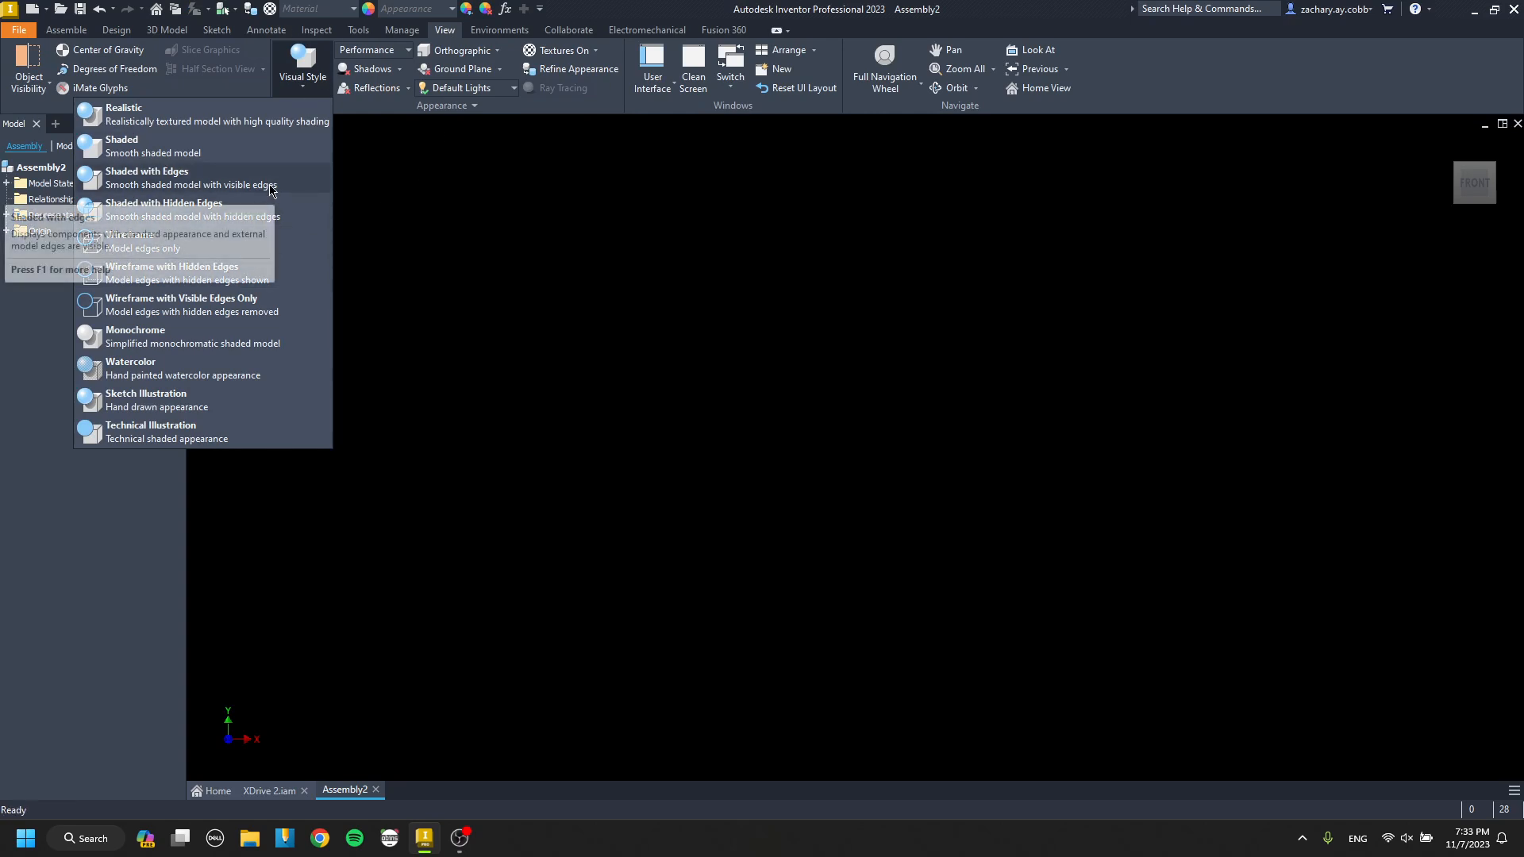
Set the assembly's visual style to Shaded with Edges and return to the assembly tools.
left_click(198, 210)
left_click(66, 29)
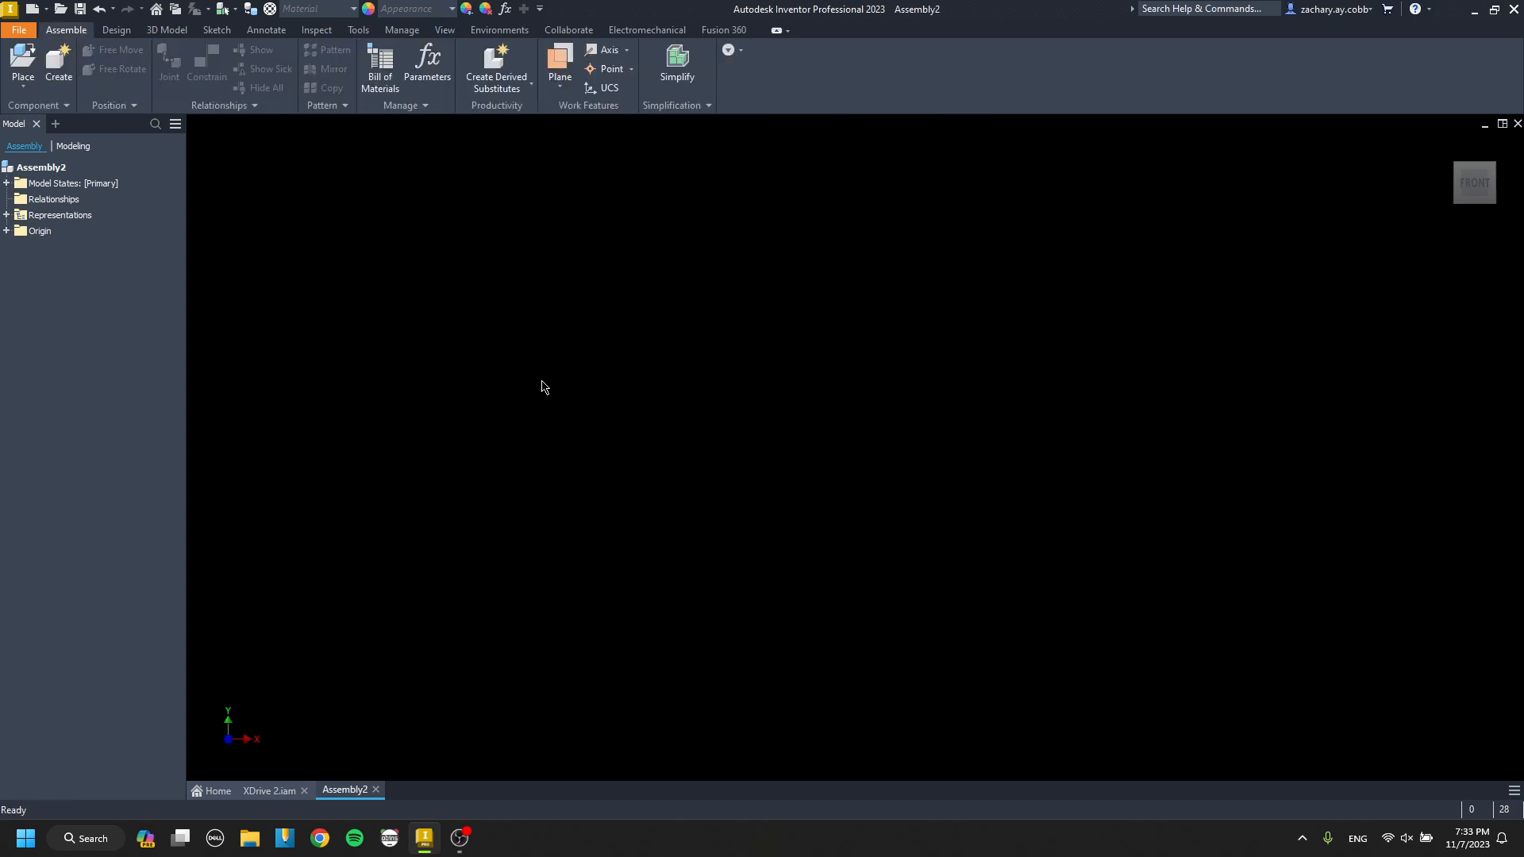
Place one Alu C 1x2x1x30 channel from the Aluminum 1x2x1 folder into the assembly.
key("p")
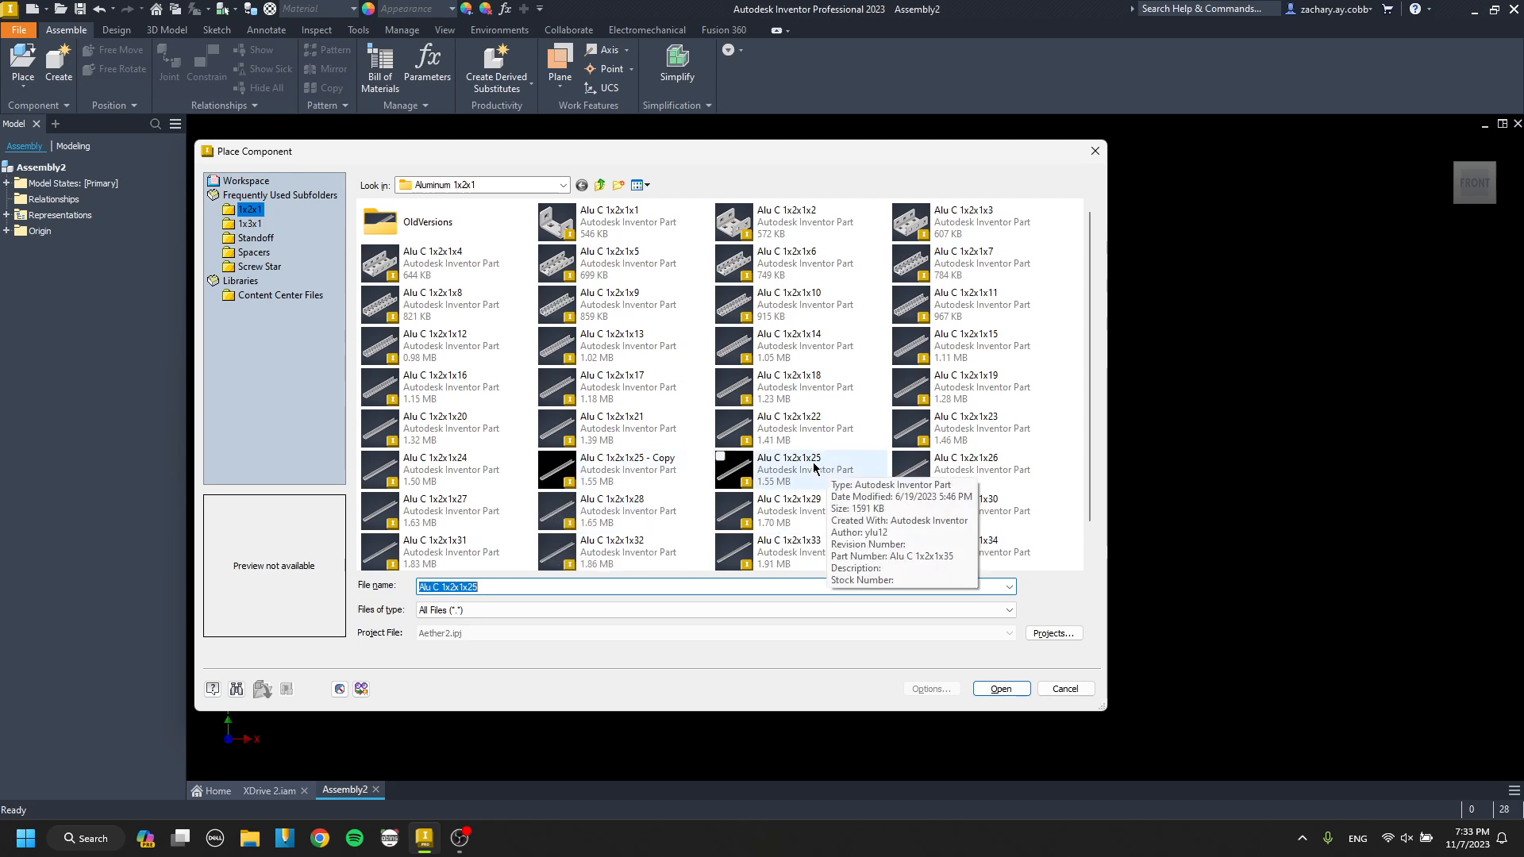
scroll(831, 464, "down", 1)
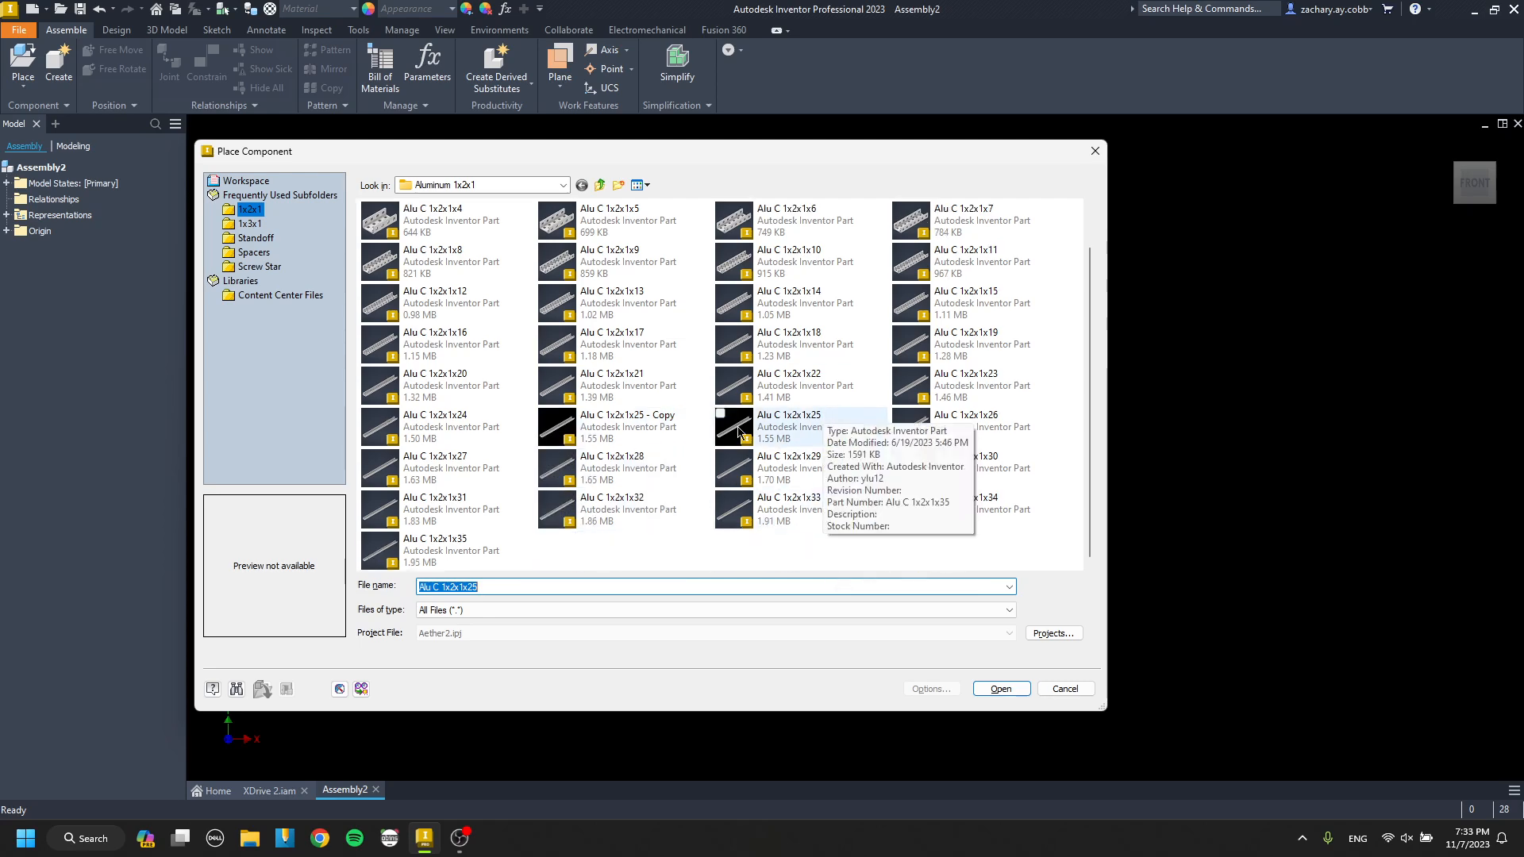
left_click(946, 474)
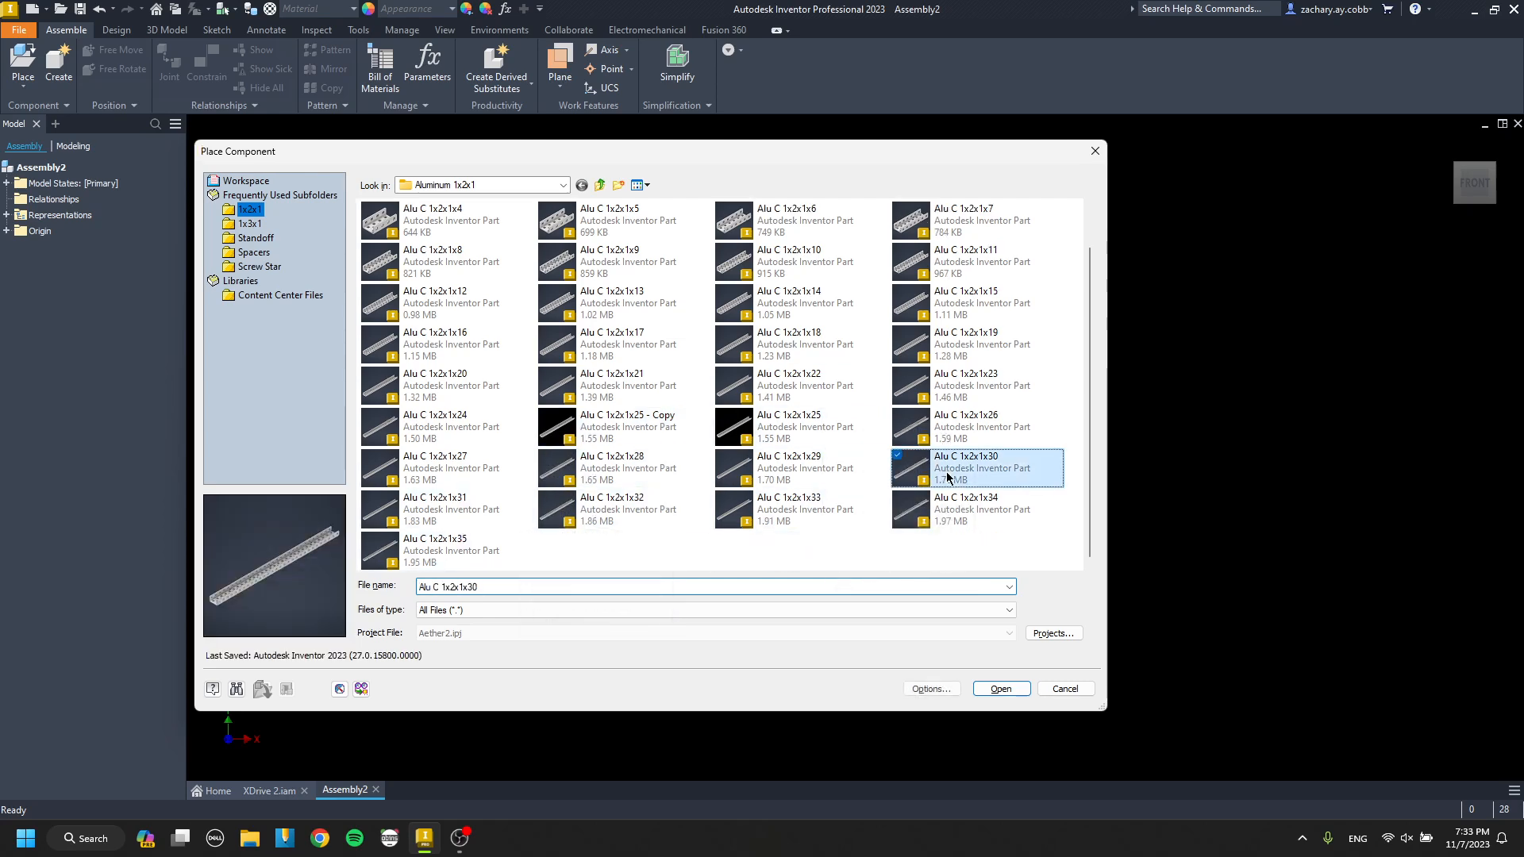
double_click(947, 478)
scroll(746, 420, "up", 3)
left_click(750, 420)
Orient the view squarely onto the channel's wide face with its length horizontal, and set that view as Front.
middle_click_drag(835, 454, 731, 337, "shift")
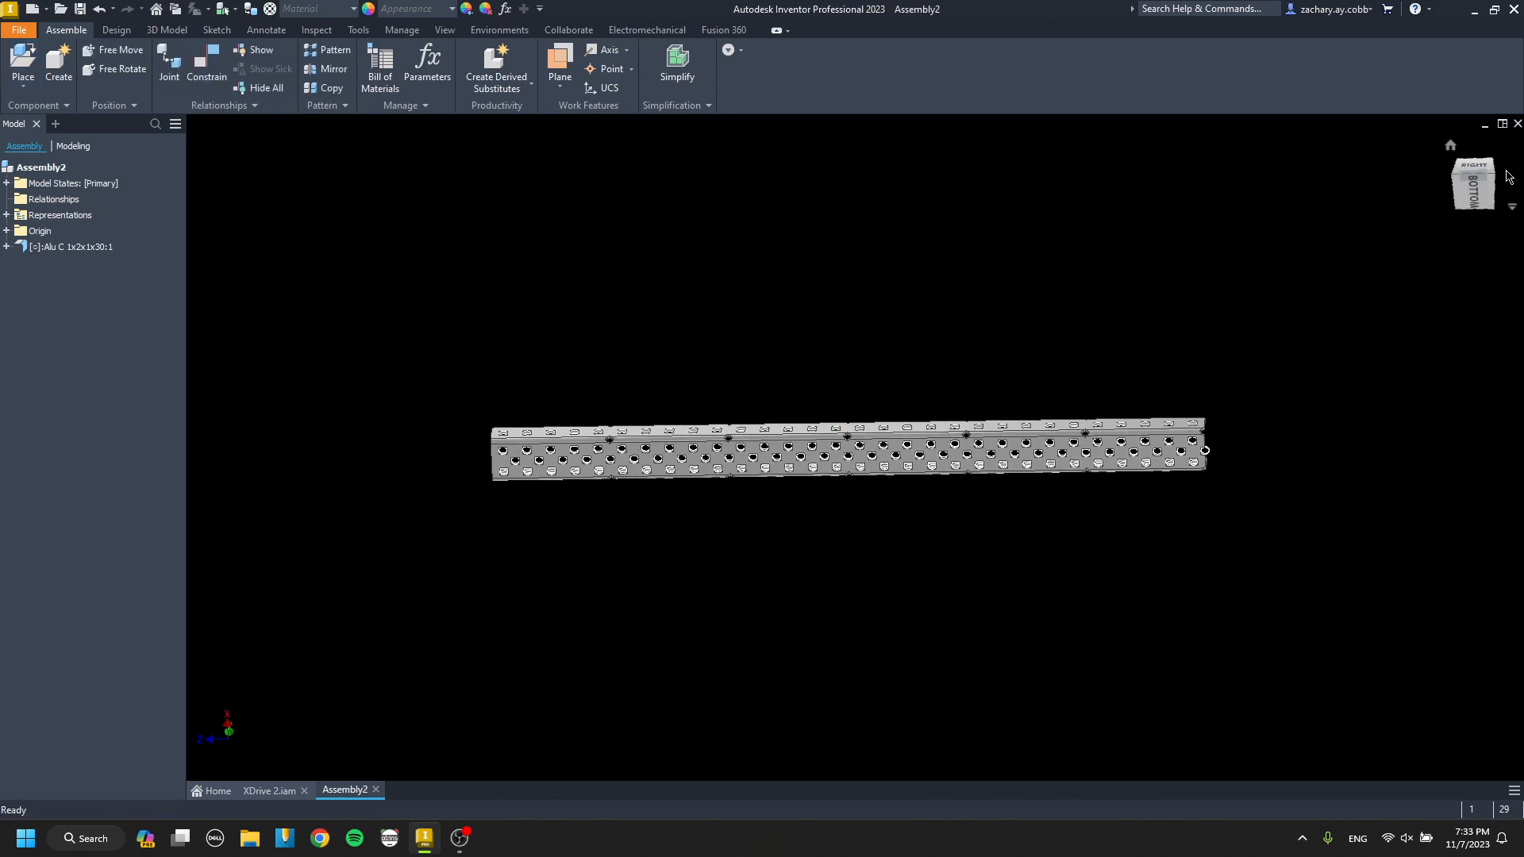
left_click(1470, 187)
scroll(889, 467, "down", 3)
middle_click_drag(890, 437, 944, 446)
scroll(1322, 417, "up", 3)
middle_click_drag(1322, 418, 1366, 395, "shift")
left_click(1477, 181)
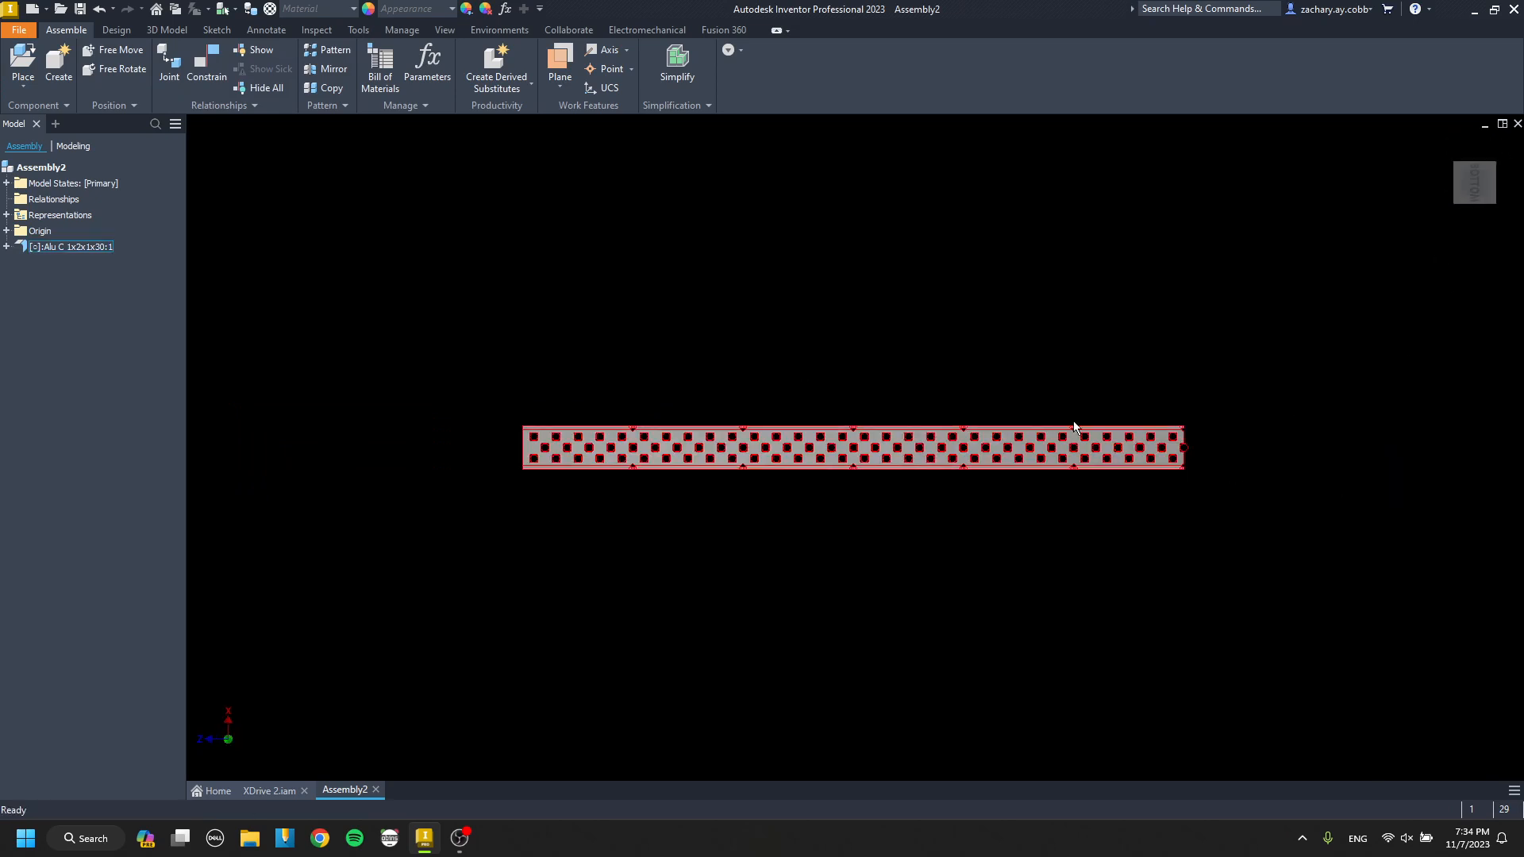
right_click(1476, 184)
mouse_move(1443, 297)
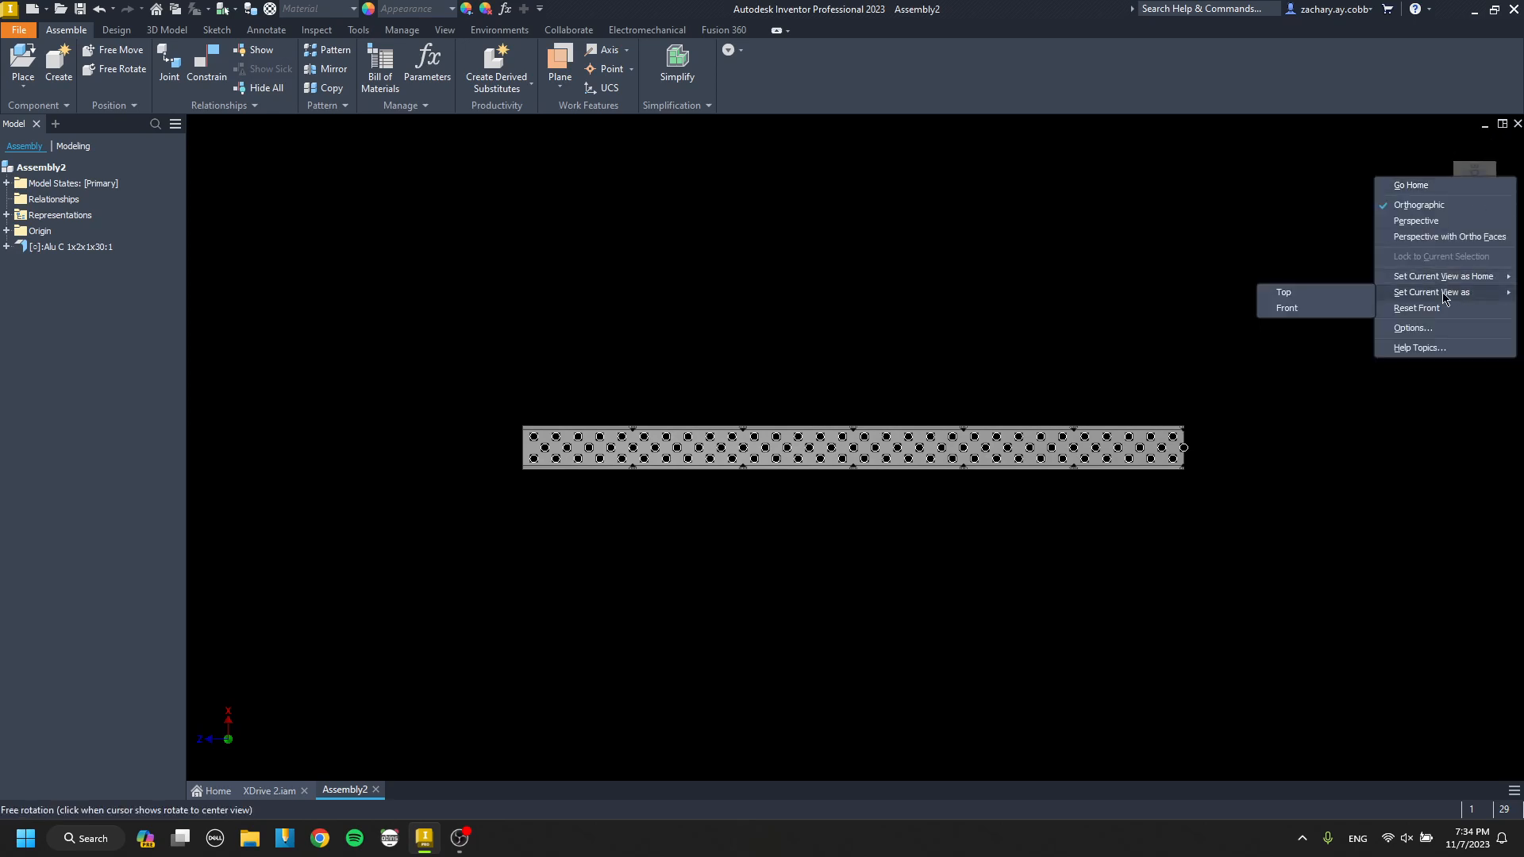
left_click(1331, 311)
Ground the Alu C 1x2x1x30 channel so it is fixed in place.
middle_click_drag(905, 465, 888, 502)
scroll(895, 493, "up", 3)
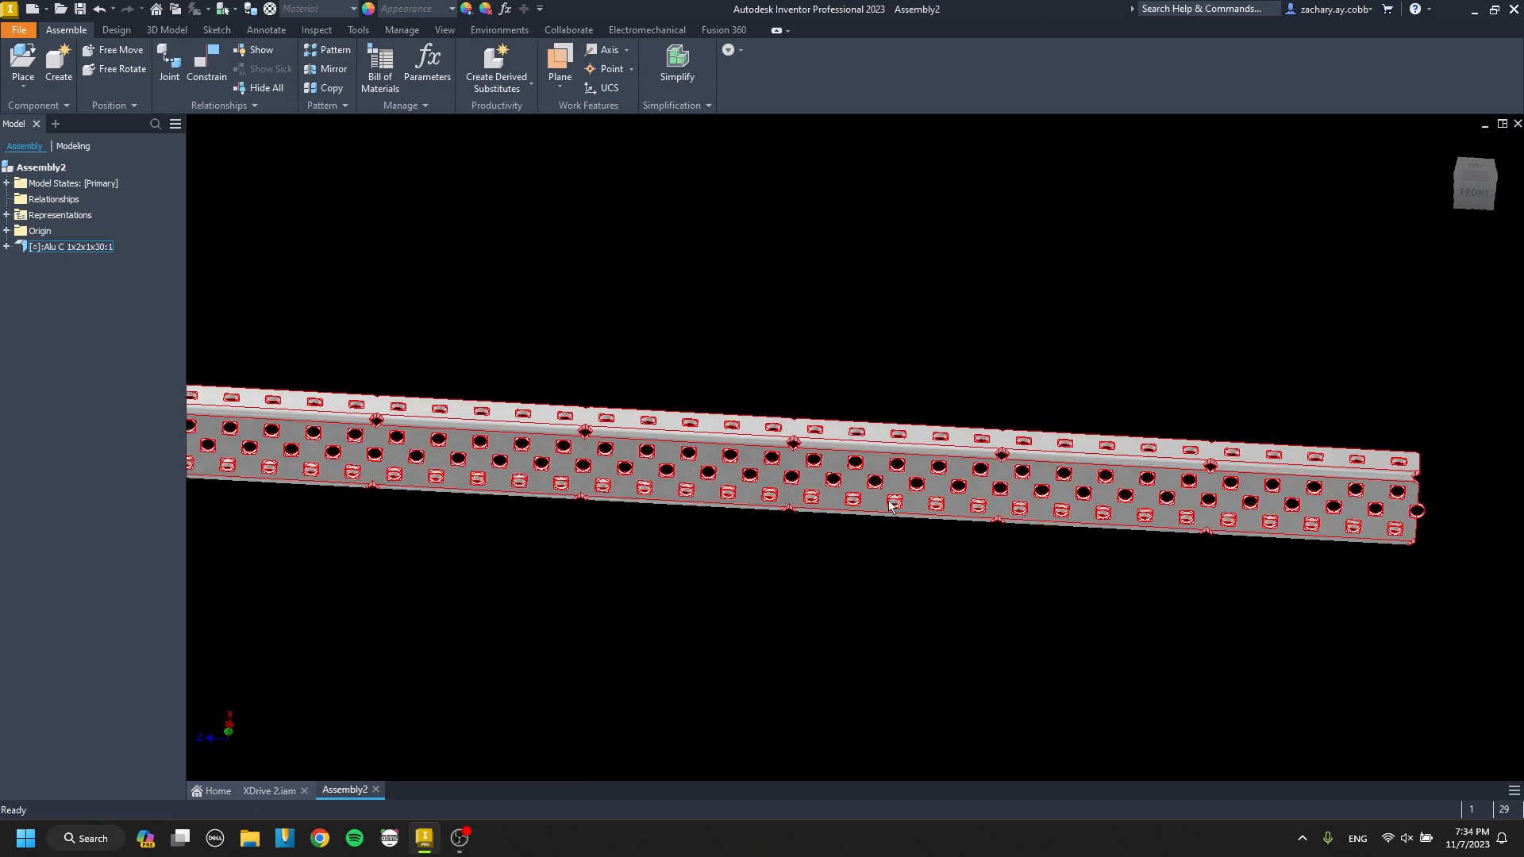
scroll(796, 458, "down", 3)
scroll(836, 469, "up", 4)
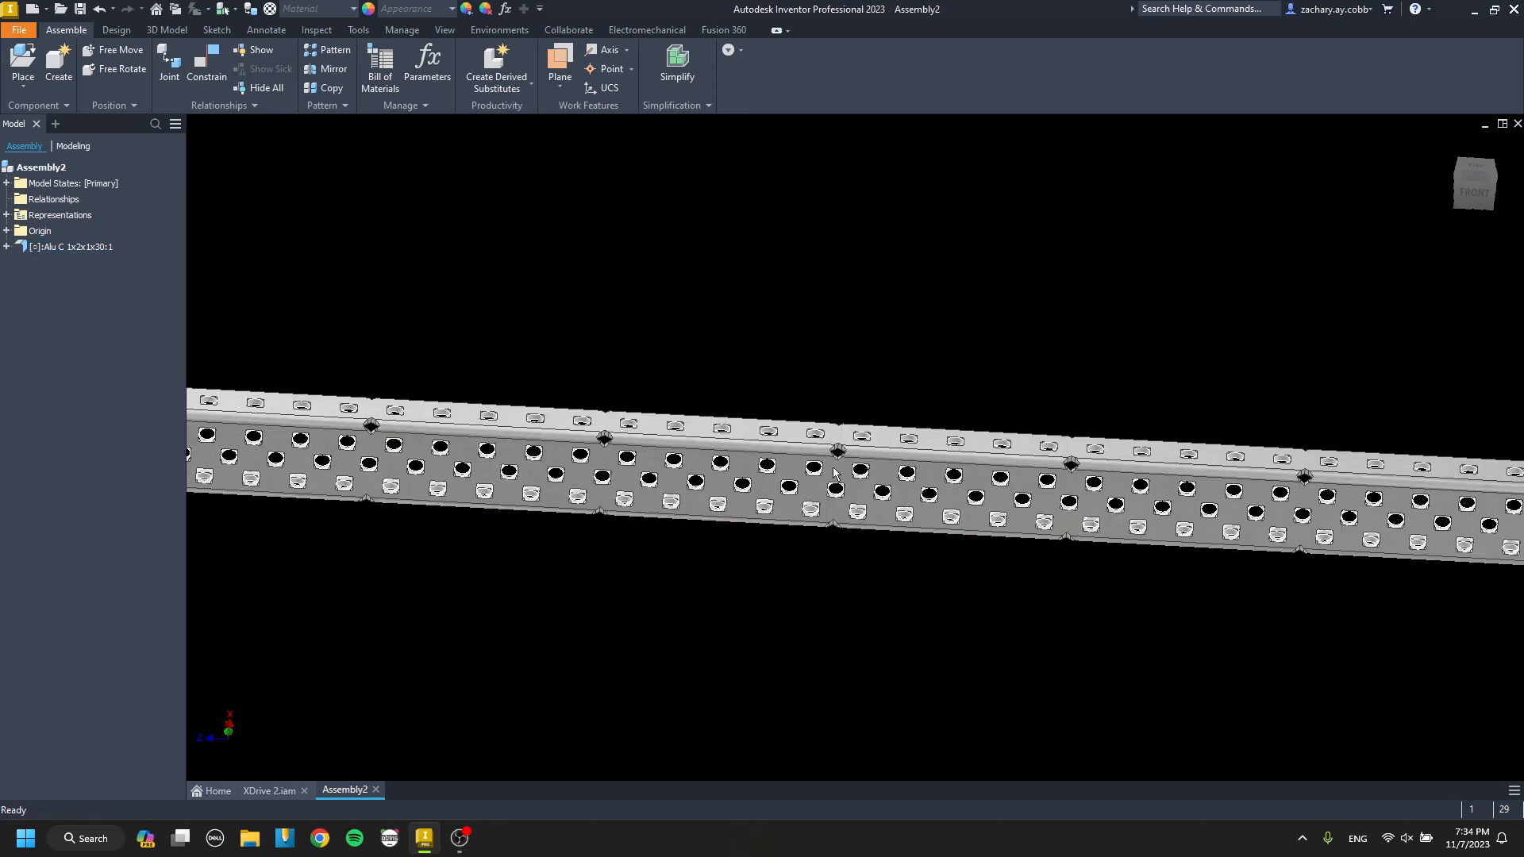
right_click(839, 472)
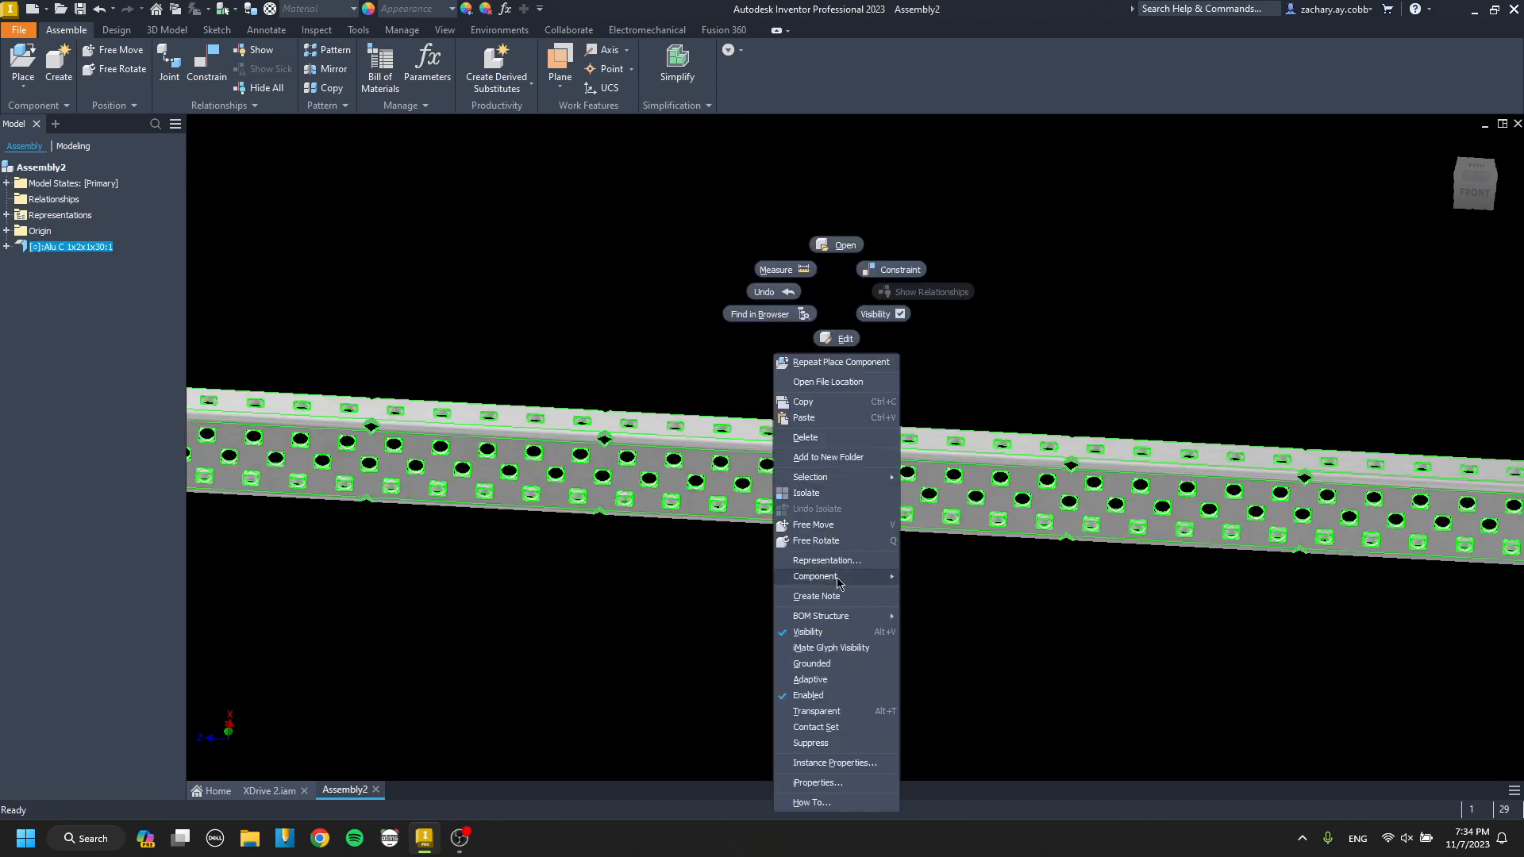
left_click(811, 663)
Examine the grounded channel from the front view, including the hole pattern and the half hole at its end.
scroll(817, 526, "down", 3)
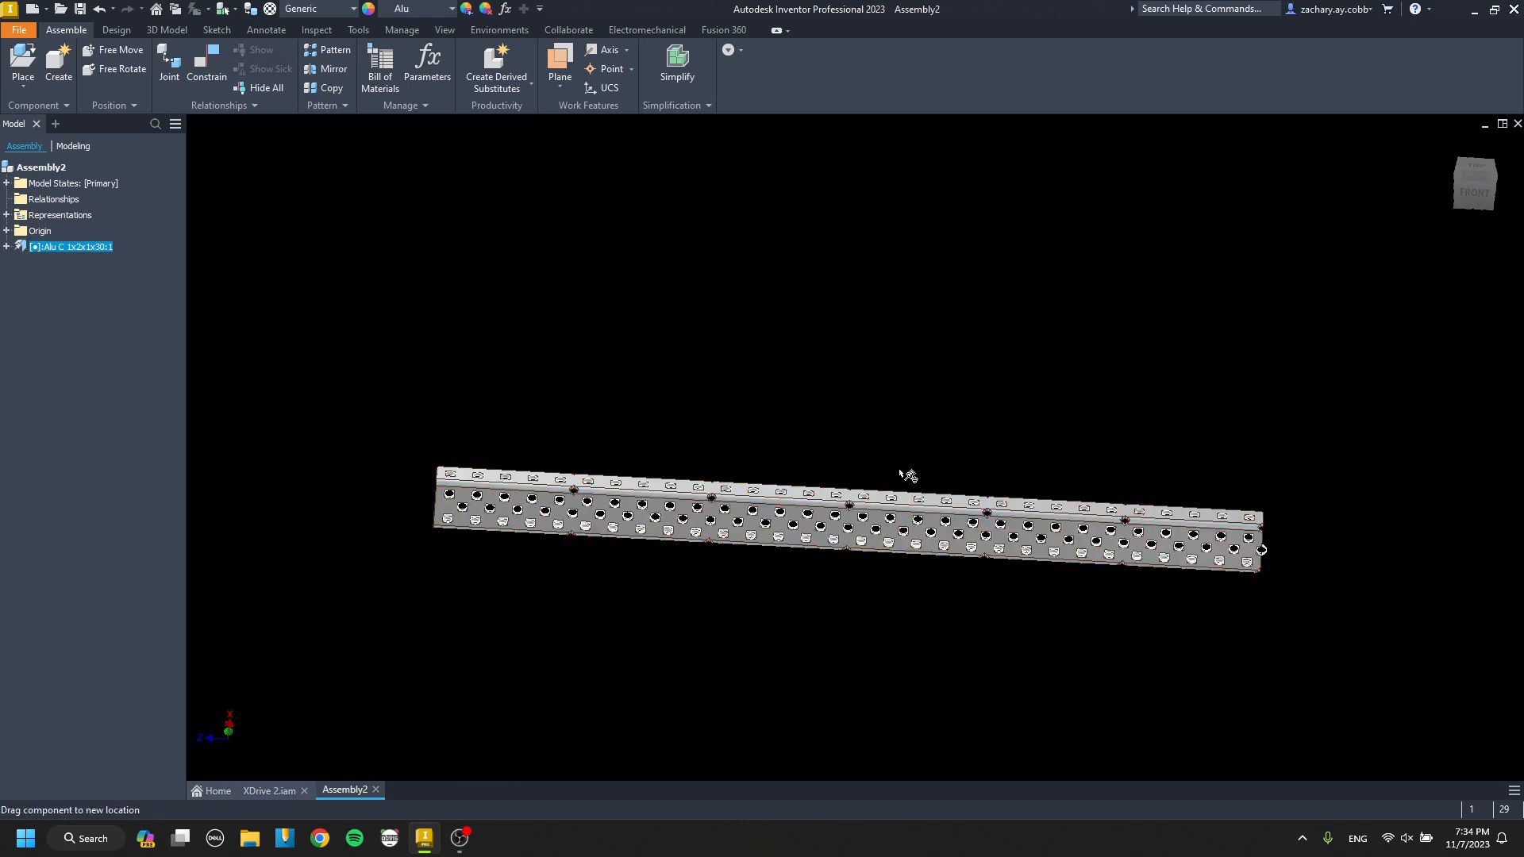
left_click(876, 513)
left_click_drag(870, 510, 873, 381)
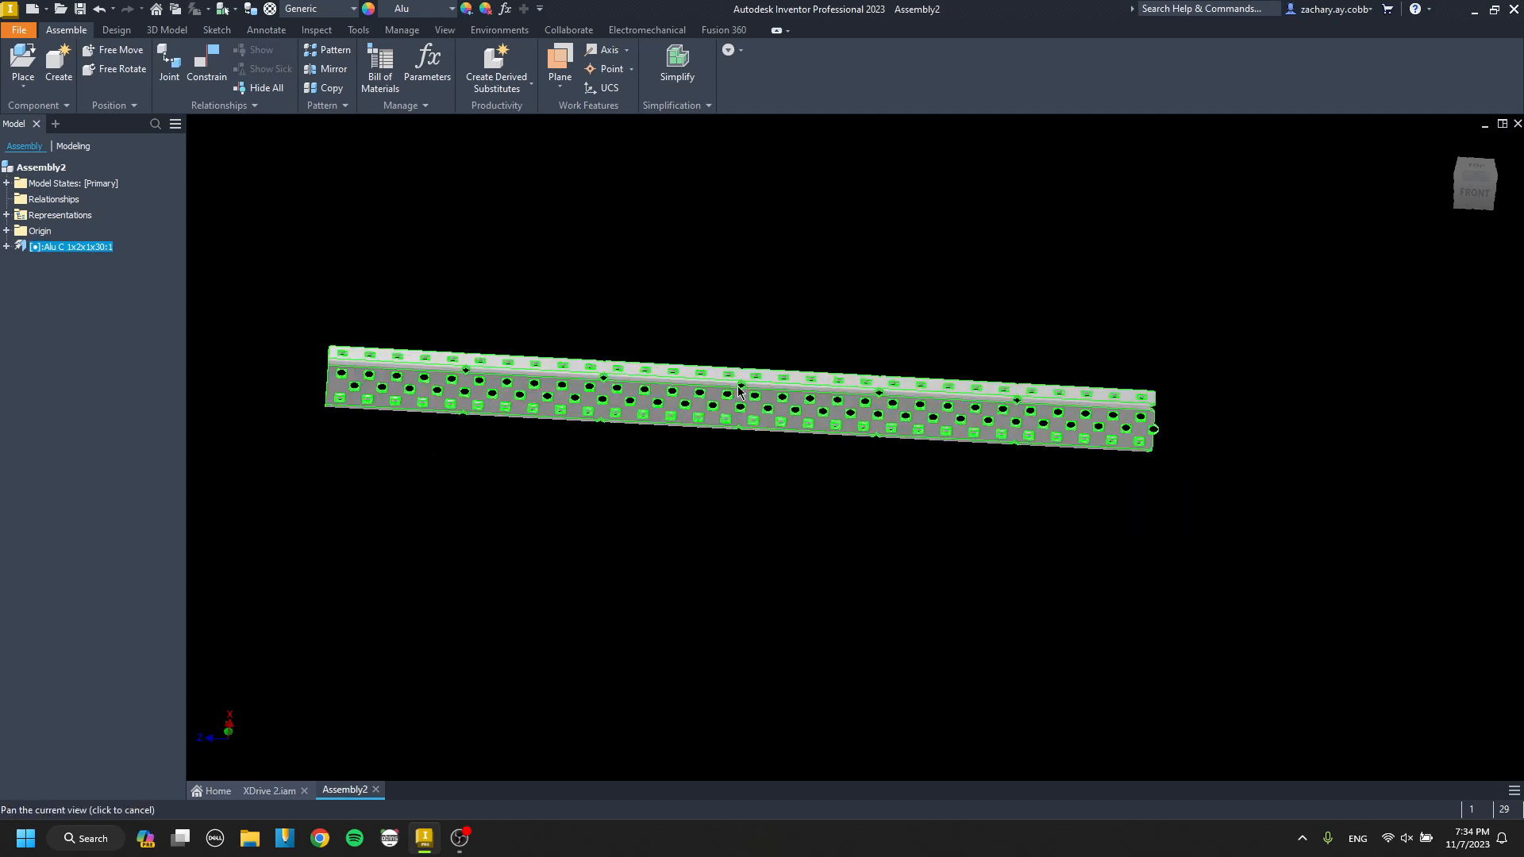
left_click(1469, 193)
scroll(1140, 457, "up", 6)
middle_click_drag(1138, 452, 1040, 433)
scroll(1267, 453, "down", 5)
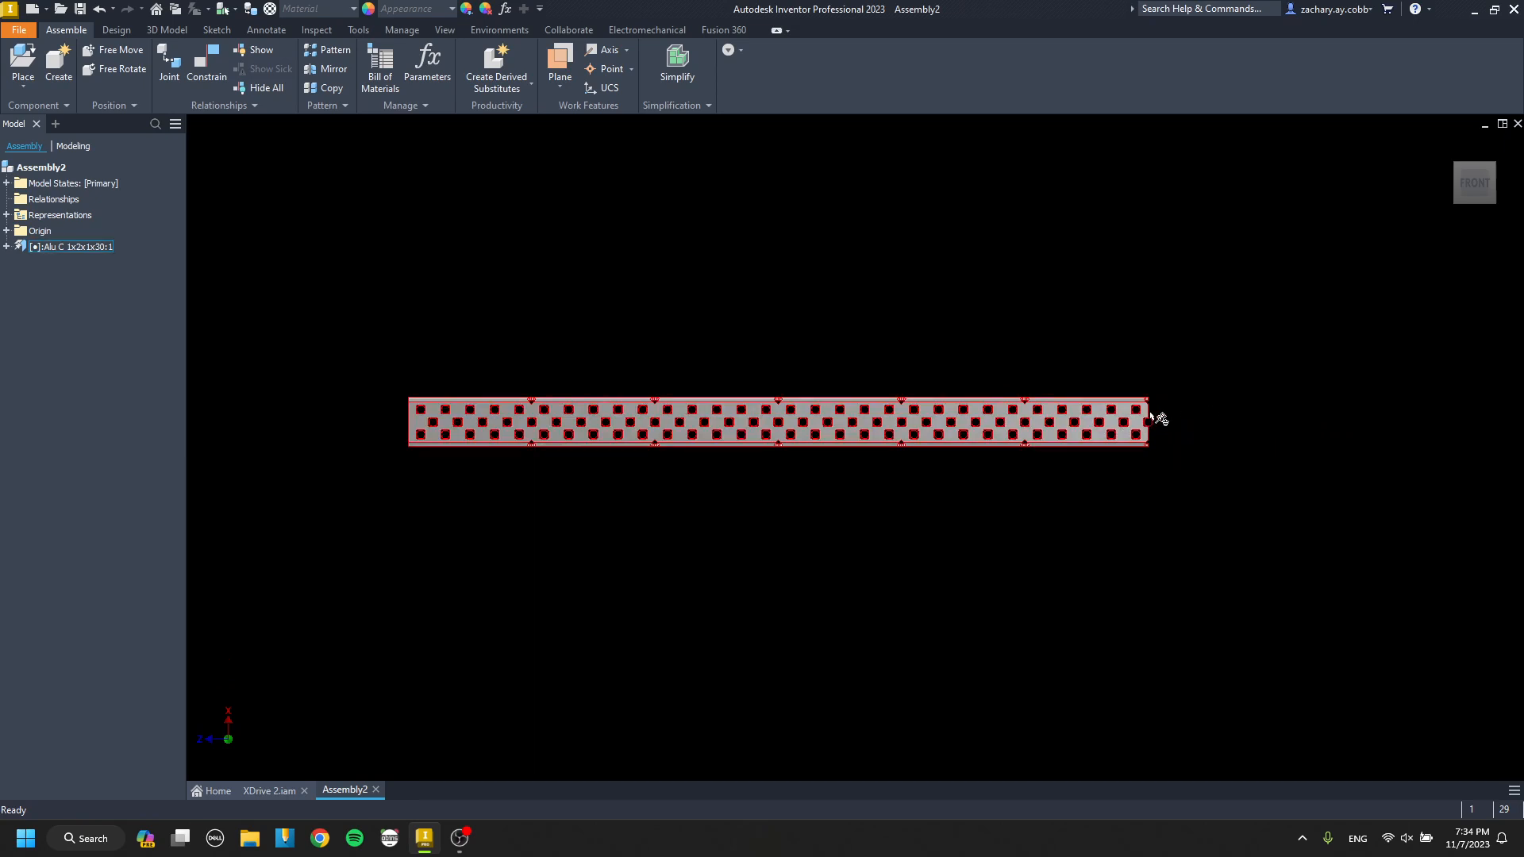
scroll(1143, 420, "down", 10)
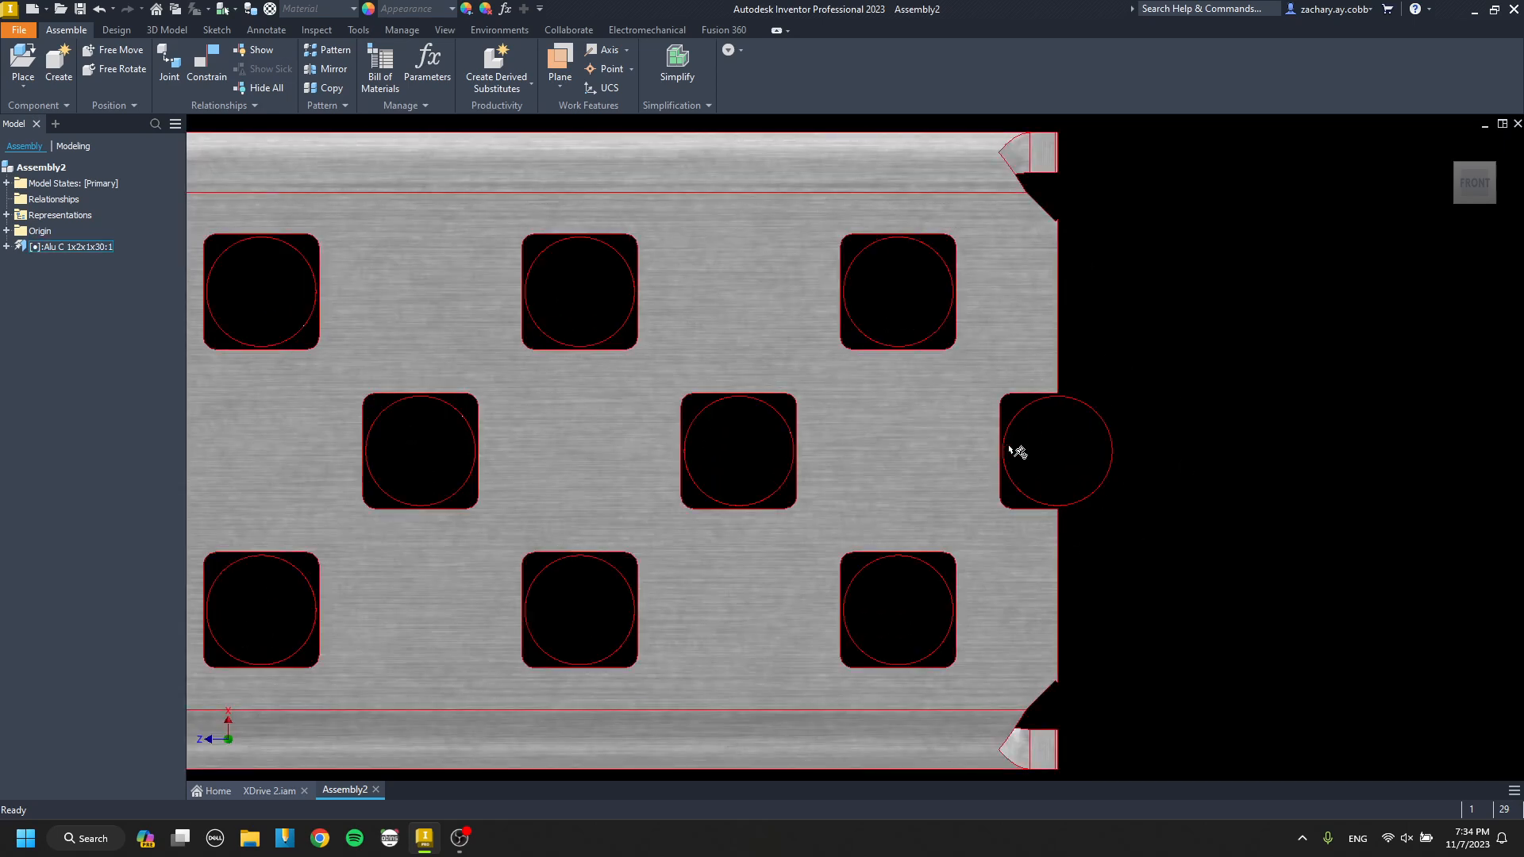
scroll(1016, 453, "up", 6)
scroll(1026, 474, "up", 2)
scroll(1024, 468, "down", 2)
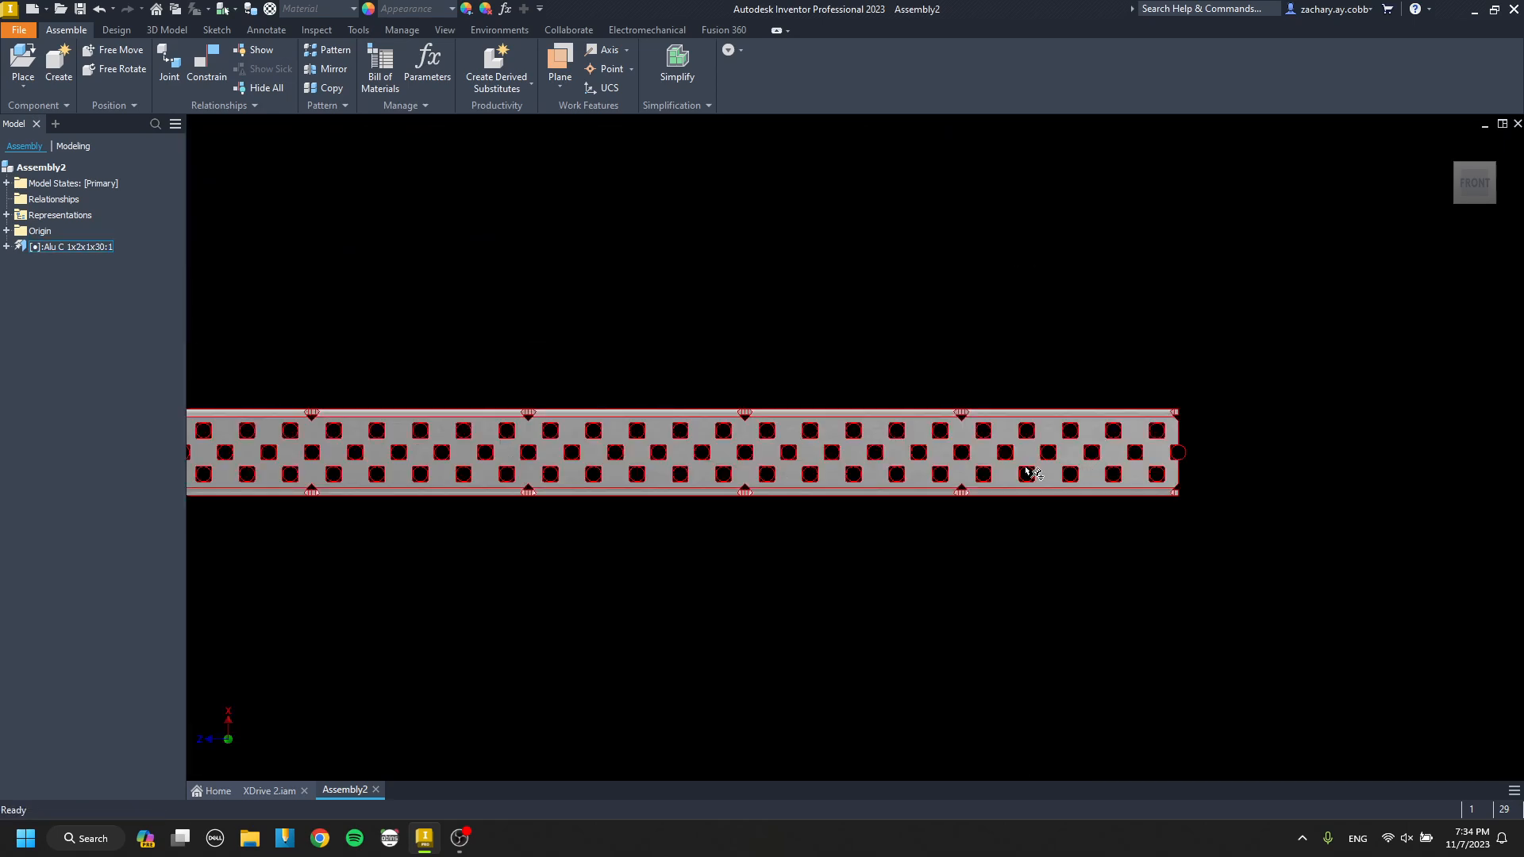
scroll(1022, 462, "up", 2)
Replace the grounded channel with the Alu C 1x2x1x28 part from the 1x2x1 folder, accepting possible relationship loss.
left_click(1019, 456)
key("p")
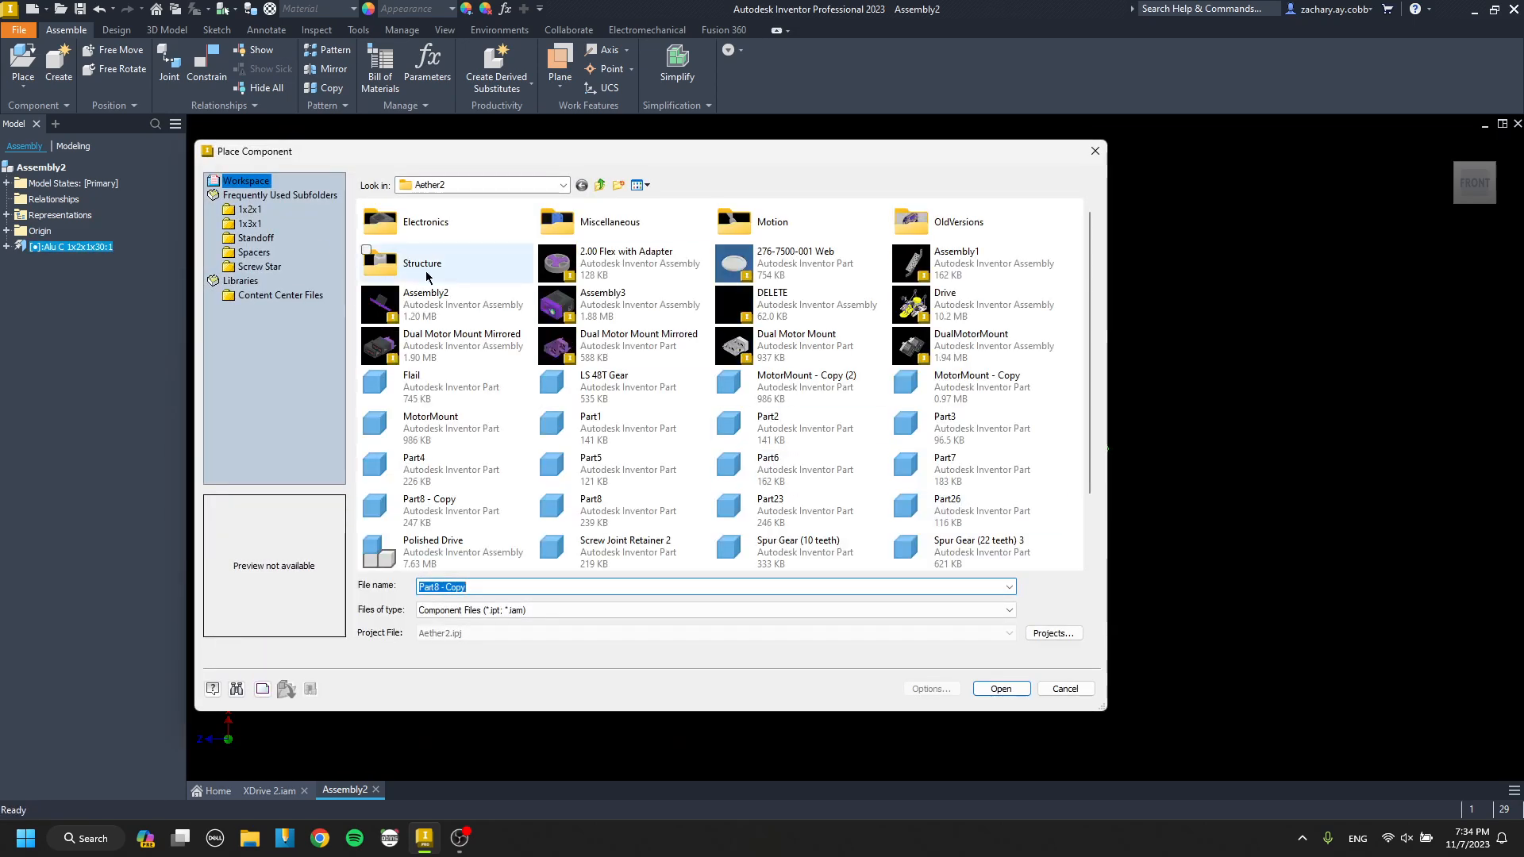
scroll(746, 330, "down", 2)
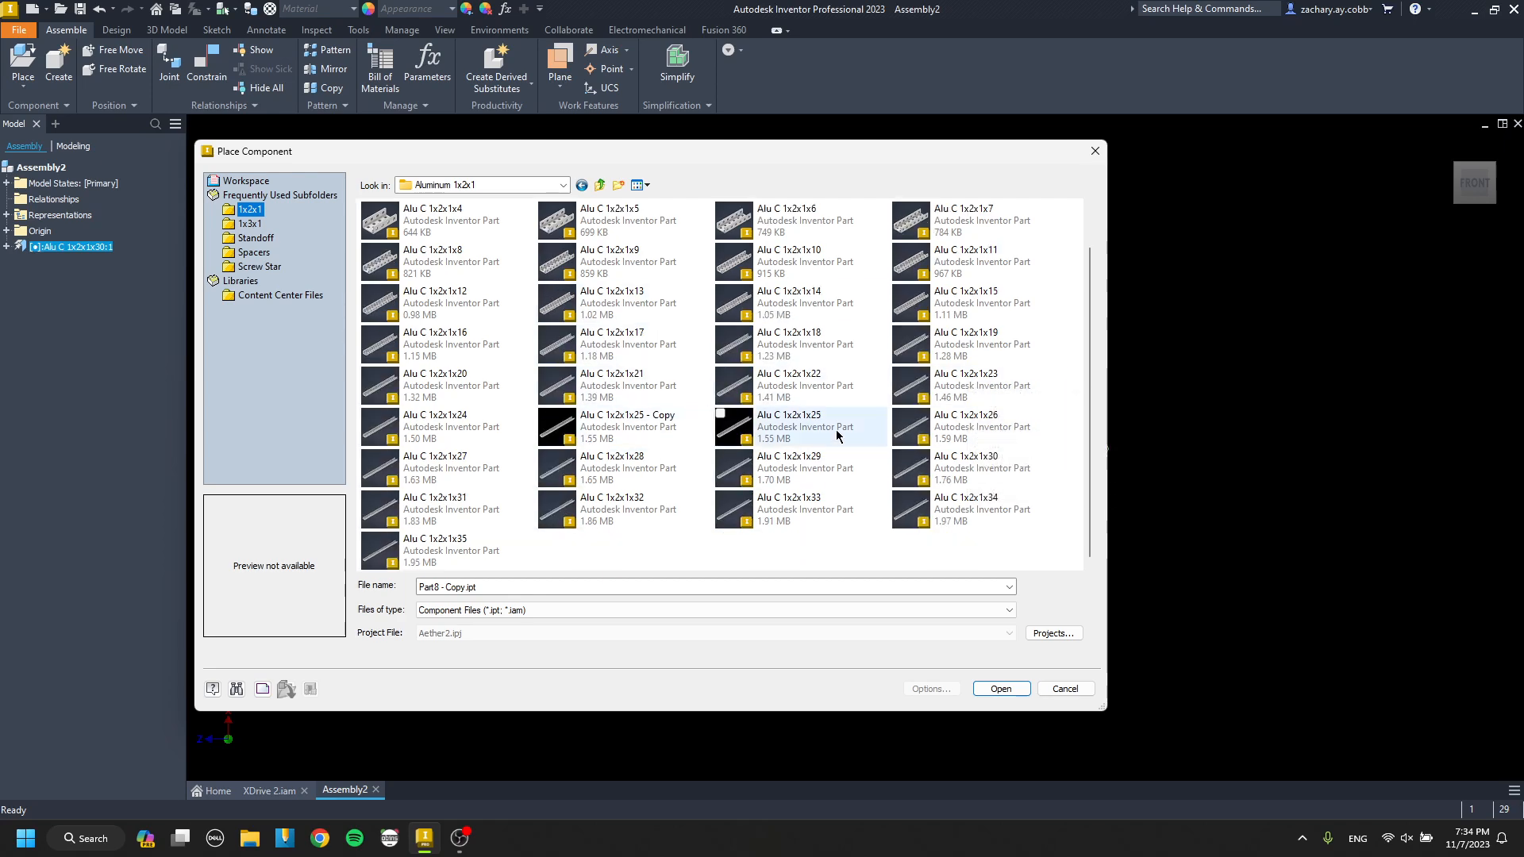
double_click(672, 470)
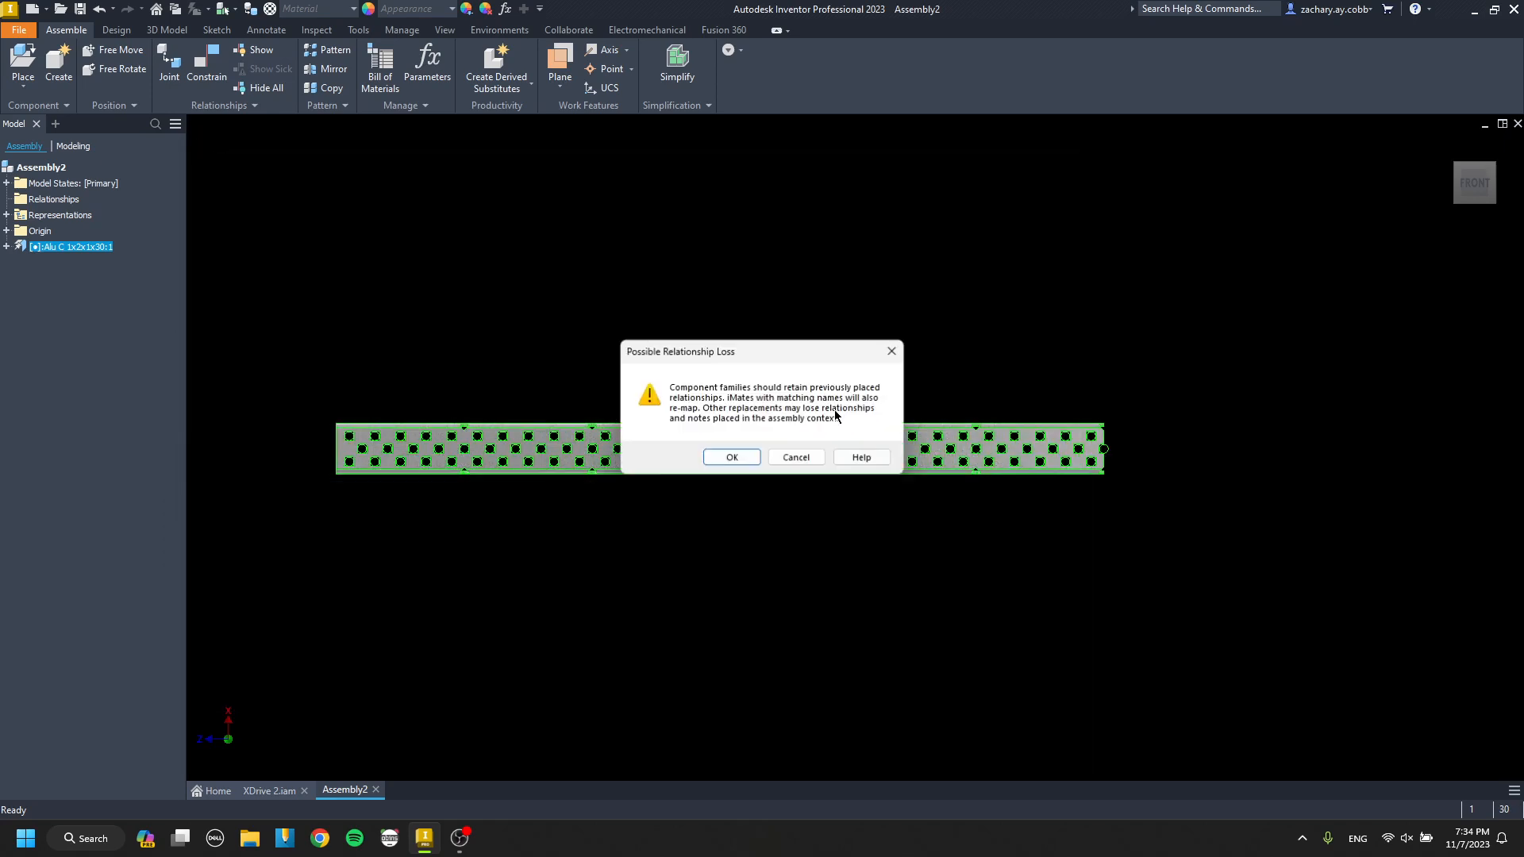
left_click(732, 458)
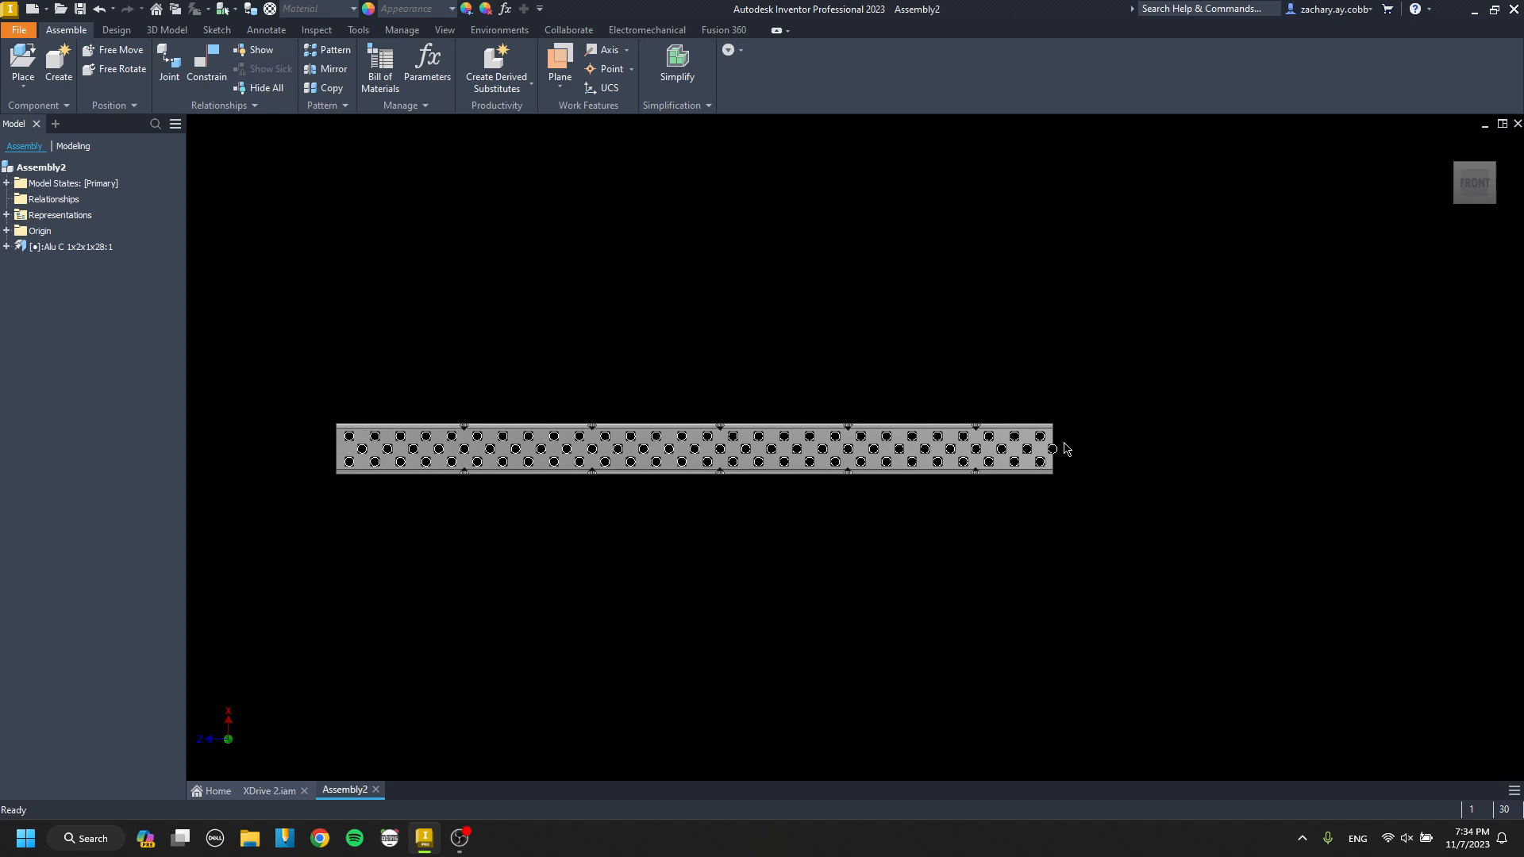
Place one LS 60T Gear from the Motion library's Gears folder above the channel's left part.
left_click_drag(518, 450, 645, 429)
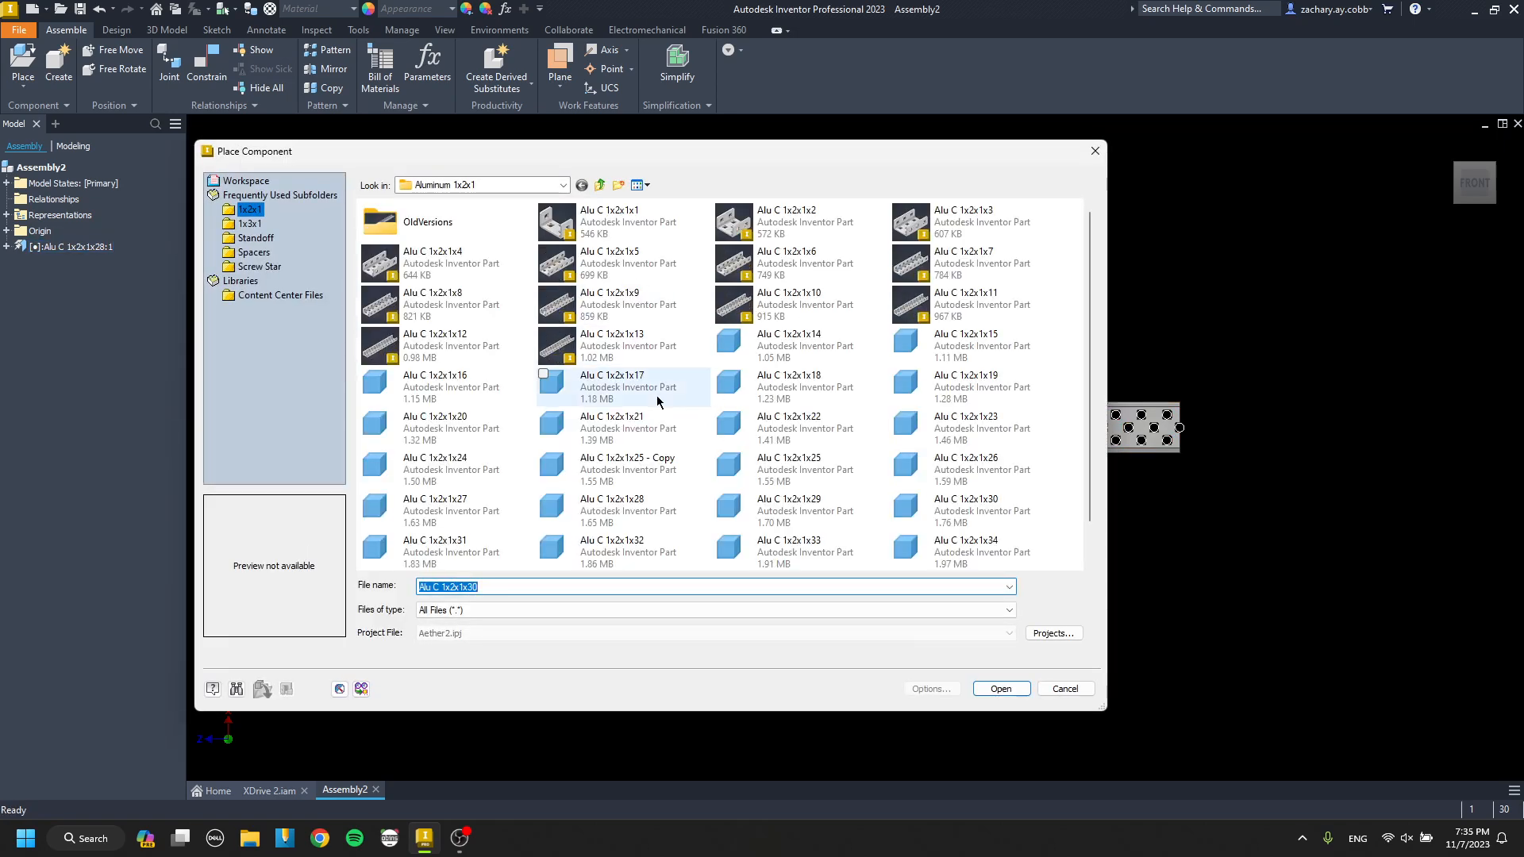
left_click(603, 187)
left_click(602, 187)
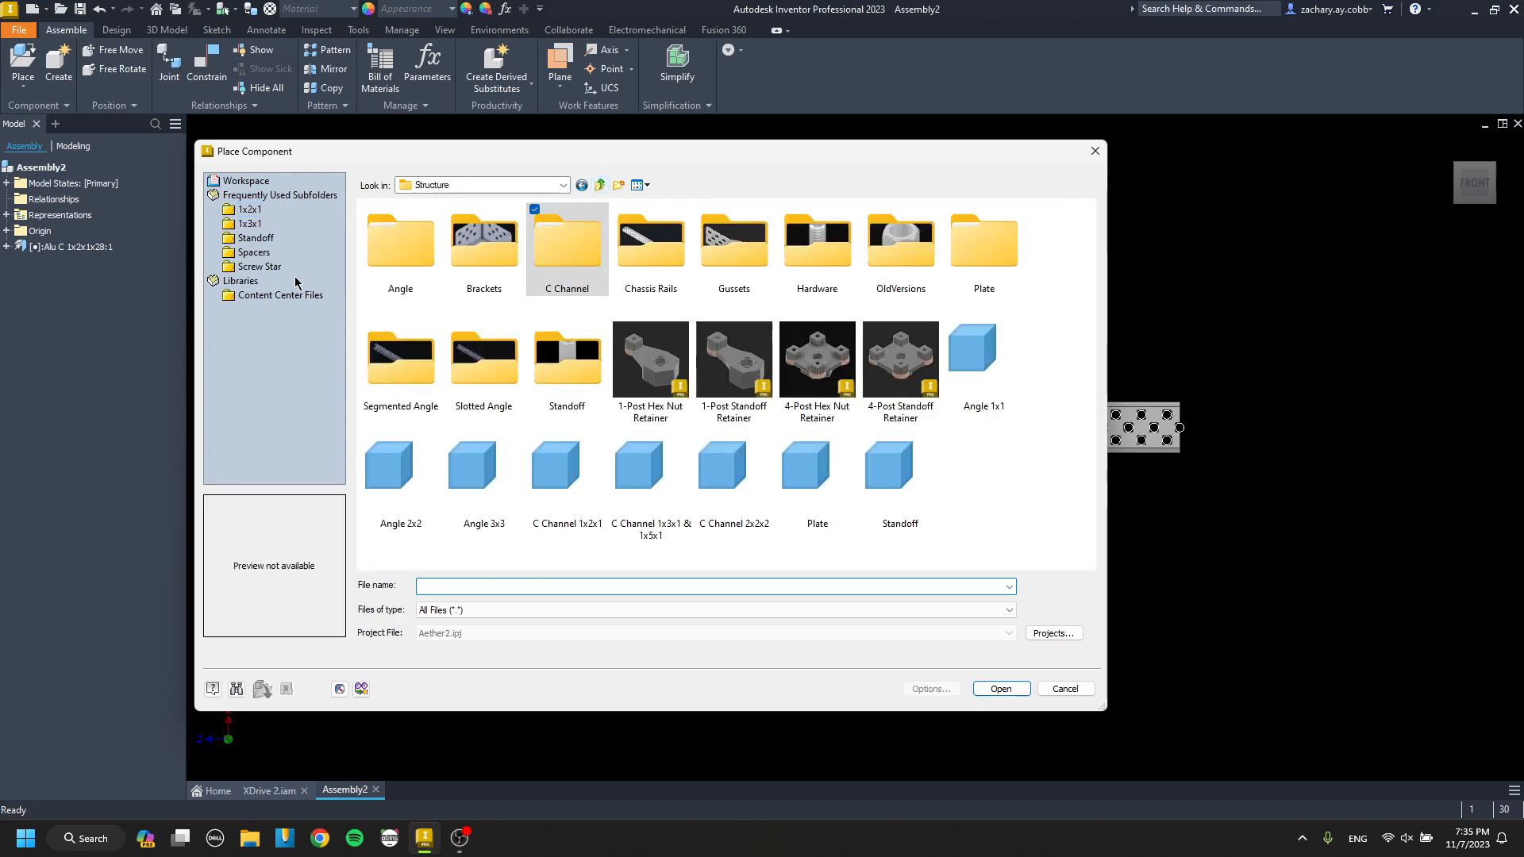
left_click(602, 186)
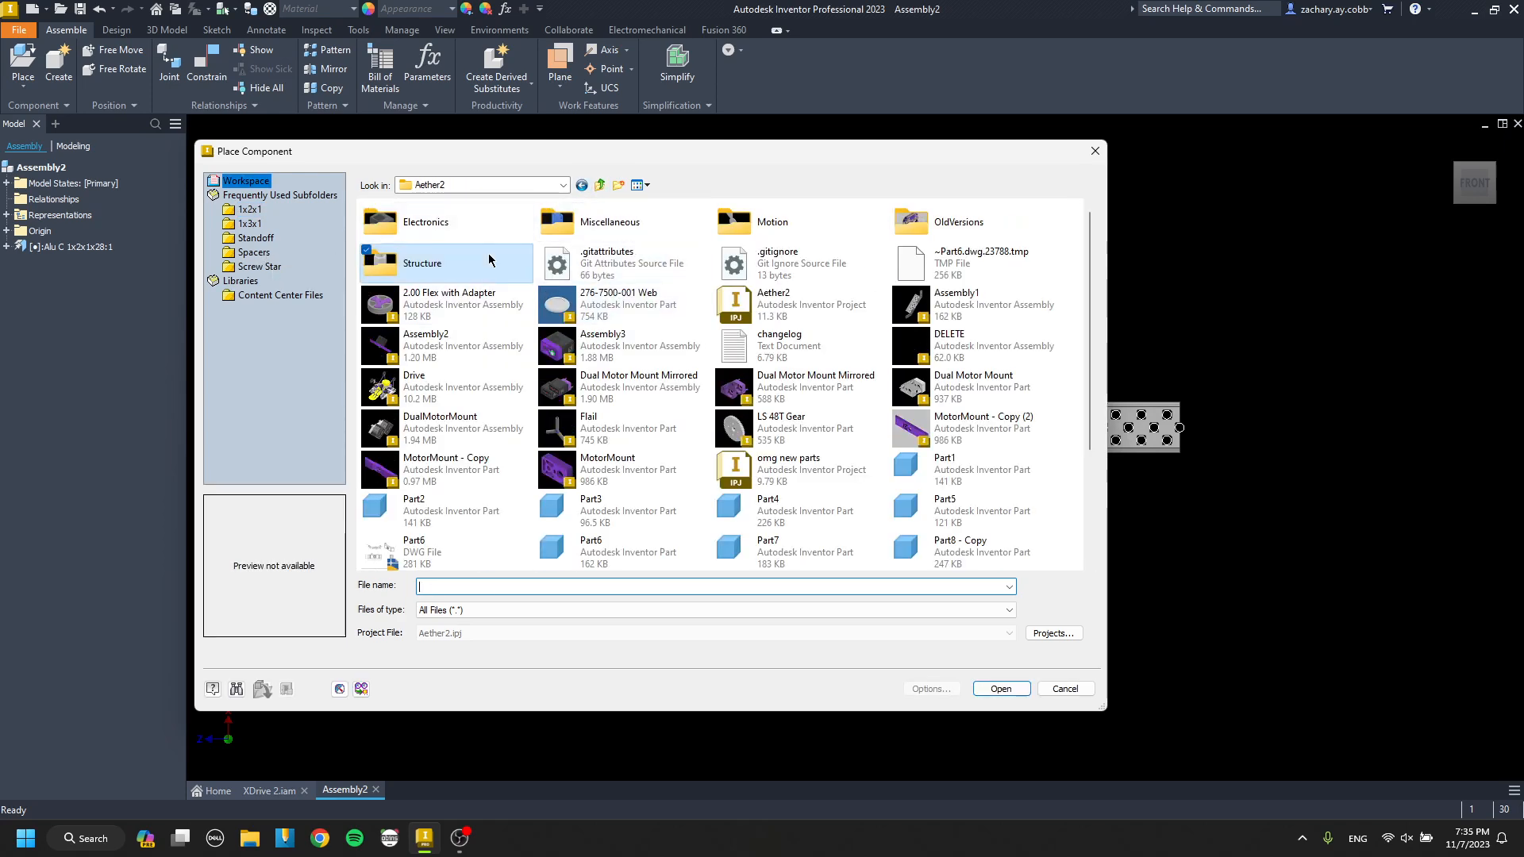
double_click(762, 222)
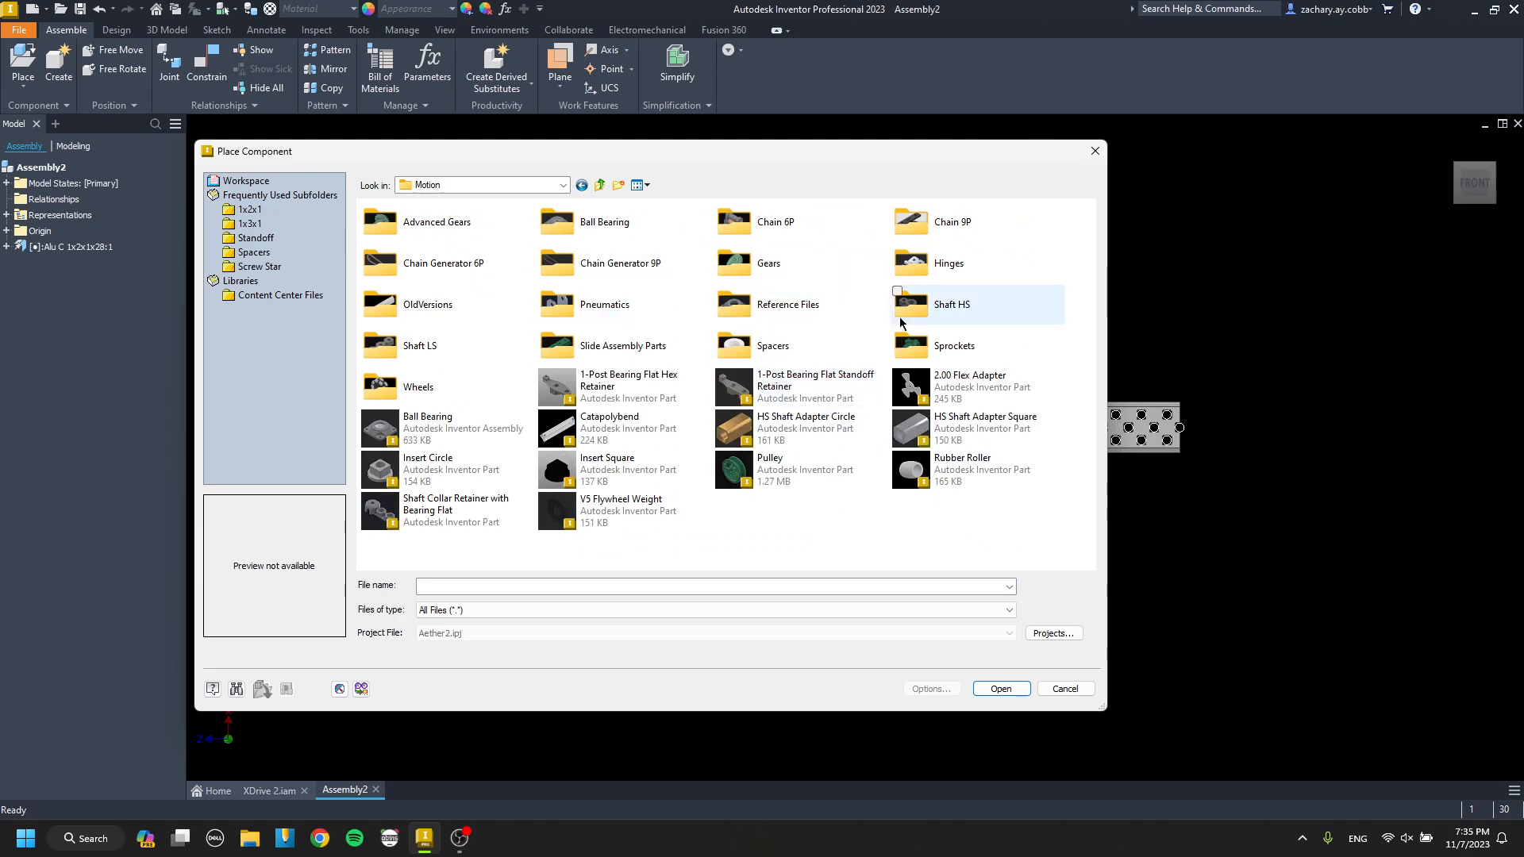
double_click(742, 262)
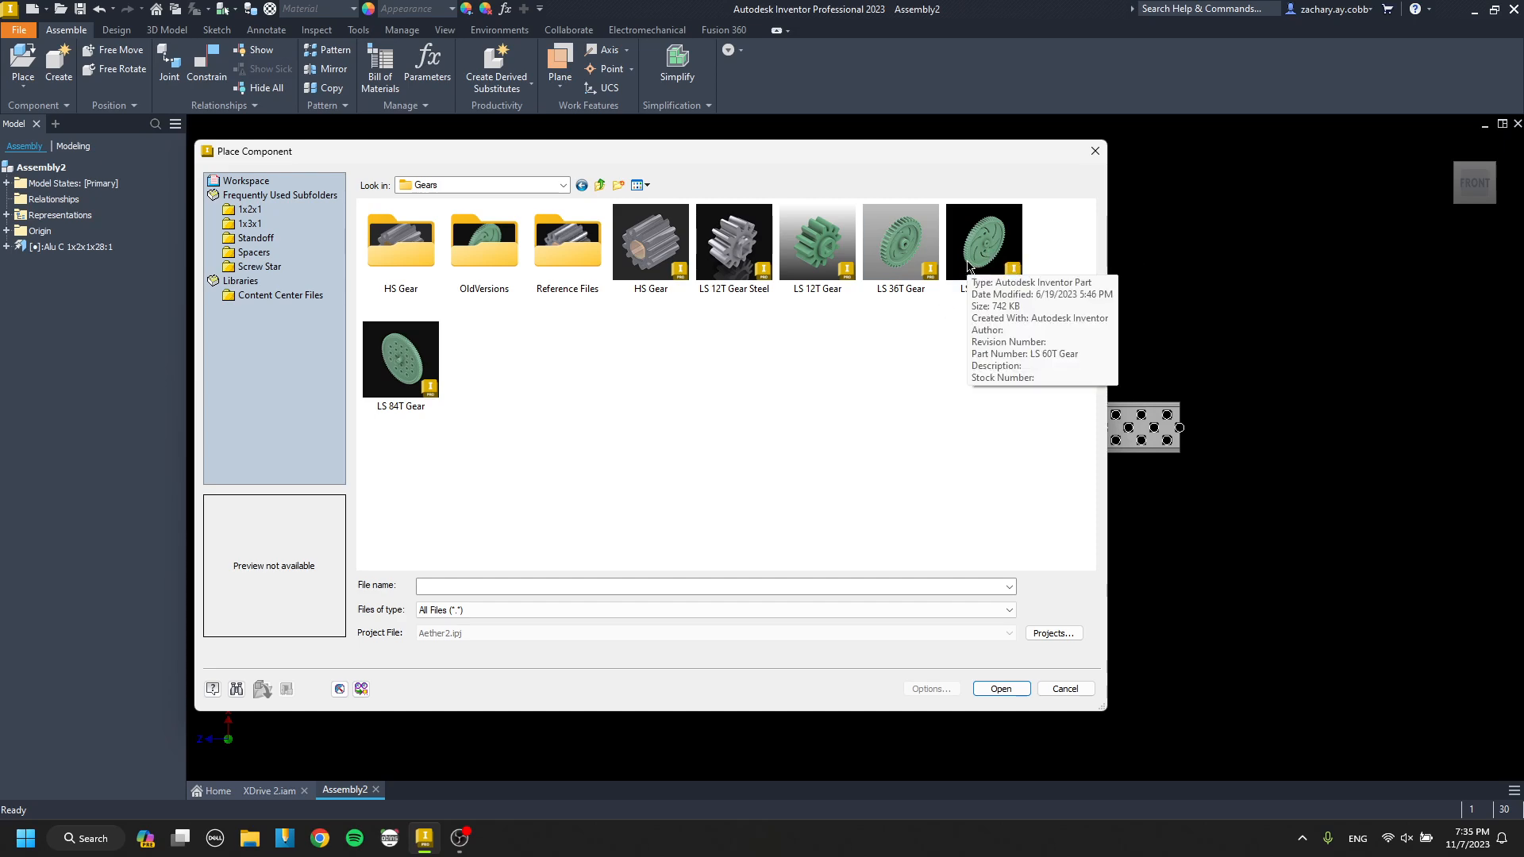
double_click(967, 264)
scroll(627, 357, "up", 3)
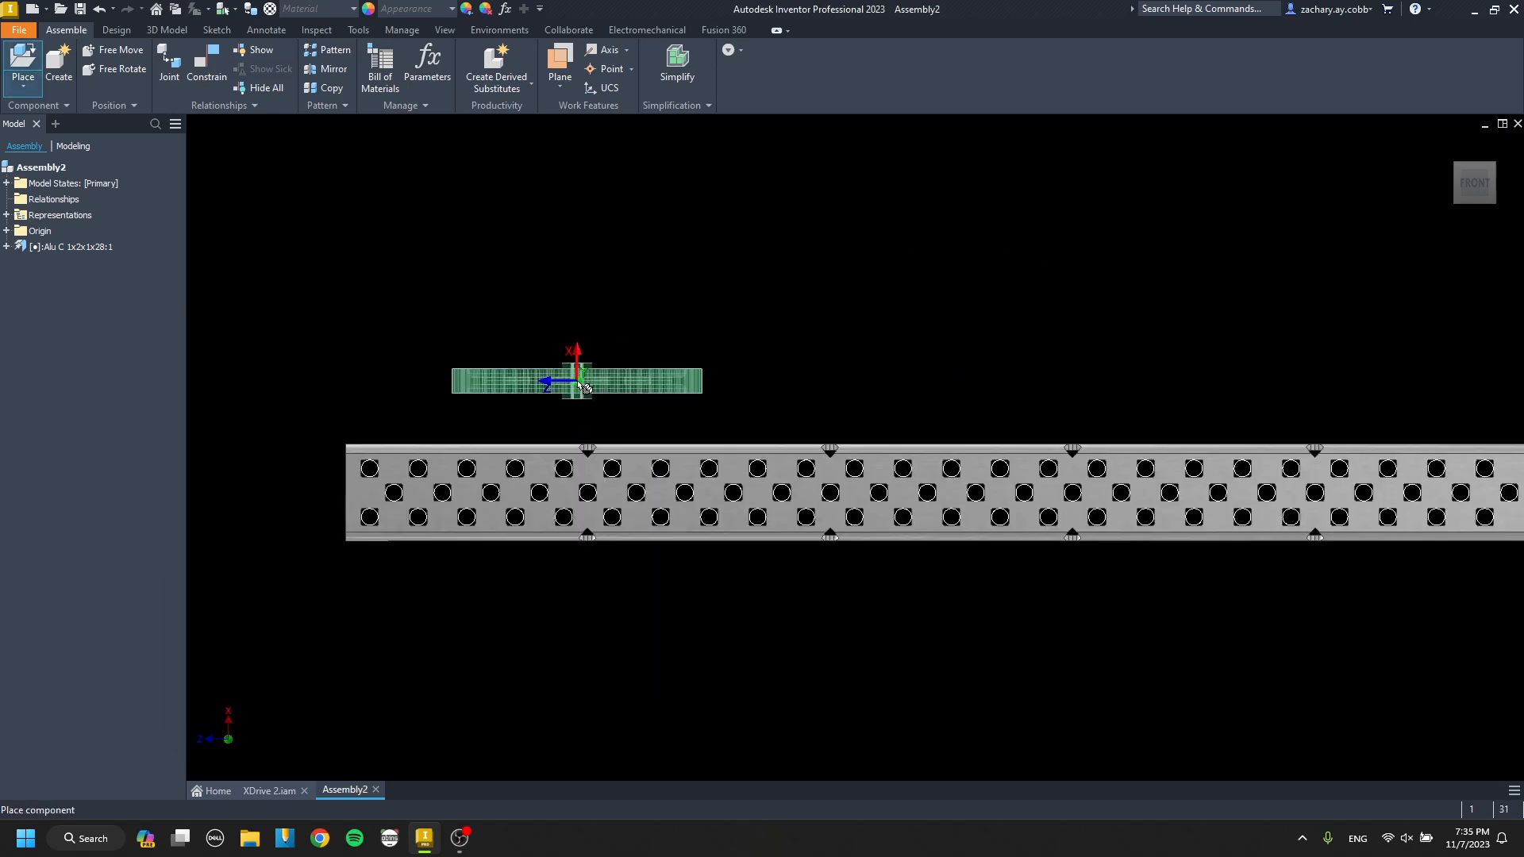
left_click(566, 381)
key("Escape")
Free-rotate the 60T gear so its flat face points toward the front view.
left_click(580, 383)
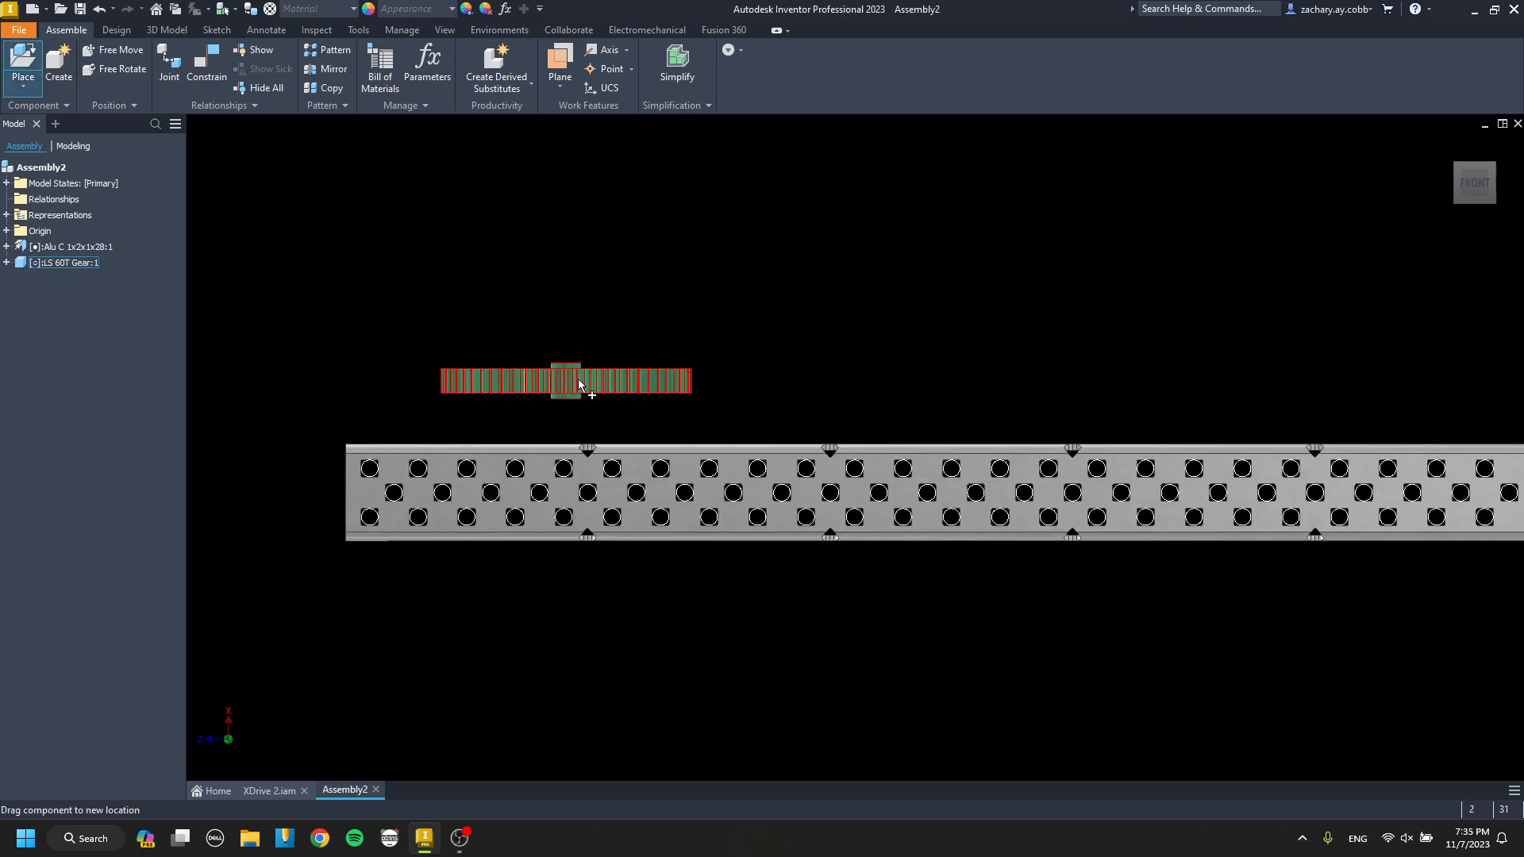
key("g")
left_click_drag(571, 217, 562, 242)
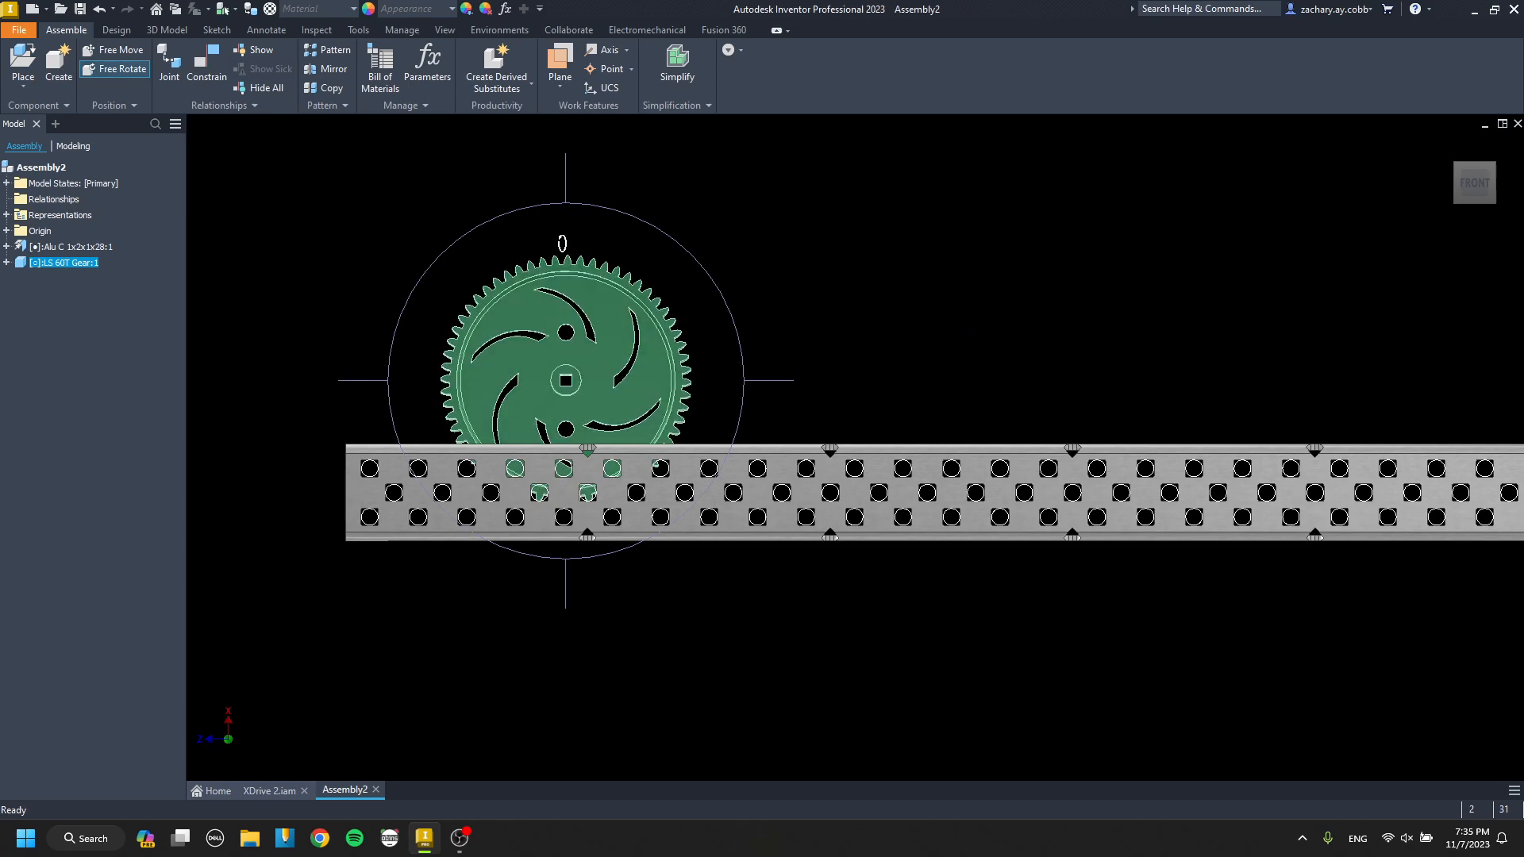
key("Escape")
Mate the 60T gear's hub face to the channel's wide face with a 0.000 in offset.
key("c")
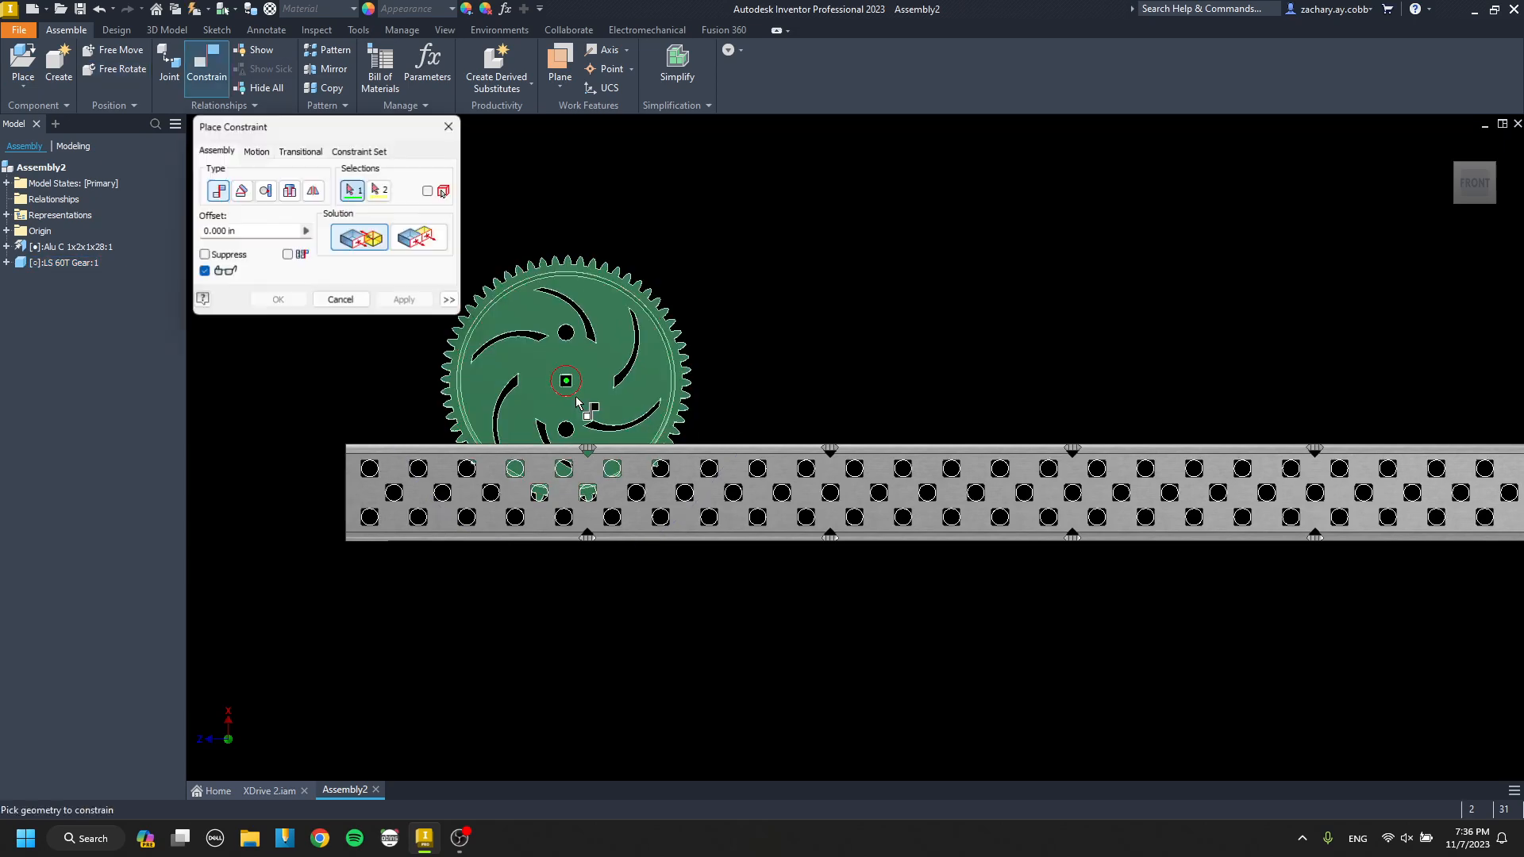
scroll(577, 393, "up", 5)
left_click(556, 307)
scroll(559, 318, "down", 5)
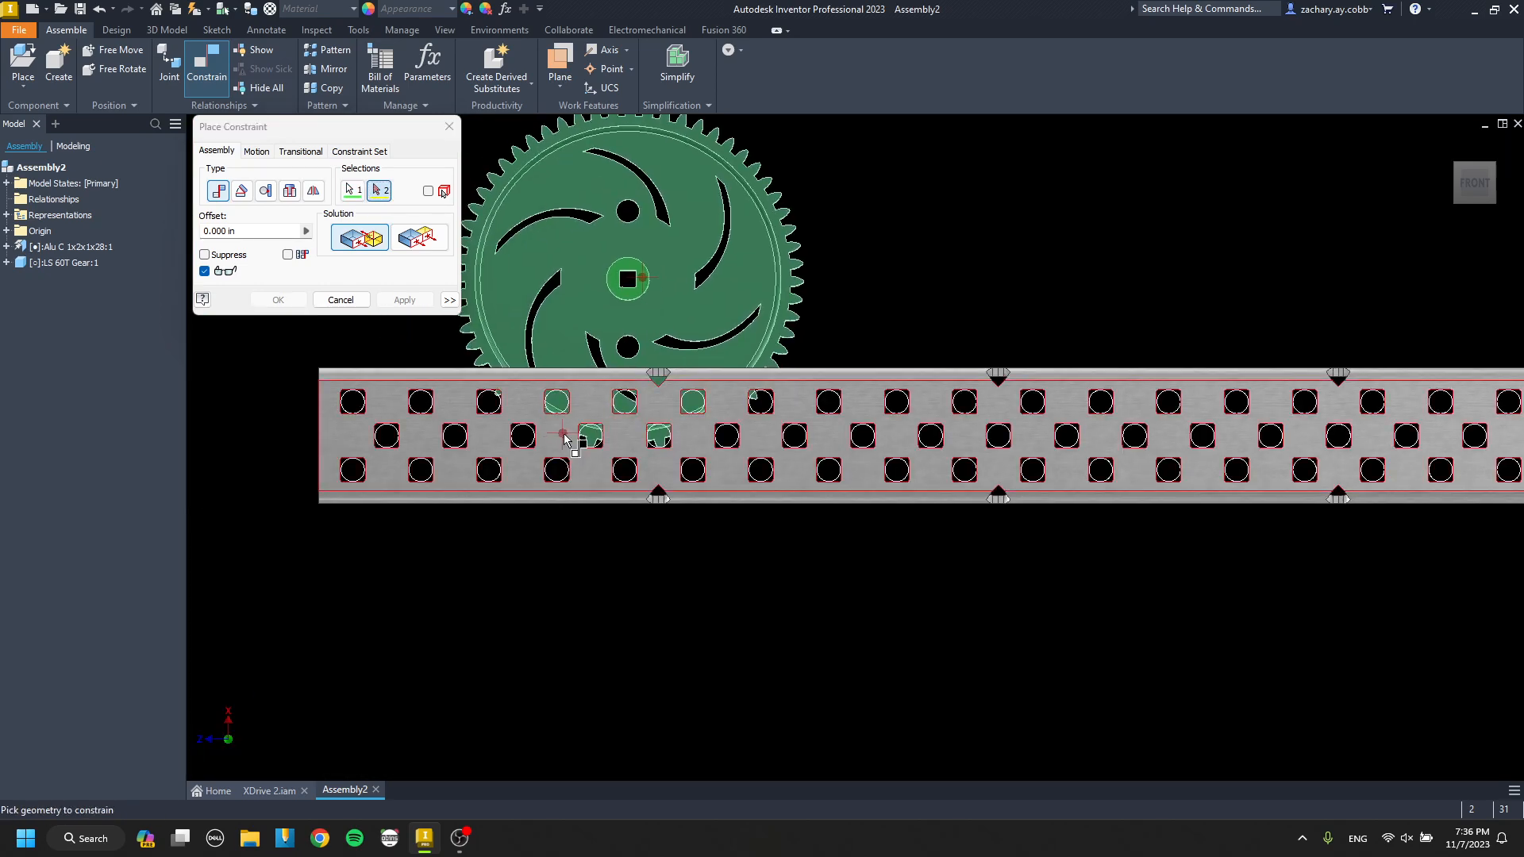
left_click(565, 437)
left_click(403, 297)
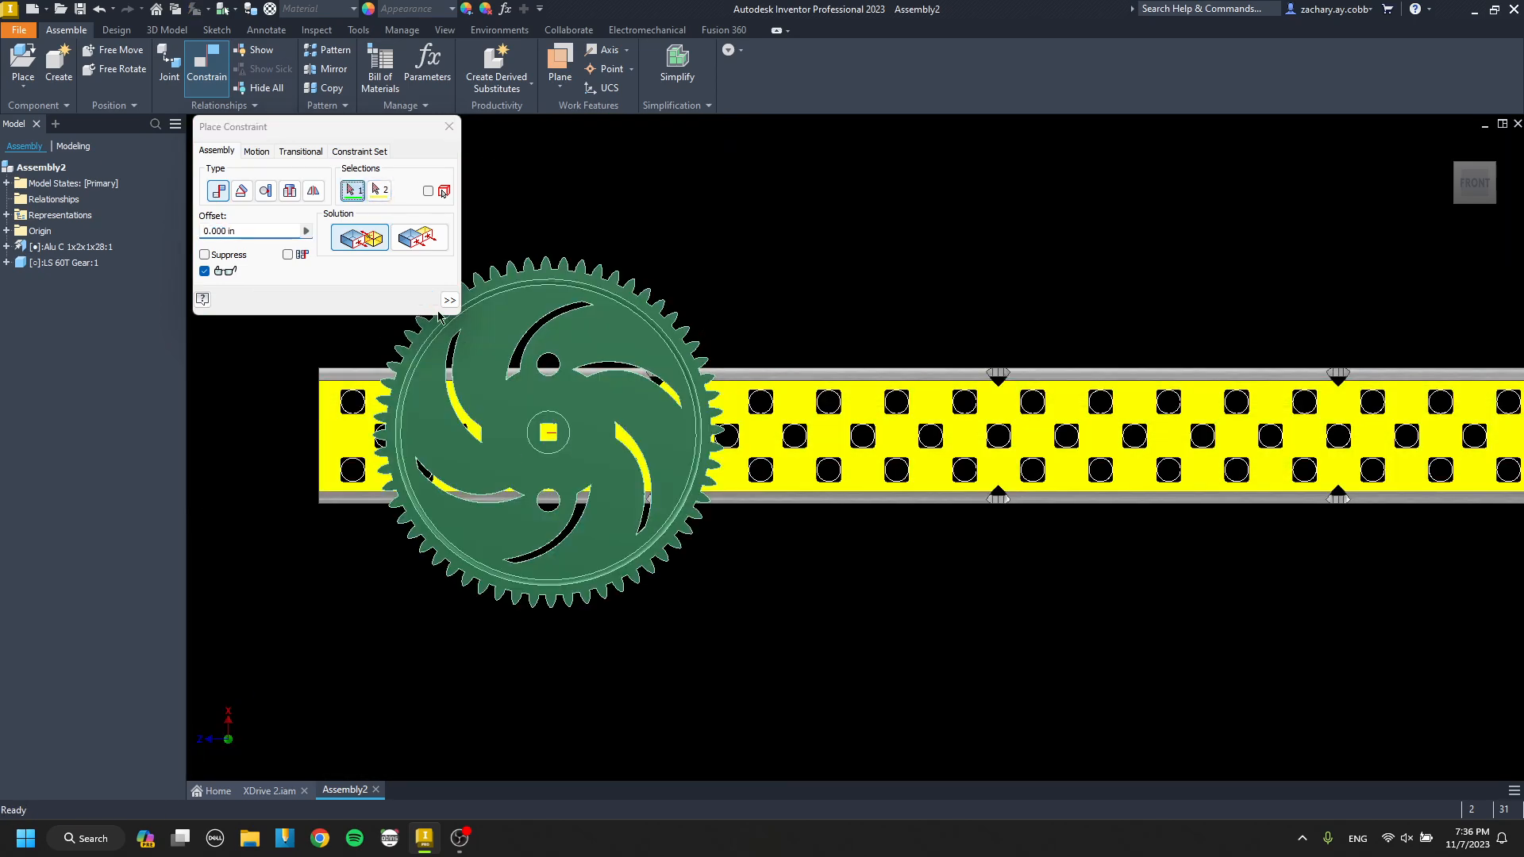
key("Escape")
Align the 60T gear's hub axis with the fourth middle-row hole from the channel's left end using a mate constraint.
middle_click_drag(590, 437, 659, 385)
left_click_drag(645, 390, 684, 393)
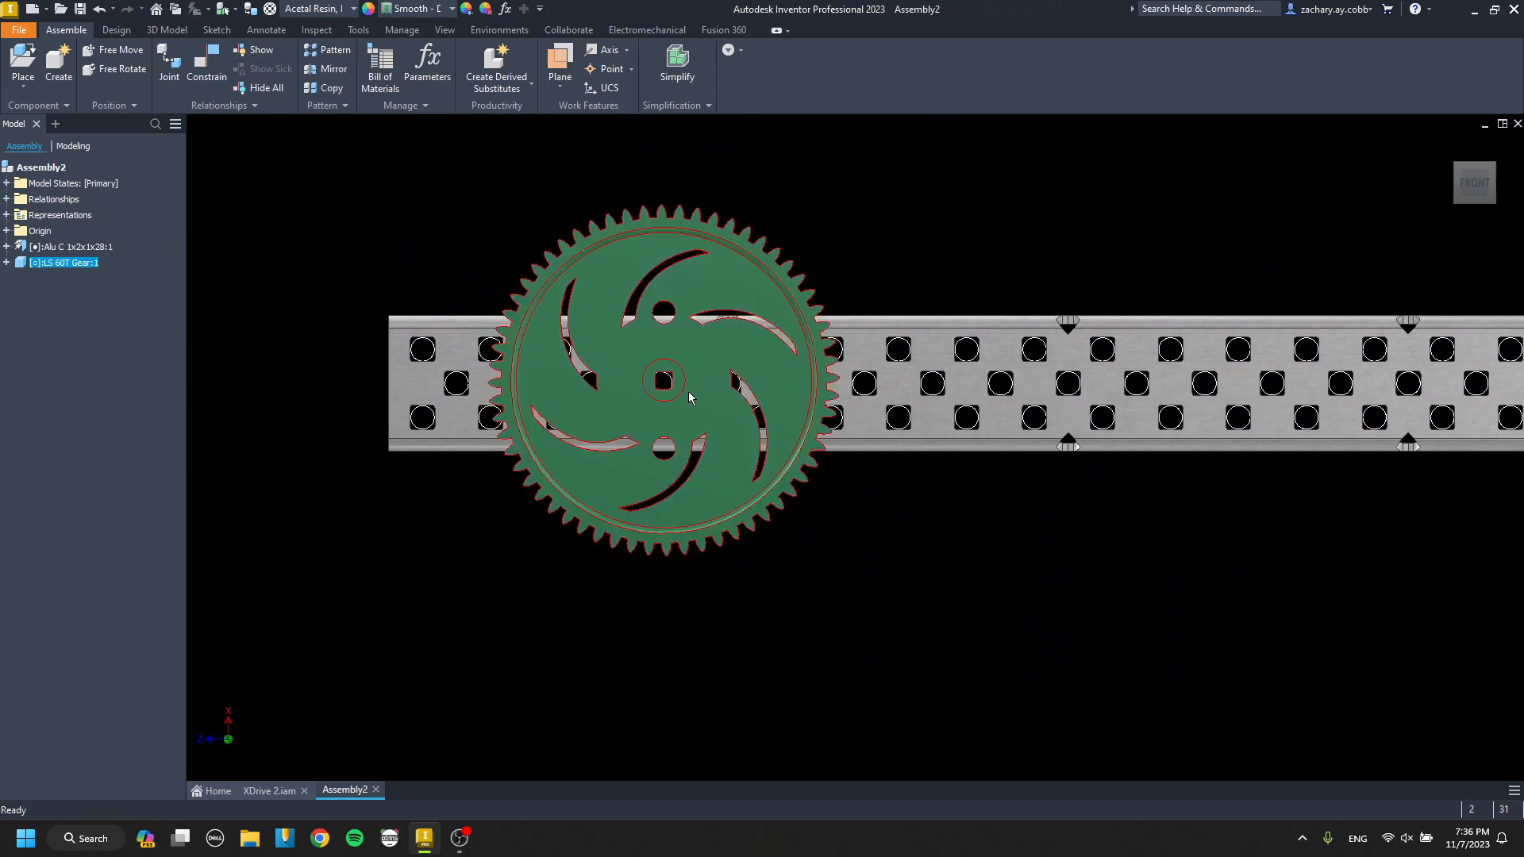
key("c")
scroll(653, 381, "up", 5)
left_click(653, 382)
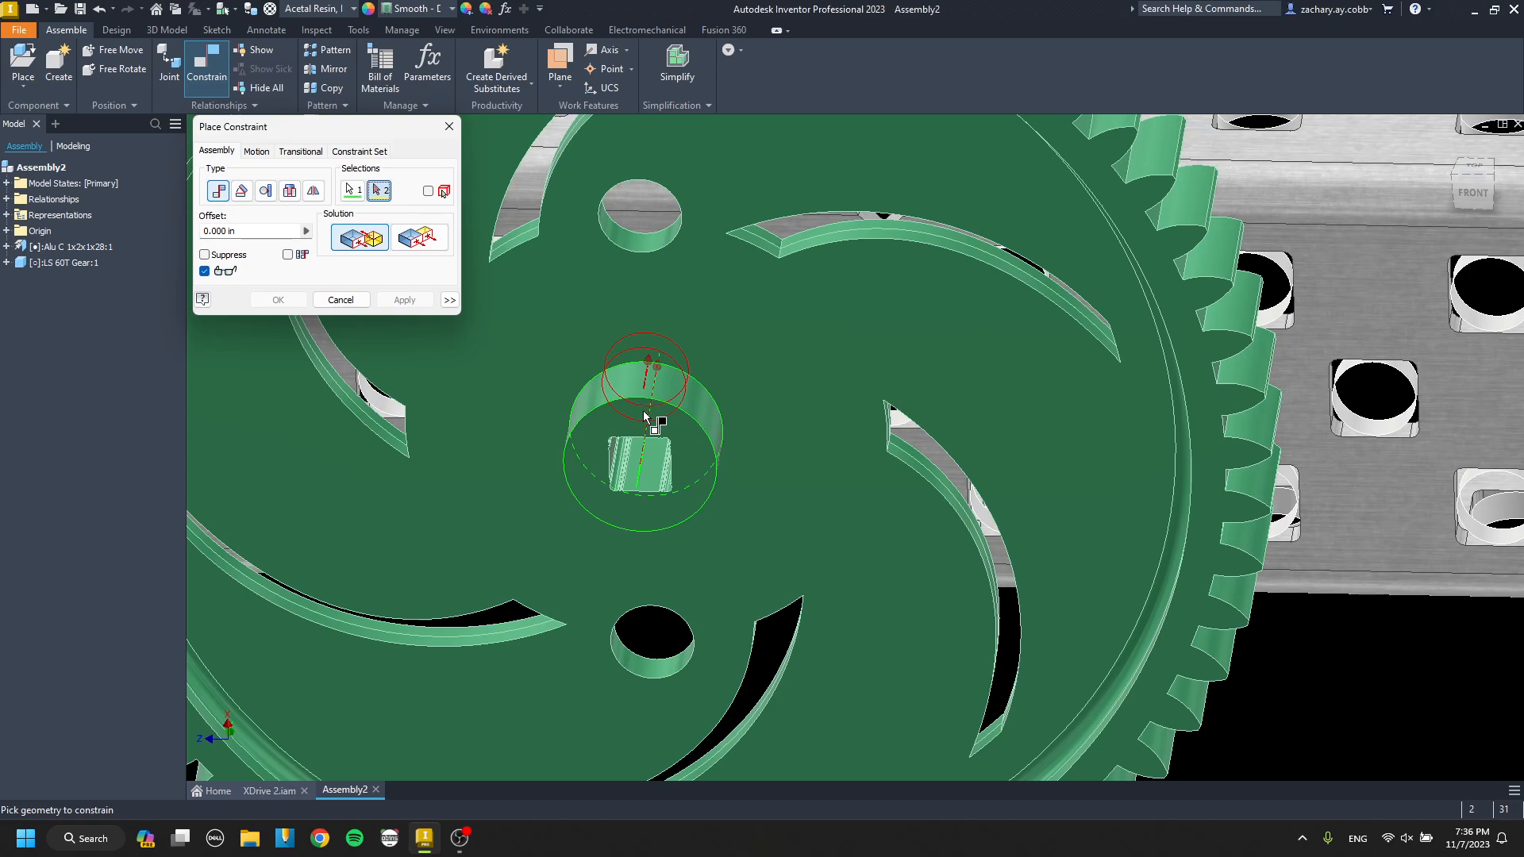
left_click(643, 412)
scroll(650, 415, "down", 3)
middle_click_drag(658, 415, 680, 389, "shift")
left_click(421, 299)
key("Escape")
Place one LS 36T Gear from the Gears folder above the channel, beside the 60T gear.
scroll(643, 342, "down", 6)
left_click(1468, 186)
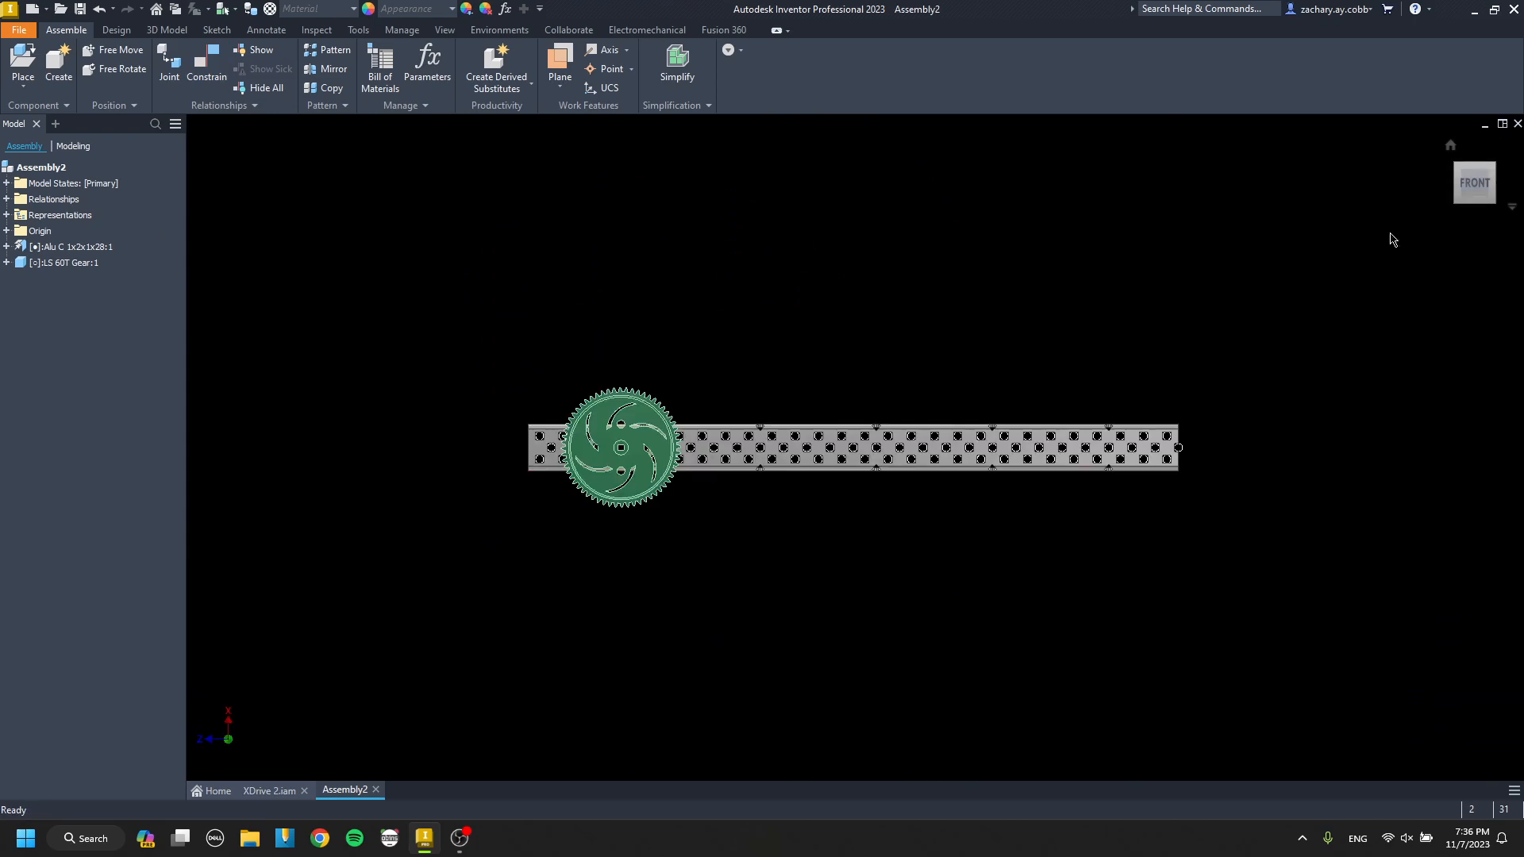
scroll(710, 473, "up", 3)
key("p")
left_click(908, 254)
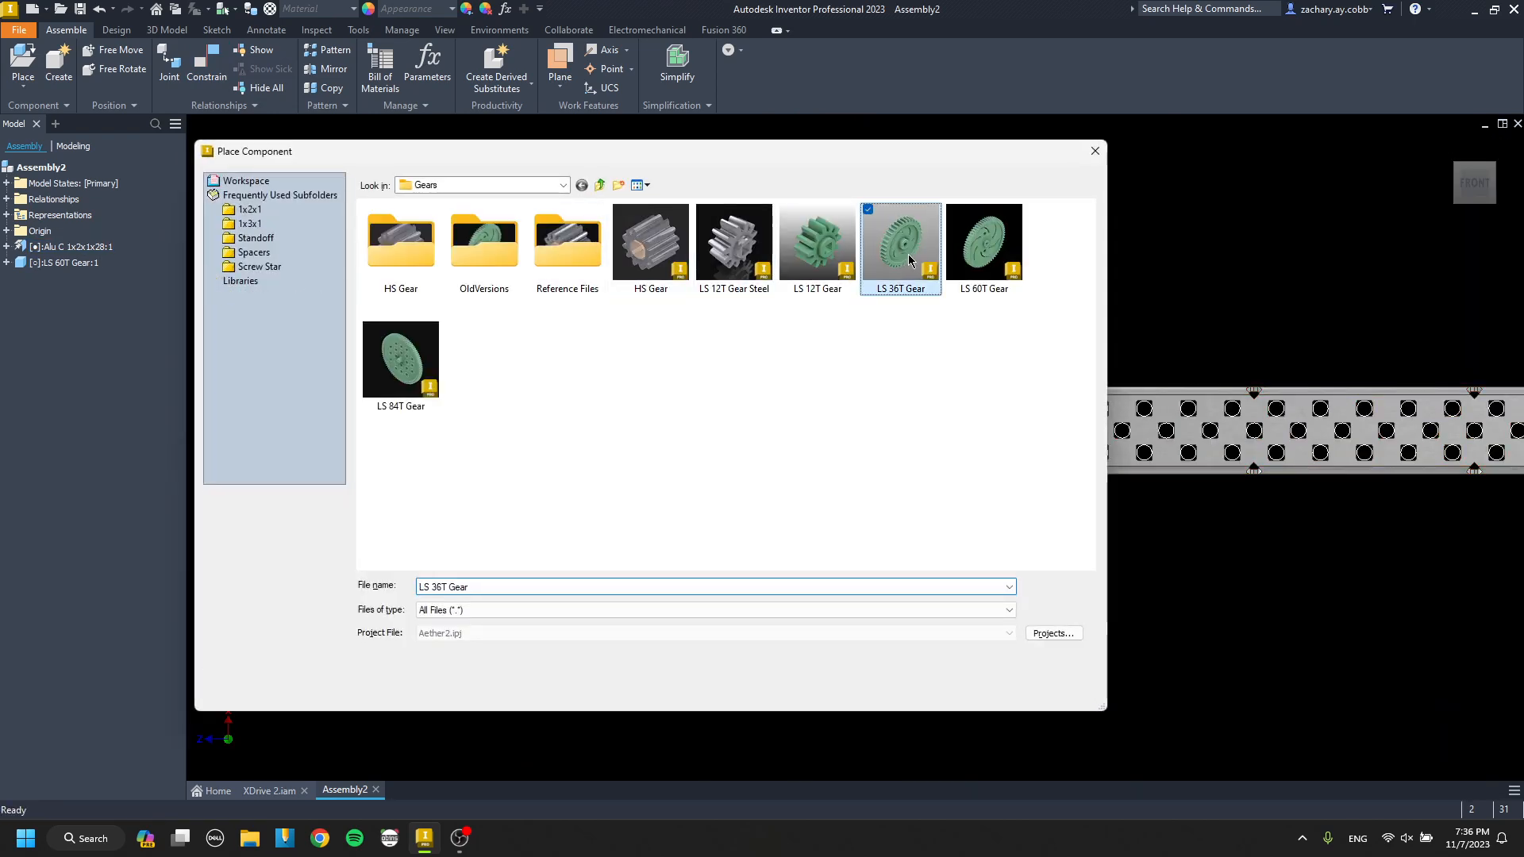
double_click(908, 256)
left_click(731, 323)
key("Escape")
Free-rotate the 36T gear so its hub face turns toward the front view.
key("g")
left_click_drag(731, 321, 736, 350)
key("Escape")
Mate the 36T gear's hub face to the channel's wide face with a 0.000 in offset.
scroll(743, 313, "up", 6)
key("c")
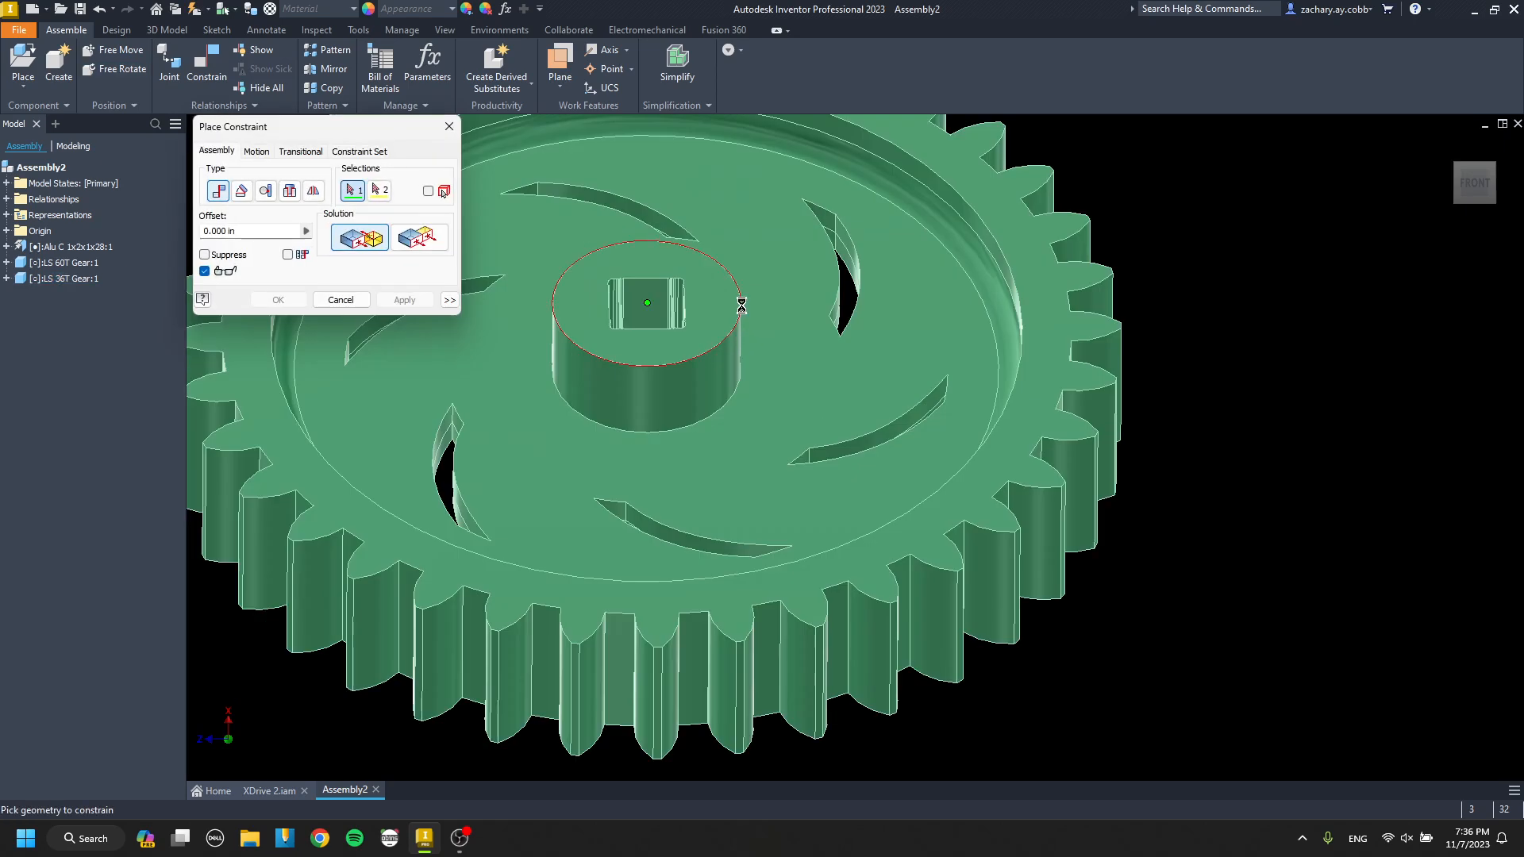
left_click(742, 305)
scroll(741, 305, "down", 5)
scroll(528, 292, "up", 6)
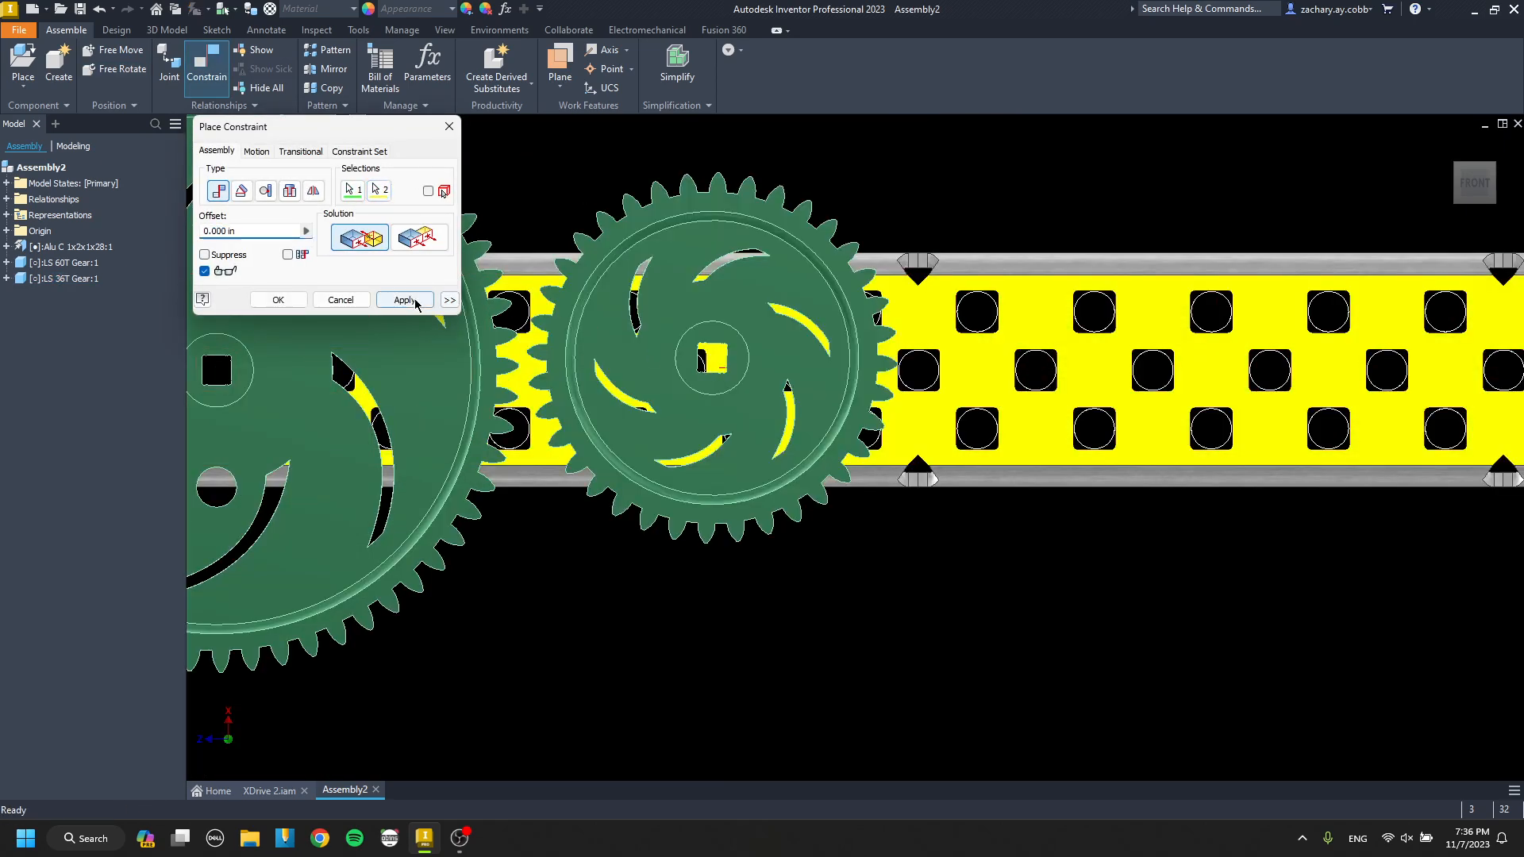
left_click(415, 304)
key("Escape")
scroll(754, 382, "down", 3)
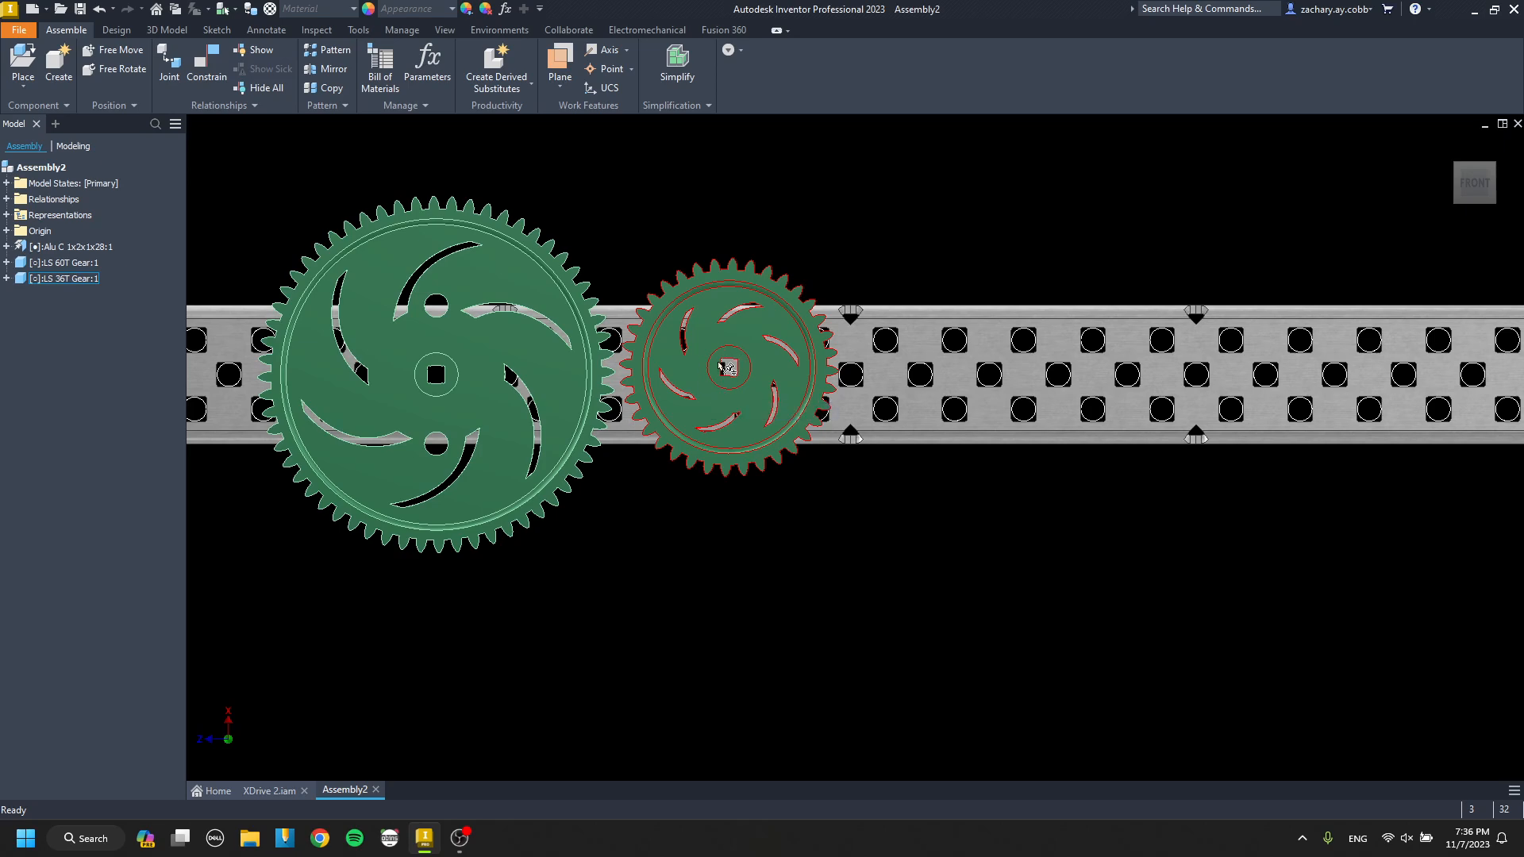
Align the 36T gear's hub axis with the middle-row channel hole four positions right of the 60T gear's hole using a mate constraint.
key("c")
middle_click_drag(749, 373, 742, 385, "shift")
scroll(739, 381, "up", 5)
left_click(746, 361)
scroll(691, 441, "up", 3)
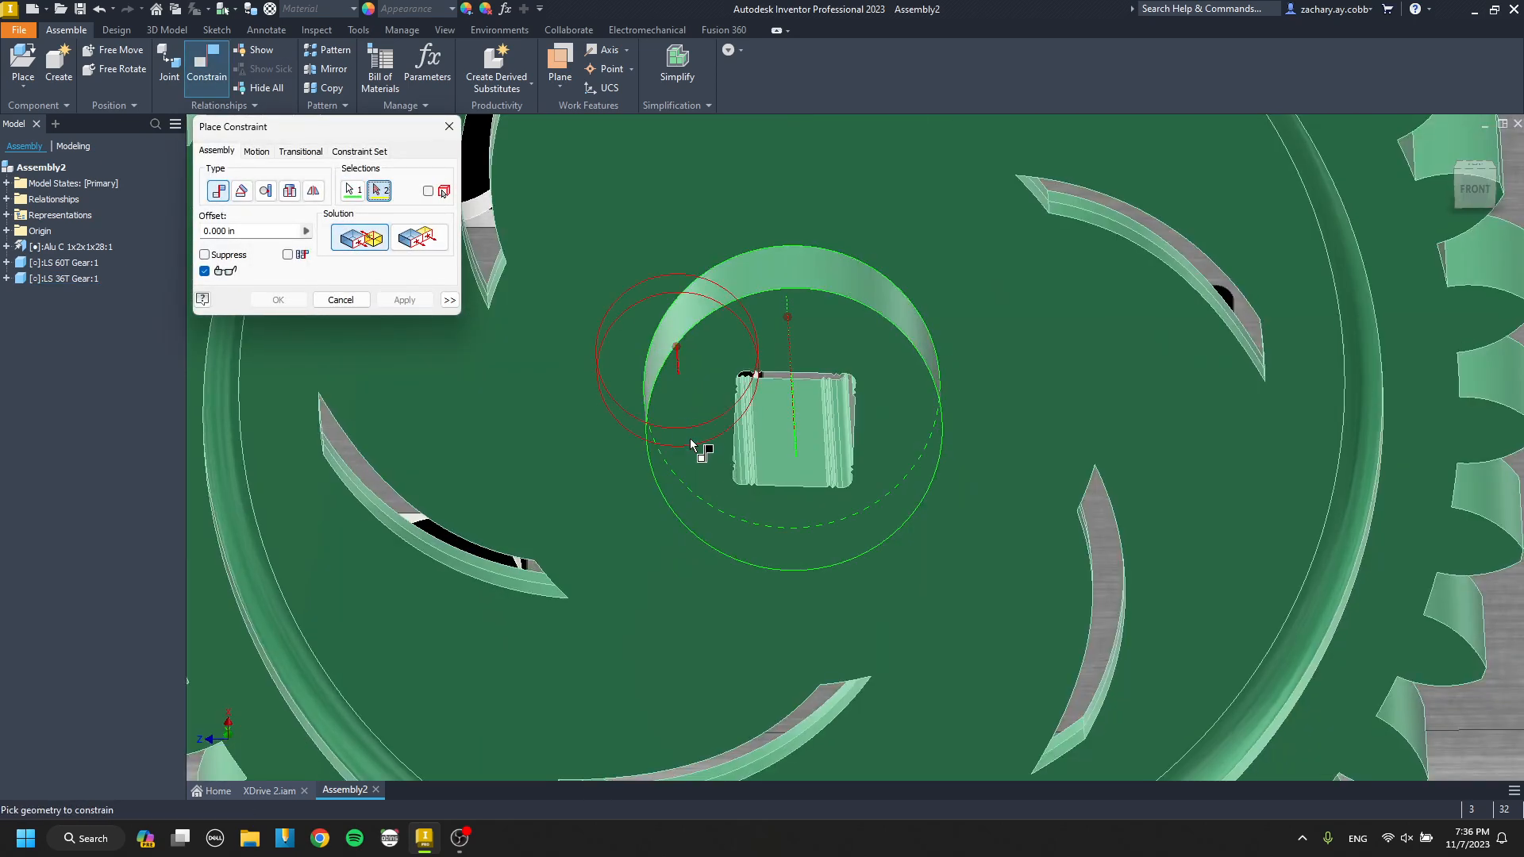
left_click(691, 441)
scroll(691, 441, "down", 6)
left_click(421, 302)
key("Escape")
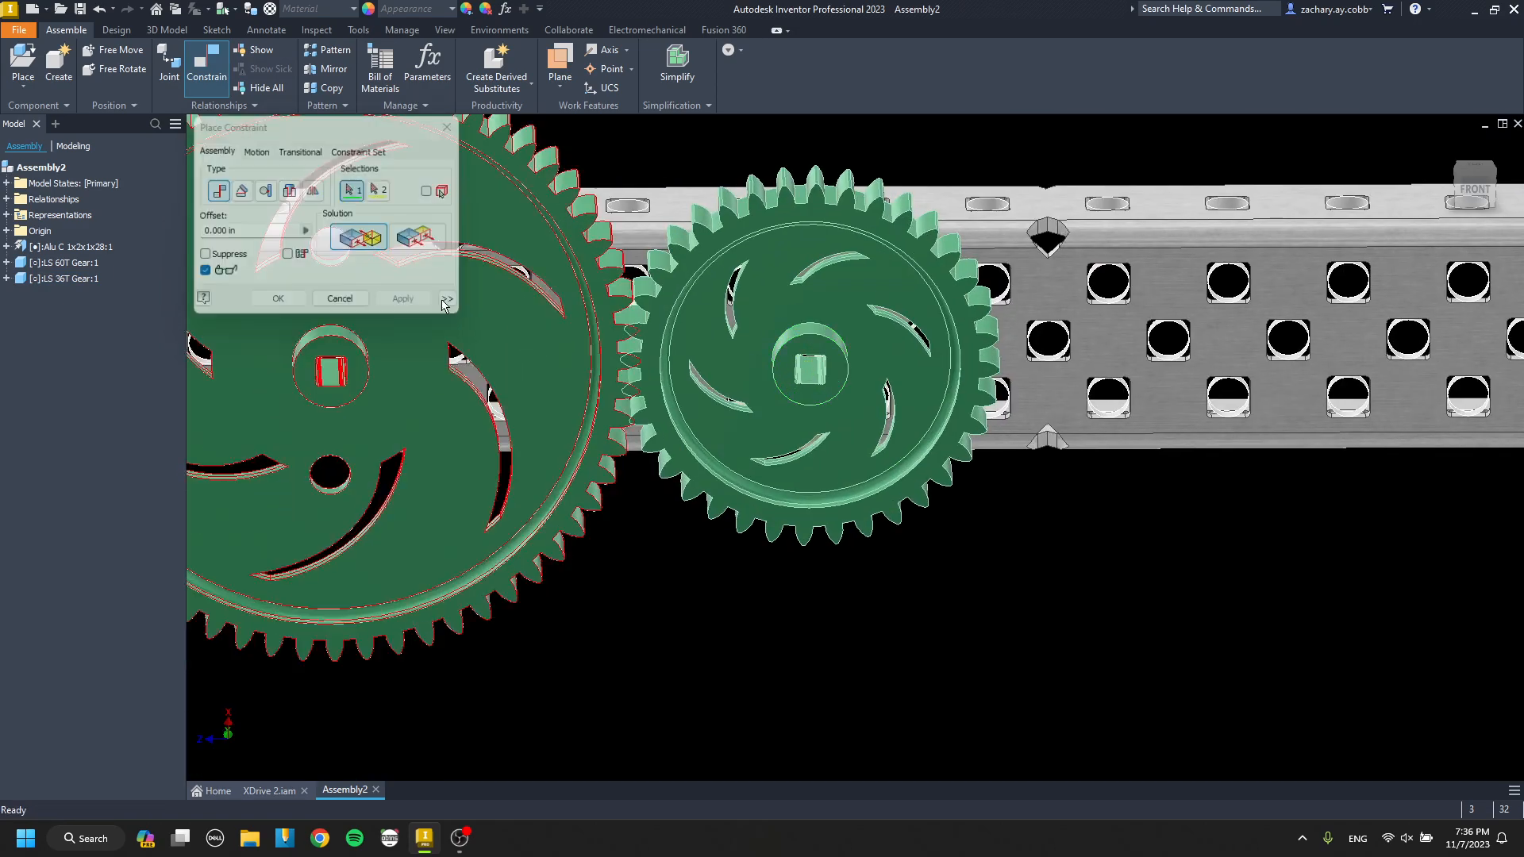
scroll(738, 387, "down", 8)
middle_click_drag(730, 385, 678, 387)
scroll(699, 382, "up", 6)
Place one 3.25 Omni AS, Circle from the Wheels > Omni Wheel folder above the channel's left end.
key("p")
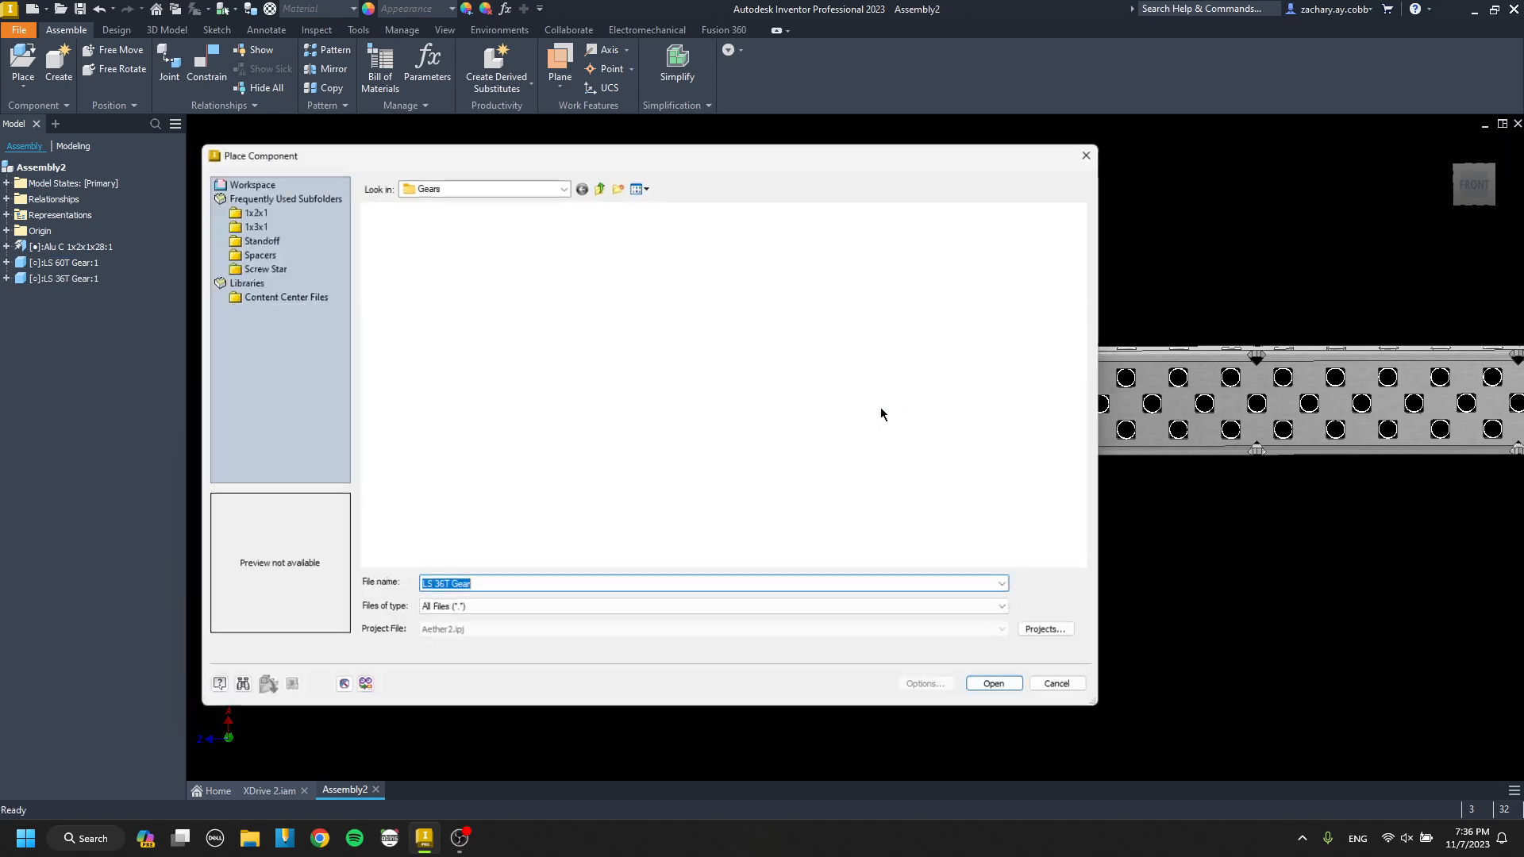
left_click(599, 187)
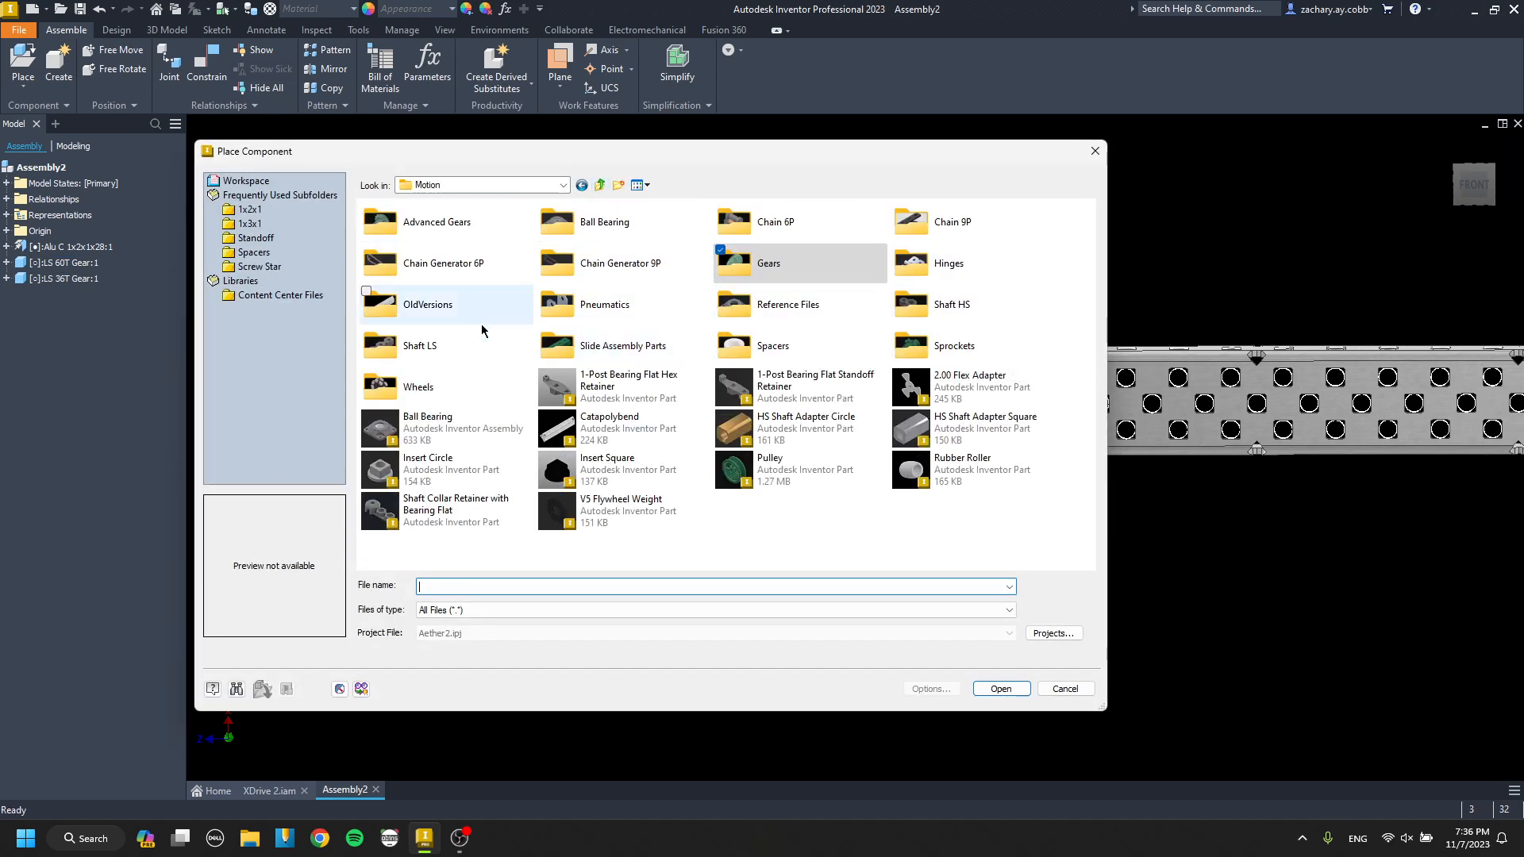
double_click(479, 389)
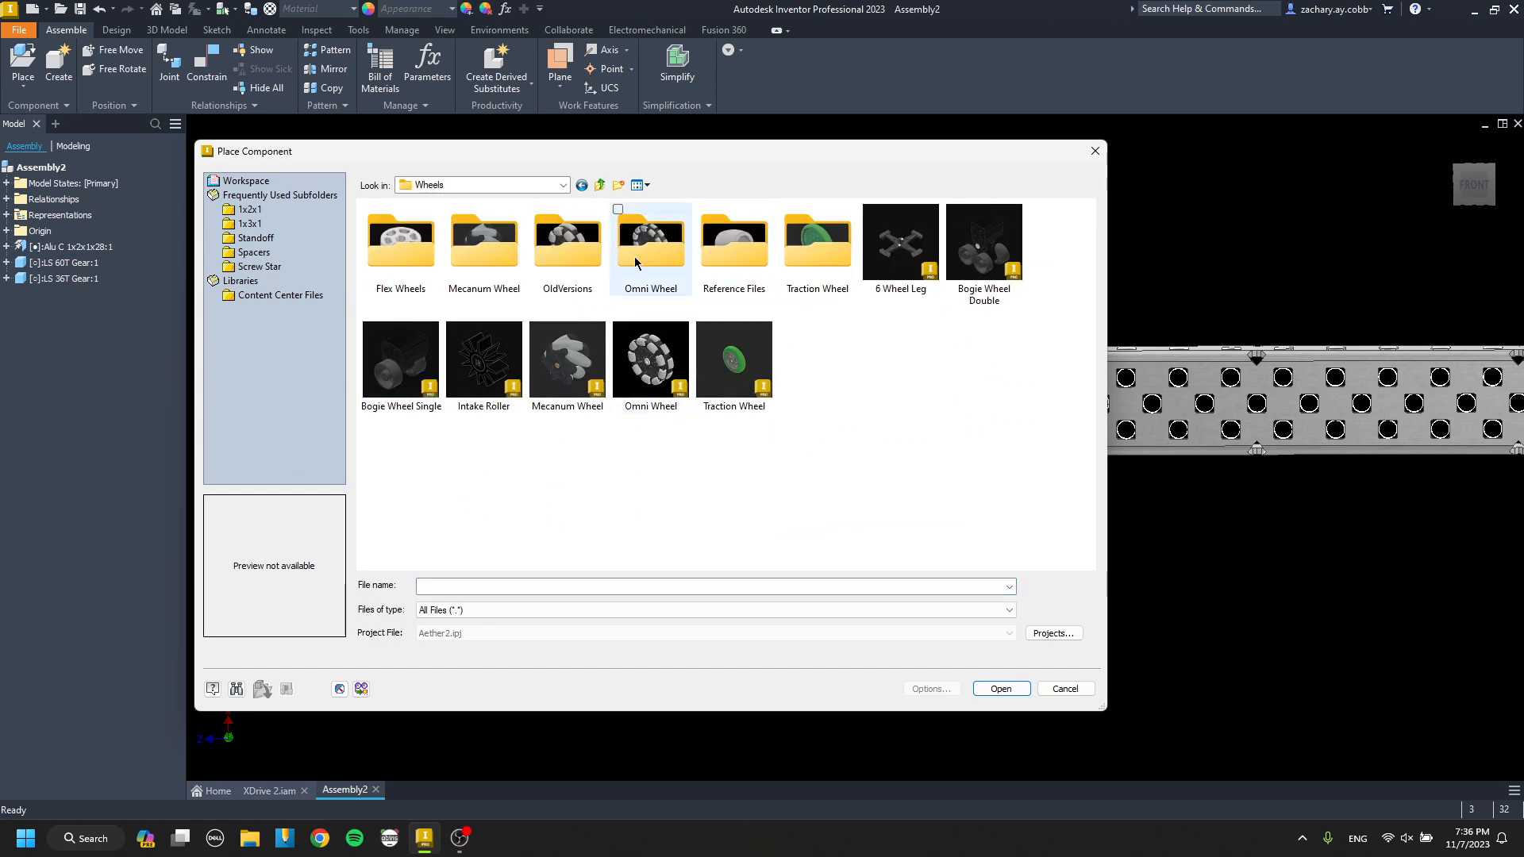
left_click(635, 262)
double_click(635, 262)
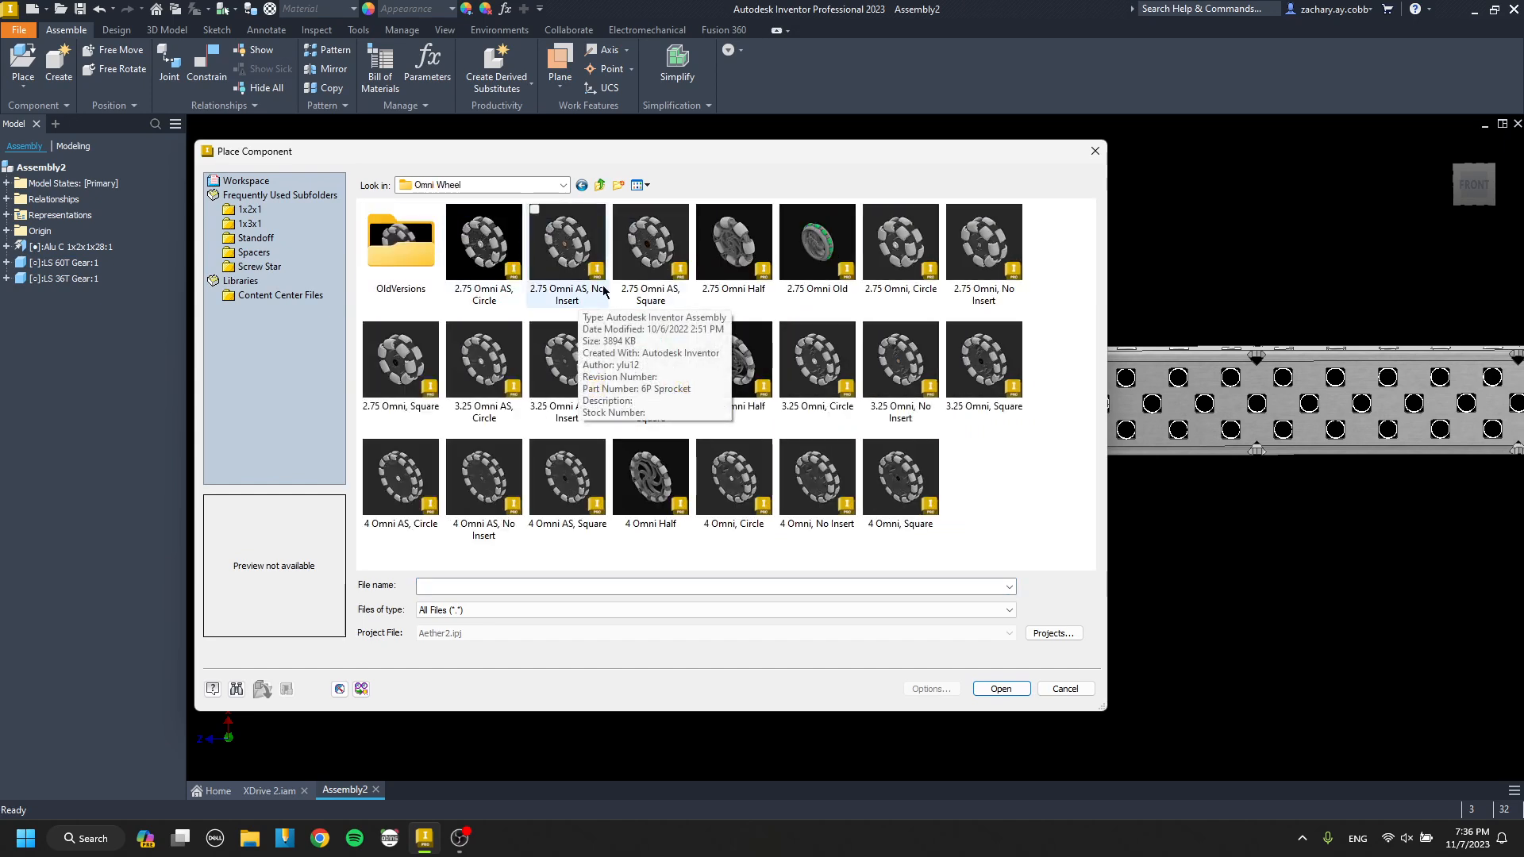
double_click(484, 377)
left_click(458, 228)
key("Escape")
Free-rotate the omni wheel so its hub face turns toward the front view.
key("g")
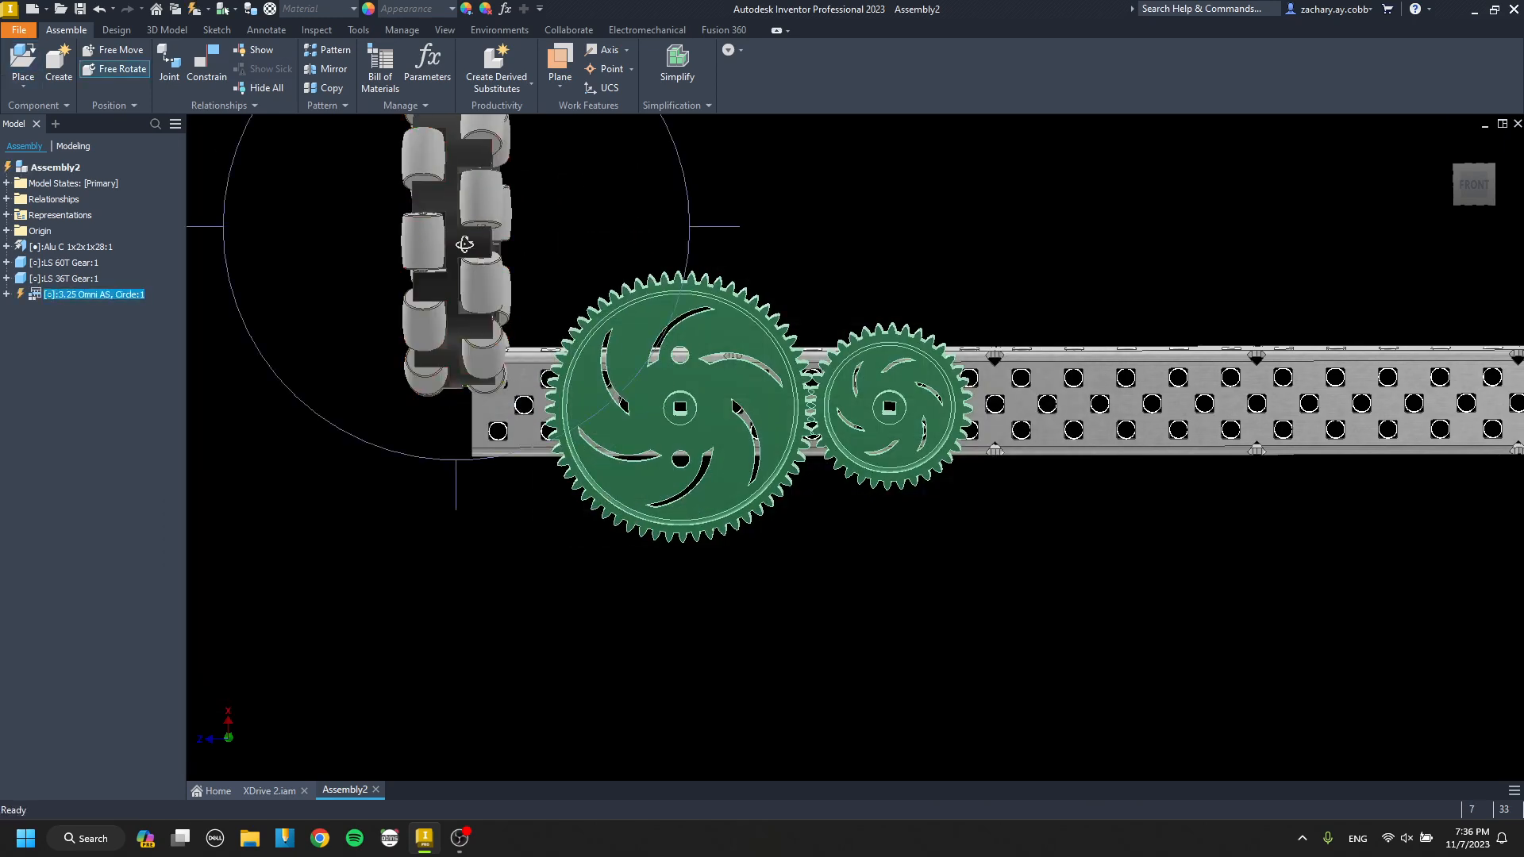
left_click_drag(489, 252, 365, 278)
key("Escape")
scroll(475, 249, "down", 6)
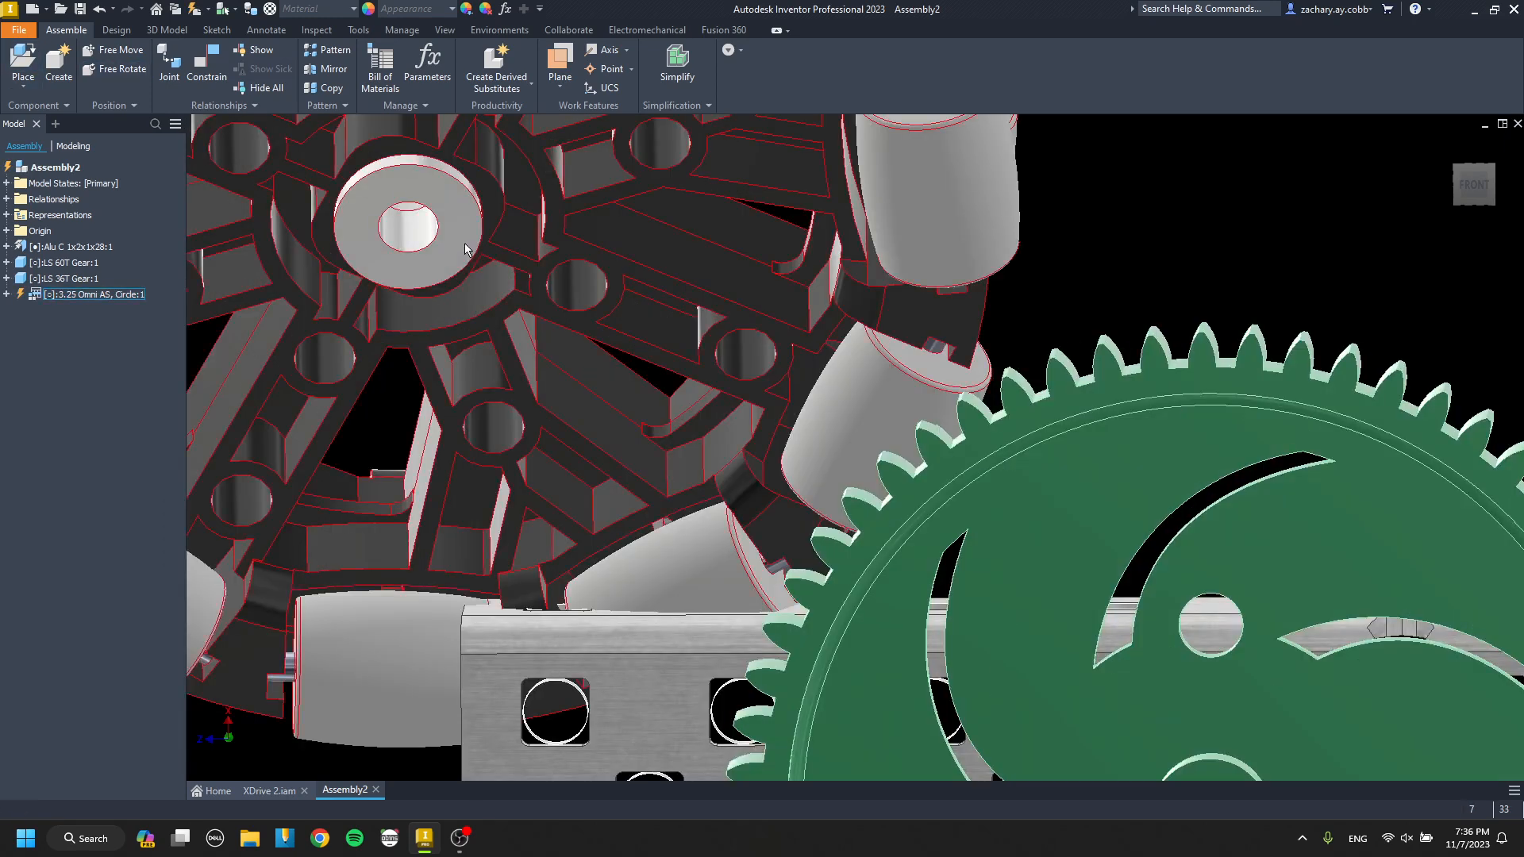
Align the omni wheel's hub axis with the 60T gear's hub axis using a mate constraint with a 0.000 in offset.
key("c")
scroll(513, 254, "up", 4)
middle_click_drag(513, 254, 482, 190)
scroll(542, 276, "down", 4)
left_click(656, 301)
scroll(656, 303, "up", 7)
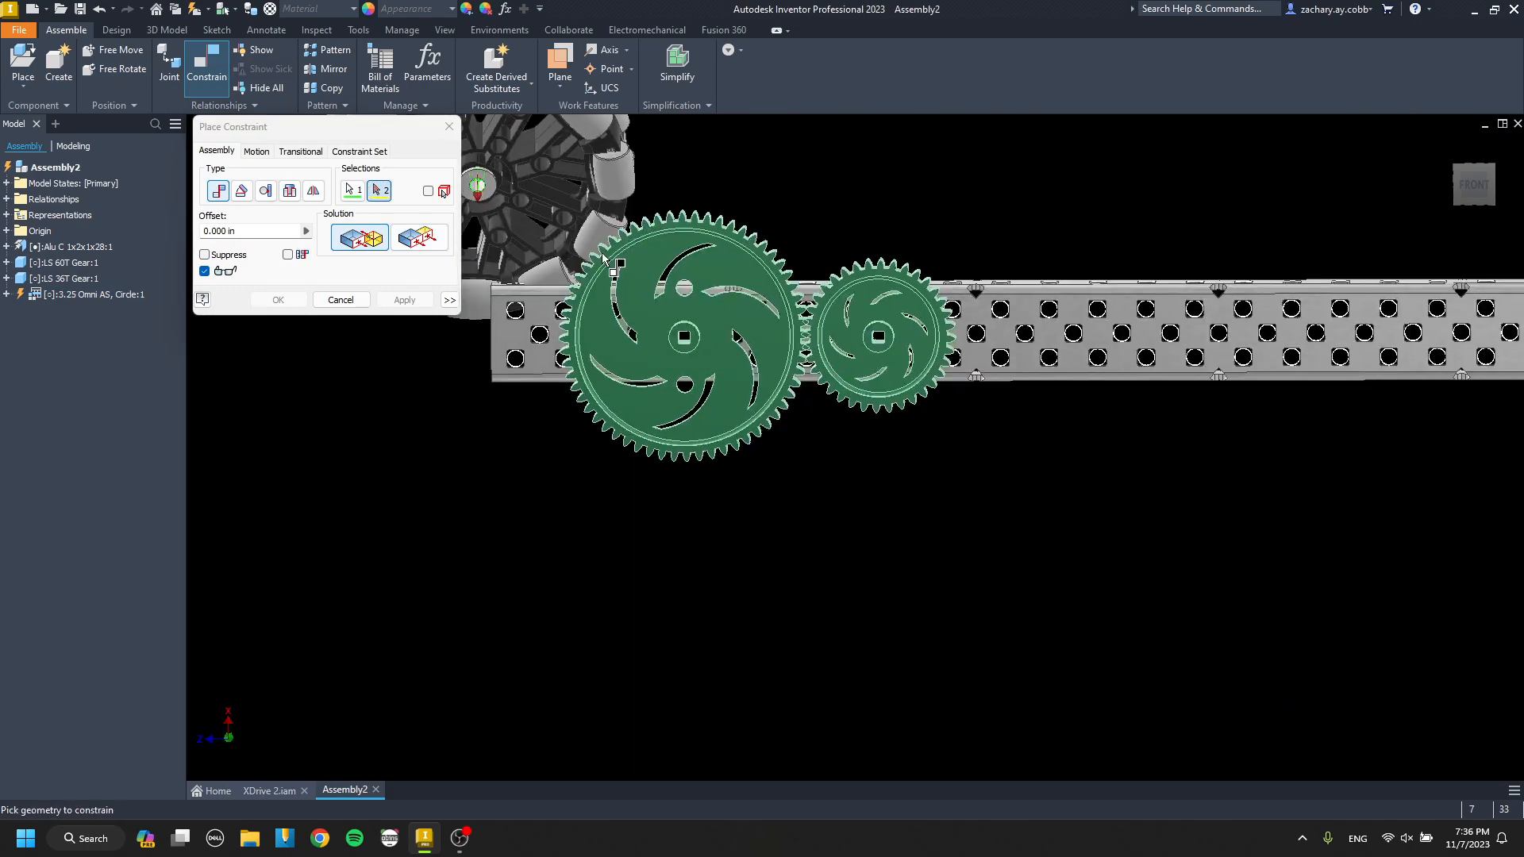
mouse_move(685, 330)
middle_mouse_down("shift")
mouse_move(685, 382)
mouse_move(673, 319)
middle_mouse_up("shift")
scroll(687, 287, "down", 7)
left_click(709, 393)
scroll(710, 394, "up", 6)
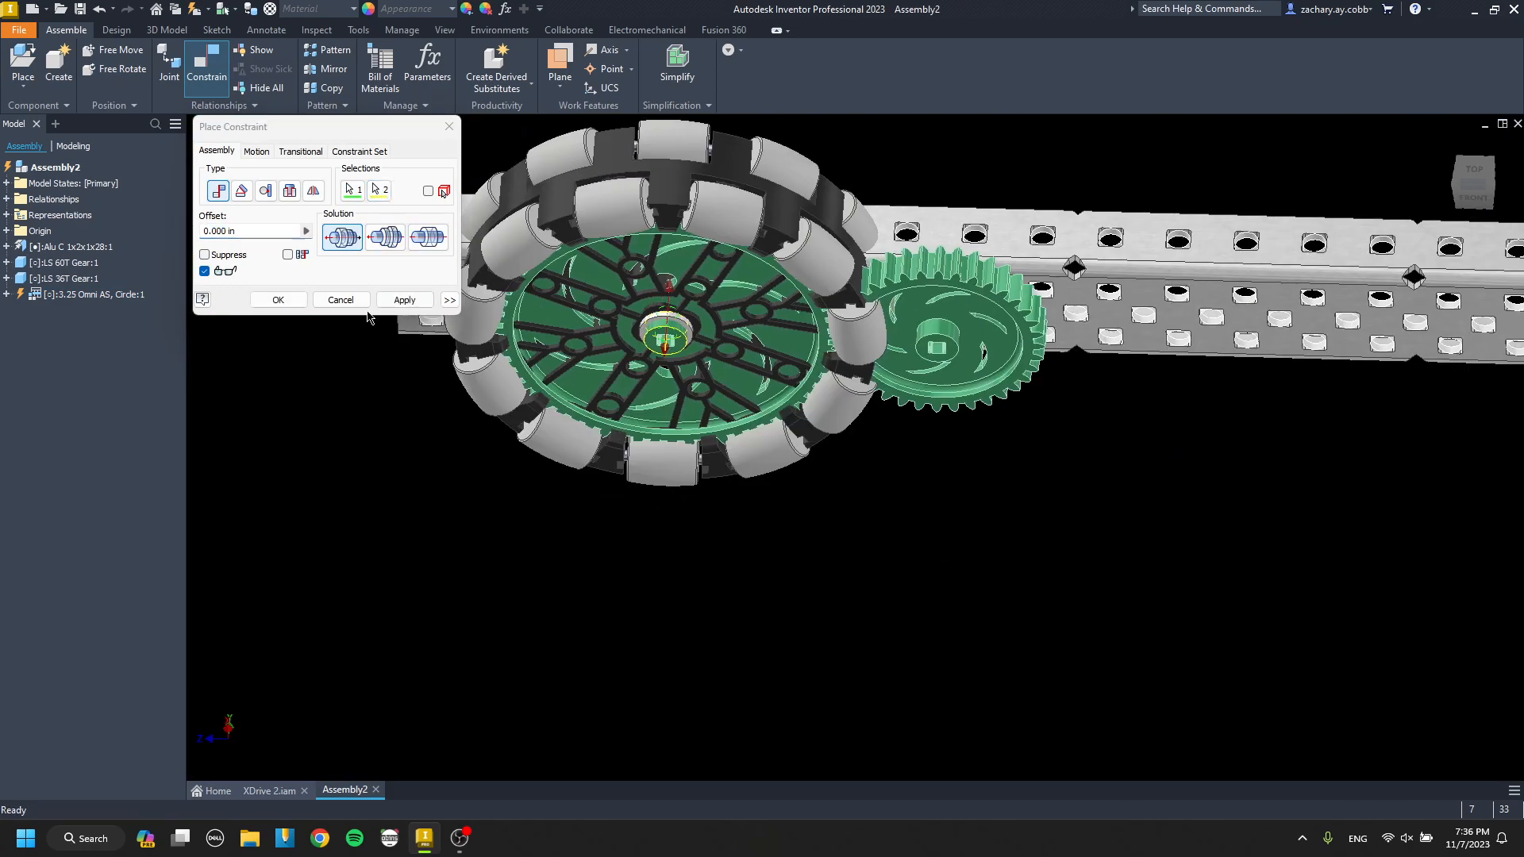
left_click(401, 300)
key("Escape")
left_click_drag(673, 191, 673, 305)
middle_click_drag(673, 305, 629, 284, "shift")
Place one Alu C 1x2x1x25 channel from the 1x2x1 folder in the empty space left of the drive assembly.
key("p")
left_click(250, 210)
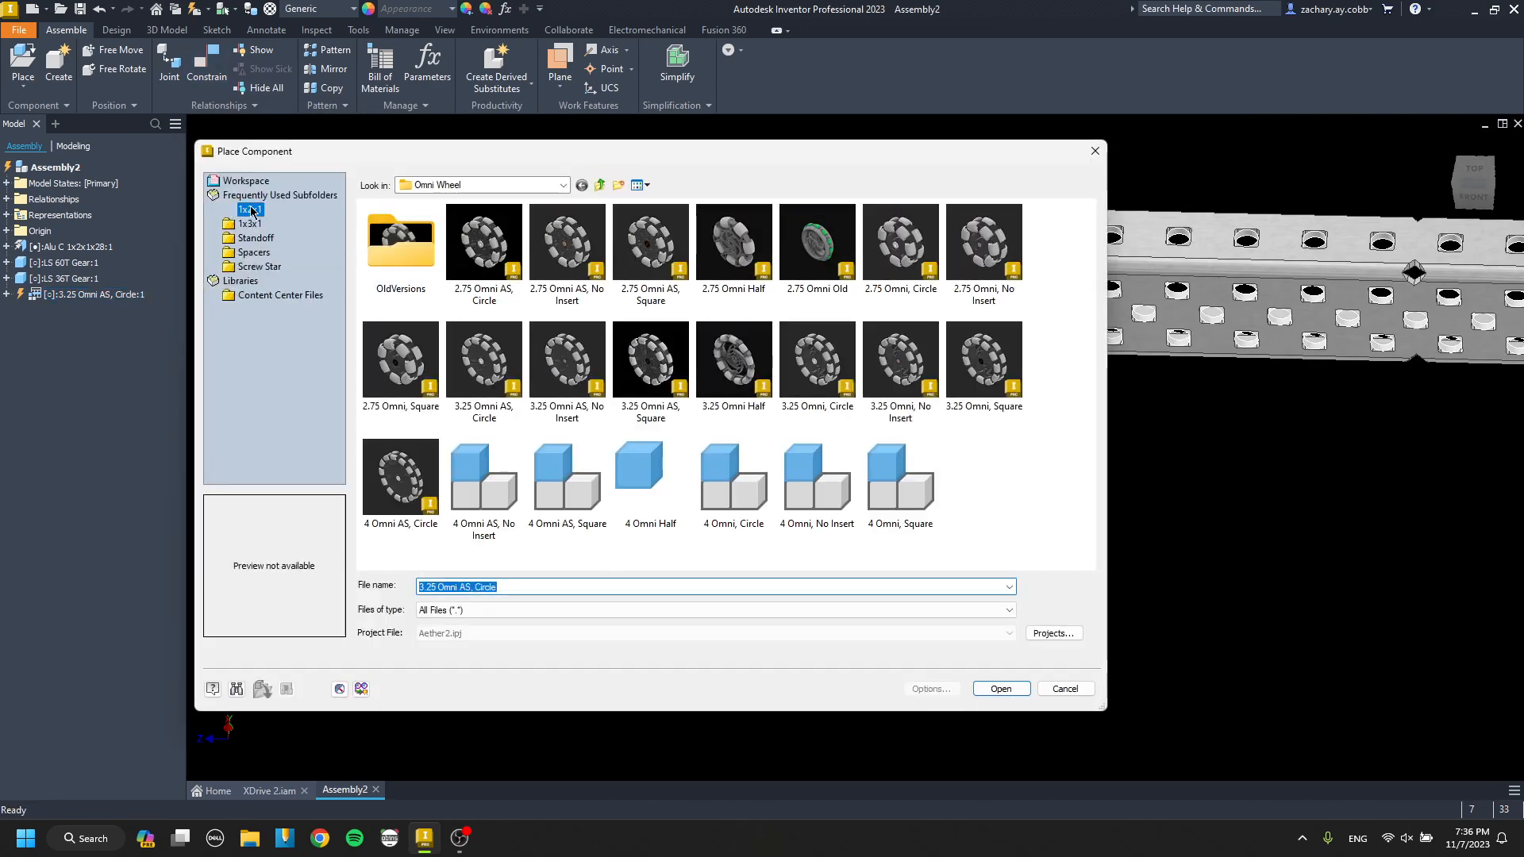
scroll(681, 456, "down", 1)
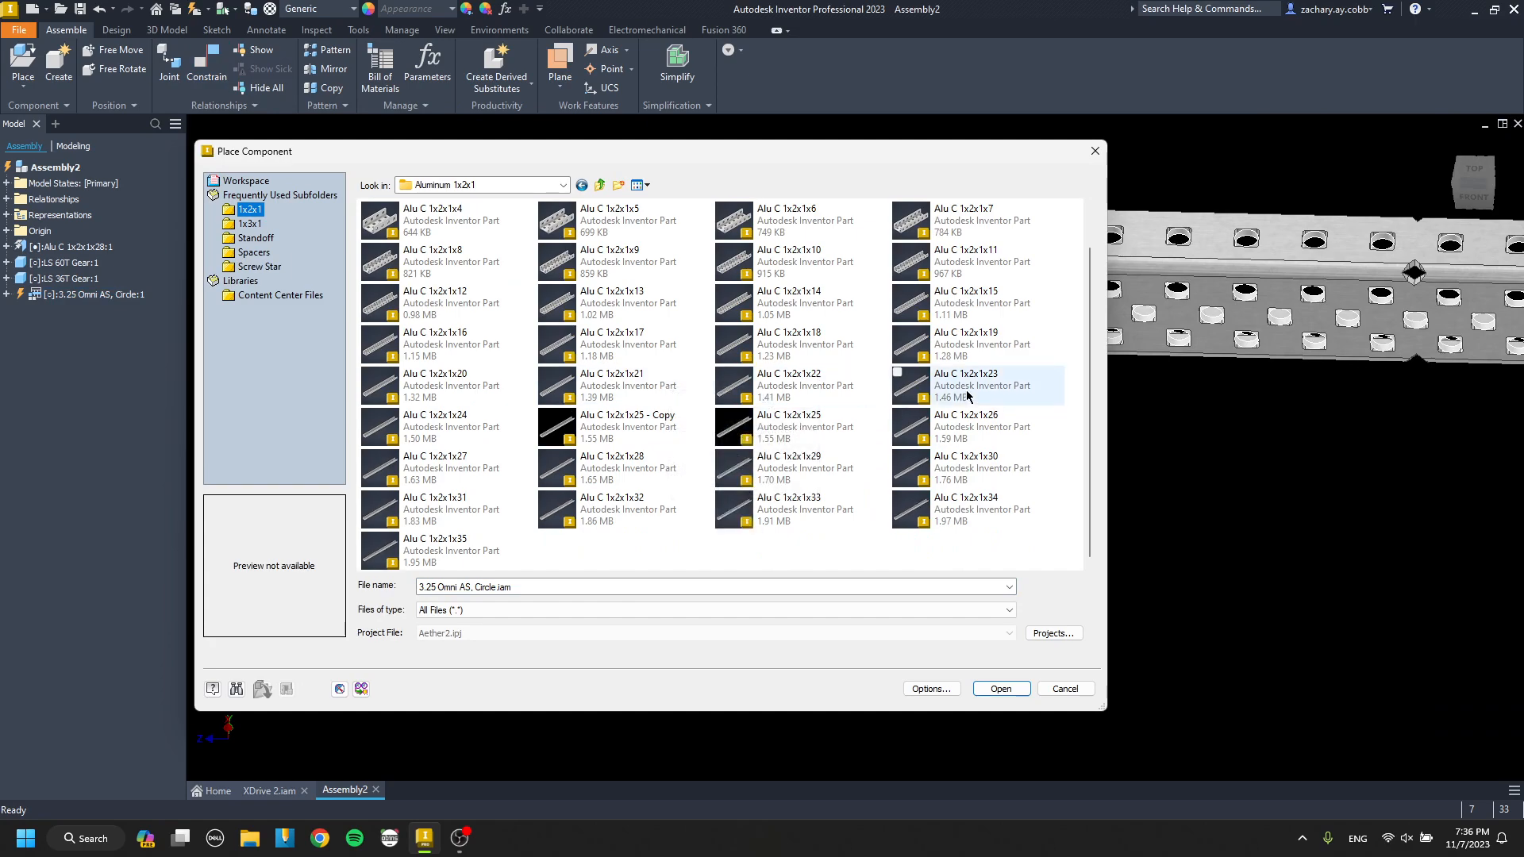
double_click(835, 426)
scroll(835, 409, "down", 5)
middle_click_drag(632, 384, 843, 490)
left_click(541, 404)
key("Escape")
Free-rotate the 1x2x1x25 channel until its outer wide face can be selected.
key("g")
left_click_drag(543, 405, 680, 414)
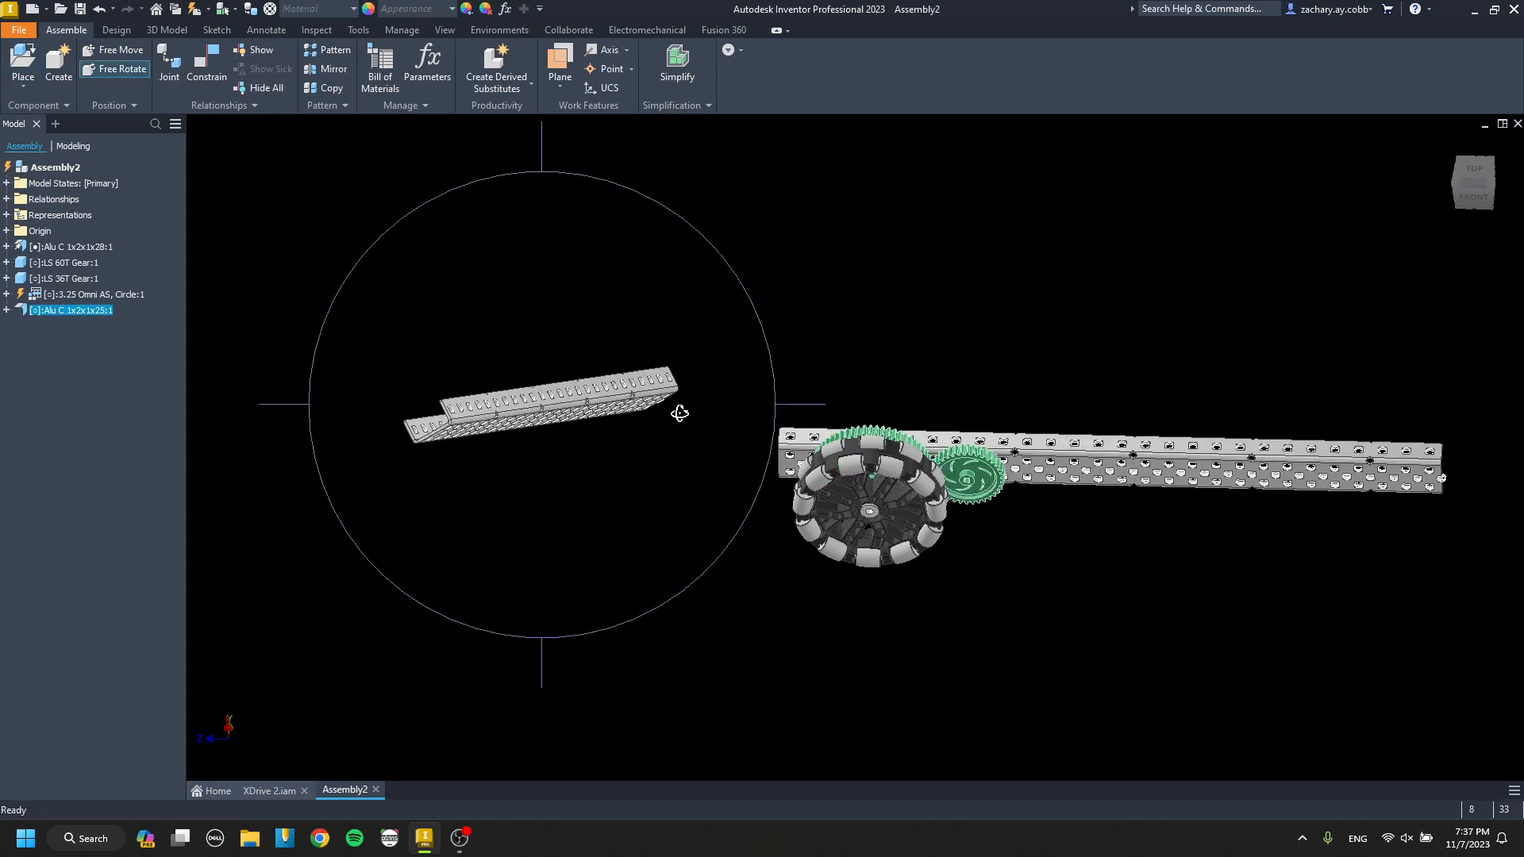
key("Escape")
scroll(488, 394, "up", 8)
Mate the 1x2x1x25 channel's outer wide face to the upper flange of the 1x2x1x28 channel with a 0.000 in offset.
key("c")
left_click(517, 387)
scroll(516, 387, "down", 6)
middle_click_drag(517, 387, 367, 354)
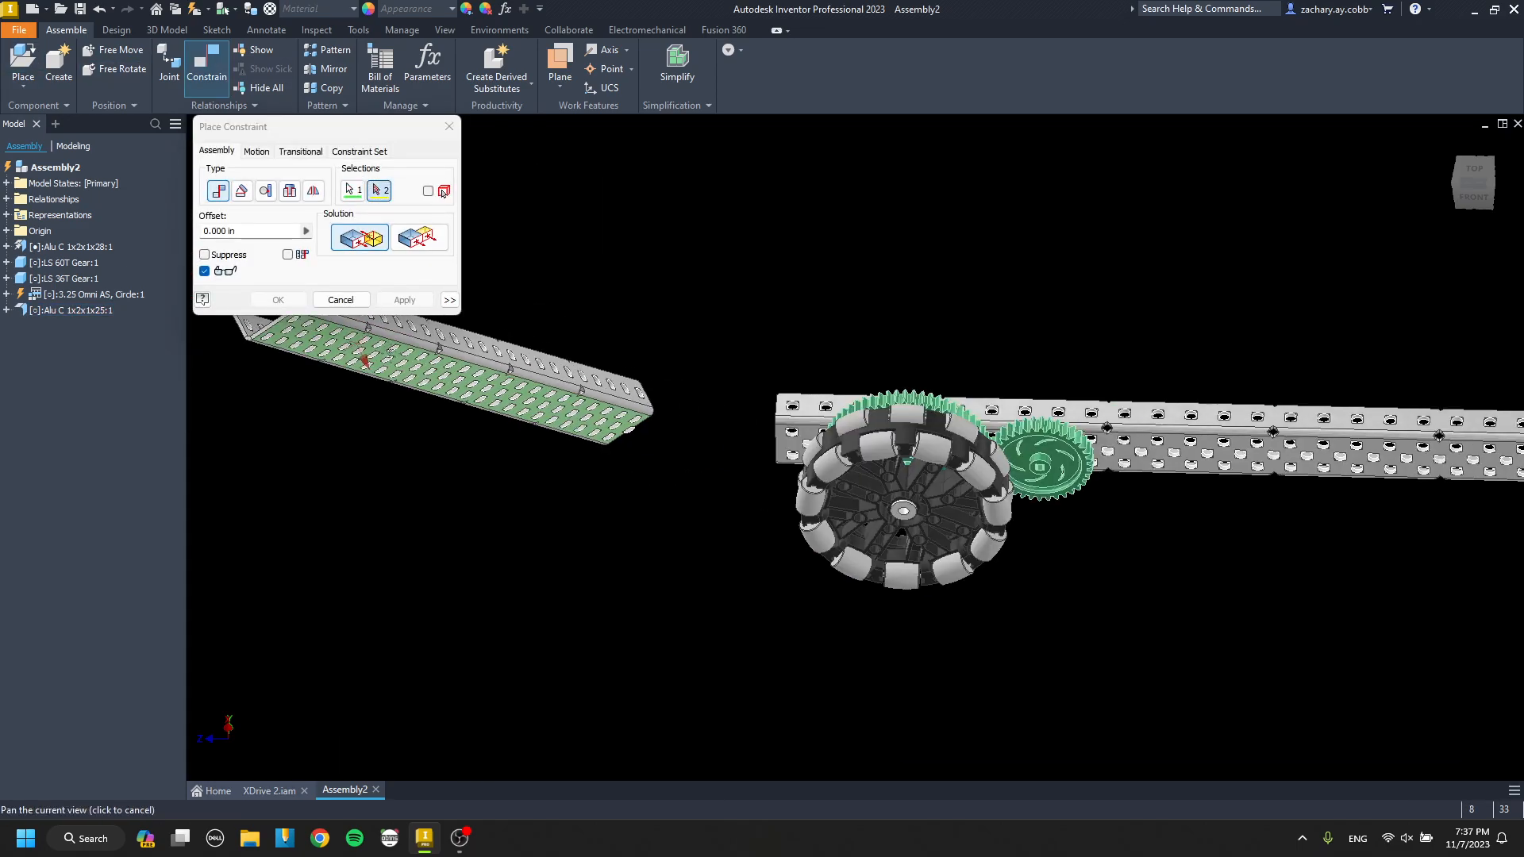
scroll(798, 409, "up", 5)
left_click(861, 417)
scroll(807, 409, "down", 5)
middle_click_drag(808, 403, 421, 386, "shift")
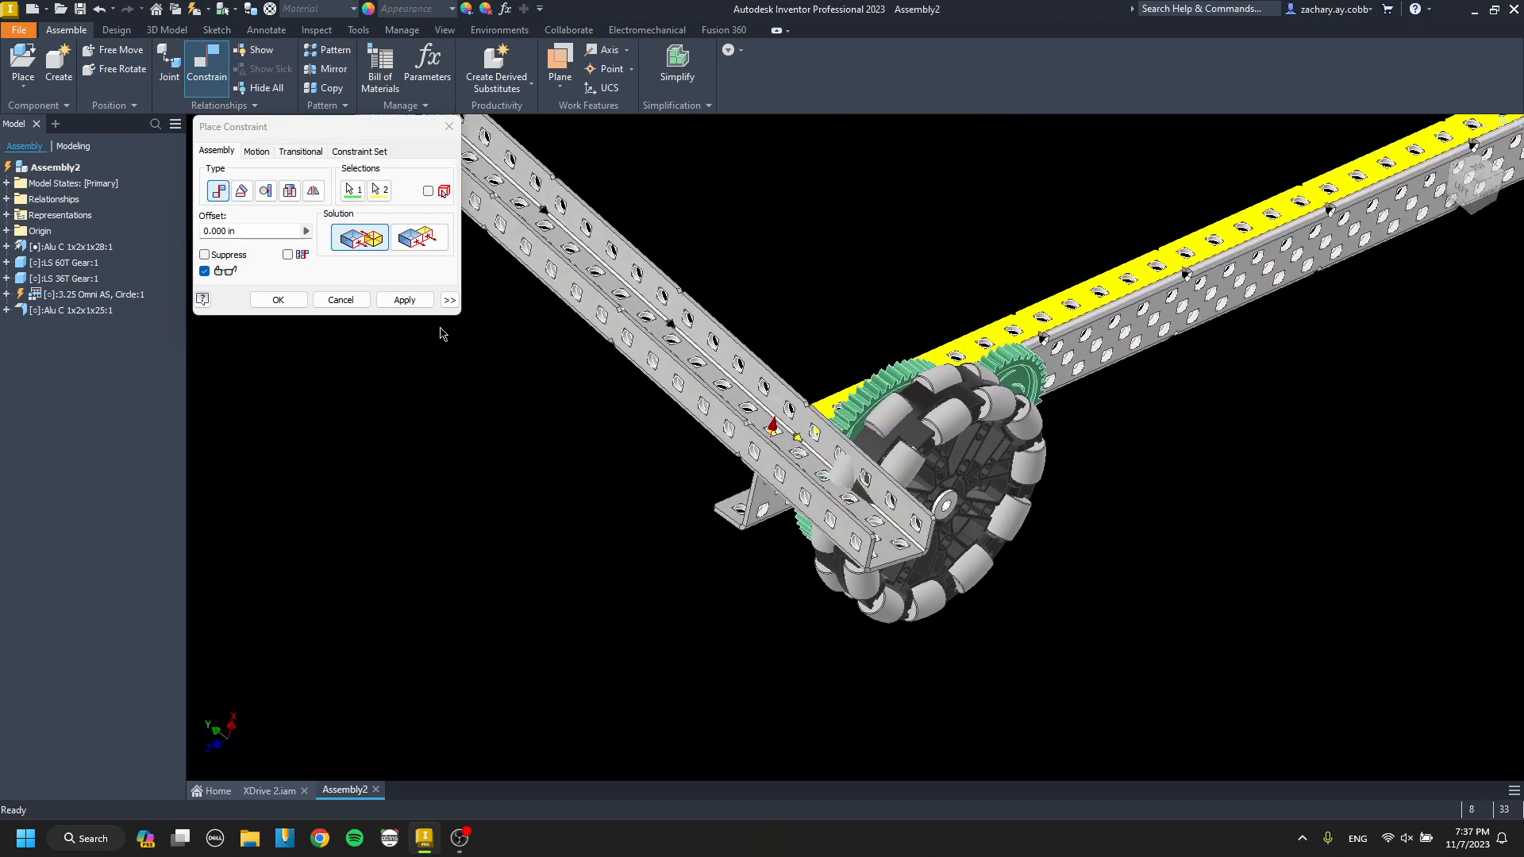
key("Escape")
Fix the 1x2x1x25 channel crosswise at the long channel's left end by mating two of its wide-face holes to the flange holes beneath.
middle_click_drag(885, 484, 794, 494, "shift")
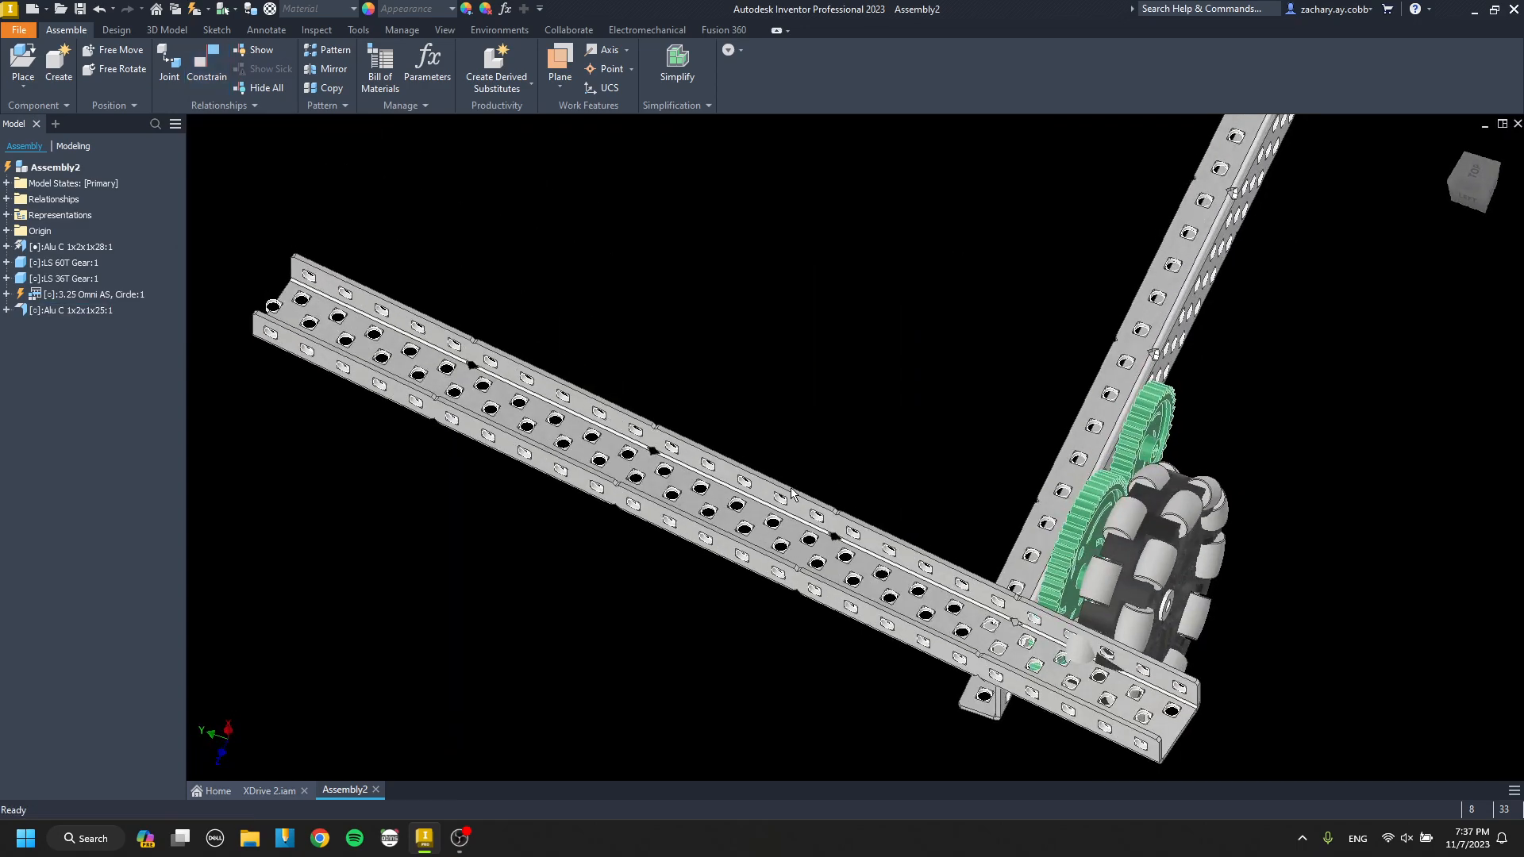
scroll(677, 486, "up", 10)
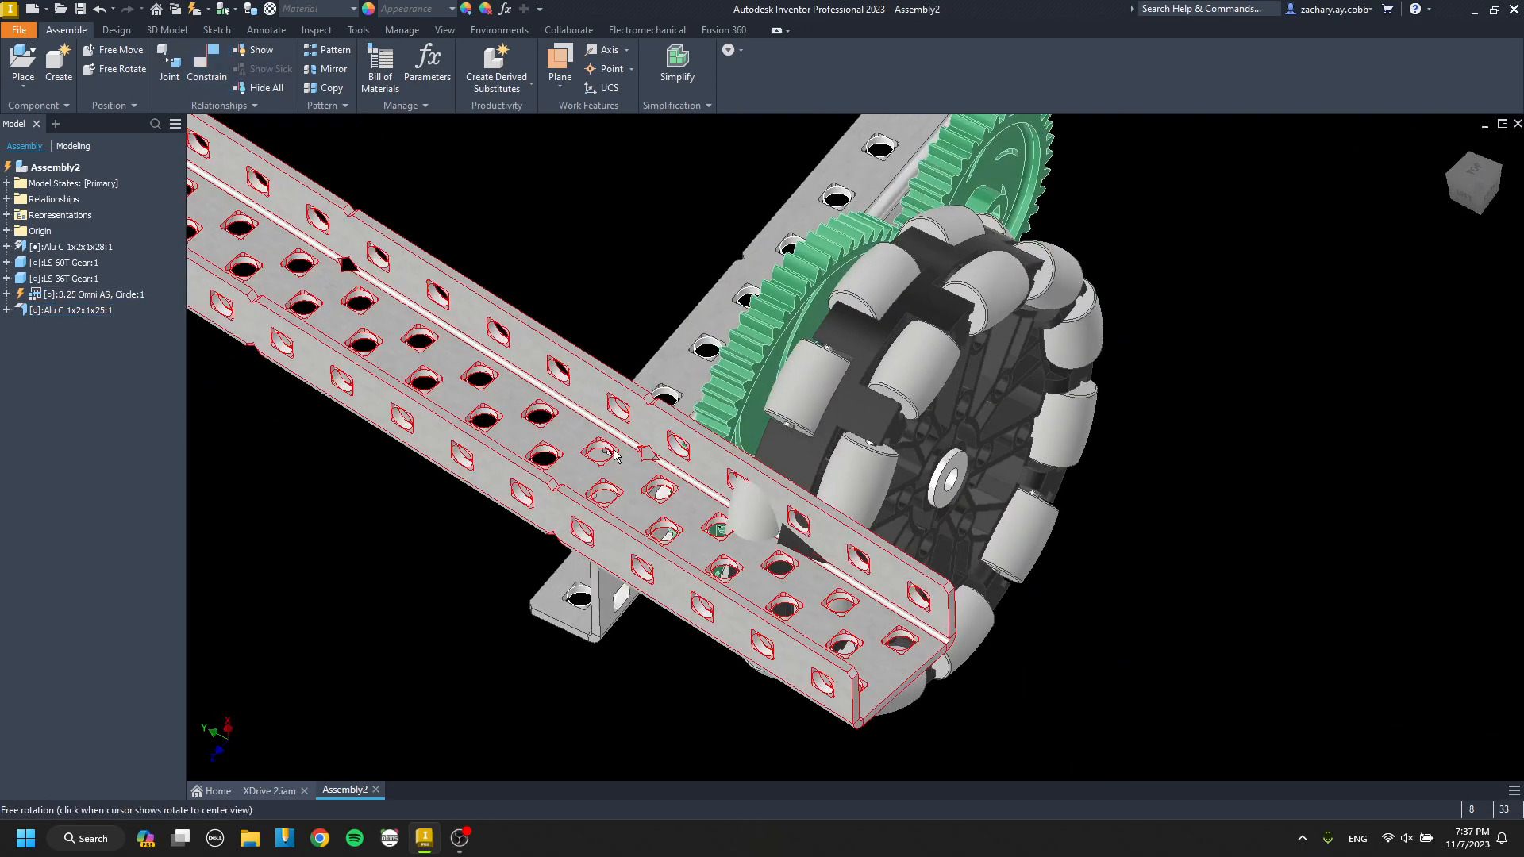
key("c")
scroll(641, 422, "down", 5)
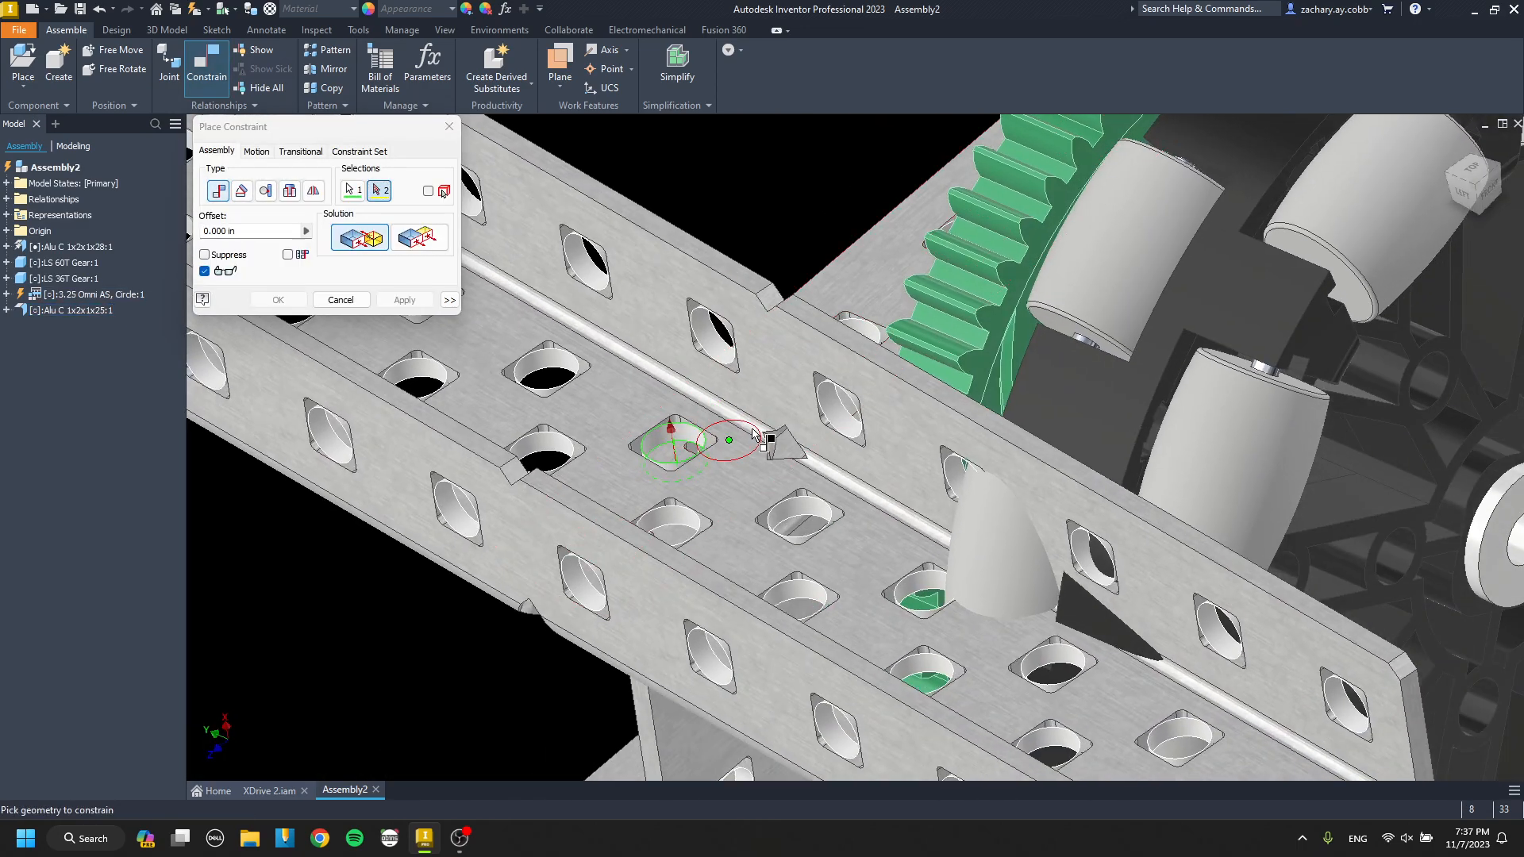
left_click(731, 432)
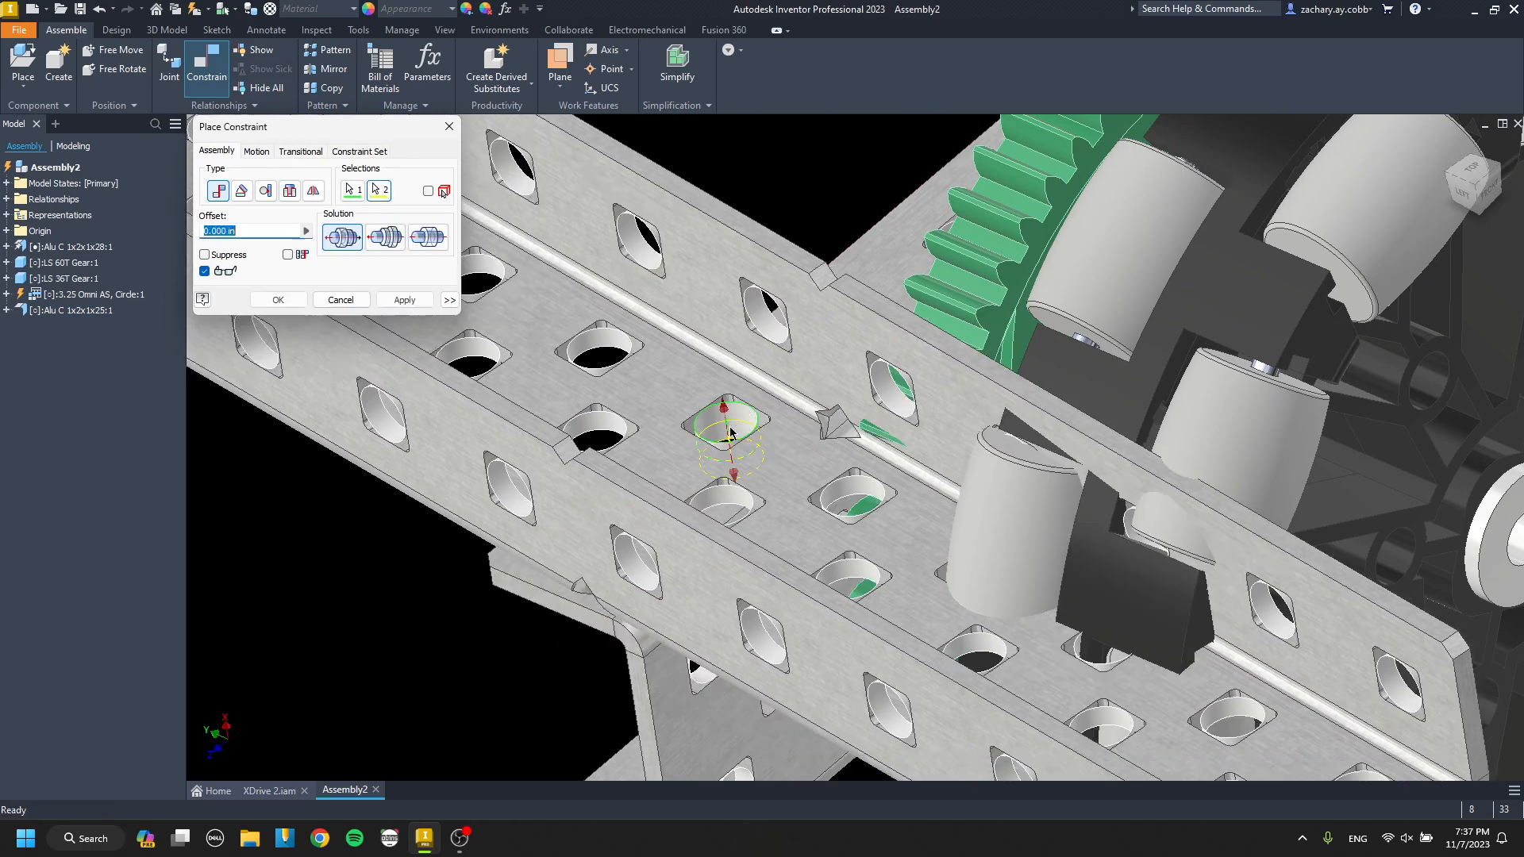
left_click(404, 300)
scroll(607, 475, "up", 8)
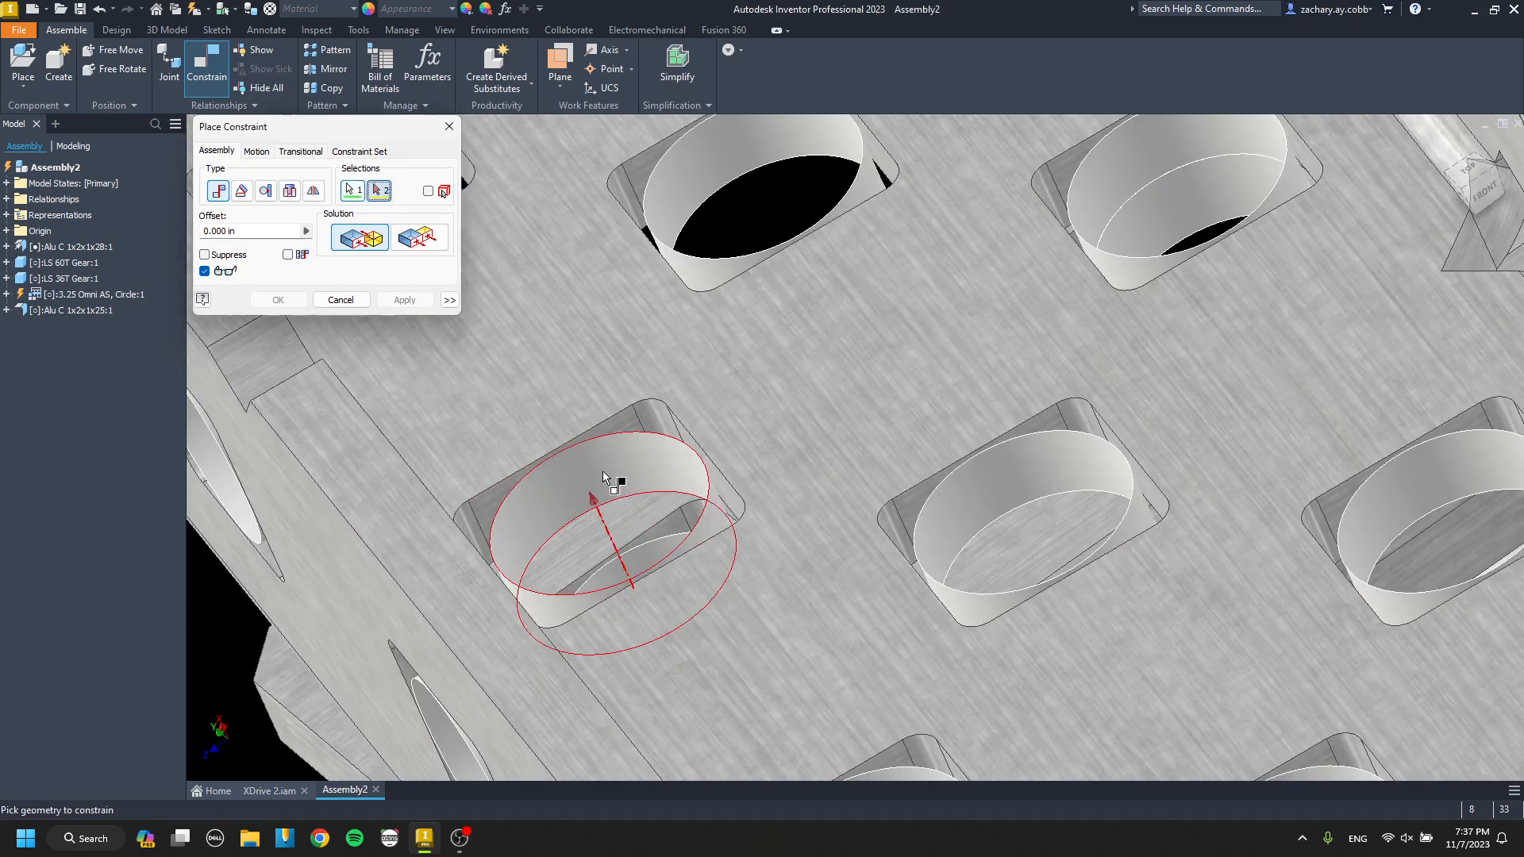
left_click(397, 304)
key("Escape")
Examine the clearance between the cross channel and the omni wheel from several angles.
scroll(644, 413, "down", 8)
middle_click_drag(644, 389, 706, 357, "shift")
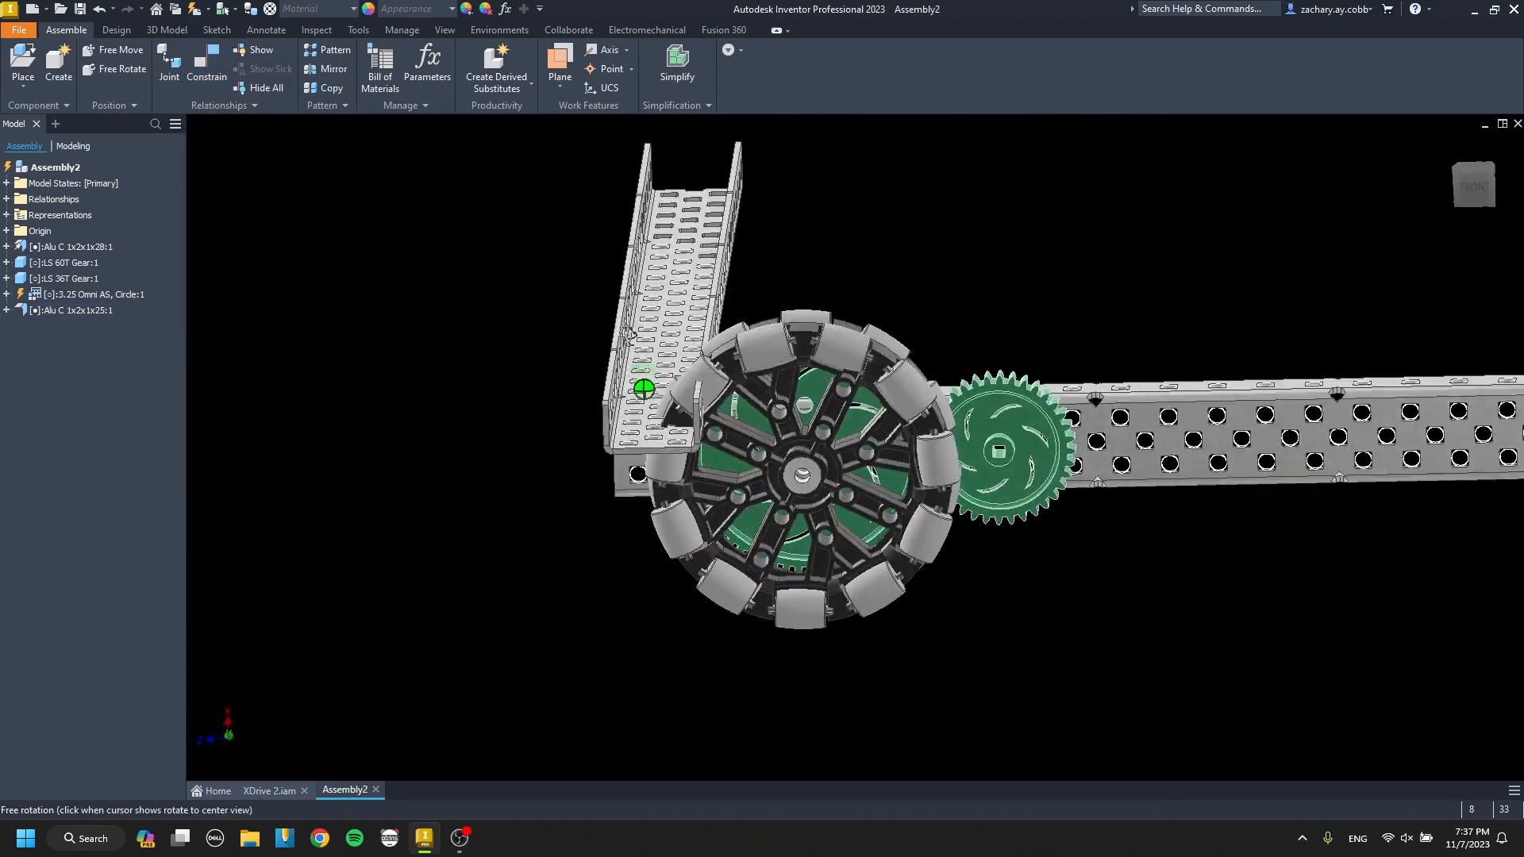
scroll(709, 428, "up", 3)
middle_click_drag(709, 441, 969, 657, "shift")
scroll(718, 540, "down", 3)
middle_click_drag(738, 543, 662, 555, "shift")
middle_click_drag(663, 556, 643, 385)
middle_click_drag(643, 385, 492, 391, "shift")
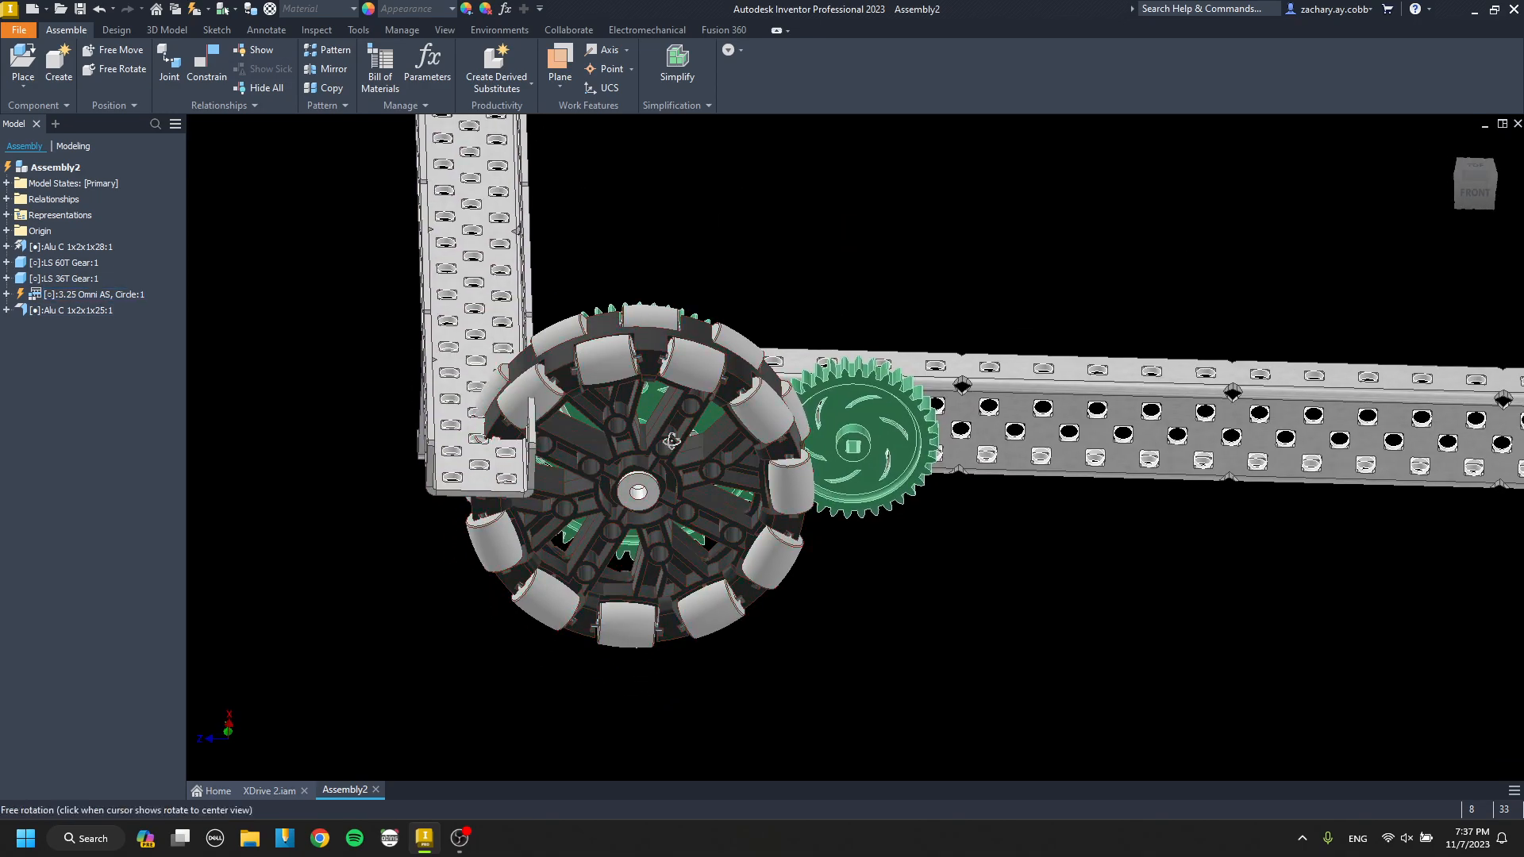
middle_click_drag(671, 441, 683, 413, "shift")
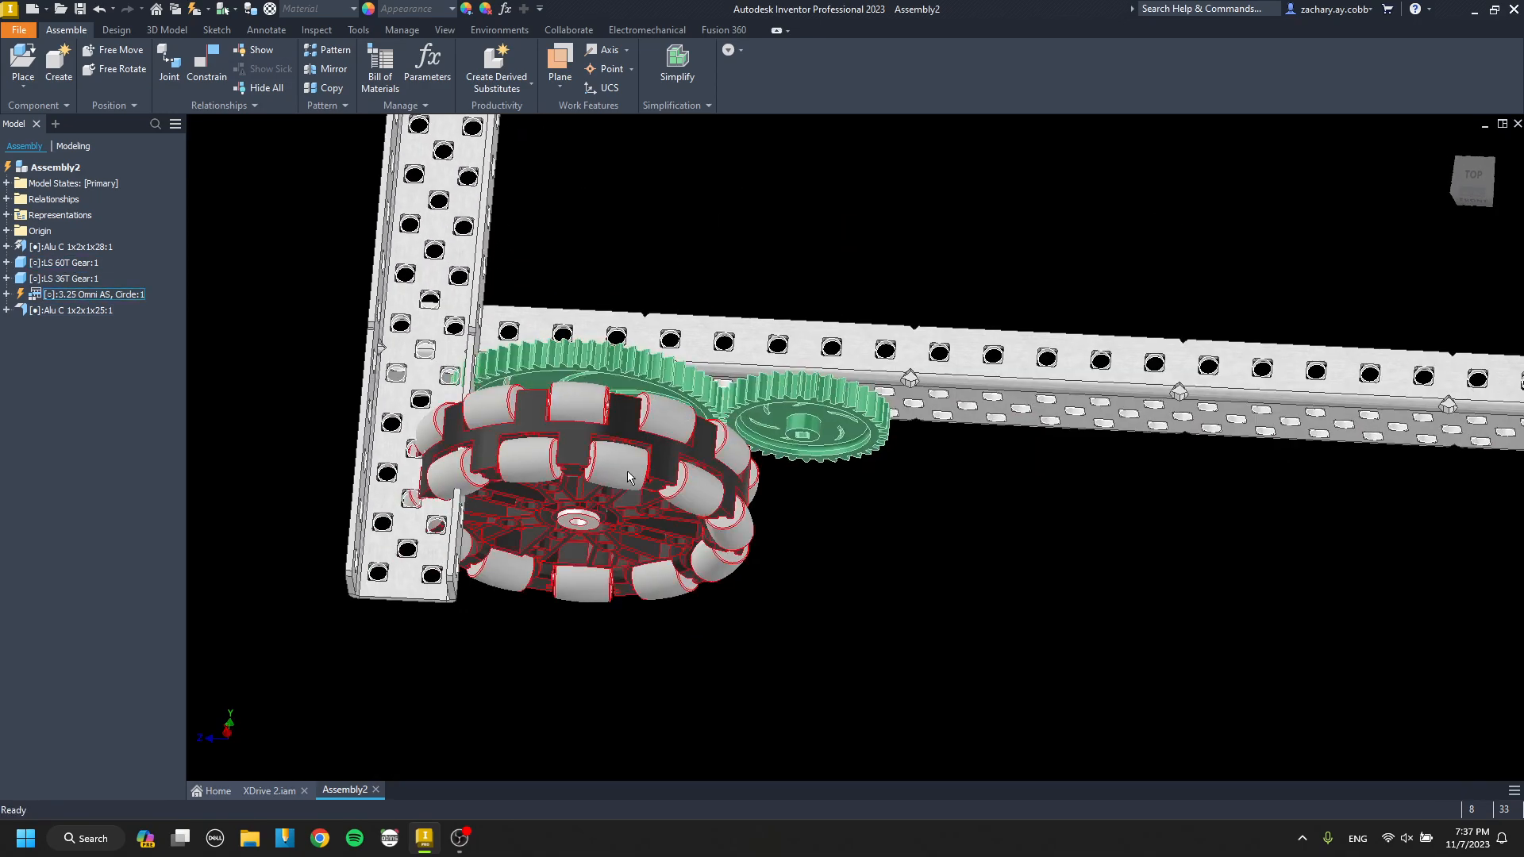
Remove the 36T gear and delete the 60T gear's Mate:2 constraint, which ties its axis to the channel hole.
left_click(811, 407)
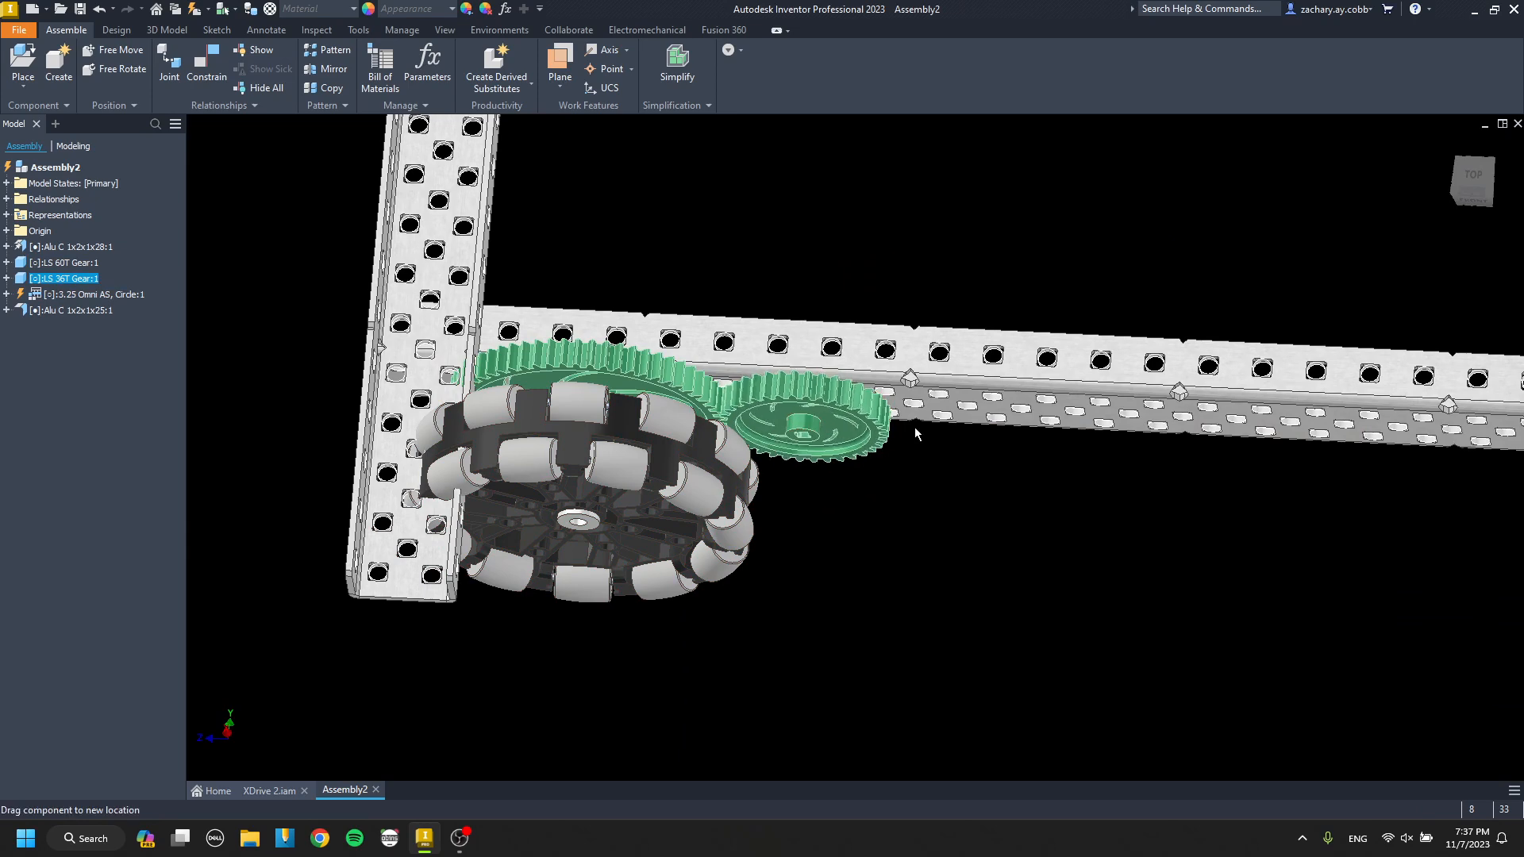
right_click(680, 392)
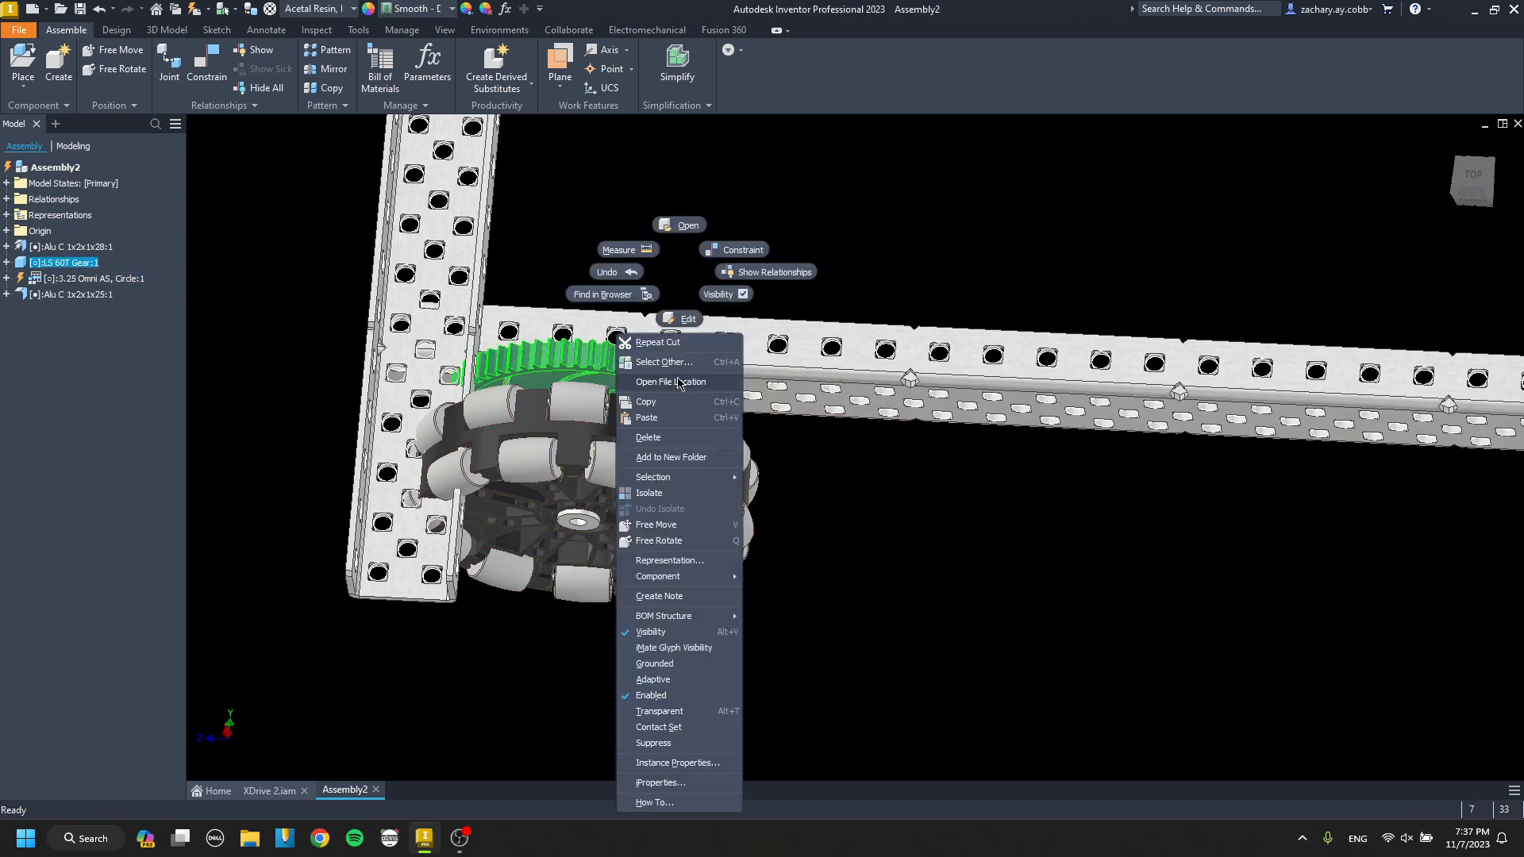
left_click(600, 300)
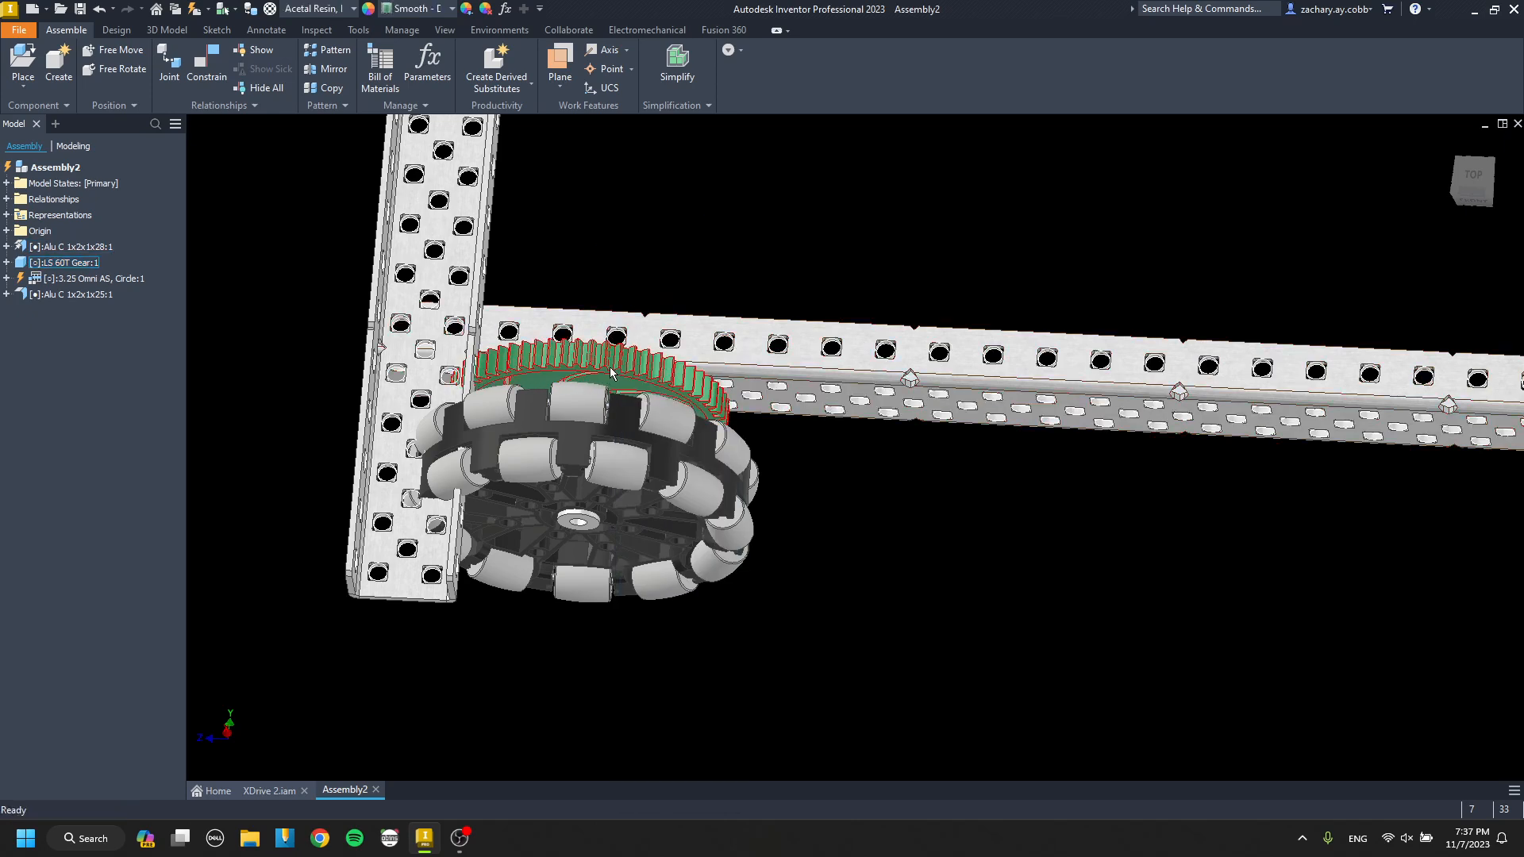
right_click(610, 374)
left_click(543, 299)
right_click(625, 372)
left_click(554, 303)
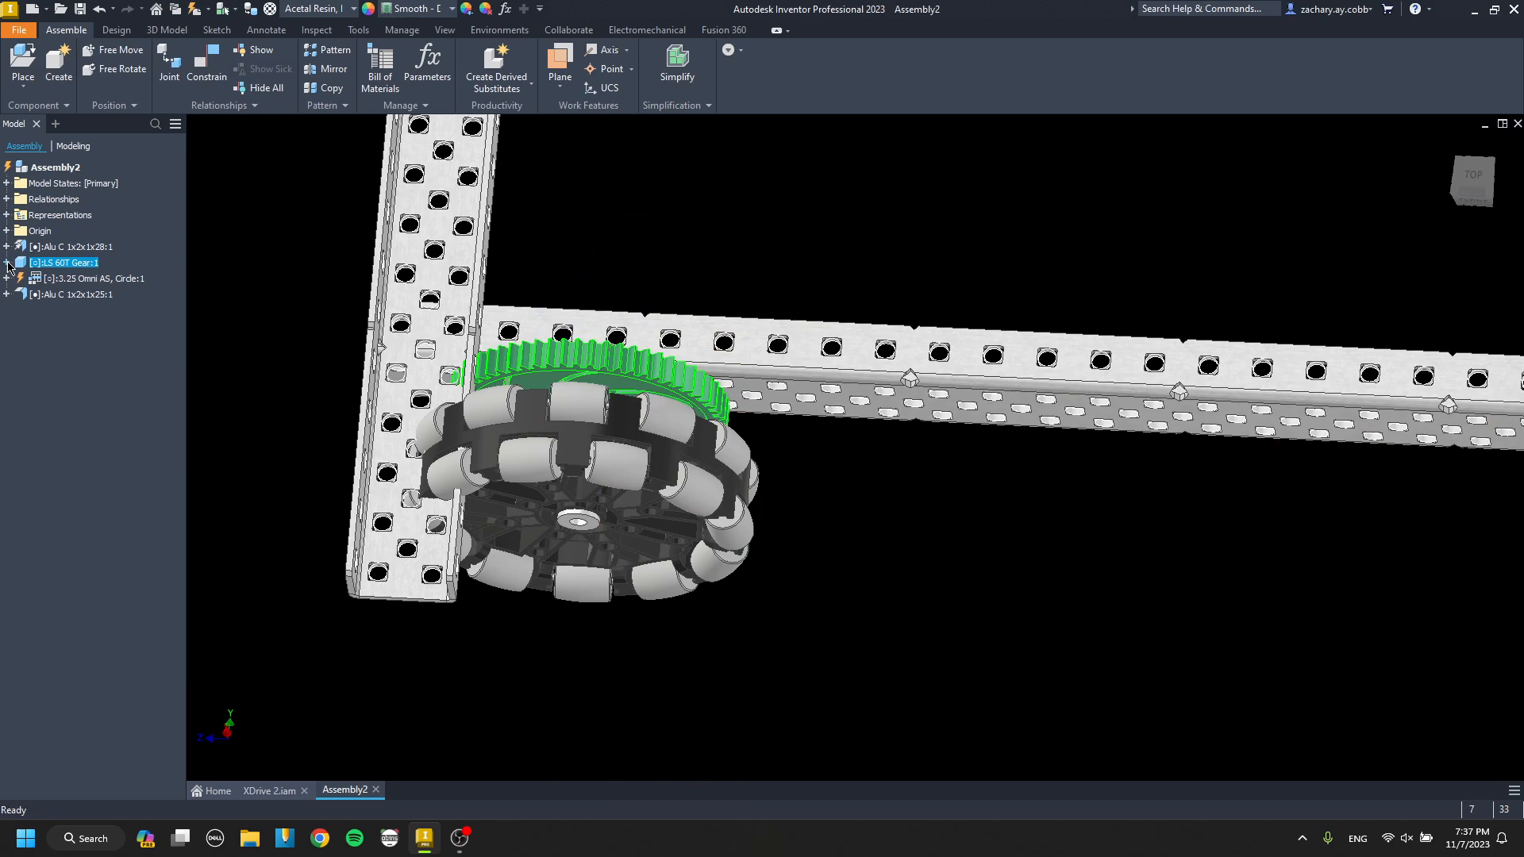
key("Escape")
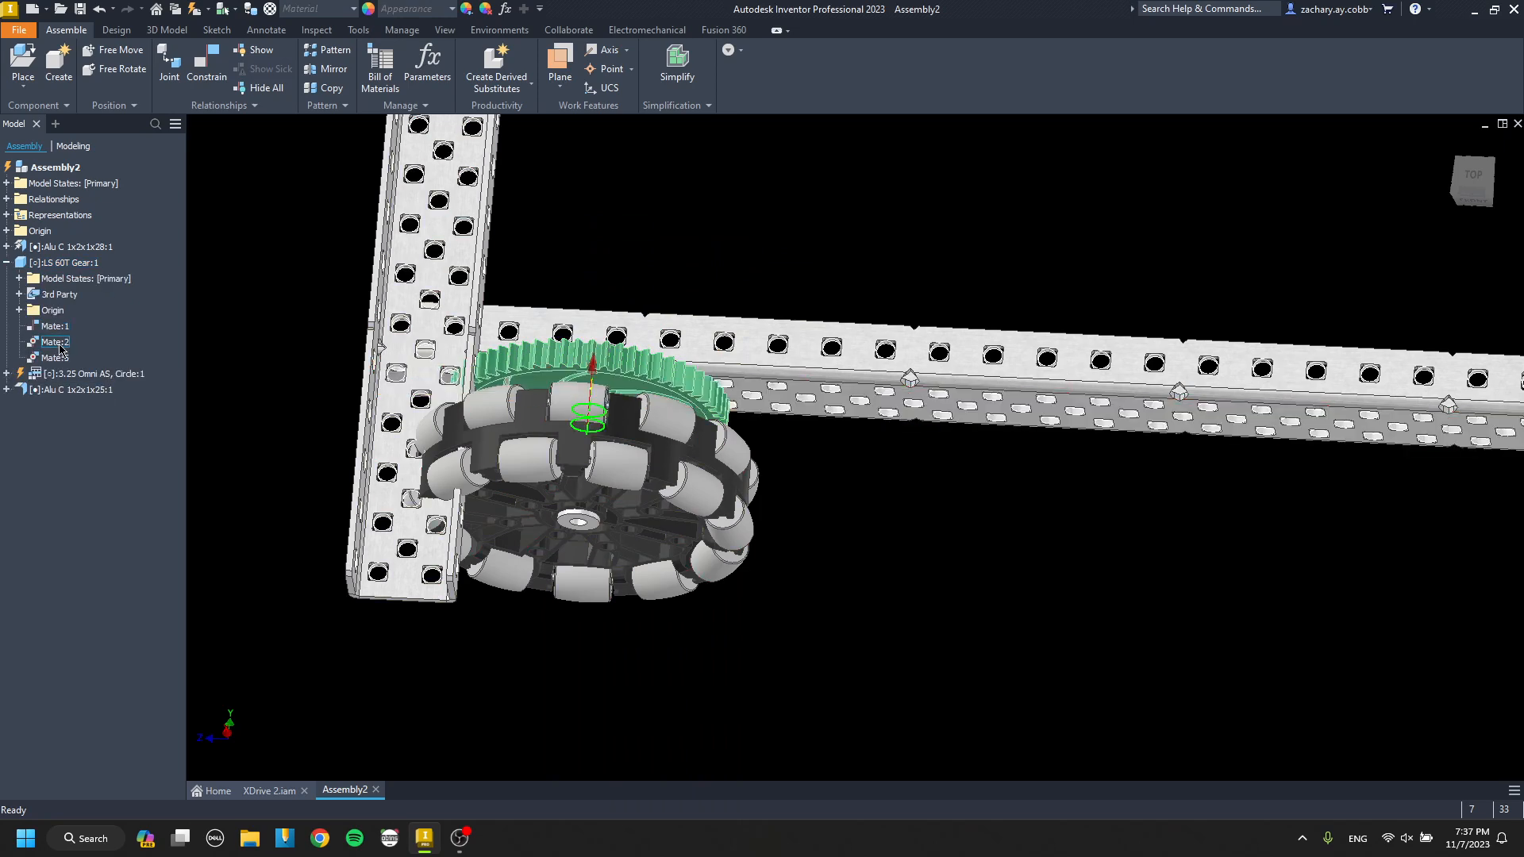
right_click(57, 346)
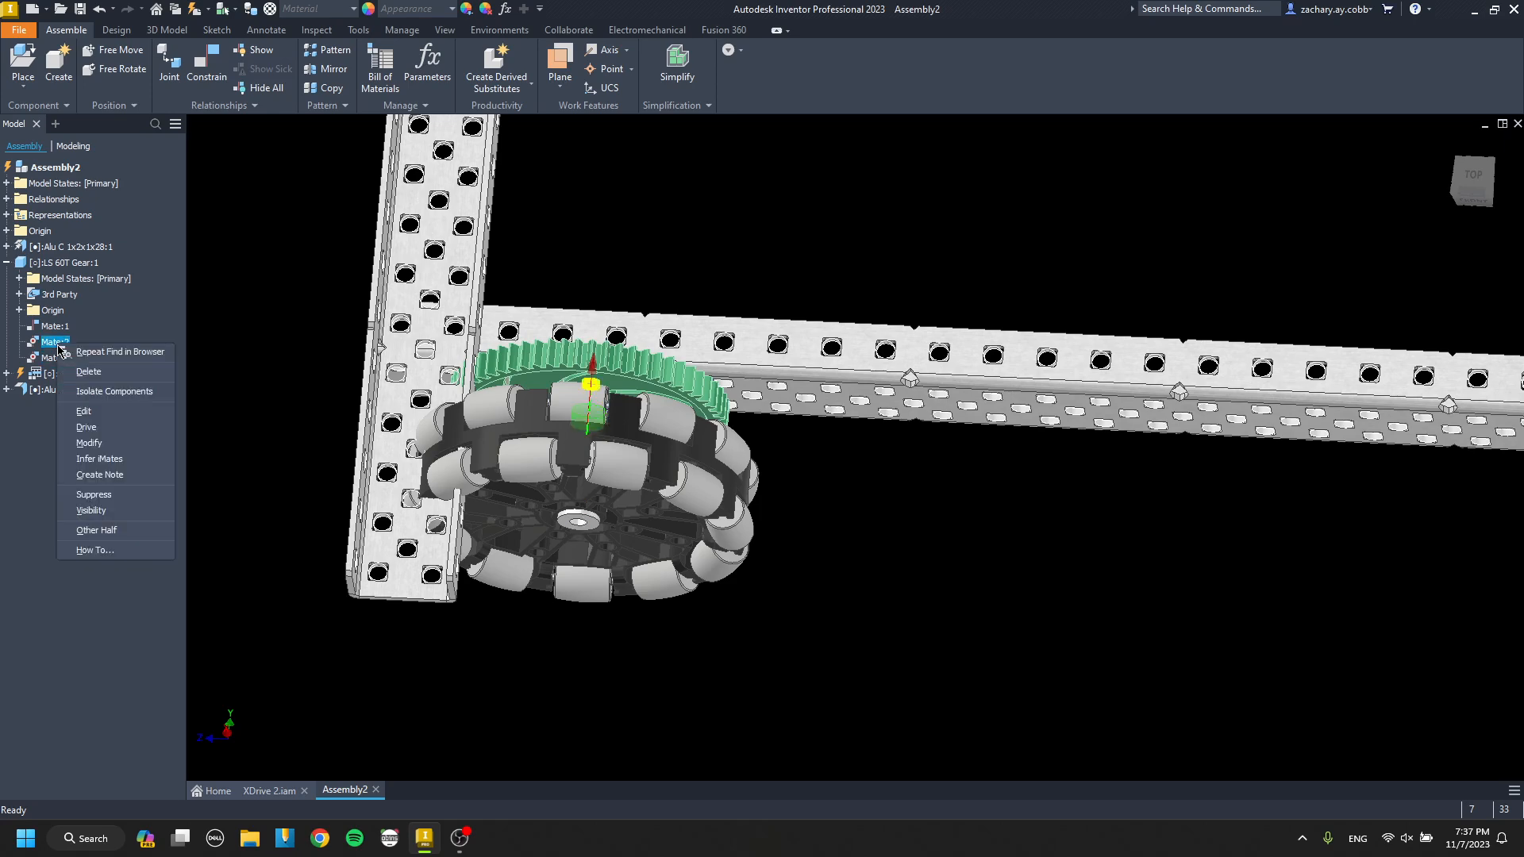
left_click(96, 367)
Slide the 60T gear and omni wheel right along the long channel, clear of the cross channel, and check their position from the front.
left_click_drag(577, 373, 678, 382)
mouse_move(637, 419)
middle_mouse_down("shift")
mouse_move(635, 390)
mouse_move(627, 408)
middle_mouse_up("shift")
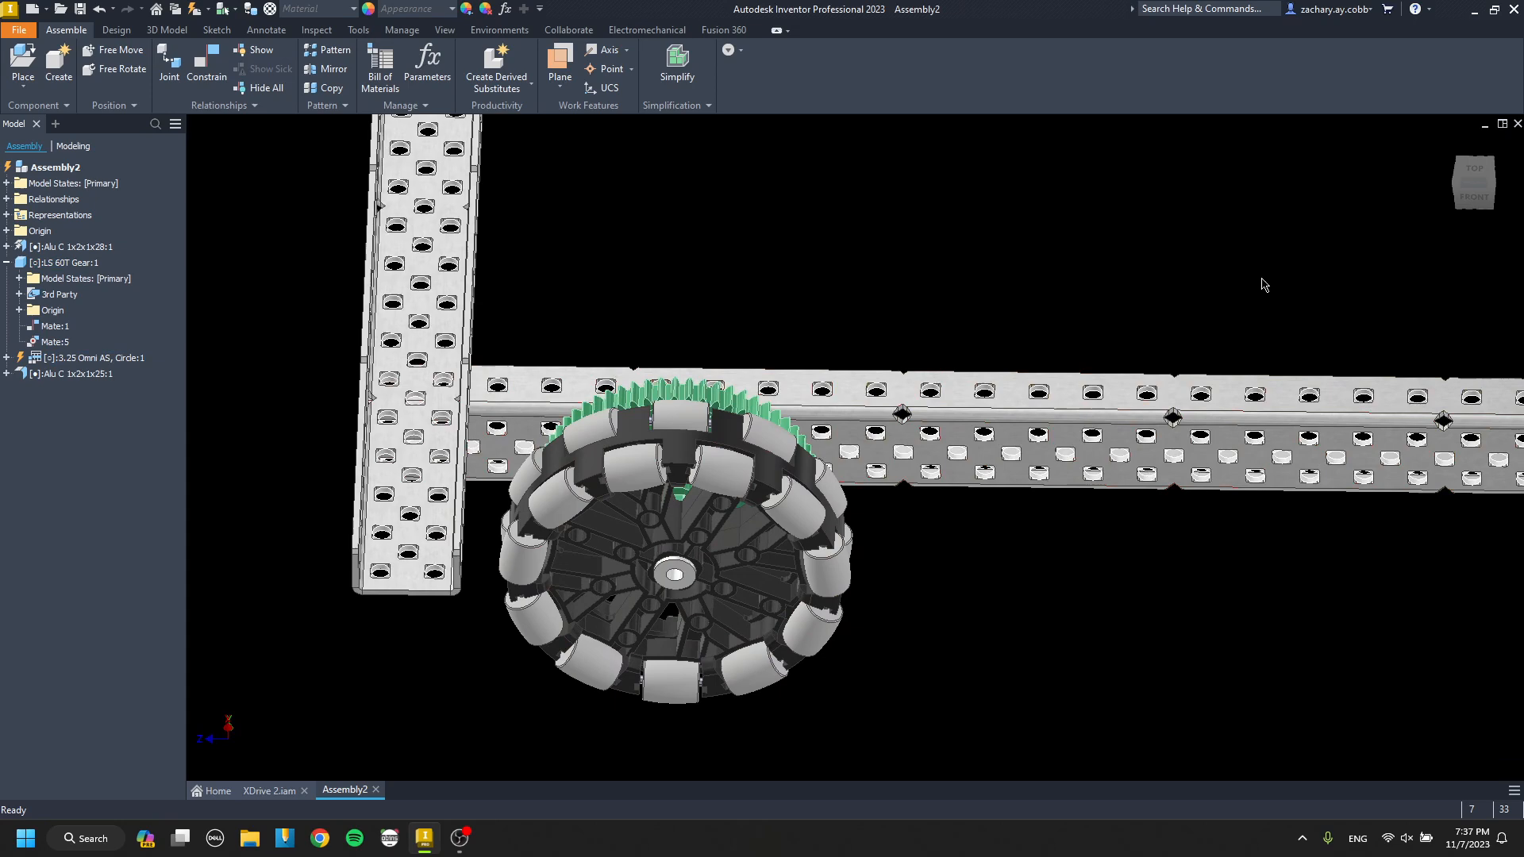
left_click(1473, 205)
scroll(718, 456, "up", 5)
middle_click_drag(703, 449, 811, 494)
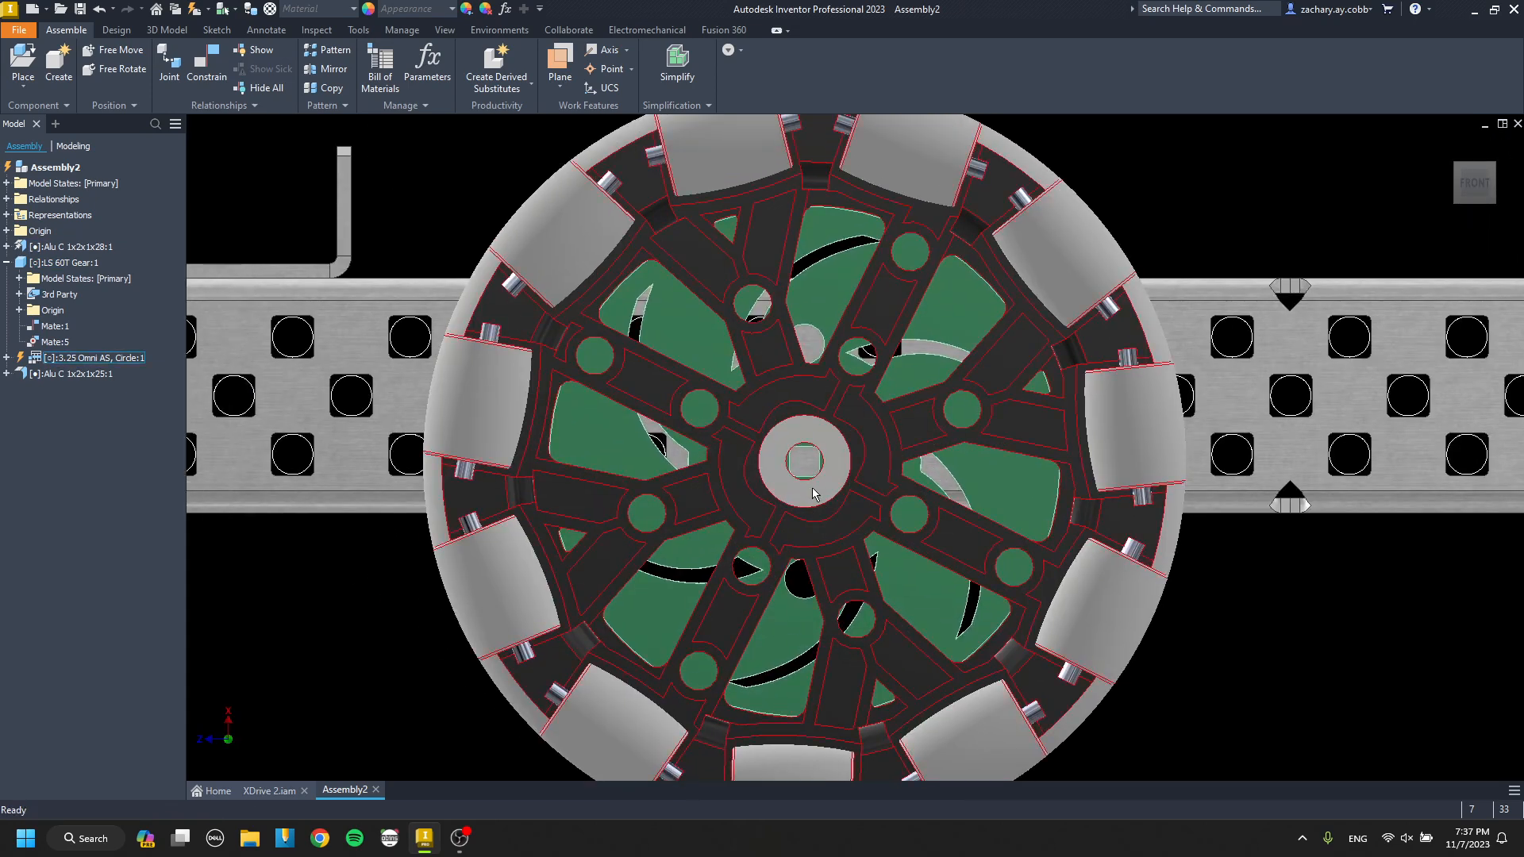
left_click_drag(811, 493, 709, 424)
mouse_move(694, 424)
middle_mouse_down("shift")
mouse_move(708, 548)
mouse_move(726, 555)
mouse_move(689, 414)
mouse_move(699, 432)
middle_mouse_up("shift")
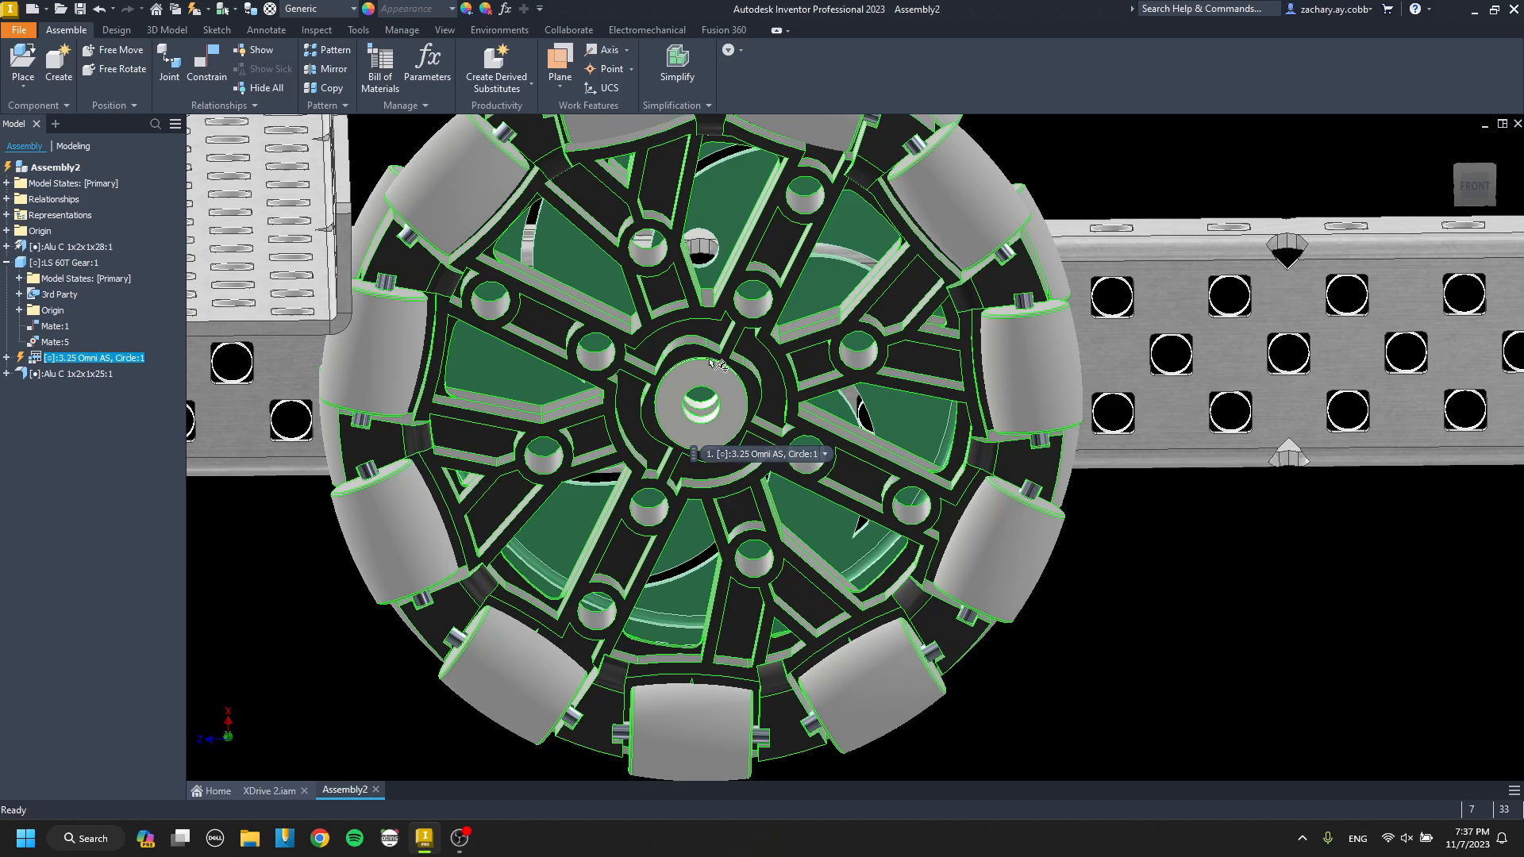
Mate the omni wheel's center bore axis to a wide-face hole of the long channel, clear of the cross channel.
left_click(716, 409)
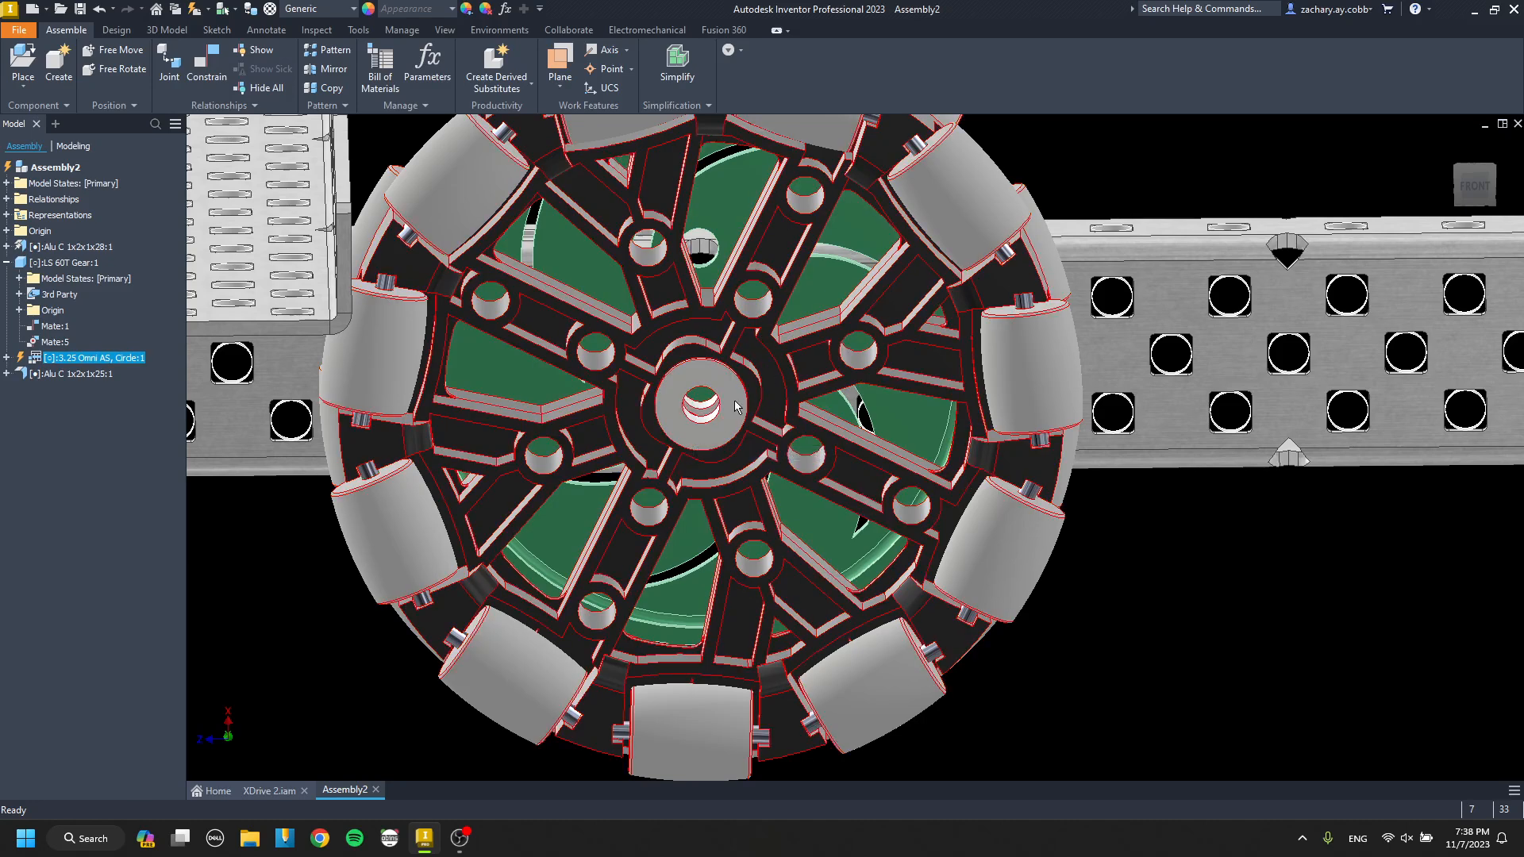
scroll(705, 418, "up", 5)
key("c")
left_click(700, 450)
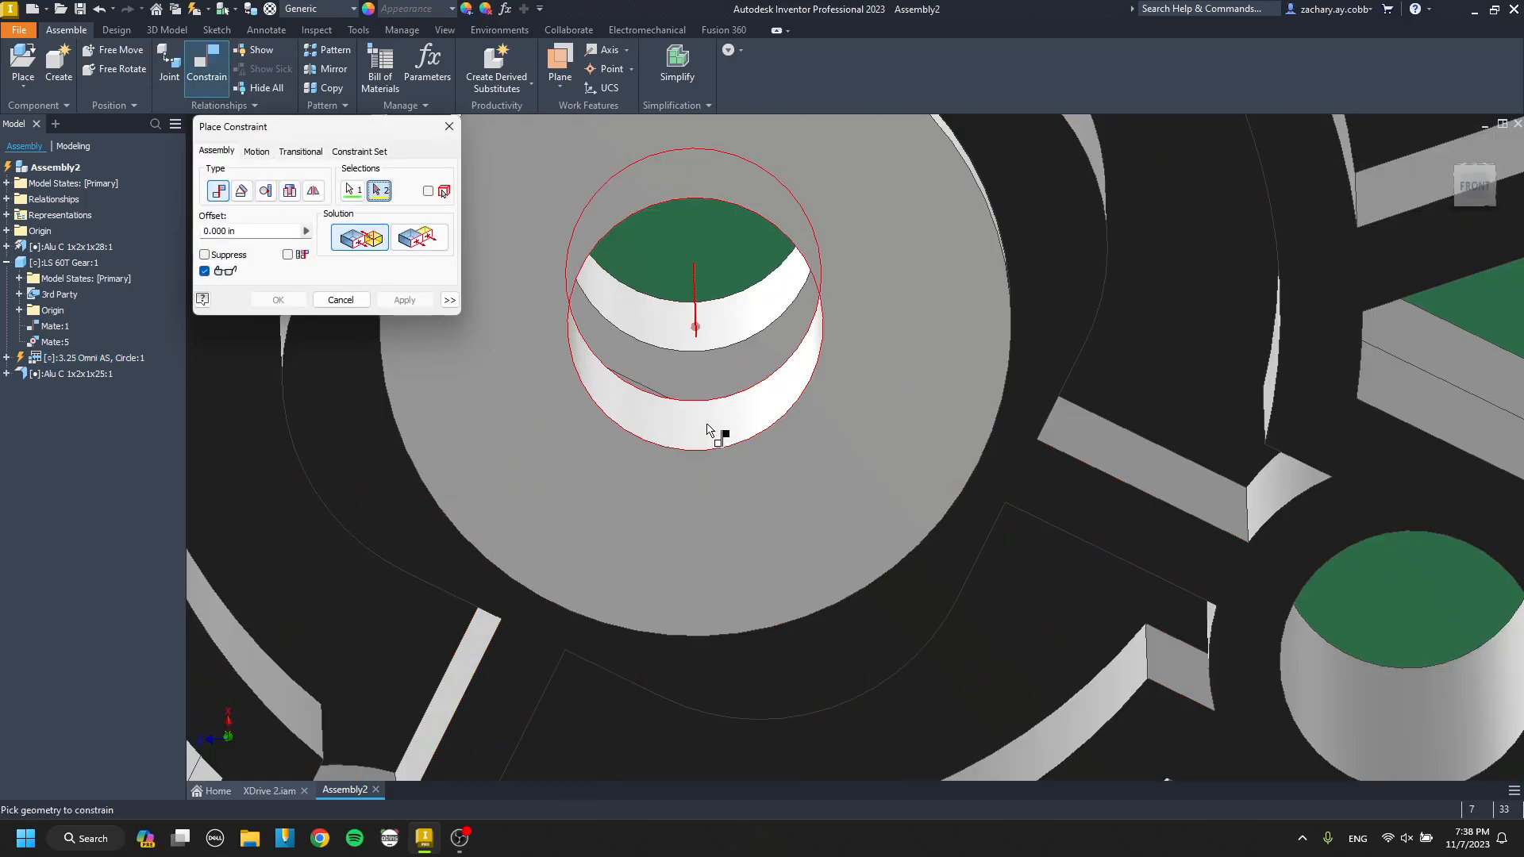
scroll(717, 432, "down", 5)
middle_click_drag(718, 431, 411, 479, "shift")
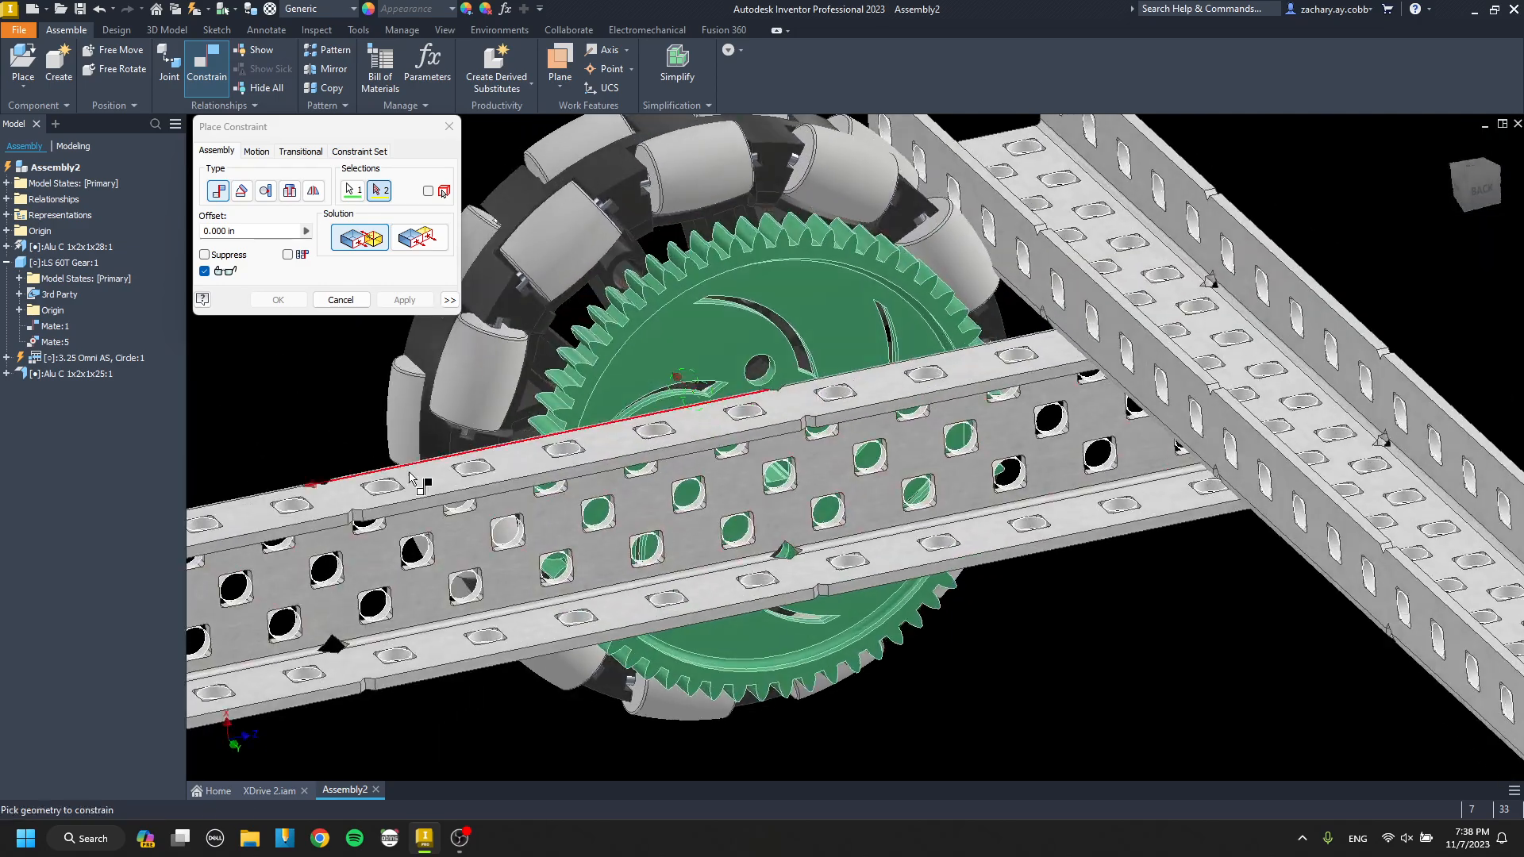
scroll(781, 484, "up", 5)
left_click(782, 483)
scroll(751, 487, "down", 5)
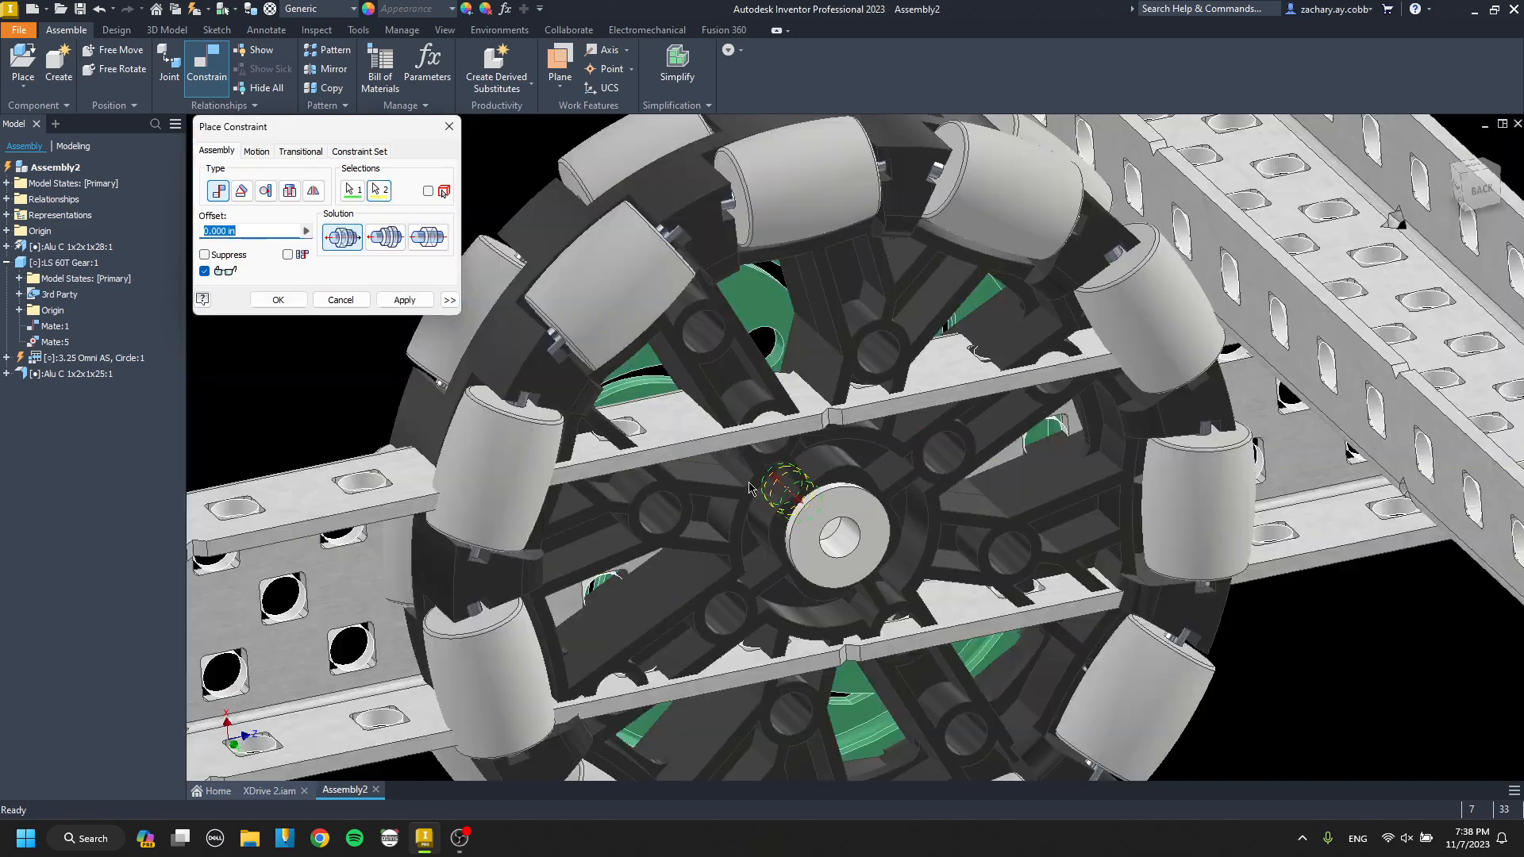
left_click(410, 304)
left_click(342, 301)
Examine the clearance between the omni wheel's rollers and the cross channel, close up and from the front.
left_click(635, 444)
left_click_drag(912, 452, 768, 345)
scroll(768, 345, "down", 5)
middle_click_drag(769, 346, 1088, 360, "shift")
scroll(684, 431, "up", 4)
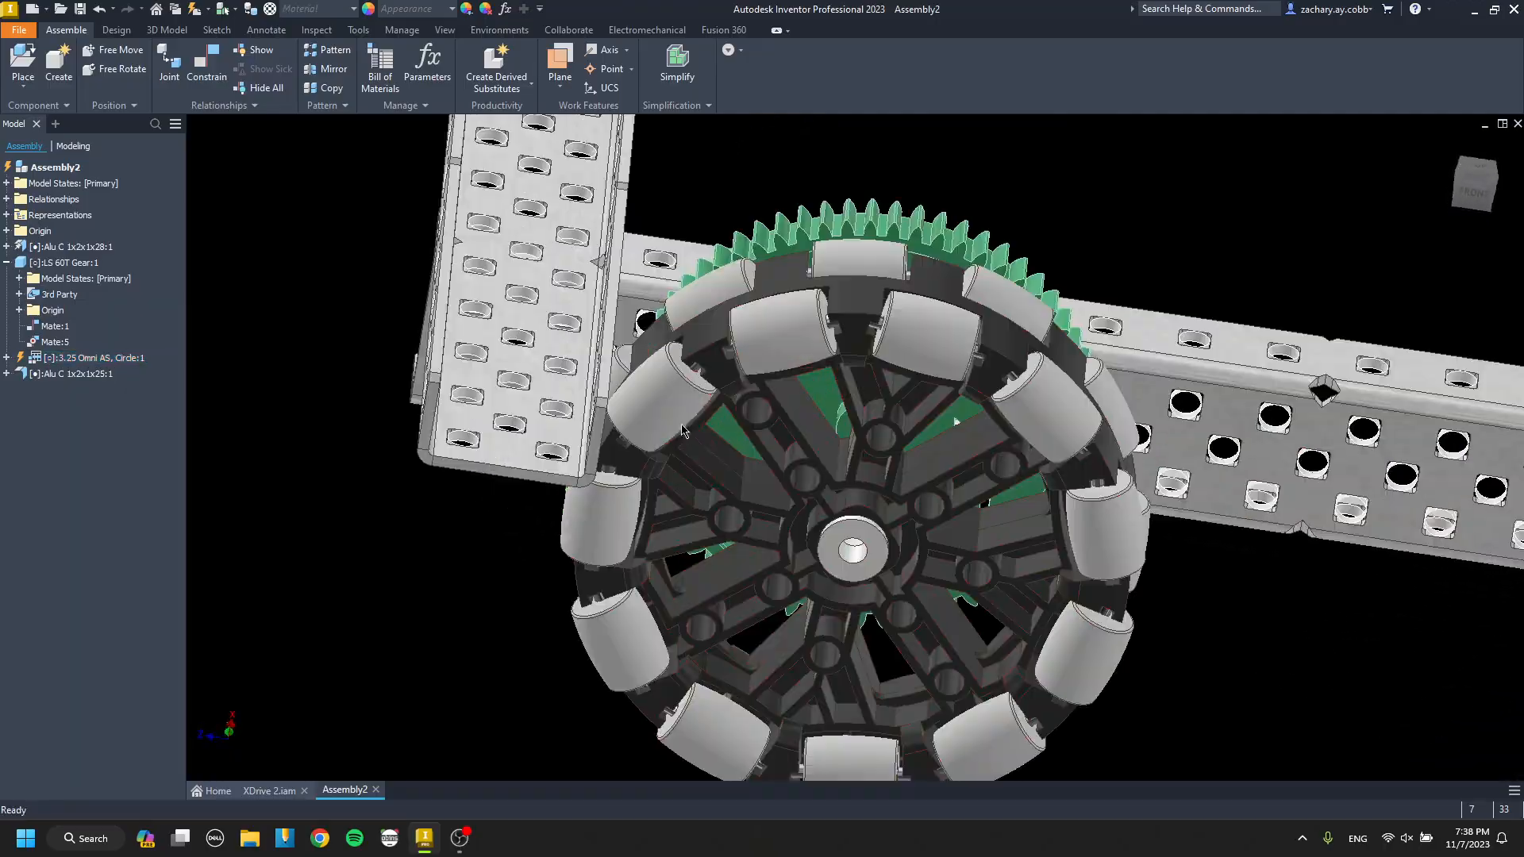
scroll(655, 413, "up", 3)
mouse_move(631, 404)
middle_mouse_down("shift")
mouse_move(596, 384)
mouse_move(657, 372)
middle_mouse_up("shift")
scroll(605, 482, "up", 6)
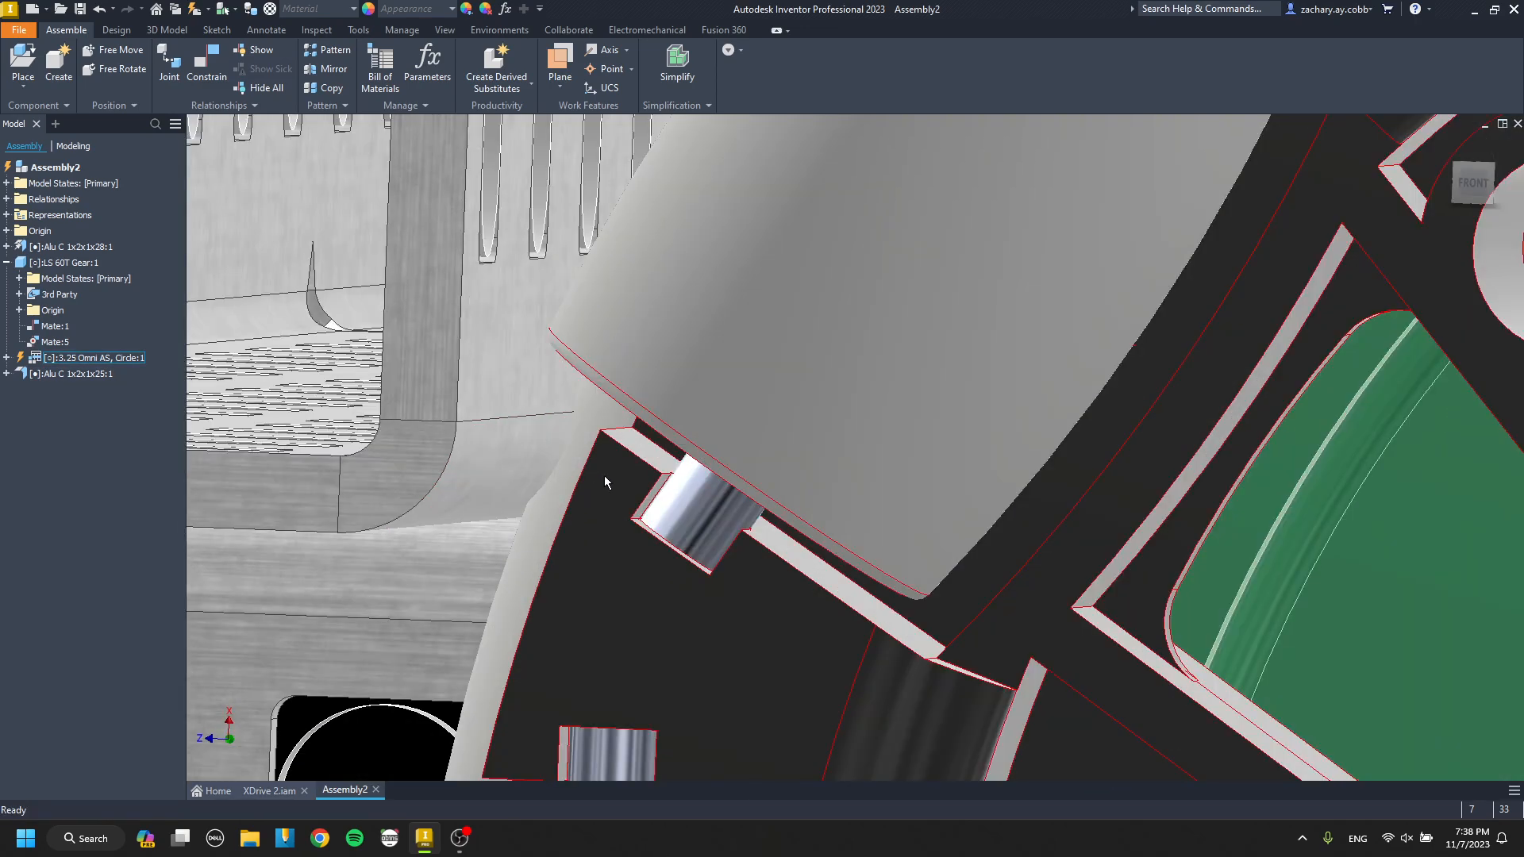
left_click_drag(603, 474, 578, 499)
middle_click_drag(578, 498, 586, 493, "shift")
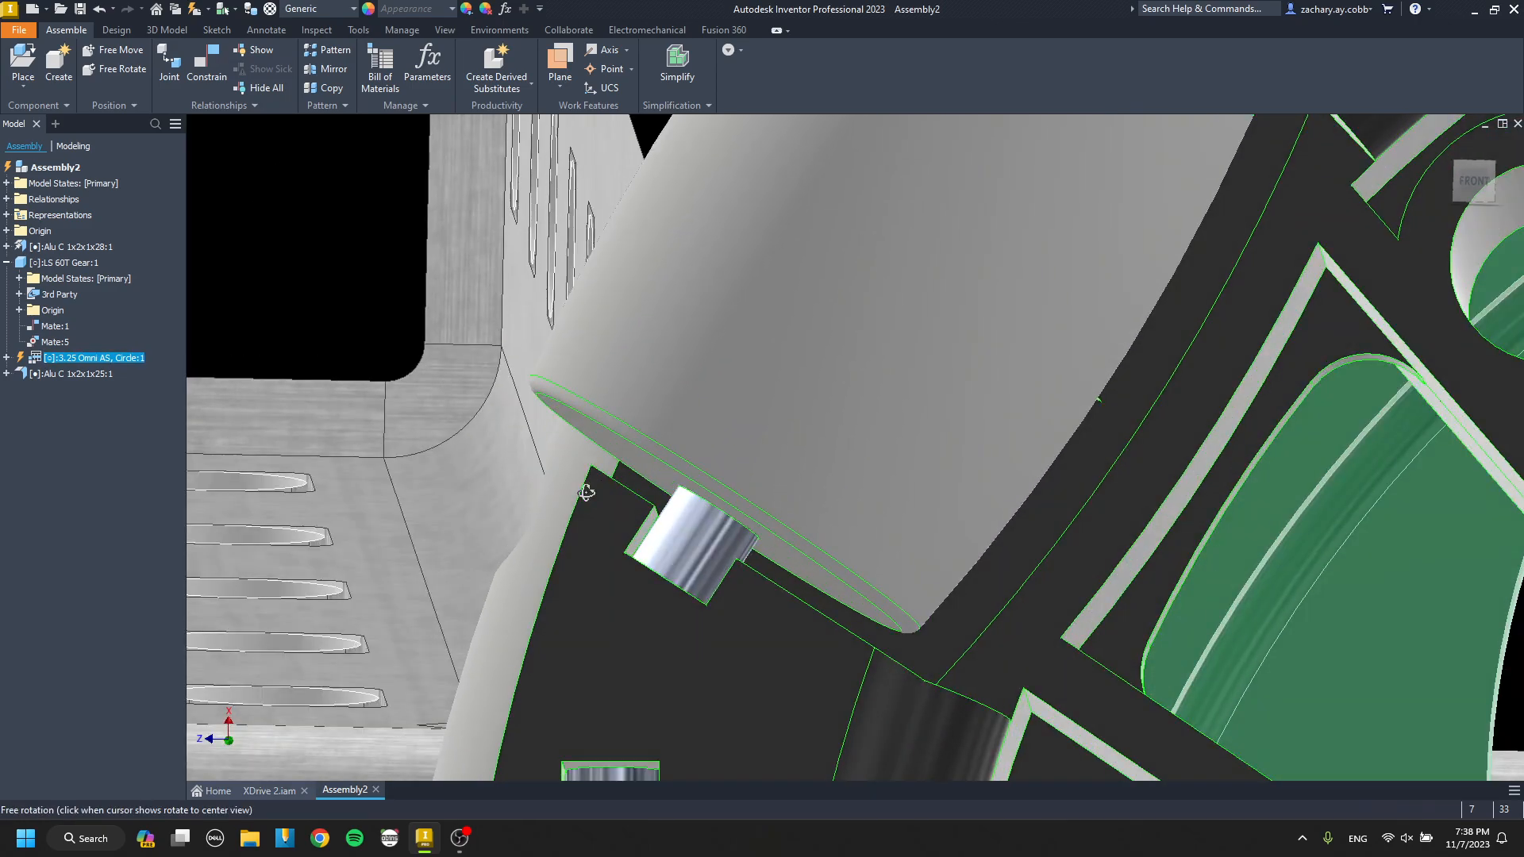
scroll(635, 486, "down", 6)
key("Escape")
middle_click_drag(679, 407, 667, 436, "shift")
middle_click_drag(621, 591, 720, 398)
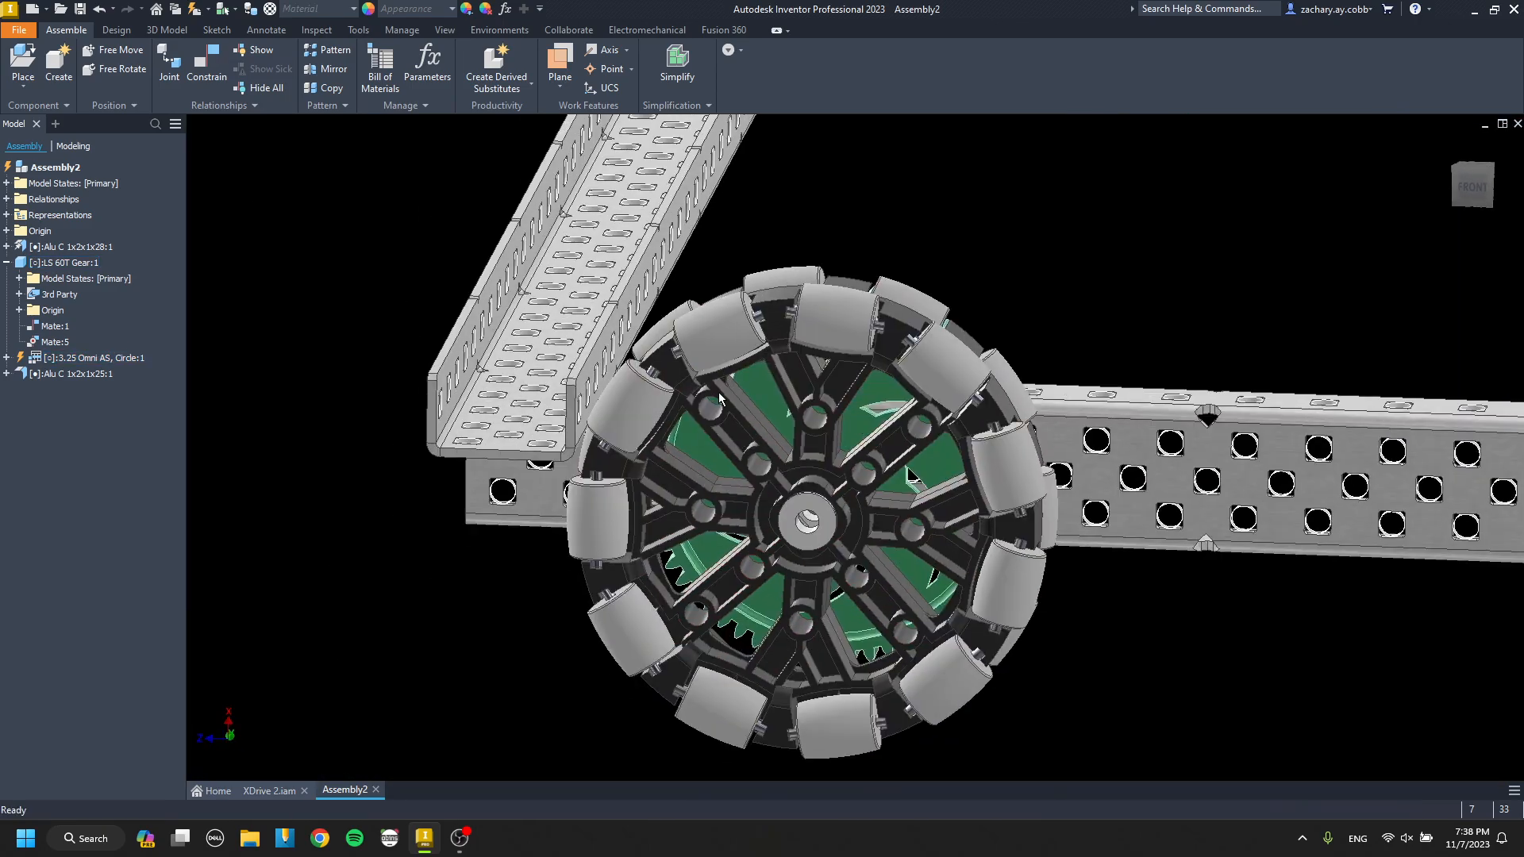
scroll(622, 443, "up", 6)
middle_click_drag(466, 381, 476, 362, "shift")
scroll(612, 425, "down", 6)
middle_click_drag(625, 427, 643, 452, "shift")
middle_click_drag(807, 635, 643, 414)
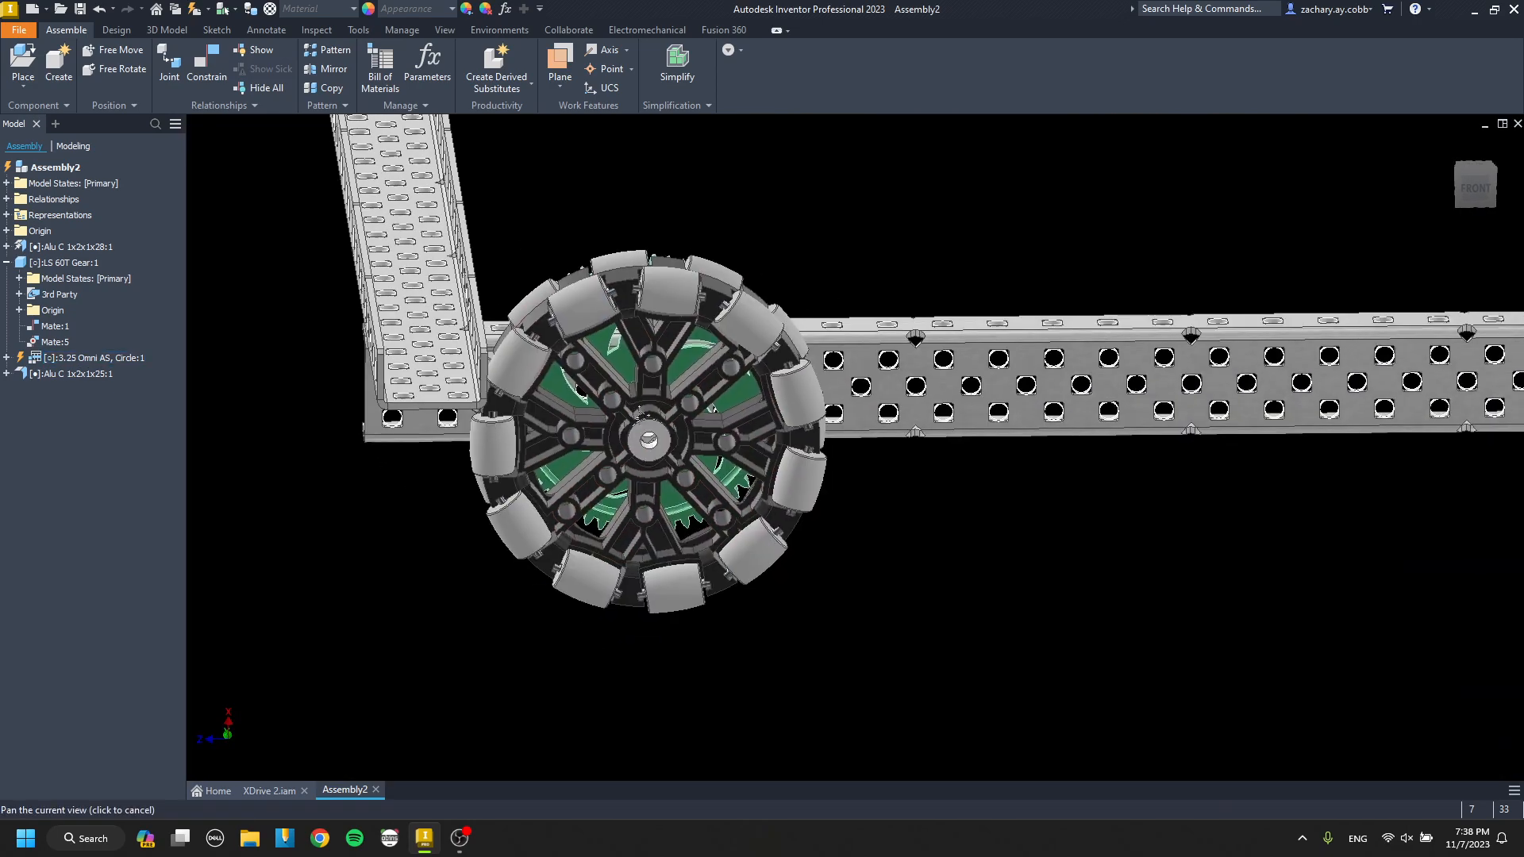
left_click(720, 430)
middle_click_drag(733, 403, 725, 396, "shift")
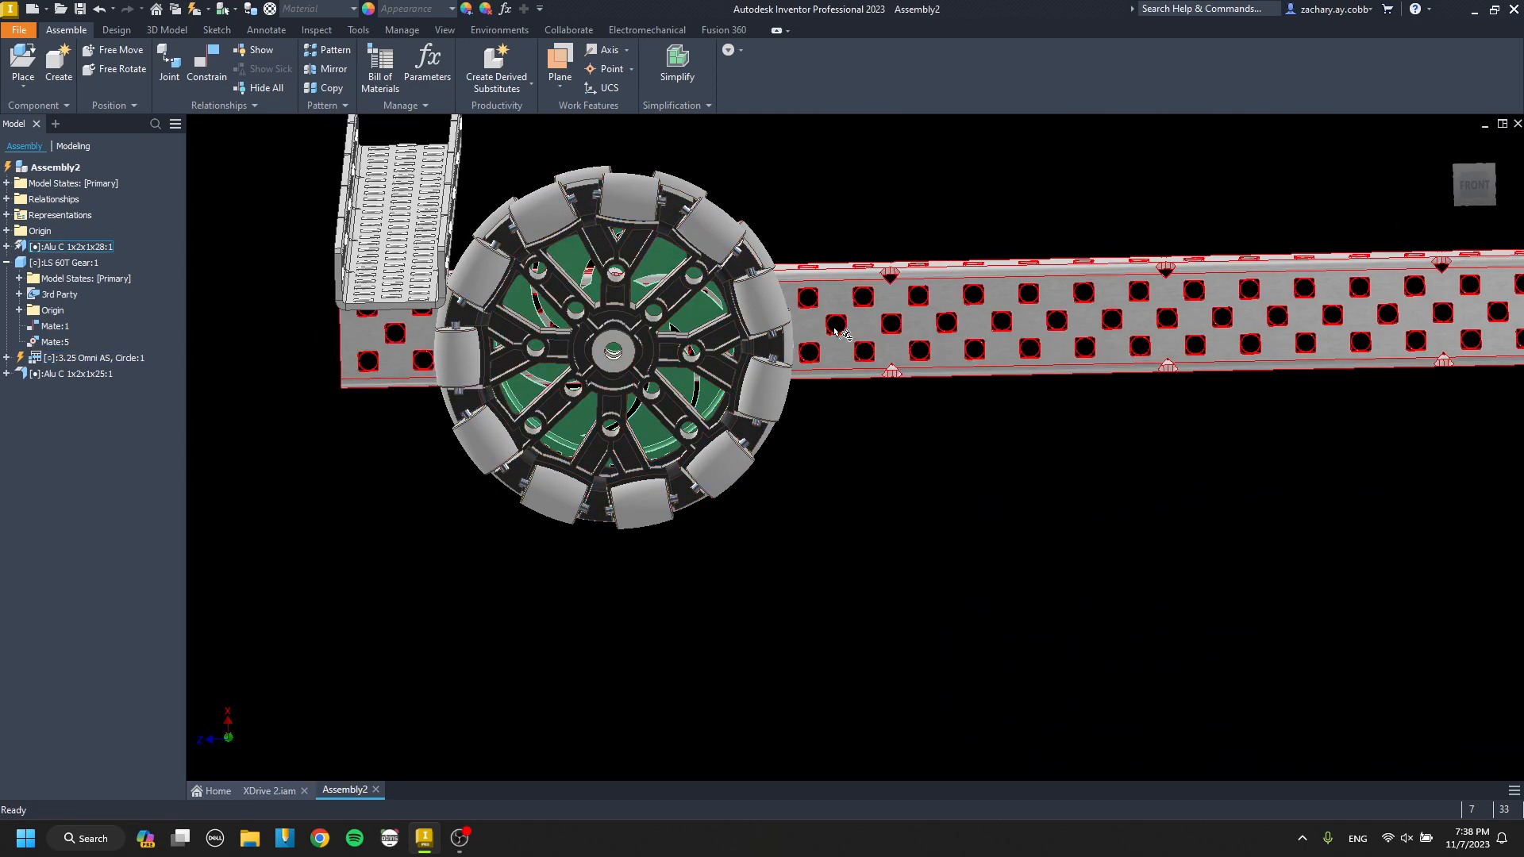
middle_click_drag(409, 290, 570, 357)
scroll(545, 357, "up", 4)
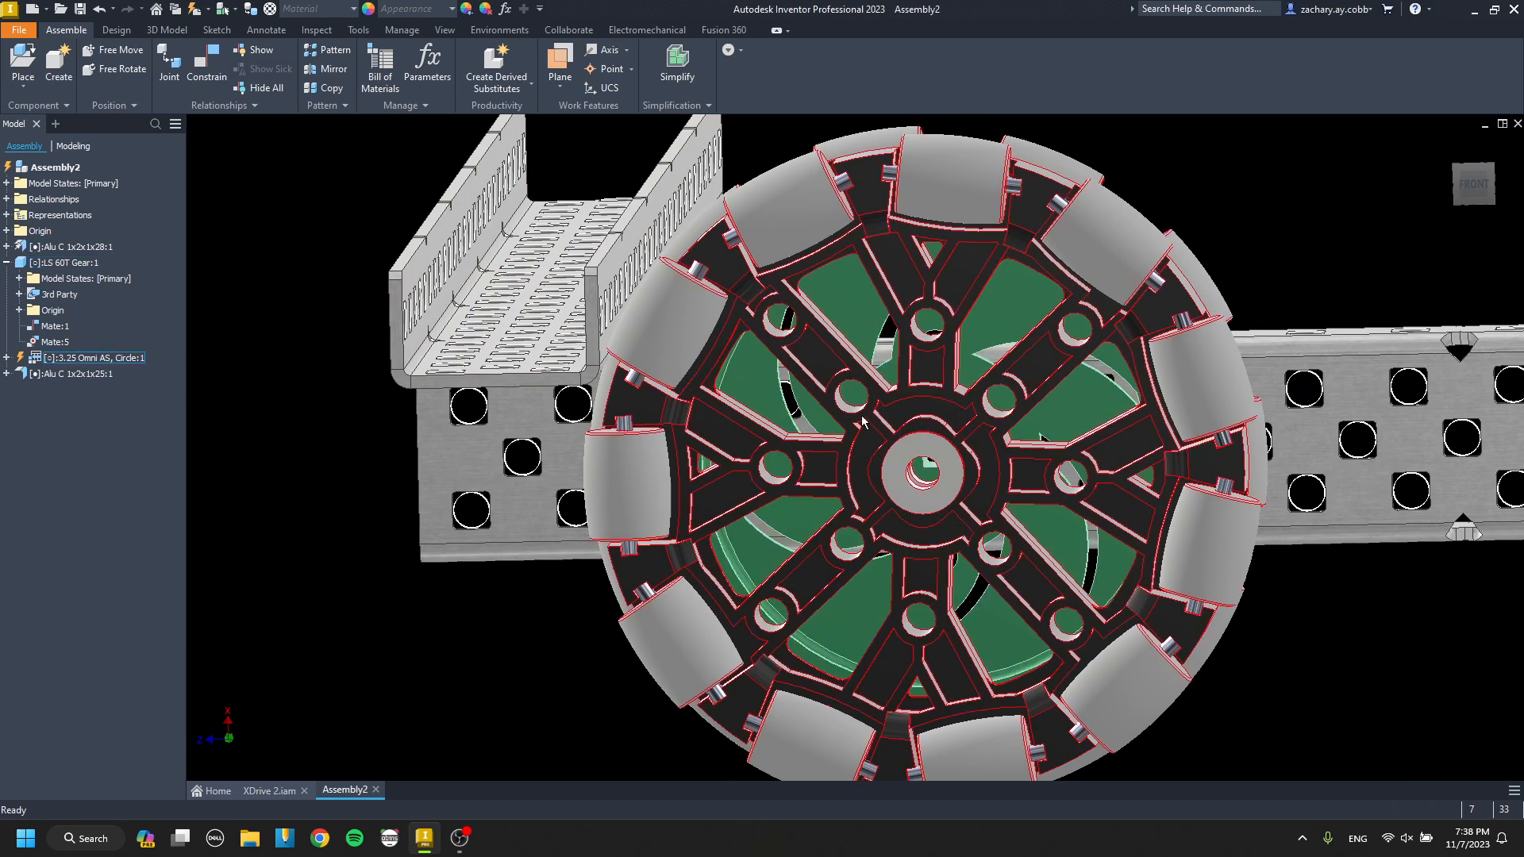
Delete the 1x2x1x25 cross channel's Mate:6 face constraint and lift the channel off the long channel's flange.
mouse_move(583, 347)
middle_mouse_down("shift")
mouse_move(591, 358)
mouse_move(534, 344)
mouse_move(568, 350)
middle_mouse_up("shift")
right_click(572, 352)
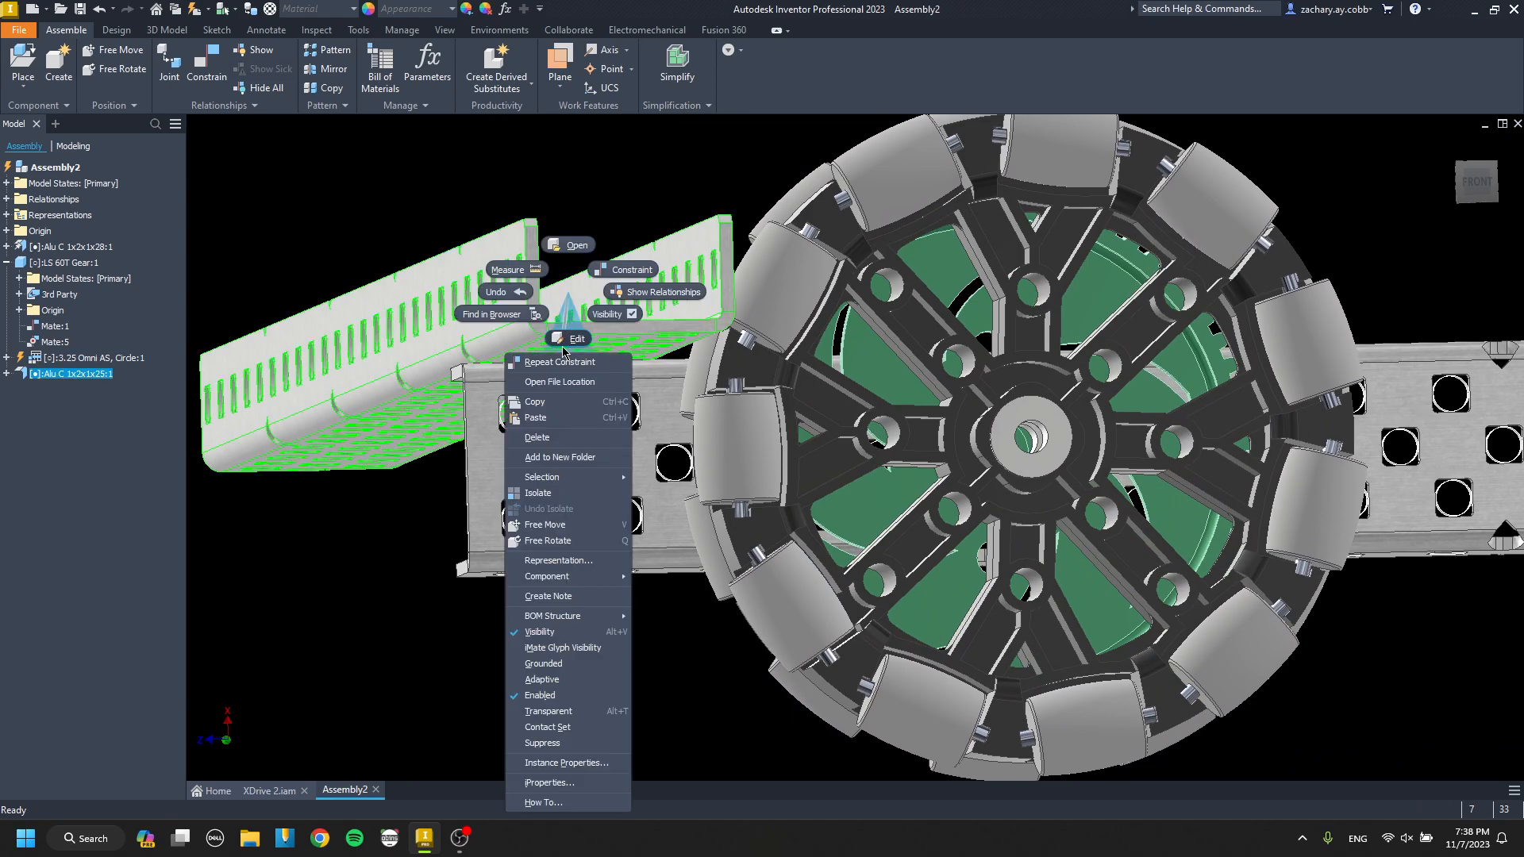
left_click(511, 315)
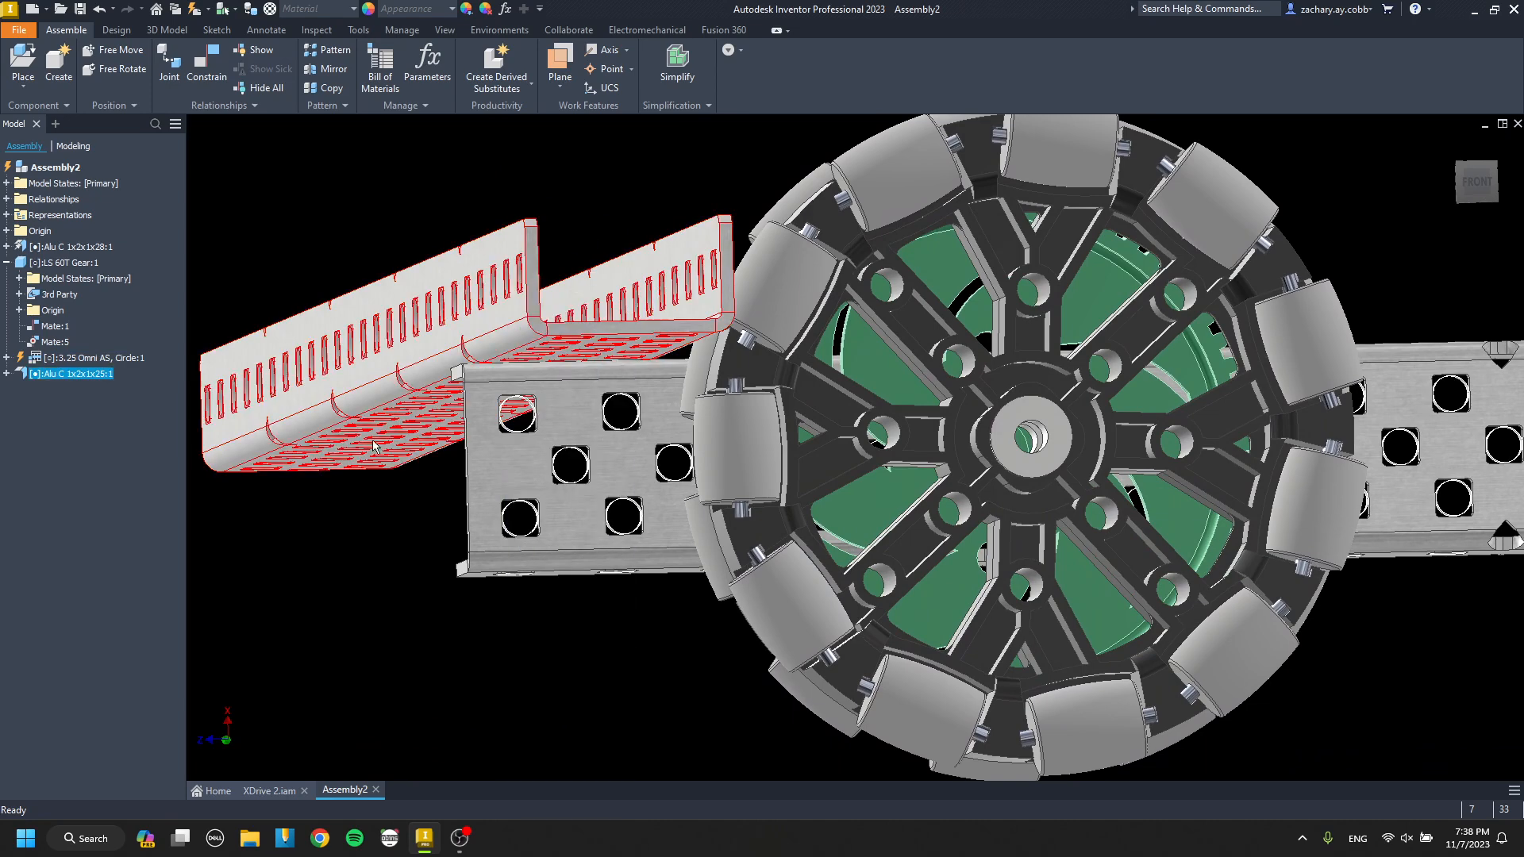
left_click(6, 373)
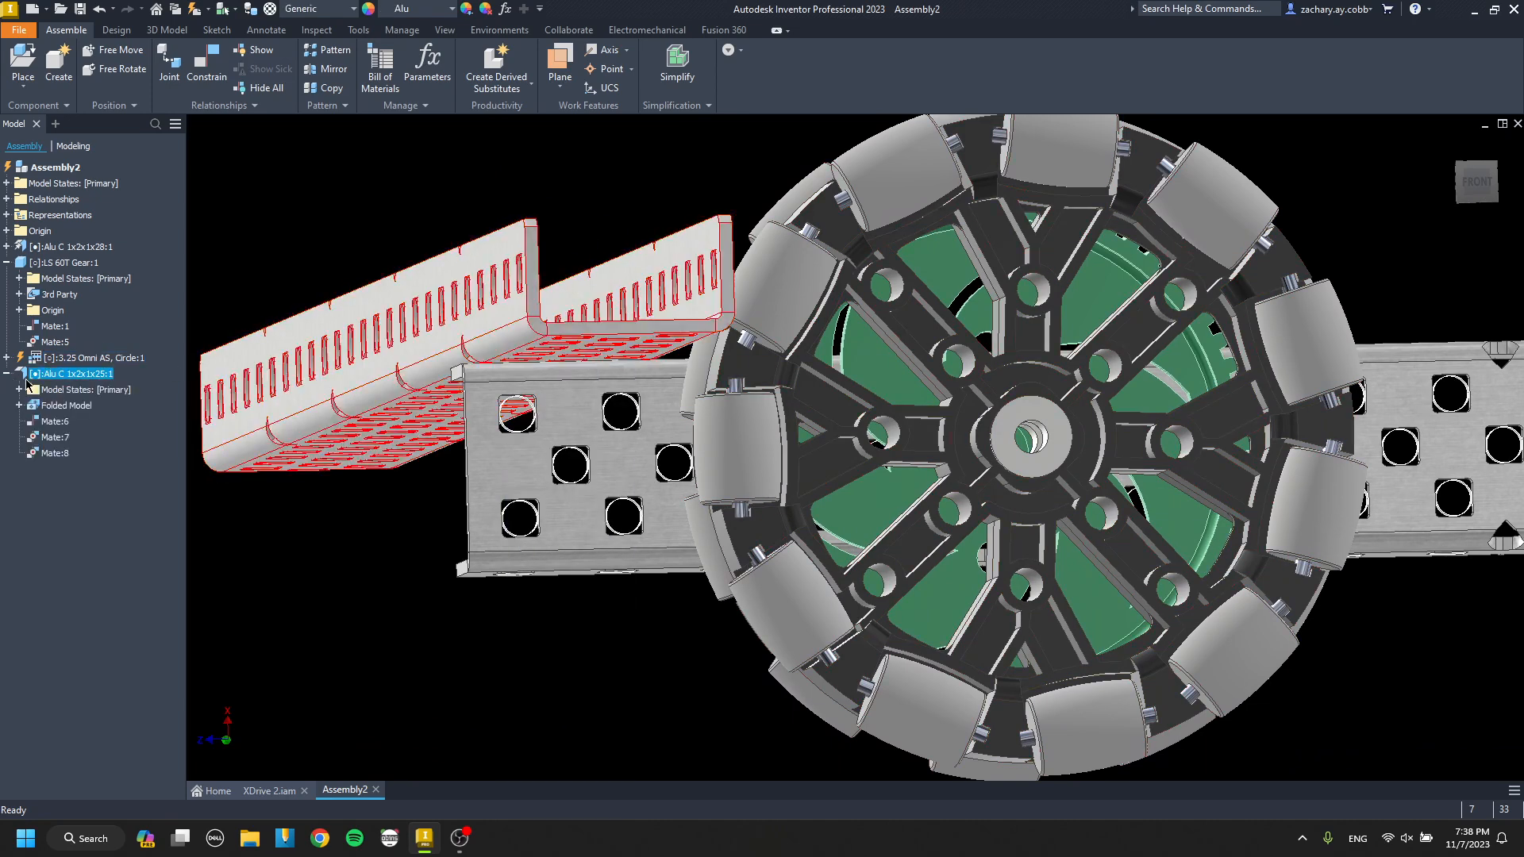
right_click(54, 423)
left_click(111, 450)
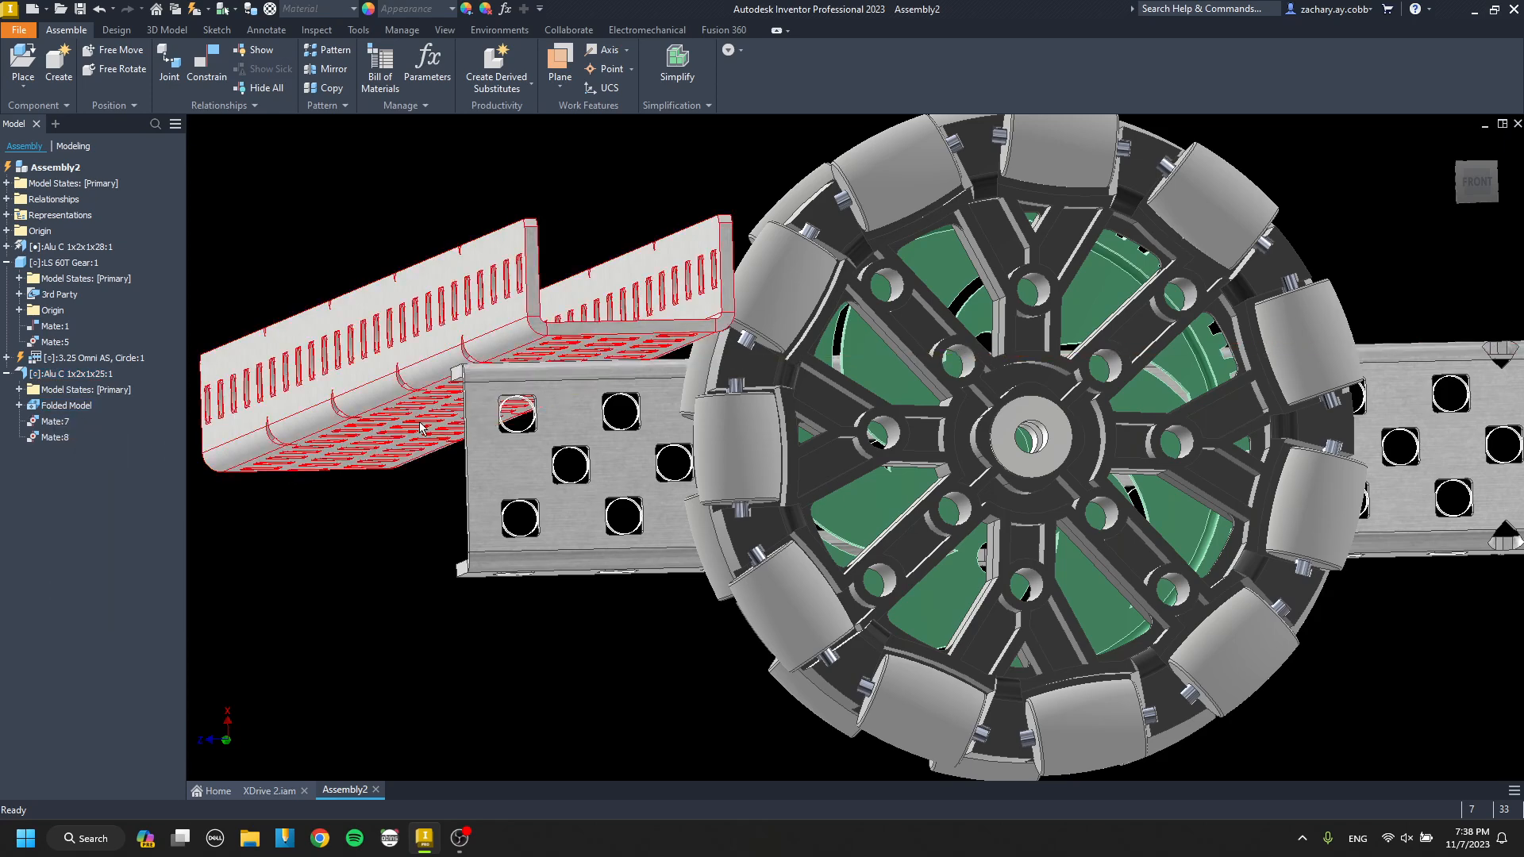
left_click_drag(562, 331, 561, 278)
Place two NSpacer Black .500 OD x .125 spacers beside the long channel's end.
key("p")
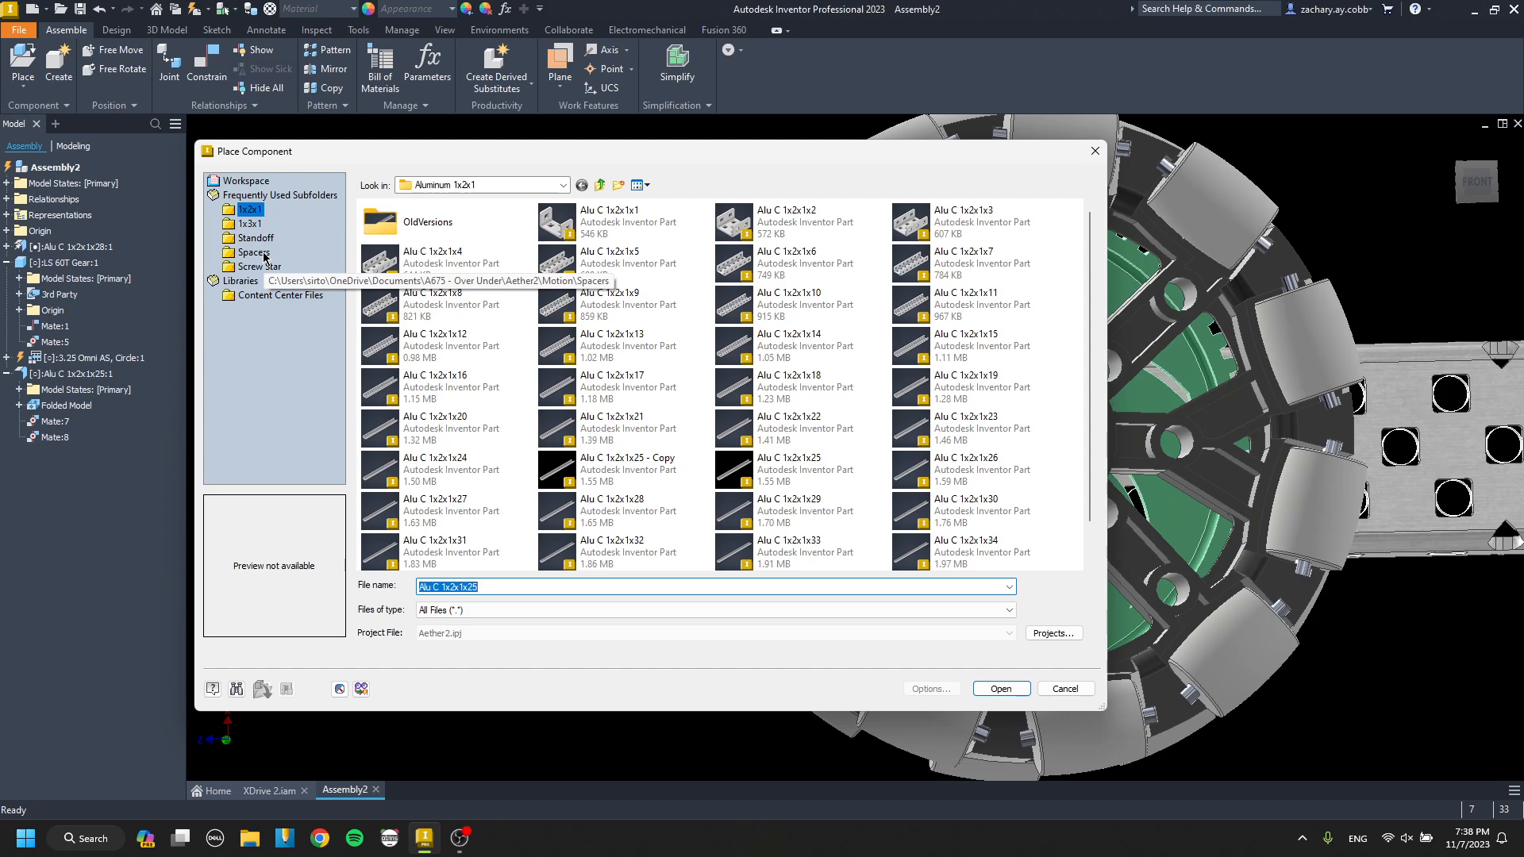
left_click(254, 253)
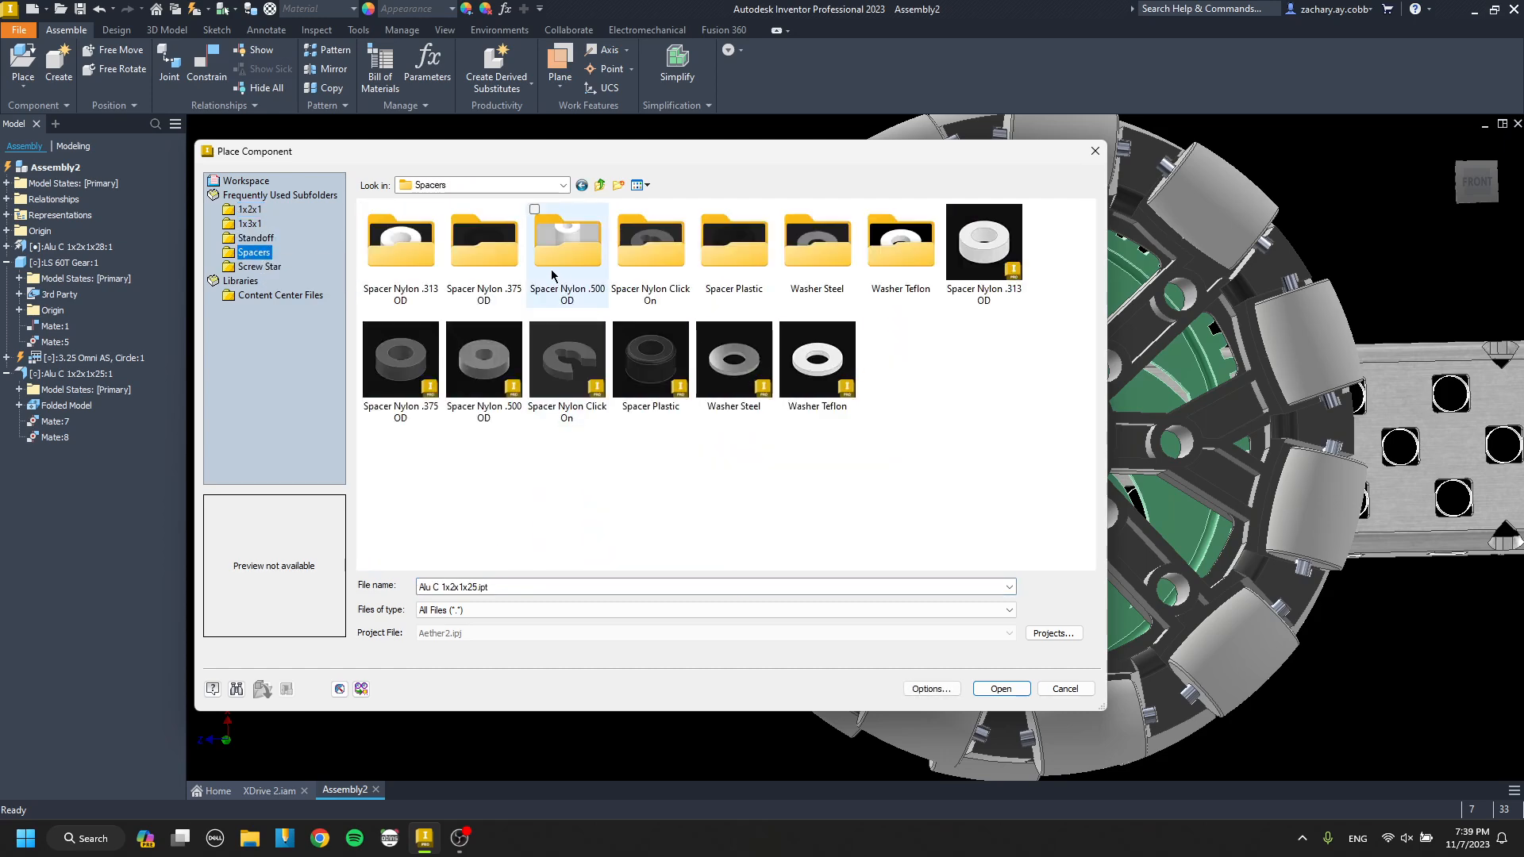
double_click(596, 267)
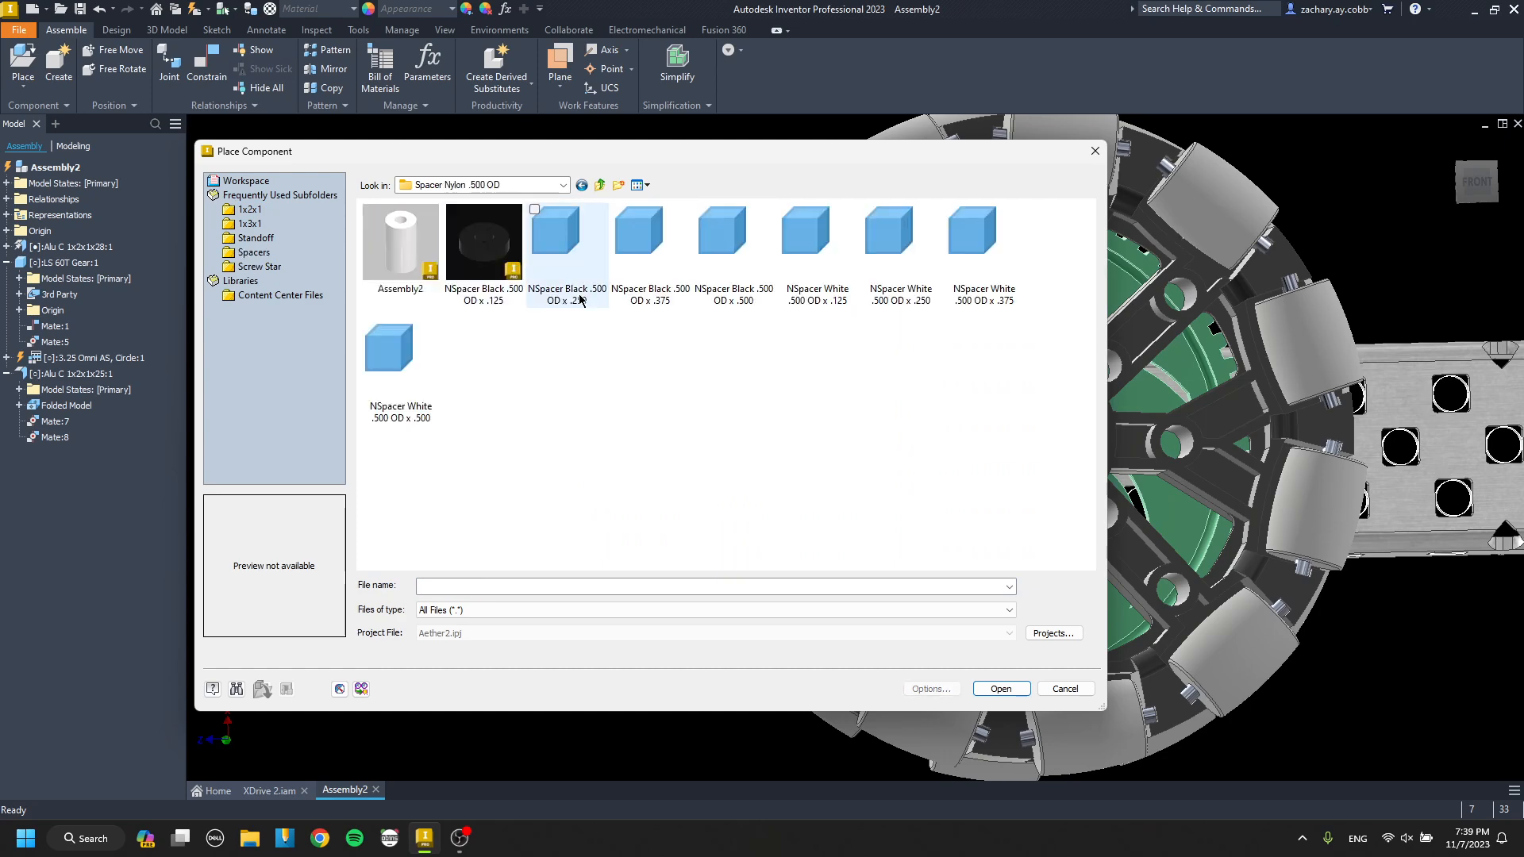
double_click(496, 266)
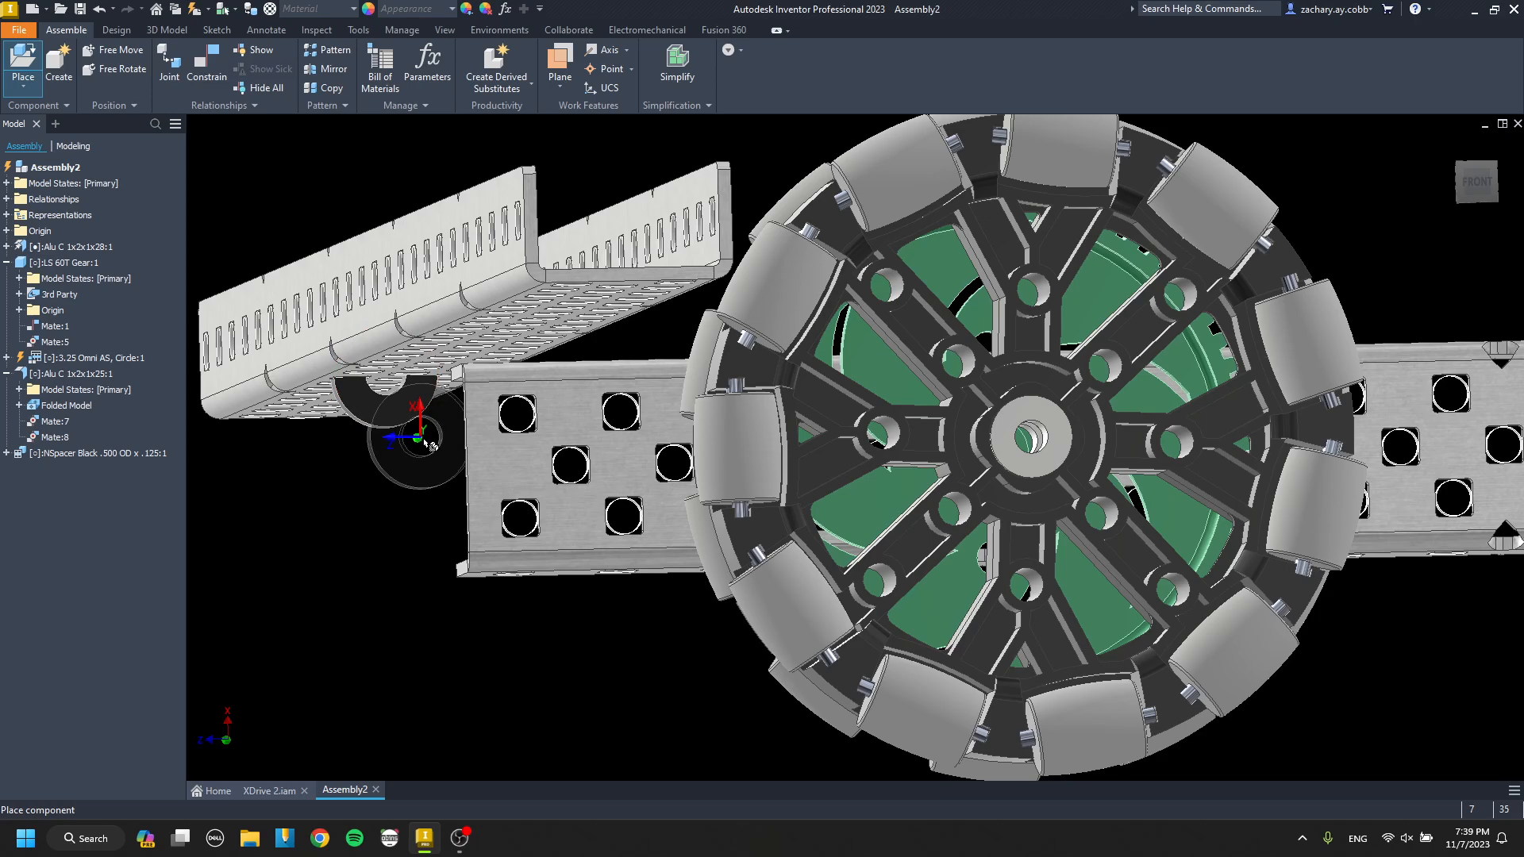
left_click(429, 428)
Mate the bottom face of one black spacer to the long channel's upper flange with 0 in offset.
key("c")
scroll(516, 396, "up", 5)
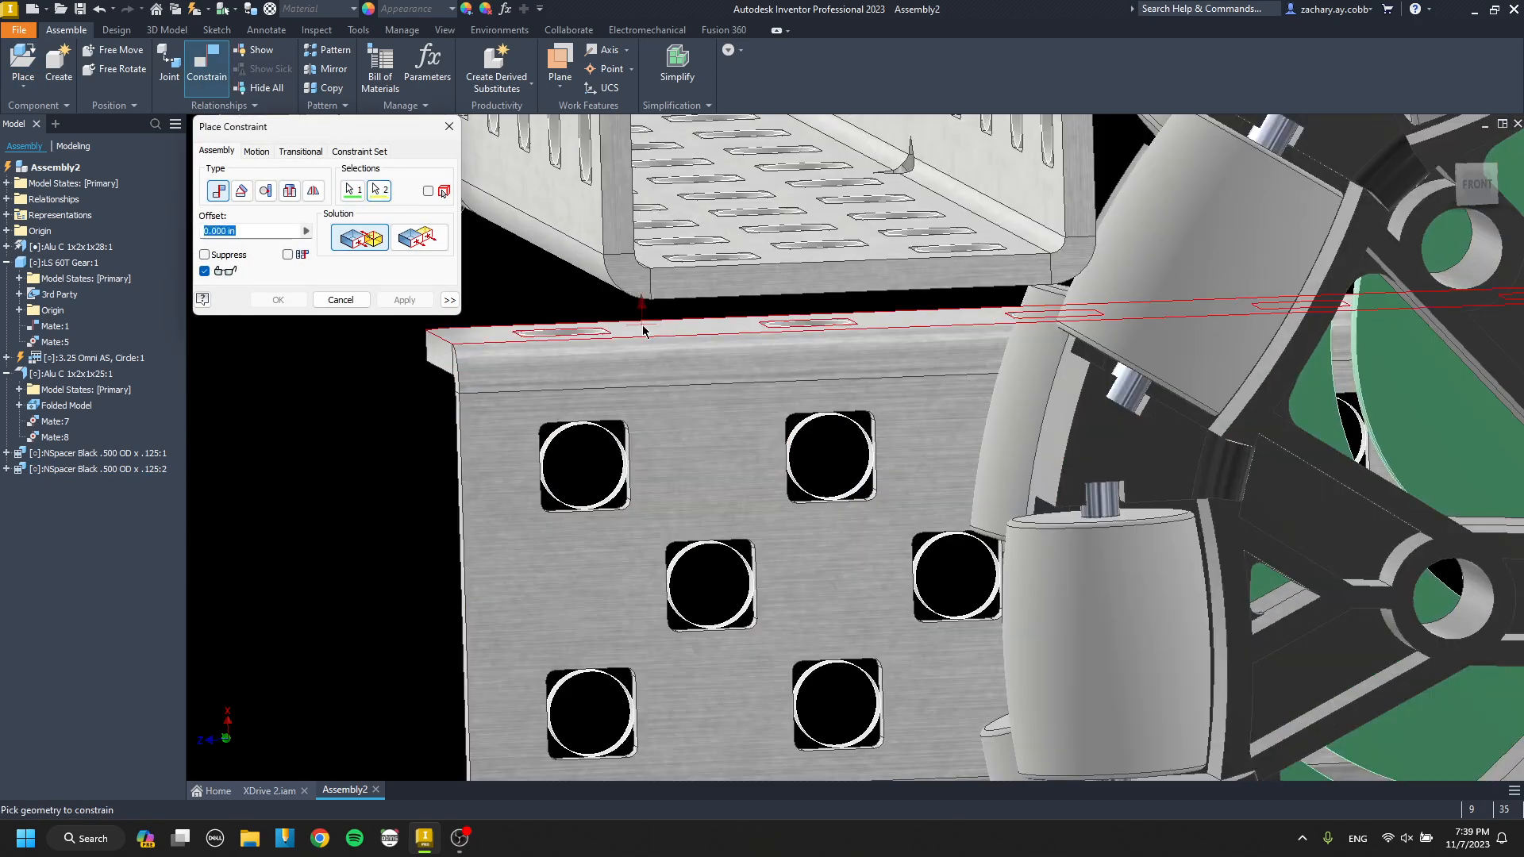
key("Escape")
scroll(641, 331, "down", 3)
middle_click_drag(606, 336, 591, 370, "shift")
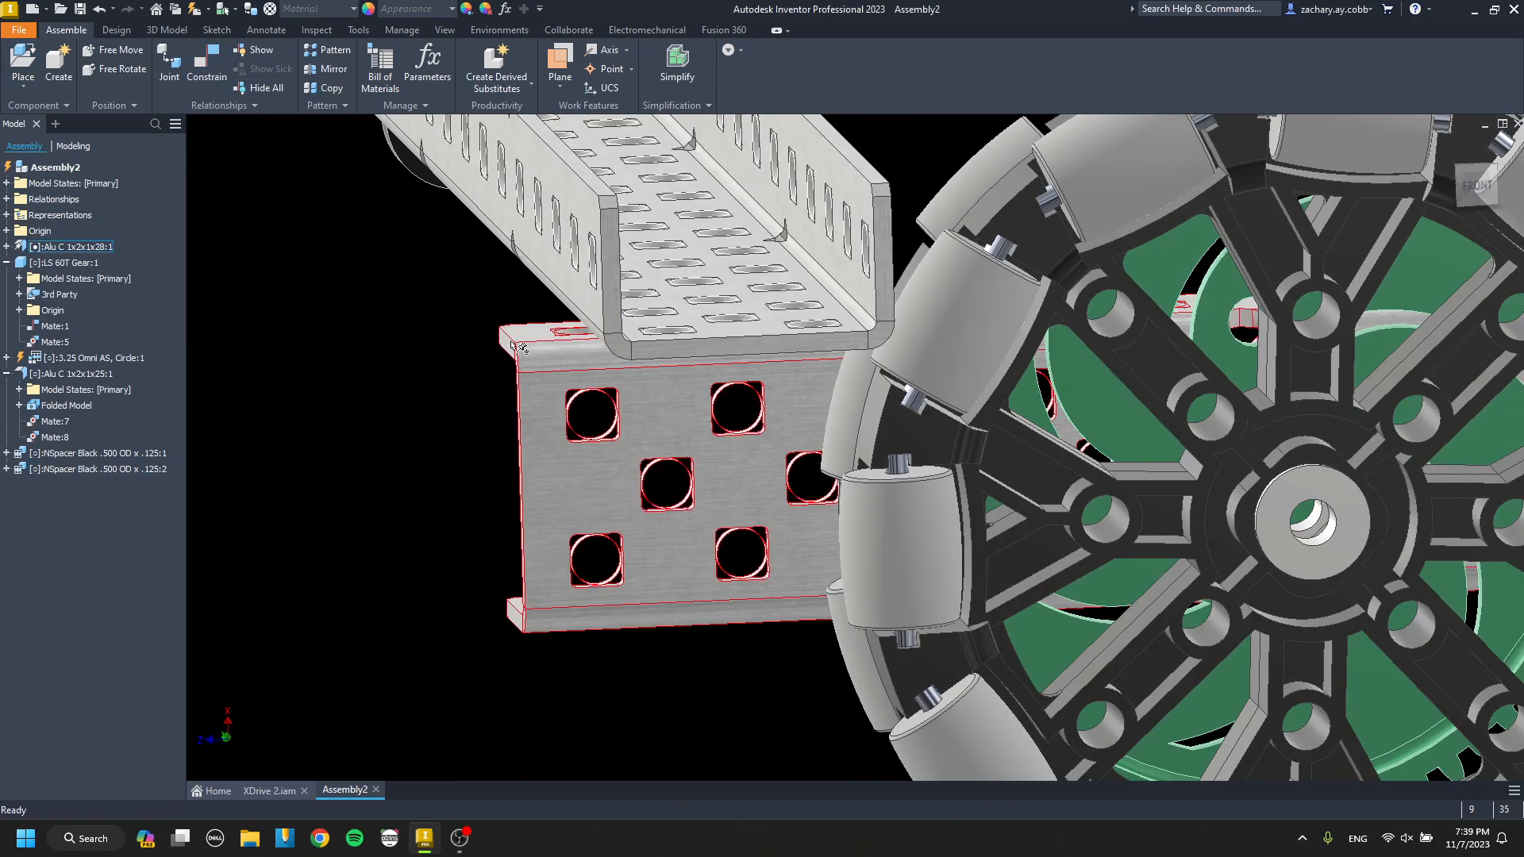
left_click_drag(589, 338, 585, 300)
middle_click_drag(585, 299, 548, 230, "shift")
key("c")
left_click(473, 589)
middle_click_drag(598, 544, 660, 449, "shift")
scroll(597, 564, "up", 5)
left_click(532, 519)
left_click(414, 304)
key("Escape")
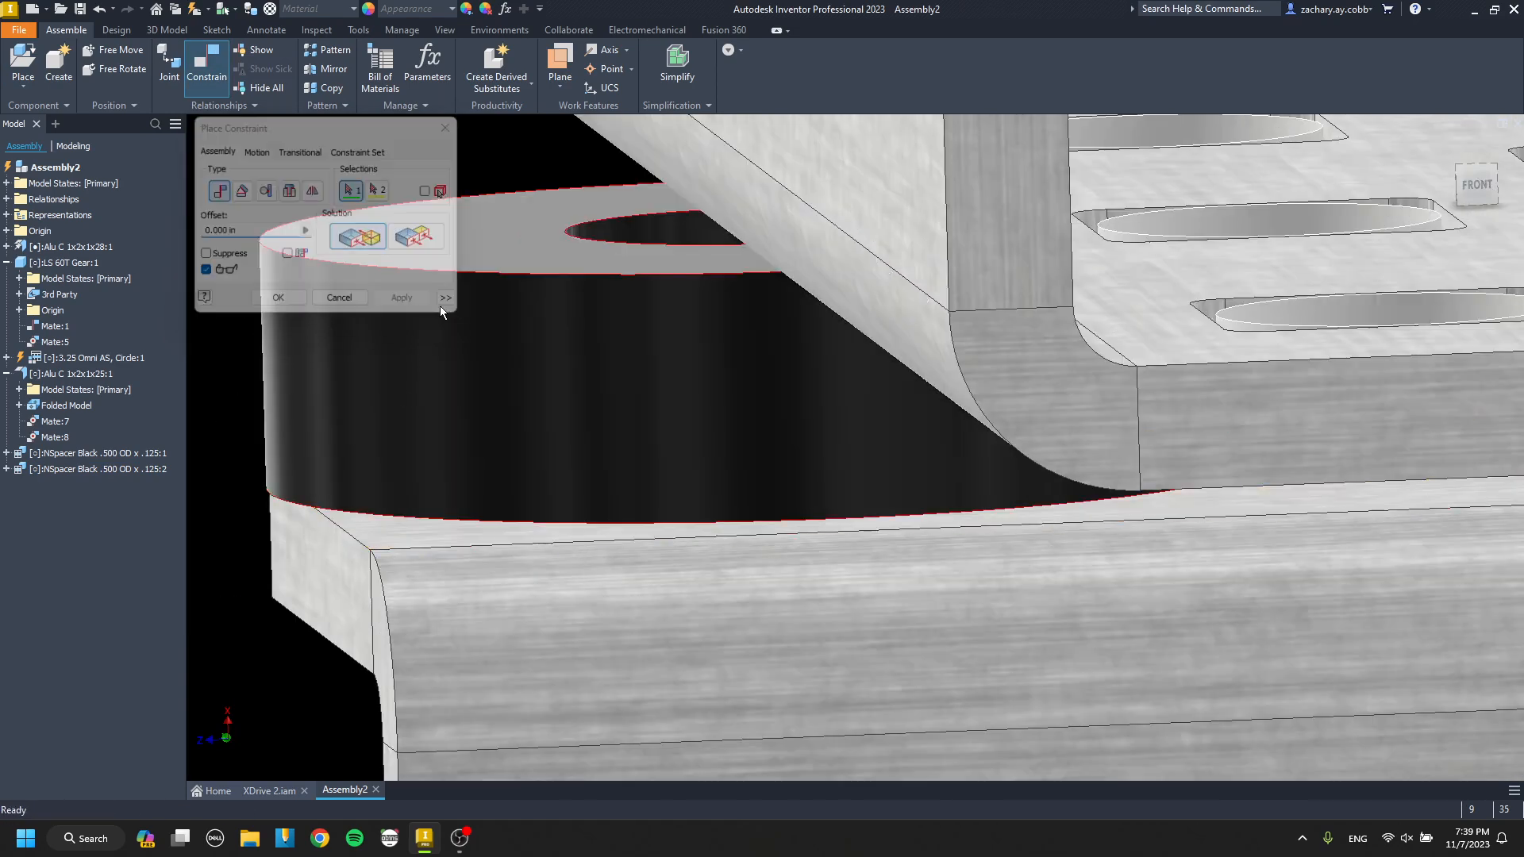
Mate the flat face of the second black spacer to the same upper flange with 0 in offset.
scroll(754, 520, "down", 5)
middle_click_drag(738, 520, 721, 468)
scroll(719, 445, "down", 3)
middle_click_drag(714, 397, 612, 503, "shift")
key("c")
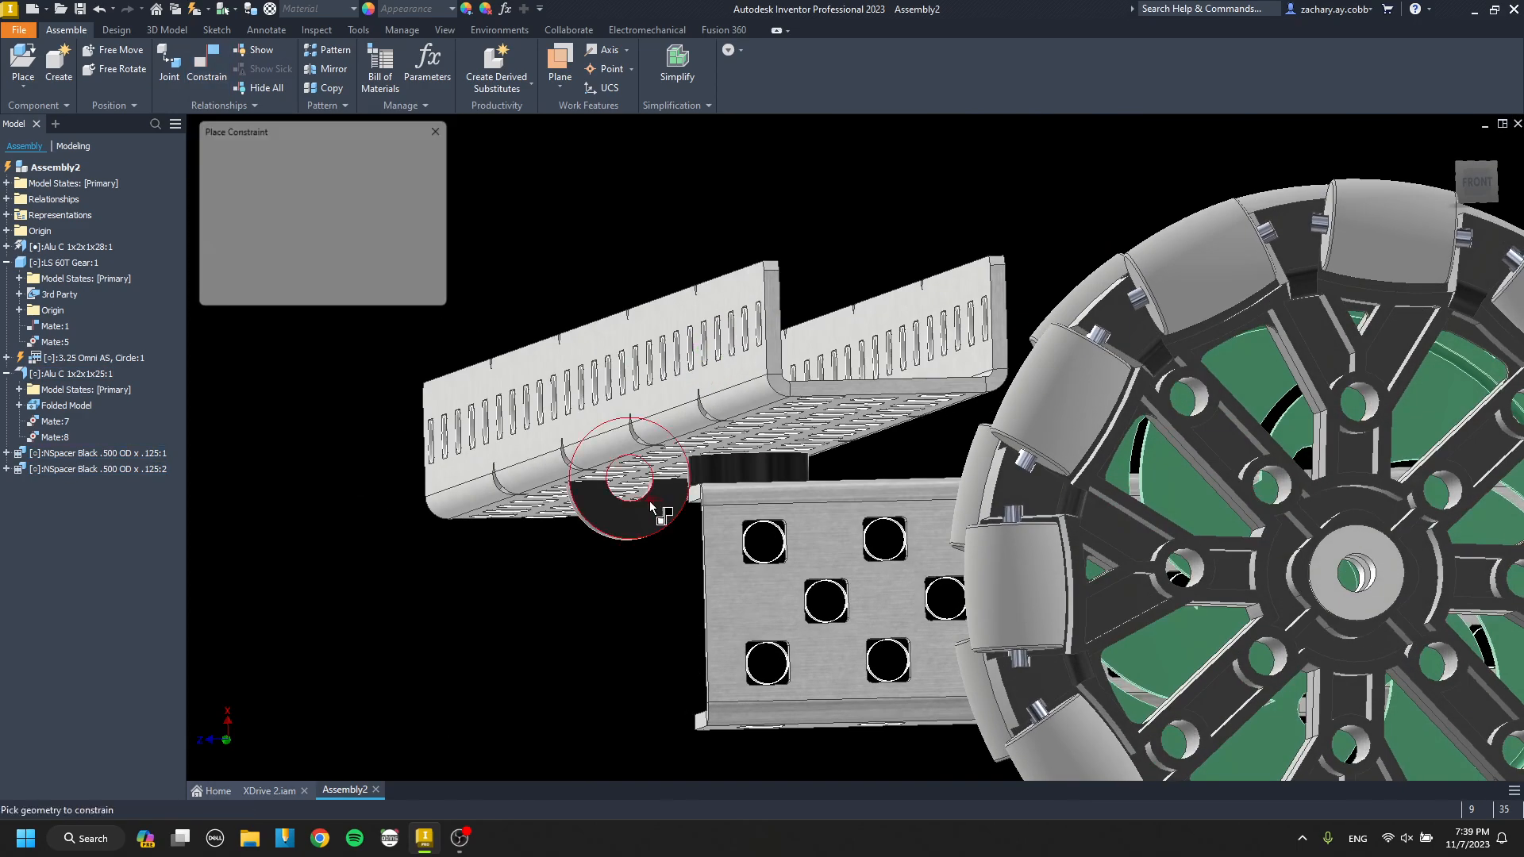
middle_click_drag(846, 526, 809, 550, "shift")
scroll(790, 543, "up", 6)
left_click(777, 510)
scroll(590, 378, "down", 5)
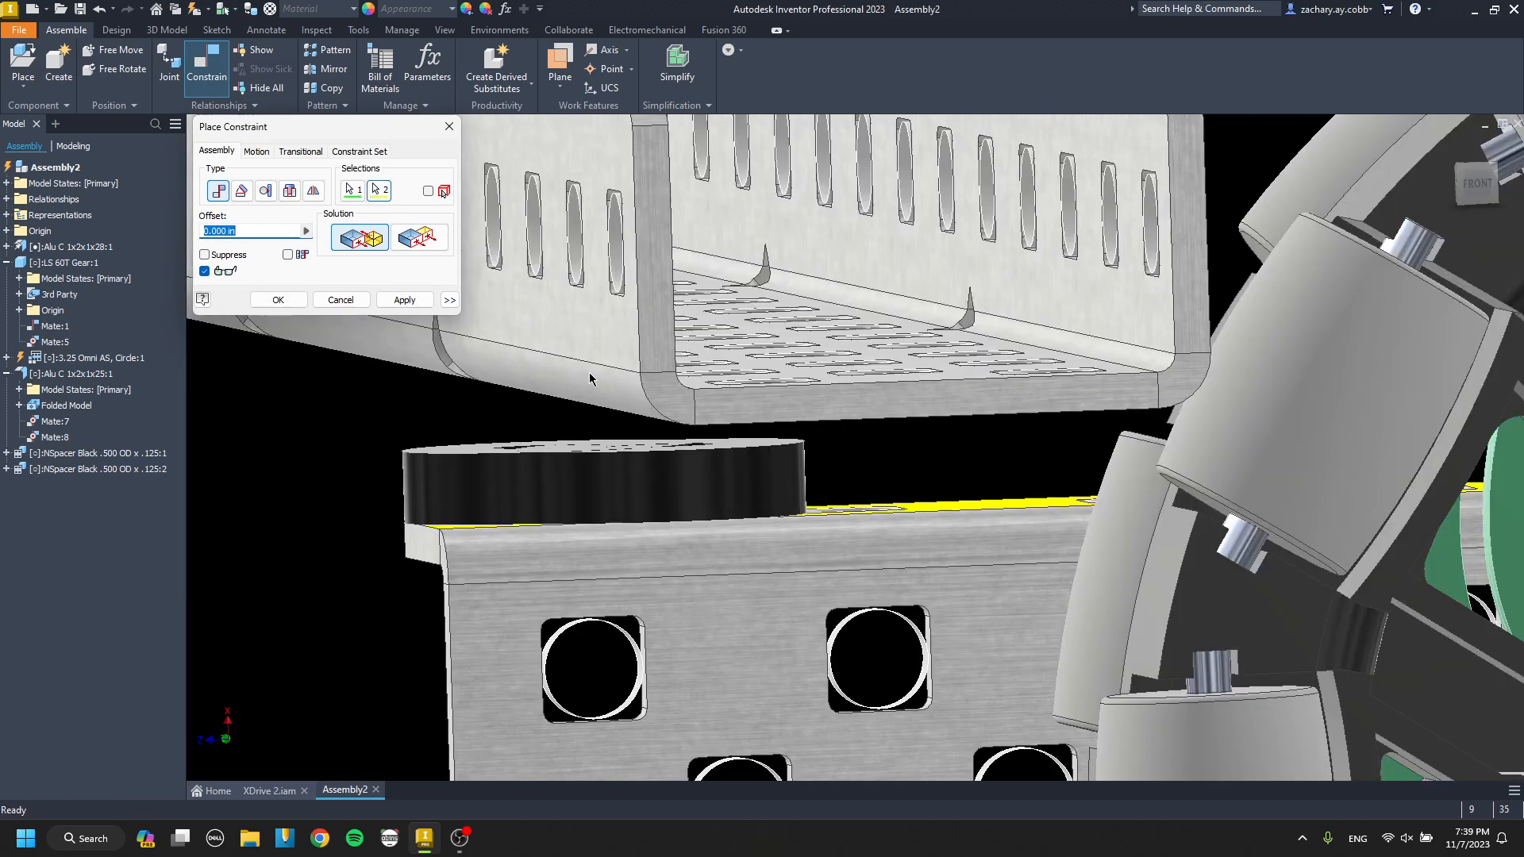
left_click(389, 306)
Try an NSpacer .375 OD x .125 beside the channel, rotate it for comparison, and remove it.
key("p")
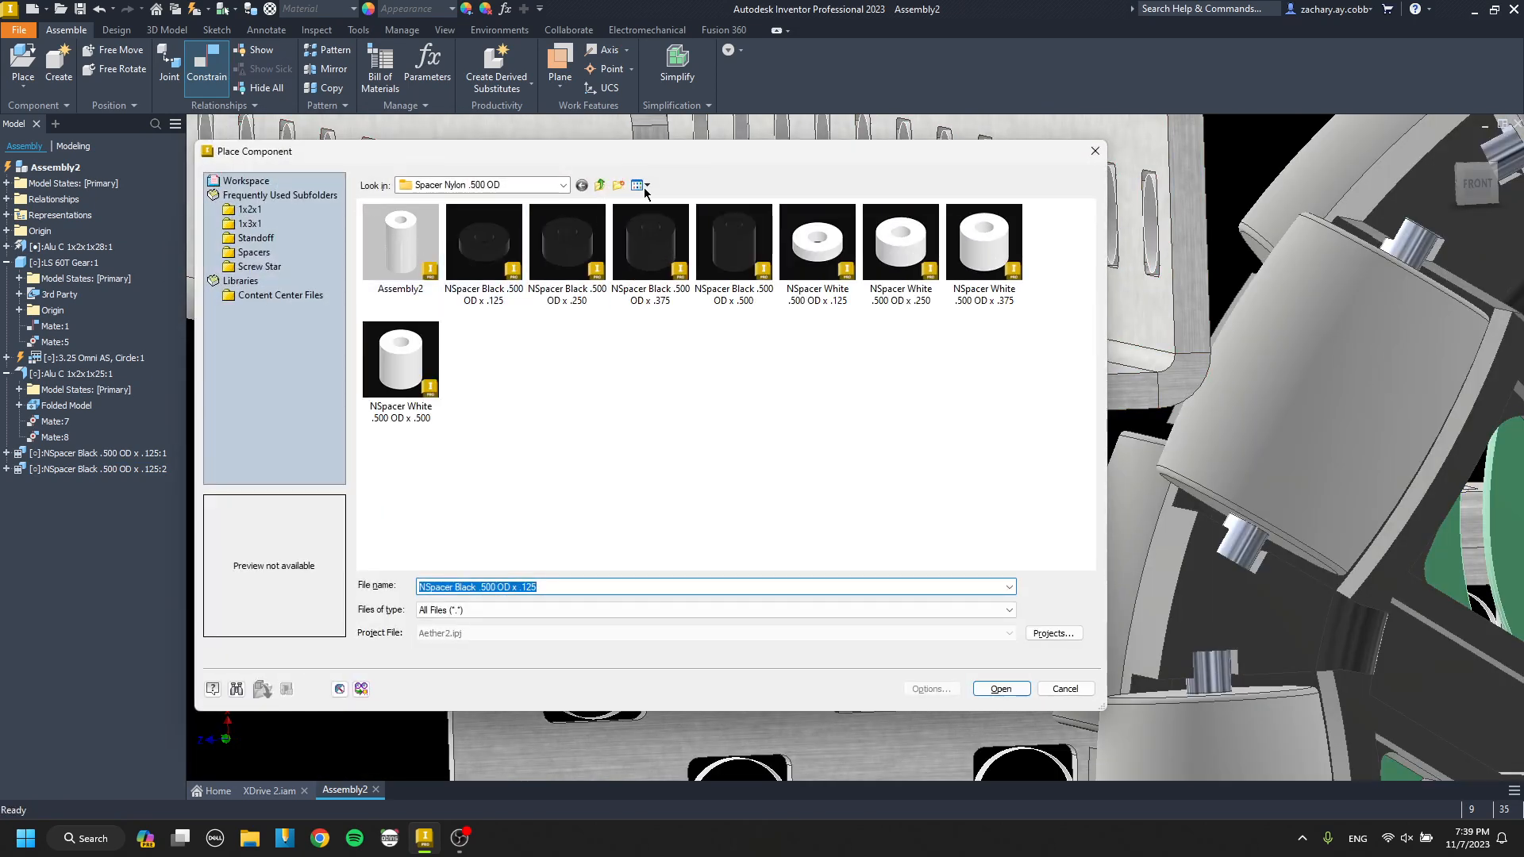
left_click(600, 185)
double_click(429, 285)
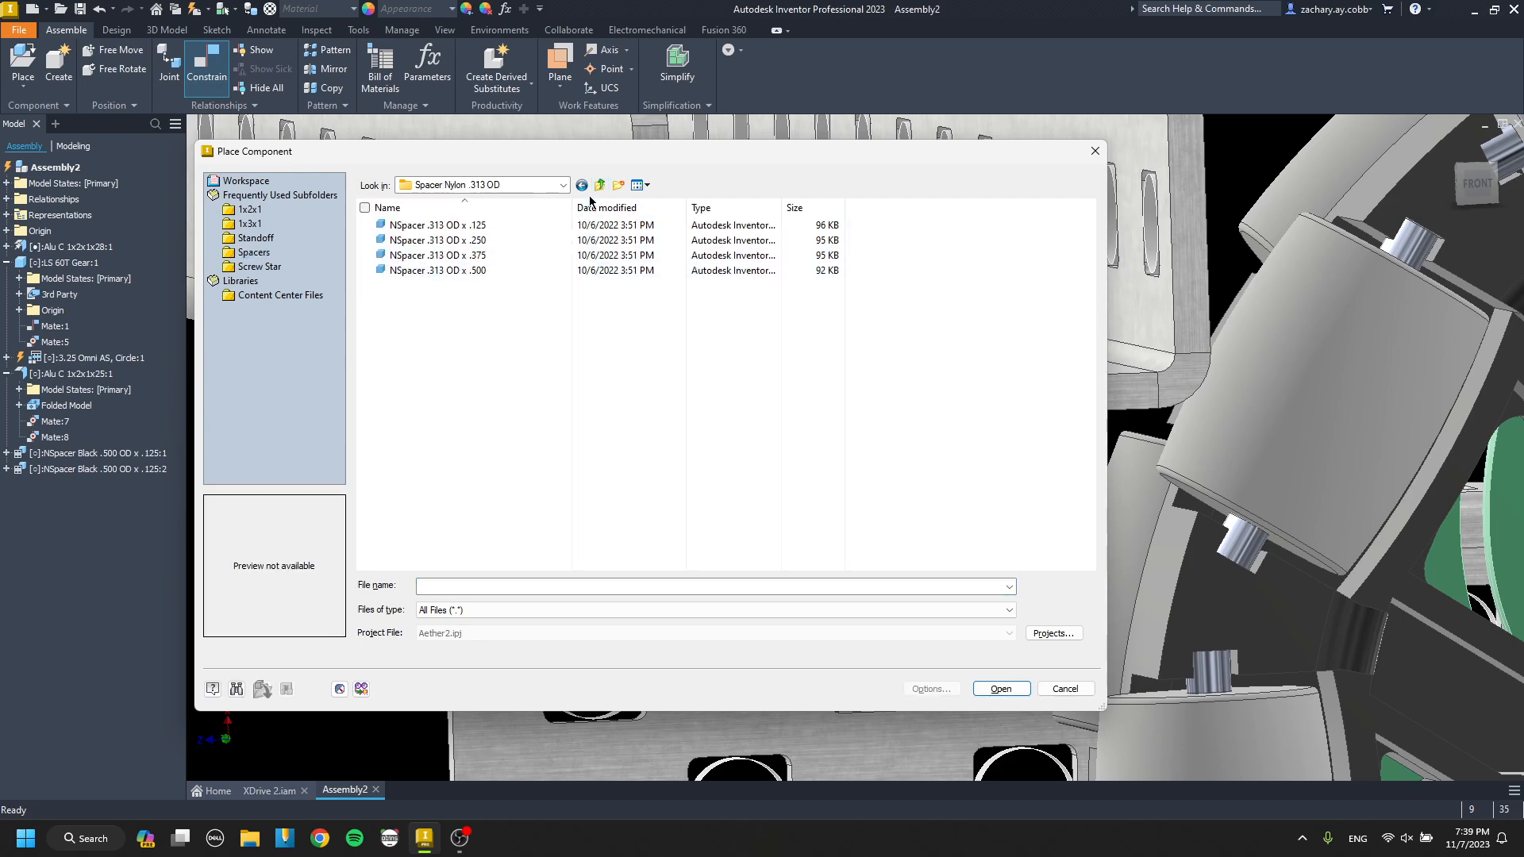
double_click(493, 258)
double_click(418, 261)
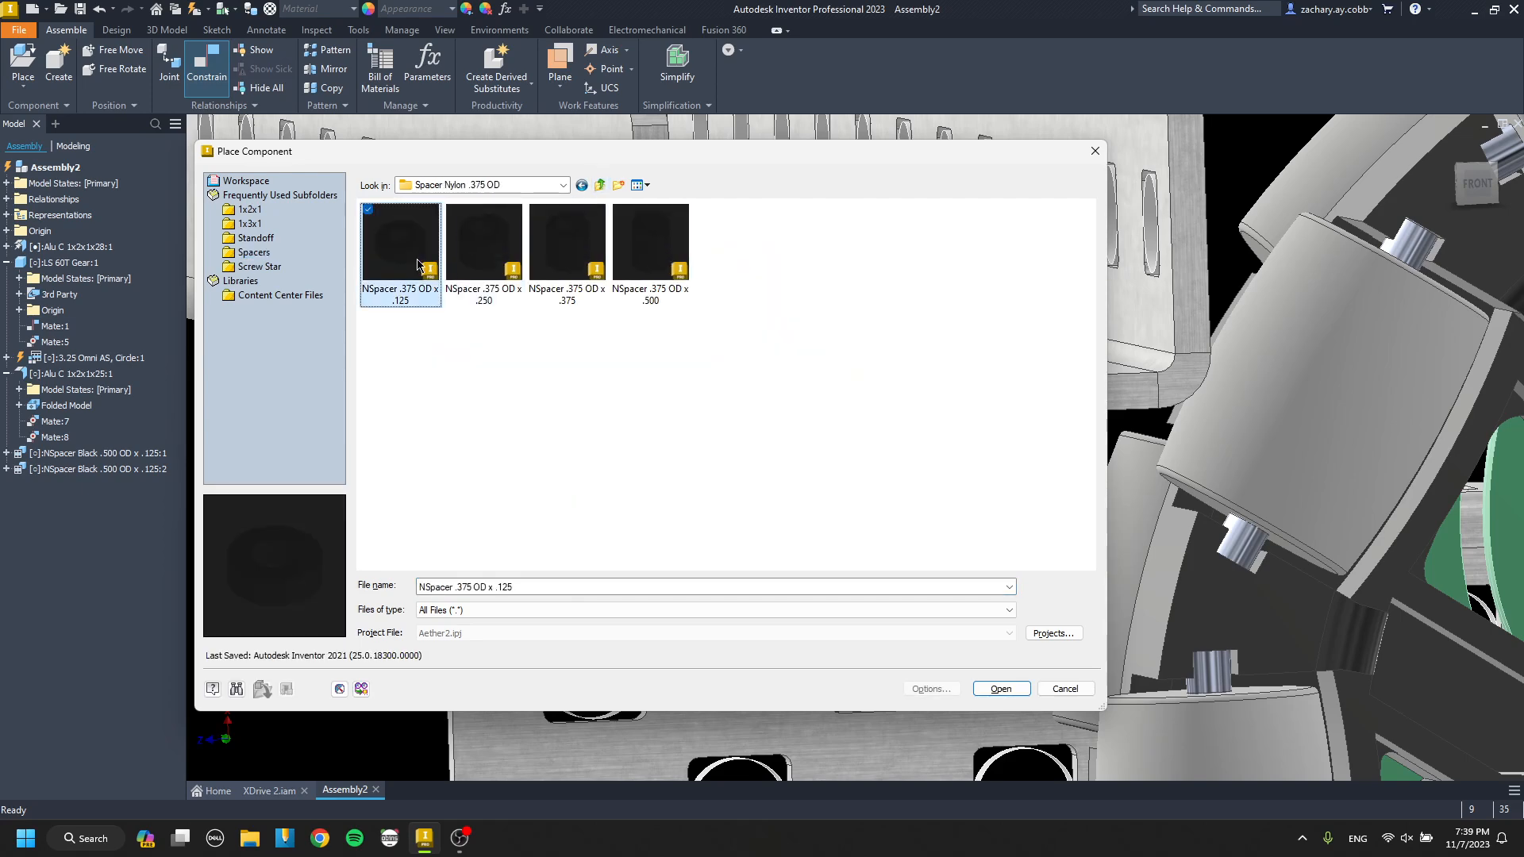
left_click(291, 455)
key("Escape")
left_click(374, 430)
key("g")
left_click_drag(374, 431, 558, 549)
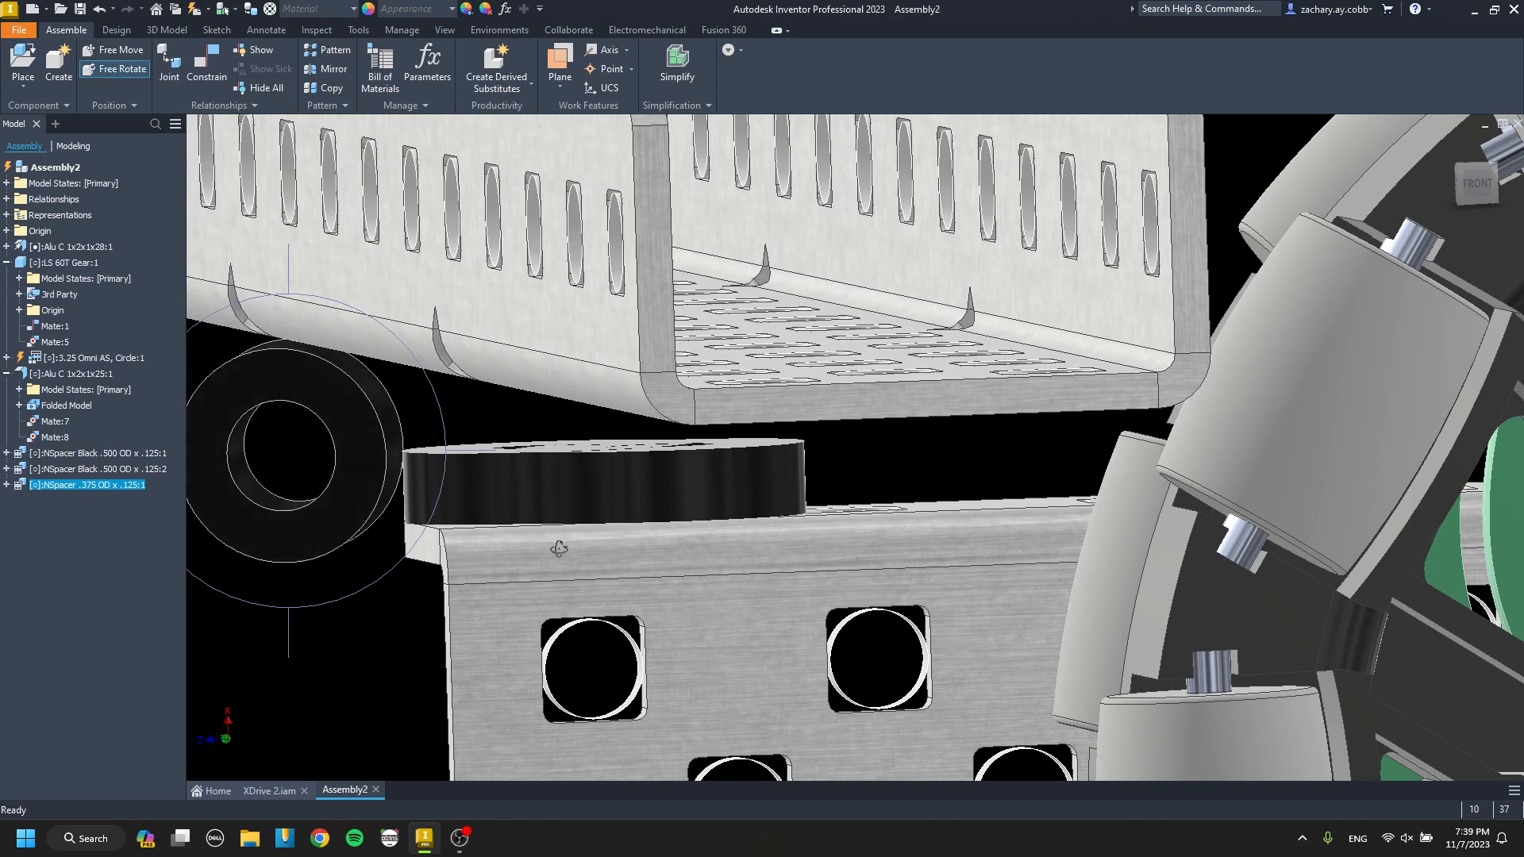
key("Escape")
middle_click_drag(370, 447, 518, 425)
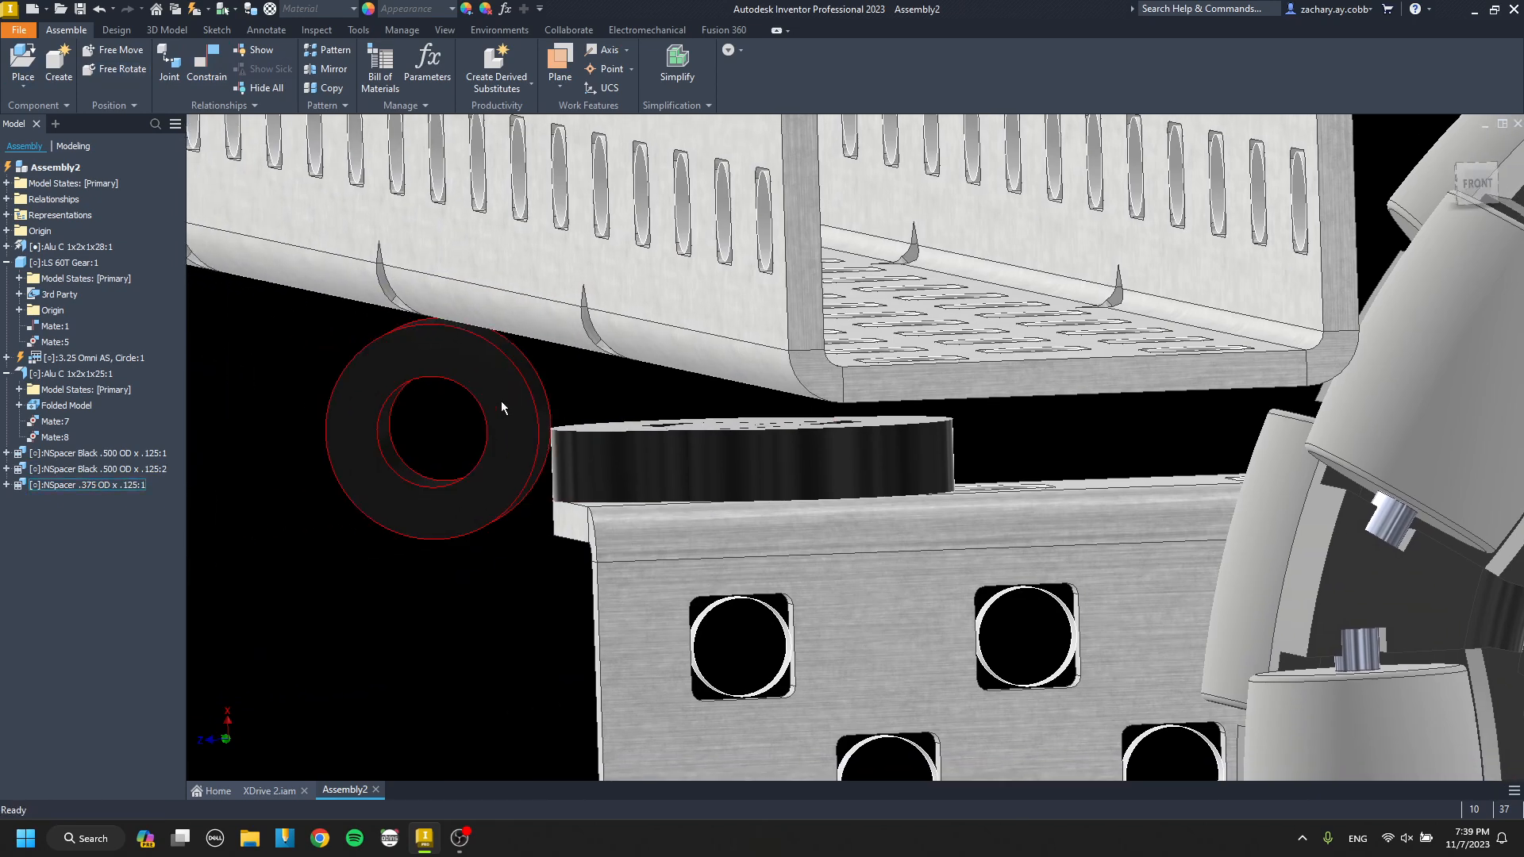
left_click(502, 402)
key("Delete")
Mate the axis of the spacer farther from the long channel's end to the flange hole beneath it.
middle_click_drag(647, 446, 758, 469, "shift")
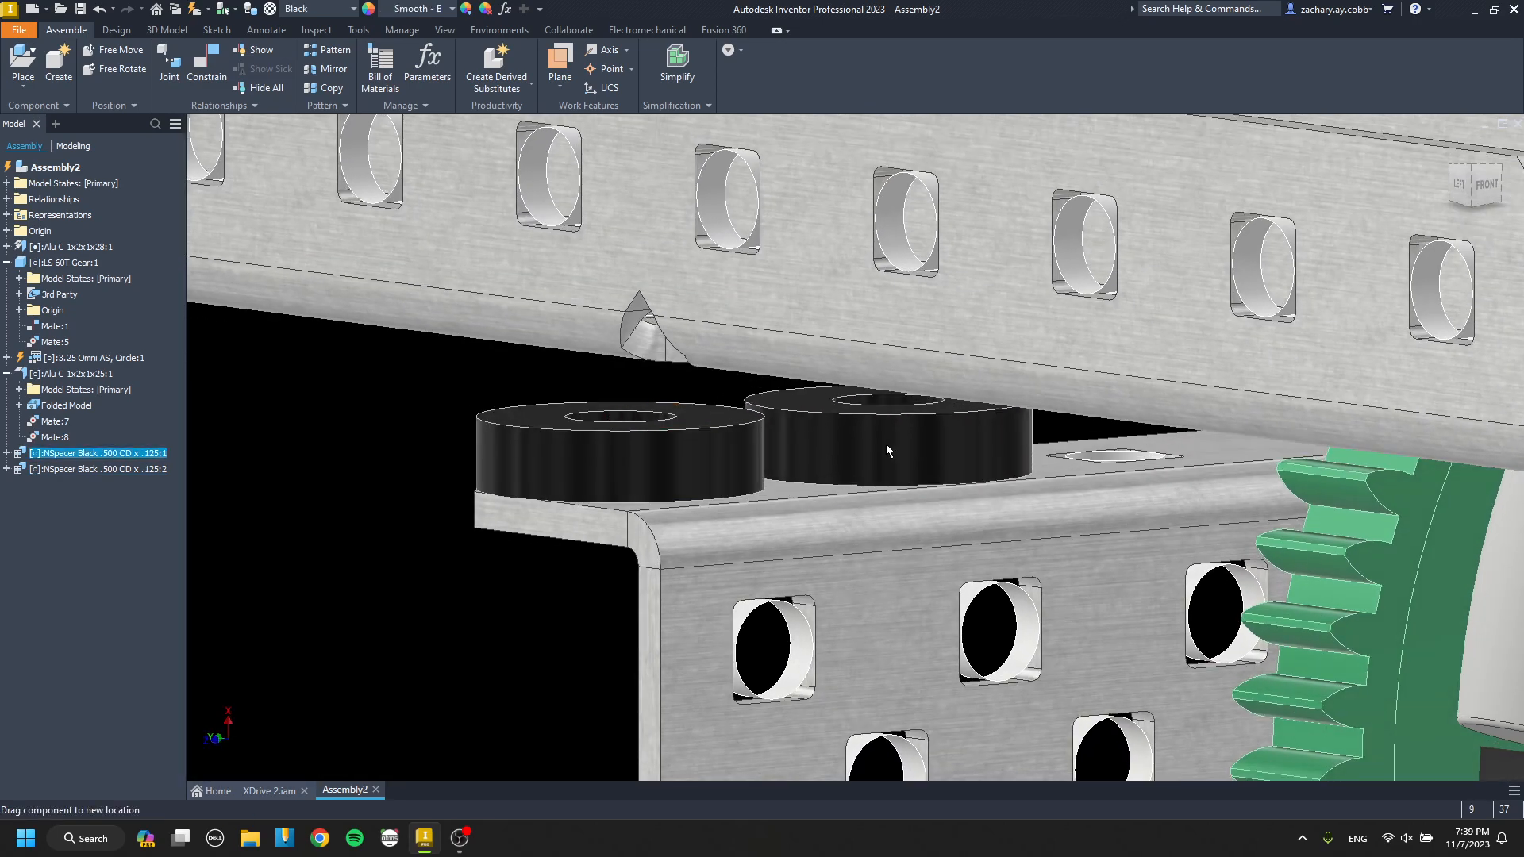
key("c")
scroll(854, 502, "down", 5)
left_click(854, 502)
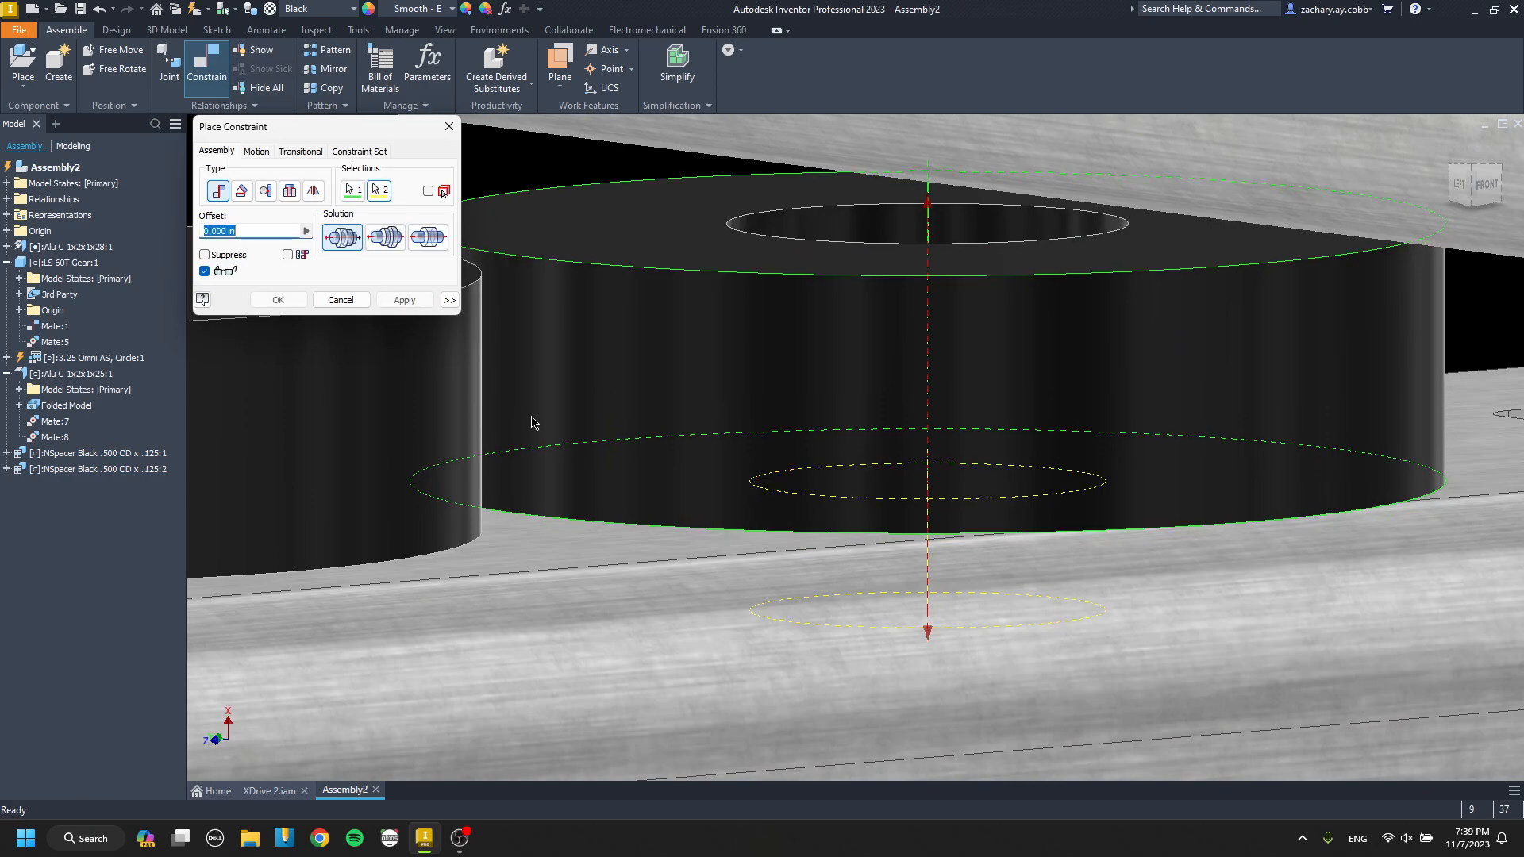
left_click(419, 306)
key("Escape")
Mate the axis of the other spacer to the flange hole nearest the long channel's end.
scroll(669, 398, "up", 5)
middle_click_drag(670, 401, 650, 416, "shift")
key("c")
left_click(548, 429)
left_click(498, 463)
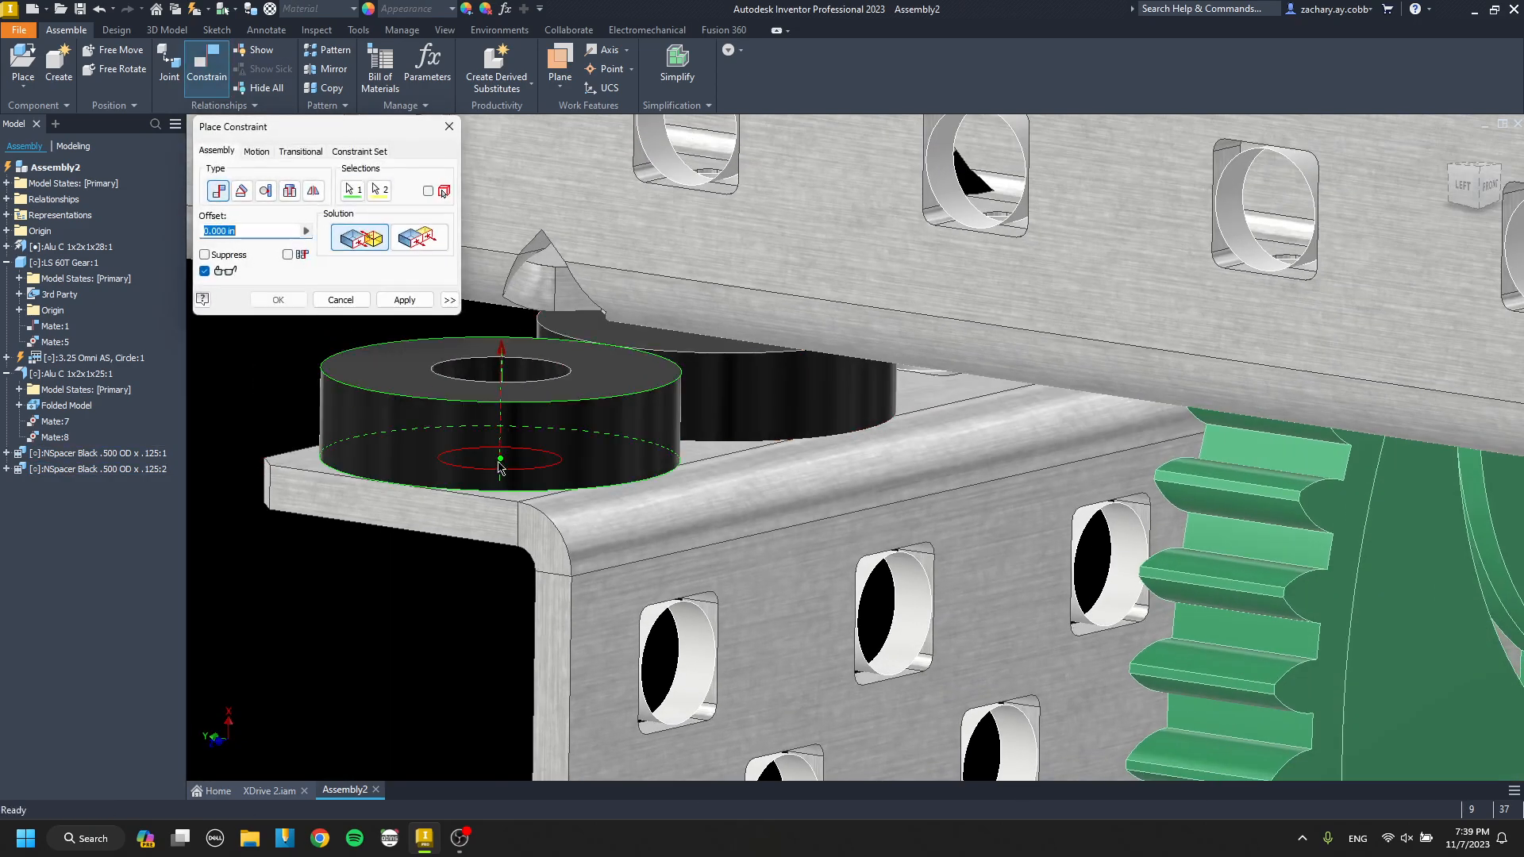
key("Escape")
key("c")
left_click(451, 429)
left_click(511, 467)
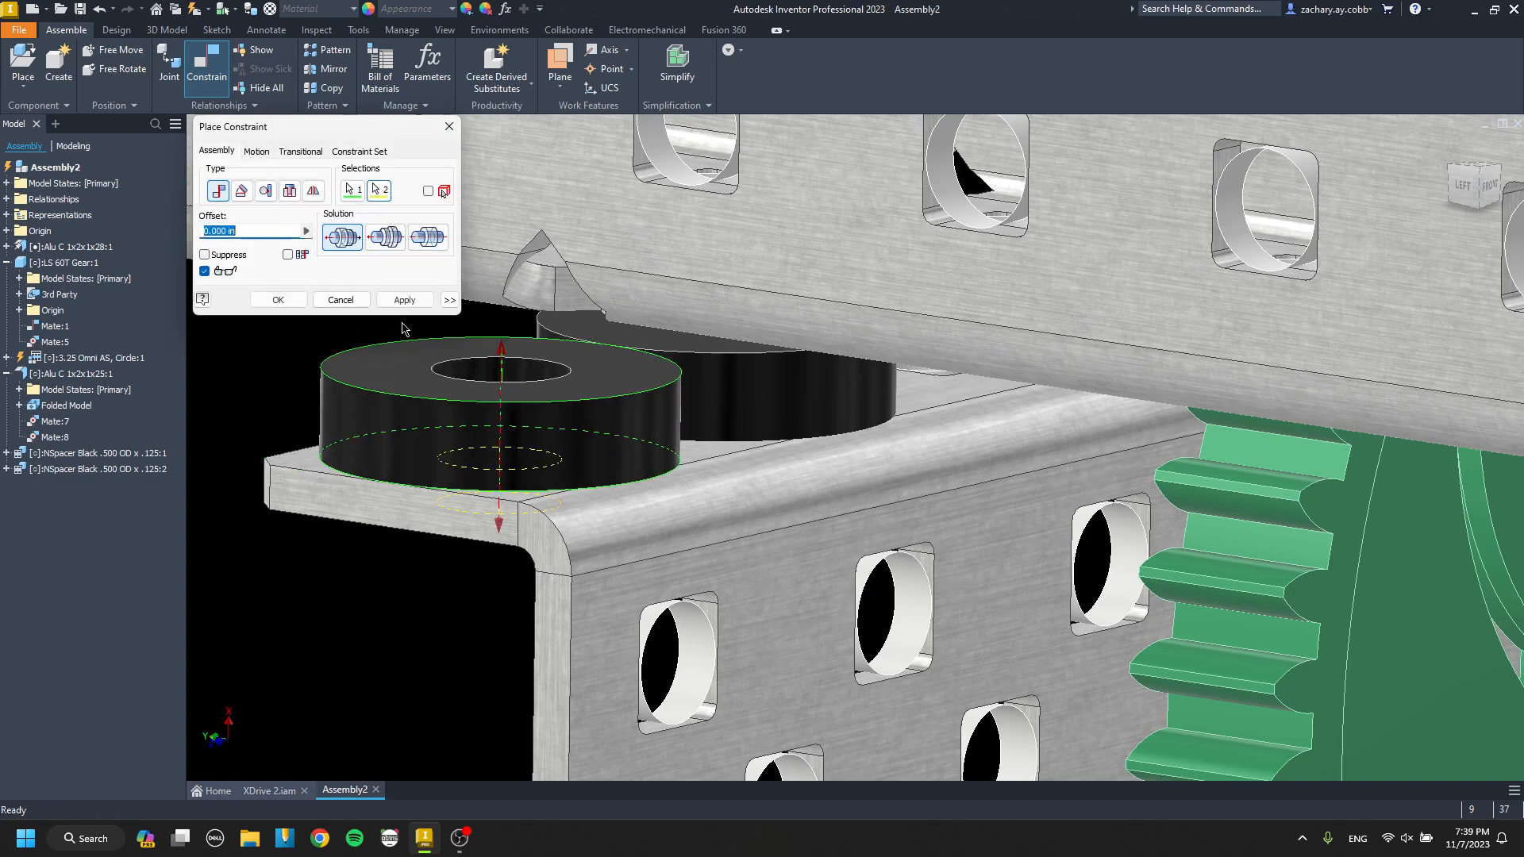
left_click(404, 301)
key("Escape")
Mate the cross channel's underside to the top face of a black spacer and check the assembly from the front.
scroll(519, 346, "up", 5)
middle_click_drag(519, 346, 663, 675, "shift")
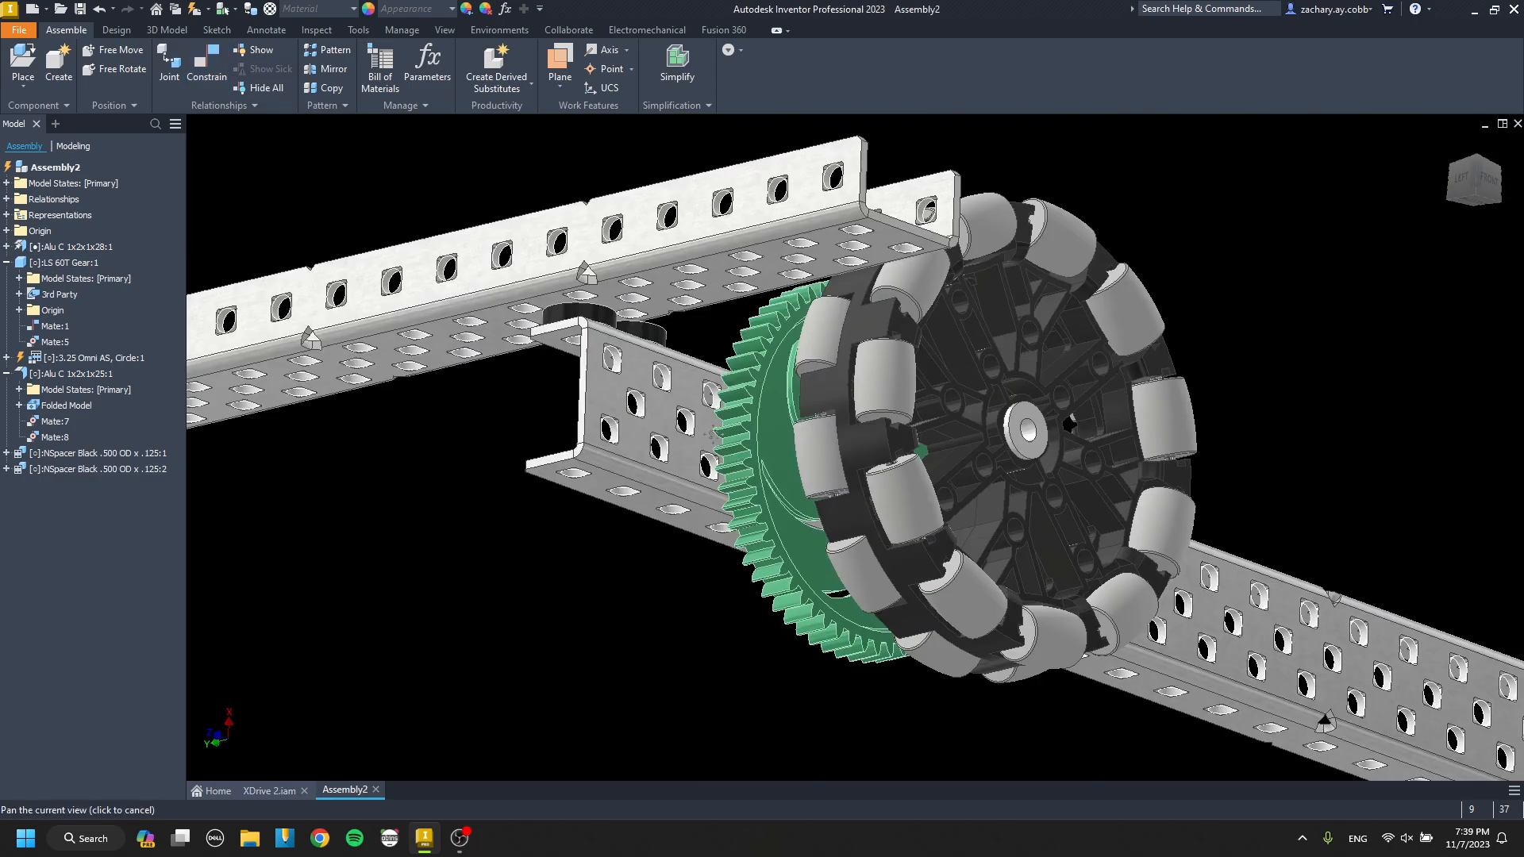
scroll(635, 349, "down", 5)
key("c")
scroll(667, 341, "up", 5)
left_click(720, 336)
key("Escape")
key("c")
left_click(703, 324)
middle_click_drag(702, 316, 476, 360, "shift")
left_click(579, 357)
left_click(401, 304)
key("Escape")
scroll(723, 357, "up", 8)
scroll(473, 359, "down", 3)
left_click(1472, 186)
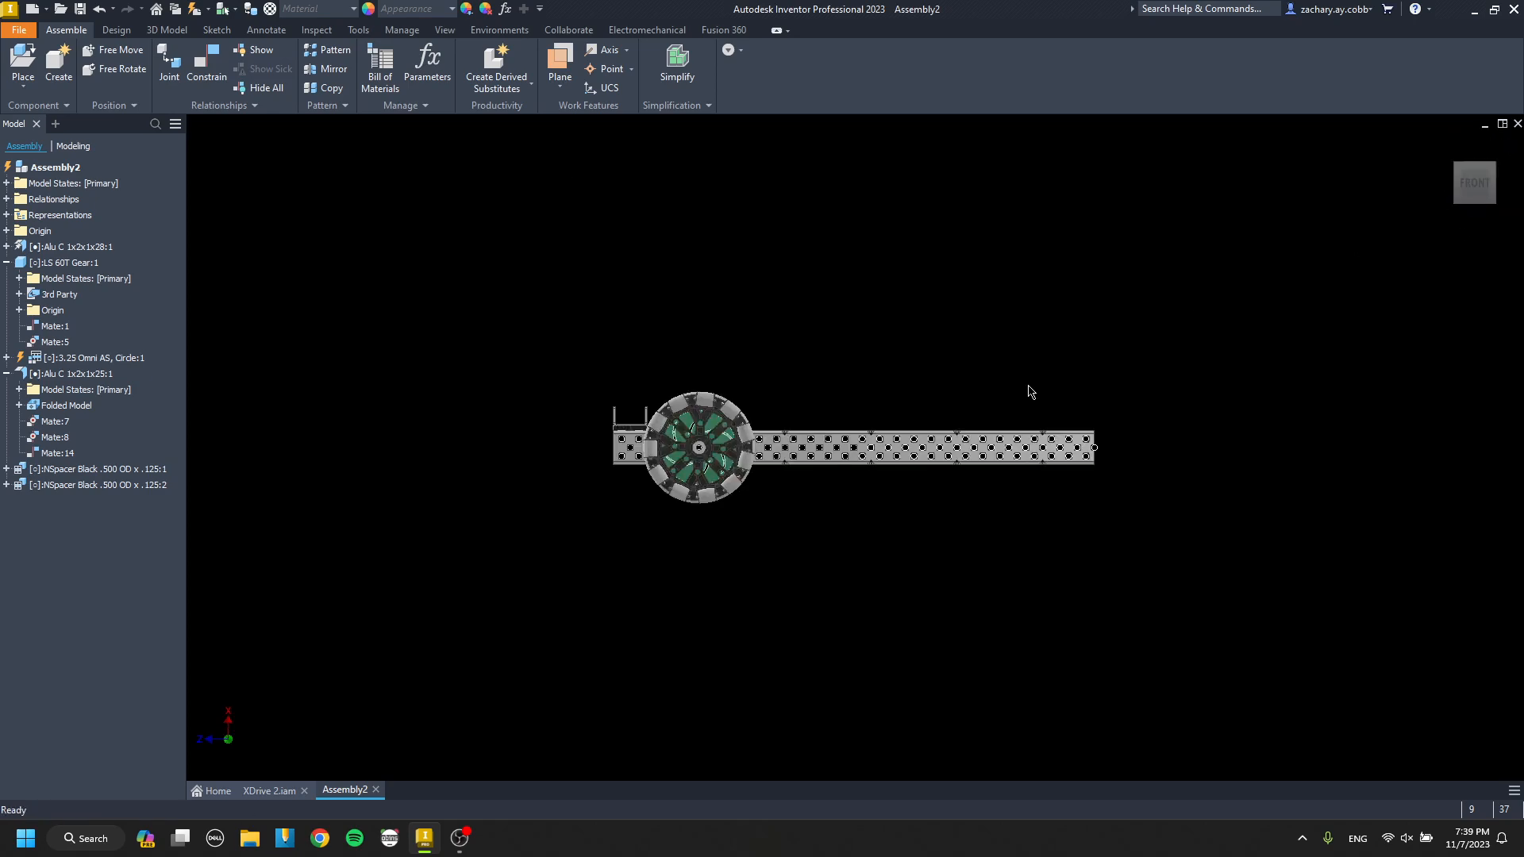
Examine the clearance between the omni wheel's rollers and the raised cross channel from the front, turning the wheel to compare roller positions.
scroll(643, 451, "down", 10)
left_click_drag(682, 430, 623, 402)
scroll(676, 420, "down", 4)
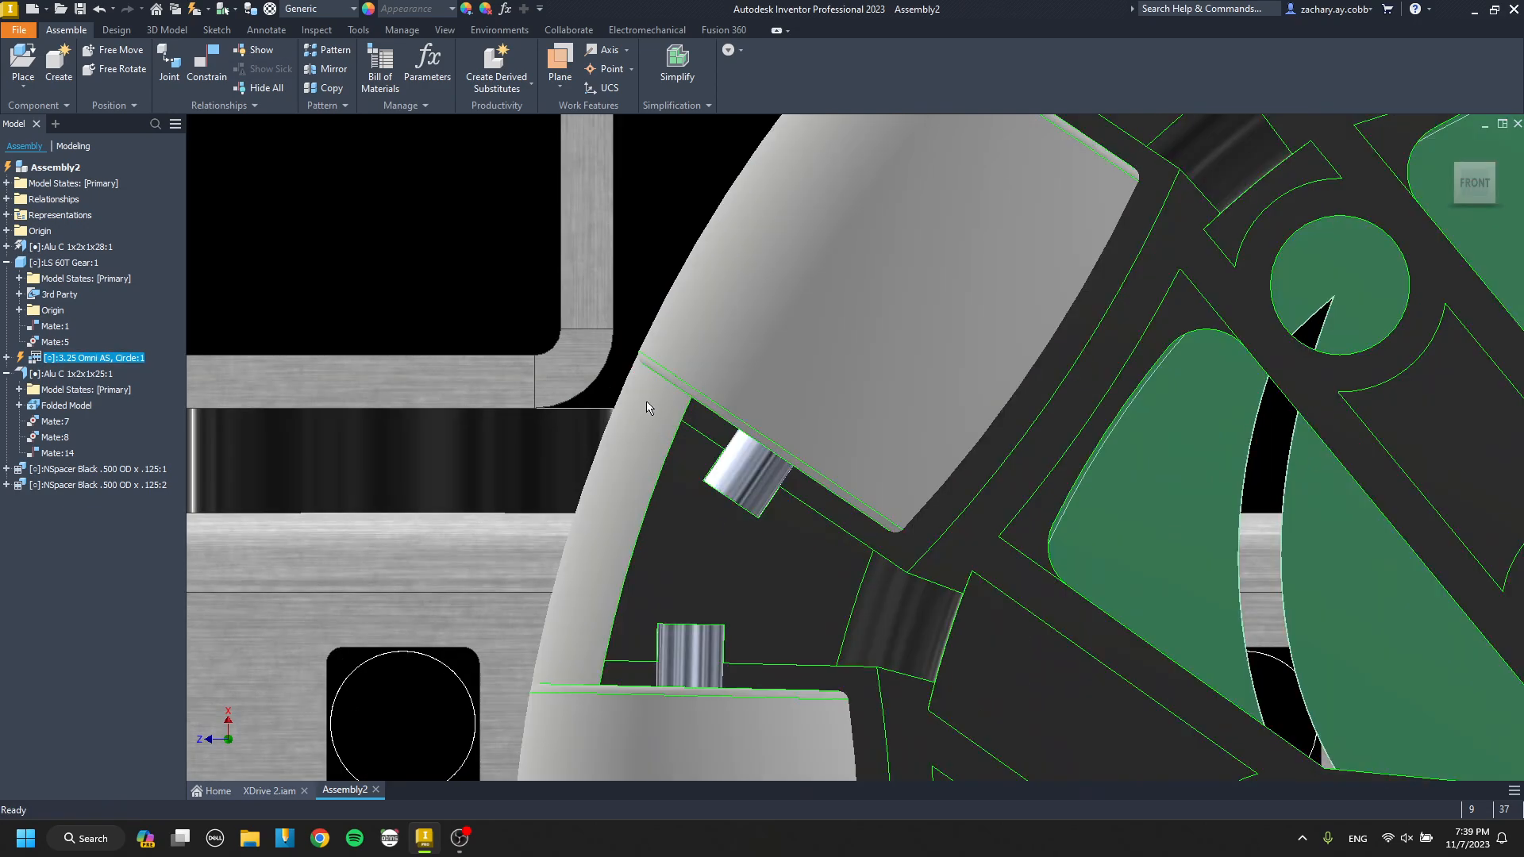
scroll(680, 414, "up", 4)
scroll(684, 411, "down", 1)
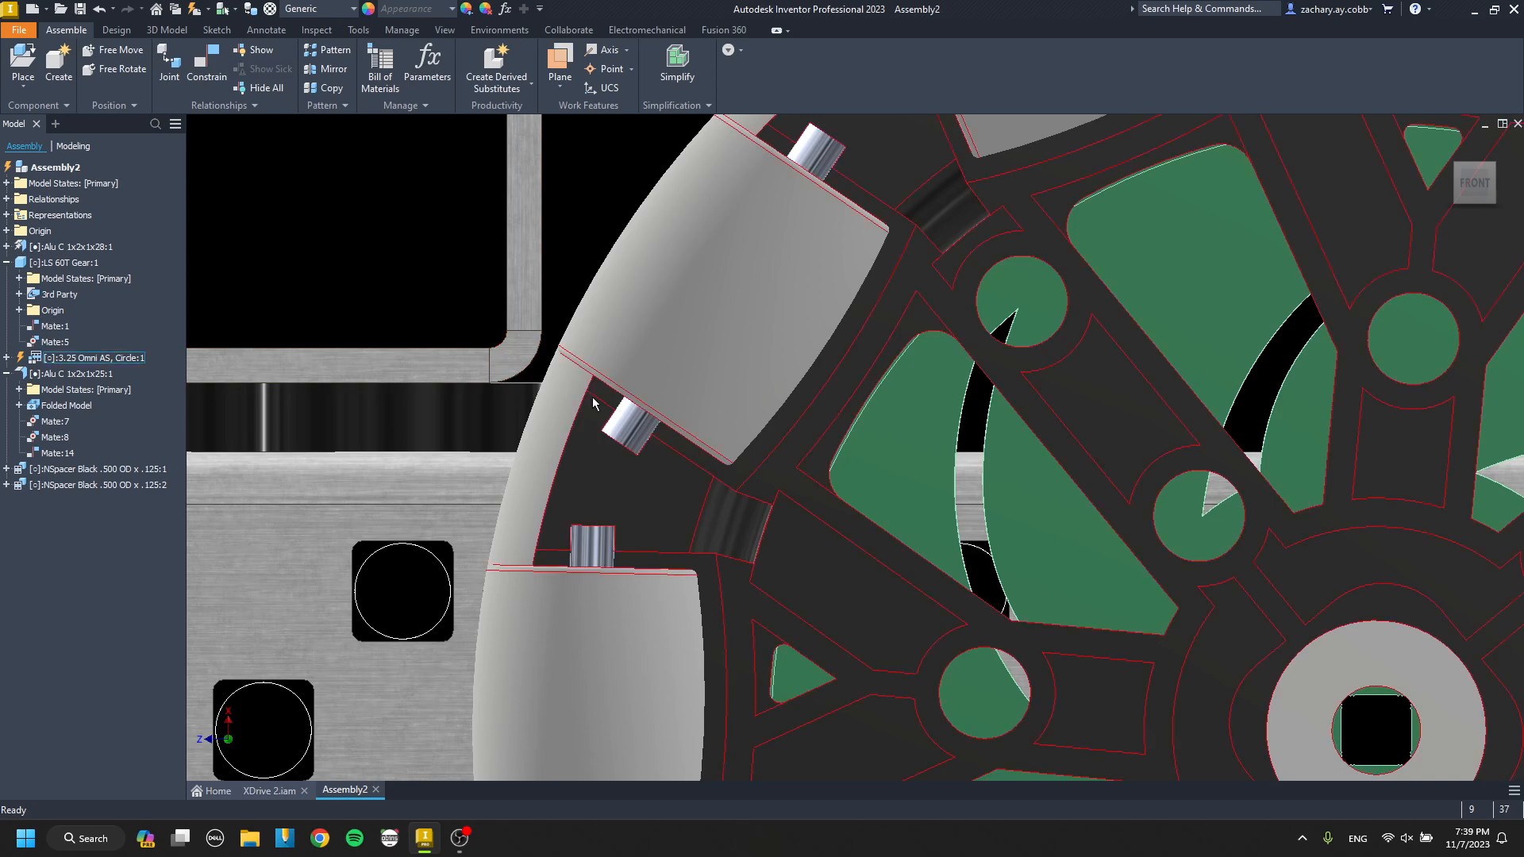
left_click_drag(592, 436, 537, 459)
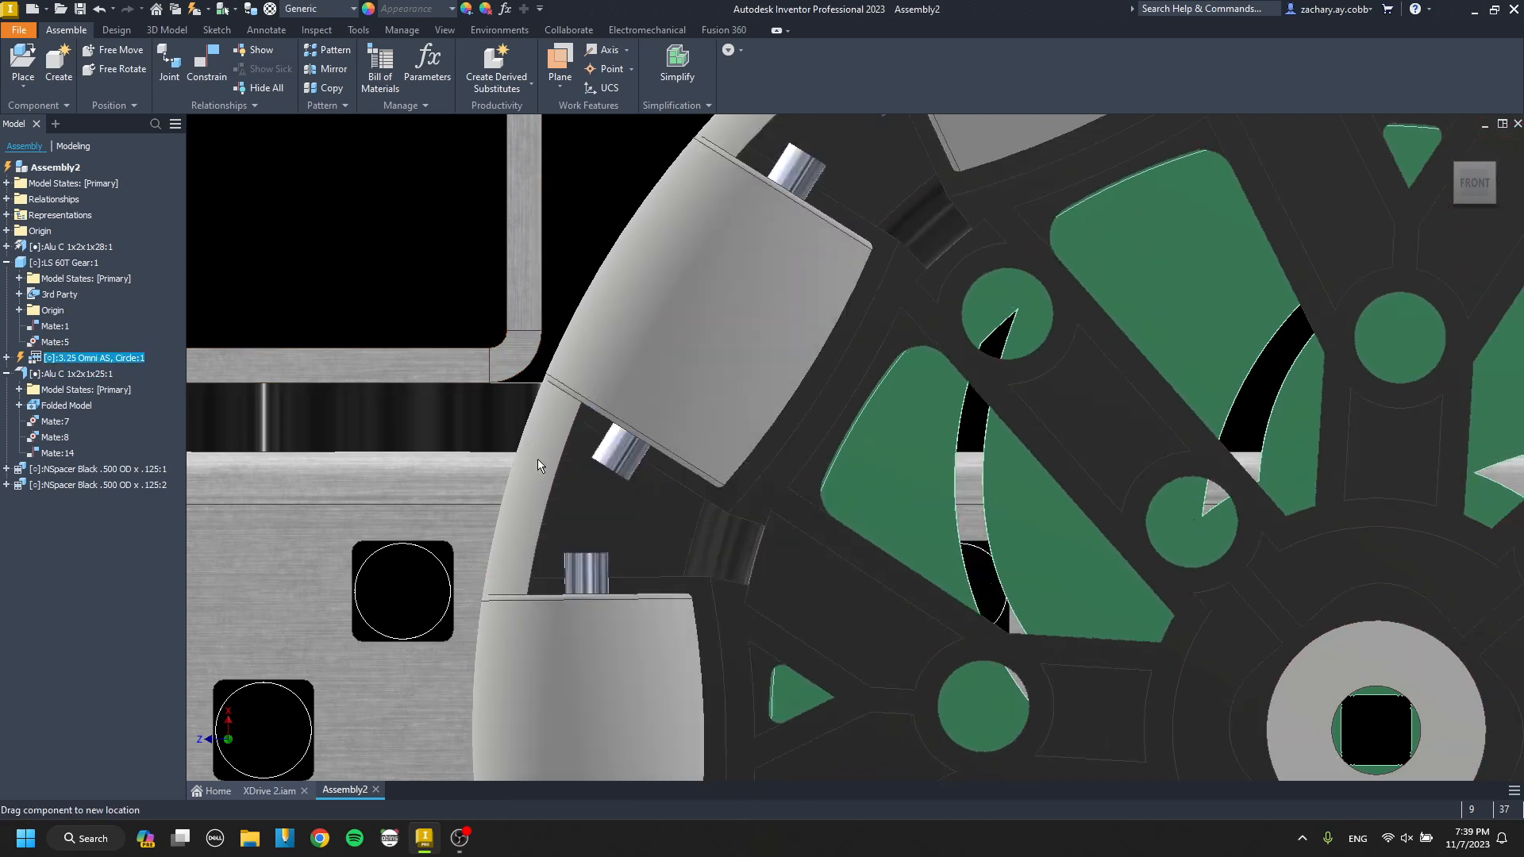
scroll(537, 458, "up", 5)
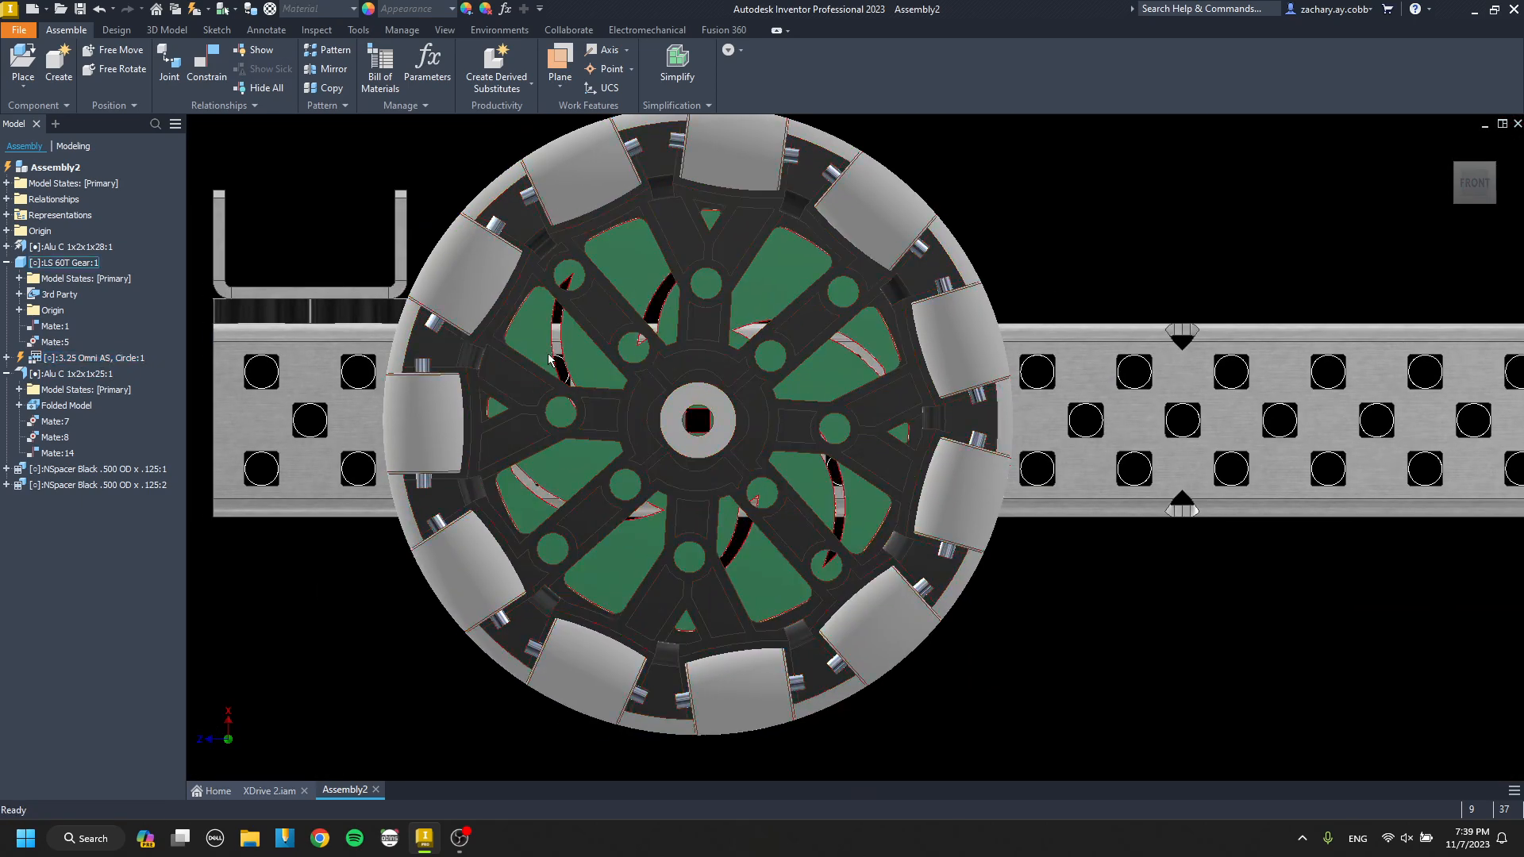
middle_click_drag(477, 320, 695, 406)
scroll(618, 387, "down", 7)
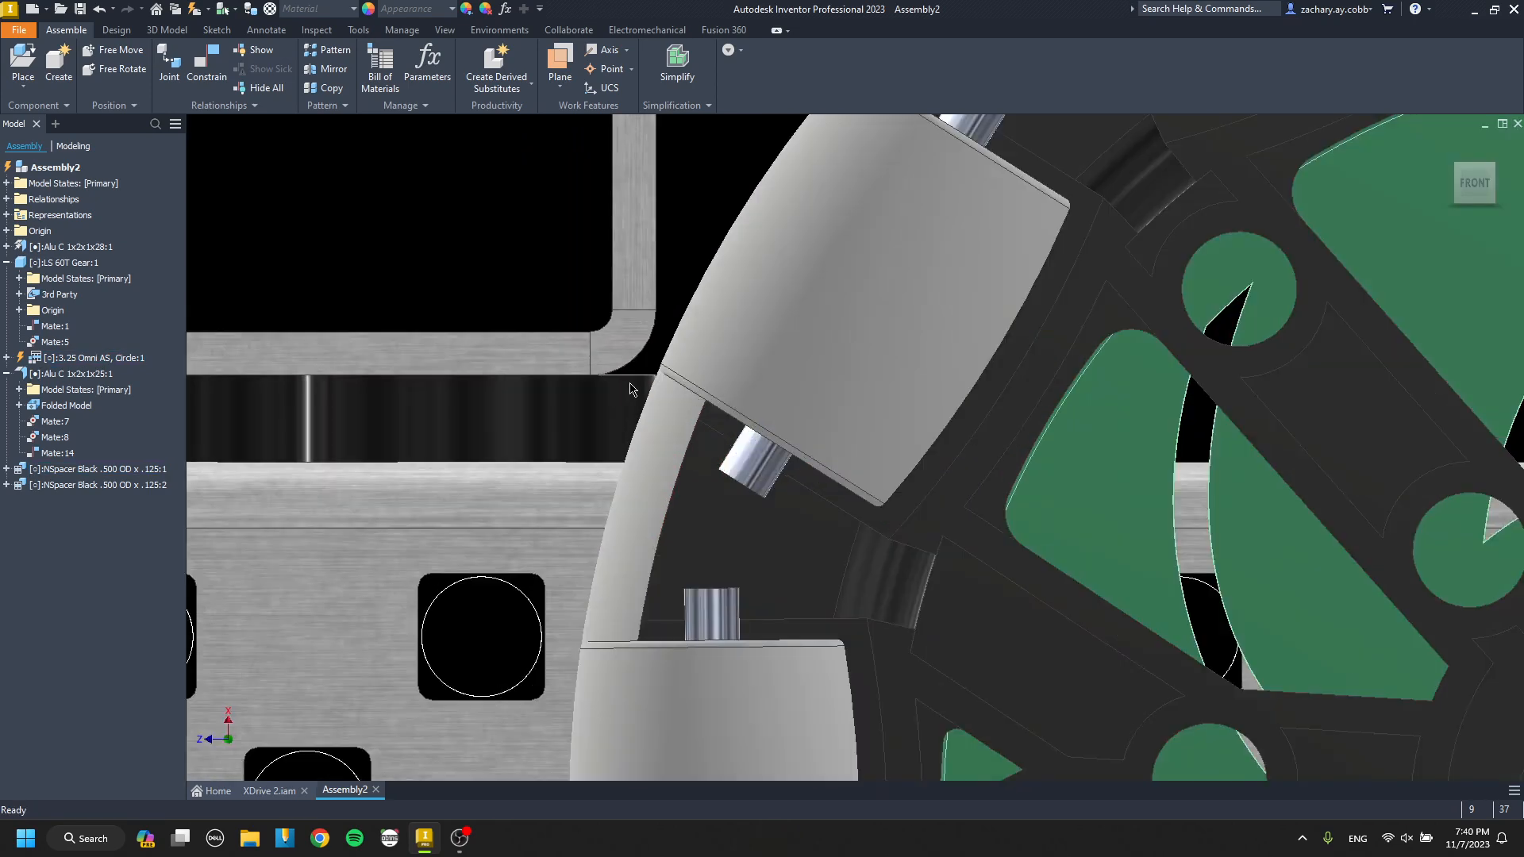
scroll(716, 506, "up", 7)
Place one LS 36T Gear from the Gears folder in front of the long channel.
middle_click_drag(921, 483, 651, 486)
middle_click_drag(651, 486, 522, 331)
key("p")
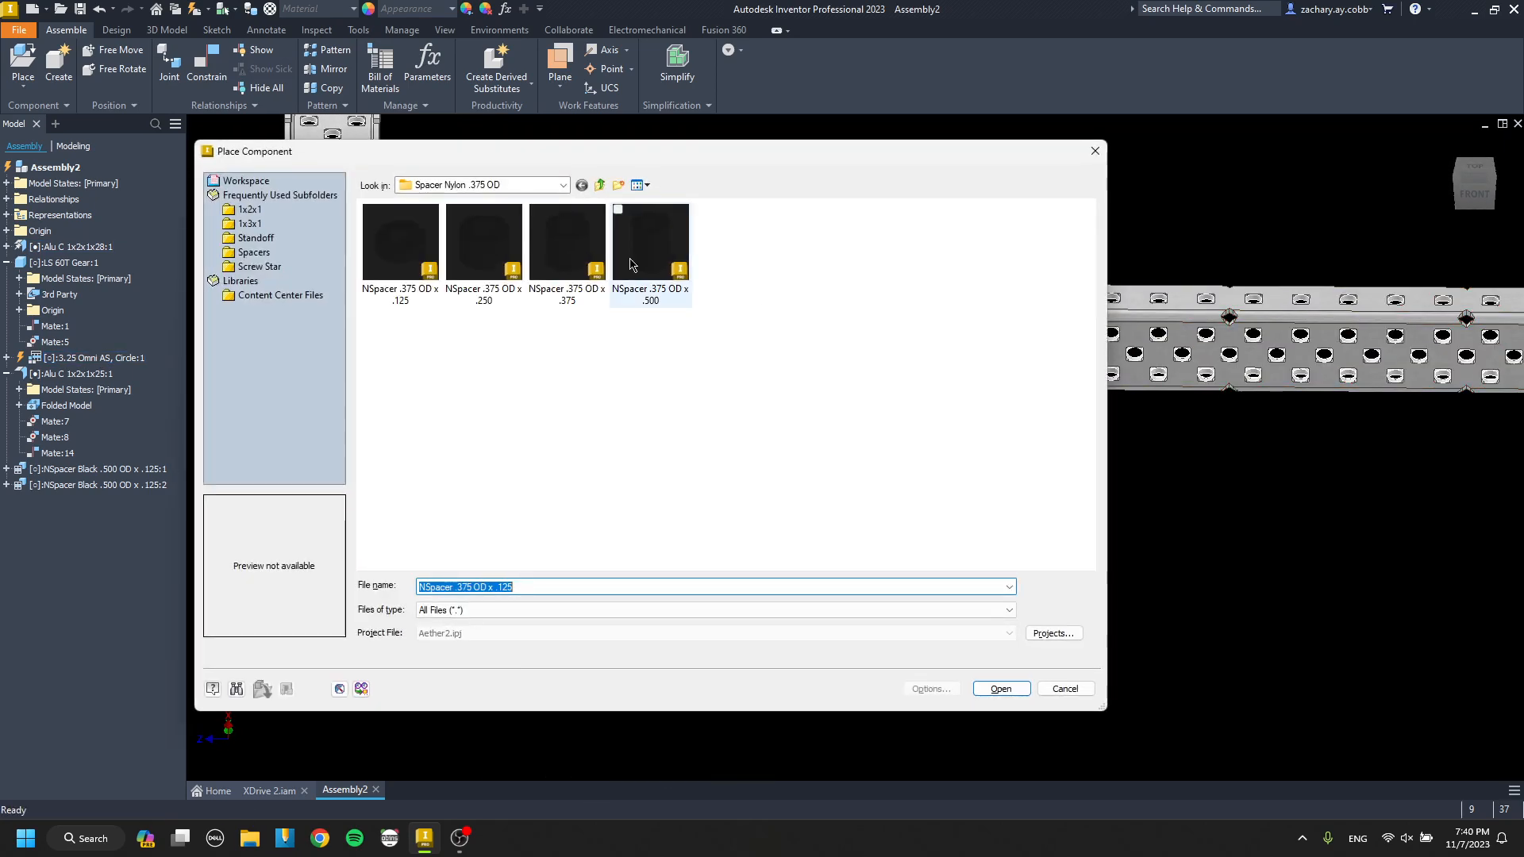
left_click(600, 185)
left_click(600, 185)
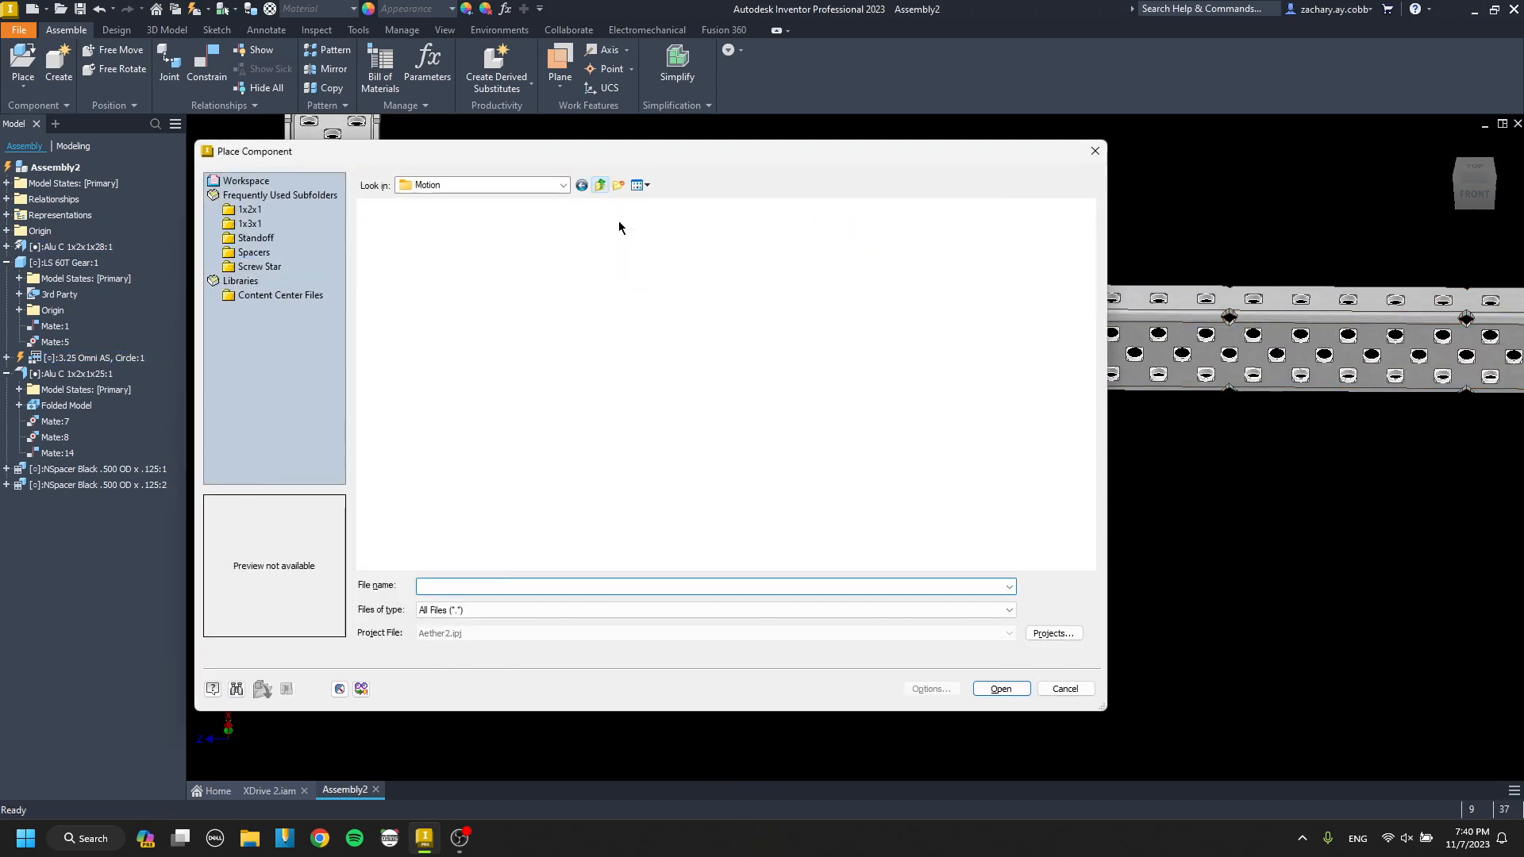
double_click(750, 273)
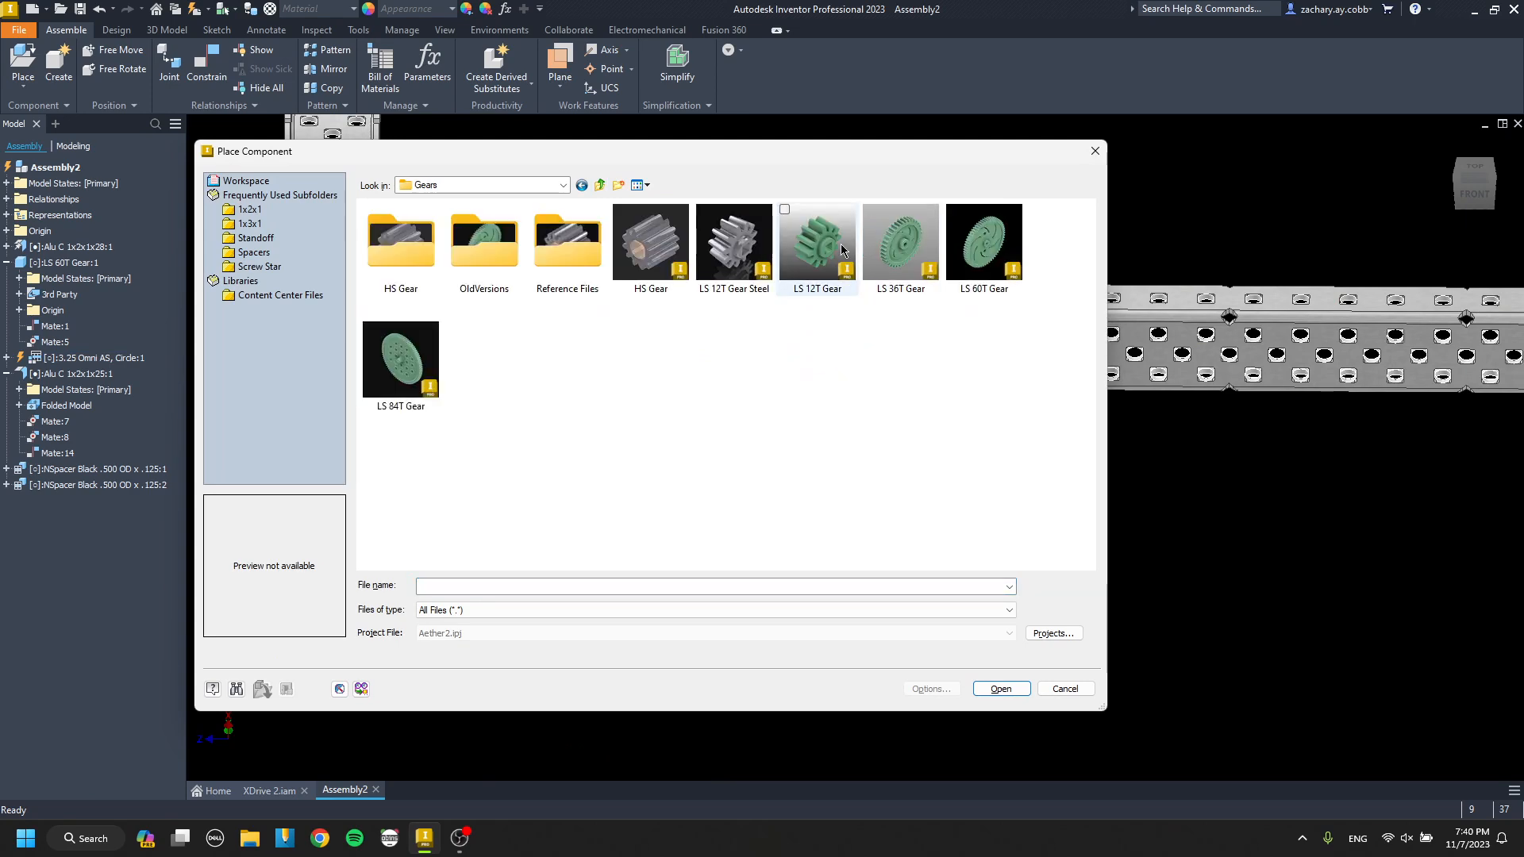
double_click(898, 241)
left_click(810, 392)
key("Escape")
Mate the 36T gear's hub face to the long channel's web face with 0.000 in offset.
key("c")
scroll(820, 388, "up", 7)
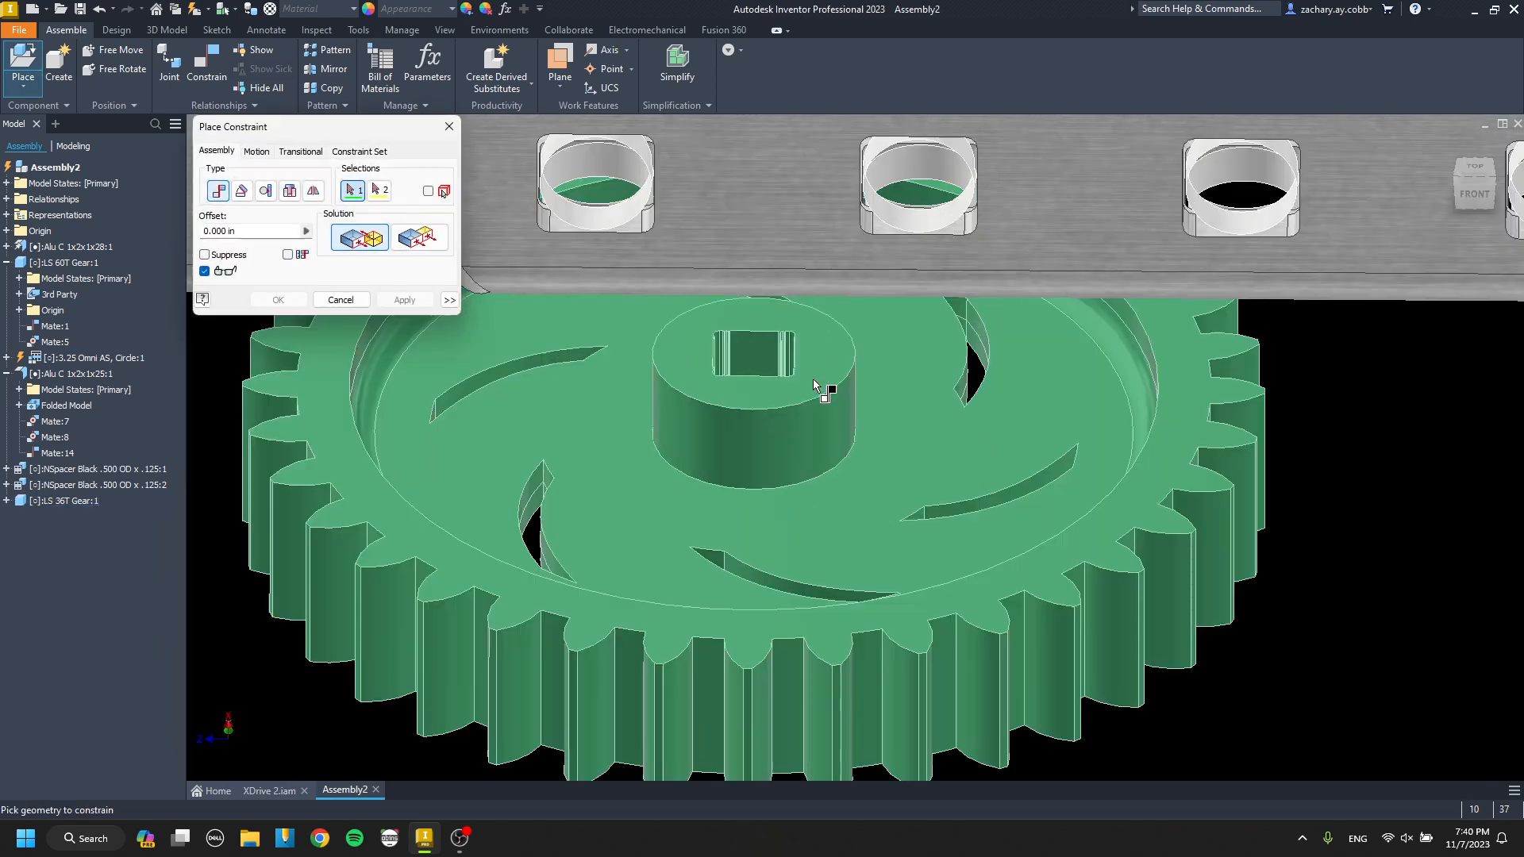
left_click(813, 359)
scroll(813, 359, "down", 6)
middle_click_drag(814, 359, 803, 517)
scroll(675, 445, "up", 4)
left_click(661, 435)
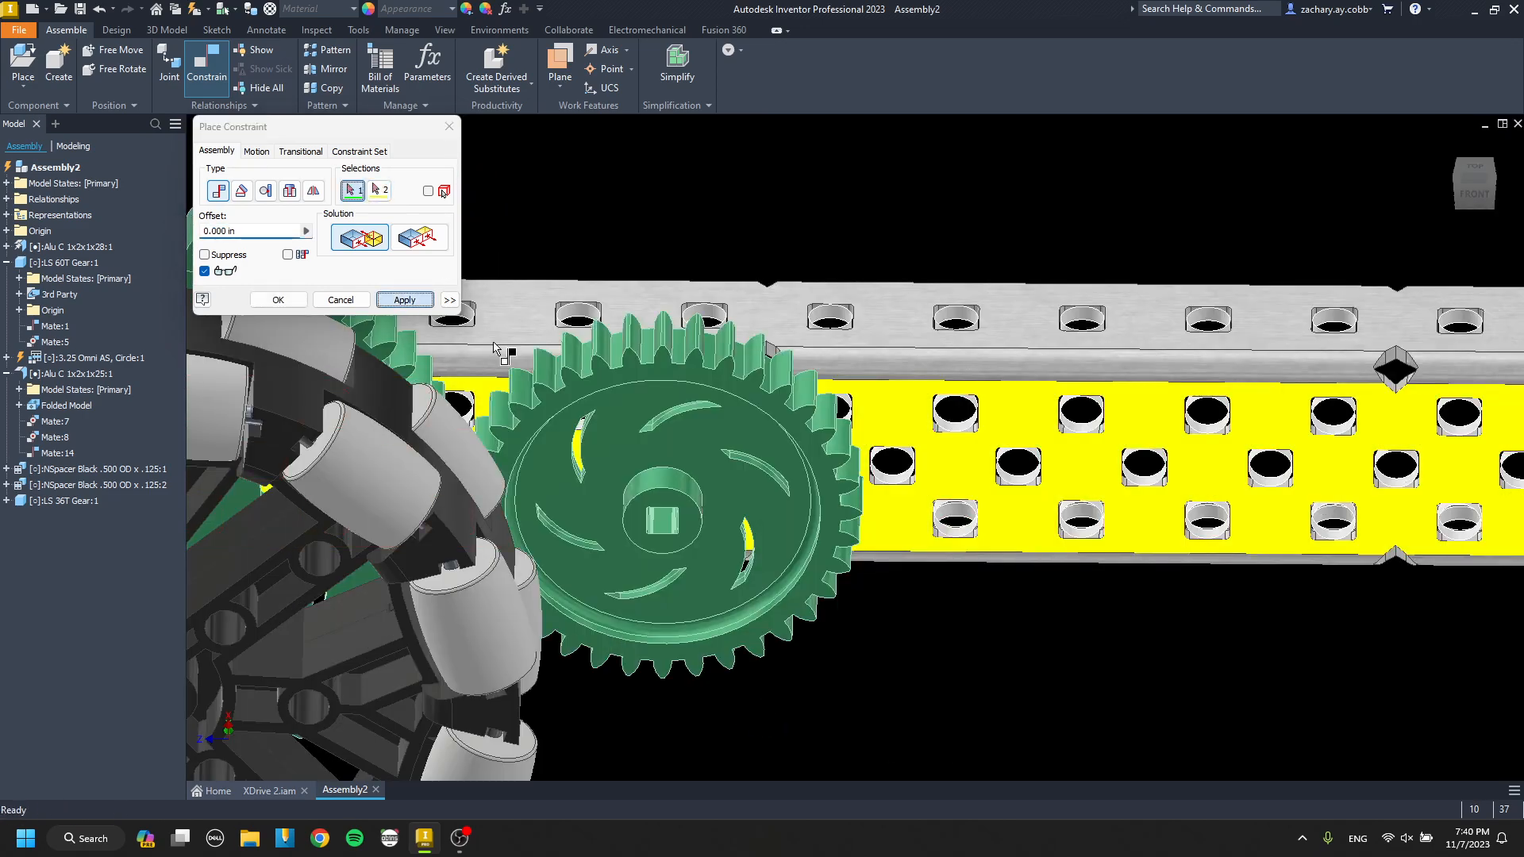
Mate the 36T gear's axis to the channel hole that meshes it with the wheel's 60T gear.
scroll(662, 508, "up", 3)
left_click(643, 451)
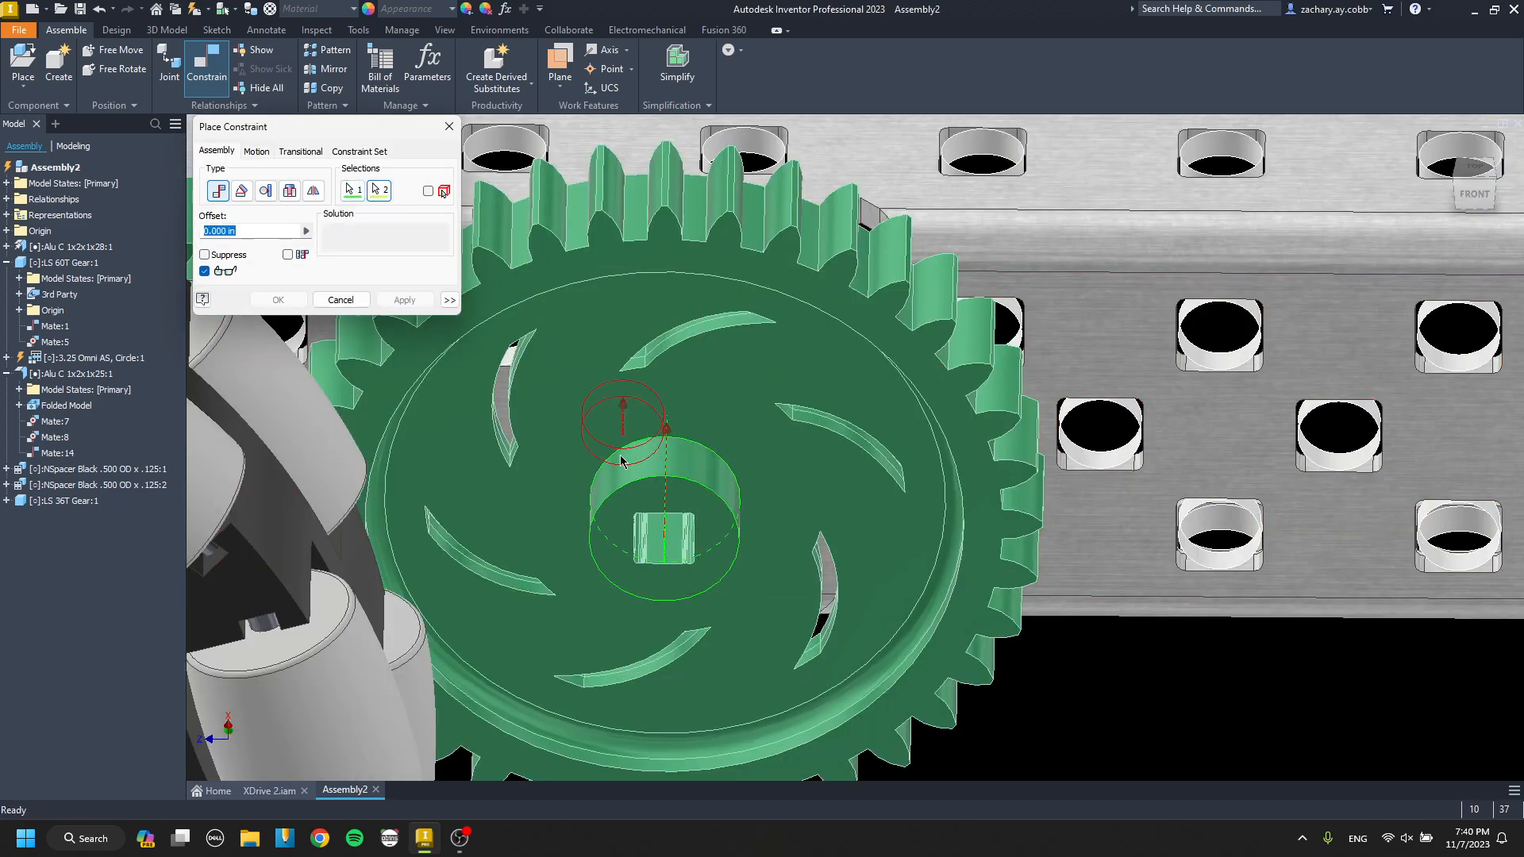
left_click(621, 458)
scroll(621, 458, "down", 3)
middle_click_drag(621, 456, 612, 474, "shift")
key("Escape")
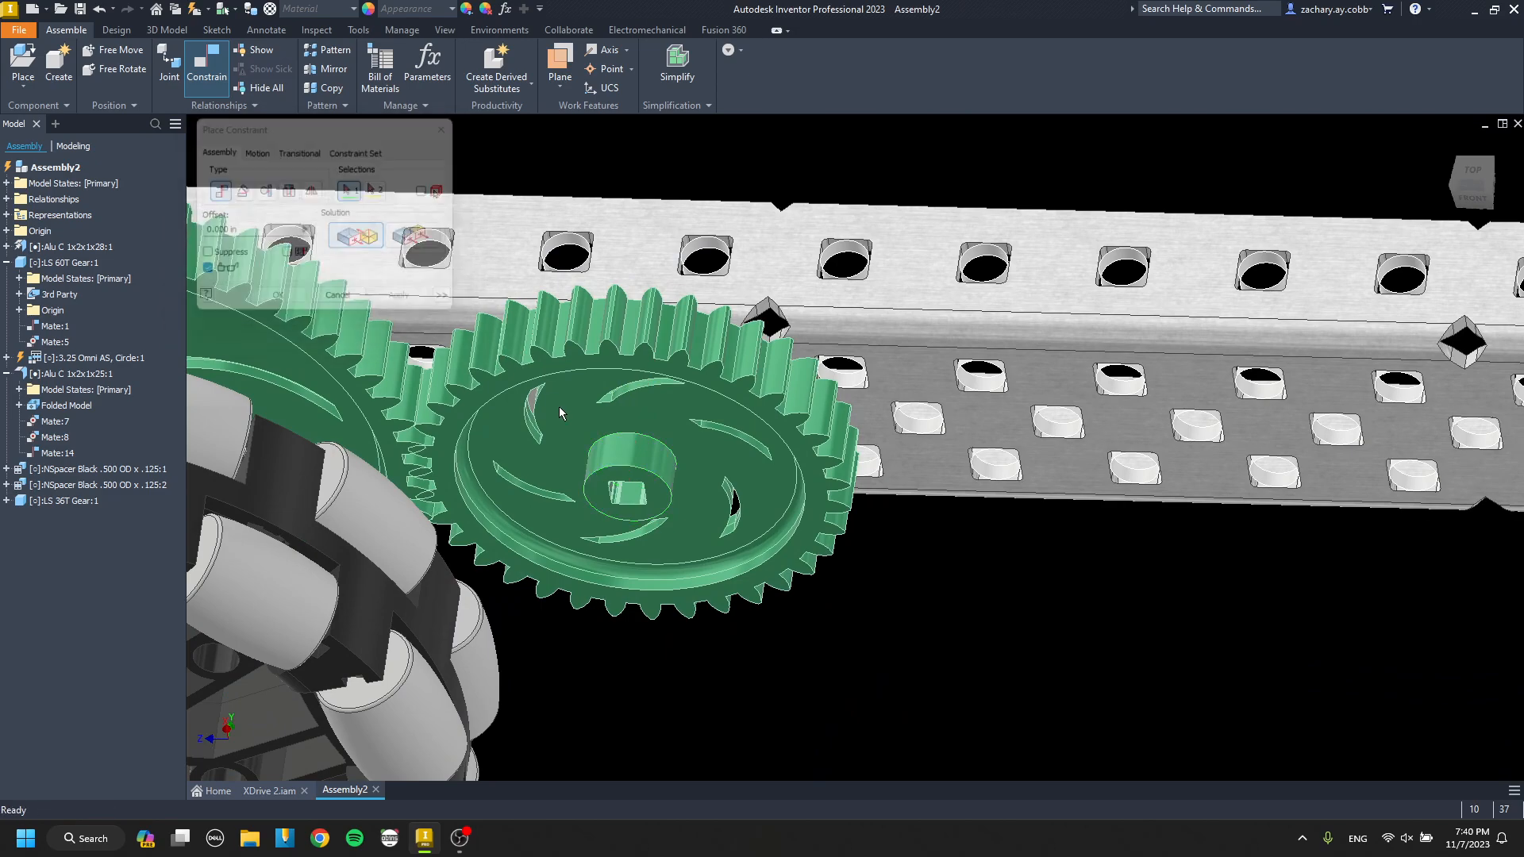
Add a copy of the LS 60T Gear in front of the channel, beyond the 36T gear.
scroll(564, 403, "down", 5)
left_click(501, 378)
middle_click_drag(502, 378, 407, 331)
key("ctrl+v")
scroll(737, 501, "up", 7)
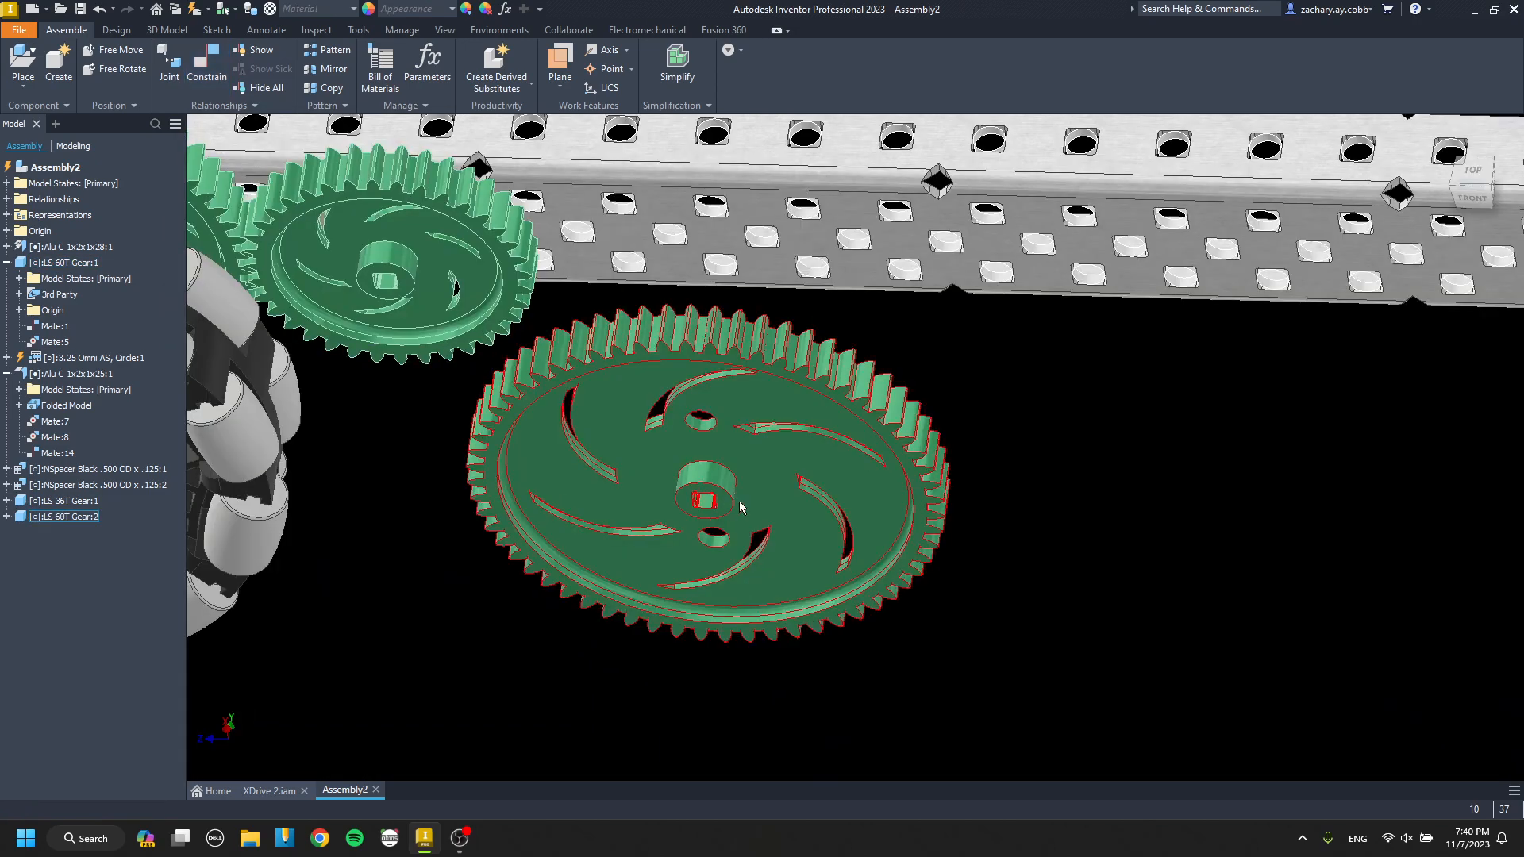
Mate the copied 60T gear's hub face to the long channel's web face with 0.000 in offset.
key("c")
left_click(712, 498)
scroll(728, 575, "down", 5)
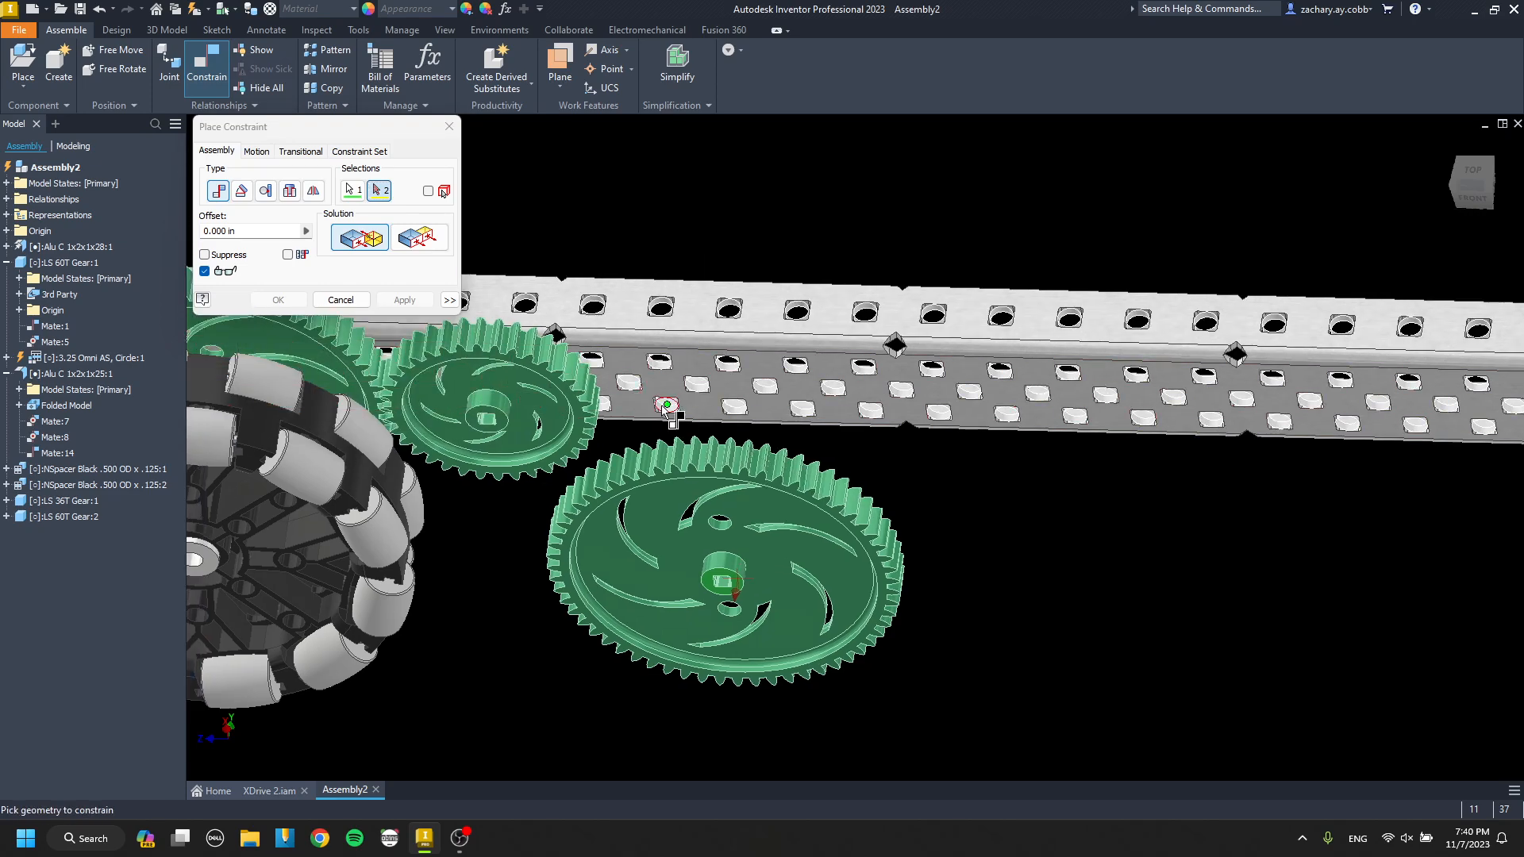
scroll(641, 394, "up", 2)
scroll(627, 392, "down", 4)
scroll(749, 397, "up", 4)
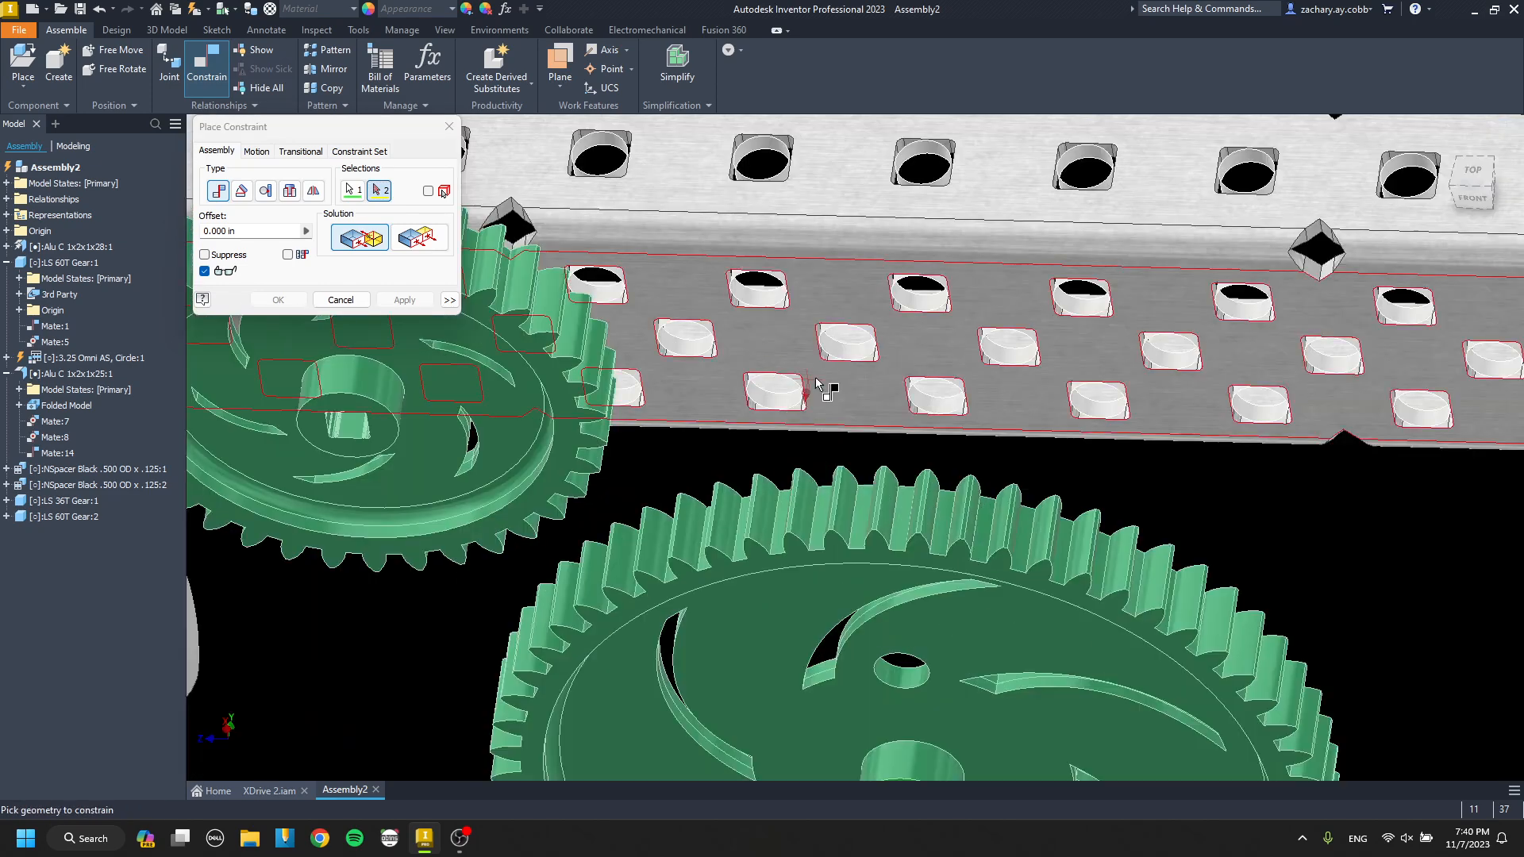
left_click(921, 344)
left_click(419, 297)
key("Escape")
Mate the copied 60T gear's axis to the channel hole that meshes it with the 36T gear.
scroll(746, 397, "down", 3)
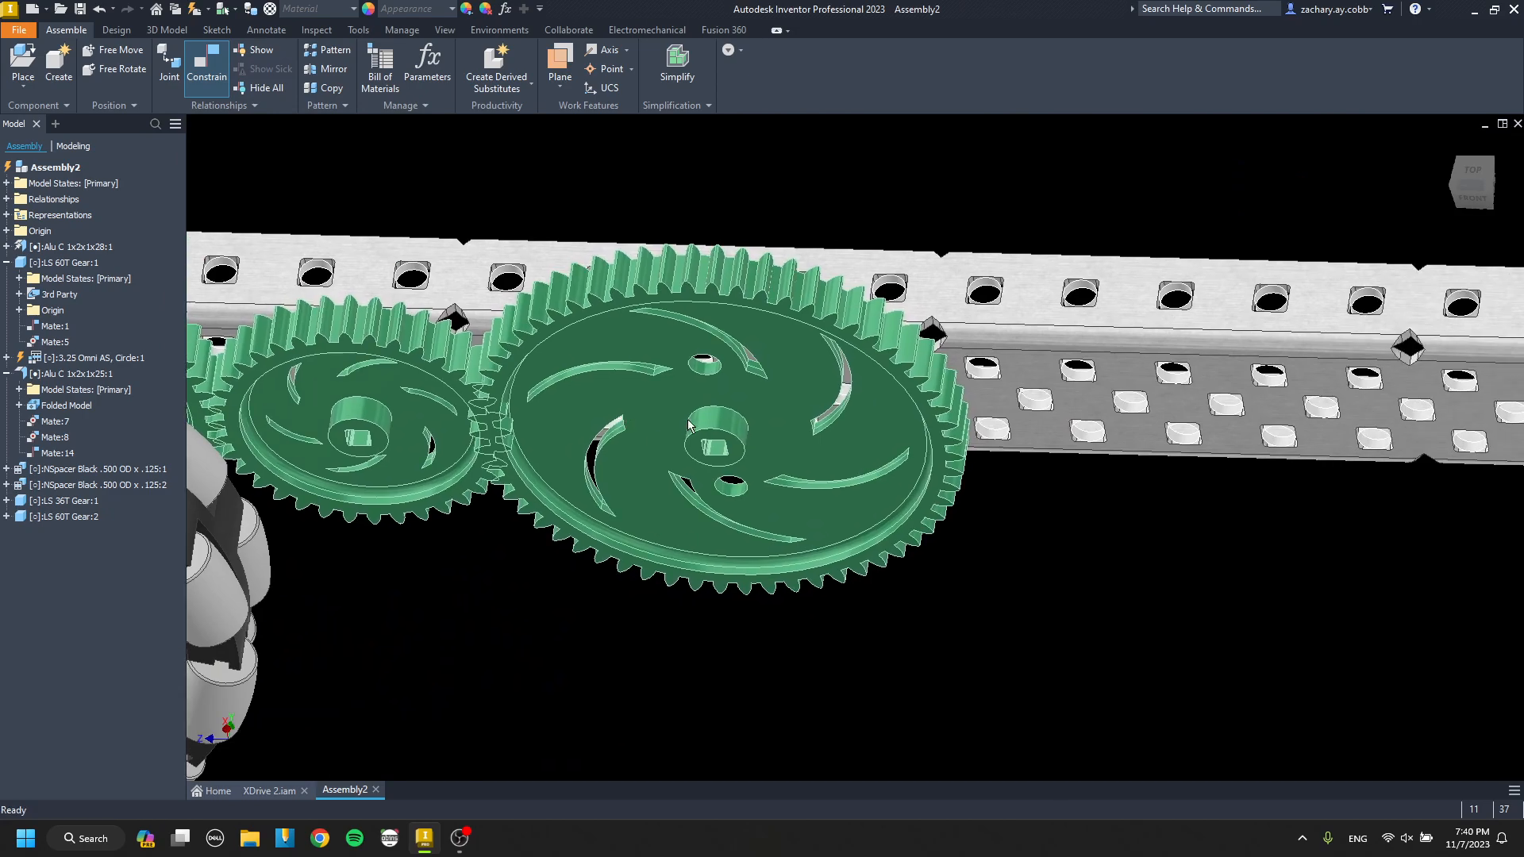
scroll(722, 417, "up", 3)
key("c")
left_click(752, 379)
scroll(746, 385, "down", 5)
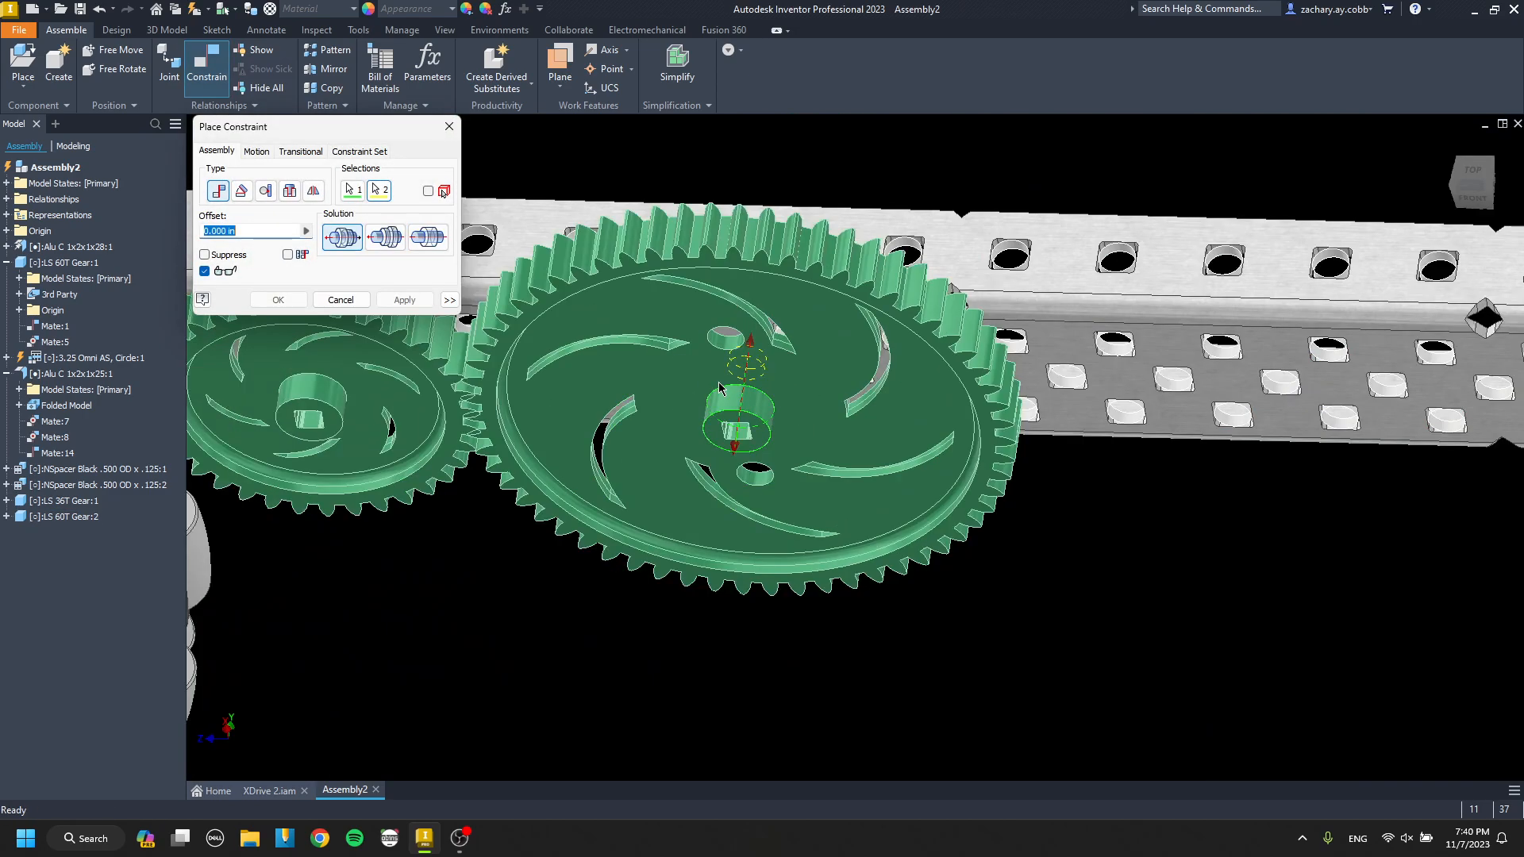
key("Escape")
Add a copy of the LS 36T Gear on the far side of the second 60T gear.
left_click(460, 382)
key("ctrl+c")
middle_click_drag(878, 477, 700, 460)
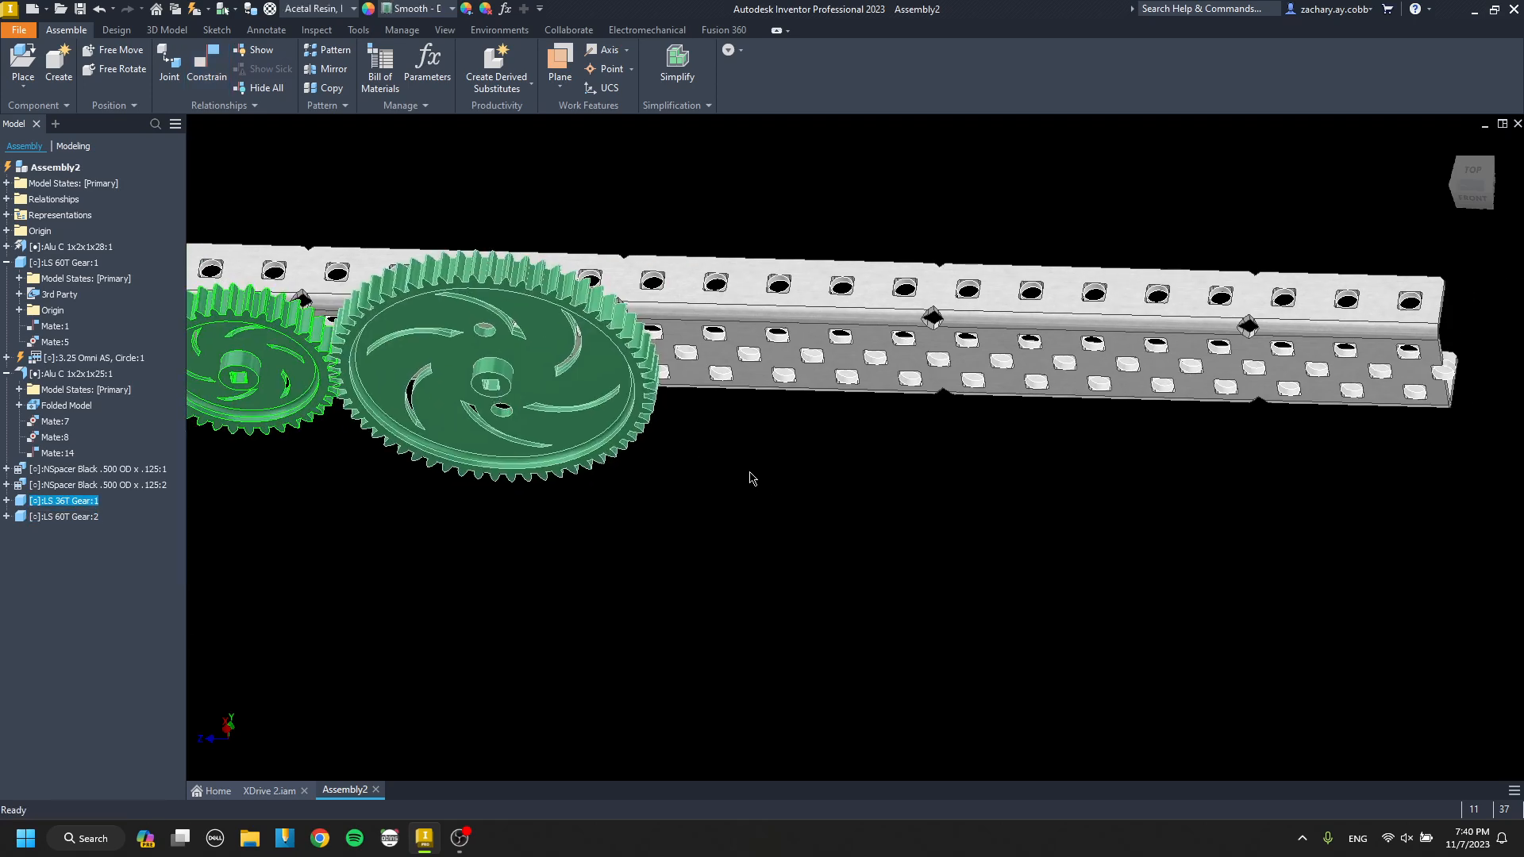
key("ctrl+v")
scroll(751, 478, "up", 5)
Mate the second 36T gear's hub face to the channel's web face with 0.000 in offset.
key("c")
left_click(781, 531)
scroll(778, 489, "down", 3)
scroll(776, 381, "up", 3)
left_click(841, 425)
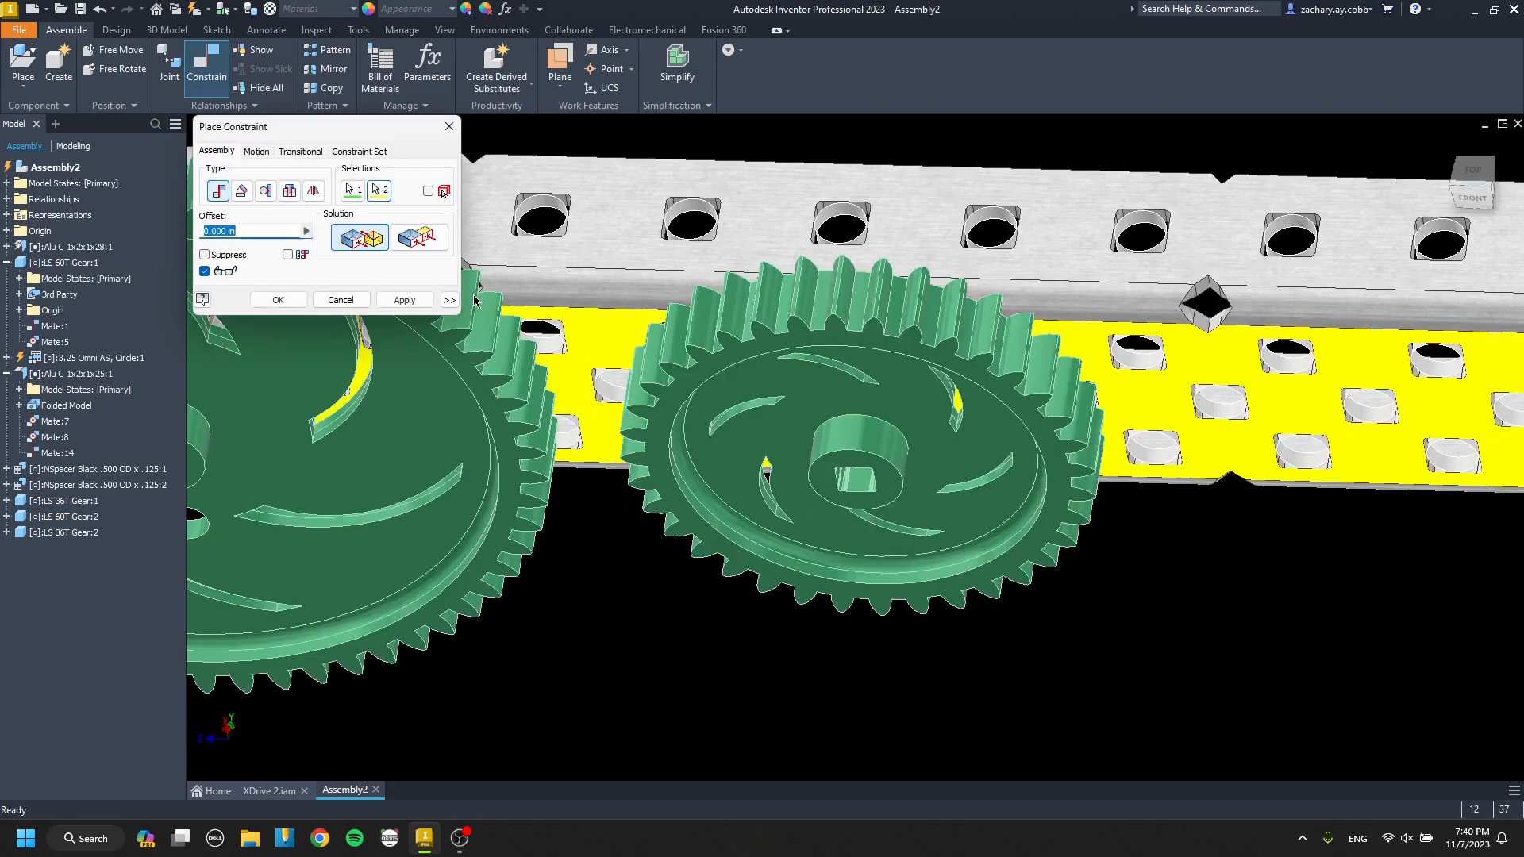
left_click(416, 299)
Mate the second 36T gear's axis to the channel hole that meshes it with the second 60T gear.
left_click(839, 440)
left_click(778, 407)
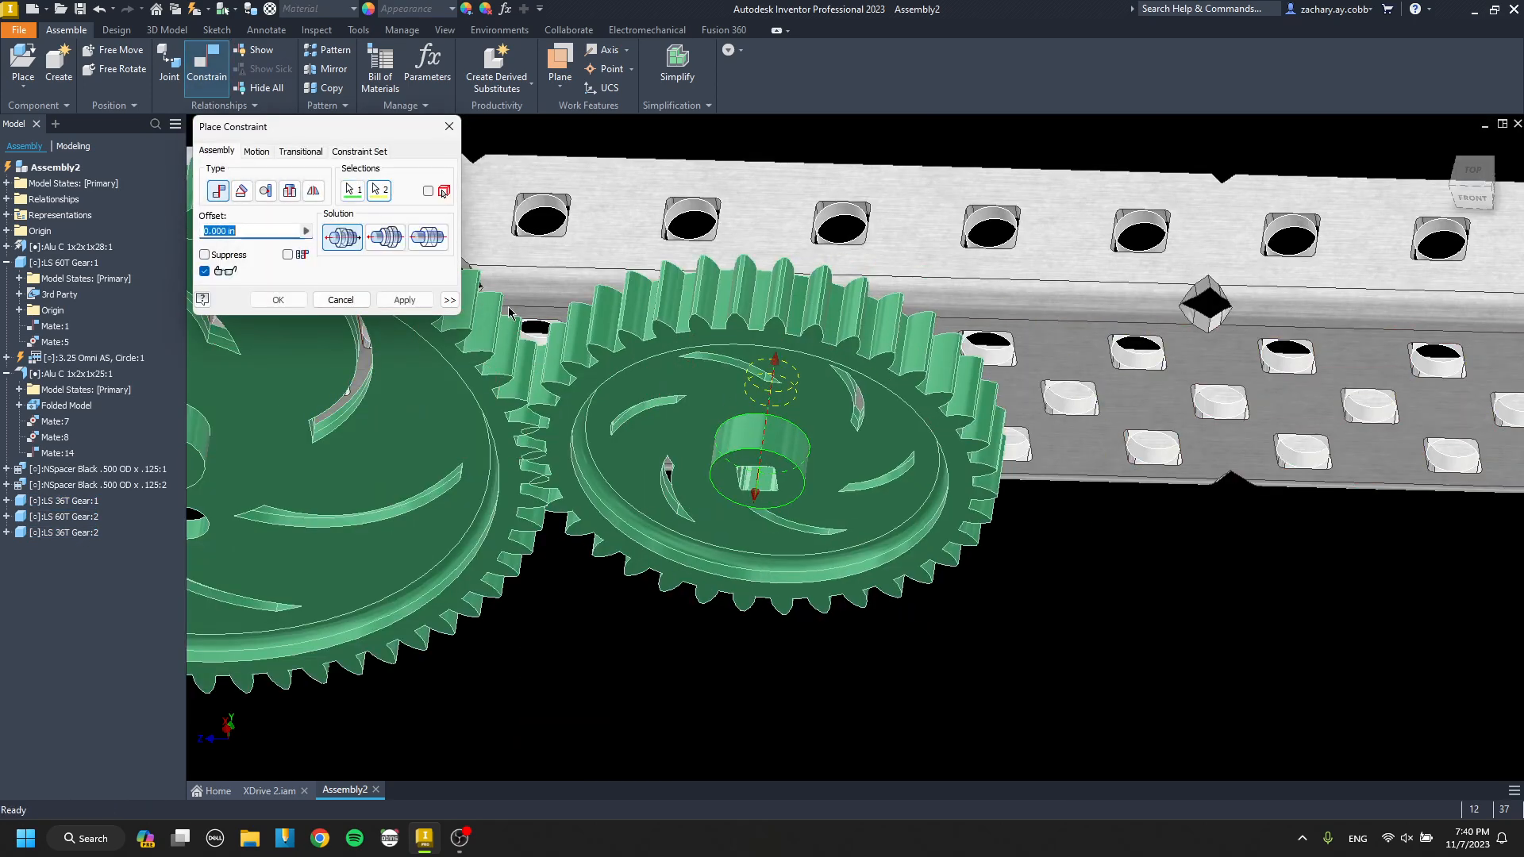
left_click(428, 301)
key("Escape")
Add a third LS 60T Gear past the second 36T gear and mate its hub face to the channel's web face.
scroll(540, 362, "down", 4)
middle_click_drag(514, 413, 656, 425)
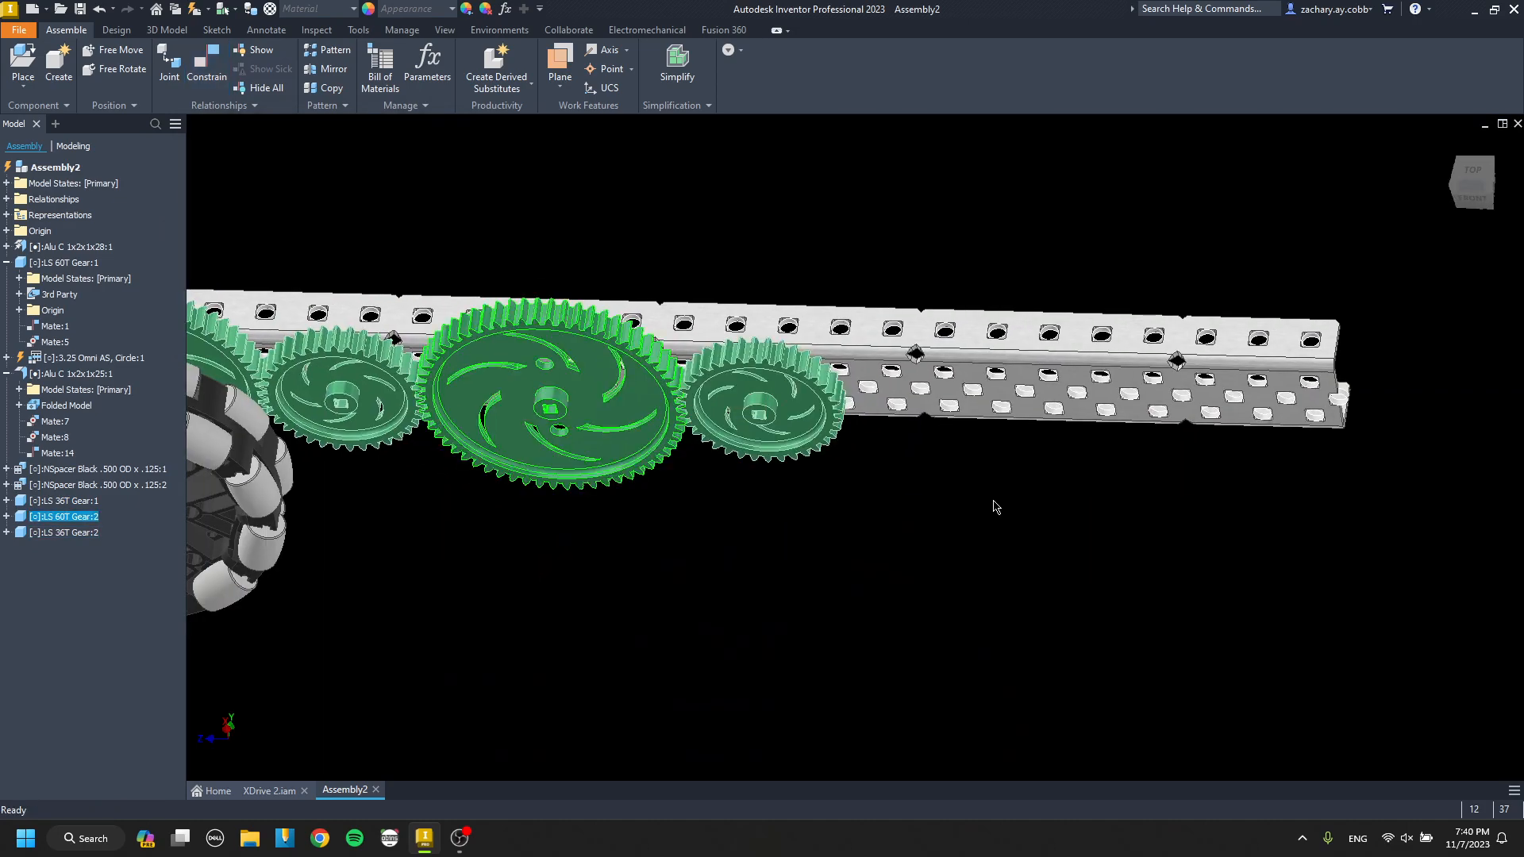
key("ctrl+v")
scroll(972, 482, "up", 5)
key("c")
left_click(987, 527)
scroll(952, 536, "down", 2)
middle_click_drag(952, 532, 896, 586)
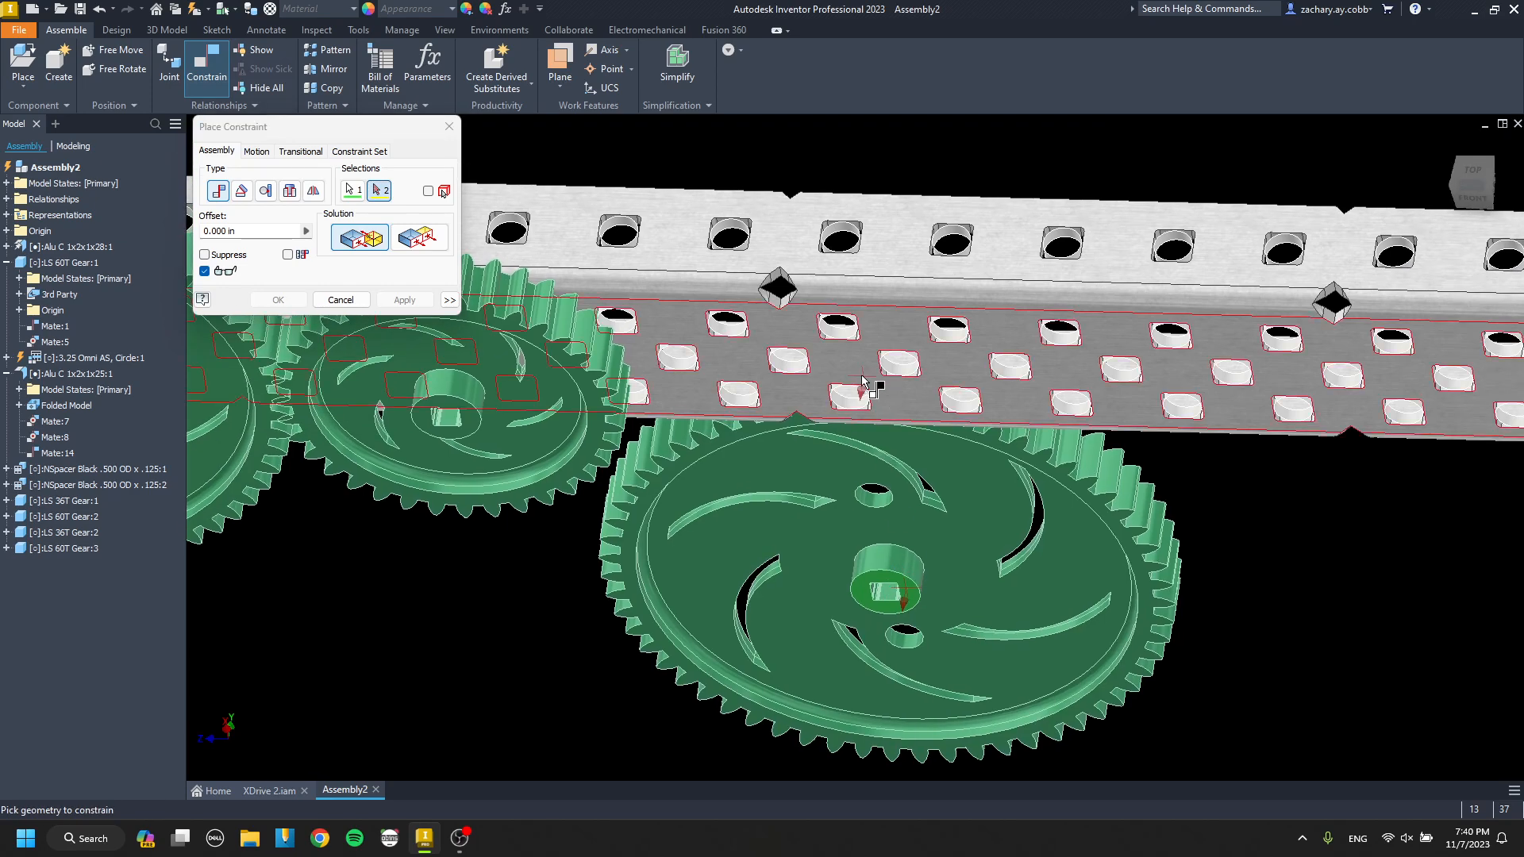
left_click(863, 381)
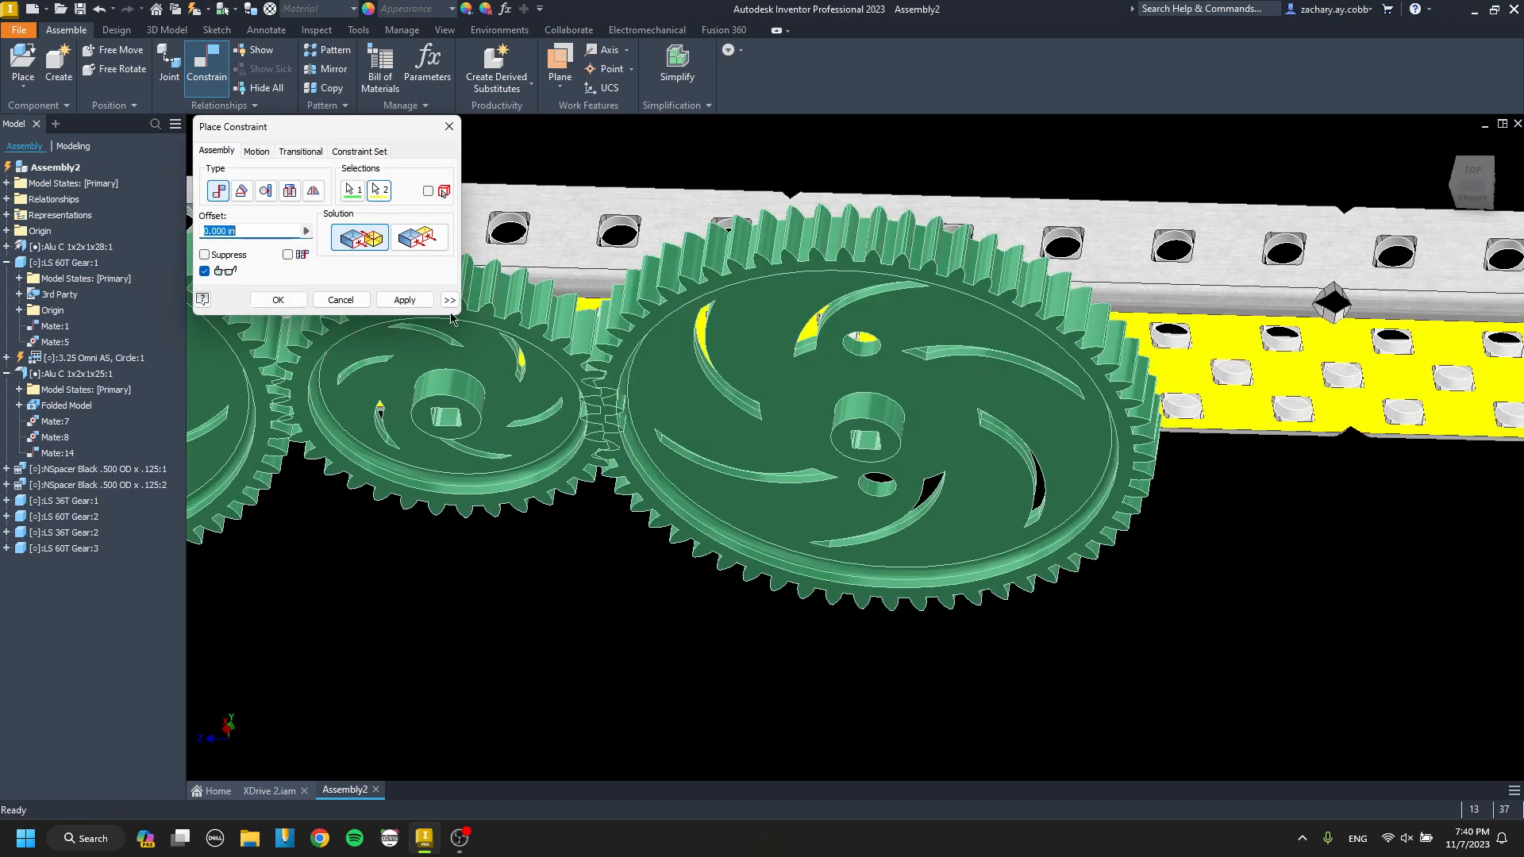
Mate the third 60T gear's axis to the channel hole that meshes it with the second 36T gear.
left_click(895, 372)
scroll(849, 423, "down", 3)
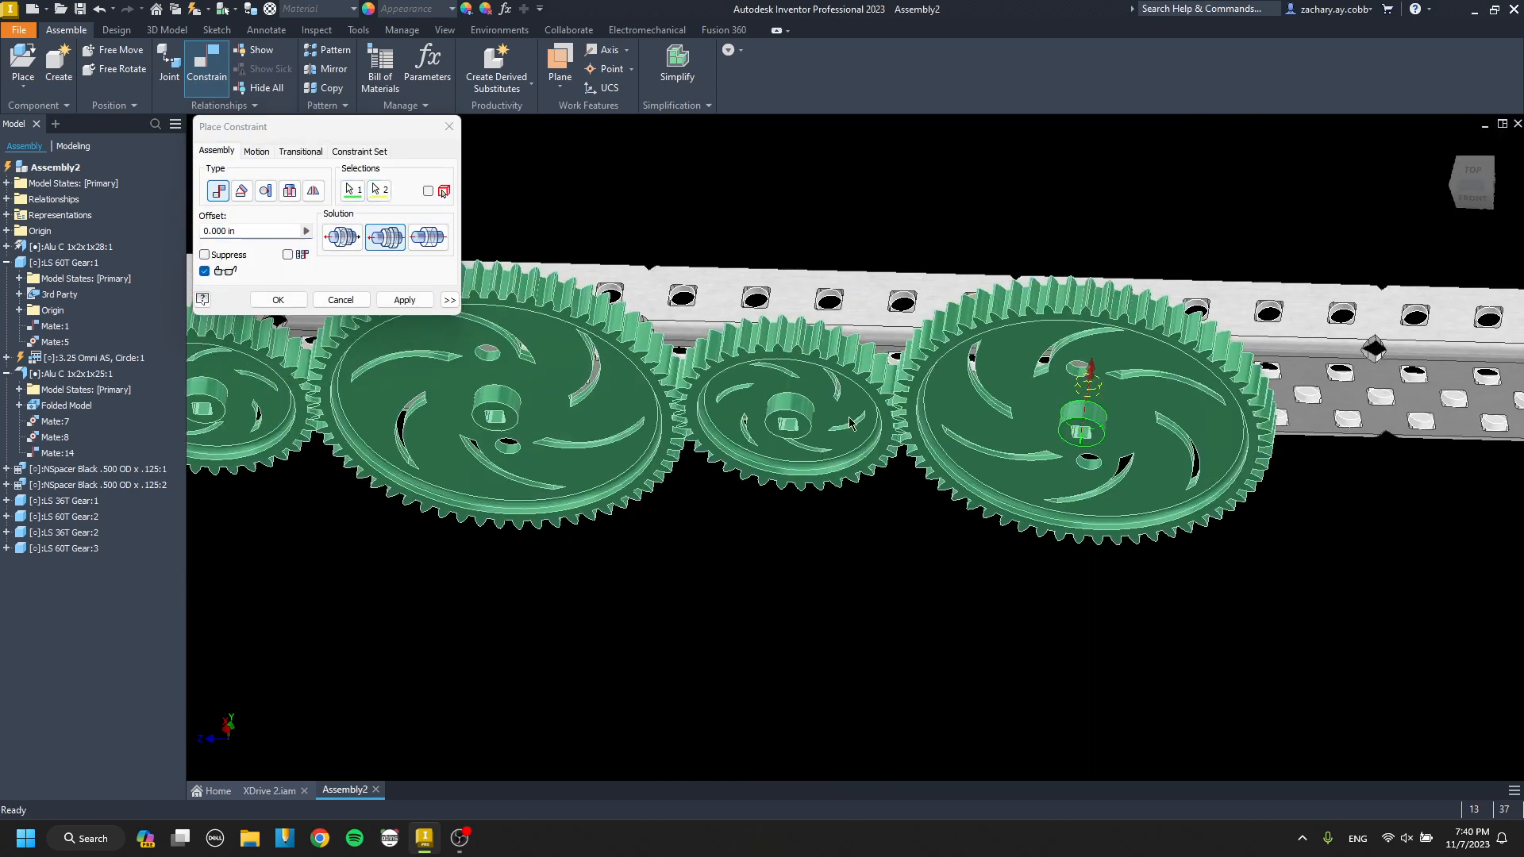
left_click(405, 300)
key("Escape")
Add a third LS 36T Gear near the channel's free end and mate its hub face to the channel's web face.
scroll(577, 417, "down", 5)
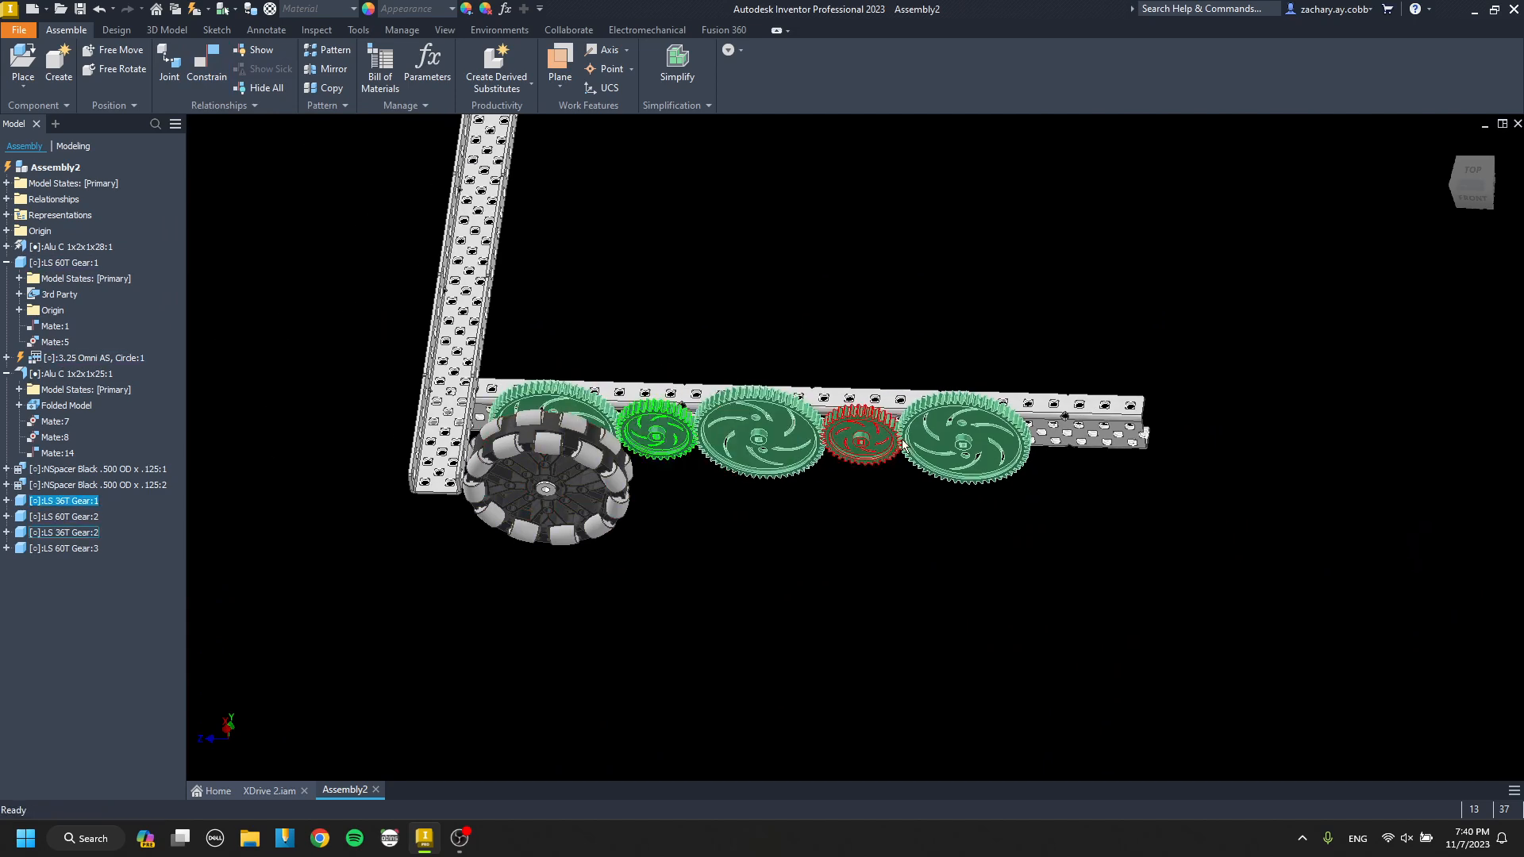
middle_click_drag(1027, 459, 837, 456)
scroll(837, 457, "up", 3)
key("ctrl+v")
scroll(839, 458, "up", 5)
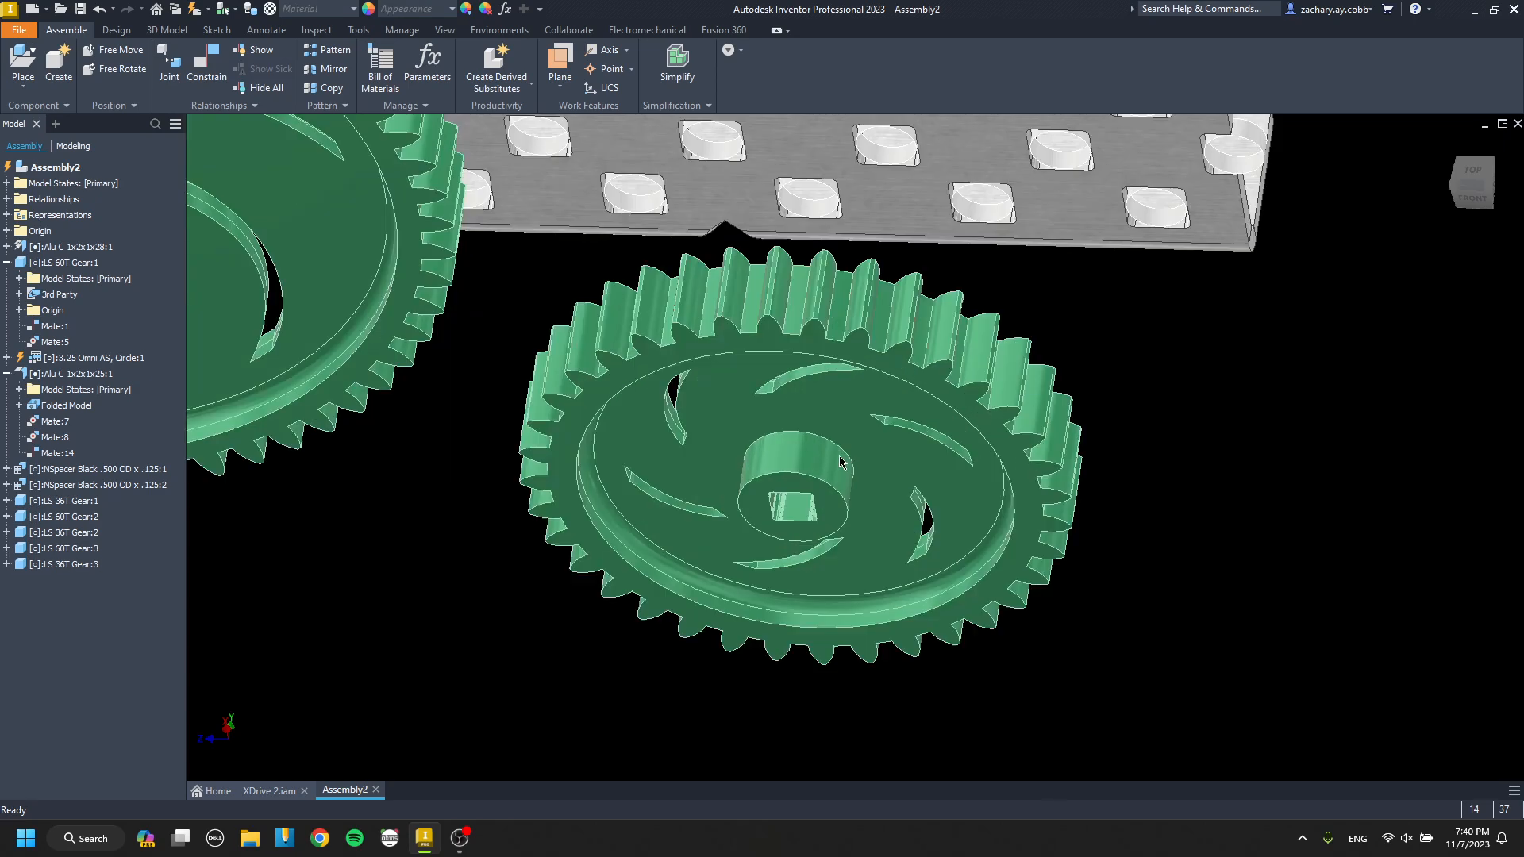
key("c")
left_click(833, 513)
scroll(840, 515, "down", 3)
middle_click_drag(818, 577, 824, 633)
left_click(815, 336)
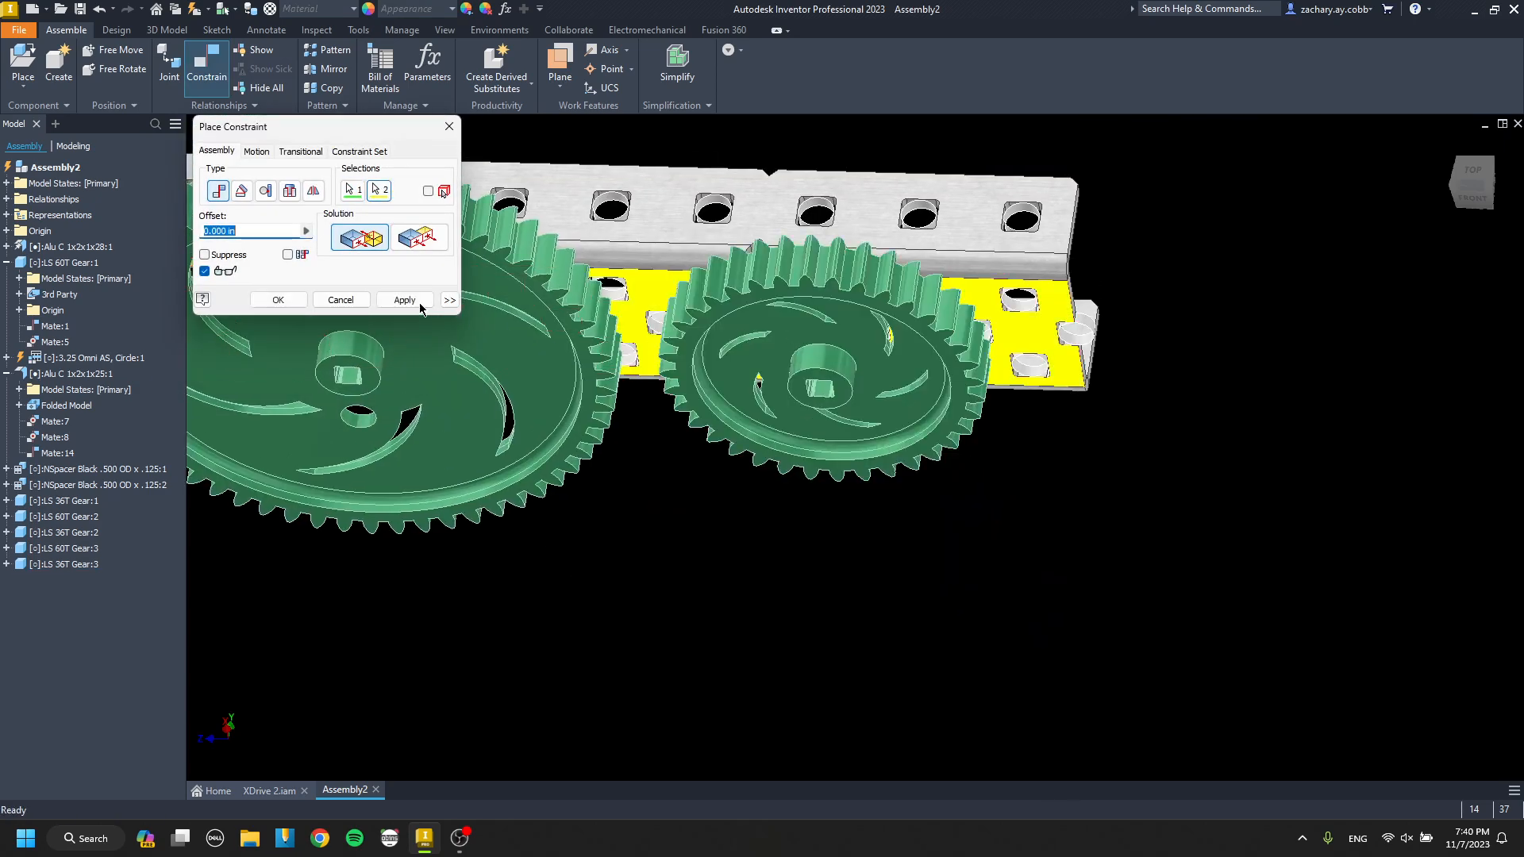
left_click(416, 306)
Mate the third 36T gear's axis to the channel hole that meshes it with the third 60T gear.
scroll(759, 362, "up", 4)
left_click(853, 363)
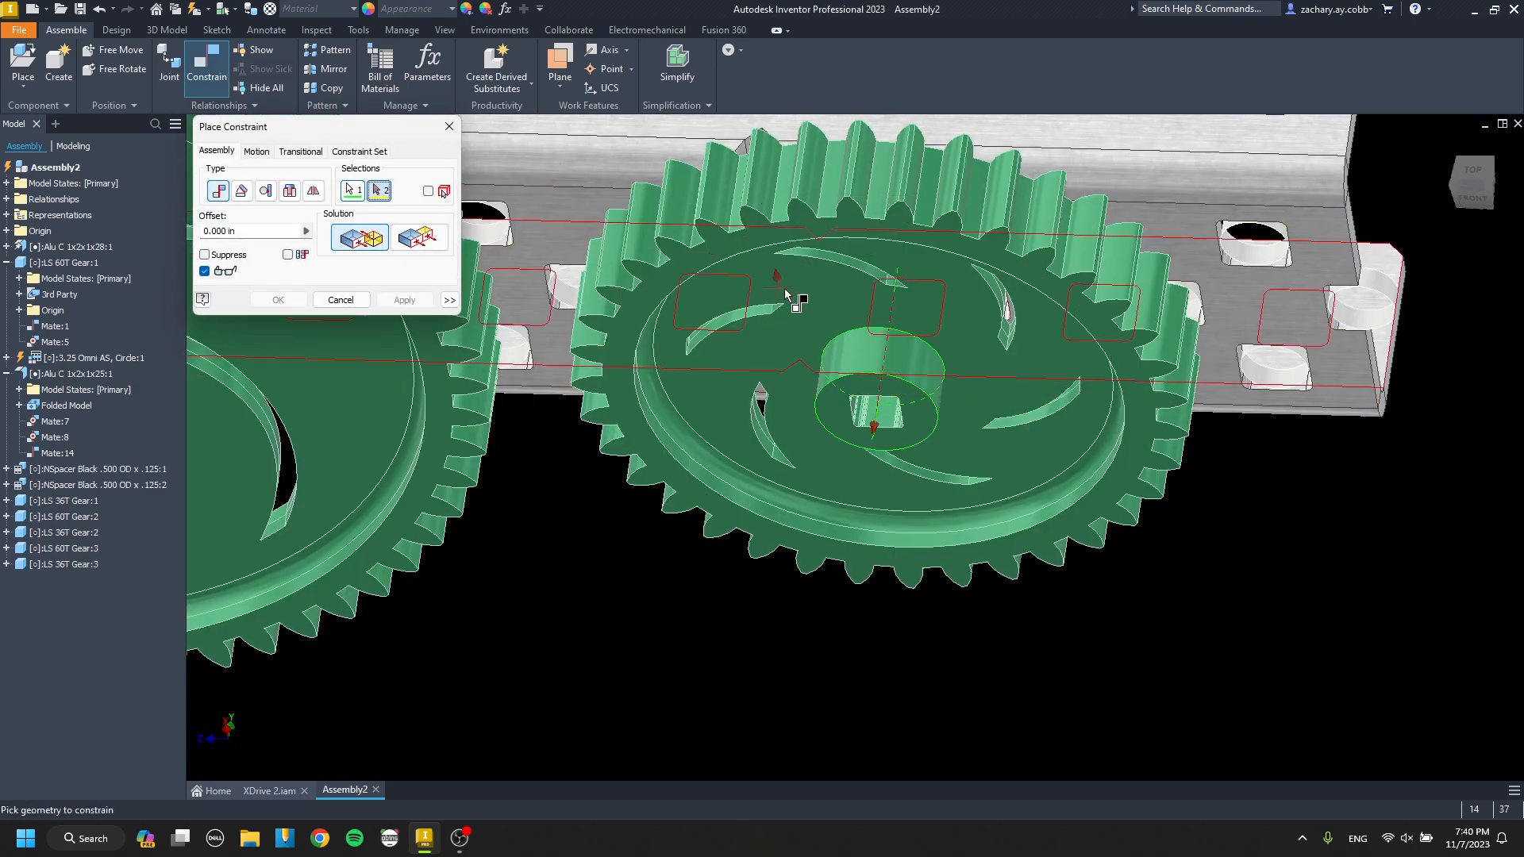
left_click(778, 311)
left_click(414, 300)
key("Escape")
Add a fourth LS 60T Gear at the long channel's free end, beyond the last 36T gear.
scroll(793, 381, "down", 6)
middle_click_drag(794, 381, 1104, 476)
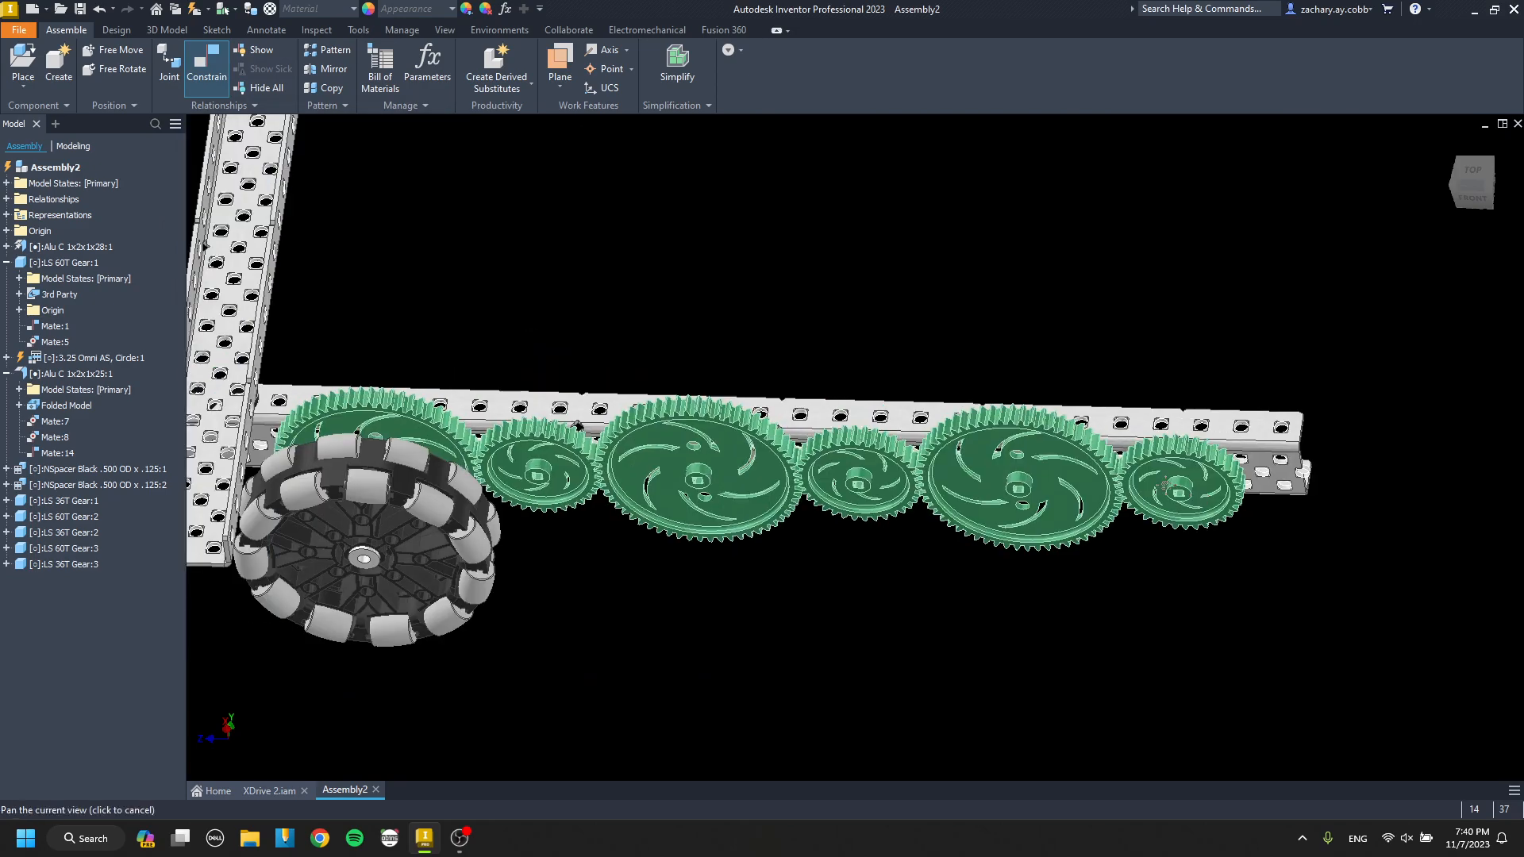
scroll(984, 461, "down", 2)
middle_click_drag(973, 449, 879, 378, "shift")
left_click(793, 425)
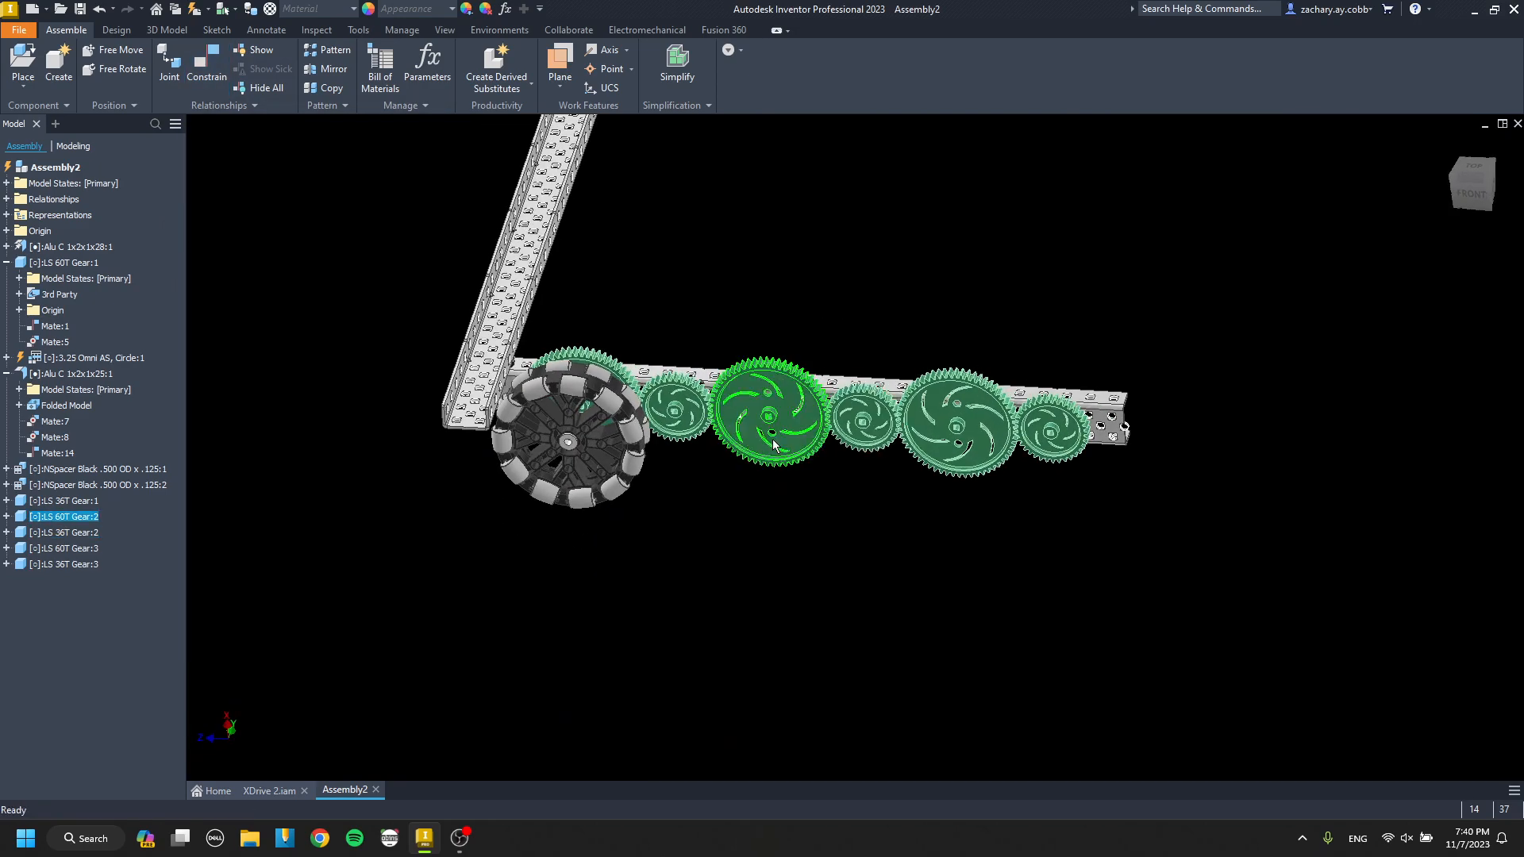
scroll(1123, 454, "up", 3)
key("ctrl+c")
key("ctrl+v")
left_click(1206, 464)
key("c")
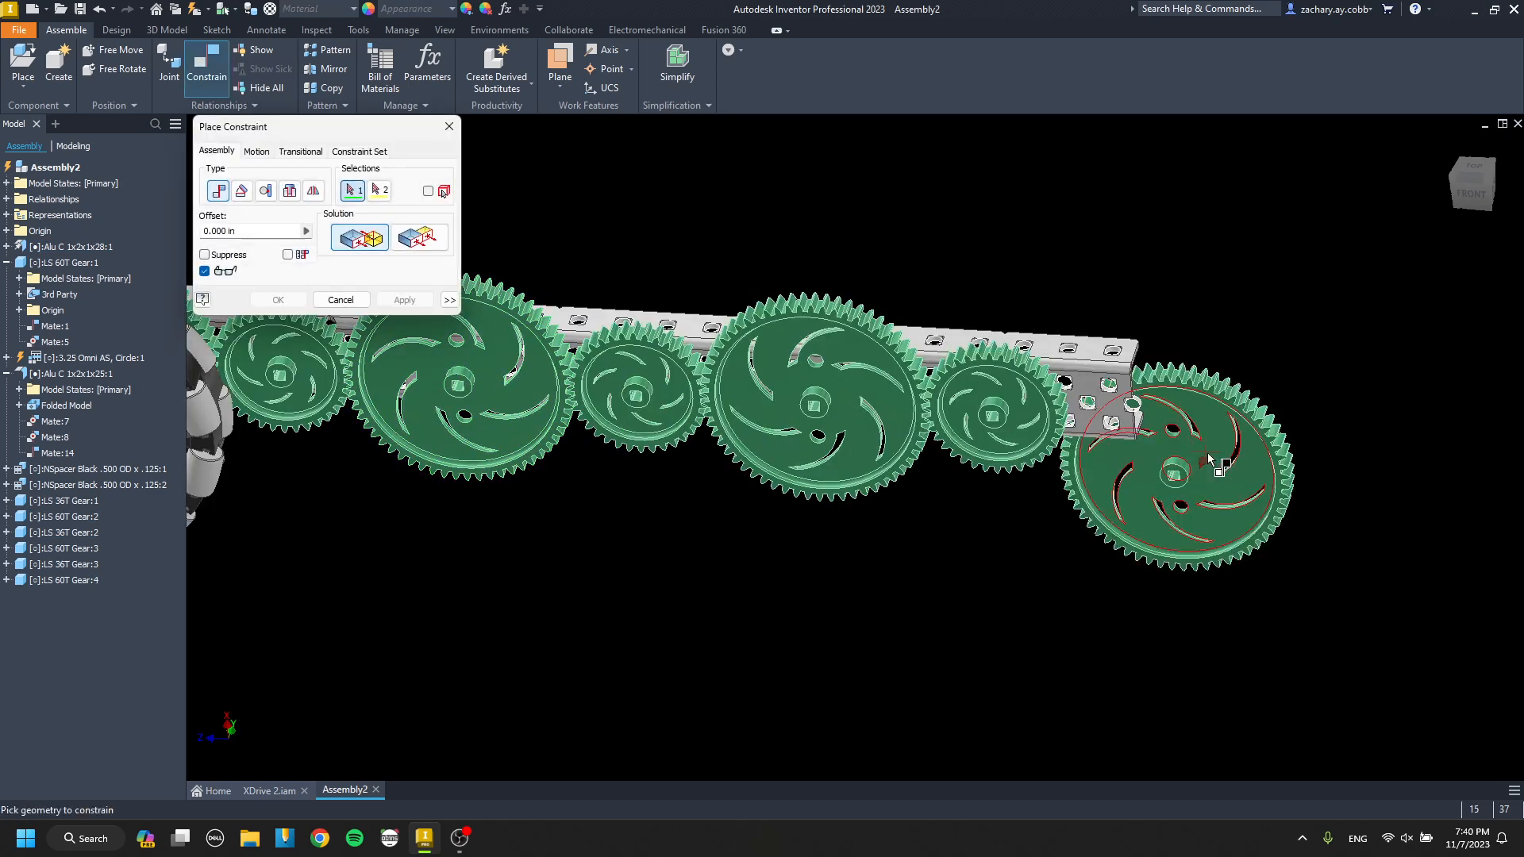
key("Escape")
middle_click_drag(1107, 380, 1201, 426)
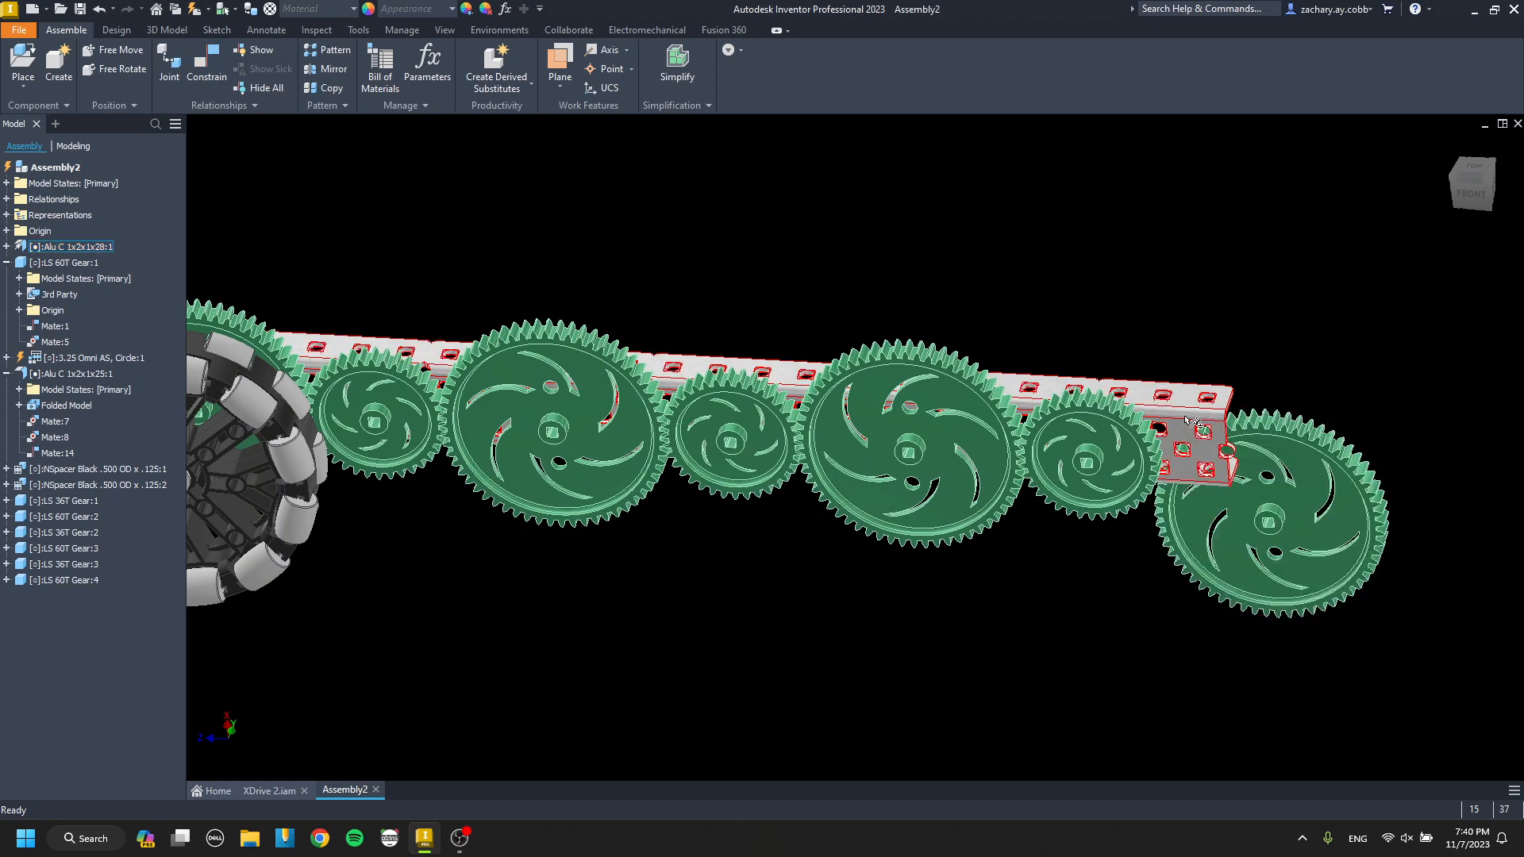
right_click(1192, 421)
mouse_move(1201, 587)
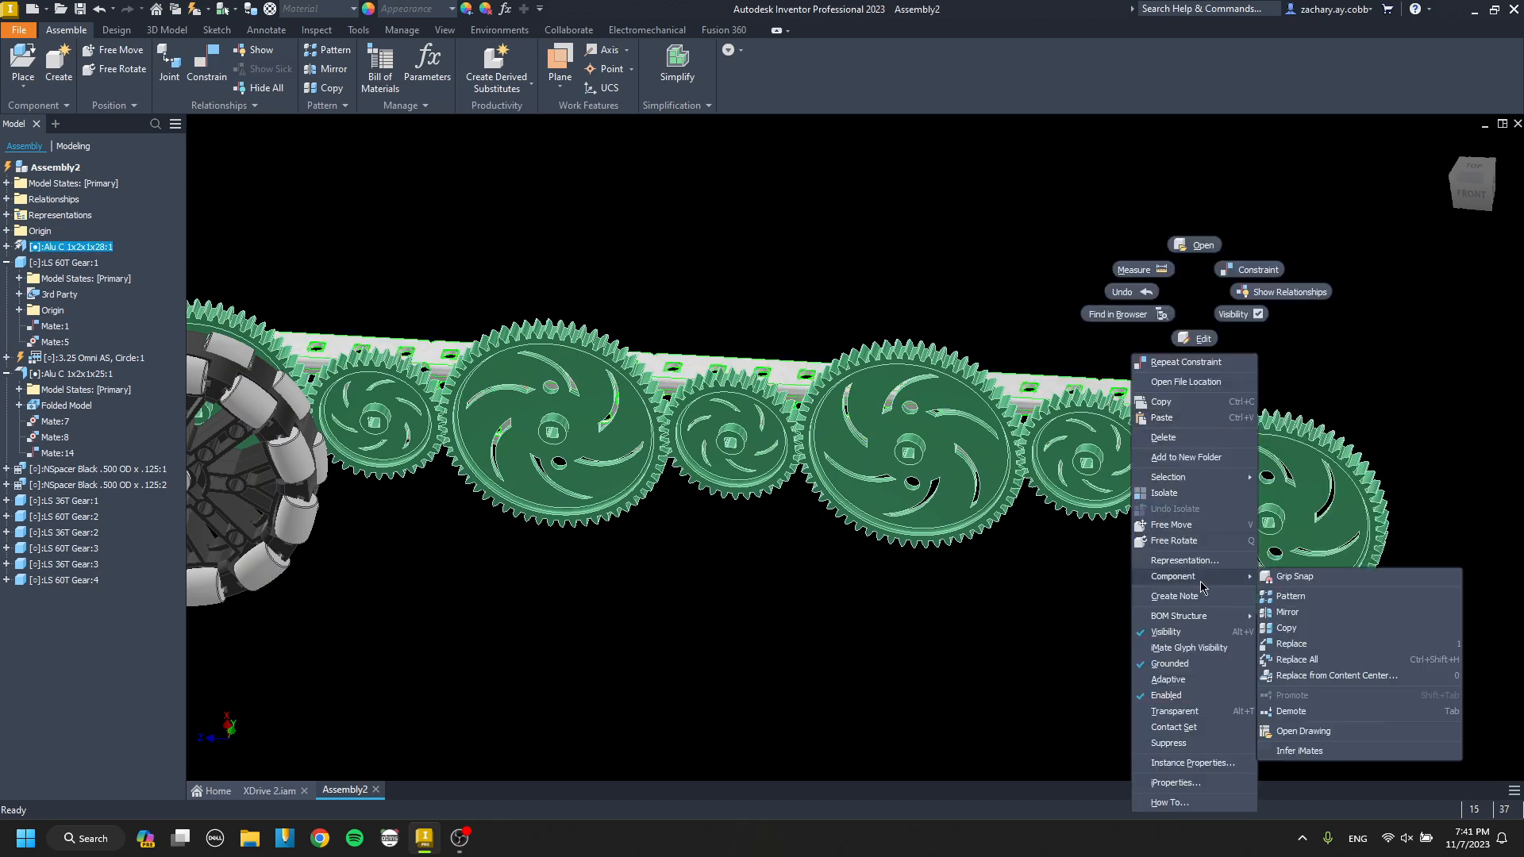
left_click(1294, 712)
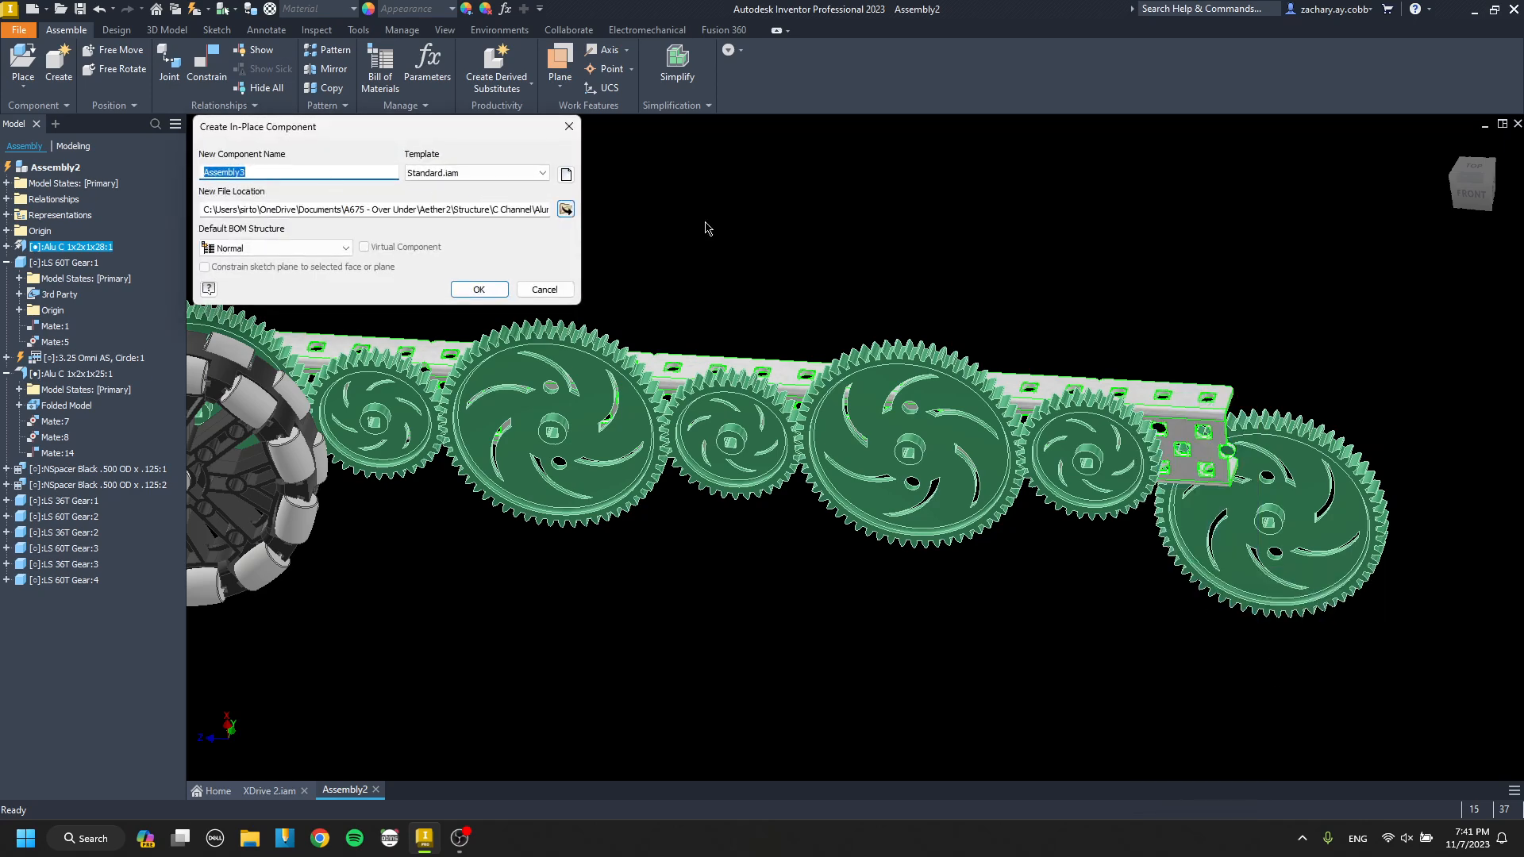
key("Escape")
Replace the long Alu C 1x2x1x28 channel with Alu C 1x2x1x30.
right_click(1200, 423)
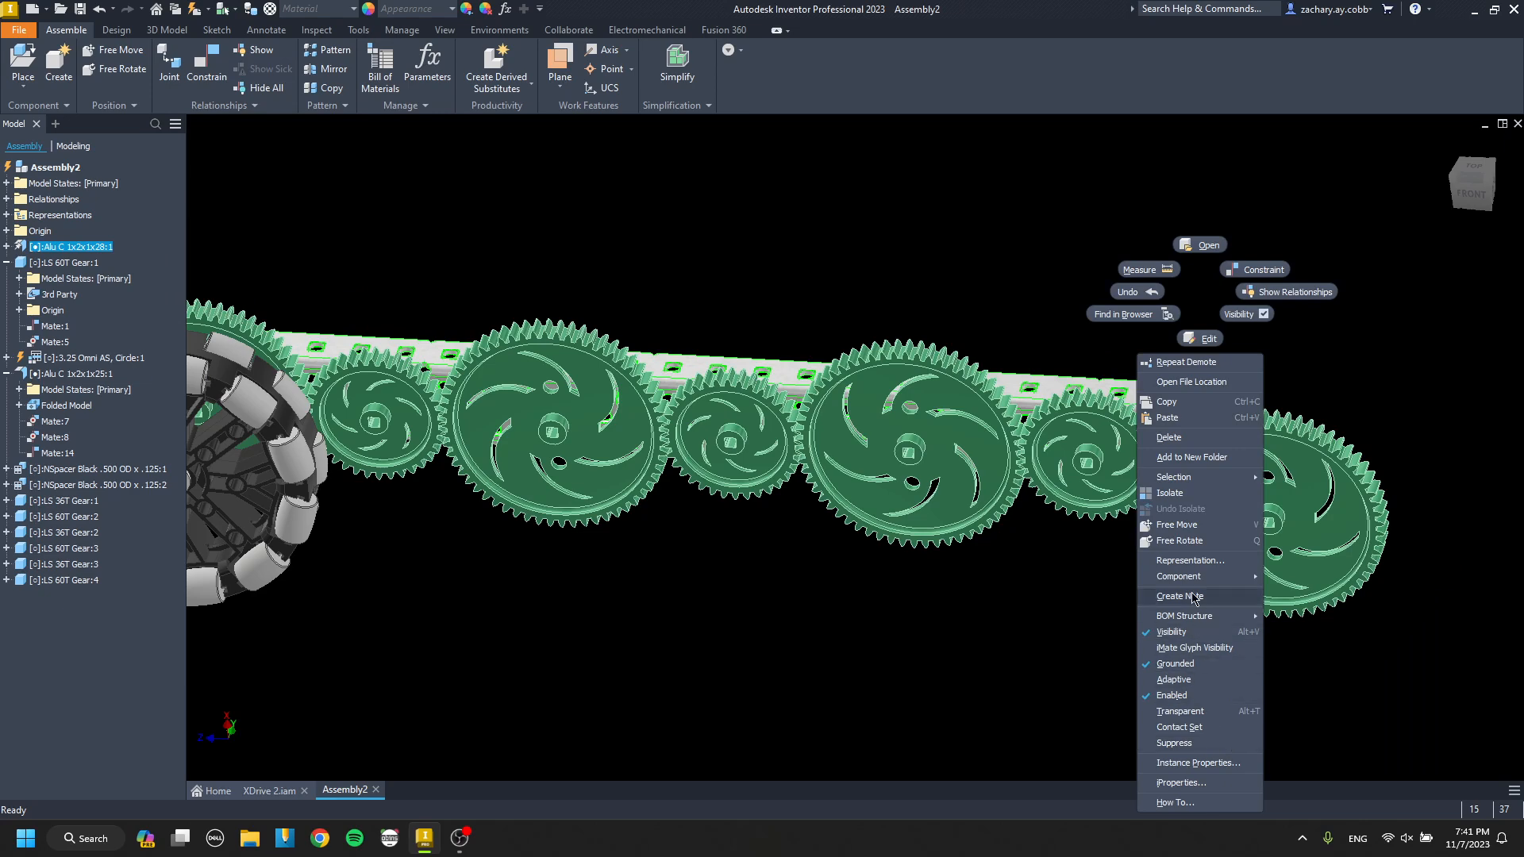
mouse_move(1204, 581)
left_click(1296, 644)
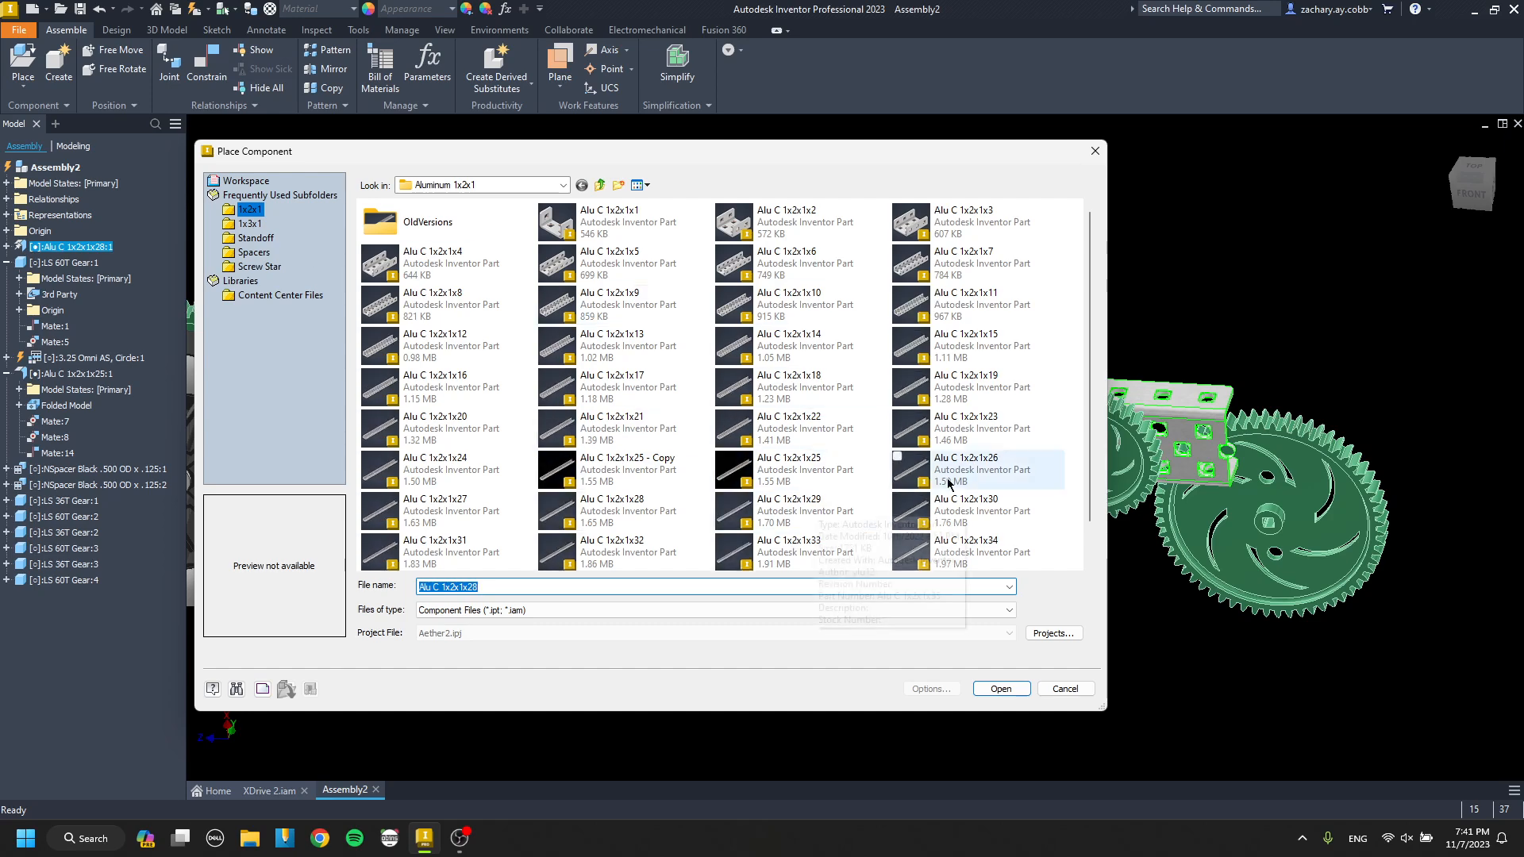
scroll(951, 504, "down", 1)
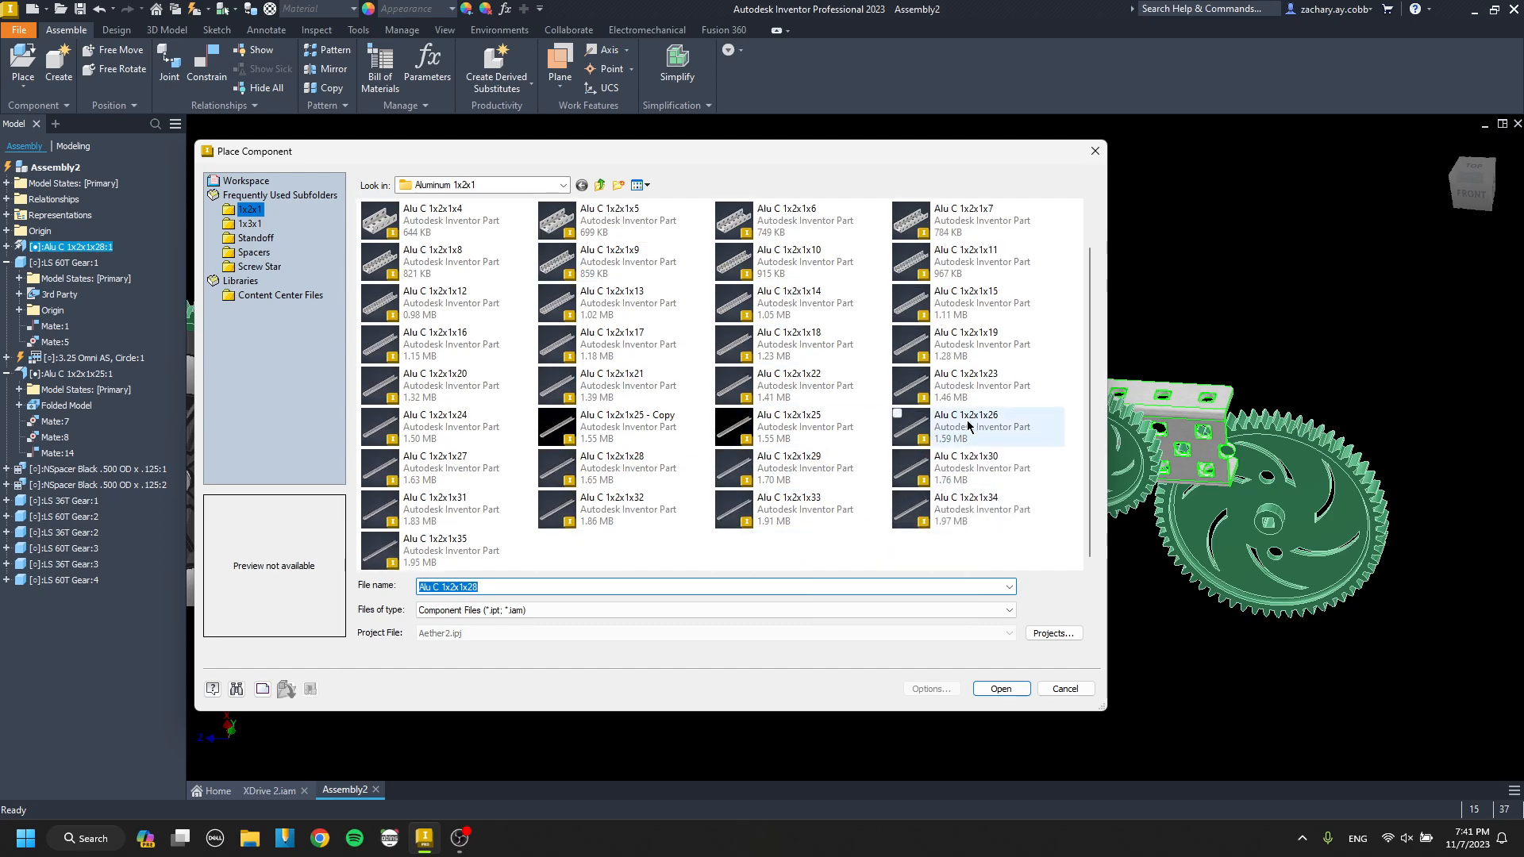
double_click(956, 471)
left_click(726, 453)
Mate the fourth 60T gear's hub face to the long channel's web face.
middle_click_drag(1104, 460, 822, 429)
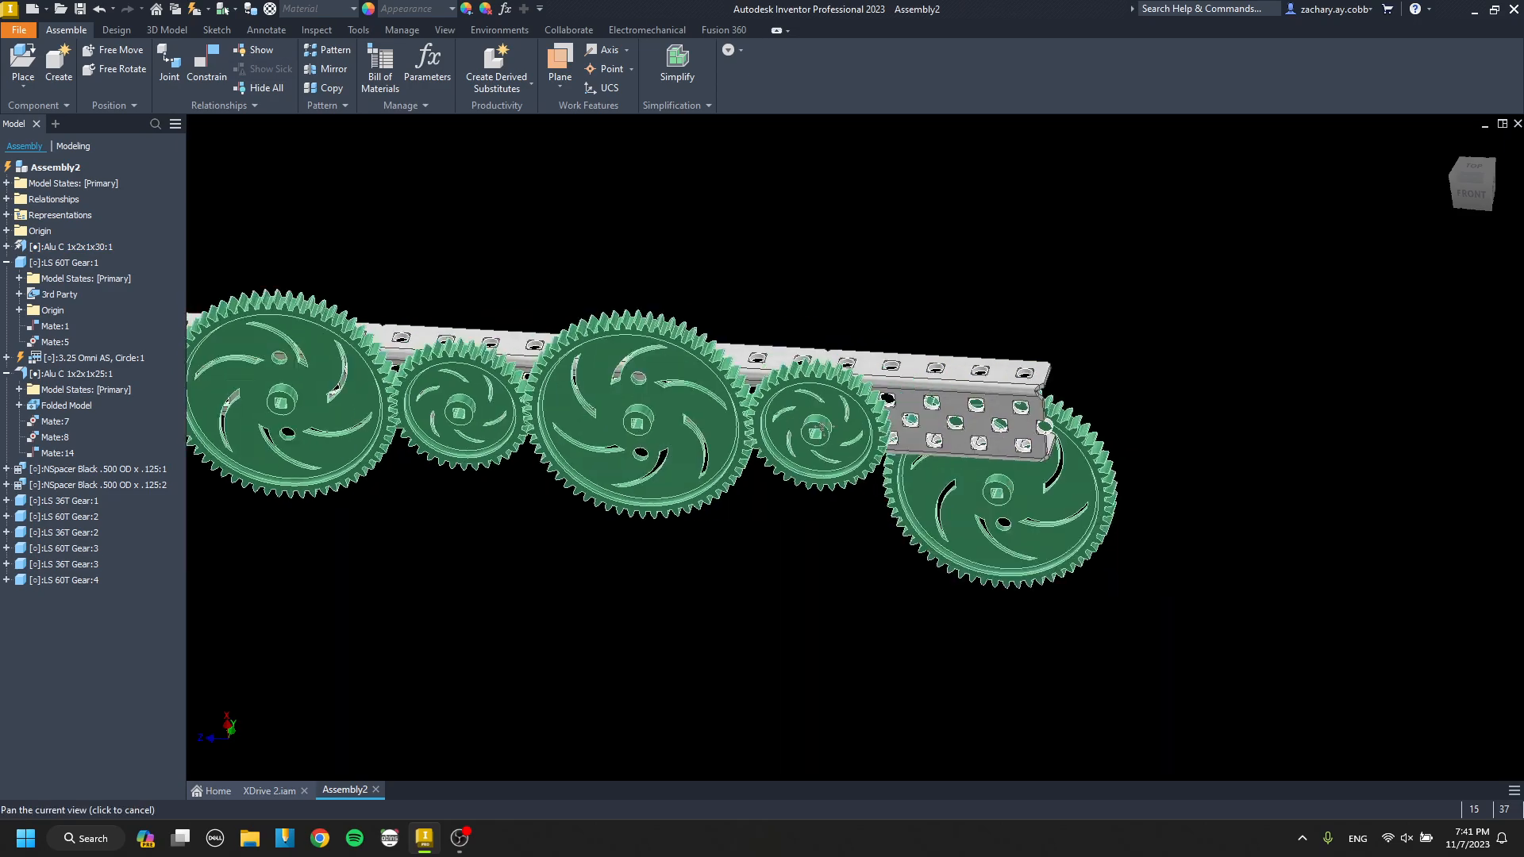
key("c")
scroll(1001, 493, "up", 7)
left_click(1005, 492)
key("Escape")
key("c")
left_click(1017, 489)
scroll(1016, 489, "down", 4)
middle_click_drag(1017, 489, 996, 577)
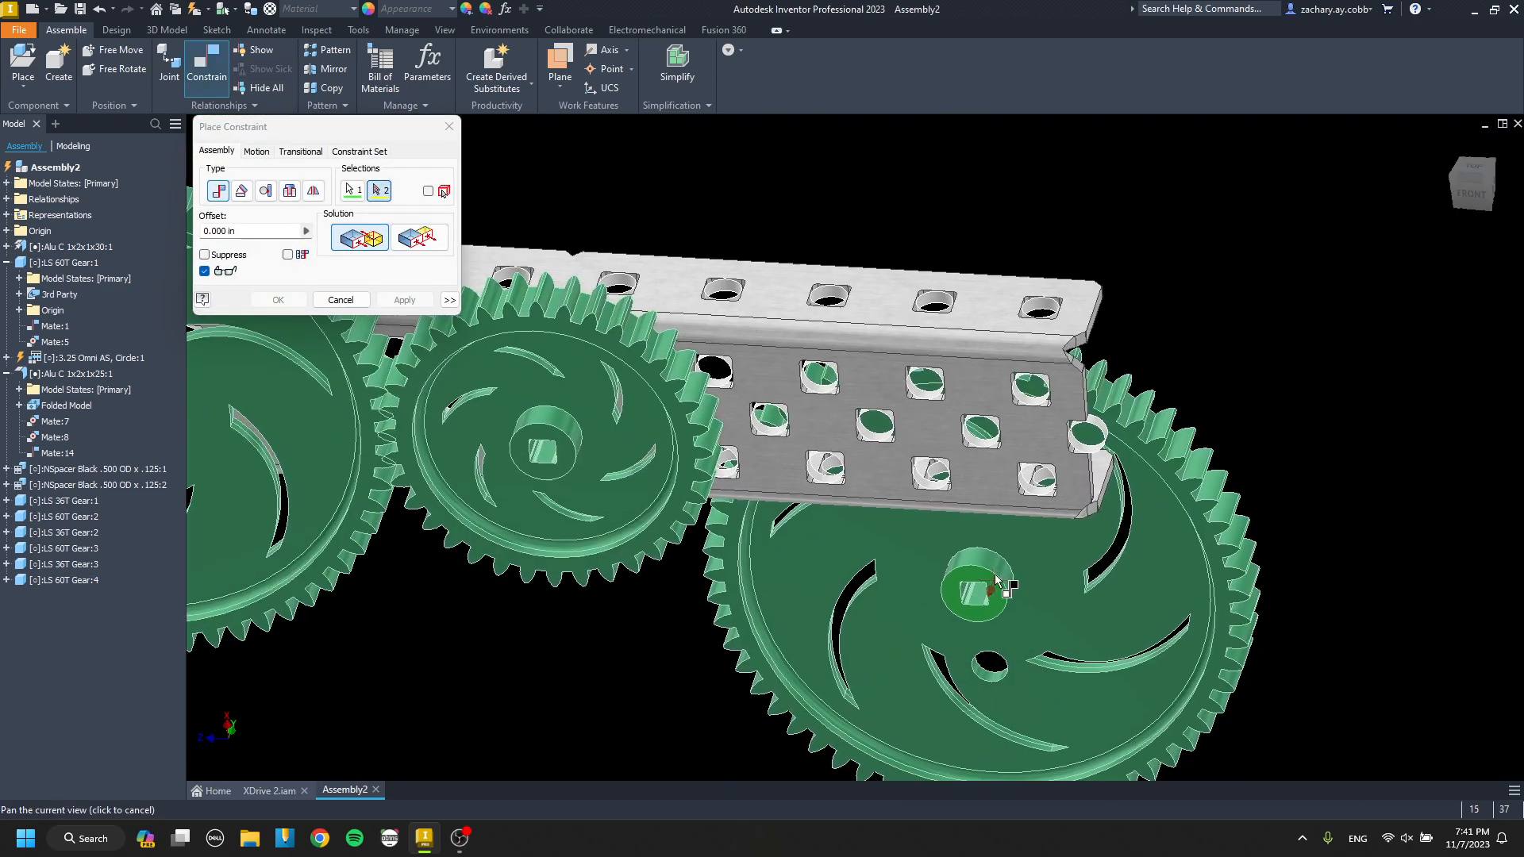
left_click(932, 421)
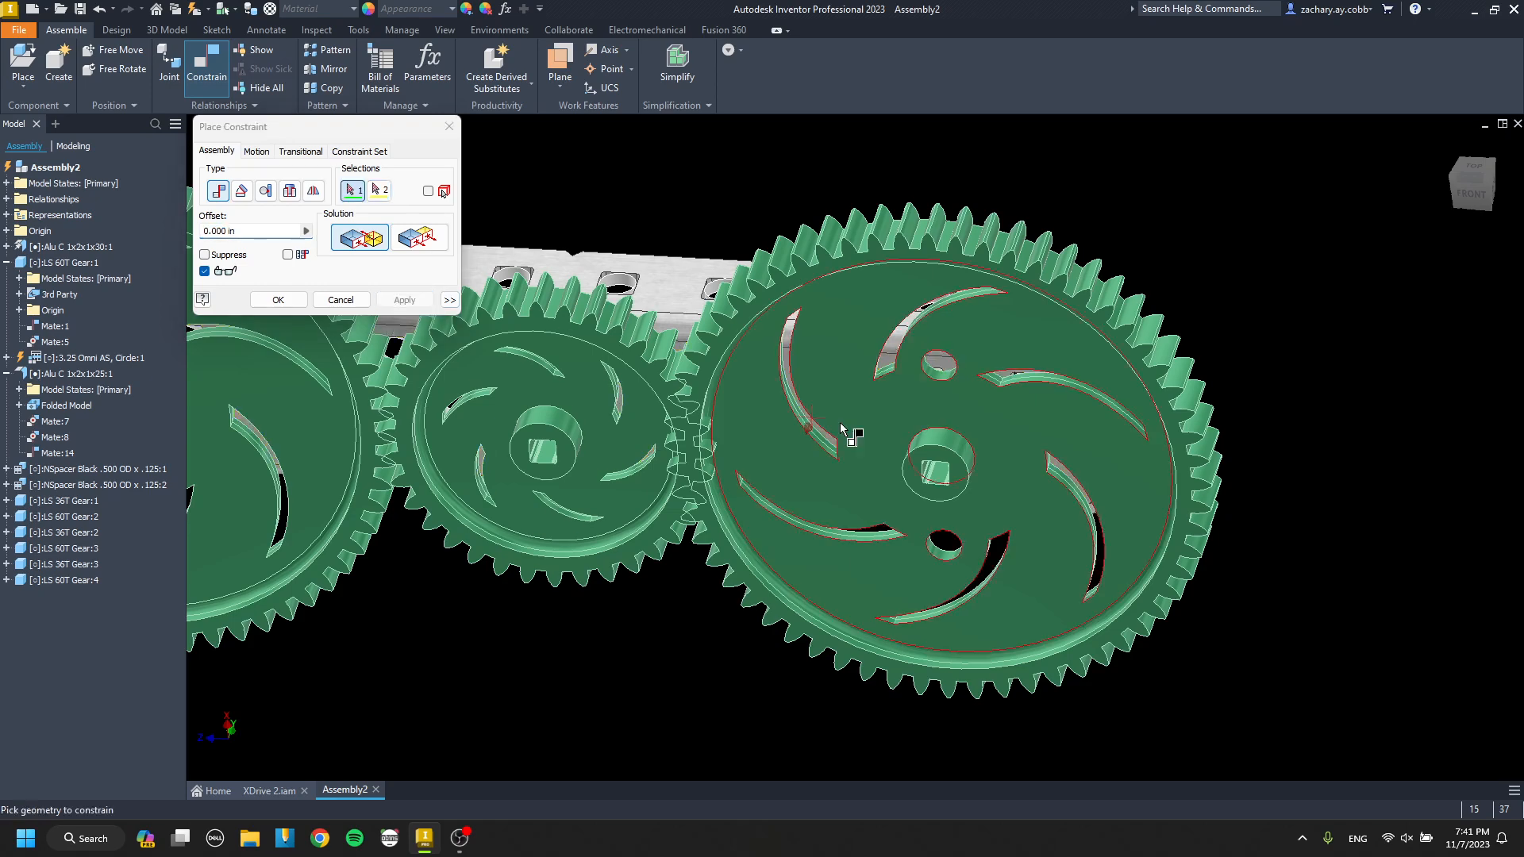
Mate the fourth 60T gear's axis to the channel hole that meshes it with the third 36T gear.
scroll(913, 436, "up", 3)
left_click(992, 445)
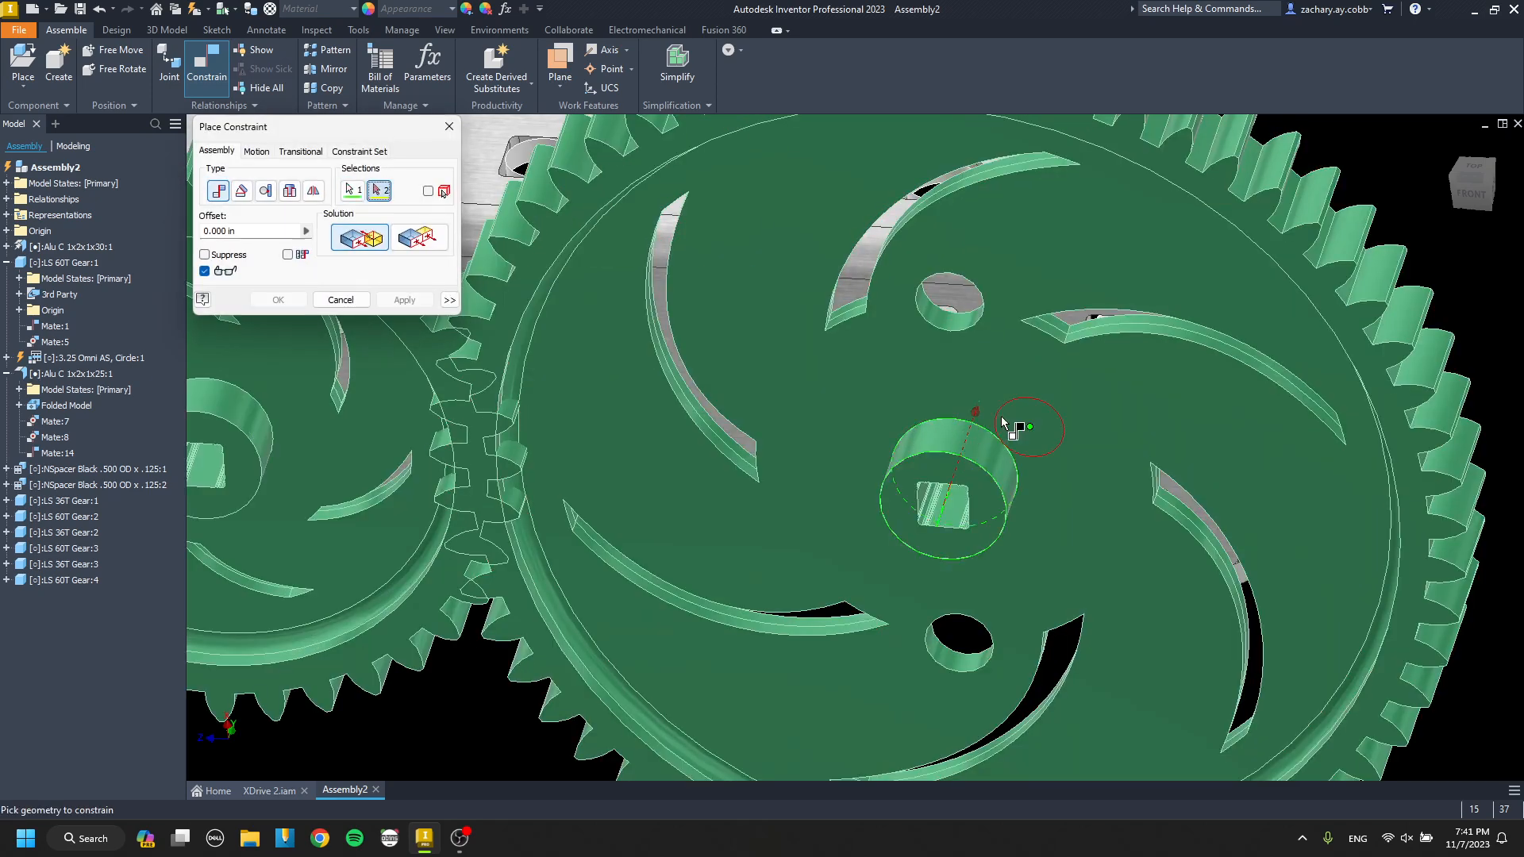
left_click(1032, 454)
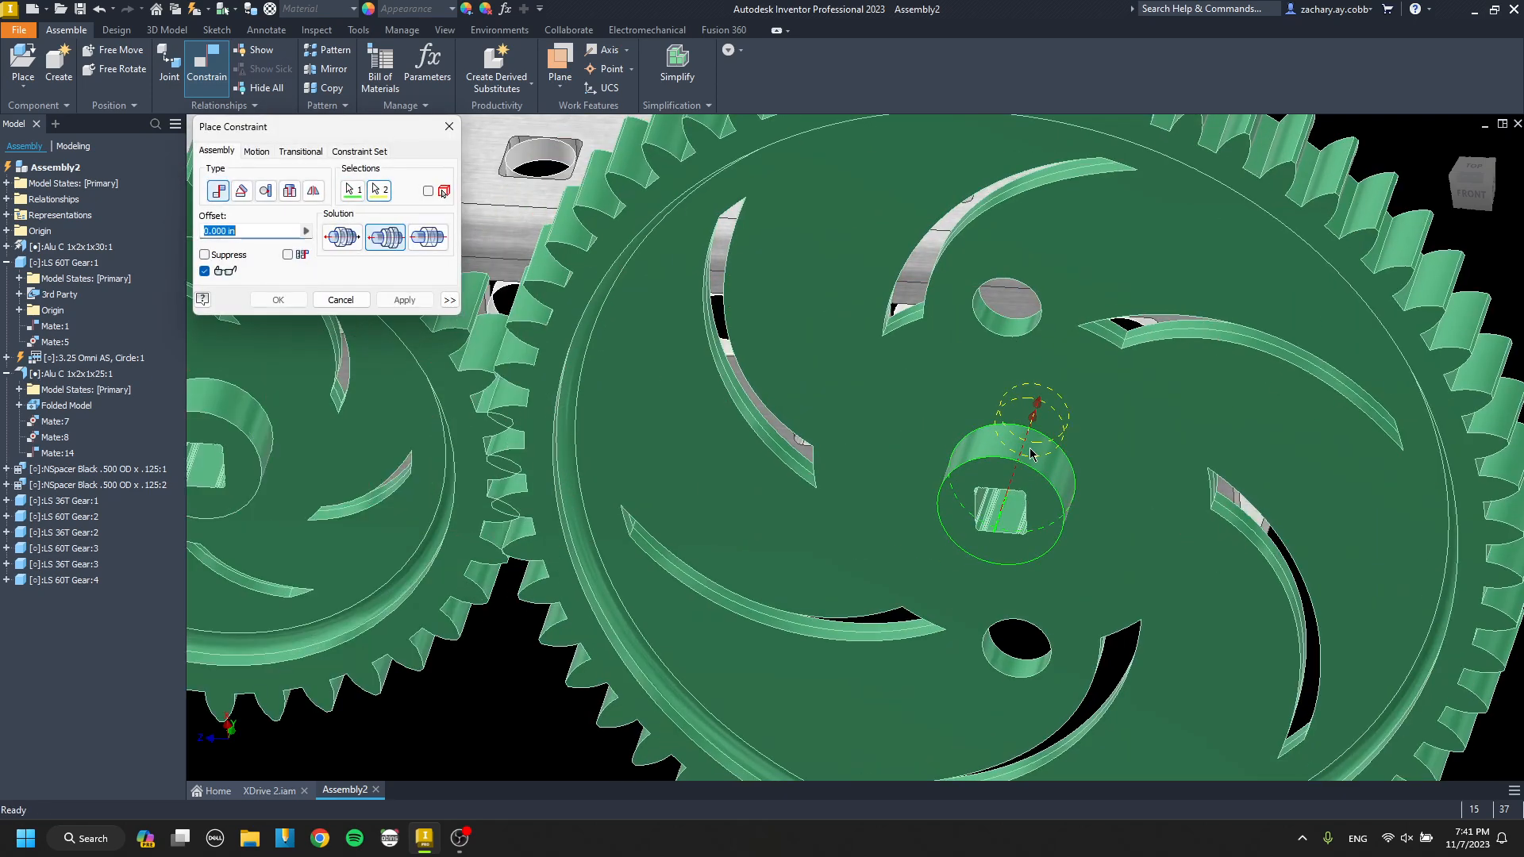
key("Escape")
Paste a second 3.25 Omni AS wheel near the fourth 60T gear at the channel's free end.
scroll(854, 397, "down", 5)
mouse_move(854, 397)
middle_mouse_down("shift")
mouse_move(884, 424)
mouse_move(908, 505)
mouse_move(901, 433)
middle_mouse_up("shift")
scroll(889, 432, "down", 2)
key("ctrl+v")
scroll(935, 567, "up", 5)
Mate the second omni wheel's hub axis to the fourth 60T gear's hub axis.
key("c")
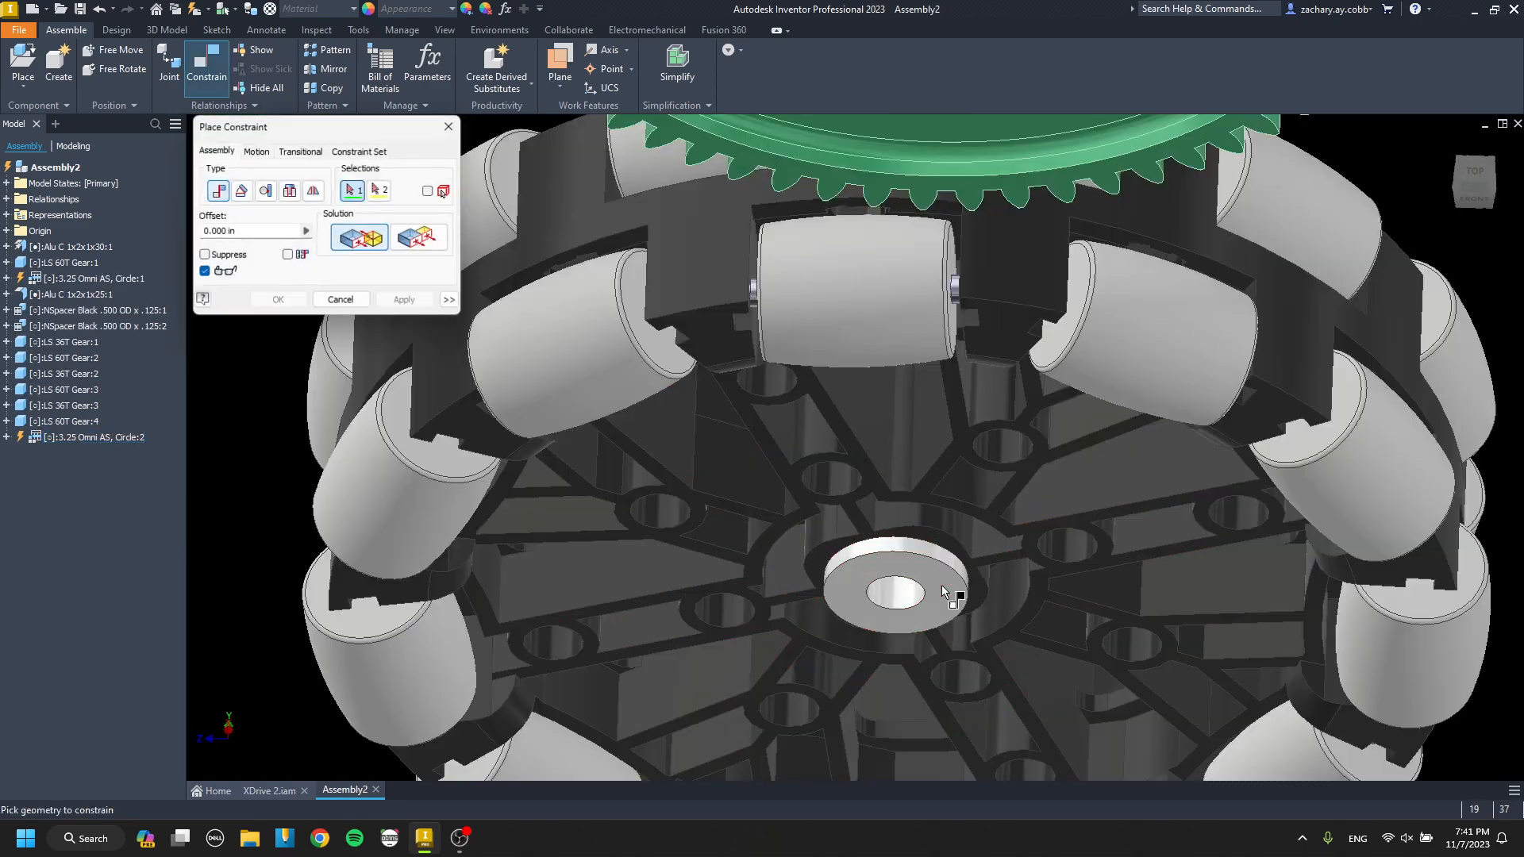
scroll(942, 582, "up", 1)
left_click(879, 581)
scroll(878, 546, "down", 5)
scroll(873, 444, "up", 4)
scroll(826, 434, "up", 3)
left_click(868, 346)
scroll(842, 365, "down", 7)
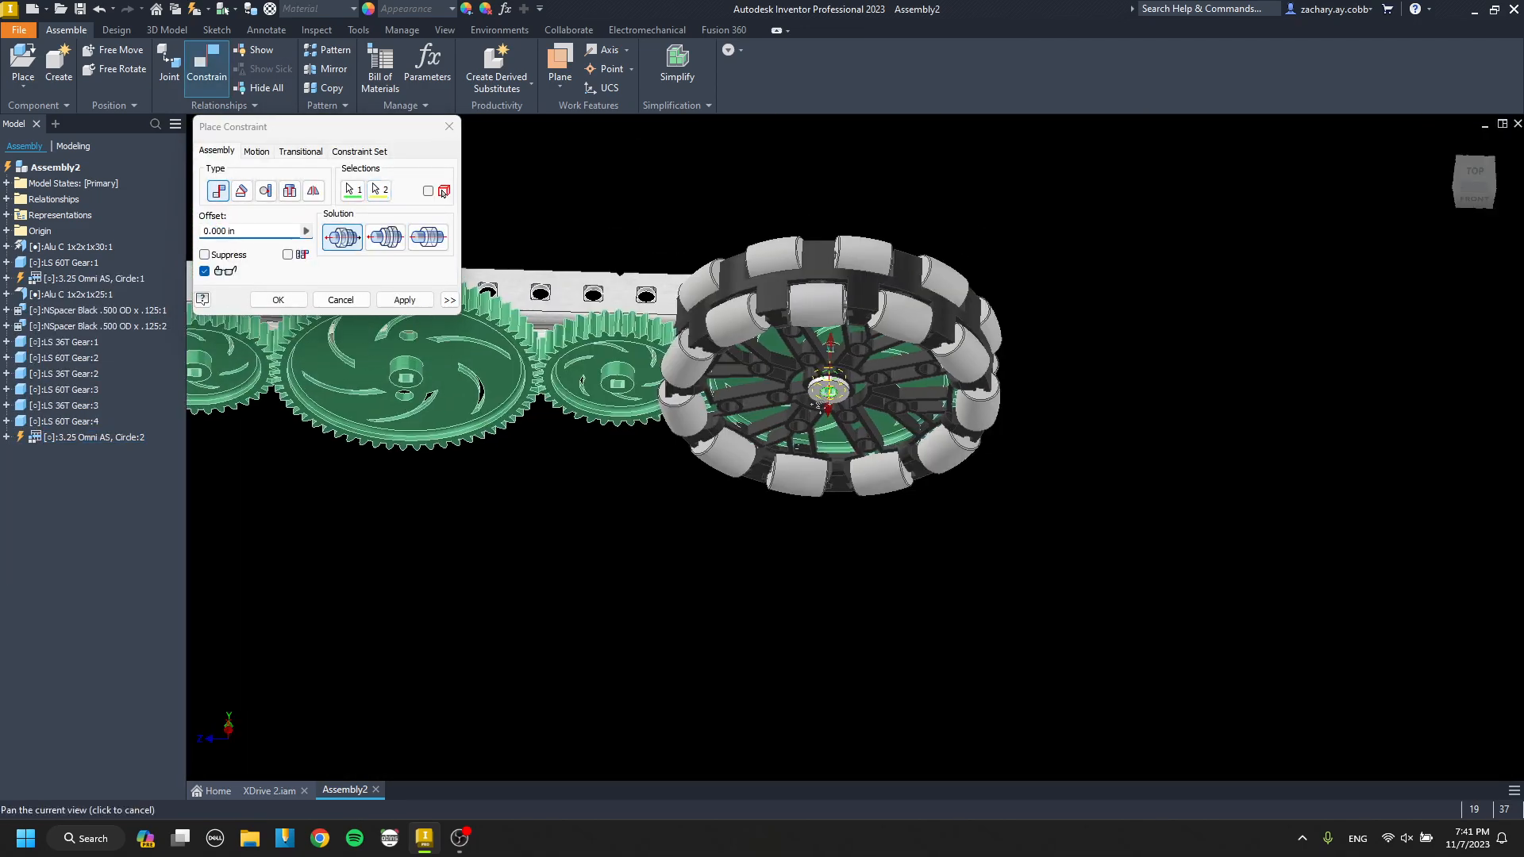
left_click(411, 300)
key("Escape")
left_click_drag(783, 327, 787, 370)
middle_click_drag(789, 397, 828, 461, "shift")
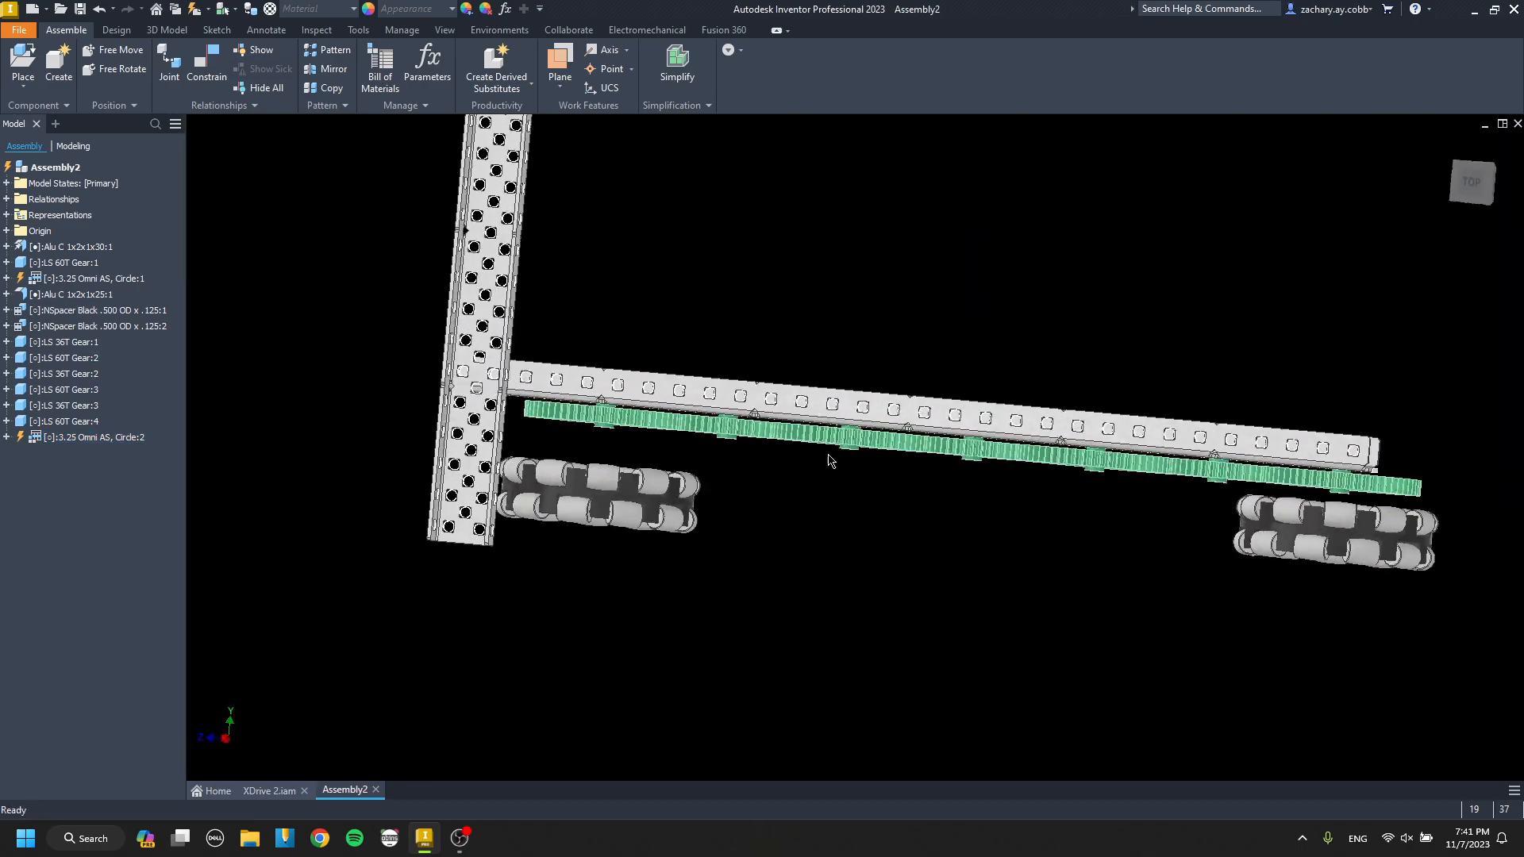
Paste a third 3.25 Omni AS wheel and mate its hub axis to the second 60T gear's hub axis.
mouse_move(640, 460)
middle_mouse_down("shift")
mouse_move(635, 397)
mouse_move(663, 350)
mouse_move(631, 381)
mouse_move(641, 466)
middle_mouse_up("shift")
key("ctrl+v")
scroll(806, 551, "down", 5)
key("c")
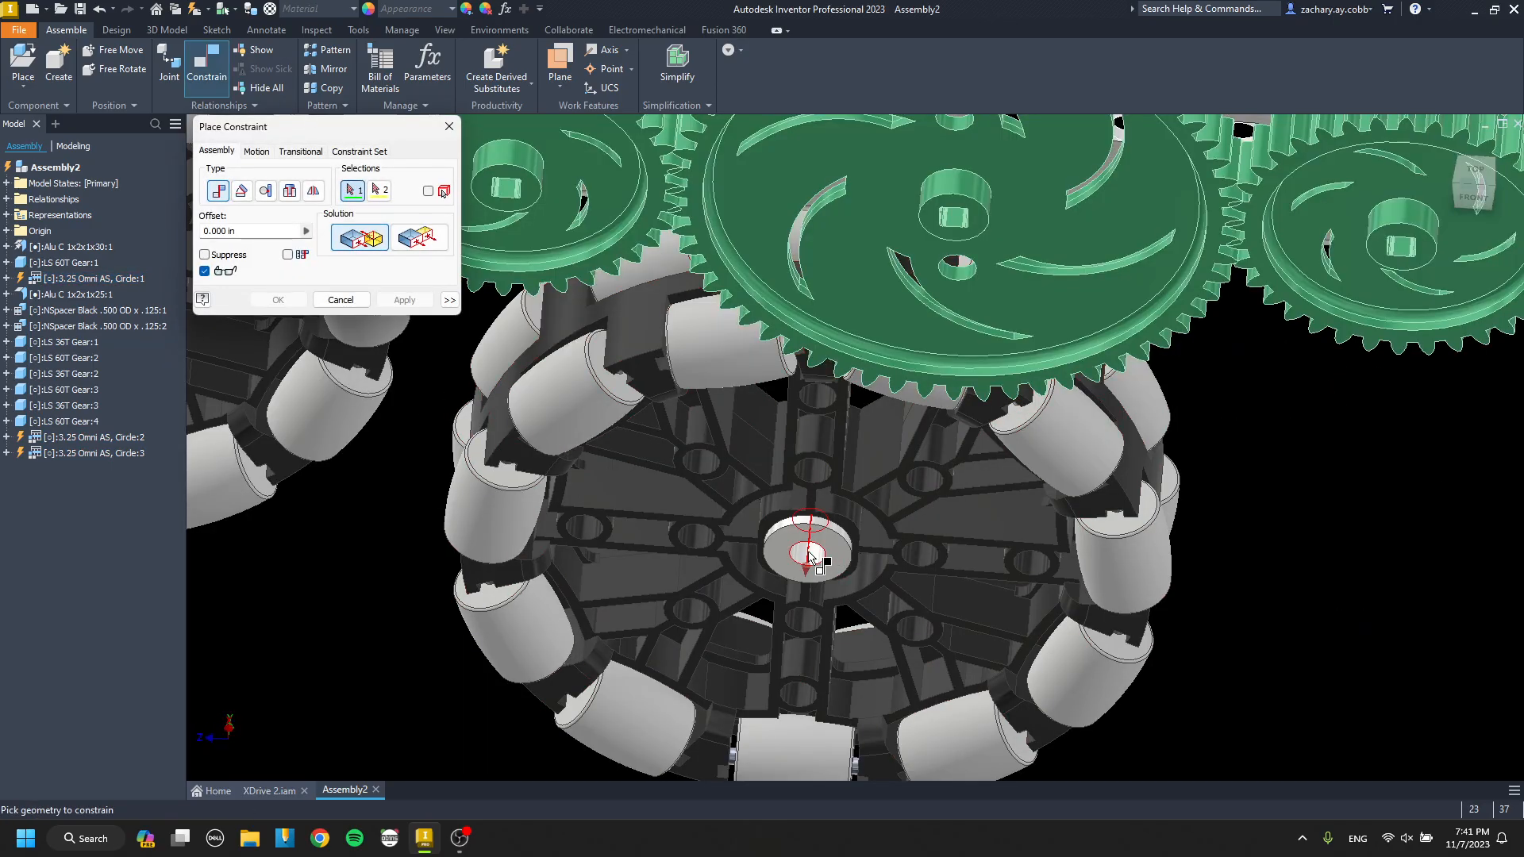
left_click(811, 555)
scroll(809, 555, "up", 2)
scroll(876, 340, "down", 3)
left_click(876, 339)
scroll(575, 384, "up", 3)
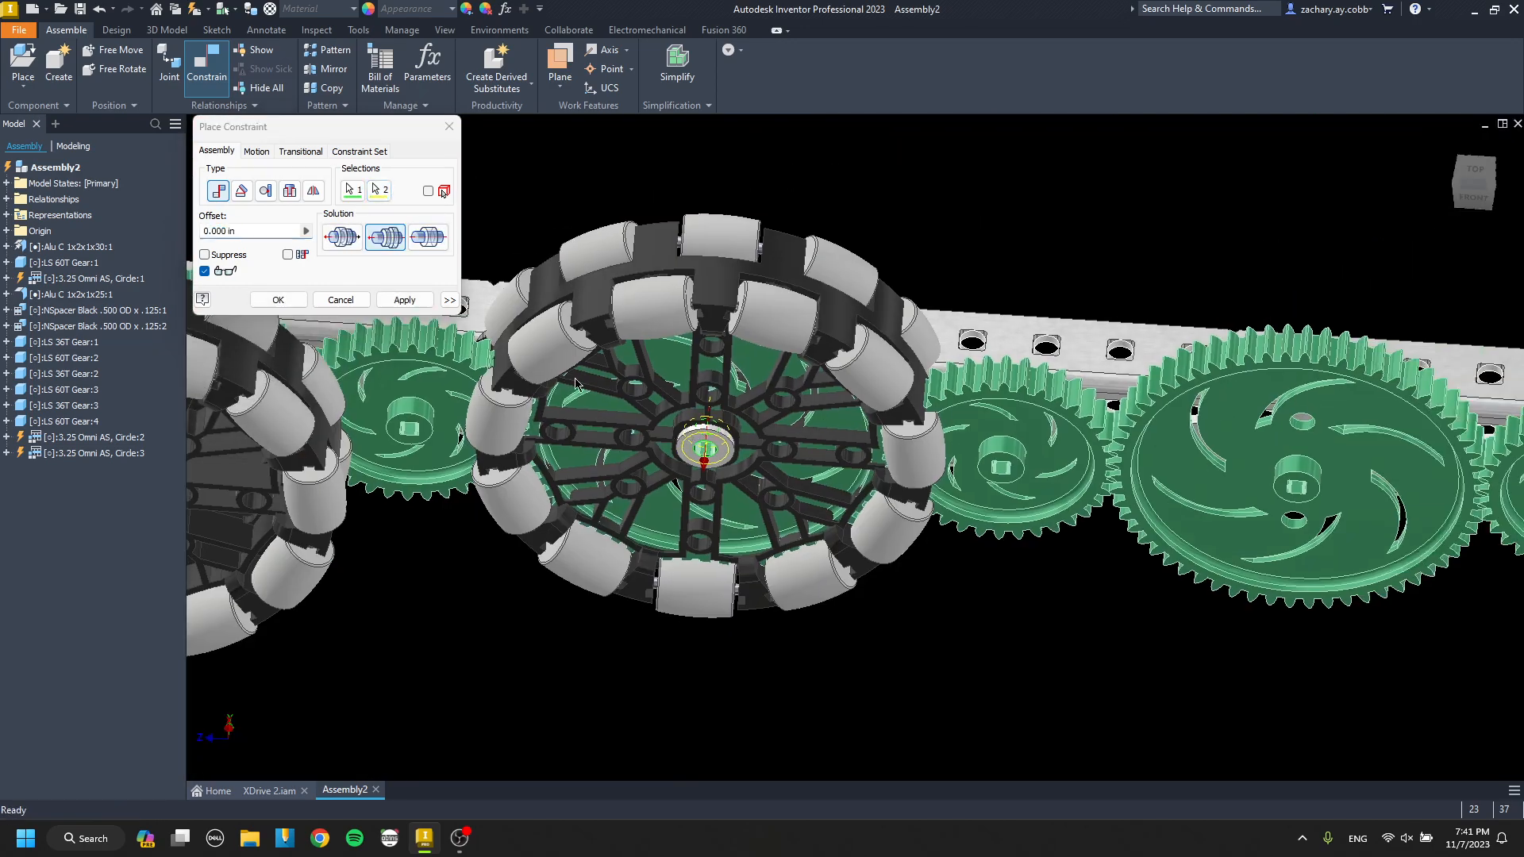
left_click(414, 296)
key("Escape")
left_click_drag(692, 287, 710, 350)
Paste a fourth 3.25 Omni AS wheel and mate its hub axis to the third 60T gear's hub axis.
middle_click_drag(775, 474, 477, 333)
key("ctrl+v")
scroll(715, 530, "down", 4)
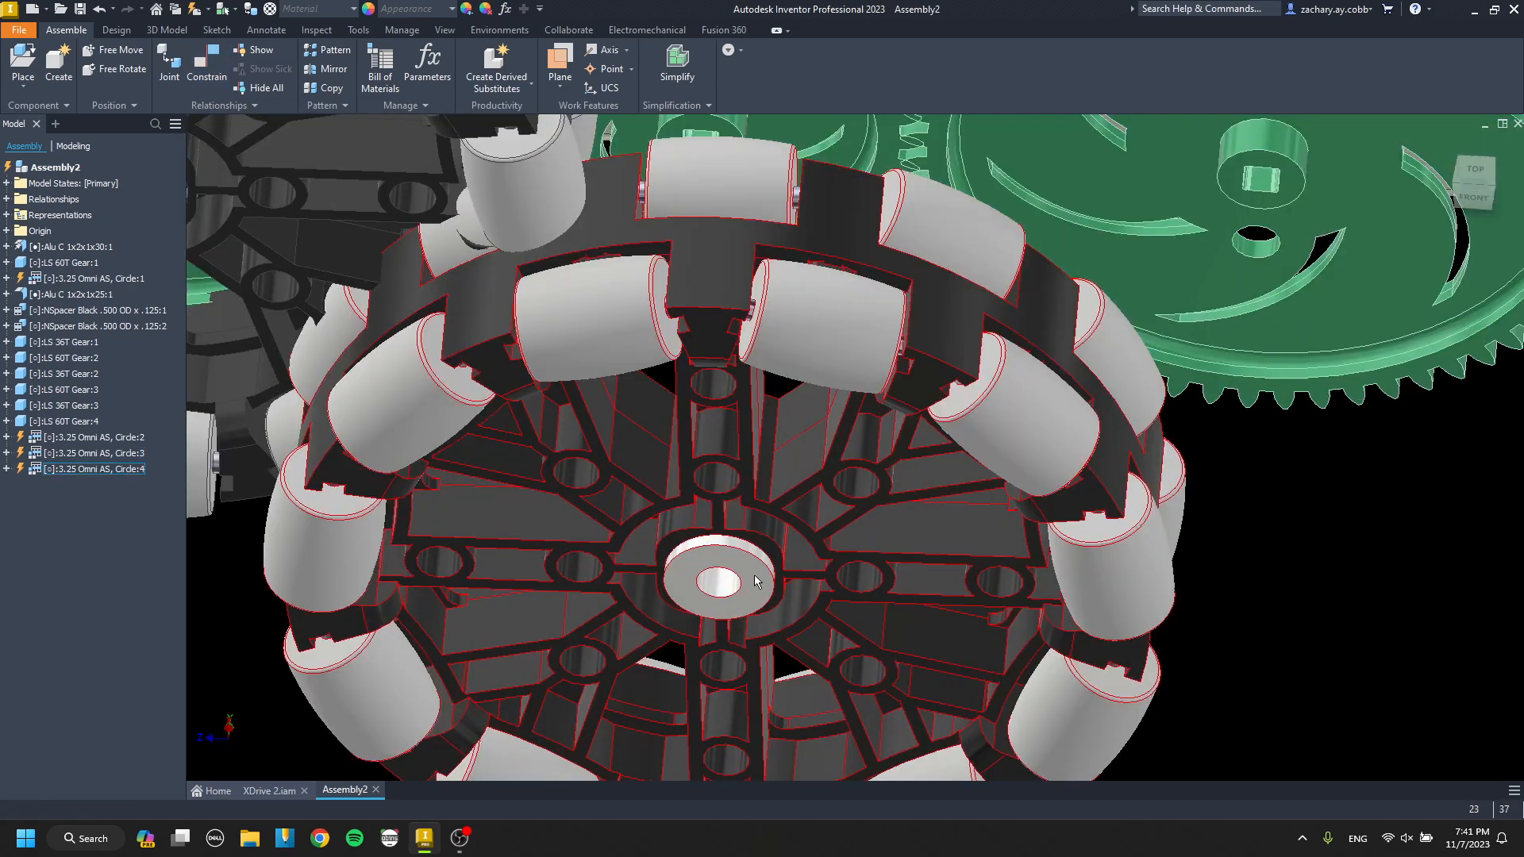
key("c")
left_click(755, 581)
scroll(755, 581, "up", 3)
scroll(707, 429, "down", 3)
scroll(448, 375, "down", 2)
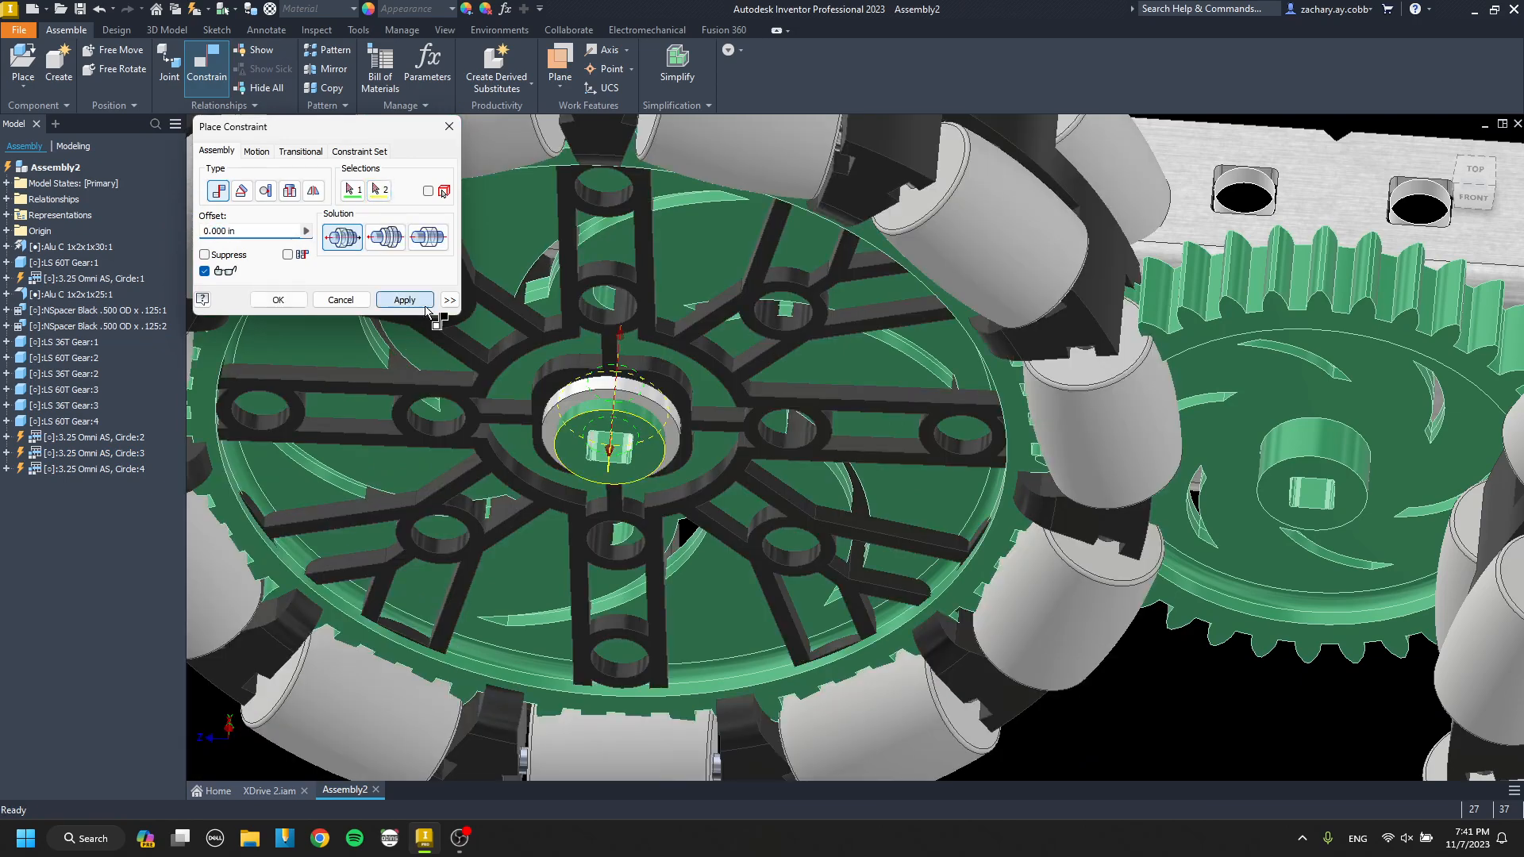
left_click(425, 305)
key("Escape")
scroll(863, 418, "up", 6)
middle_click_drag(812, 422, 1016, 433)
middle_click_drag(674, 317, 627, 381, "shift")
Copy the long Alu C 1x2x1x30 channel and place the copy parallel to it on the outer side of the omni wheels.
middle_click_drag(627, 381, 843, 381)
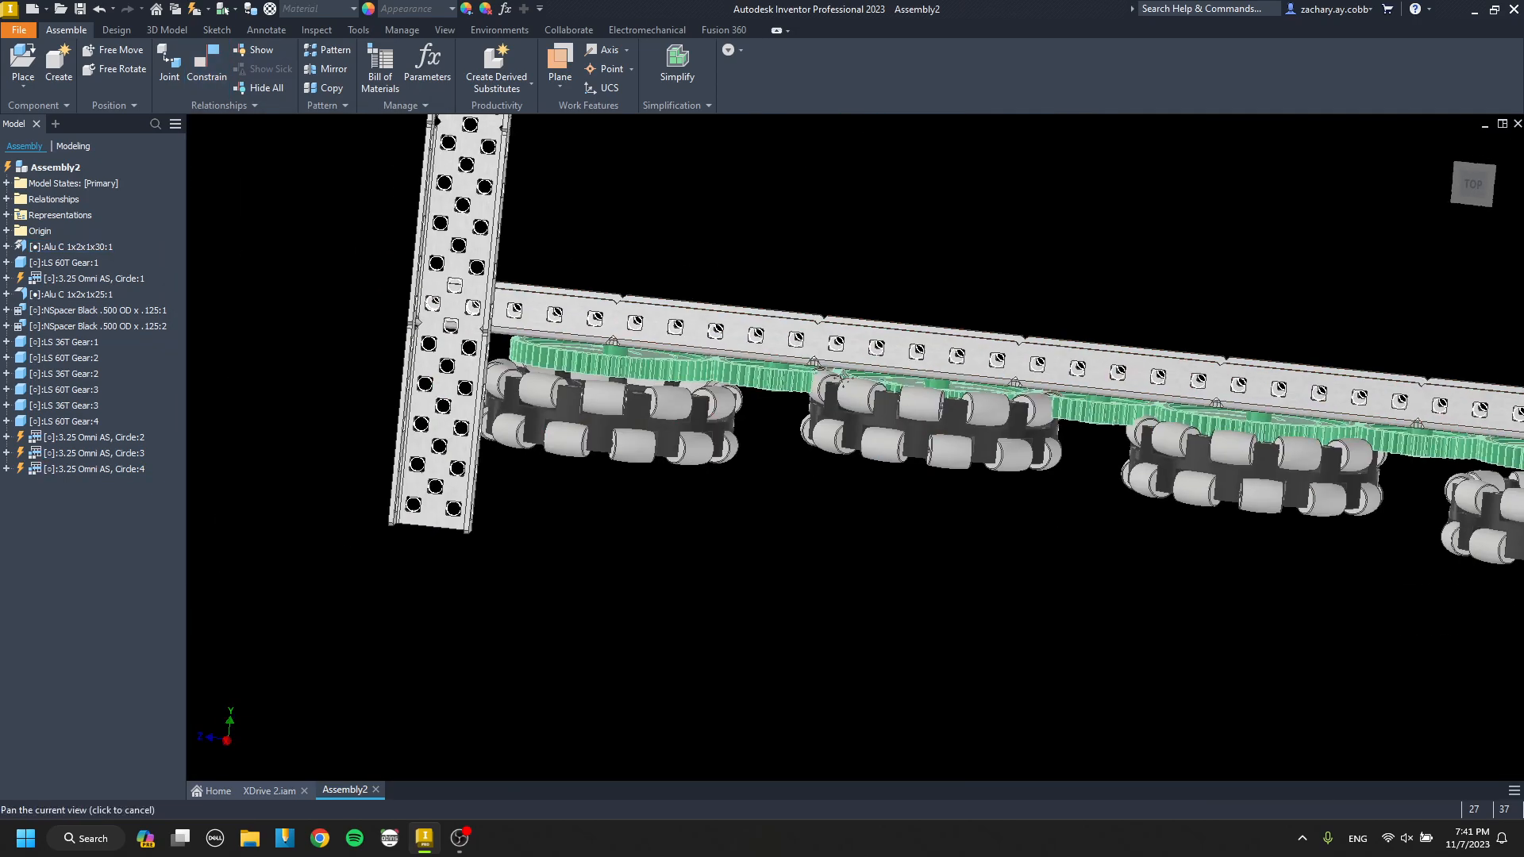
left_click(696, 326)
key("ctrl+c")
key("ctrl+v")
left_click(737, 508)
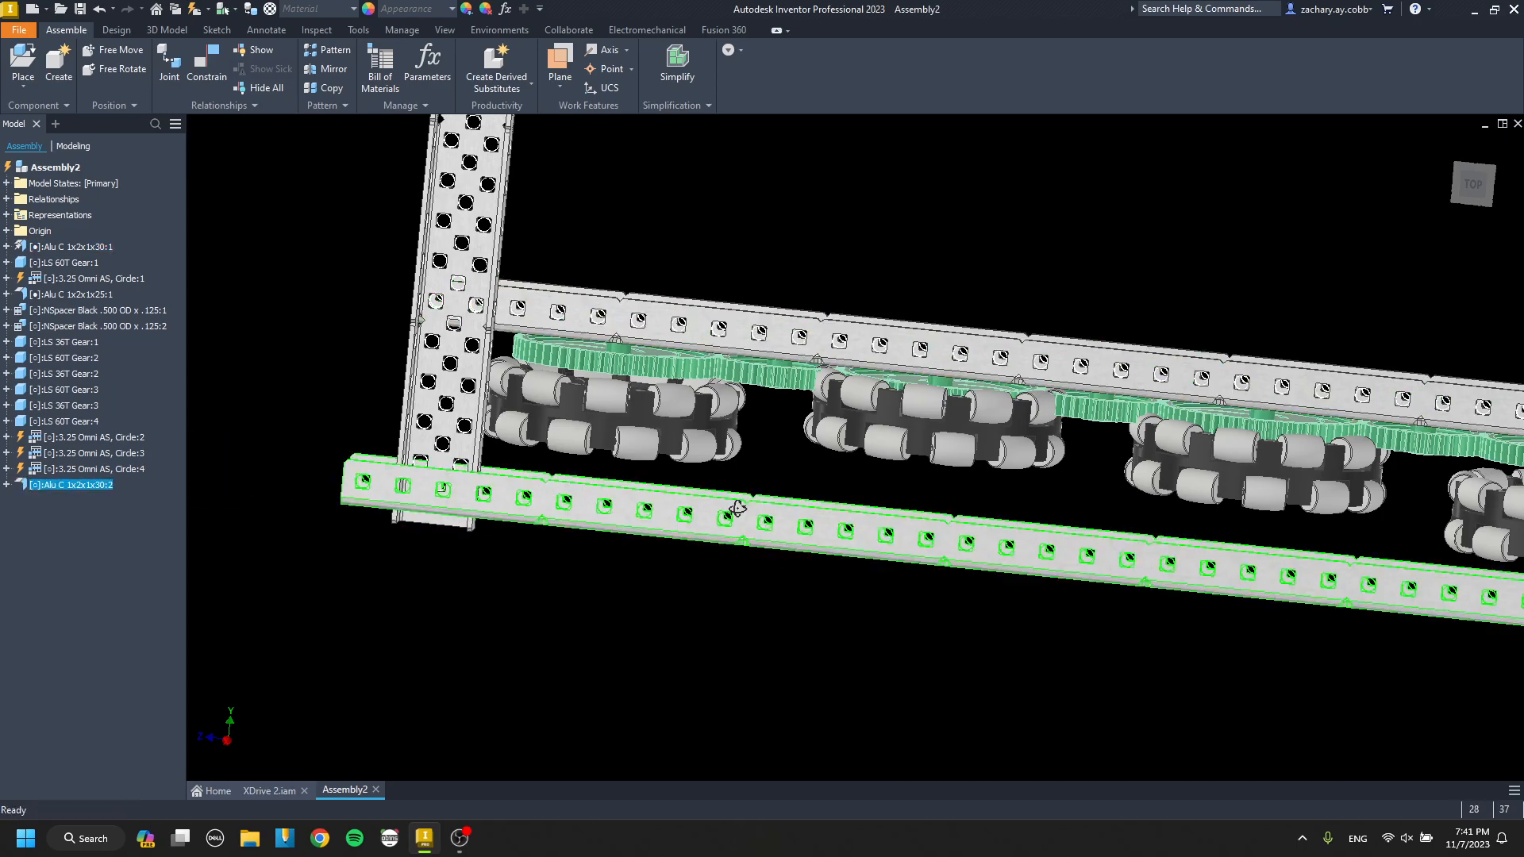
left_click_drag(889, 523, 860, 746)
key("Escape")
Mate the outer channel's top flange face to the underside of the cross channel's web.
scroll(414, 446, "down", 4)
key("c")
left_click(446, 486)
scroll(447, 484, "up", 4)
middle_click_drag(449, 485, 646, 544, "shift")
scroll(558, 418, "down", 4)
left_click(560, 418)
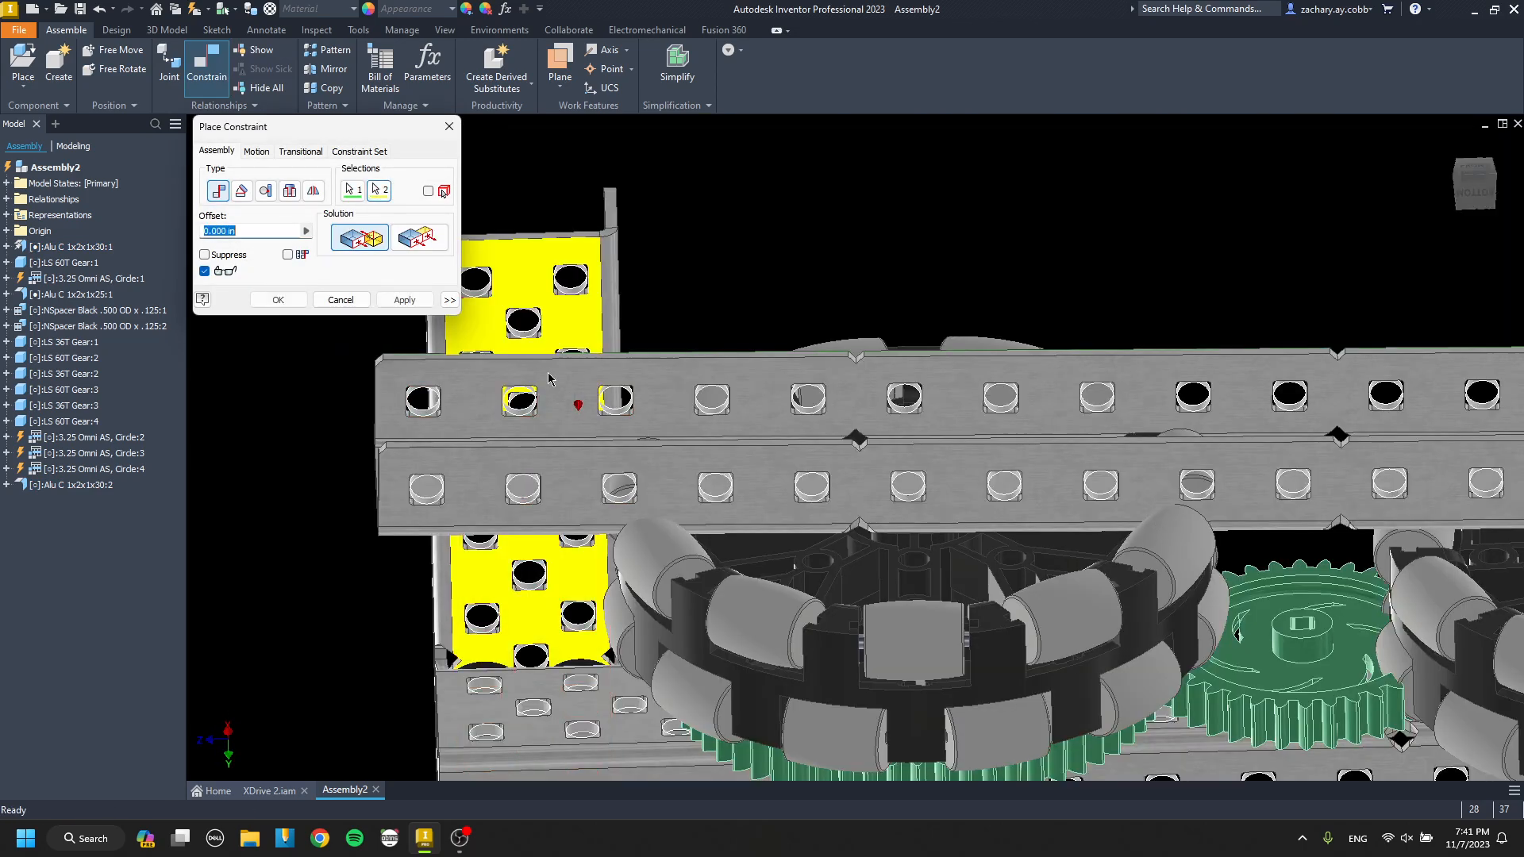
left_click(401, 297)
key("Escape")
Move the outer channel beneath the cross channel's end and mate one of its flange holes to the cross channel hole above.
scroll(589, 380, "up", 4)
middle_click_drag(591, 381, 677, 254, "shift")
scroll(598, 419, "down", 3)
middle_click_drag(598, 419, 575, 441, "shift")
mouse_move(575, 441)
left_mouse_down()
mouse_move(591, 457)
mouse_move(568, 450)
left_mouse_up()
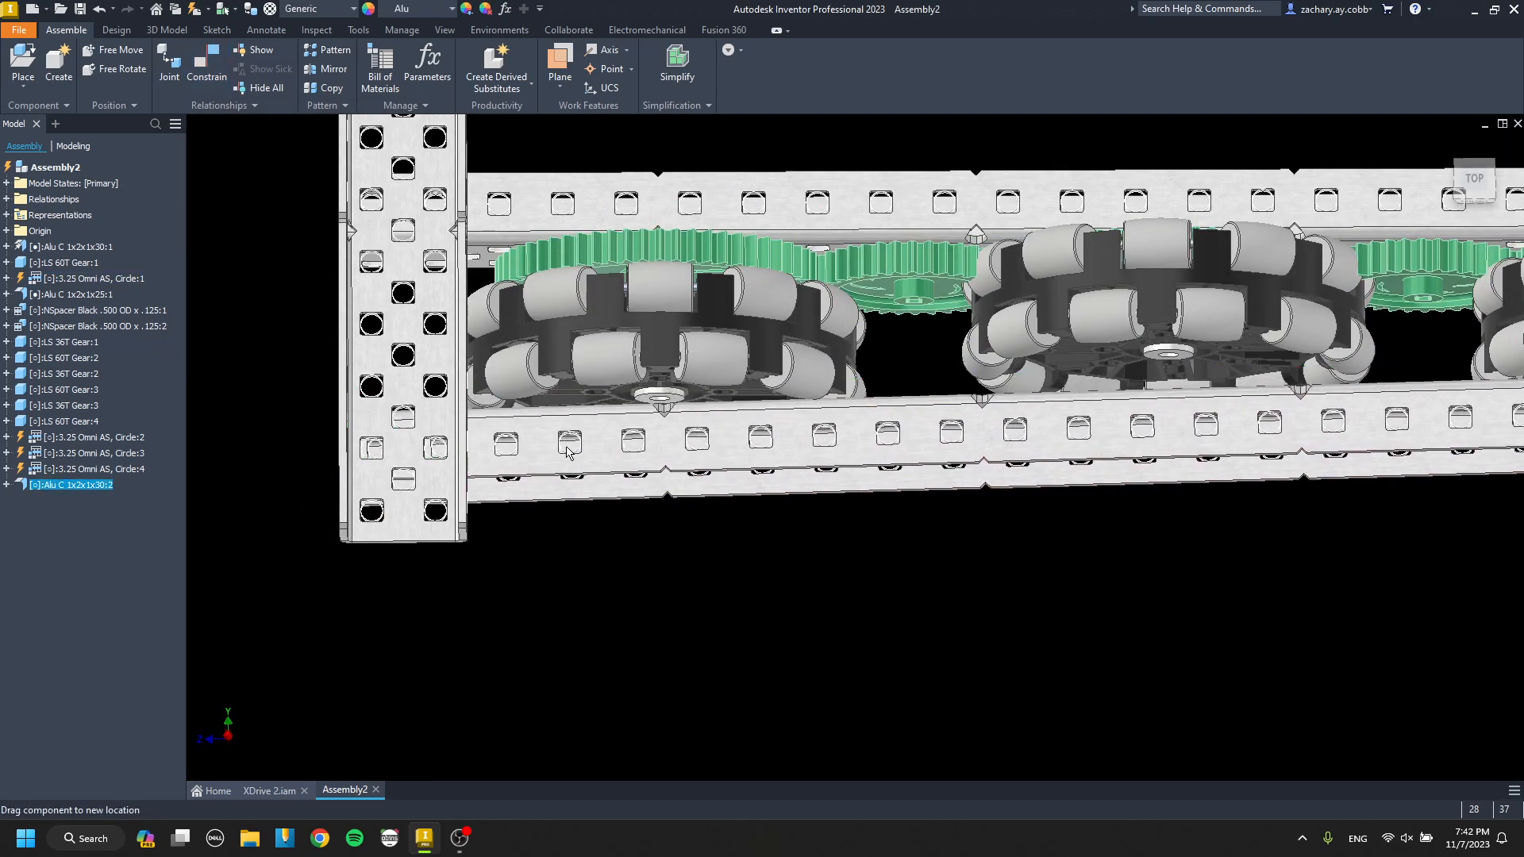
key("c")
scroll(431, 444, "down", 3)
middle_click_drag(431, 444, 431, 439, "shift")
scroll(431, 441, "down", 5)
left_click(455, 431)
left_click(465, 460)
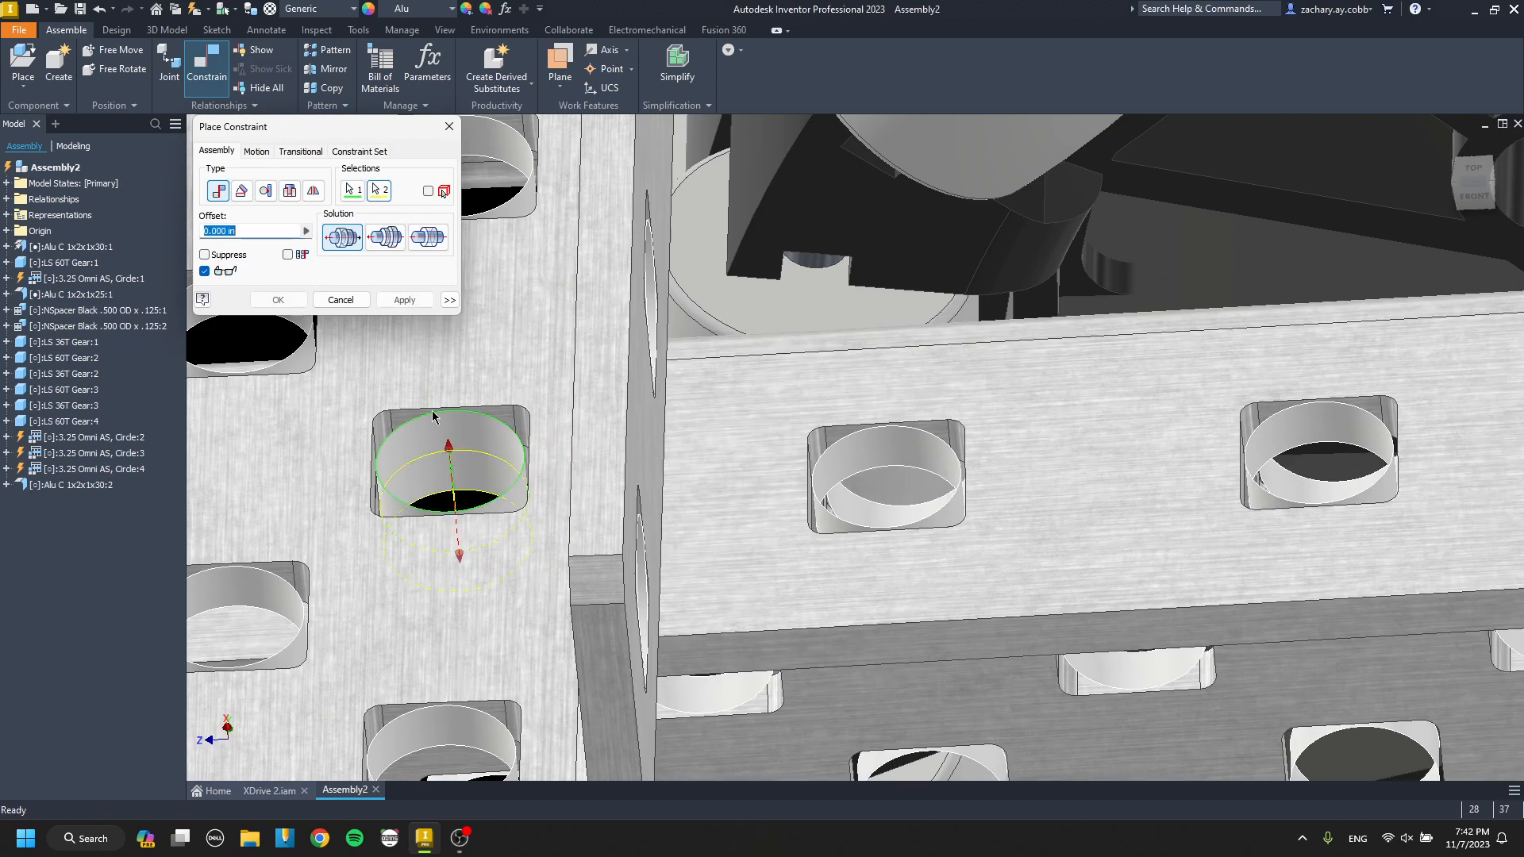
Mate a second pair of overlapping holes in the outer channel and the cross channel to square them up.
scroll(595, 385, "up", 4)
scroll(432, 419, "down", 5)
left_click(383, 386)
left_click(384, 415)
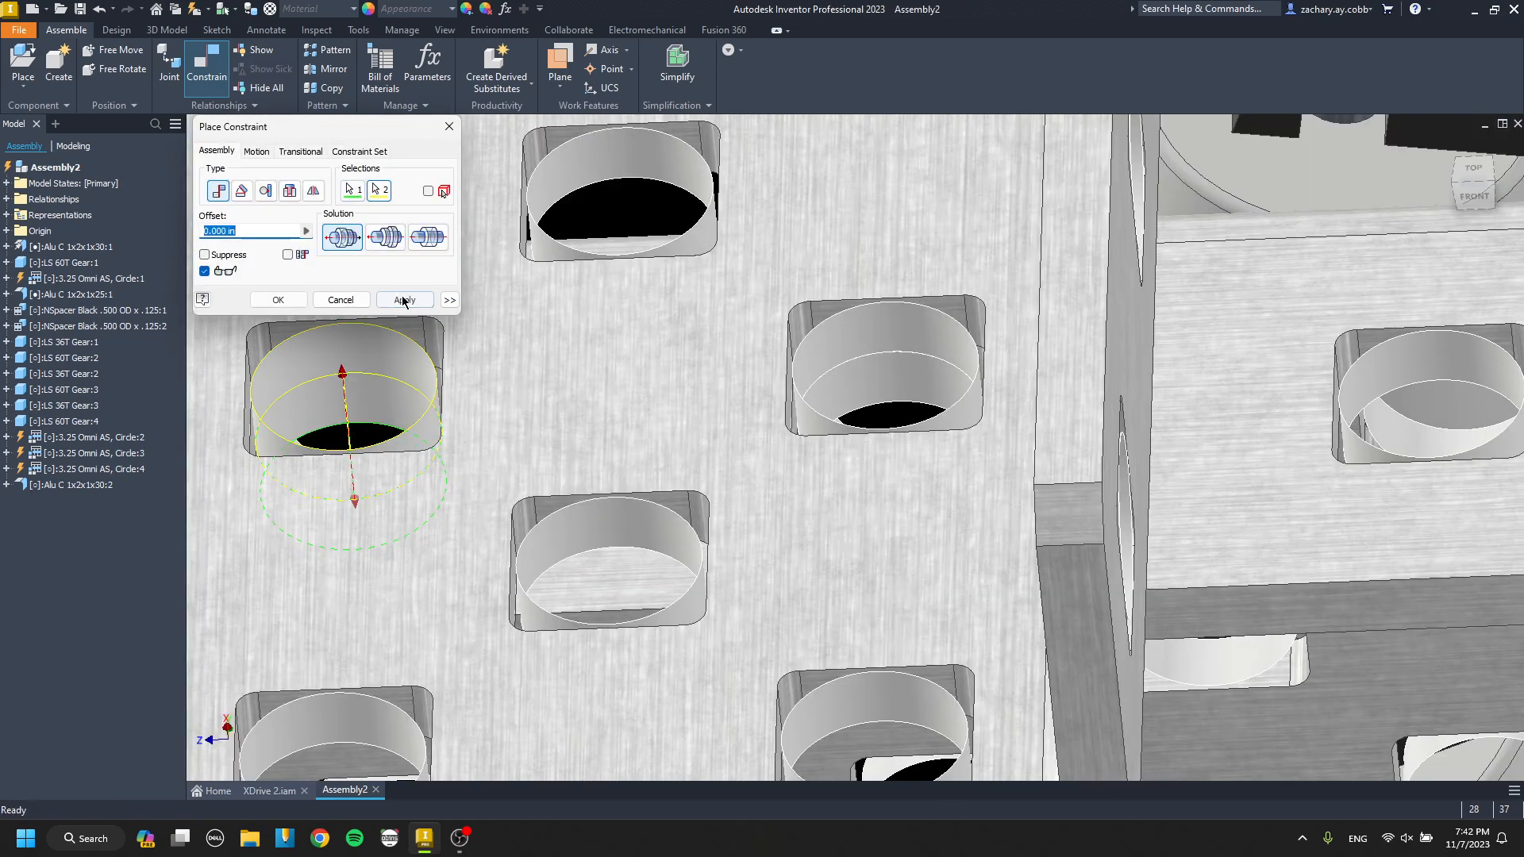
left_click(405, 300)
key("Escape")
scroll(644, 366, "up", 6)
middle_click_drag(689, 378, 594, 477, "shift")
scroll(595, 477, "up", 2)
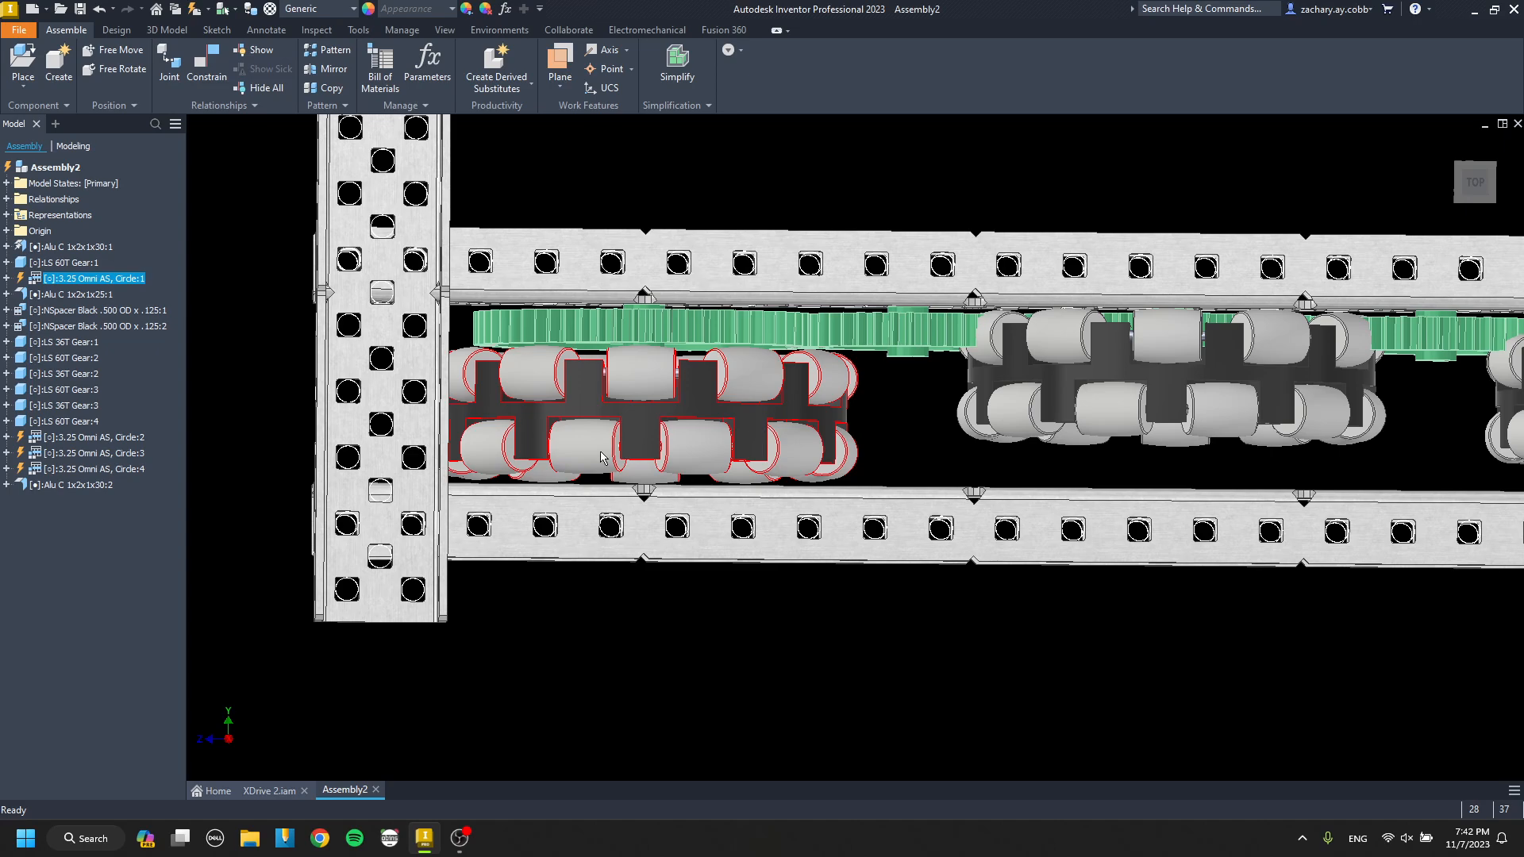
Delete the face mate between the outer channel's top flange and the cross channel's web.
scroll(631, 476, "down", 3)
middle_click_drag(636, 442, 557, 378, "shift")
left_click(558, 444)
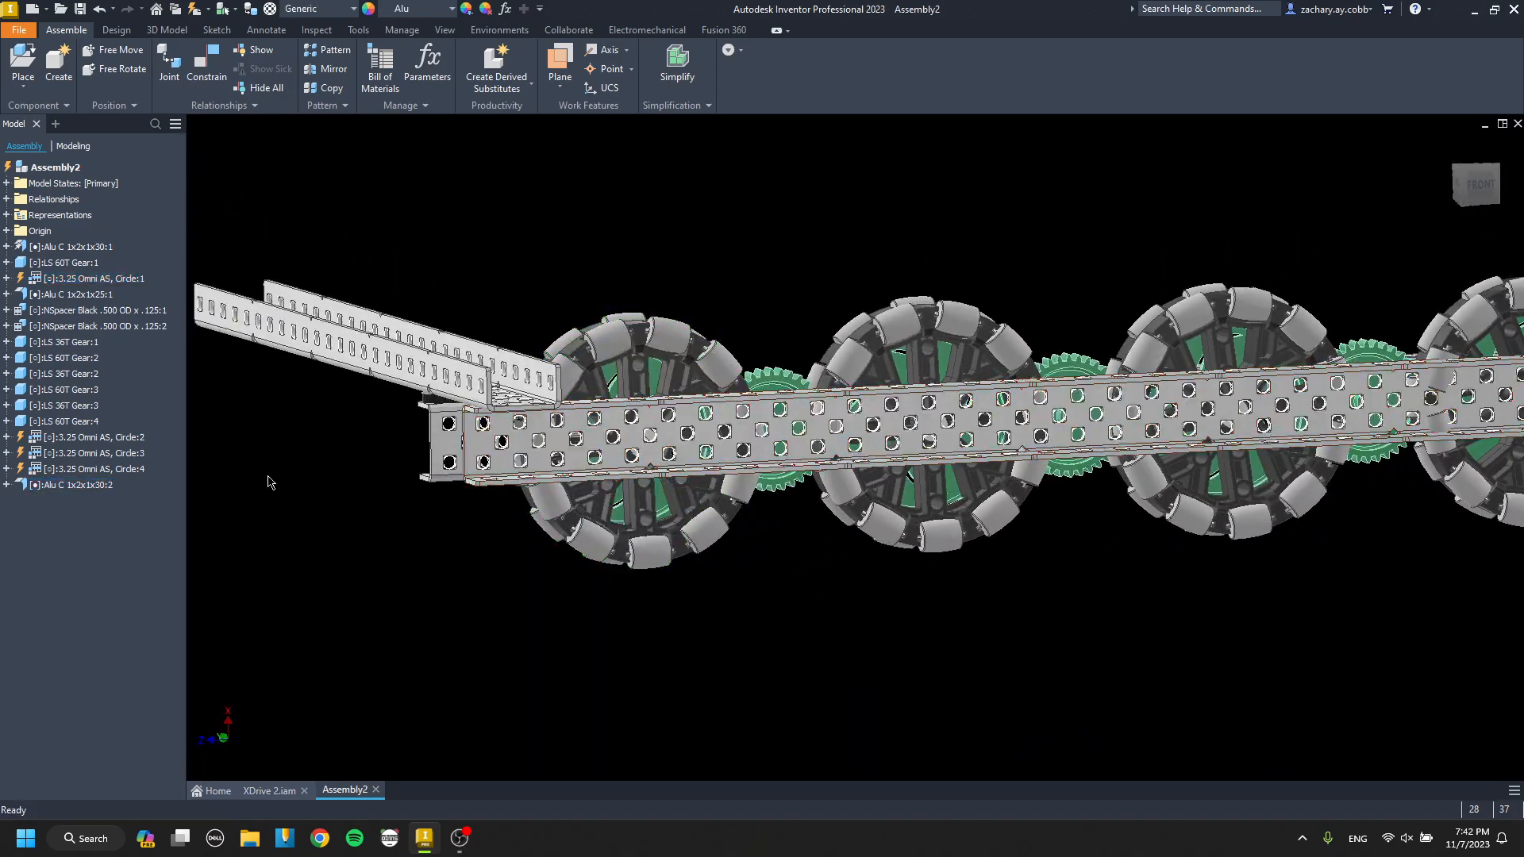
mouse_move(512, 461)
middle_mouse_down("shift")
mouse_move(673, 453)
mouse_move(643, 473)
middle_mouse_up("shift")
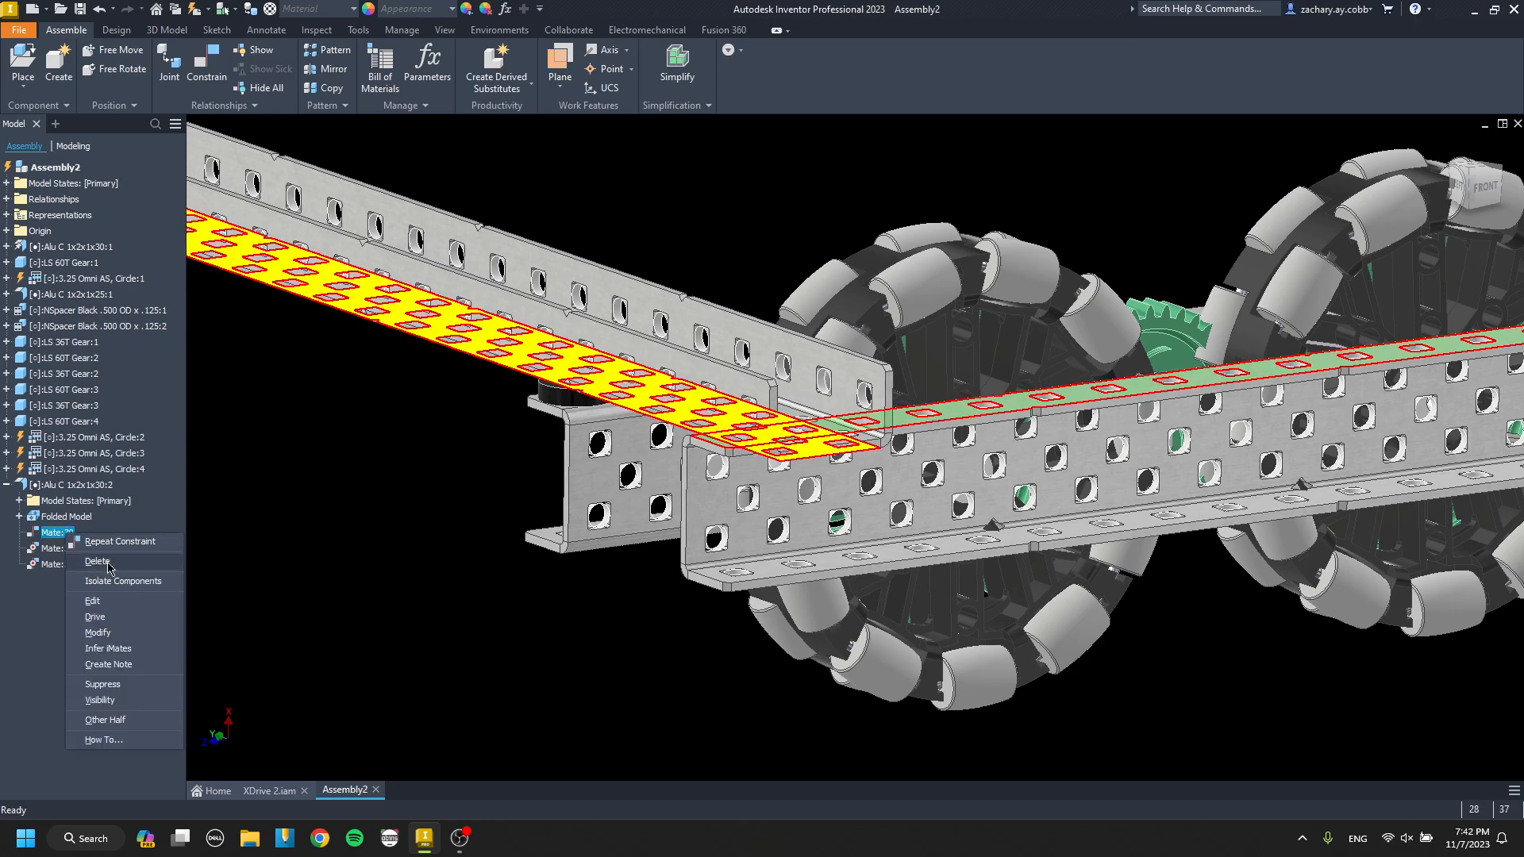
left_click(97, 561)
key("c")
middle_click_drag(817, 477, 699, 492, "shift")
middle_click_drag(698, 492, 775, 420)
key("Escape")
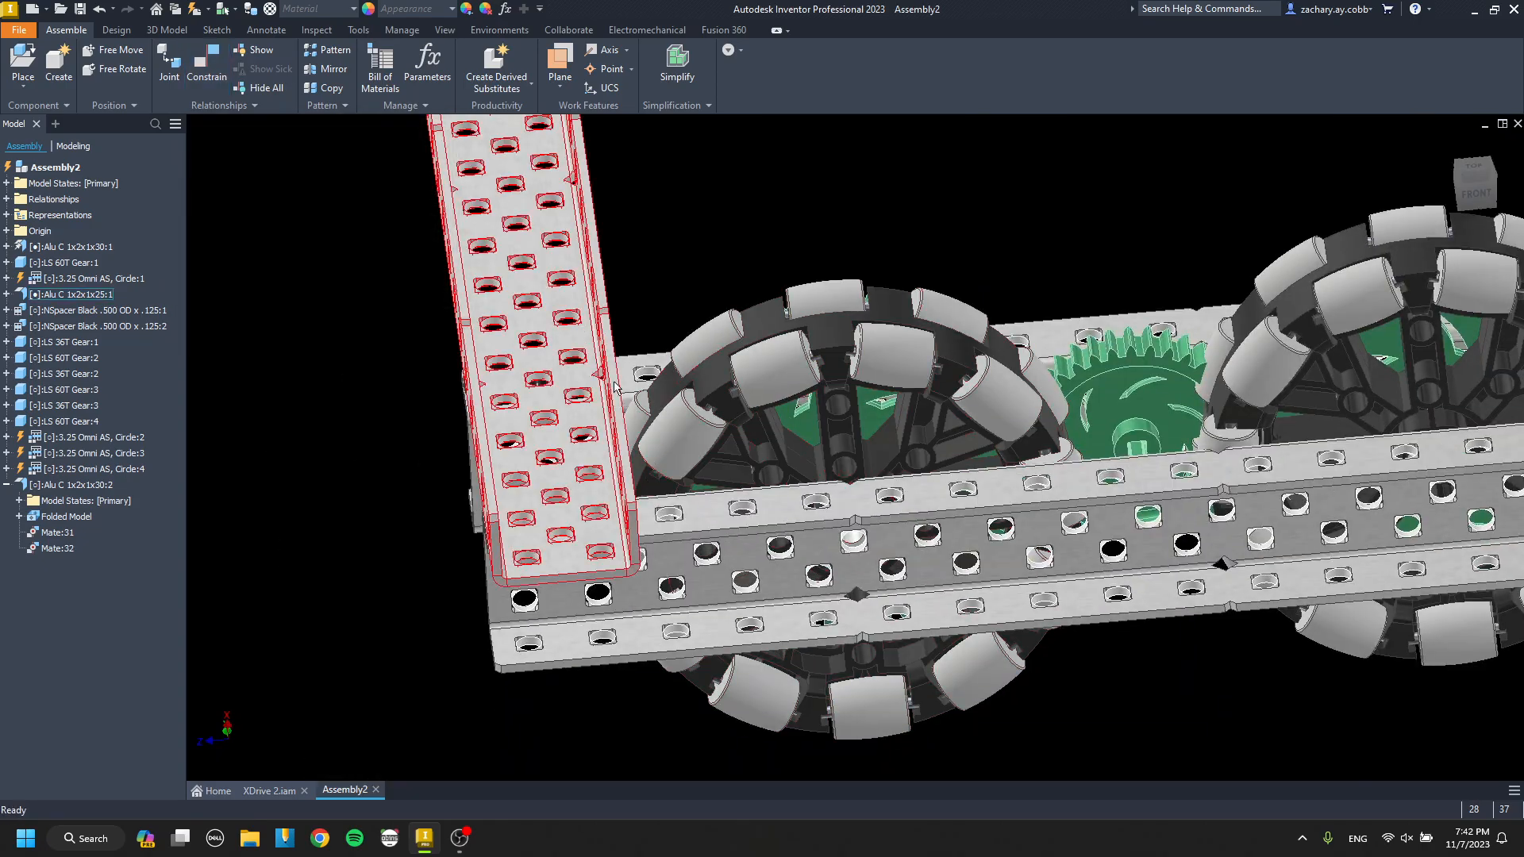
Constrain the outer channel's top flange flush with the inner channel's top flange at 0.000 in offset.
middle_click_drag(673, 520, 865, 469, "shift")
left_click_drag(667, 582, 666, 616)
middle_click_drag(844, 592, 651, 635, "shift")
key("c")
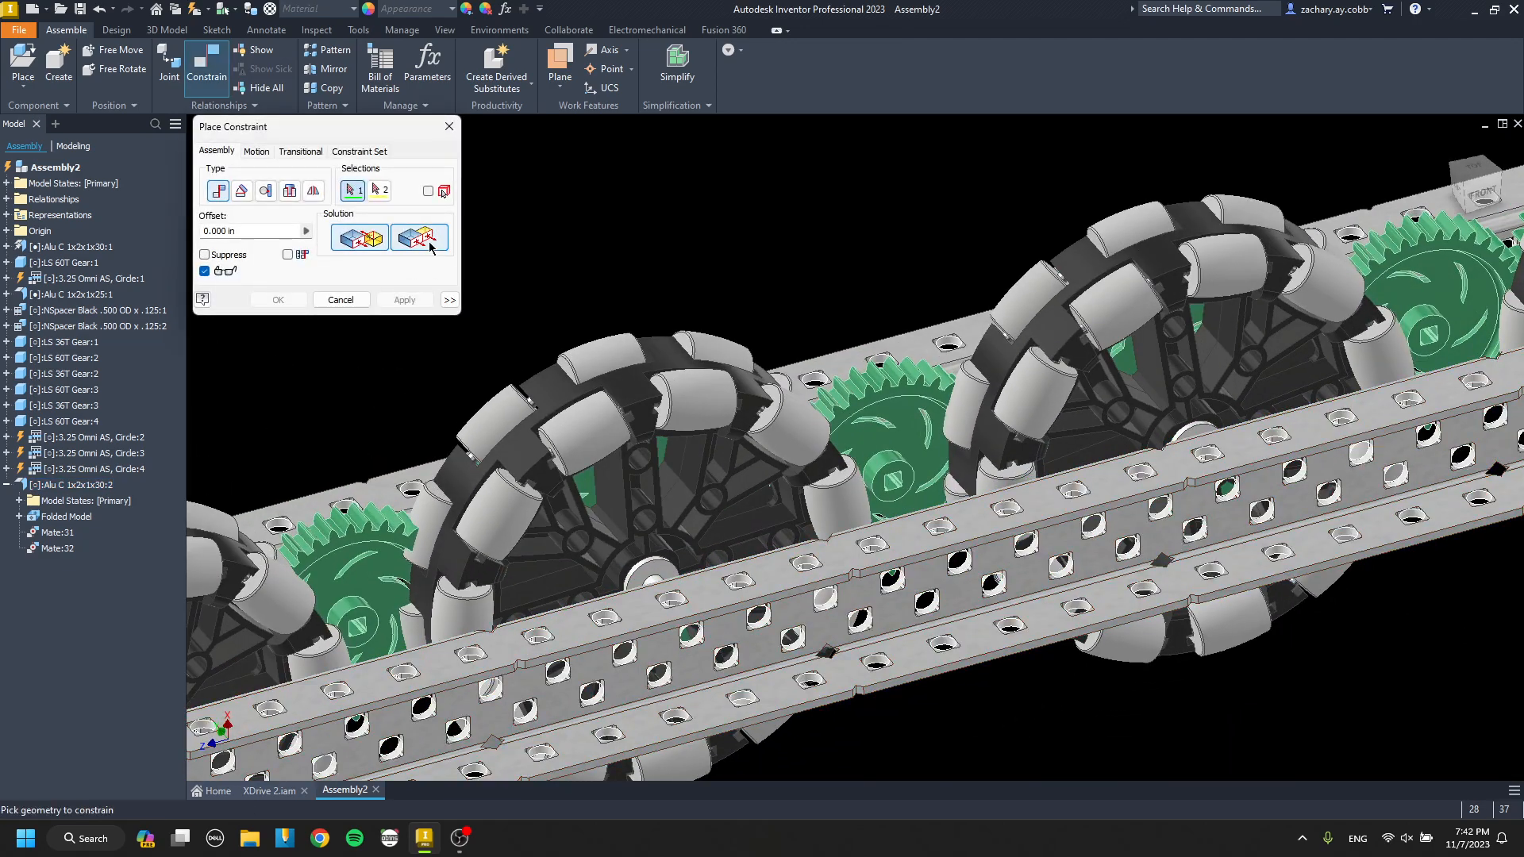
left_click(429, 246)
scroll(469, 412, "up", 5)
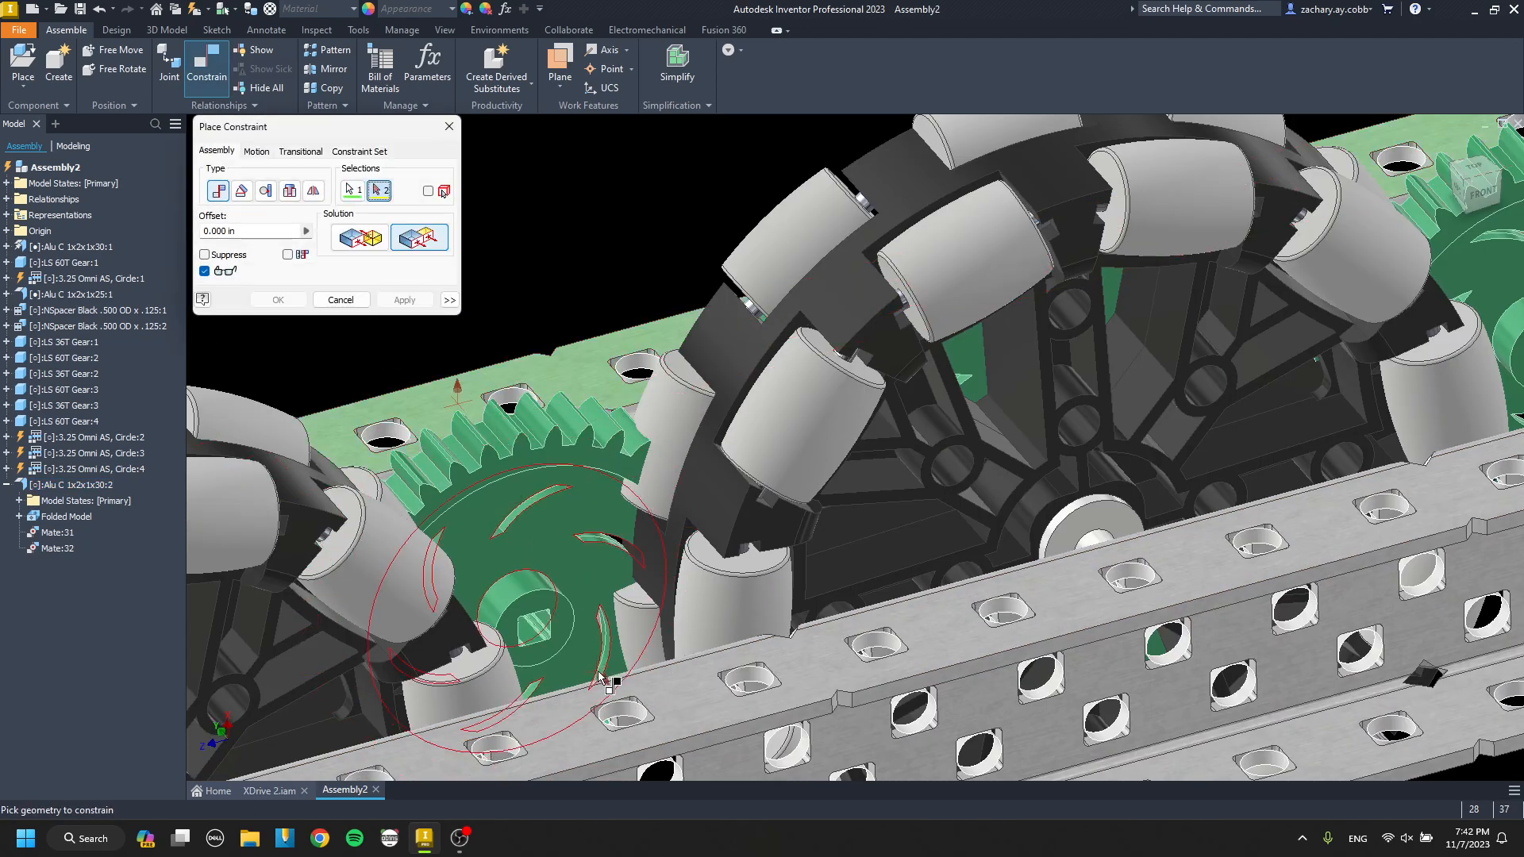
left_click(562, 684)
left_click(391, 304)
key("Escape")
scroll(635, 444, "down", 4)
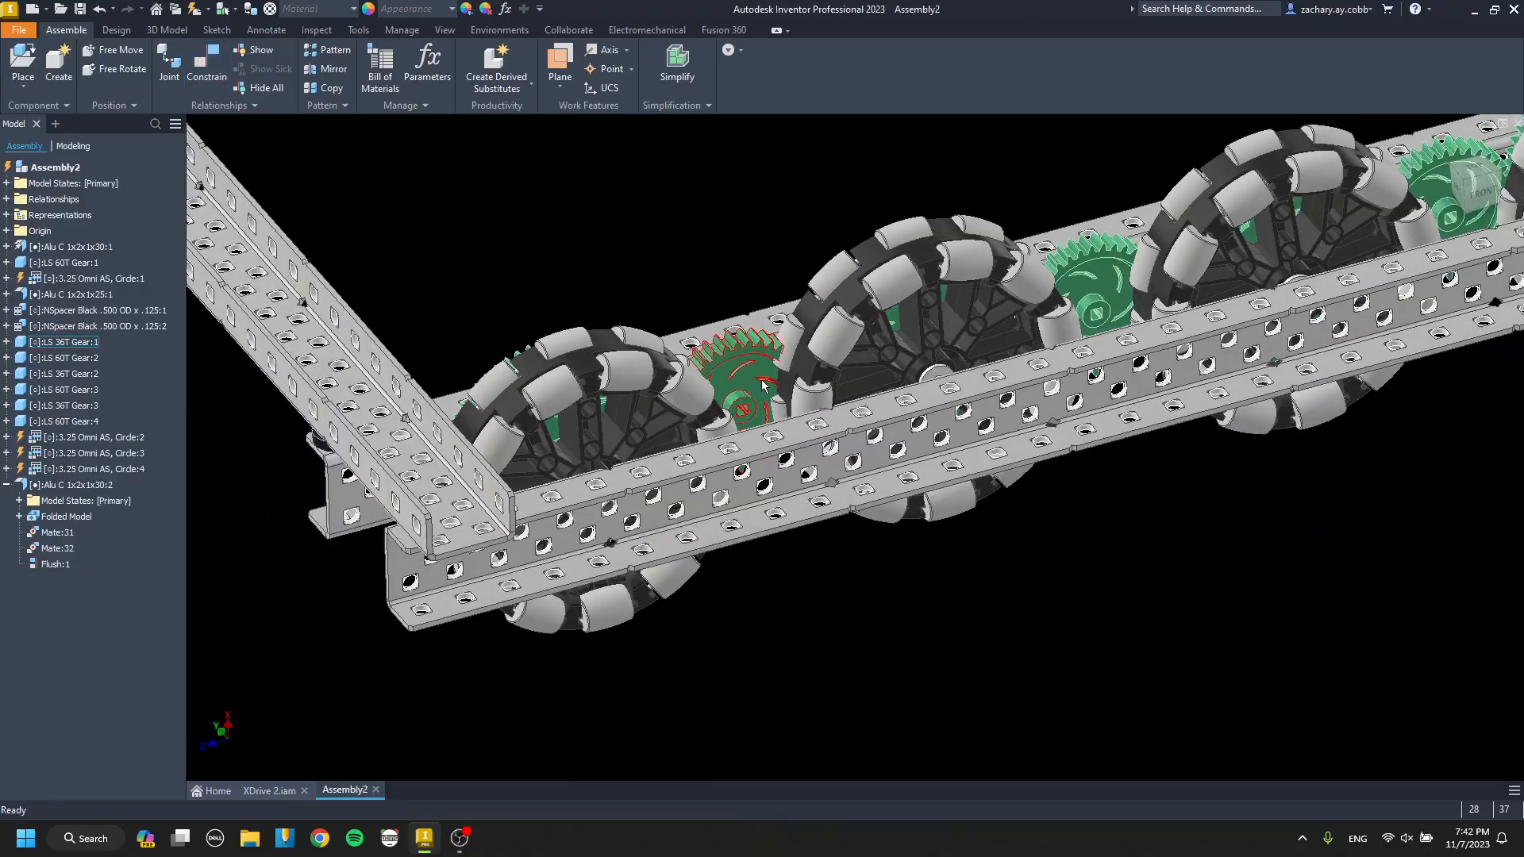
Ground the outer Alu C 1x2x1x30 channel in its current position.
middle_click_drag(765, 385, 794, 349, "shift")
scroll(794, 425, "down", 2)
mouse_move(793, 424)
middle_mouse_down("shift")
mouse_move(725, 481)
mouse_move(836, 369)
mouse_move(772, 460)
middle_mouse_up("shift")
right_click(766, 475)
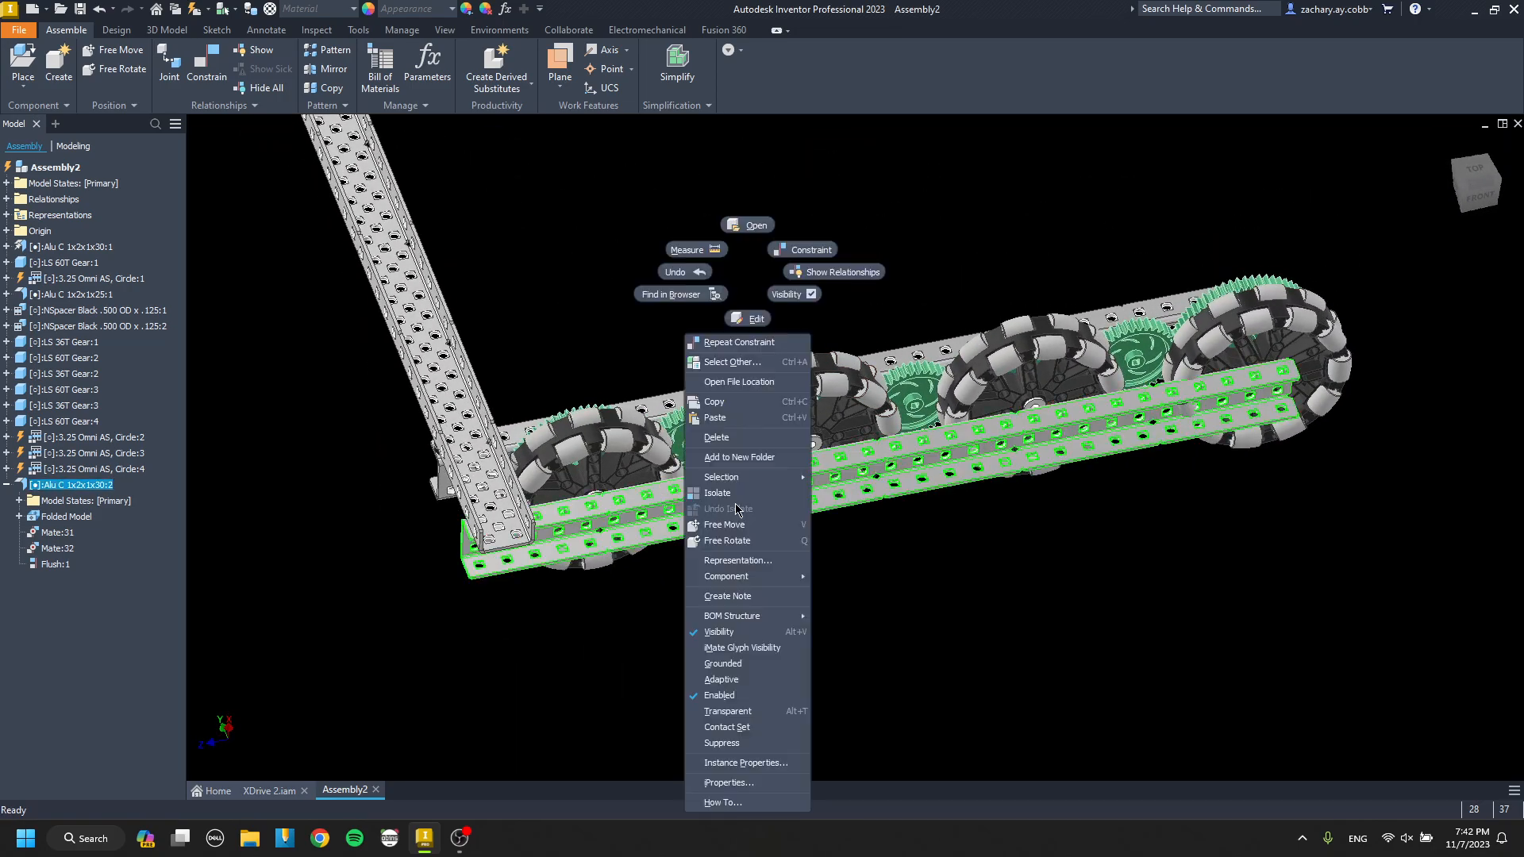
left_click(749, 671)
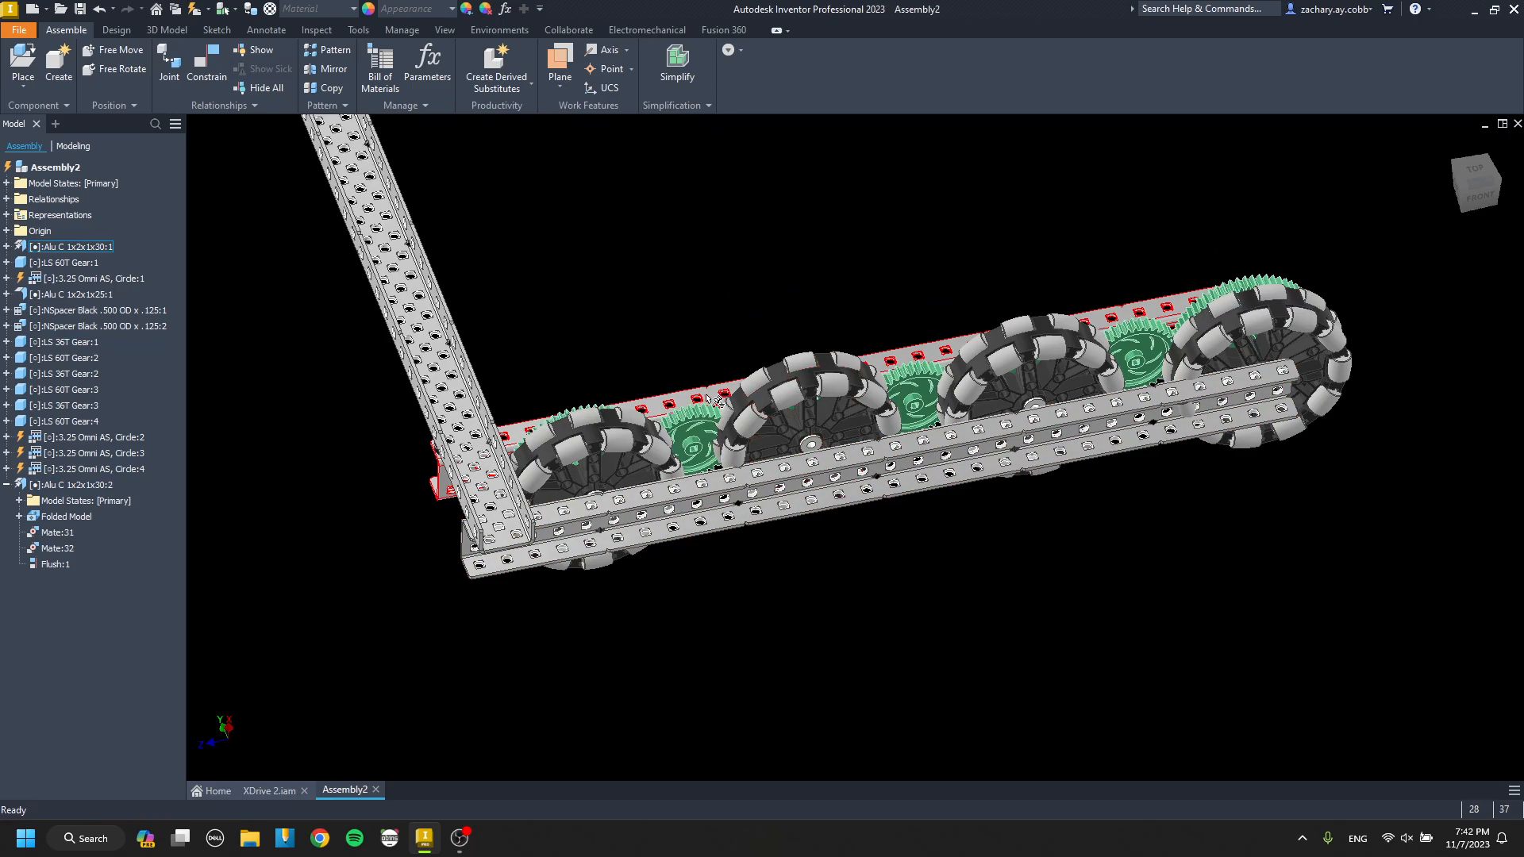
Cut and re-paste the Alu C 1x2x1x25 cross channel, and rotate it freely to expose the underside of its web.
mouse_move(726, 499)
middle_mouse_down("shift")
mouse_move(594, 531)
mouse_move(456, 534)
mouse_move(482, 527)
mouse_move(441, 627)
mouse_move(726, 556)
mouse_move(857, 548)
mouse_move(808, 570)
middle_mouse_up("shift")
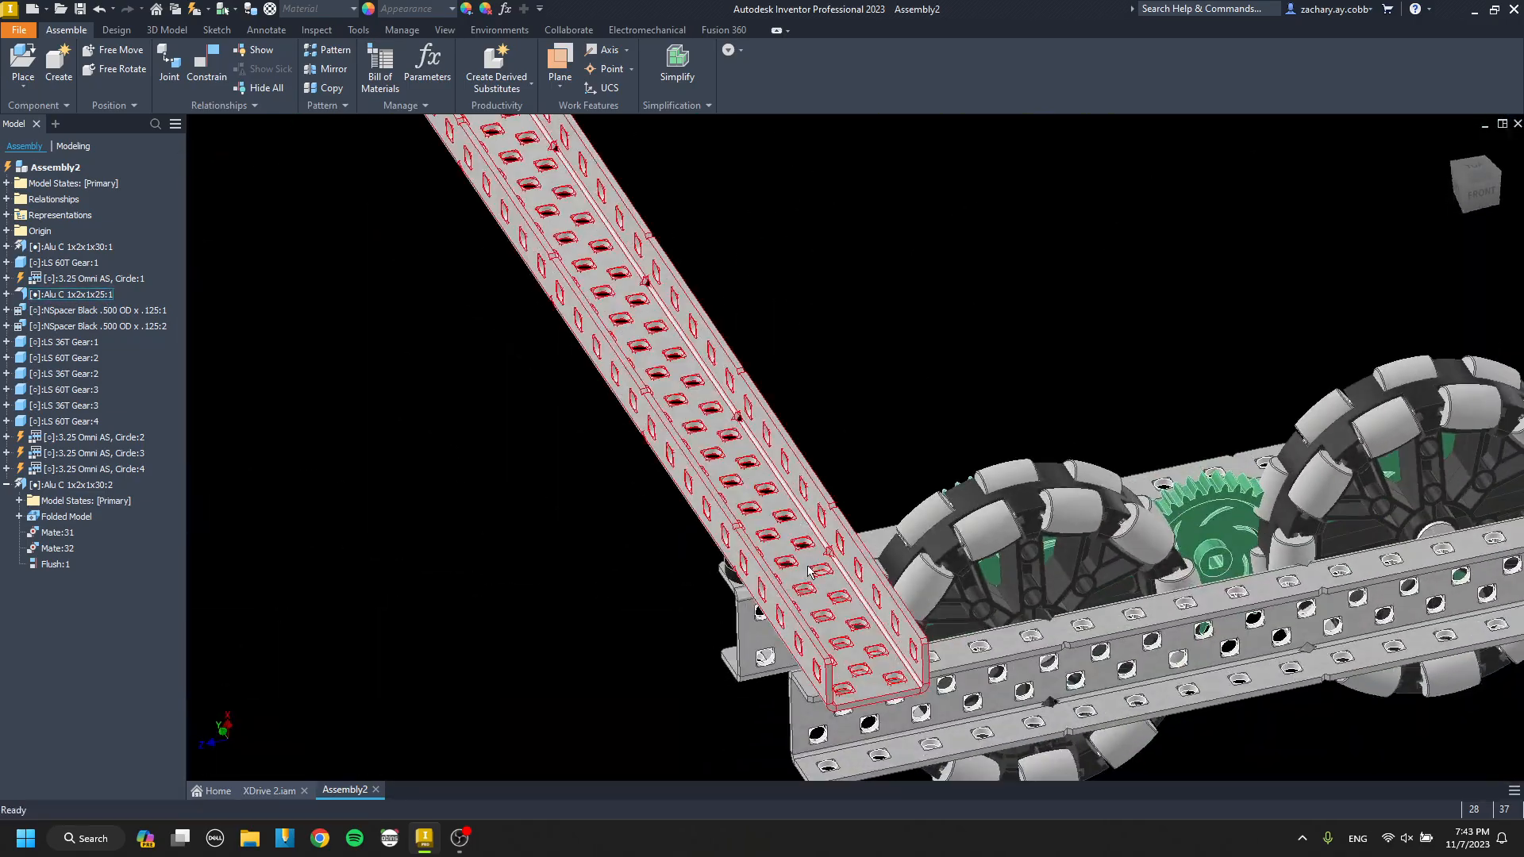
key("ctrl+x")
key("ctrl+v")
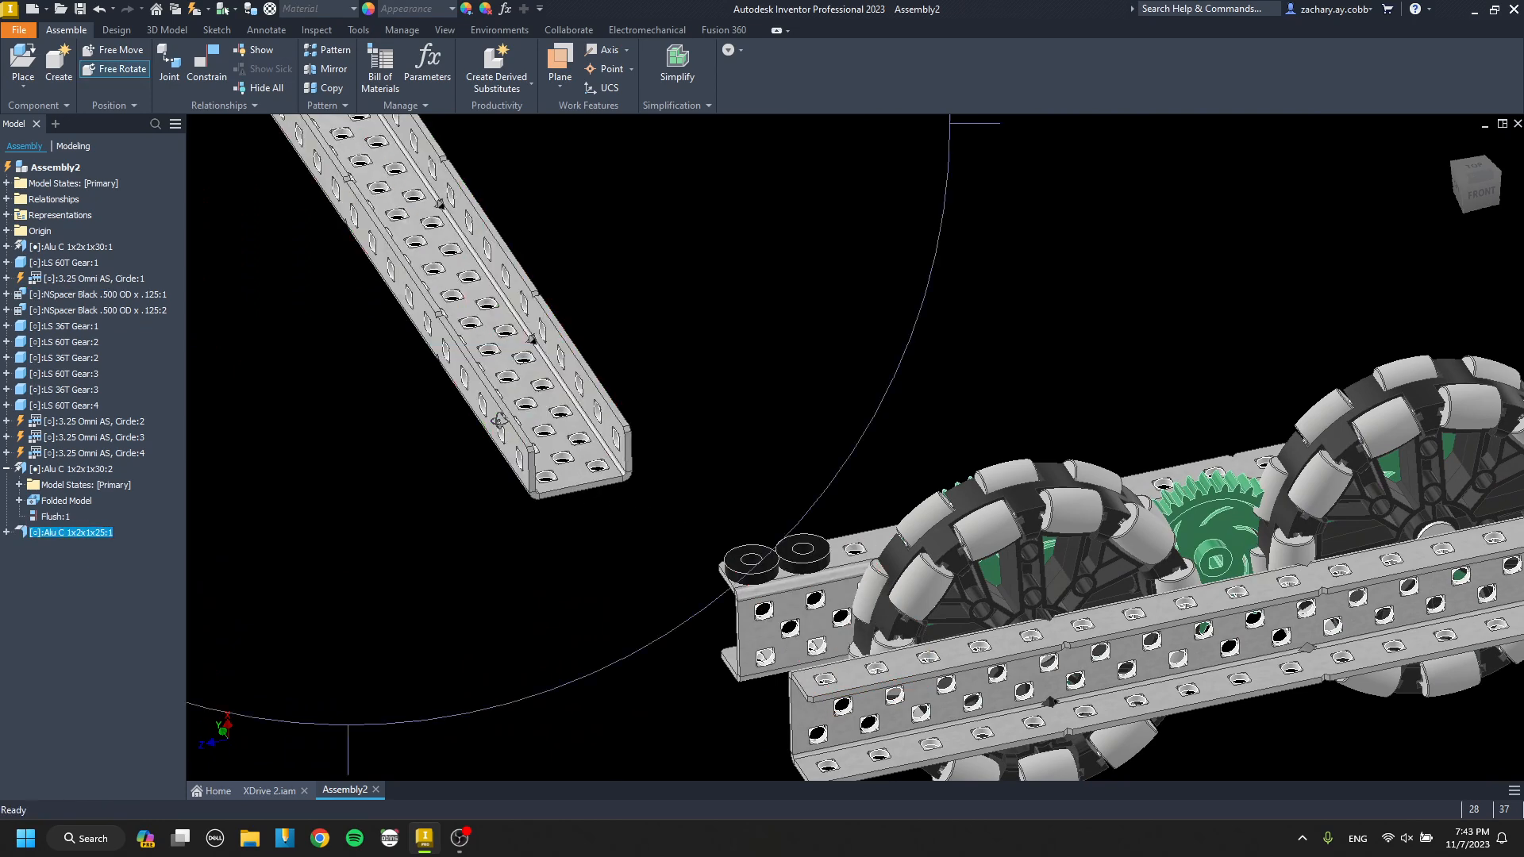
left_click_drag(498, 421, 389, 199)
key("Escape")
middle_click_drag(378, 184, 494, 322)
Mate the underside of the cross channel's web to the top face of the black spacers on the inner channel.
scroll(499, 330, "down", 3)
key("c")
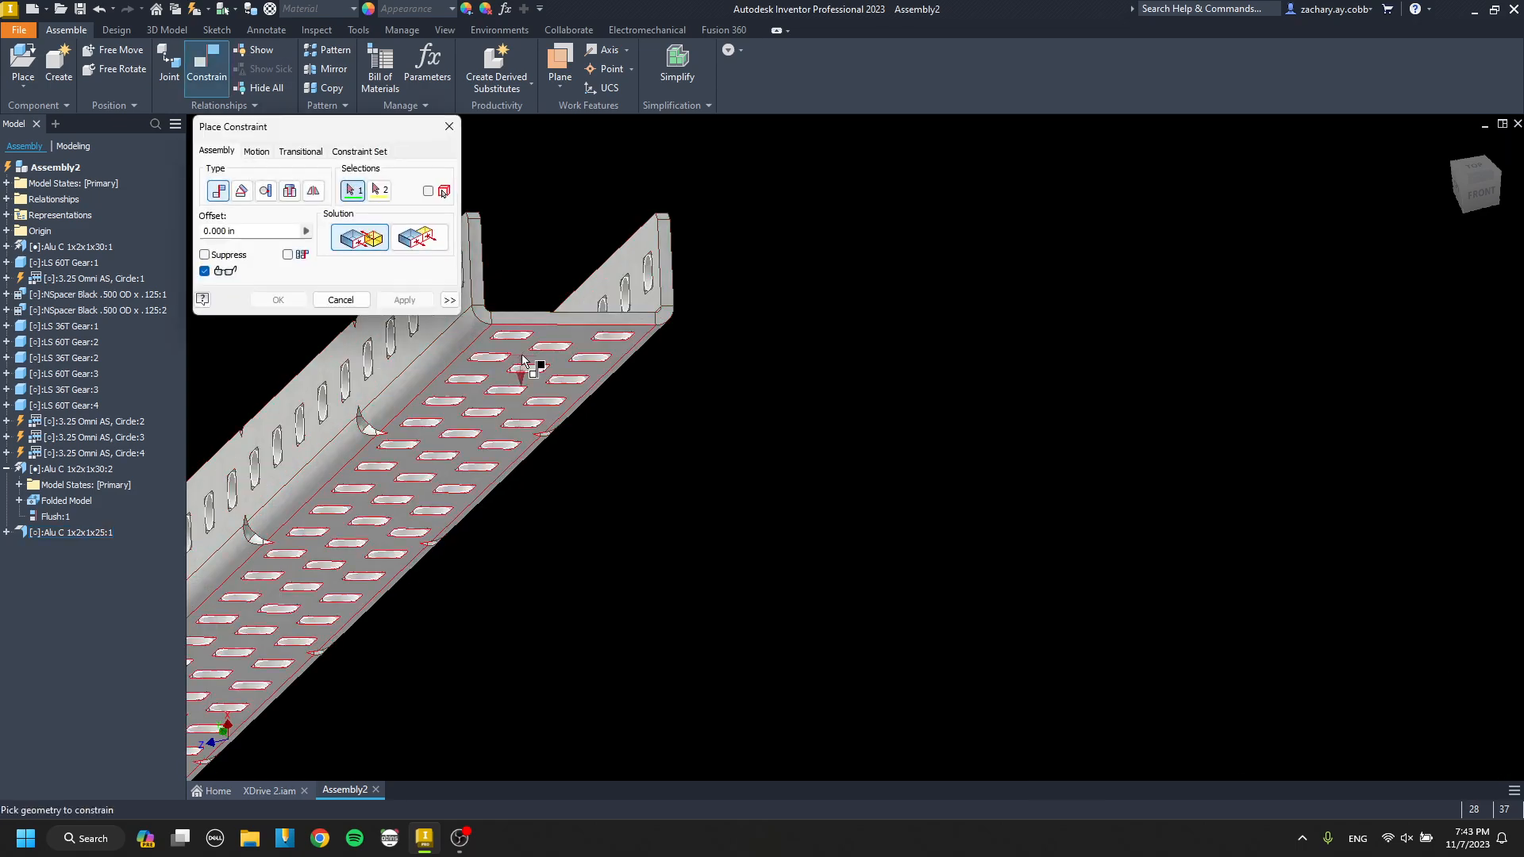
left_click(524, 361)
scroll(524, 362, "up", 5)
scroll(500, 460, "down", 8)
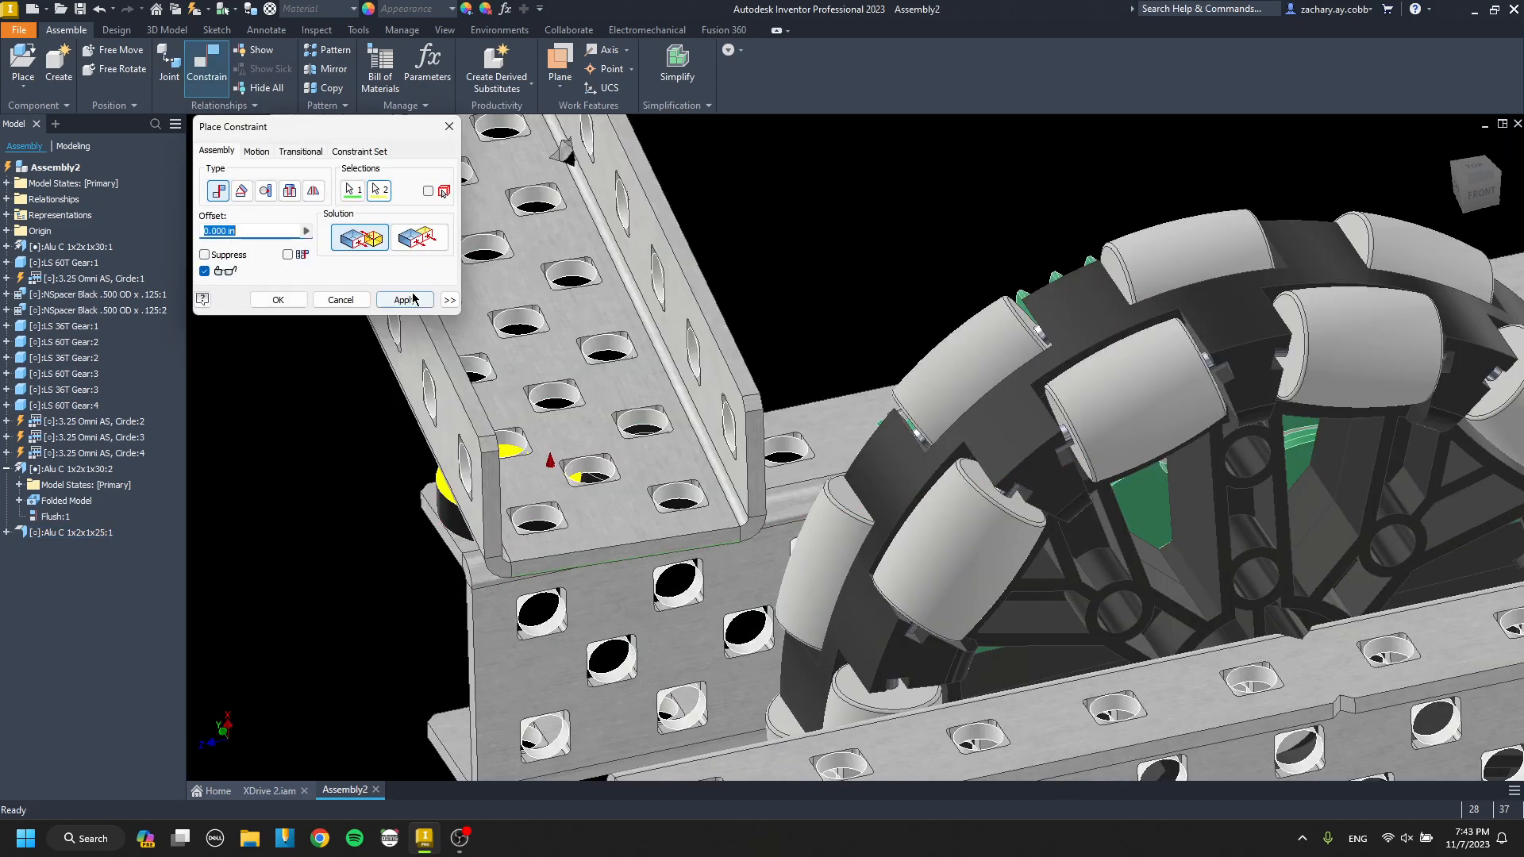
left_click(413, 299)
Mate the cross channel's corner web hole to the end hole in the outer channel's top flange at 0.000 in offset.
scroll(557, 523, "down", 3)
left_click(541, 525)
scroll(544, 524, "up", 5)
middle_click_drag(568, 548, 554, 446)
scroll(630, 592, "down", 6)
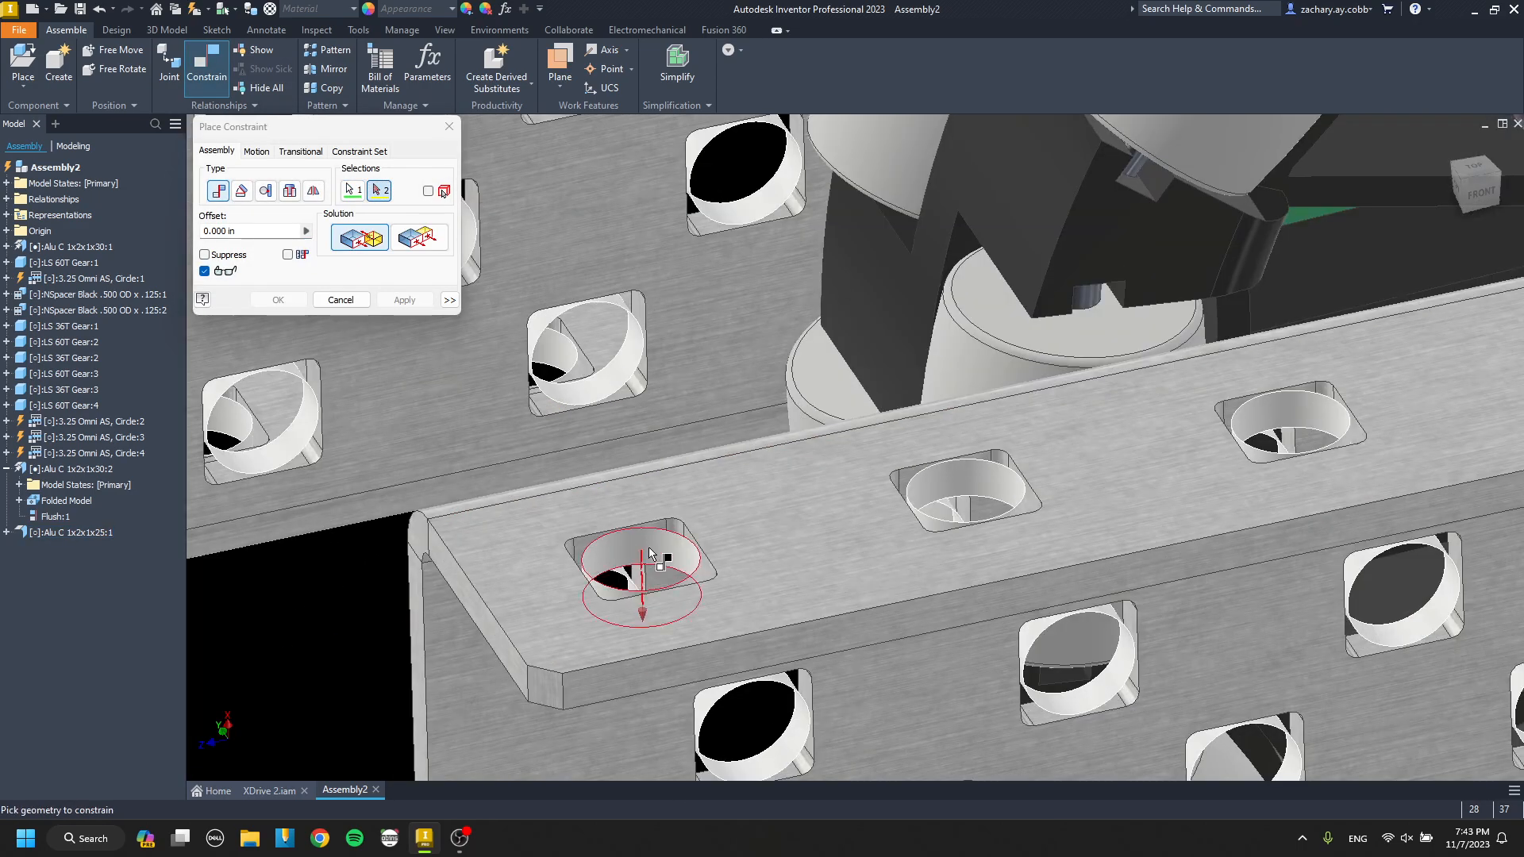
left_click(649, 546)
scroll(649, 546, "up", 5)
left_click(405, 299)
Mate a second web hole of the cross channel to its matching outer channel flange hole, and ground the cross channel.
scroll(681, 516, "down", 6)
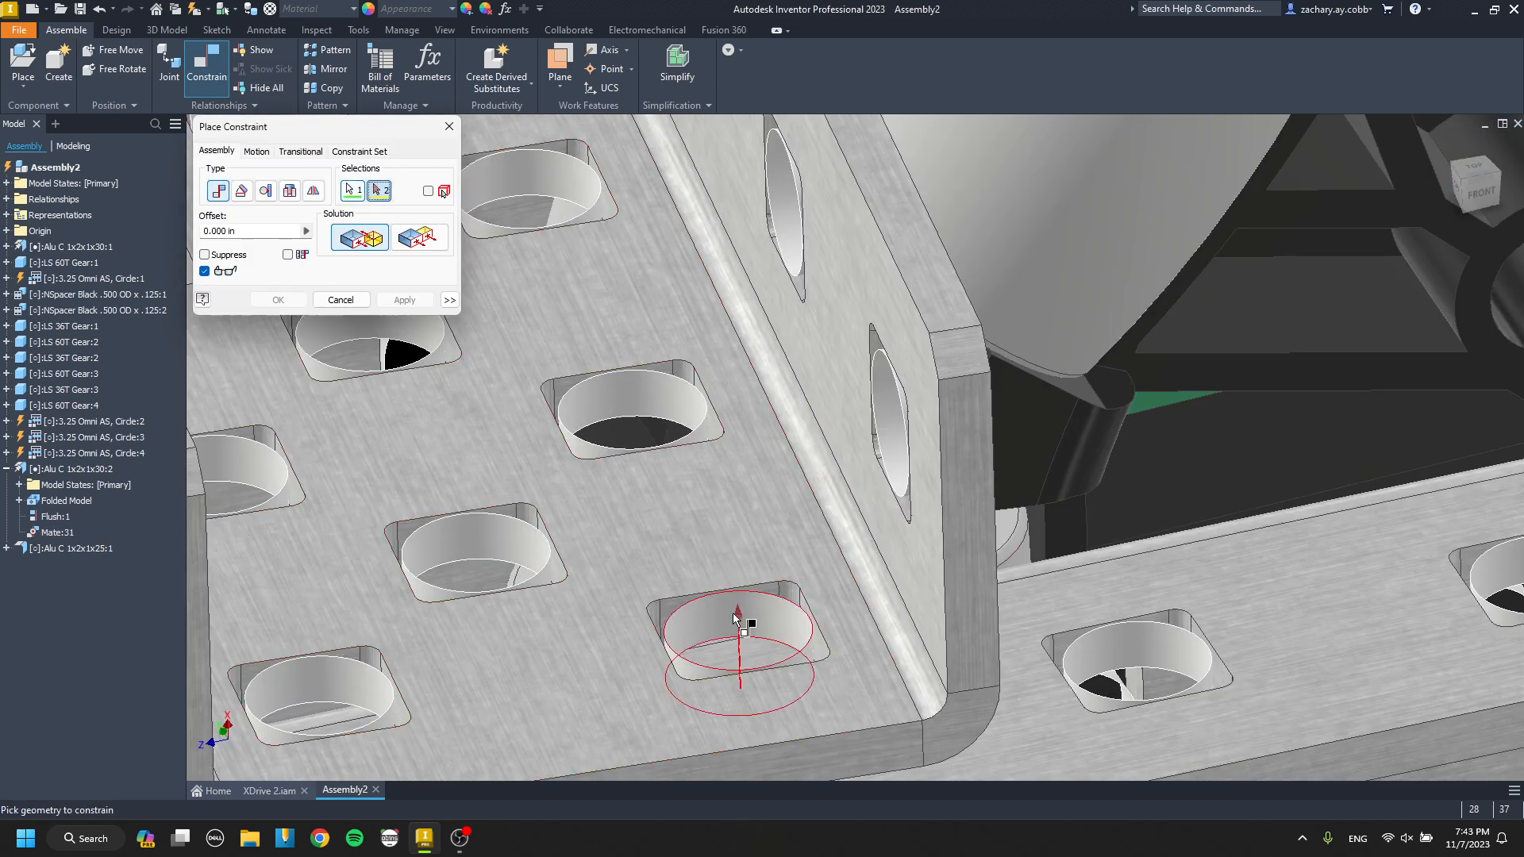
left_click(754, 718)
left_click(405, 303)
middle_click_drag(452, 342, 885, 582)
scroll(820, 606, "up", 4)
key("Escape")
left_click_drag(642, 425, 641, 428)
scroll(641, 427, "up", 8)
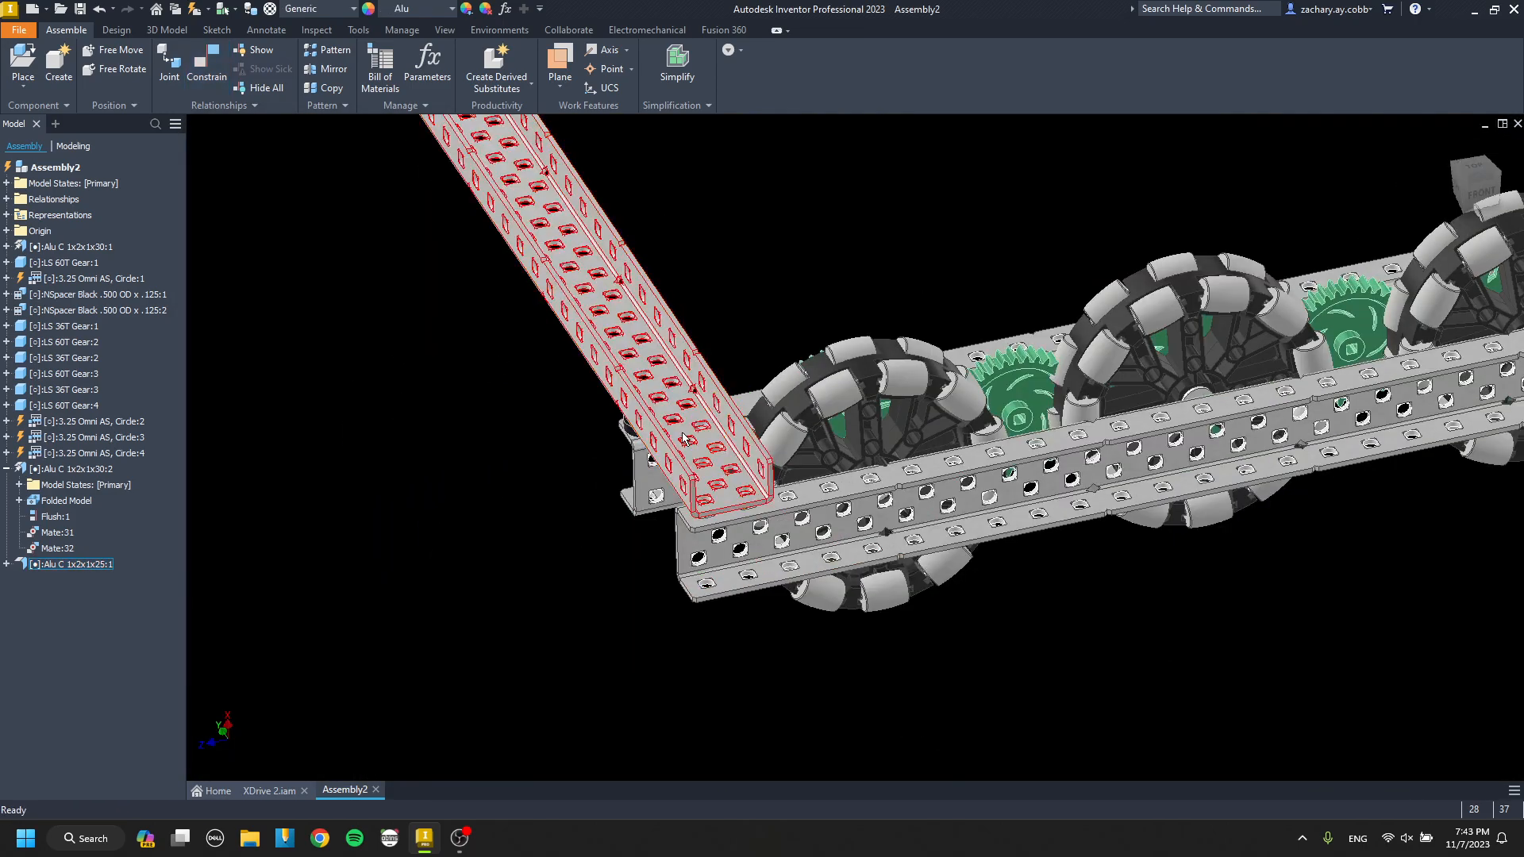
Add a second Alu C 1x2x1x25 cross channel, rotate it so its flanges face down, and move it above the middle 36T gear.
mouse_move(642, 449)
middle_mouse_down()
mouse_move(633, 501)
mouse_move(633, 460)
mouse_move(681, 568)
mouse_move(698, 470)
mouse_move(704, 500)
mouse_move(696, 477)
mouse_move(578, 497)
mouse_move(710, 492)
middle_mouse_up()
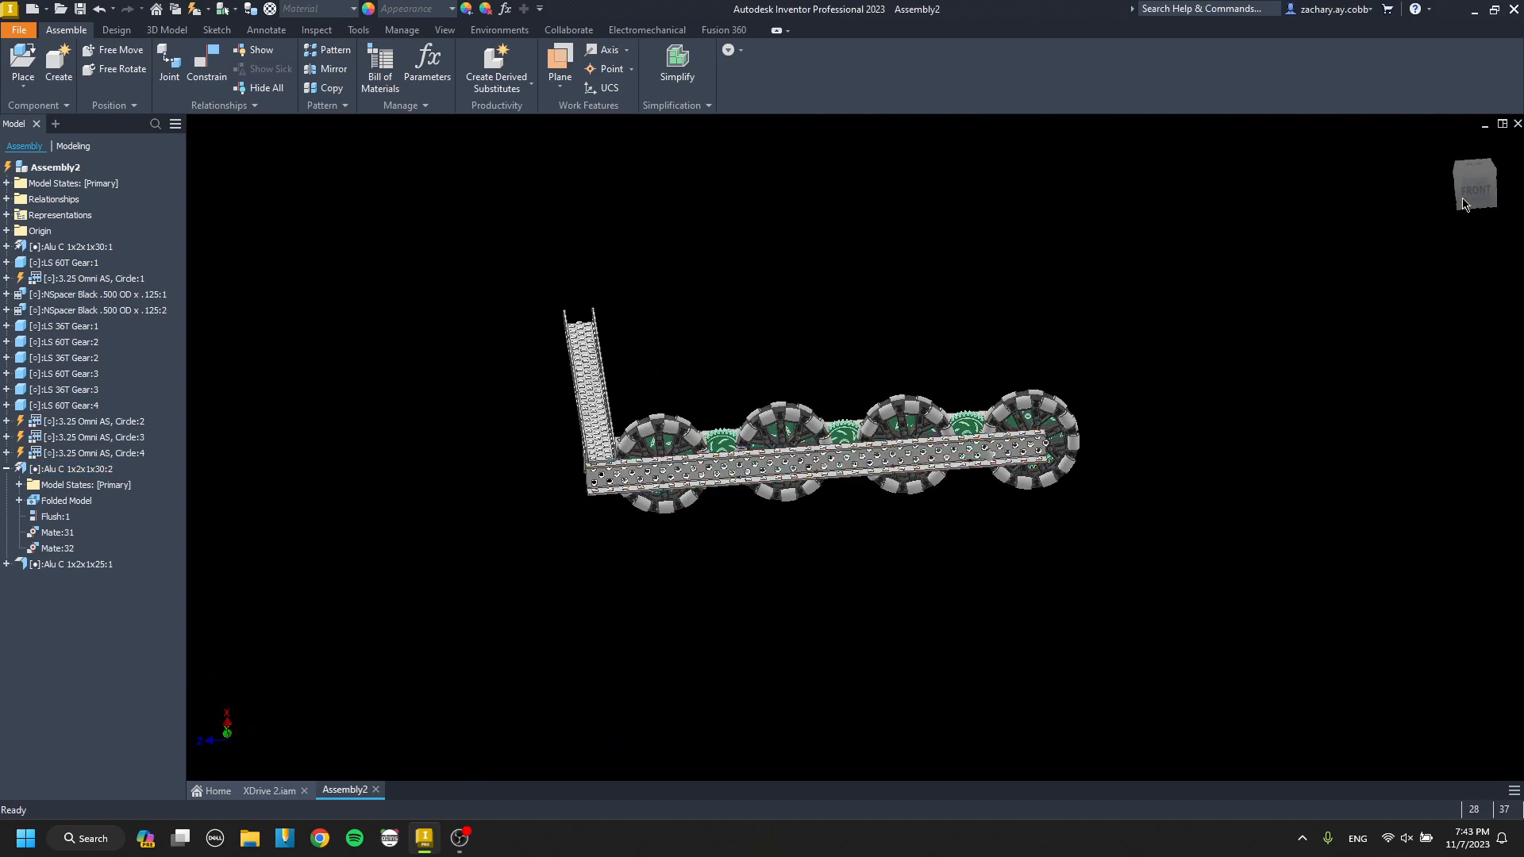
left_click(1471, 193)
scroll(729, 426, "up", 5)
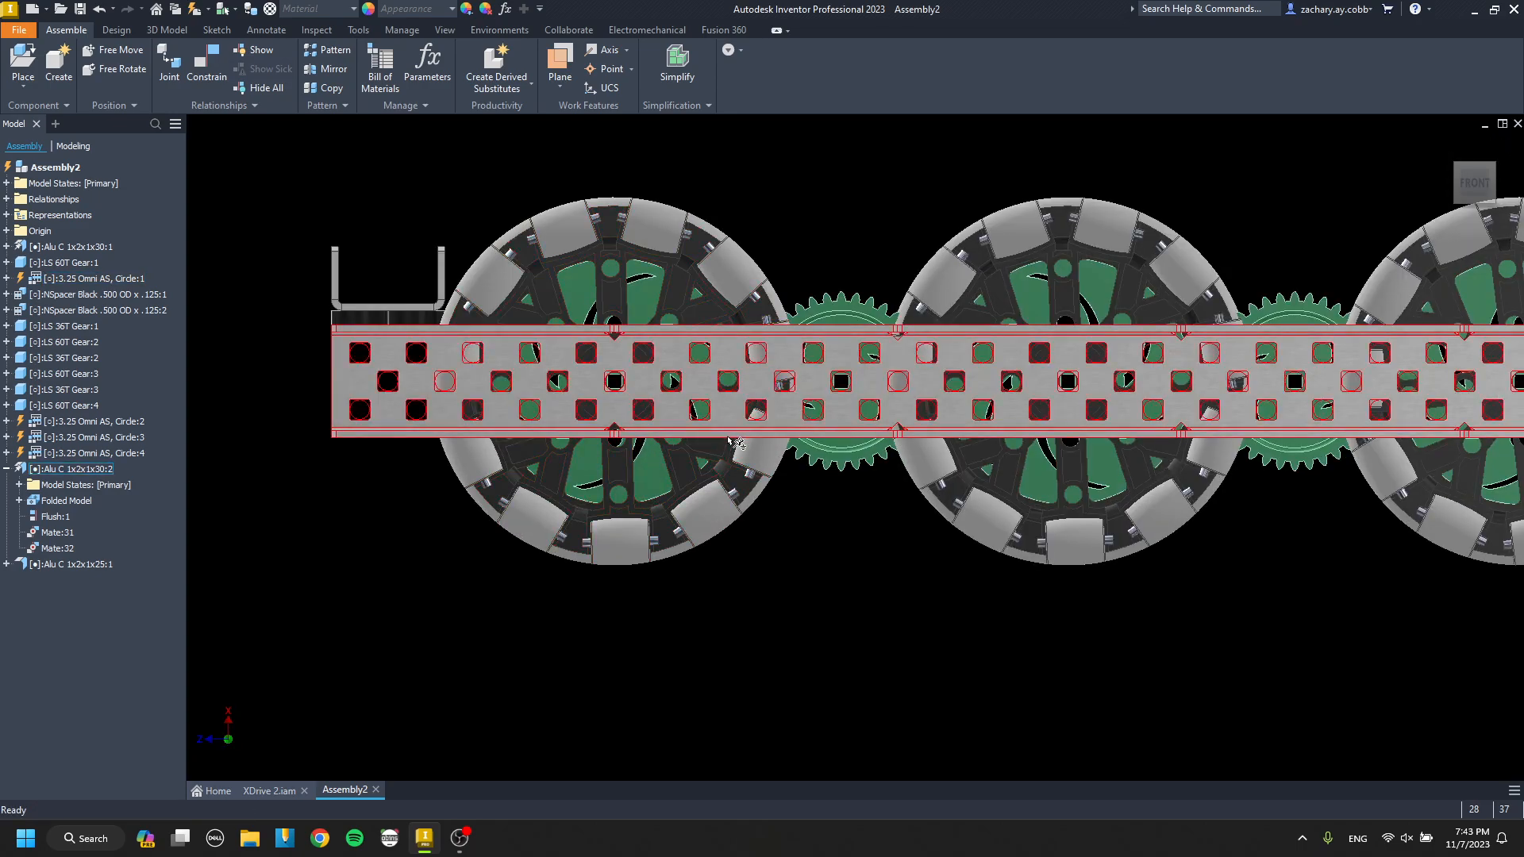
scroll(669, 369, "down", 5)
middle_click_drag(656, 415, 703, 549, "shift")
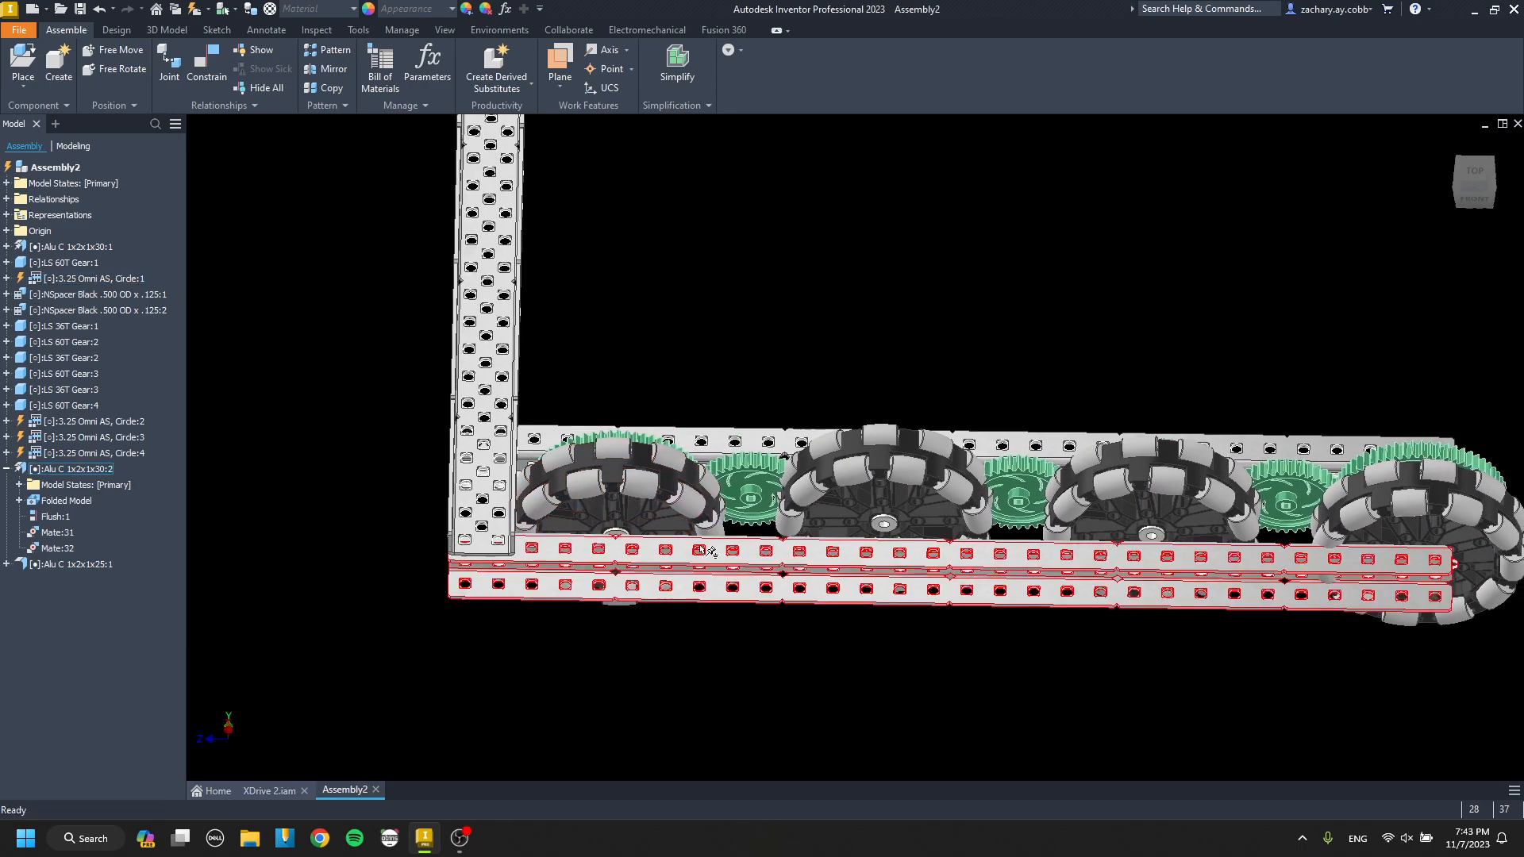
left_click(1474, 200)
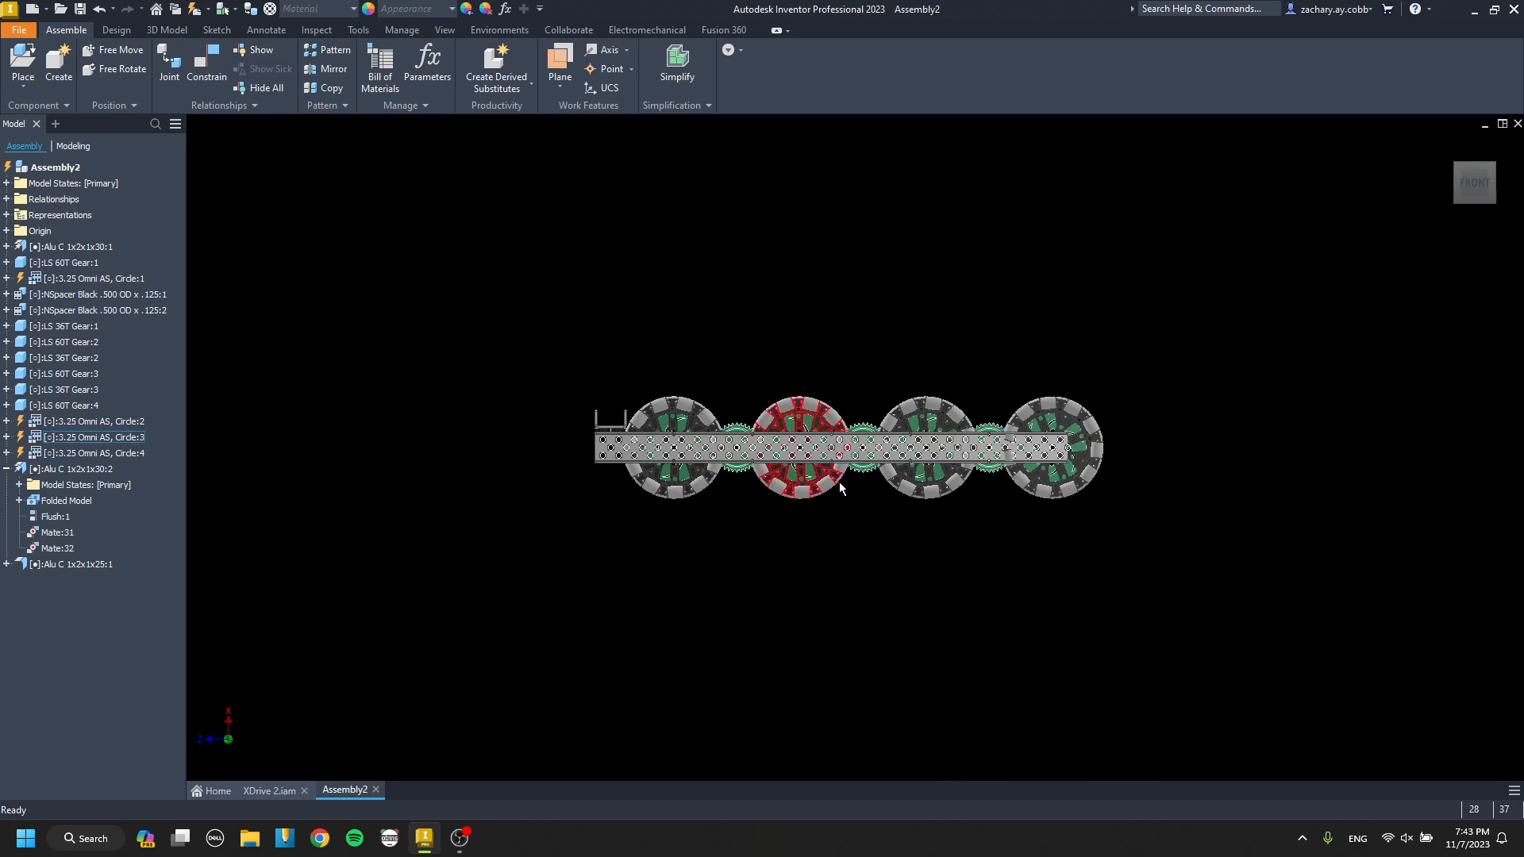
scroll(786, 486, "up", 3)
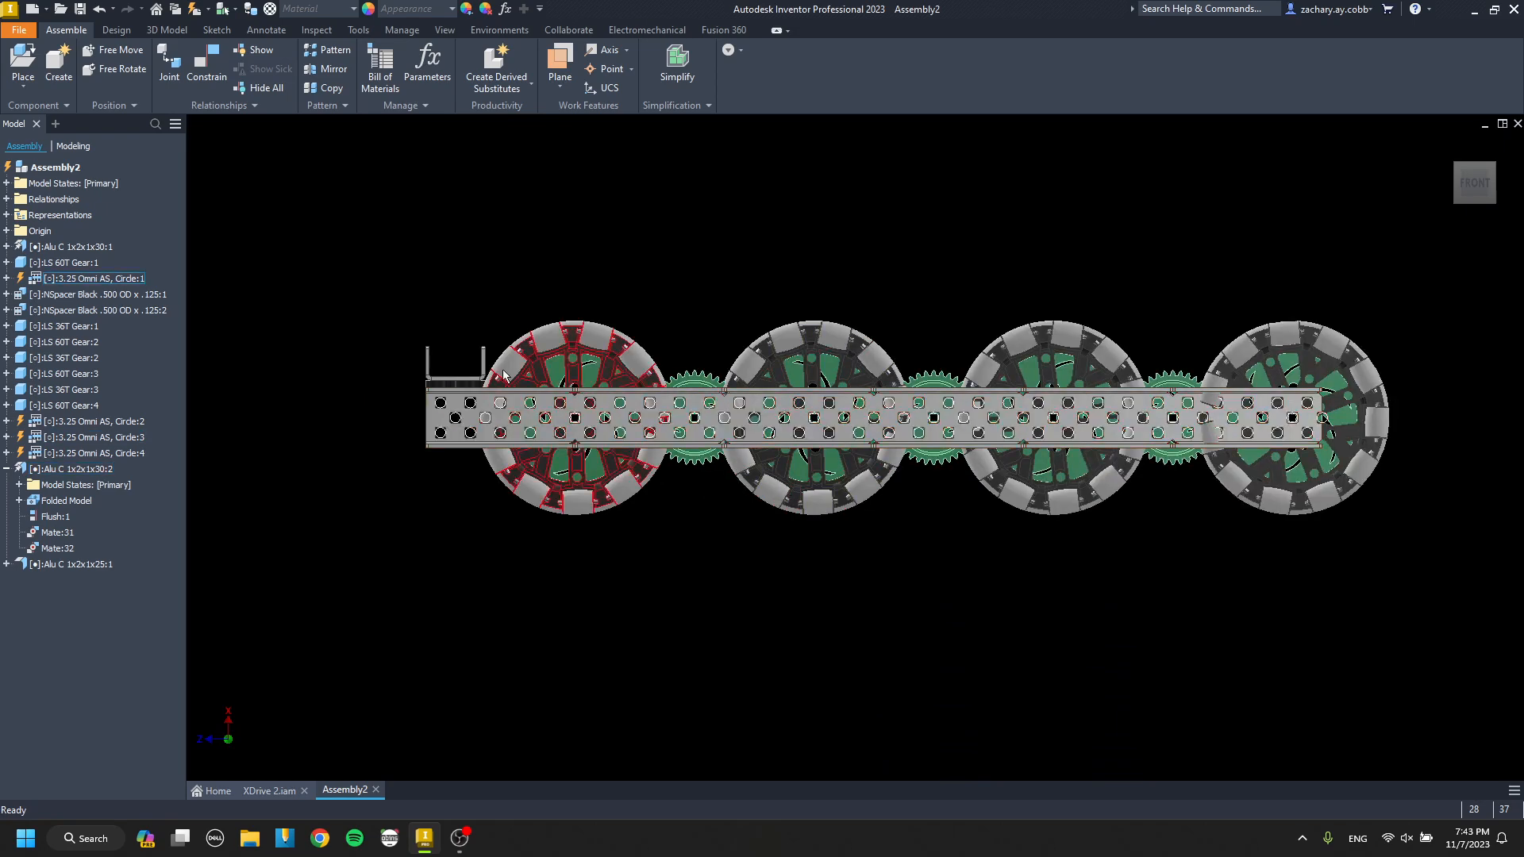
middle_click_drag(910, 398, 866, 449)
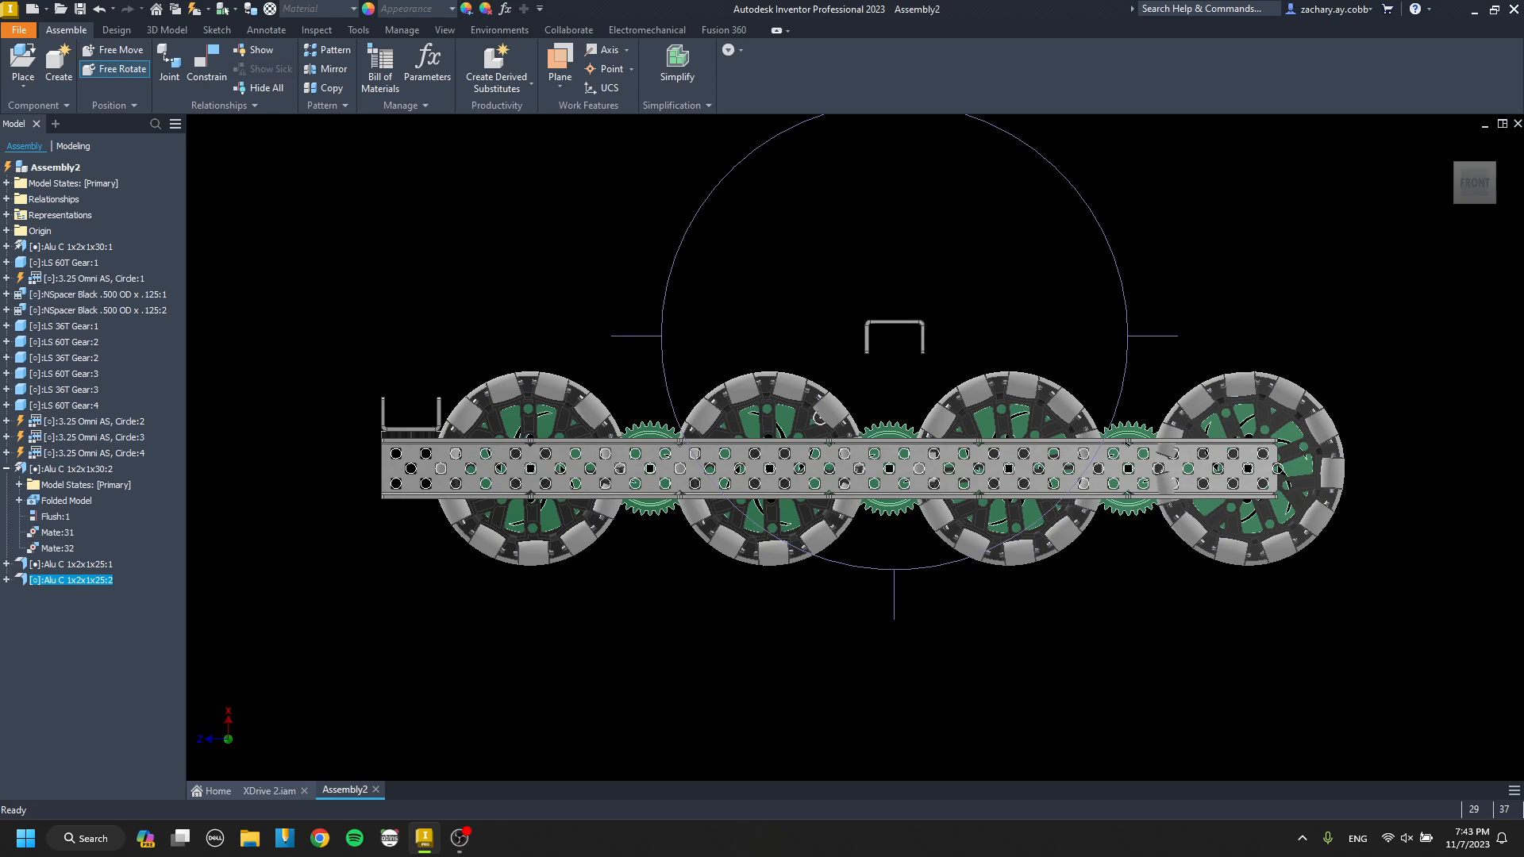
key("Escape")
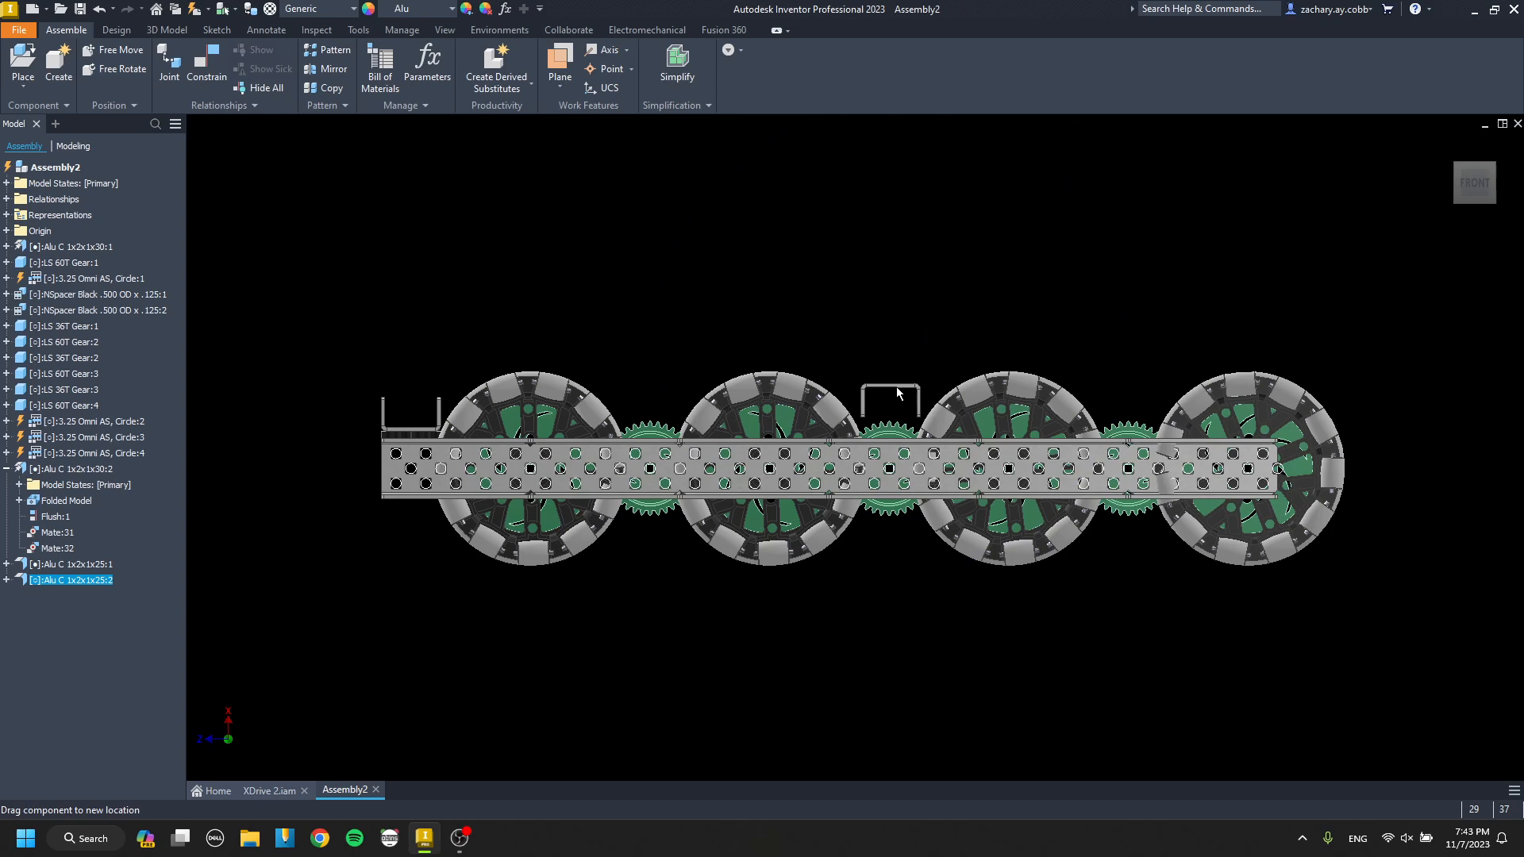
key("Escape")
Add a third Alu C 1x2x1x25 cross channel with flanges down above the 36T gear between the third and fourth wheels.
middle_click_drag(873, 468, 992, 476, "shift")
left_click(1478, 182)
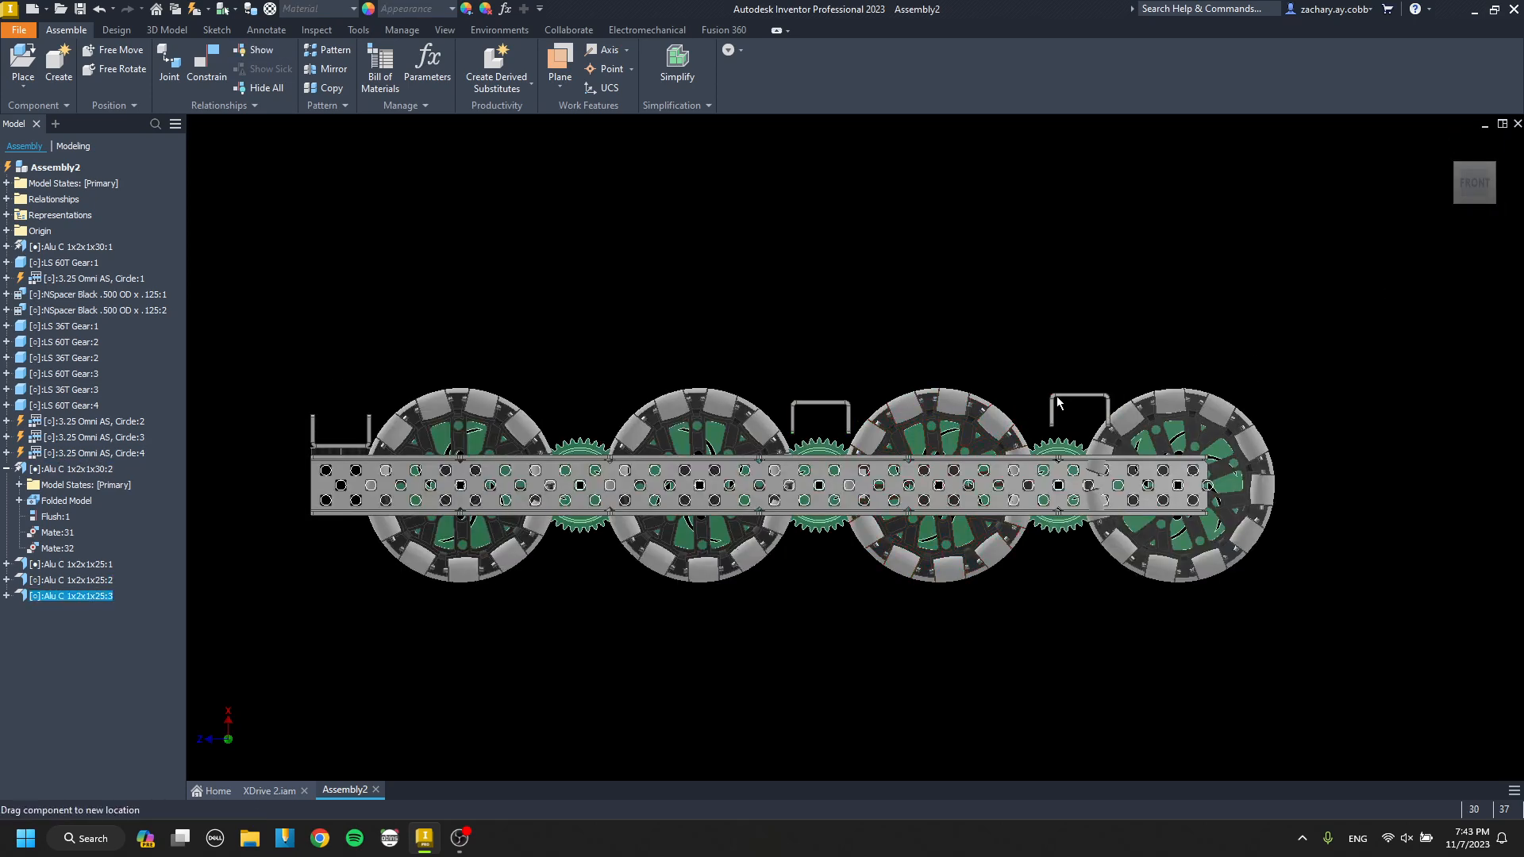
scroll(1043, 404, "down", 5)
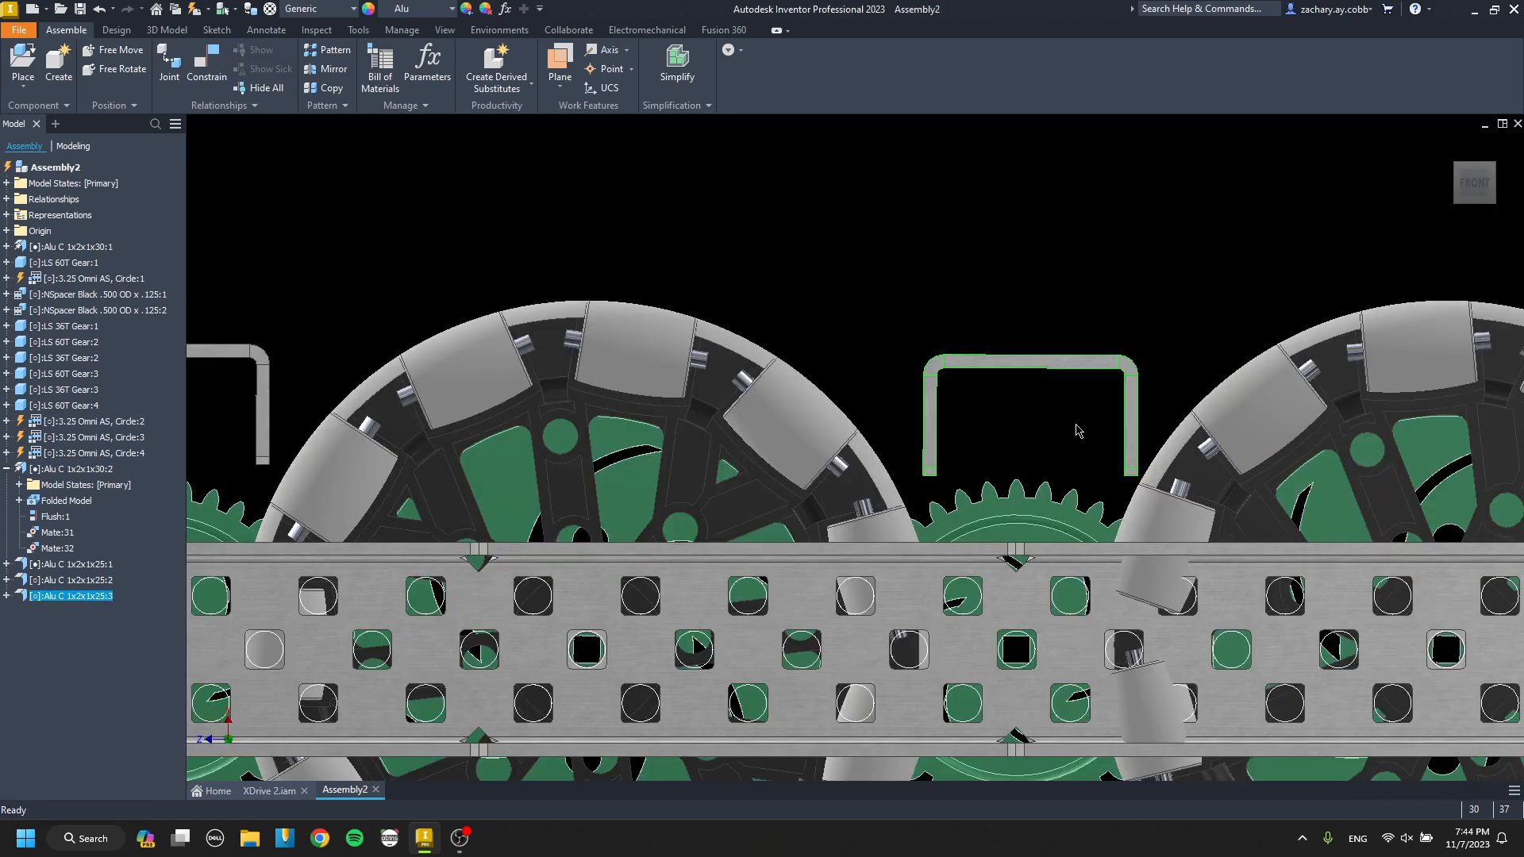
scroll(1078, 429, "up", 5)
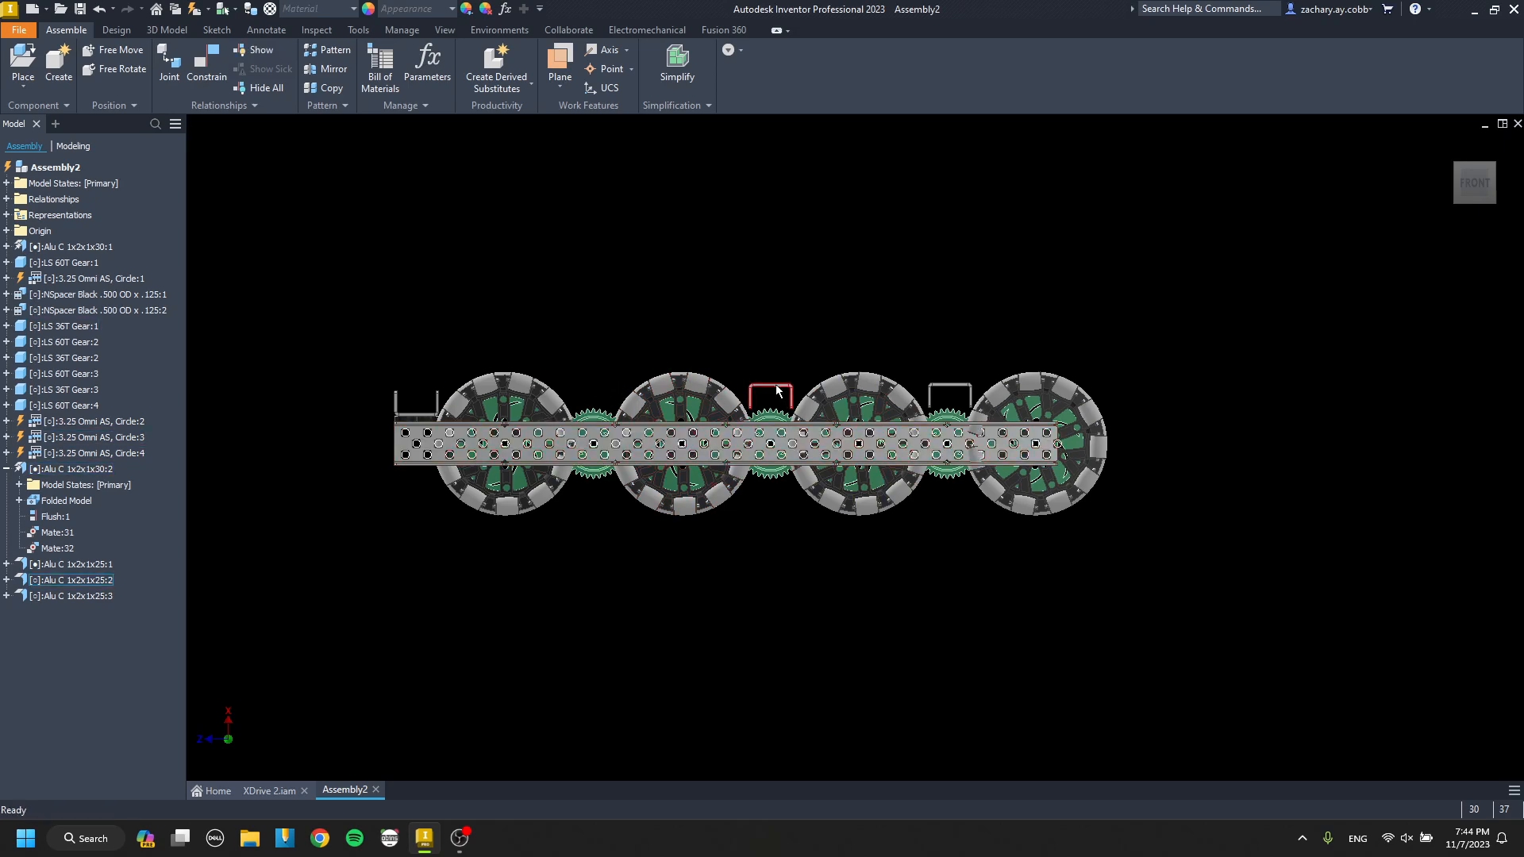
Add a fourth Alu C 1x2x1x25 cross channel with flanges down above the 36T gear between the first and second wheels.
scroll(581, 379, "up", 4)
left_click_drag(543, 364, 685, 409)
scroll(714, 423, "down", 5)
mouse_move(813, 460)
middle_mouse_down()
mouse_move(756, 443)
mouse_move(749, 527)
mouse_move(738, 443)
mouse_move(753, 442)
middle_mouse_up()
left_click(1473, 186)
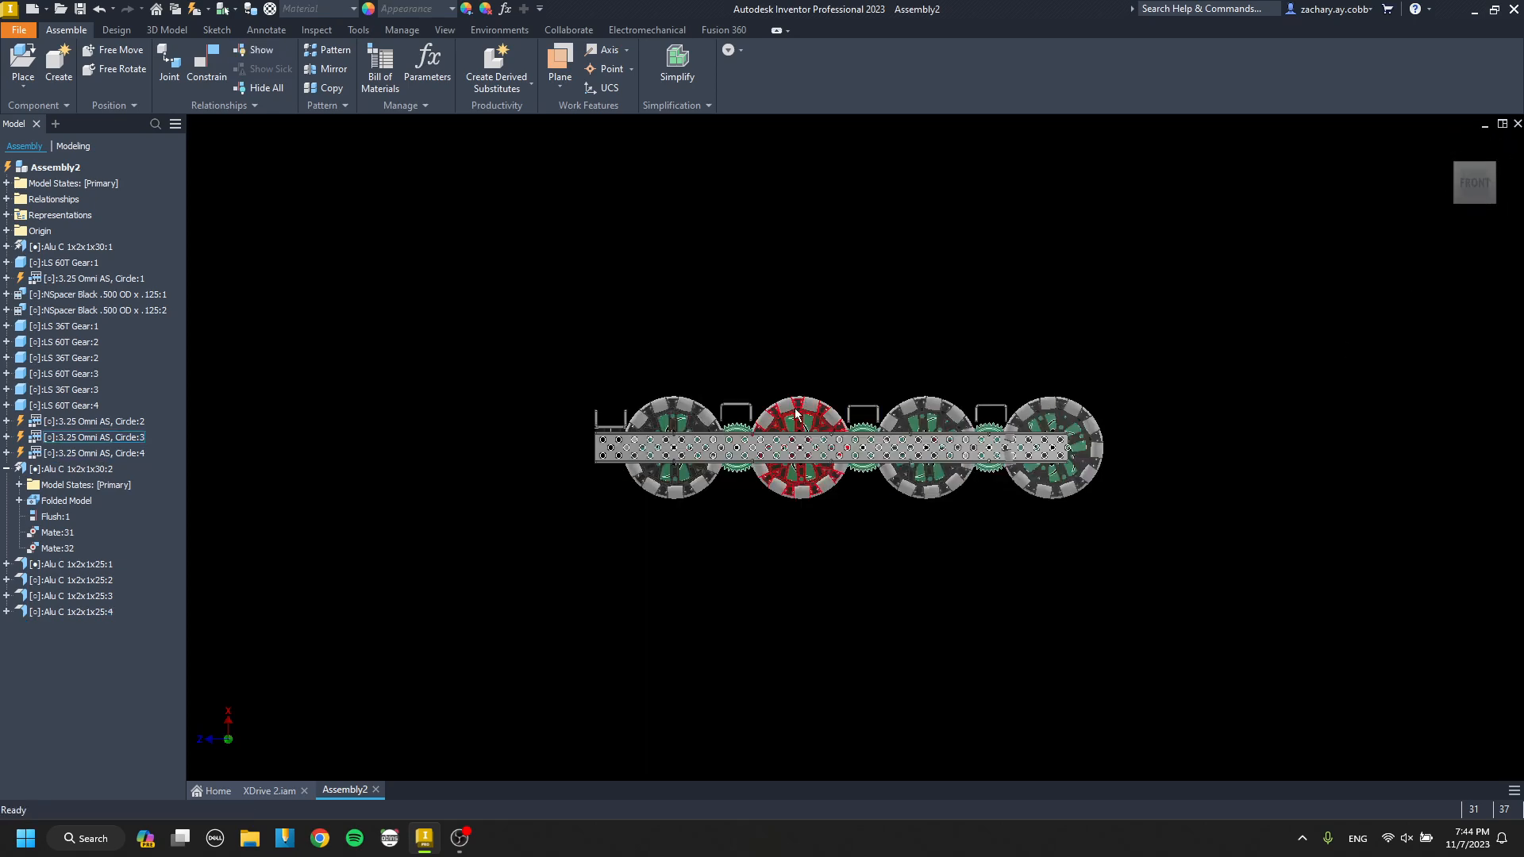
Delete the fourth cross channel above the 36T gear between the first and second wheels.
scroll(762, 415, "down", 5)
key("Delete")
scroll(897, 452, "up", 2)
middle_click_drag(1227, 474, 929, 453)
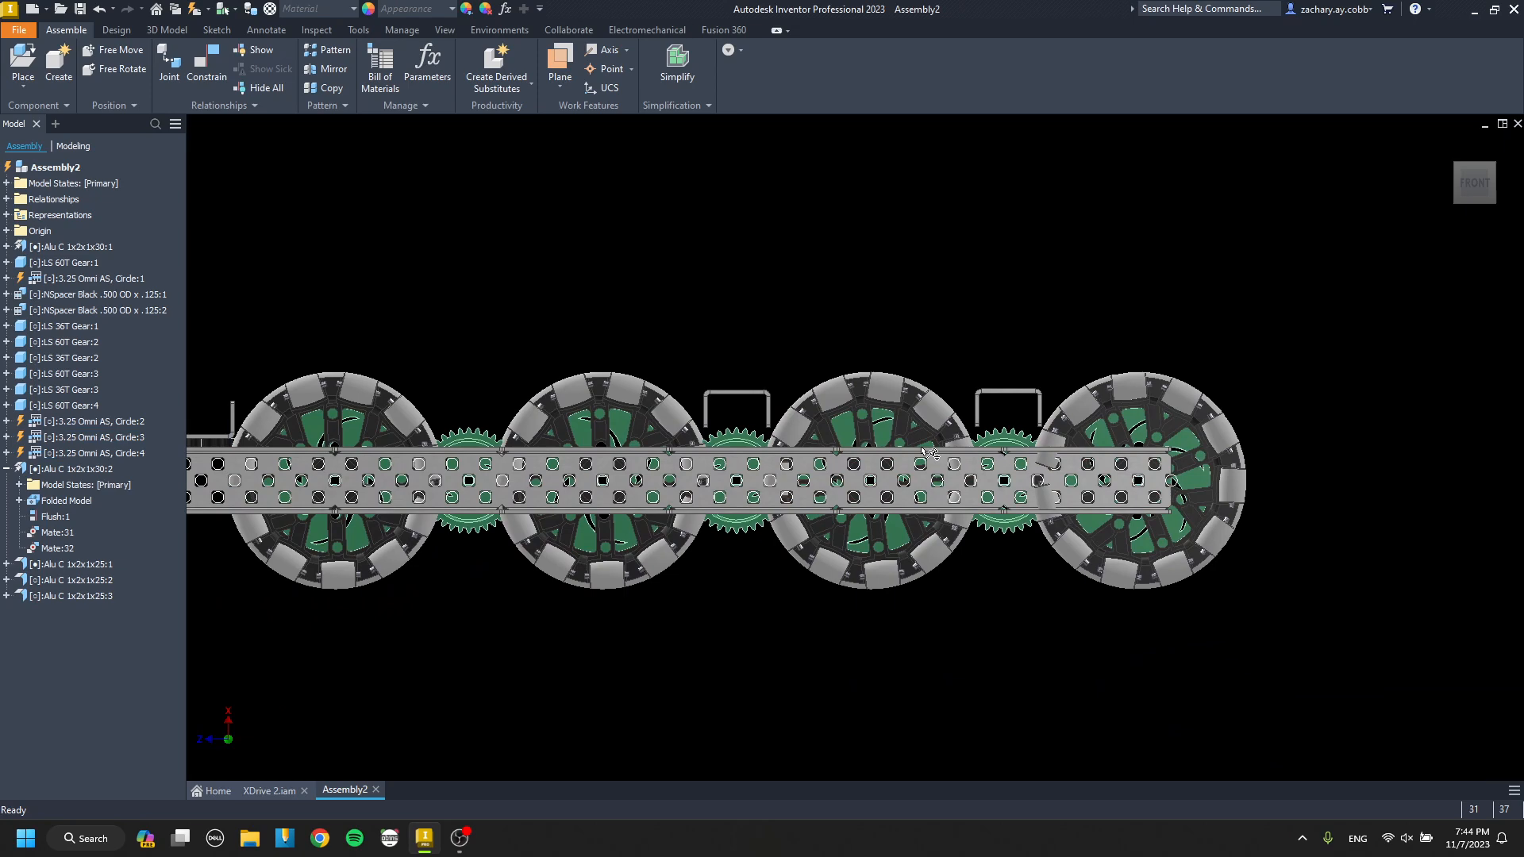
Move the third cross channel from the last 36T gear to above the 36T gear between the first and second wheels.
scroll(1009, 398, "up", 3)
mouse_move(1009, 397)
middle_mouse_down("shift")
mouse_move(1074, 475)
mouse_move(1014, 456)
mouse_move(1089, 435)
middle_mouse_up("shift")
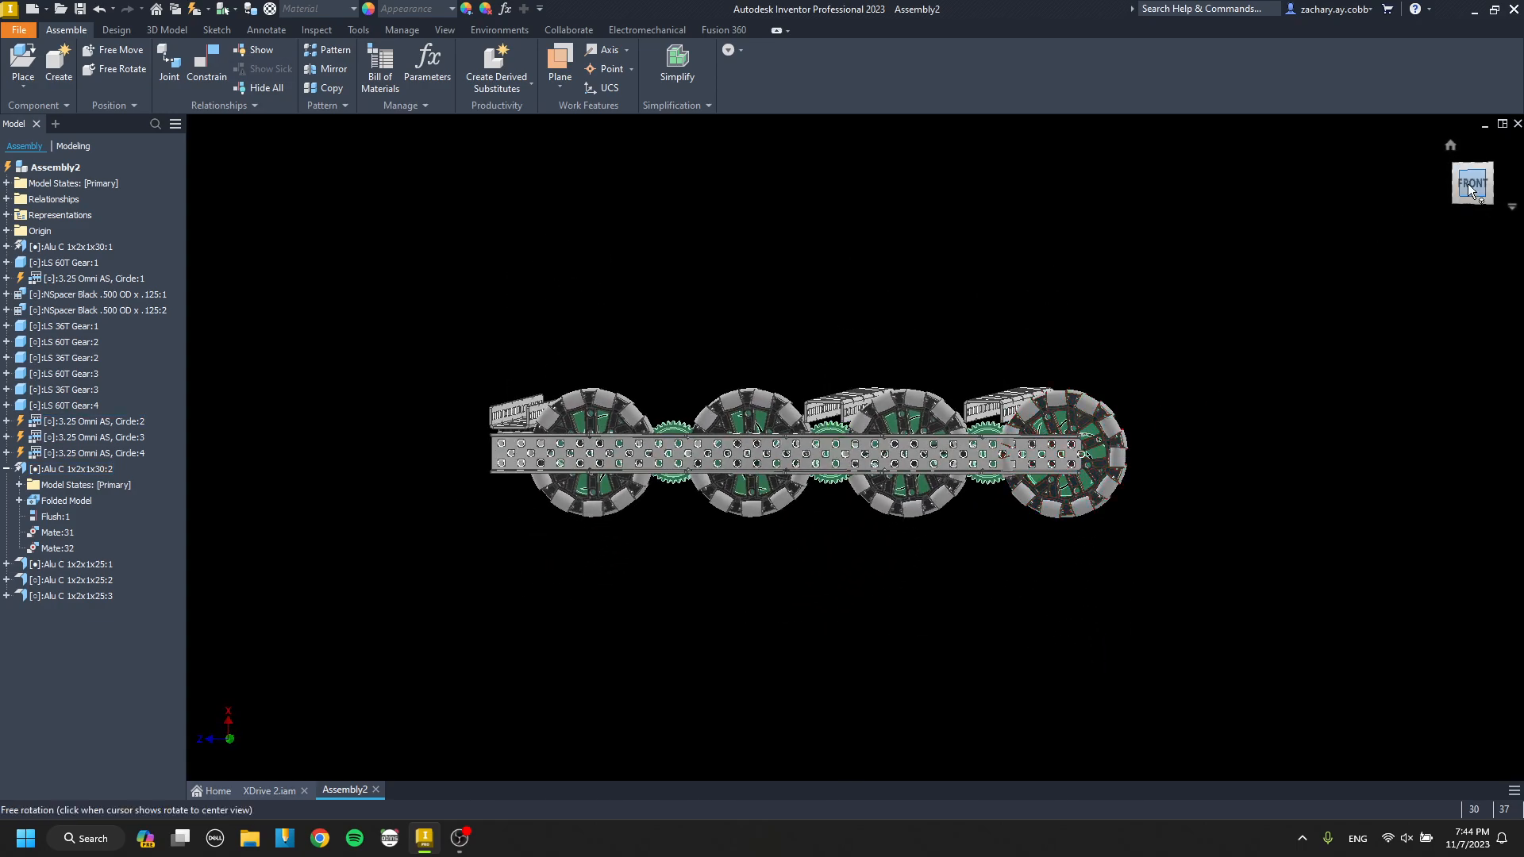
left_click(1469, 186)
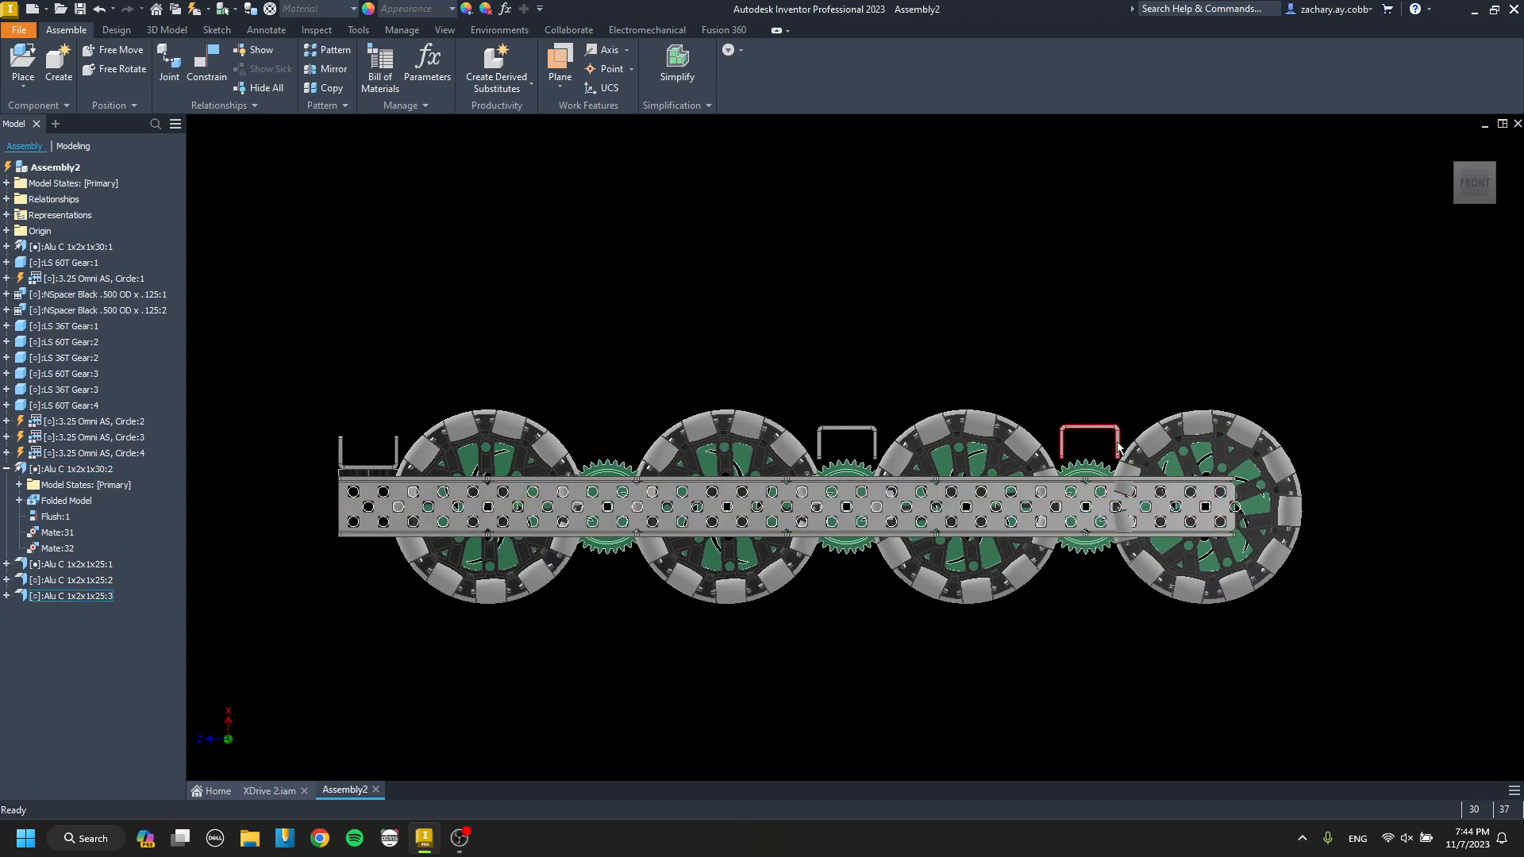
middle_click_drag(1086, 498, 1087, 487, "shift")
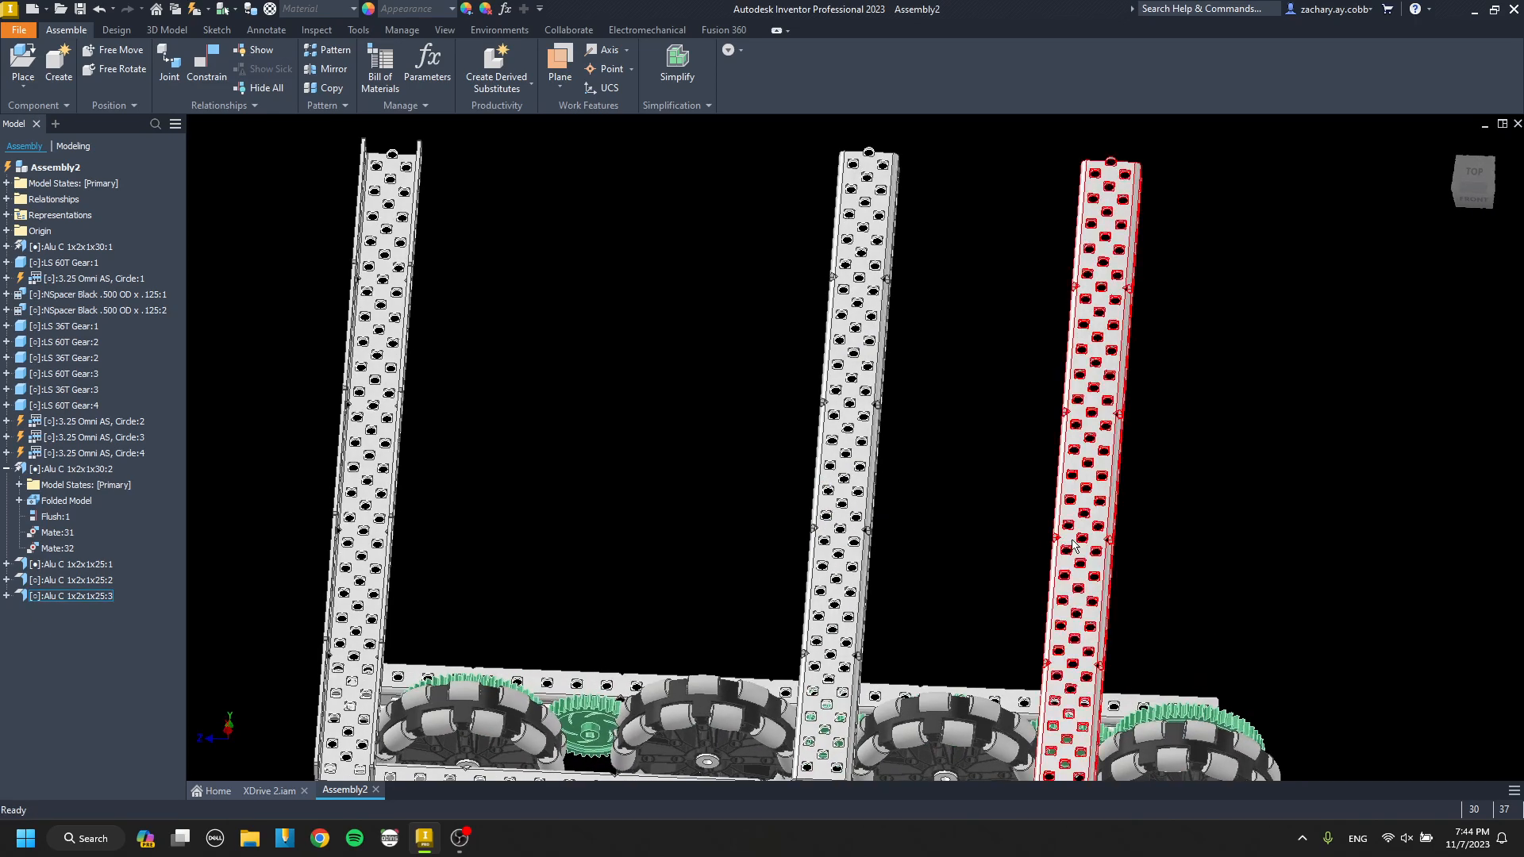
middle_click_drag(1071, 548, 997, 345)
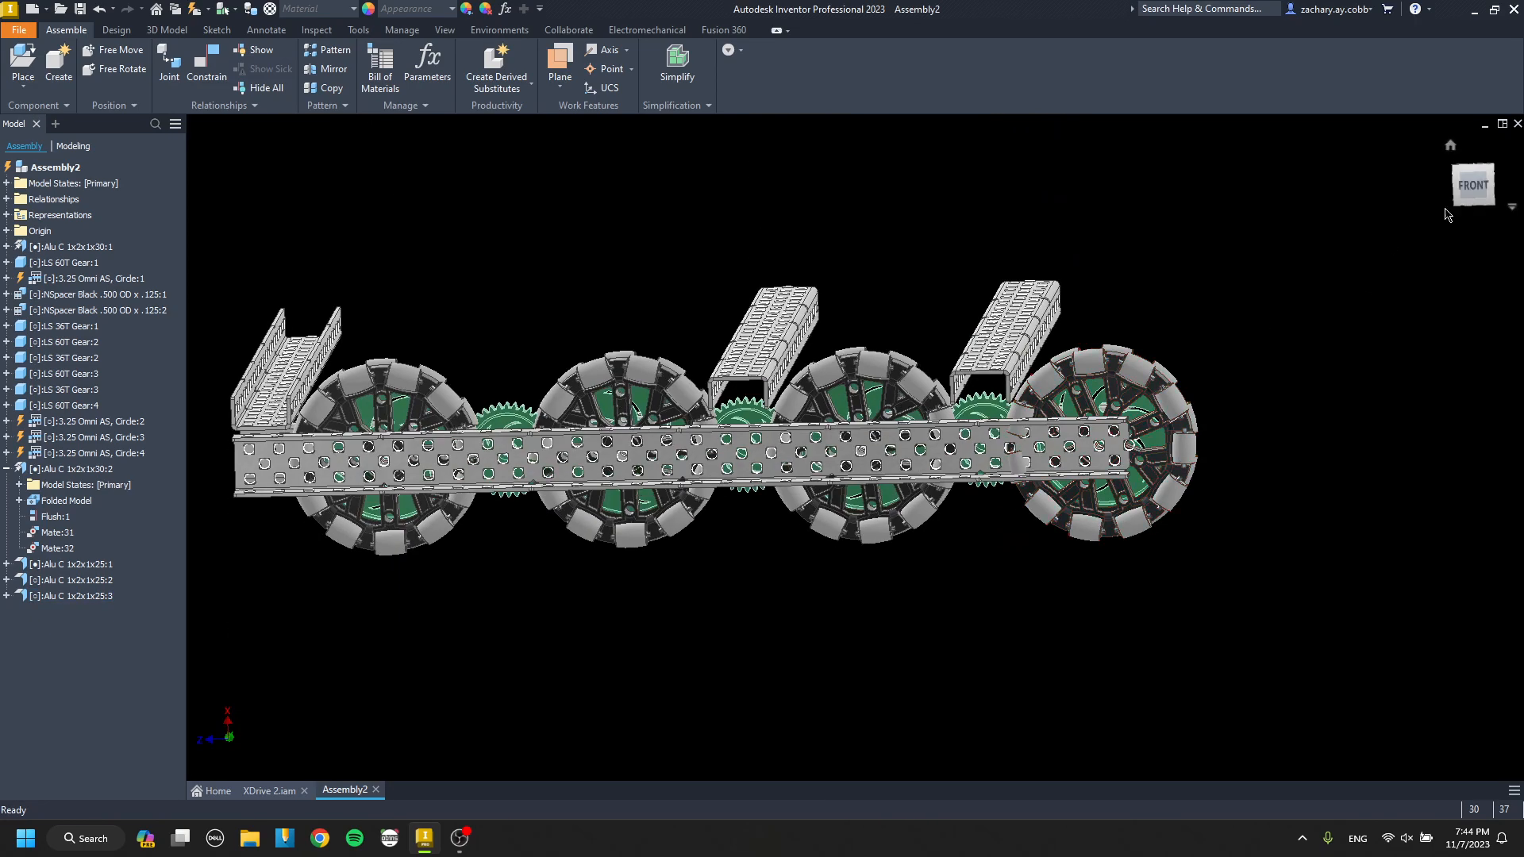
left_click(1470, 186)
scroll(1100, 416, "up", 4)
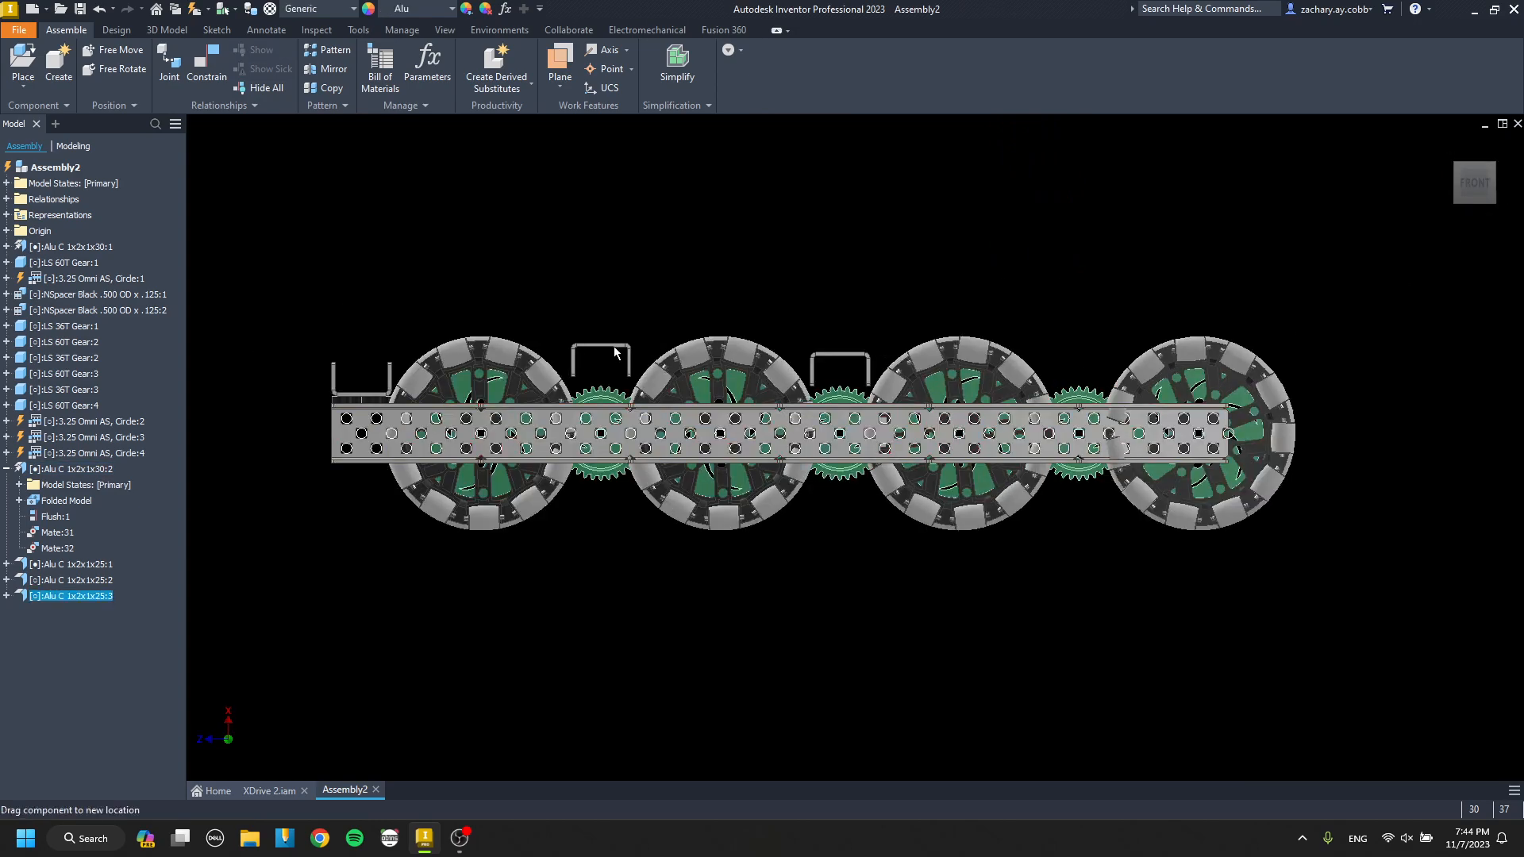
mouse_move(615, 352)
middle_mouse_down("shift")
mouse_move(828, 476)
mouse_move(714, 416)
mouse_move(691, 468)
middle_mouse_up("shift")
Lower the relocated cross channel slightly and centre it over the 36T gear between the first and second wheels.
left_click(675, 567)
scroll(675, 555, "up", 4)
mouse_move(674, 554)
middle_mouse_down("shift")
mouse_move(694, 481)
mouse_move(724, 467)
middle_mouse_up("shift")
left_click(1474, 193)
scroll(811, 365, "up", 8)
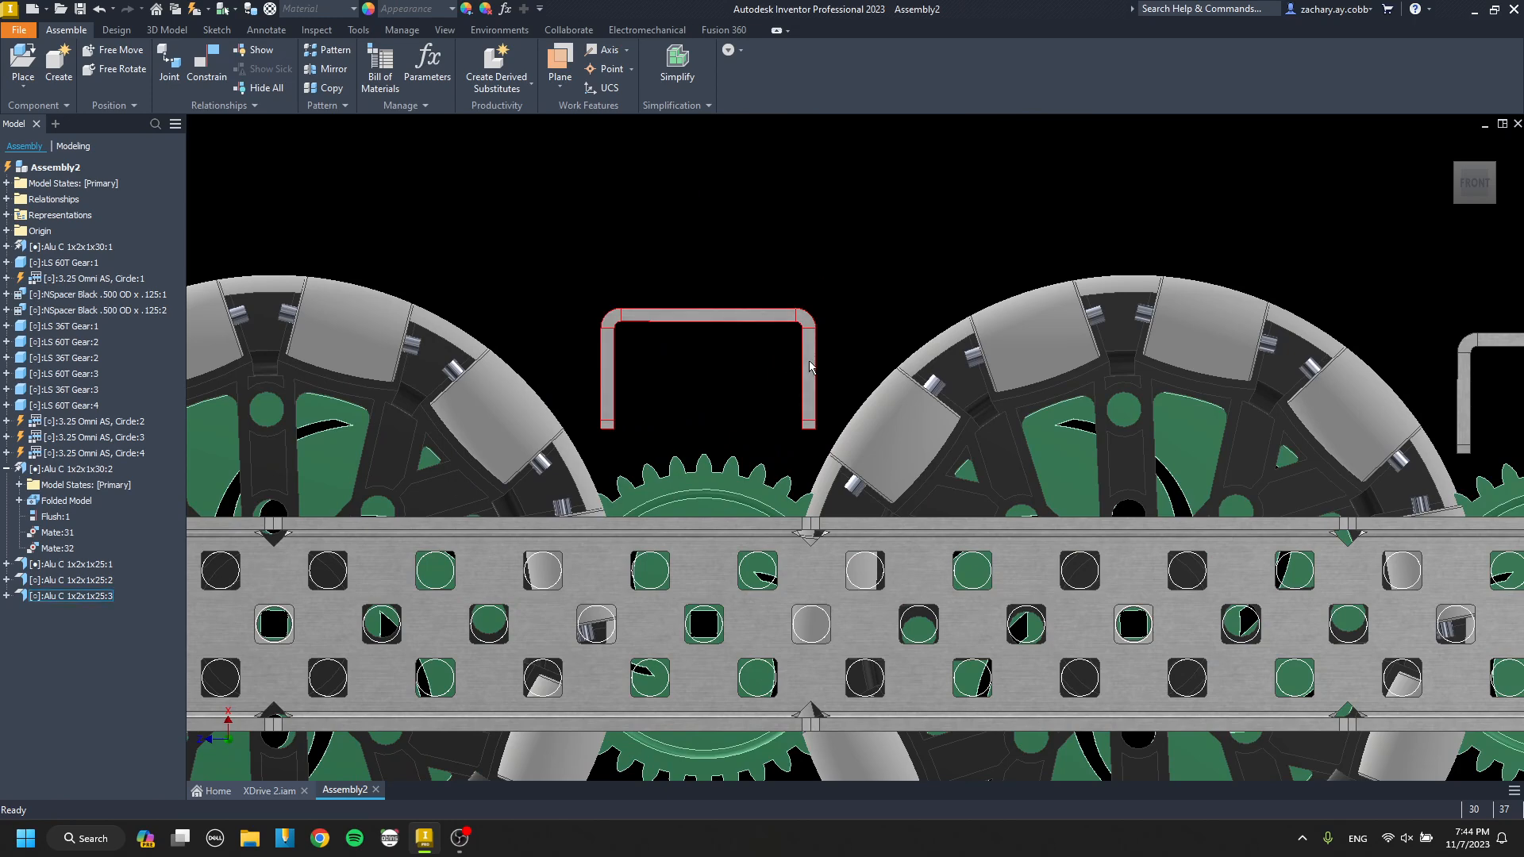
left_click_drag(805, 375, 800, 388)
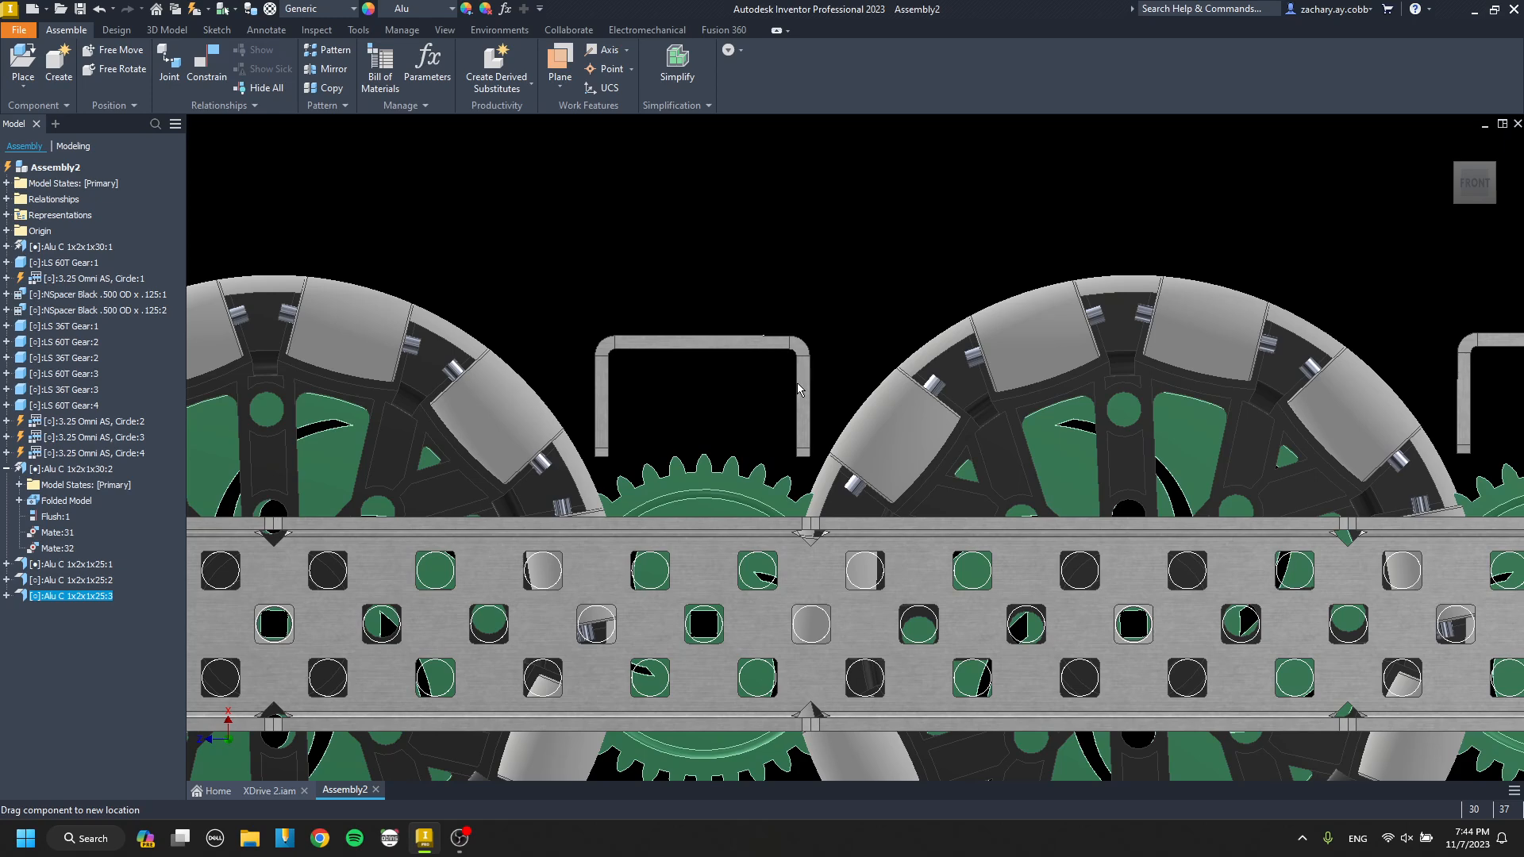
key("Escape")
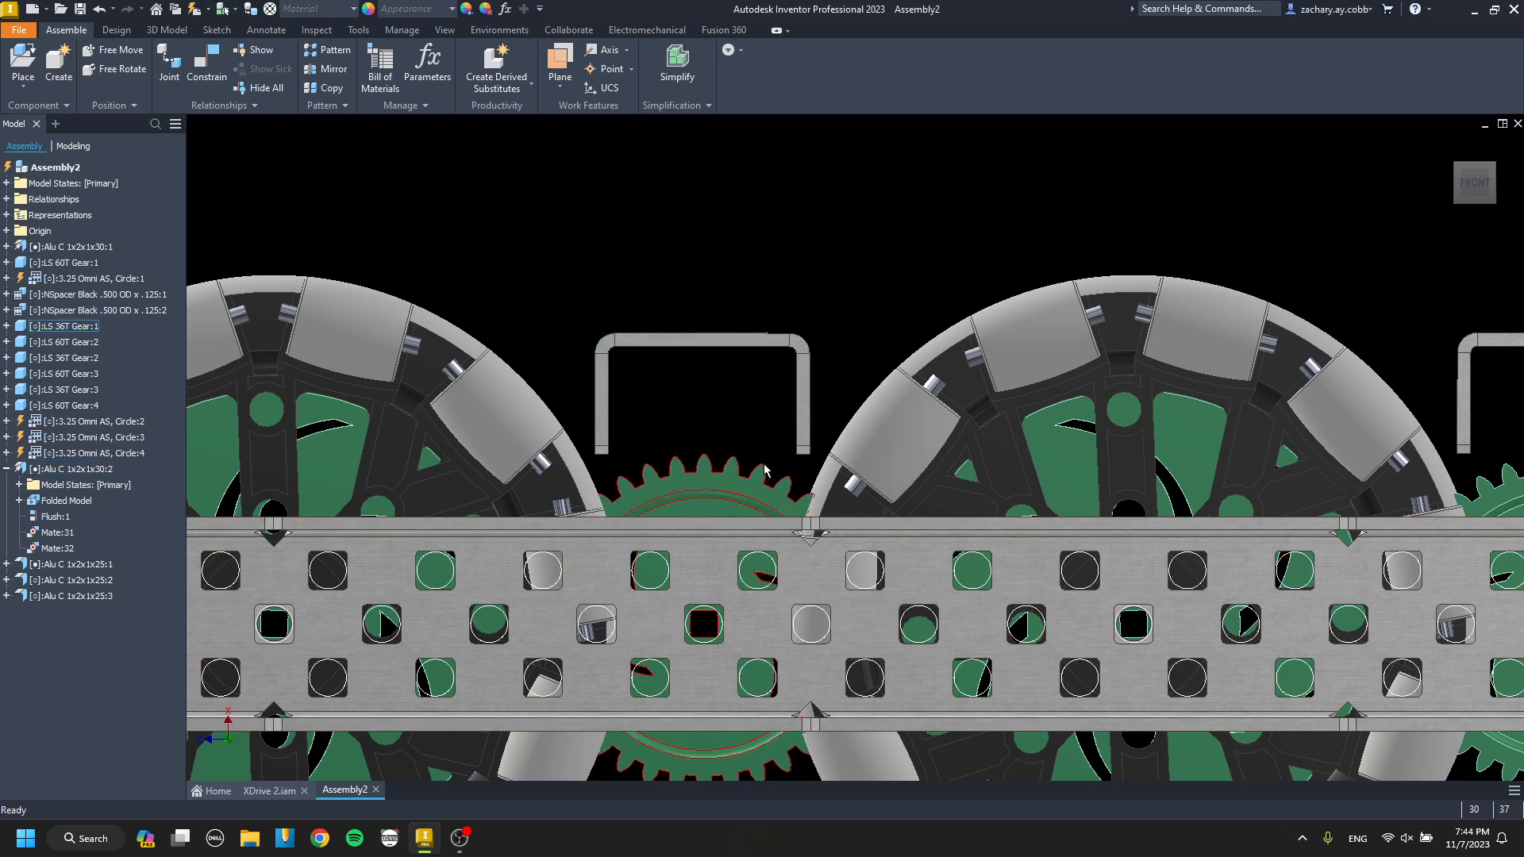
Lower the middle cross channel slightly so it sits just above the middle 36T gear.
scroll(1119, 331, "down", 5)
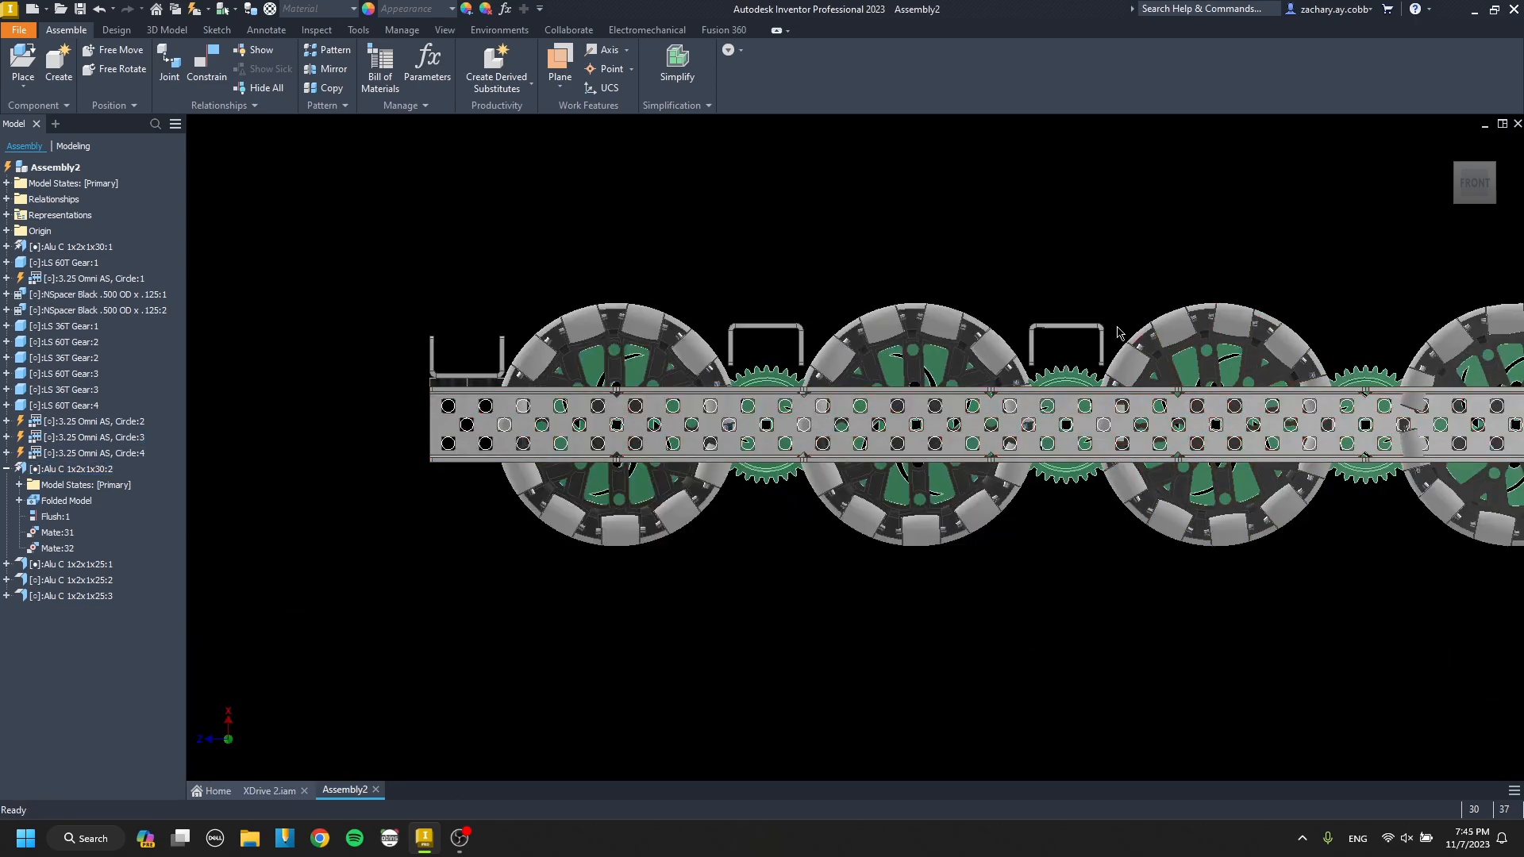
scroll(1119, 332, "up", 4)
left_click_drag(1086, 349, 1086, 368)
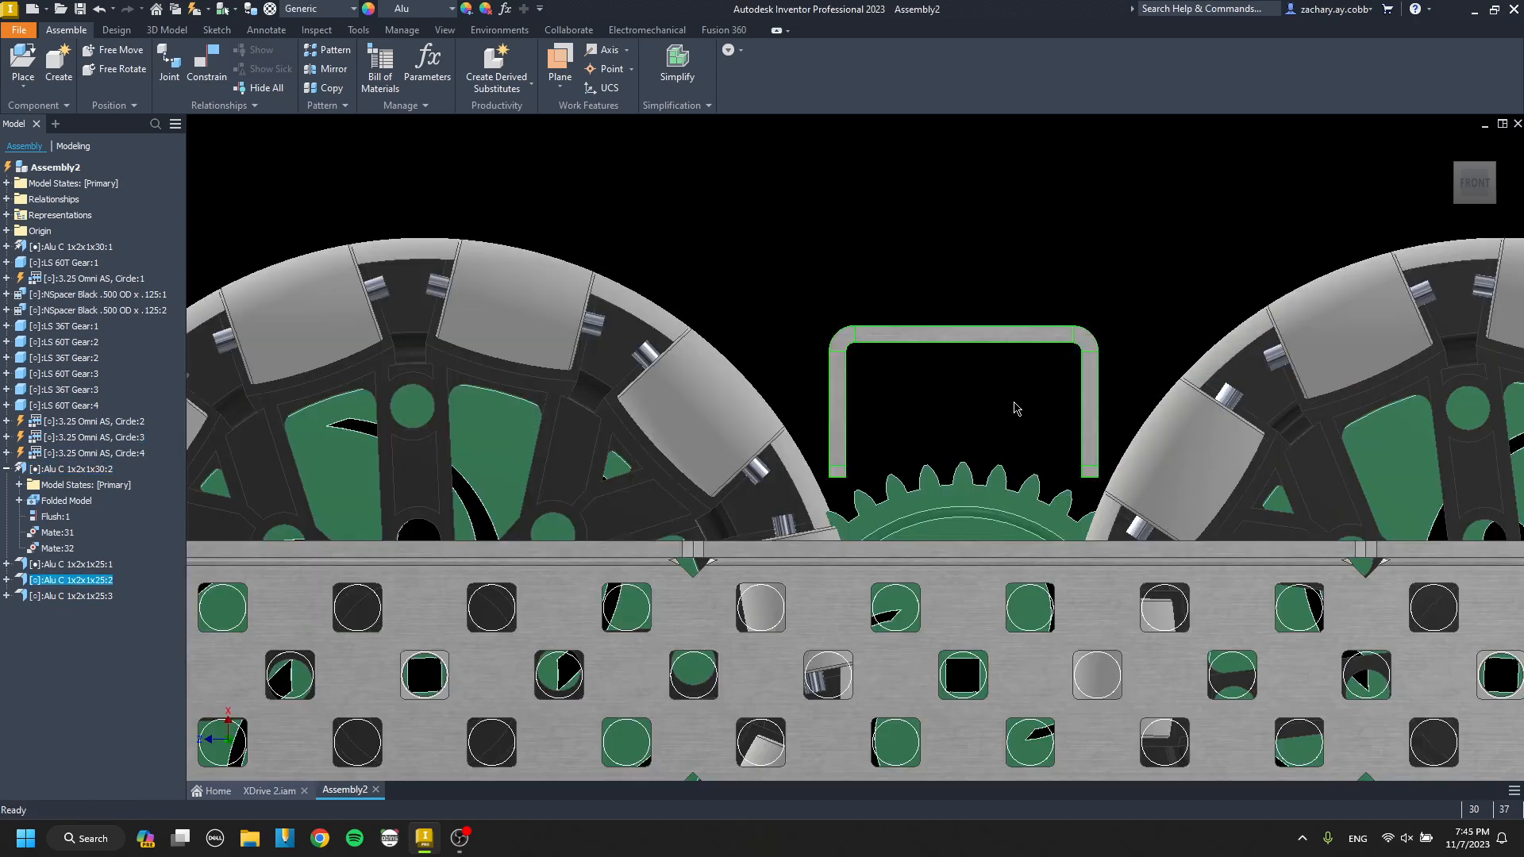
scroll(1016, 408, "down", 5)
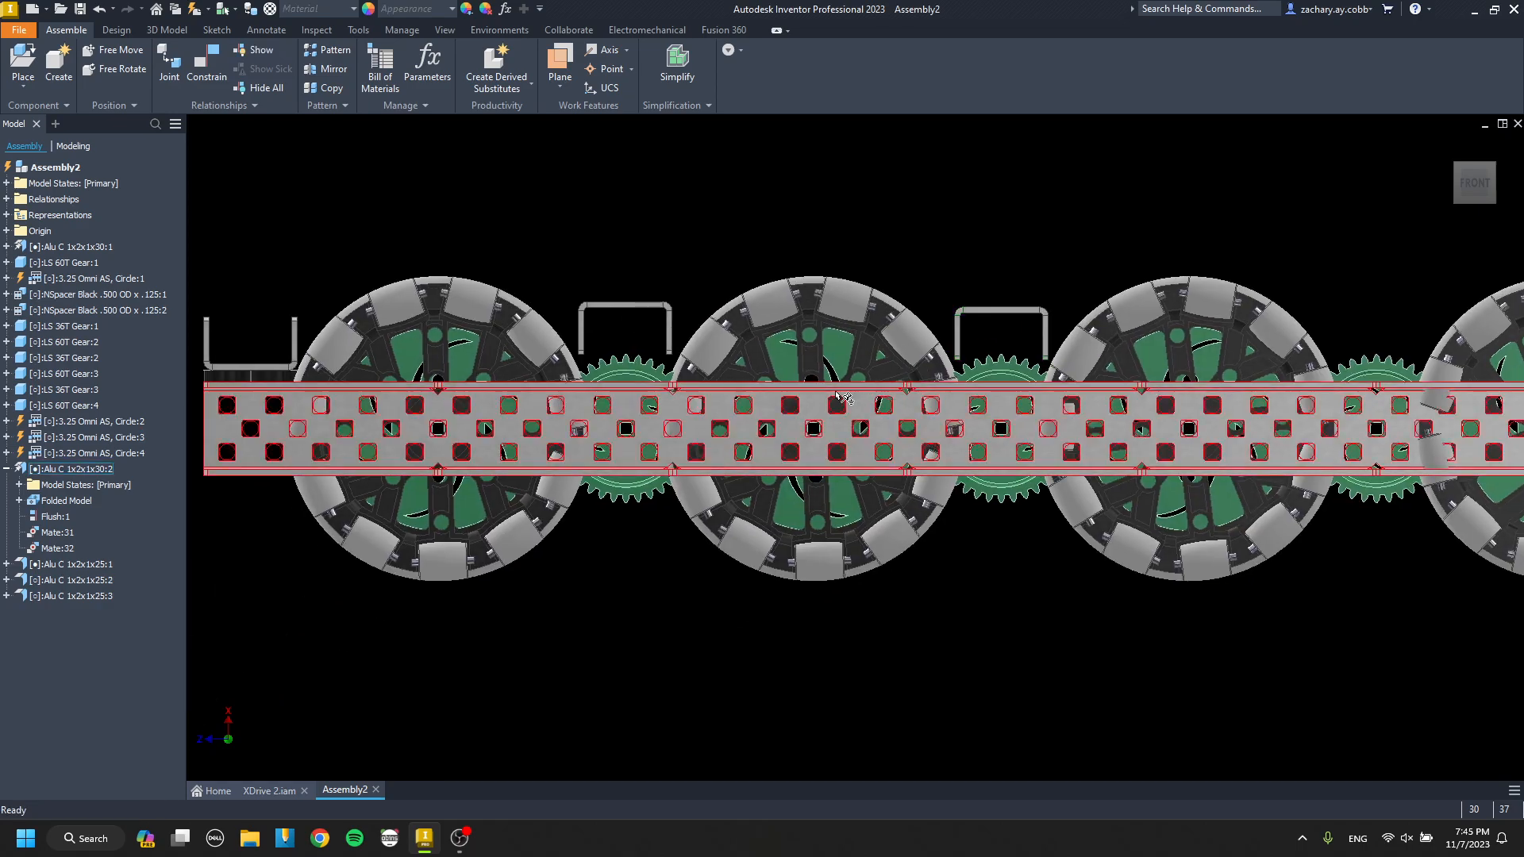
Place one Standoff 1.00 from the Standoff folder below the outer channel.
mouse_move(835, 393)
middle_mouse_down("shift")
mouse_move(979, 425)
mouse_move(860, 442)
mouse_move(823, 385)
middle_mouse_up("shift")
key("p")
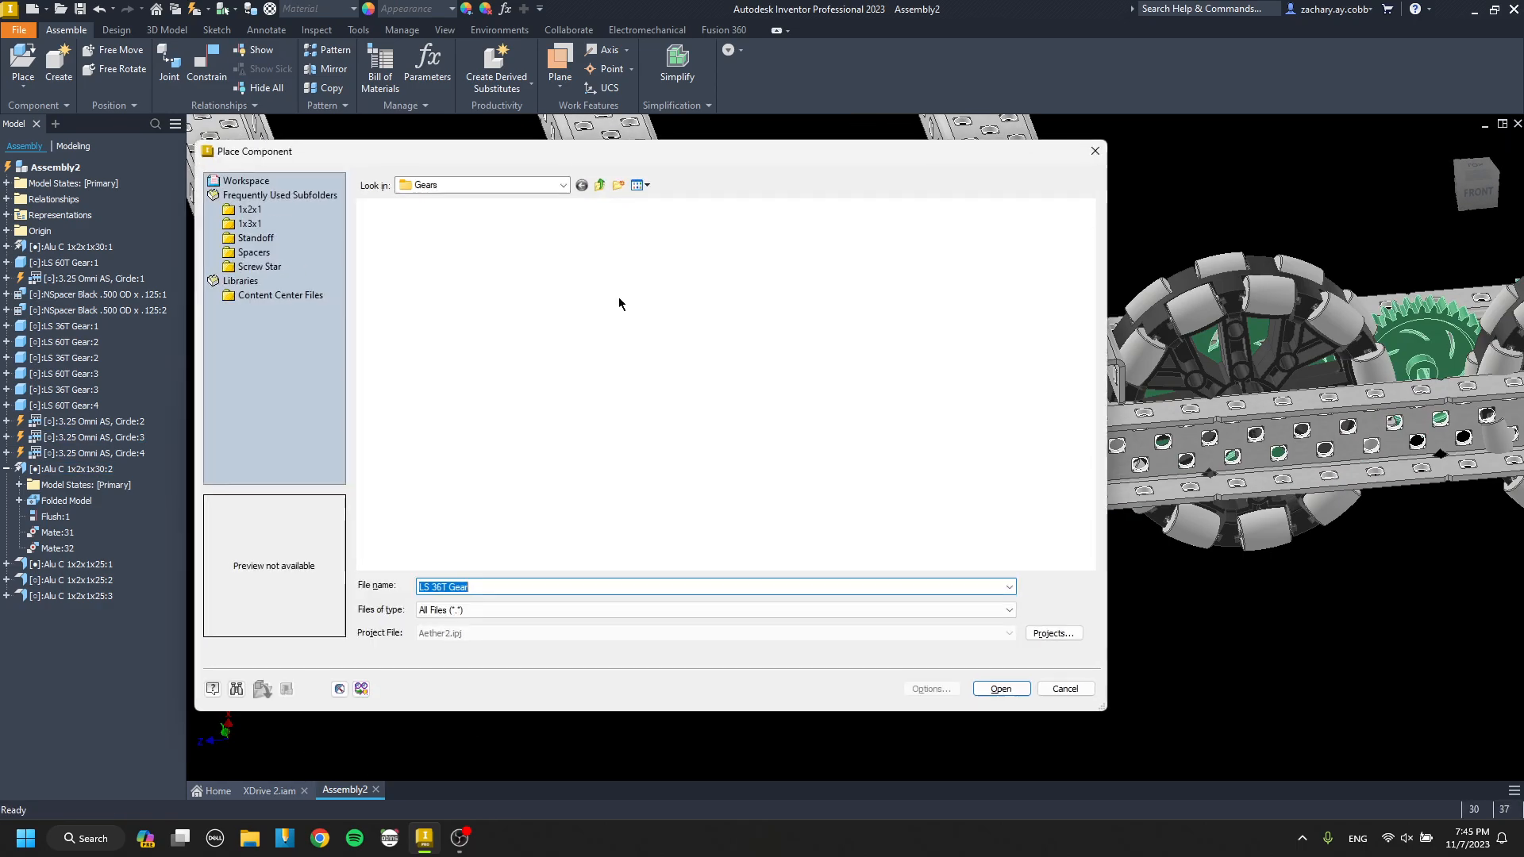
left_click(248, 210)
left_click(256, 238)
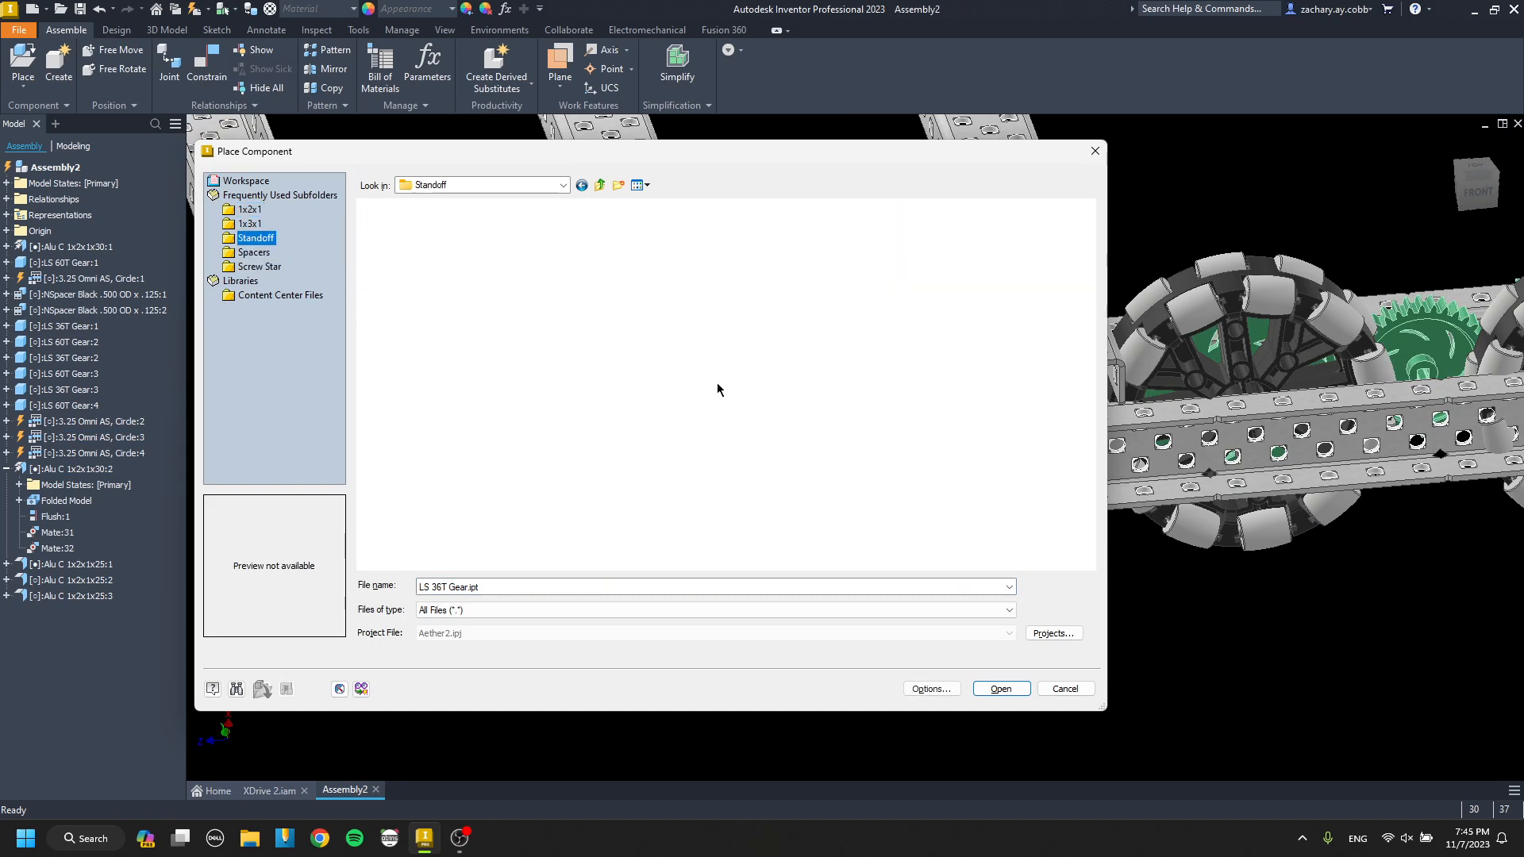
double_click(646, 238)
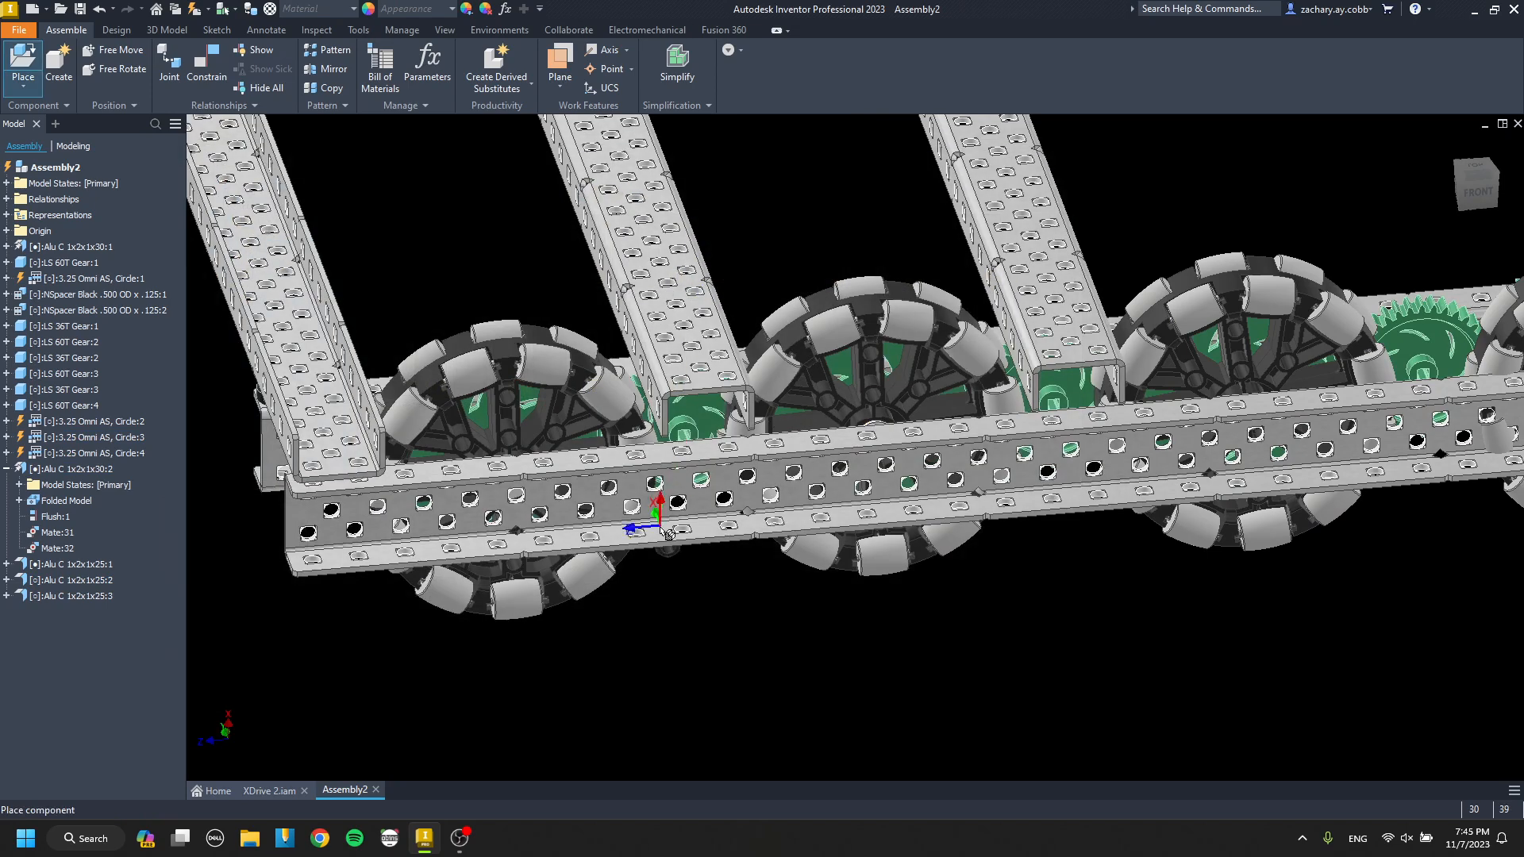
scroll(735, 592, "up", 6)
Mate the standoff's end to a top flange hole of the outer channel beneath the relocated cross channel at 0.000 in offset.
key("c")
left_click(764, 602)
scroll(761, 597, "down", 5)
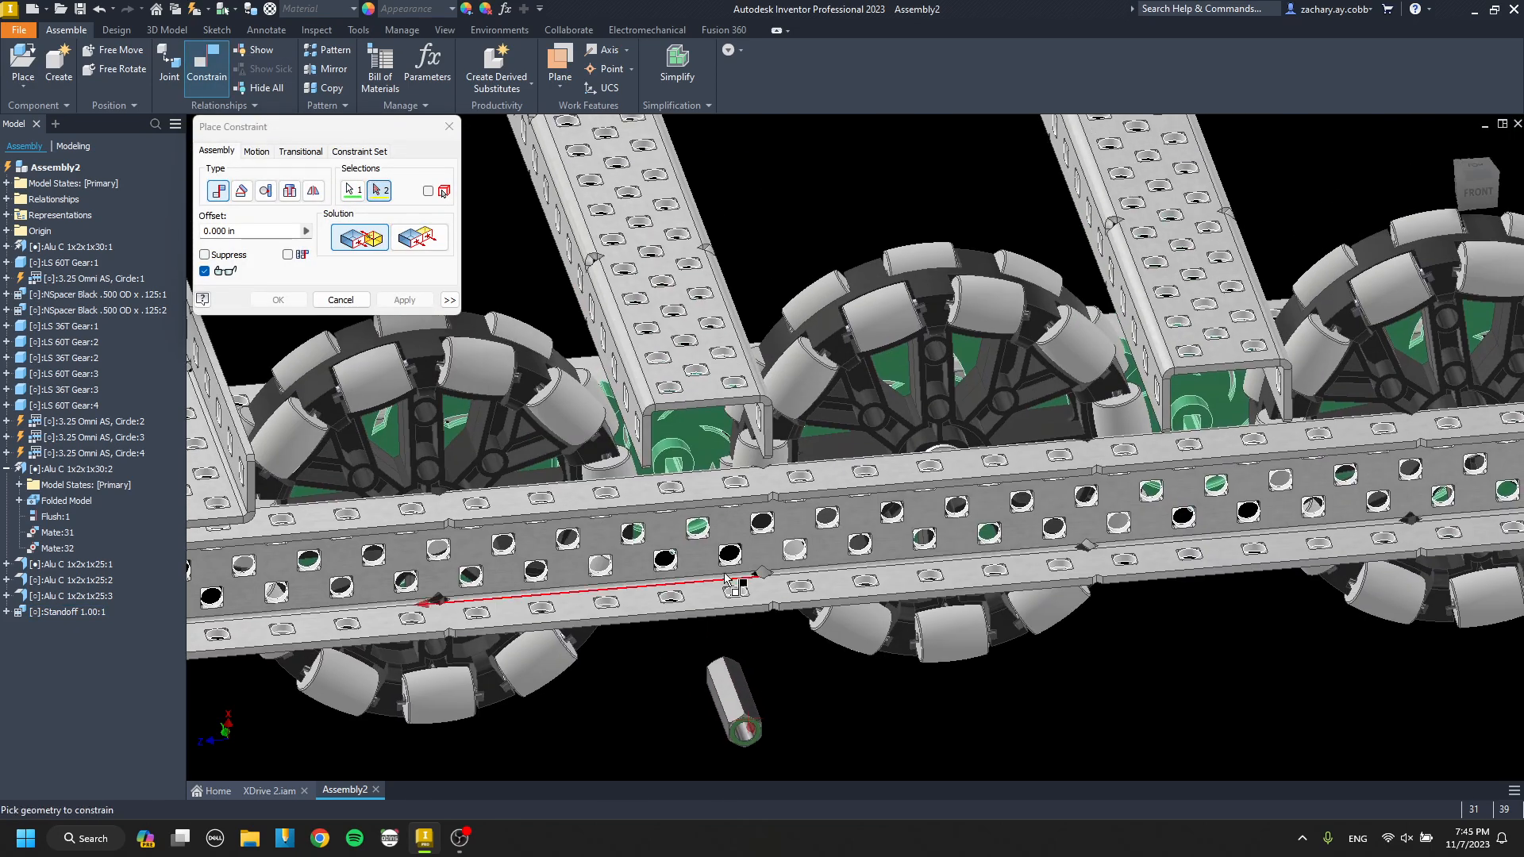
scroll(715, 565, "up", 4)
left_click(697, 367)
scroll(697, 361, "down", 5)
middle_click_drag(678, 524, 659, 441, "shift")
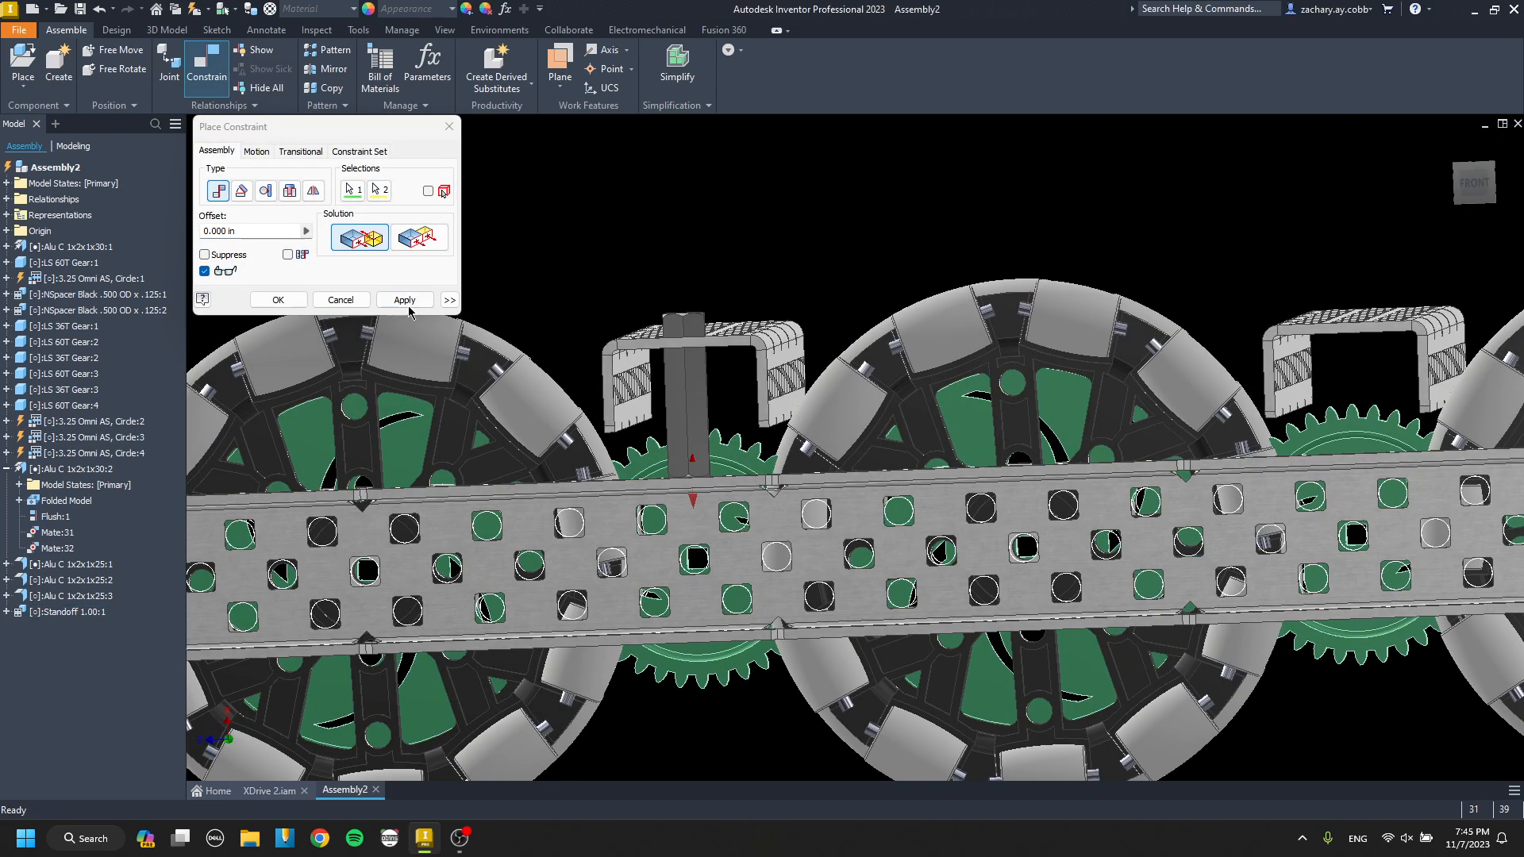
left_click(278, 299)
Replace the 1.00 standoff with the Standoff .875 and check its height against the cross channel's web.
key("p")
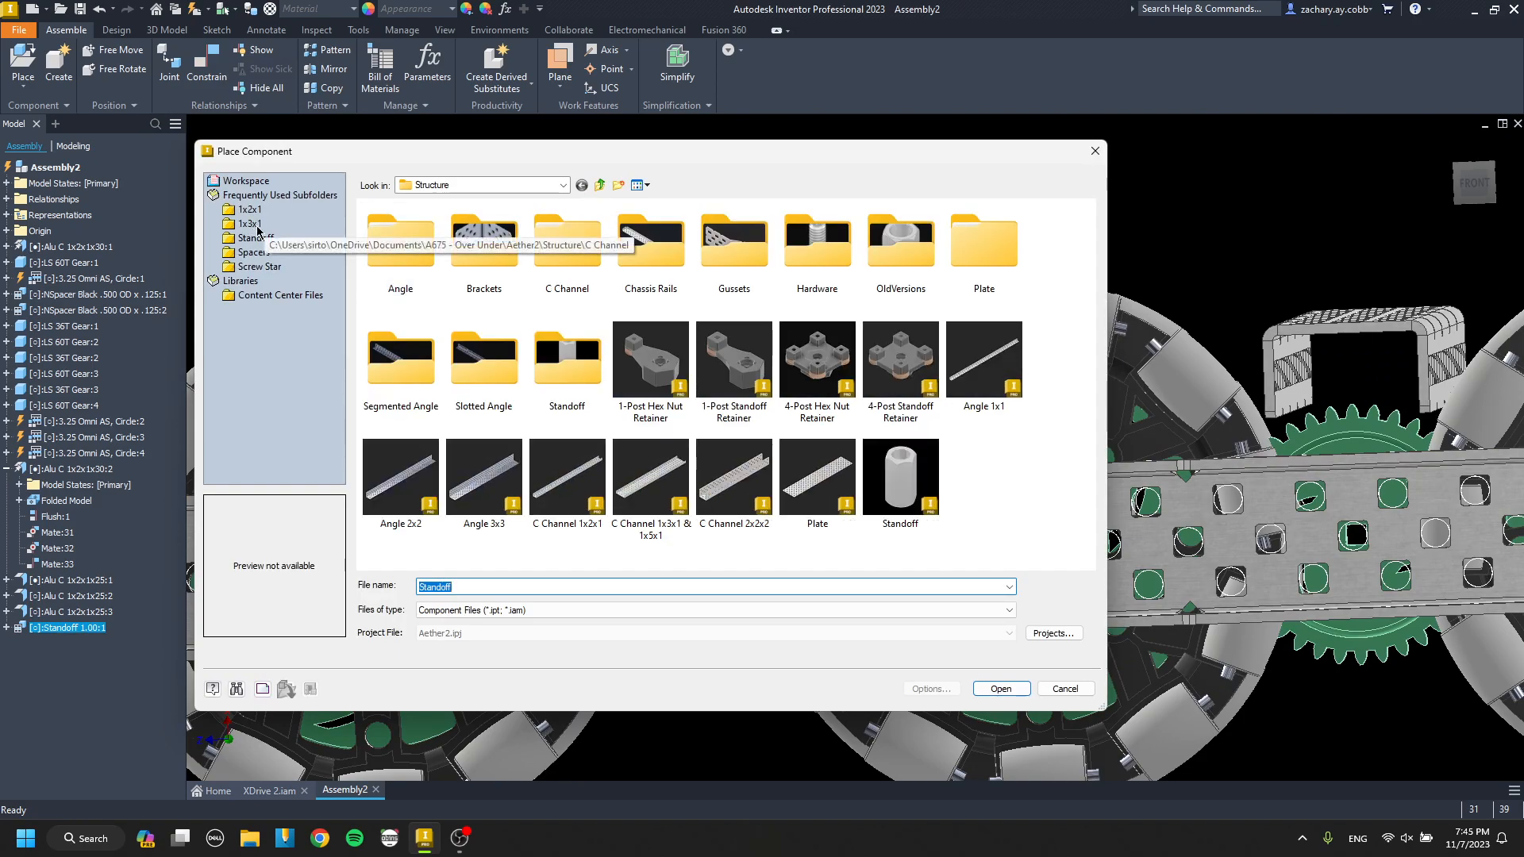
left_click(260, 238)
double_click(652, 255)
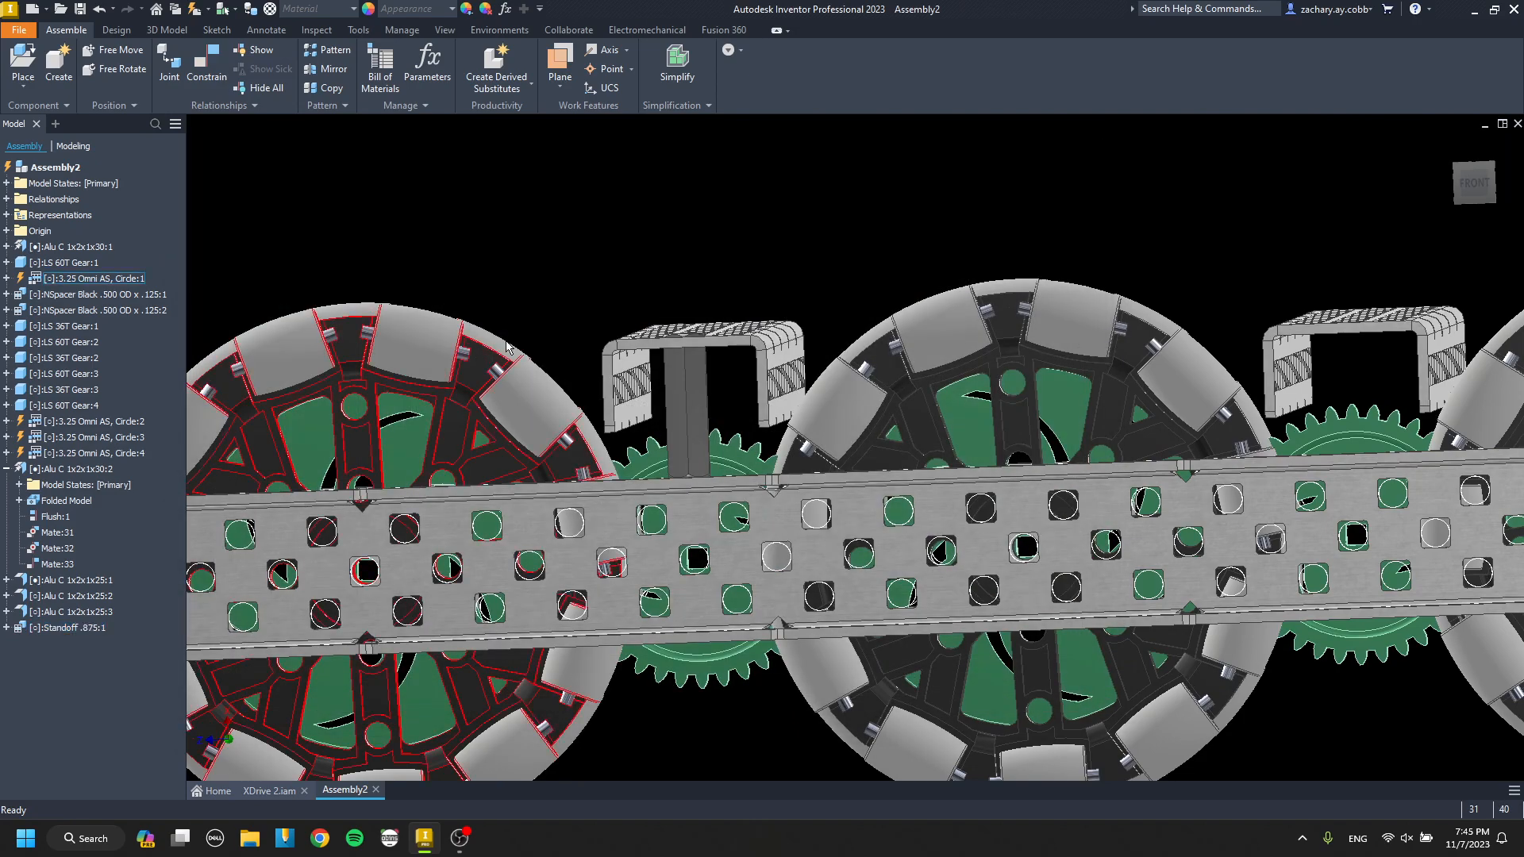
scroll(689, 366, "up", 4)
middle_click_drag(689, 362, 673, 427, "shift")
Replace the standoff under the relocated cross channel with the Standoff .75.
key("p")
left_click(255, 238)
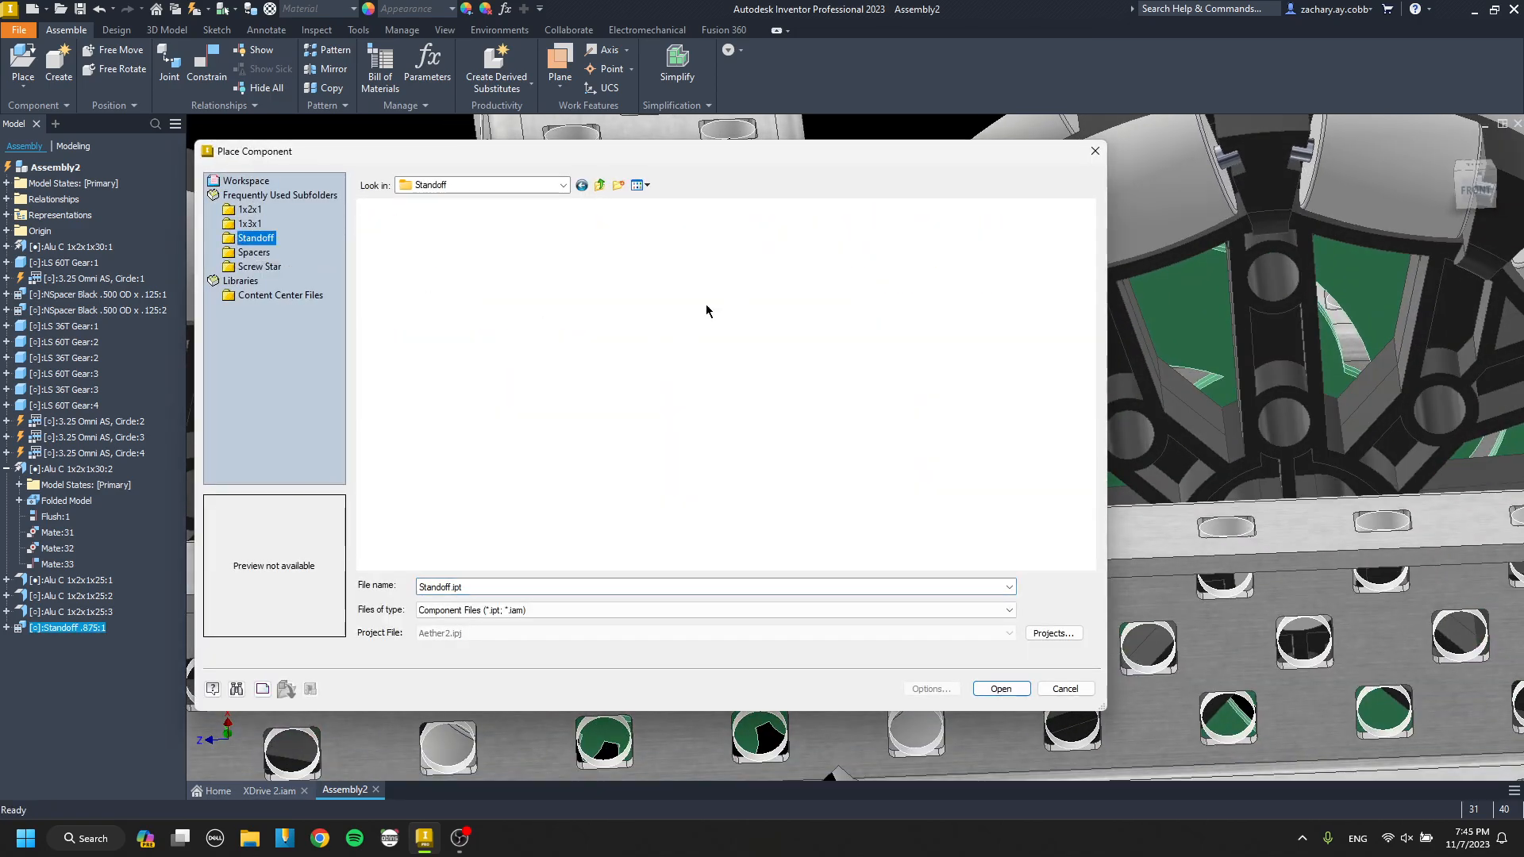
double_click(564, 269)
middle_click_drag(683, 397, 667, 348, "shift")
scroll(692, 353, "up", 3)
Mate the .75 standoff's upper end face to the underside of the cross channel's web at 0.000 in offset.
key("c")
left_click(681, 332)
scroll(681, 332, "down", 3)
scroll(668, 343, "up", 4)
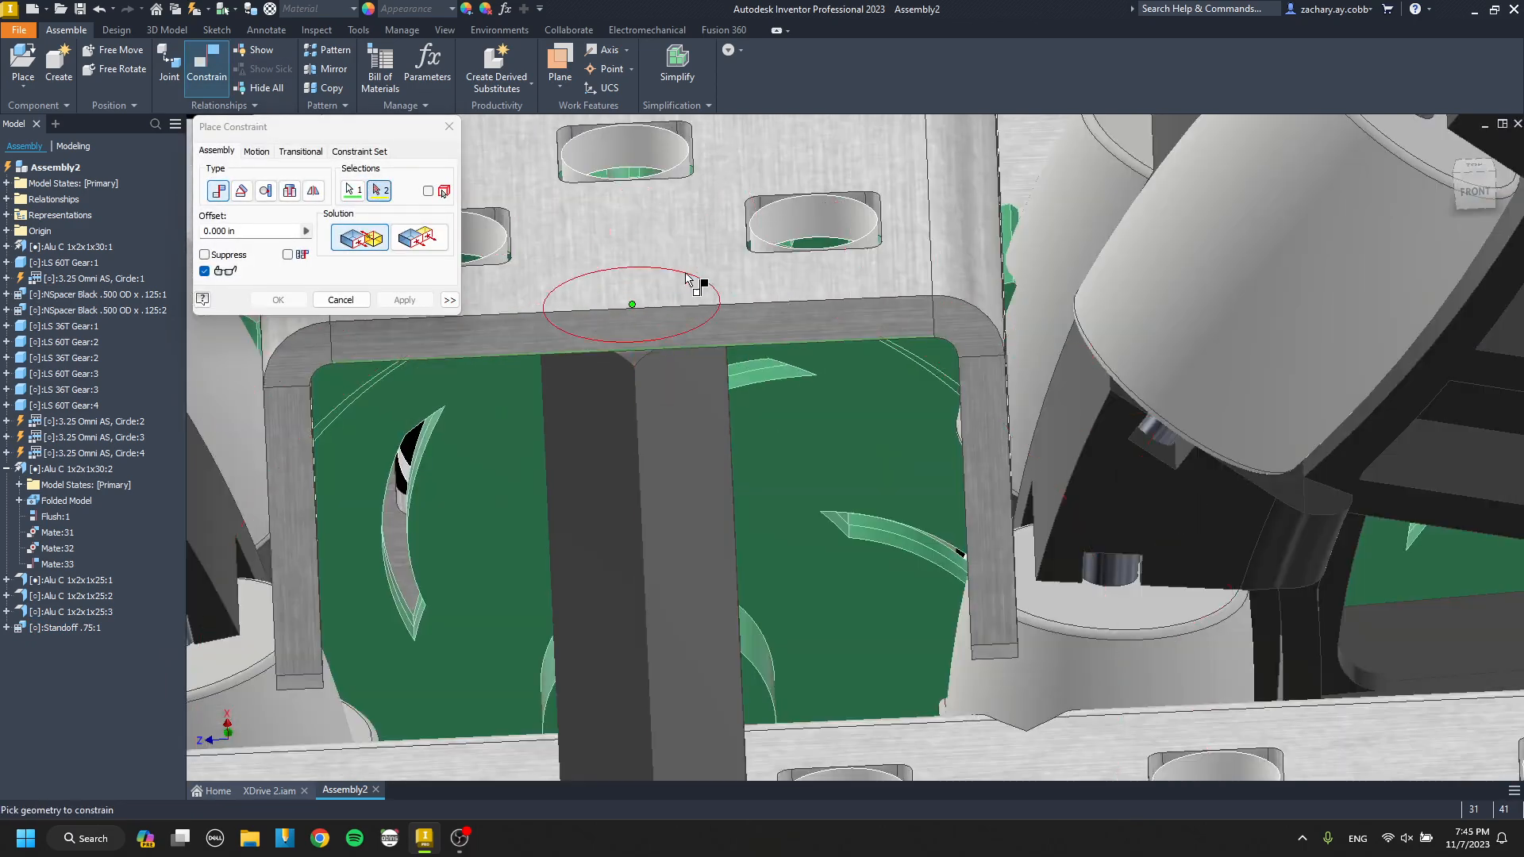
left_click(698, 286)
left_click(412, 301)
key("Escape")
key("c")
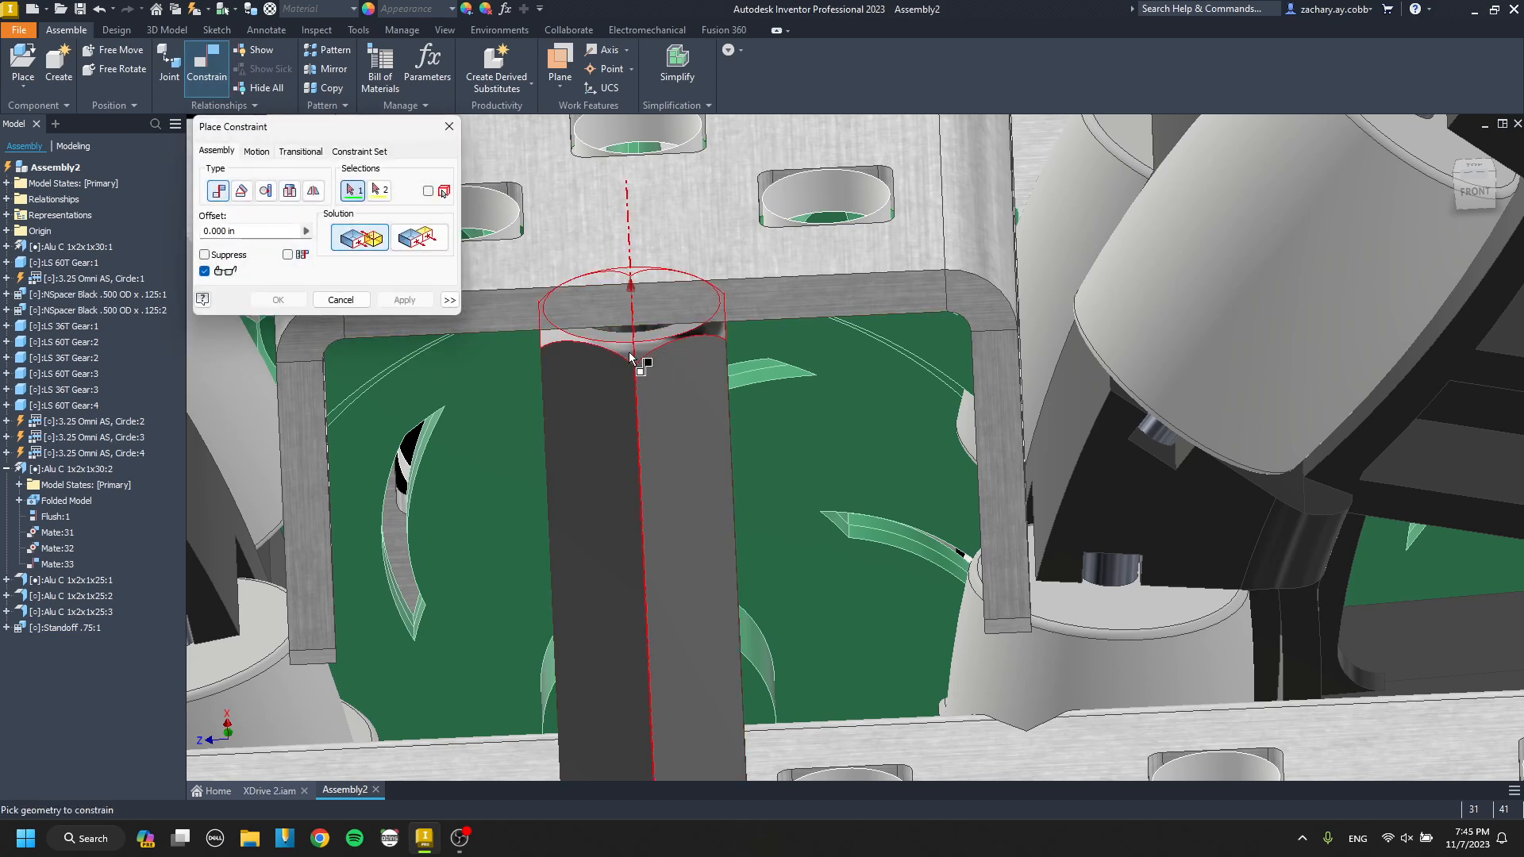
left_click(634, 356)
left_click(830, 205)
key("Return")
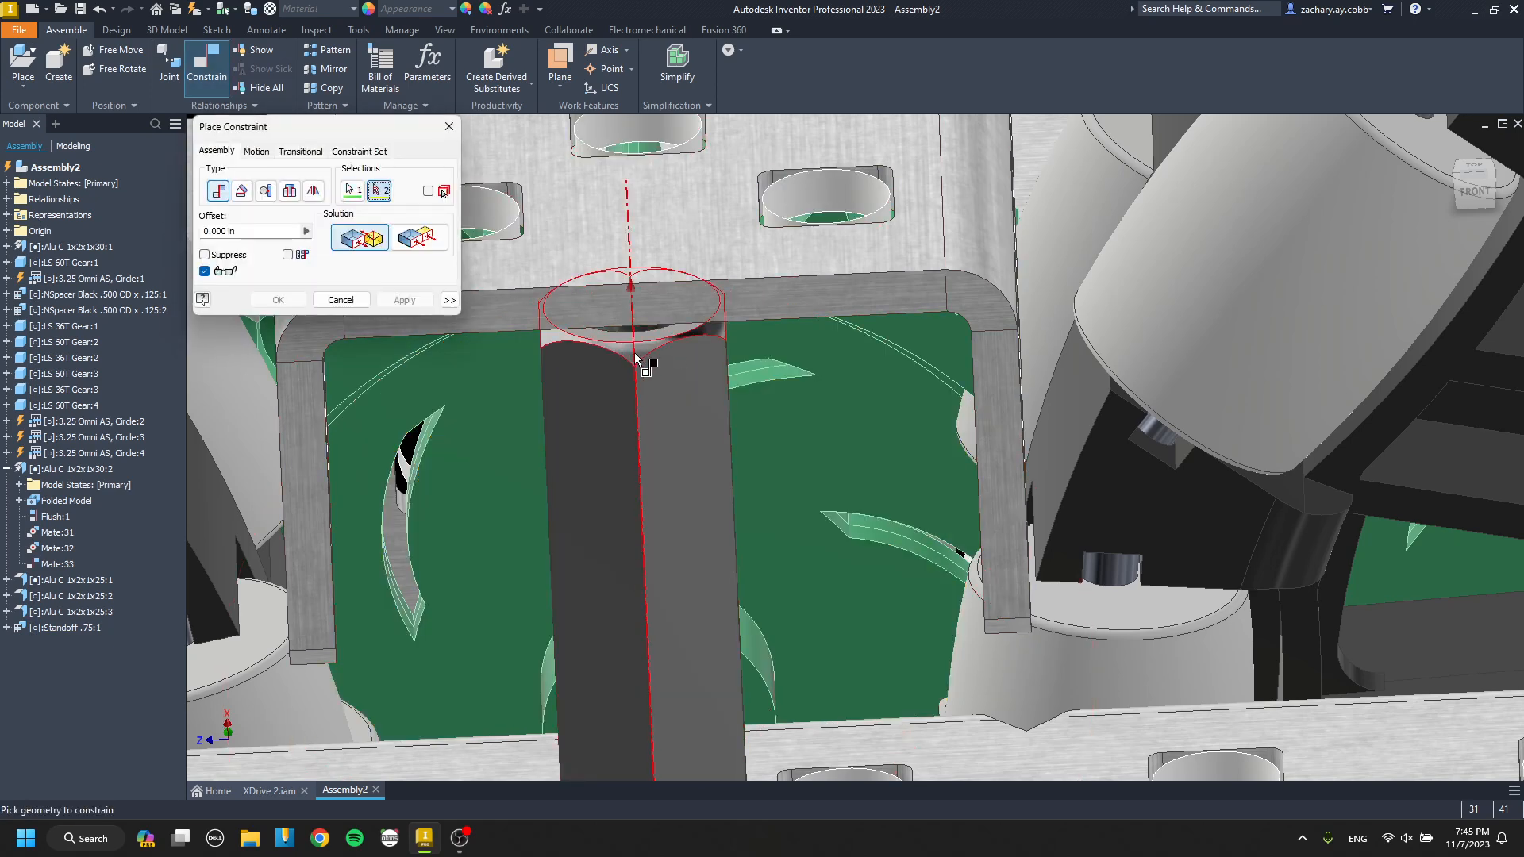
left_click(823, 209)
key("Escape")
key("c")
left_click(635, 361)
left_click(810, 223)
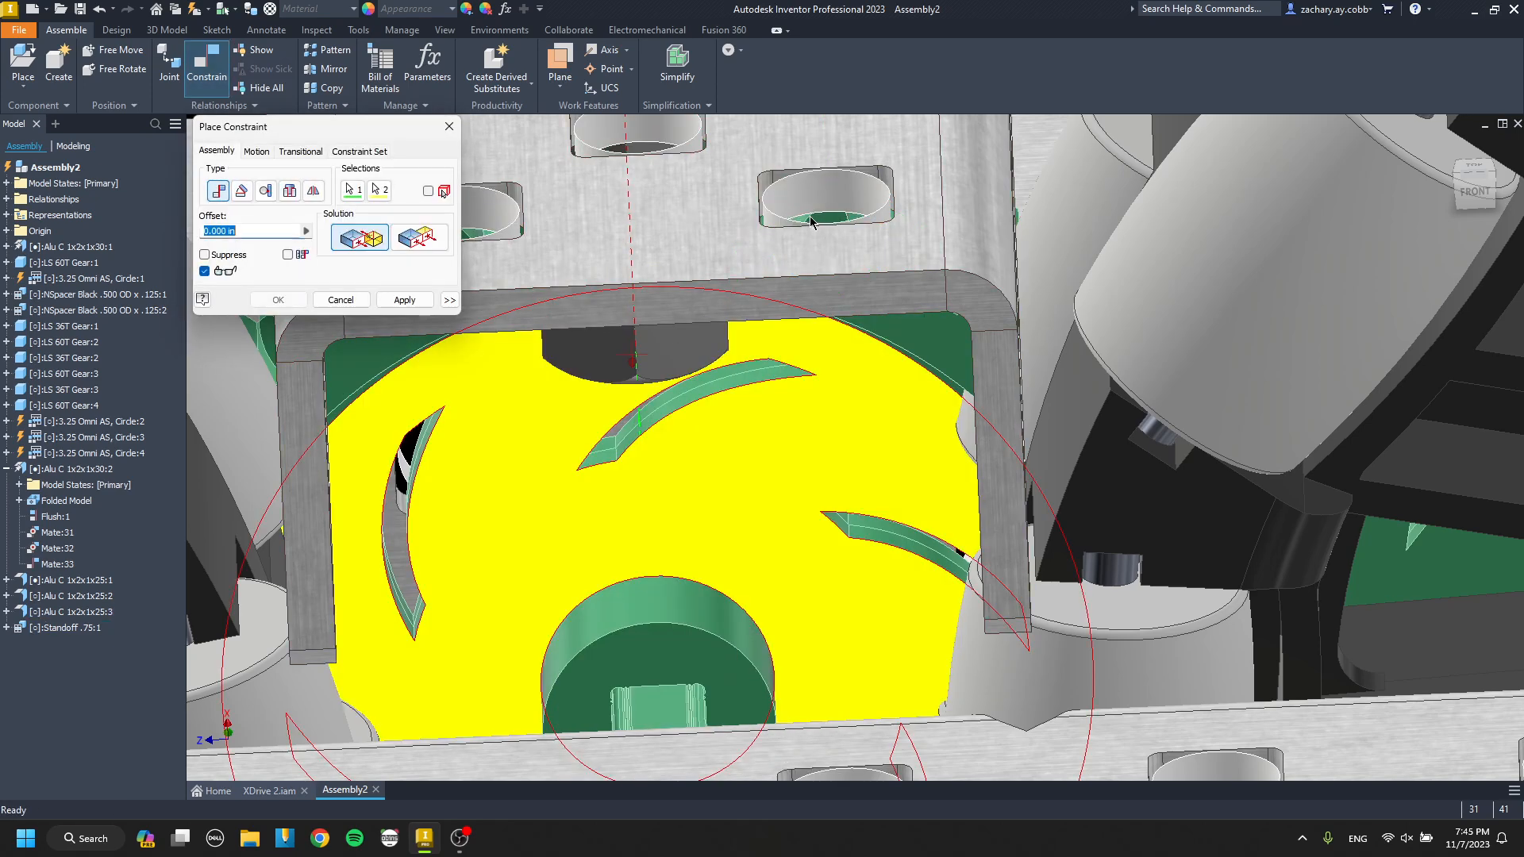
key("Escape")
Align the .75 standoff's axis with a front hole in the cross channel's web using a 0.000 in mate.
key("c")
left_click(636, 354)
left_click(817, 216)
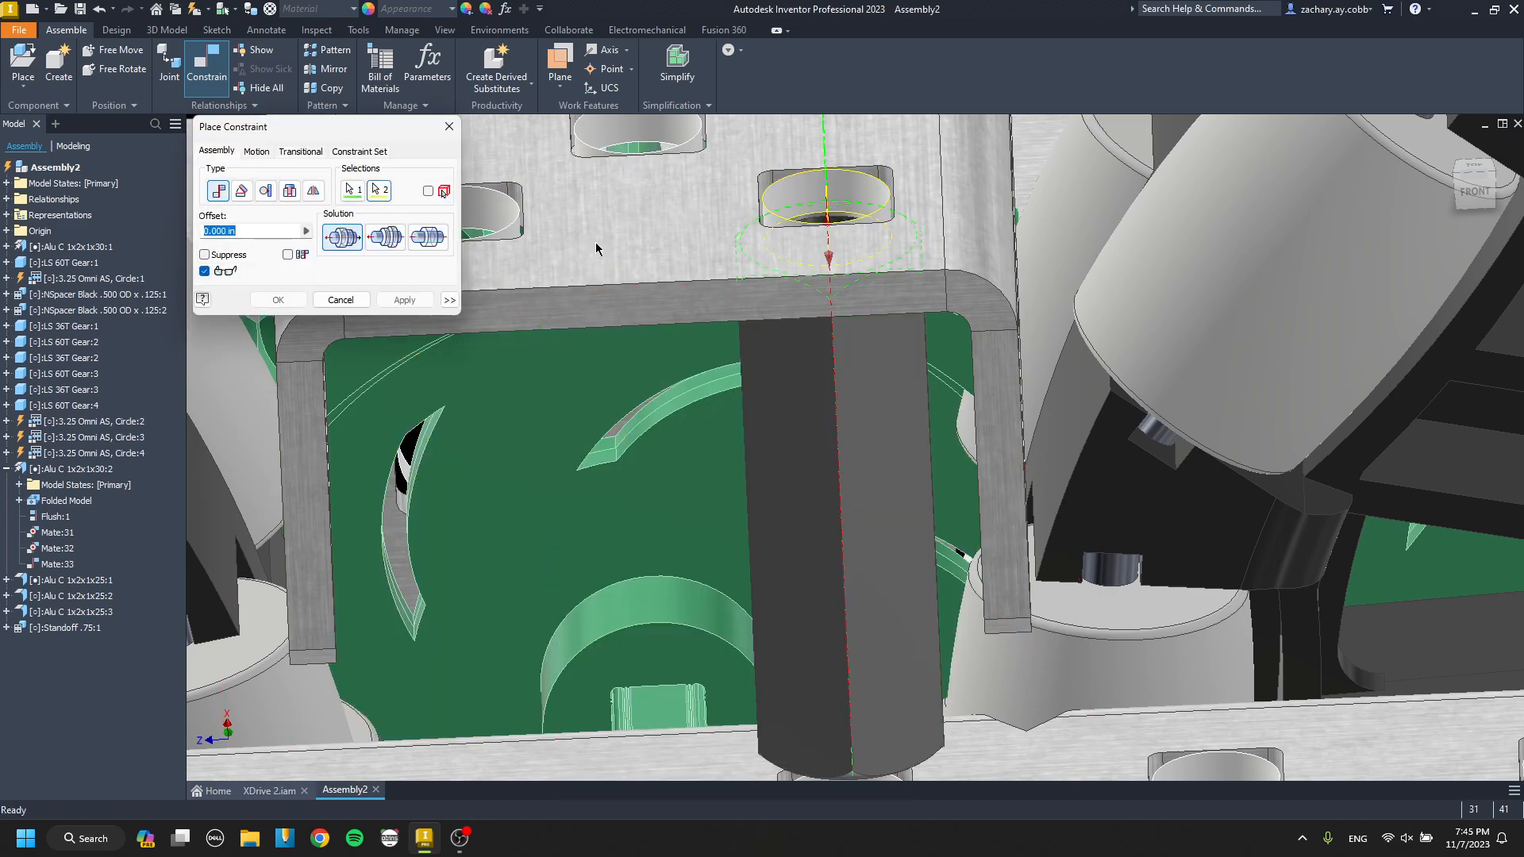
left_click(406, 304)
key("Escape")
Align the standoff's lower end axis with the hole beneath it in the outer channel's top flange at 0.000 in offset.
scroll(692, 329, "up", 4)
scroll(743, 454, "down", 7)
key("c")
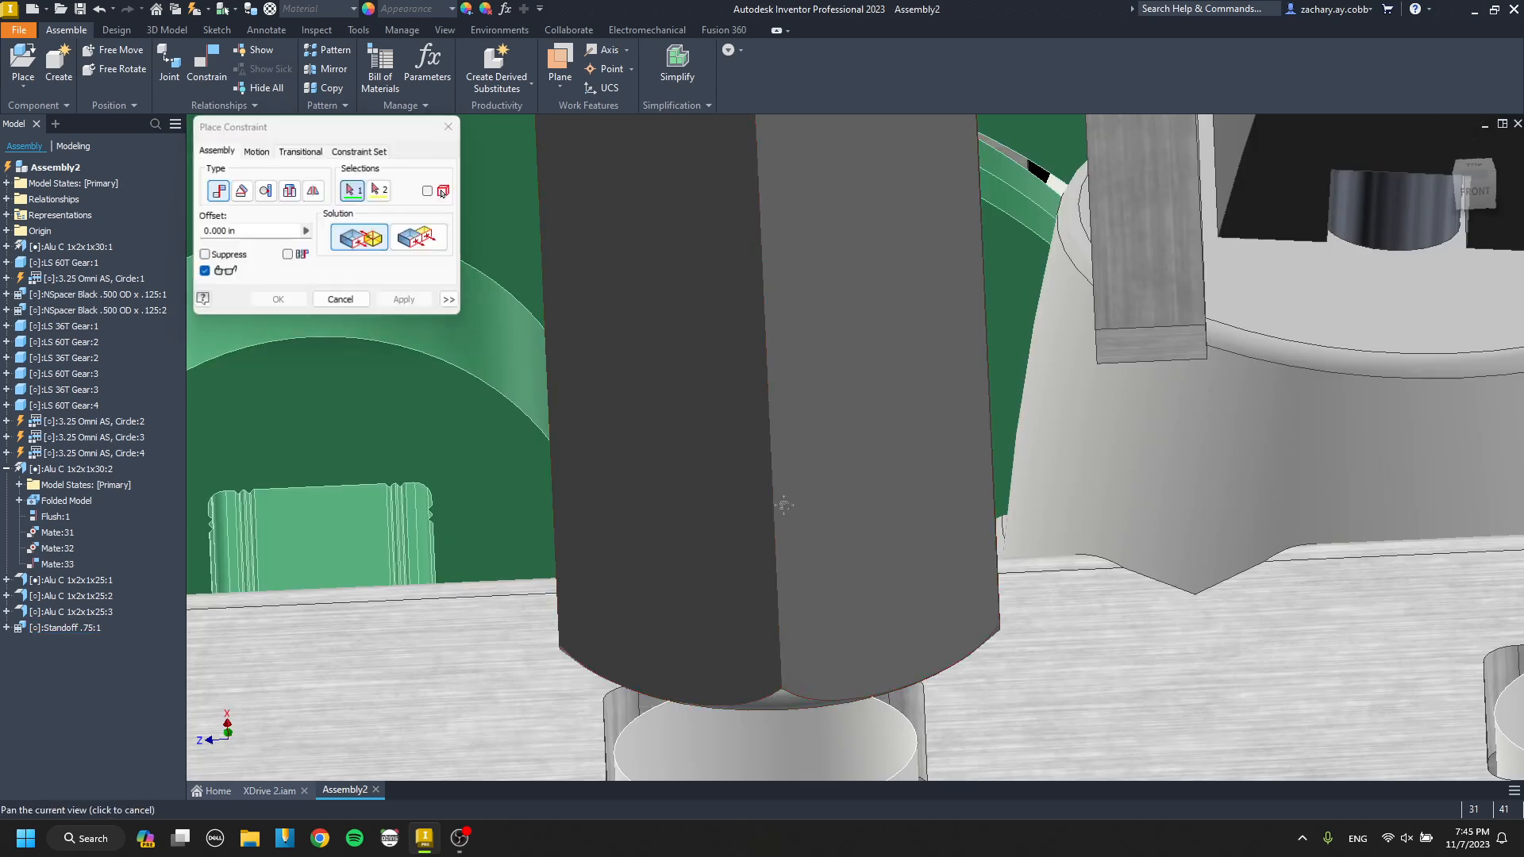
middle_click_drag(778, 504, 749, 342)
left_click(743, 551)
left_click(756, 562)
scroll(757, 516, "up", 6)
middle_click_drag(753, 483, 781, 570)
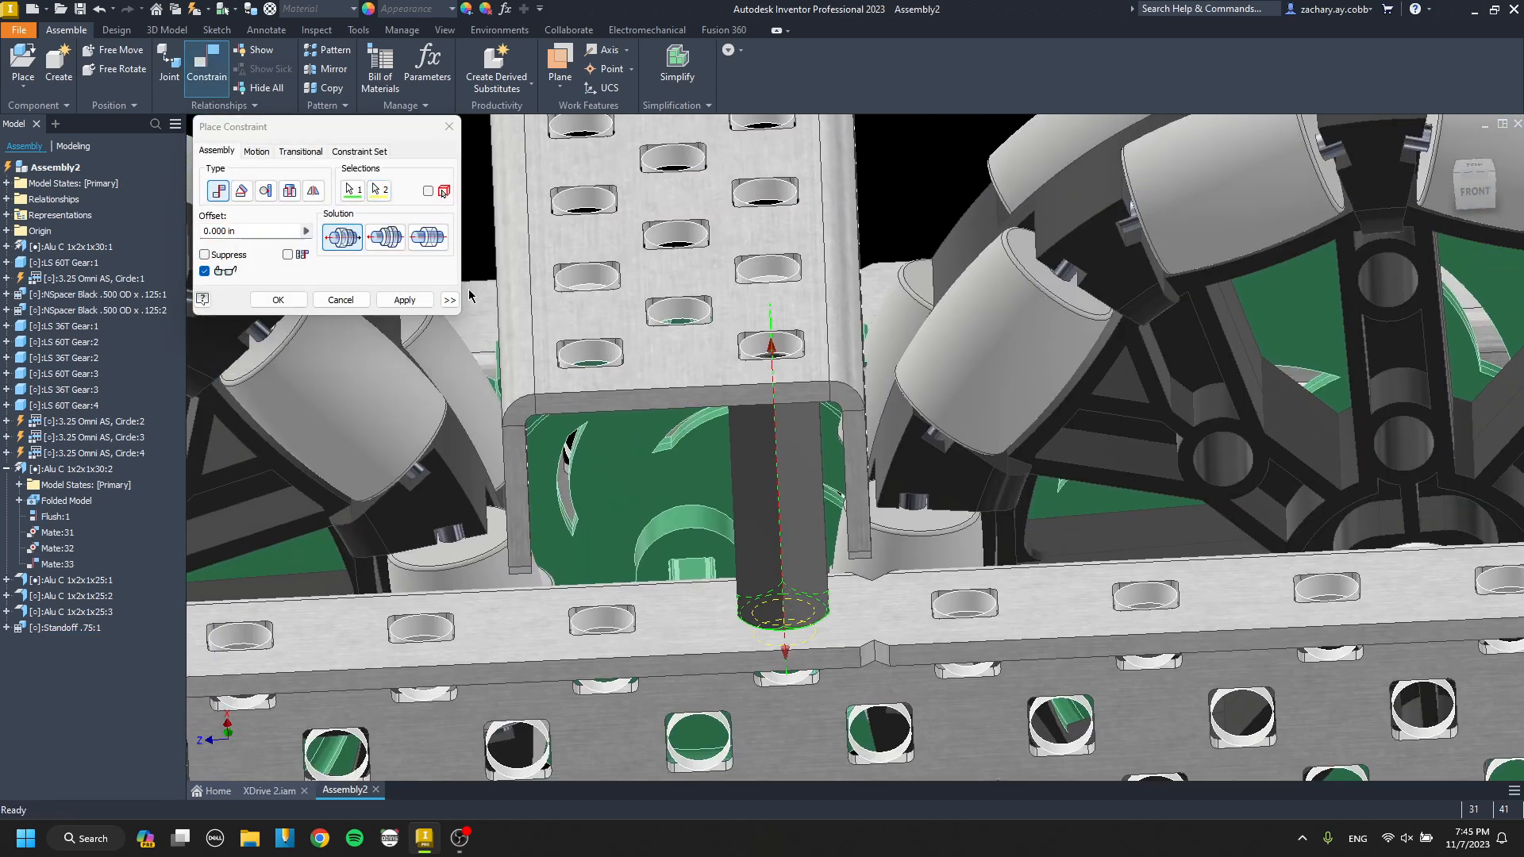
key("Return")
Duplicate the .75 standoff and set the copy below the outer channel.
key("F6")
scroll(780, 411, "up", 6)
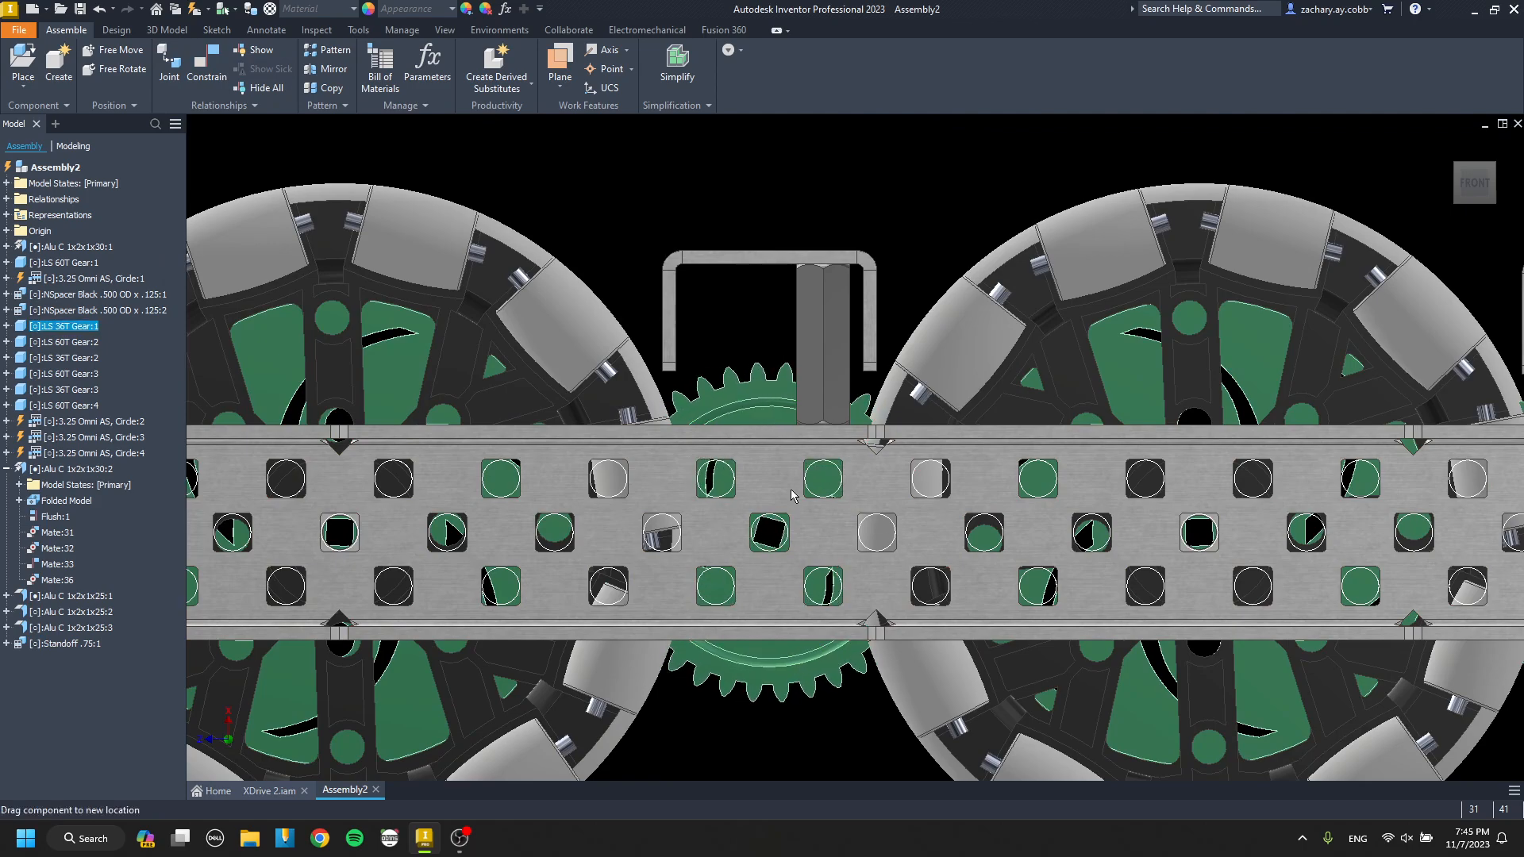
scroll(823, 474, "down", 4)
middle_click_drag(824, 473, 738, 365, "shift")
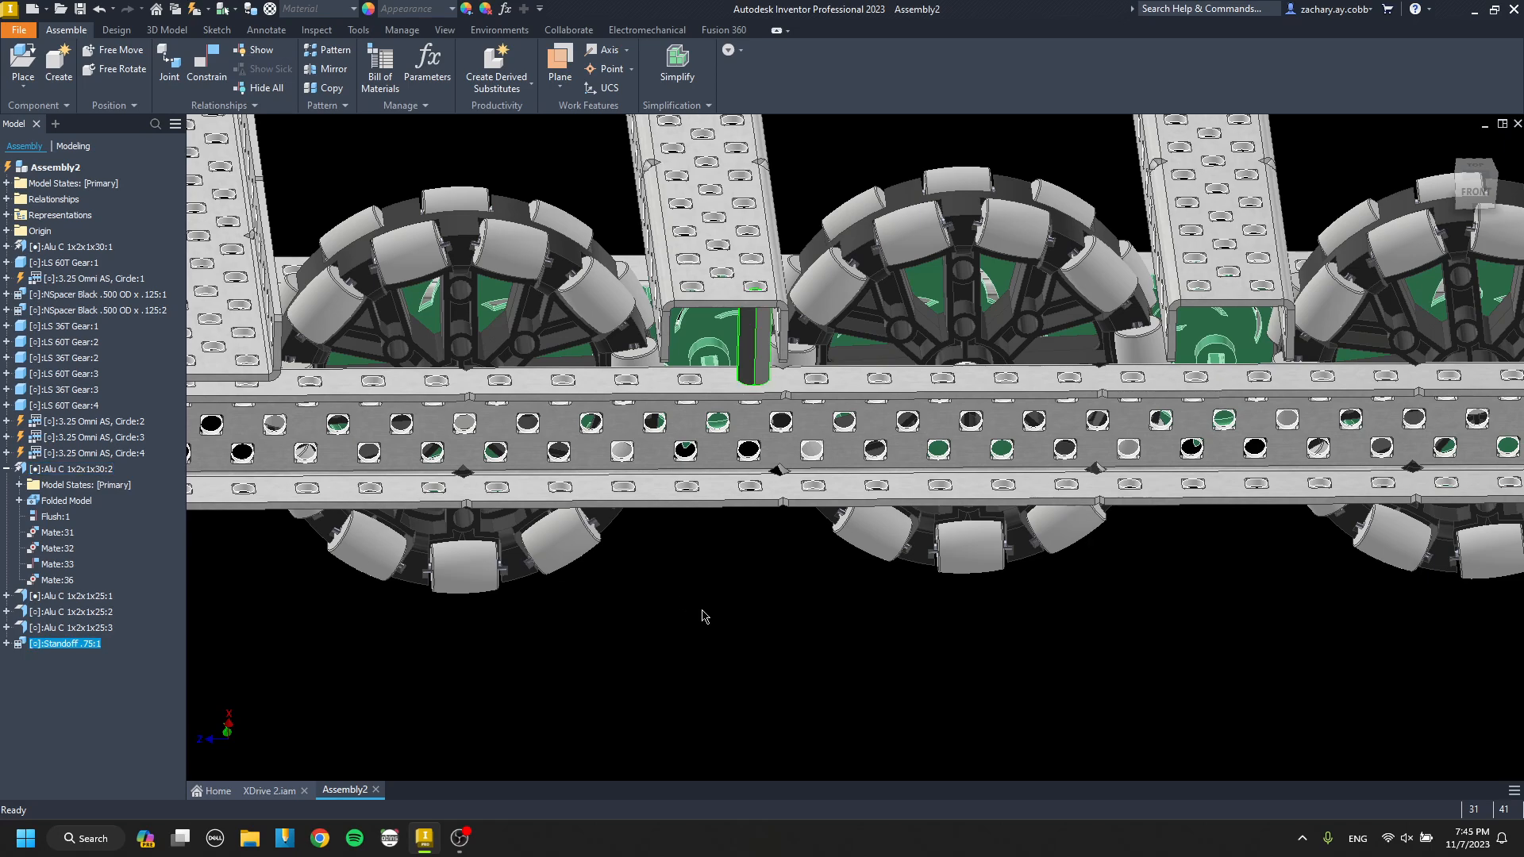
key("ctrl+v")
scroll(698, 559, "up", 6)
Mate the copied standoff's end face to the outer channel's top flange at 0.000 in offset.
key("c")
left_click(774, 455)
scroll(779, 450, "down", 6)
scroll(754, 381, "up", 3)
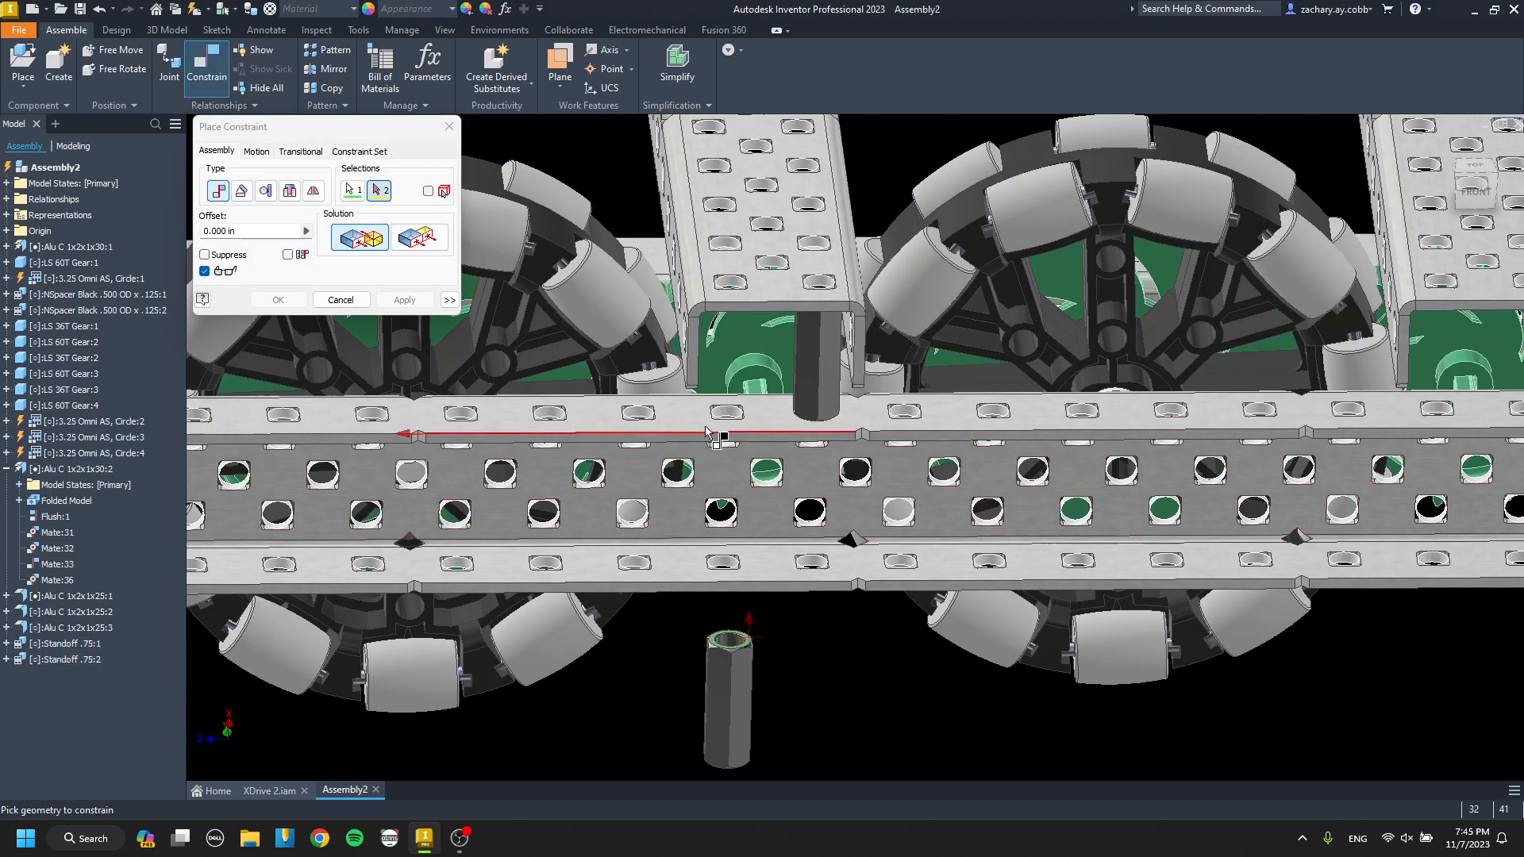
scroll(703, 419, "up", 3)
left_click(684, 407)
left_click(414, 300)
key("Escape")
Align the copied standoff's axis with the outer channel's top flange hole beside the first standoff, under the cross channel.
scroll(745, 353, "up", 2)
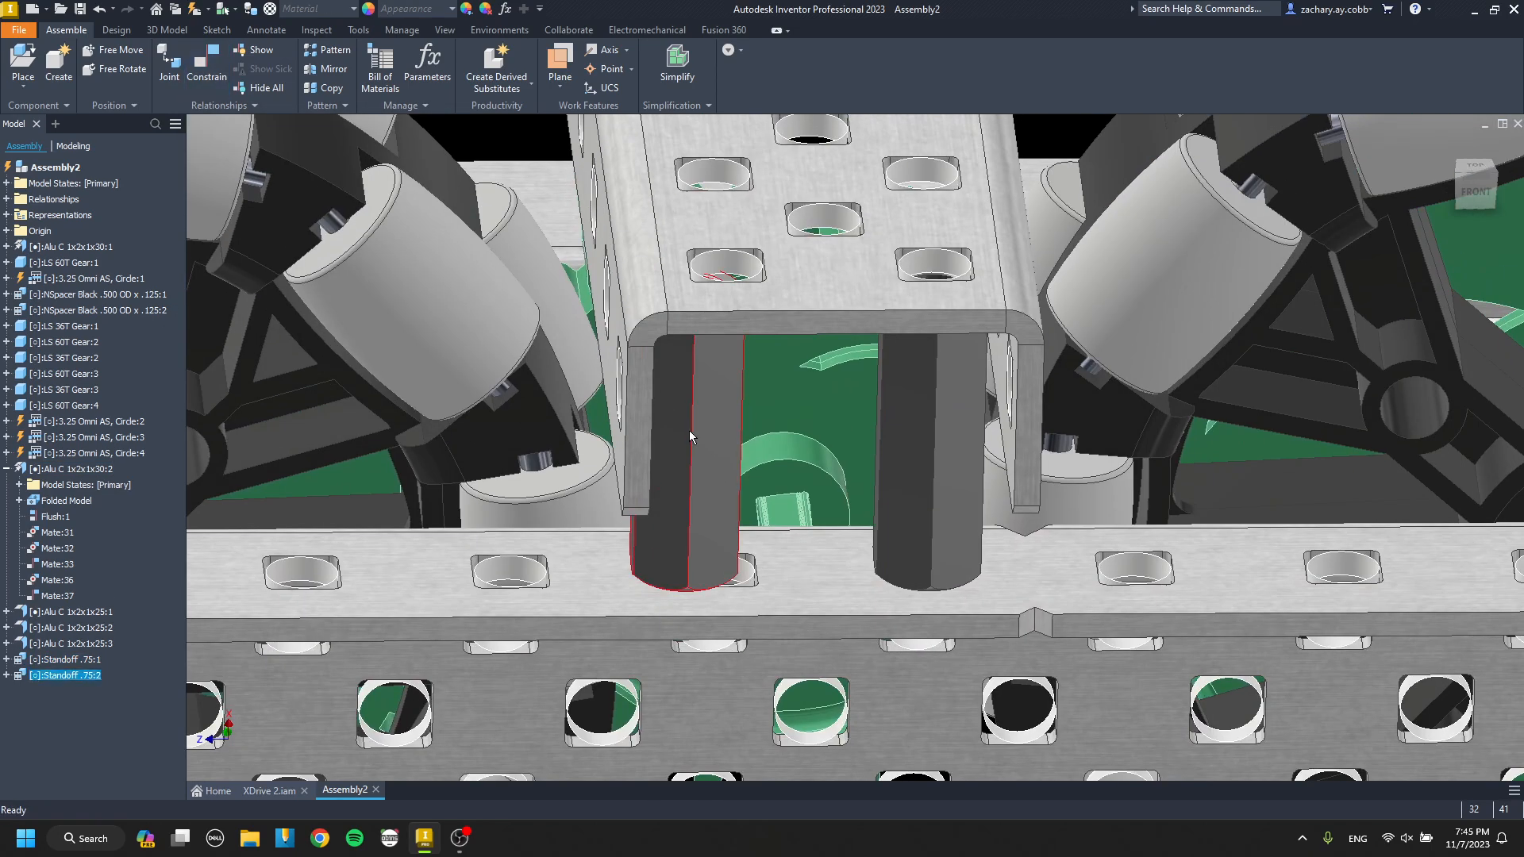
left_click_drag(689, 431, 726, 508)
key("c")
left_click(750, 377)
scroll(747, 413, "up", 1)
scroll(746, 450, "up", 1)
middle_click_drag(713, 628, 701, 429)
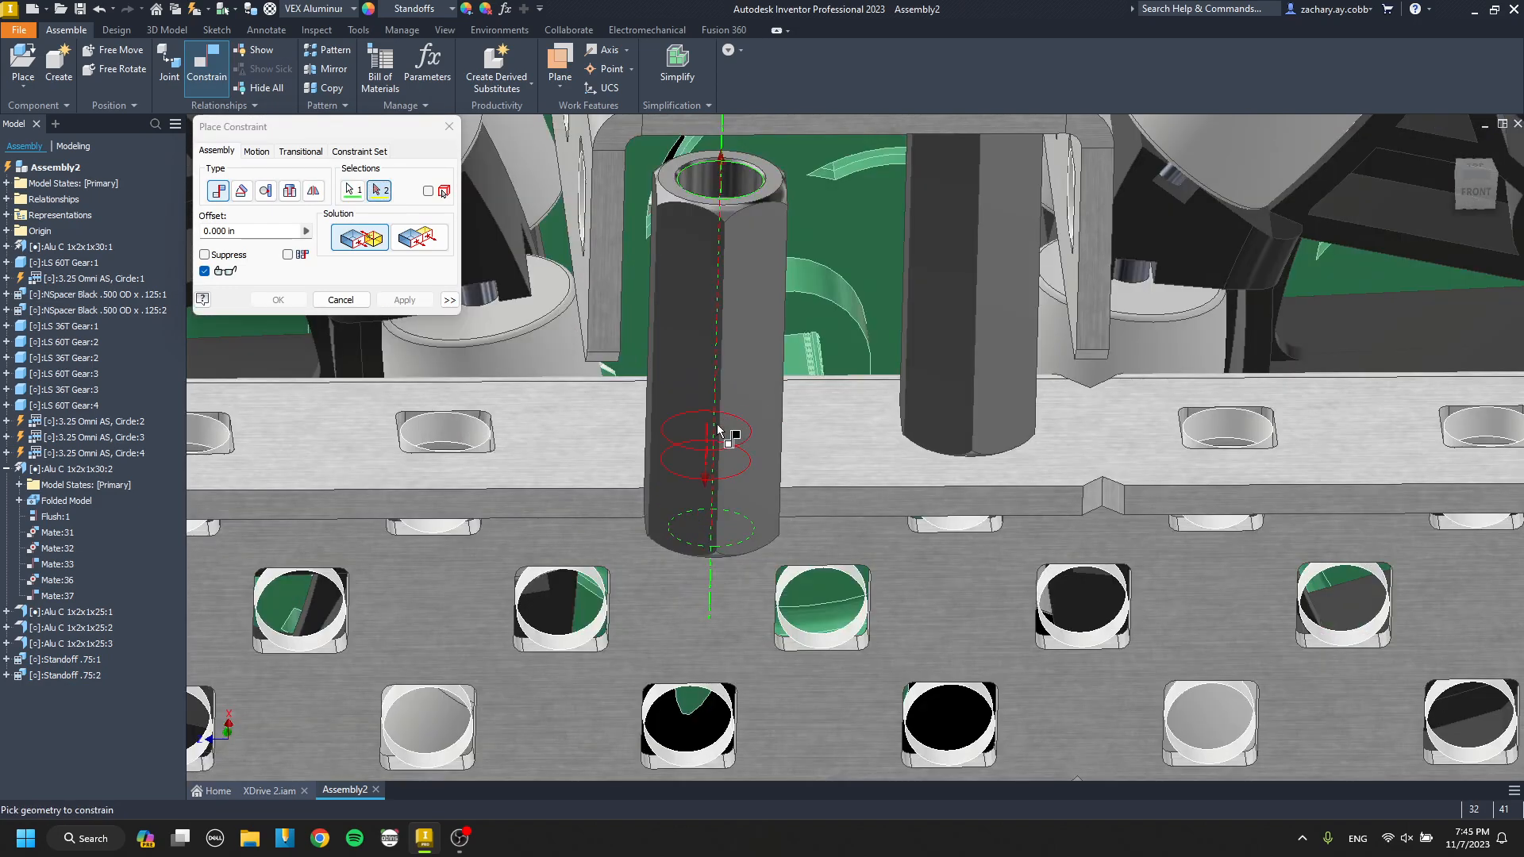
left_click(717, 429)
left_click(404, 299)
key("Escape")
scroll(717, 424, "down", 5)
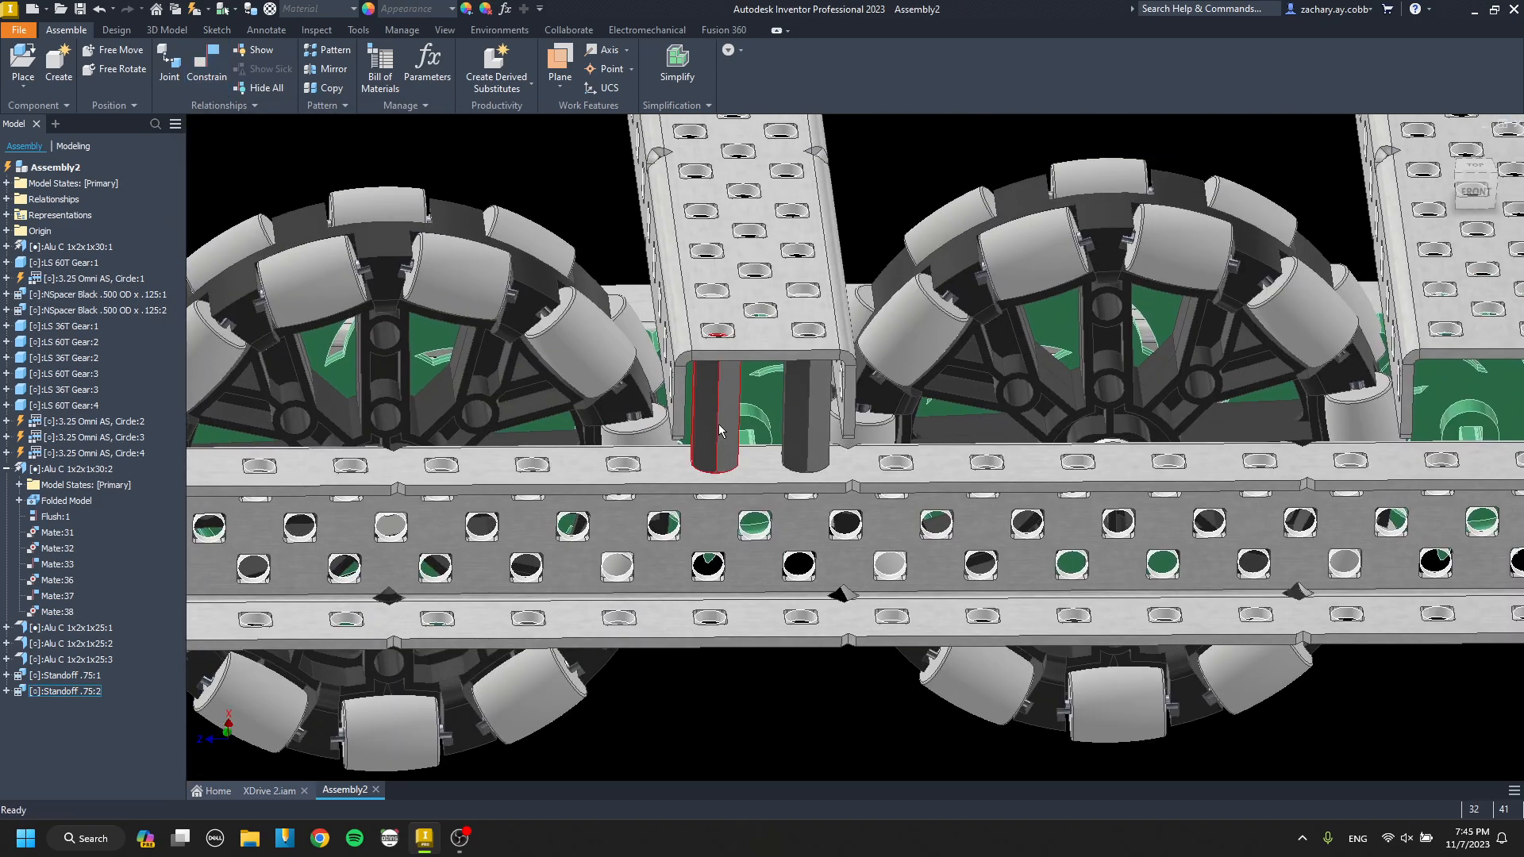
scroll(718, 424, "down", 3)
middle_click_drag(717, 424, 666, 421, "shift")
middle_click_drag(667, 420, 746, 435)
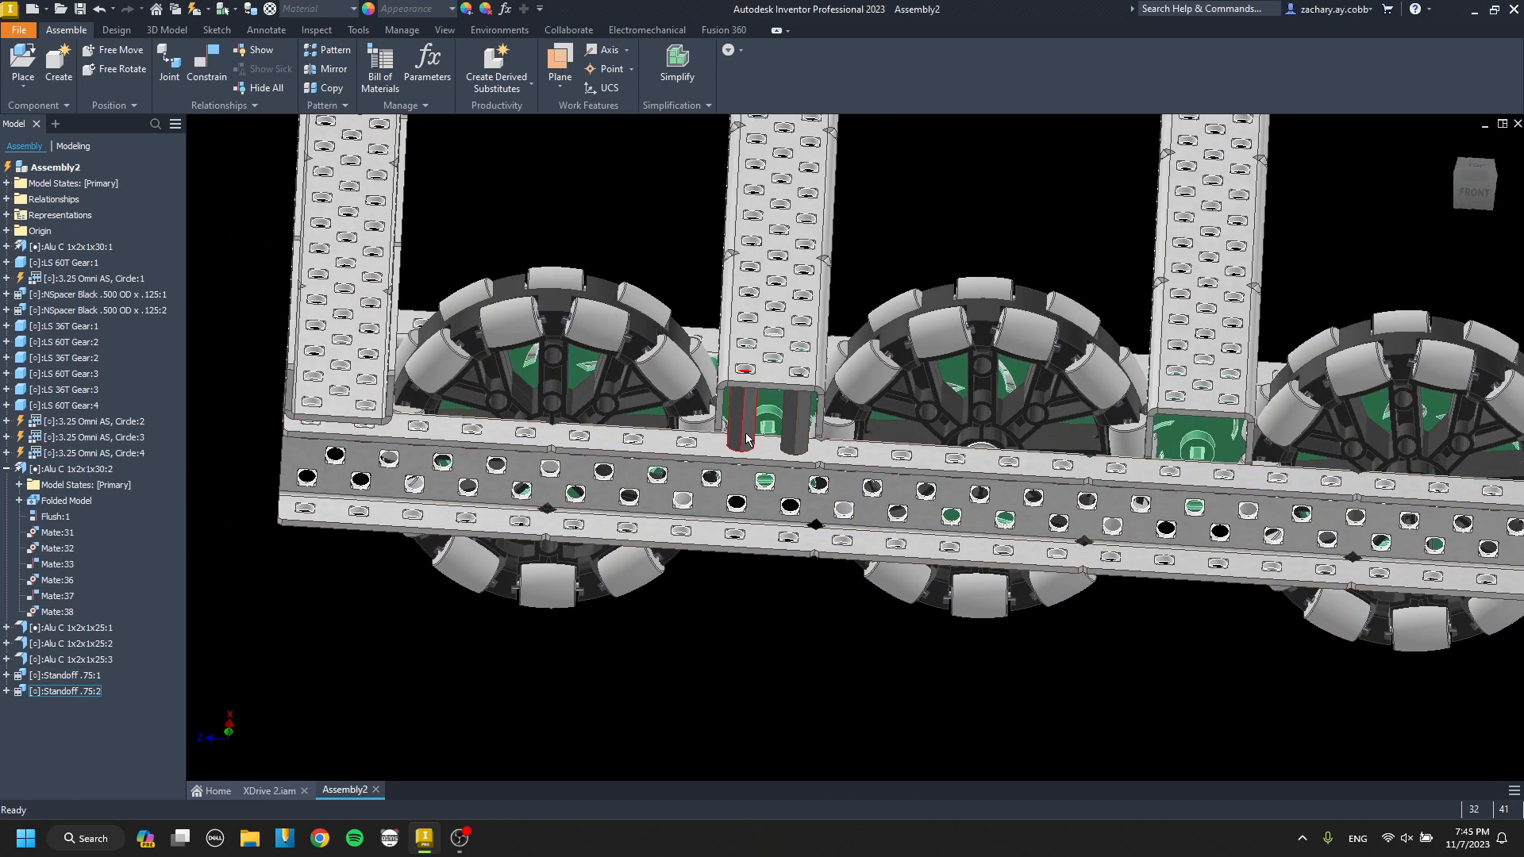
left_click(764, 437)
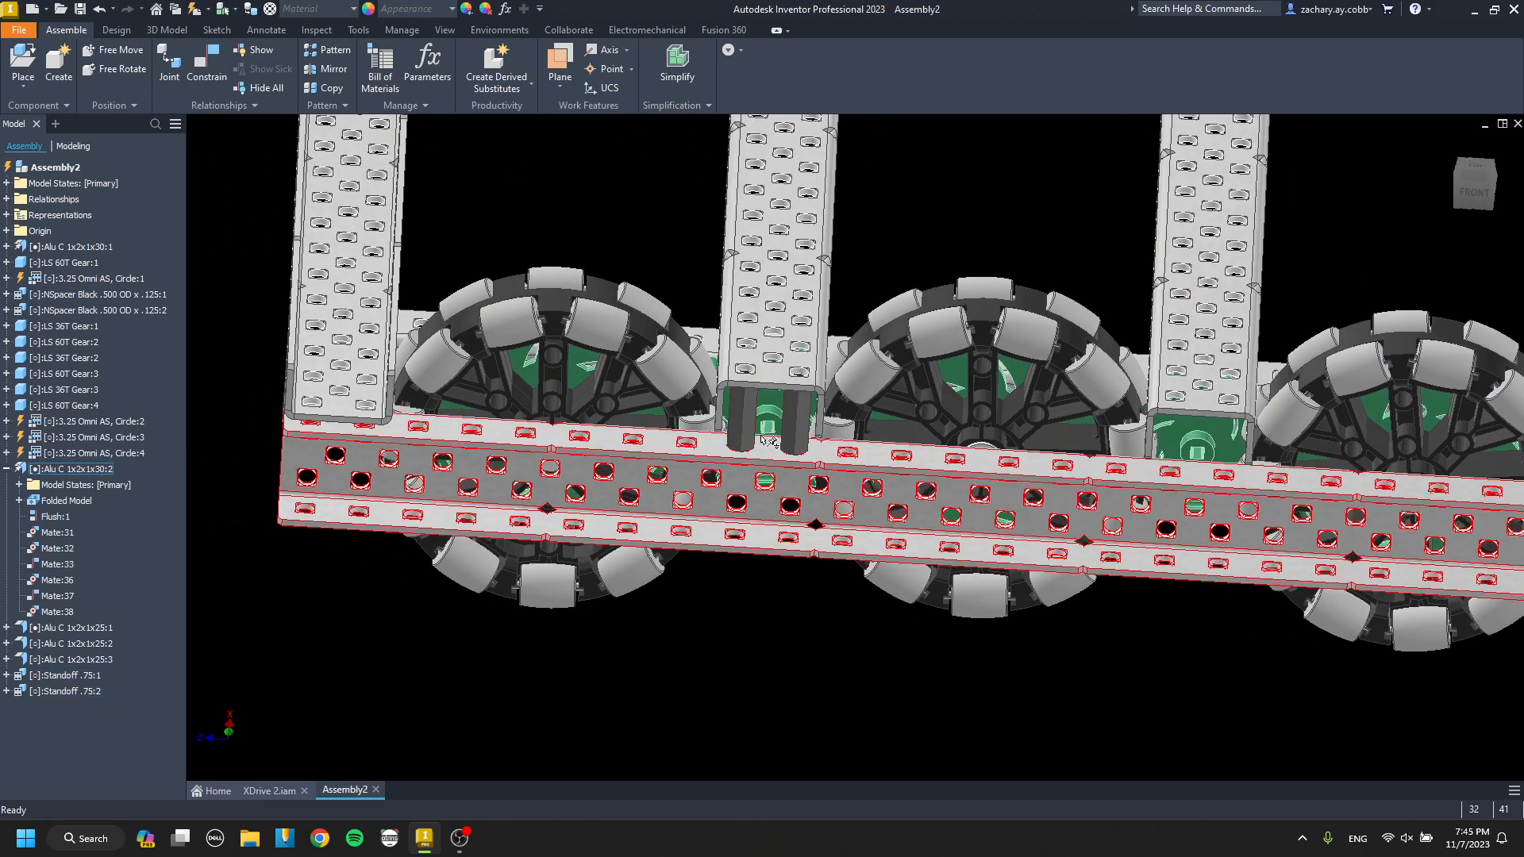
left_click(751, 422)
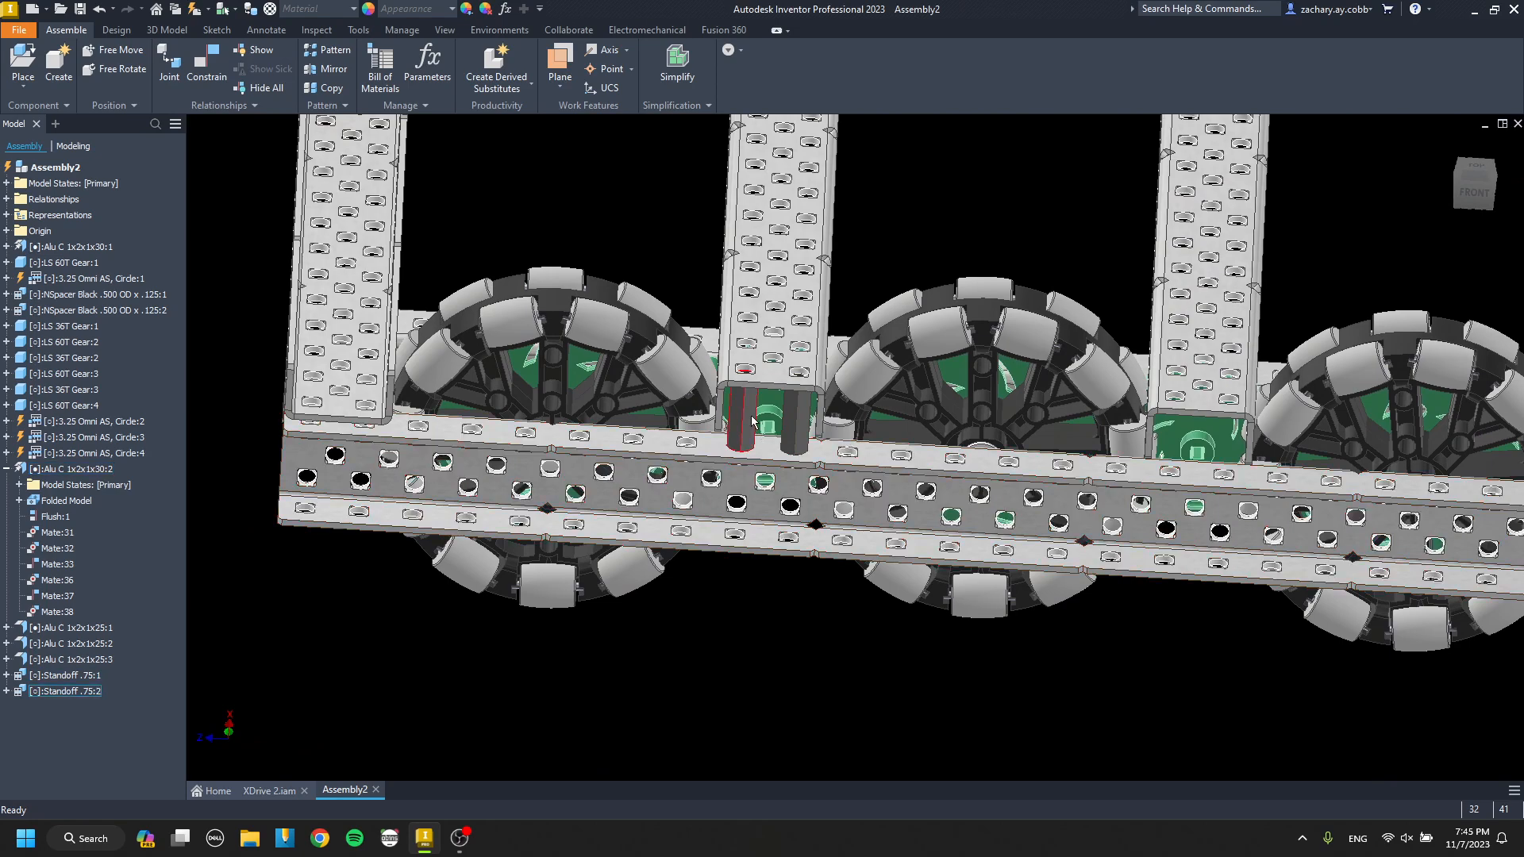
Place two NSpacer .375 OD x .500 parts from the Spacer Nylon .375 OD folder below the outer channel.
key("p")
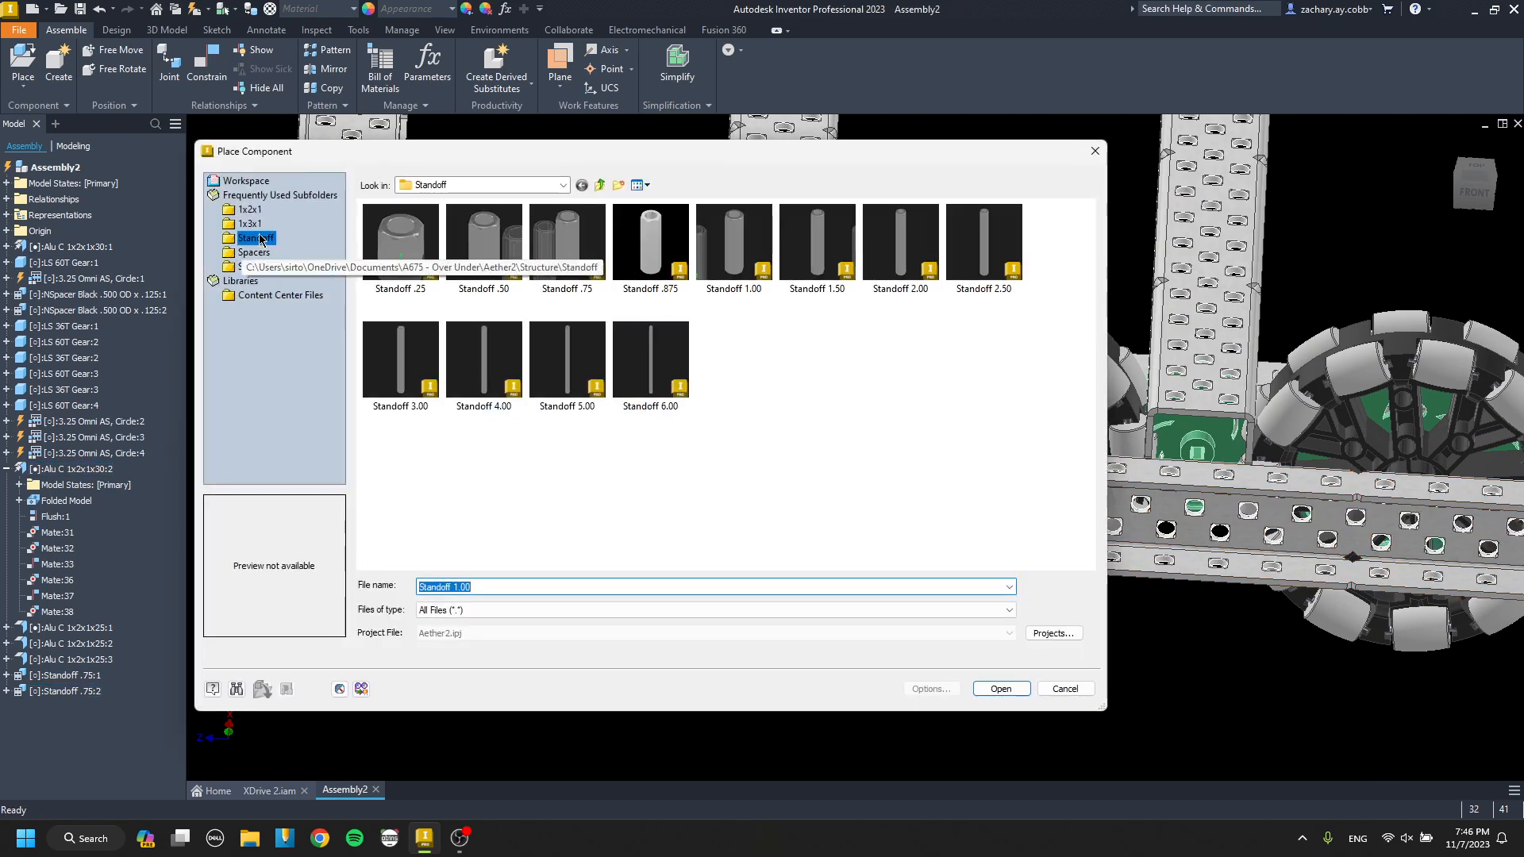
left_click(262, 253)
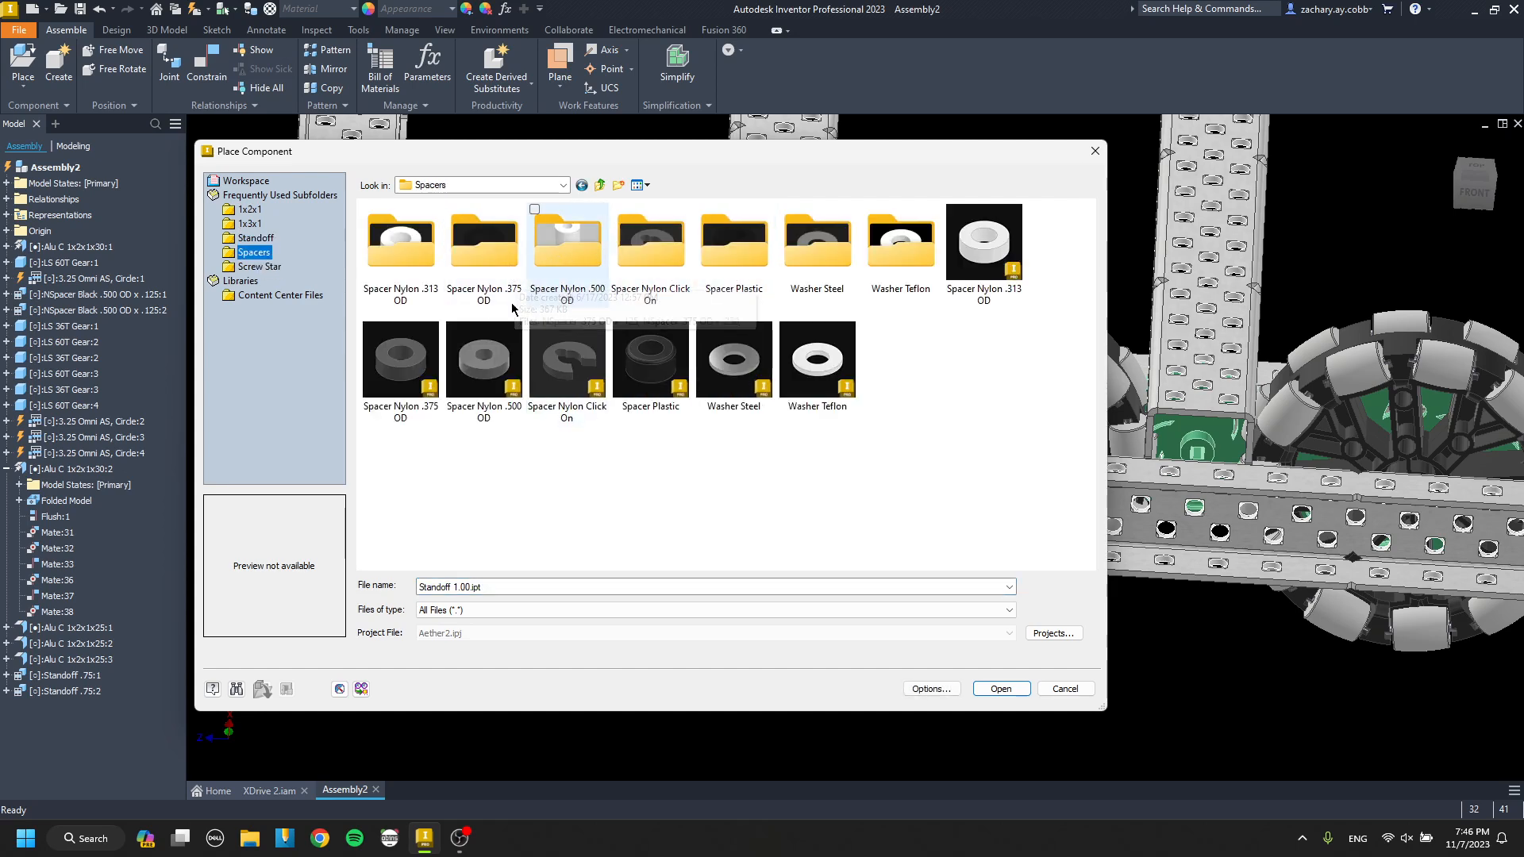
double_click(472, 262)
double_click(470, 268)
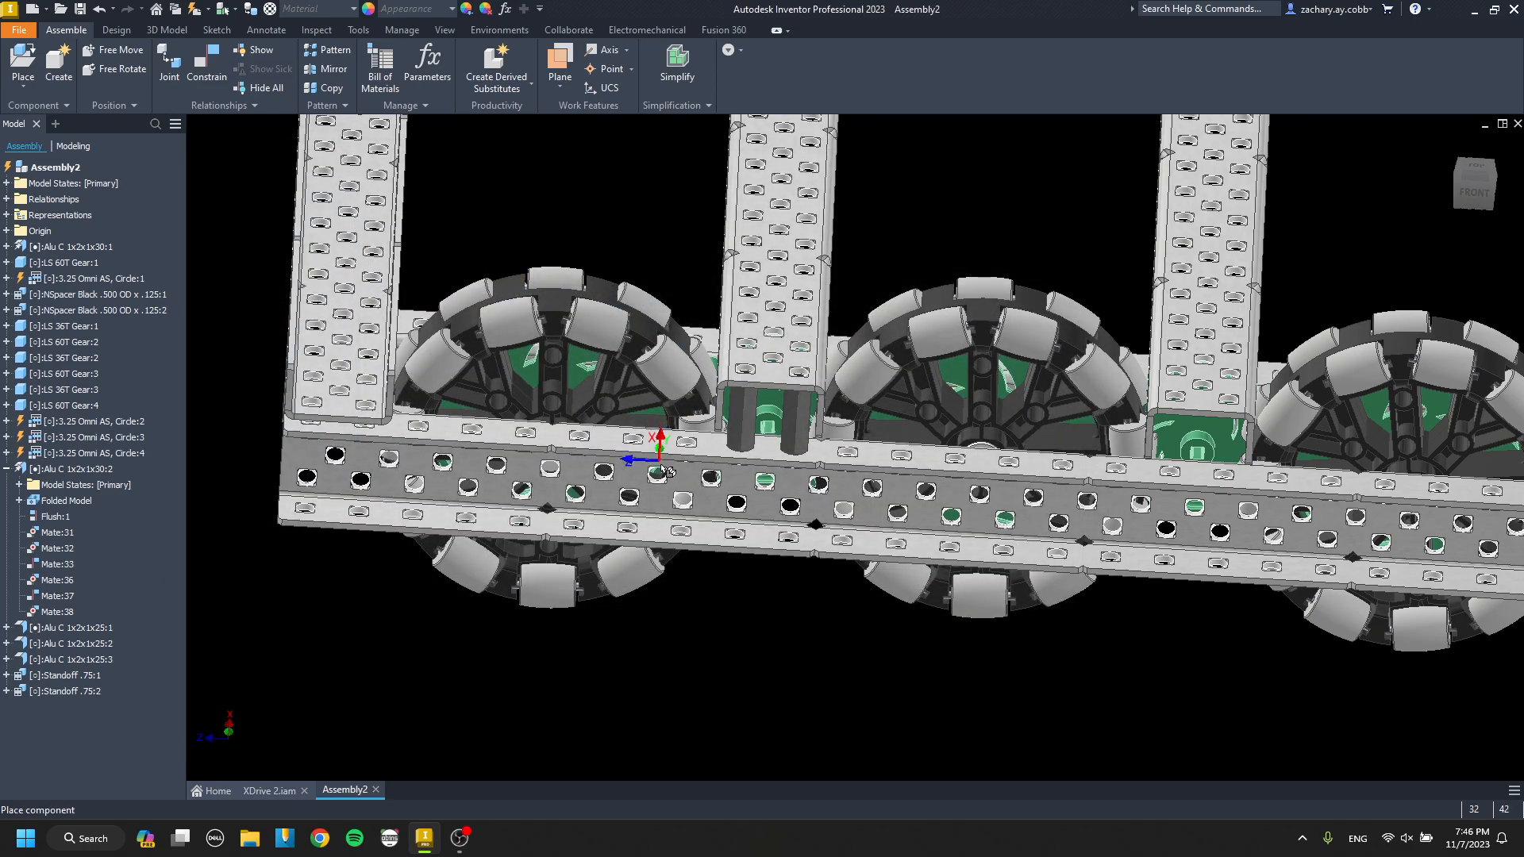
left_click(700, 614)
key("Escape")
key("p")
double_click(624, 216)
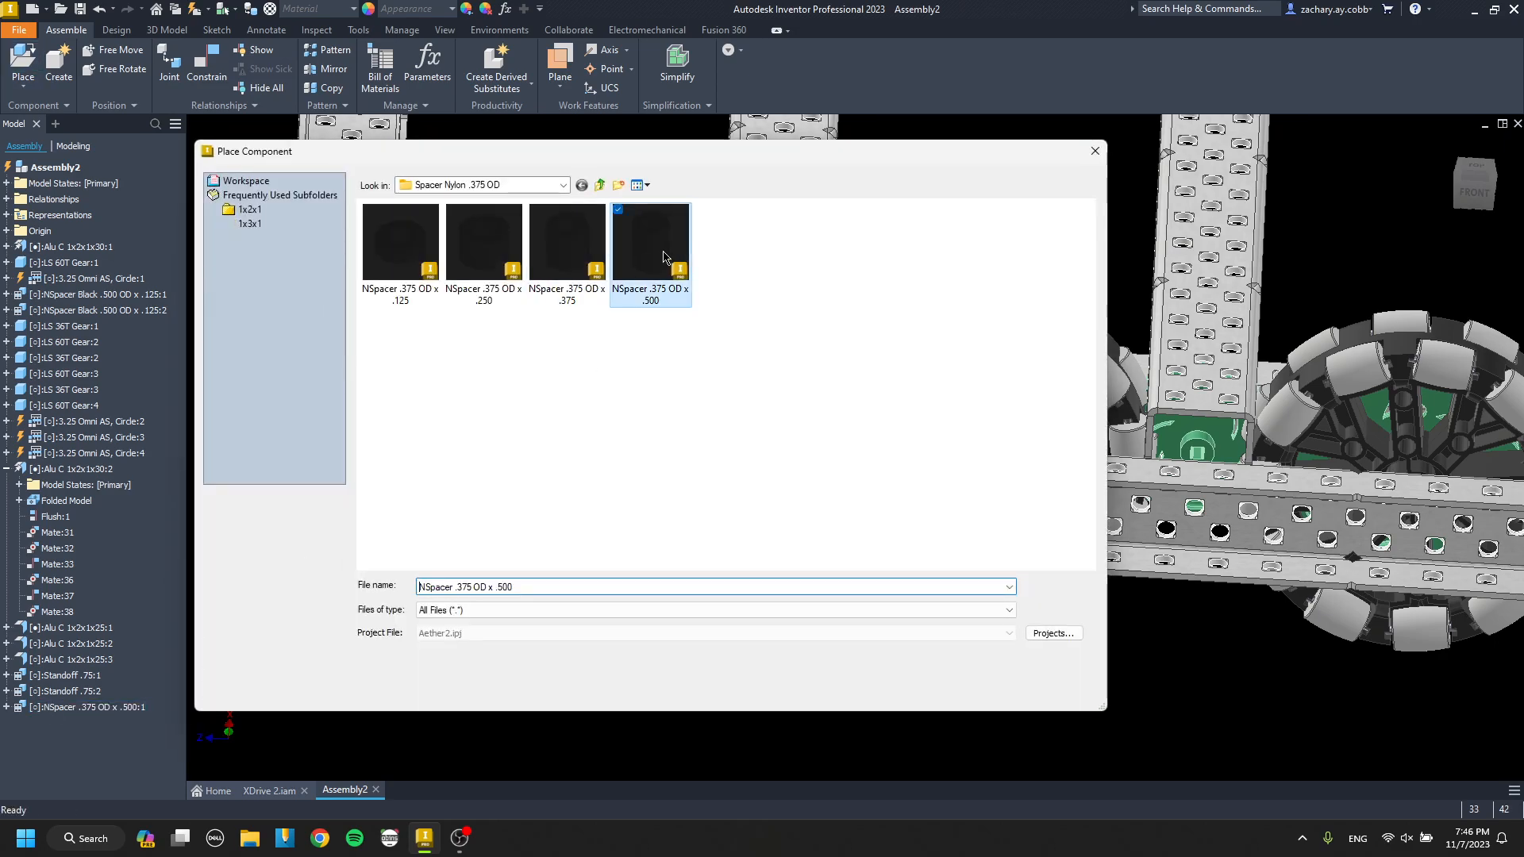
left_click(787, 635)
key("Escape")
Mate the first .500 spacer's end face to the outer channel's top flange at 0.000 in offset.
key("c")
scroll(700, 618, "down", 5)
left_click(723, 607)
key("Escape")
key("c")
left_click(723, 602)
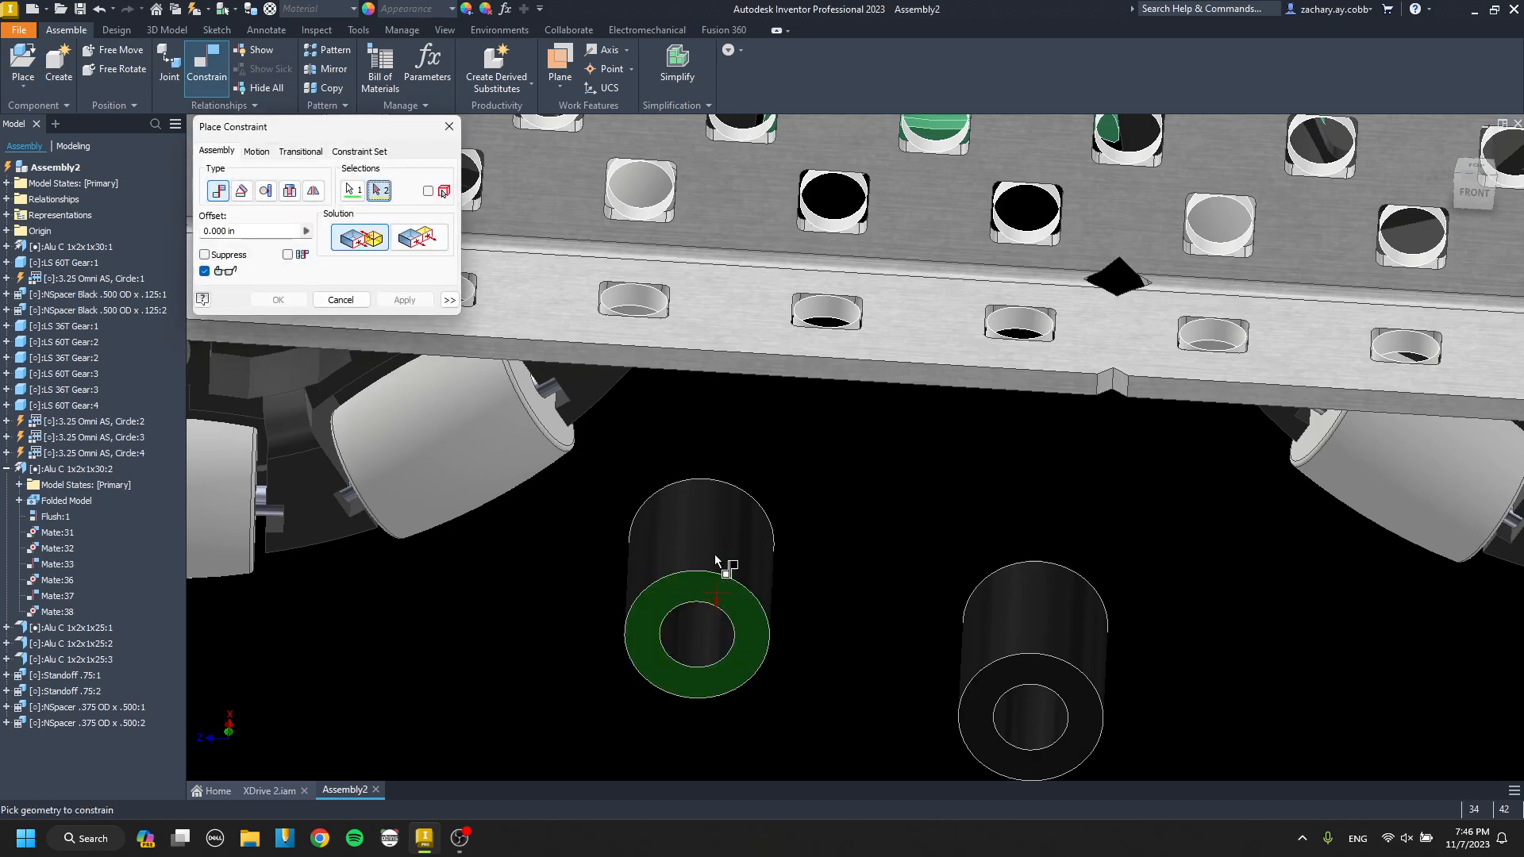
scroll(717, 562, "up", 5)
scroll(654, 503, "down", 4)
left_click(675, 413)
left_click(411, 301)
key("Escape")
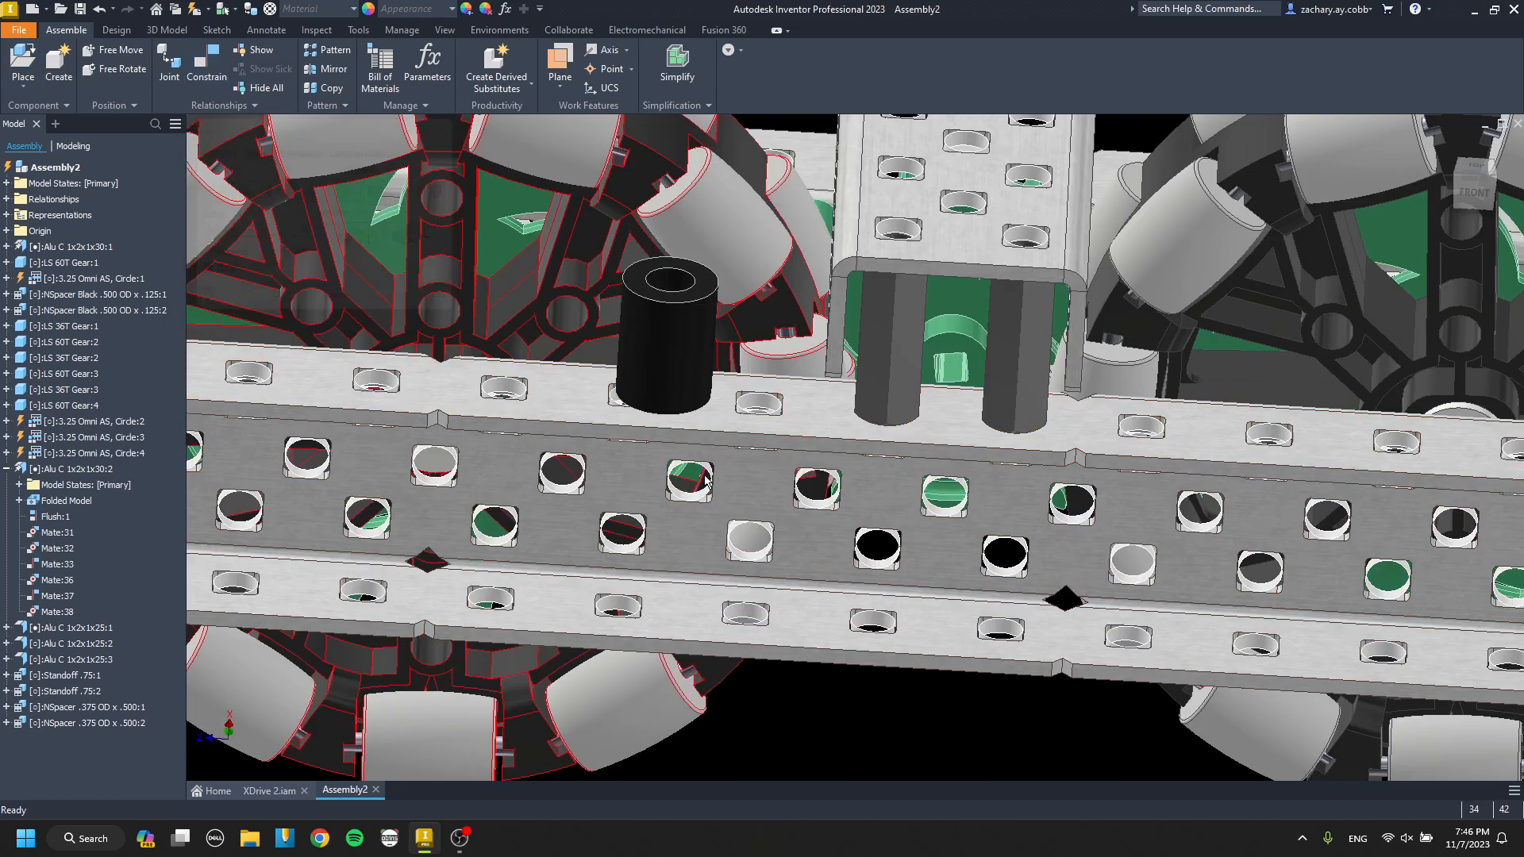
Mate the second .500 spacer's end face to the top face of the first spacer at 0.000 in offset.
scroll(706, 482, "up", 3)
middle_click_drag(892, 708, 838, 585)
key("c")
scroll(834, 586, "down", 6)
left_click(833, 579)
scroll(810, 508, "up", 4)
middle_click_drag(726, 381, 791, 609)
scroll(627, 335, "down", 3)
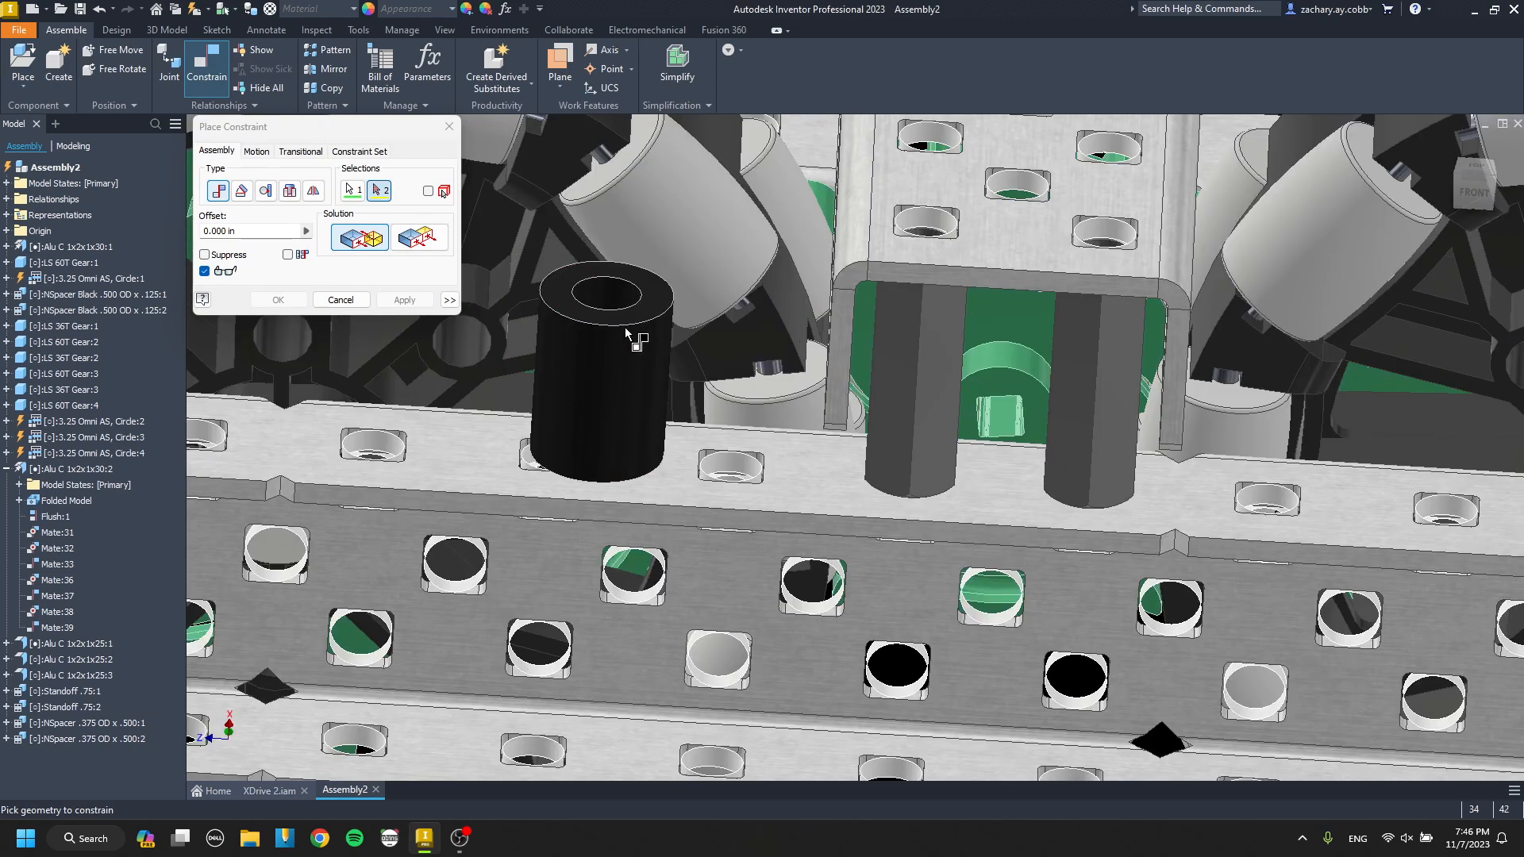
left_click(614, 314)
left_click(419, 301)
Align the axes of the two stacked .500 spacers at 0.000 in offset.
left_click(653, 251)
left_click(610, 351)
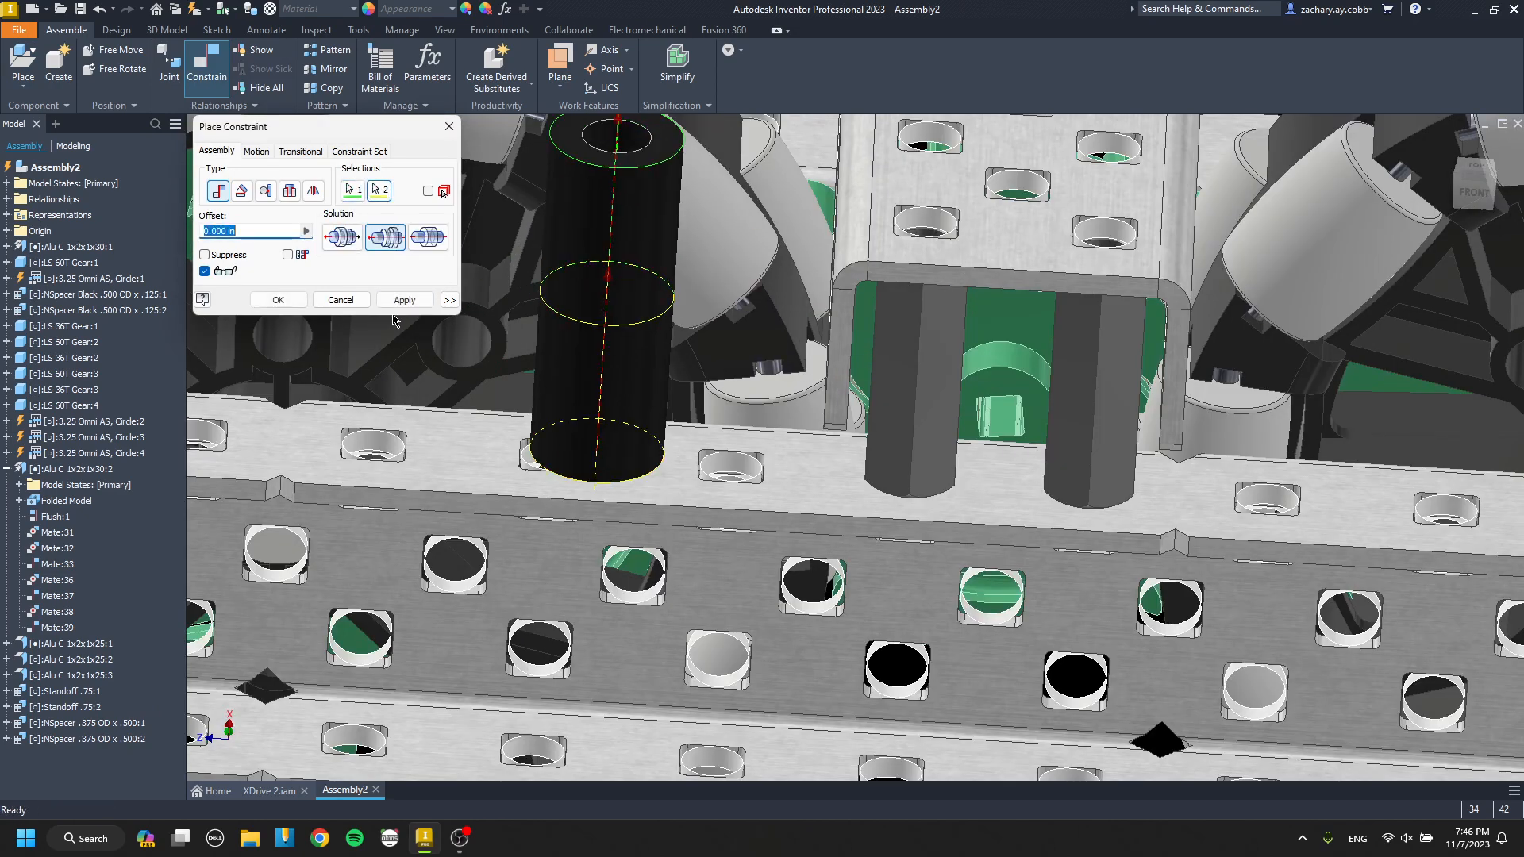
left_click(407, 299)
key("Escape")
Place a copy of the standoff-mounted cross channel, open side up, on top of the two stacked spacers.
scroll(627, 349, "up", 3)
middle_click_drag(626, 349, 849, 444)
scroll(850, 445, "up", 5)
left_click(937, 397)
middle_click_drag(937, 405, 960, 441, "shift")
left_click(1474, 185)
scroll(816, 397, "down", 6)
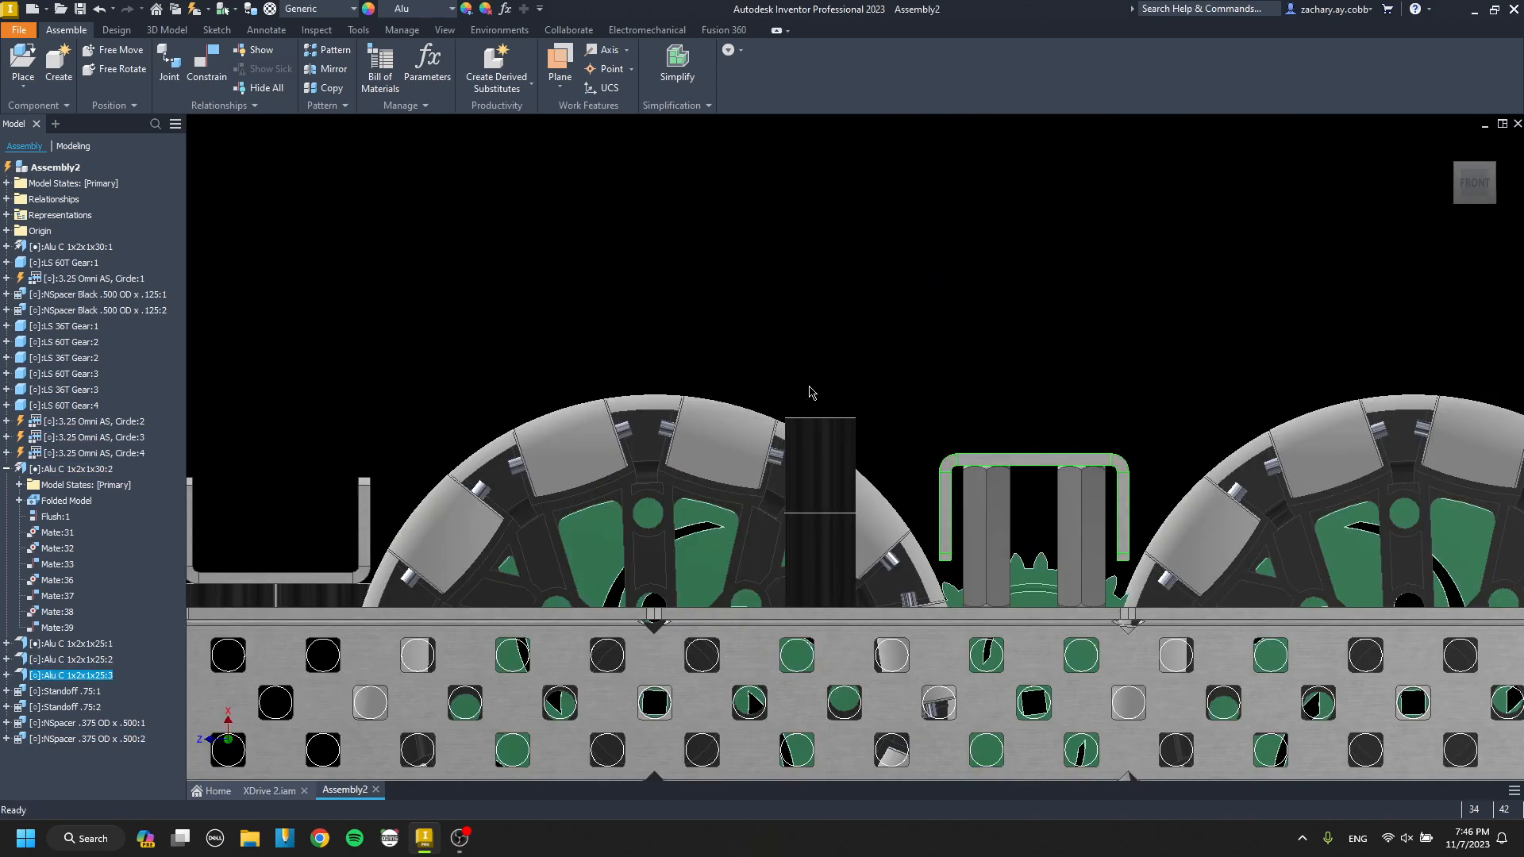
key("g")
left_click_drag(959, 164, 836, 406)
key("Escape")
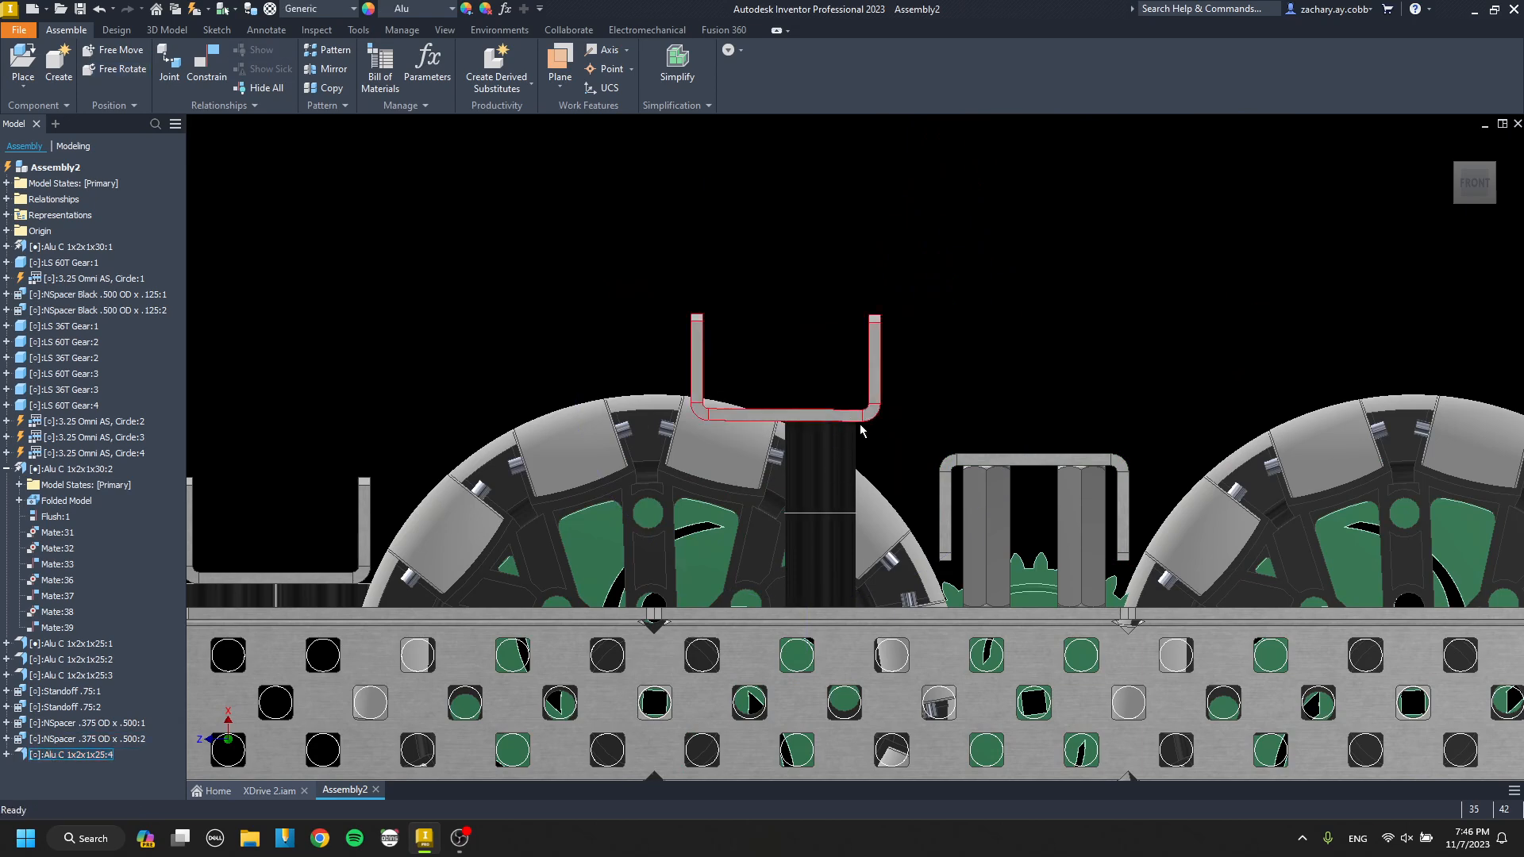
Place one SScrew Star Smooth 2.000 from the Screw Star folder near the copied cross channel.
key("p")
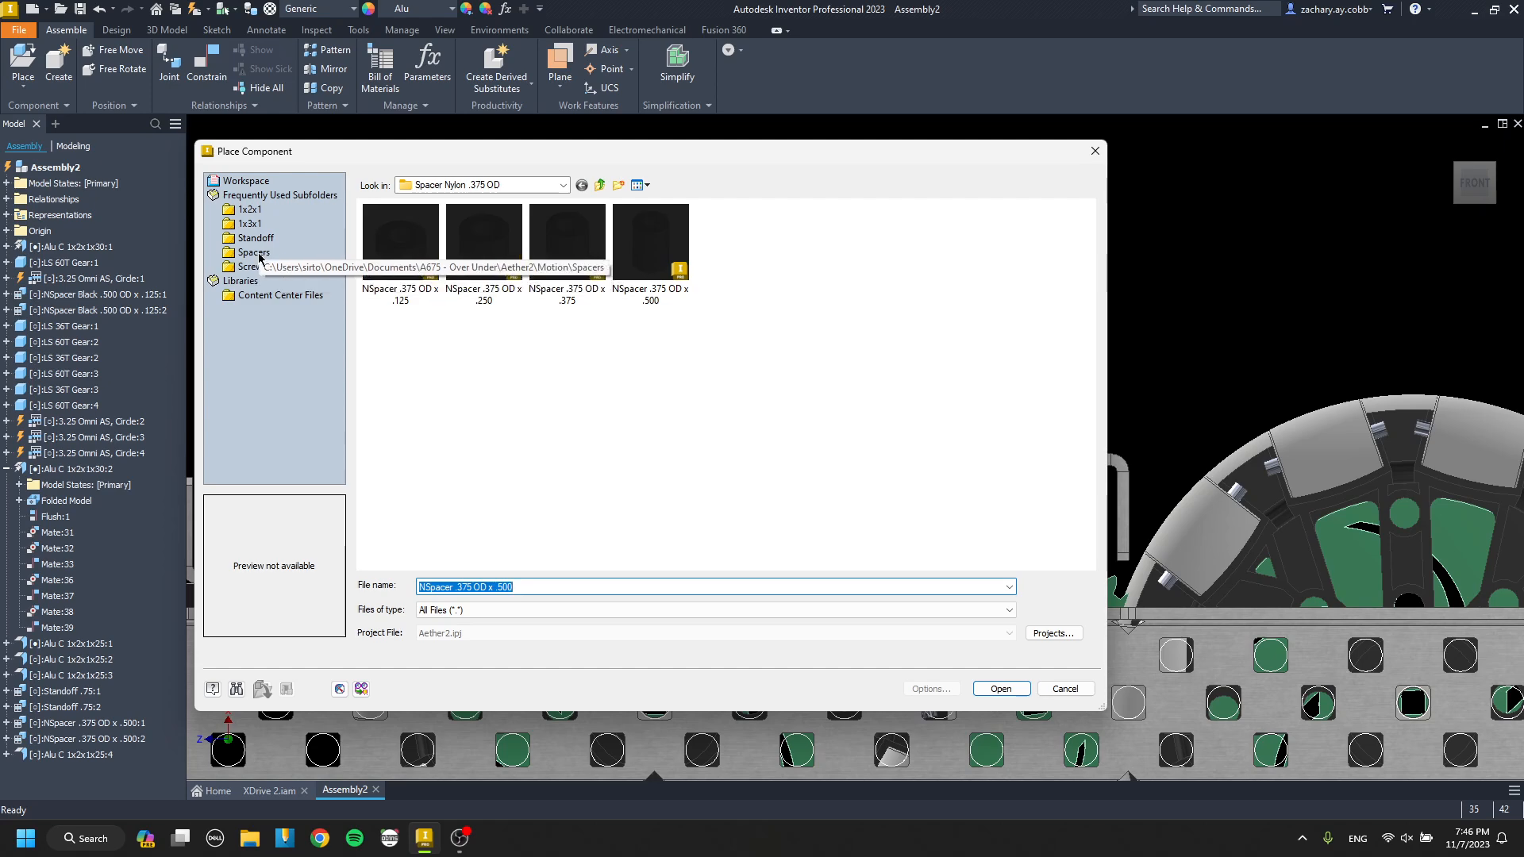
left_click(252, 267)
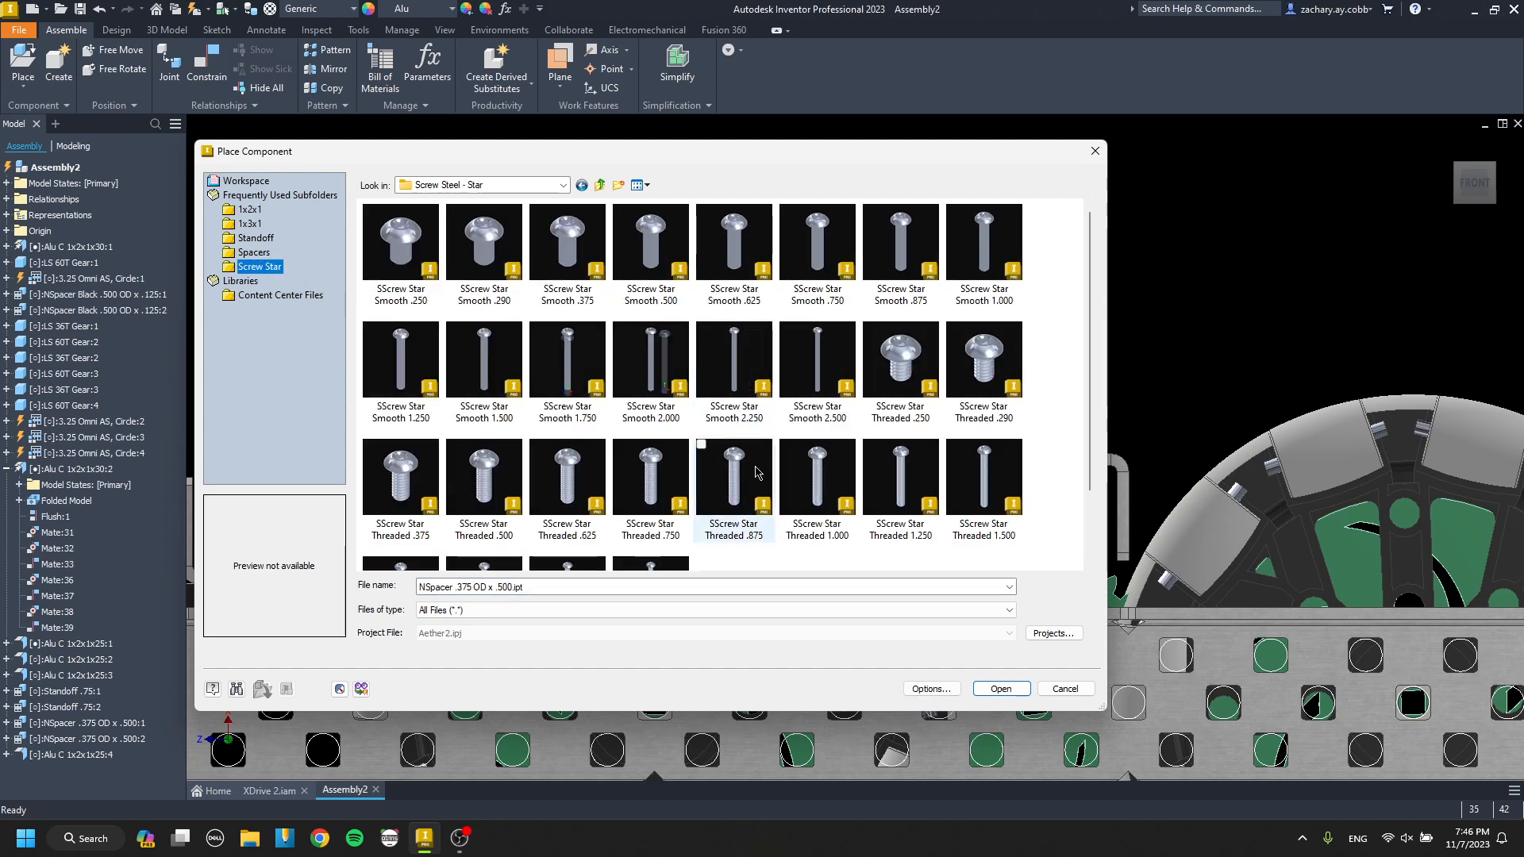
left_click(756, 473)
double_click(677, 379)
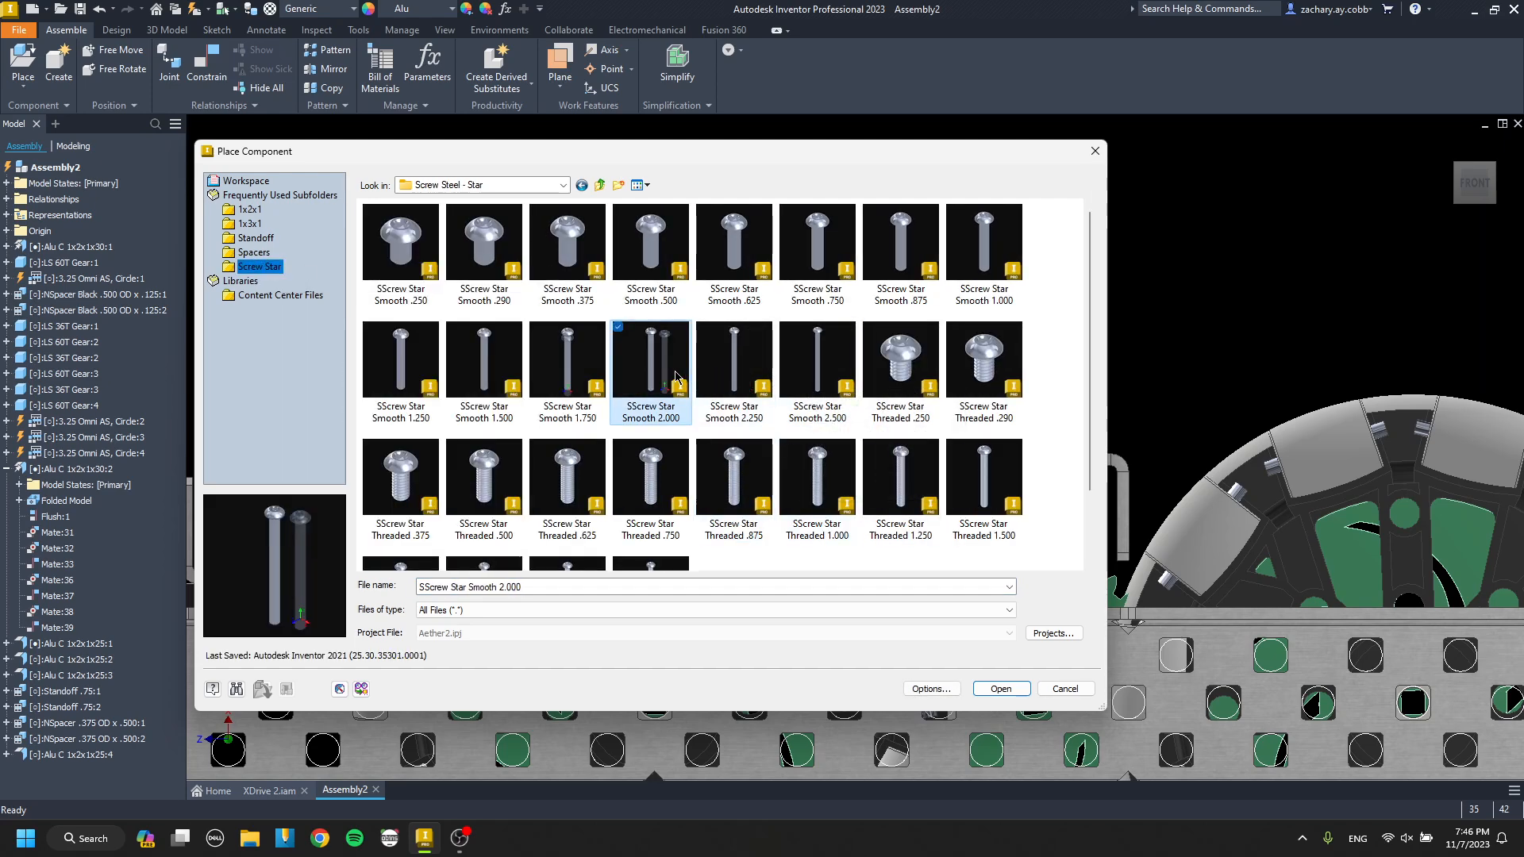
Mate the underside of the 2.000 screw's head to the outer channel's top flange at 0.000 in offset.
key("c")
scroll(799, 361, "down", 5)
left_click(798, 360)
scroll(797, 358, "up", 6)
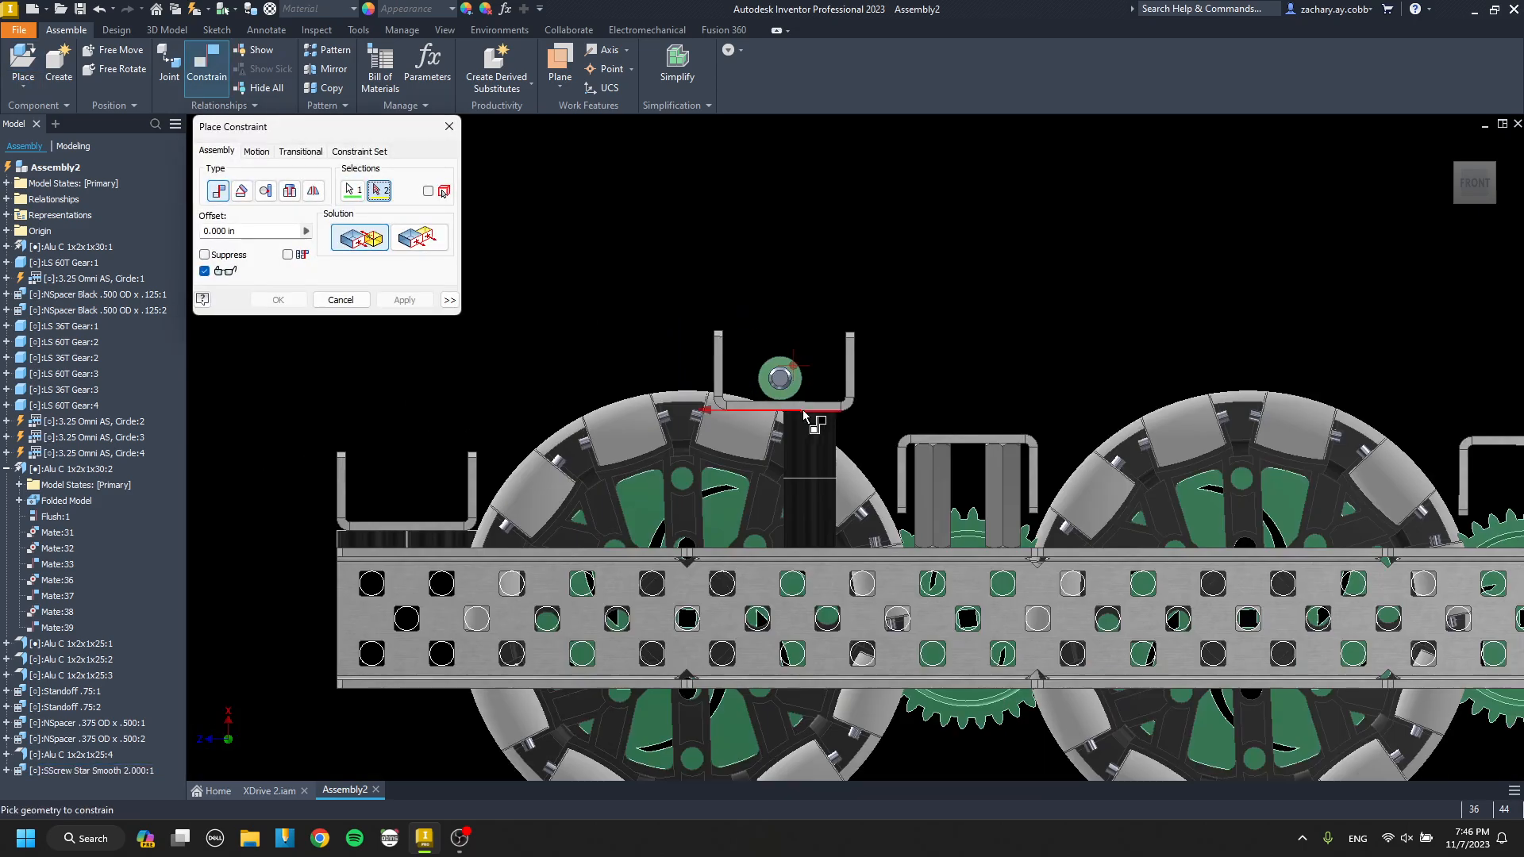
middle_click_drag(803, 411, 818, 245, "shift")
scroll(817, 245, "down", 3)
scroll(817, 246, "down", 1)
middle_click_drag(771, 354, 755, 302)
left_click(767, 569)
left_click(427, 303)
key("Escape")
Place one Nut Thin Nylock from the Hardware folder near the 2.000 screw.
scroll(775, 389, "up", 5)
scroll(721, 445, "down", 5)
mouse_move(716, 450)
middle_mouse_down("shift")
mouse_move(711, 390)
mouse_move(730, 395)
middle_mouse_up("shift")
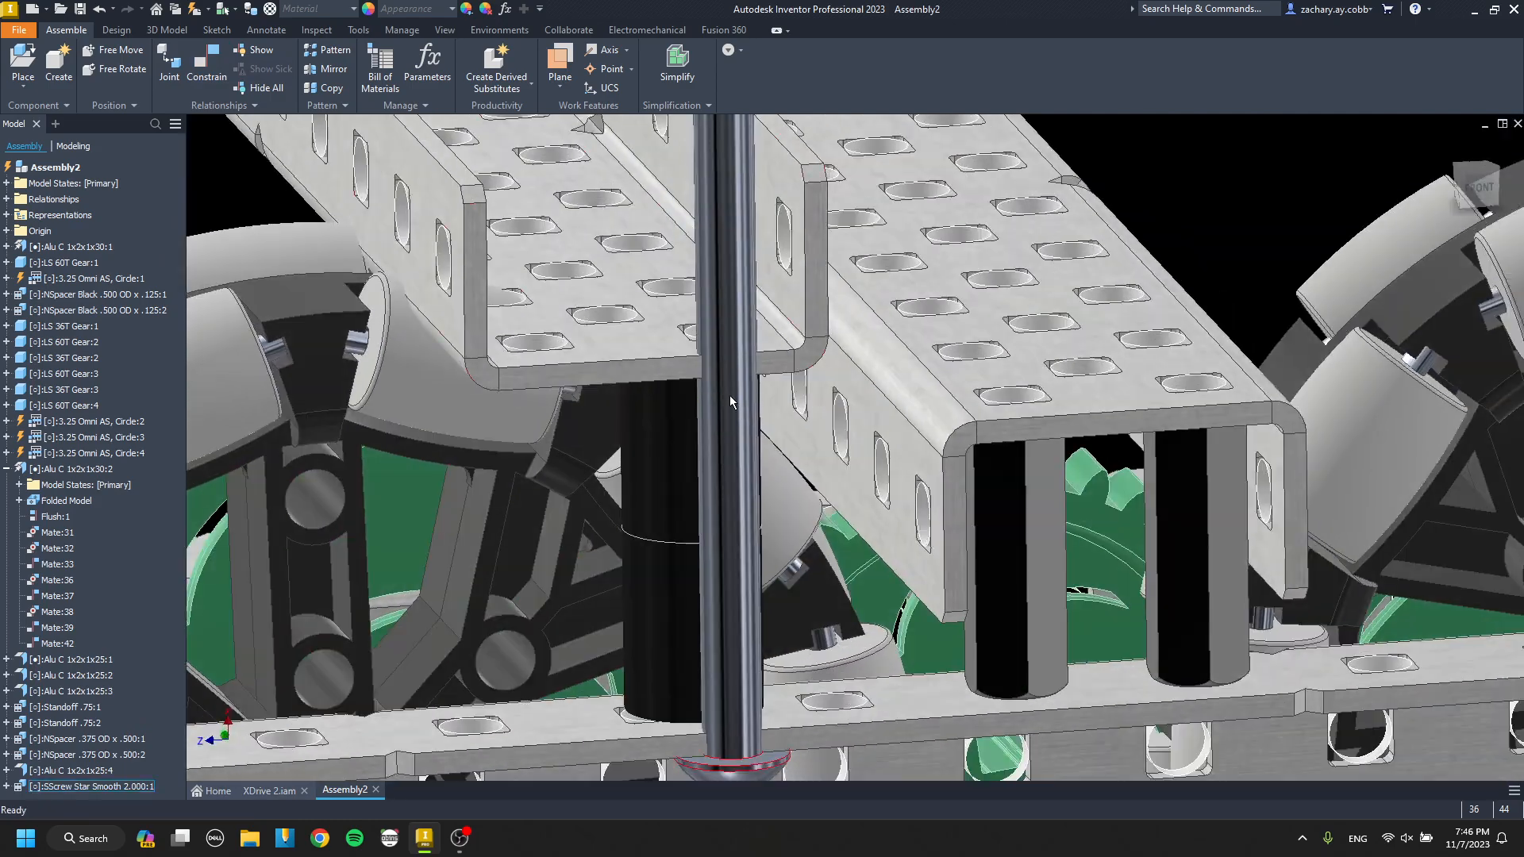
key("p")
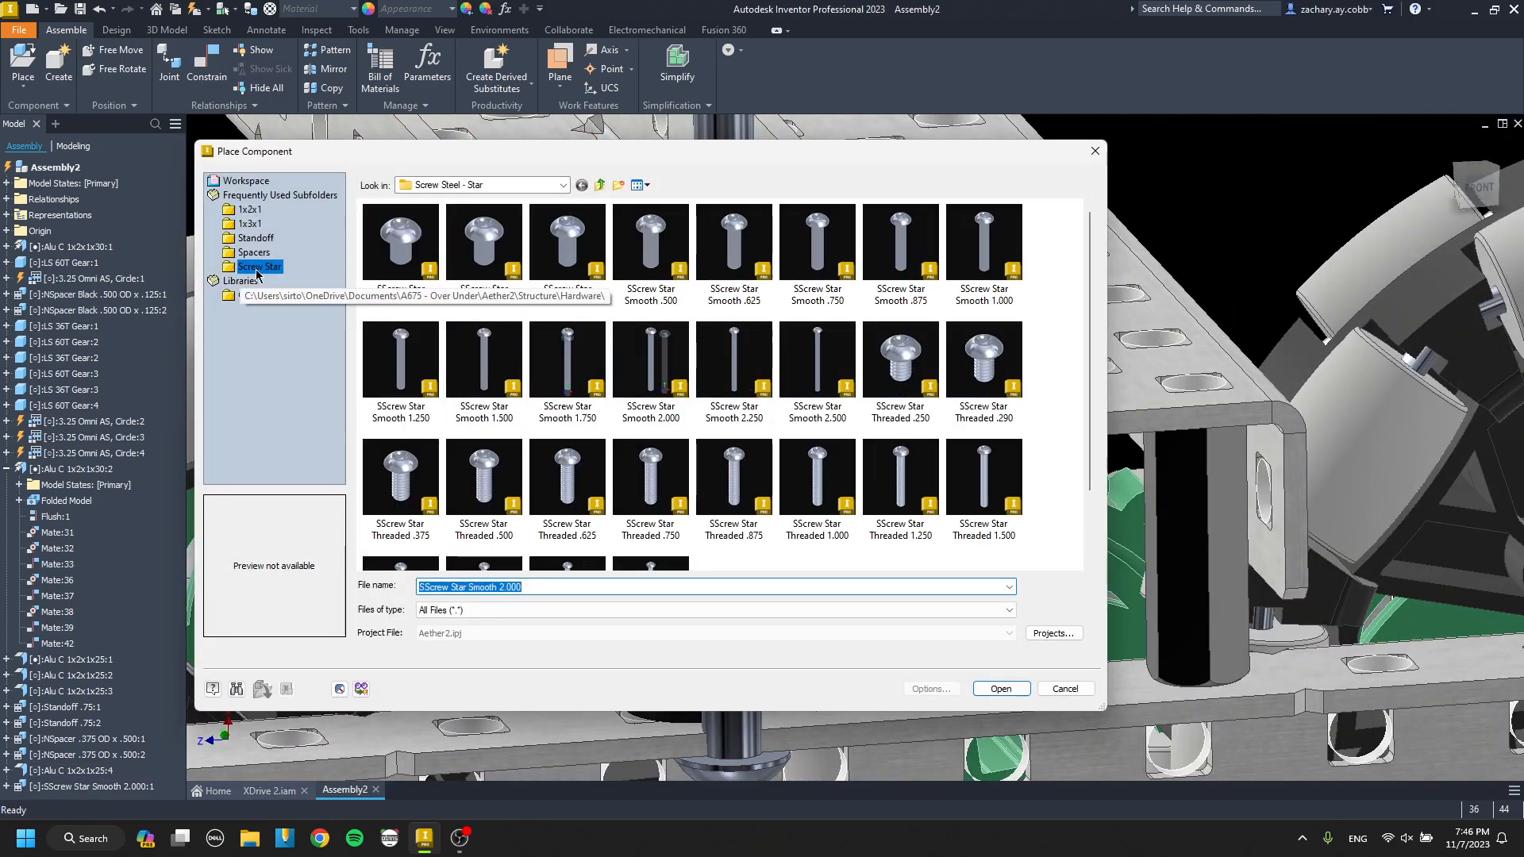
left_click(601, 186)
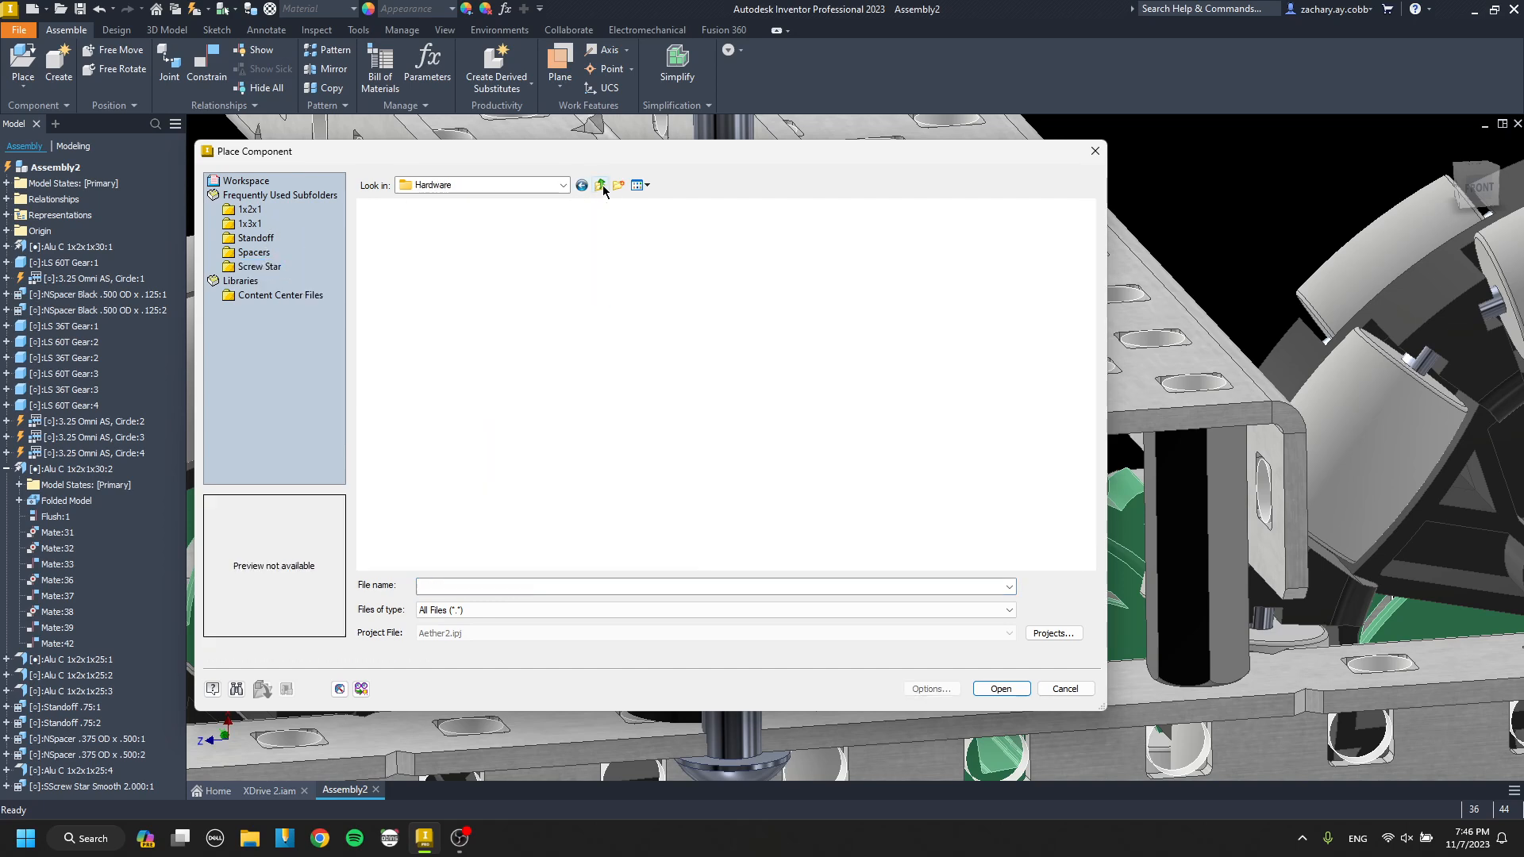
double_click(584, 270)
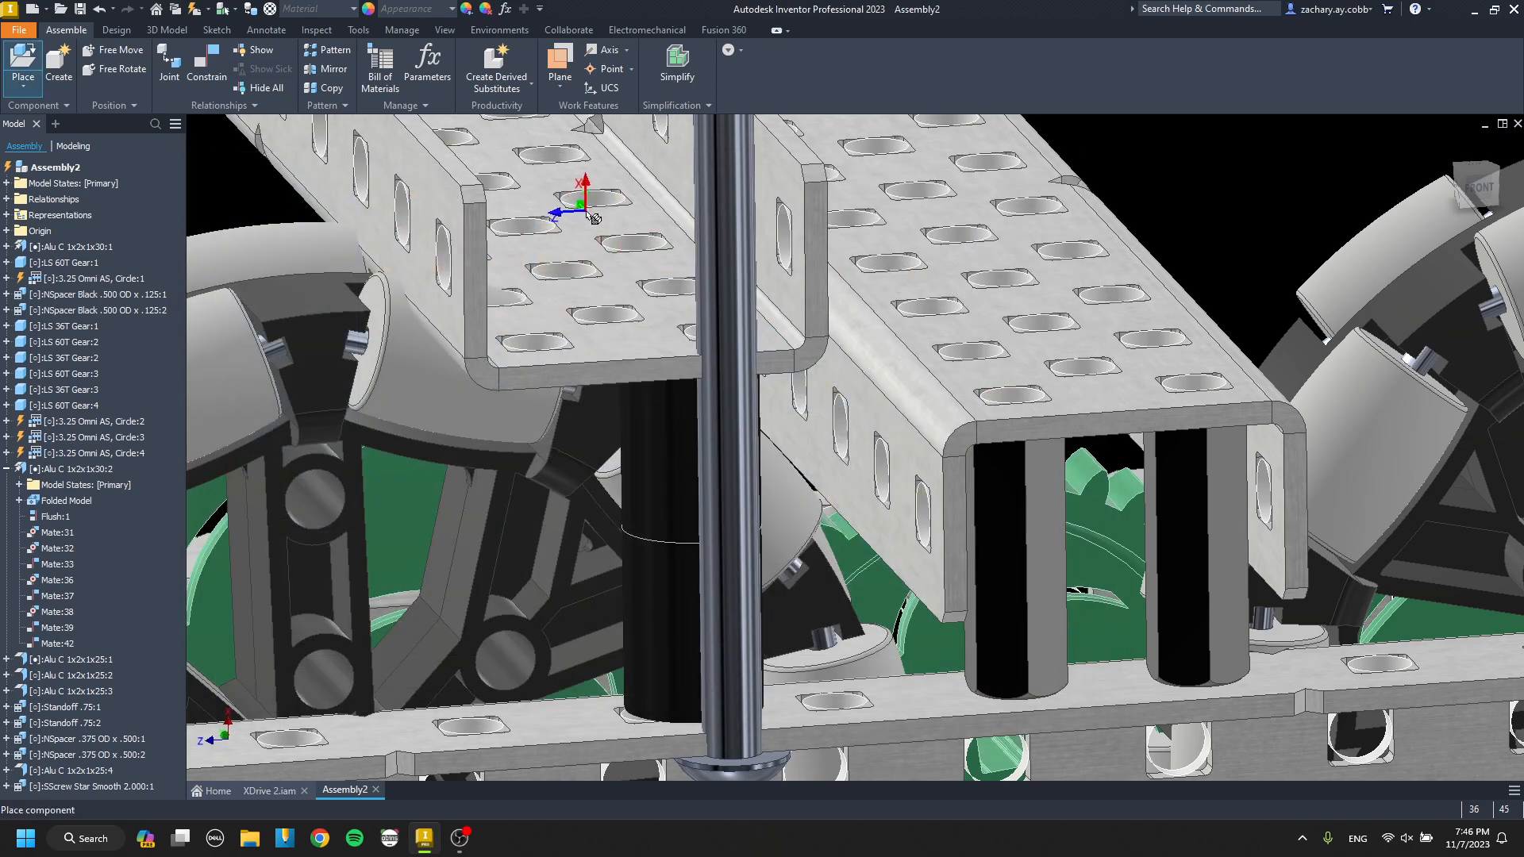
scroll(586, 213, "down", 3)
left_click(385, 284)
Mate the nut's flat face to the inner web face of the spacer-mounted cross channel at 0.000 in offset.
key("g")
key("c")
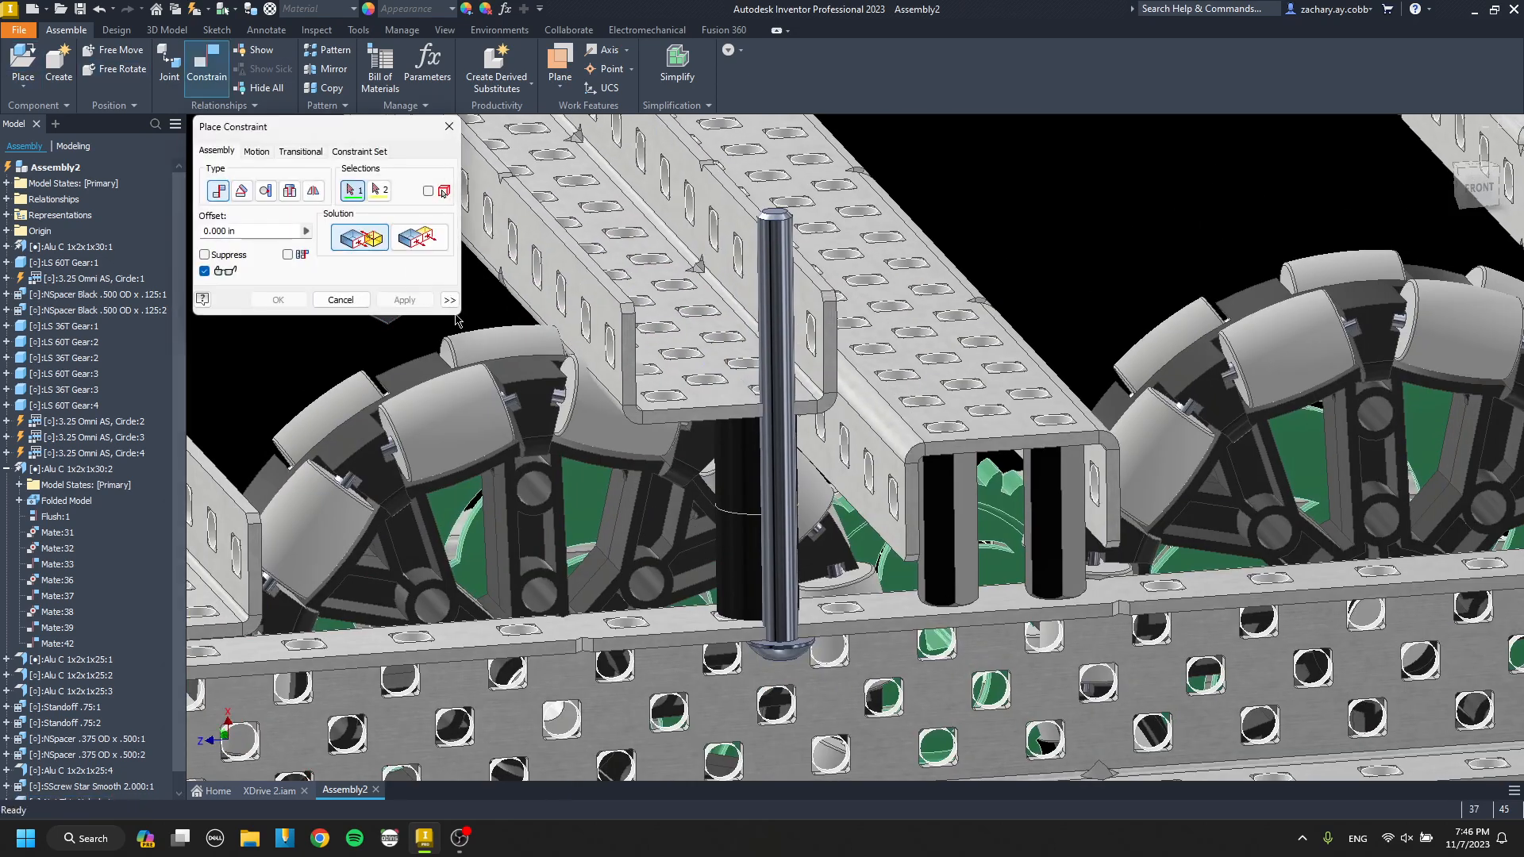
middle_click_drag(454, 320, 582, 354)
scroll(521, 308, "up", 5)
left_click(542, 317)
scroll(545, 320, "down", 5)
scroll(841, 455, "up", 6)
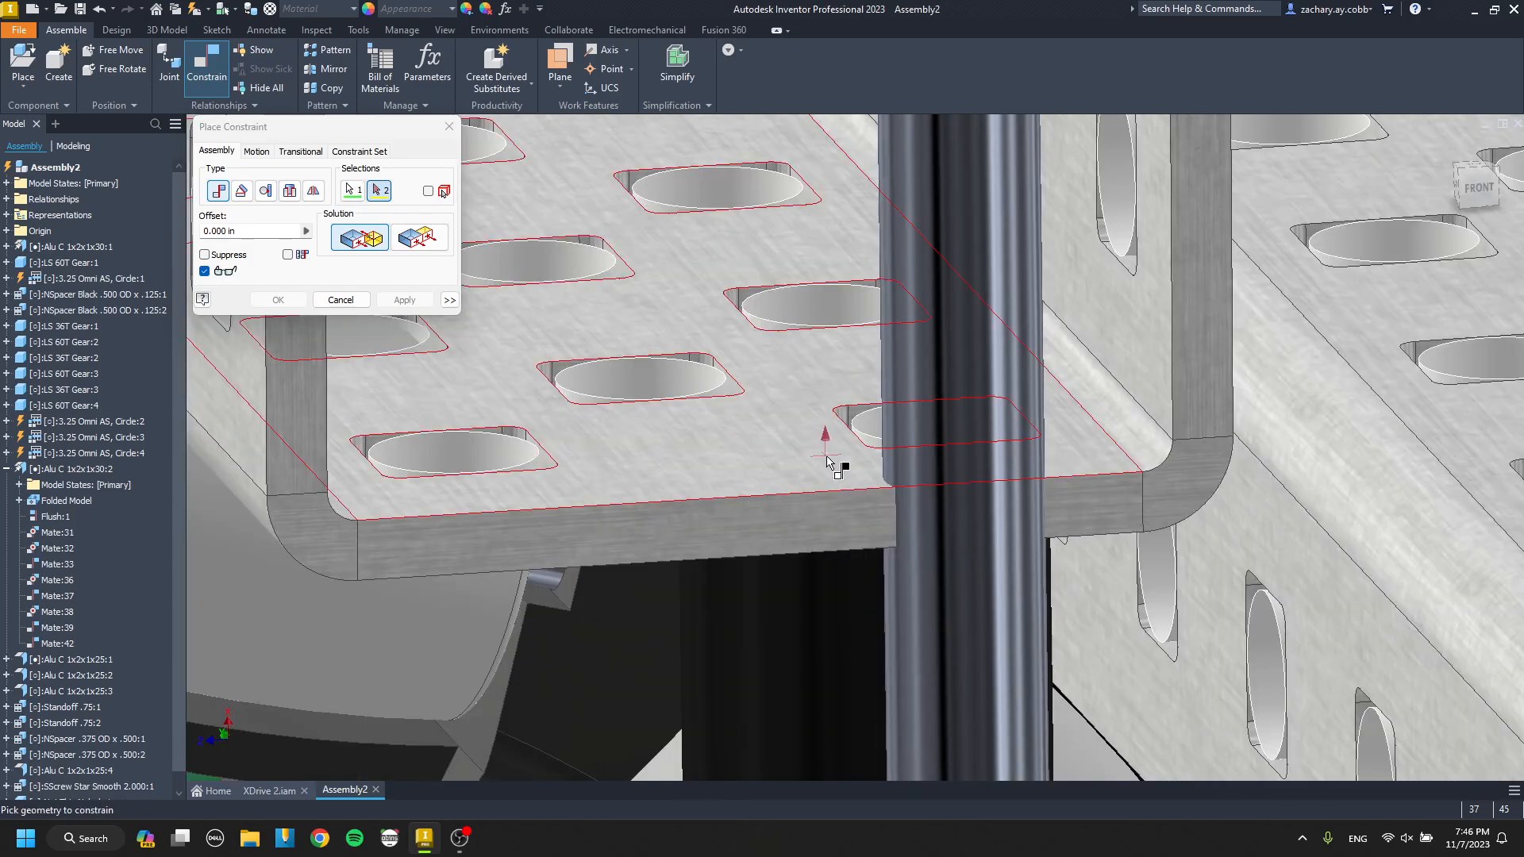
left_click(826, 462)
left_click(407, 301)
Align the nut's axis with the 2.000 screw's axis at 0.000 in offset.
left_click(858, 321)
left_click(944, 340)
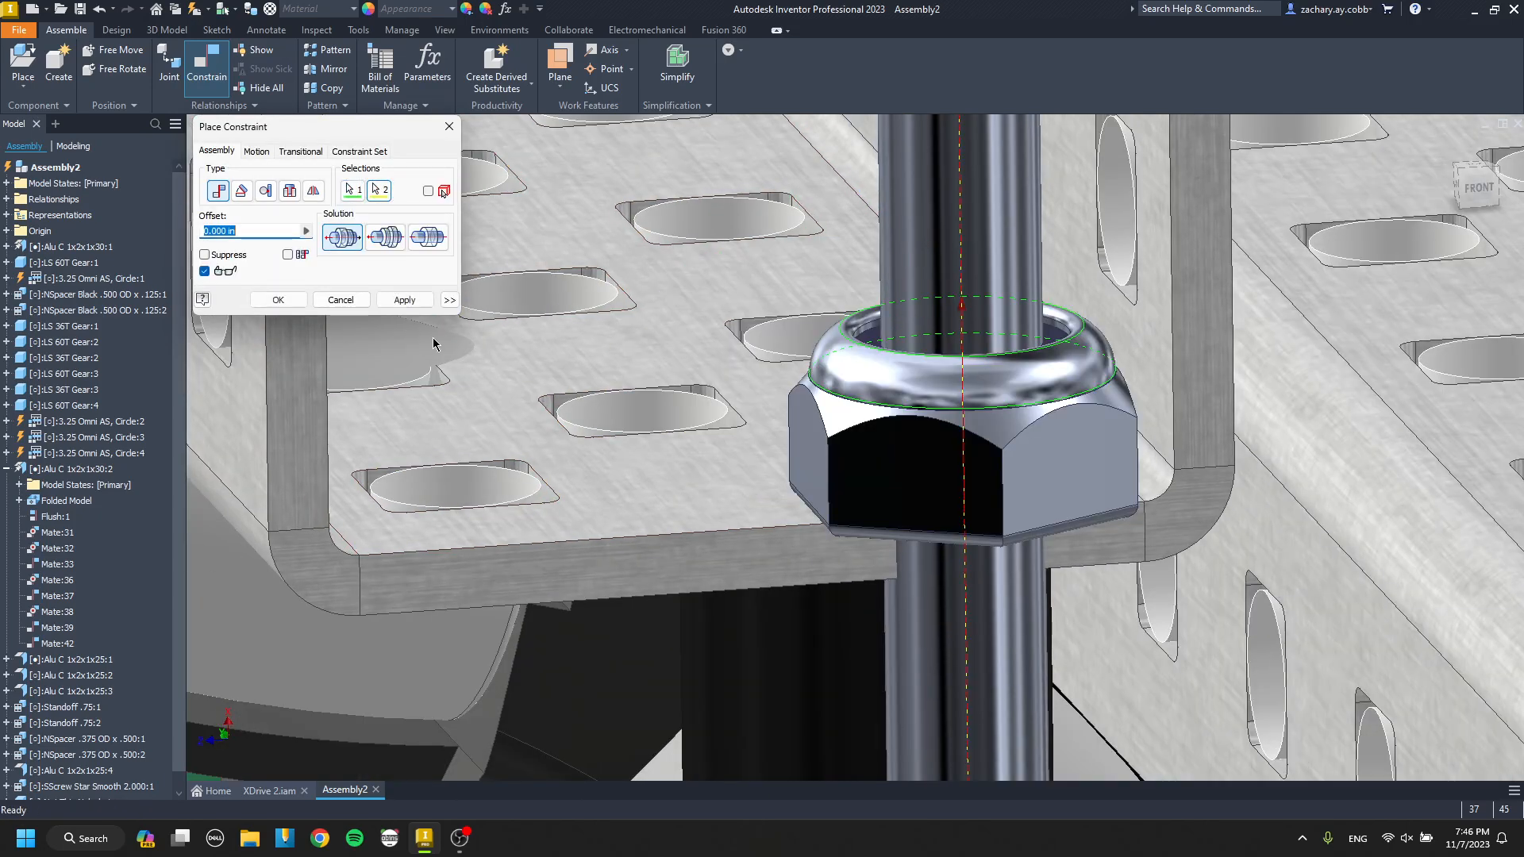
left_click(396, 301)
key("Escape")
Examine the stacked spacers, screw and nut that support the raised cross channel from several angles.
scroll(813, 411, "down", 5)
middle_click_drag(830, 571, 669, 336)
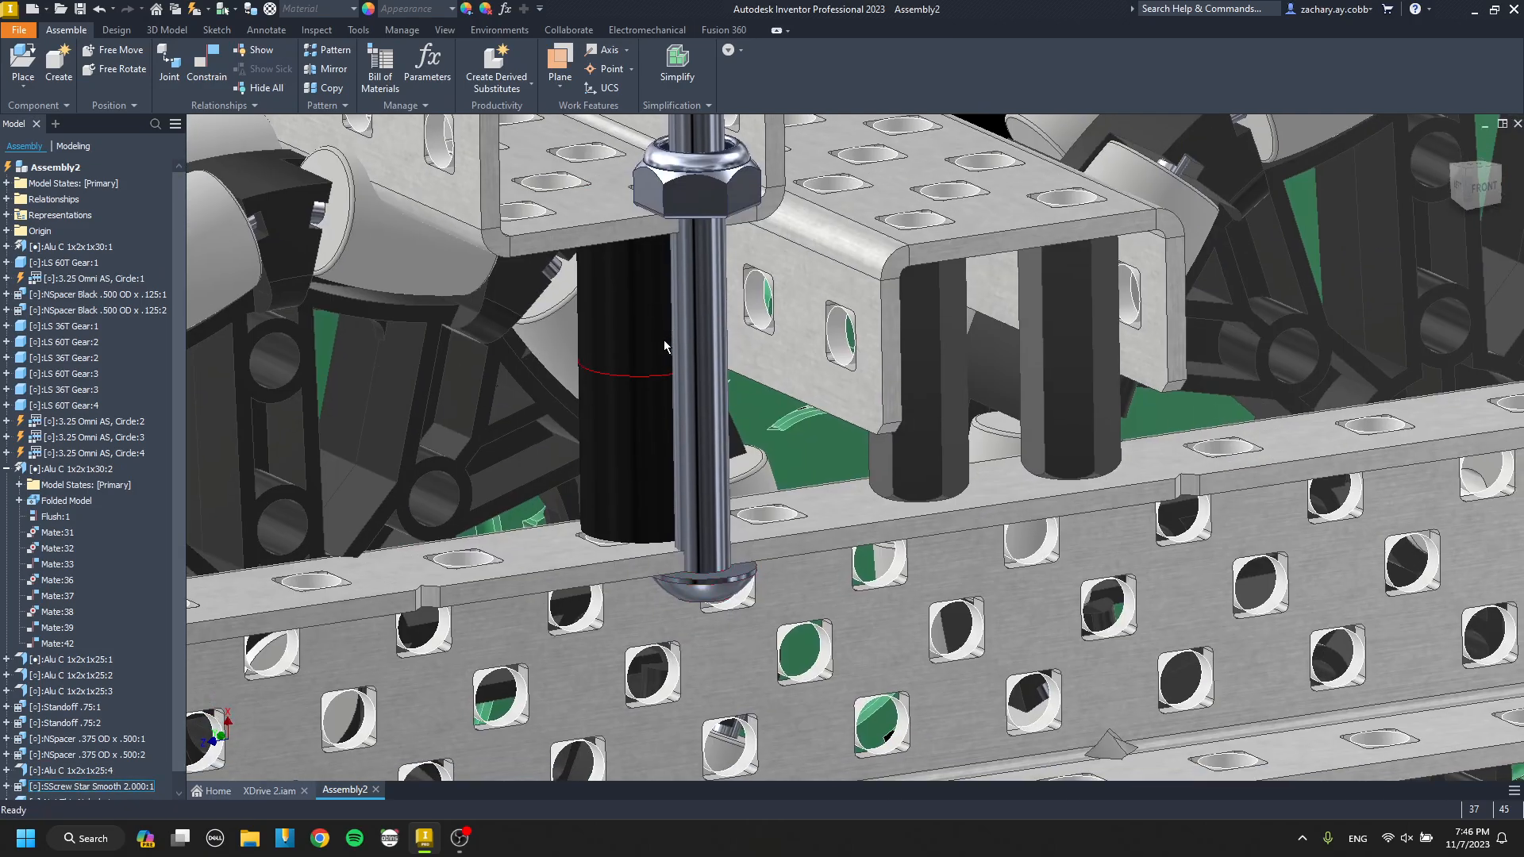
left_click_drag(627, 324, 724, 435)
middle_click_drag(724, 435, 766, 587, "shift")
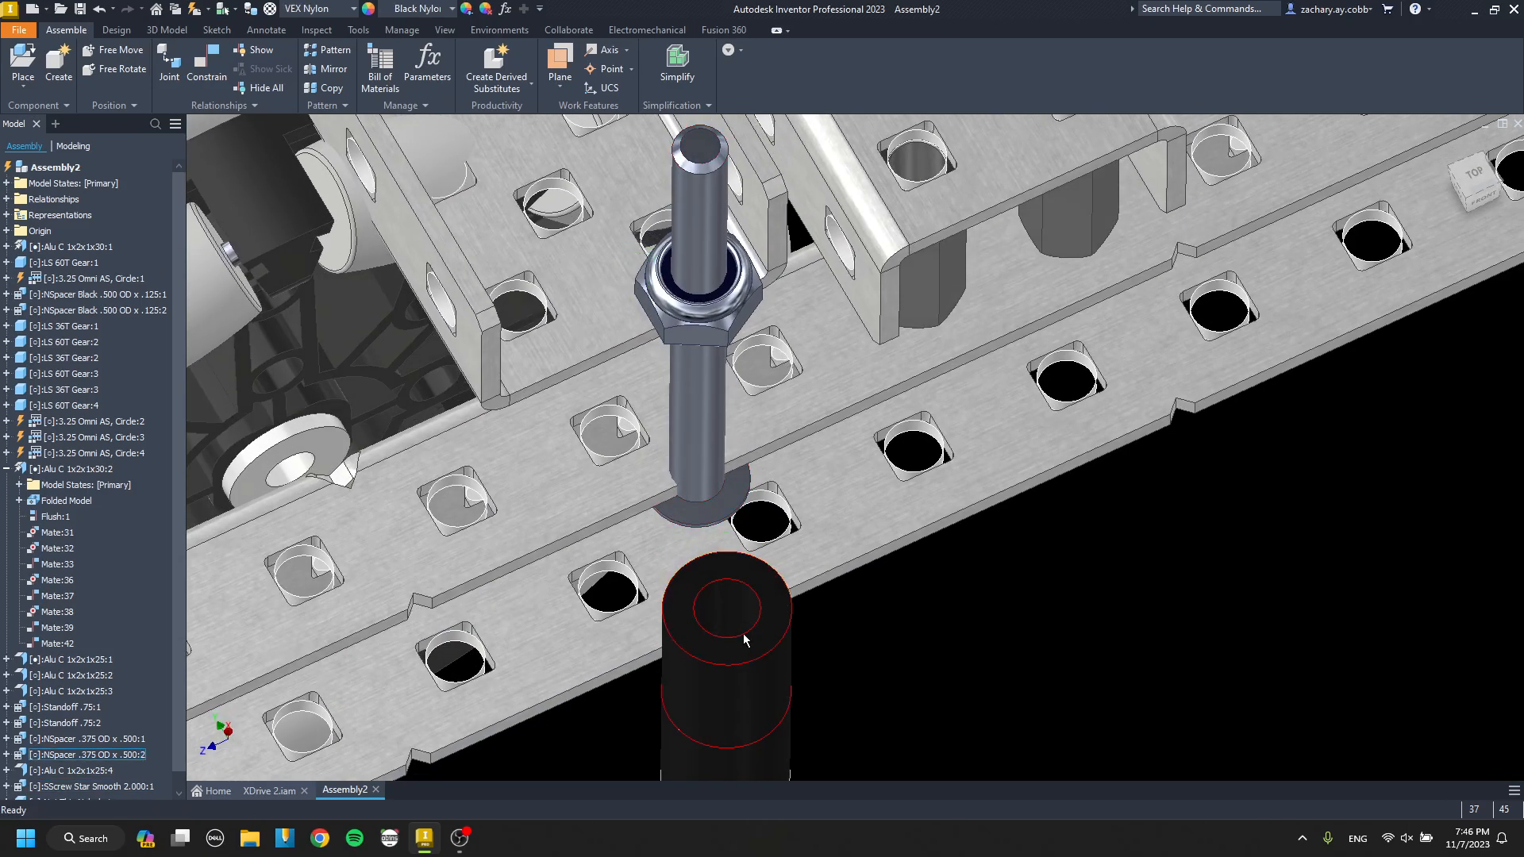
left_click_drag(743, 634, 677, 319)
scroll(677, 319, "down", 3)
middle_click_drag(683, 388, 771, 427, "shift")
scroll(699, 472, "down", 1)
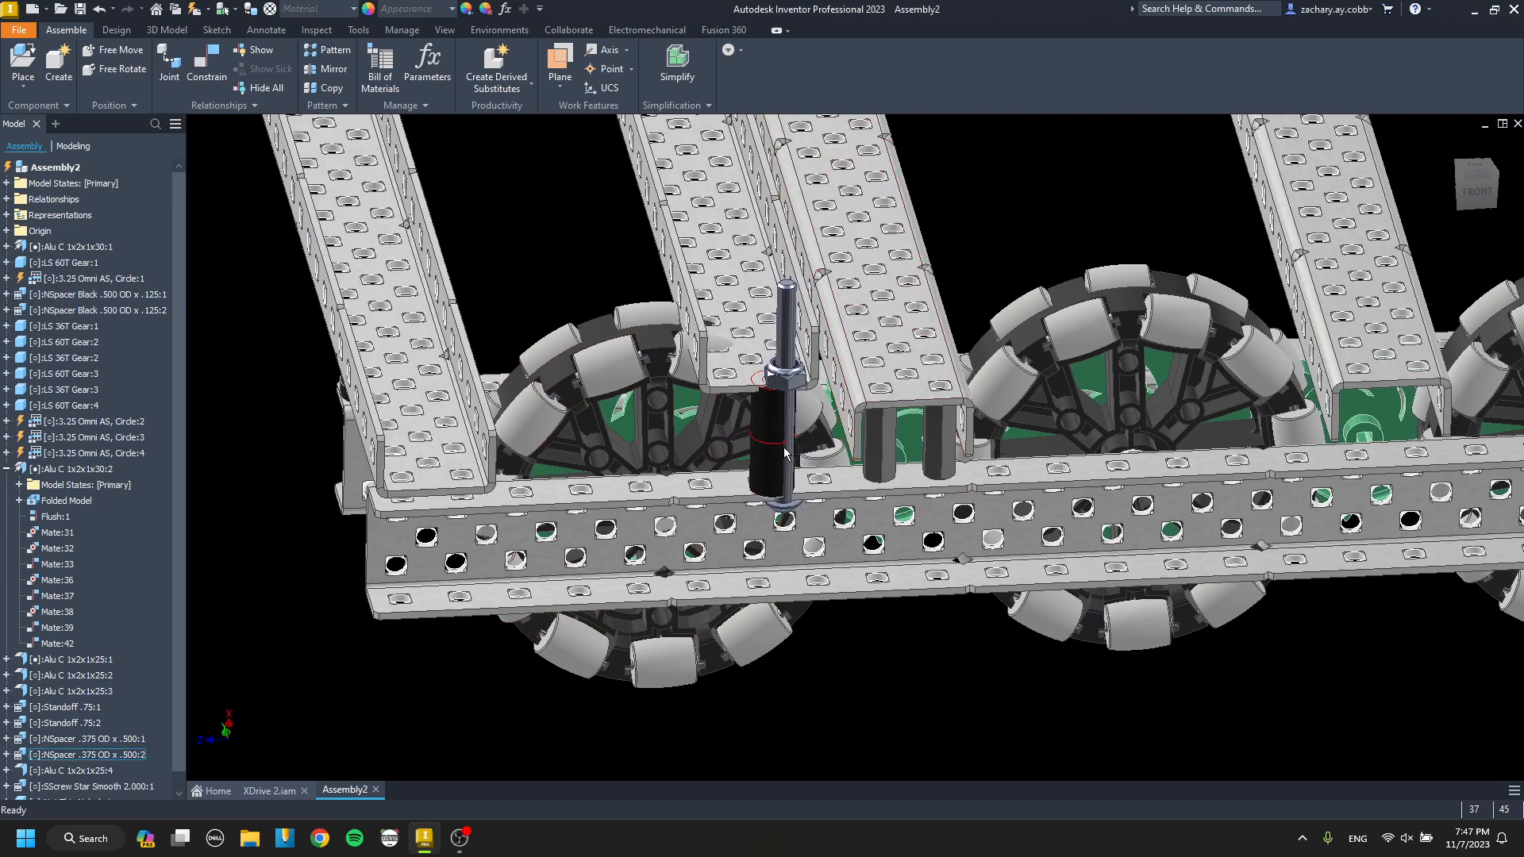
scroll(766, 435, "up", 4)
mouse_move(765, 434)
middle_mouse_down("shift")
mouse_move(743, 396)
mouse_move(778, 432)
mouse_move(914, 478)
mouse_move(803, 416)
middle_mouse_up("shift")
scroll(962, 462, "down", 5)
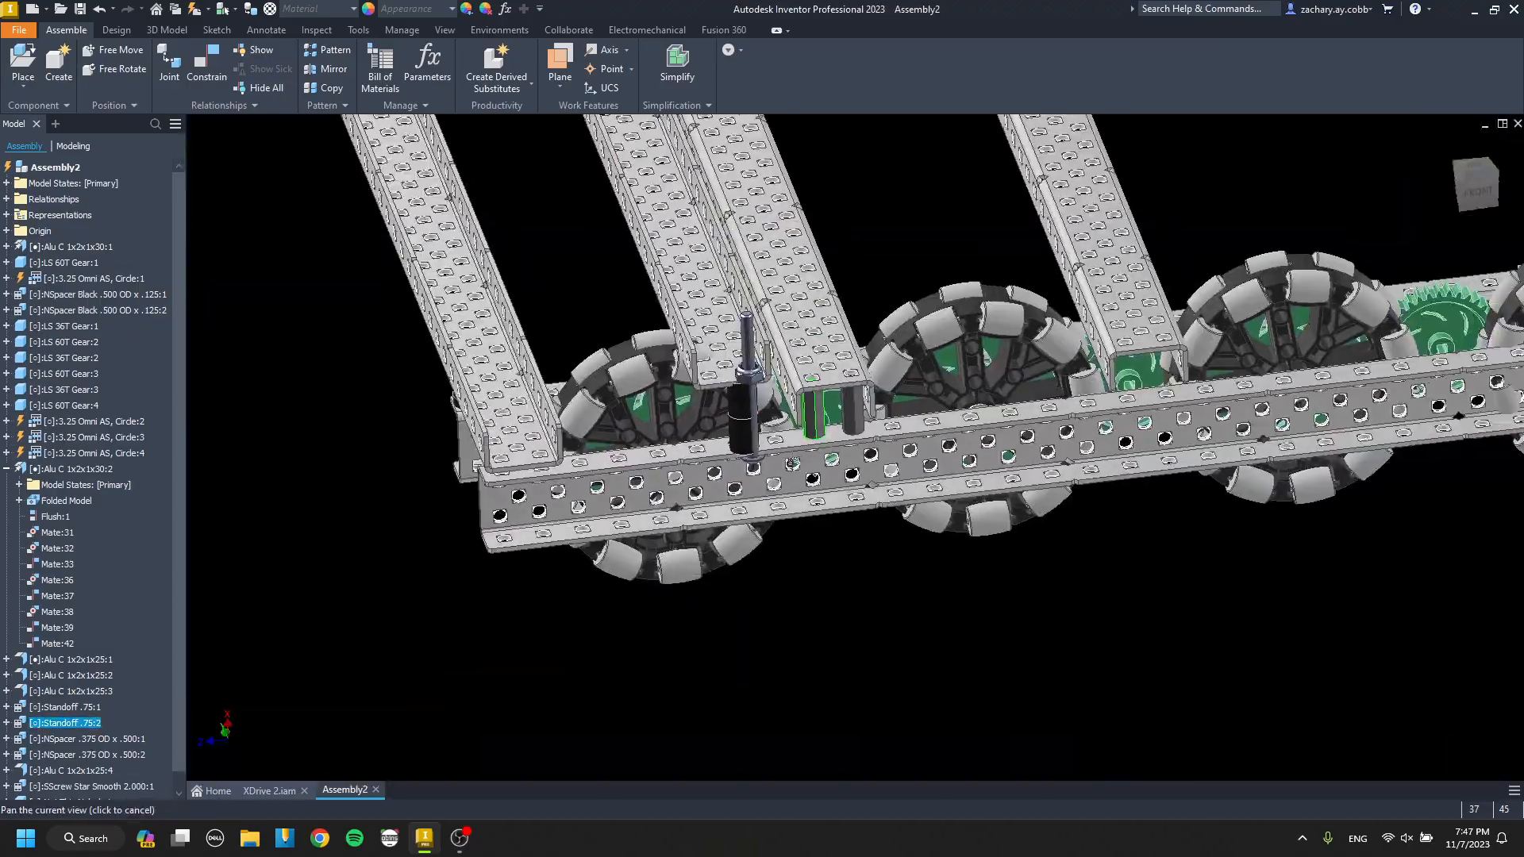
scroll(799, 425, "up", 3)
key("ctrl+v")
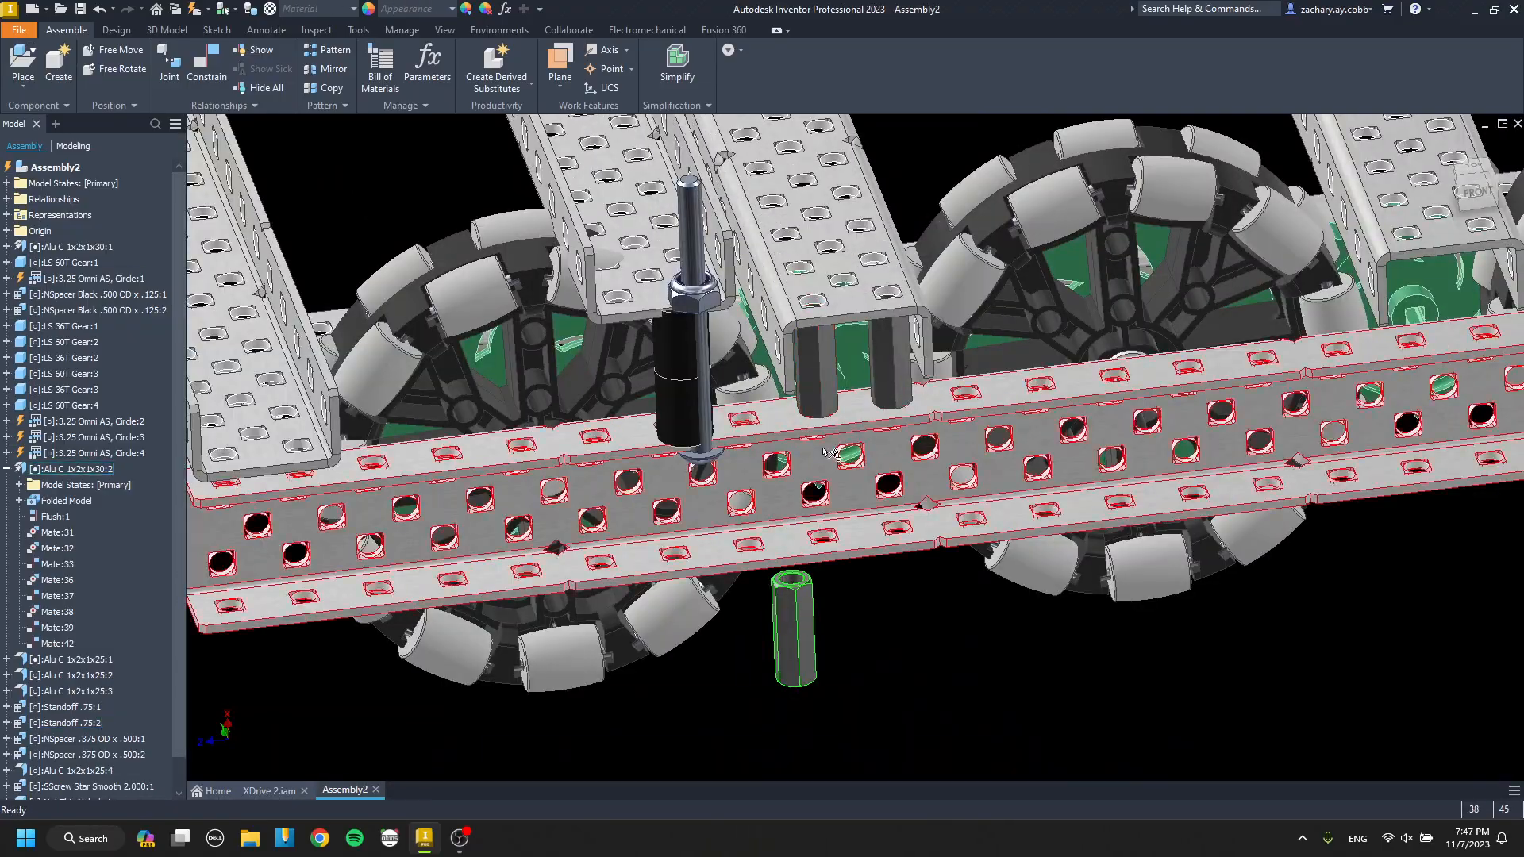
left_click(796, 628)
key("Delete")
Compare the screwed spacer stack with the neighbouring cross channel mounted on two standoffs.
middle_click_drag(815, 396, 853, 482)
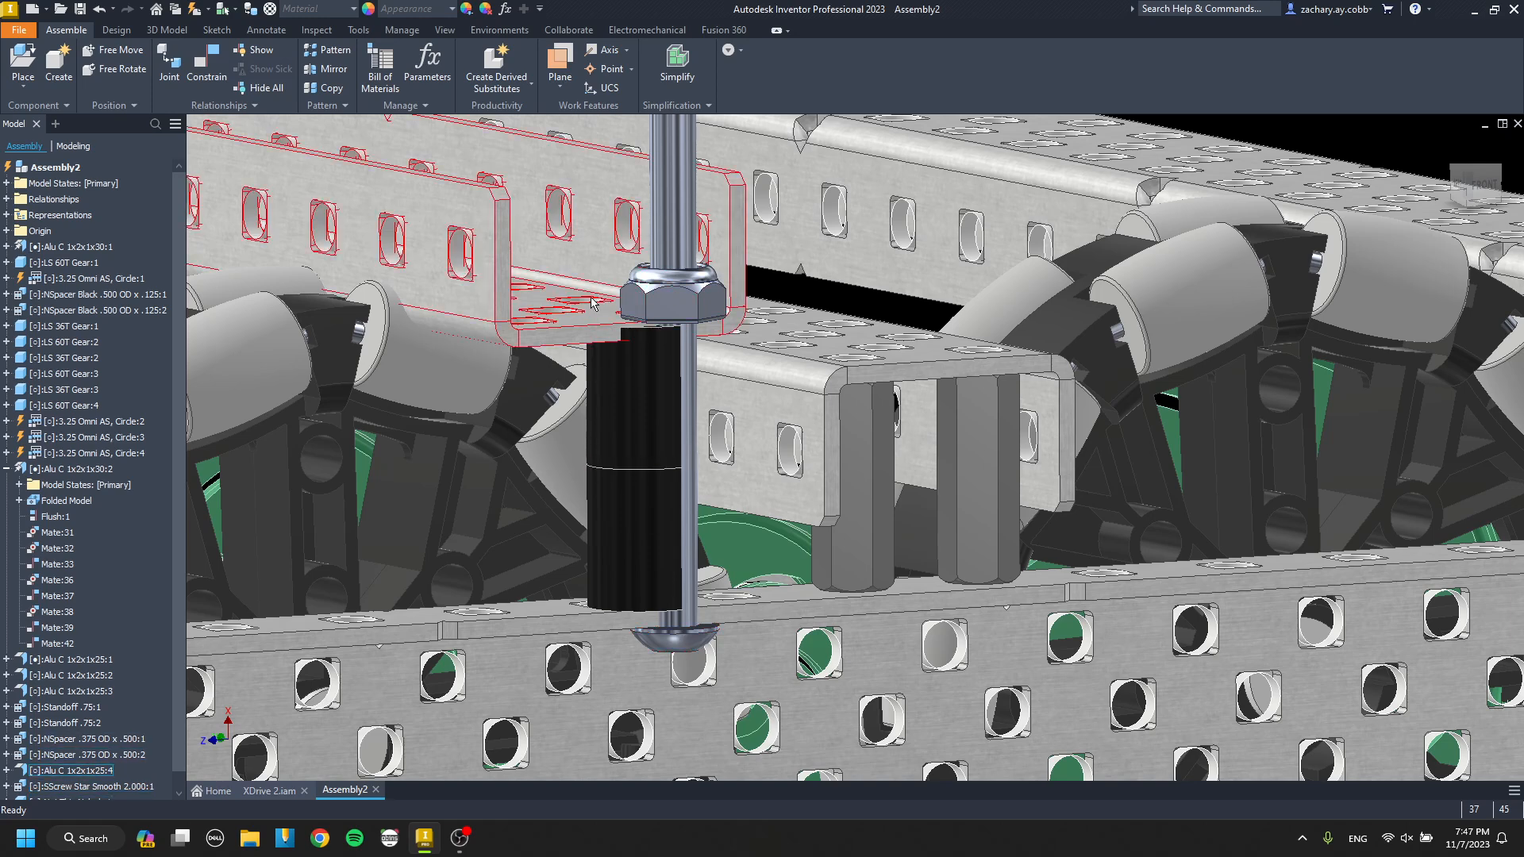
scroll(592, 301, "up", 3)
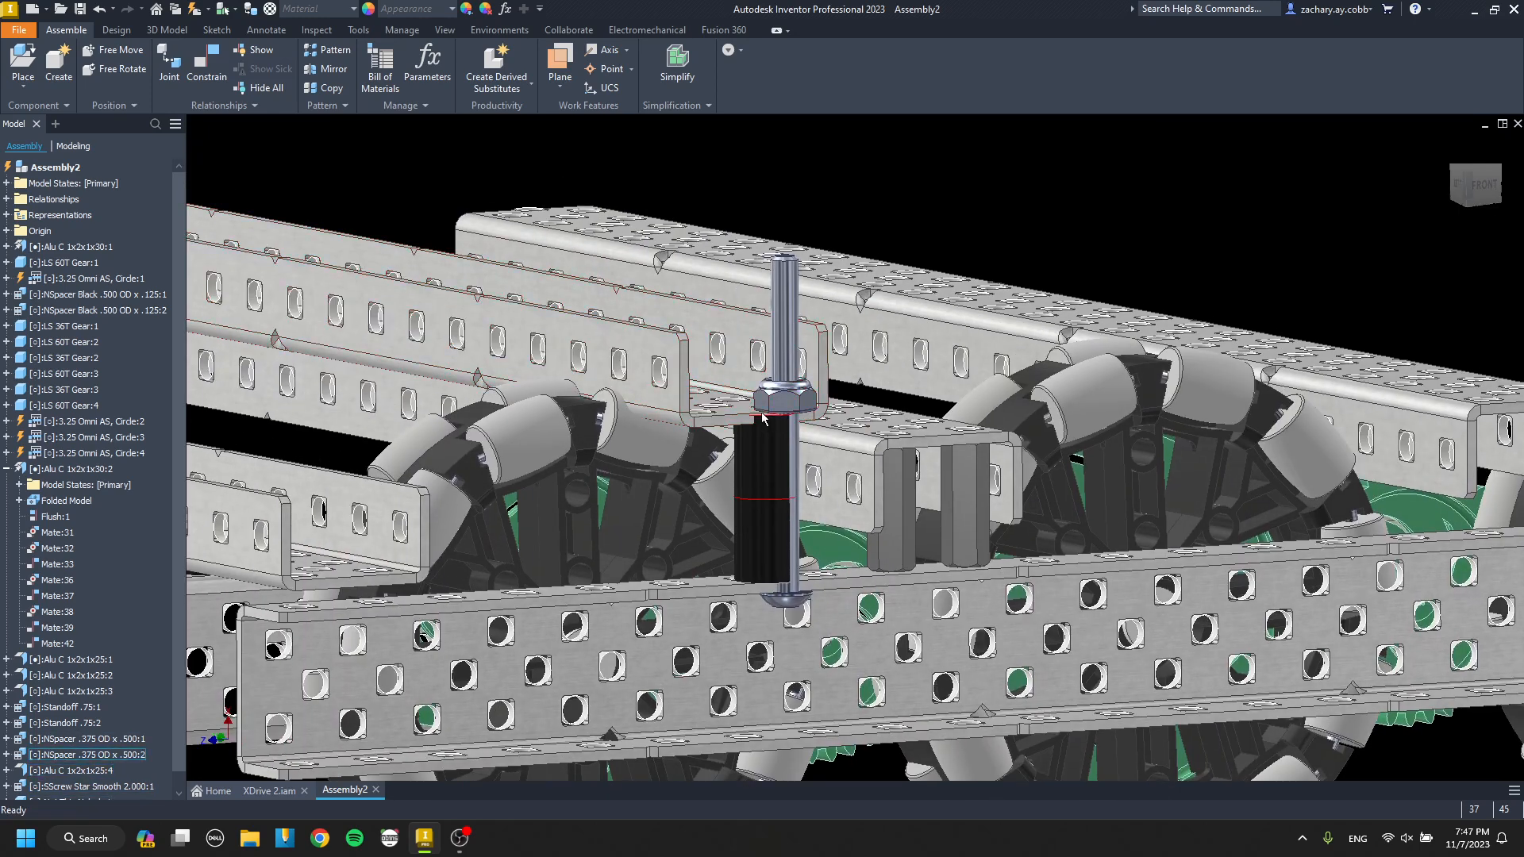
scroll(762, 419, "up", 3)
middle_click_drag(762, 419, 675, 468, "shift")
middle_click_drag(675, 468, 731, 397)
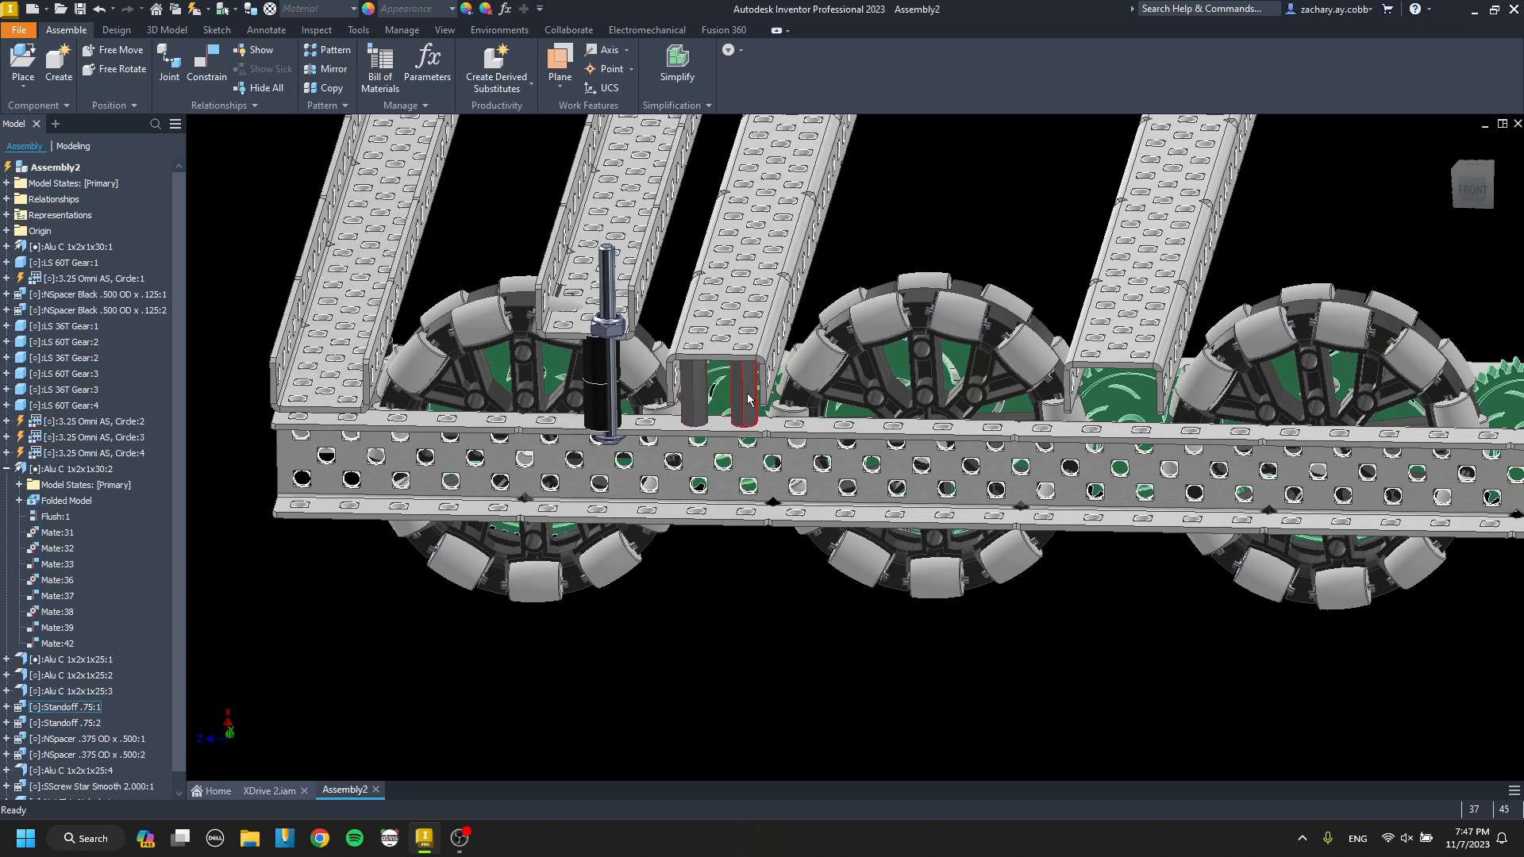
left_click(689, 397)
scroll(703, 389, "up", 3)
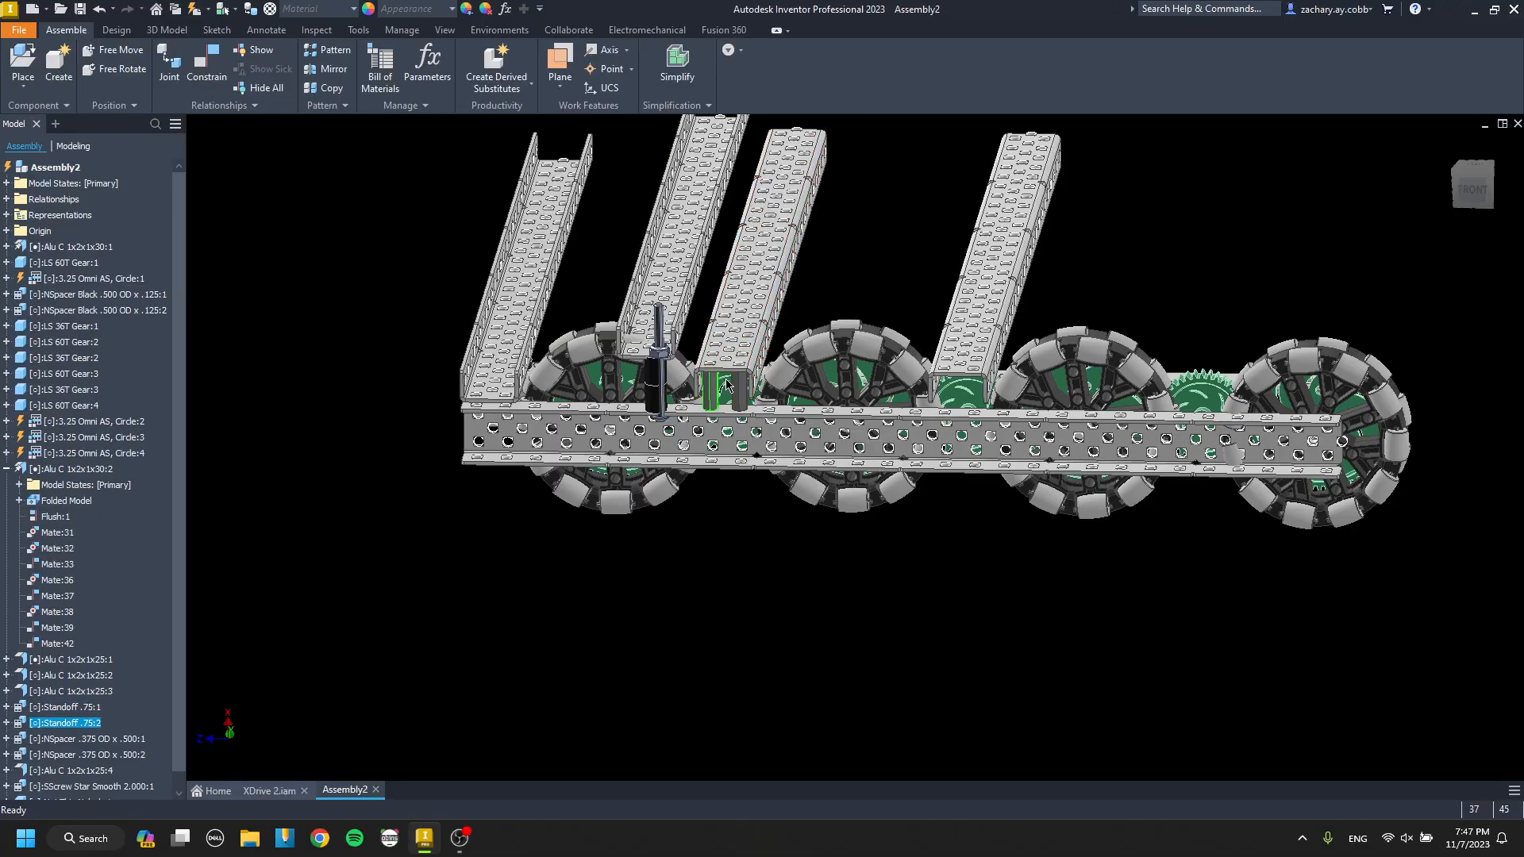
middle_click_drag(710, 386, 671, 378, "shift")
scroll(667, 372, "down", 5)
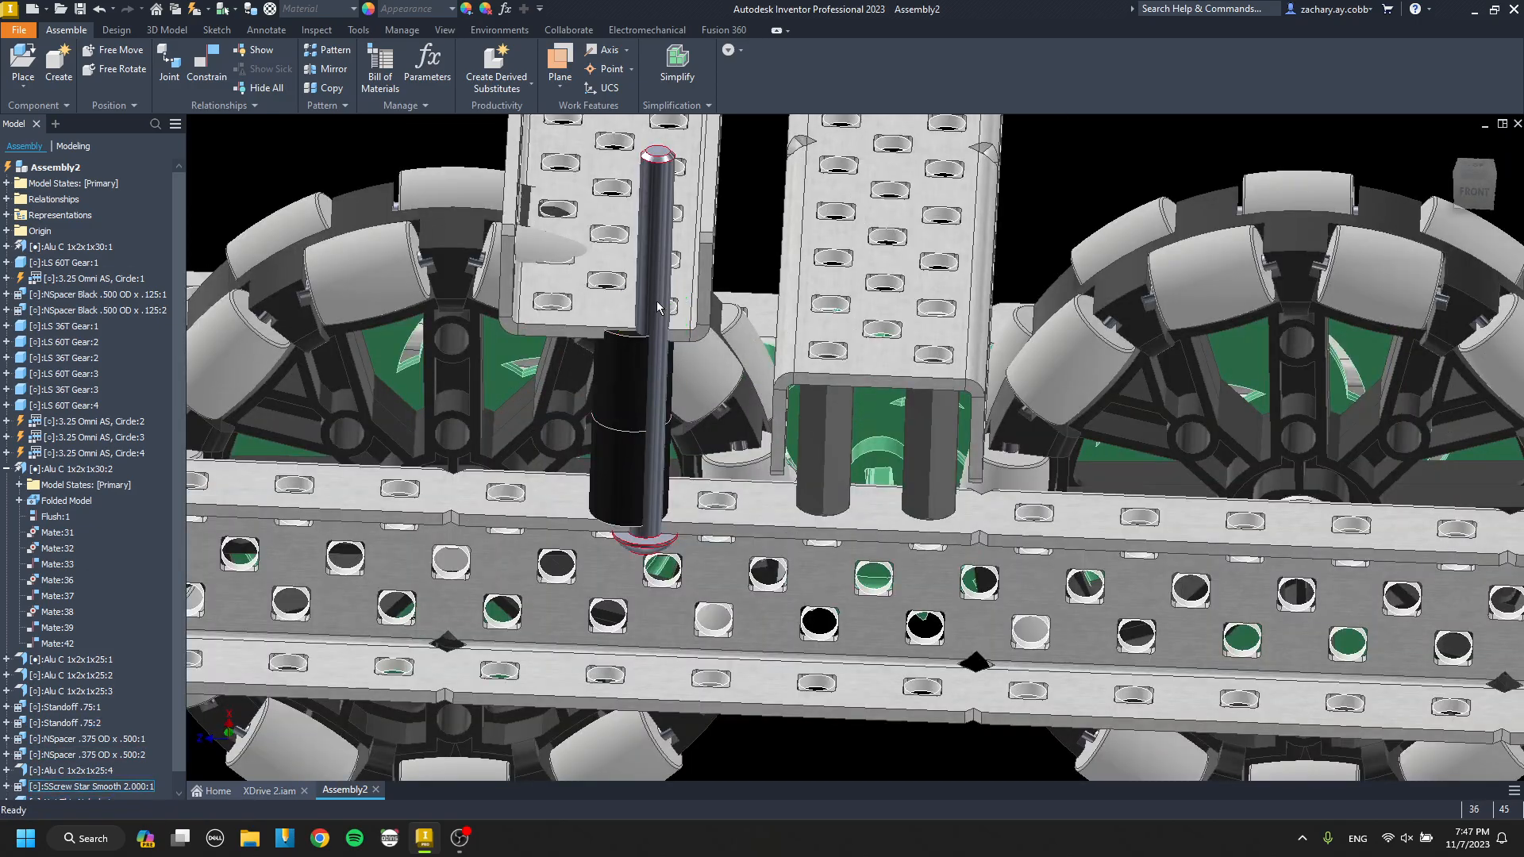
Delete the 2.000 screw, the nut, the two .500 spacers and the cross channel they support.
key("Delete")
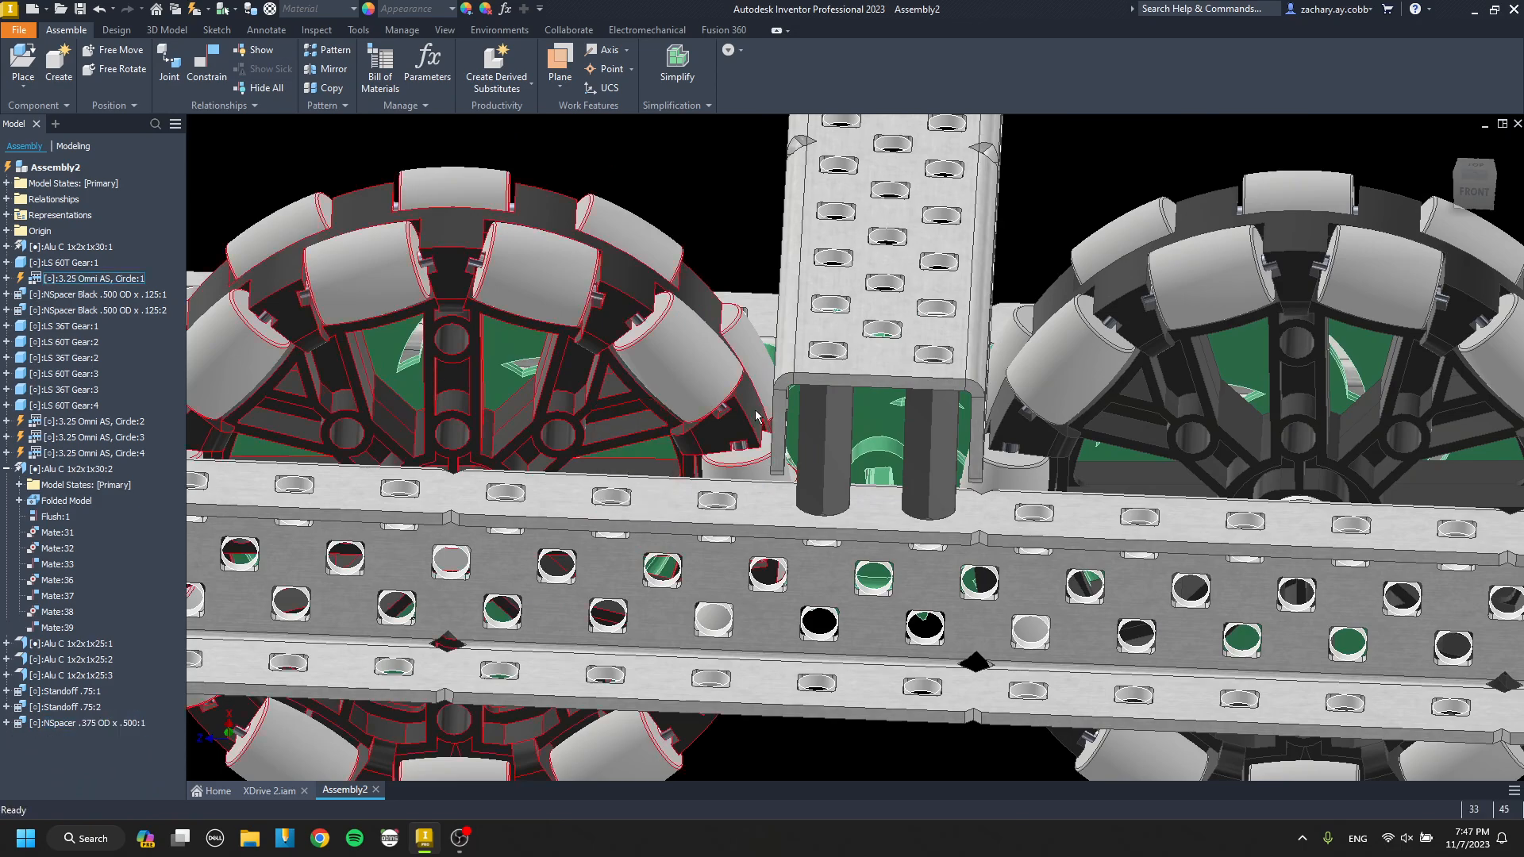
scroll(756, 417, "up", 6)
middle_click_drag(758, 415, 814, 413, "shift")
Place a copy of the .75 standoff below the drive channel, near the cross channel between the two middle wheels.
left_click(820, 408)
middle_click_drag(986, 472, 844, 466)
scroll(845, 472, "down", 3)
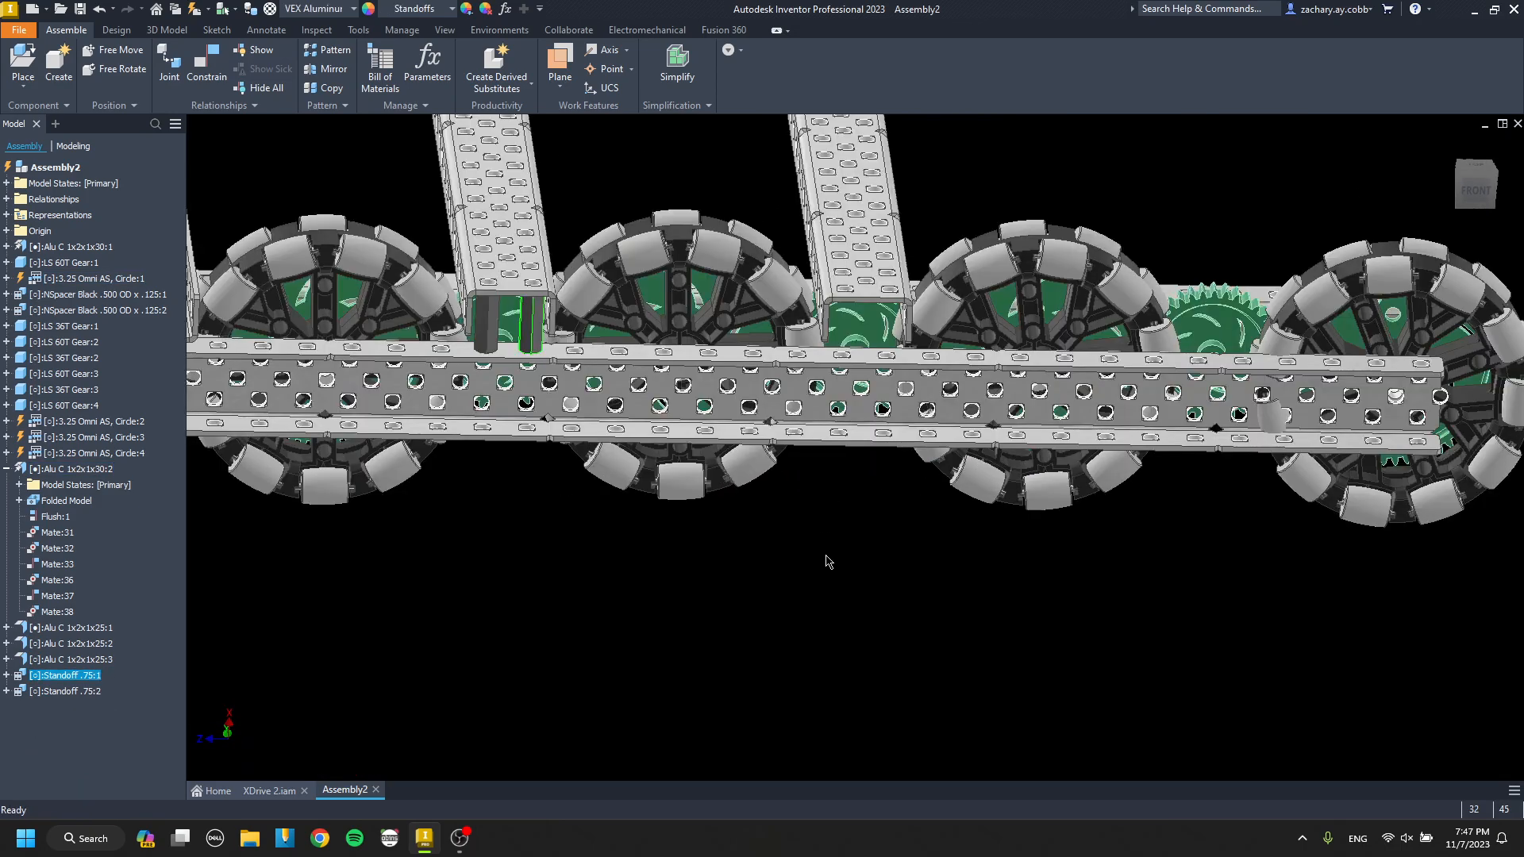
key("ctrl+v")
scroll(839, 540, "down", 5)
Mate the end of the copied standoff to the outer channel's top flange at 0.000 in offset.
key("c")
scroll(819, 475, "down", 4)
left_click(818, 473)
scroll(826, 456, "up", 6)
middle_click_drag(889, 198, 829, 420)
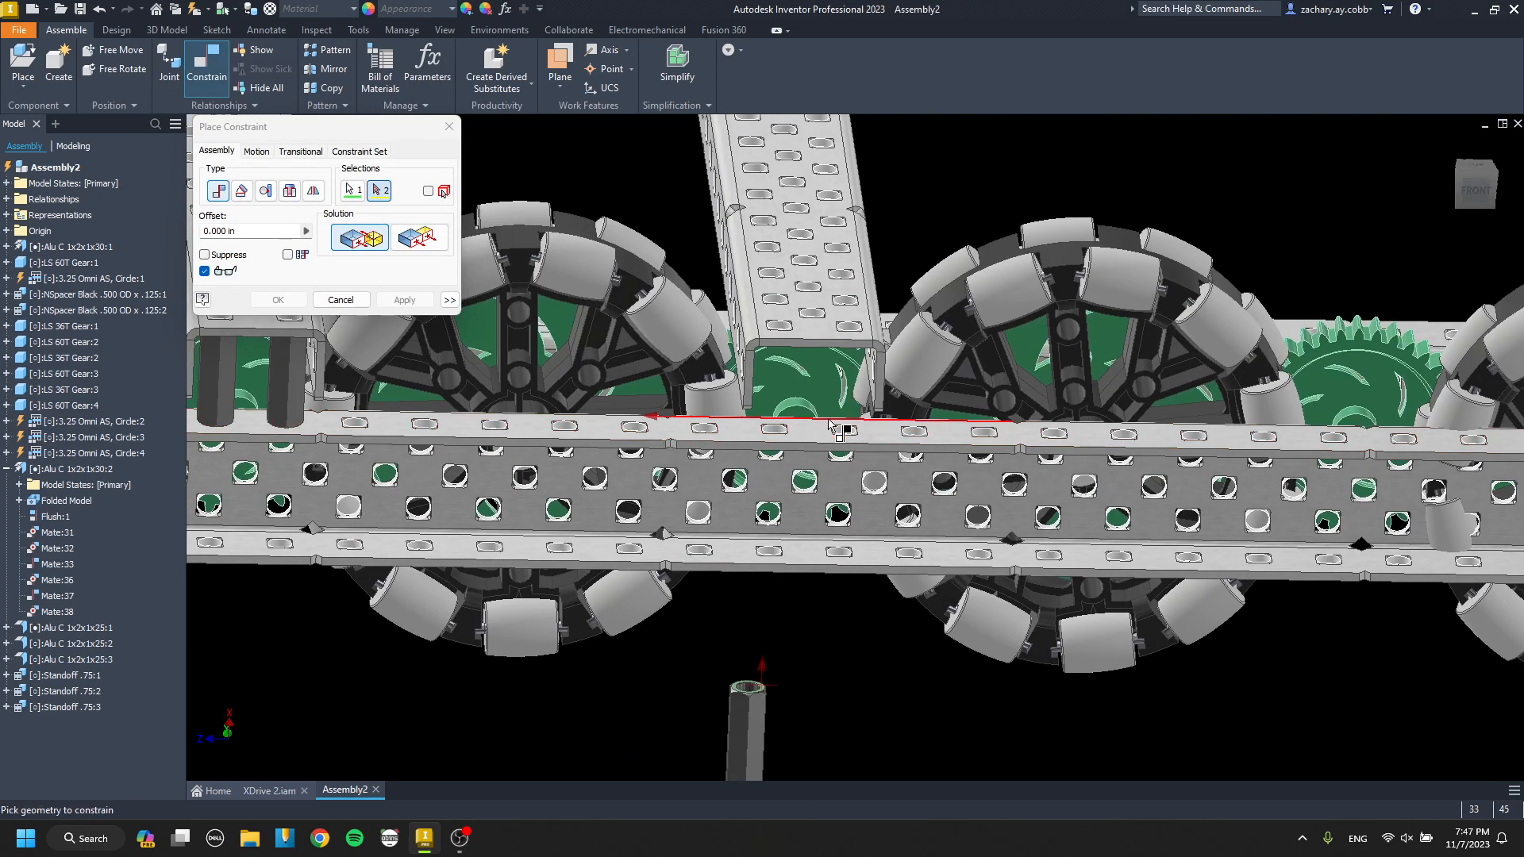
scroll(829, 426, "down", 3)
left_click(823, 436)
left_click(405, 300)
key("Escape")
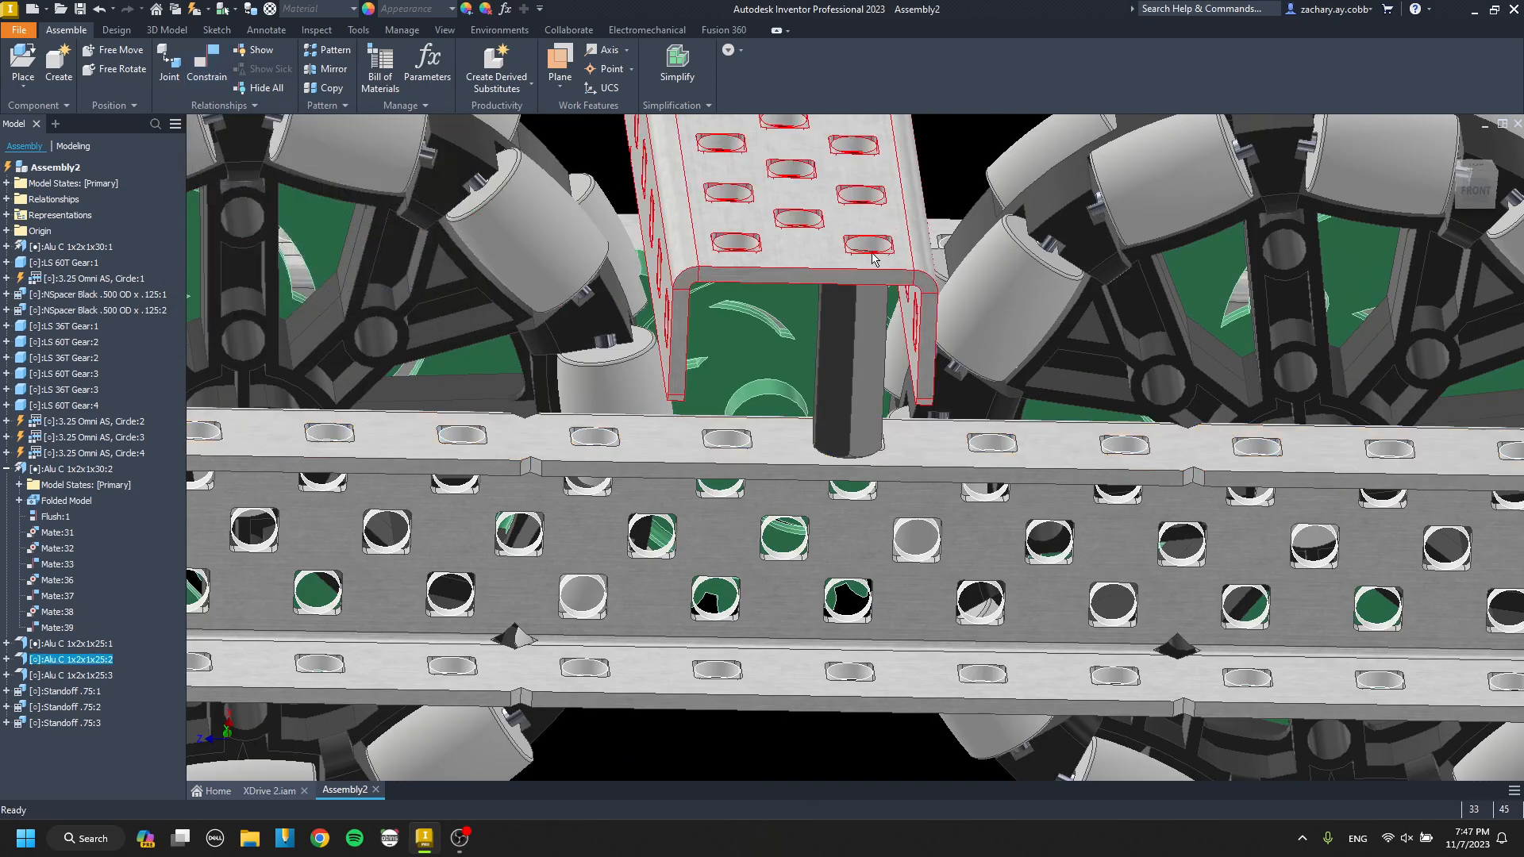
Align one end hole of the unraised cross channel with the flange hole beside the new standoff at 0.000 in offset.
key("c")
scroll(872, 258, "down", 5)
left_click(876, 260)
scroll(876, 261, "up", 5)
scroll(930, 474, "down", 6)
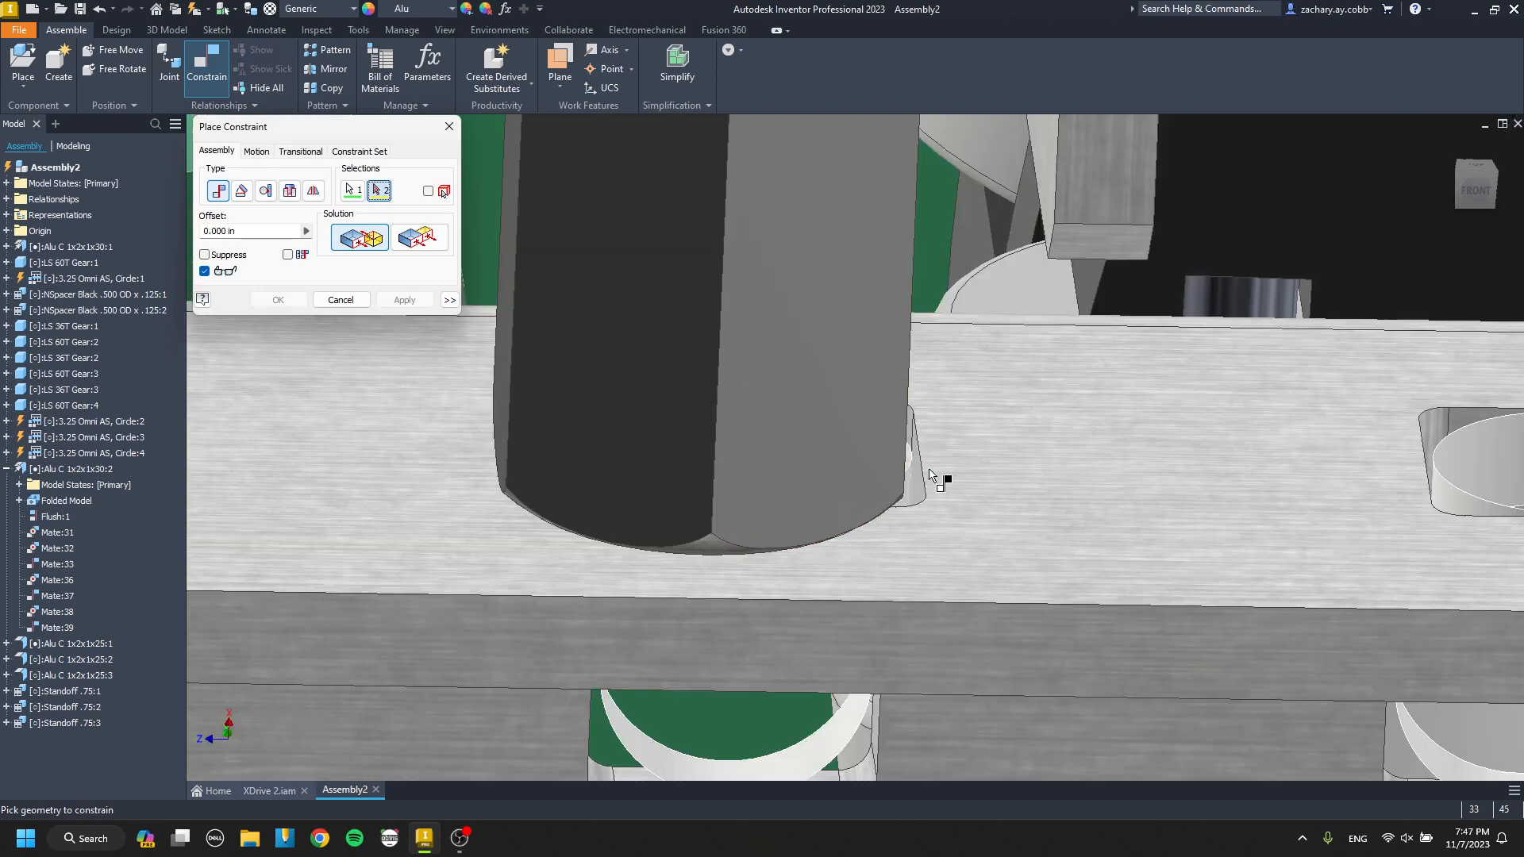
left_click(913, 500)
scroll(873, 492, "up", 5)
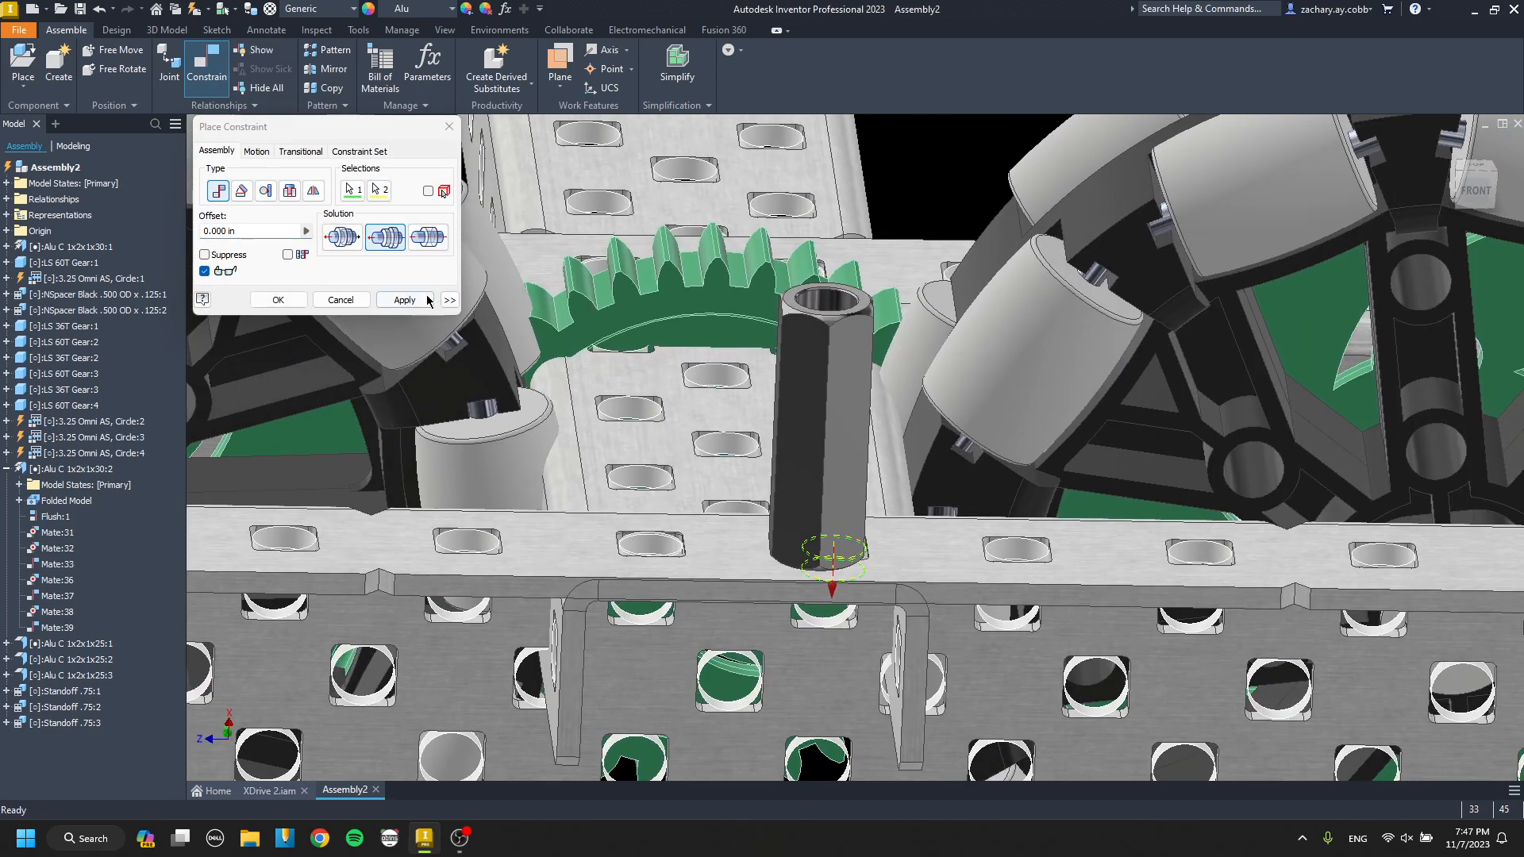
left_click(427, 300)
Align the cross channel's other end hole with the matching outer channel flange hole at 0.000 in offset.
scroll(563, 422, "down", 5)
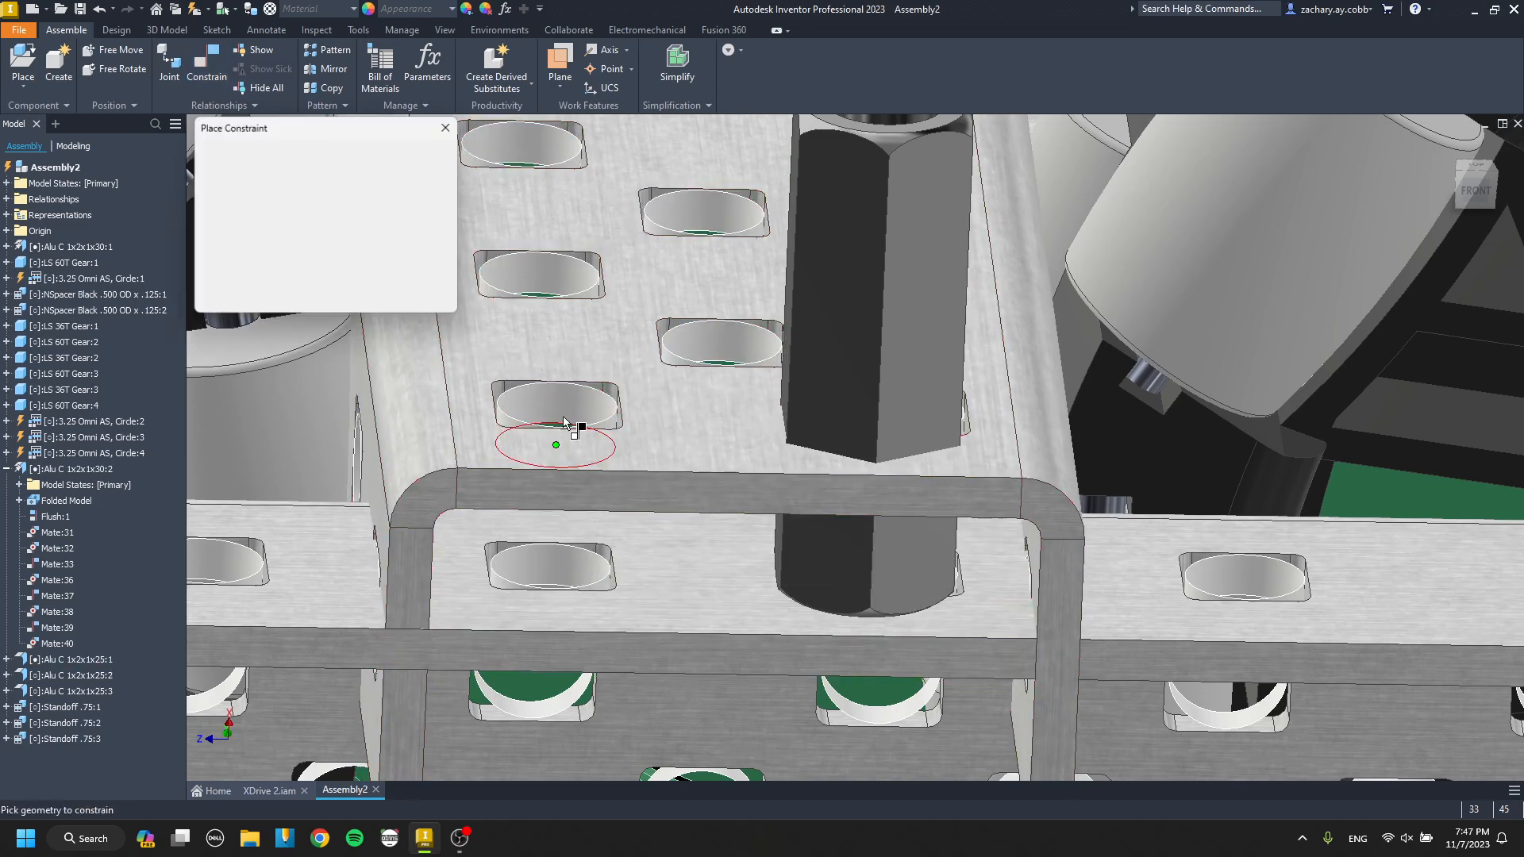
left_click(575, 413)
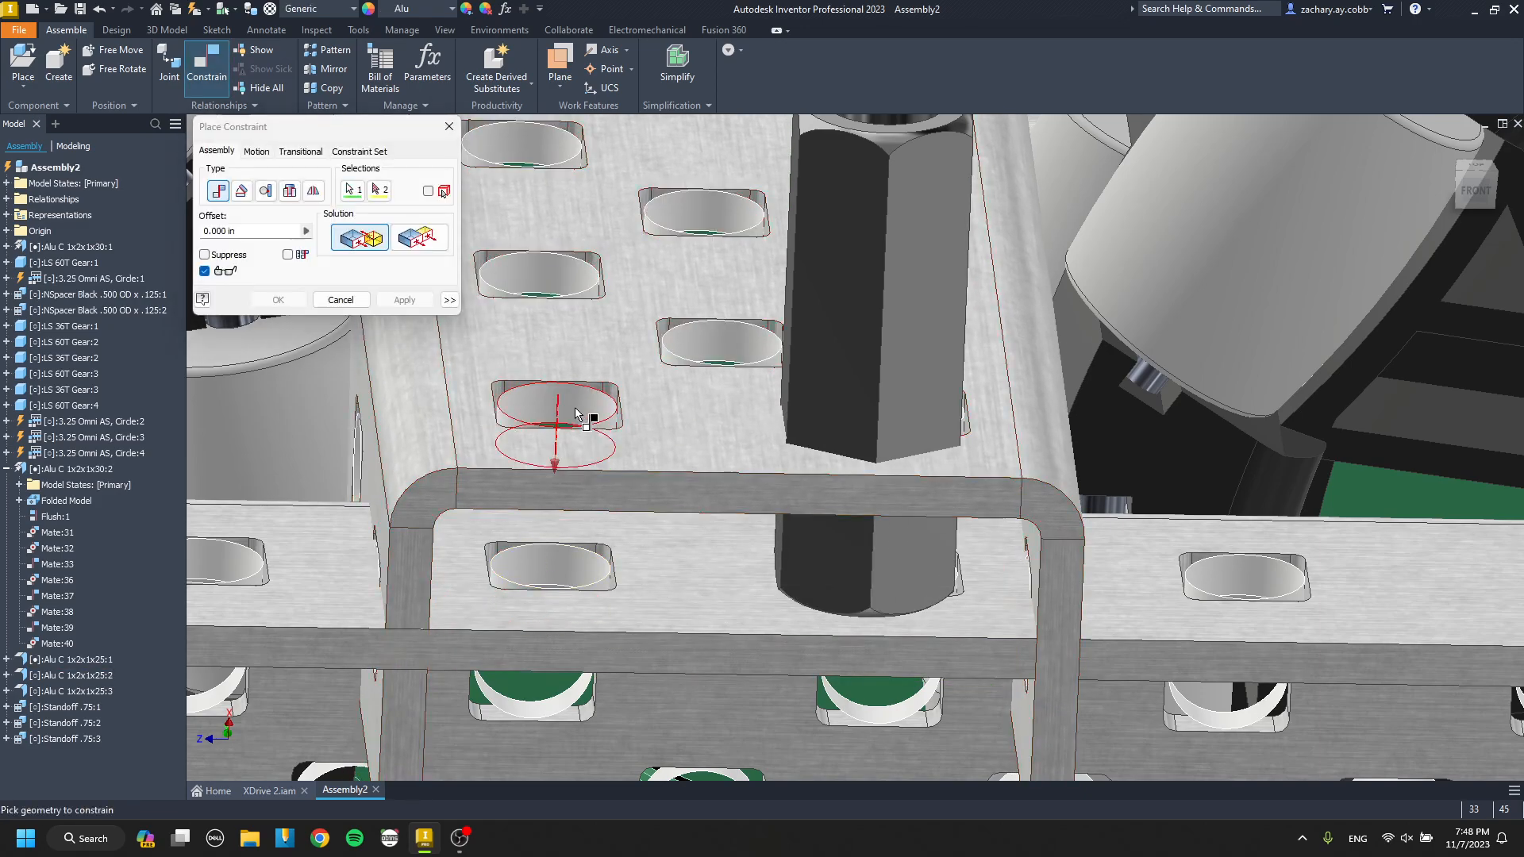
left_click(574, 413)
left_click(541, 567)
left_click(408, 304)
Raise the cross channel in the front view until its web sits on top of the new standoff.
scroll(606, 323, "up", 5)
middle_click_drag(606, 323, 651, 292, "shift")
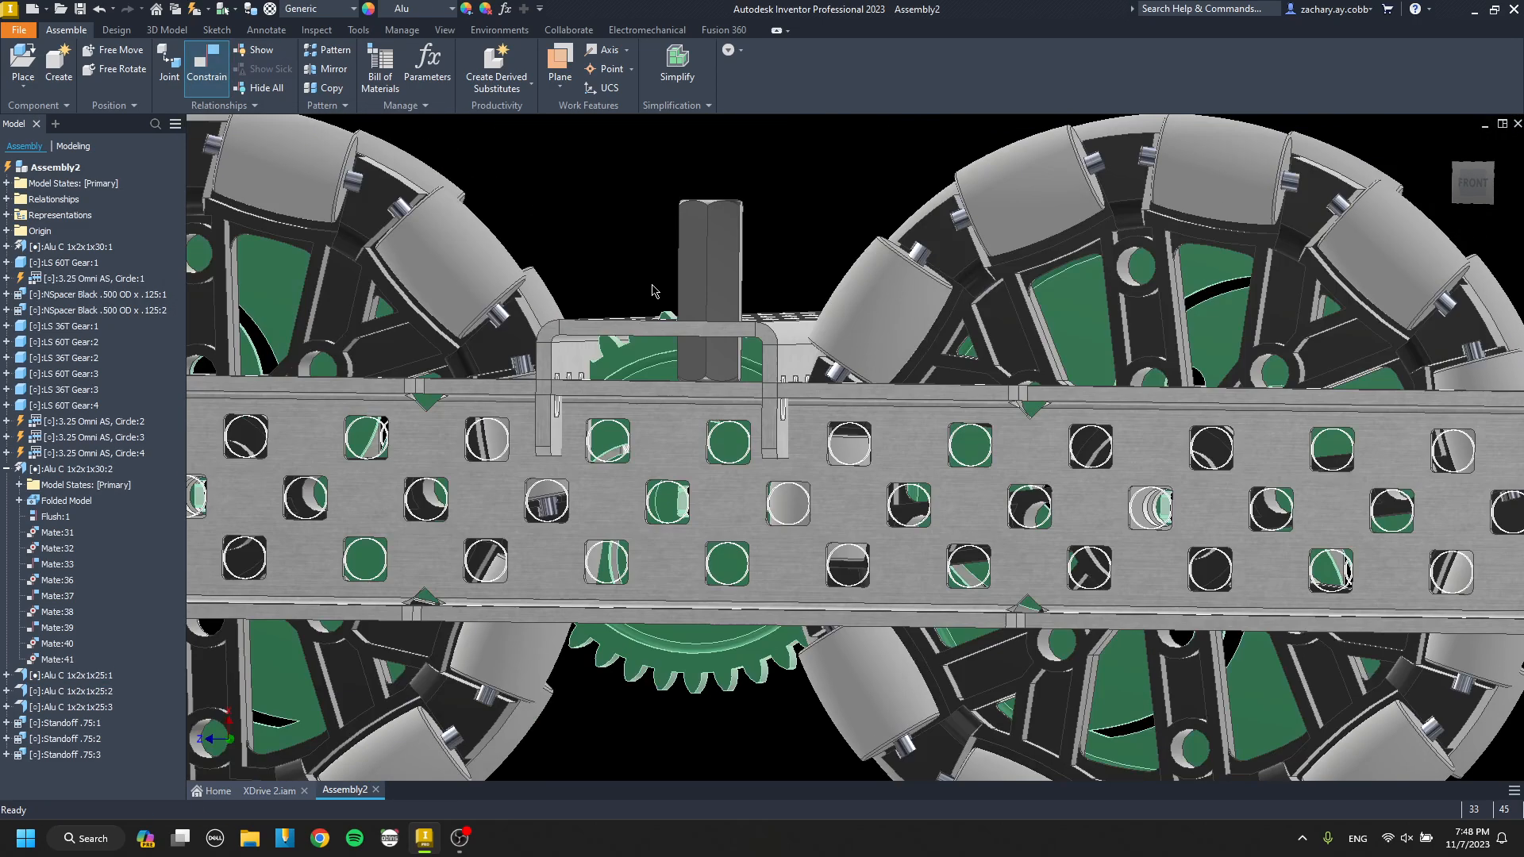
left_click(1458, 182)
scroll(661, 389, "down", 5)
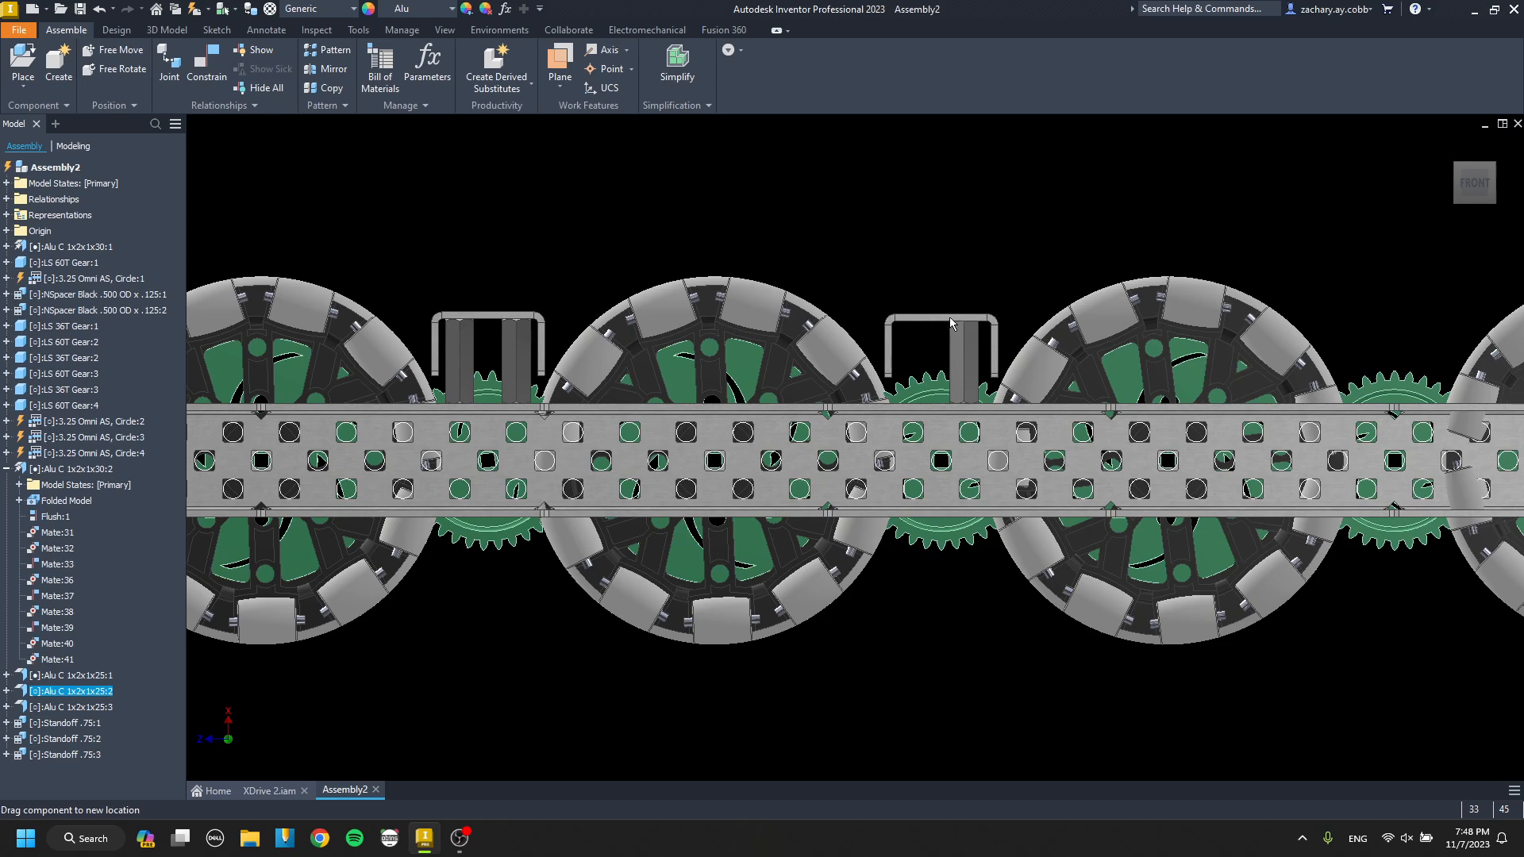
scroll(965, 324, "down", 4)
key("c")
scroll(966, 329, "up", 3)
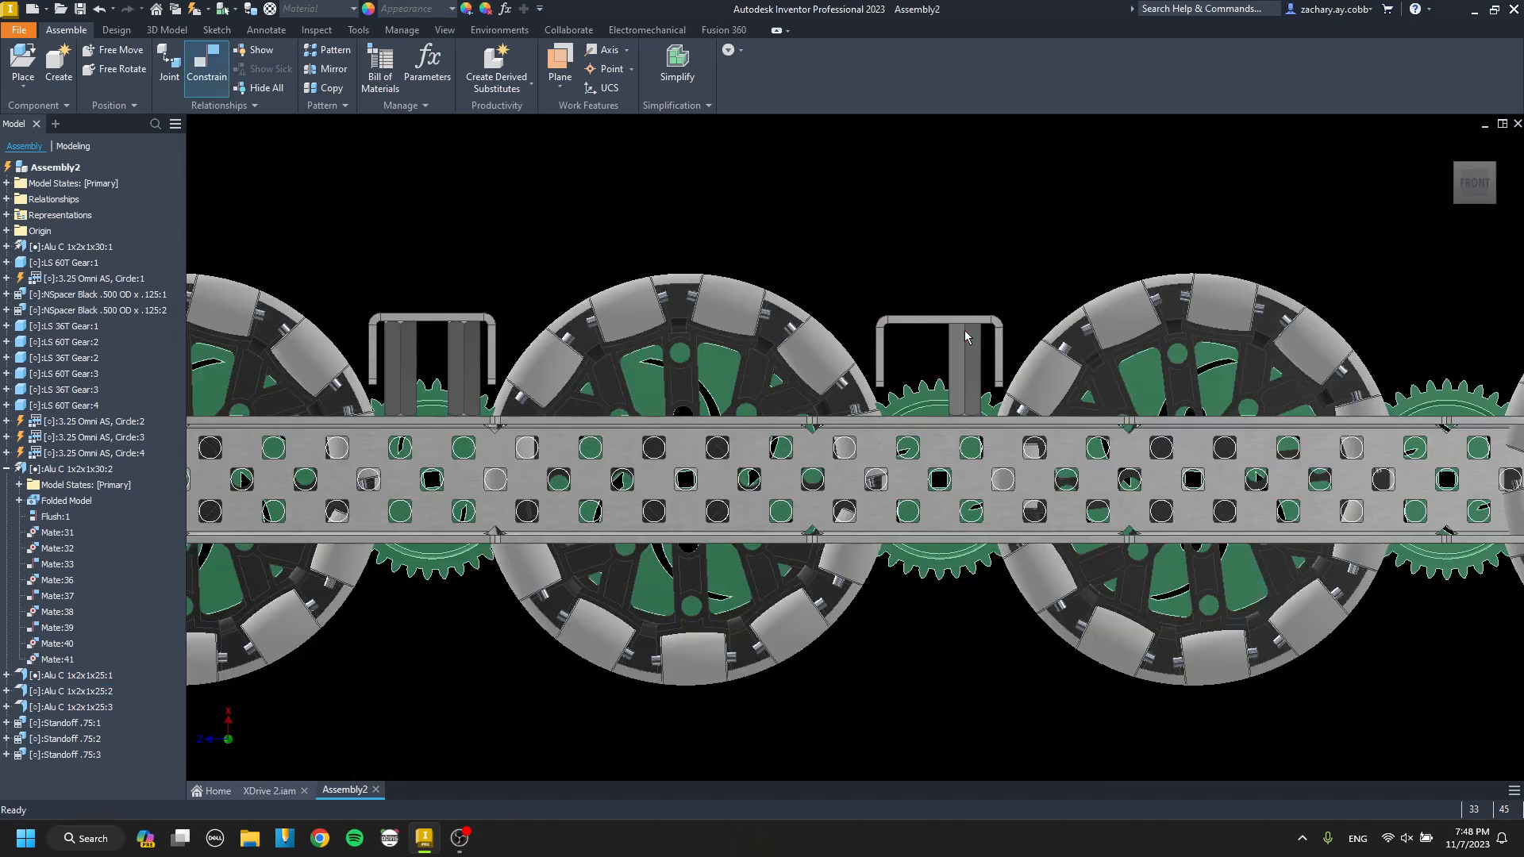
middle_click_drag(968, 332, 1043, 370)
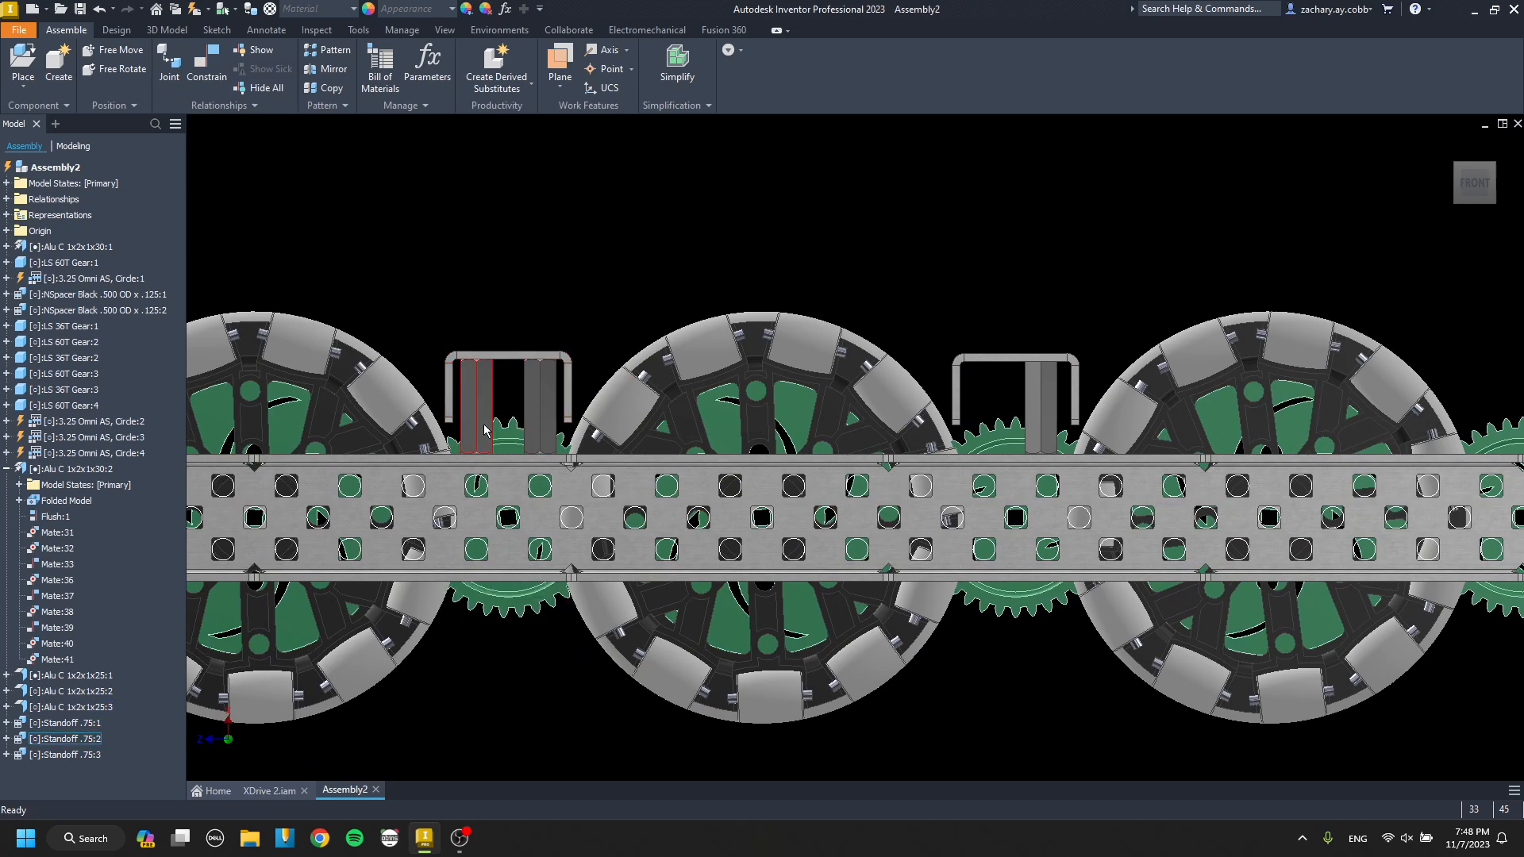
middle_click_drag(929, 357, 1077, 425)
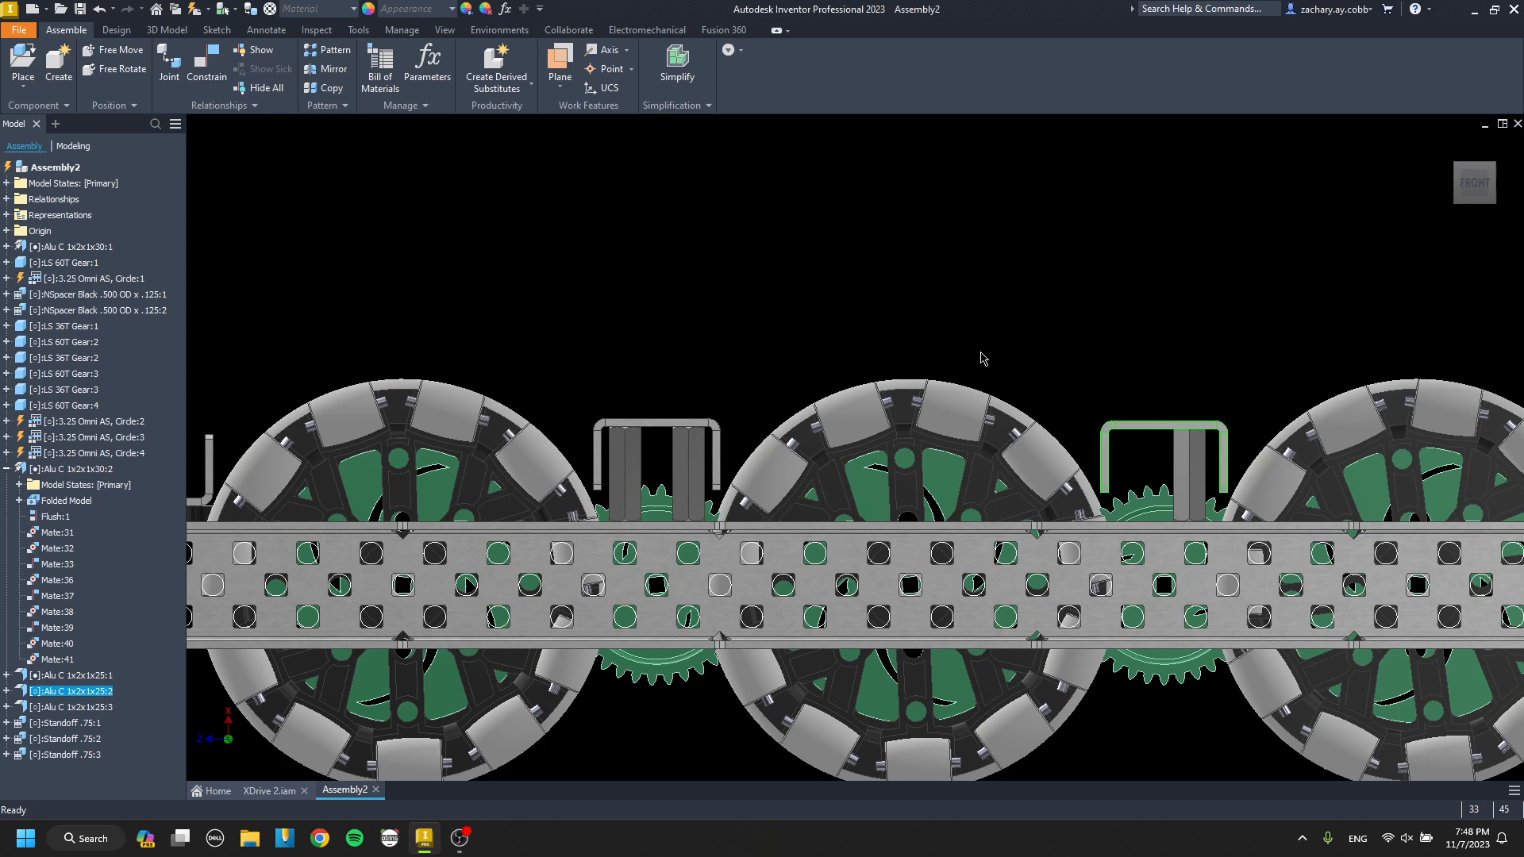
left_click_drag(957, 264, 980, 321)
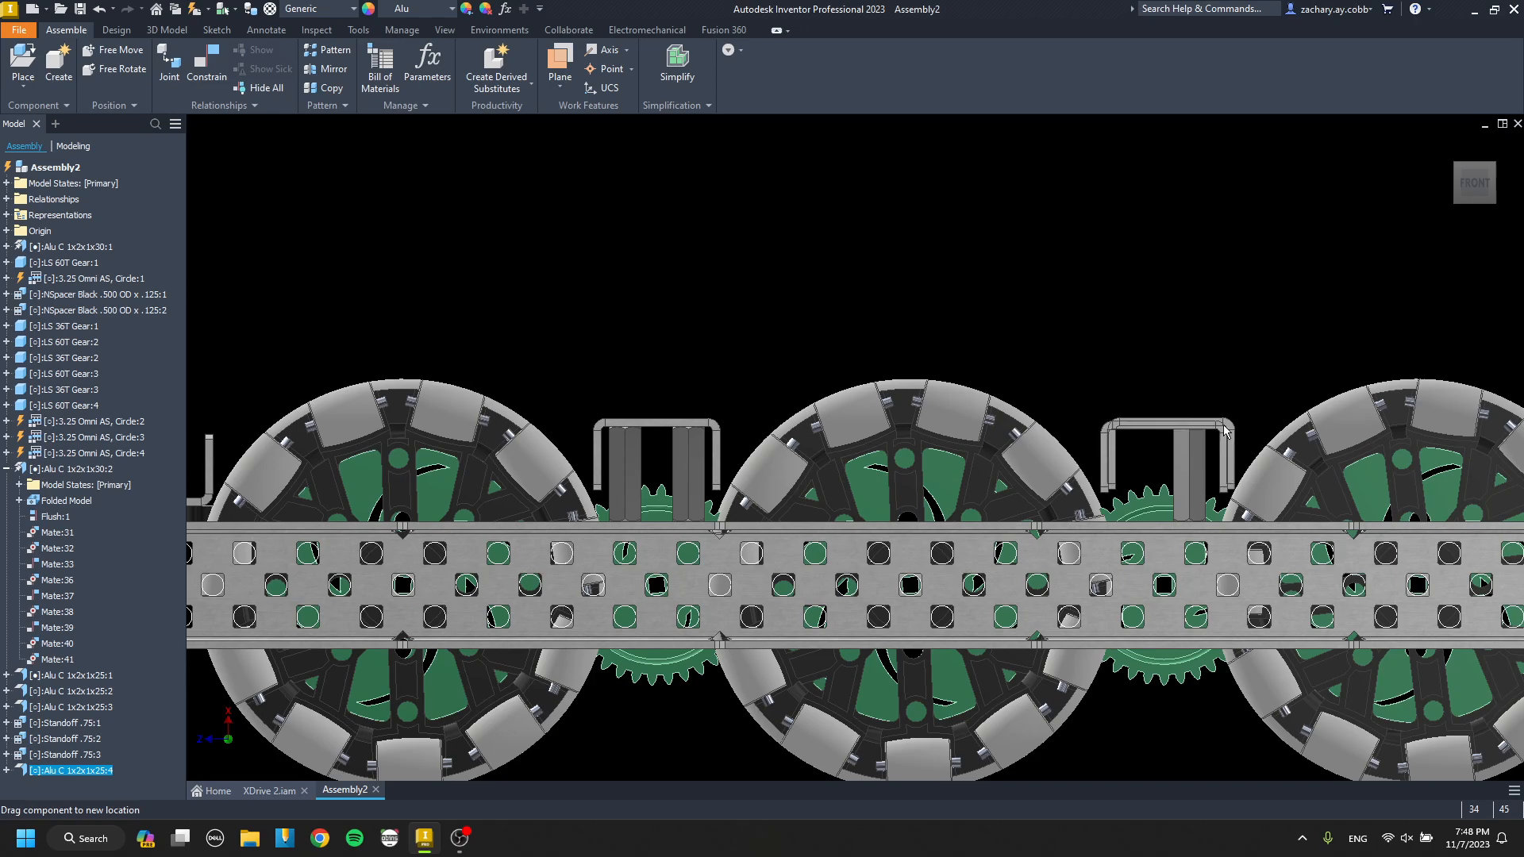
Place another copy of the .75 standoff below the newly raised cross channel.
middle_click_drag(1143, 332, 800, 323, "shift")
key("ctrl+c")
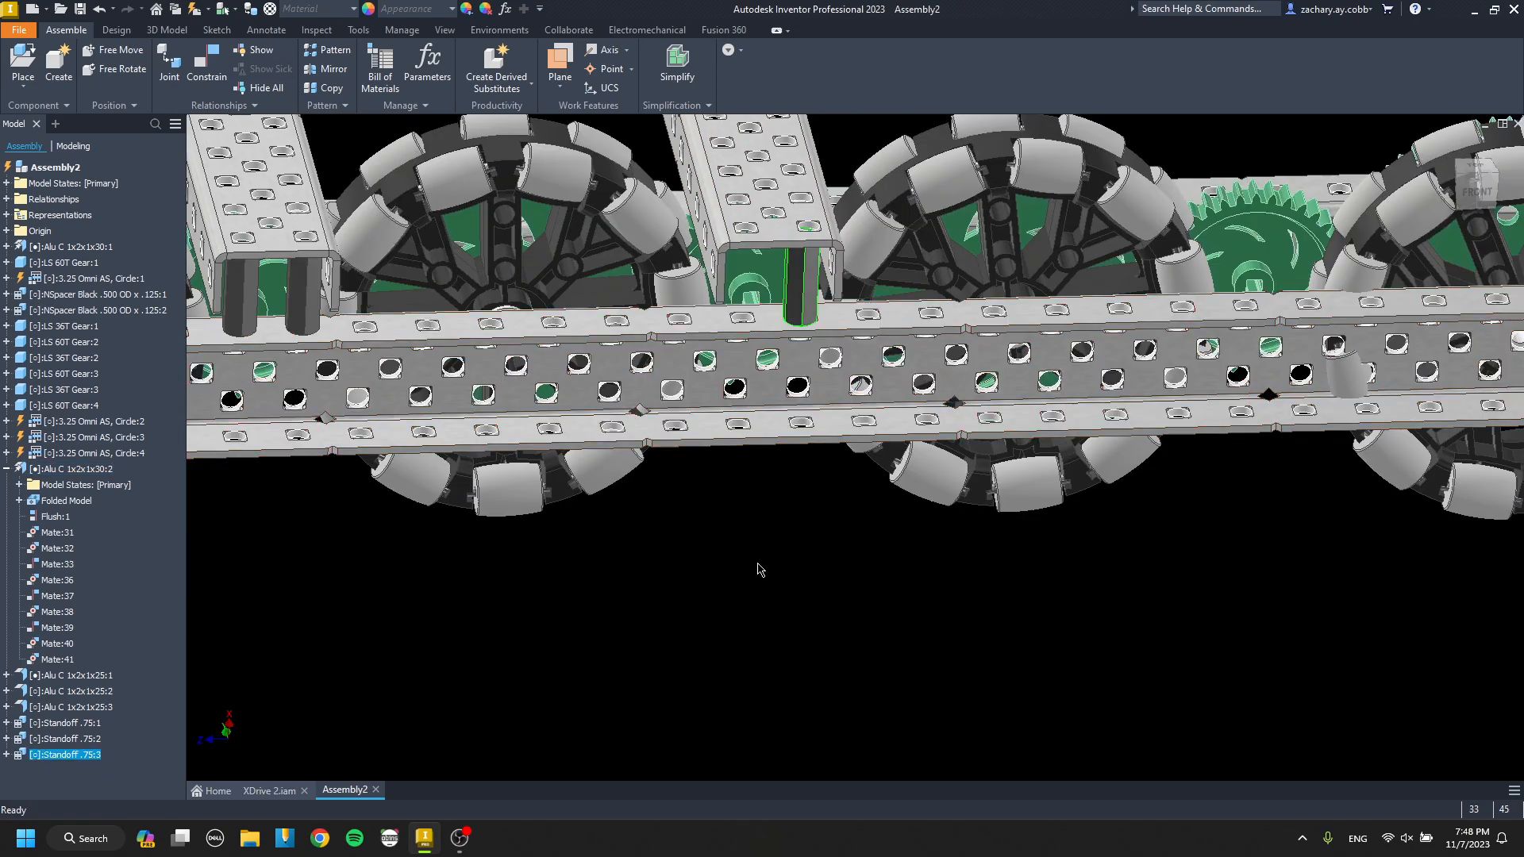
key("ctrl+v")
scroll(766, 530, "up", 8)
Mate the end of the second copied standoff to the outer channel's top flange at 0.000 in offset.
key("c")
left_click(842, 530)
scroll(833, 524, "down", 8)
middle_click_drag(835, 403, 817, 392)
scroll(802, 327, "up", 6)
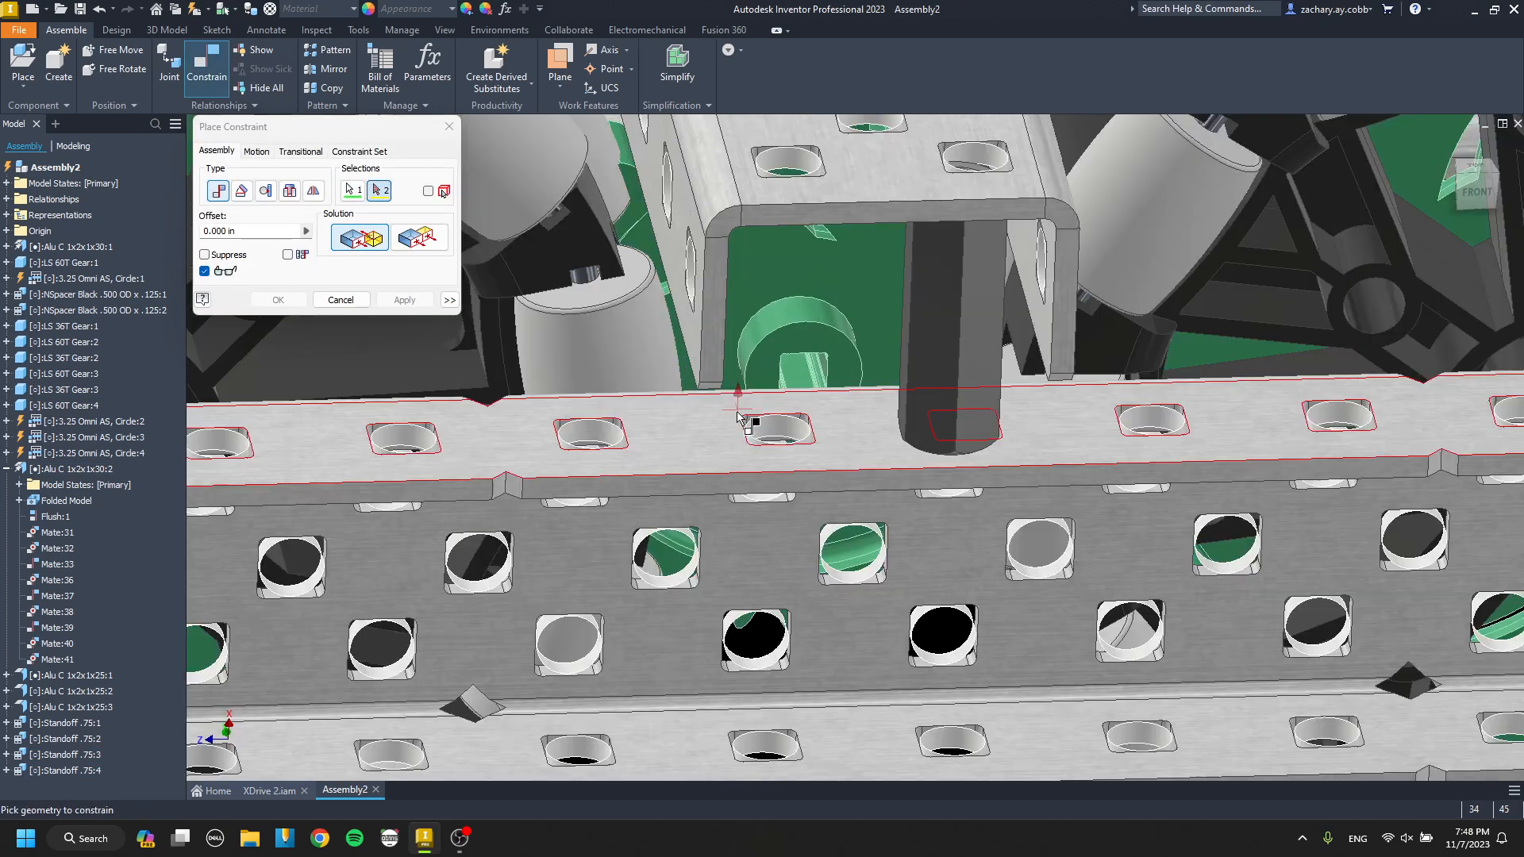
left_click(747, 418)
left_click(406, 300)
key("Escape")
Align the second standoff's bore with the free end hole in the cross channel's web at 0.000 in offset.
left_click_drag(786, 349, 789, 392)
key("c")
scroll(777, 290, "up", 5)
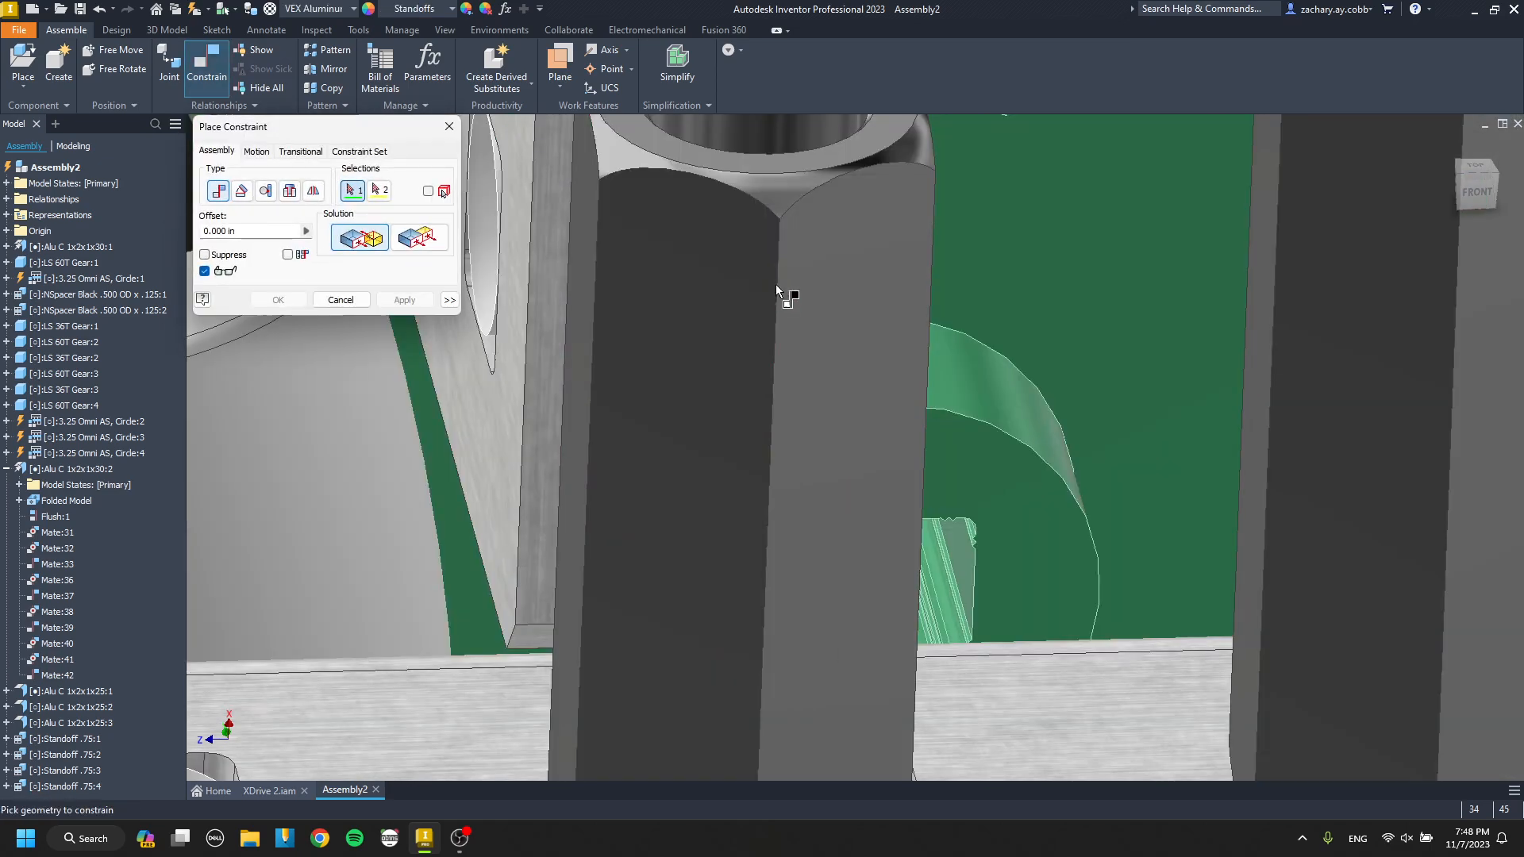
left_click(769, 154)
scroll(775, 145, "down", 3)
middle_click_drag(775, 144, 758, 531)
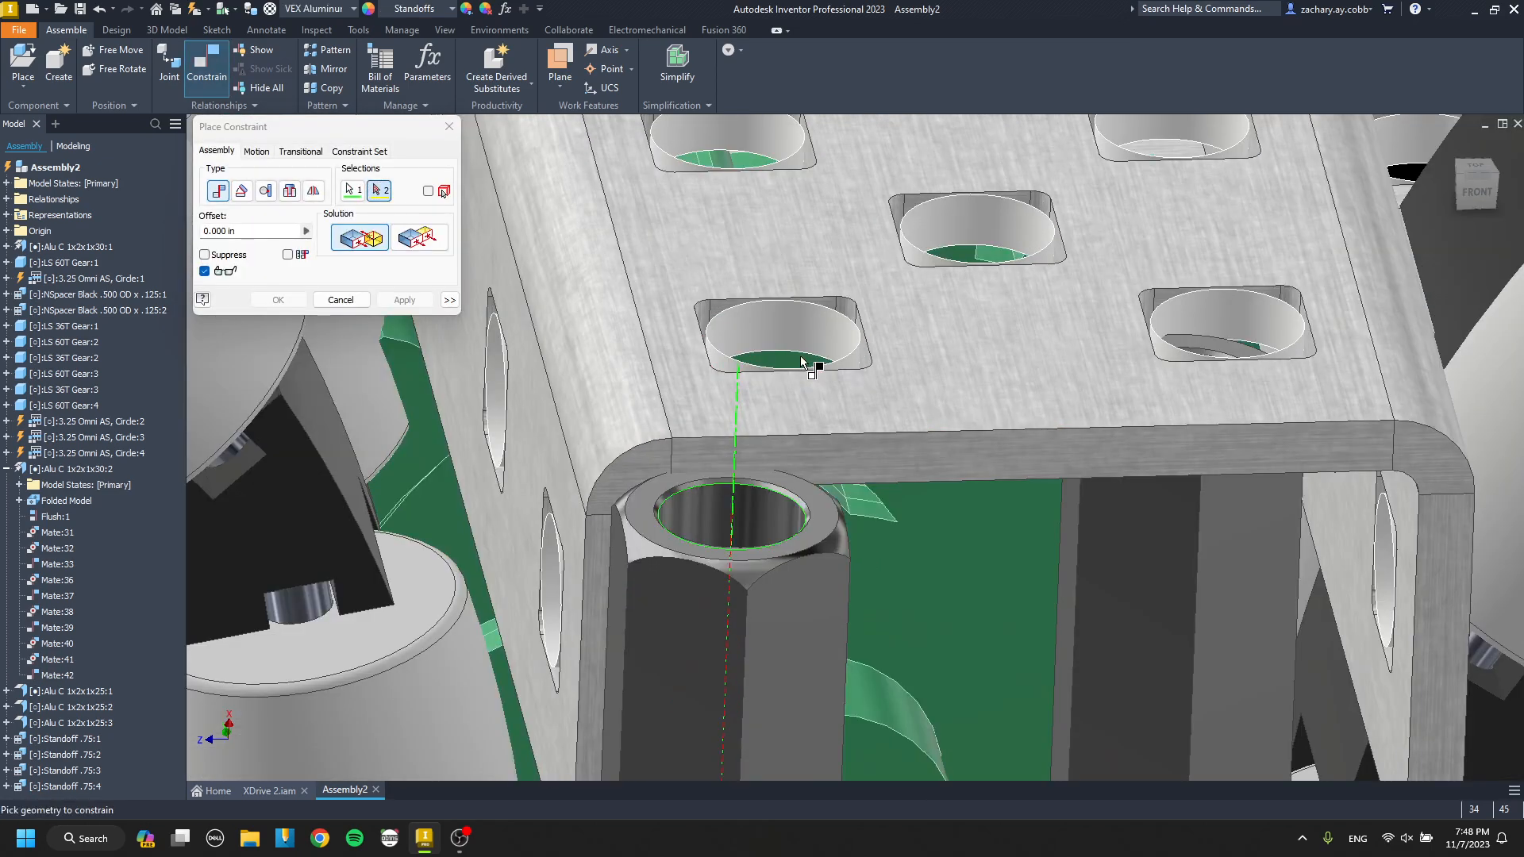
left_click(809, 363)
left_click(406, 300)
key("Escape")
Align the first copied standoff's axis with the outer channel flange hole beneath it at 0.000 in offset.
scroll(885, 357, "down", 6)
middle_click_drag(888, 351, 861, 332, "shift")
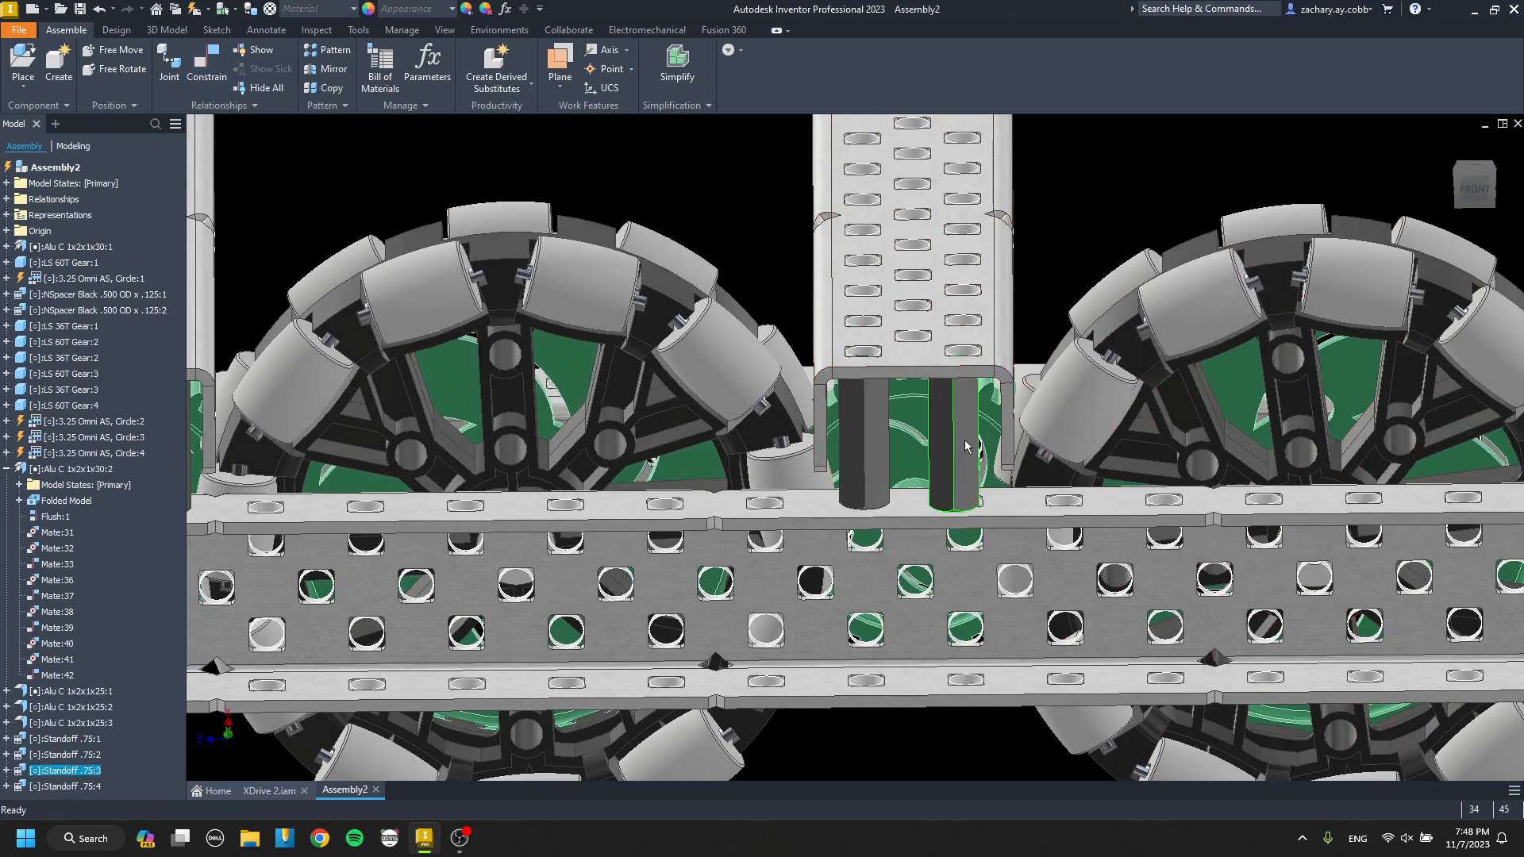
left_click_drag(966, 445, 964, 461)
key("c")
scroll(952, 516, "up", 6)
left_click(981, 578)
left_click(1261, 357)
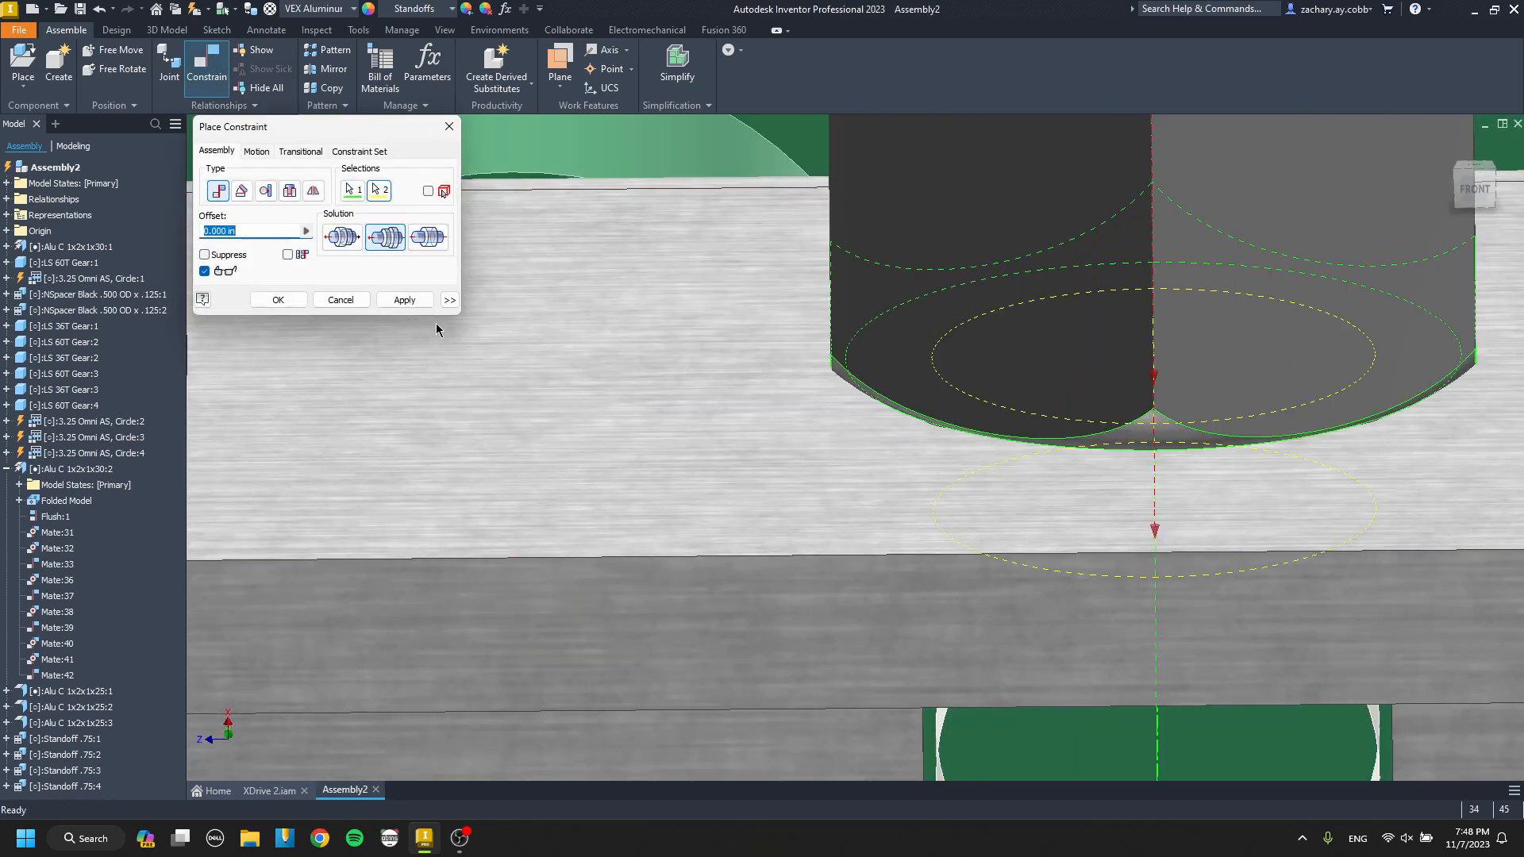
left_click(404, 298)
key("Escape")
Start placing another component from the Hardware folder for the far side of the drive.
scroll(683, 343, "down", 9)
middle_click_drag(714, 333, 1403, 314, "shift")
scroll(595, 266, "up", 4)
middle_click_drag(572, 278, 587, 342, "shift")
key("p")
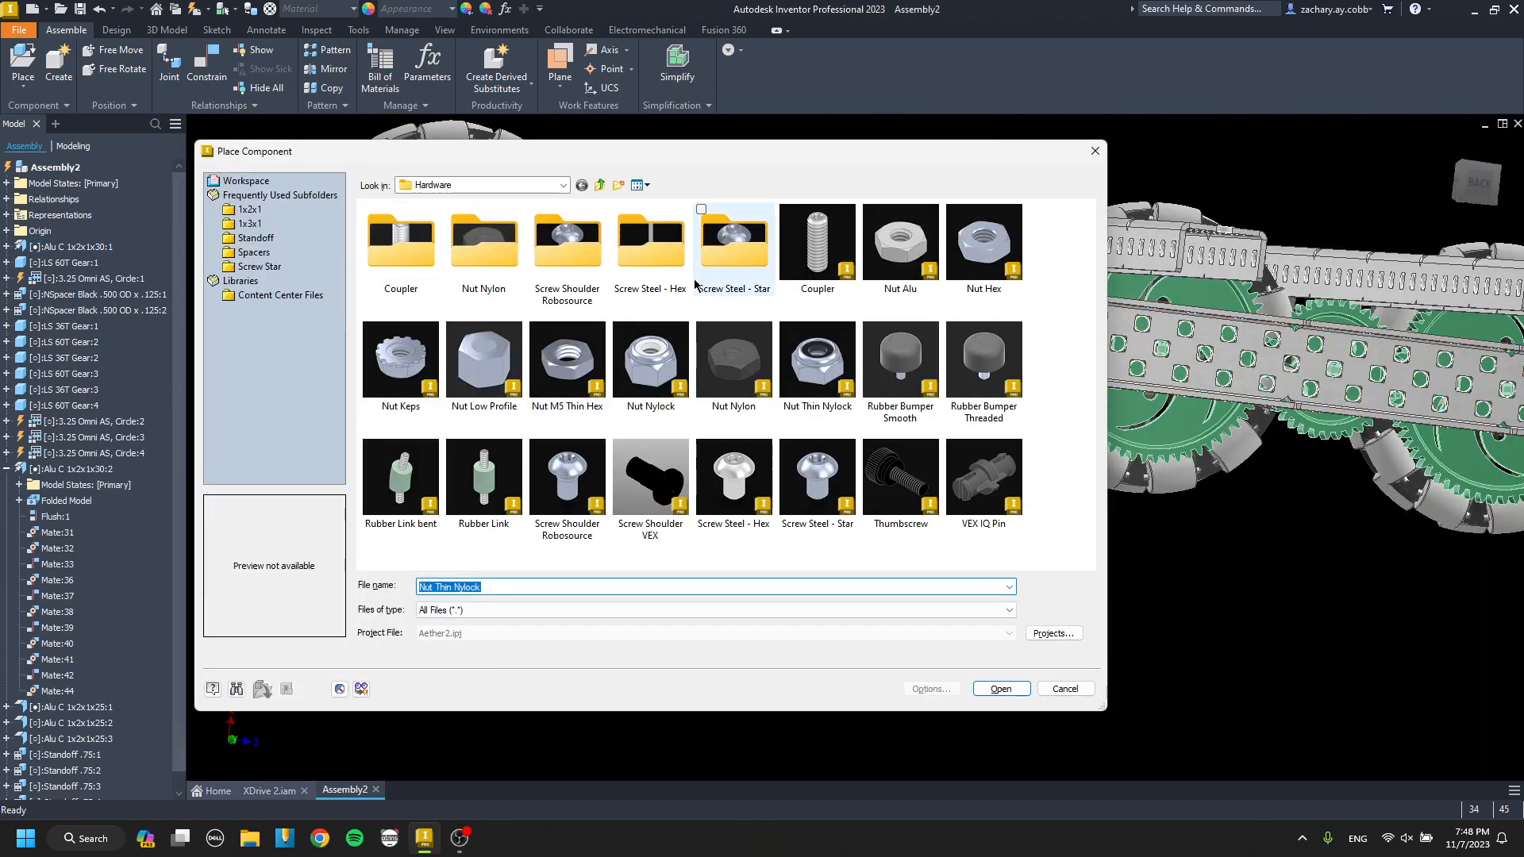
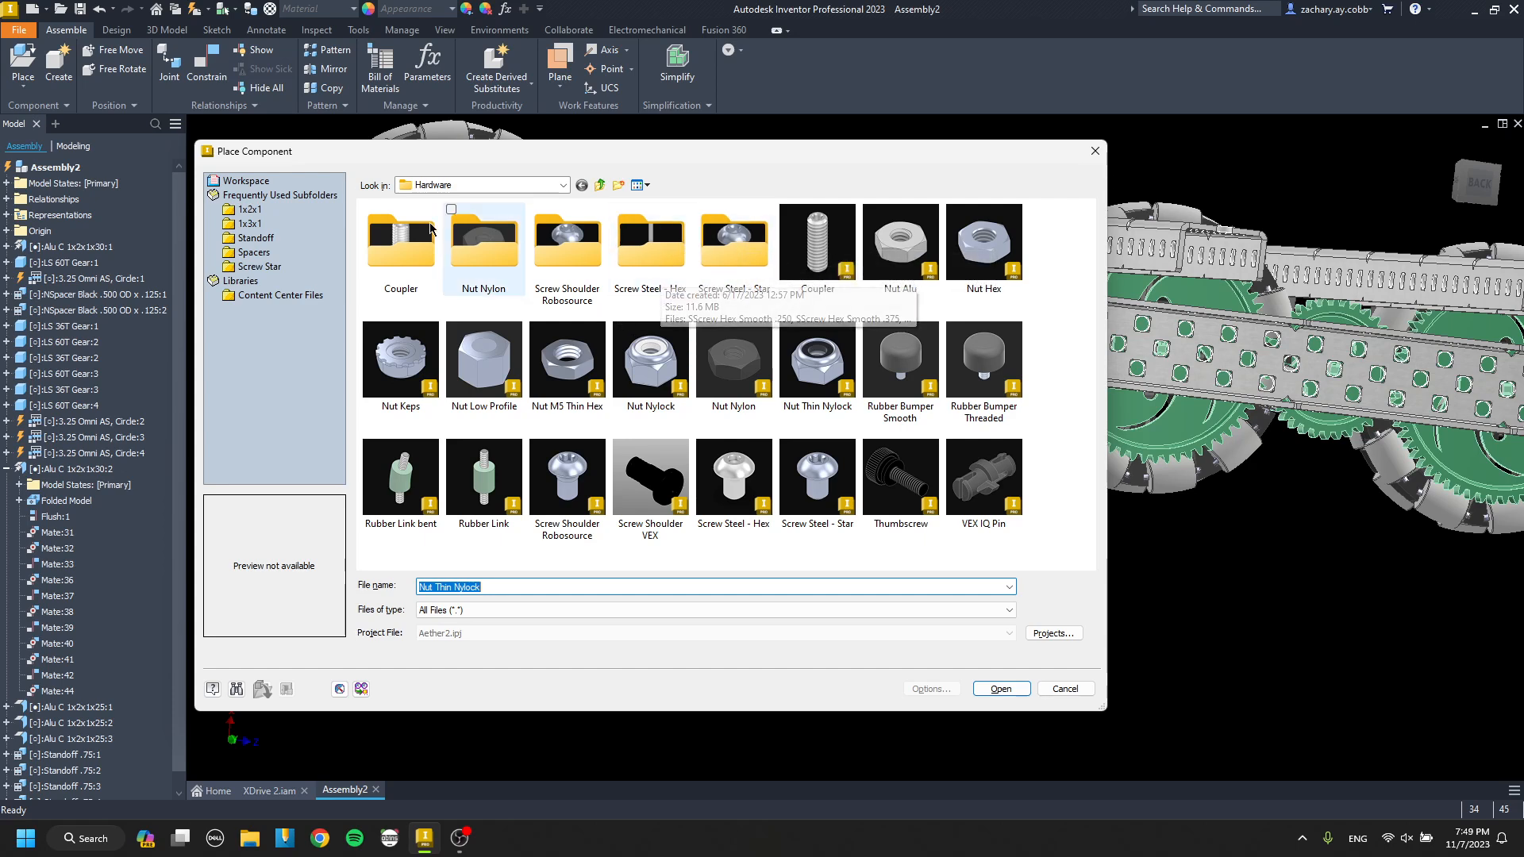
Place a Motors with Screws assembly from the Electronics folder below the drive channel and save its dependents.
left_click(600, 185)
left_click(600, 185)
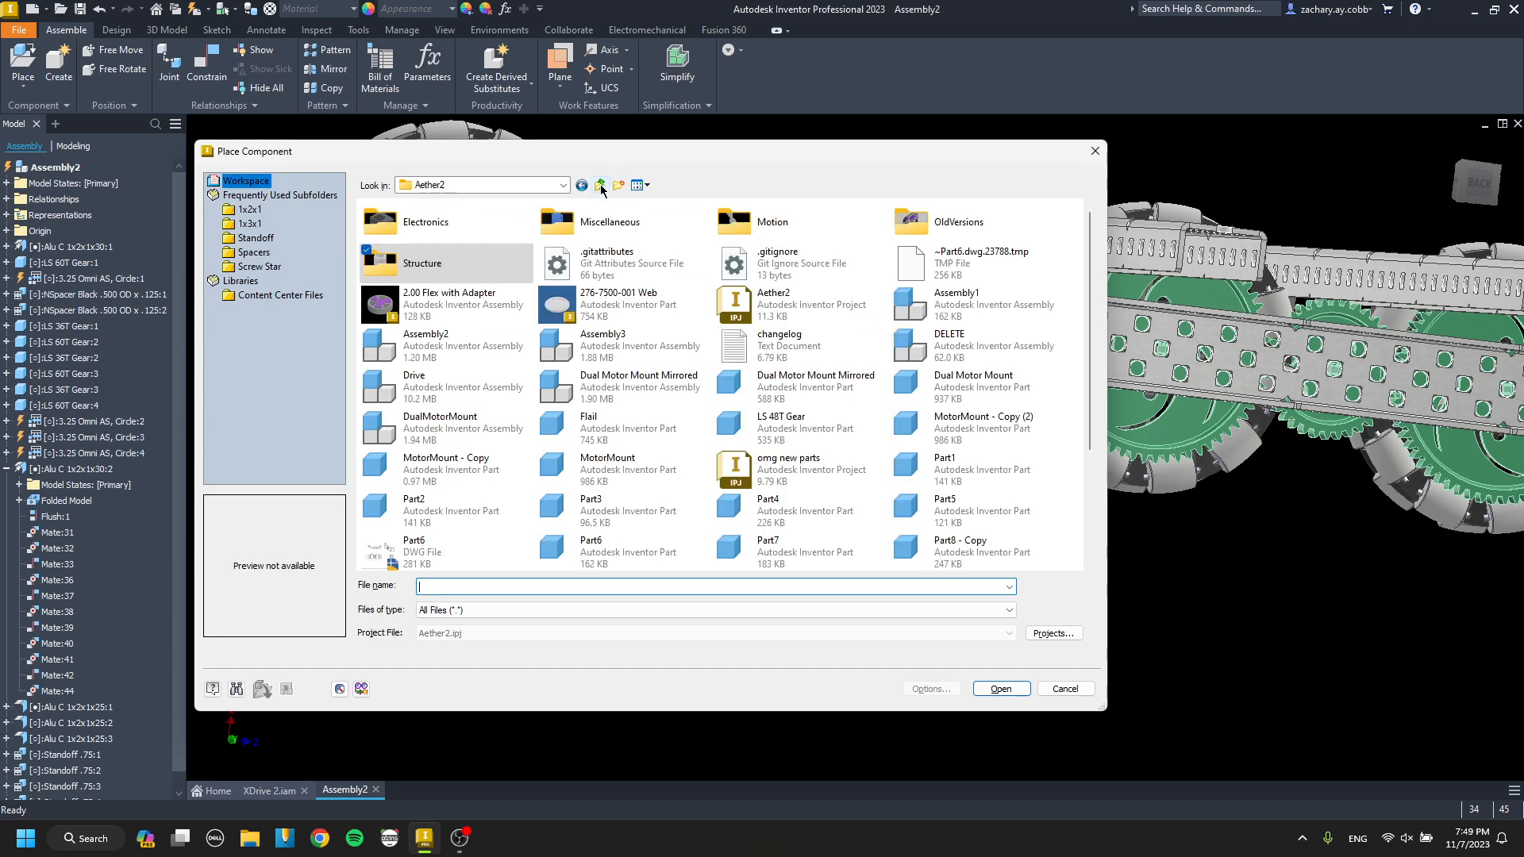
double_click(480, 221)
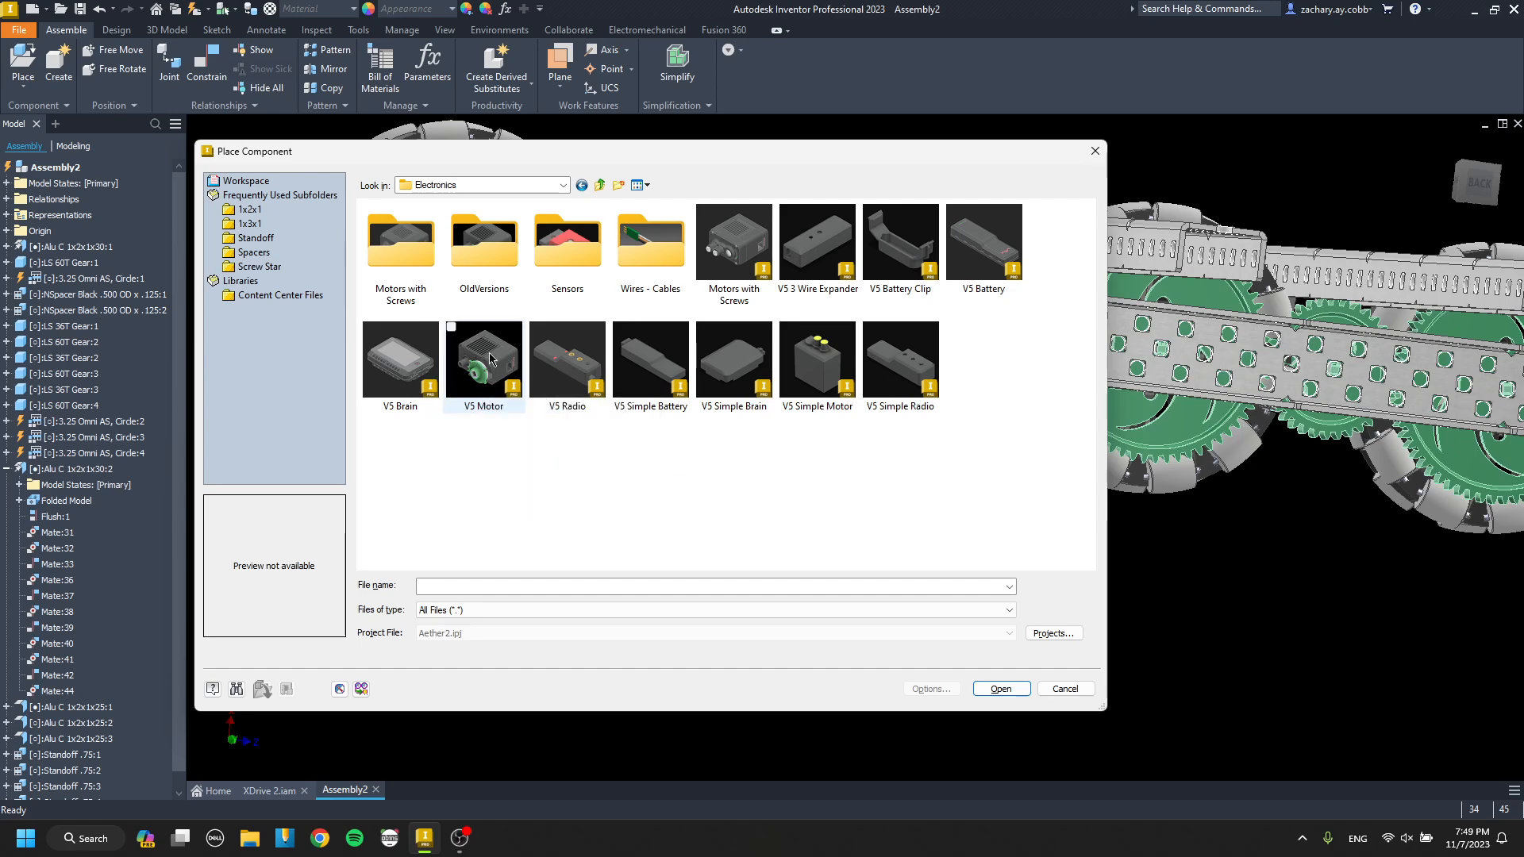
double_click(760, 260)
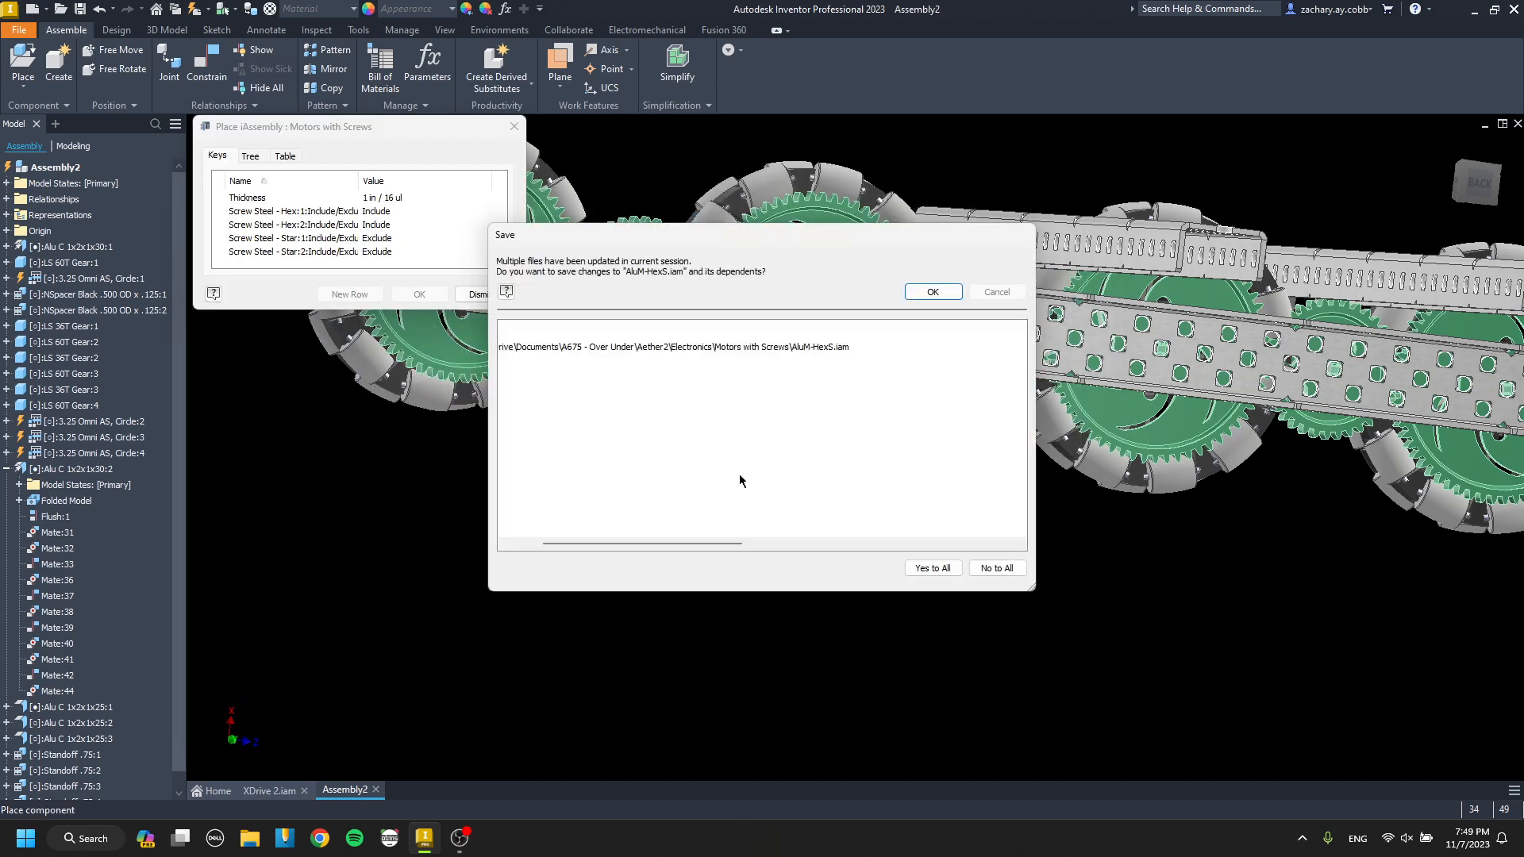
left_click(939, 287)
left_click(746, 456)
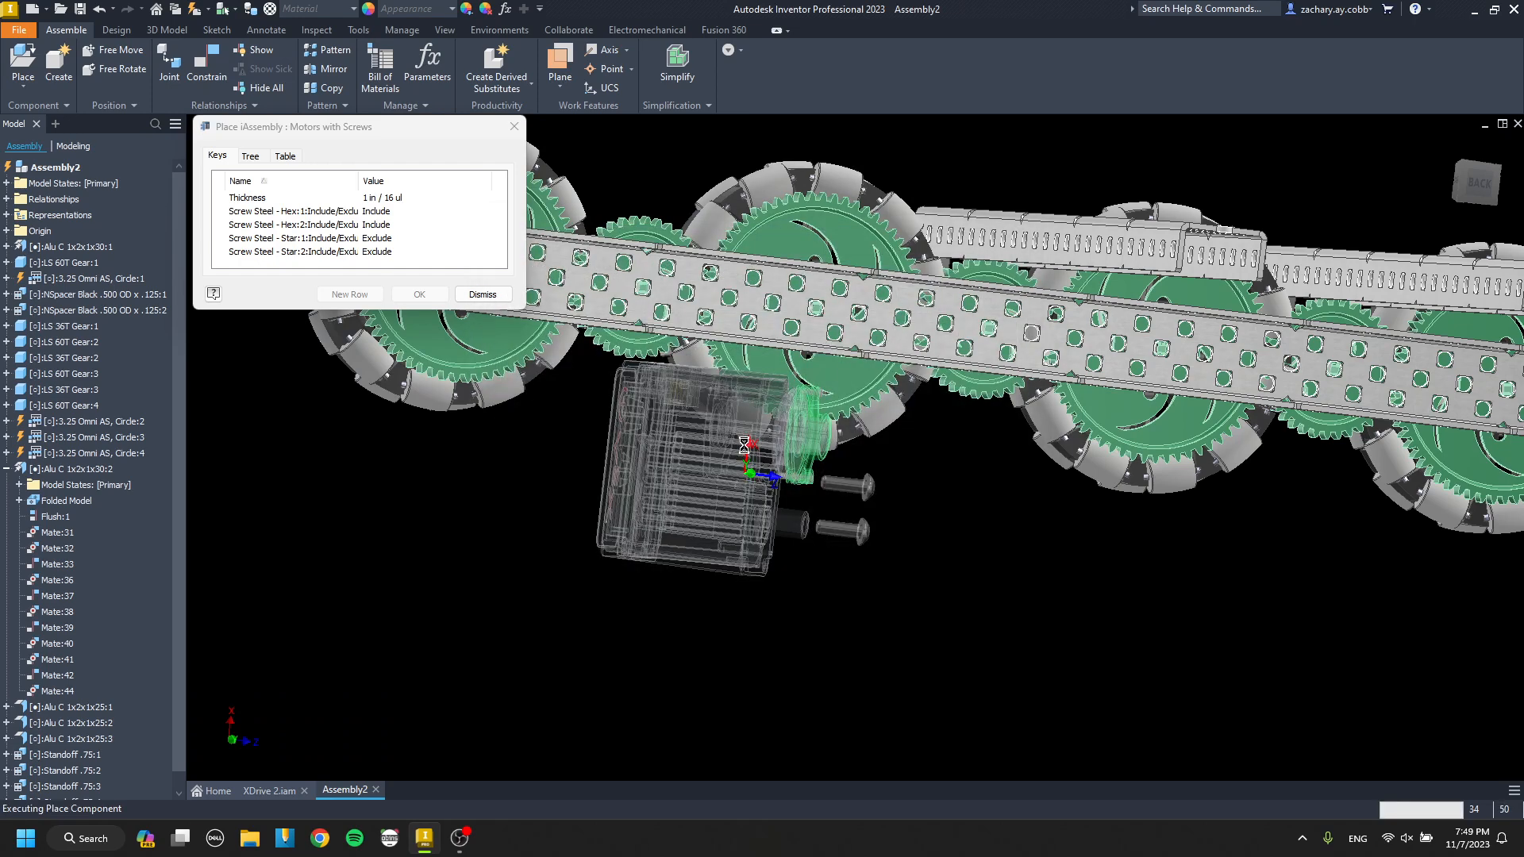
Try rotating the placed motor-with-screws assembly, and delete it from the assembly.
key("Escape")
left_click(755, 450)
key("g")
left_click_drag(754, 448, 684, 454)
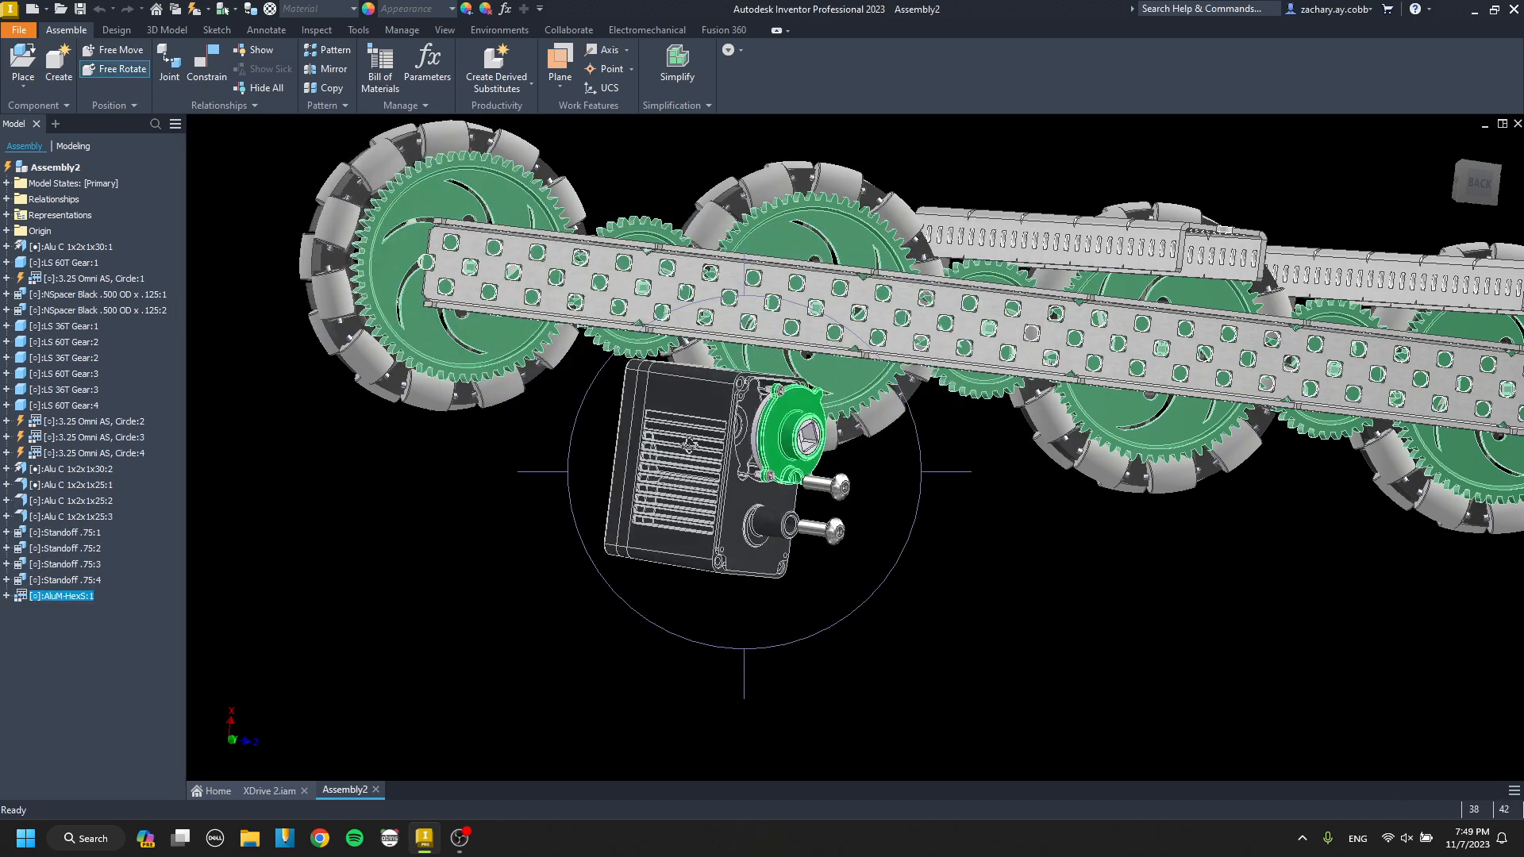
key("Escape")
key("Delete")
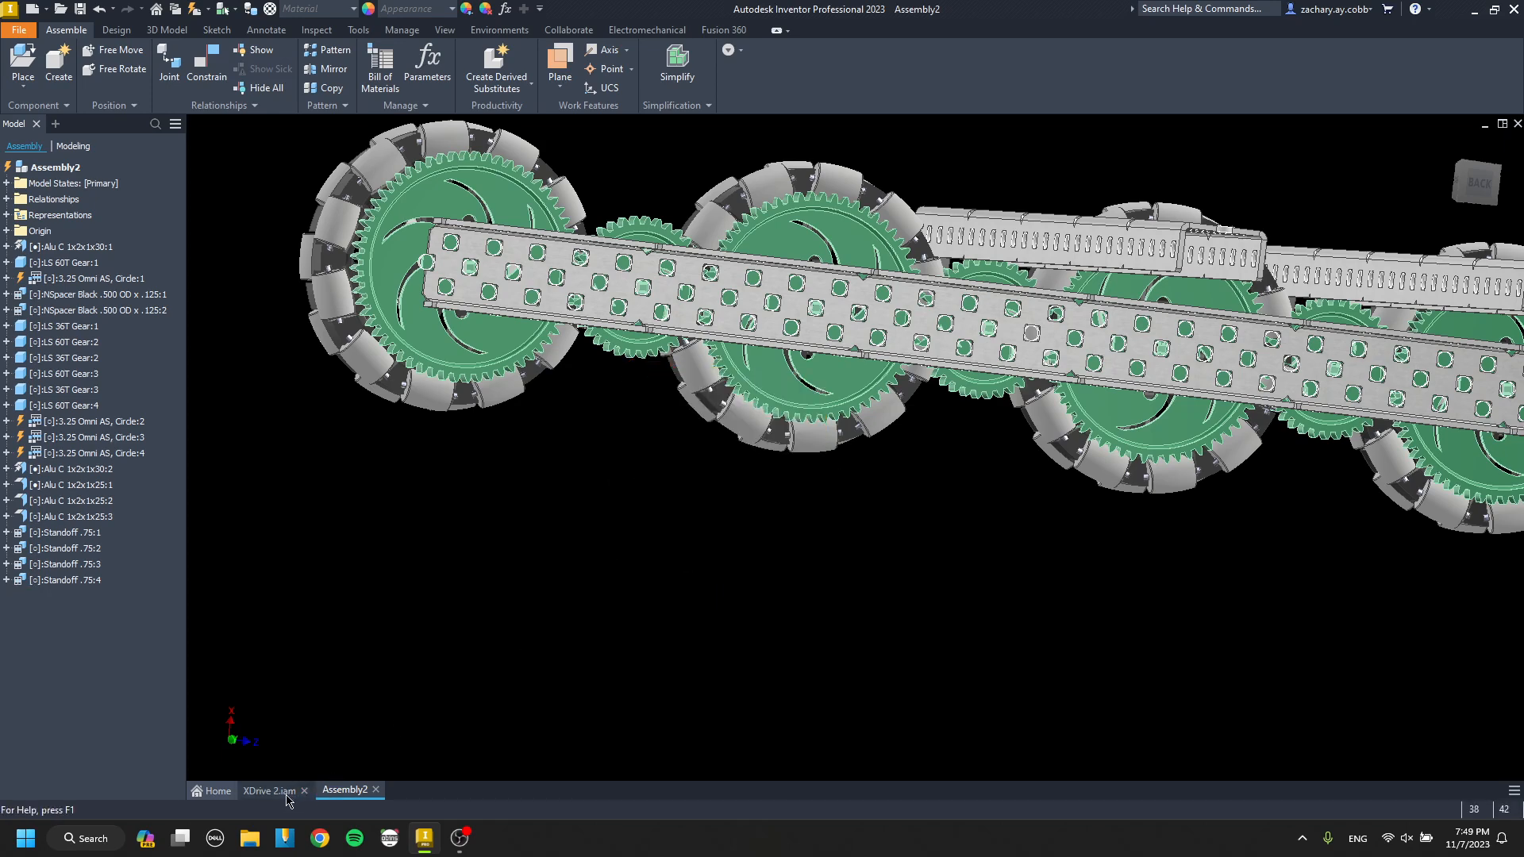
Place a V5 Simple Motor from the Electronics folder below the drive channel.
key("p")
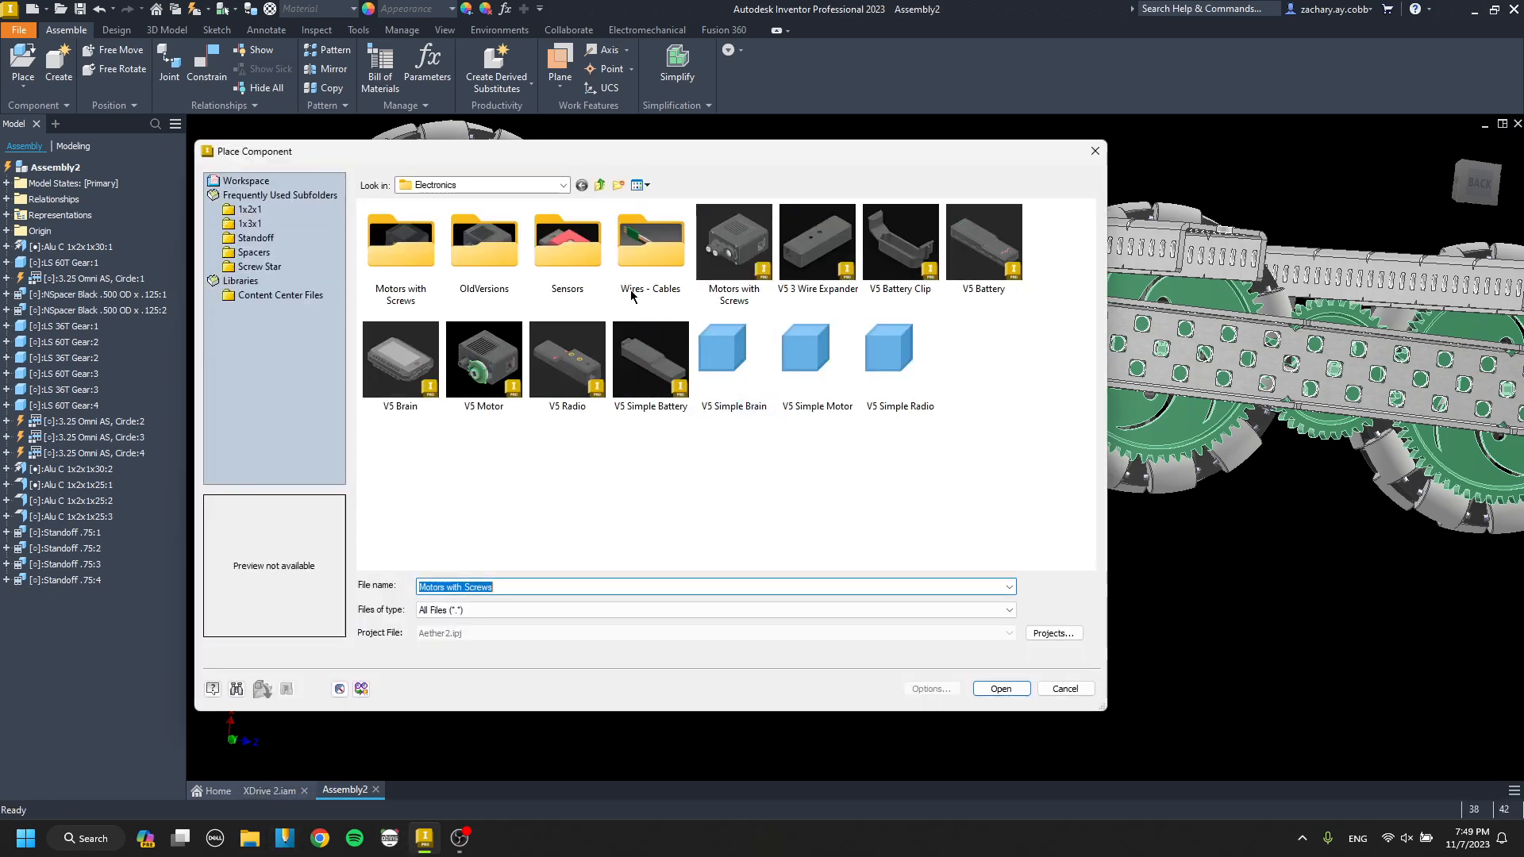
double_click(798, 377)
left_click(665, 468)
key("Escape")
key("c")
left_click(665, 469)
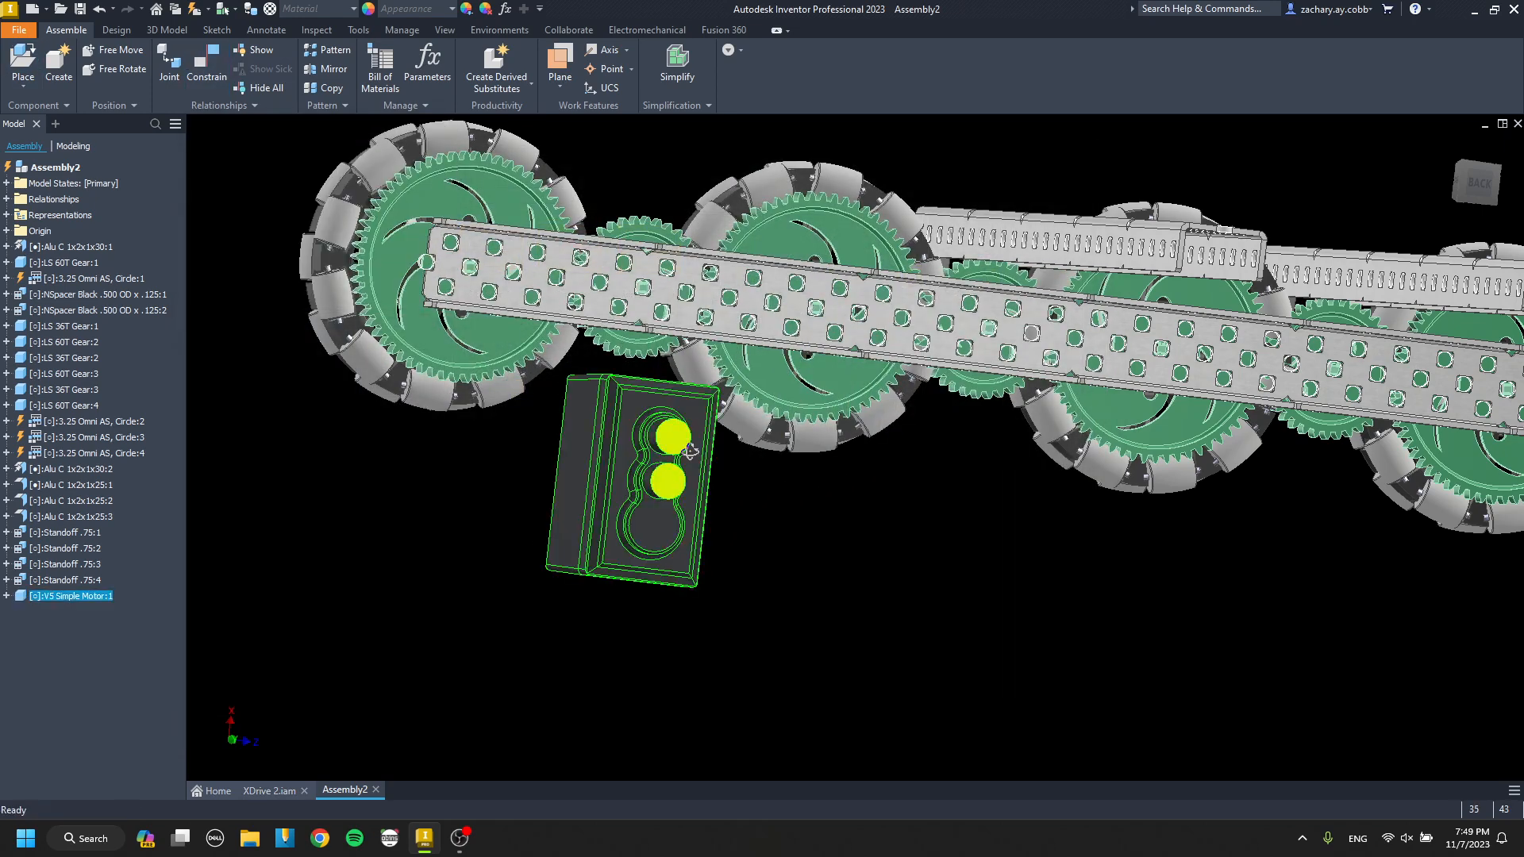
Mate the end face of the motor's mounting boss to the drive channel's web at 0.000 in offset.
scroll(635, 436, "up", 3)
scroll(623, 430, "down", 3)
middle_click_drag(623, 429, 608, 554)
scroll(708, 346, "up", 2)
middle_click_drag(711, 294, 743, 325, "shift")
middle_click_drag(748, 274, 689, 377)
scroll(714, 369, "up", 3)
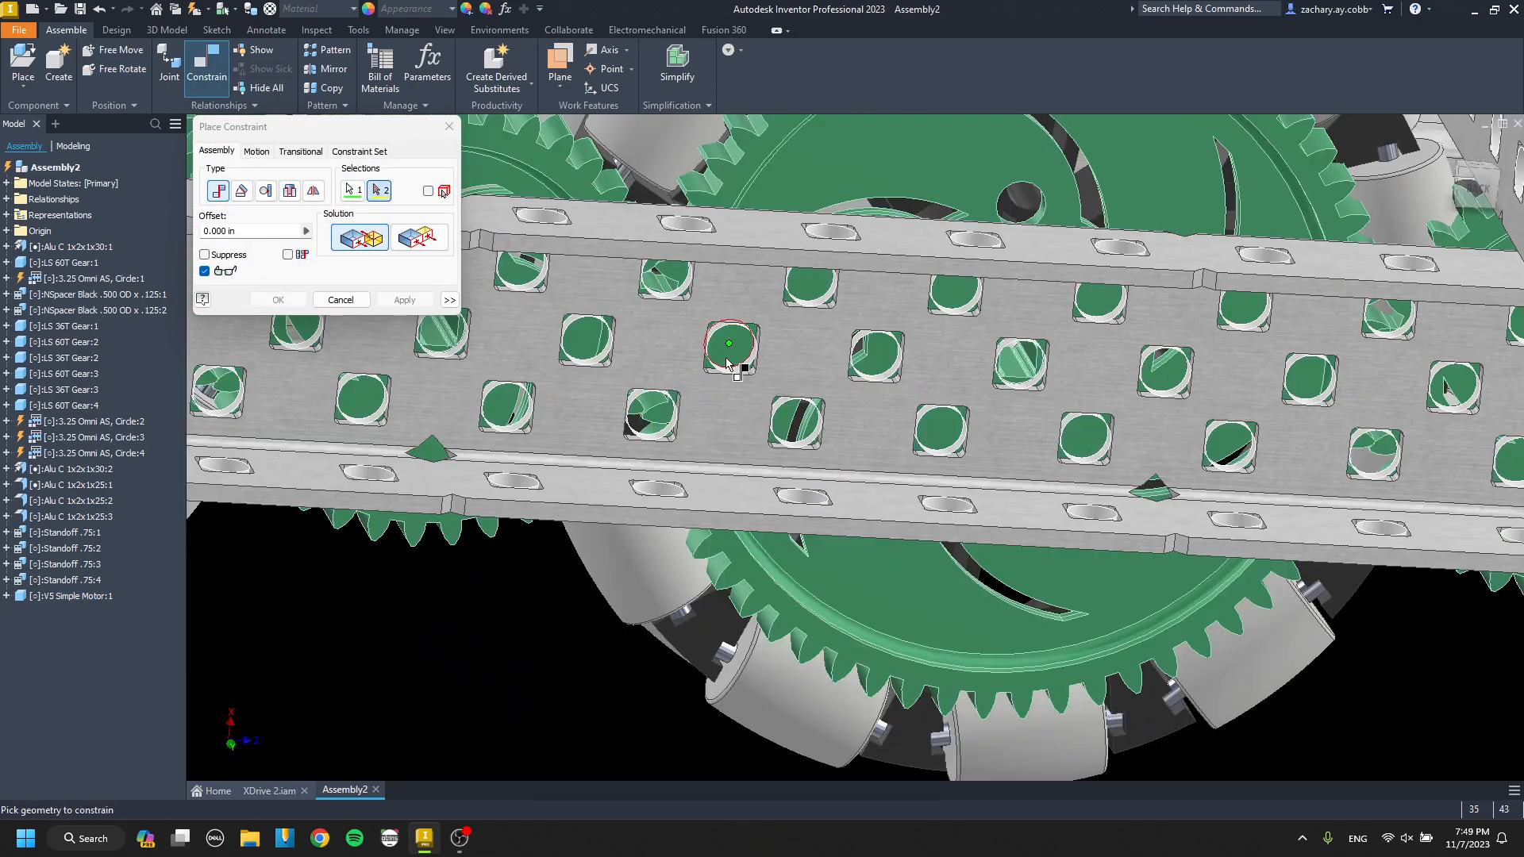
left_click(815, 348)
left_click(423, 301)
key("Escape")
scroll(612, 329, "down", 3)
middle_click_drag(619, 328, 786, 359, "shift")
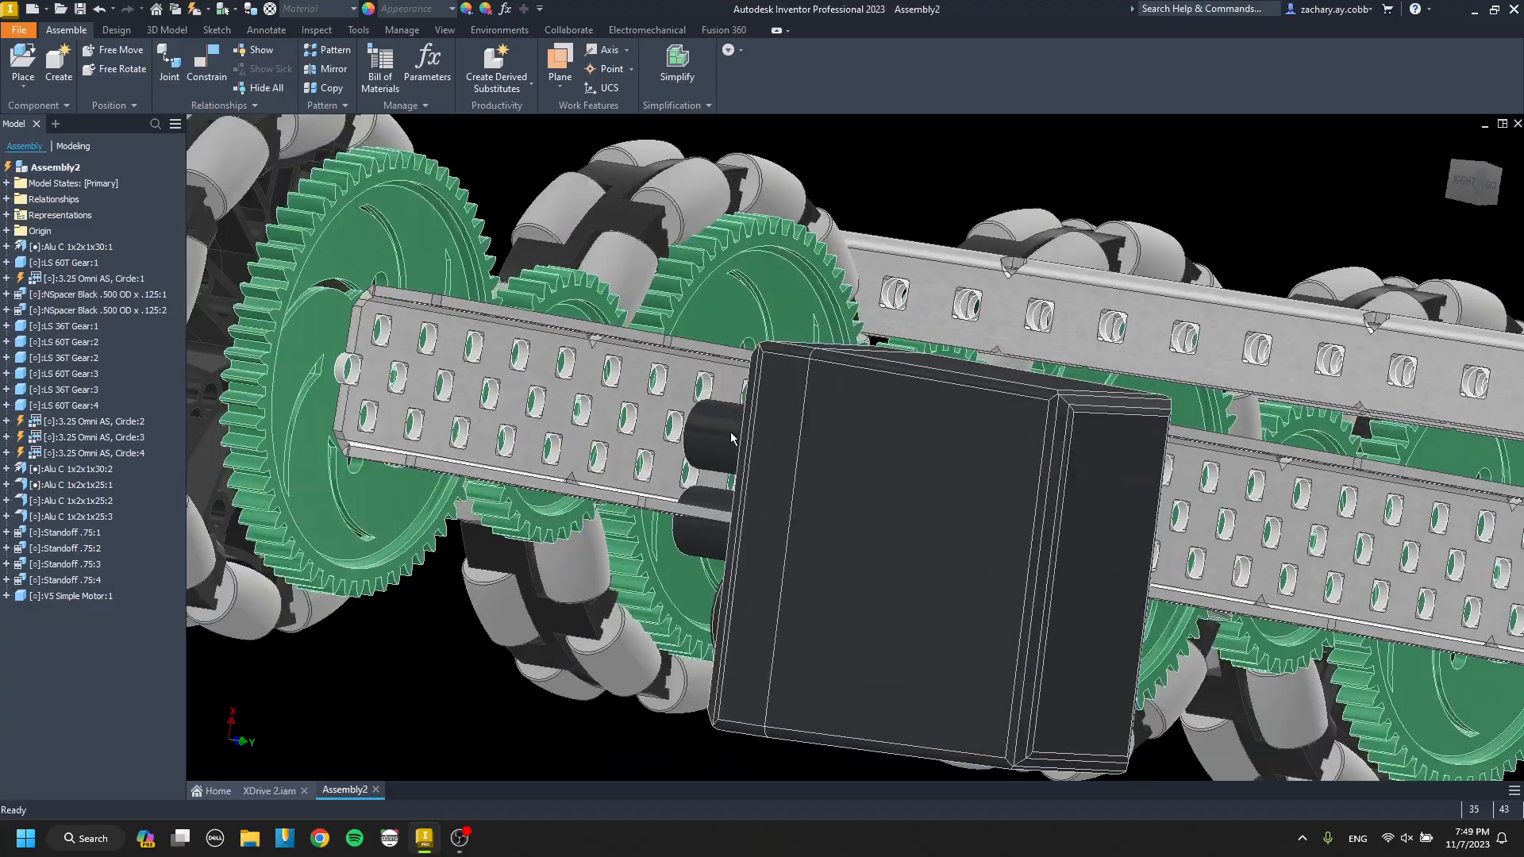
key("c")
left_click(719, 435)
middle_click_drag(707, 444, 666, 454, "shift")
scroll(669, 450, "up", 4)
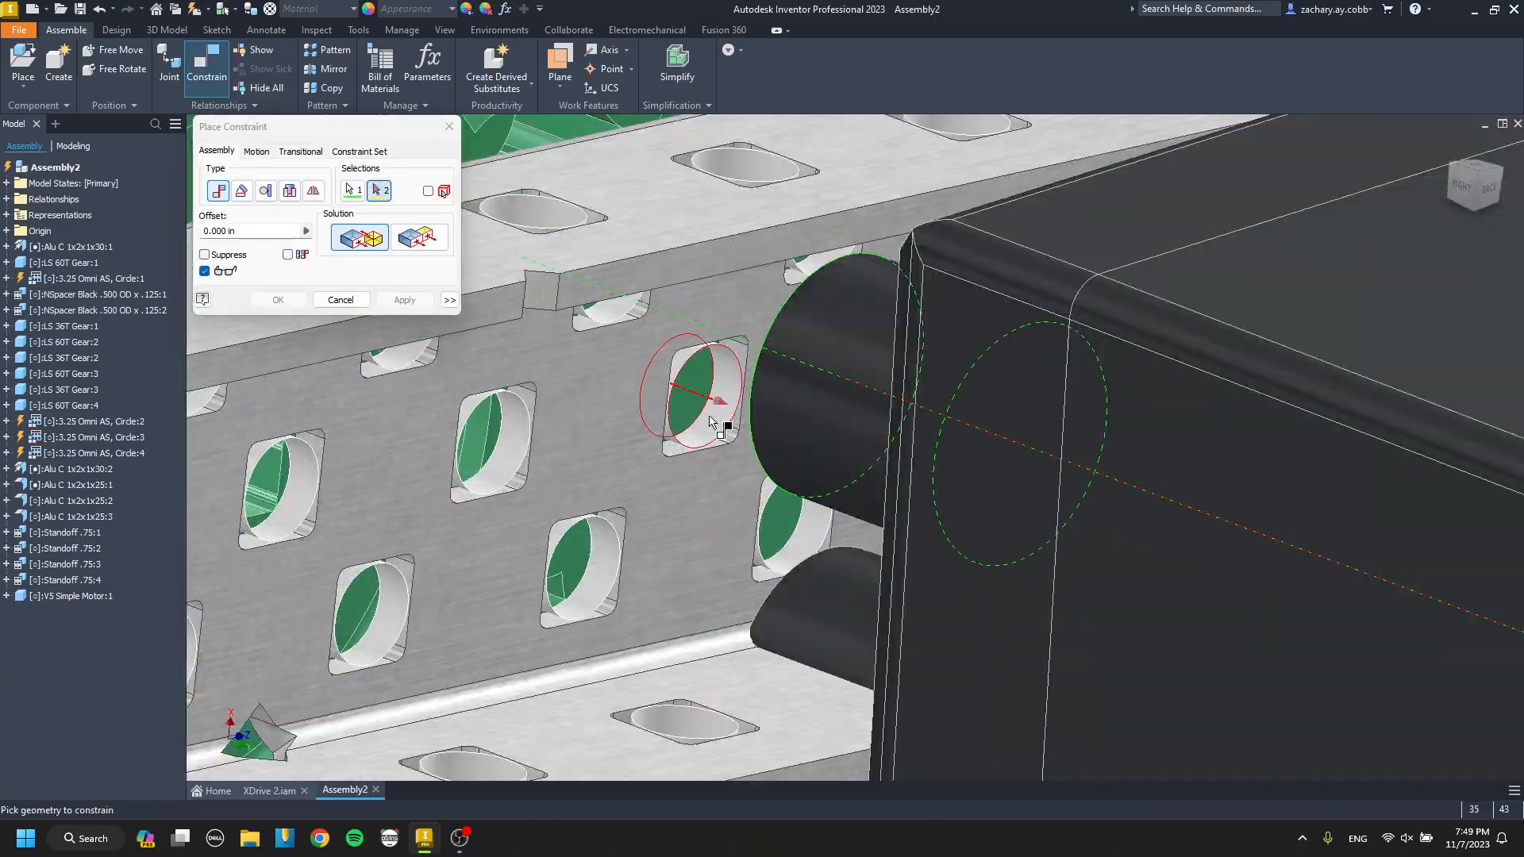
scroll(718, 418, "down", 5)
key("Escape")
Free-rotate the V5 Simple Motor so its long side lies roughly level beside the drive channel.
key("g")
left_click_drag(816, 466, 988, 386)
key("Escape")
scroll(687, 453, "up", 5)
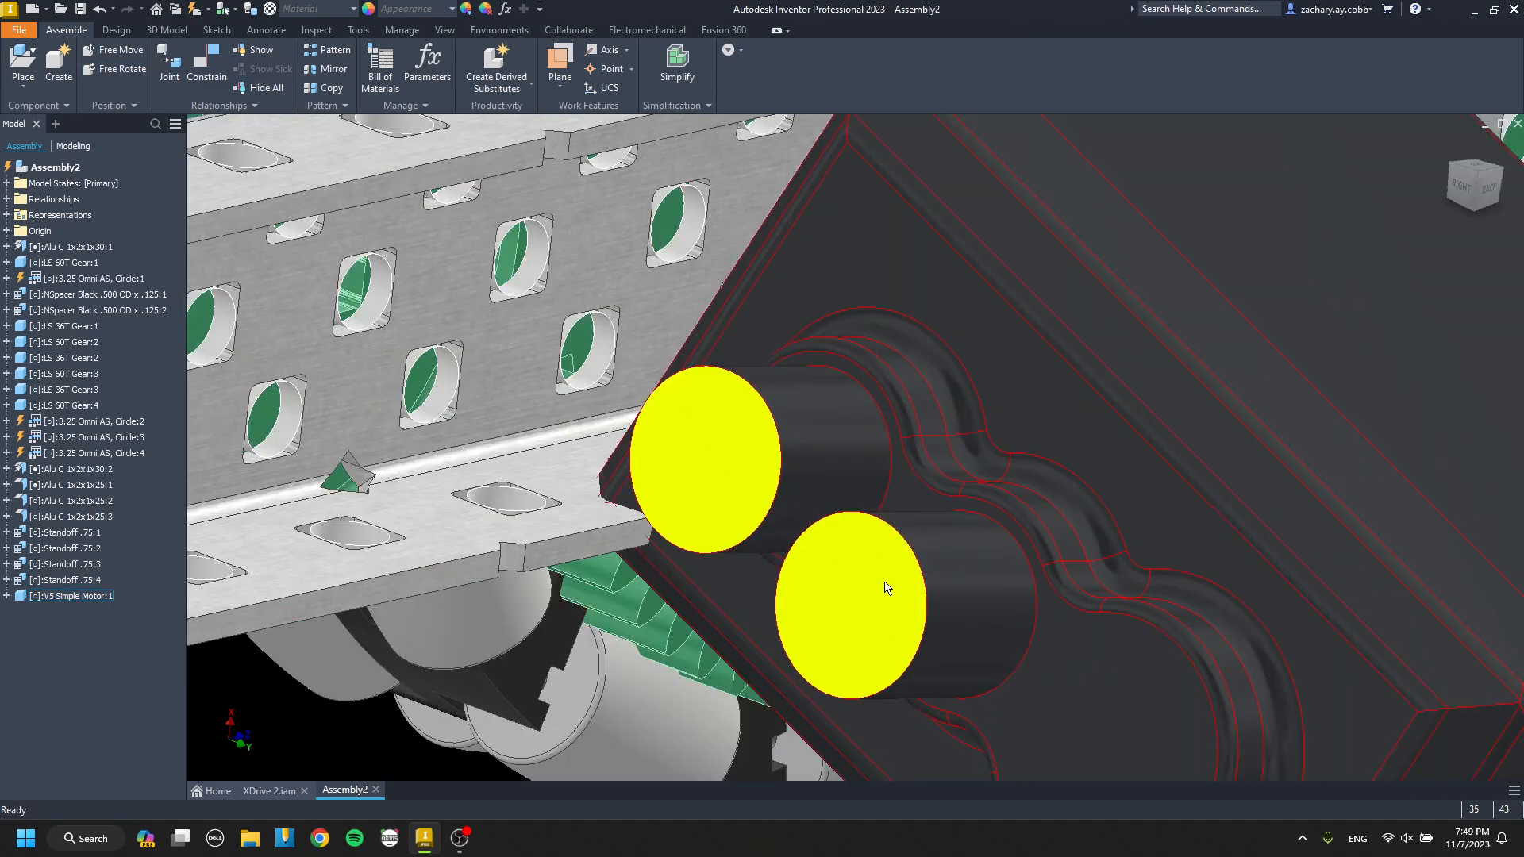
scroll(887, 587, "down", 4)
scroll(805, 497, "up", 5)
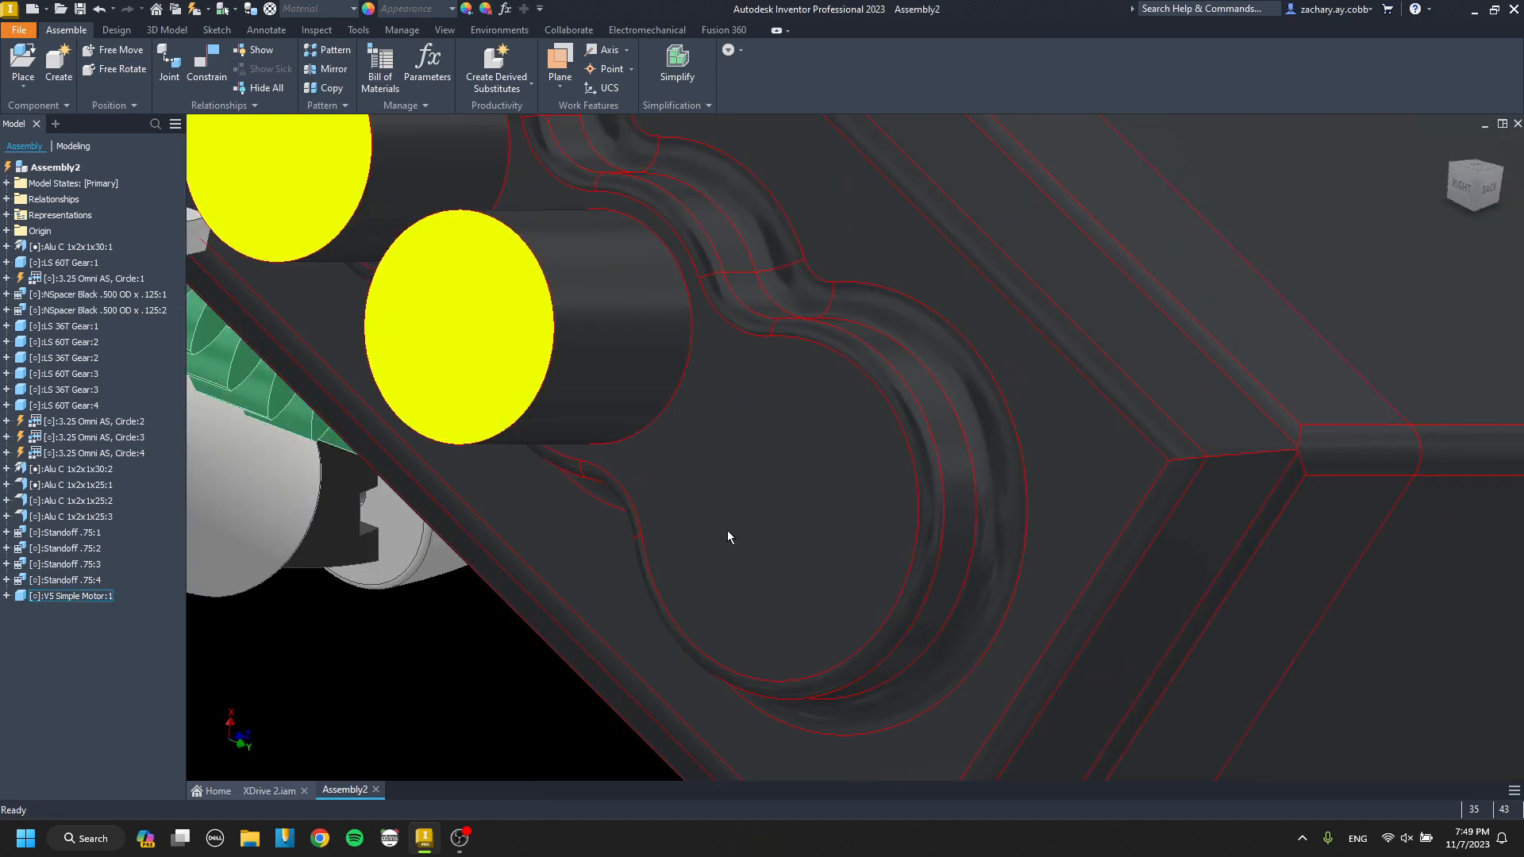
scroll(819, 526, "down", 6)
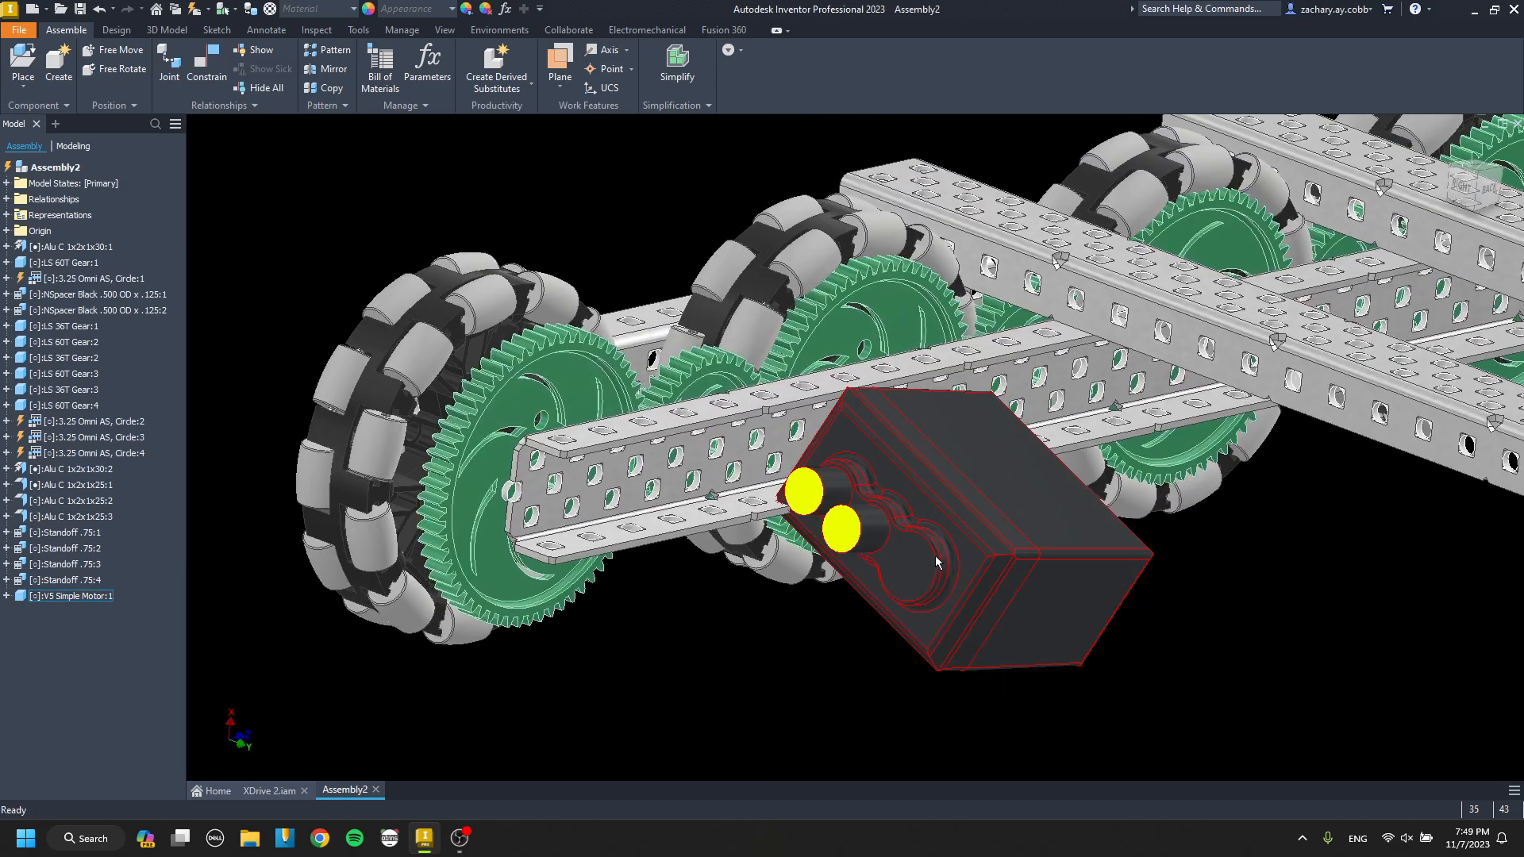
left_click_drag(935, 556, 998, 484)
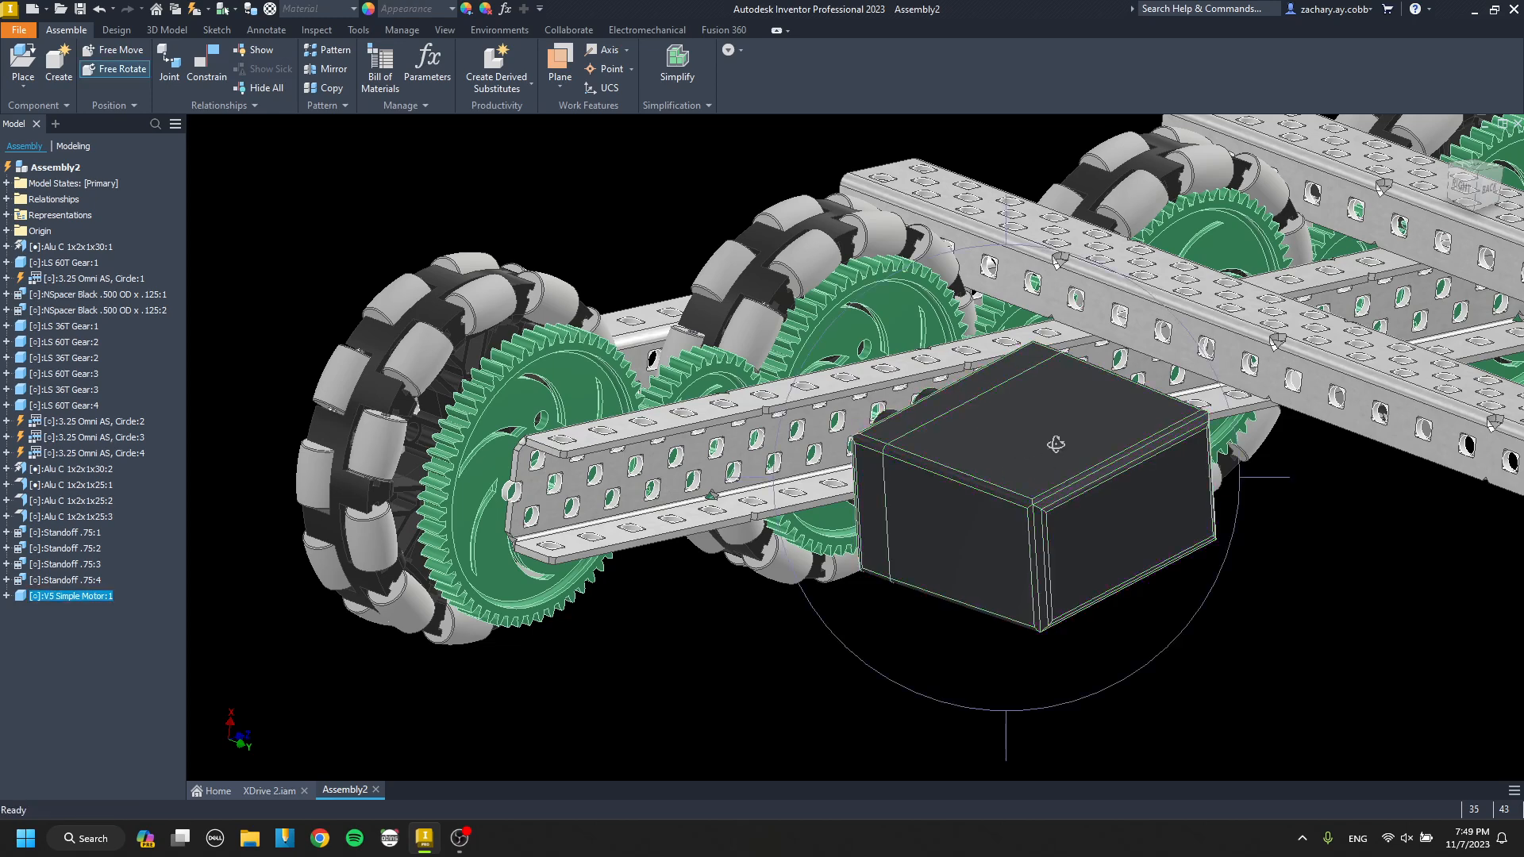
left_click_drag(1056, 445, 1128, 460)
key("Escape")
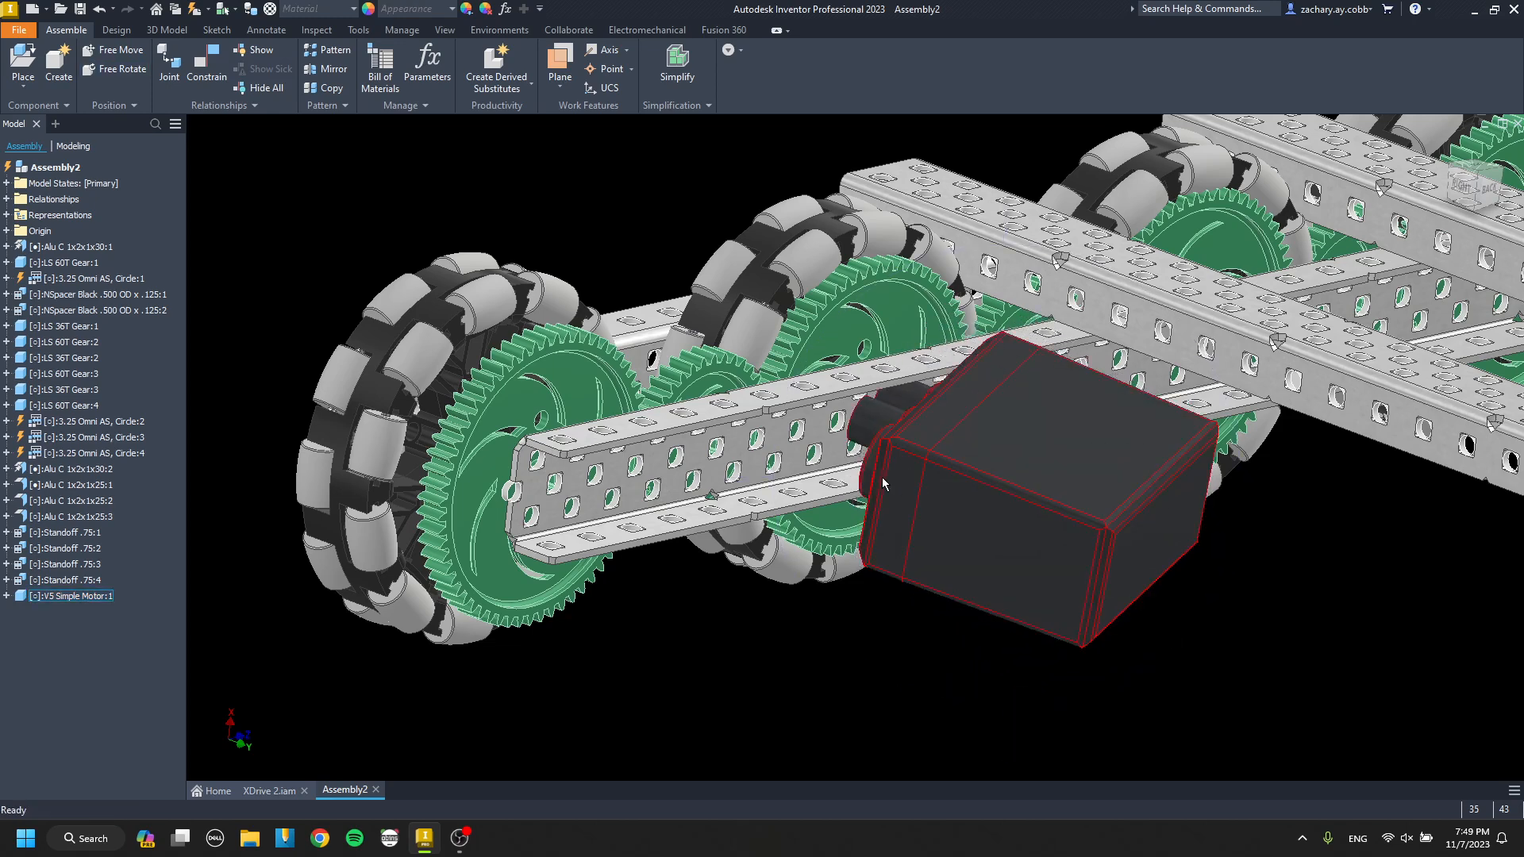
key("c")
scroll(881, 479, "up", 5)
scroll(871, 449, "down", 5)
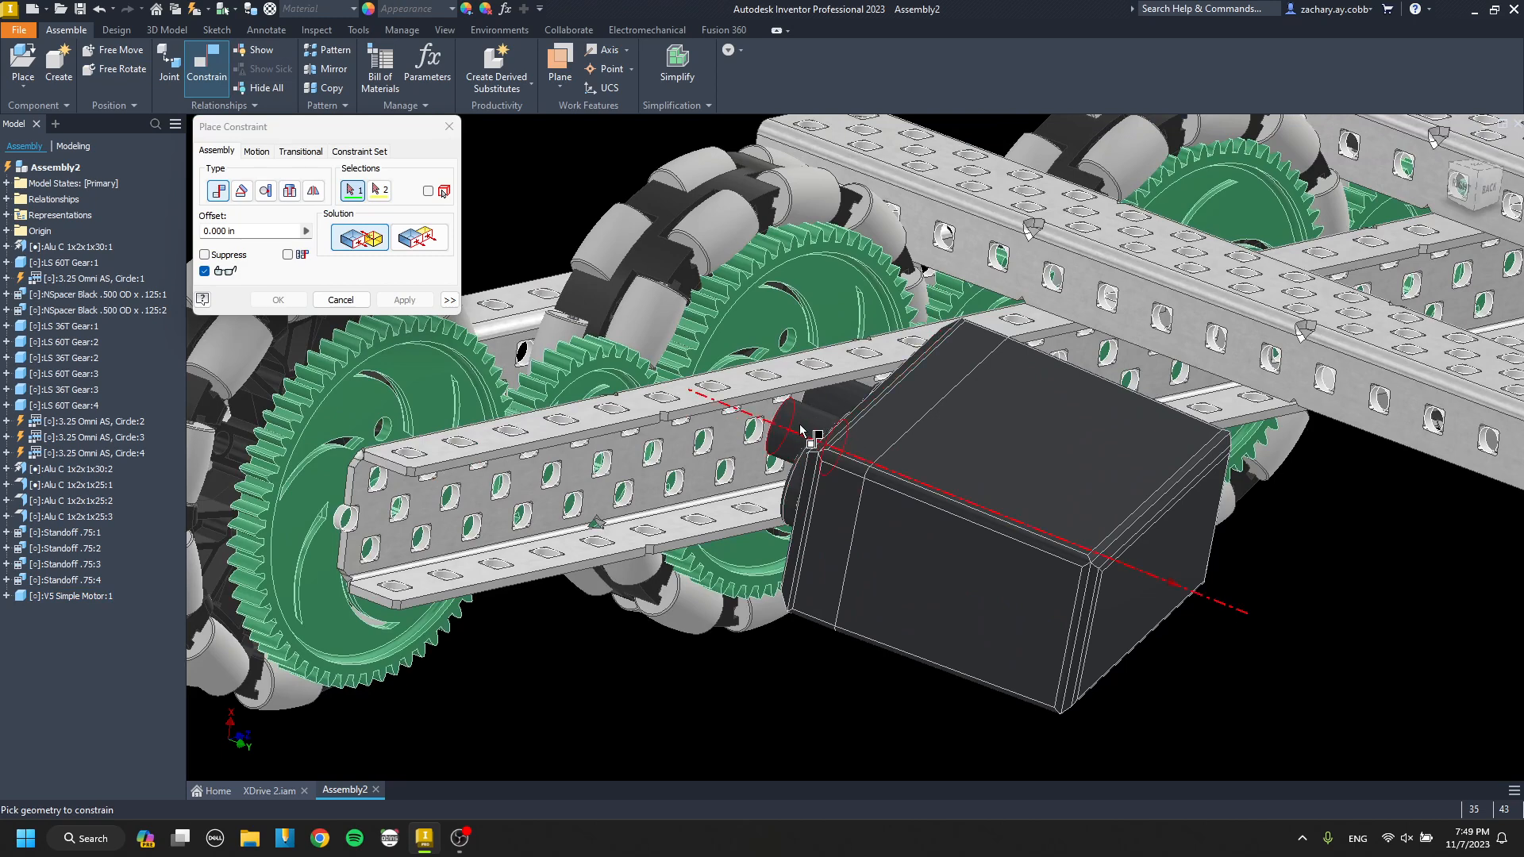
key("Escape")
Align the axis of the motor's round output socket with a hole in the channel web at 0.000 in offset.
scroll(794, 445, "down", 3)
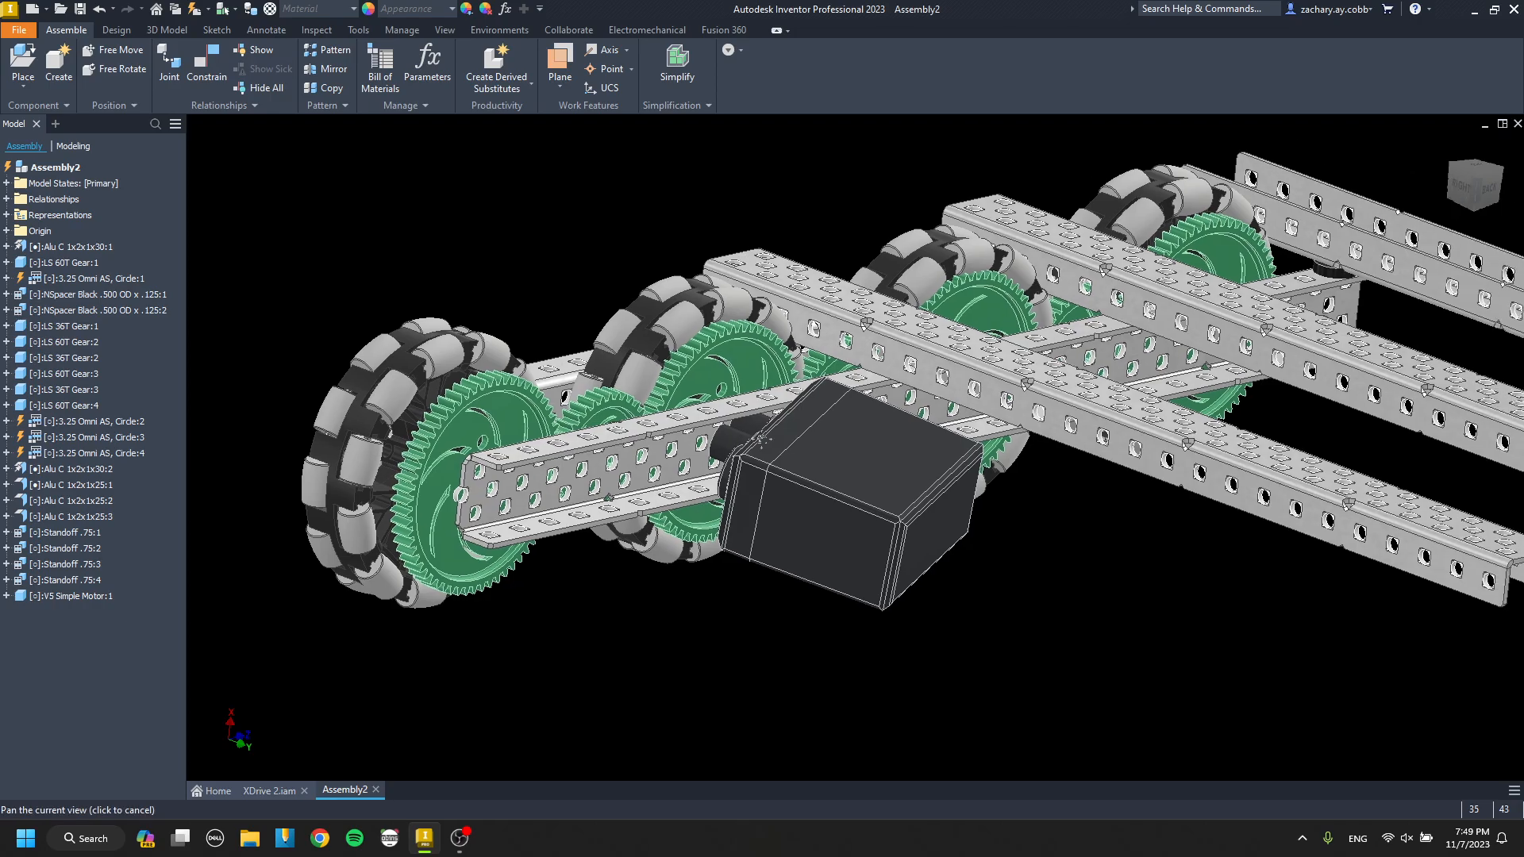
scroll(770, 459, "down", 1)
left_click(746, 467)
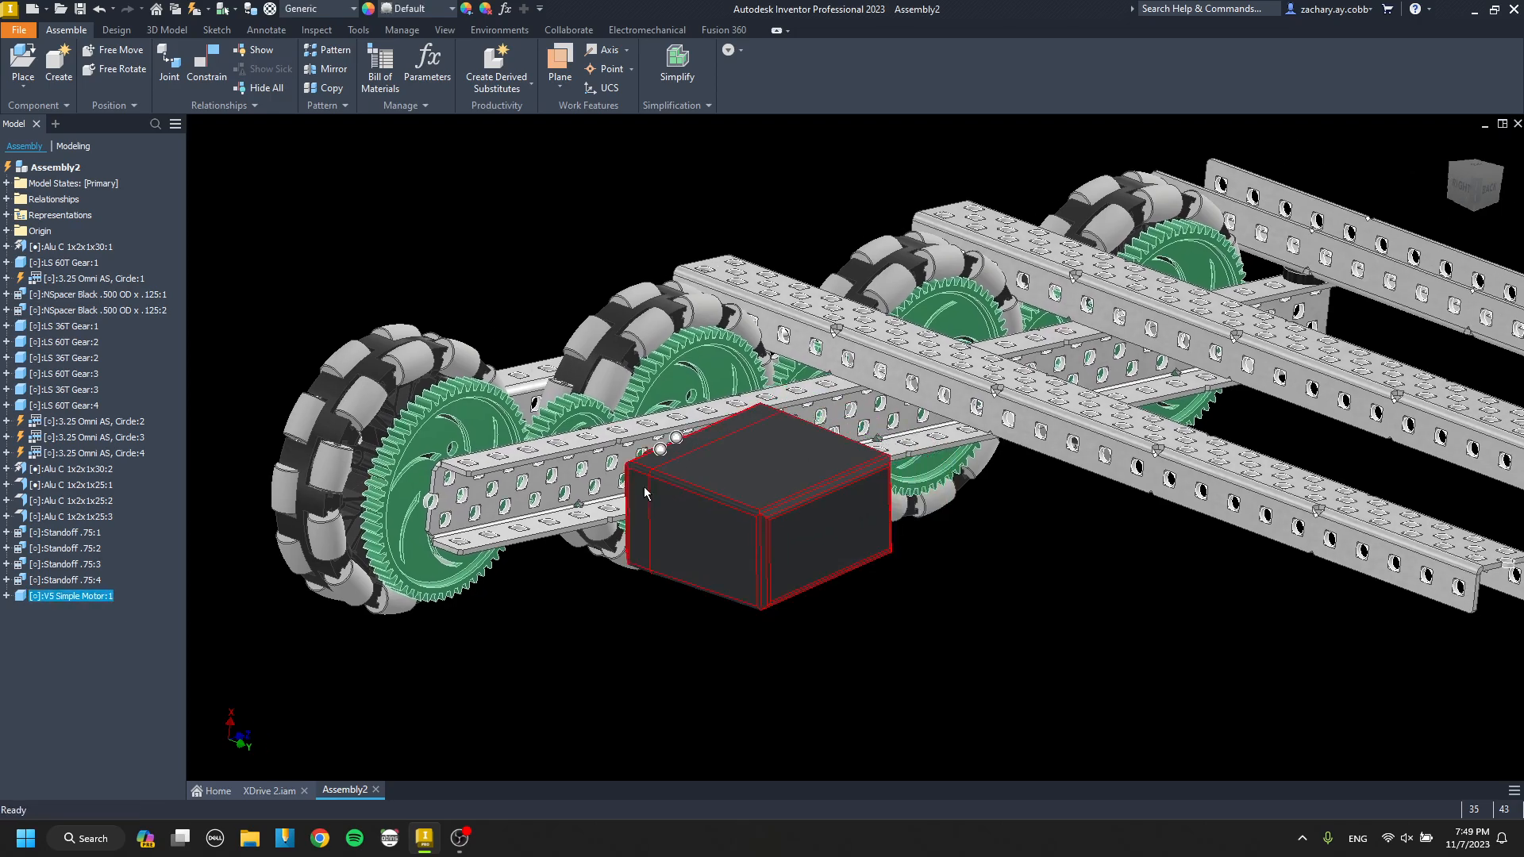
key("c")
scroll(704, 476, "up", 4)
scroll(559, 502, "up", 3)
left_click(562, 482)
scroll(562, 483, "down", 2)
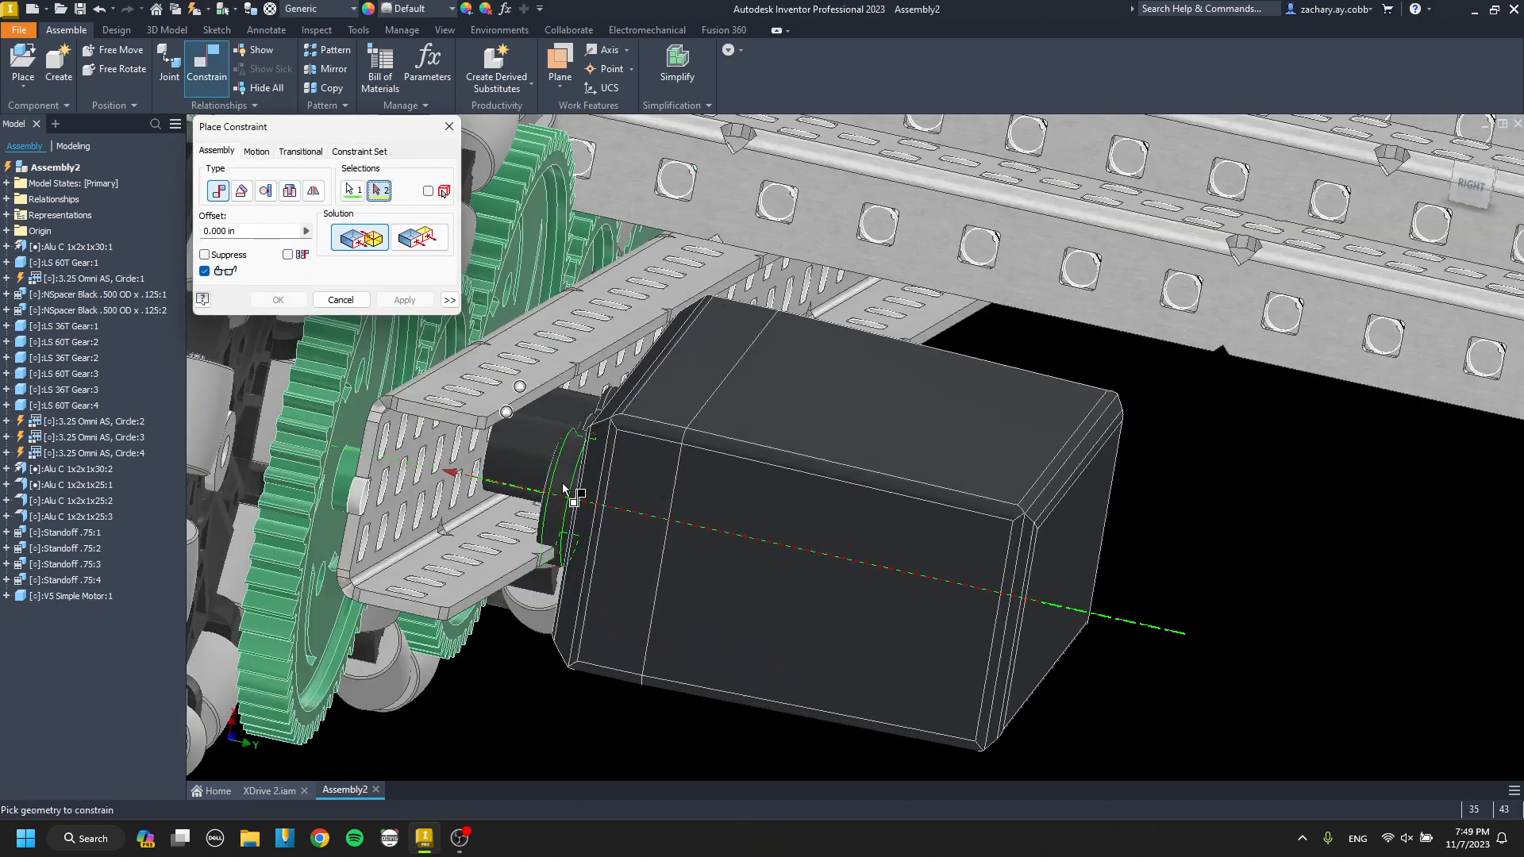
middle_click_drag(562, 482, 457, 470, "shift")
scroll(403, 468, "up", 3)
left_click(413, 454)
scroll(421, 429, "down", 3)
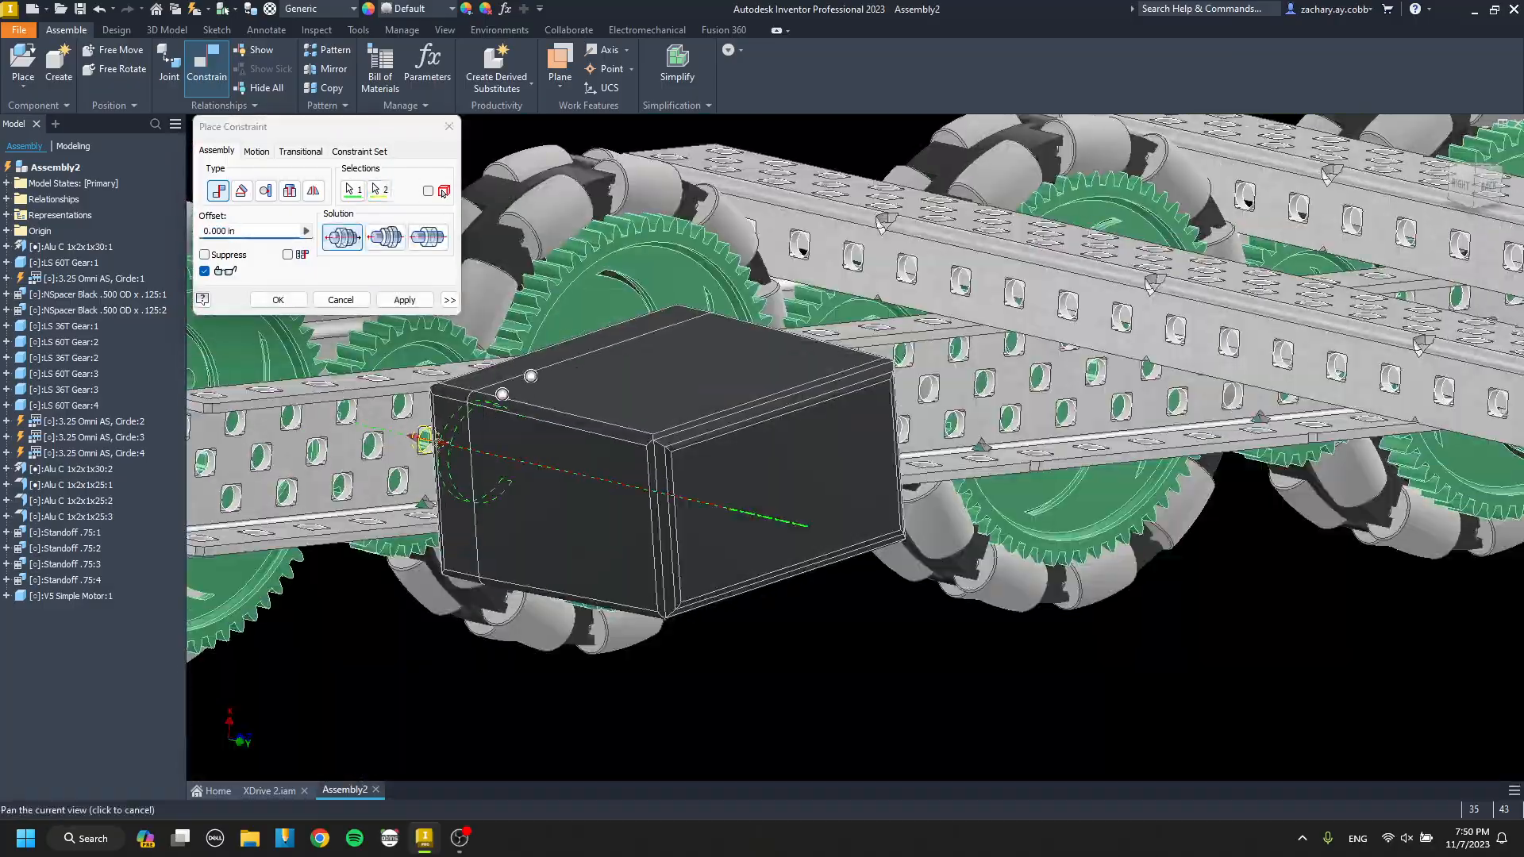
key("Escape")
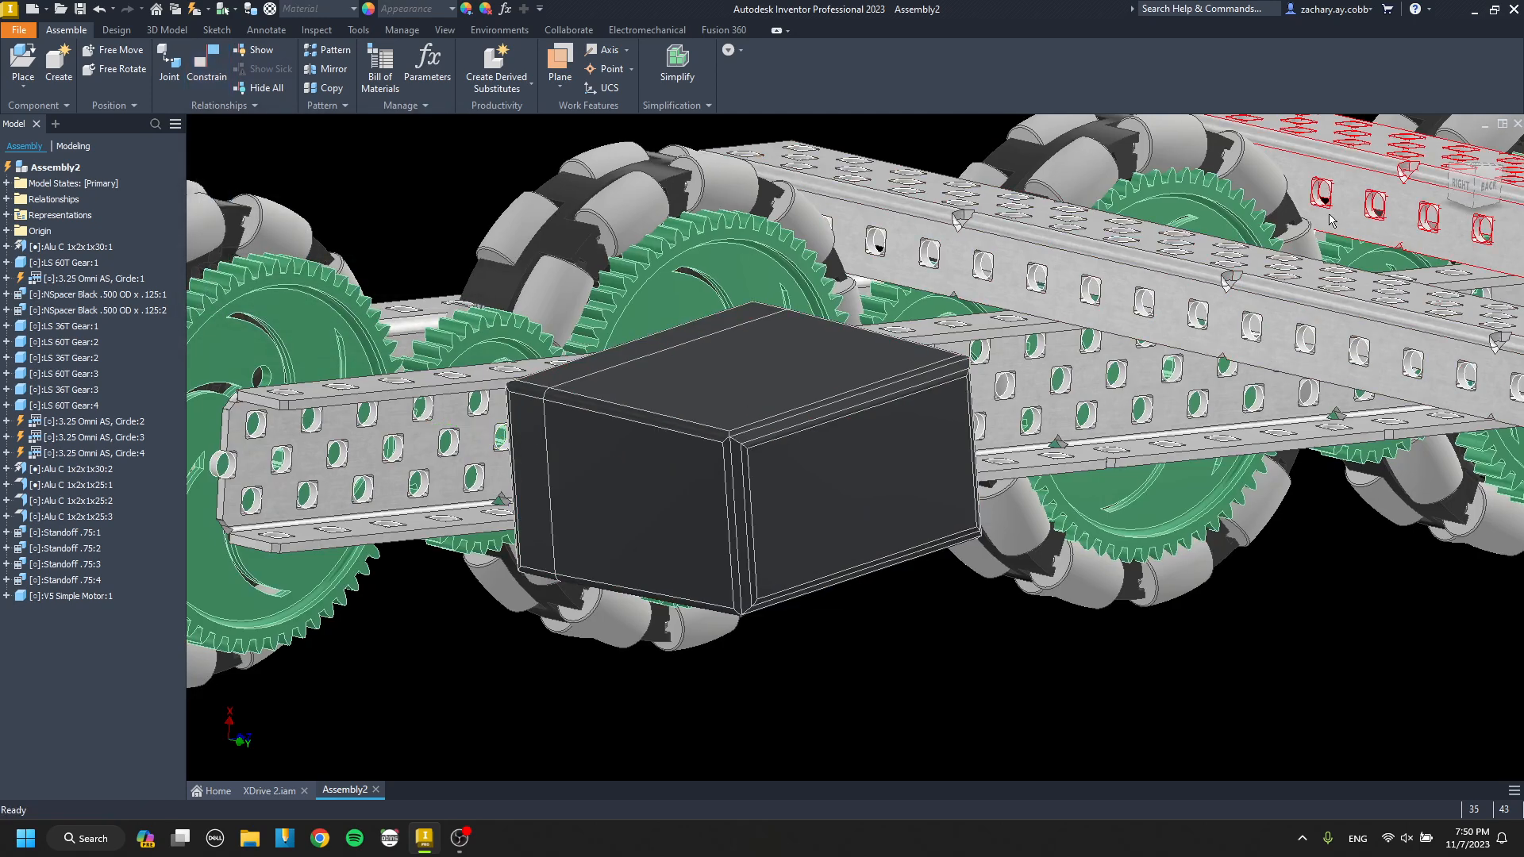
Align the axis of the motor's mounting boss with the matching channel web hole at 0.000 in offset.
left_click(1488, 185)
scroll(688, 501, "up", 4)
mouse_move(892, 299)
left_mouse_down()
mouse_move(922, 303)
mouse_move(693, 227)
mouse_move(626, 290)
mouse_move(927, 279)
mouse_move(903, 311)
left_mouse_up()
key("c")
middle_click_drag(903, 311, 837, 305, "shift")
middle_click_drag(837, 306, 699, 317)
scroll(1018, 297, "up", 3)
middle_click_drag(698, 318, 944, 466)
scroll(752, 439, "down", 4)
scroll(962, 497, "down", 3)
left_click(997, 530)
scroll(1031, 542, "up", 5)
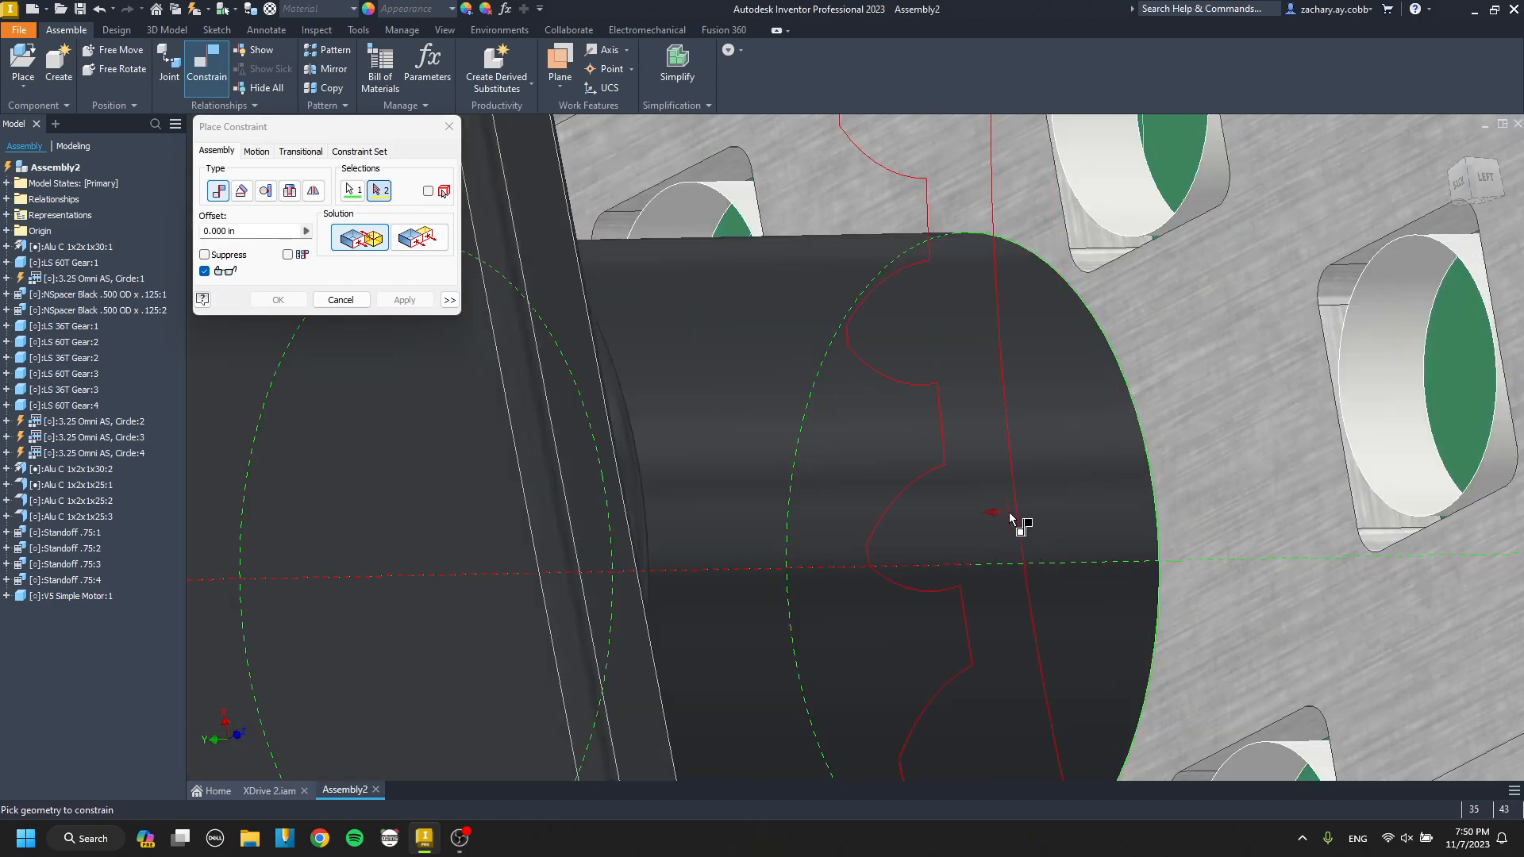
left_click(962, 530)
left_click(410, 303)
key("Escape")
scroll(571, 368, "down", 10)
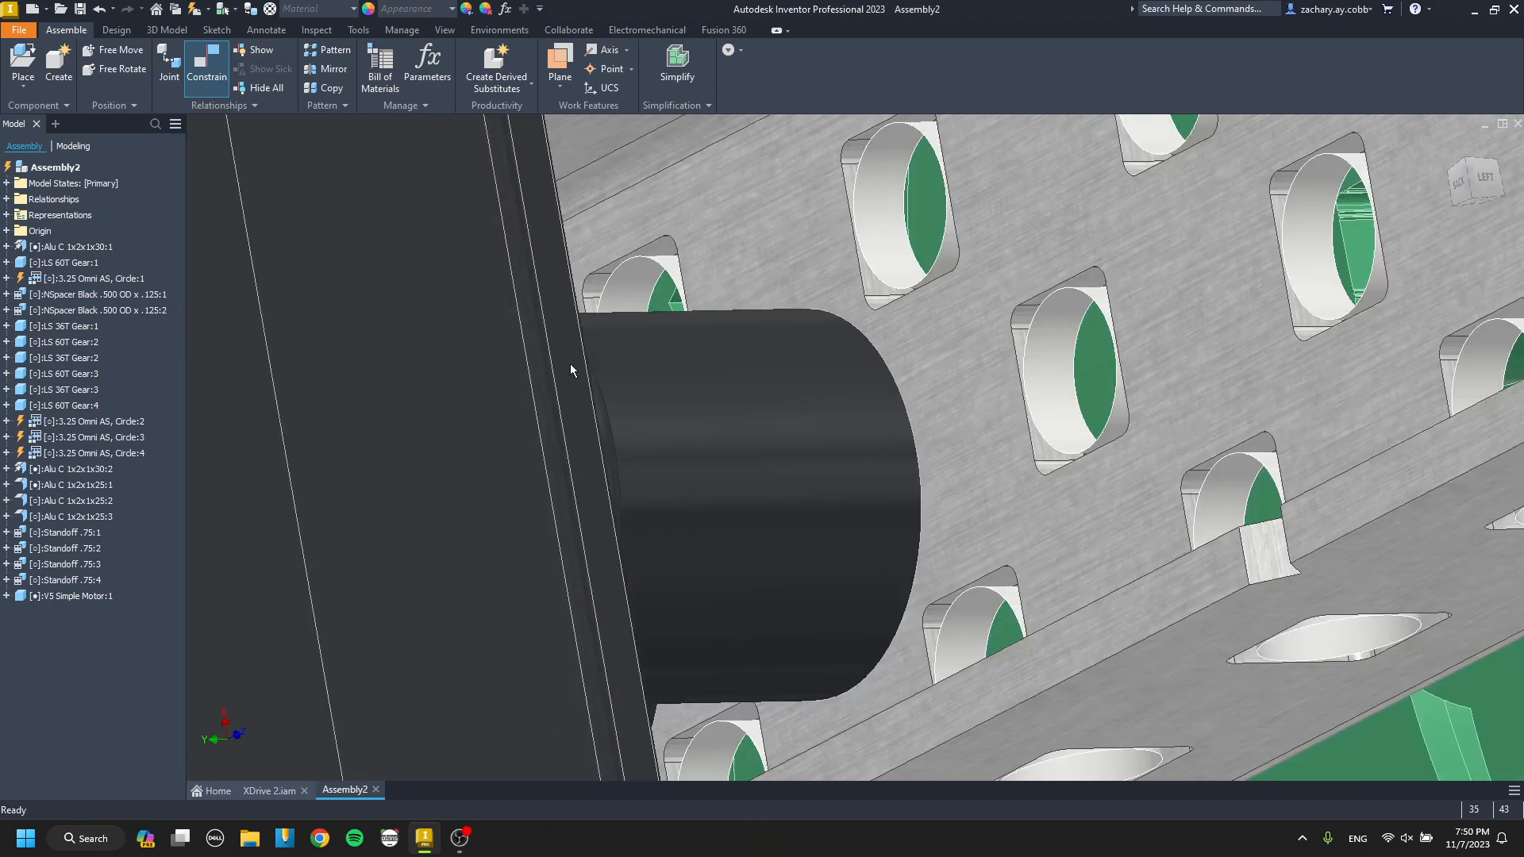
Copy the constrained V5 Simple Motor beside the middle of the drive channel and rotate the copy's bosses toward the web.
middle_click_drag(573, 369, 746, 476, "shift")
middle_click_drag(746, 476, 892, 666)
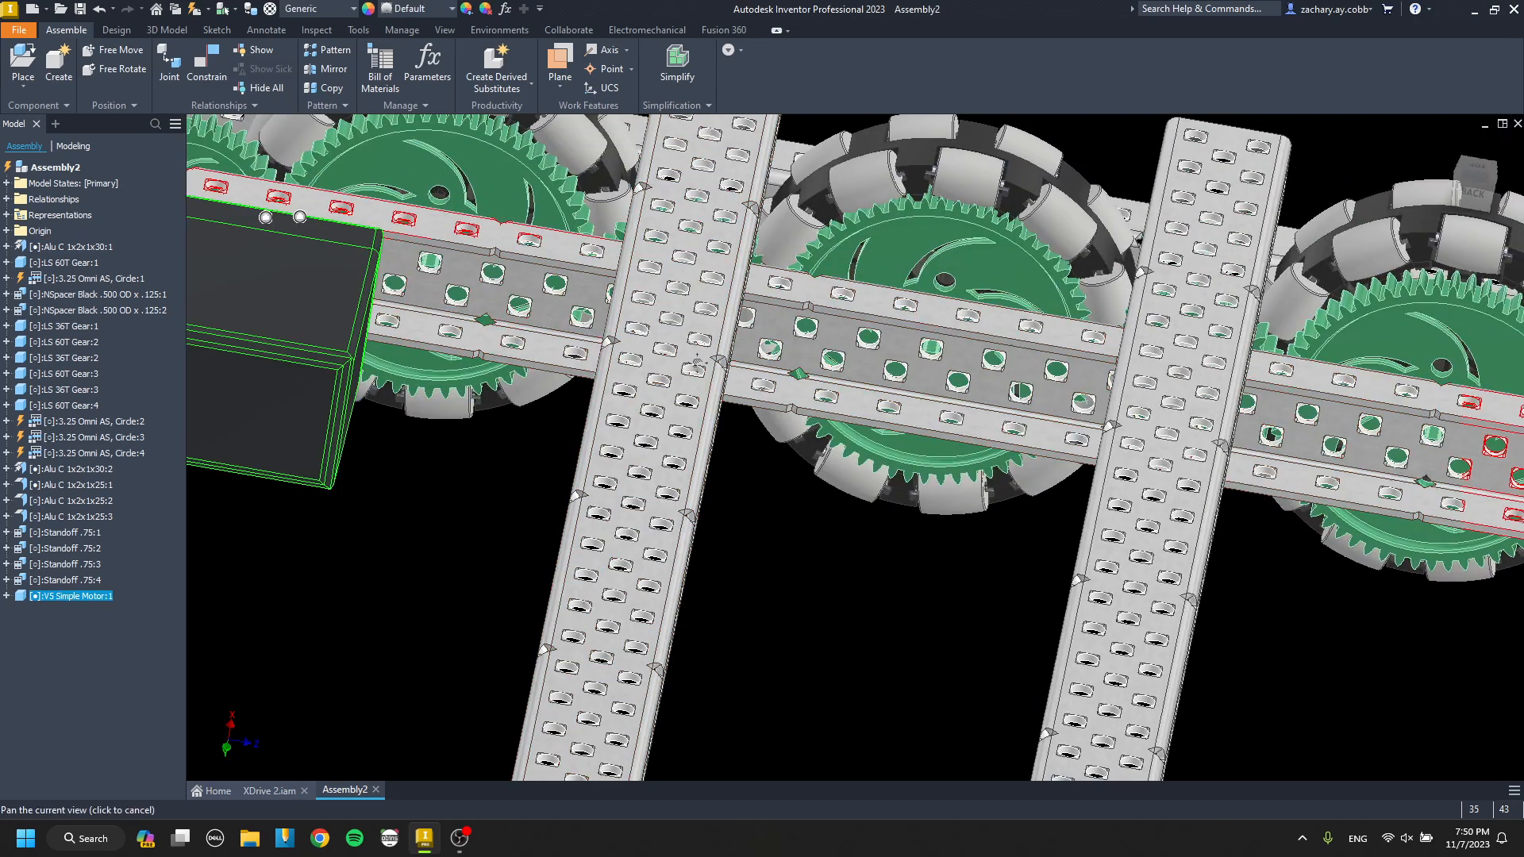
middle_click_drag(698, 364, 562, 350)
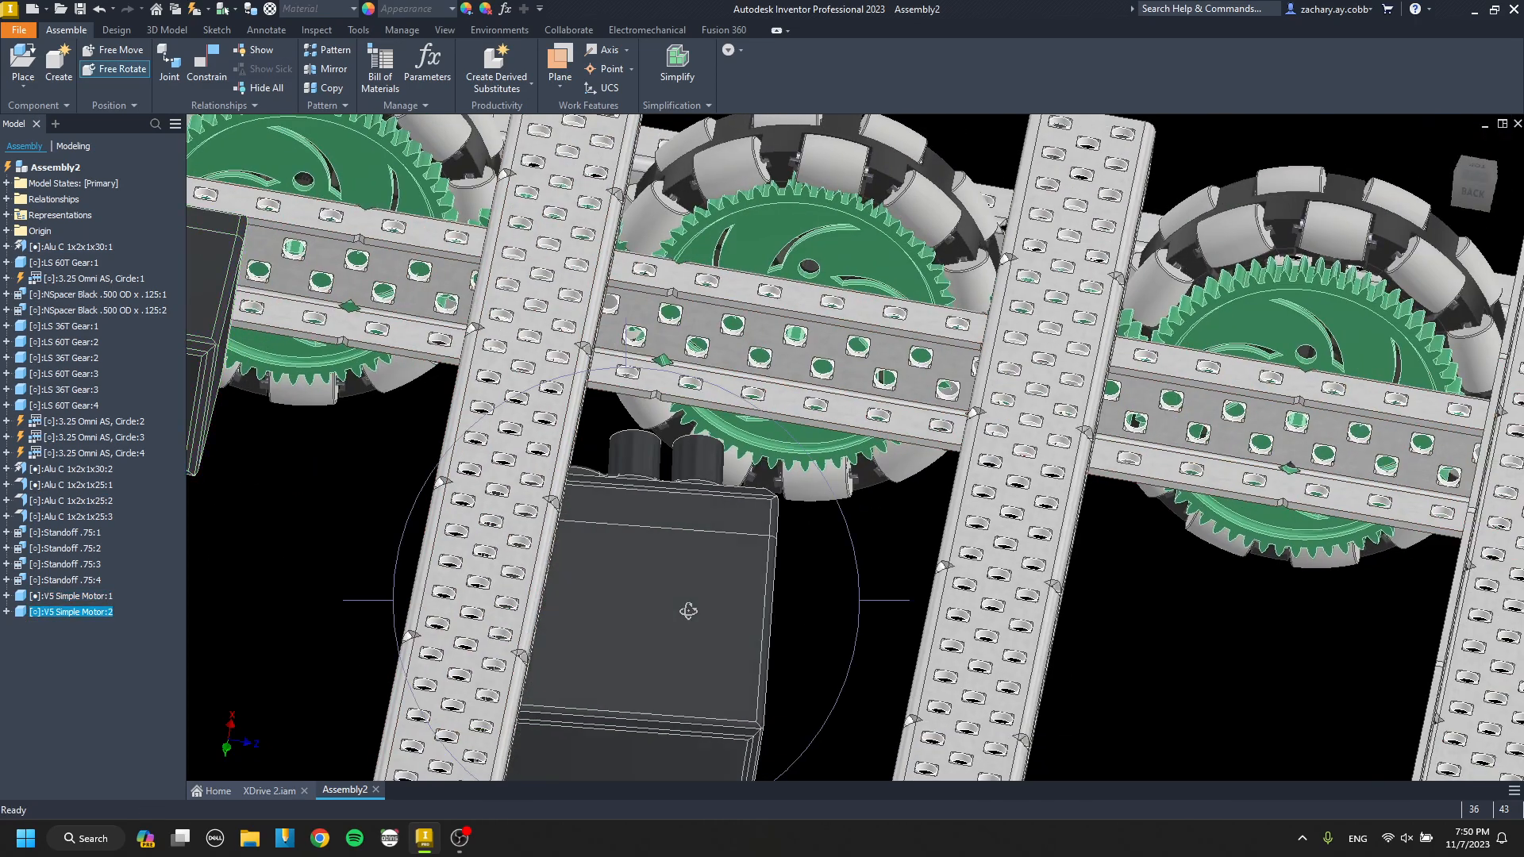
middle_click_drag(685, 513, 754, 550)
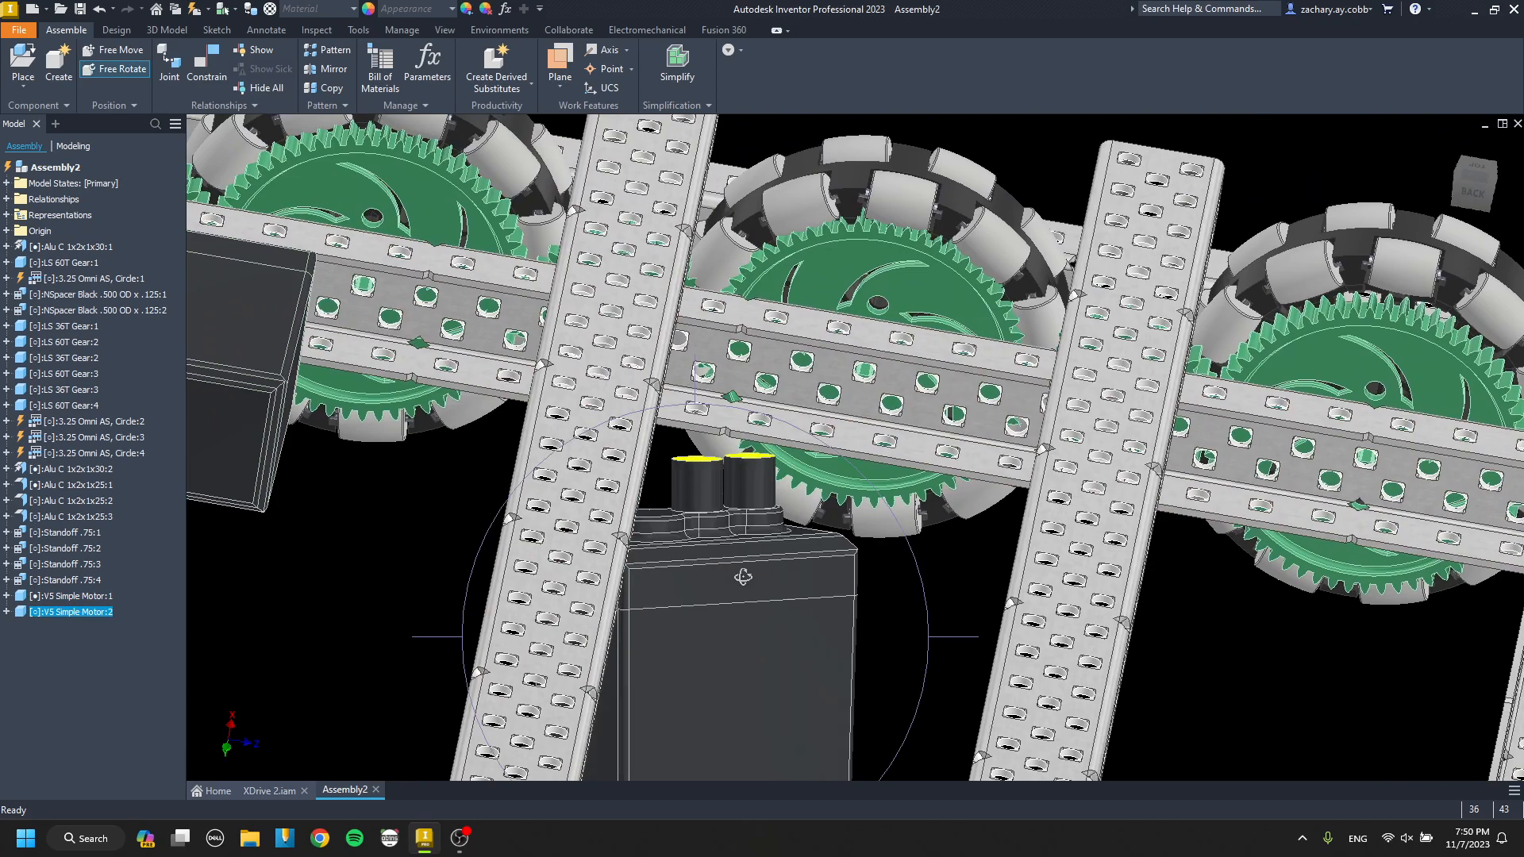
scroll(715, 493, "up", 3)
scroll(730, 500, "down", 6)
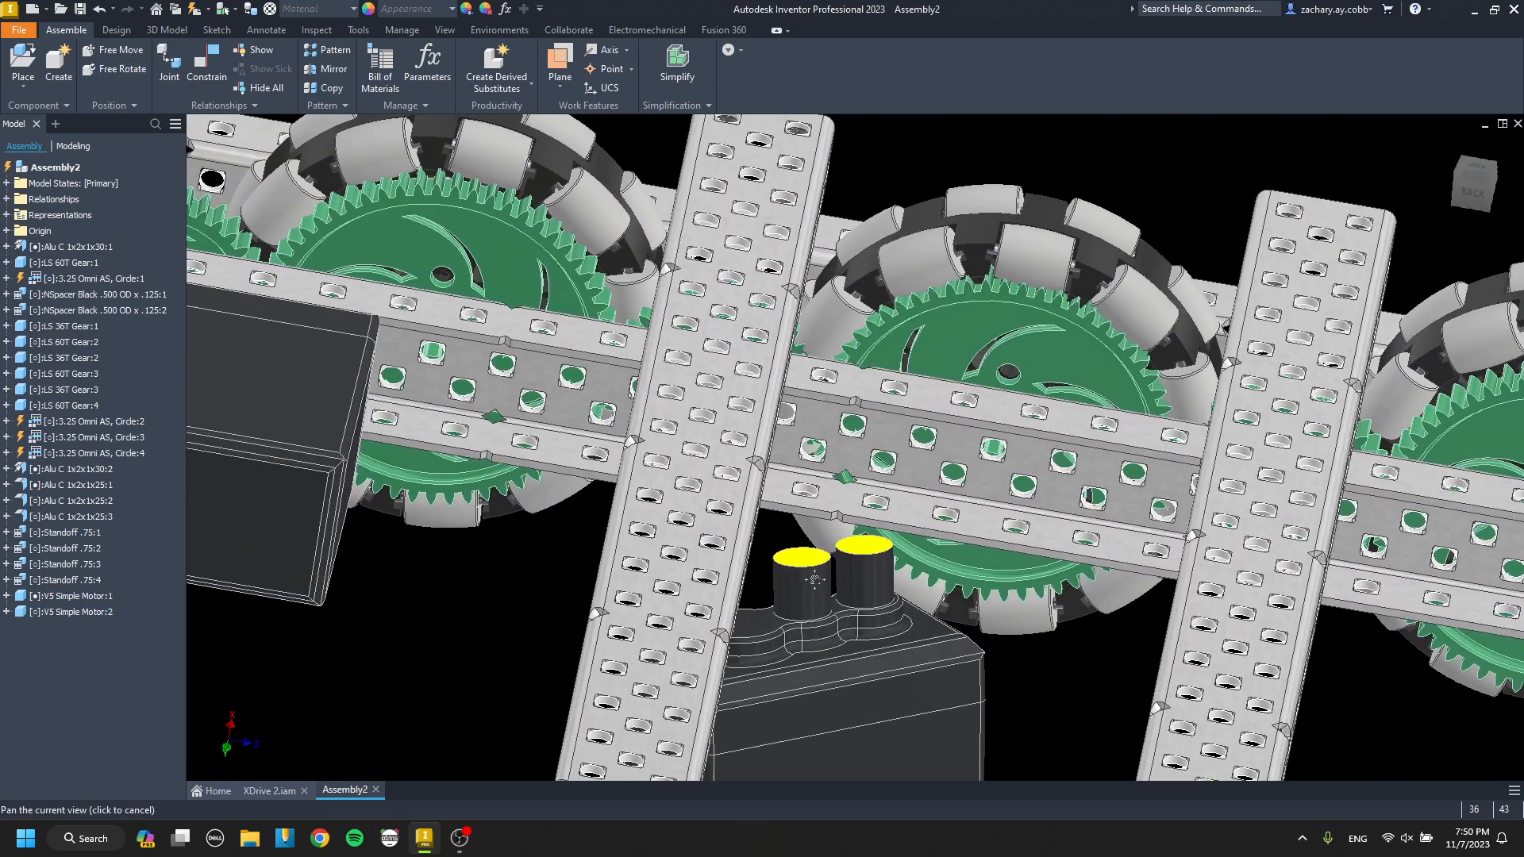
Mate the second motor's boss end face to the drive channel's web at 0.000 in offset.
key("c")
scroll(818, 538, "up", 5)
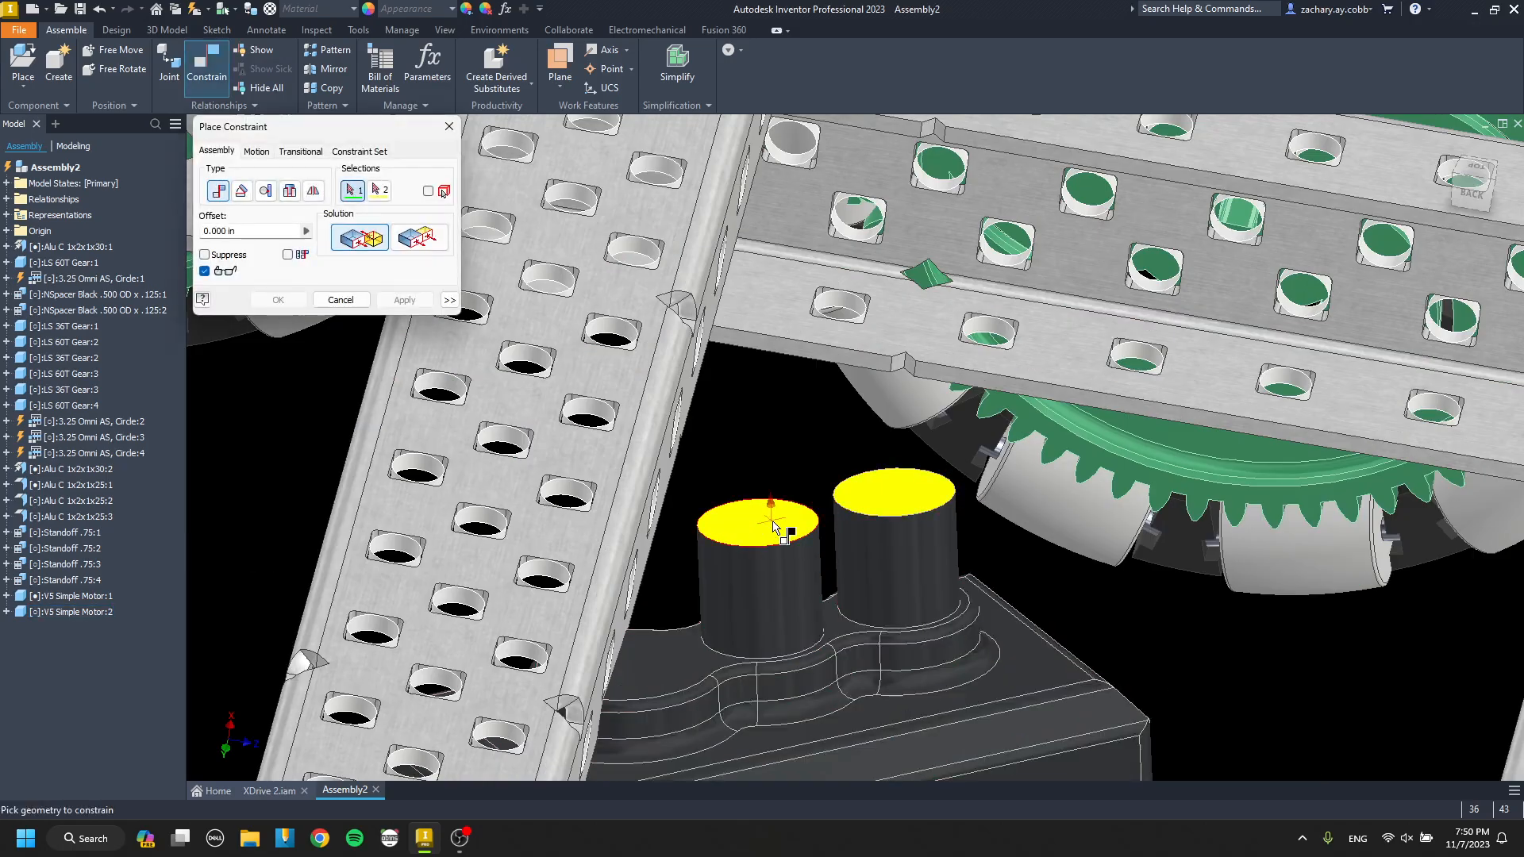
left_click(774, 526)
scroll(774, 526, "down", 5)
scroll(830, 456, "up", 8)
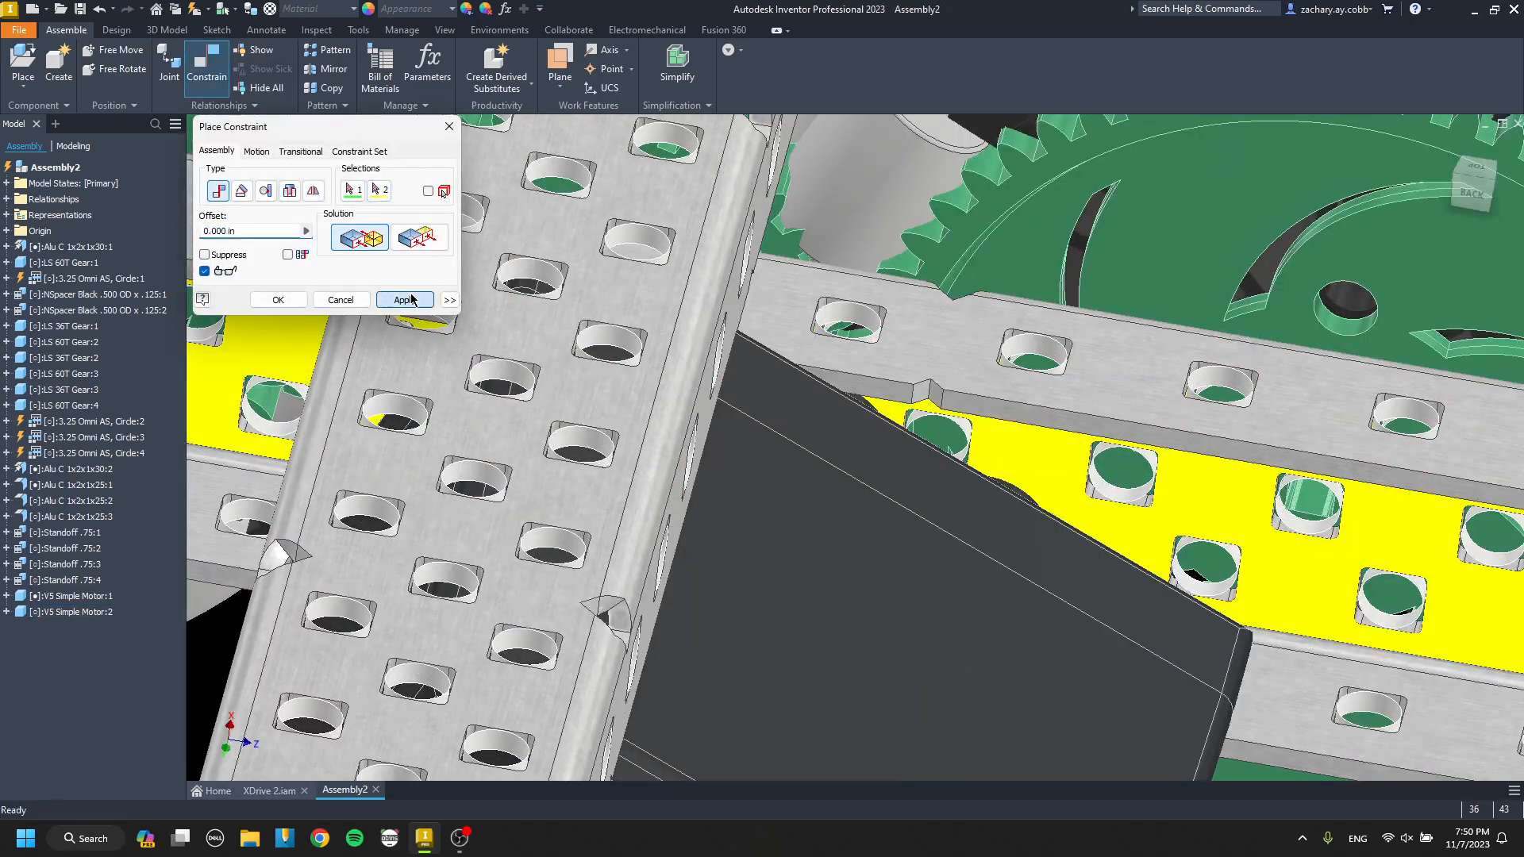
left_click(411, 300)
key("Escape")
Align the second motor's output socket axis with a channel web hole near the cross channel at 0.000 in offset.
scroll(540, 444, "down", 5)
middle_click_drag(534, 677, 579, 473, "shift")
middle_click_drag(396, 516, 614, 256)
key("c")
scroll(675, 429, "up", 5)
left_click(647, 324)
left_click(653, 303)
scroll(658, 317, "down", 5)
left_click(405, 300)
scroll(629, 313, "up", 5)
left_click(629, 313)
scroll(629, 313, "down", 5)
middle_click_drag(630, 312, 583, 317, "shift")
middle_click_drag(583, 318, 766, 407)
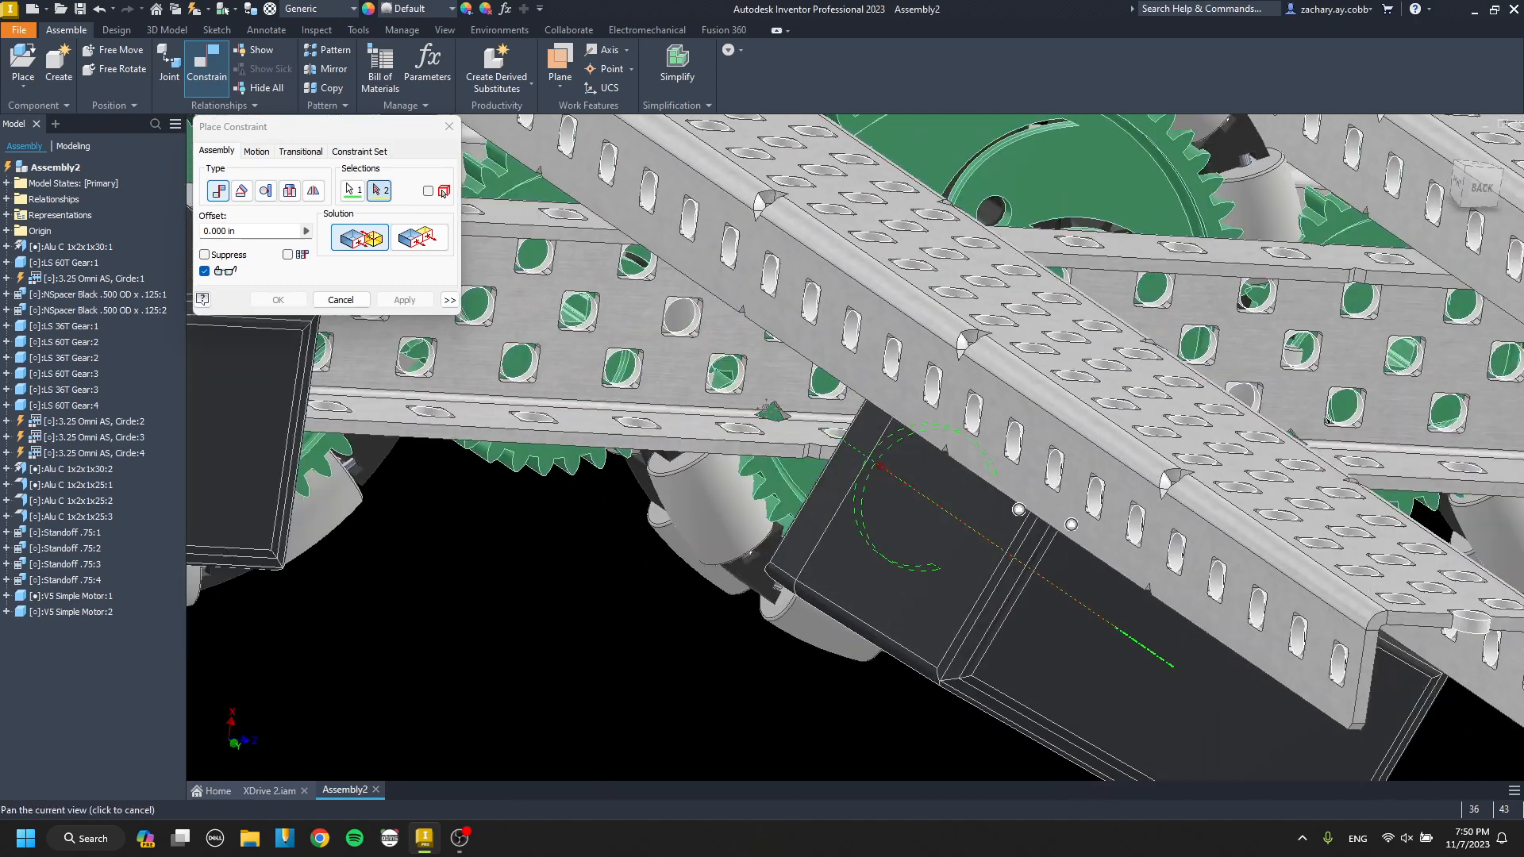
scroll(768, 369, "up", 5)
left_click(794, 383)
scroll(793, 383, "down", 6)
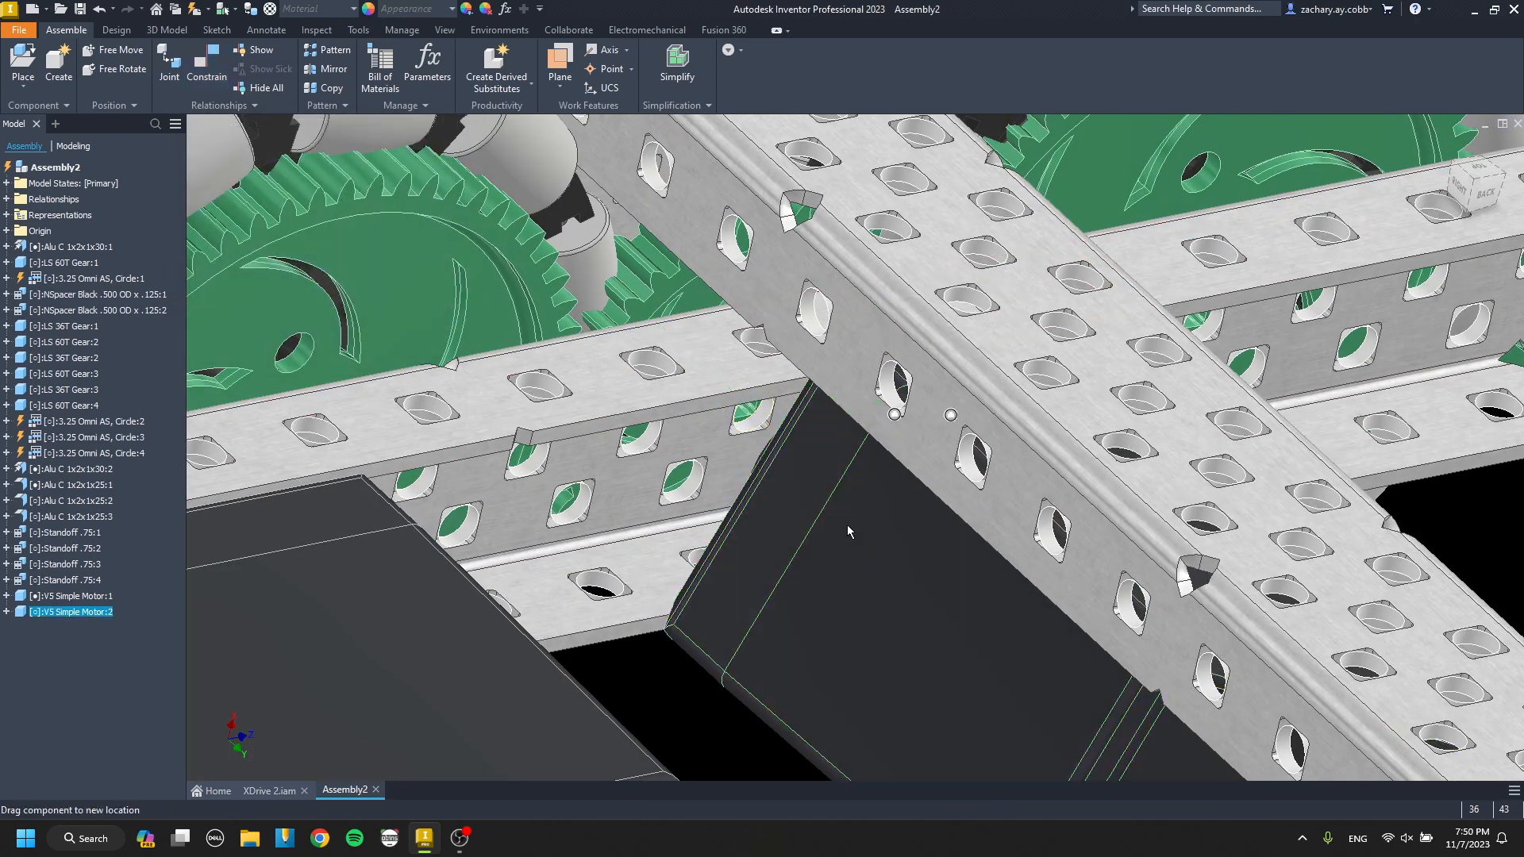
Swing the second motor about its output axis and align its mounting boss with the matching web hole at 0.000 in offset.
left_click_drag(848, 527, 857, 527)
middle_click_drag(941, 525, 1067, 520)
scroll(487, 412, "down", 2)
left_click(751, 476)
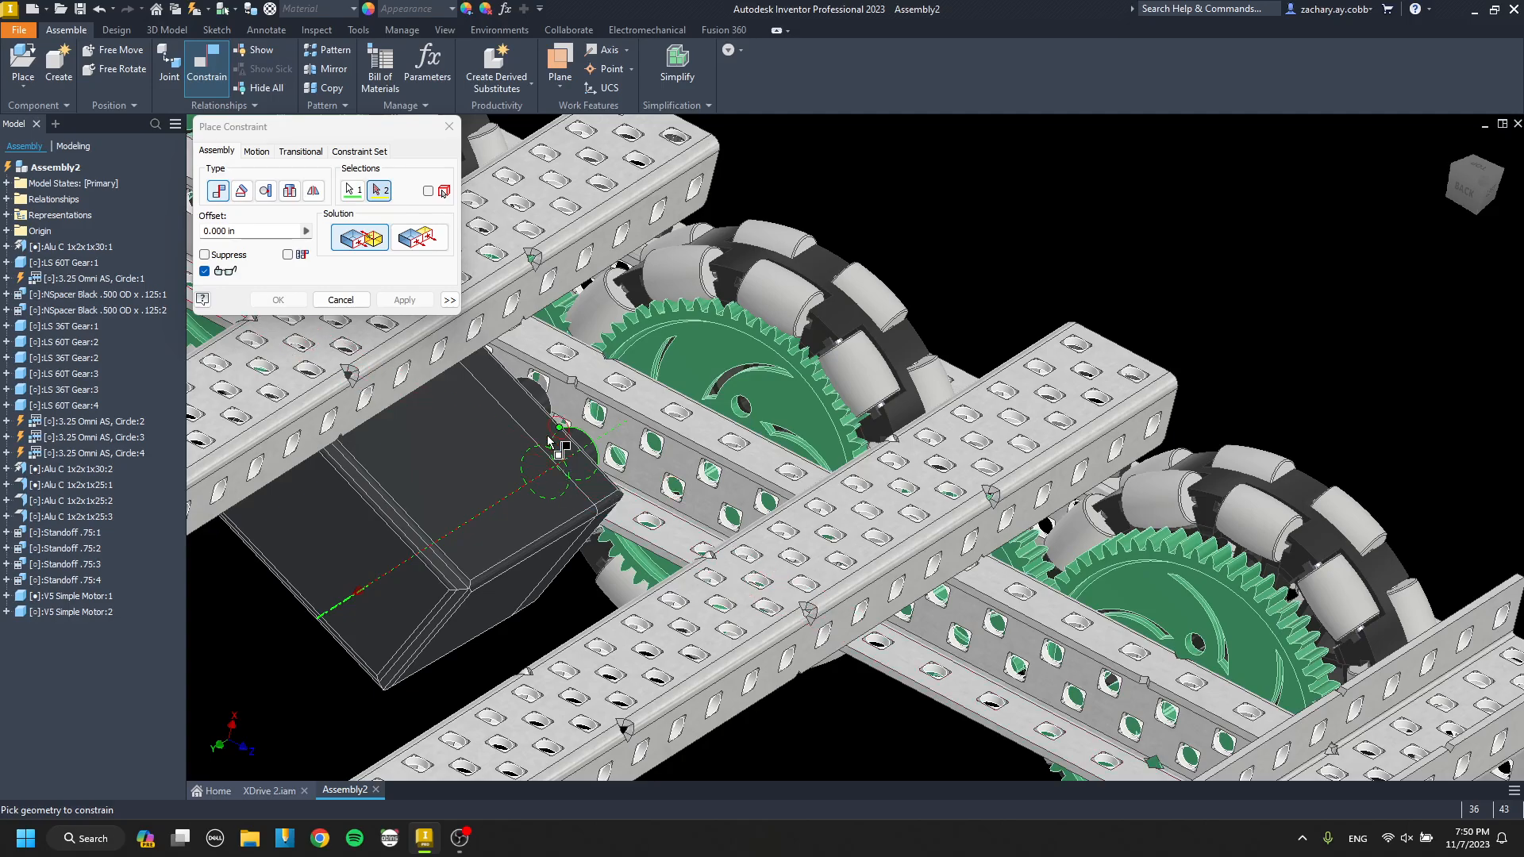
scroll(567, 443, "up", 6)
left_click(779, 337)
left_click(405, 305)
key("Escape")
scroll(692, 388, "down", 7)
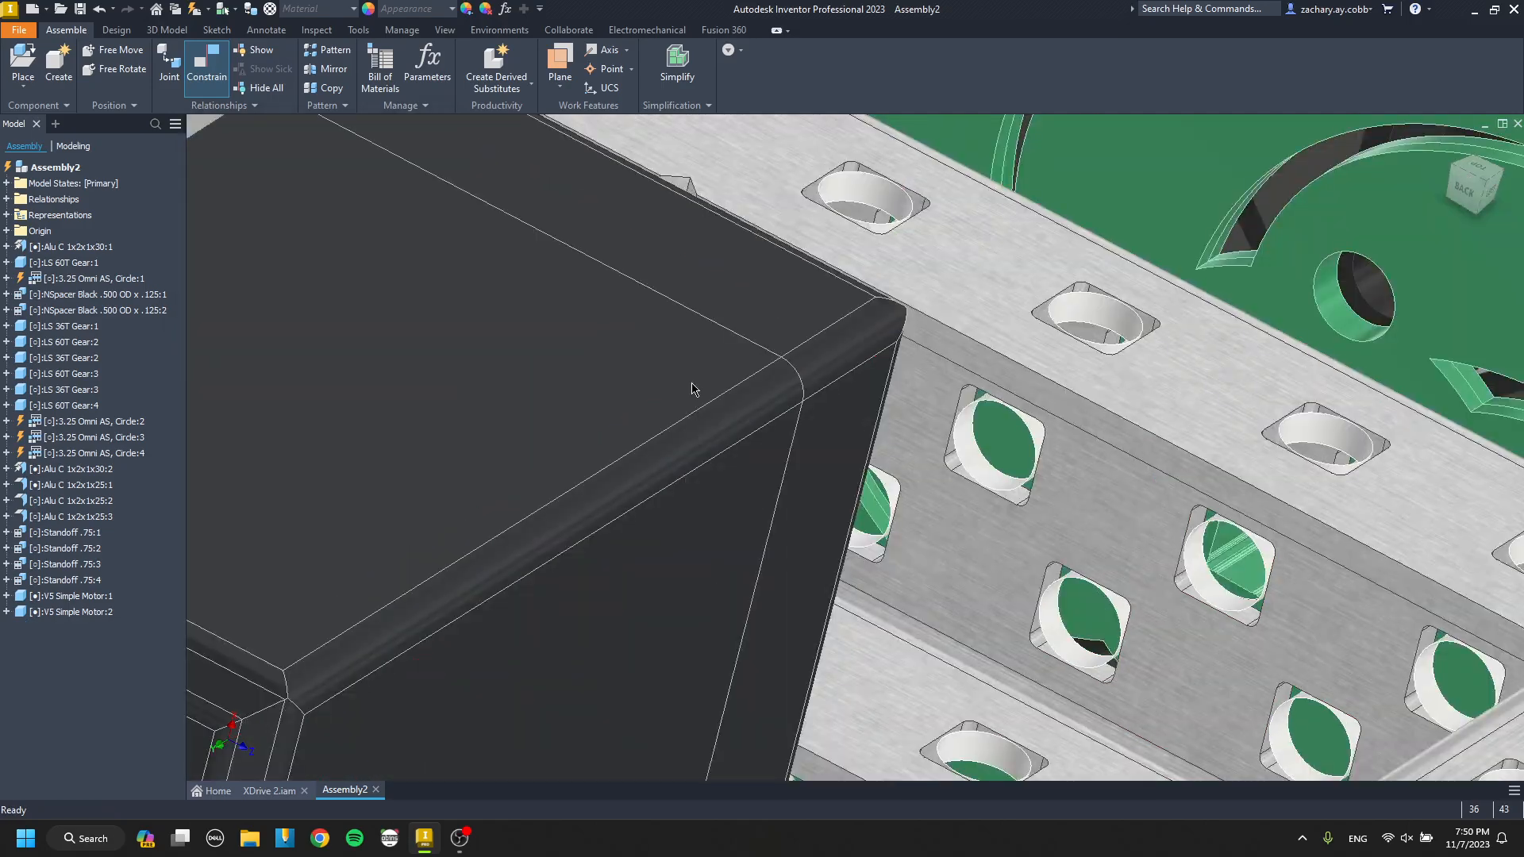
Copy a mounted V5 Simple Motor to add a third motor beside the drive channel.
left_click(610, 407)
scroll(714, 428, "down", 2)
middle_click_drag(865, 492, 703, 417)
middle_click_drag(703, 417, 768, 435, "shift")
left_click(667, 423)
scroll(713, 490, "up", 6)
Mate the third motor's boss end face to the drive channel's web at 0.000 in offset.
key("c")
left_click(714, 482)
scroll(714, 483, "down", 4)
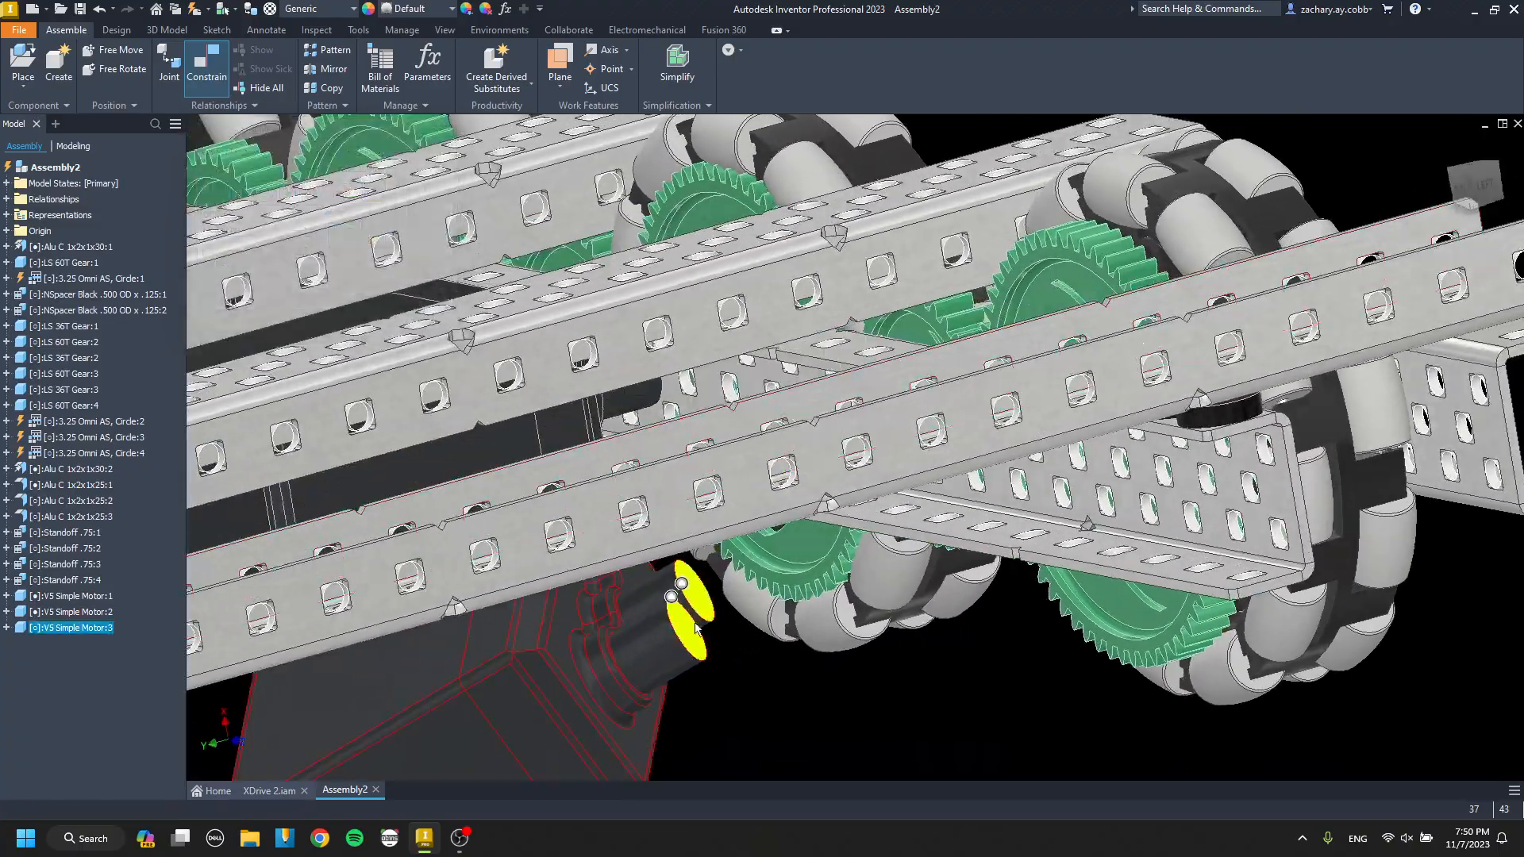
left_click(698, 599)
scroll(699, 599, "down", 3)
middle_click_drag(698, 599, 913, 435, "shift")
scroll(921, 403, "up", 4)
left_click(942, 391)
scroll(942, 391, "down", 5)
key("Escape")
Slide the third motor along the drive channel's web toward the outermost wheel.
middle_click_drag(890, 506, 1030, 210, "shift")
scroll(1030, 208, "up", 4)
middle_click_drag(826, 448, 757, 449, "shift")
key("c")
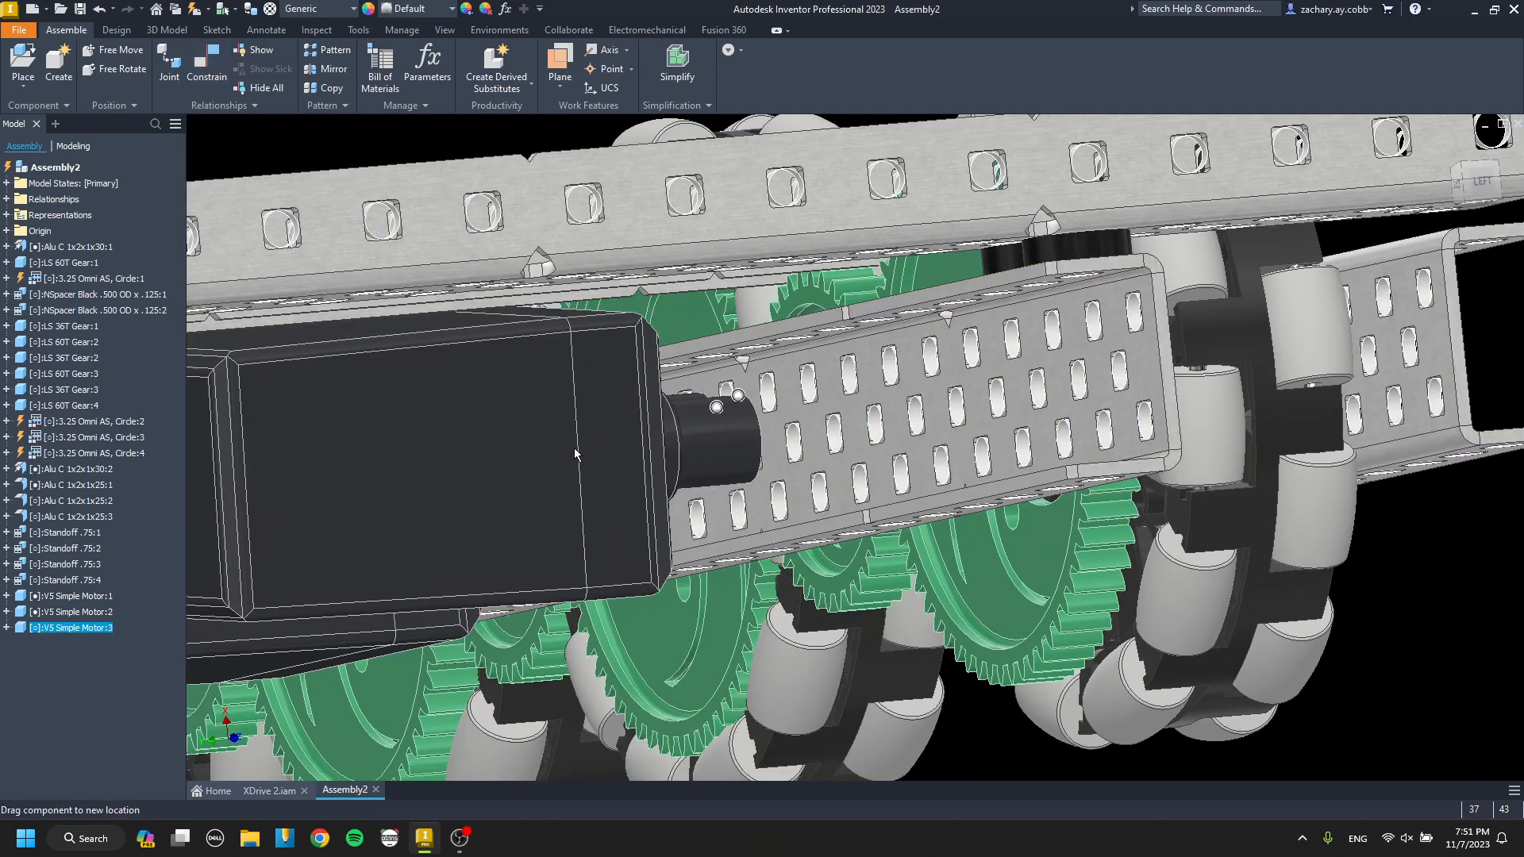
scroll(667, 445, "up", 5)
key("Escape")
middle_click_drag(646, 492, 619, 687, "shift")
scroll(530, 452, "down", 5)
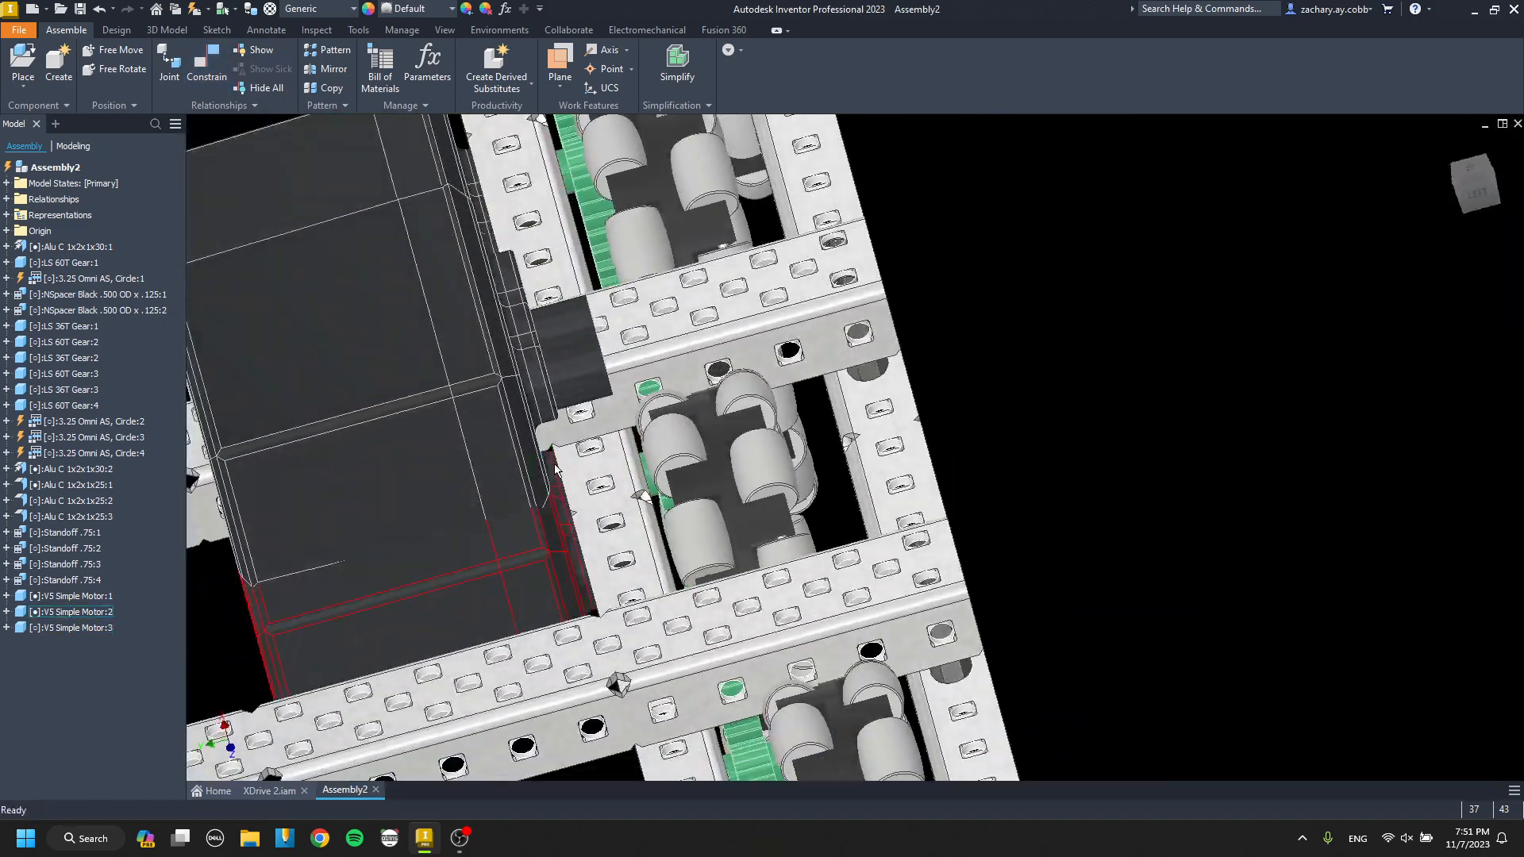
Align the third motor's output socket axis with a drive channel web hole at 0.000 in offset.
key("c")
scroll(503, 269, "up", 4)
scroll(521, 275, "down", 6)
middle_click_drag(524, 278, 797, 508, "shift")
scroll(796, 506, "up", 6)
left_click(800, 512)
scroll(635, 437, "down", 6)
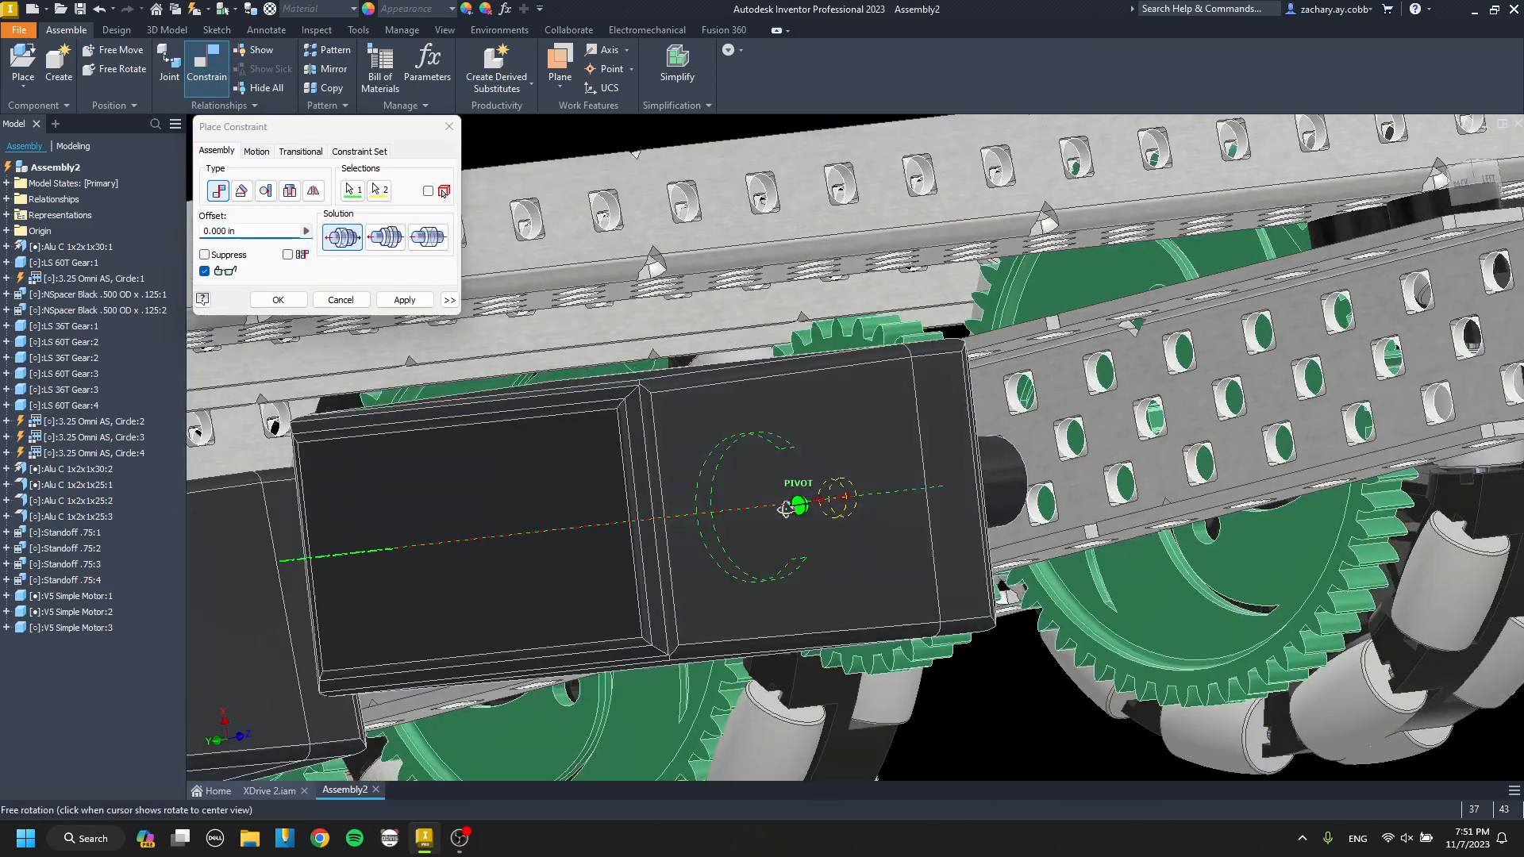
left_click(412, 301)
Align the third motor's mounting boss axis with the matching web hole at 0.000 in offset.
scroll(1081, 414, "up", 5)
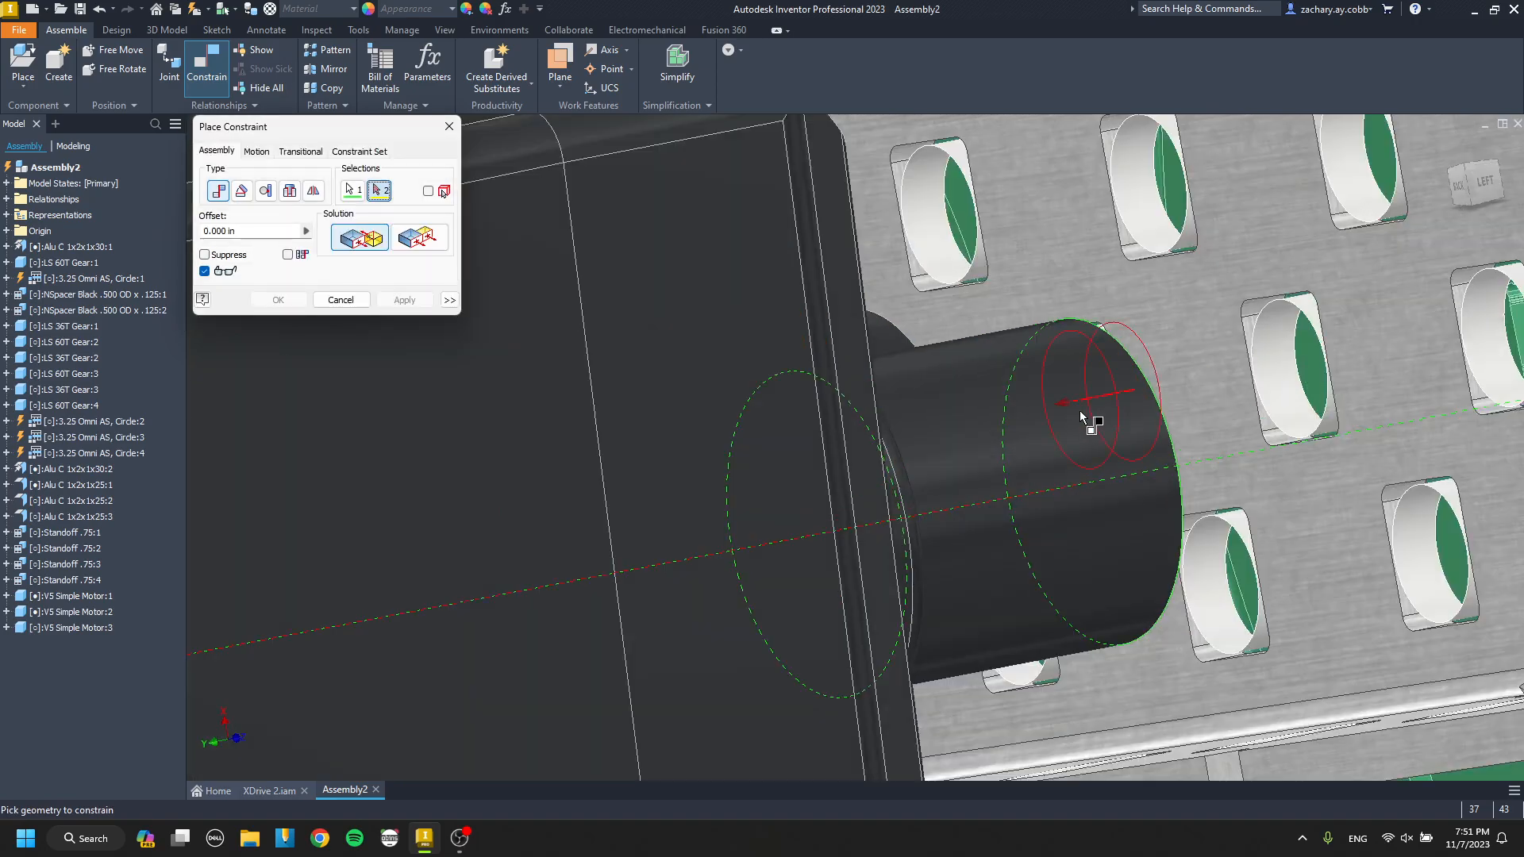
left_click(421, 303)
key("Escape")
scroll(704, 405, "down", 6)
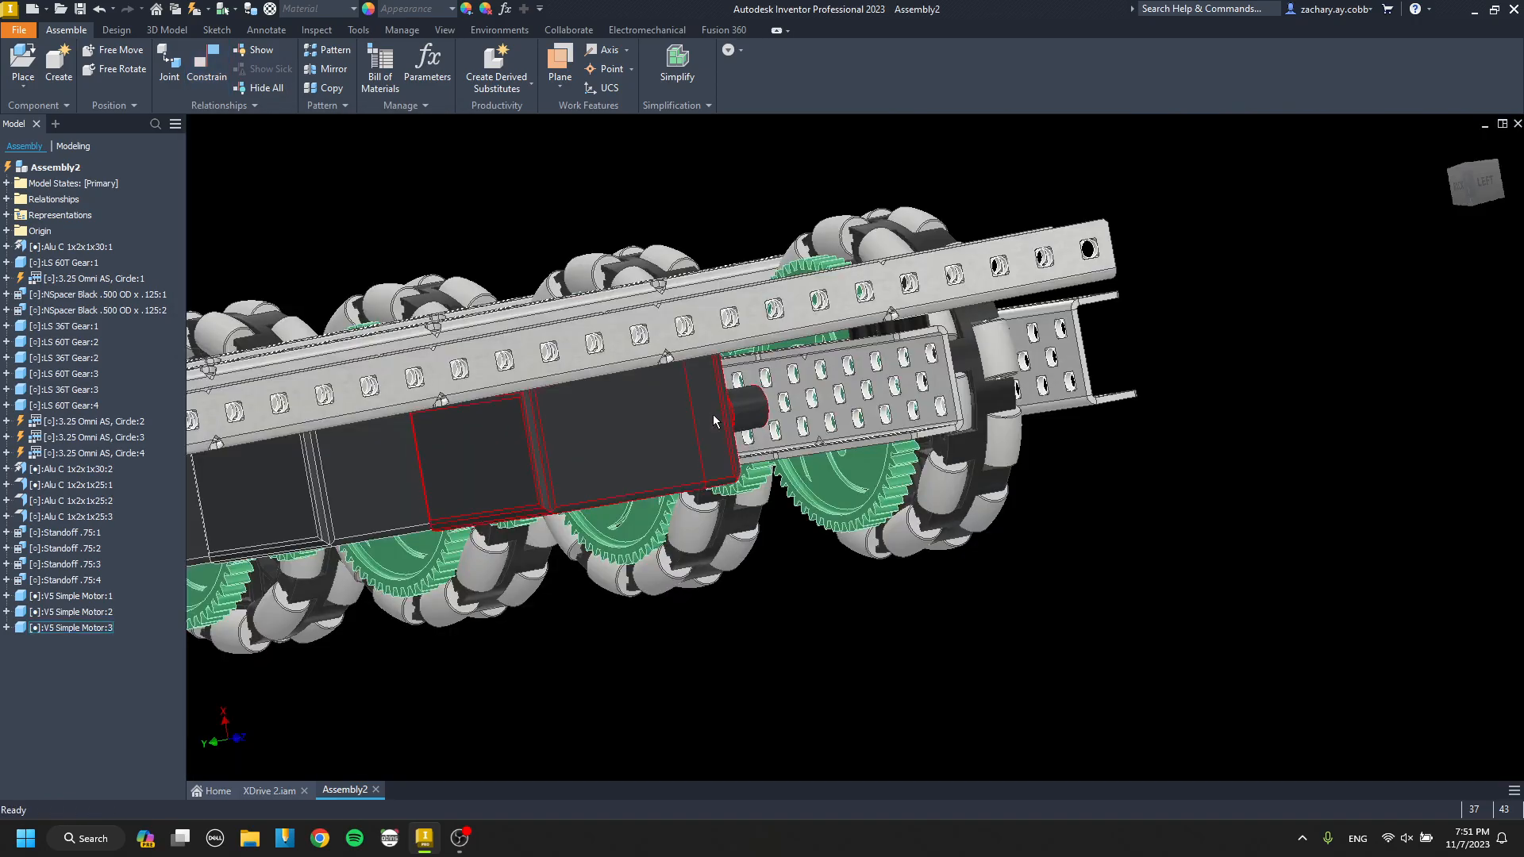
middle_click_drag(715, 417, 798, 445, "shift")
scroll(785, 386, "up", 5)
middle_click_drag(786, 386, 699, 556)
key("p")
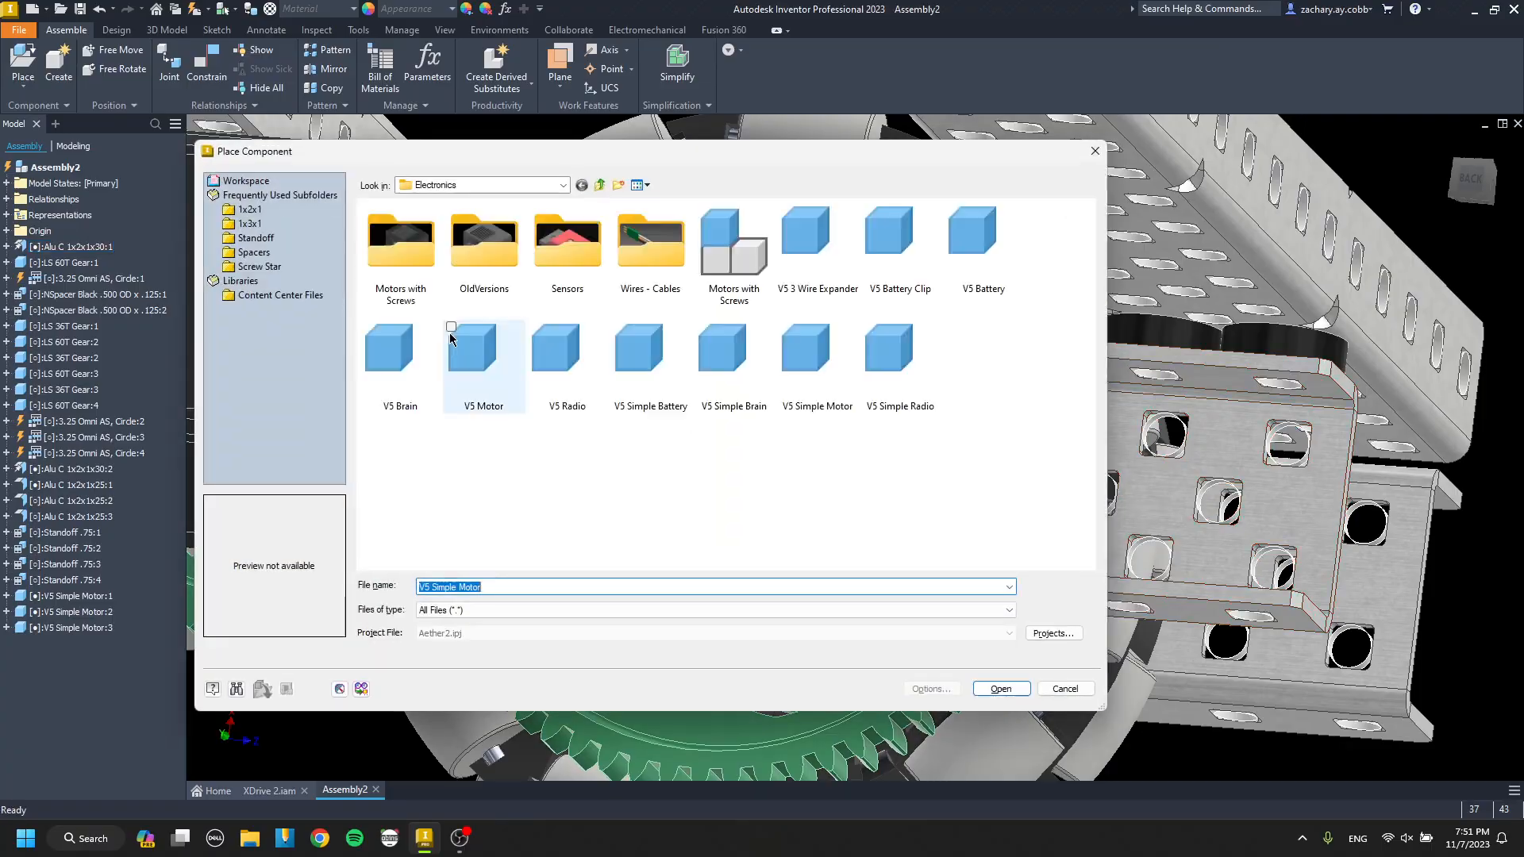
key("Escape")
Place one SScrew Star Smooth 1.750 in front of the drive channel's web near the end gear.
scroll(754, 397, "down", 4)
middle_click_drag(738, 413, 1135, 409, "shift")
scroll(801, 469, "down", 3)
middle_click_drag(1175, 389, 799, 524)
scroll(1142, 555, "up", 3)
middle_click_drag(1143, 555, 921, 428)
key("p")
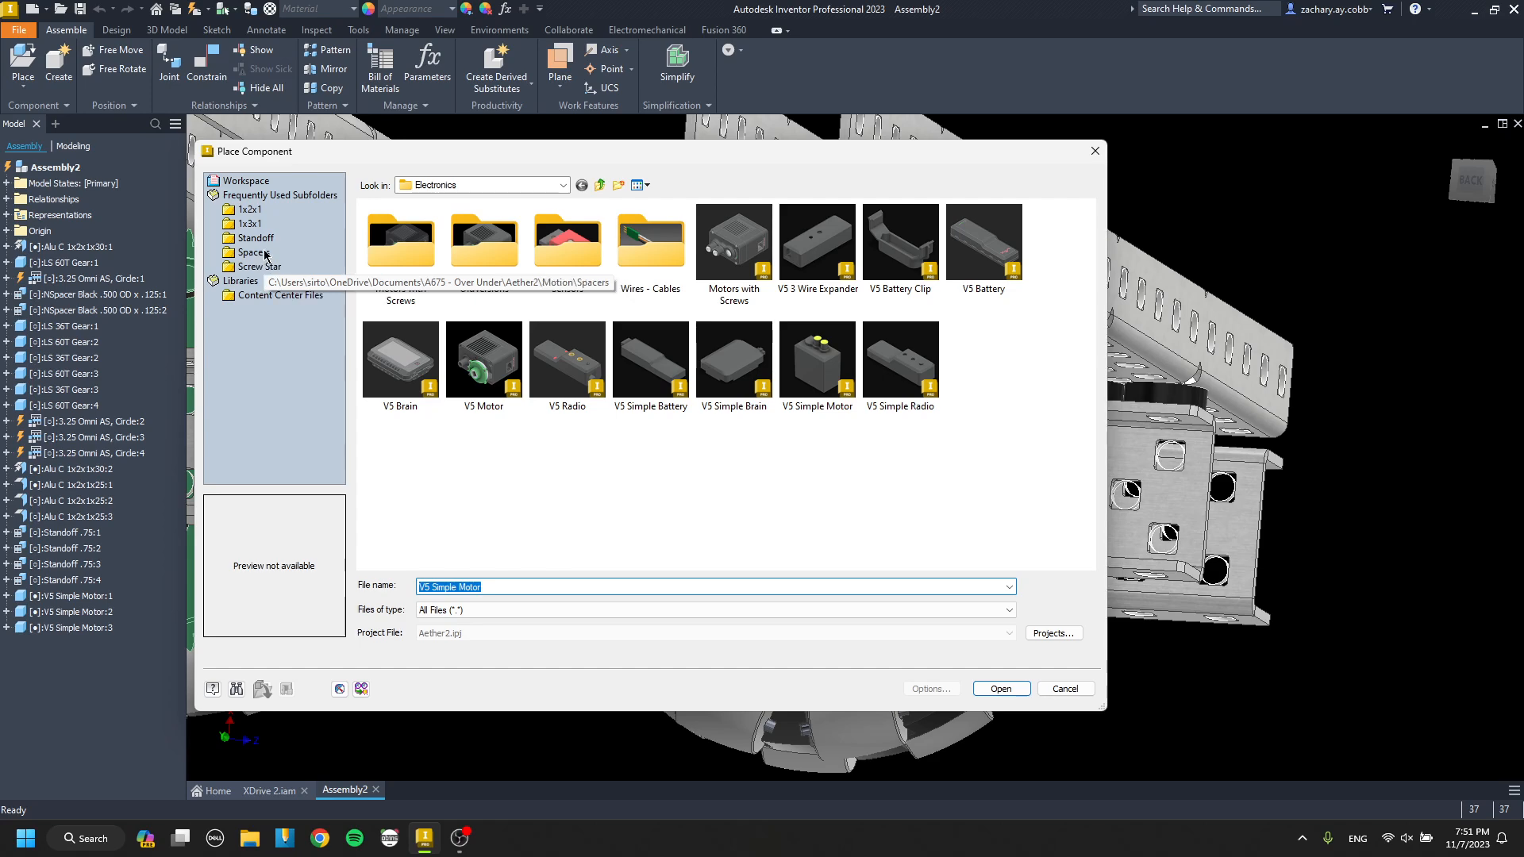
left_click(260, 269)
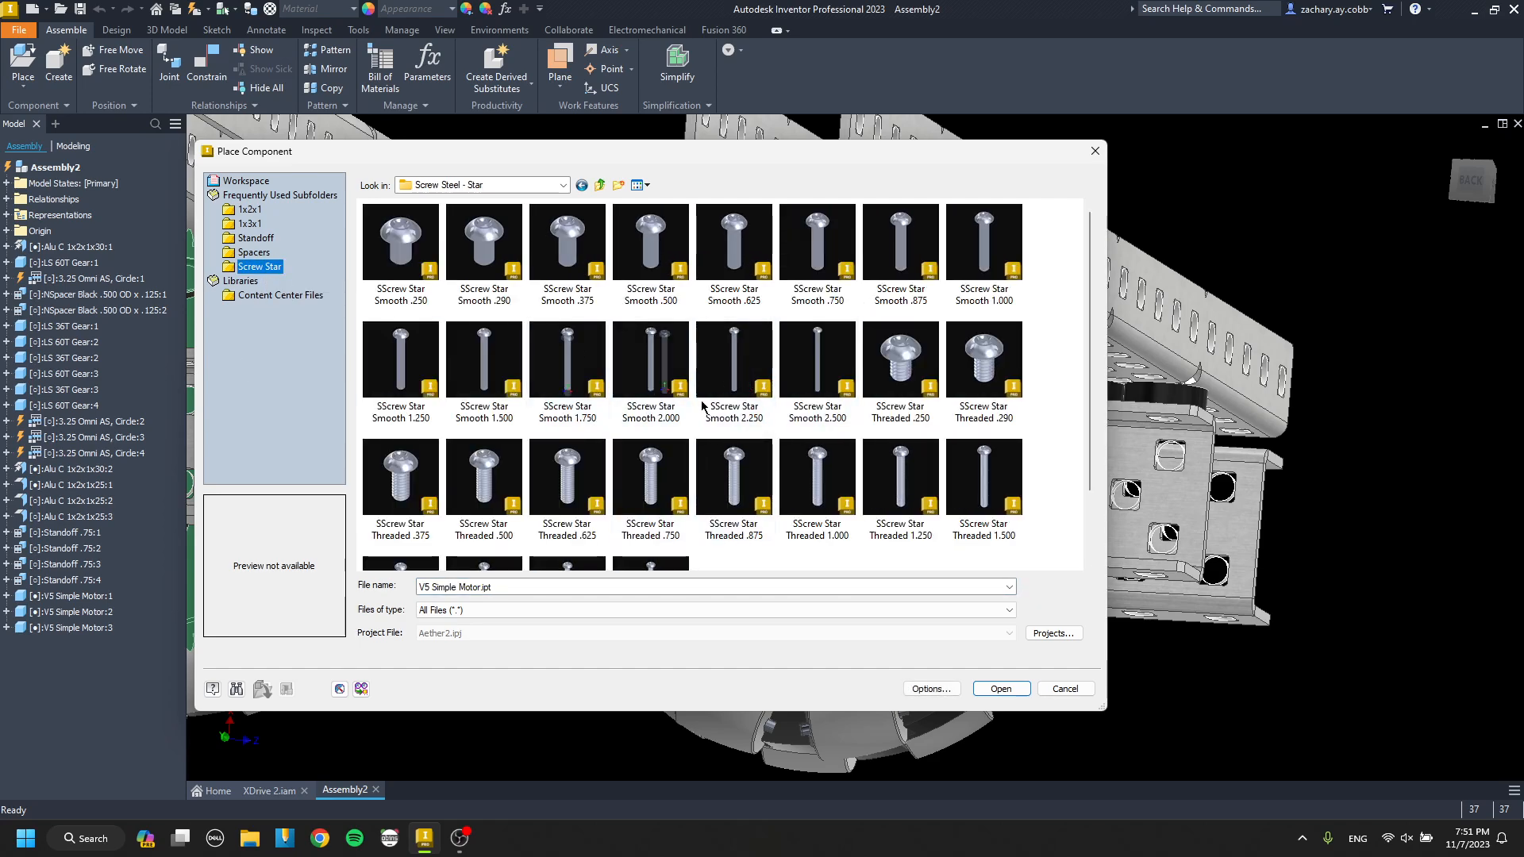
double_click(567, 373)
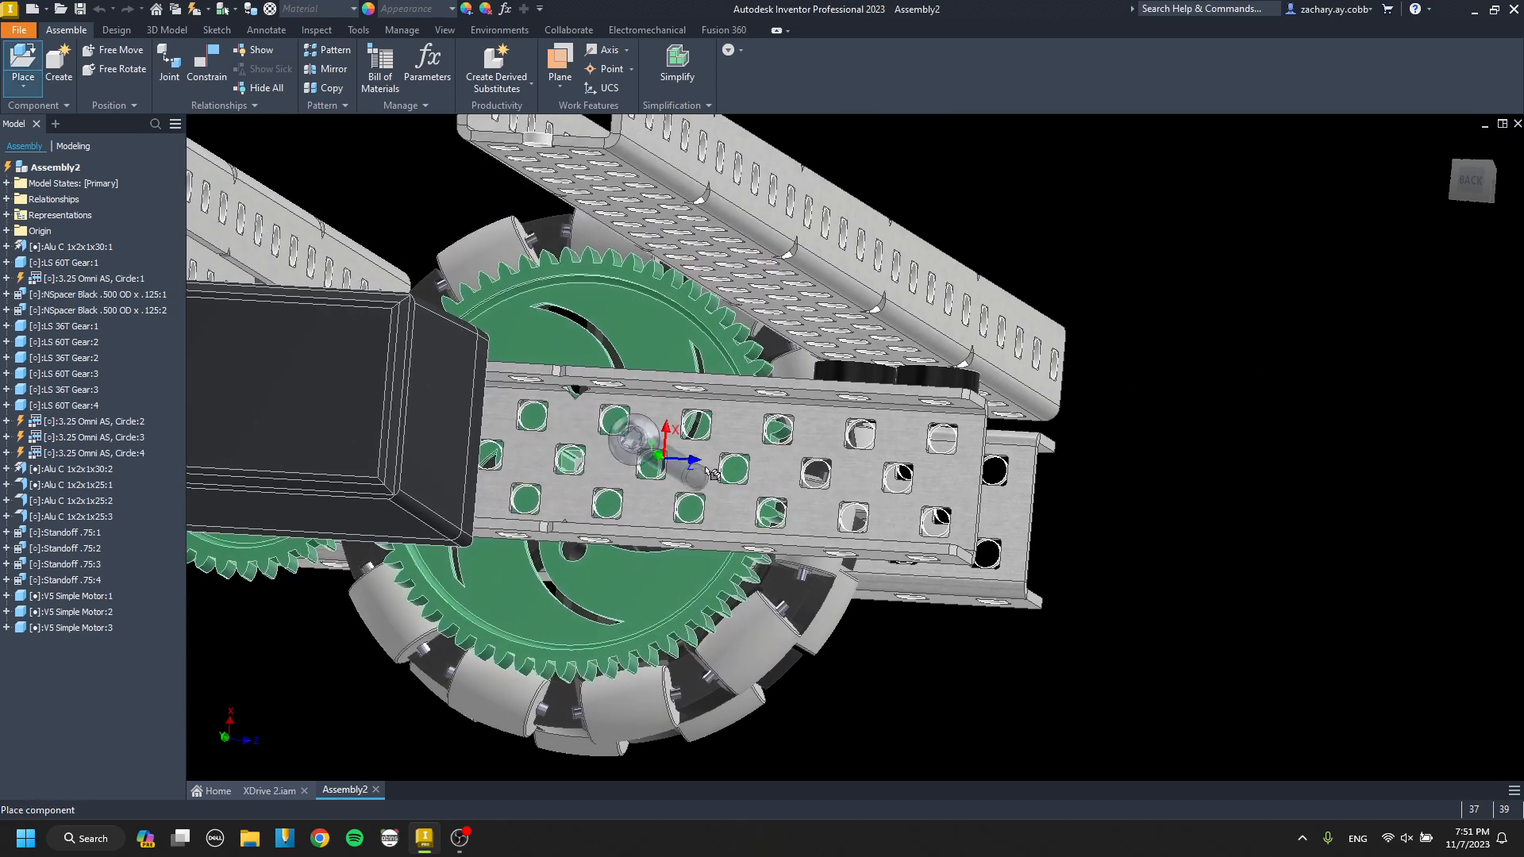
Mate the underside of the screw head to the drive channel's web at 0.000 in offset.
scroll(1003, 486, "up", 6)
key("c")
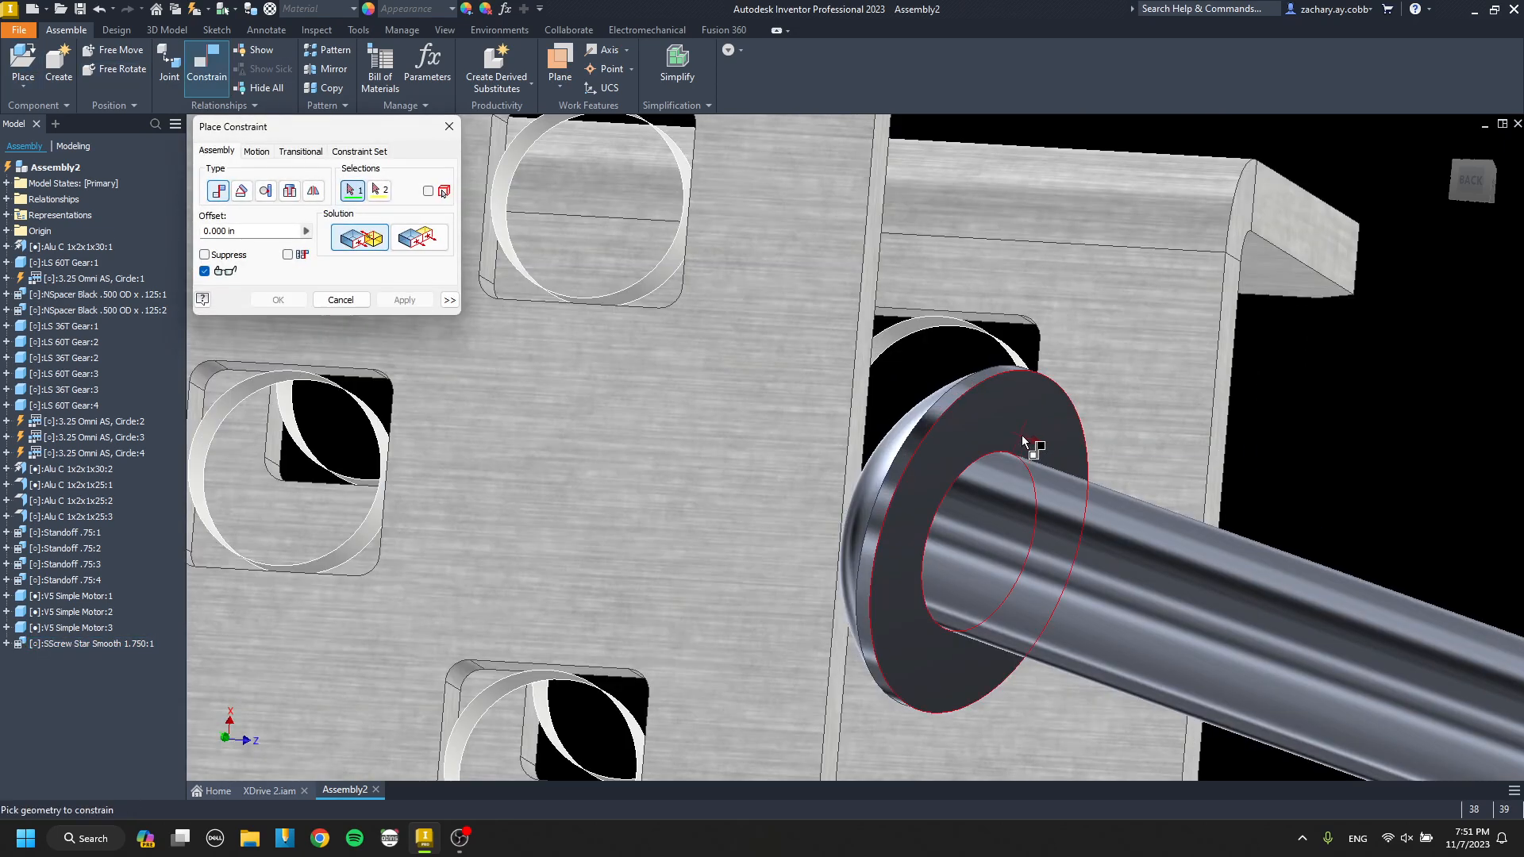
left_click(1030, 448)
scroll(1048, 465, "down", 6)
scroll(714, 445, "up", 4)
left_click(570, 483)
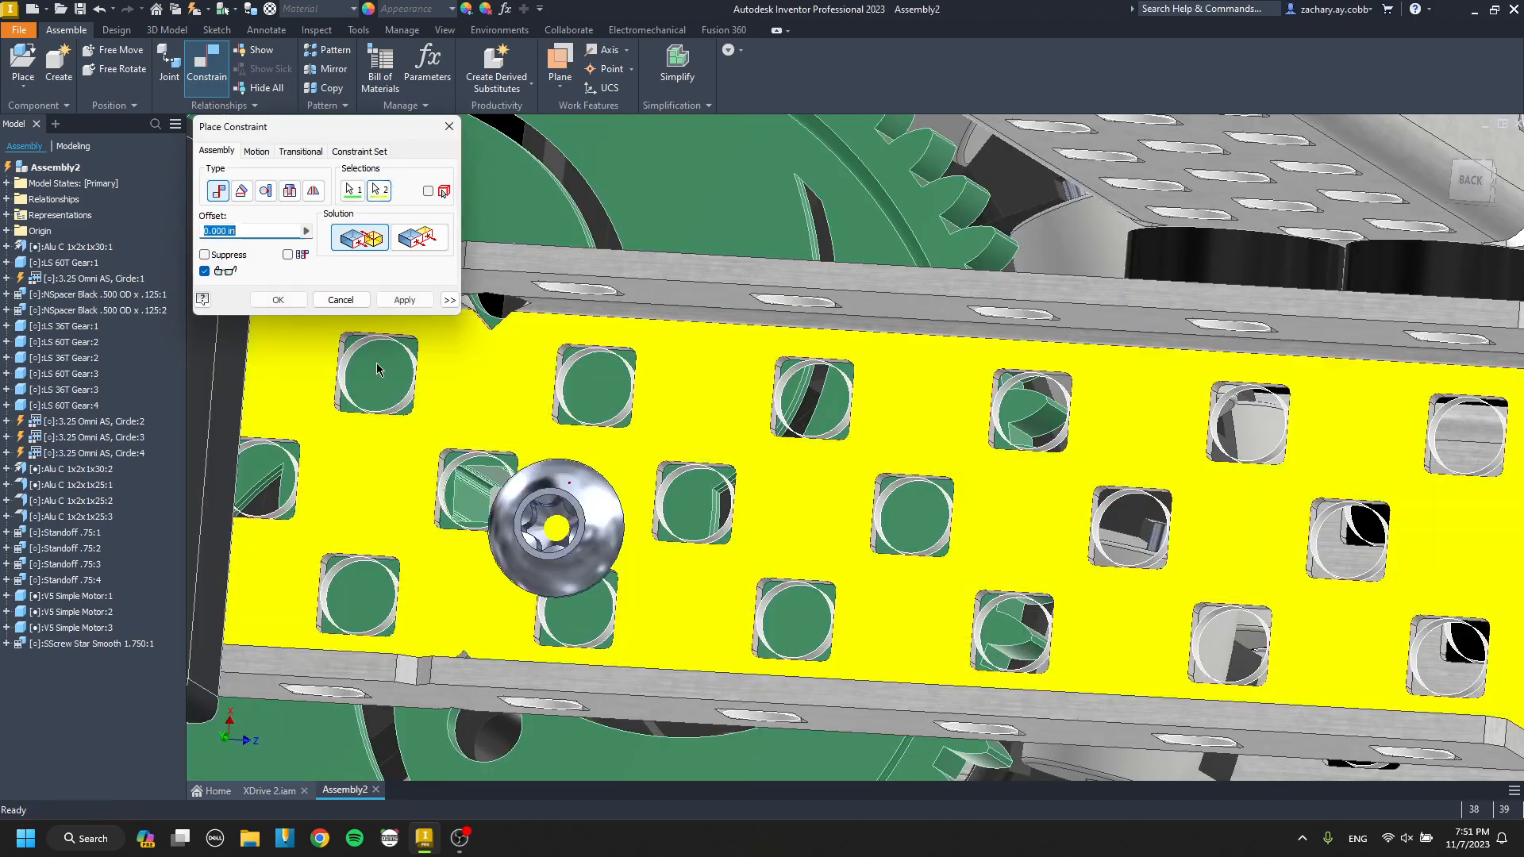
left_click(403, 304)
key("Escape")
Align the screw's axis with the drive channel's web hole behind its head at 0.000 in offset.
scroll(752, 462, "down", 5)
middle_click_drag(751, 459, 682, 506, "shift")
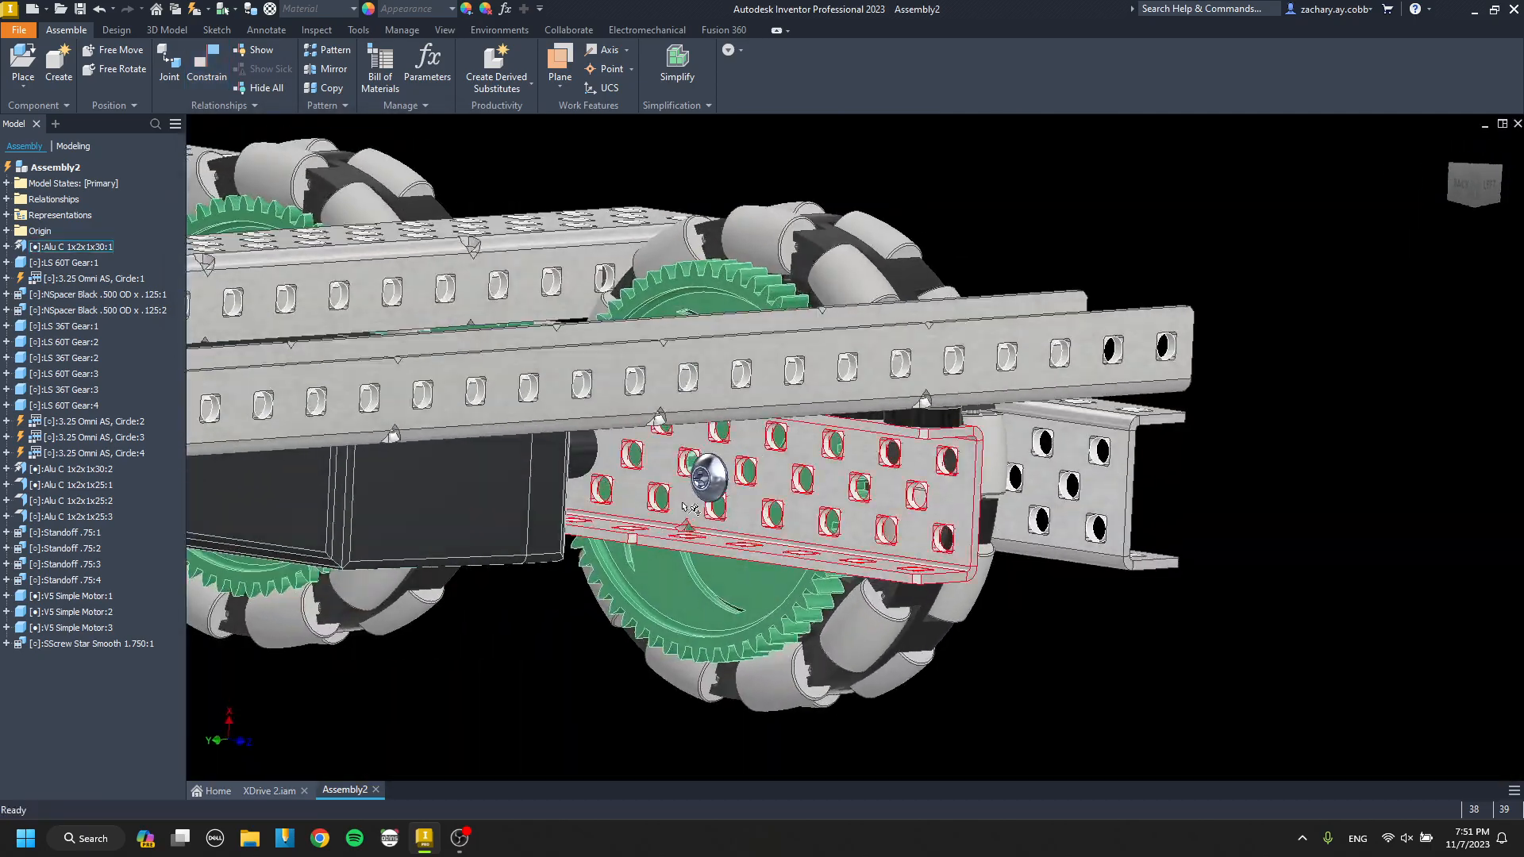
scroll(690, 496, "up", 6)
key("c")
left_click(502, 347)
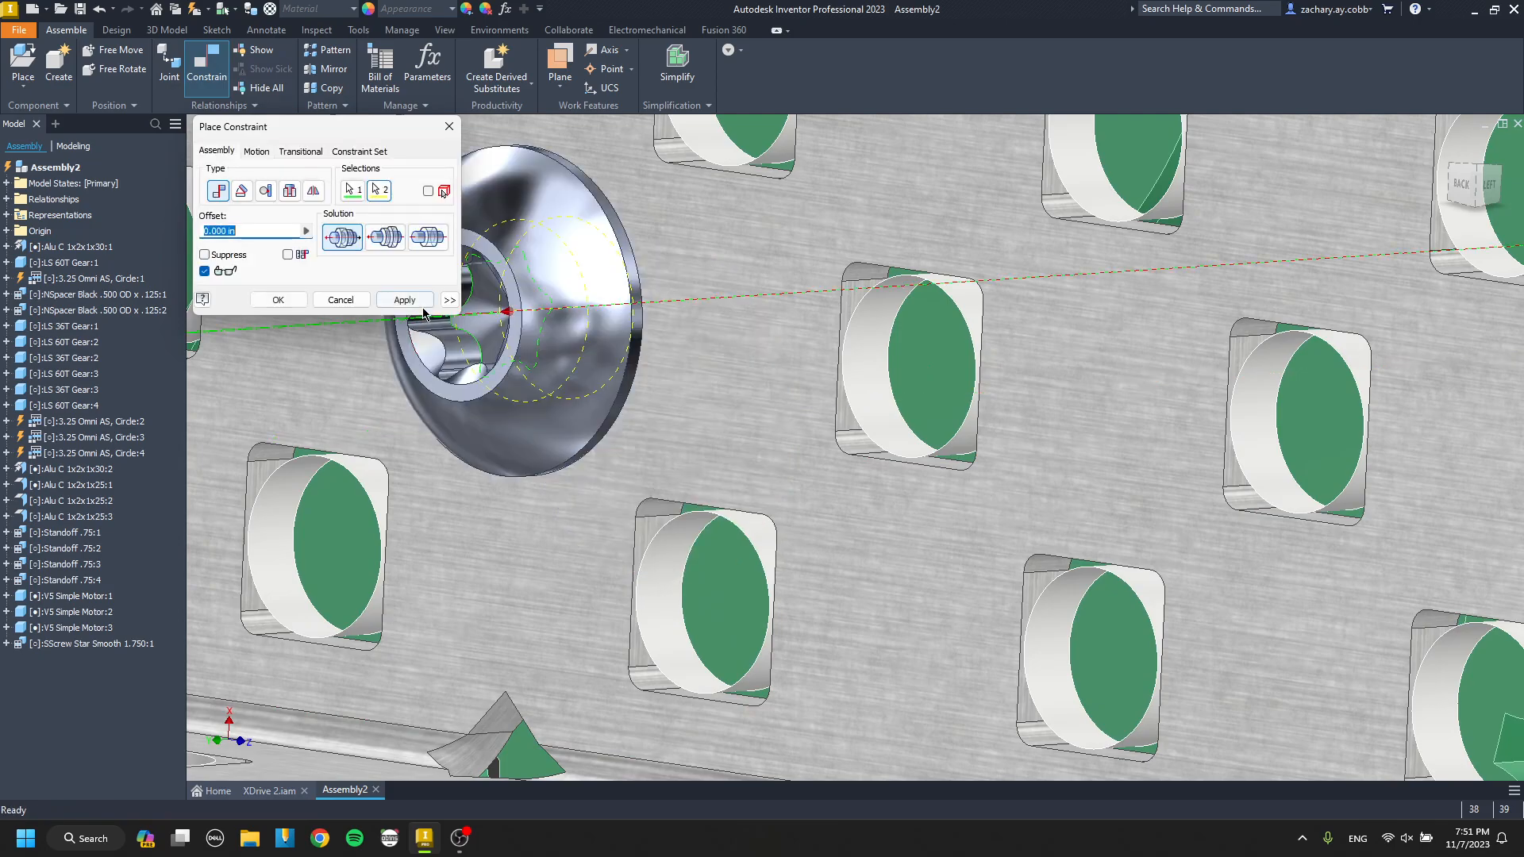
left_click(406, 305)
key("Escape")
Place one Nut Keps from the Hardware folder in the empty space beside the drive channel.
scroll(663, 364, "down", 6)
middle_click_drag(664, 364, 638, 423, "shift")
key("p")
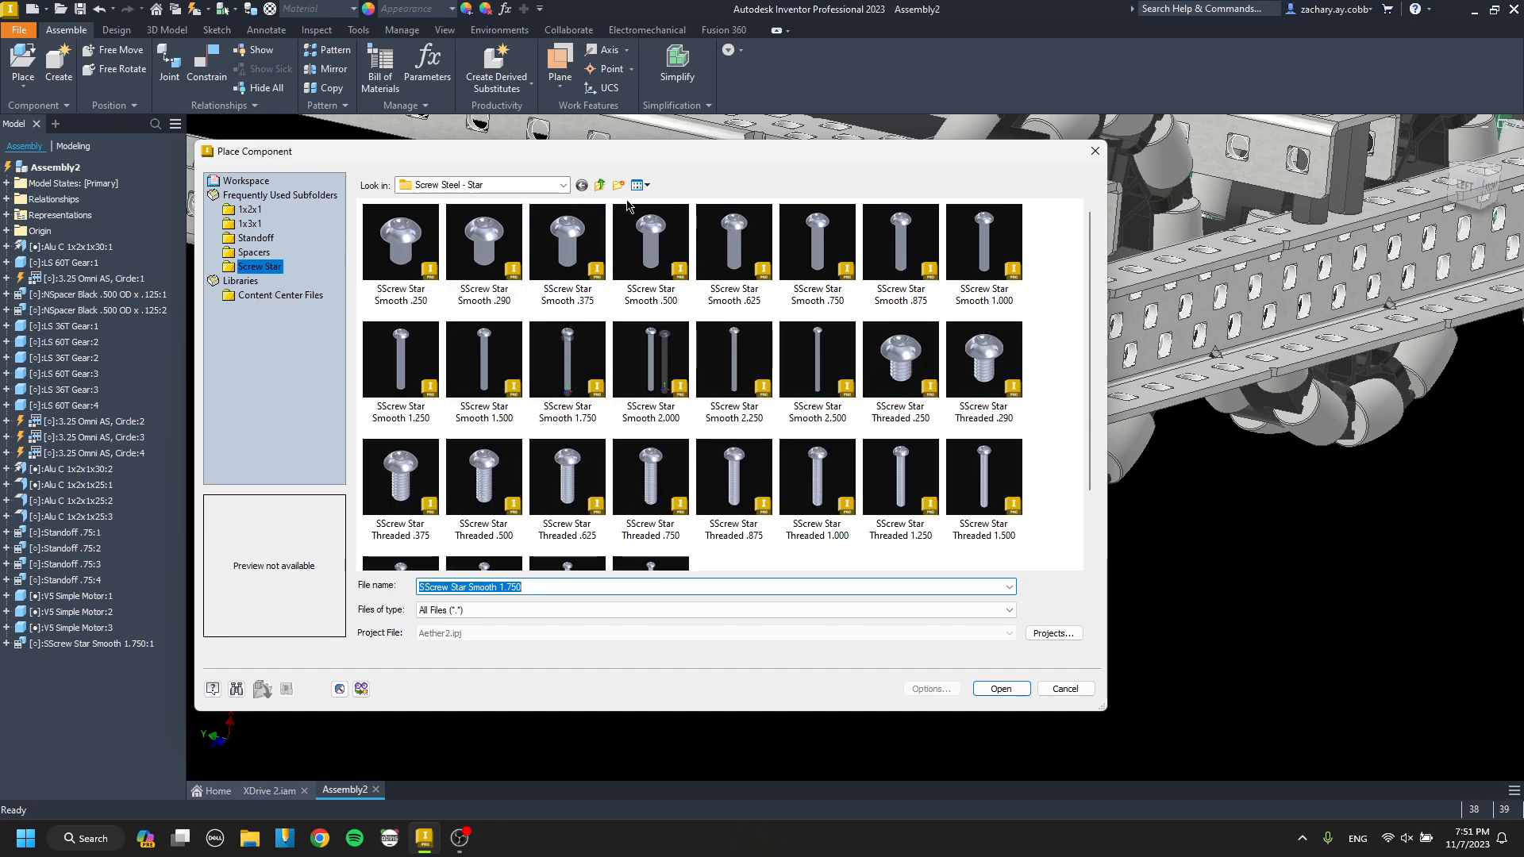
left_click(603, 186)
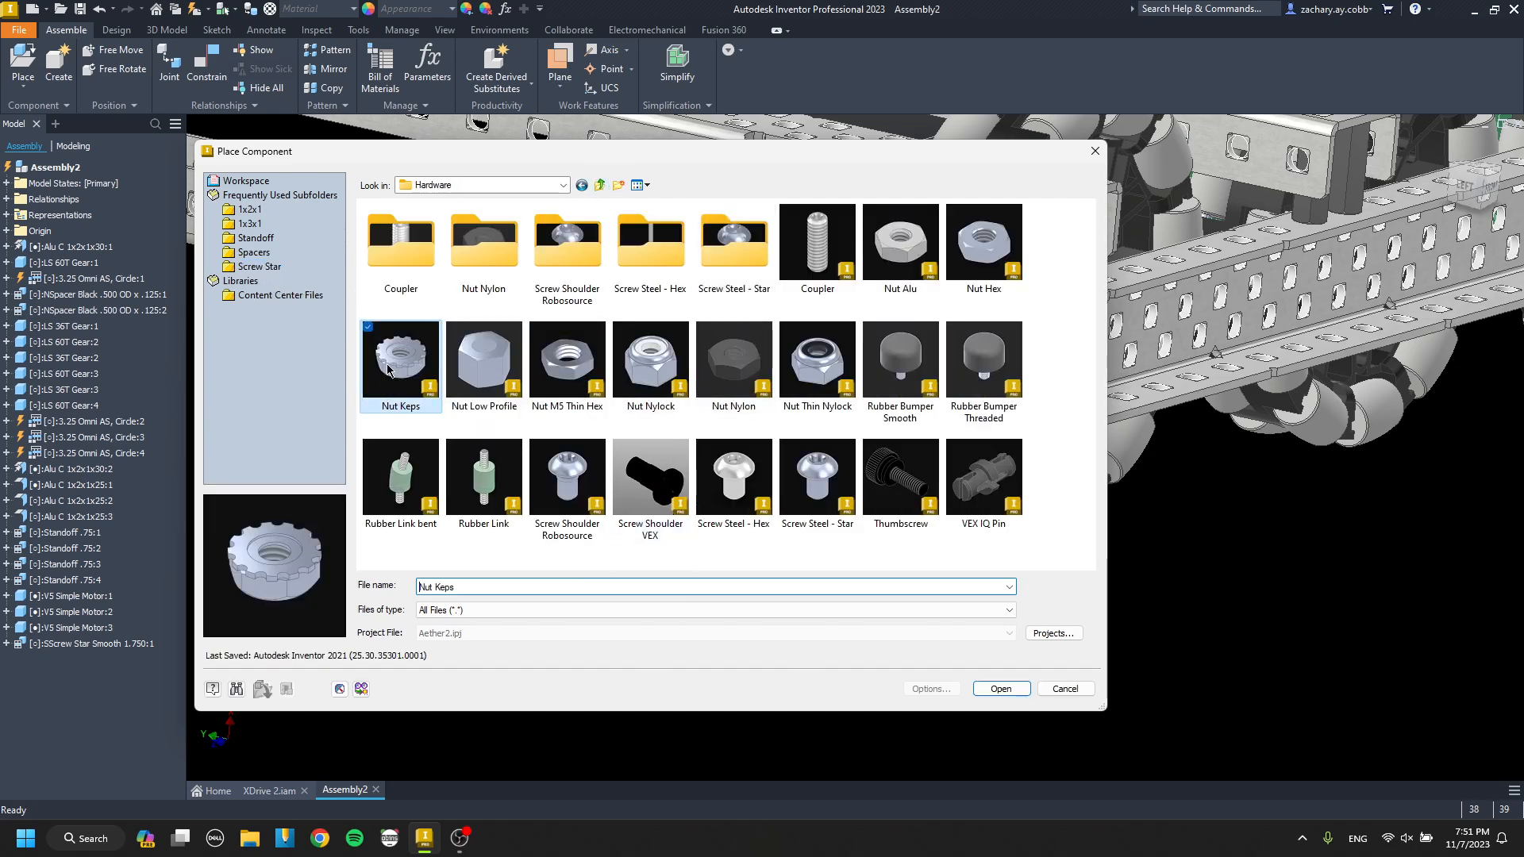
double_click(387, 371)
scroll(707, 405, "down", 5)
left_click(489, 434)
key("Escape")
scroll(492, 435, "up", 8)
Mate the keps nut's toothed face to the gear side of the drive channel's web at 0.000 in offset.
key("c")
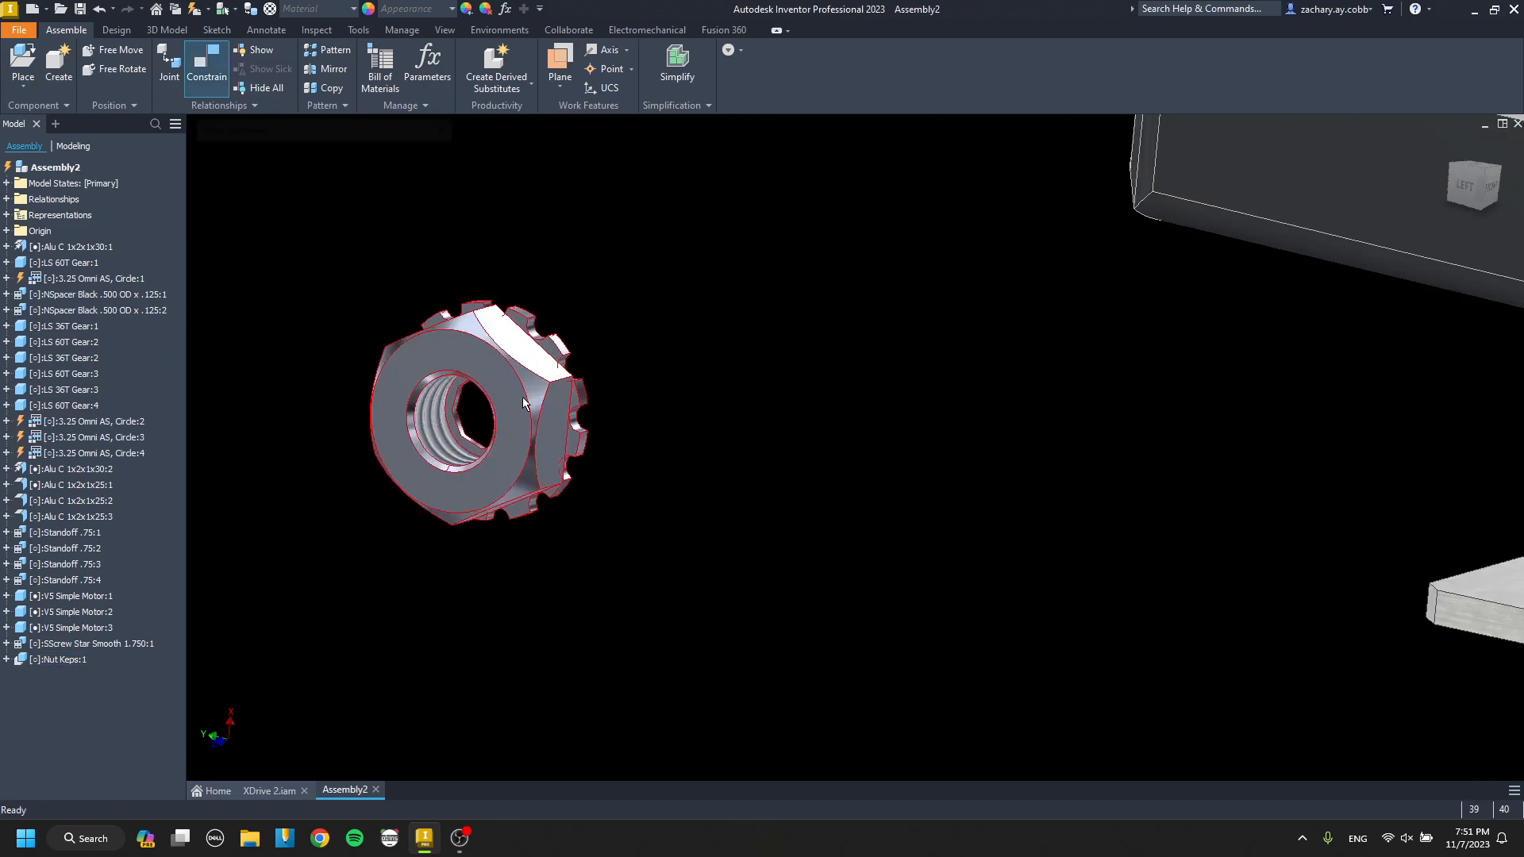
left_click_drag(508, 397, 461, 401)
key("g")
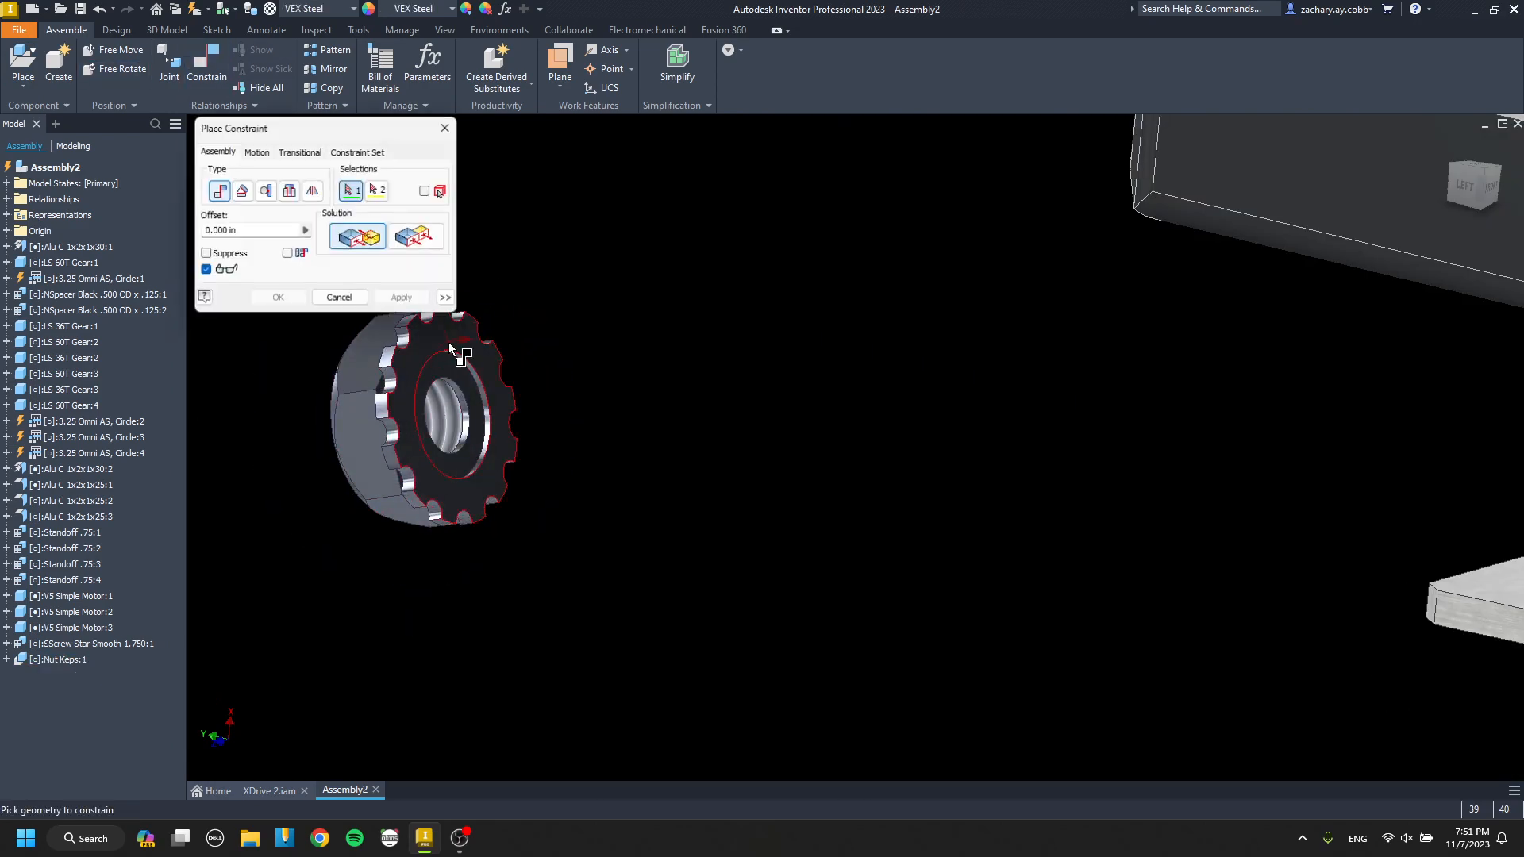
left_click(449, 341)
scroll(451, 345, "down", 6)
scroll(631, 432, "up", 5)
left_click(639, 403)
left_click(426, 293)
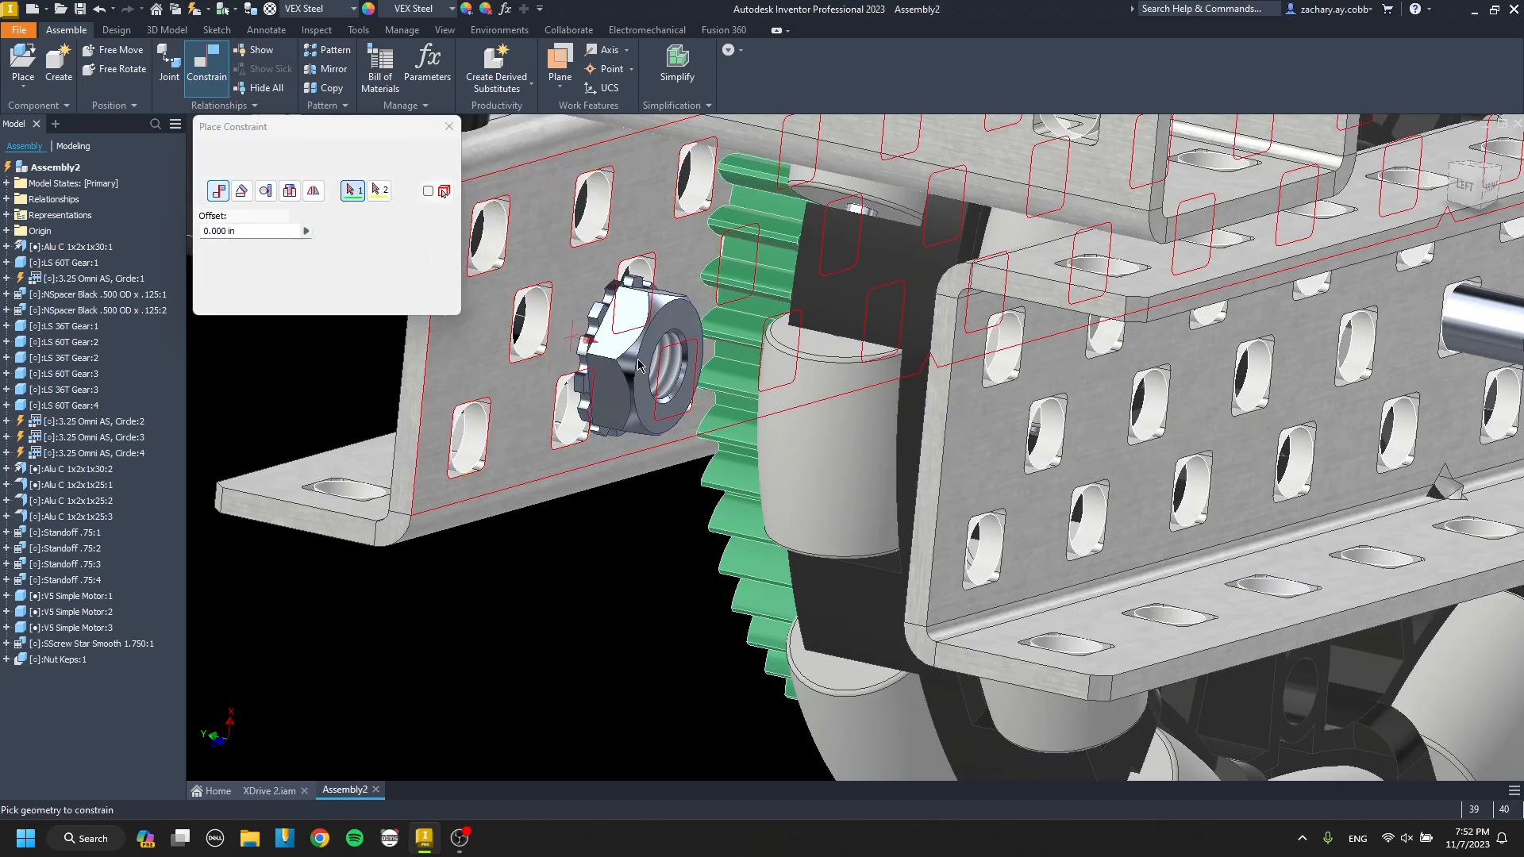
Align the keps nut's axis with the 1.750 screw's axis at 0.000 in offset.
key("Escape")
scroll(639, 366, "down", 5)
middle_click_drag(638, 366, 692, 396, "shift")
scroll(634, 376, "up", 5)
key("c")
key("Escape")
scroll(683, 366, "down", 5)
key("c")
scroll(656, 363, "up", 5)
left_click(656, 363)
scroll(655, 363, "down", 5)
scroll(656, 362, "down", 3)
scroll(602, 415, "up", 6)
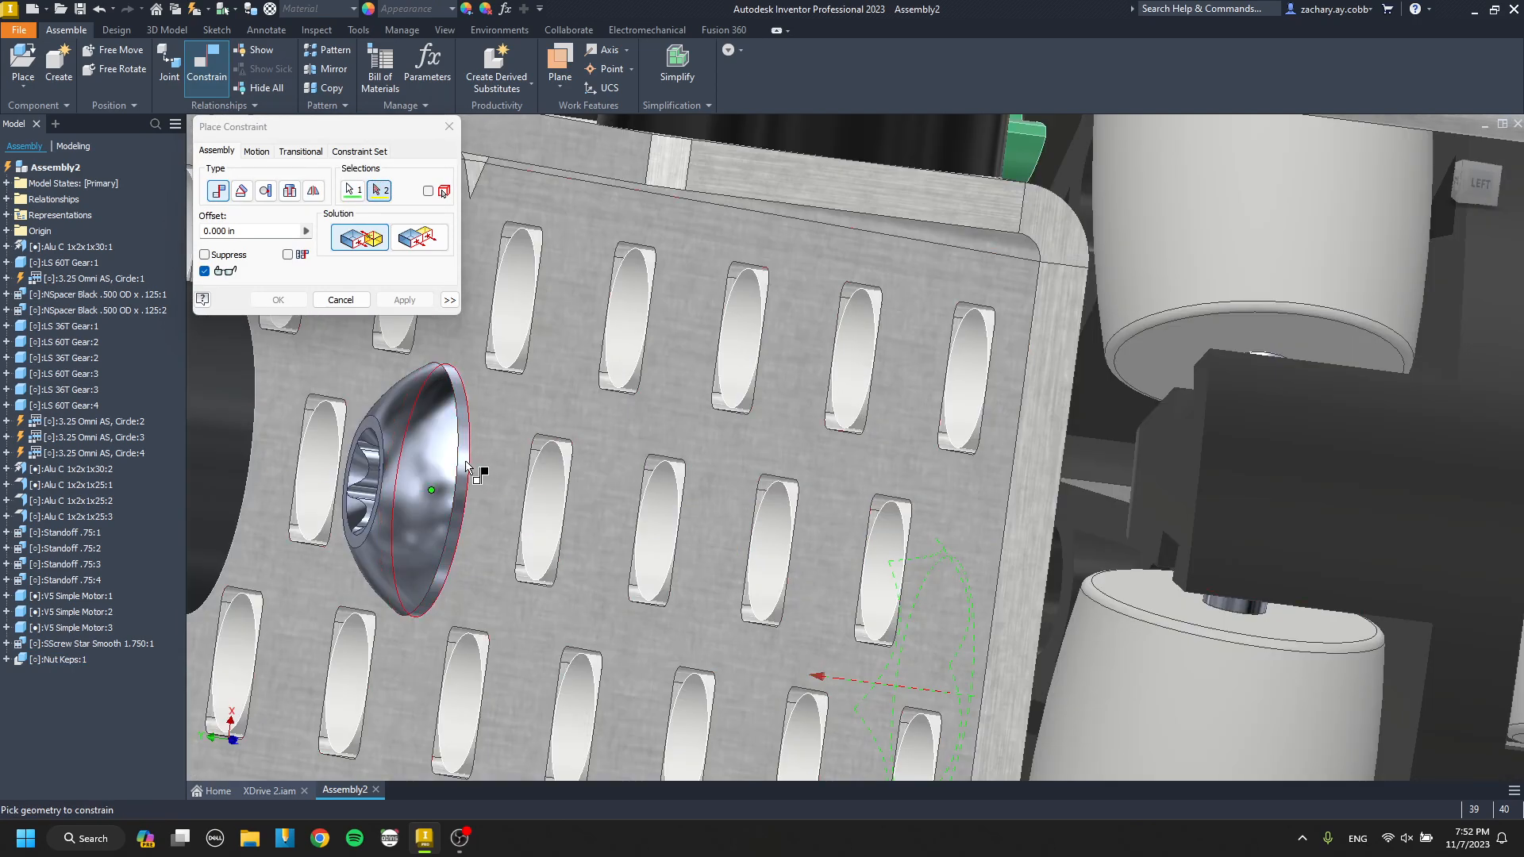
left_click(468, 466)
scroll(406, 342, "down", 5)
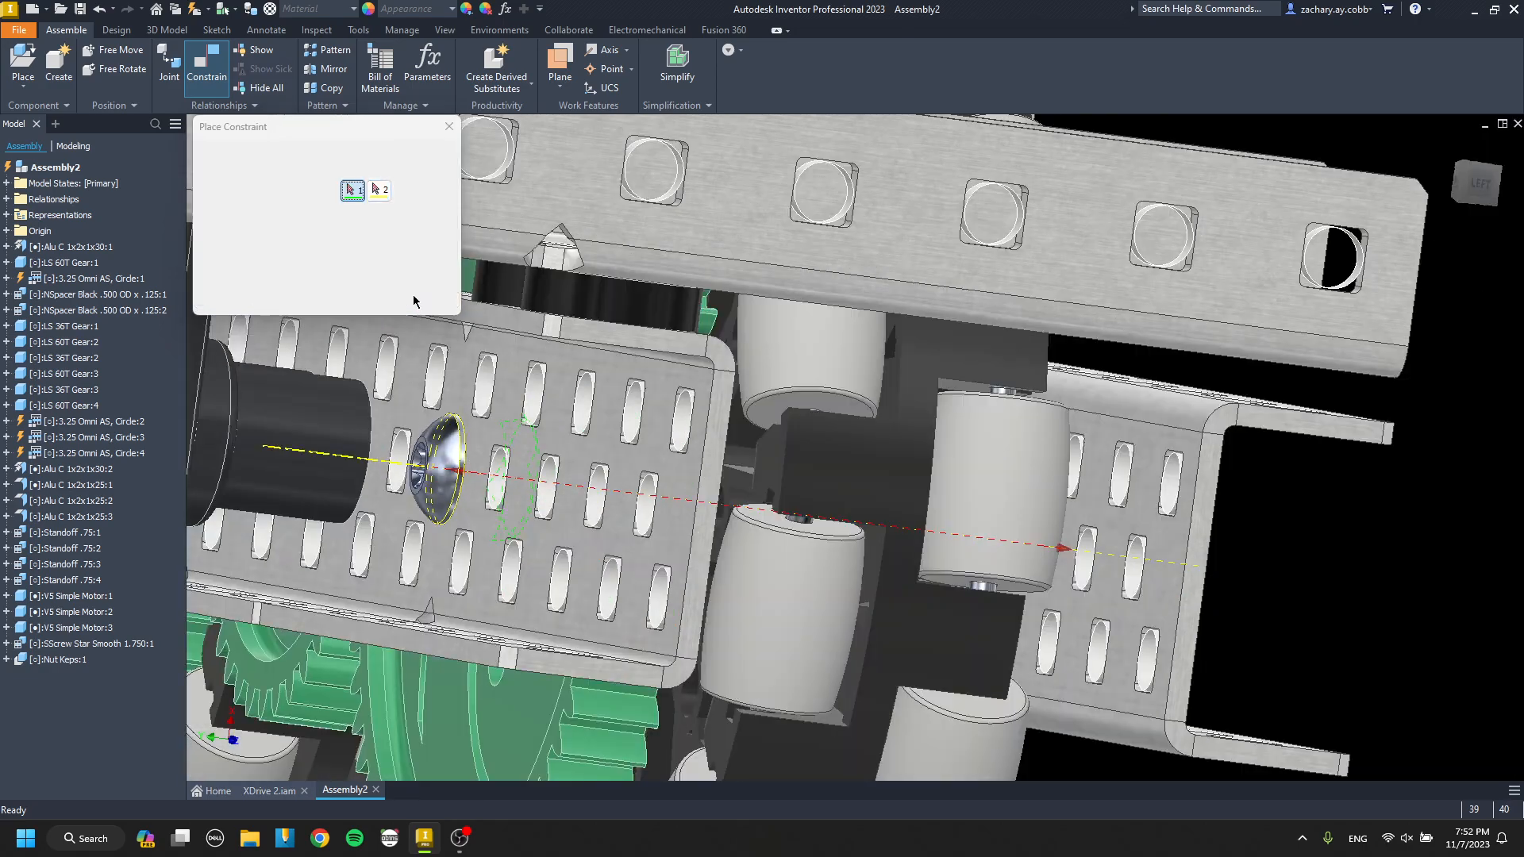
scroll(535, 406, "down", 5)
middle_click_drag(536, 406, 673, 490, "shift")
scroll(520, 337, "up", 3)
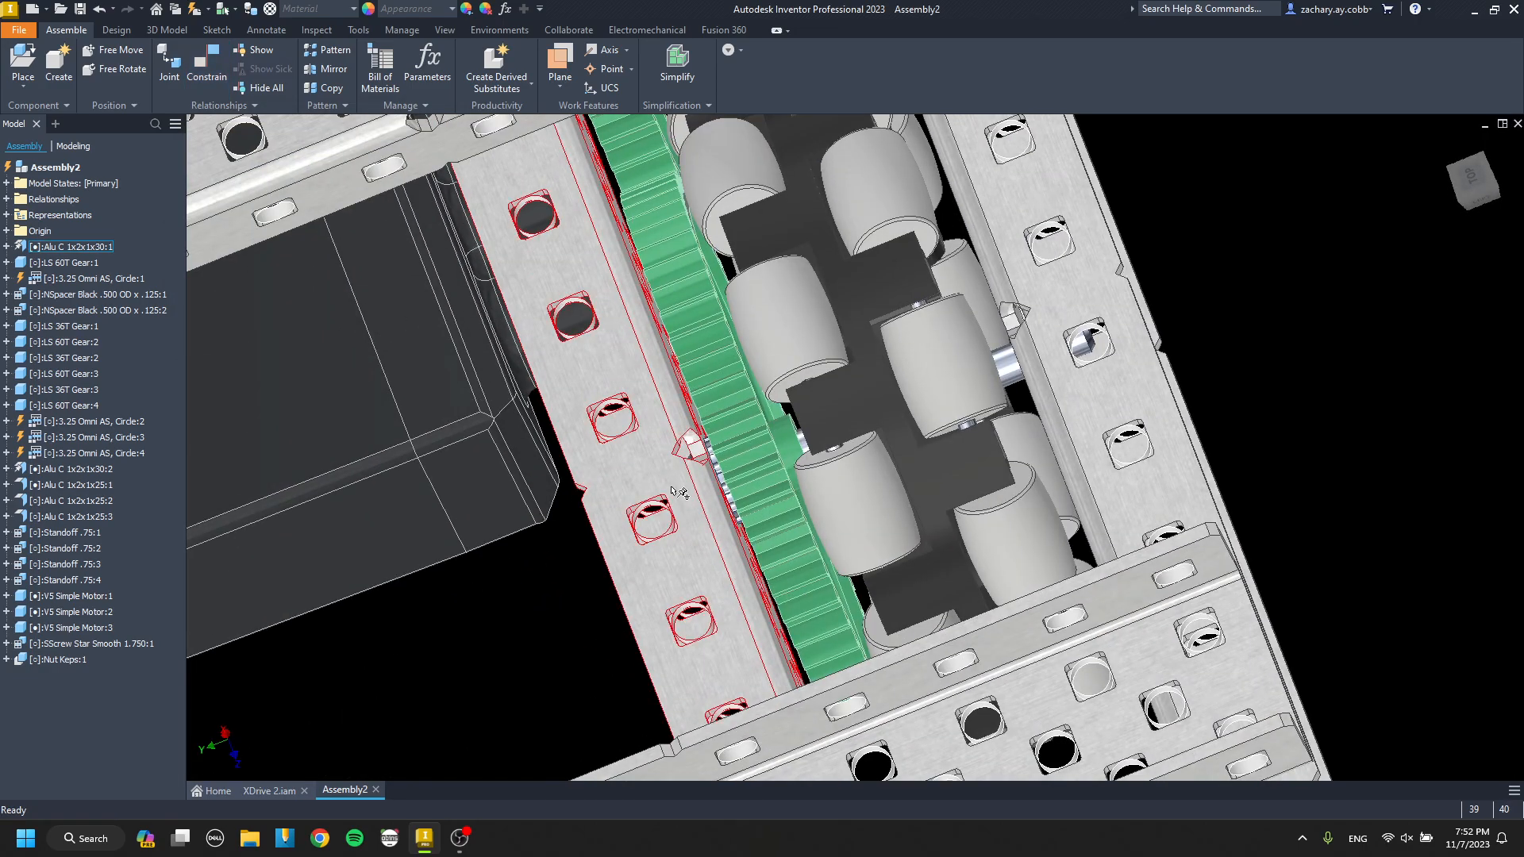
scroll(679, 488, "up", 5)
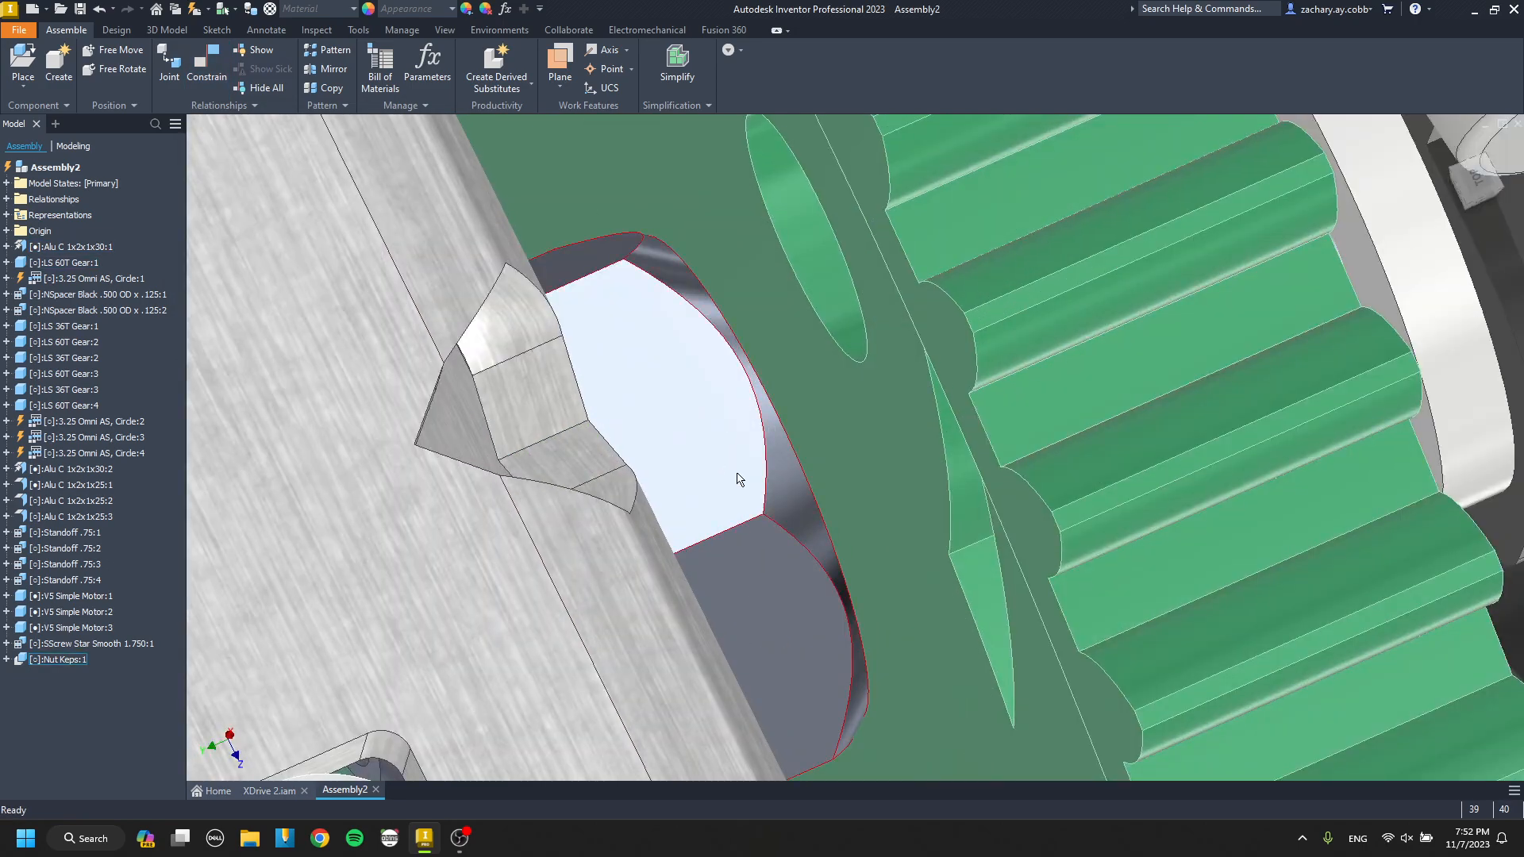
scroll(738, 476, "down", 6)
left_click(838, 504)
key("ctrl+c")
key("ctrl+v")
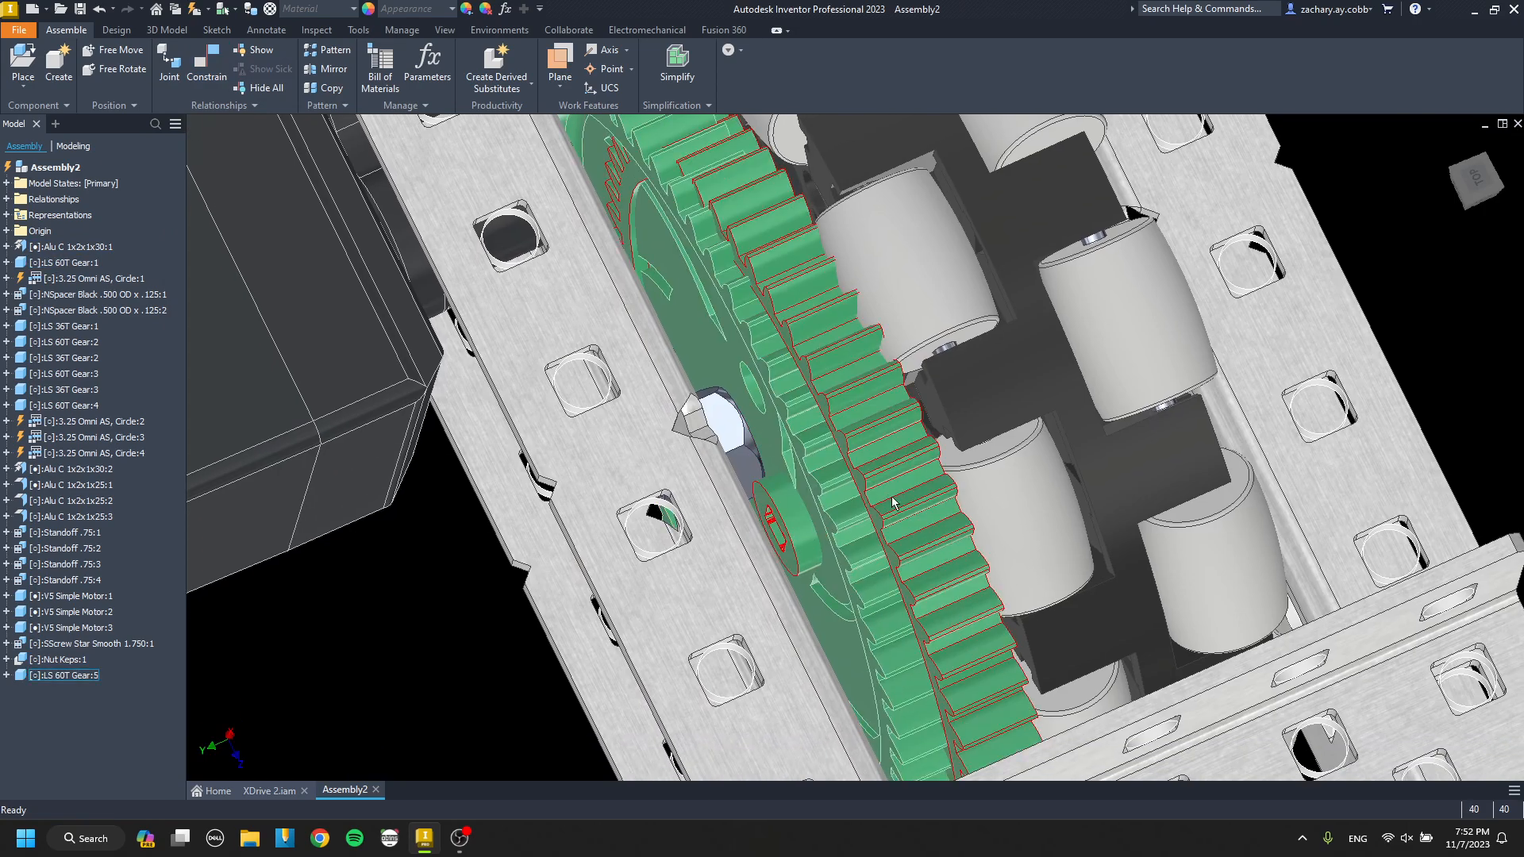
mouse_move(892, 499)
left_mouse_down()
mouse_move(838, 530)
mouse_move(874, 510)
left_mouse_up()
key("Delete")
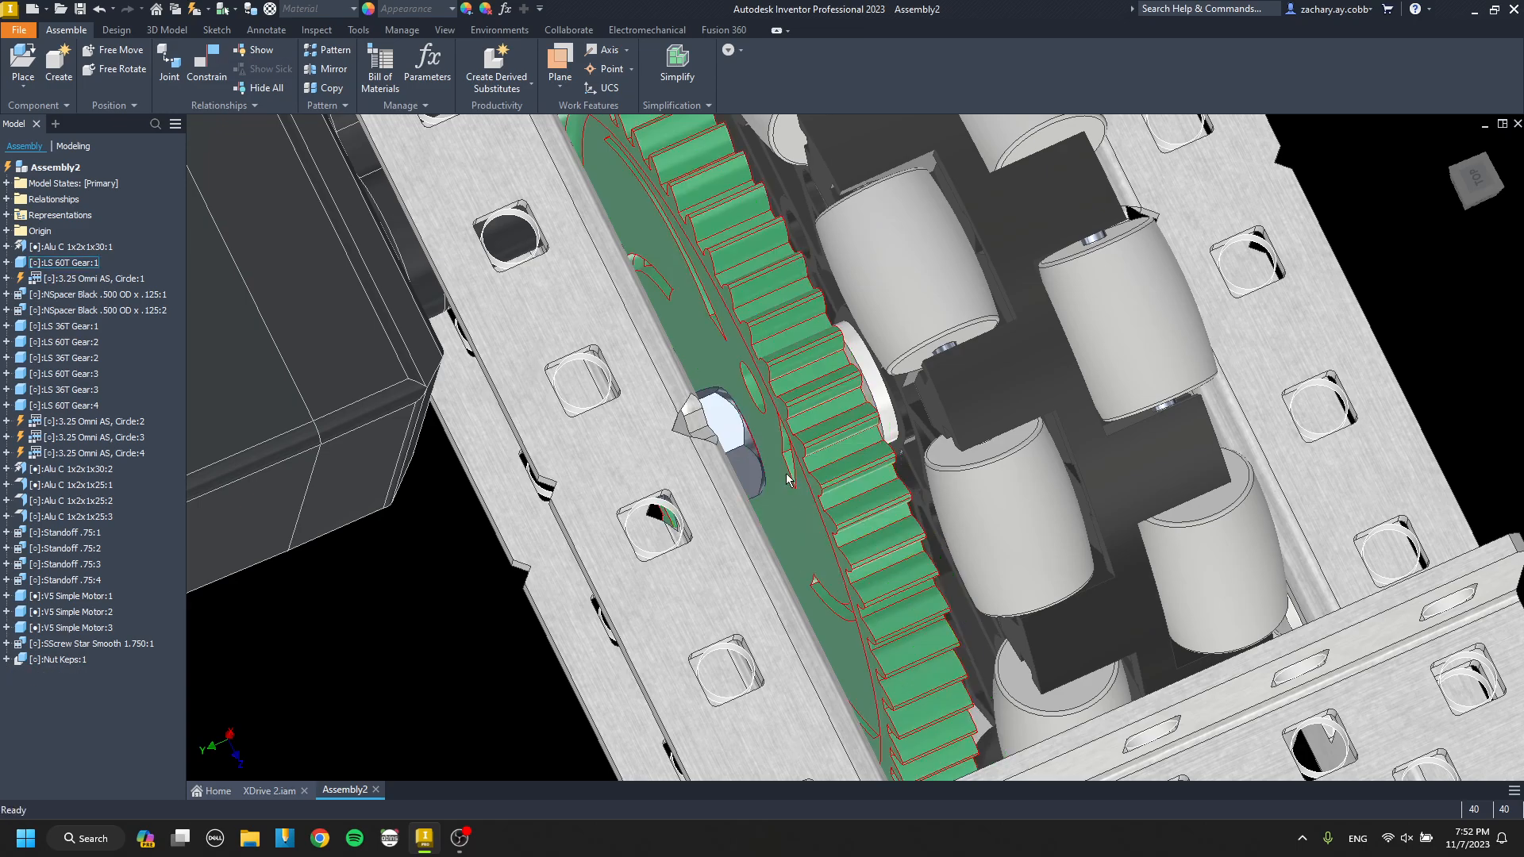
Place one NSpacer Black .500 OD x .250 from the Spacer Nylon .500 OD folder beside the end wheel.
mouse_move(798, 481)
middle_mouse_down("shift")
mouse_move(784, 460)
mouse_move(776, 471)
mouse_move(796, 475)
middle_mouse_up("shift")
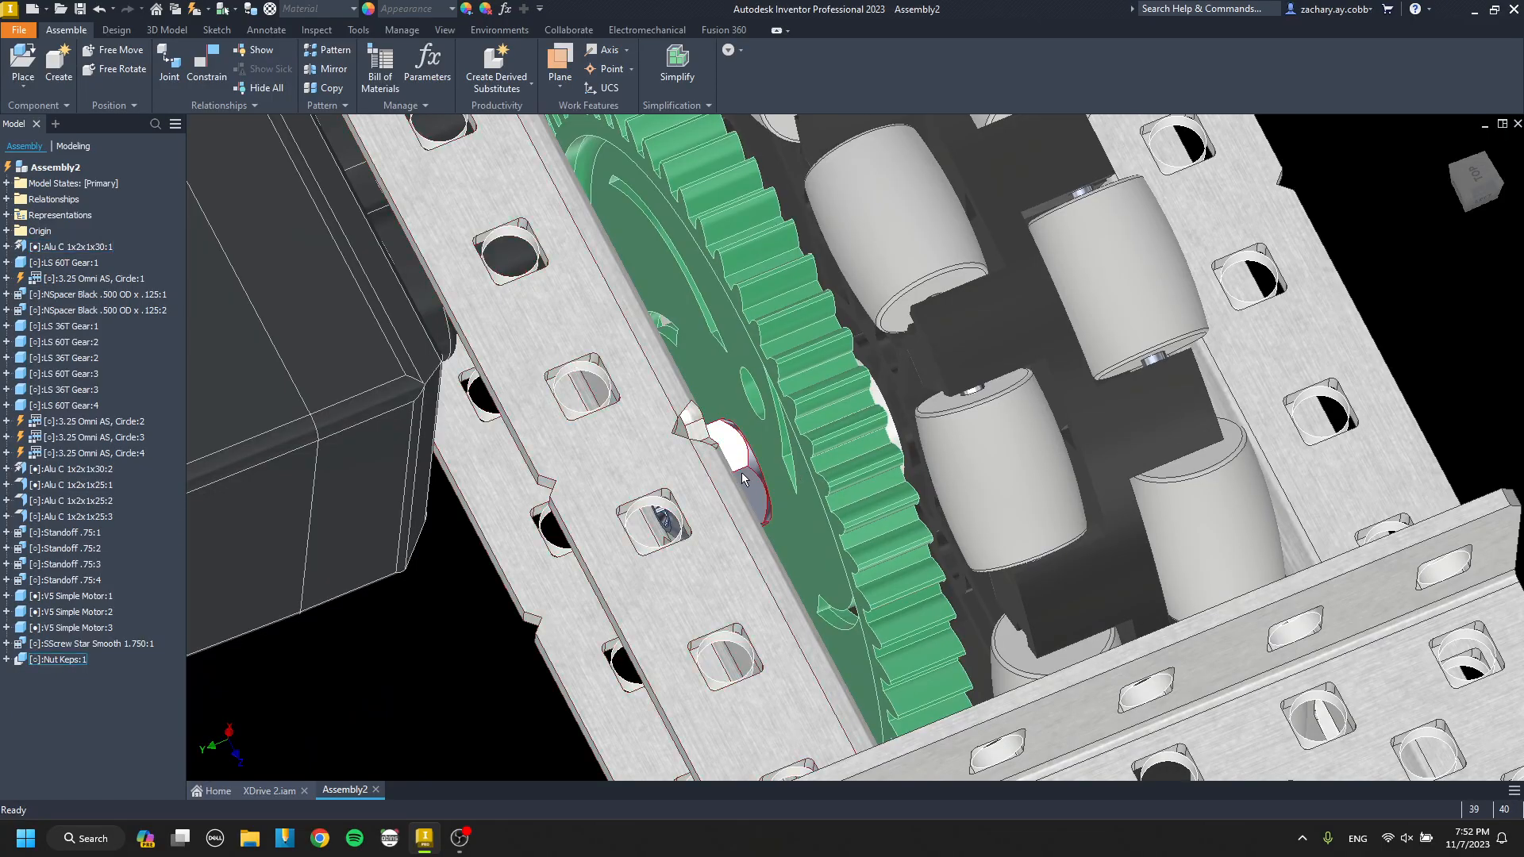
mouse_move(769, 462)
middle_mouse_down("shift")
mouse_move(670, 469)
mouse_move(687, 457)
mouse_move(732, 480)
mouse_move(737, 467)
middle_mouse_up("shift")
left_click(764, 470)
left_click_drag(772, 453, 879, 446)
mouse_move(802, 491)
middle_mouse_down("shift")
mouse_move(556, 446)
mouse_move(679, 431)
mouse_move(646, 383)
mouse_move(750, 397)
middle_mouse_up("shift")
key("p")
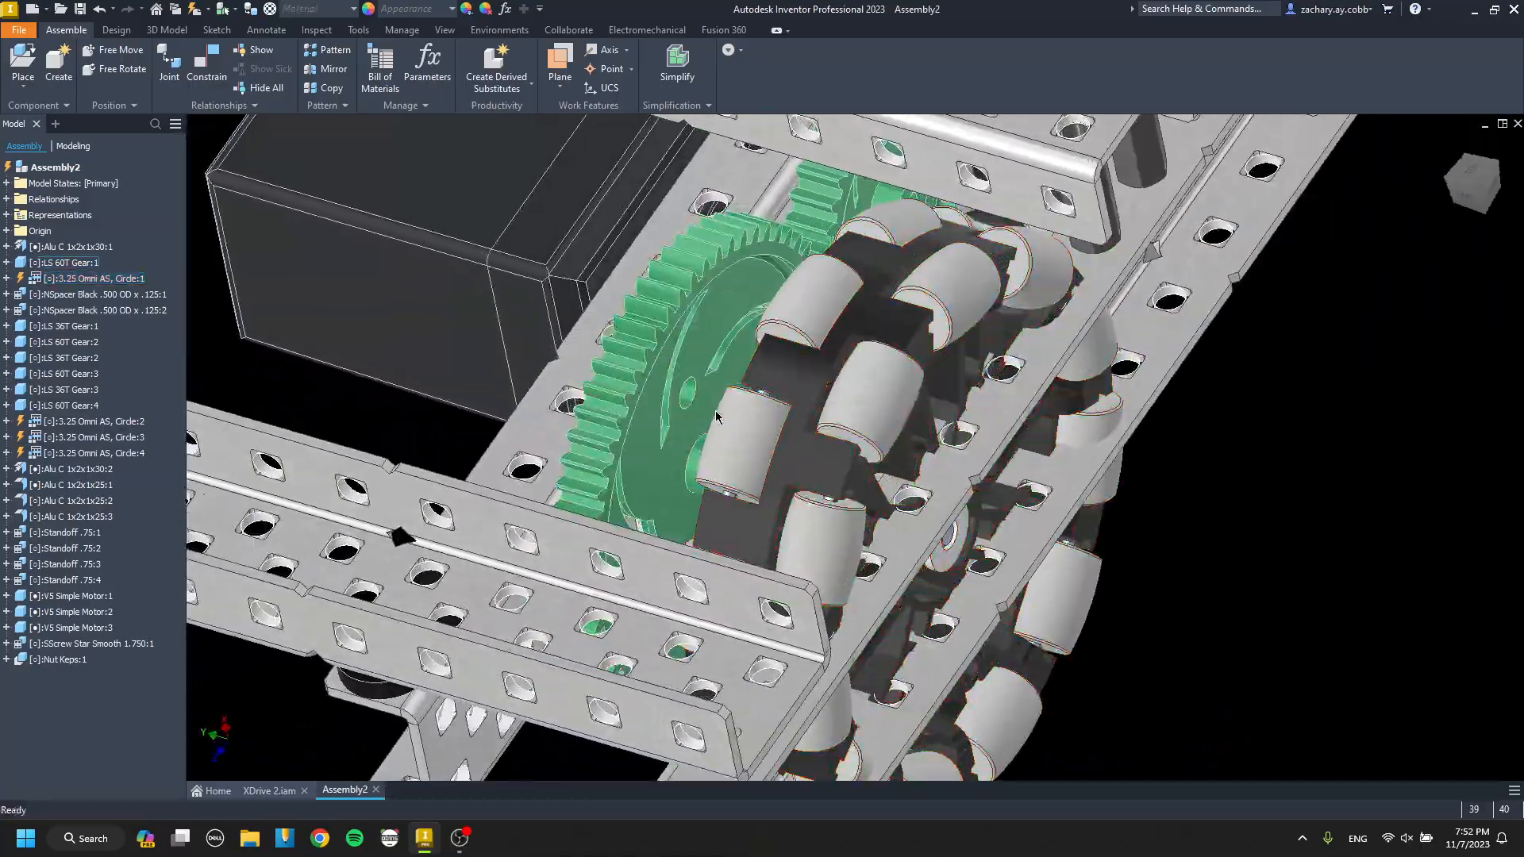
left_click(254, 253)
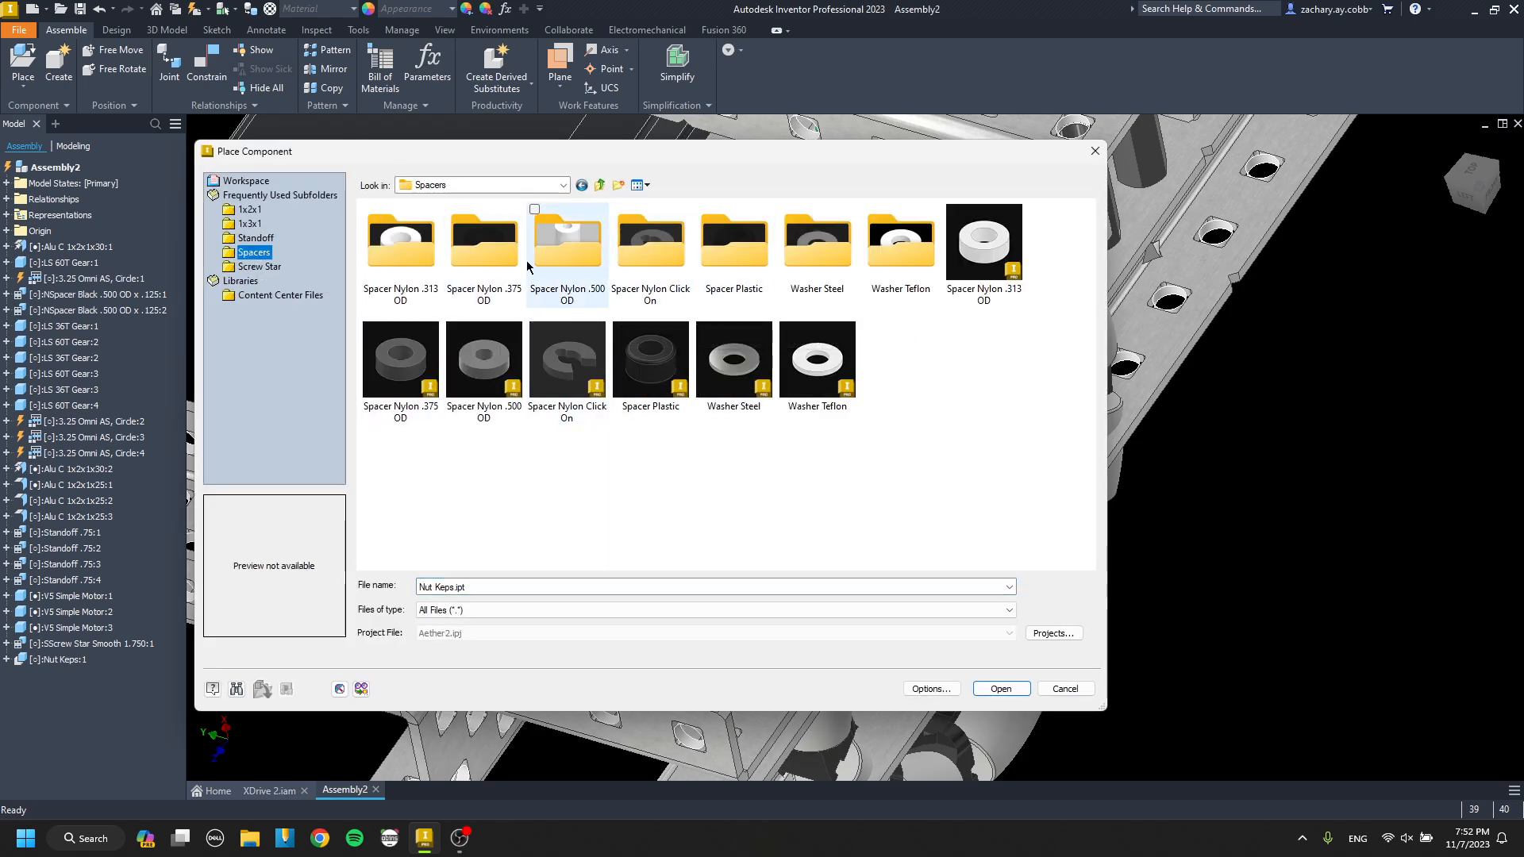
double_click(571, 268)
double_click(612, 286)
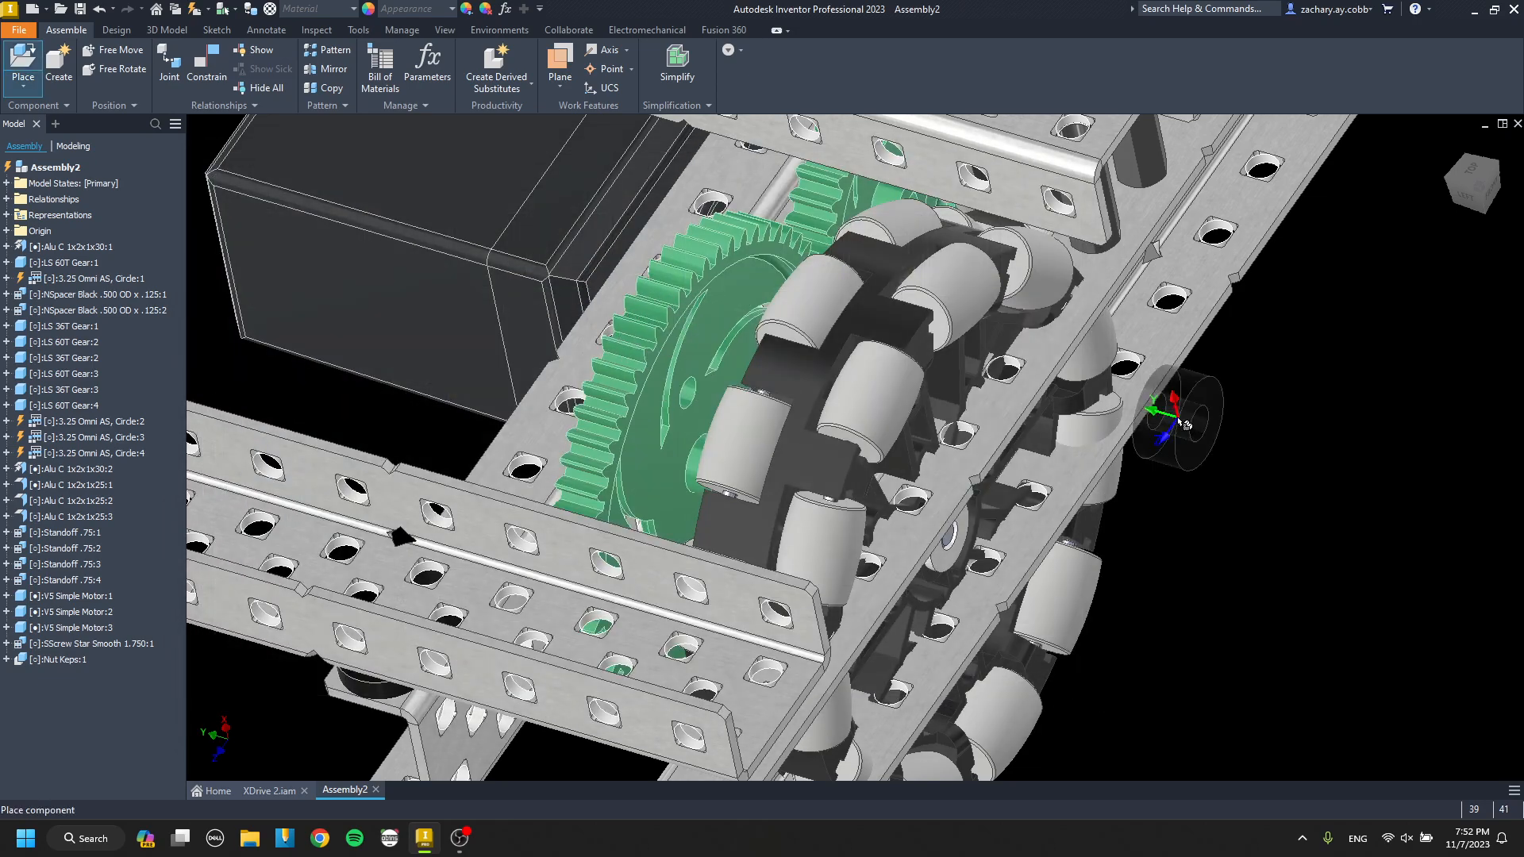
Mate the .250 black spacer's end face to the wheel-side face of the end 60T gear at 0.000 in offset.
scroll(770, 364, "down", 6)
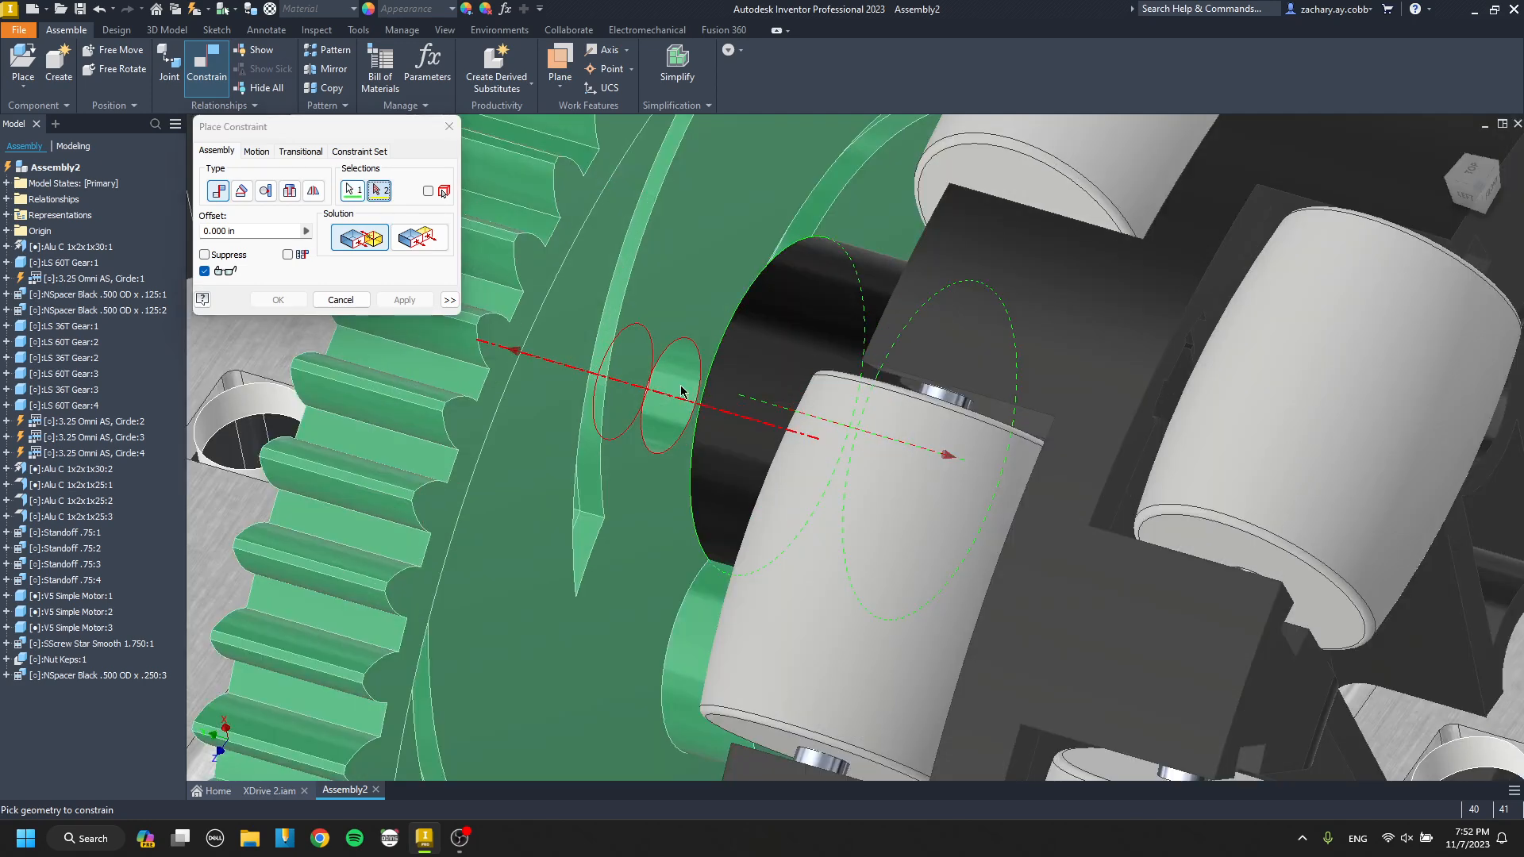
left_click(681, 392)
left_click(414, 299)
key("Escape")
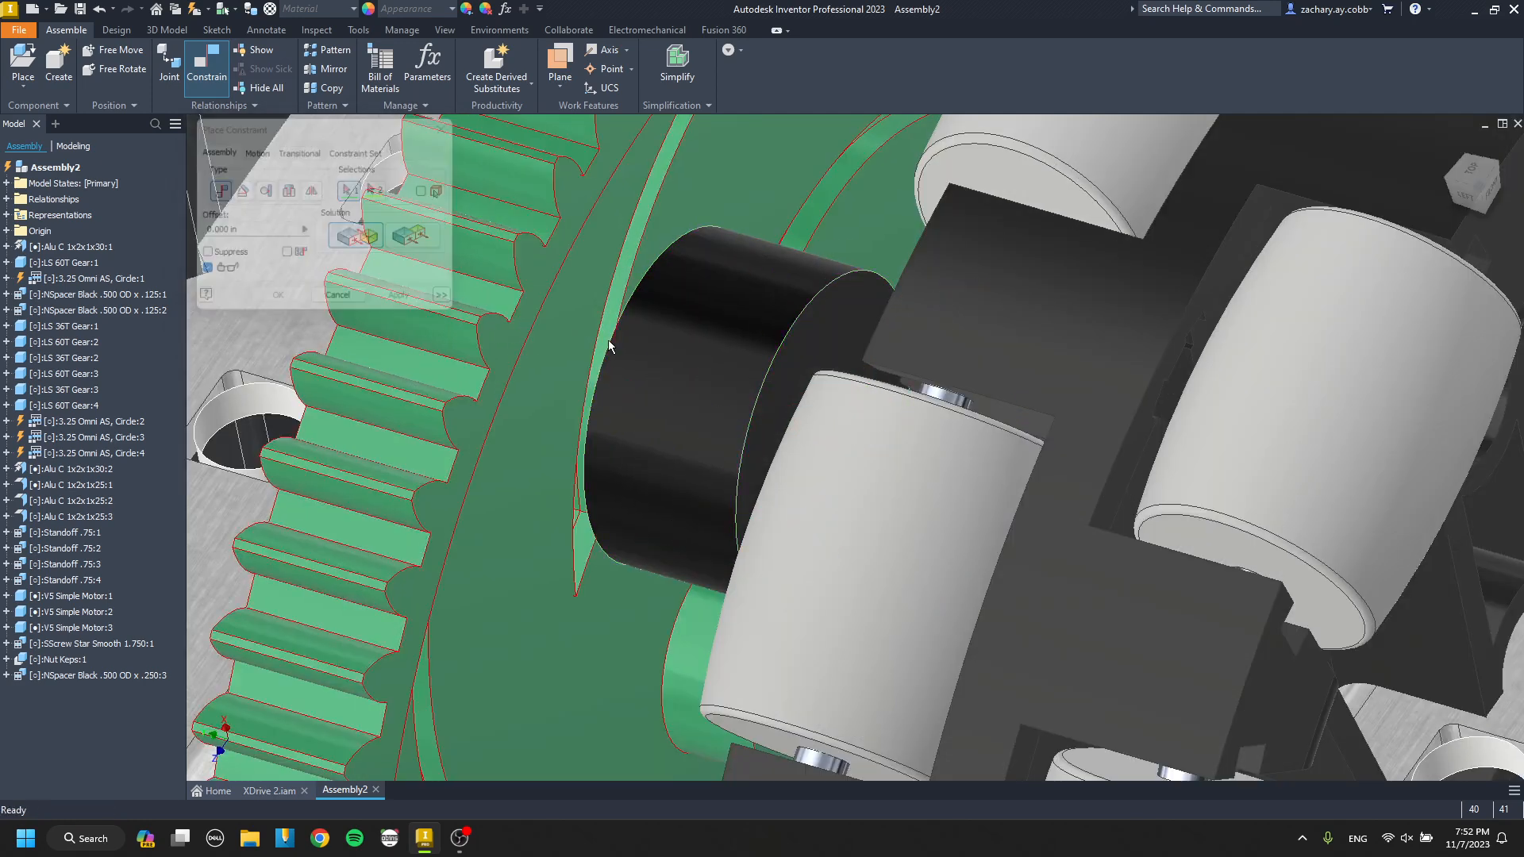
Place three SWasher .375 OD x .031250 steel washers beside the end 60T gear.
key("p")
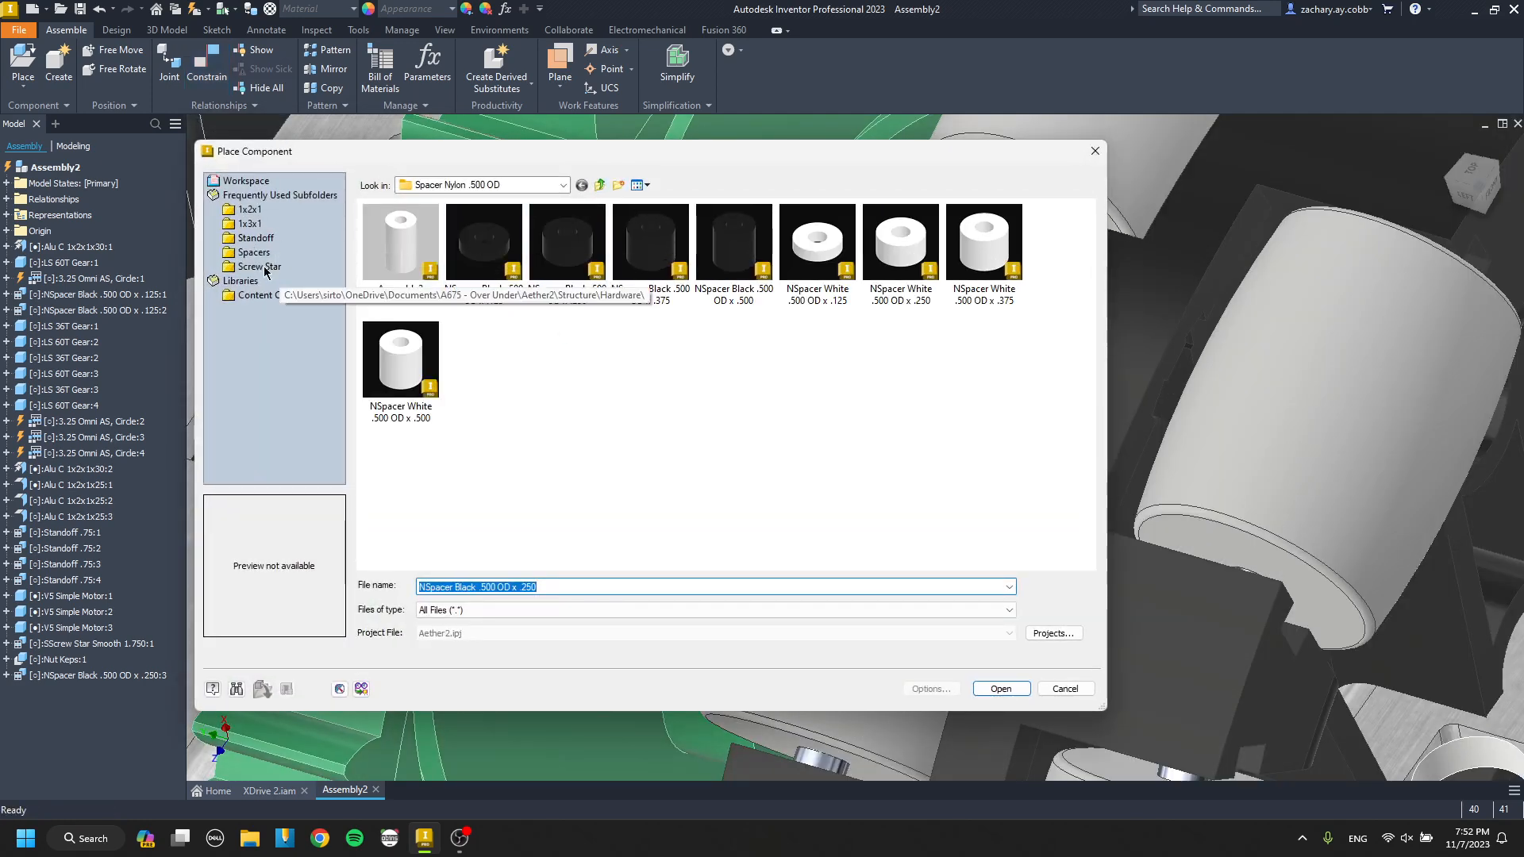
left_click(254, 252)
double_click(839, 272)
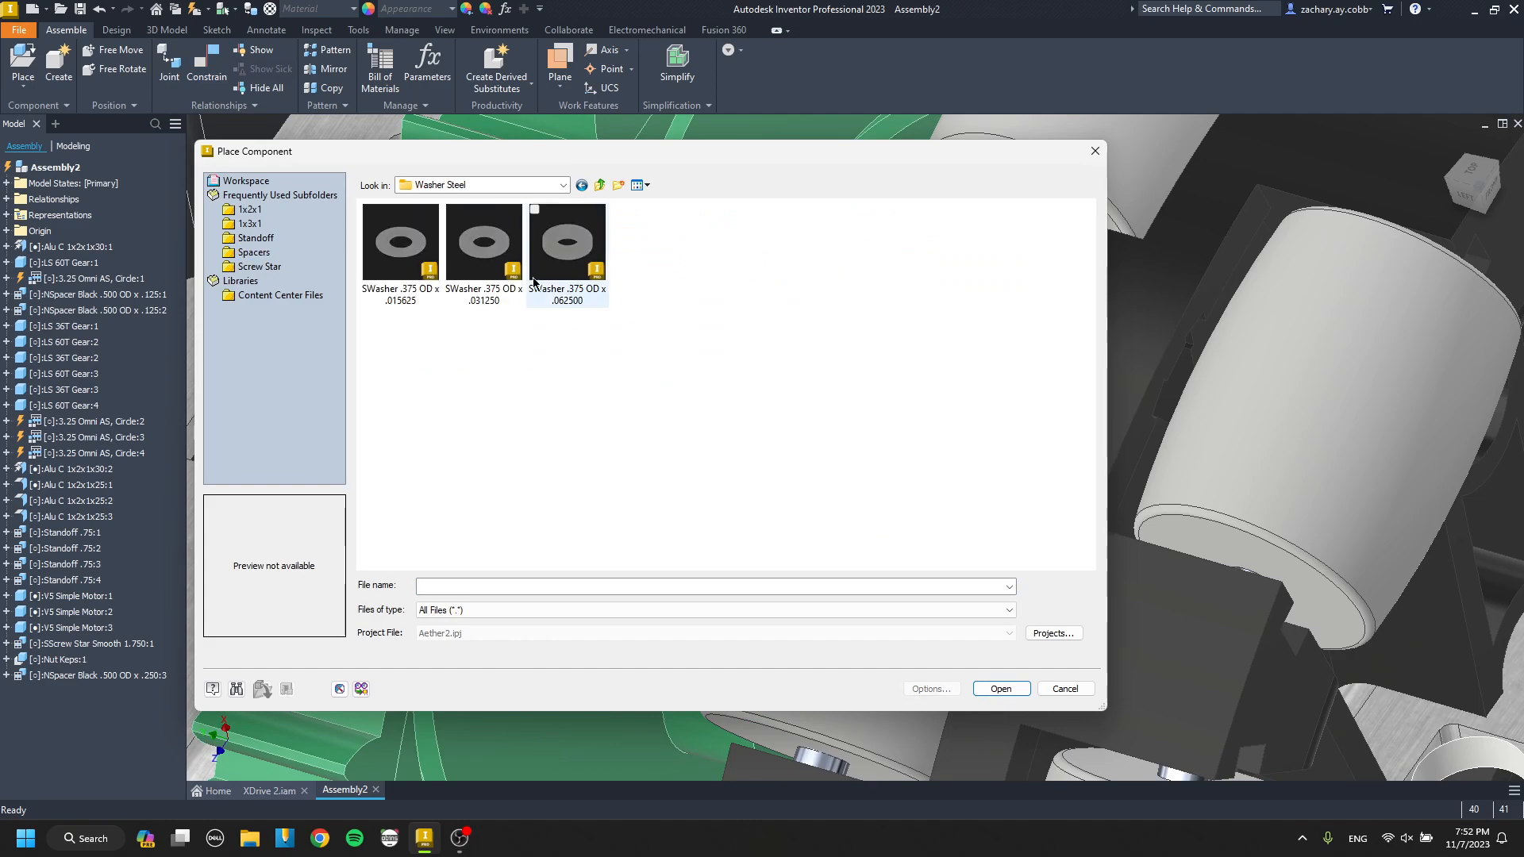
double_click(534, 278)
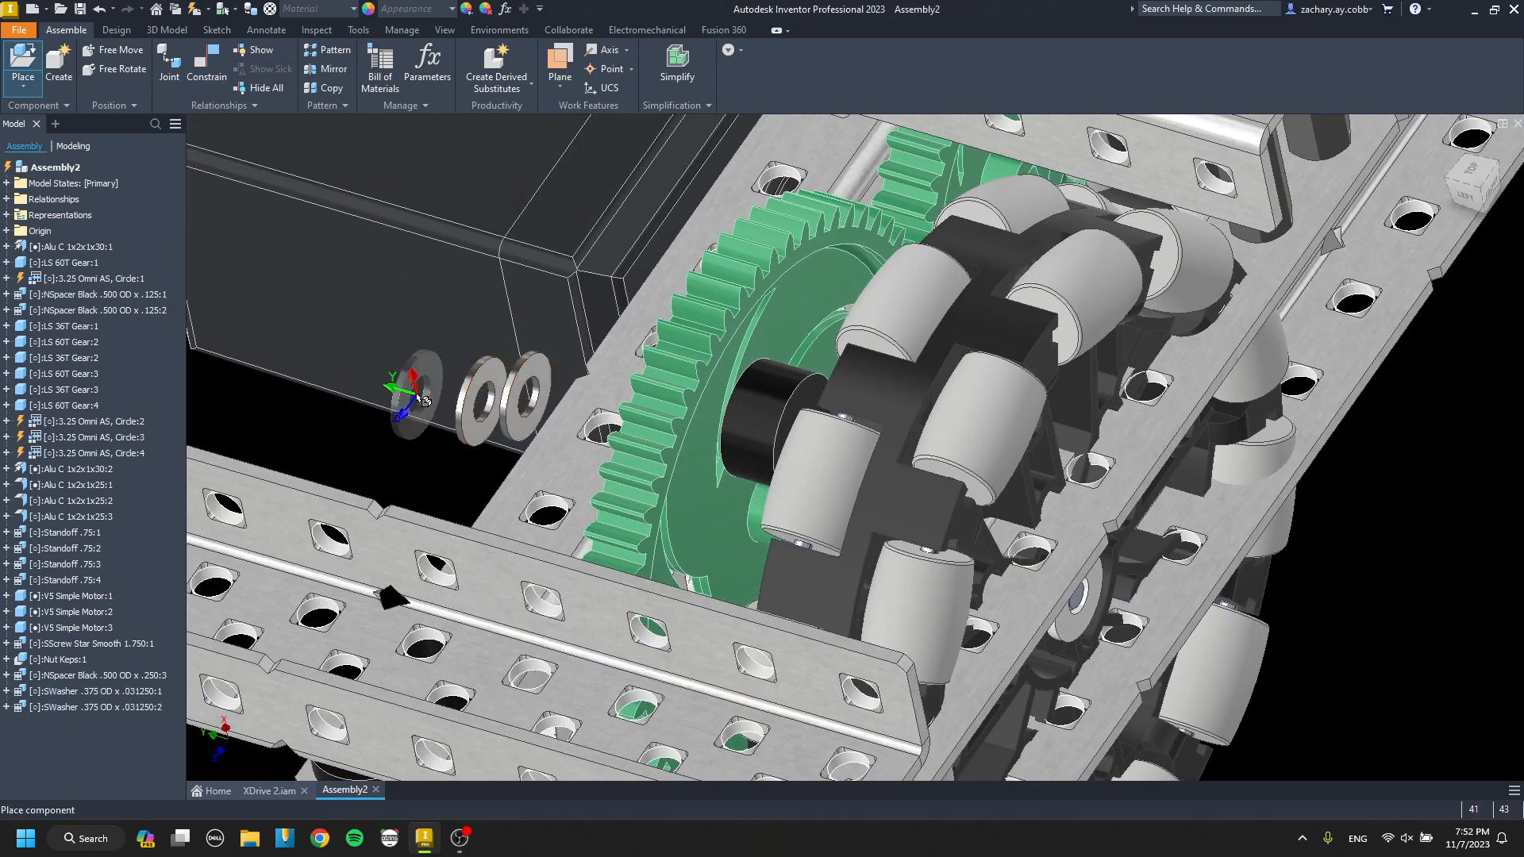
scroll(494, 381, "down", 3)
left_click(494, 381)
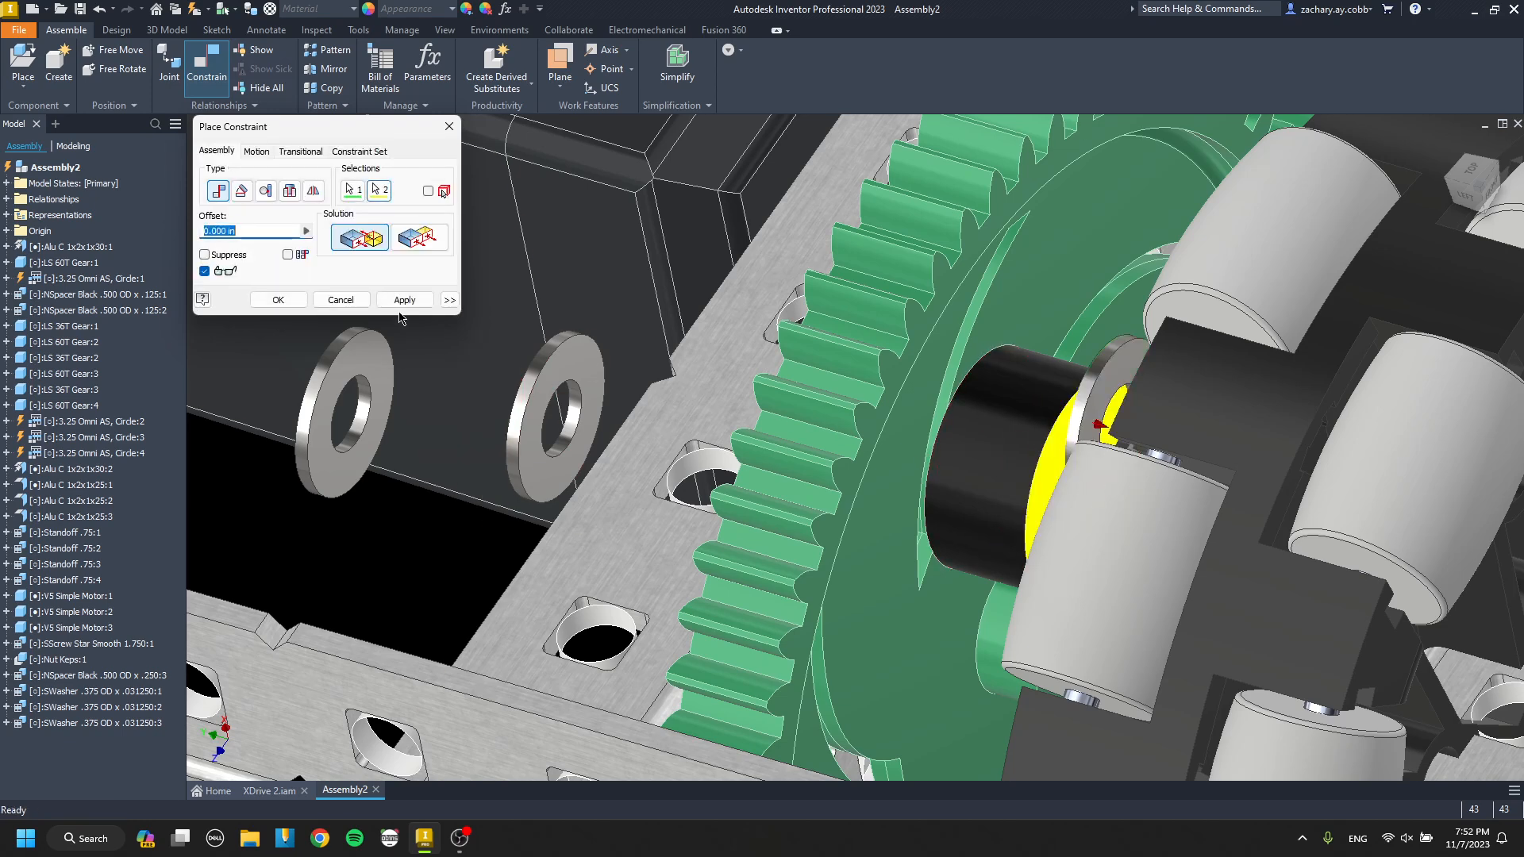
Stack the remaining two .375 OD steel washers face to face on the first washer at 0.000 in offset.
left_click(592, 397)
key("Escape")
key("c")
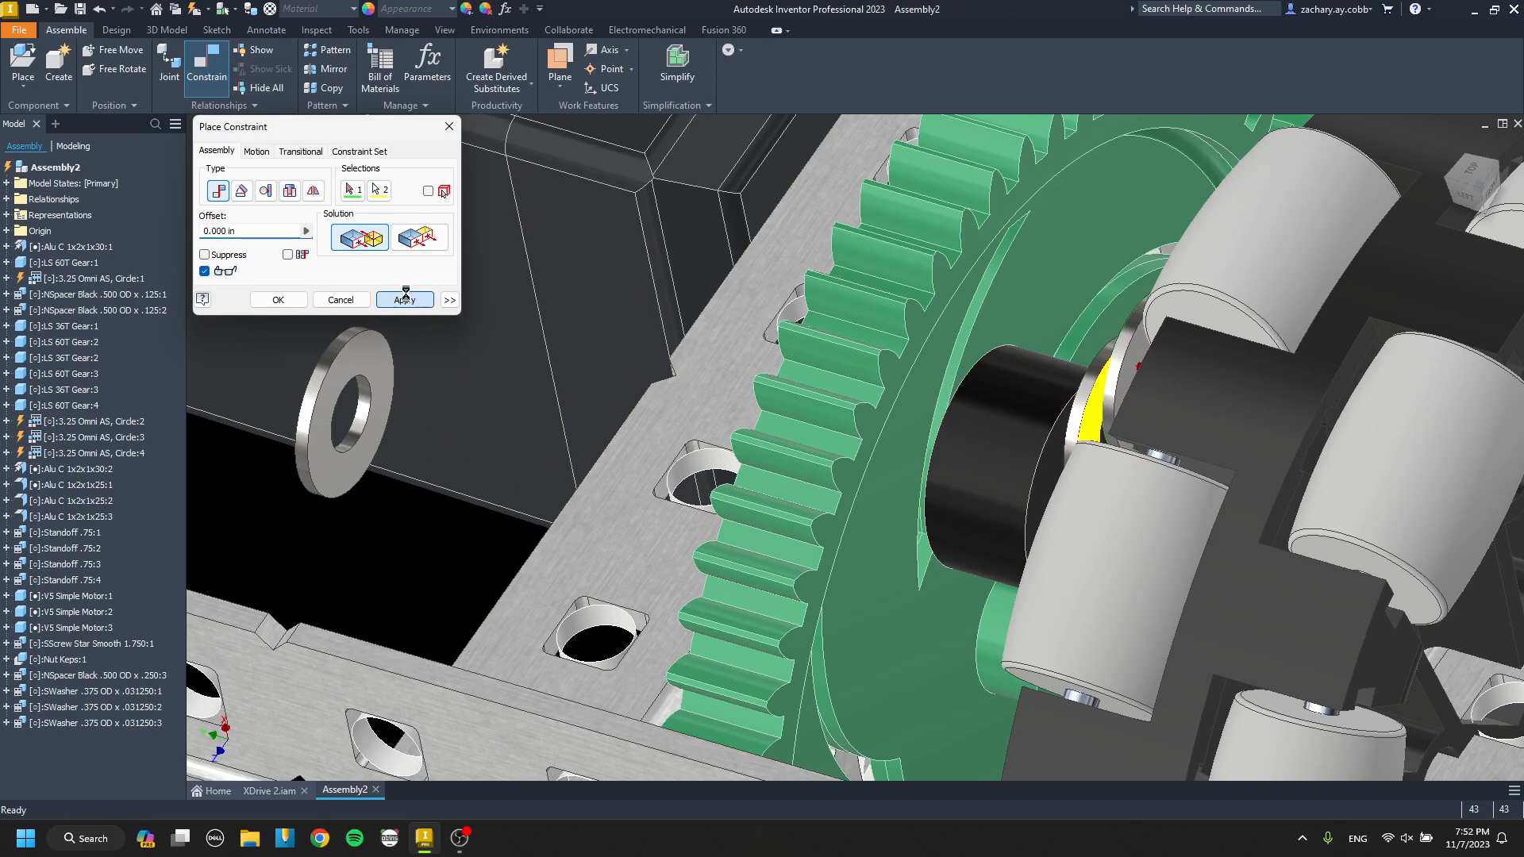
left_click(1145, 355)
scroll(1145, 354, "down", 2)
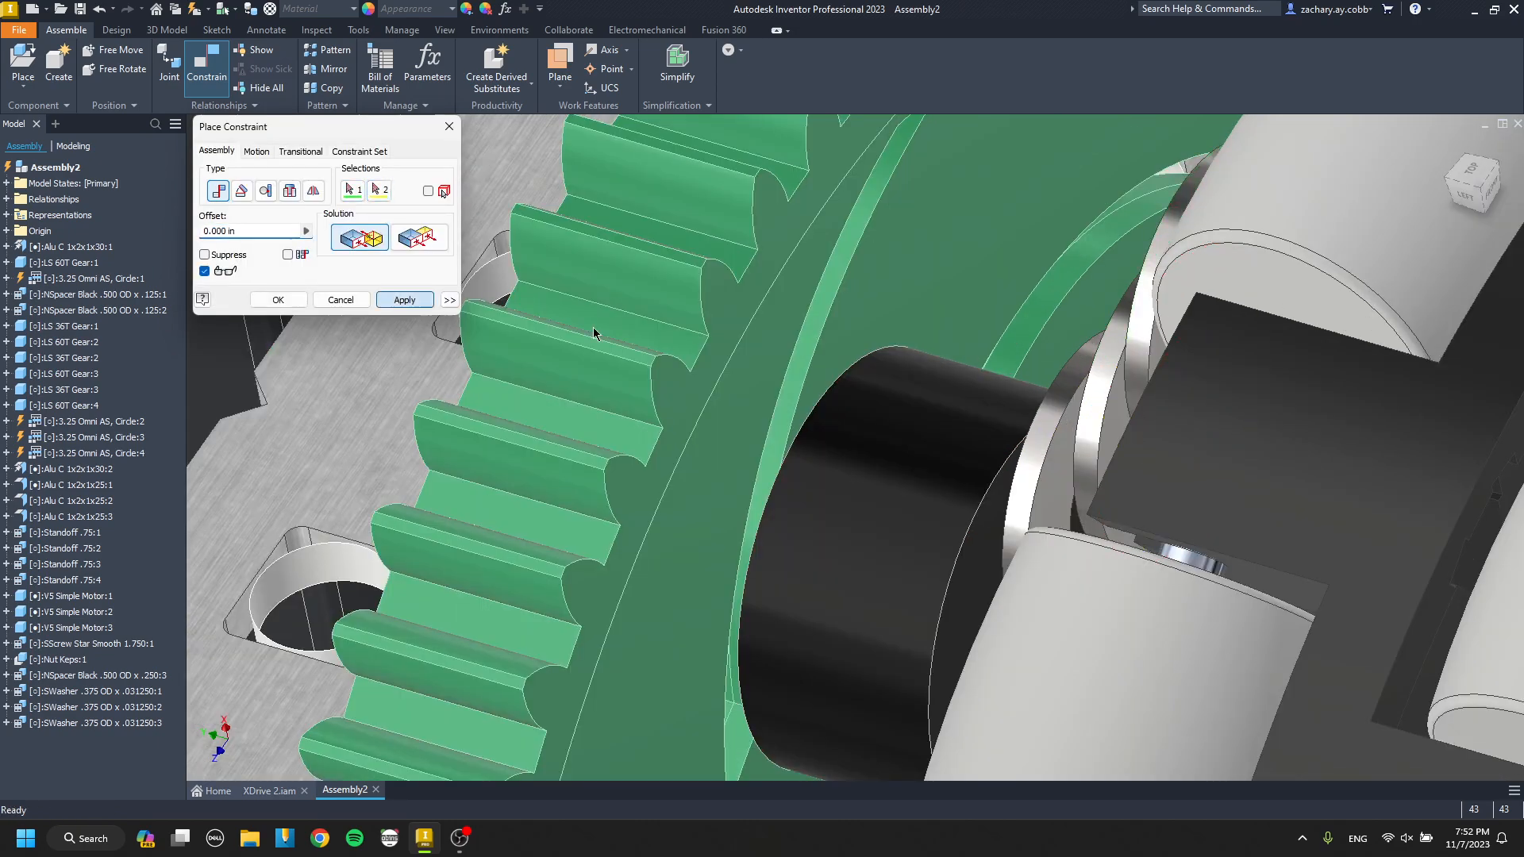
Align the stacked steel washers' axes with the .250 black spacer's axis at 0.000 in offset.
scroll(834, 385, "up", 3)
middle_click_drag(838, 373, 964, 417, "shift")
scroll(969, 421, "down", 3)
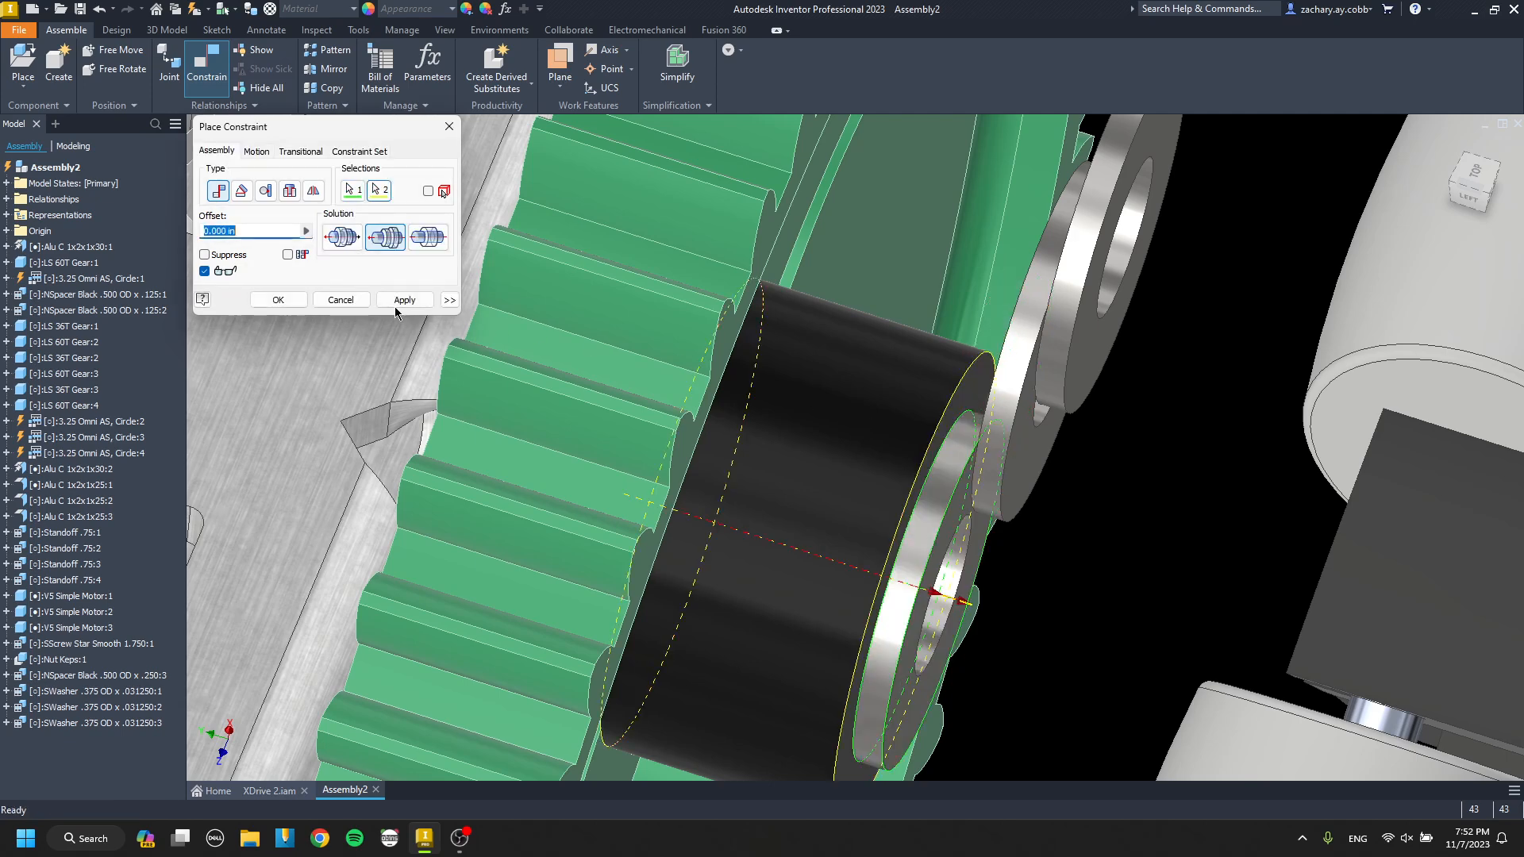
left_click(385, 300)
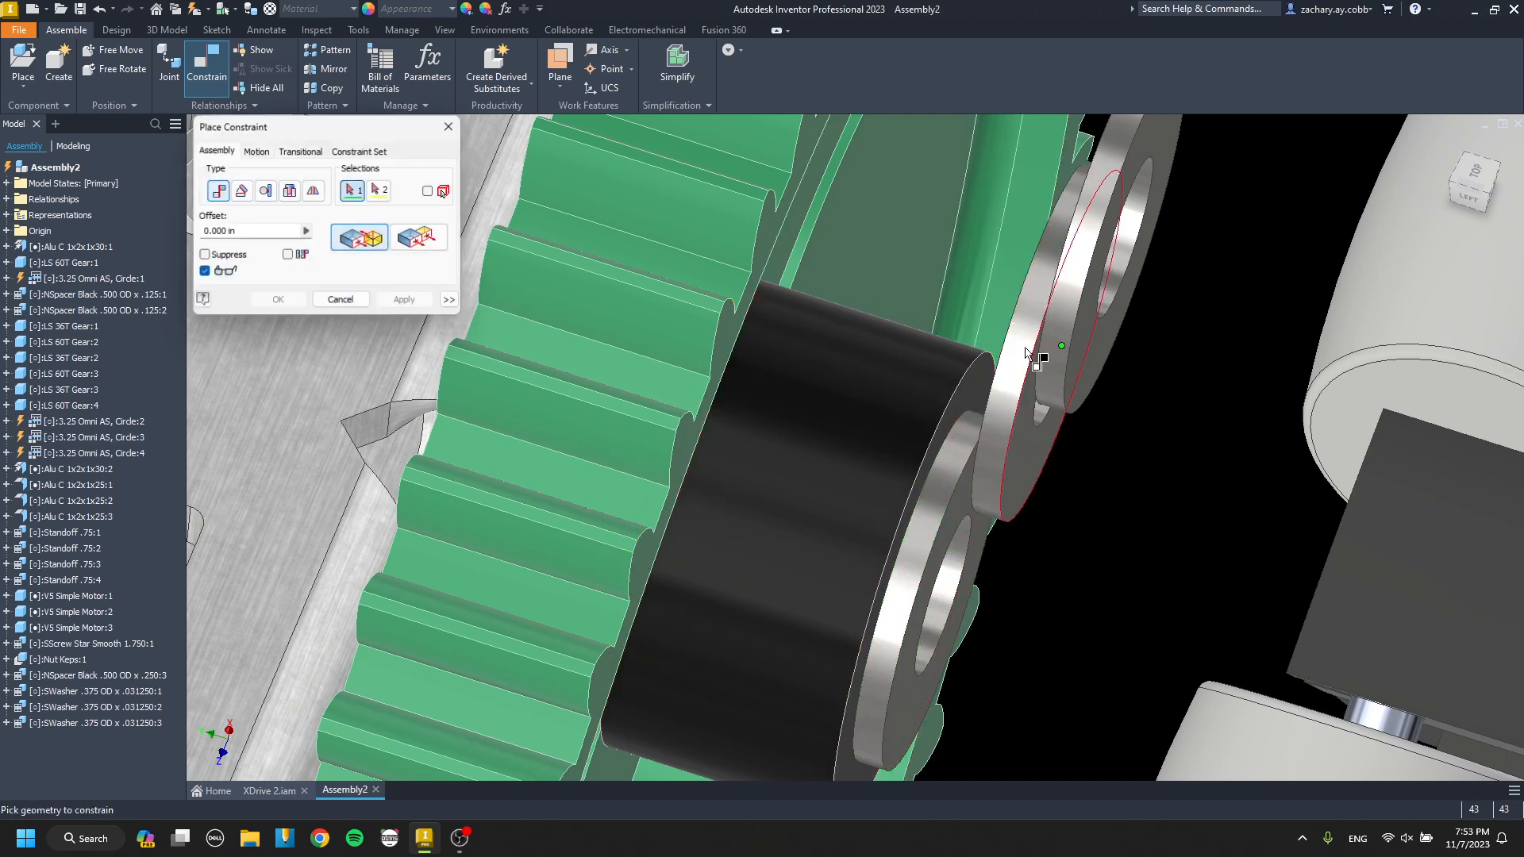
left_click(844, 389)
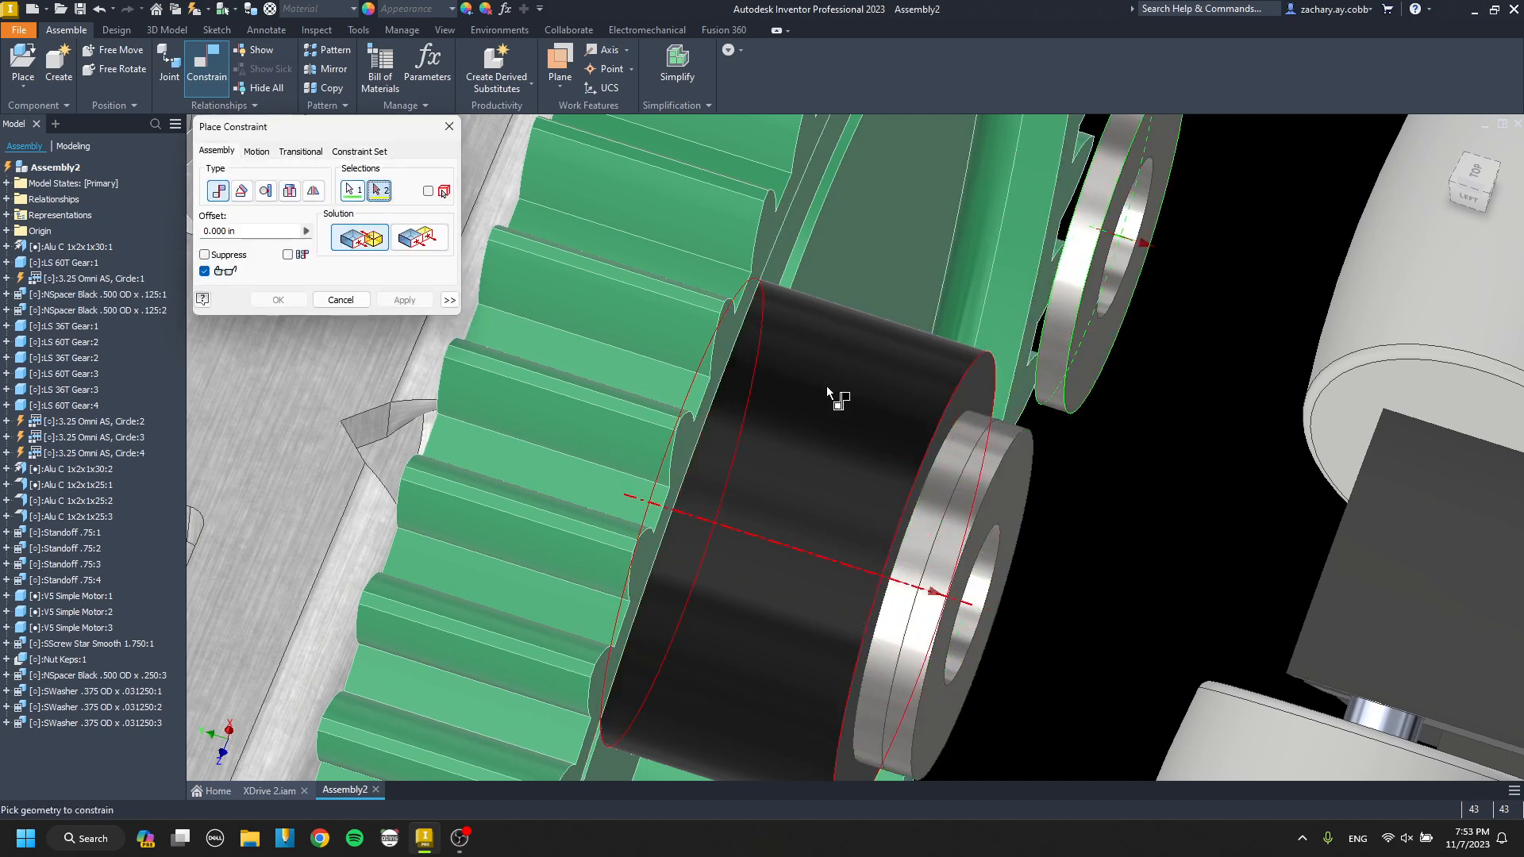
left_click(826, 386)
left_click(431, 297)
key("Escape")
Mate the end omni wheel's gear-side face to the outermost steel washer's face at 0.000 in offset.
scroll(910, 375, "down", 7)
middle_click_drag(910, 373, 980, 383, "shift")
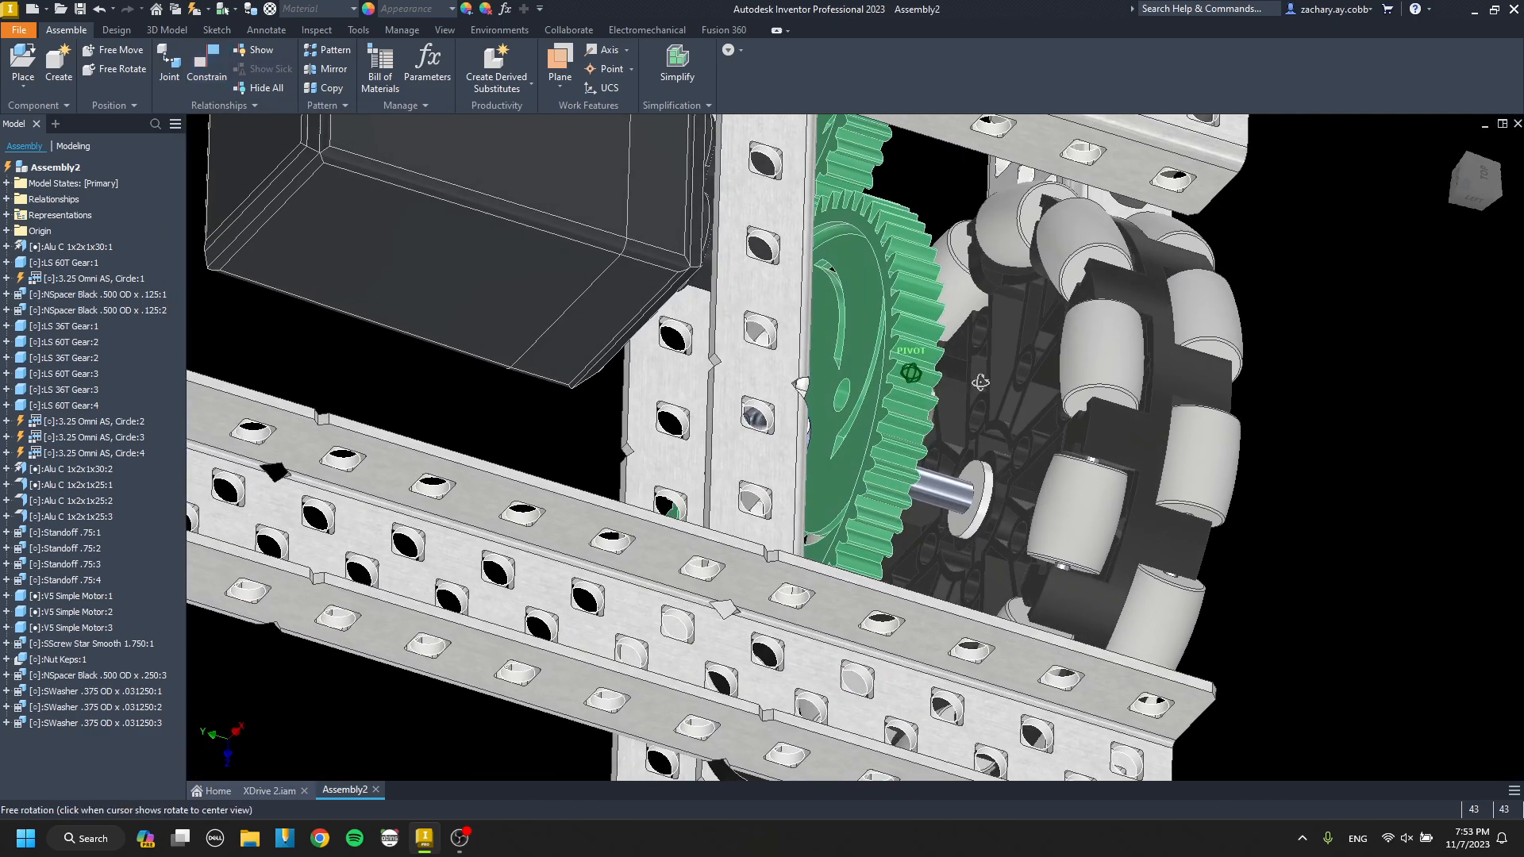
key("c")
scroll(1048, 436, "up", 6)
left_click(1047, 438)
scroll(1051, 438, "down", 5)
middle_click_drag(1085, 428, 949, 430, "shift")
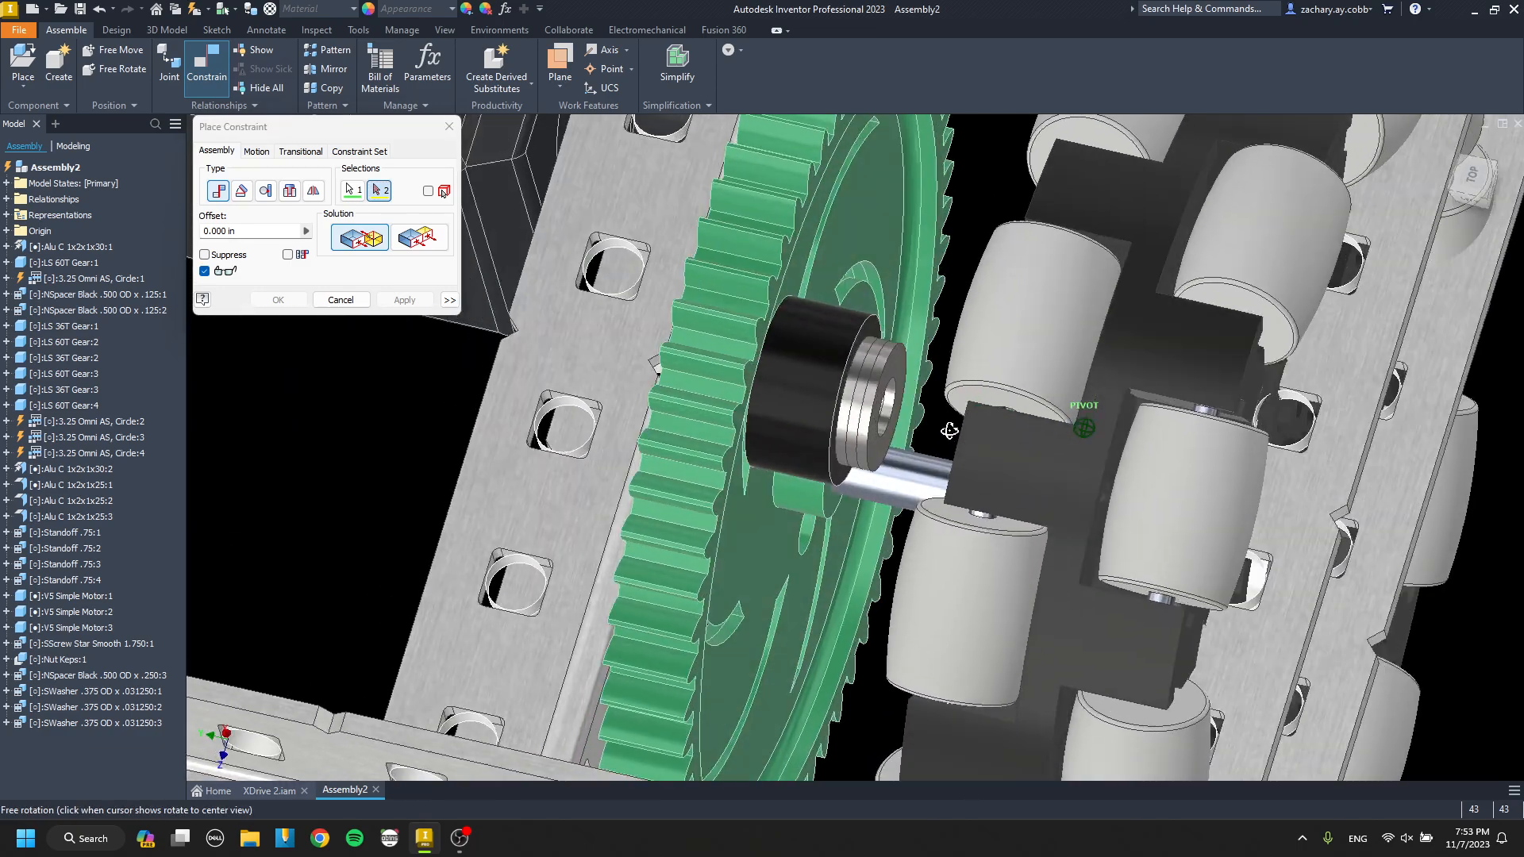
scroll(920, 373, "up", 4)
left_click(922, 373)
key("Escape")
scroll(814, 351, "down", 5)
middle_click_drag(815, 350, 841, 389, "shift")
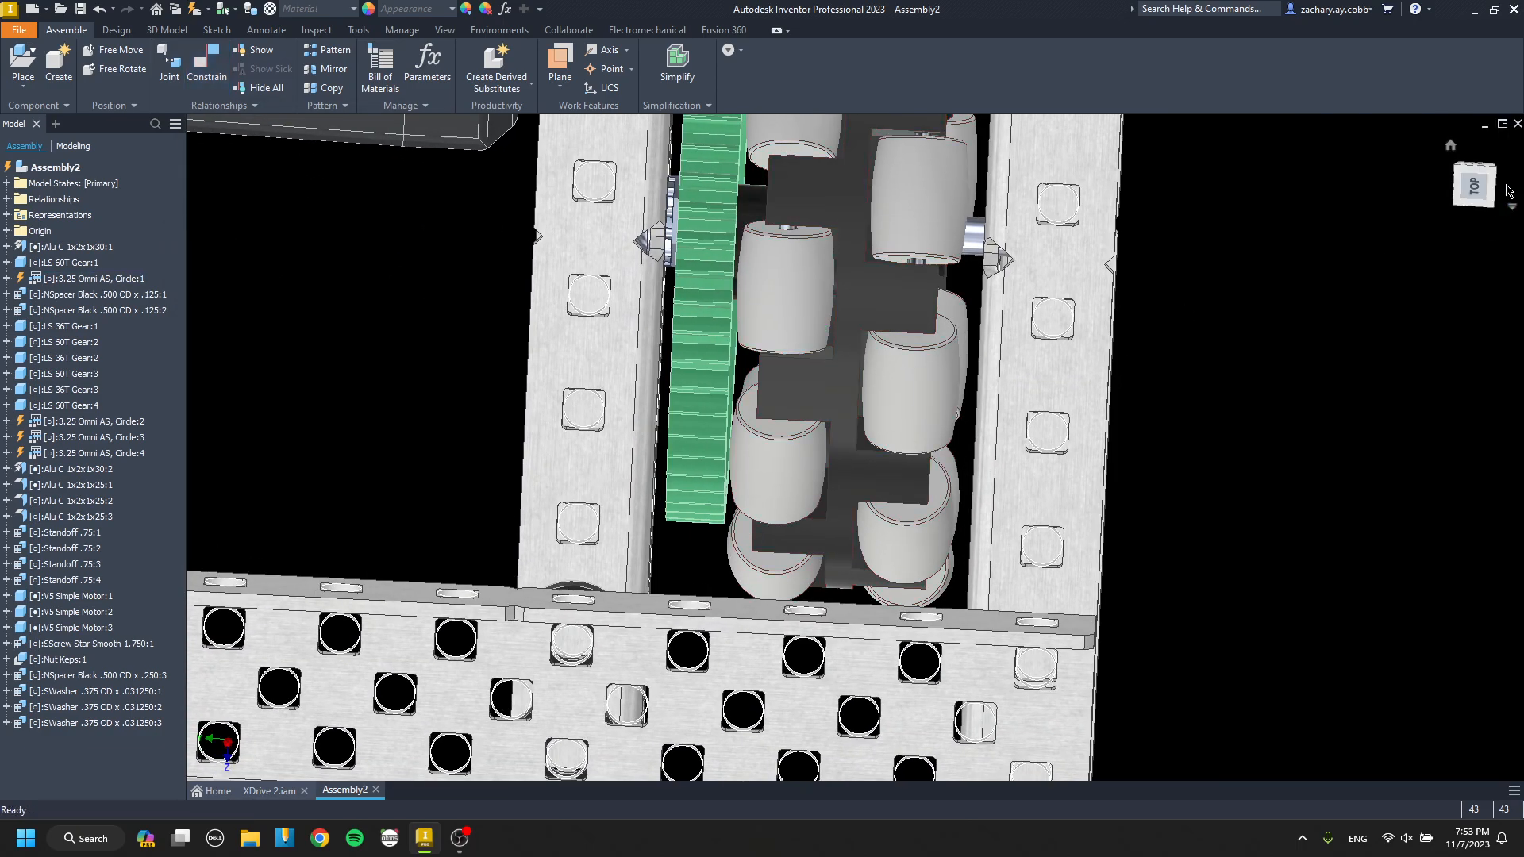
Examine from above how the end omni wheel sits between the 60T gear and the two channels.
left_click(1488, 189)
scroll(1063, 516, "up", 6)
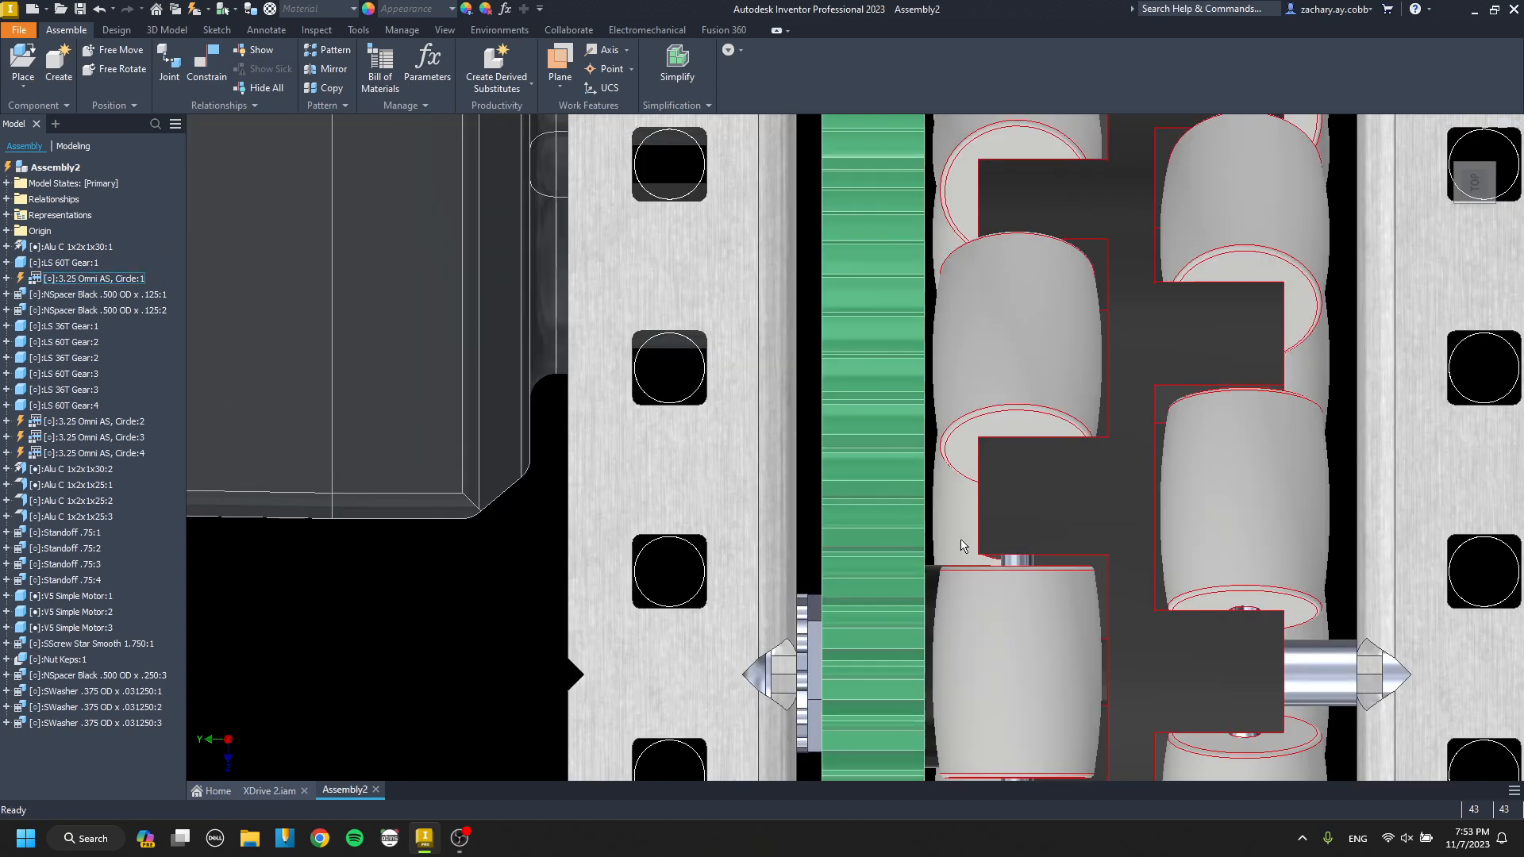
middle_click_drag(963, 544, 742, 545)
left_click_drag(767, 448, 743, 419)
scroll(700, 377, "down", 3)
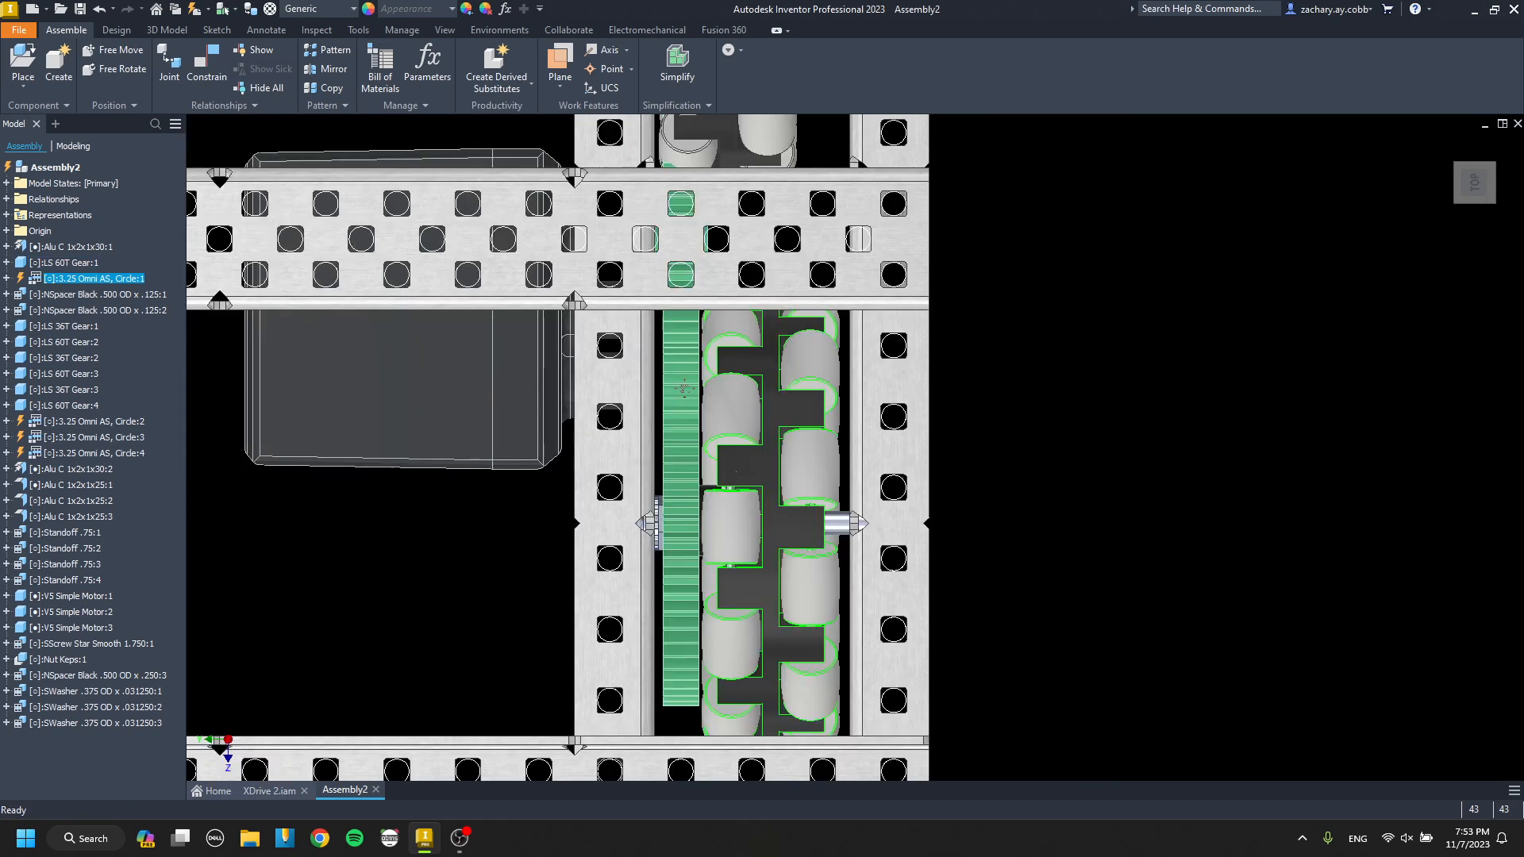
middle_click_drag(702, 337, 689, 421)
scroll(737, 450, "up", 6)
left_click_drag(659, 594, 657, 566)
middle_click_drag(688, 468, 715, 278, "shift")
left_click(784, 466)
scroll(785, 467, "down", 6)
left_click(1398, 192)
left_click(1490, 184)
scroll(1017, 639, "up", 7)
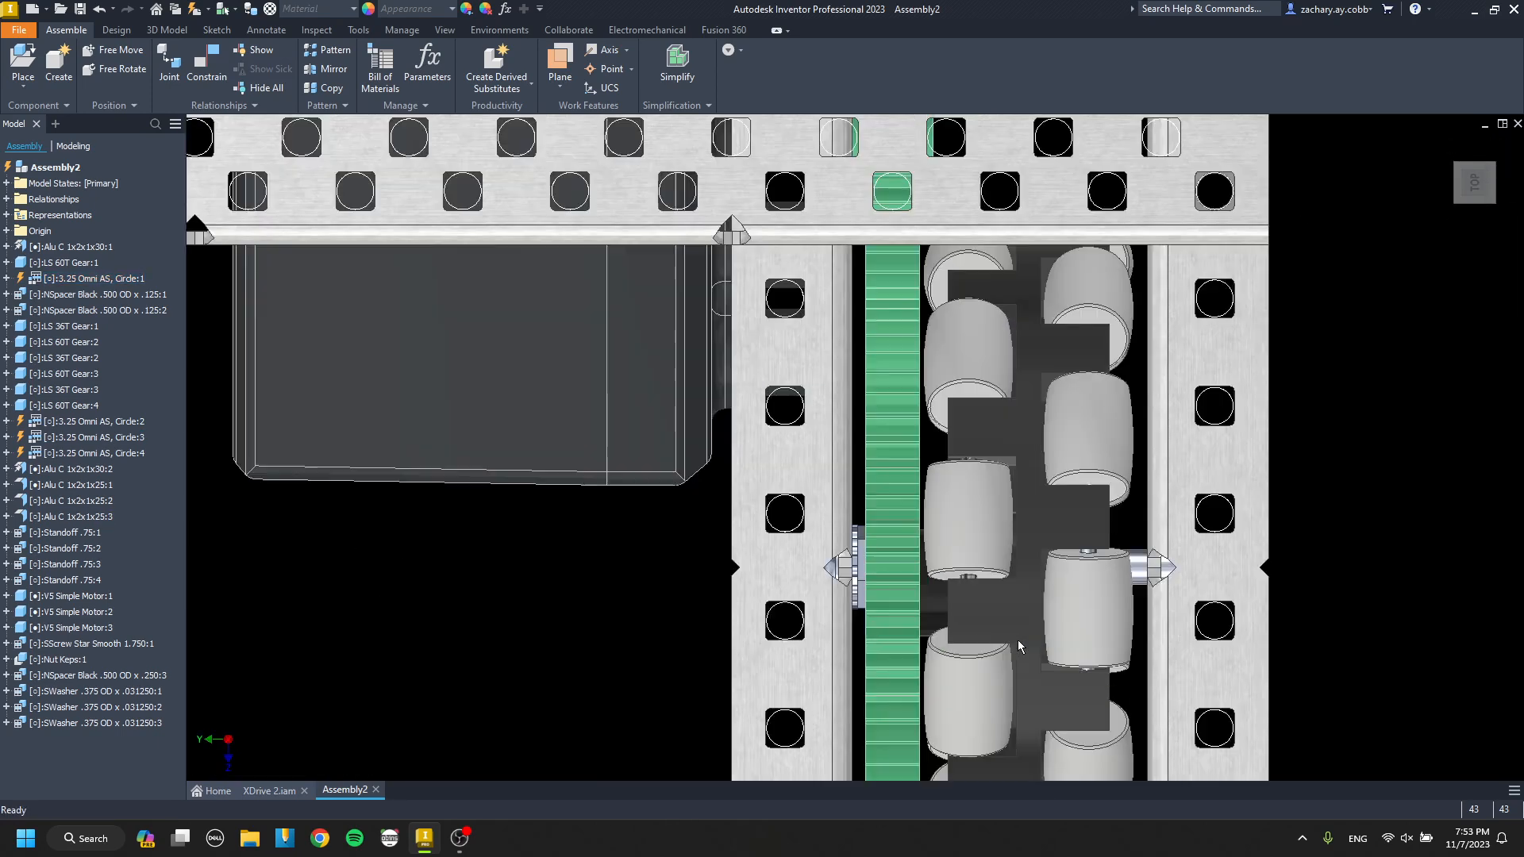
middle_click_drag(1017, 640, 784, 500)
middle_click_drag(936, 280, 845, 507)
left_click(725, 445)
scroll(681, 429, "down", 4)
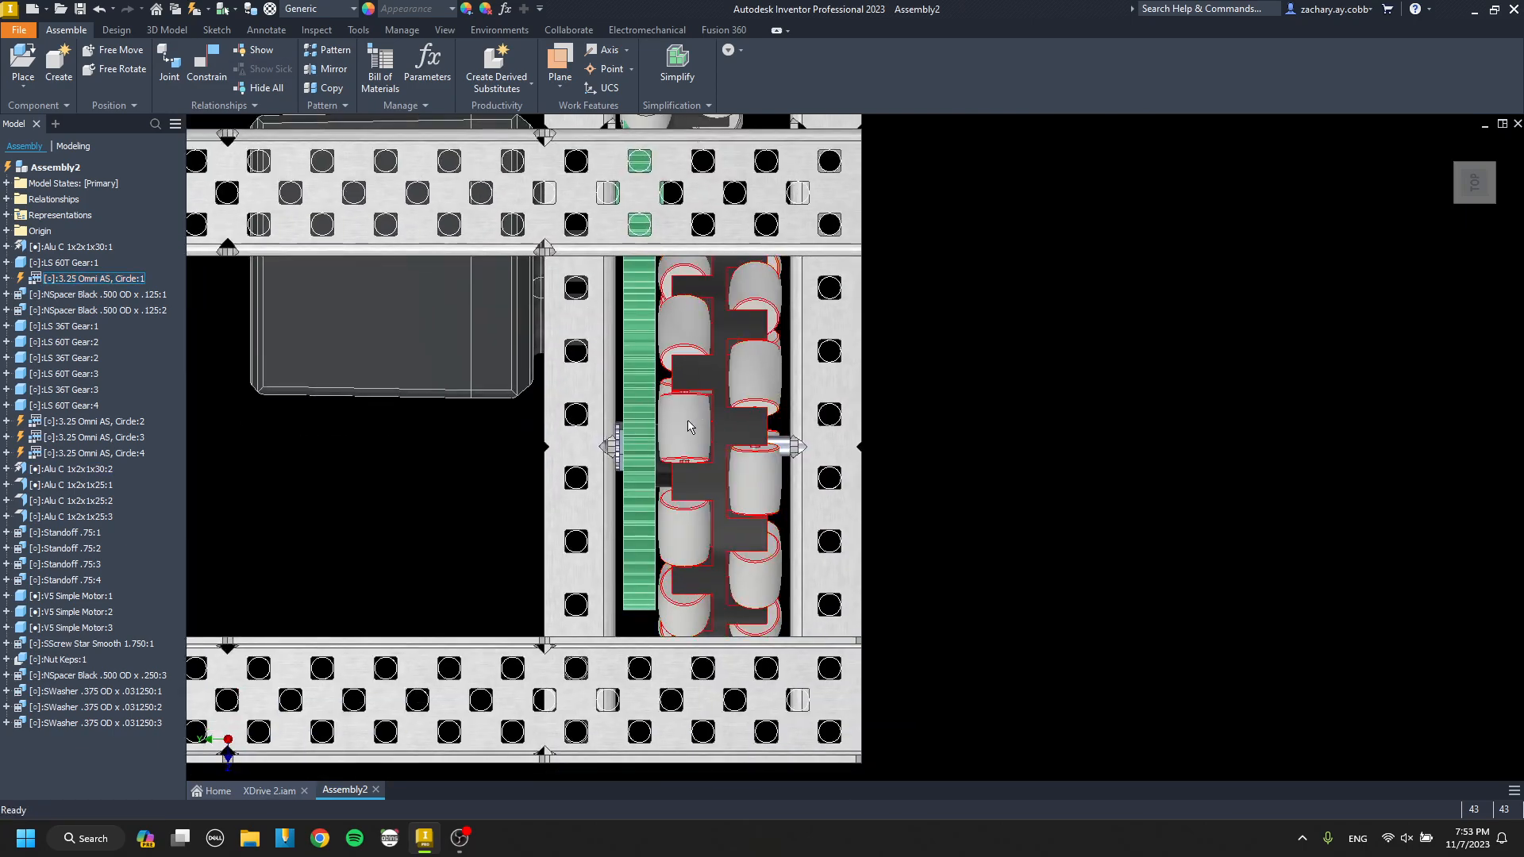
middle_click_drag(684, 427, 675, 477, "shift")
scroll(681, 486, "up", 3)
scroll(675, 484, "up", 1)
scroll(664, 474, "down", 3)
left_click_drag(660, 475, 640, 502)
scroll(630, 508, "up", 3)
middle_click_drag(629, 508, 600, 432, "shift")
key("c")
scroll(608, 584, "up", 4)
left_click(611, 556)
scroll(607, 547, "down", 3)
scroll(558, 420, "up", 4)
left_click(407, 302)
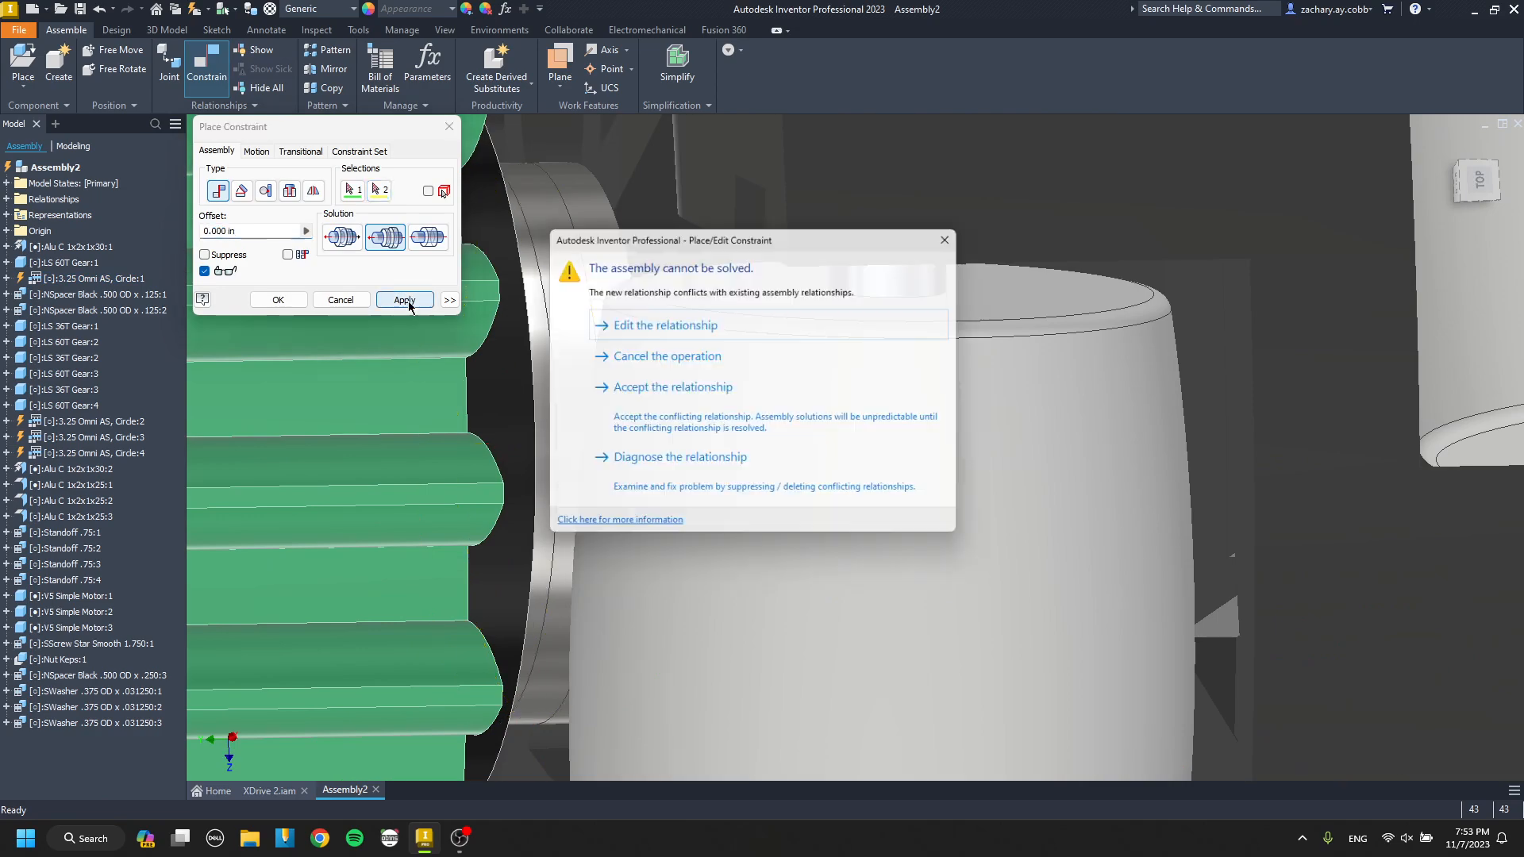
key("Escape")
Align the omni wheel's off-centre mounting hole with the washer and spacer stack's axis at 0.000 in offset.
scroll(662, 411, "up", 5)
middle_click_drag(659, 407, 405, 401, "shift")
middle_click_drag(1000, 543, 695, 508)
key("c")
left_click(1022, 408)
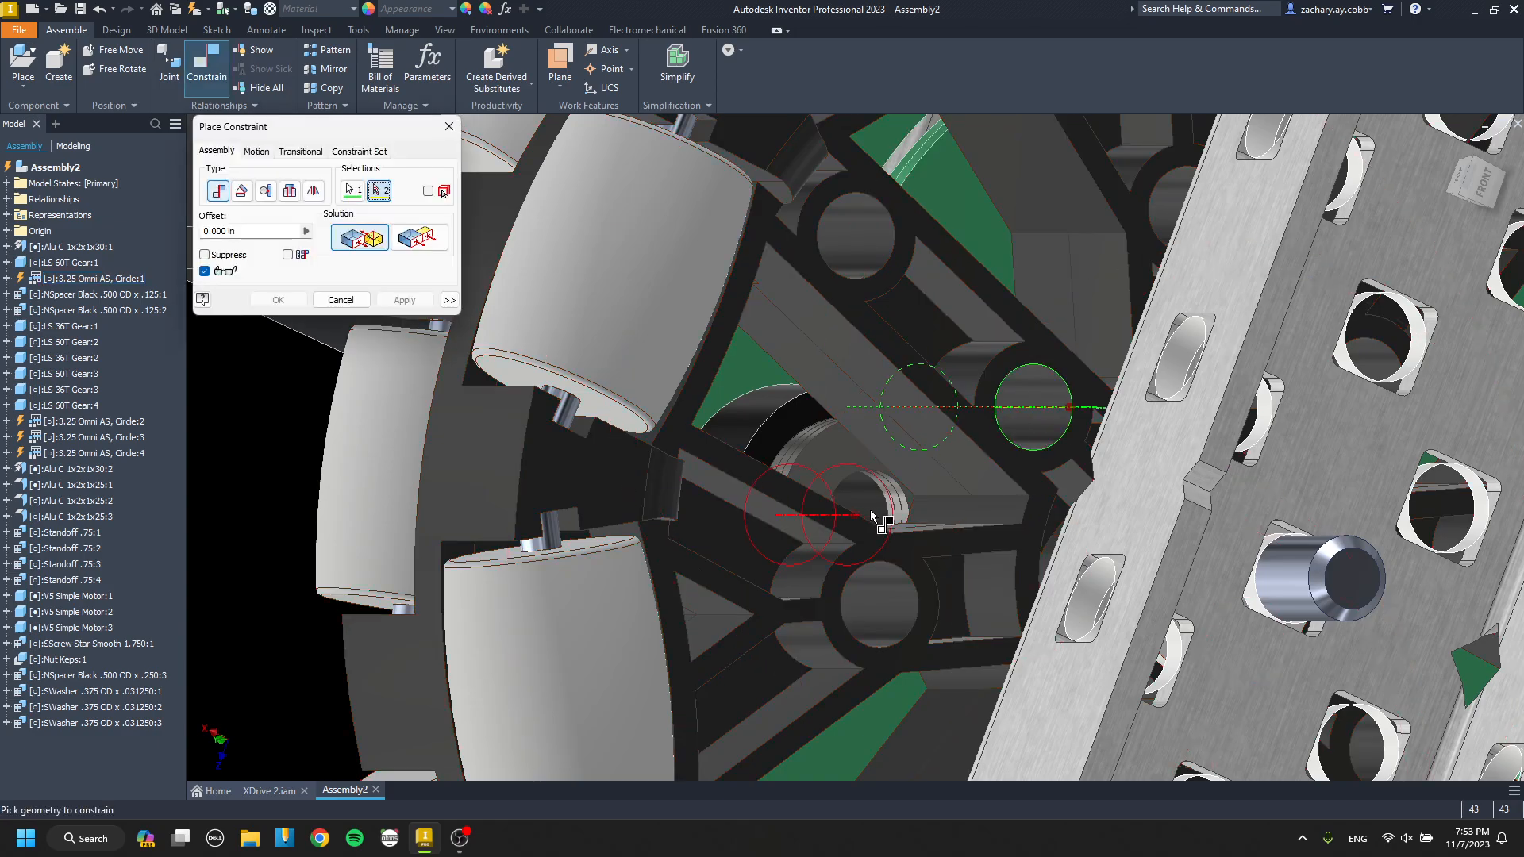
left_click(878, 517)
left_click(417, 305)
key("Escape")
Place one SScrew Star Smooth .750 from the Screw Star folder beside the end wheel.
scroll(787, 440, "up", 5)
mouse_move(785, 440)
middle_mouse_down("shift")
mouse_move(975, 434)
mouse_move(773, 461)
middle_mouse_up("shift")
middle_click_drag(679, 481, 714, 474, "shift")
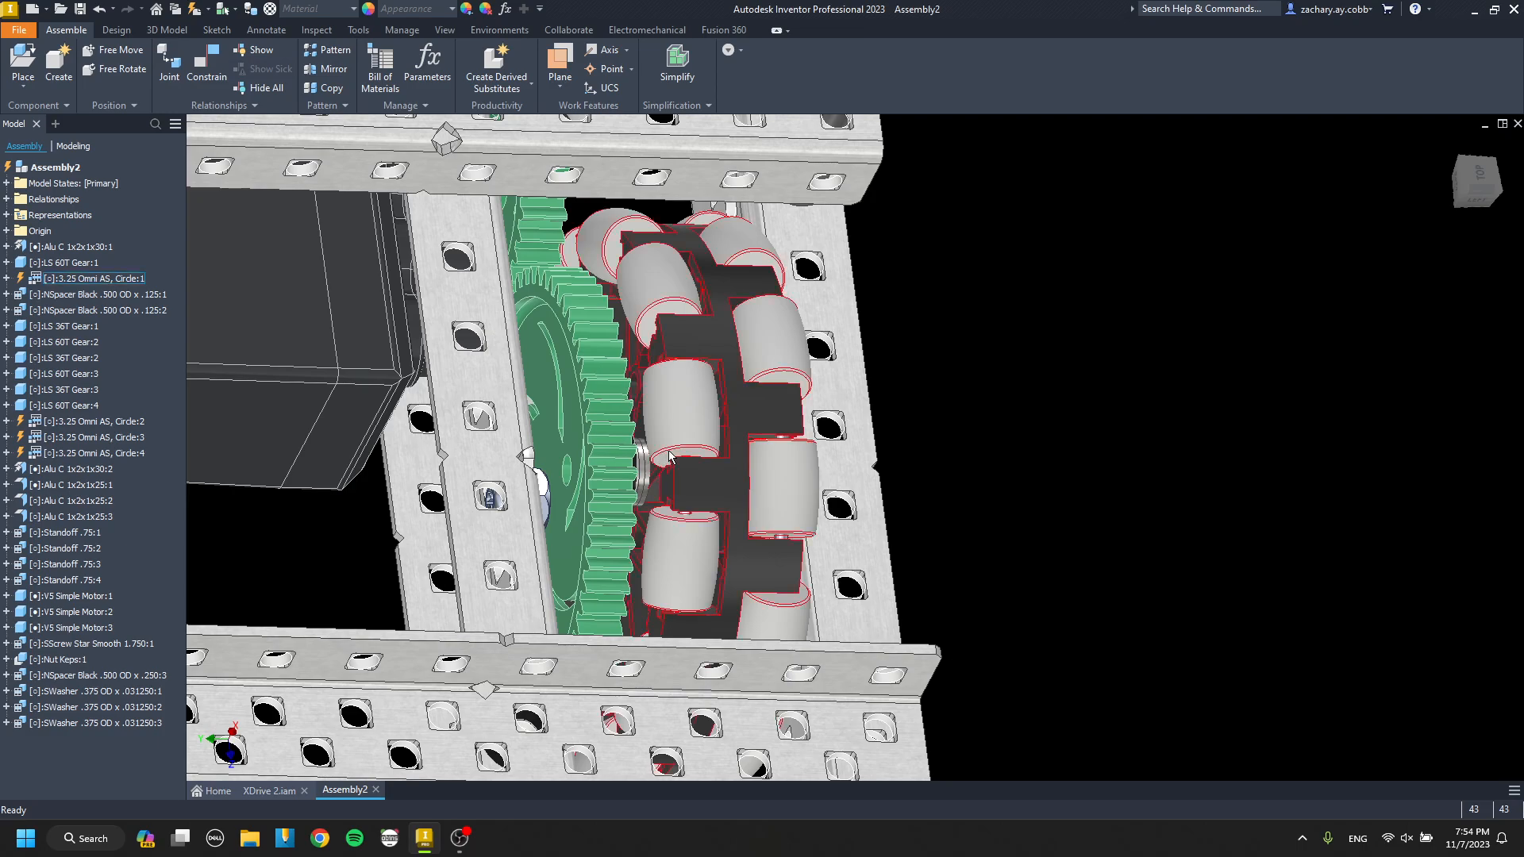
scroll(646, 473, "up", 5)
middle_click_drag(646, 473, 639, 448, "shift")
key("p")
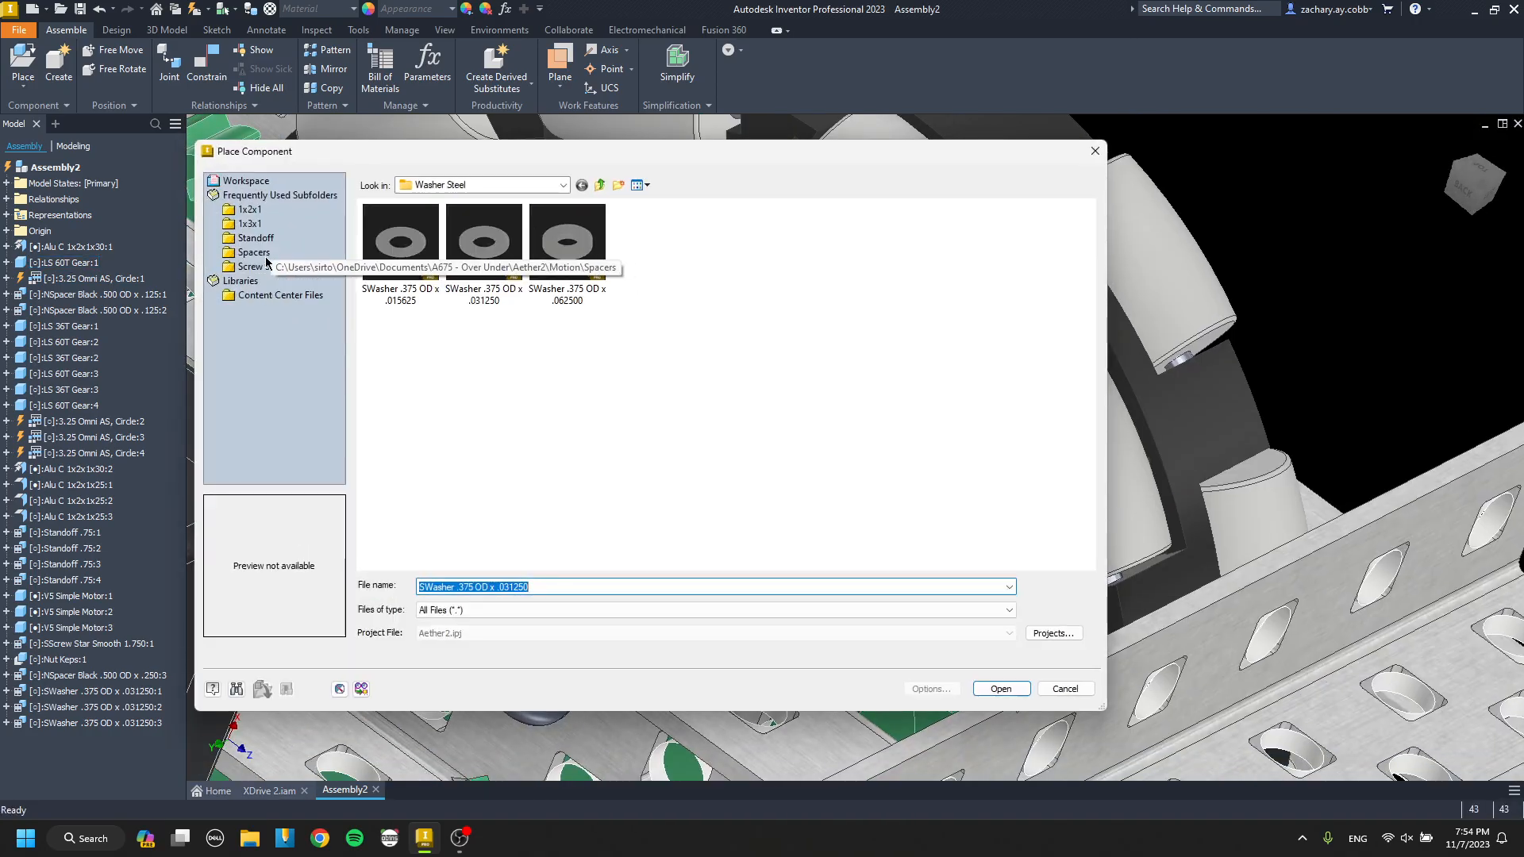
left_click(254, 253)
left_click(259, 266)
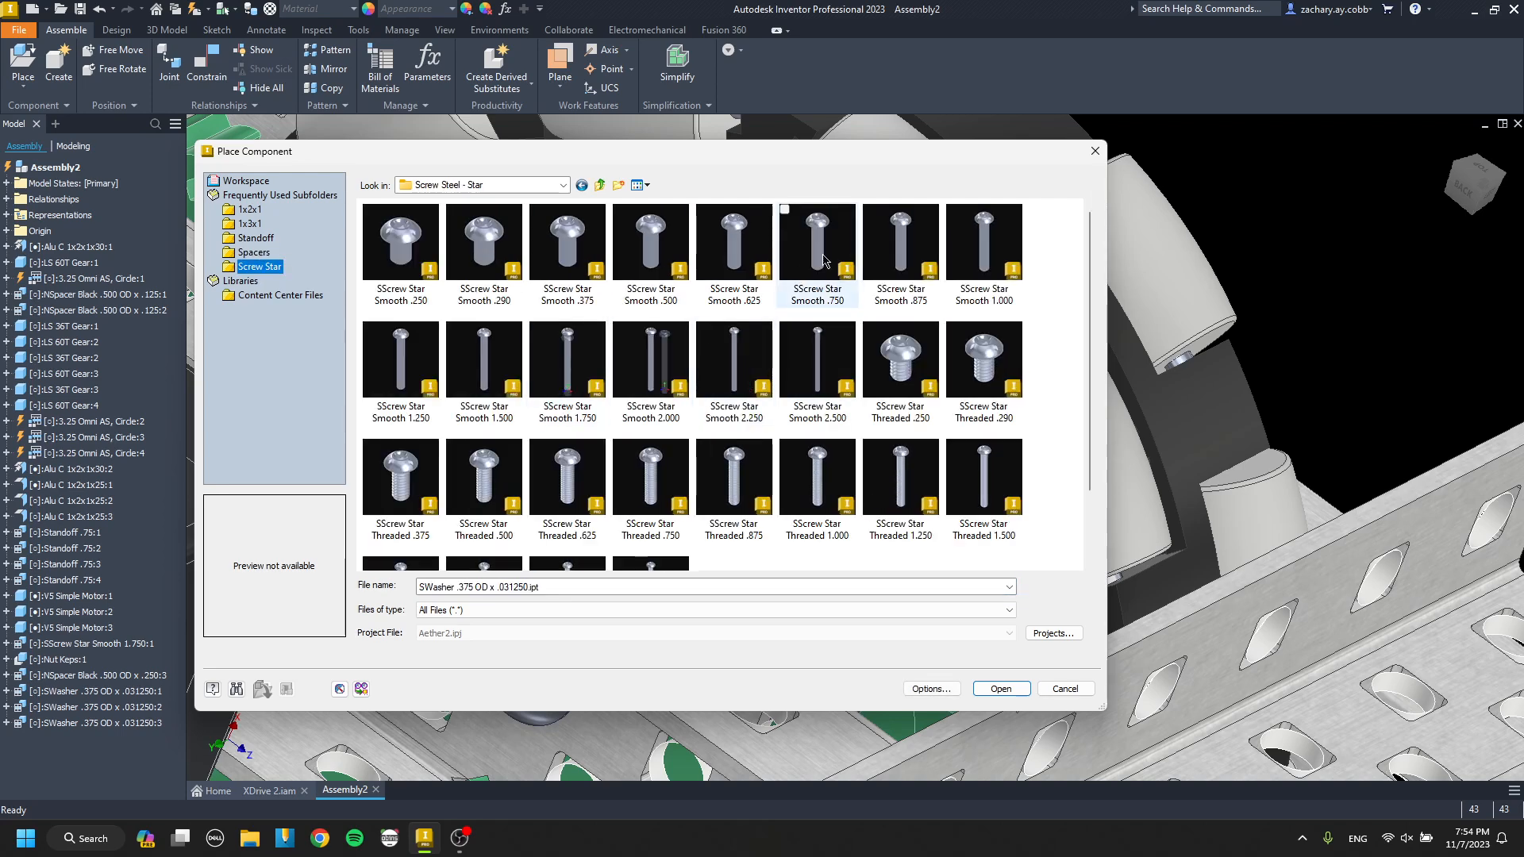
double_click(824, 260)
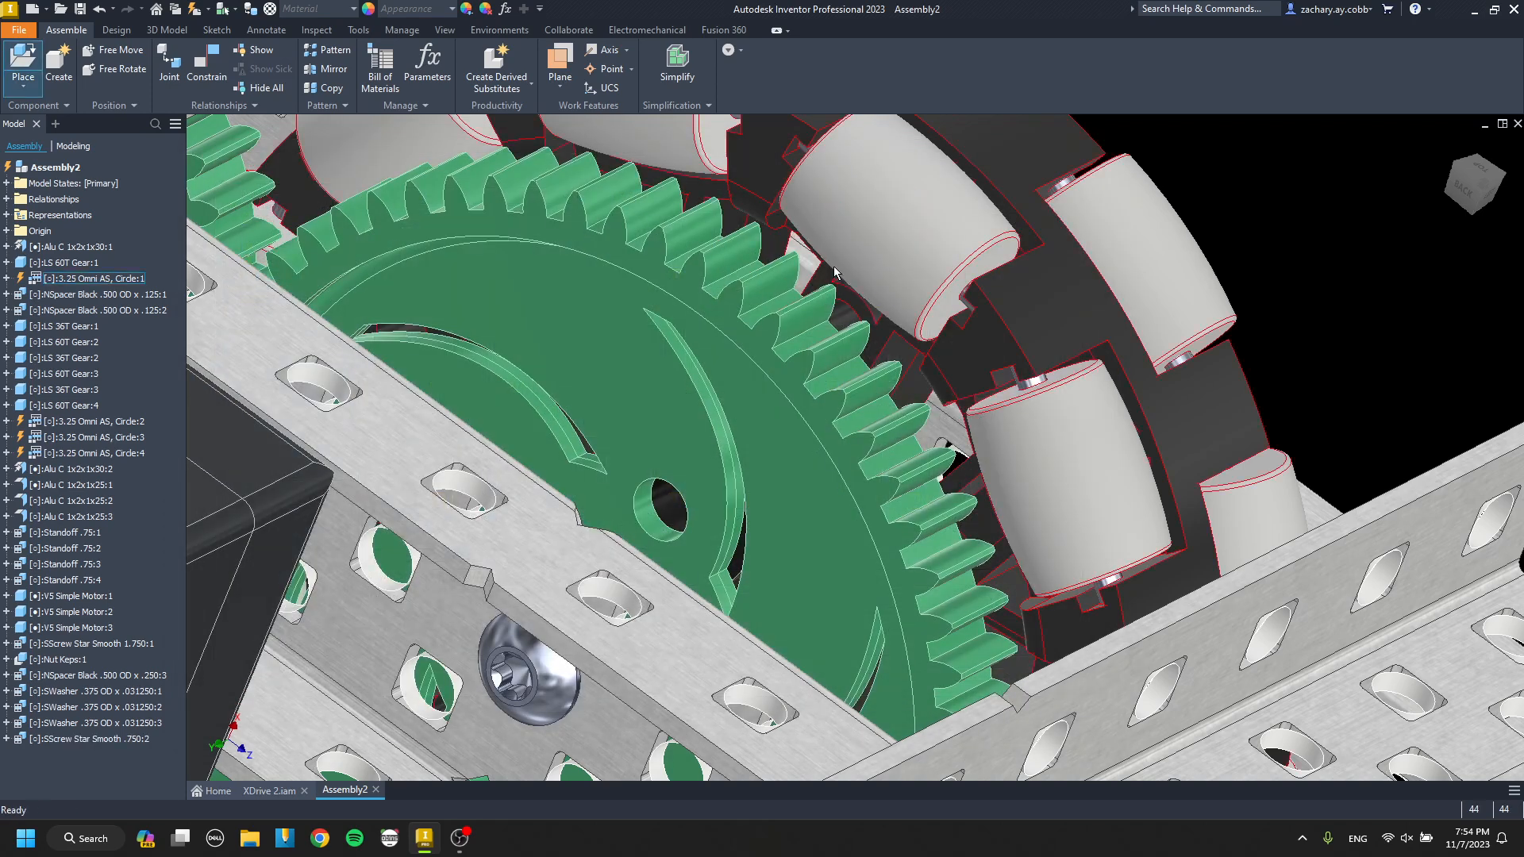
middle_click_drag(862, 269, 1371, 371, "shift")
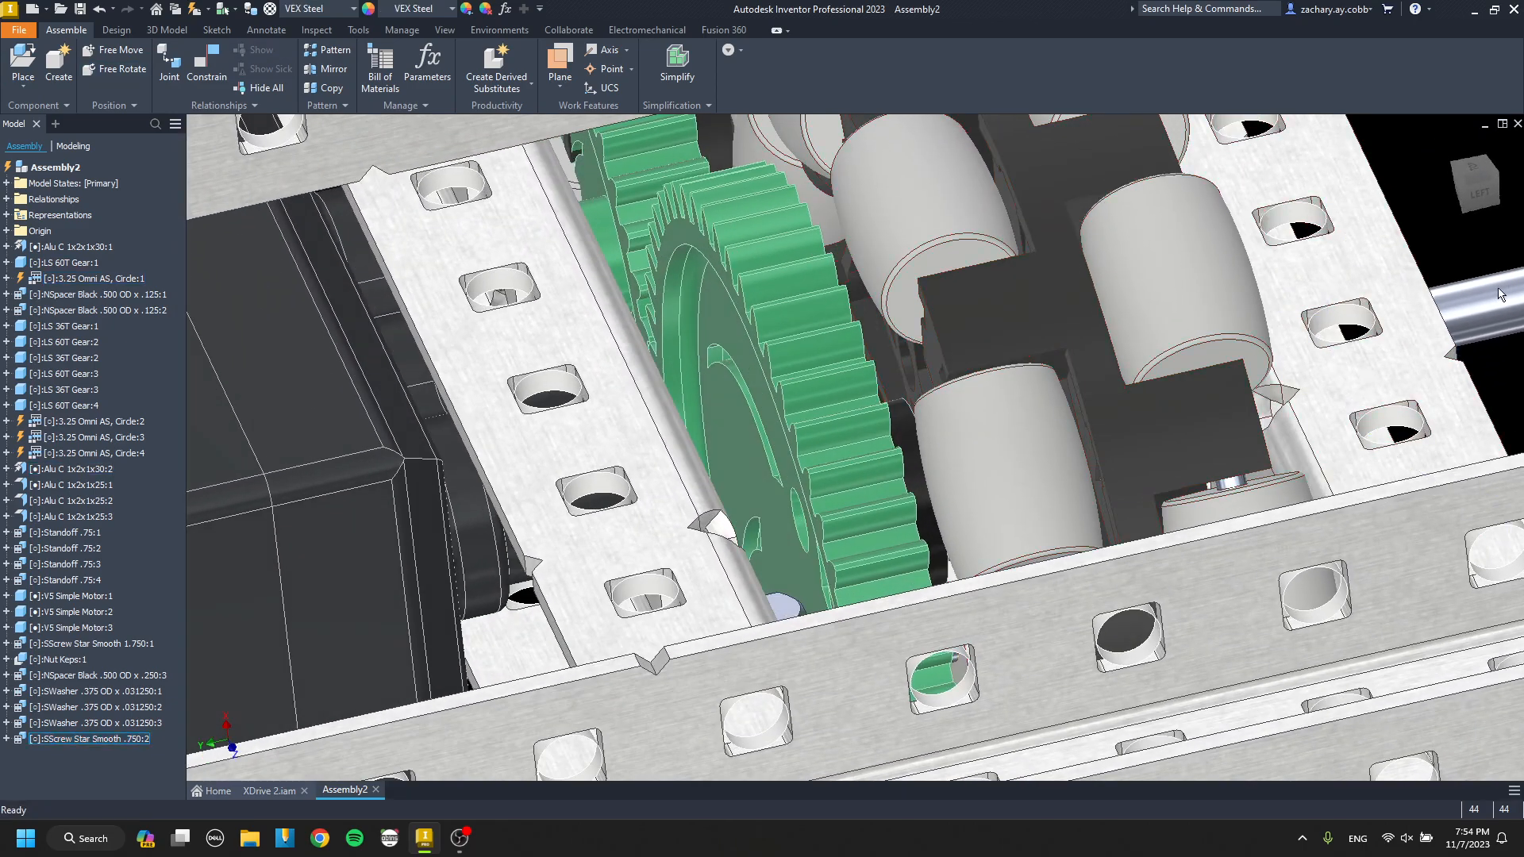
Mate the .750 screw's head underside to the end 60T gear's outer face and align its axis with the off-centre hole at 0.000 in offset.
key("c")
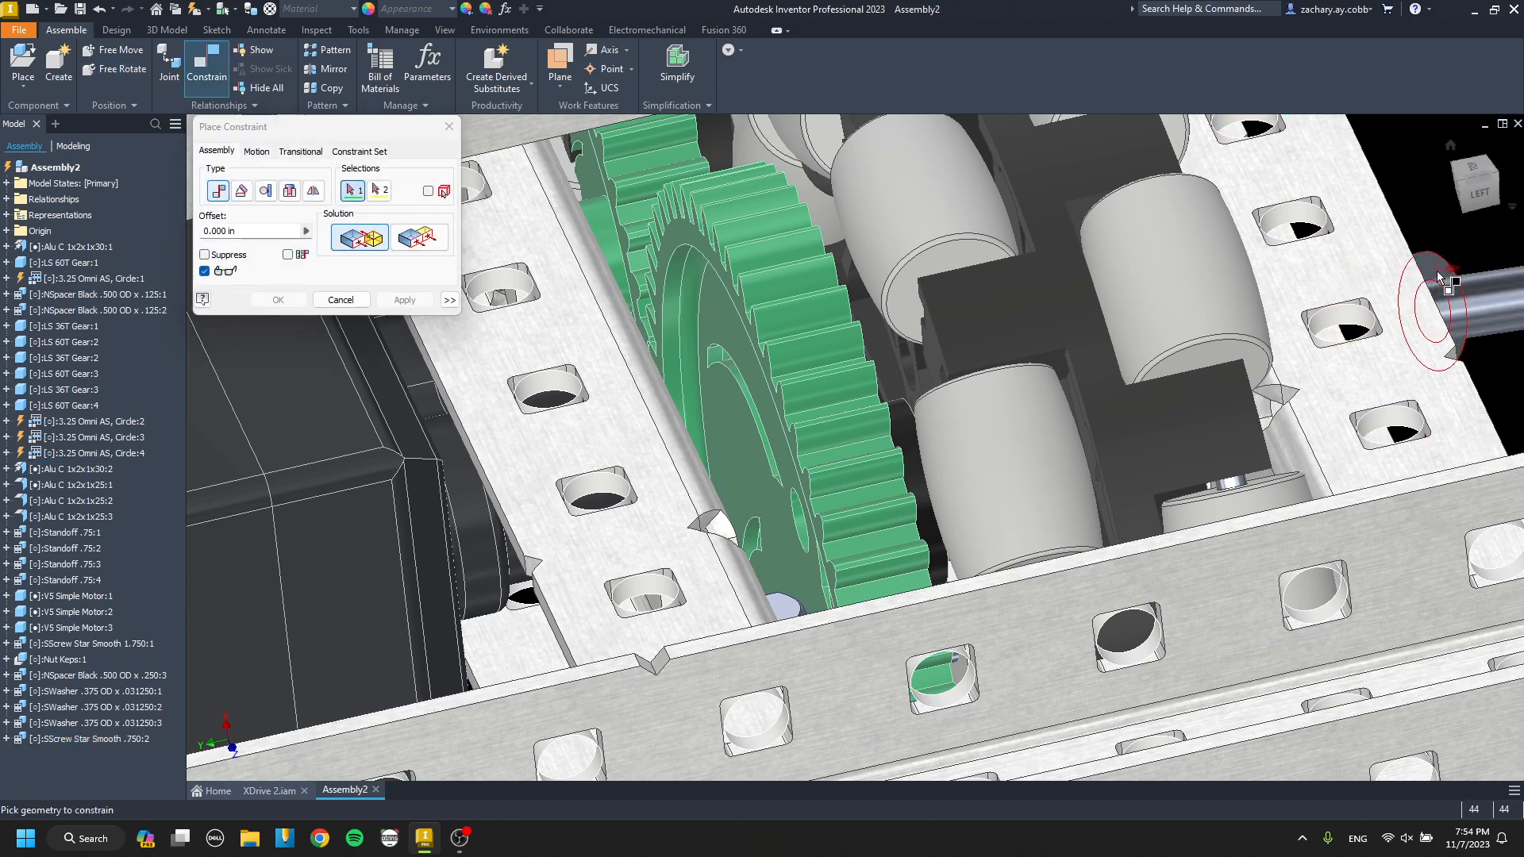
left_click(1437, 271)
middle_click_drag(674, 397, 840, 451, "shift")
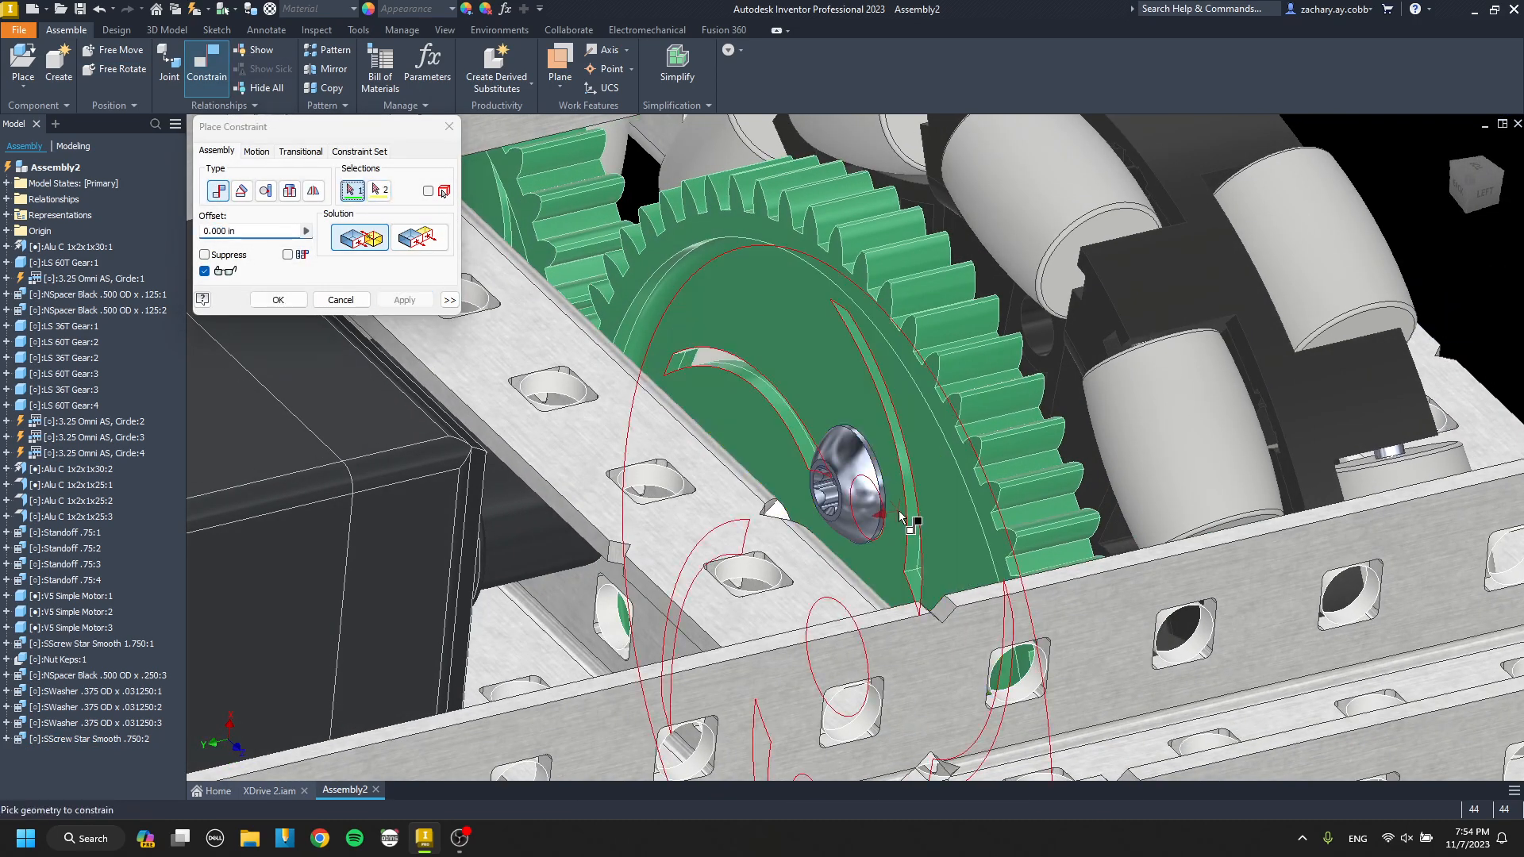
scroll(881, 516, "up", 5)
left_click(640, 612)
scroll(640, 613, "down", 7)
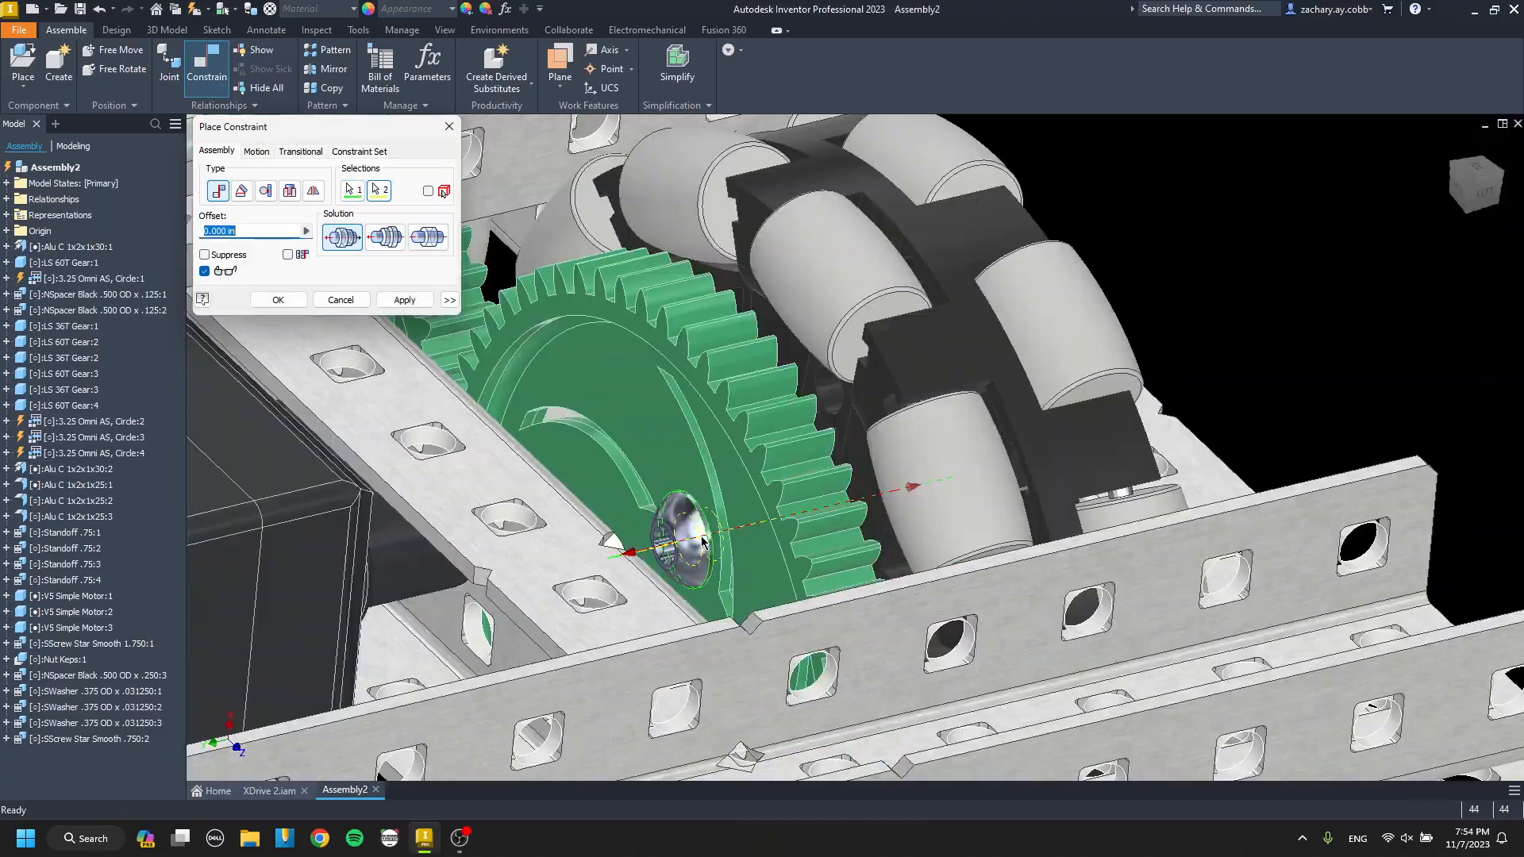
middle_click_drag(640, 613, 540, 587, "shift")
left_click(404, 300)
key("Escape")
Replace the star screw in the end 60T gear's off-centre hole with SScrew Star Smooth 1.000.
middle_click_drag(597, 381, 619, 553, "shift")
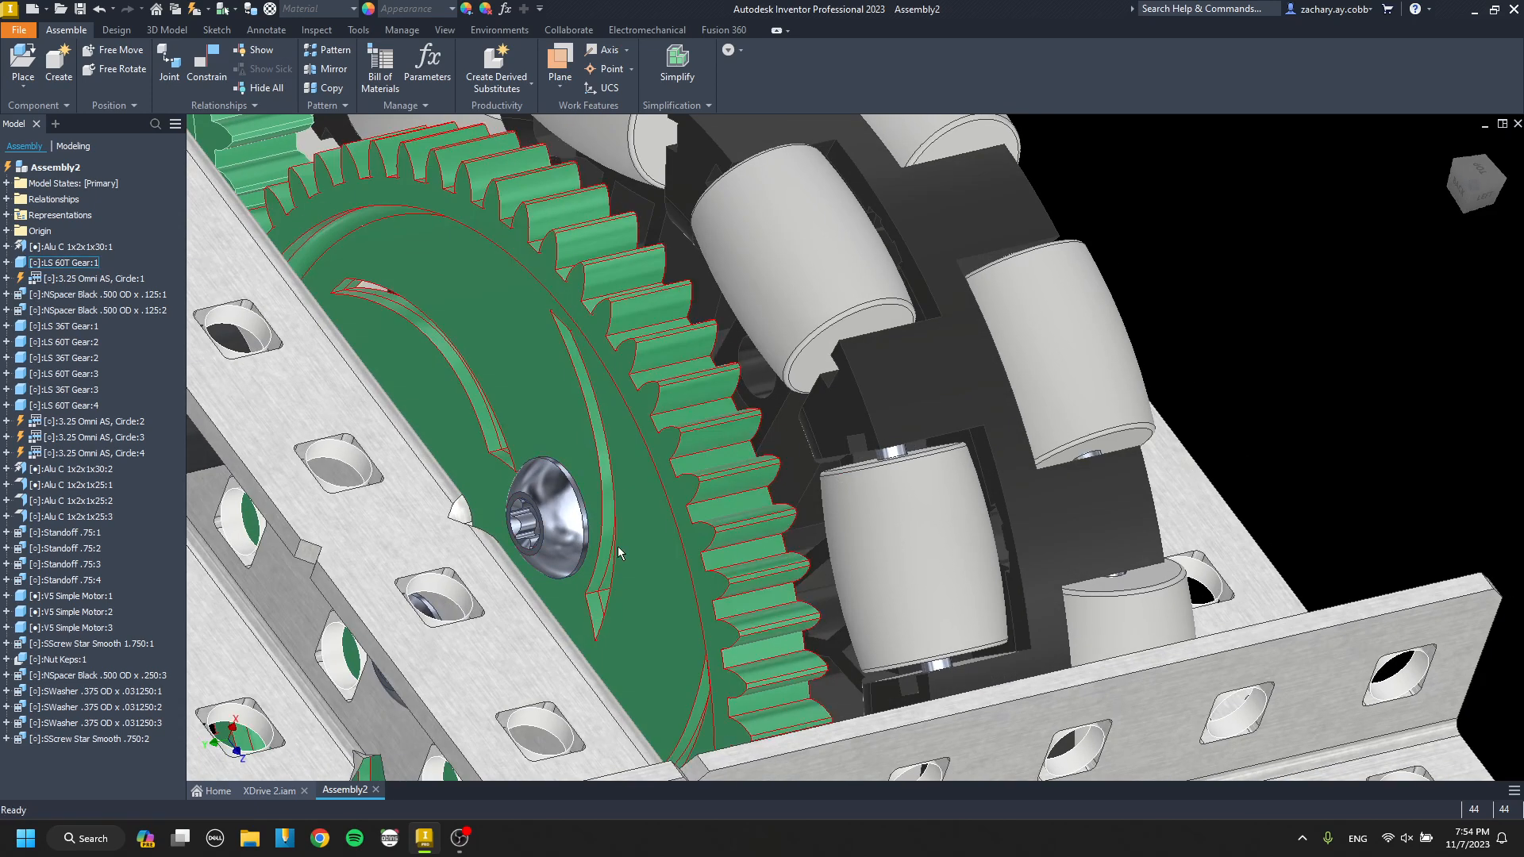
right_click(574, 516)
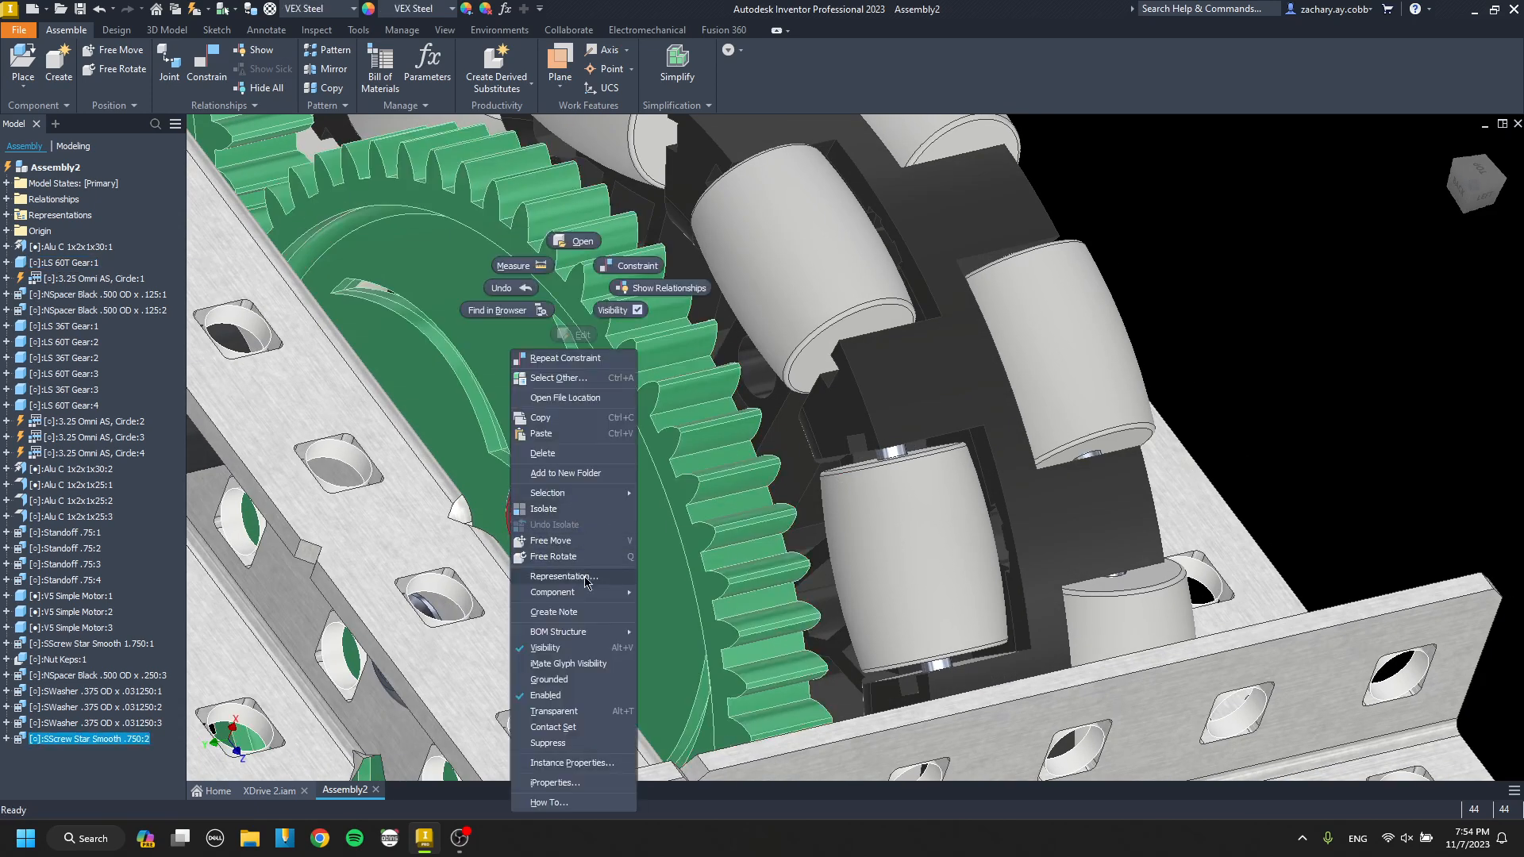
mouse_move(593, 598)
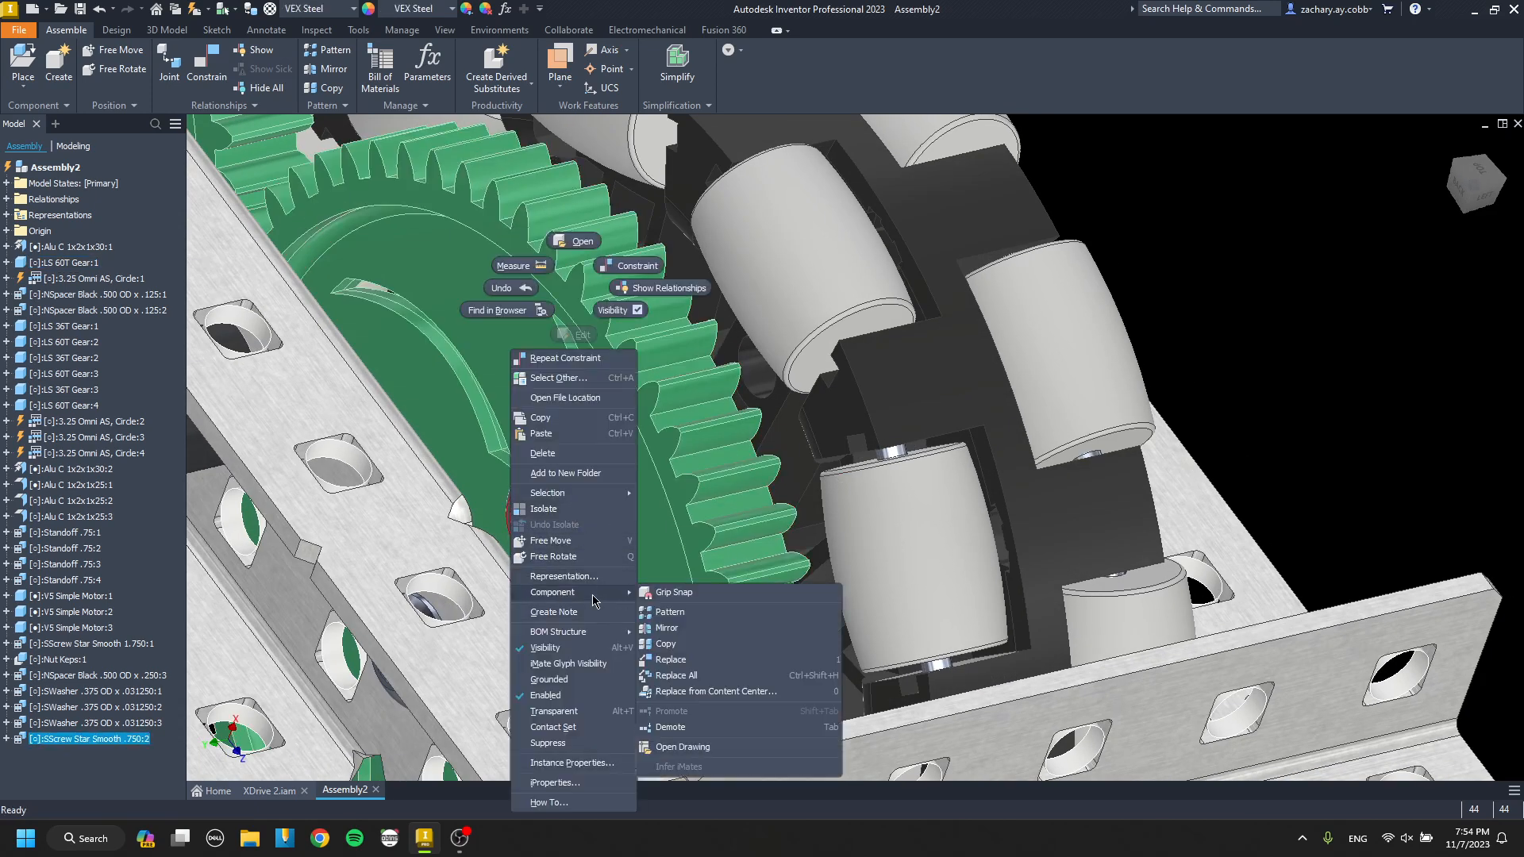
left_click(688, 662)
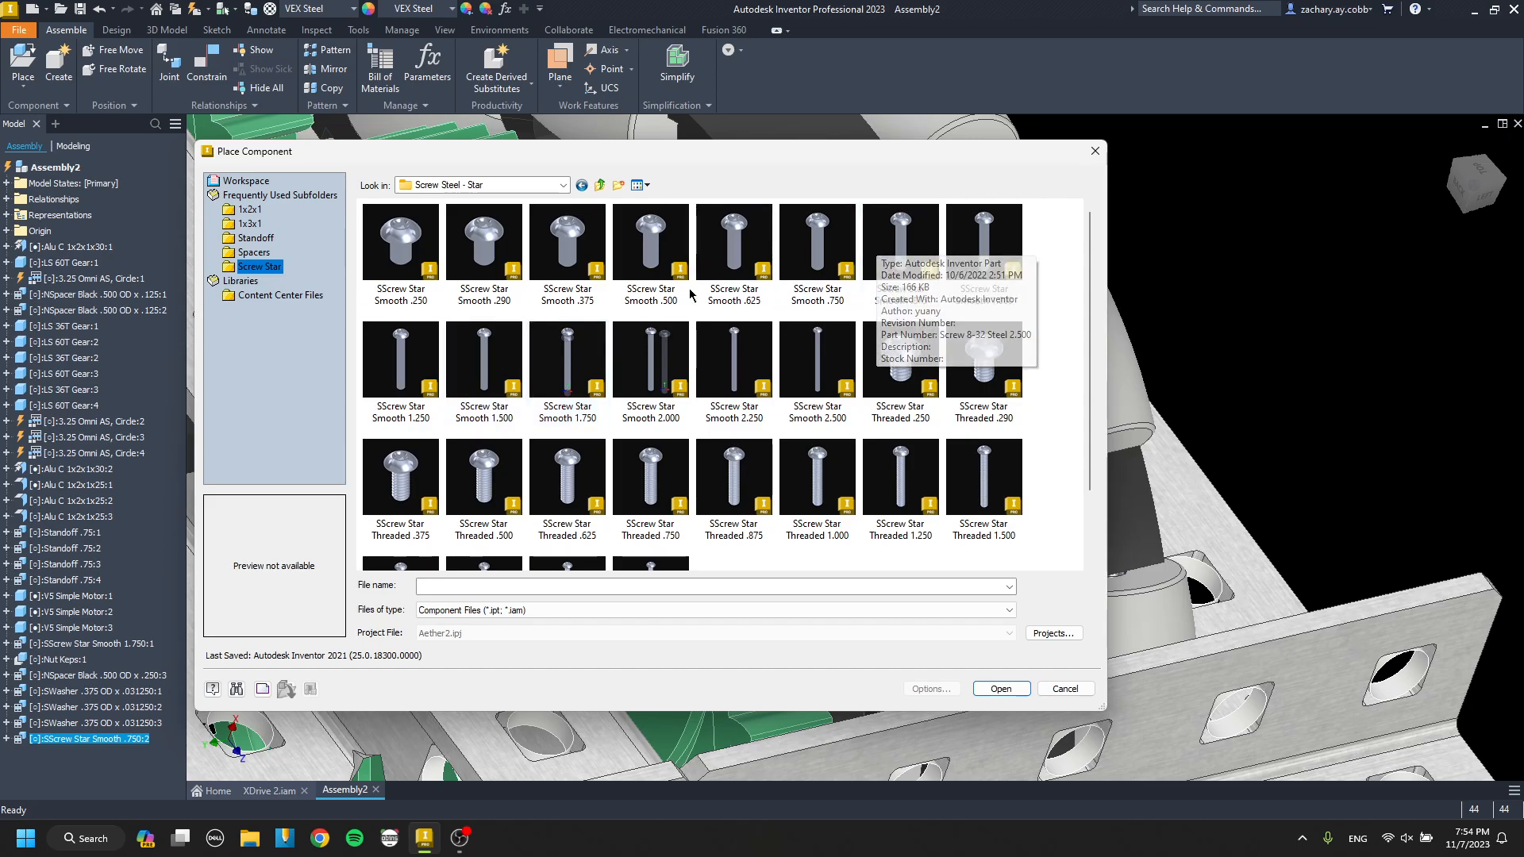
double_click(984, 242)
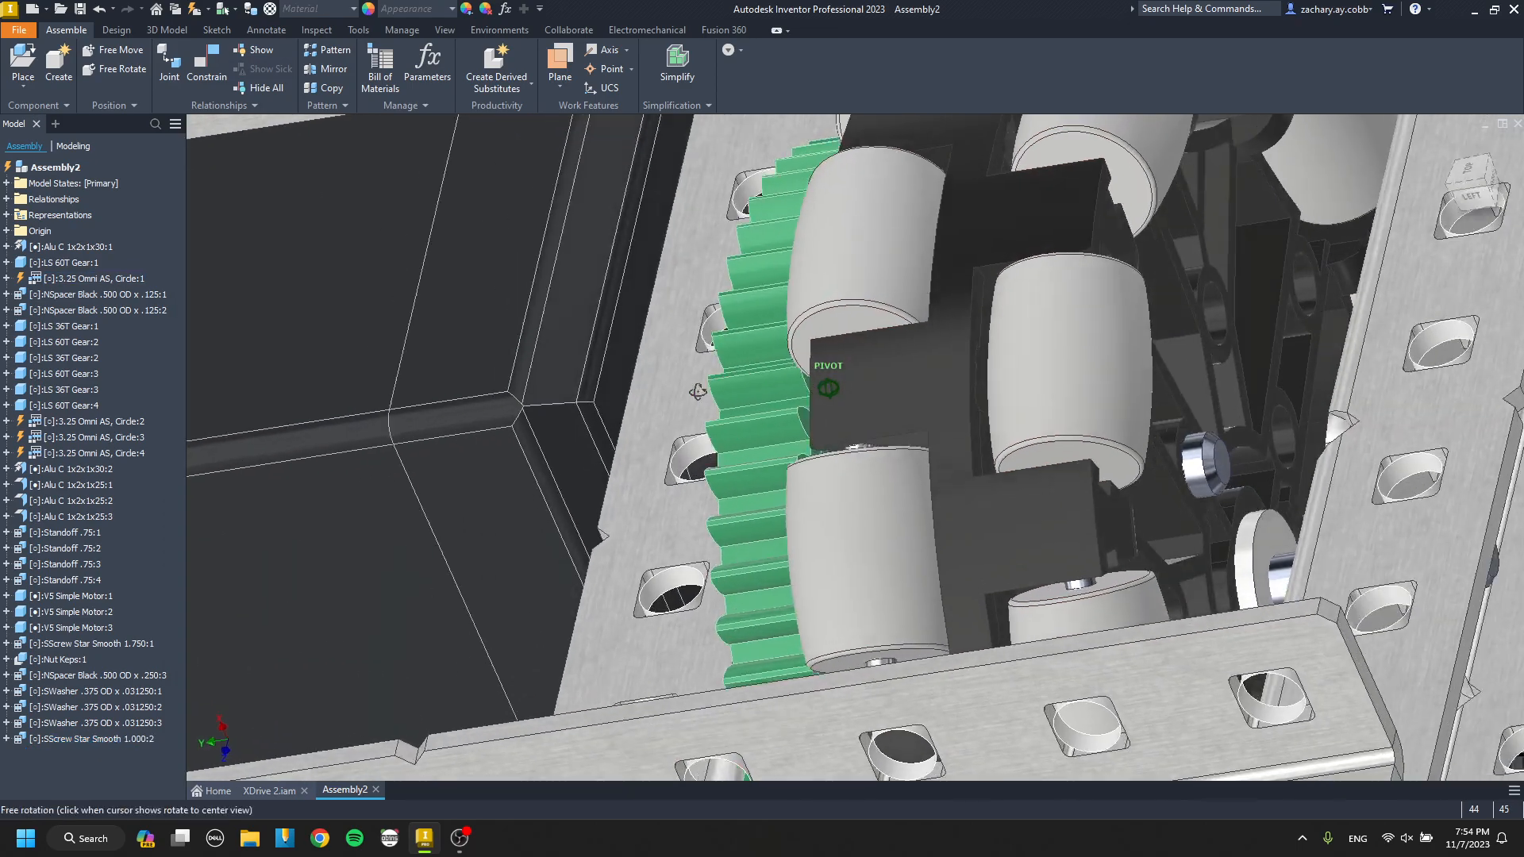
middle_click_drag(698, 392, 758, 476, "shift")
middle_click_drag(834, 428, 626, 379)
scroll(621, 398, "down", 3)
Replace the star screw in the gear's off-centre hole with SScrew Star Smooth 1.250.
left_click(392, 472)
key("ctrl+h")
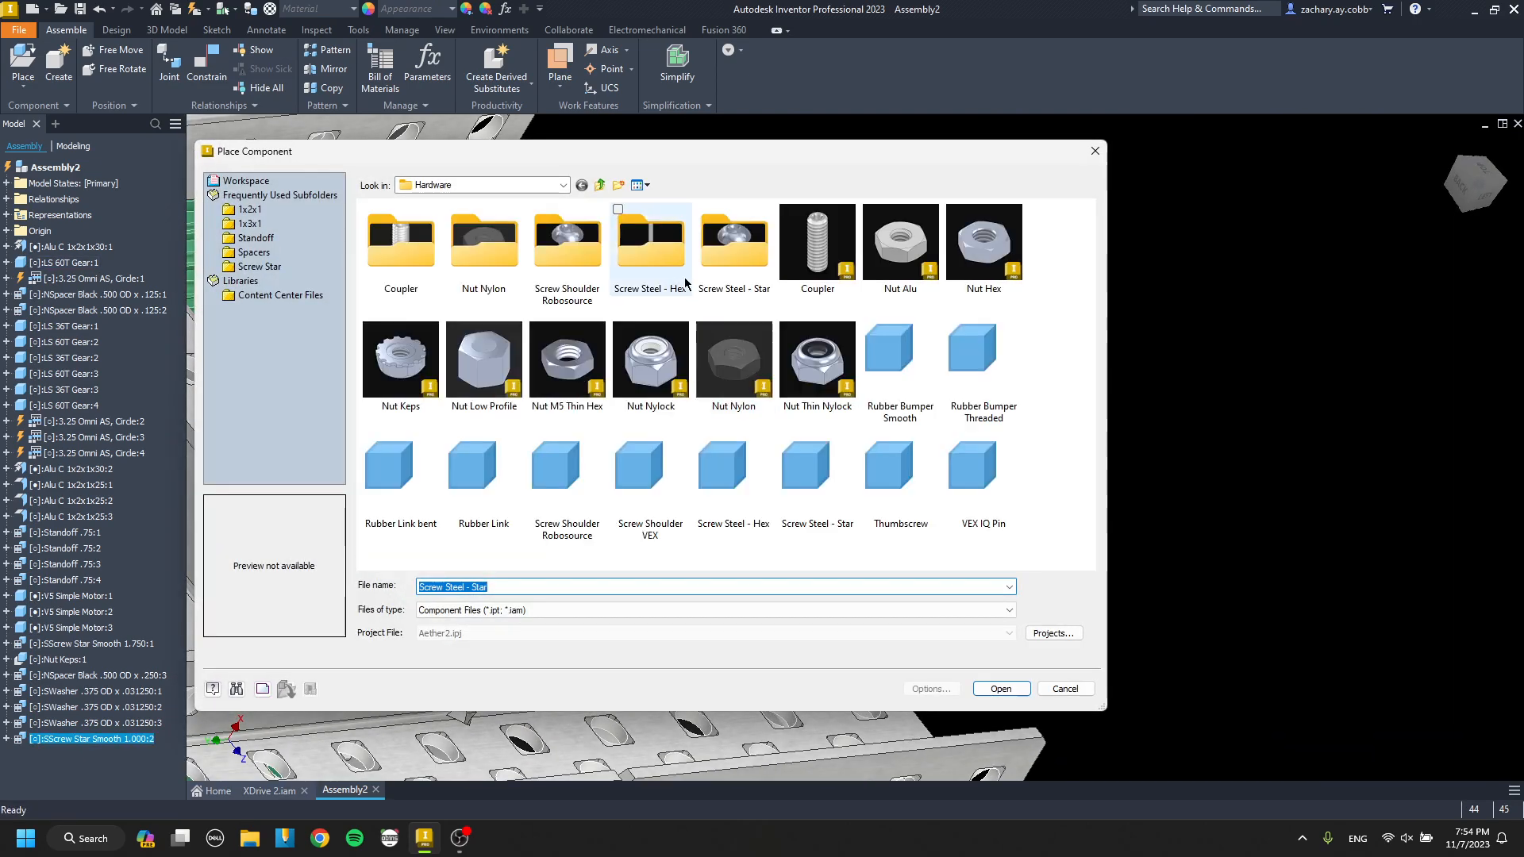
double_click(732, 274)
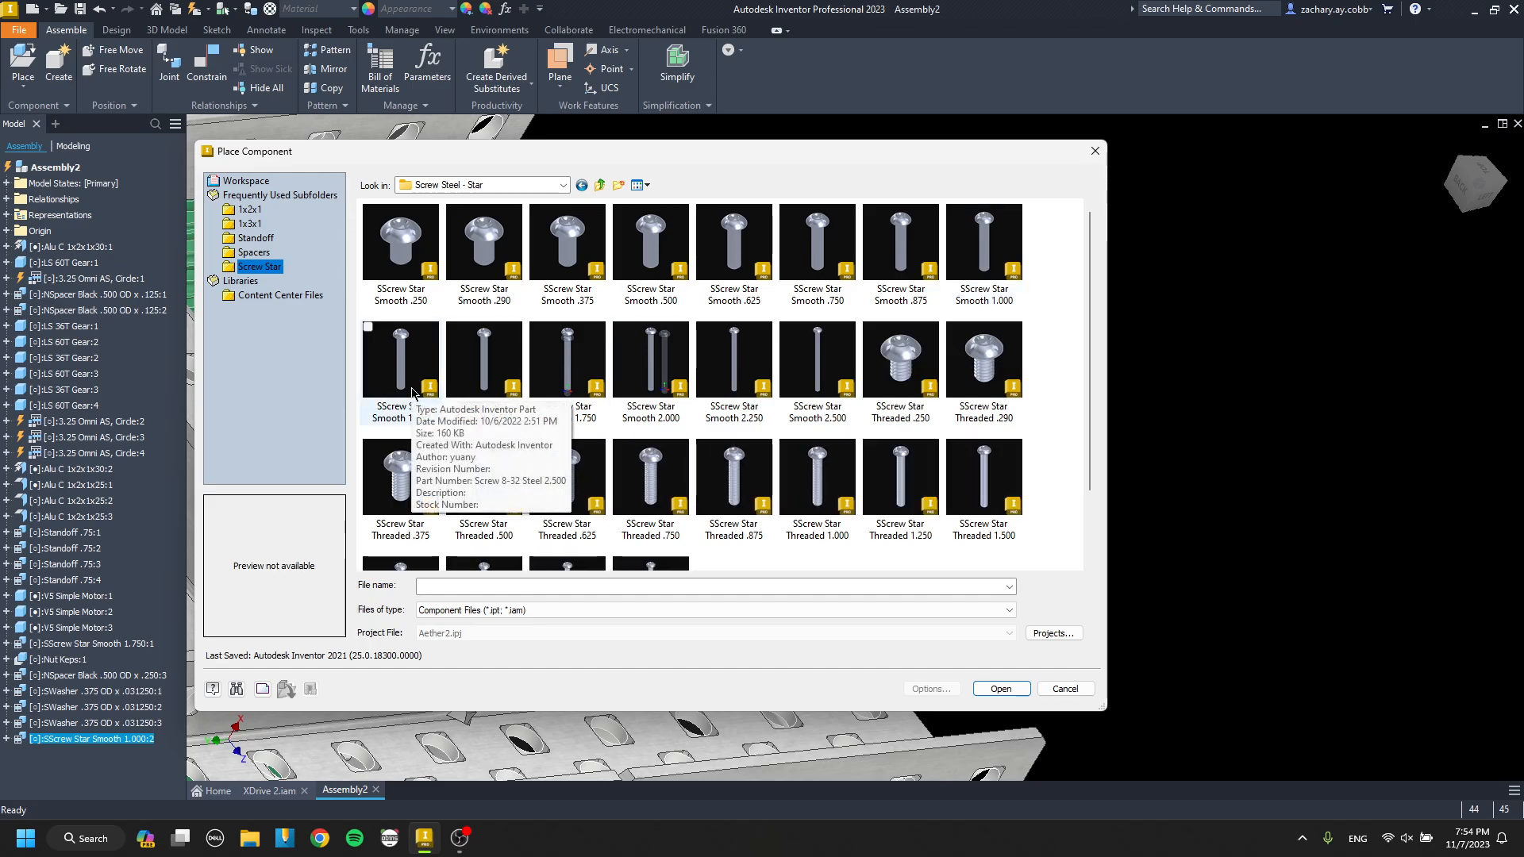
double_click(408, 386)
mouse_move(618, 439)
middle_mouse_down("shift")
mouse_move(473, 453)
mouse_move(491, 493)
mouse_move(435, 405)
middle_mouse_up("shift")
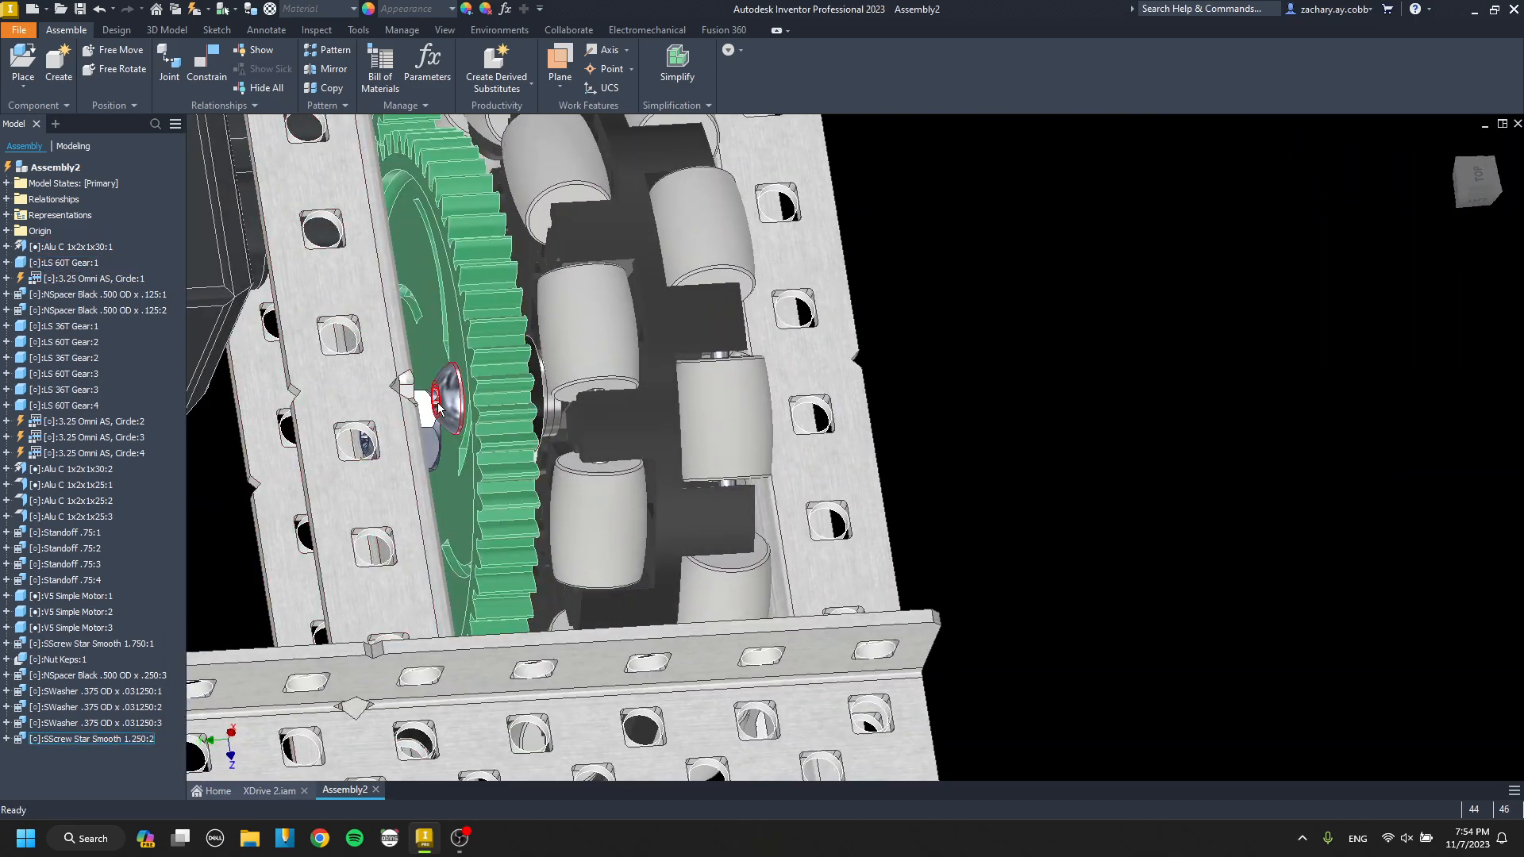
Swap the gear's off-centre star screw back to SScrew Star Smooth 1.000.
key("p")
left_click(259, 266)
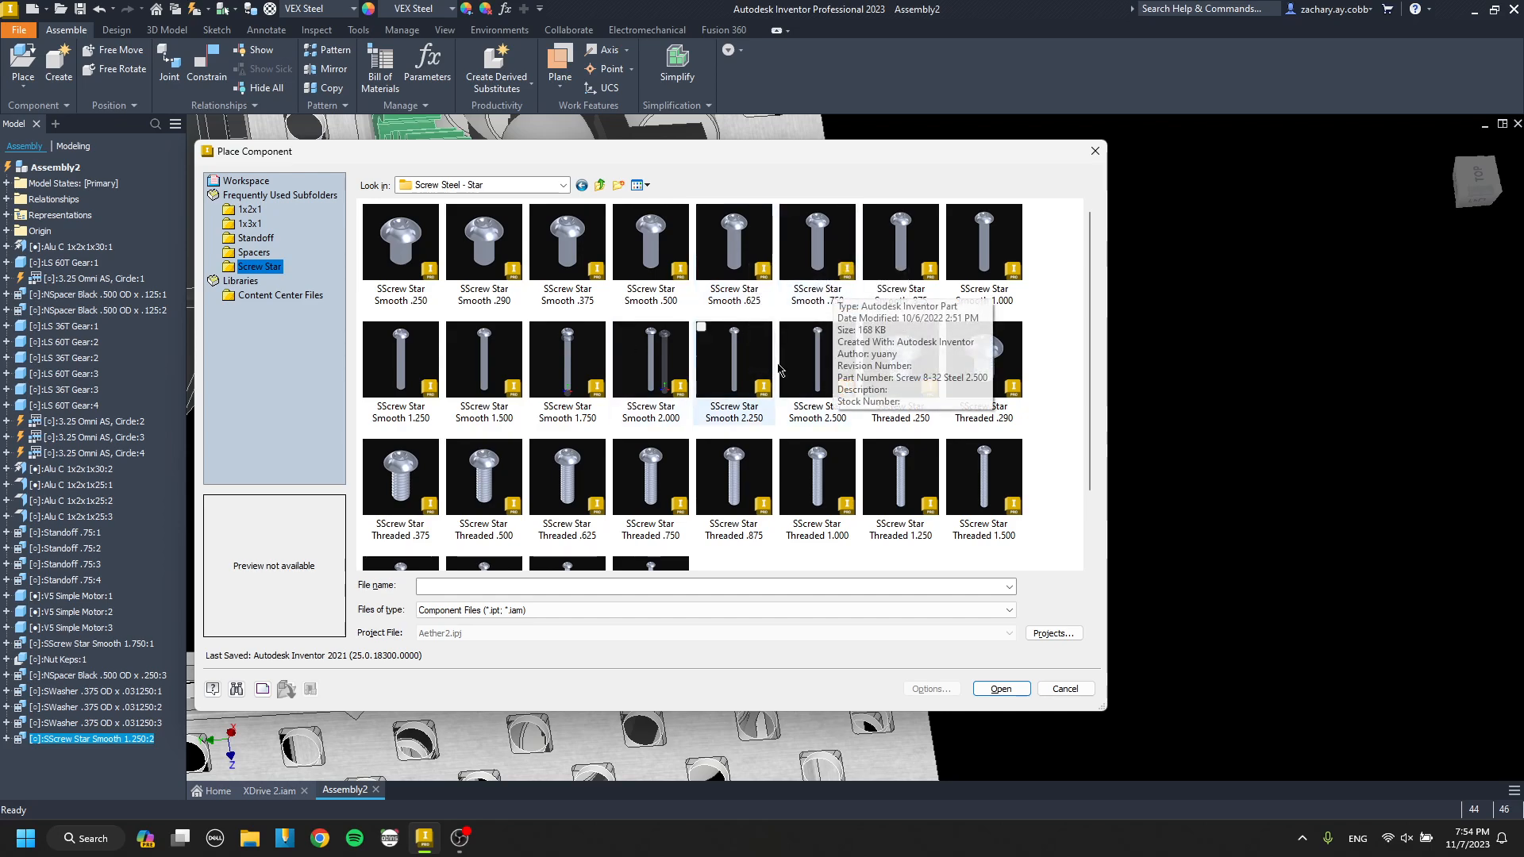
double_click(984, 243)
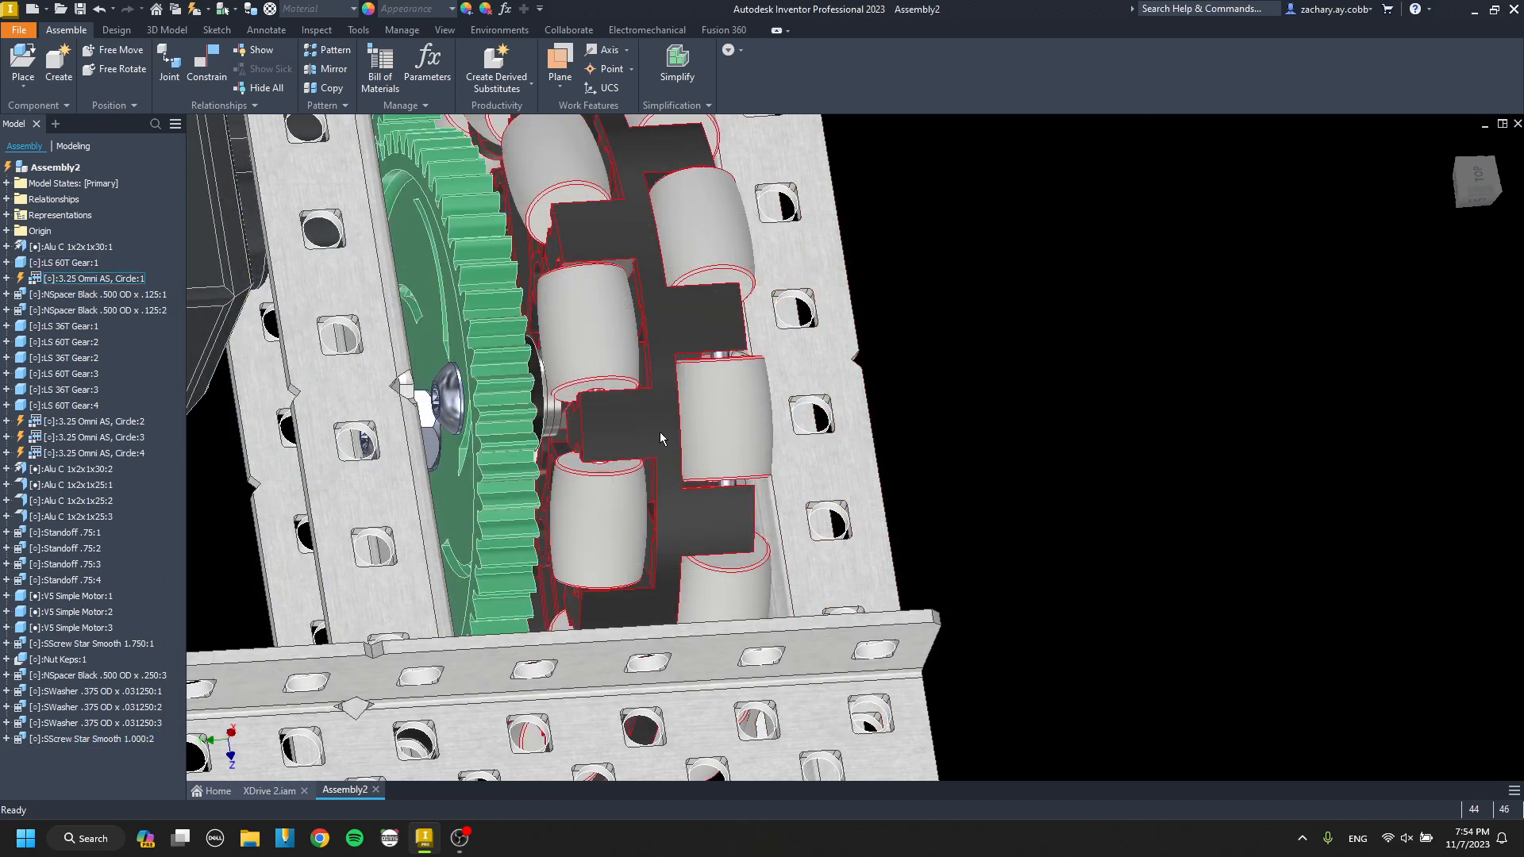
Place one Nut Thin Nylock from the Hardware folder outside the channel beside the end omni wheel.
middle_click_drag(659, 432, 569, 454, "shift")
scroll(877, 314, "down", 5)
middle_click_drag(770, 403, 644, 457)
scroll(591, 448, "up", 4)
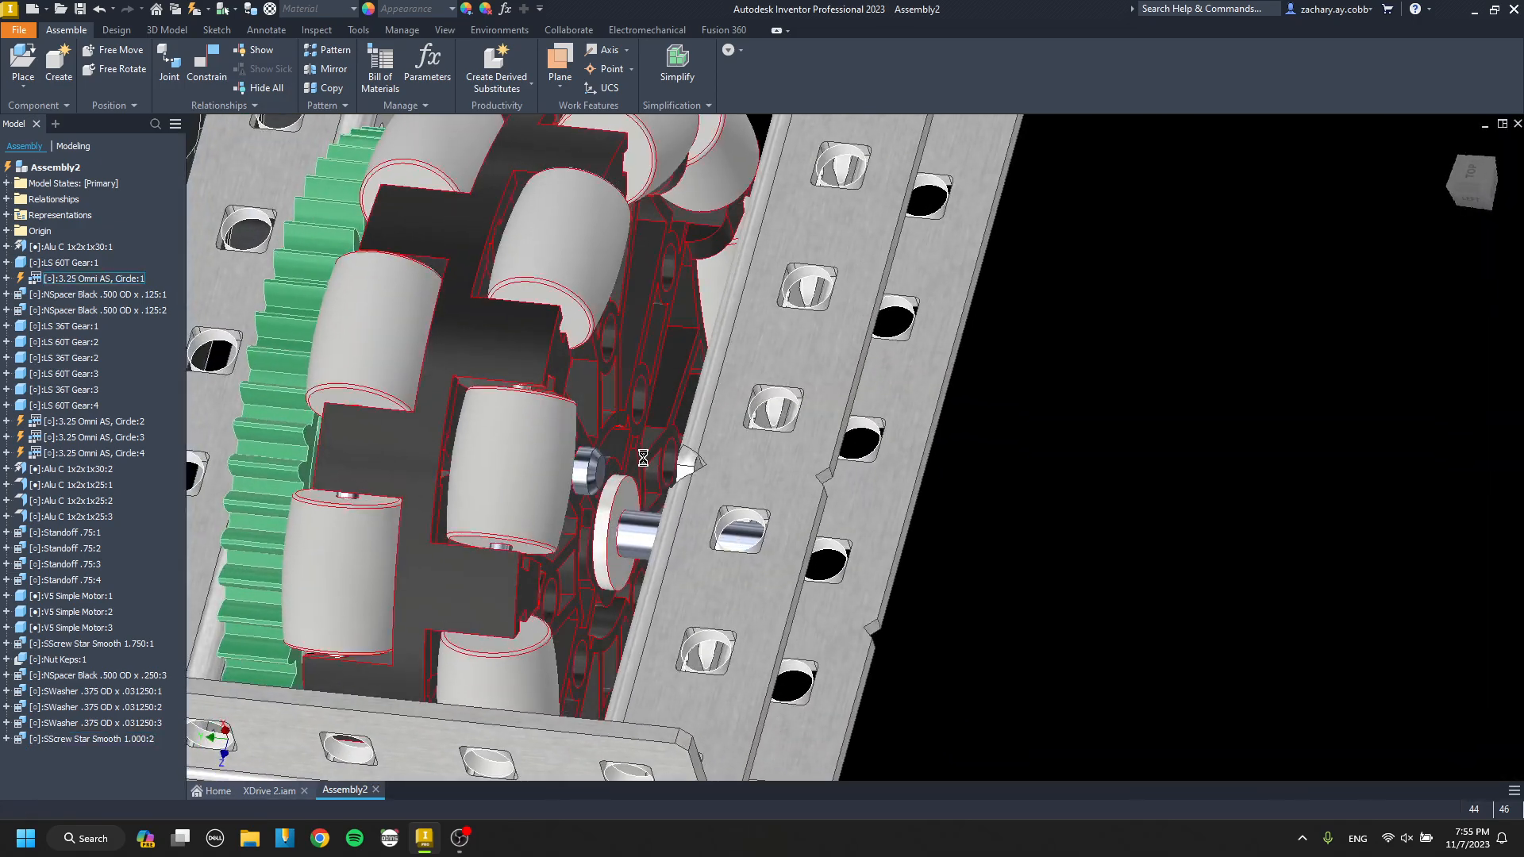
key("p")
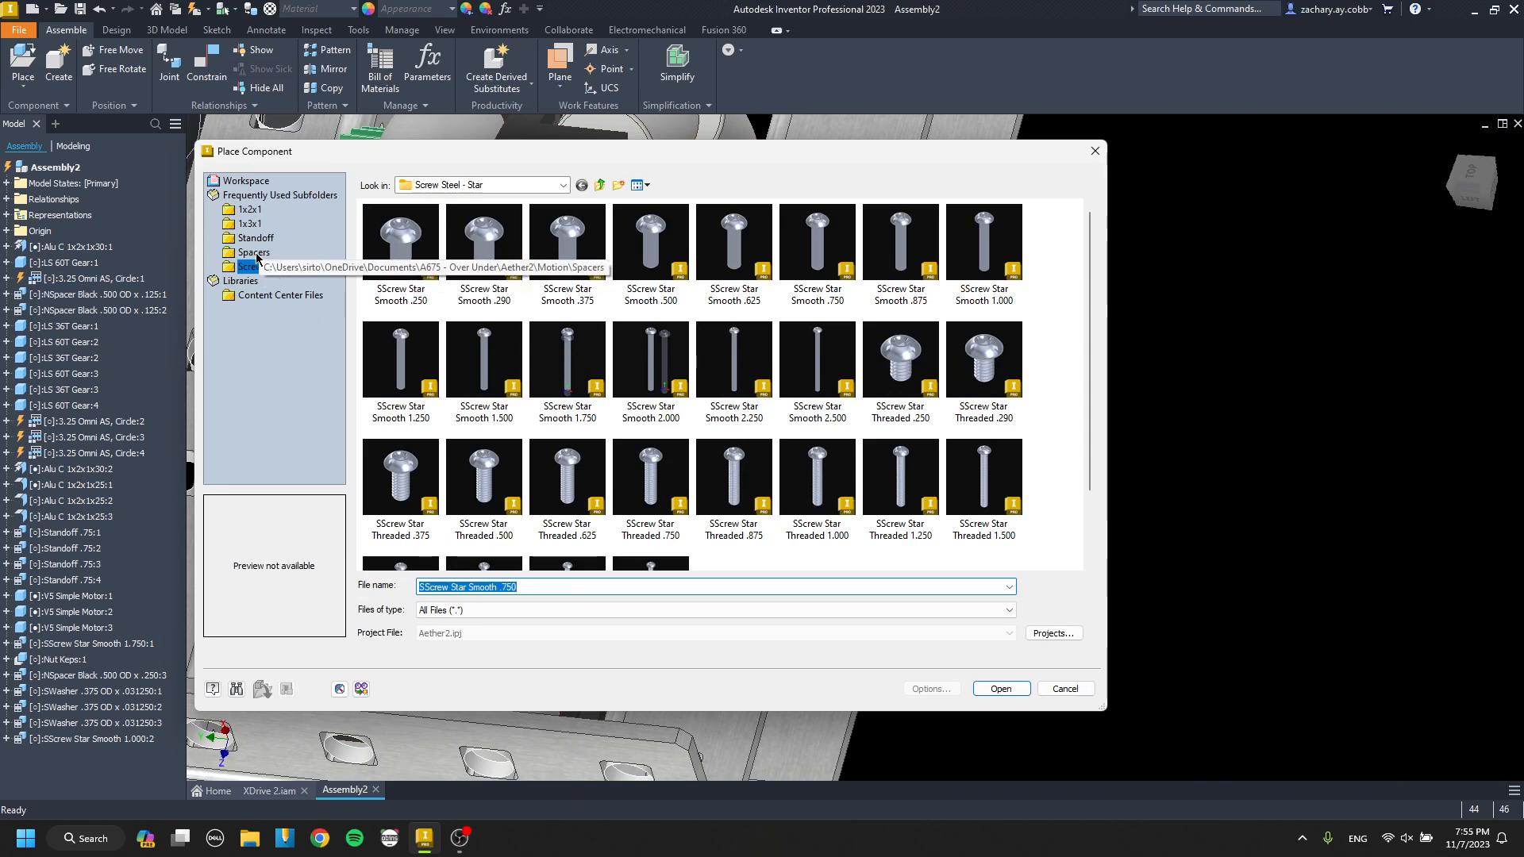
left_click(601, 185)
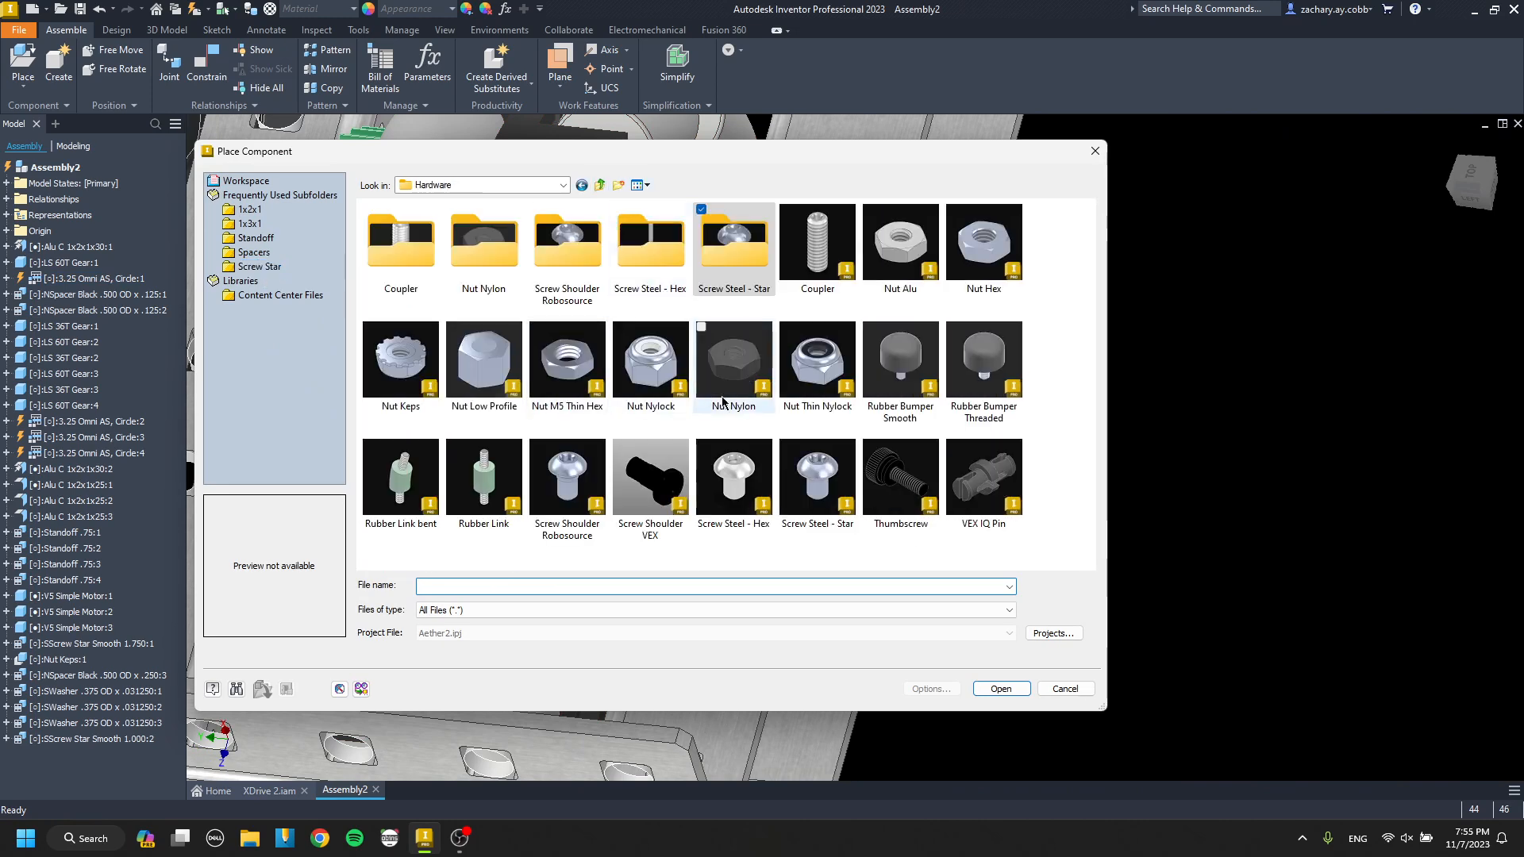
double_click(818, 360)
left_click(1027, 476)
Mate the thin nylock nut's flat face to the omni wheel and align the nut with the gear's off-centre star screw.
scroll(1045, 442, "down", 4)
key("c")
left_click(1044, 442)
scroll(952, 451, "up", 6)
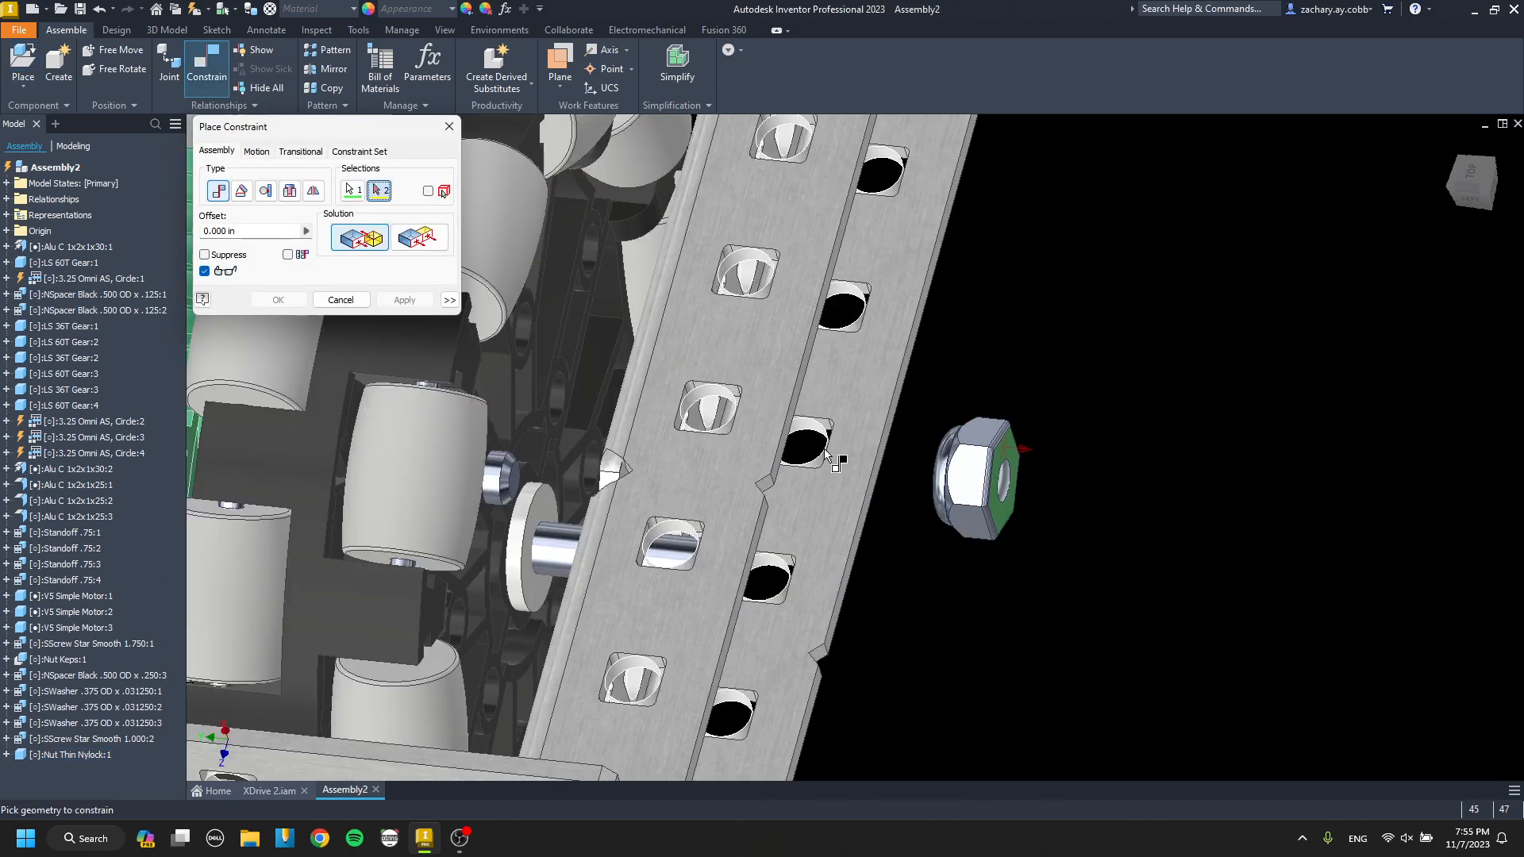
scroll(692, 474, "down", 4)
scroll(778, 435, "down", 3)
left_click(767, 406)
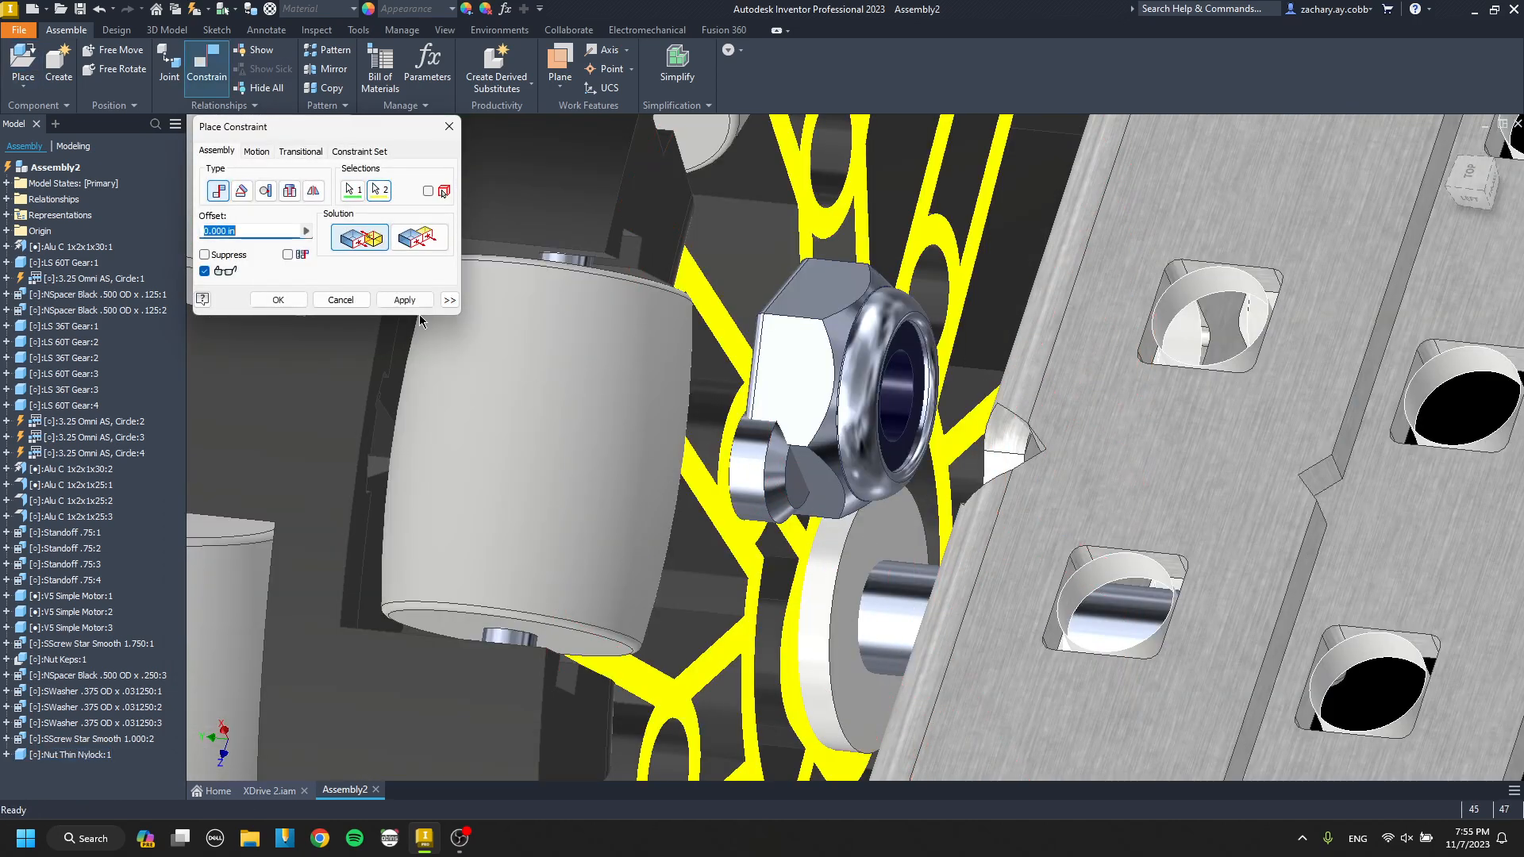
left_click(772, 460)
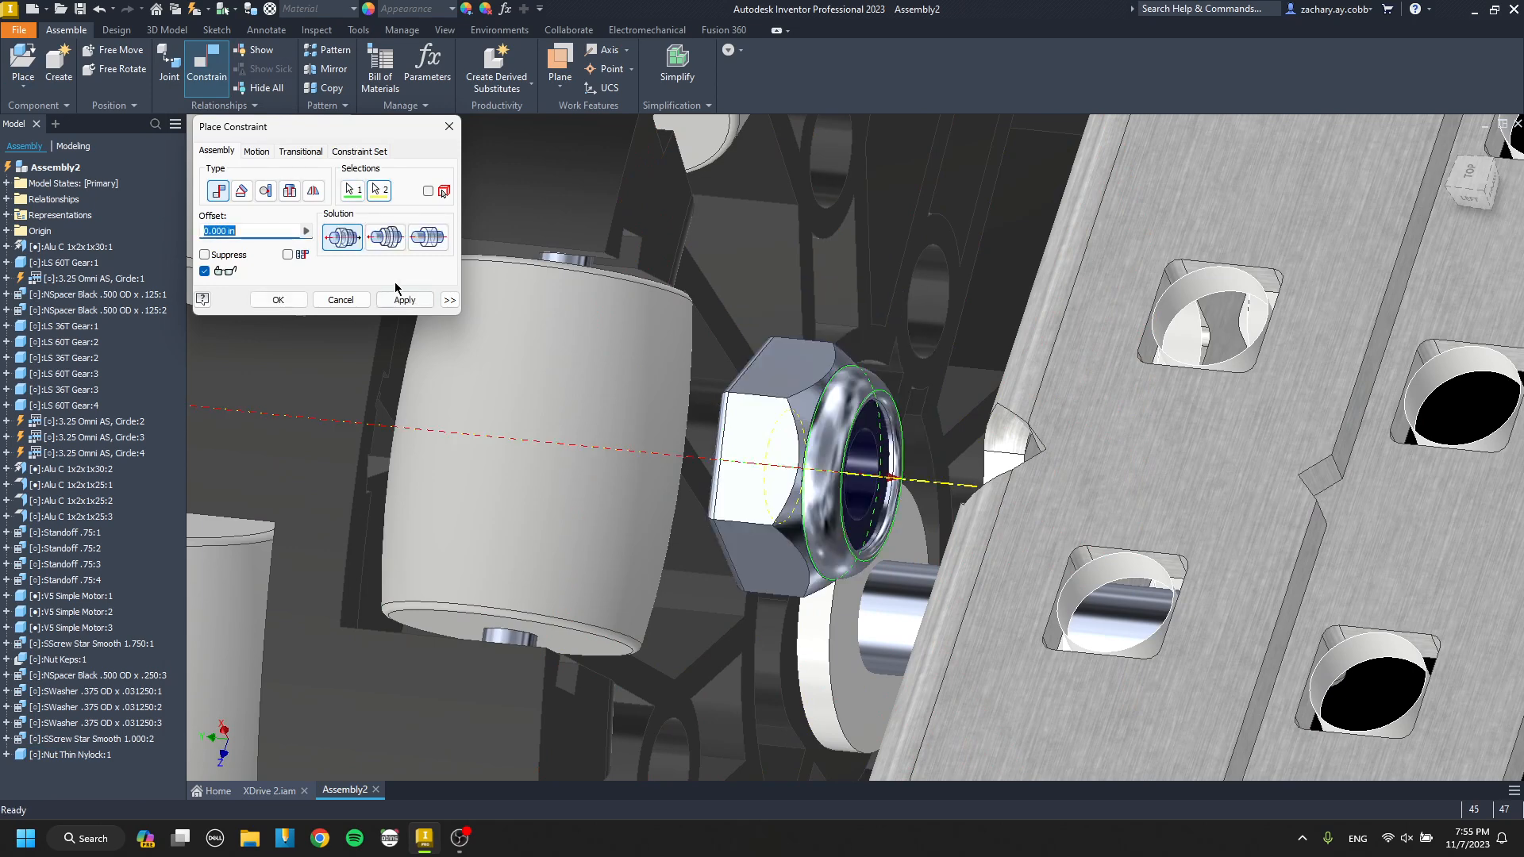
left_click(403, 299)
key("Escape")
left_click(838, 451)
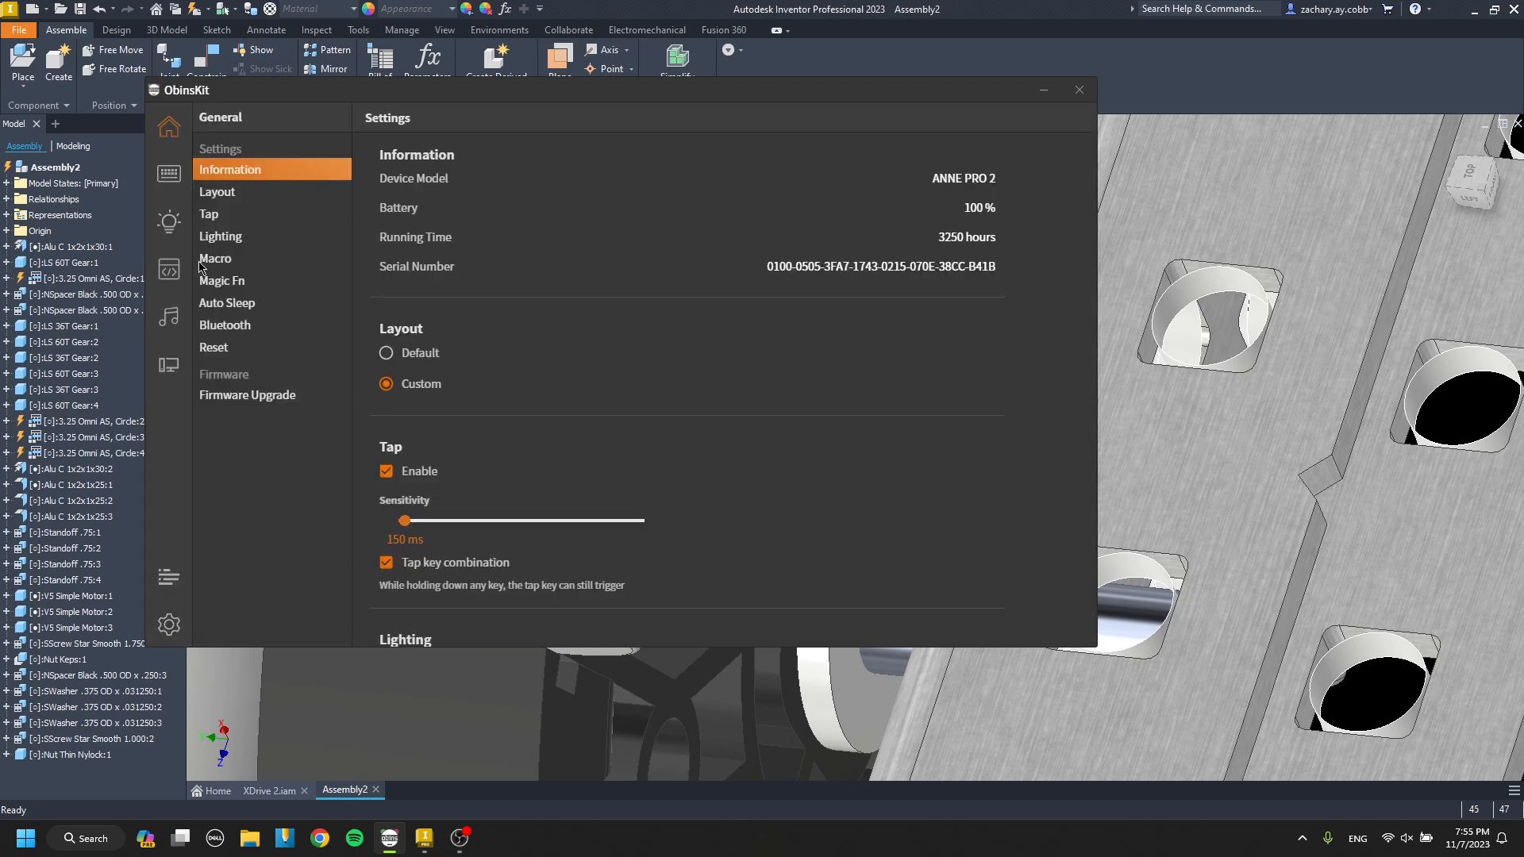
In the ObinsKit keyboard software, download the CAD layout to the keyboard and close the program.
left_click(158, 176)
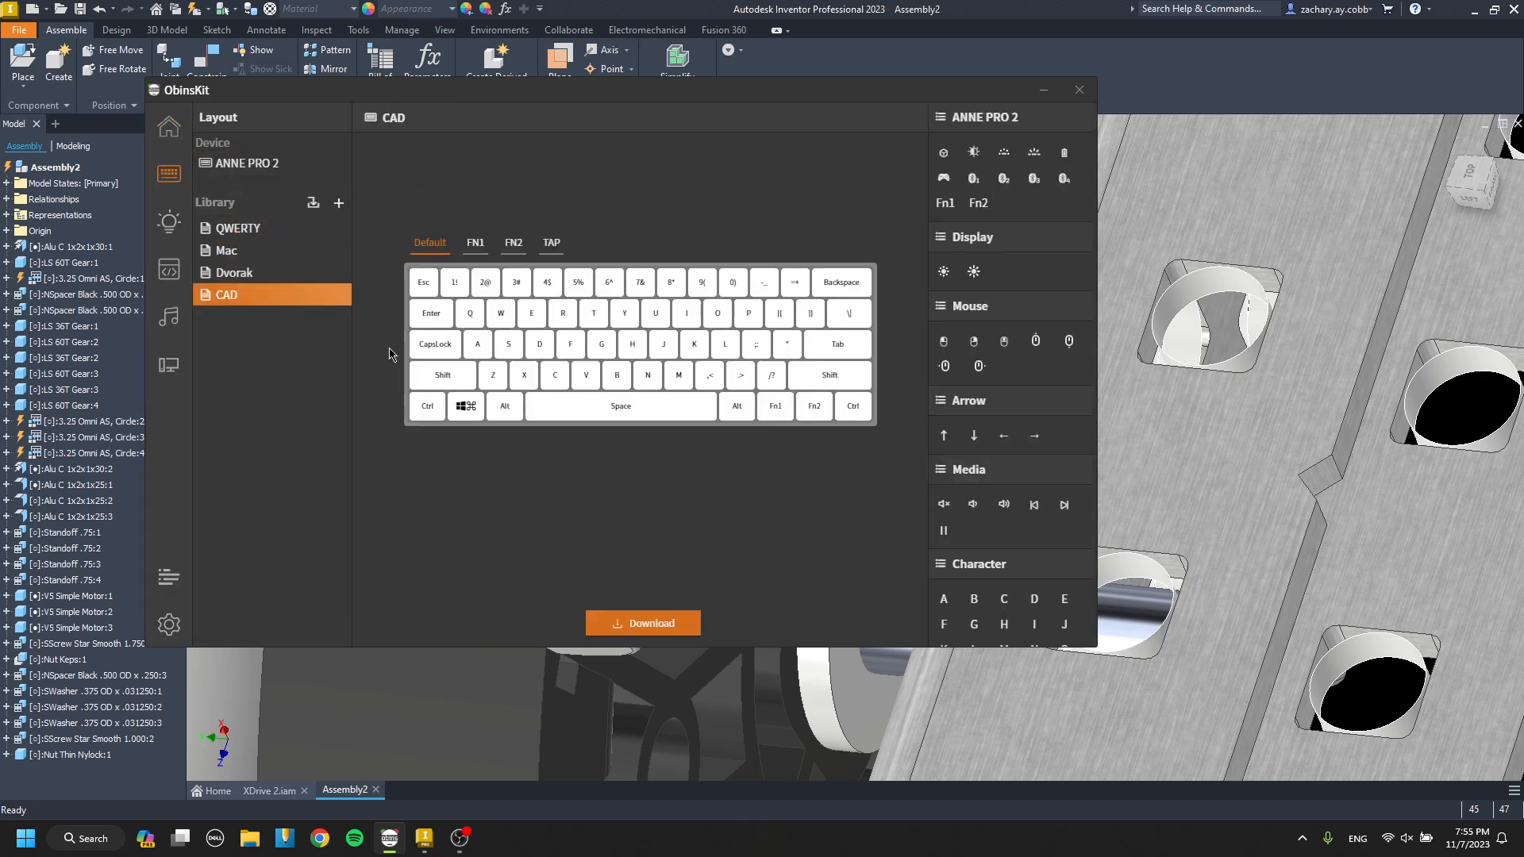
left_click(659, 620)
left_click(1079, 90)
Demote the off-centre star screw, .250 spacer, three steel washers and thin nylock nut into a new subassembly named Assembly3 and save the dependents.
scroll(793, 362, "down", 6)
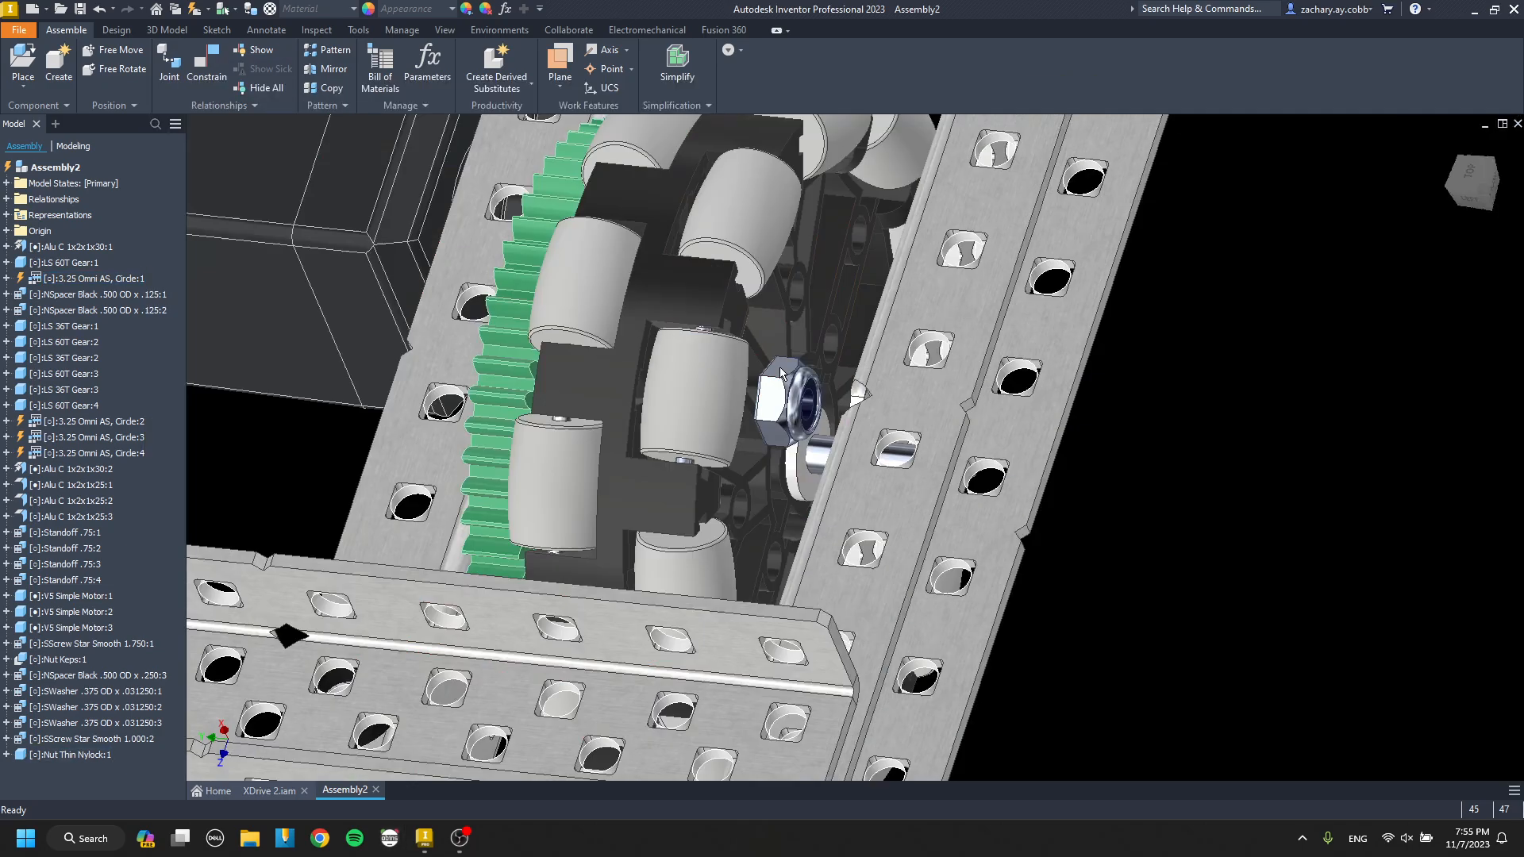
middle_click_drag(779, 365, 522, 380, "shift")
scroll(792, 357, "up", 5)
middle_click_drag(706, 392, 805, 388, "shift")
scroll(804, 394, "up", 4)
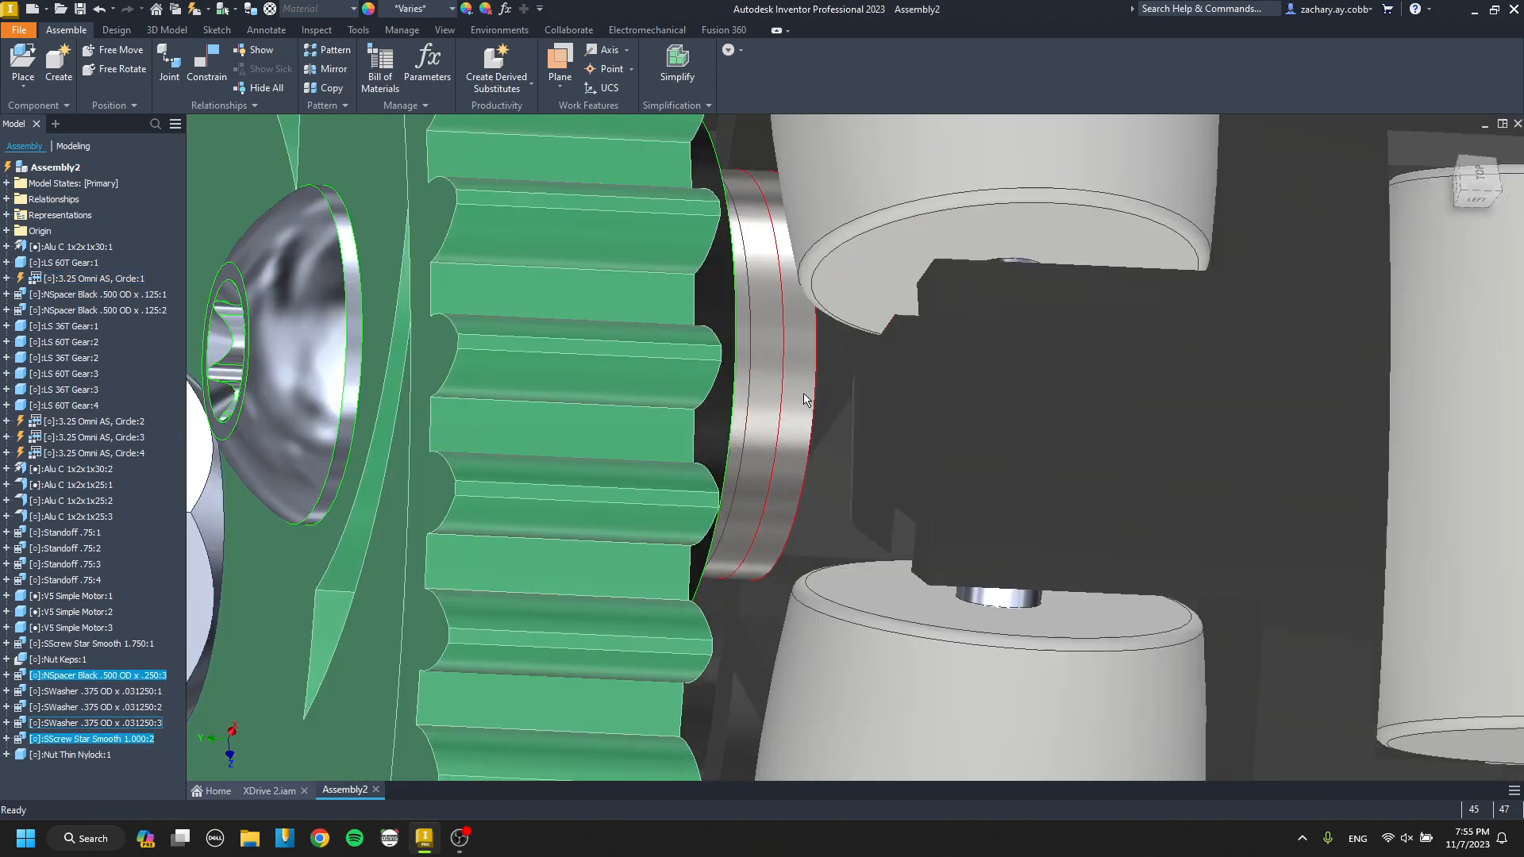
left_click(743, 394, "shift")
scroll(744, 394, "down", 5)
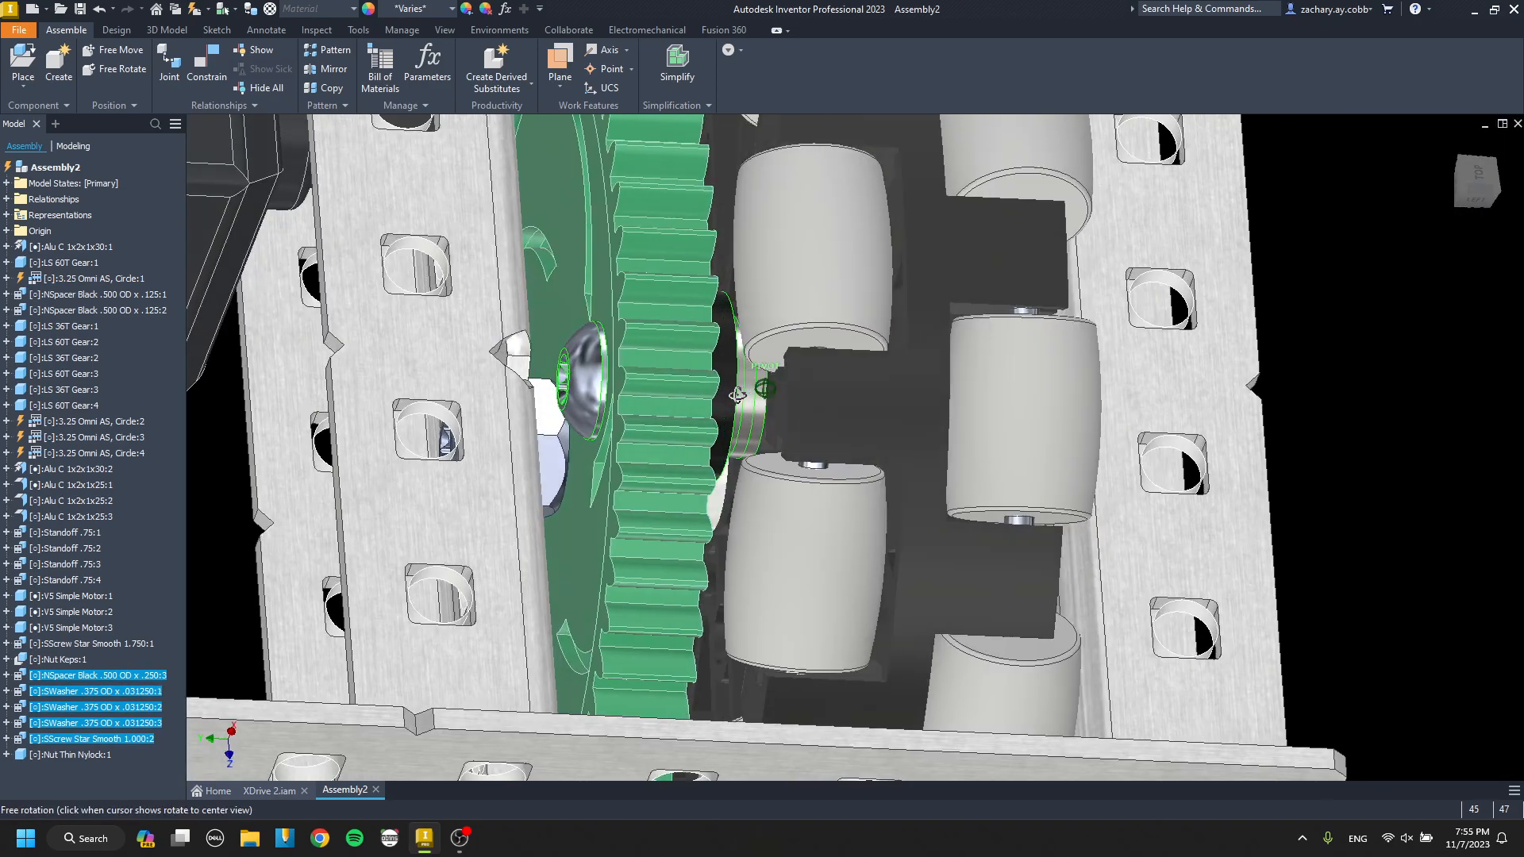
middle_click_drag(881, 397, 777, 405, "shift")
right_click(938, 395)
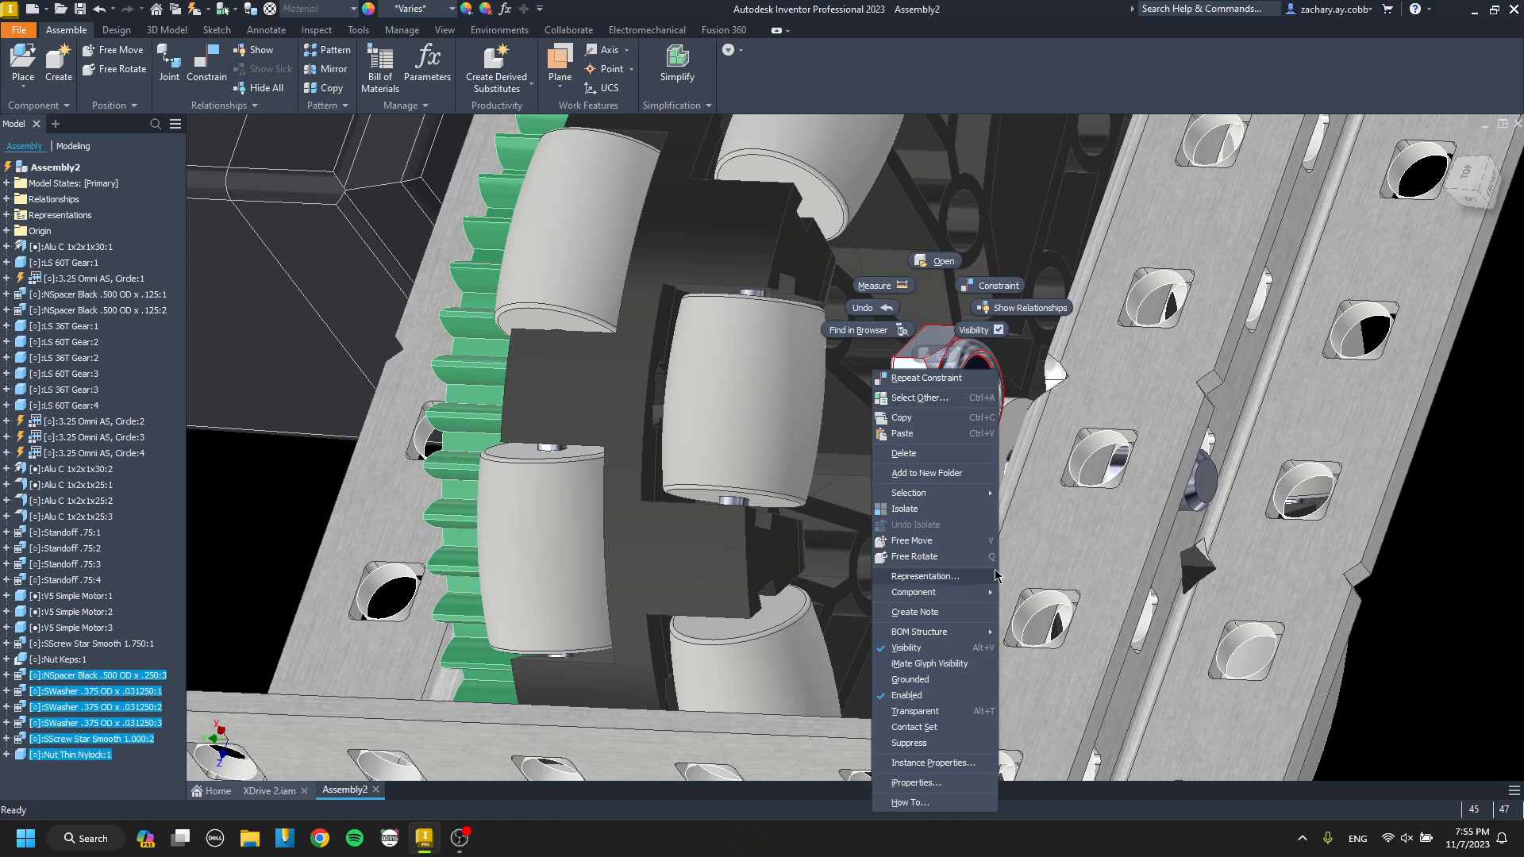
mouse_move(963, 599)
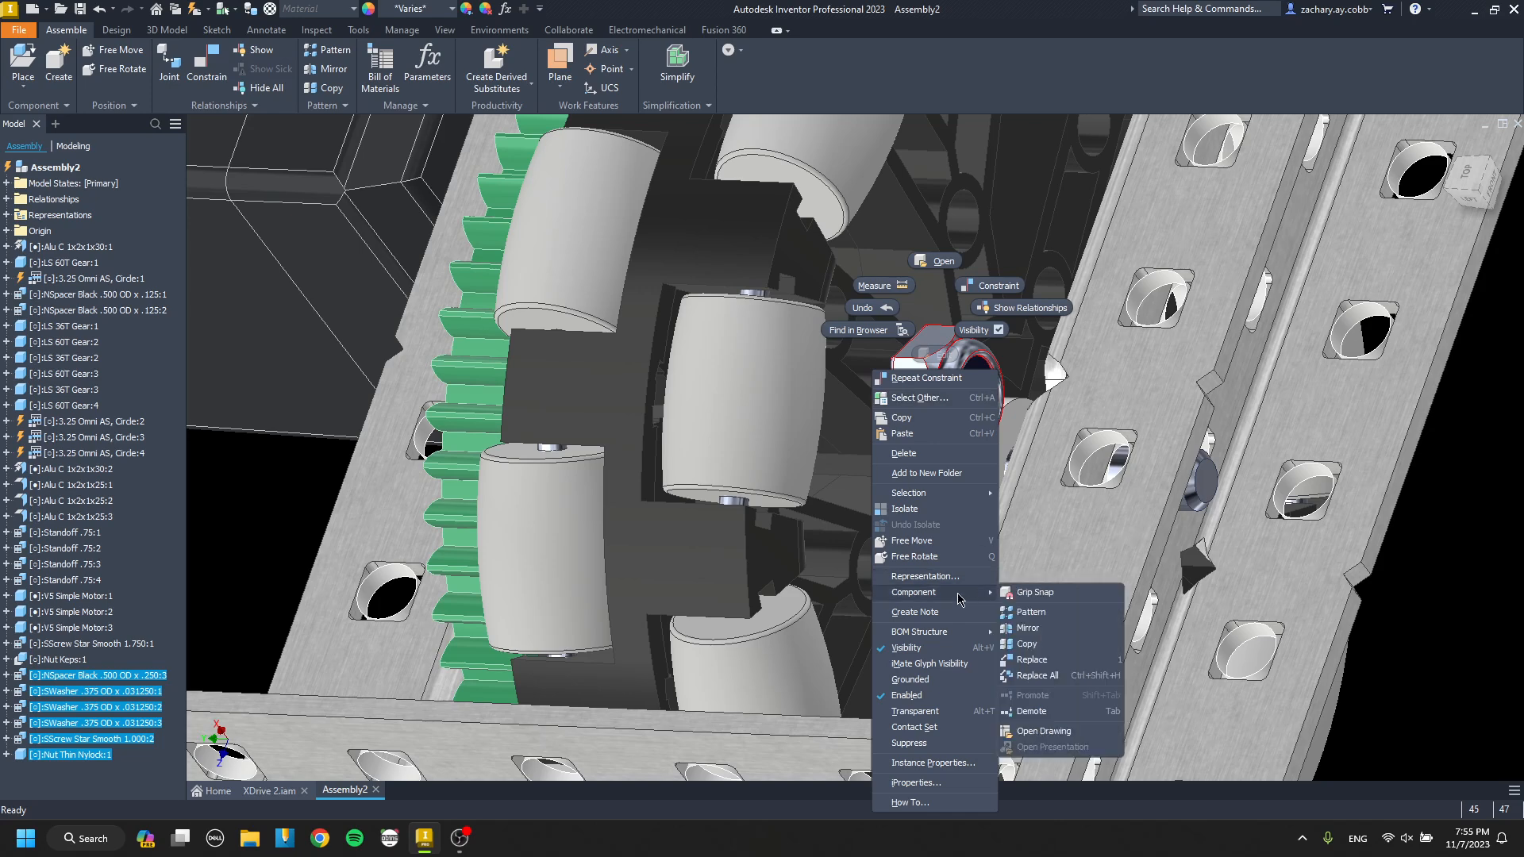
left_click(1043, 716)
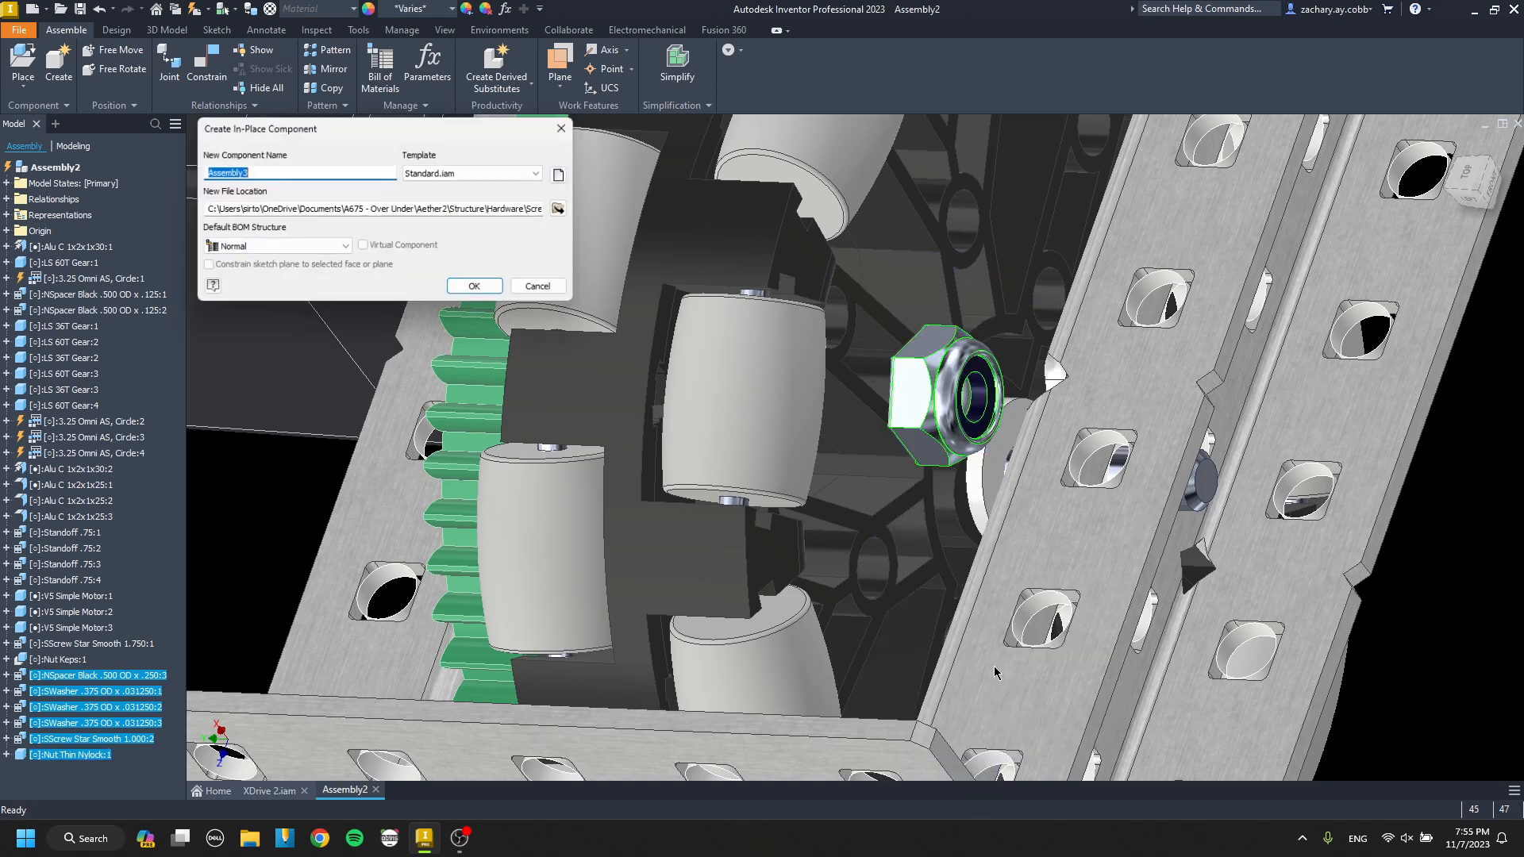
left_click(478, 289)
left_click(688, 442)
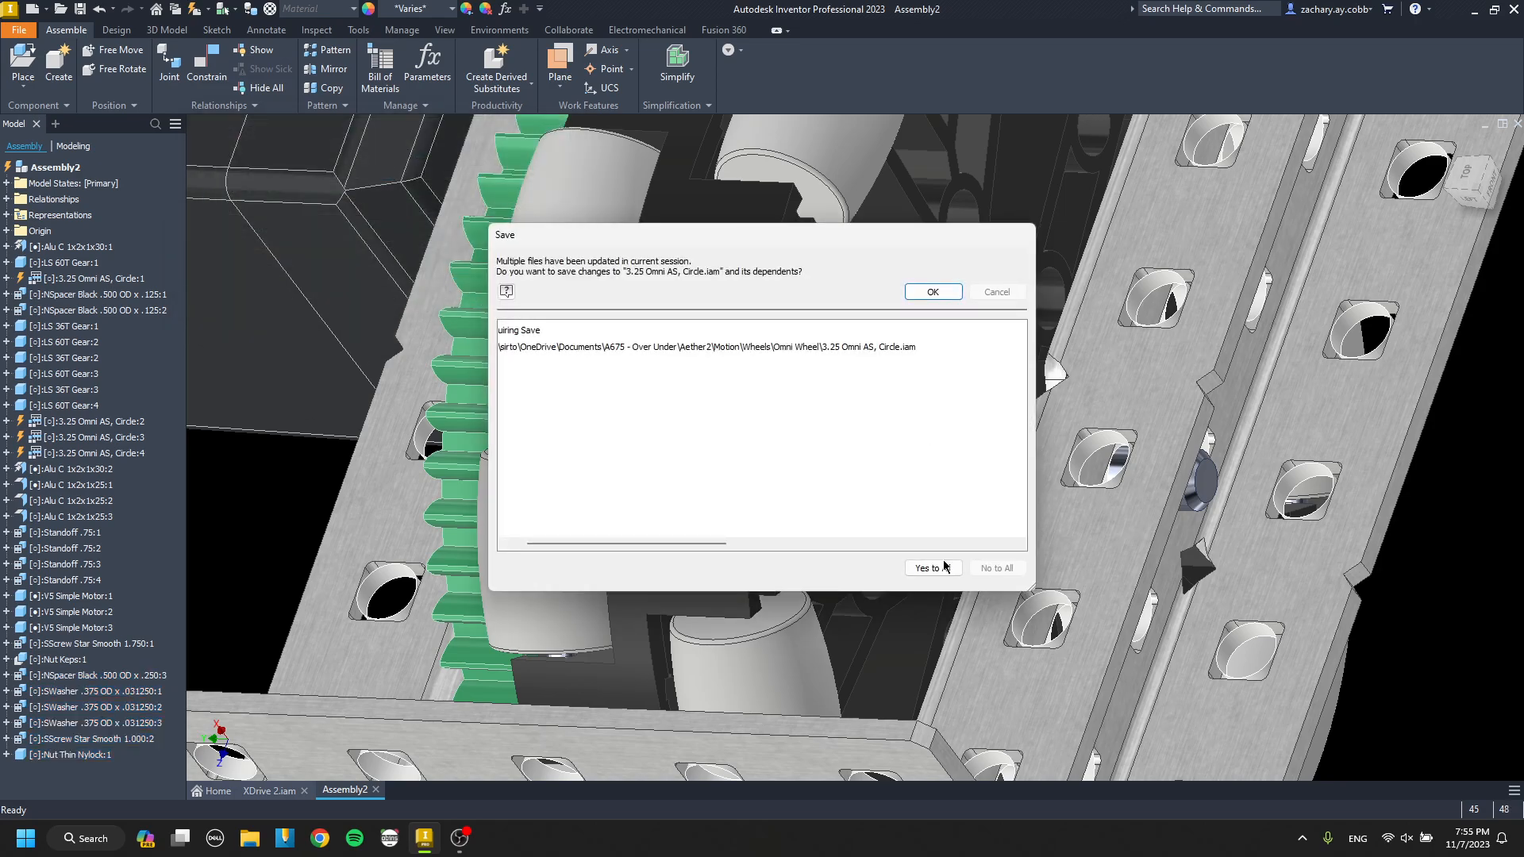
left_click(933, 293)
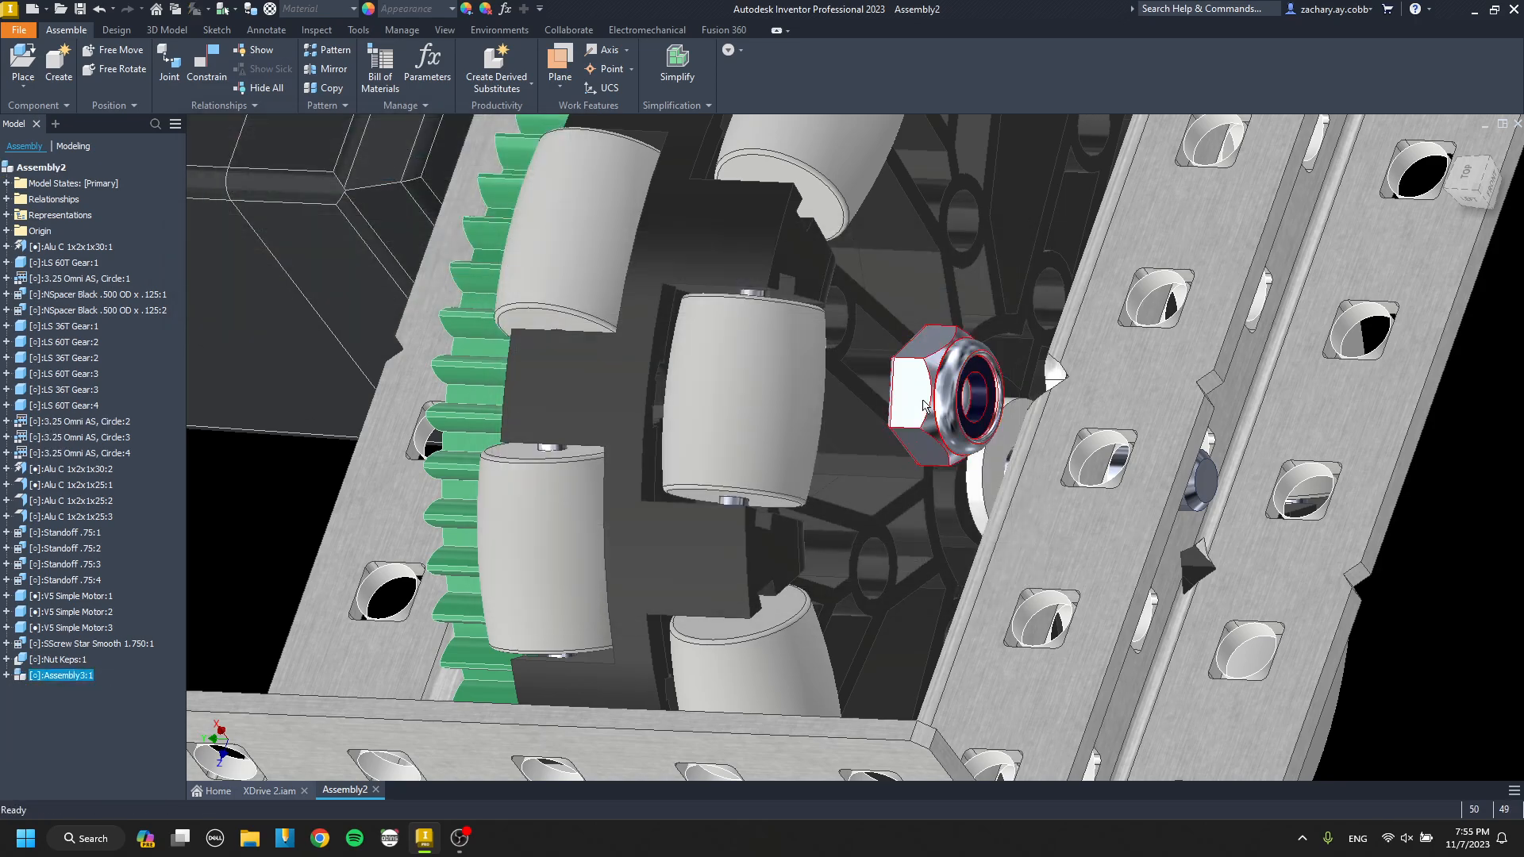
Paste a copy of the hardware subassembly outside the channel beside the end omni wheel.
scroll(960, 404, "down", 5)
mouse_move(961, 404)
middle_mouse_down("shift")
mouse_move(1011, 405)
mouse_move(952, 412)
middle_mouse_up("shift")
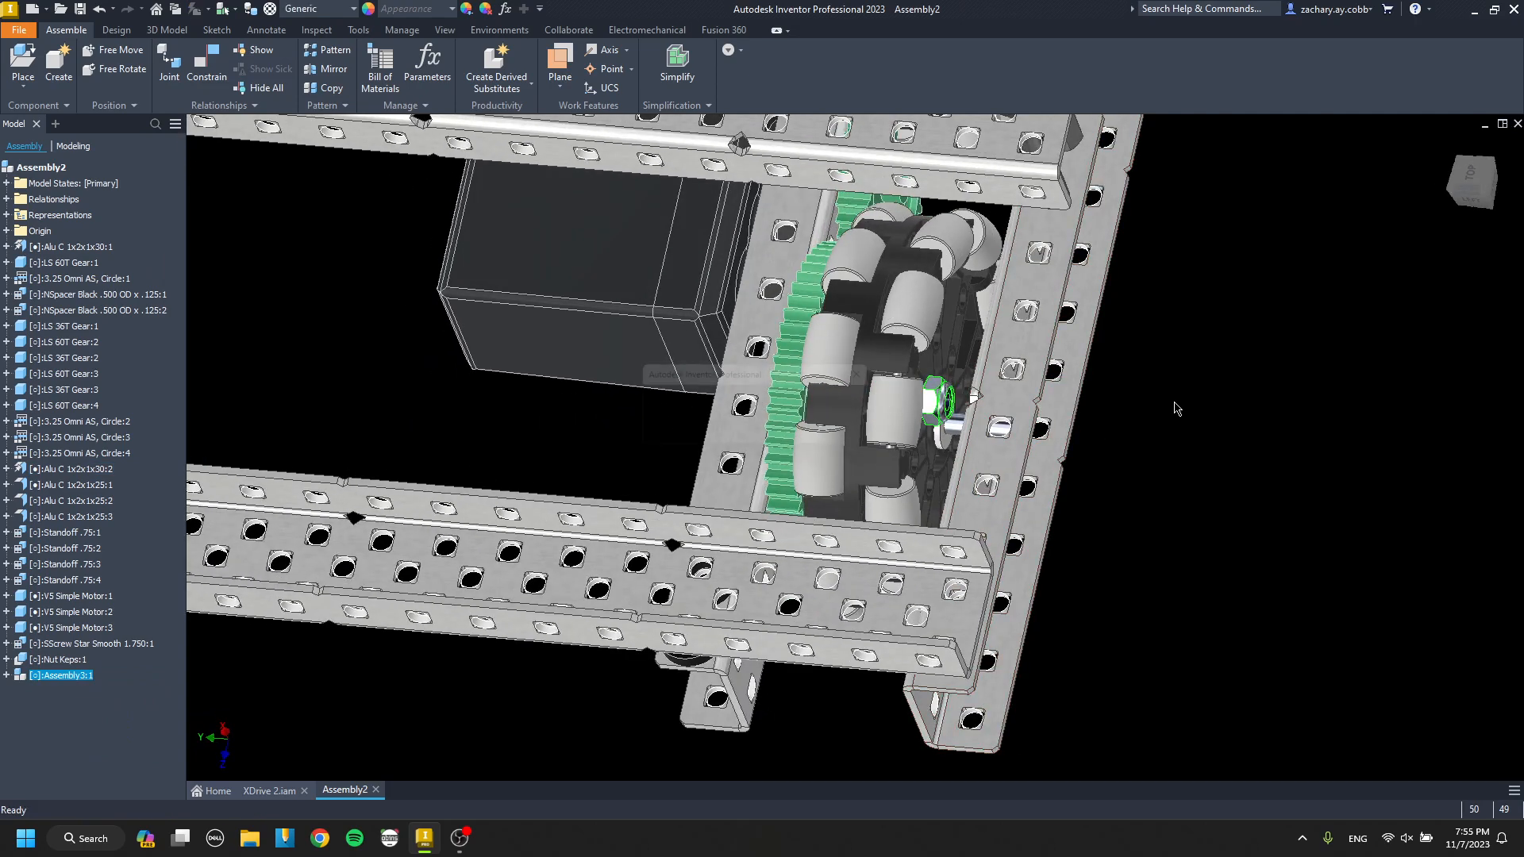
left_click(751, 436)
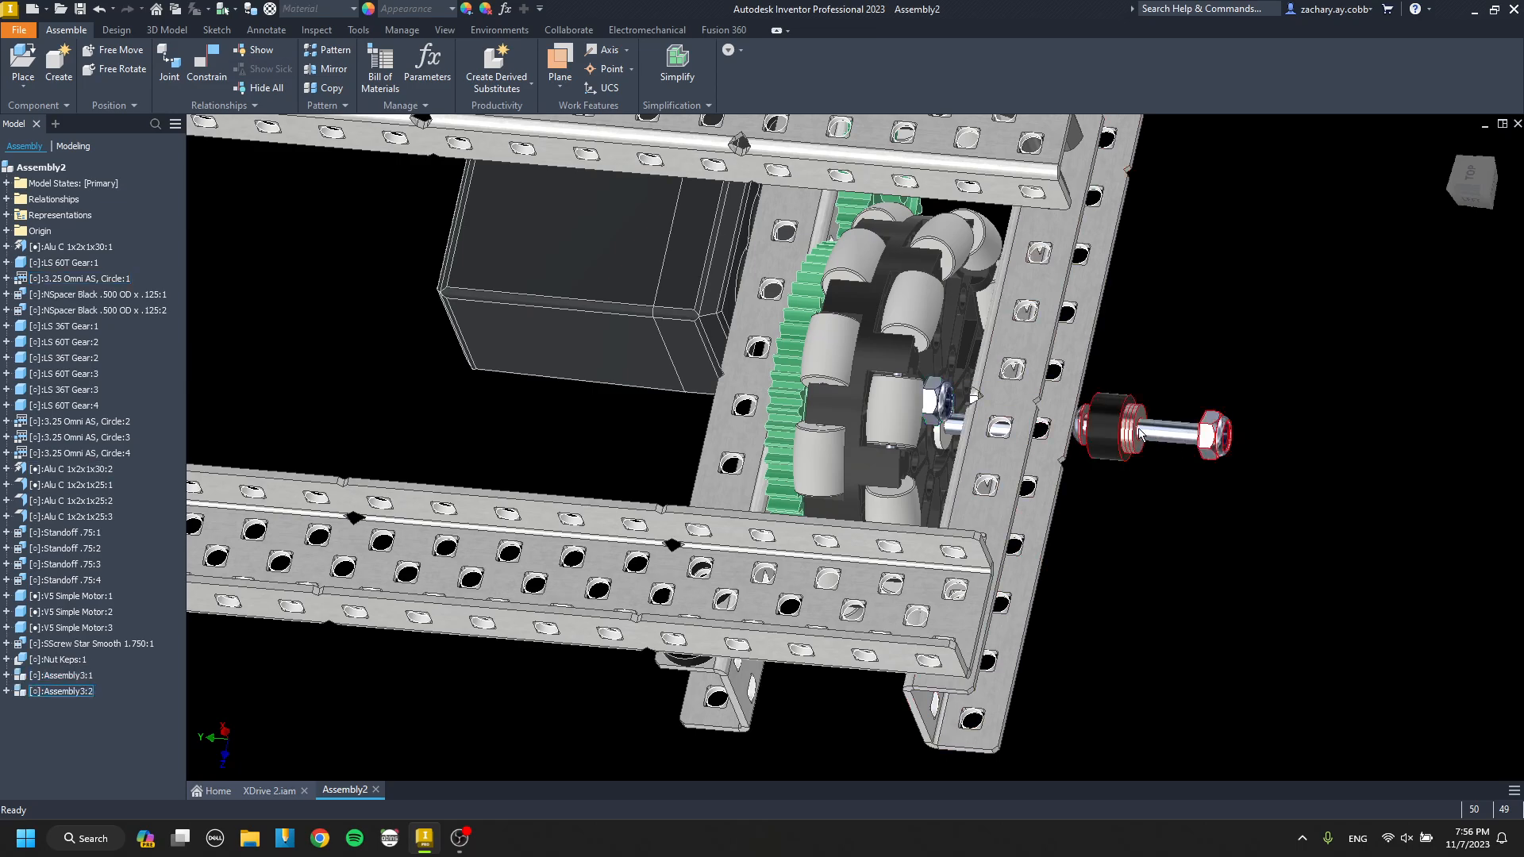
Mate the copied subassembly's screw head to the end 60T gear's face and align it with another off-centre gear hole.
scroll(1119, 423, "up", 9)
key("c")
left_click(1008, 406)
scroll(1012, 407, "down", 7)
mouse_move(1012, 399)
middle_mouse_down("shift")
mouse_move(1090, 371)
mouse_move(1033, 430)
mouse_move(863, 462)
middle_mouse_up("shift")
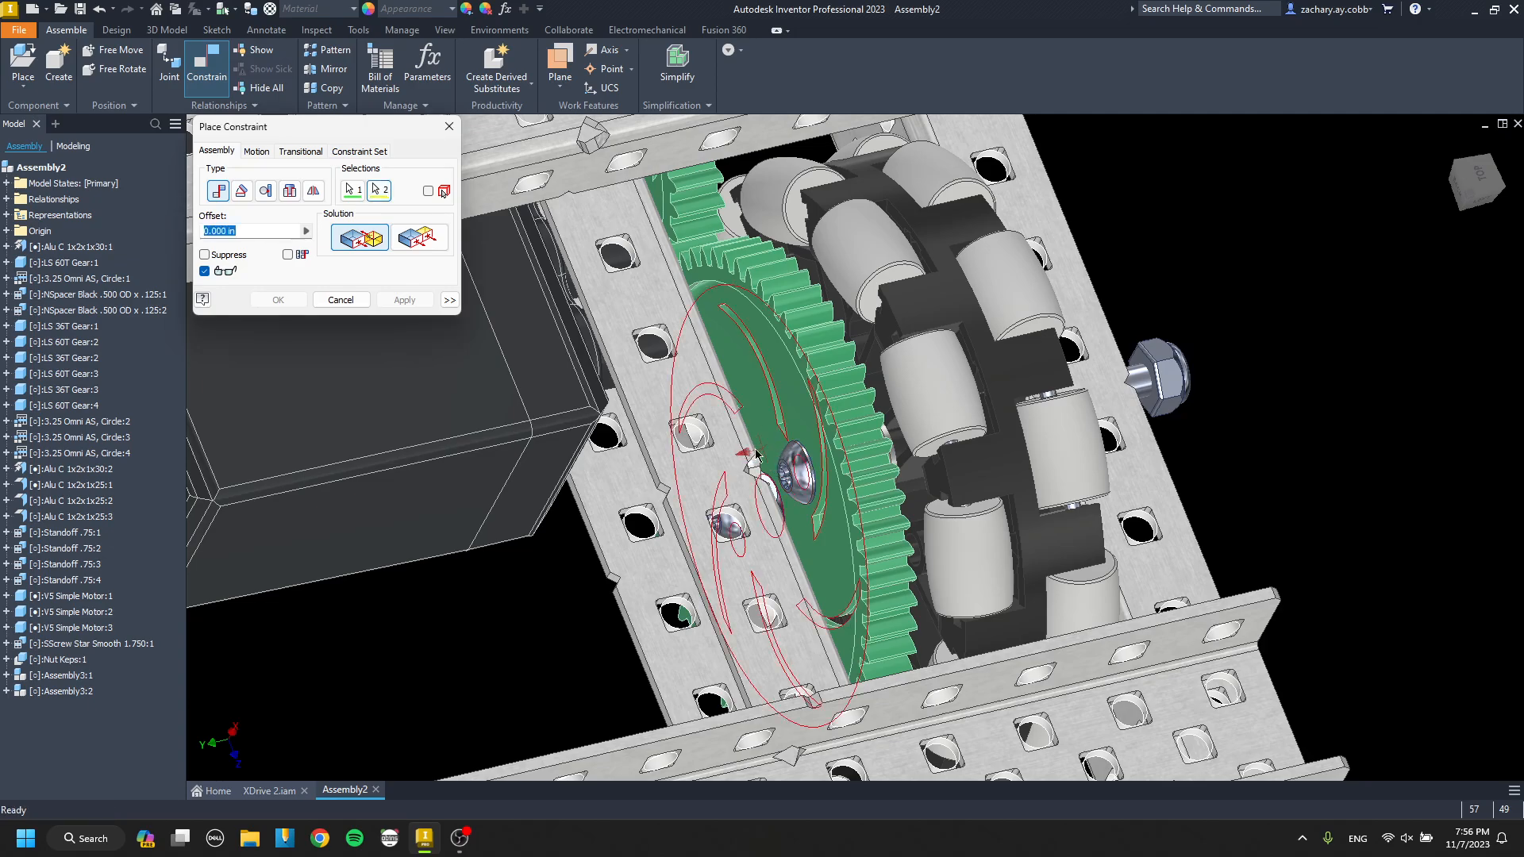
scroll(762, 449, "up", 6)
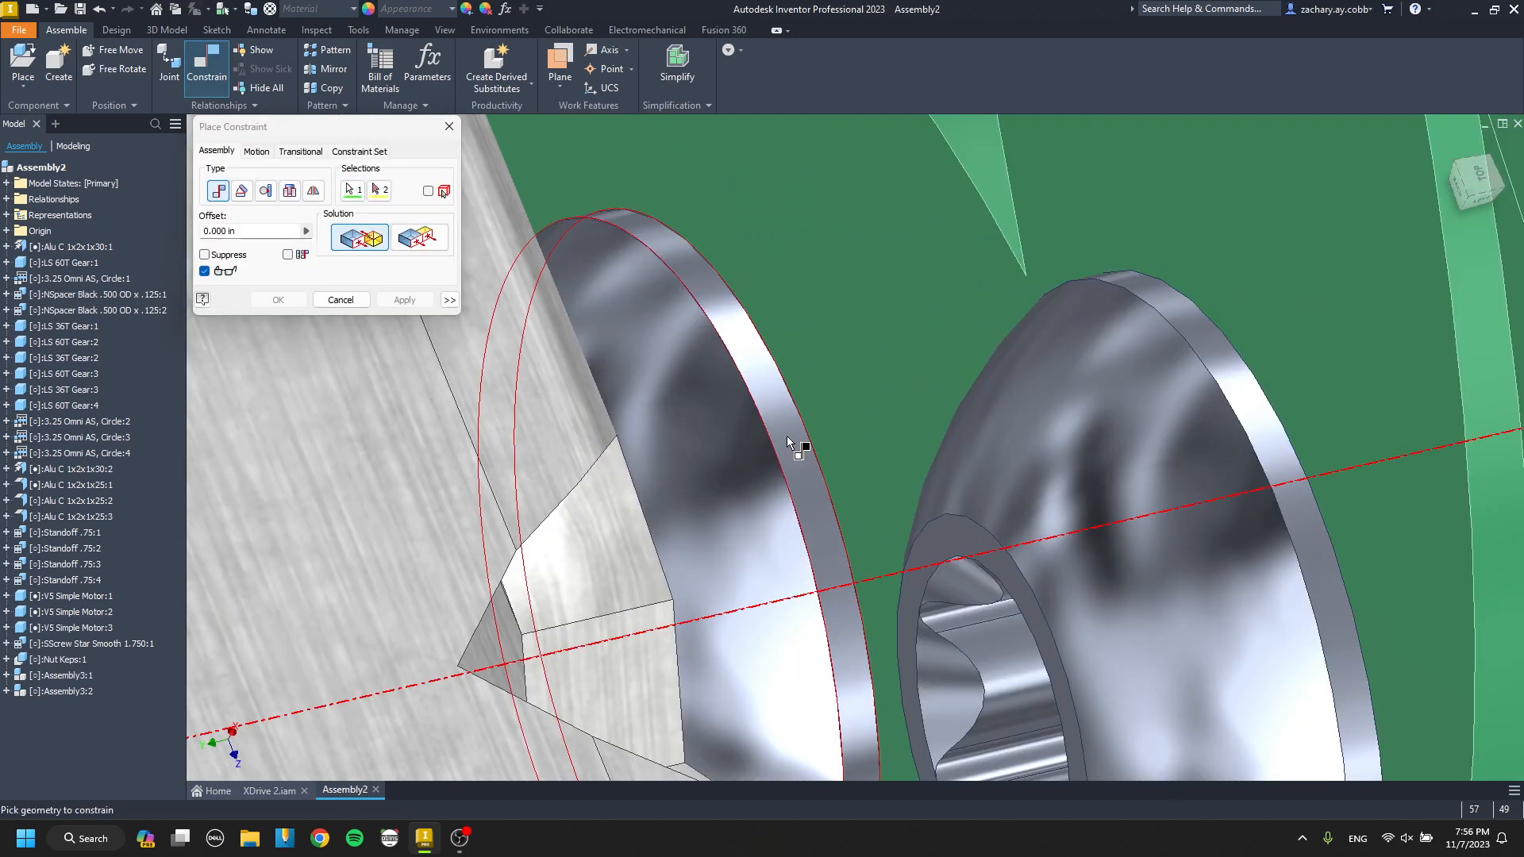
left_click(787, 435)
scroll(787, 436, "down", 6)
middle_click_drag(788, 436, 560, 671, "shift")
middle_click_drag(559, 671, 760, 549)
scroll(760, 549, "up", 4)
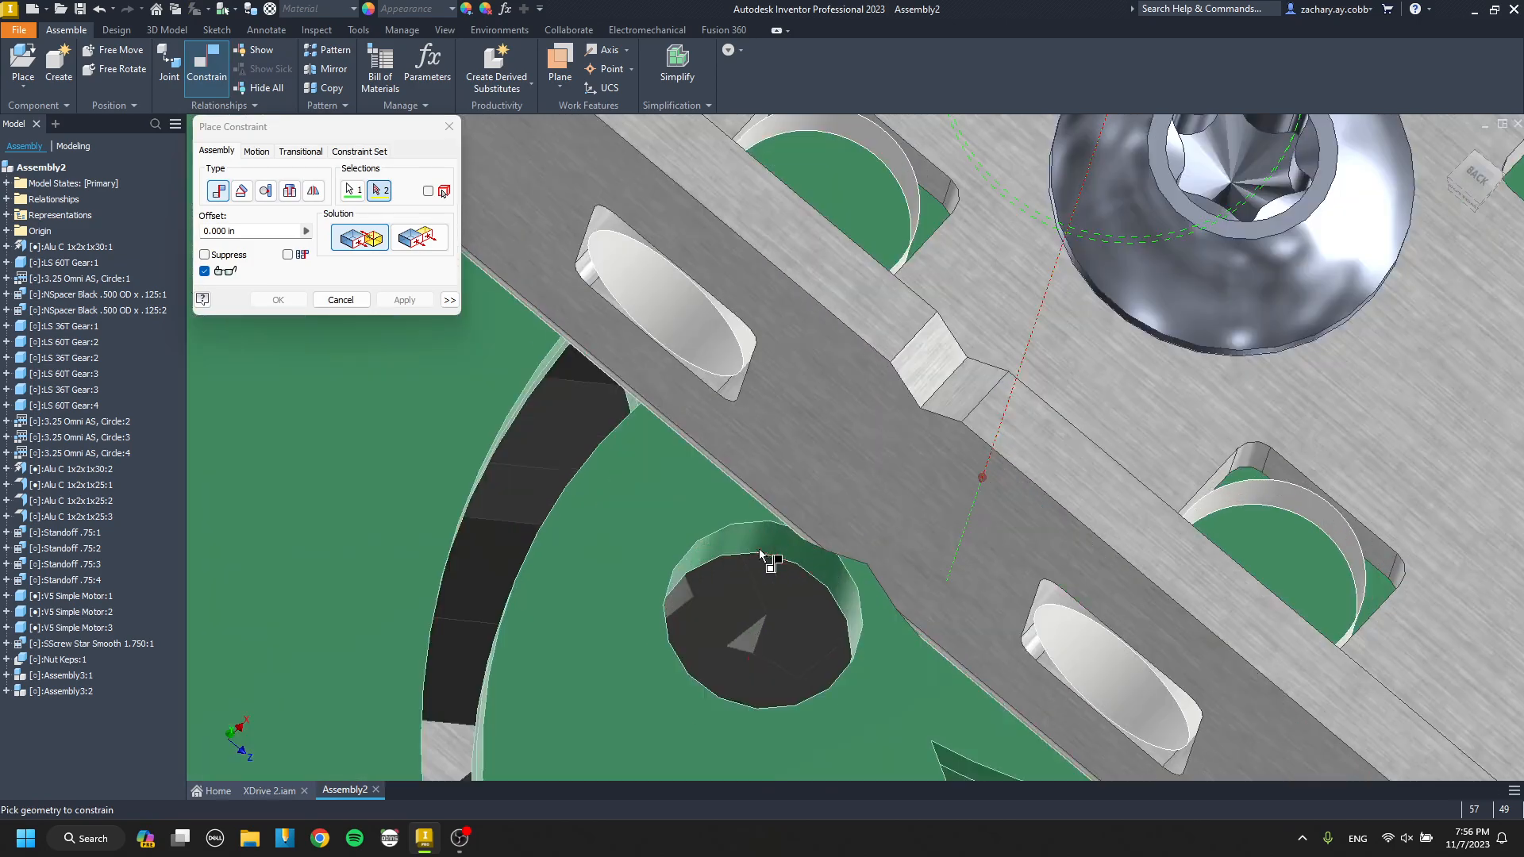
left_click(760, 554)
left_click(404, 300)
key("Escape")
scroll(587, 317, "down", 5)
middle_click_drag(754, 265, 925, 445, "shift")
middle_click_drag(579, 404, 775, 418)
mouse_move(774, 417)
left_mouse_down()
mouse_move(751, 439)
mouse_move(772, 422)
mouse_move(712, 437)
mouse_move(797, 397)
mouse_move(789, 434)
mouse_move(795, 406)
left_mouse_up()
key("c")
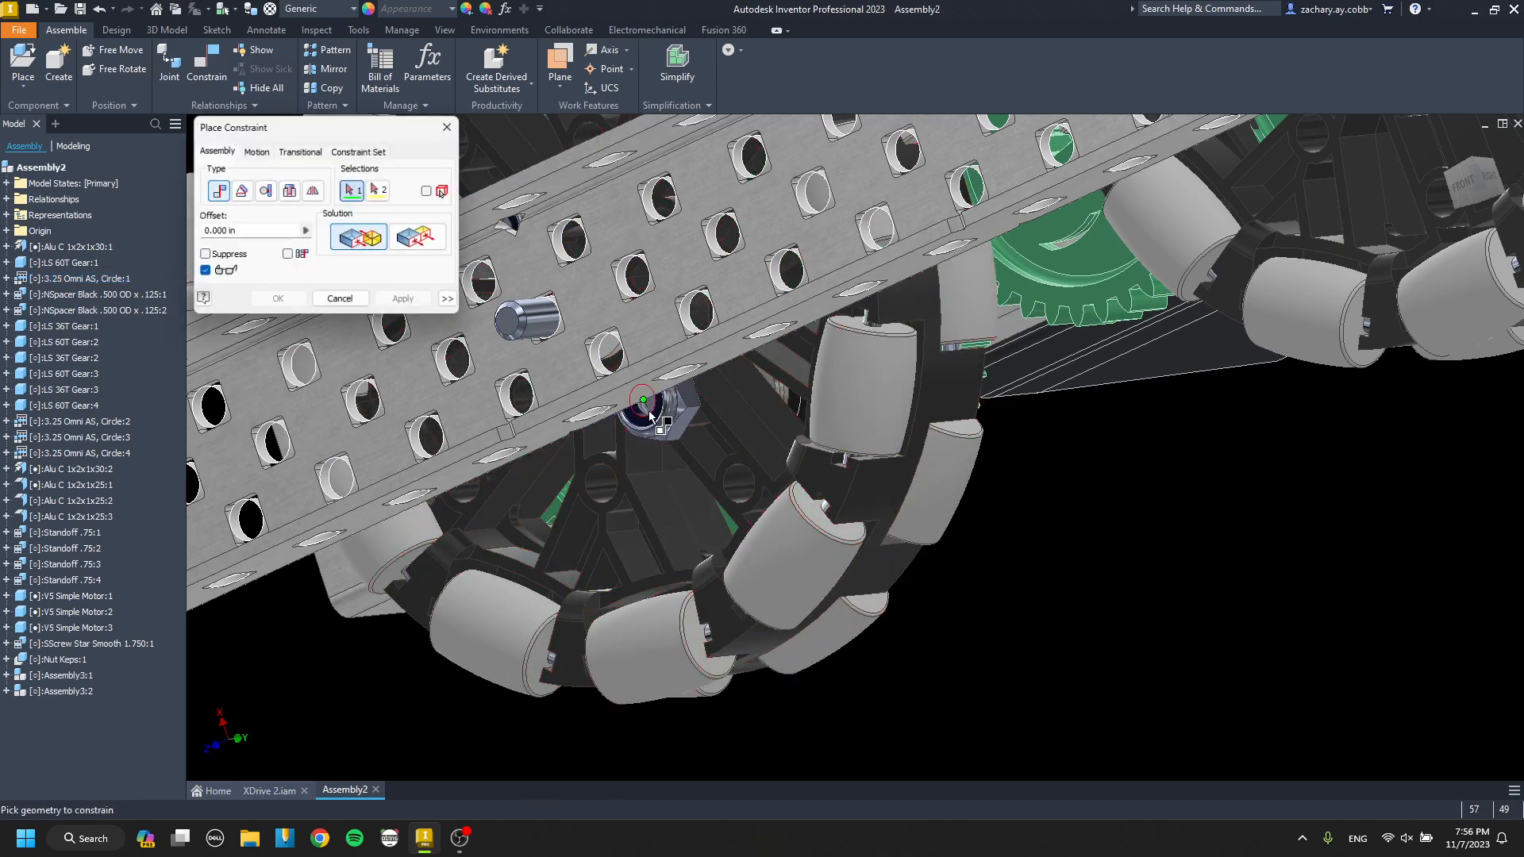
scroll(658, 413, "up", 8)
left_click(782, 429)
scroll(788, 427, "down", 6)
mouse_move(783, 432)
middle_mouse_down("shift")
mouse_move(746, 368)
mouse_move(976, 643)
mouse_move(711, 479)
mouse_move(722, 524)
mouse_move(718, 469)
mouse_move(712, 481)
middle_mouse_up("shift")
key("Escape")
Paste a copy of the keps nut and mate its toothed face to the wheel-side face of the outer channel.
scroll(715, 369, "down", 6)
scroll(711, 479, "up", 4)
middle_click_drag(737, 369, 870, 574, "shift")
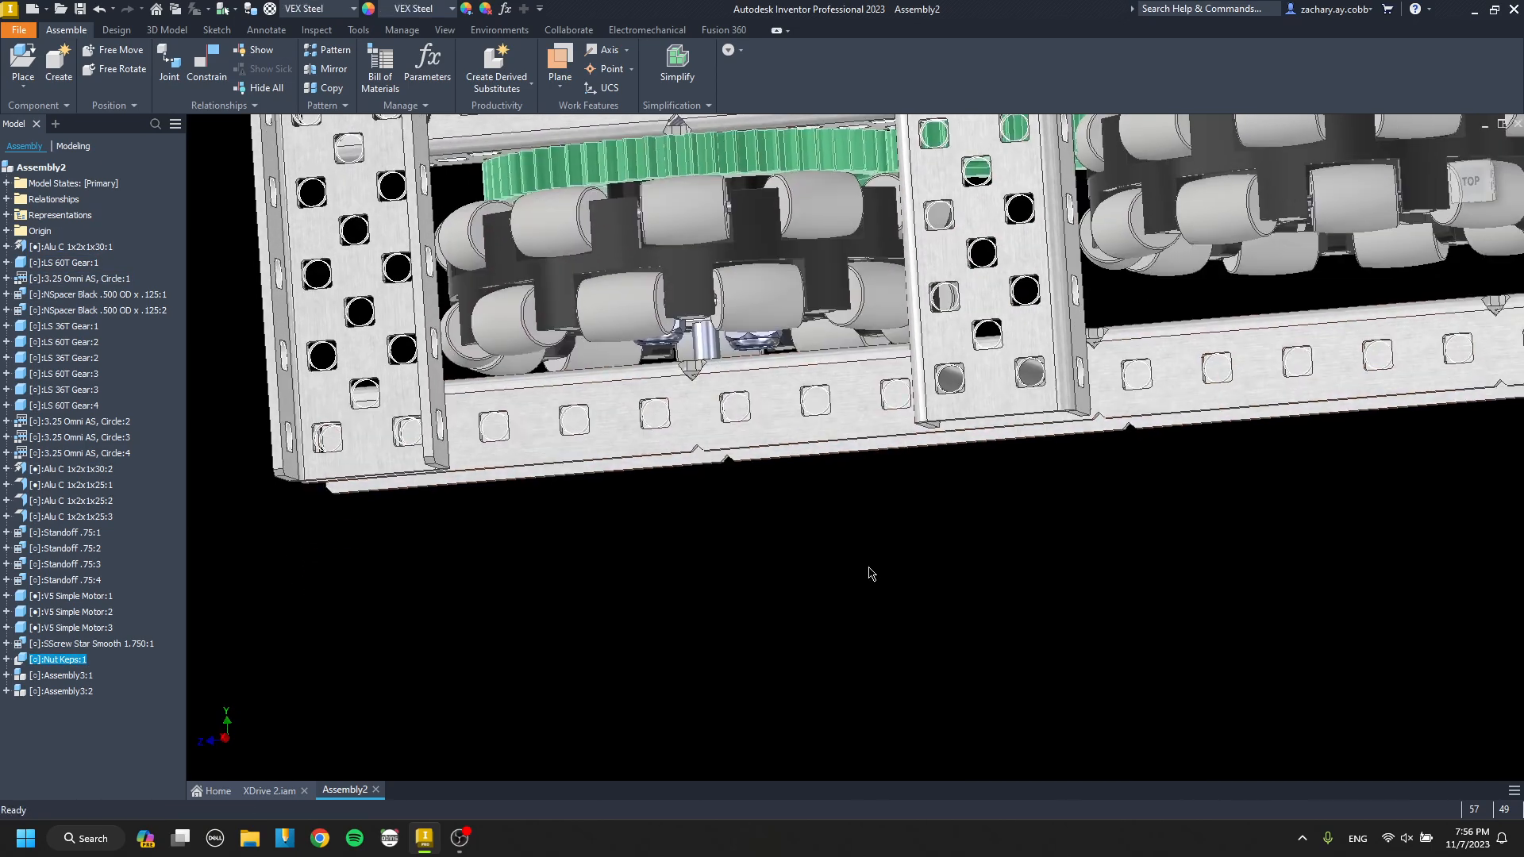
scroll(851, 548, "up", 5)
key("c")
left_click(855, 545)
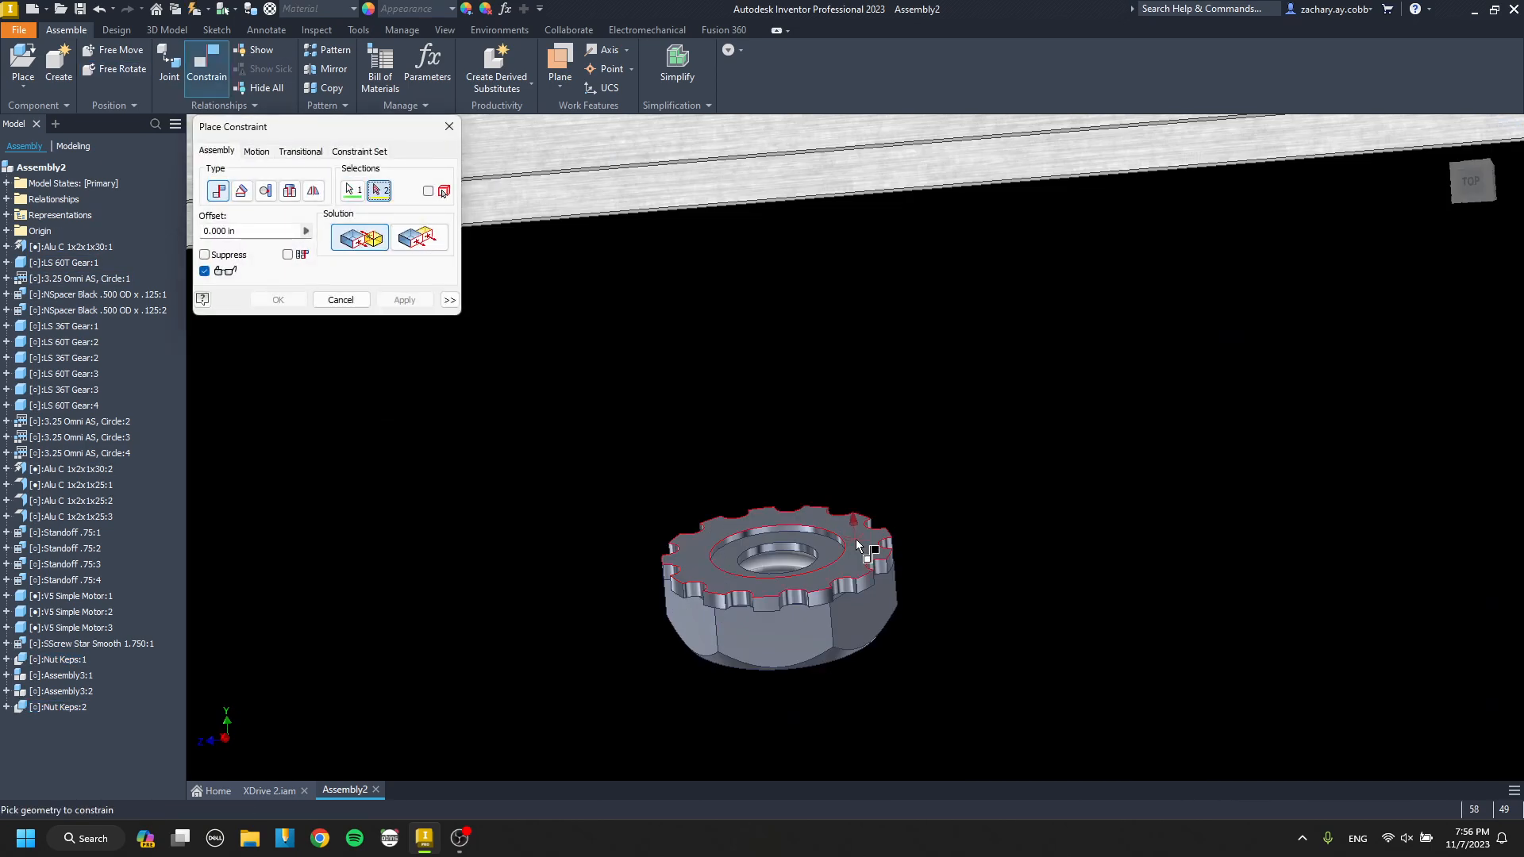
scroll(855, 548, "down", 5)
scroll(710, 421, "up", 3)
middle_click_drag(700, 410, 706, 415, "shift")
scroll(672, 414, "up", 6)
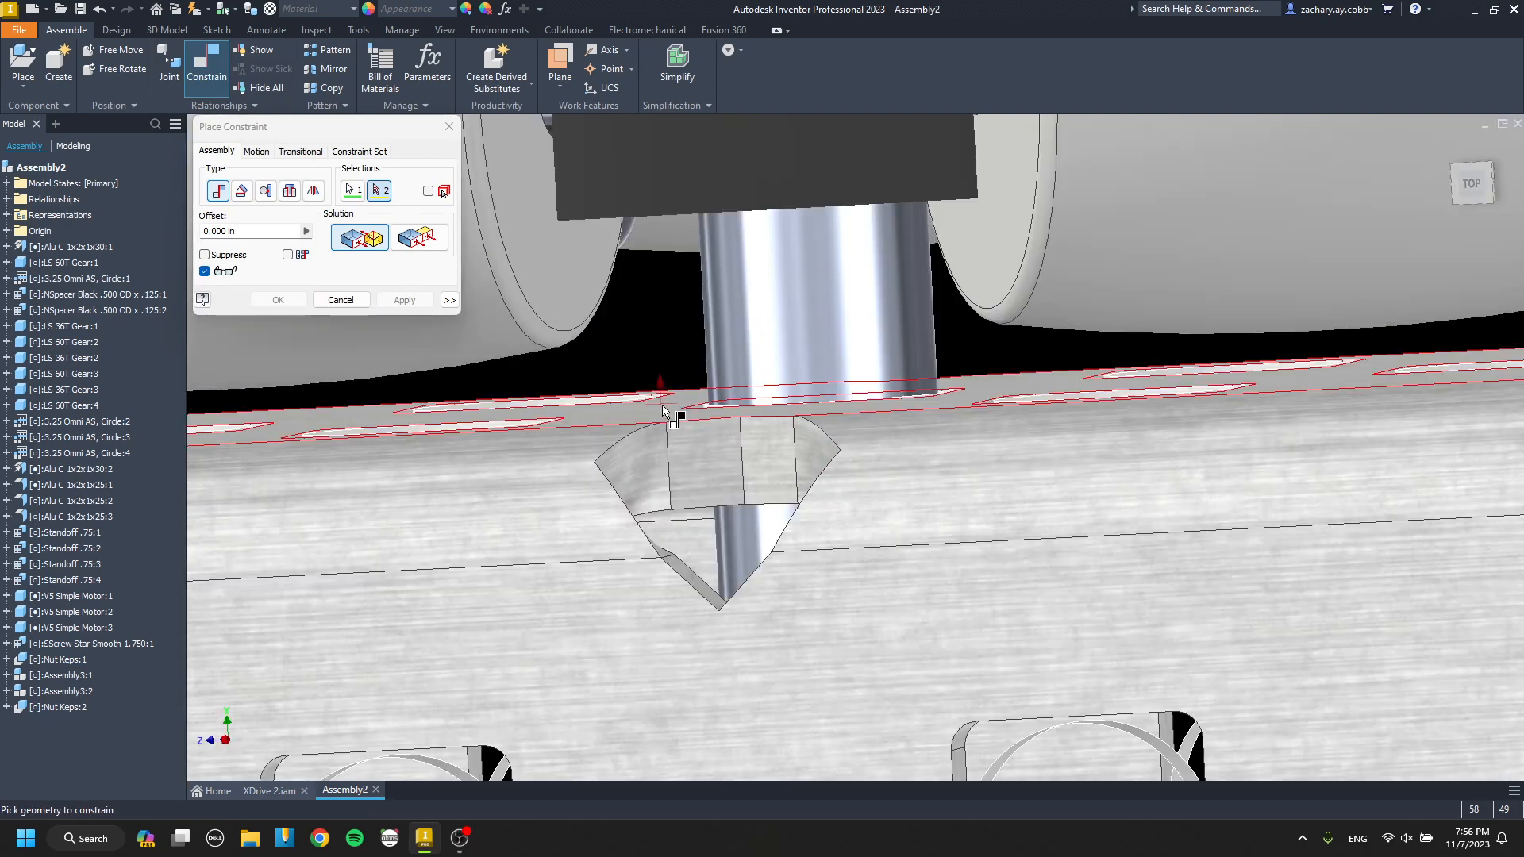
left_click(673, 416)
left_click(416, 302)
Align the pasted keps nut with the end omni wheel's axle screw.
scroll(671, 283, "down", 3)
middle_click_drag(677, 287, 1086, 593, "shift")
left_click(640, 254)
left_click(723, 262)
left_click(411, 300)
key("Escape")
Paste another keps nut copy and mate its toothed face to the opposite face of the outer channel.
left_click(689, 295)
scroll(698, 294, "down", 6)
key("ctrl+v")
scroll(1002, 365, "up", 6)
key("c")
left_click(1006, 362)
scroll(1006, 421, "down", 3)
left_click(657, 394)
left_click(414, 302)
Align the second pasted keps nut with the protruding end of the wheel's axle screw.
scroll(634, 420, "up", 3)
left_click(660, 451)
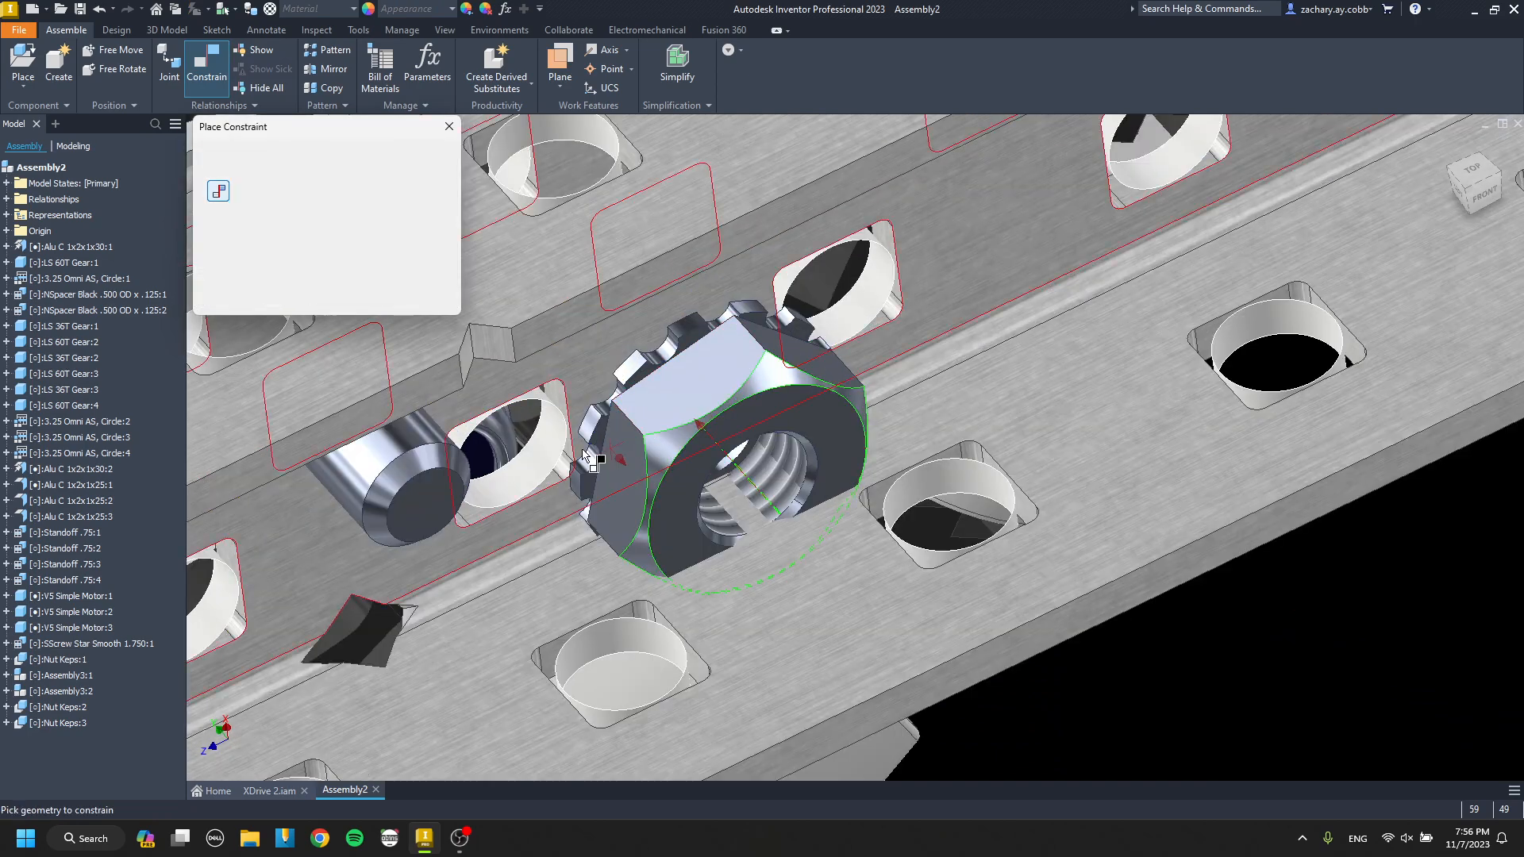
left_click(424, 454)
left_click(402, 302)
key("Escape")
Place one NSpacer .375 OD x .125 from the Spacers folder outside the channel.
scroll(528, 318, "down", 5)
middle_click_drag(548, 350, 534, 406, "shift")
scroll(481, 225, "up", 3)
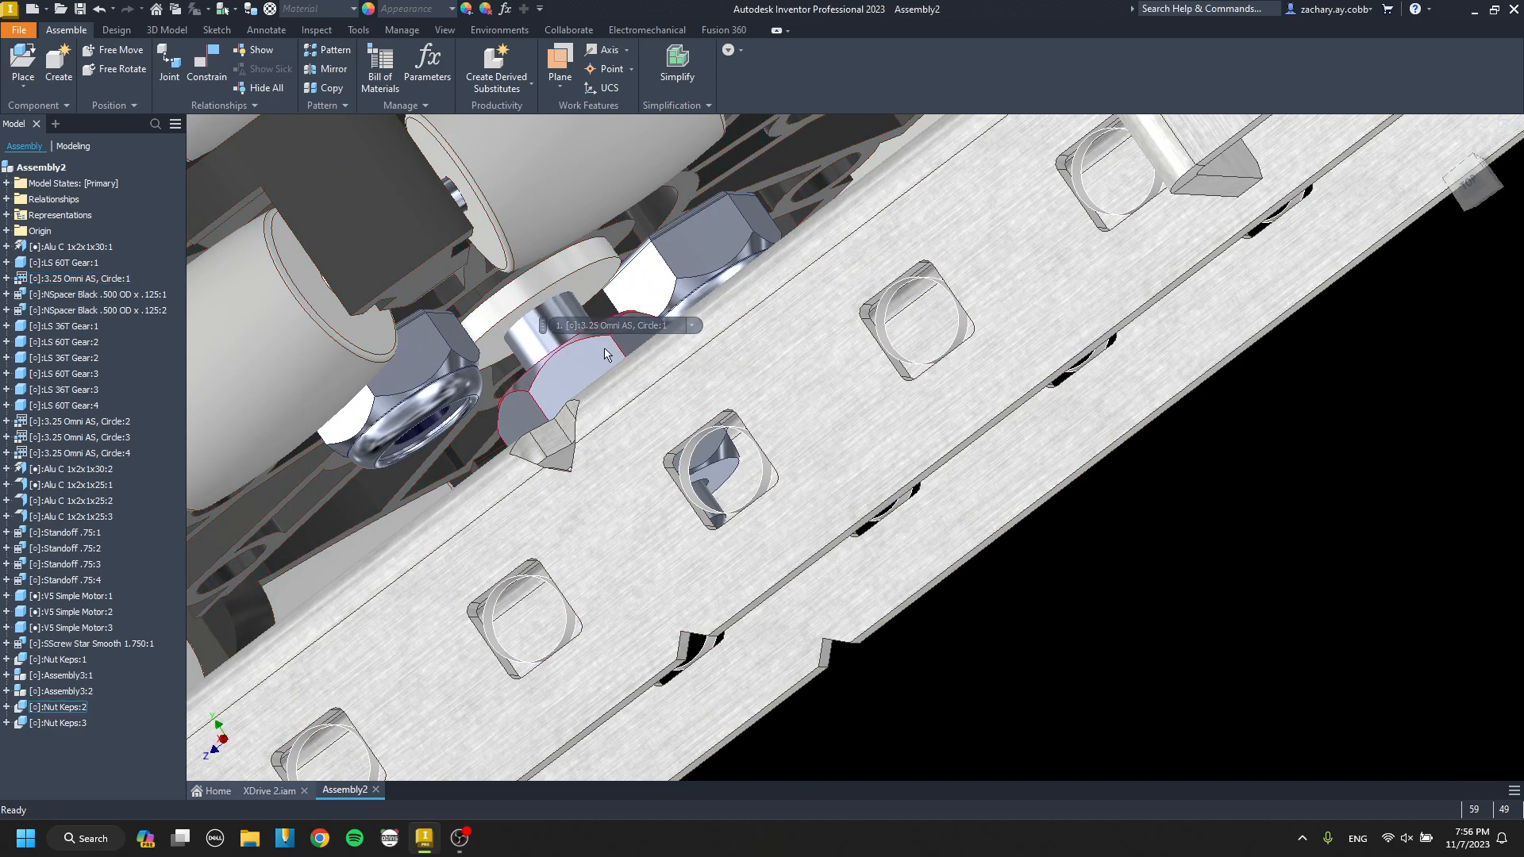
key("p")
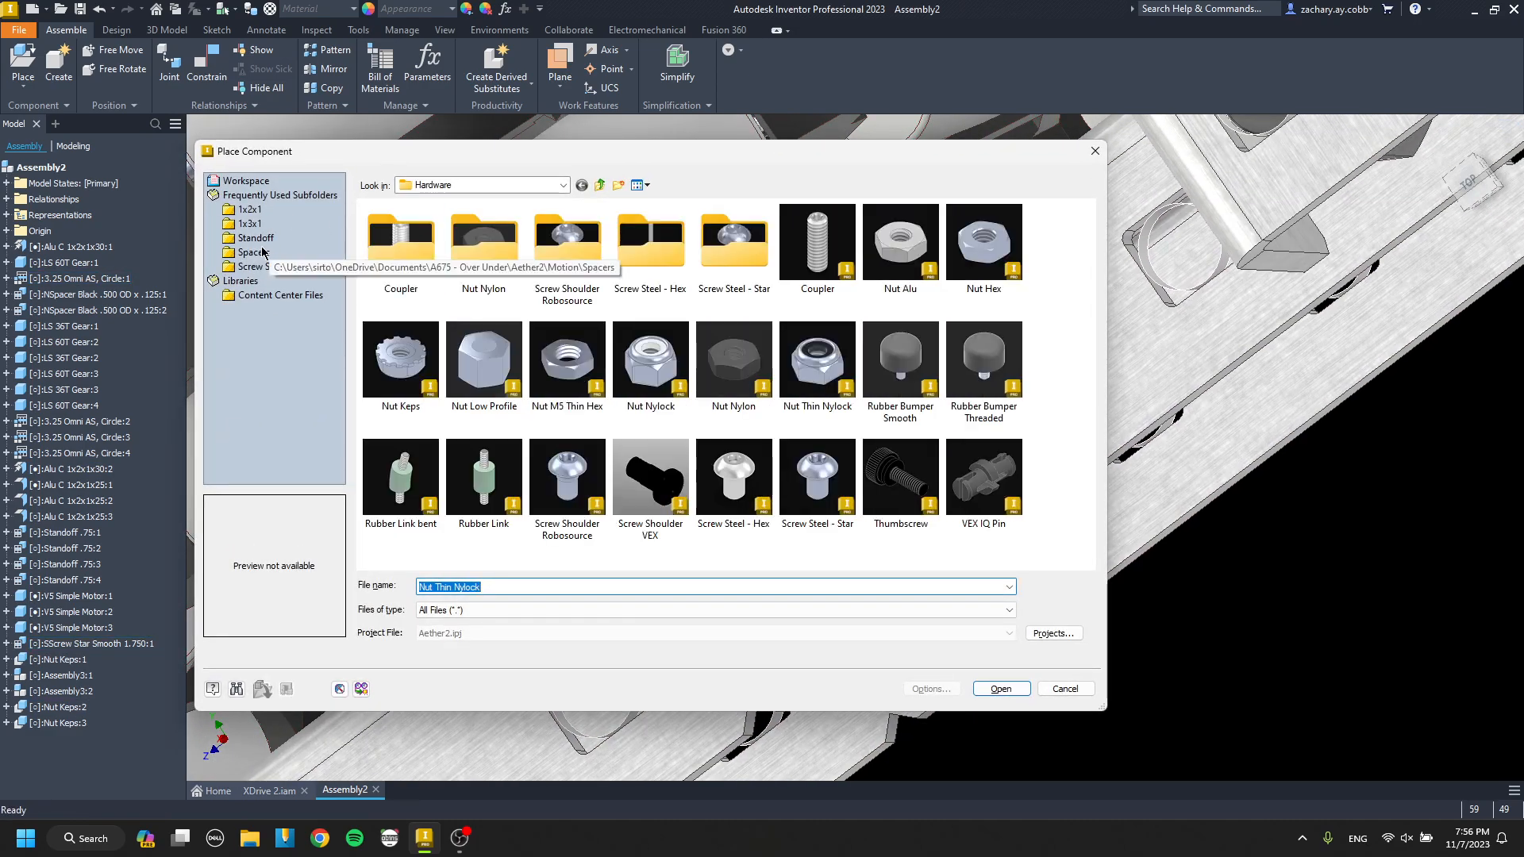
left_click(254, 252)
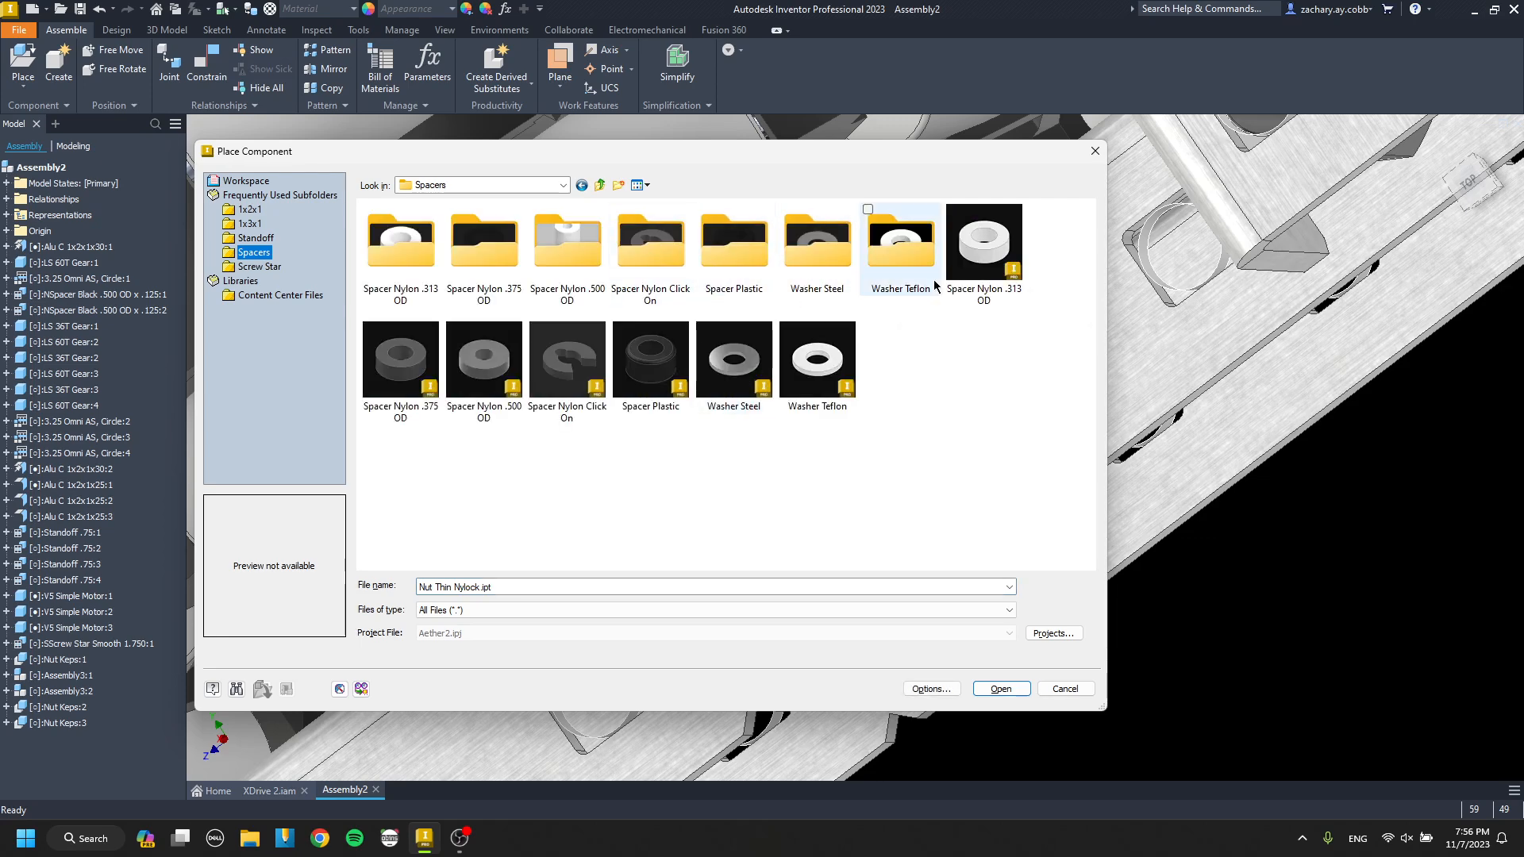
left_click(489, 264)
double_click(462, 266)
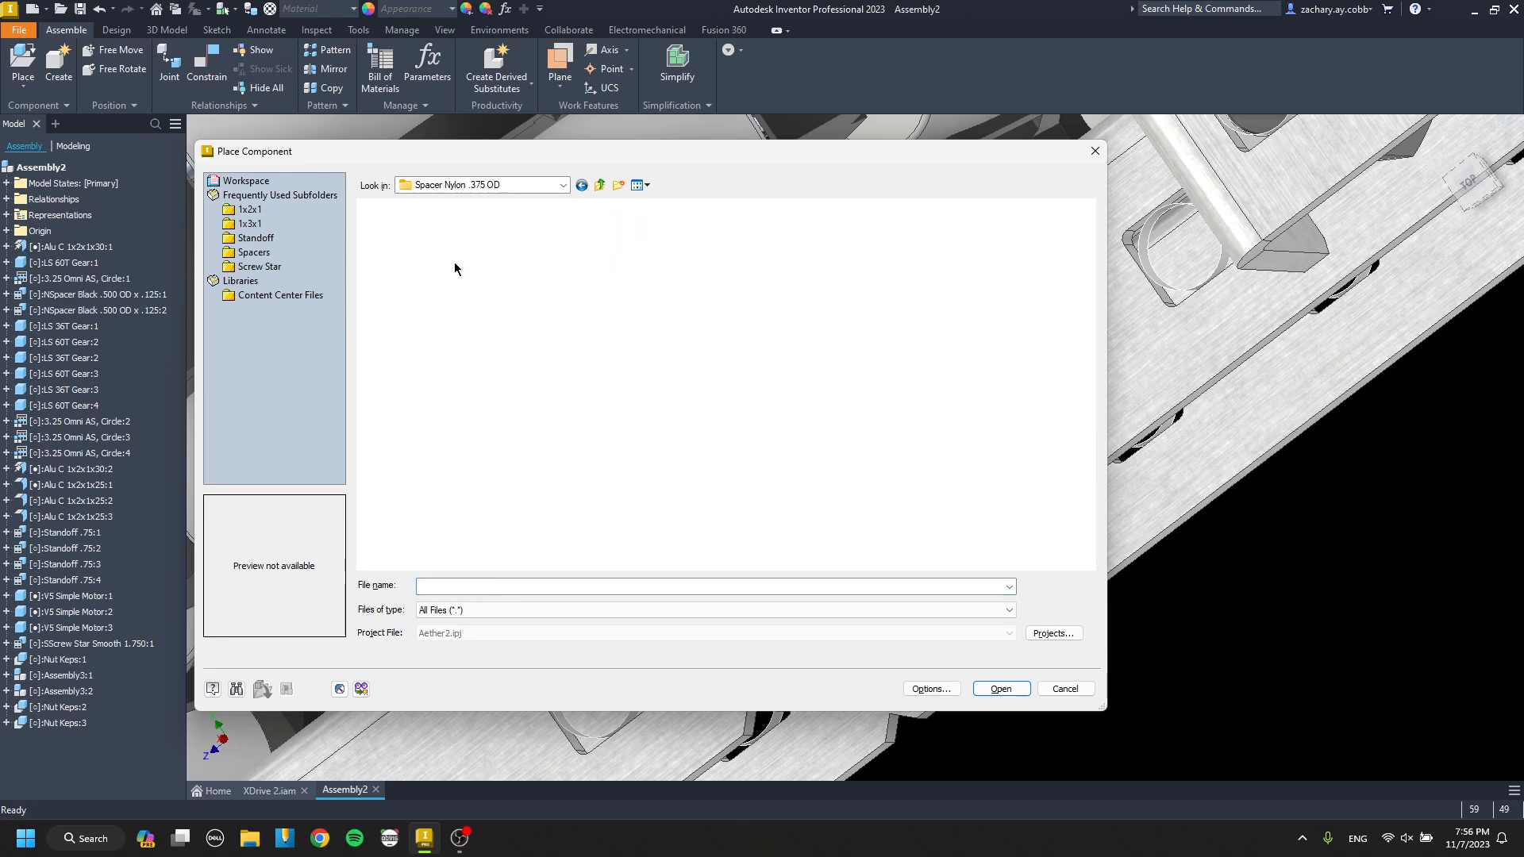
double_click(425, 250)
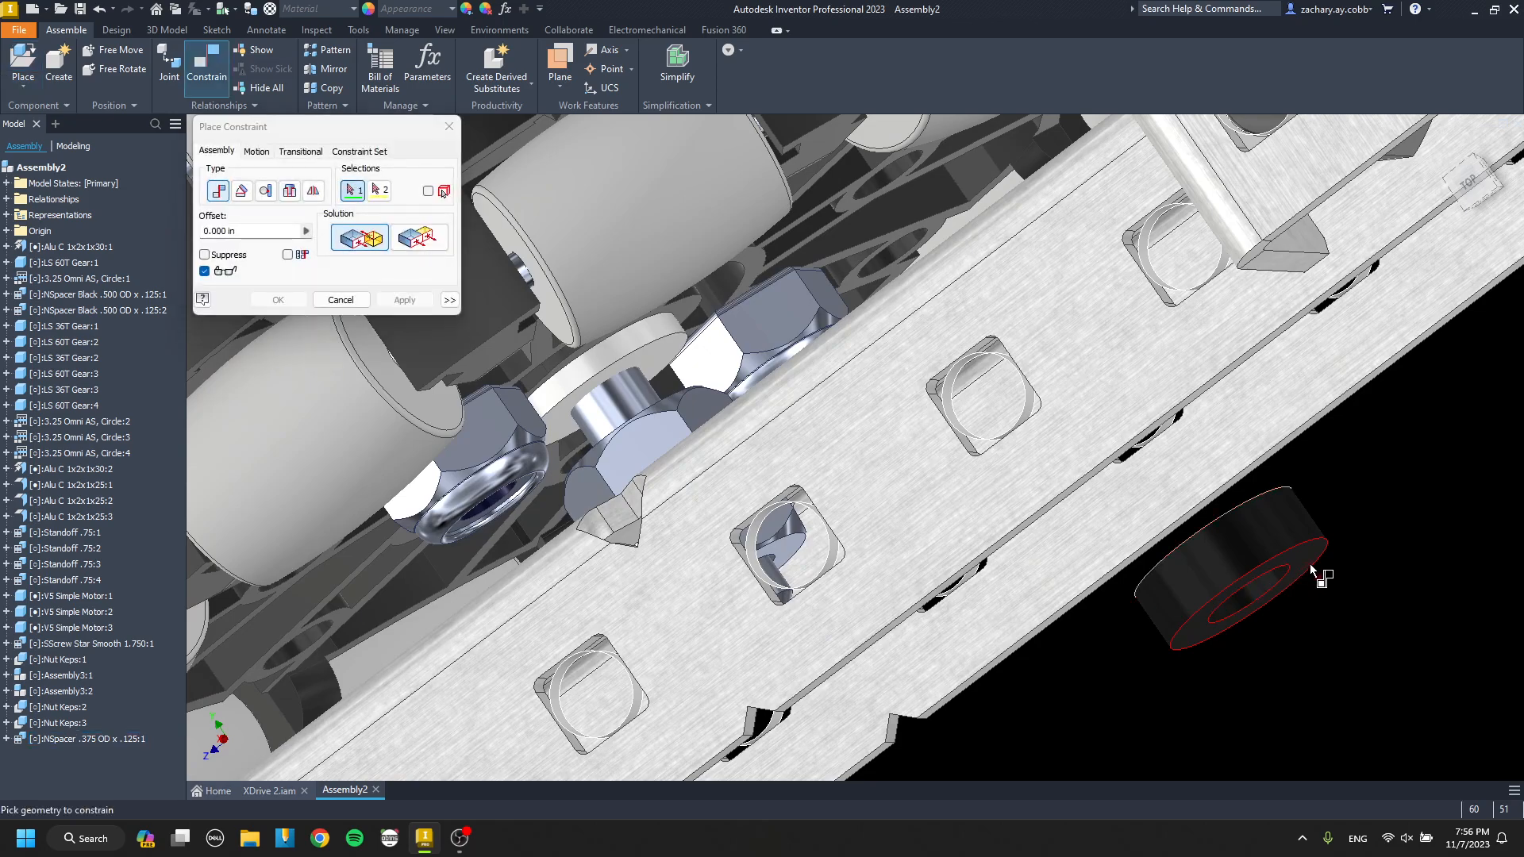
Try to mate the nylon spacer to the white disc on the omni wheel's axle screw.
left_click(1311, 566)
scroll(666, 400, "down", 3)
left_click(641, 330)
middle_click_drag(641, 330, 690, 361, "shift")
scroll(762, 408, "up", 5)
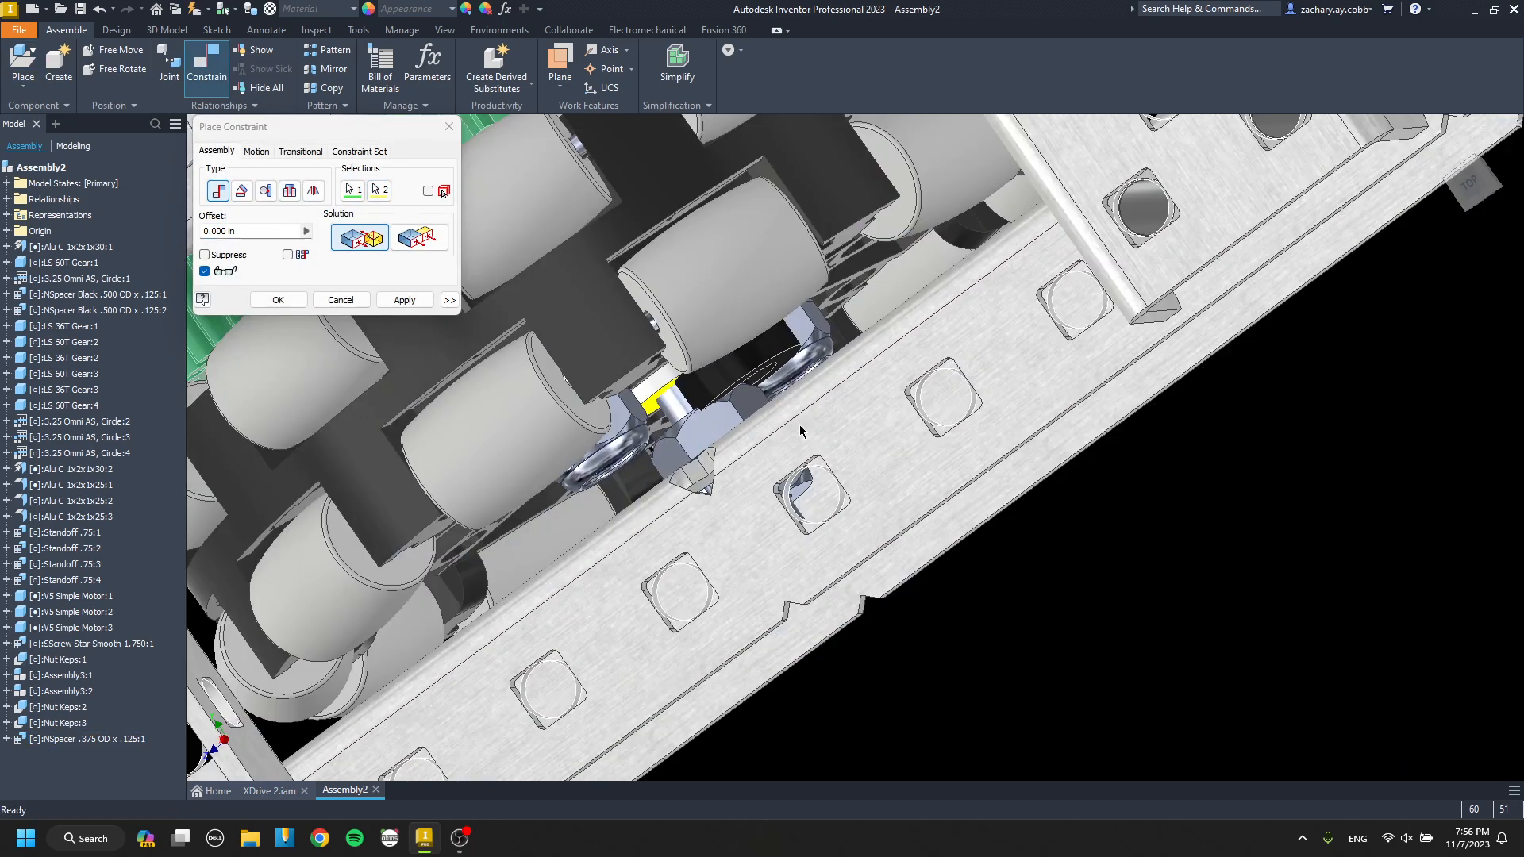
middle_click_drag(800, 431, 618, 380)
key("Escape")
scroll(944, 443, "up", 3)
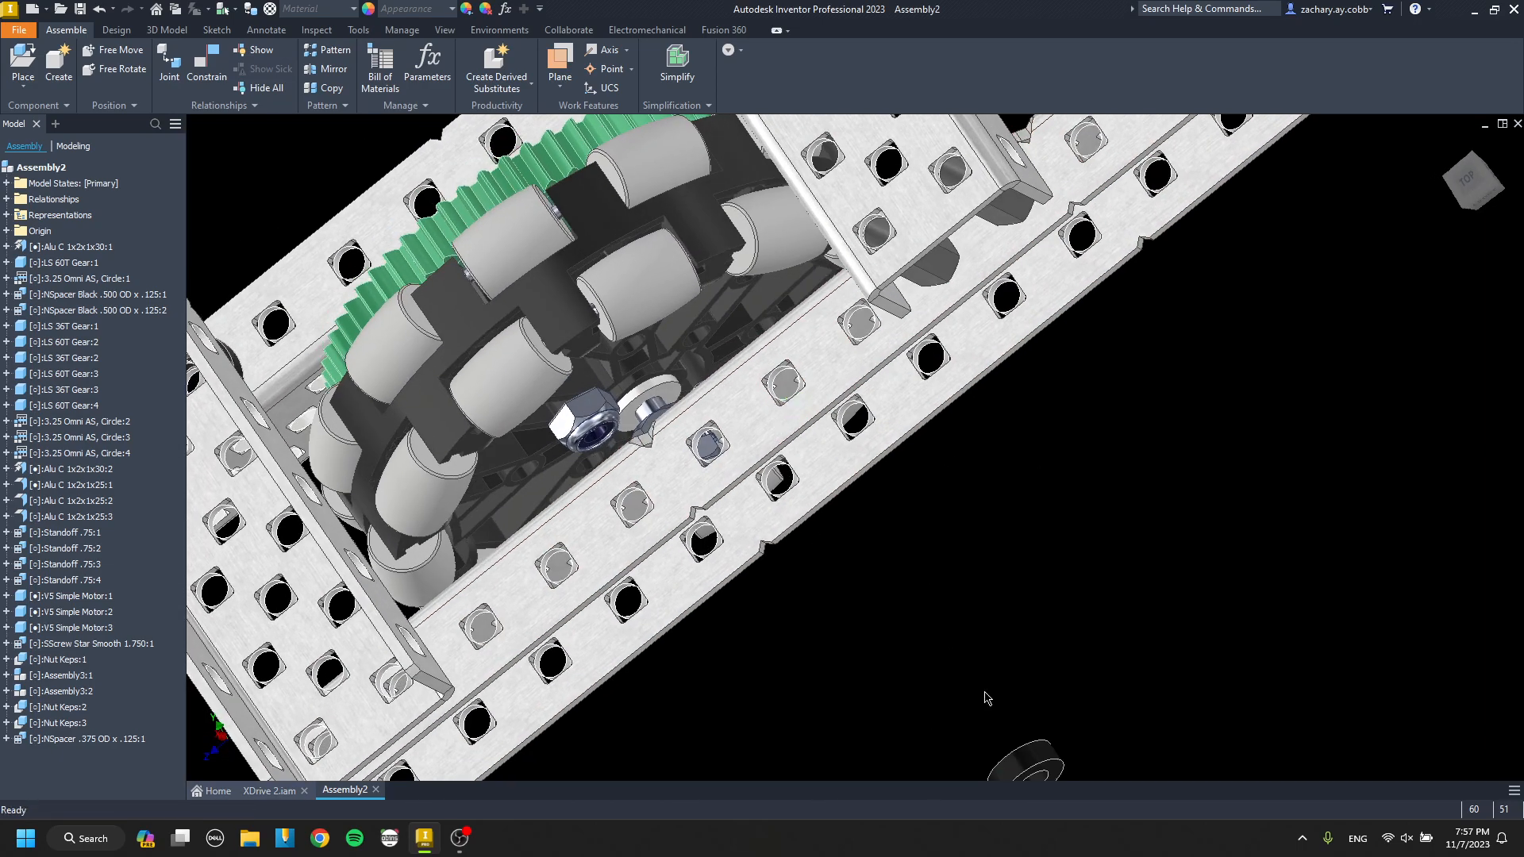
Place one TWasher .375 OD x .06250 and mate it to the white disc on the omni wheel's axle screw.
key("p")
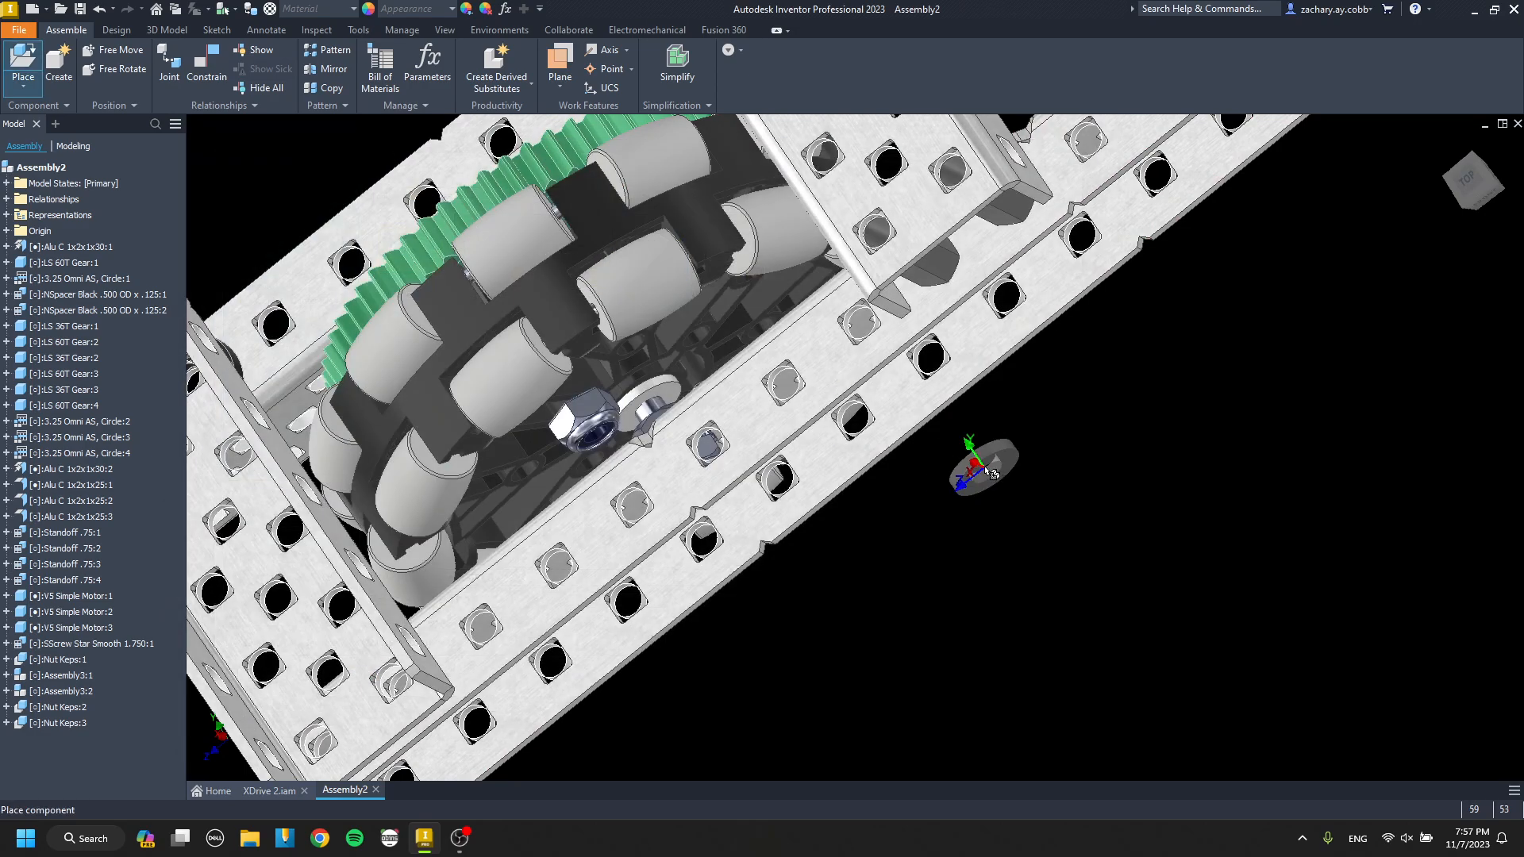
left_click(983, 467)
key("Escape")
scroll(1002, 460, "down", 5)
key("c")
left_click(1016, 467)
scroll(913, 409, "up", 4)
middle_click_drag(464, 337, 575, 416)
scroll(577, 417, "down", 3)
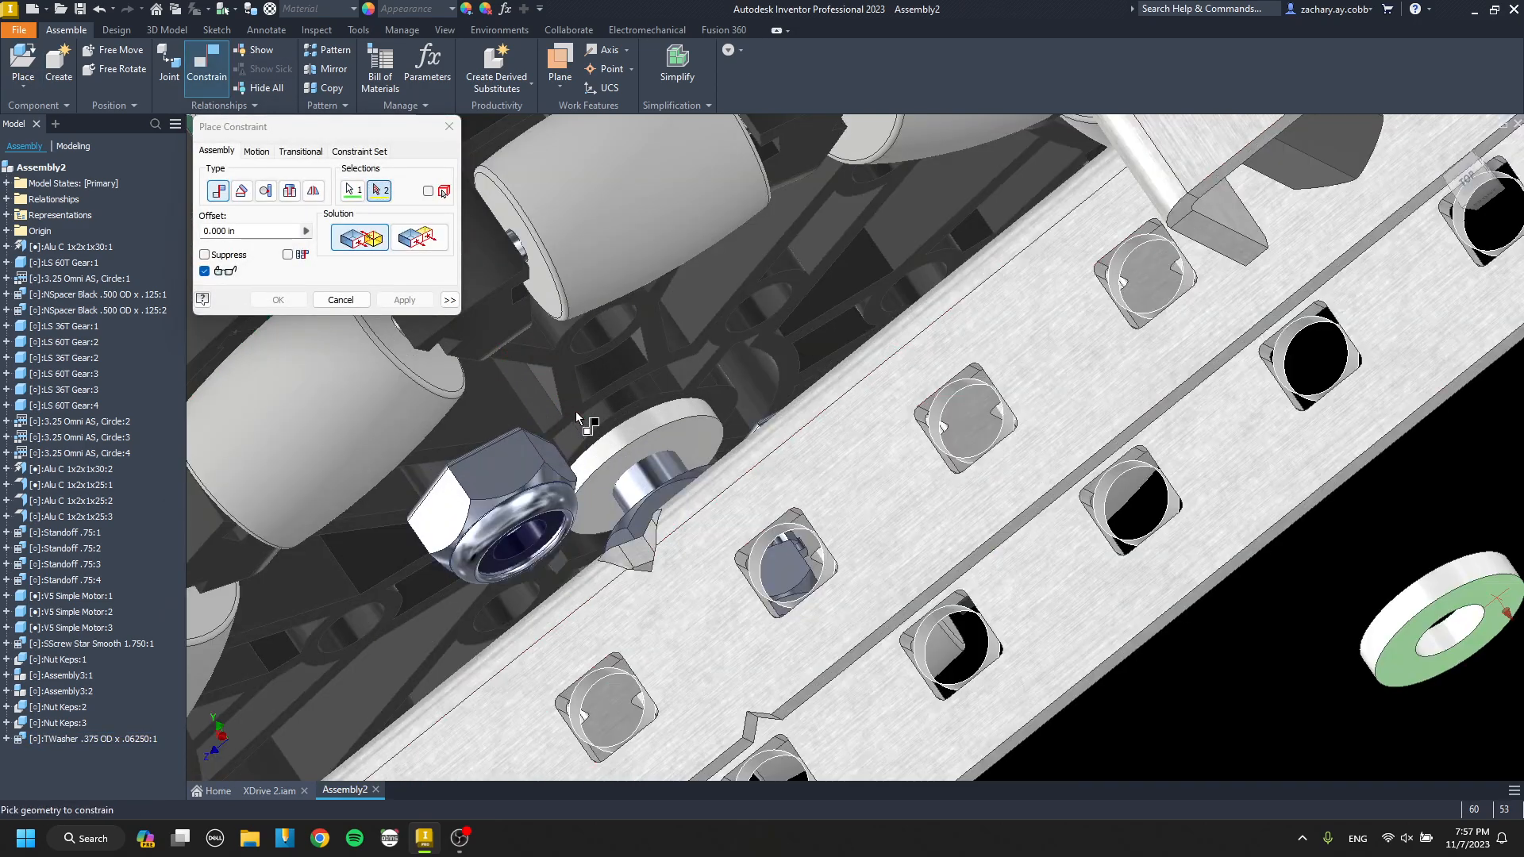
scroll(576, 418, "down", 3)
left_click(739, 454)
left_click(410, 301)
Align the Teflon washer with the omni wheel's axle screw.
left_click(746, 427)
left_click(623, 454)
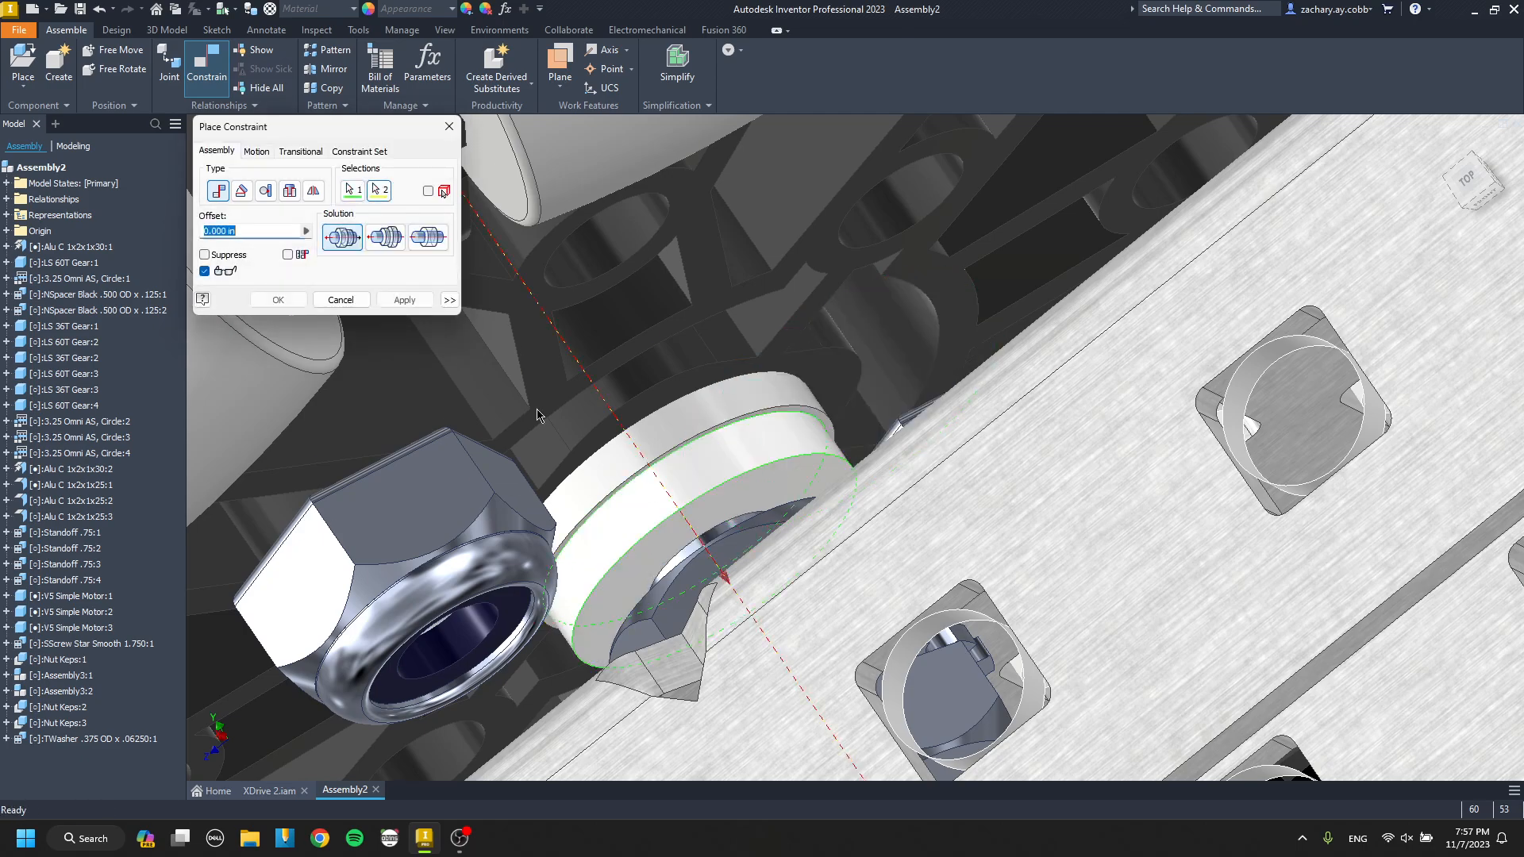
left_click(427, 306)
key("Escape")
Place one TWasher .375 OD x .04000 from the Washer Teflon folder outside the channel.
middle_click_drag(659, 432, 714, 450, "shift")
key("p")
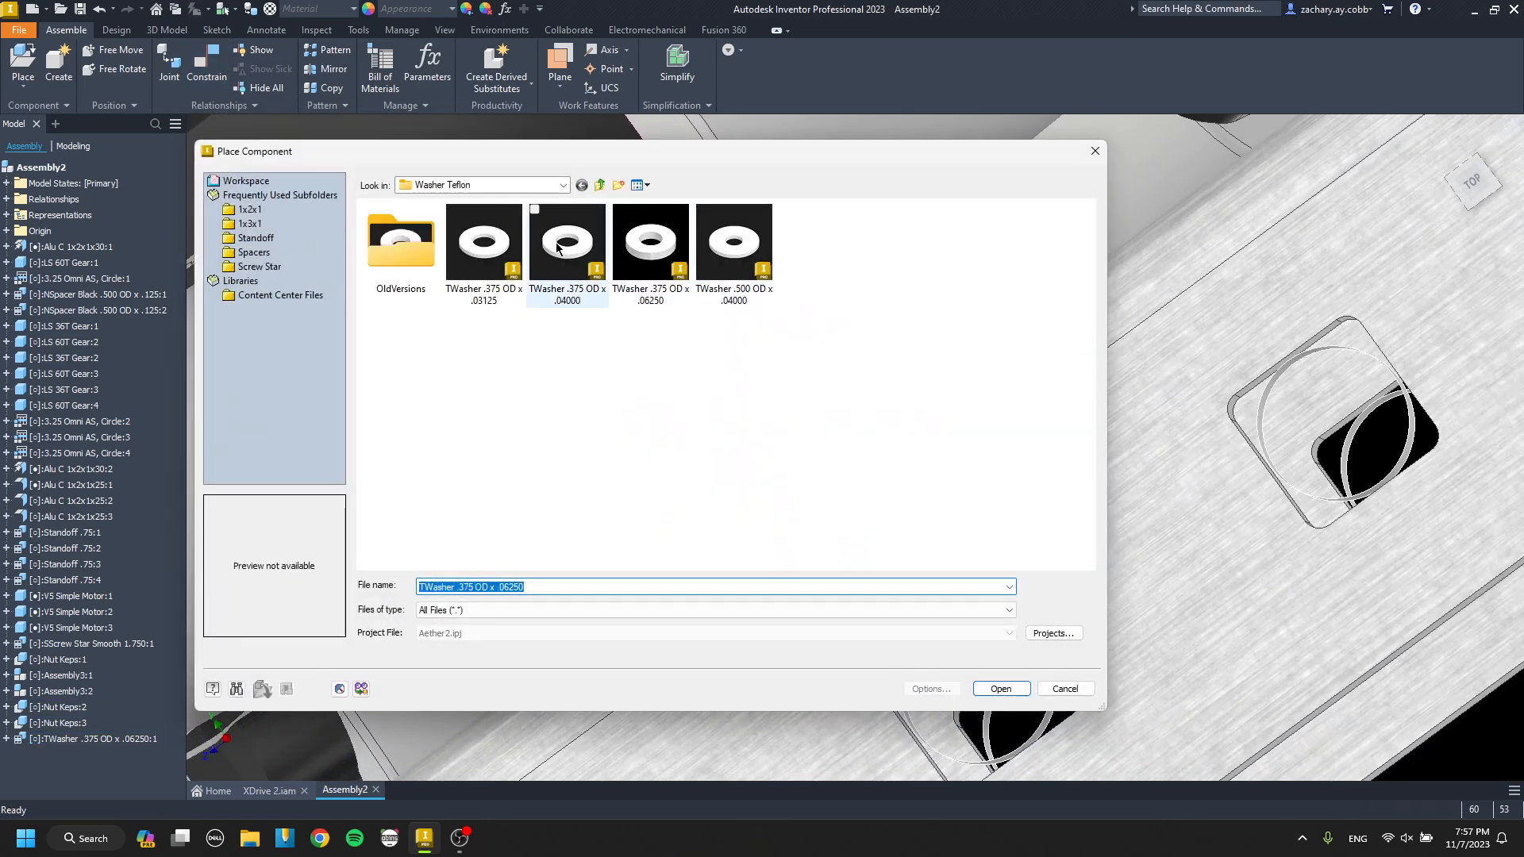
double_click(557, 248)
scroll(635, 340, "up", 4)
left_click(1065, 495)
key("Escape")
scroll(1070, 485, "down", 5)
key("c")
key("Escape")
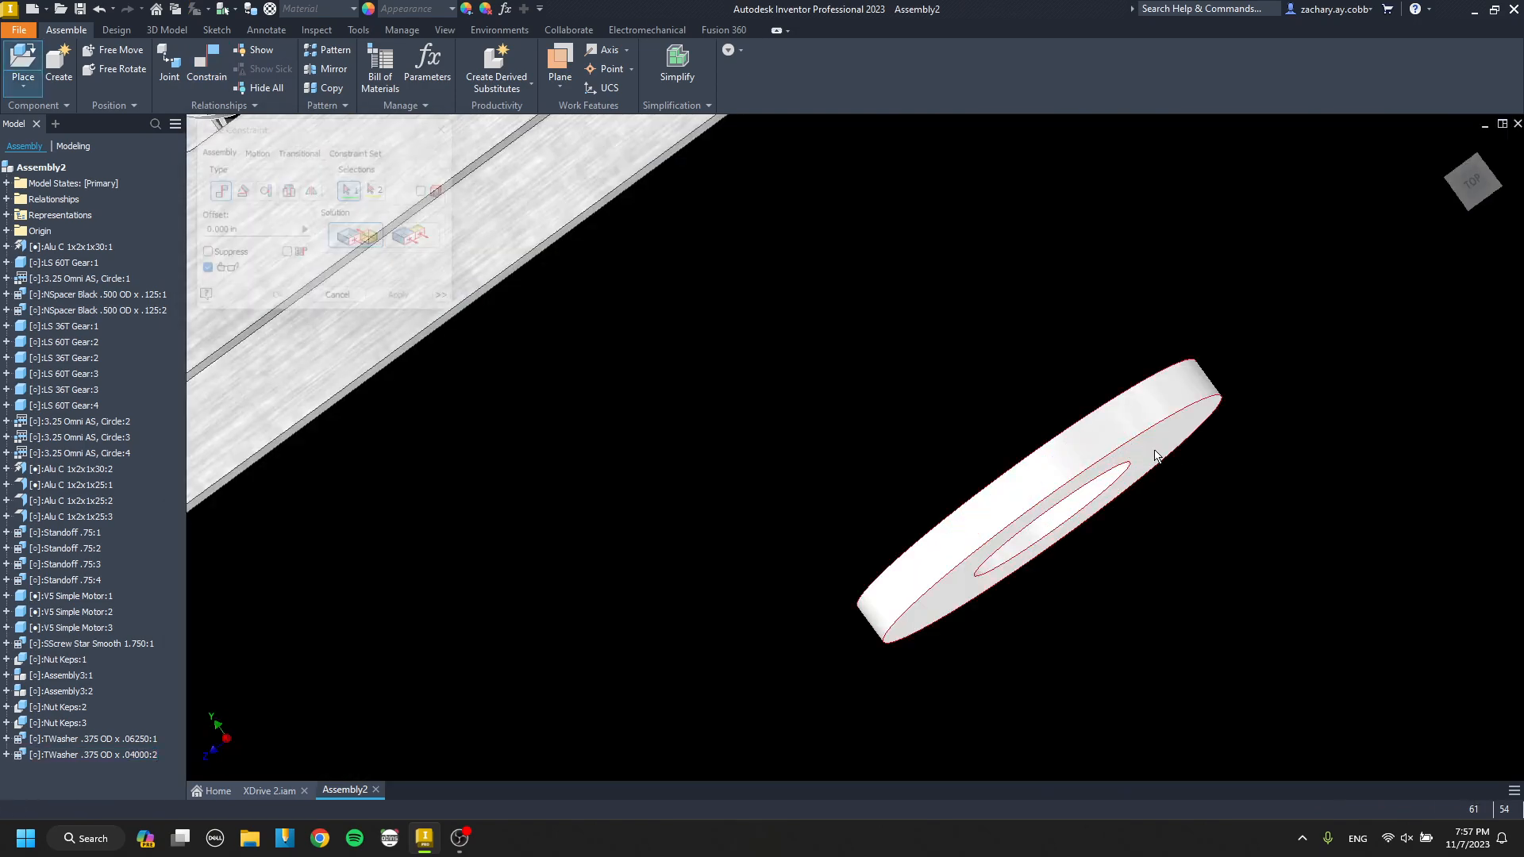
Mate the TWasher .375 OD x .04000 to the hardware stack on the omni wheel's axle screw.
left_click(1155, 456)
scroll(1031, 421, "up", 5)
middle_click_drag(930, 398, 1059, 511)
scroll(564, 361, "down", 5)
left_click(558, 357)
middle_click_drag(545, 349, 561, 406, "shift")
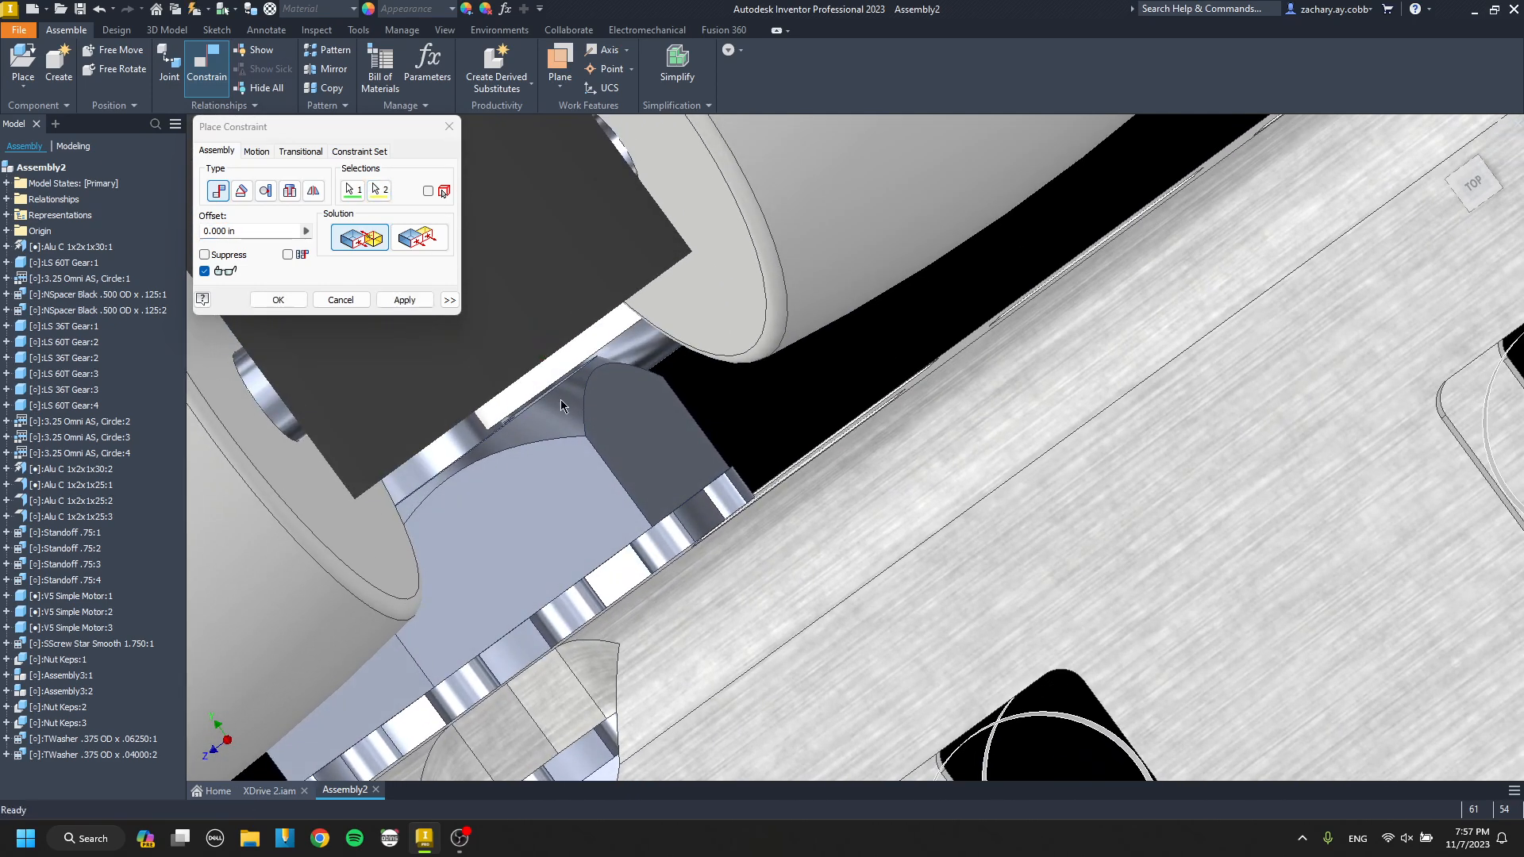
scroll(561, 381, "down", 4)
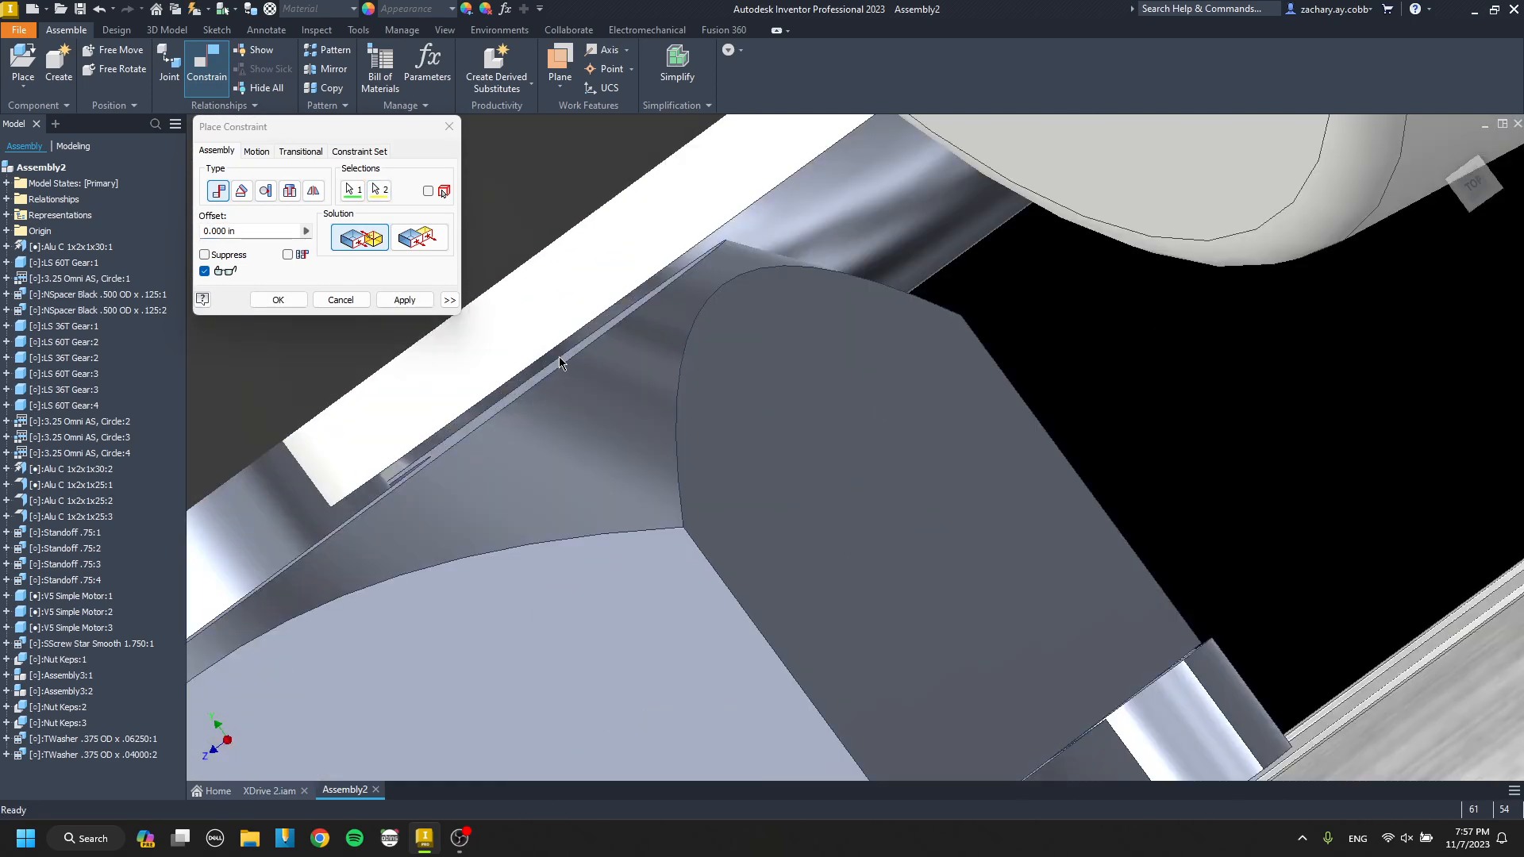
left_click(279, 487)
left_click(392, 300)
key("Escape")
Demote the first omni wheel with its 60T gear, axle screw, screw subassemblies, keps nuts and Teflon washers into a new subassembly.
scroll(598, 412, "up", 8)
middle_click_drag(599, 412, 1106, 381, "shift")
scroll(560, 389, "up", 5)
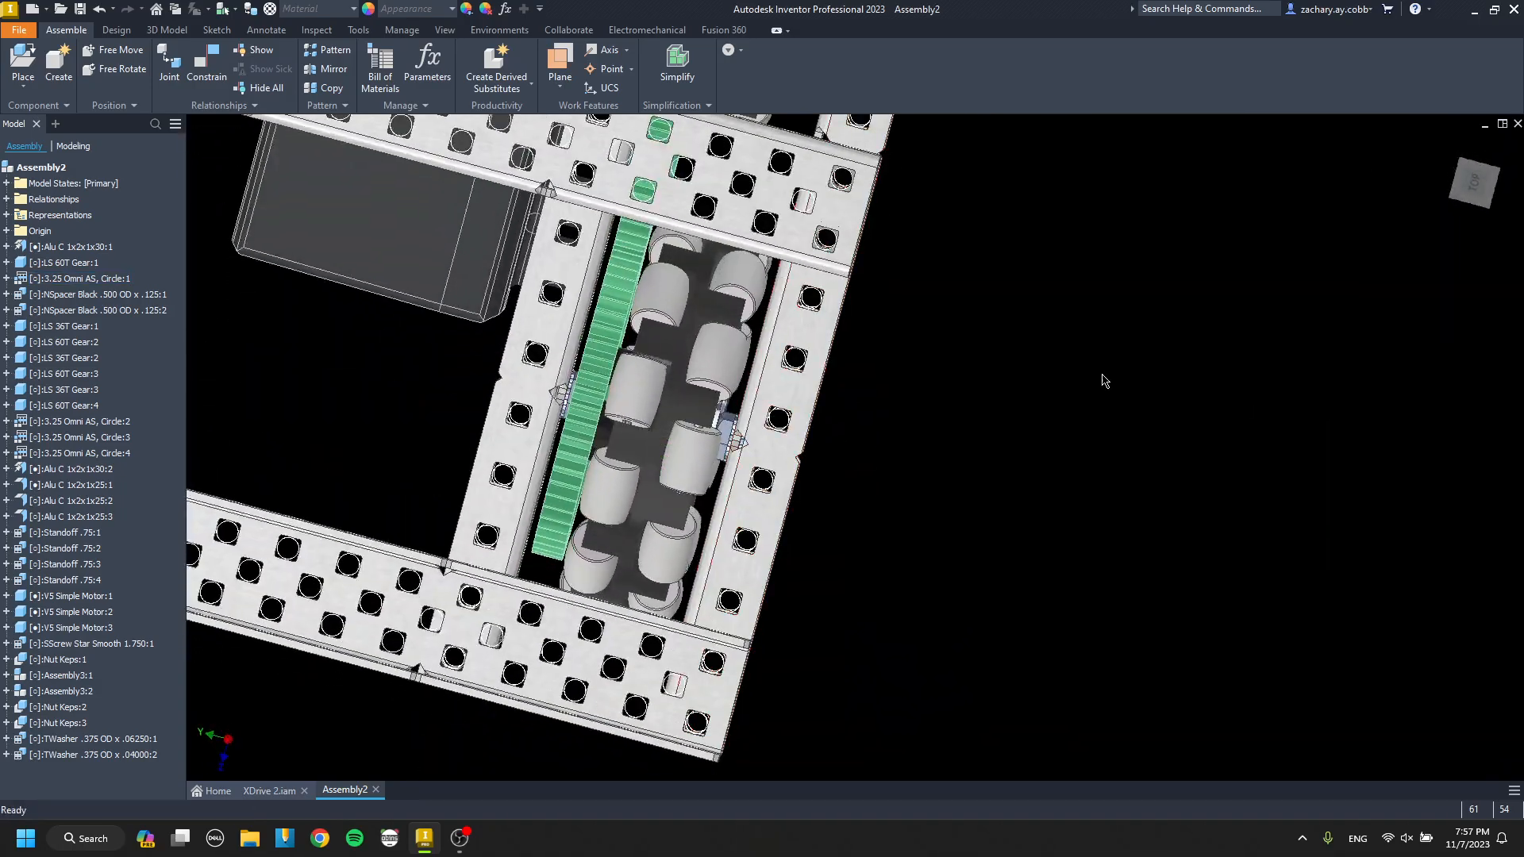
left_click(1471, 195)
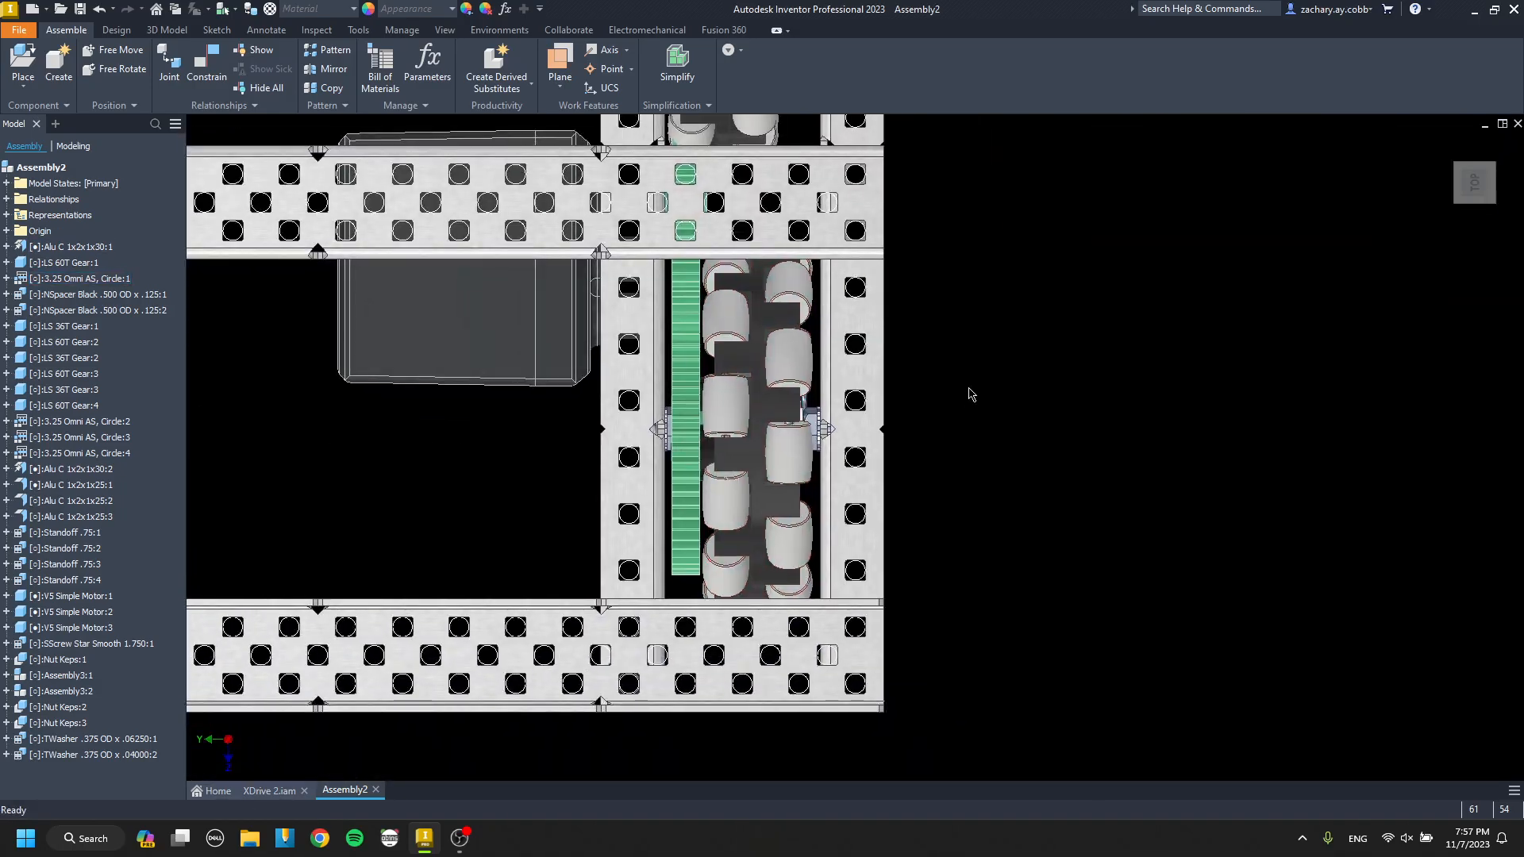
left_click_drag(893, 335, 535, 578)
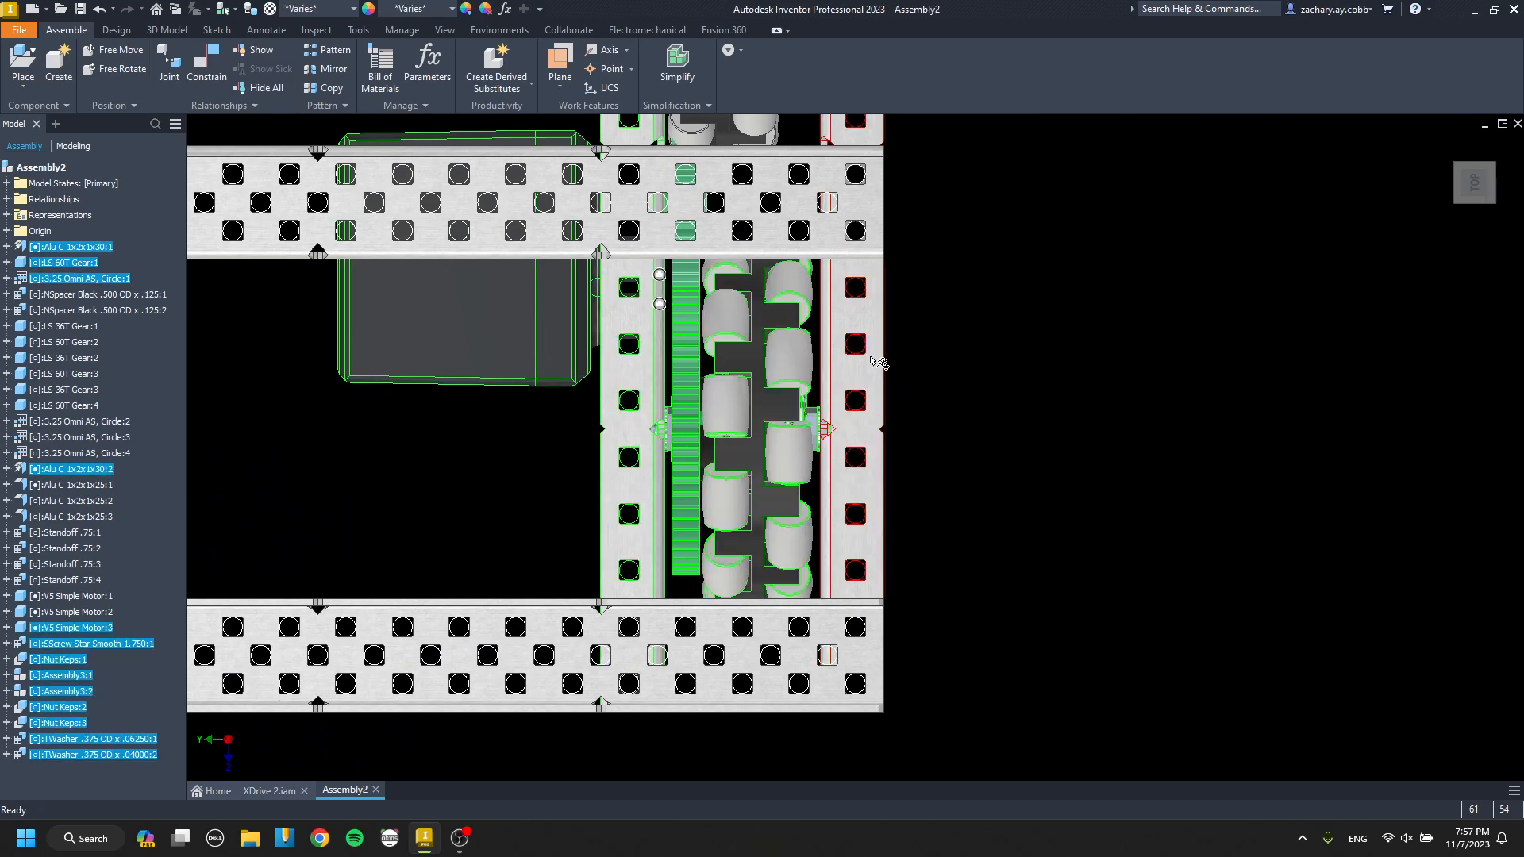
scroll(553, 356, "down", 3)
middle_click_drag(553, 357, 610, 429)
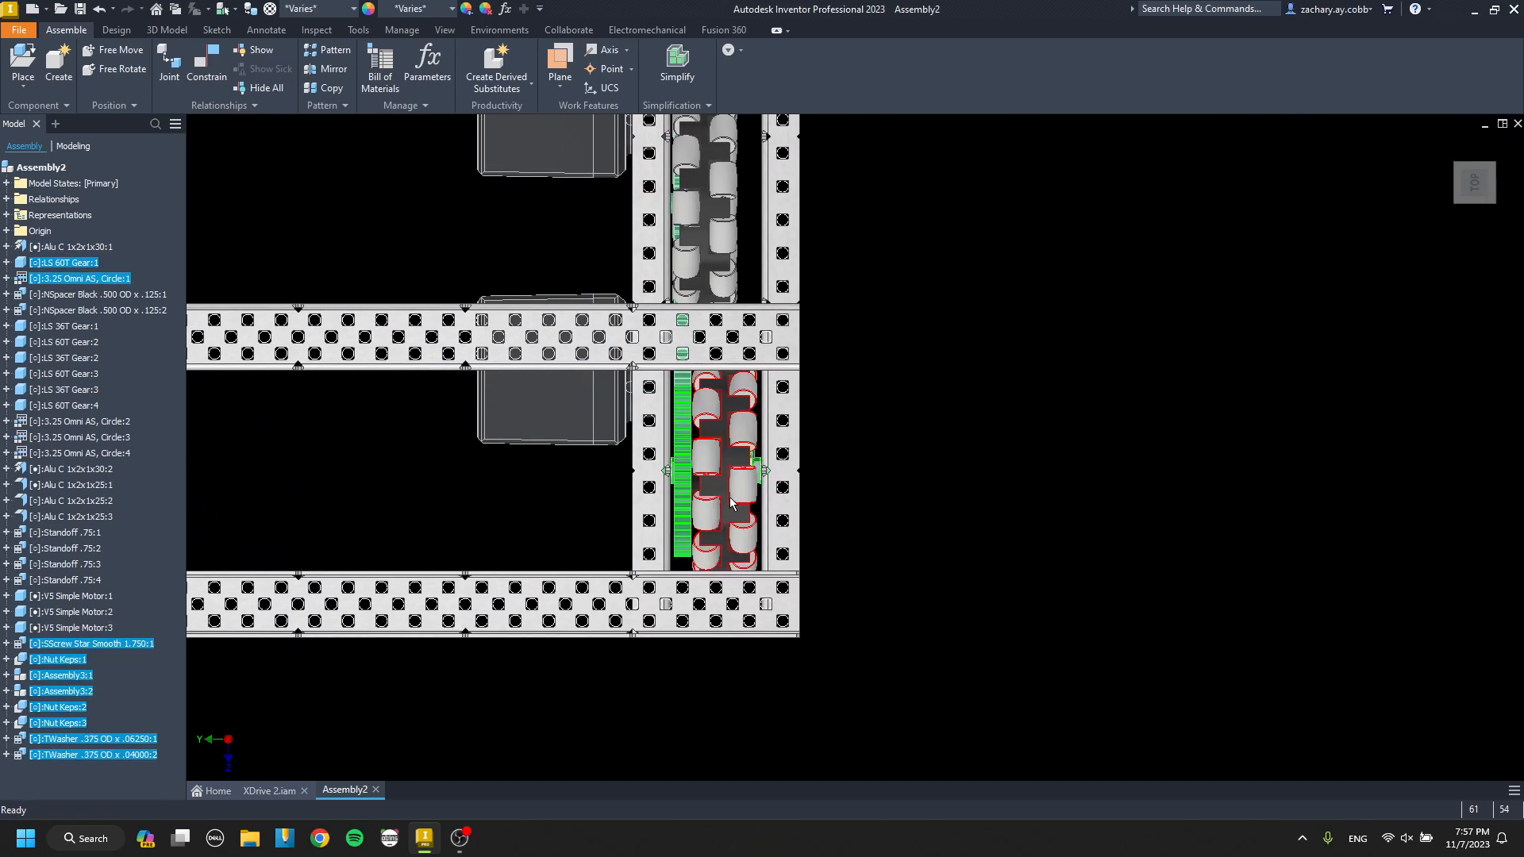
scroll(726, 448, "up", 3)
mouse_move(728, 443)
middle_mouse_down("shift")
mouse_move(754, 458)
mouse_move(730, 445)
middle_mouse_up("shift")
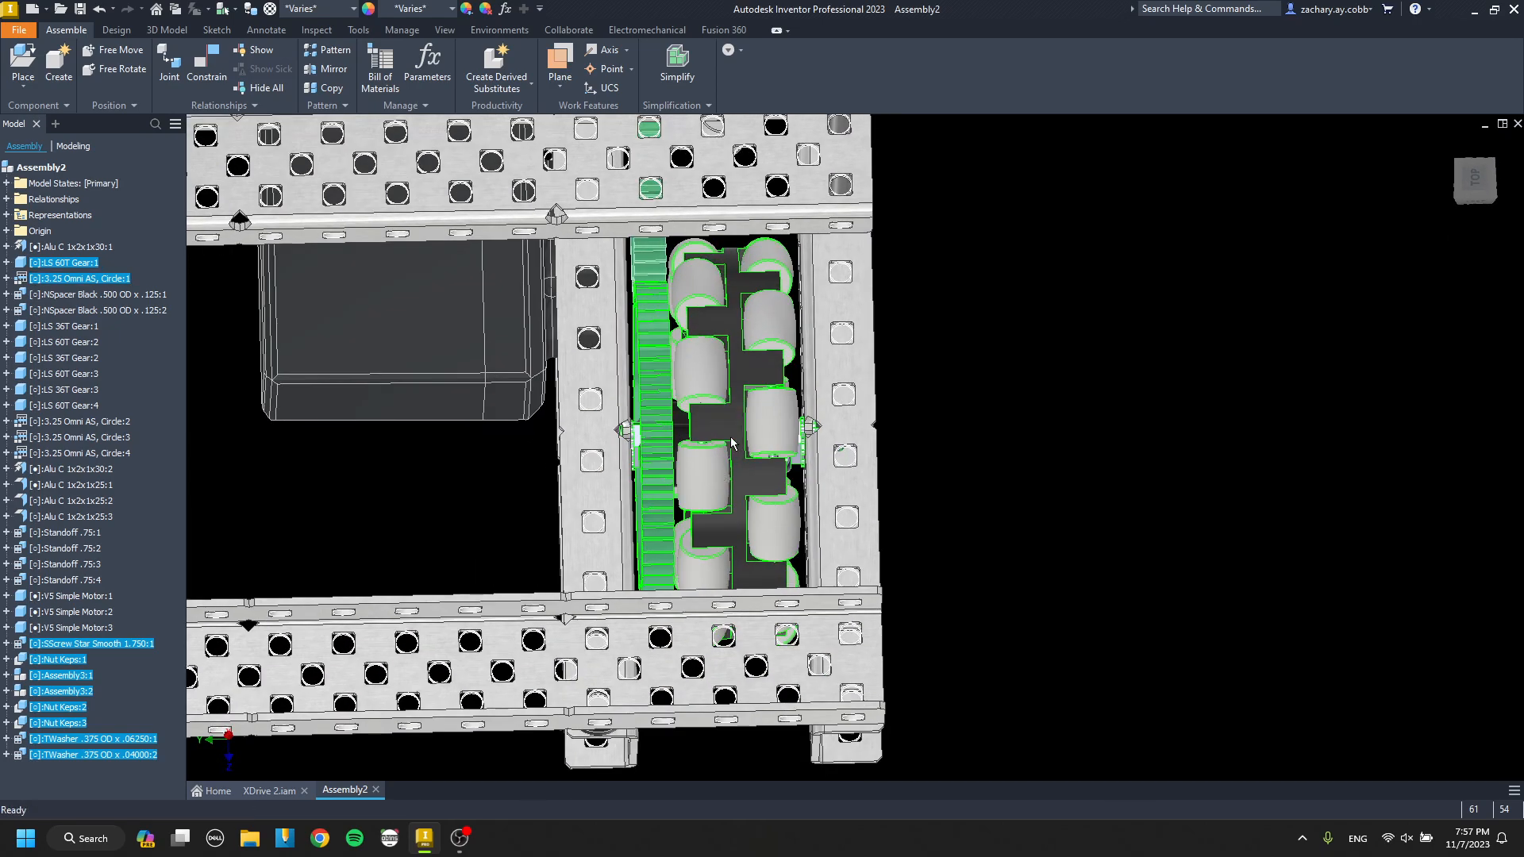
right_click(729, 445)
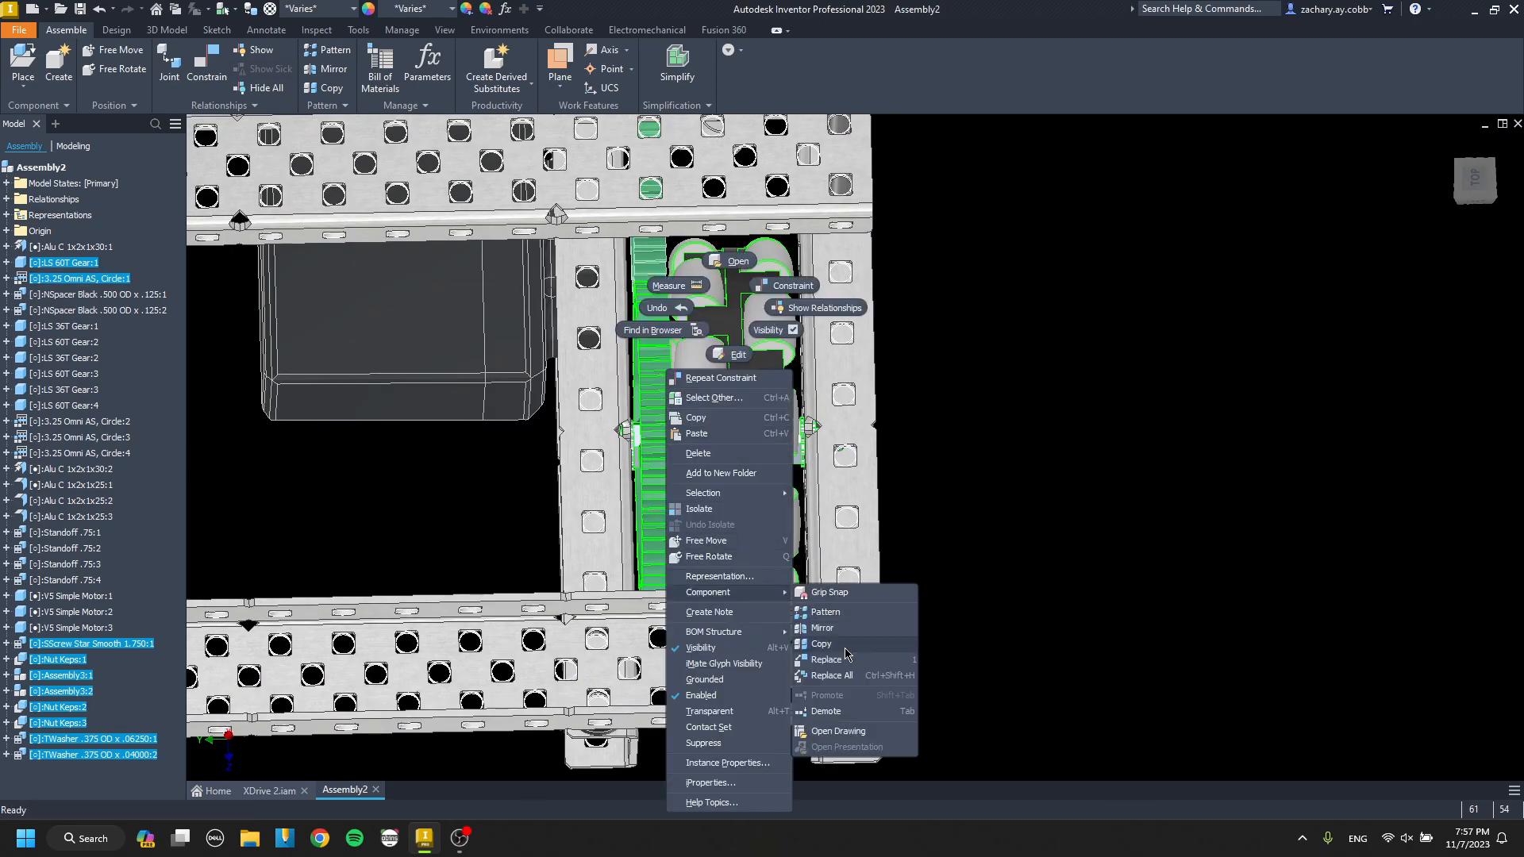
left_click(825, 712)
key("Return")
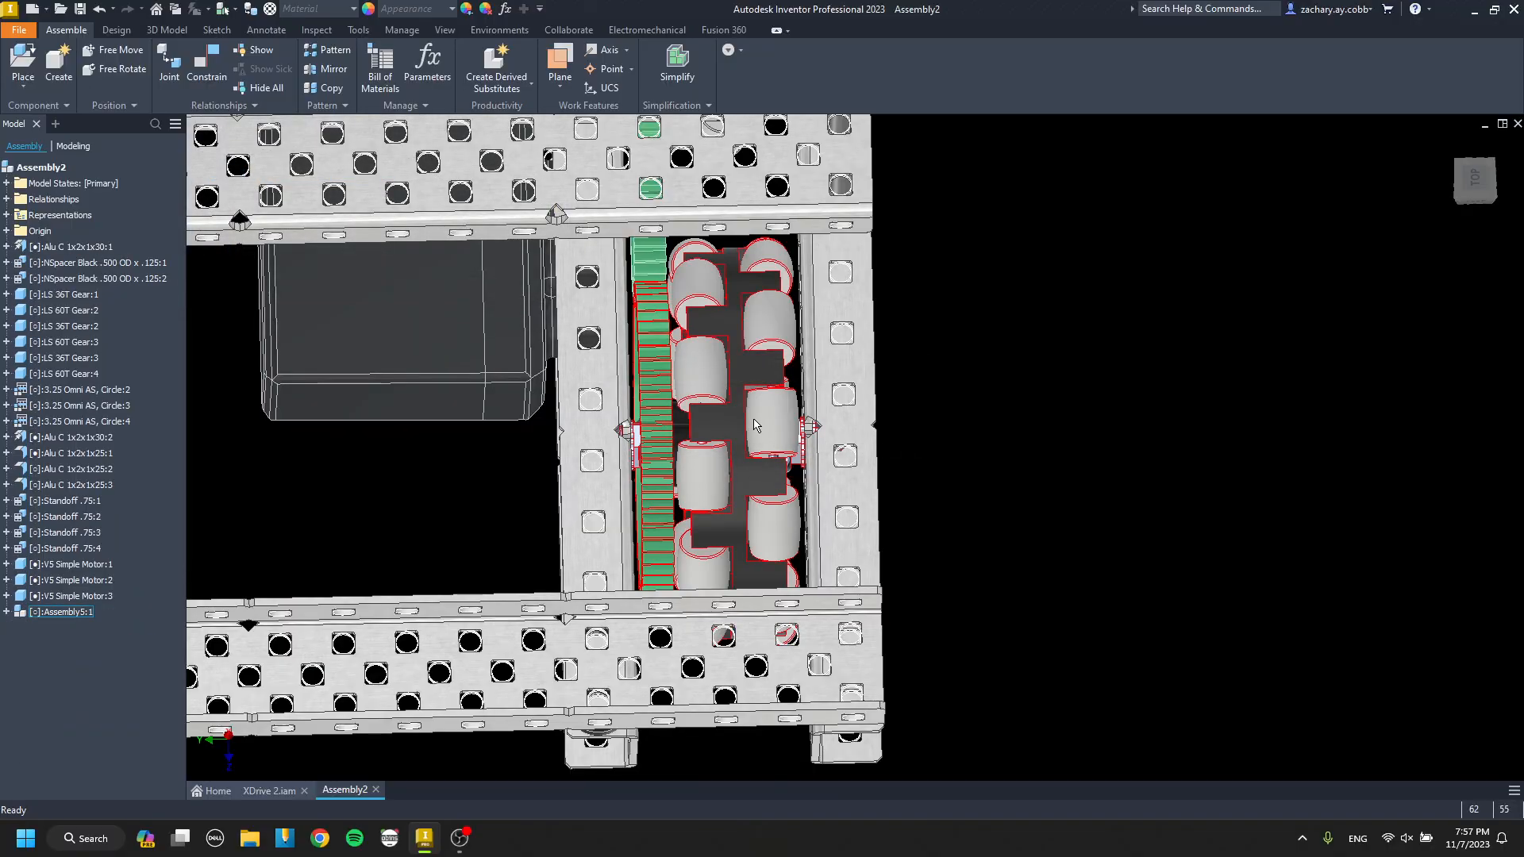
Place a copy of the wheel subassembly outside the channels and delete the neighbouring standalone omni wheel with its 60T gear.
left_click(754, 426)
scroll(754, 427, "down", 3)
middle_click_drag(754, 426, 668, 531, "shift")
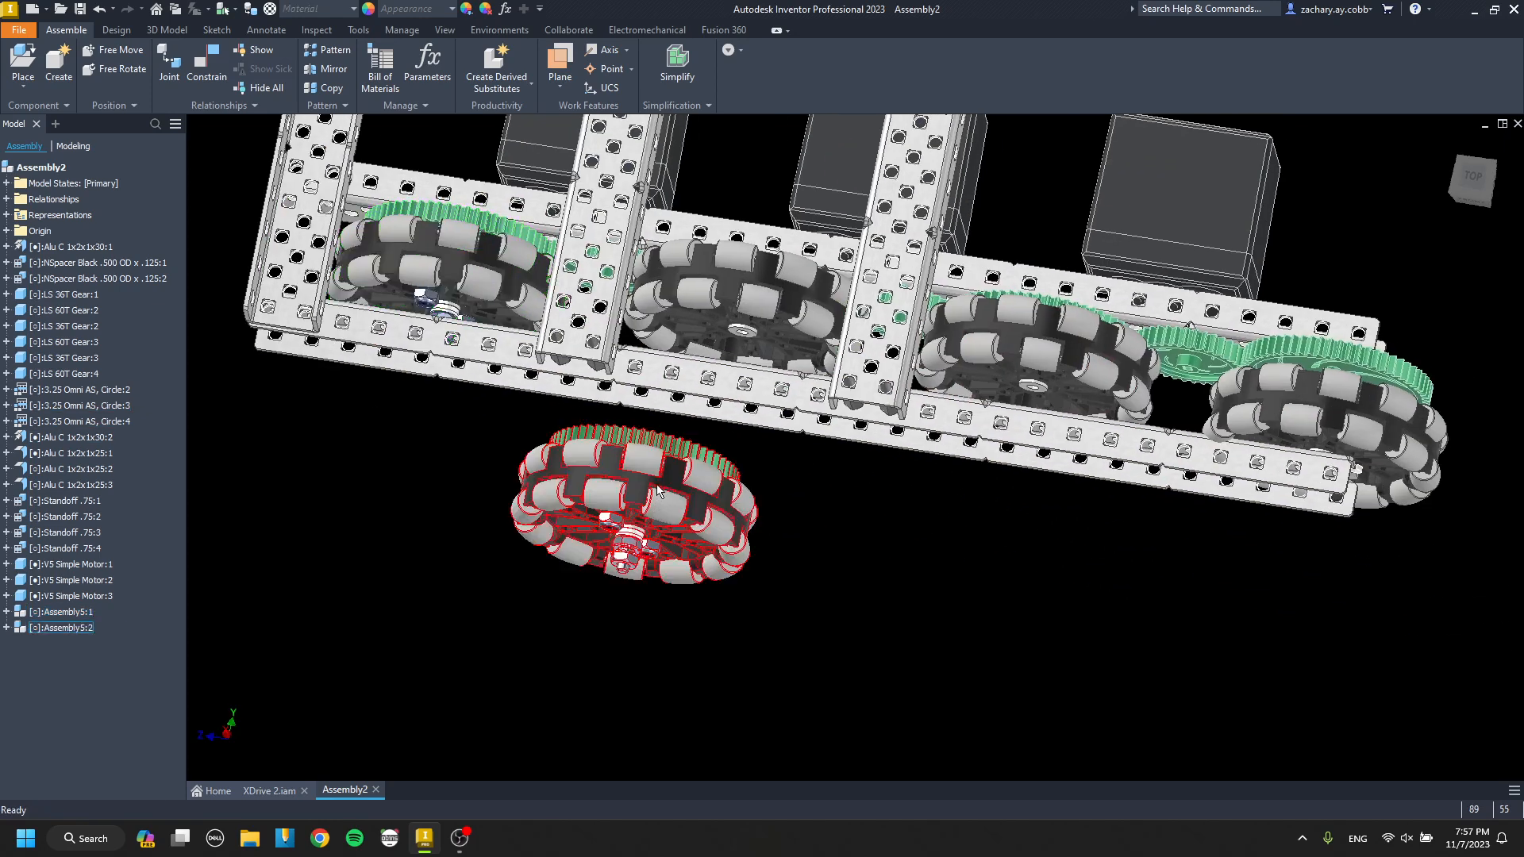
key("c")
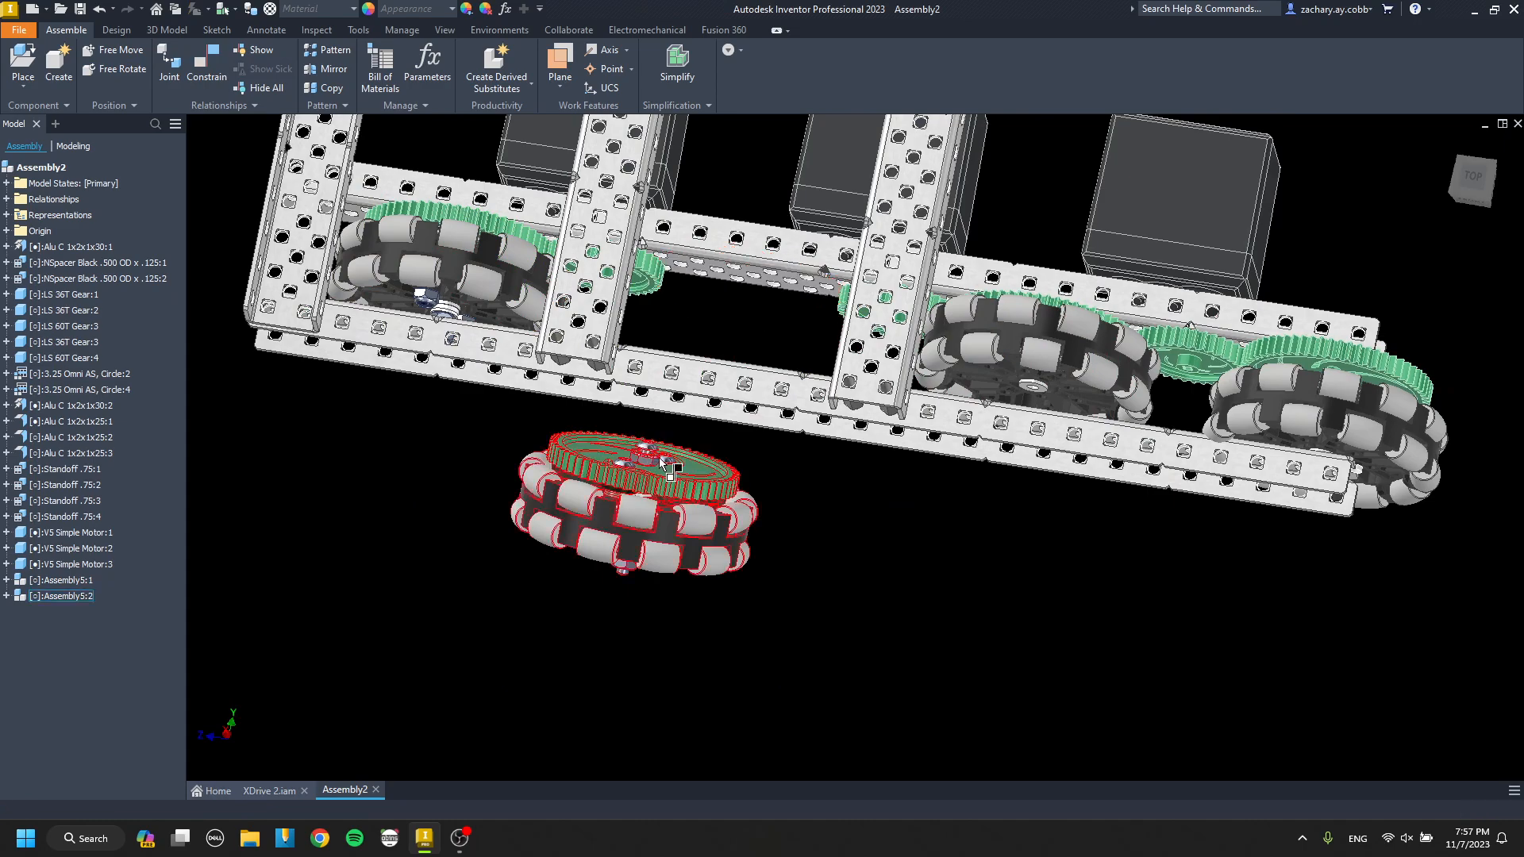
Mate the gear-side keps nut of the copied wheel subassembly to the inner face of the motor-side channel.
key("c")
scroll(664, 460, "up", 5)
left_click(664, 429)
scroll(664, 430, "down", 5)
scroll(802, 423, "up", 8)
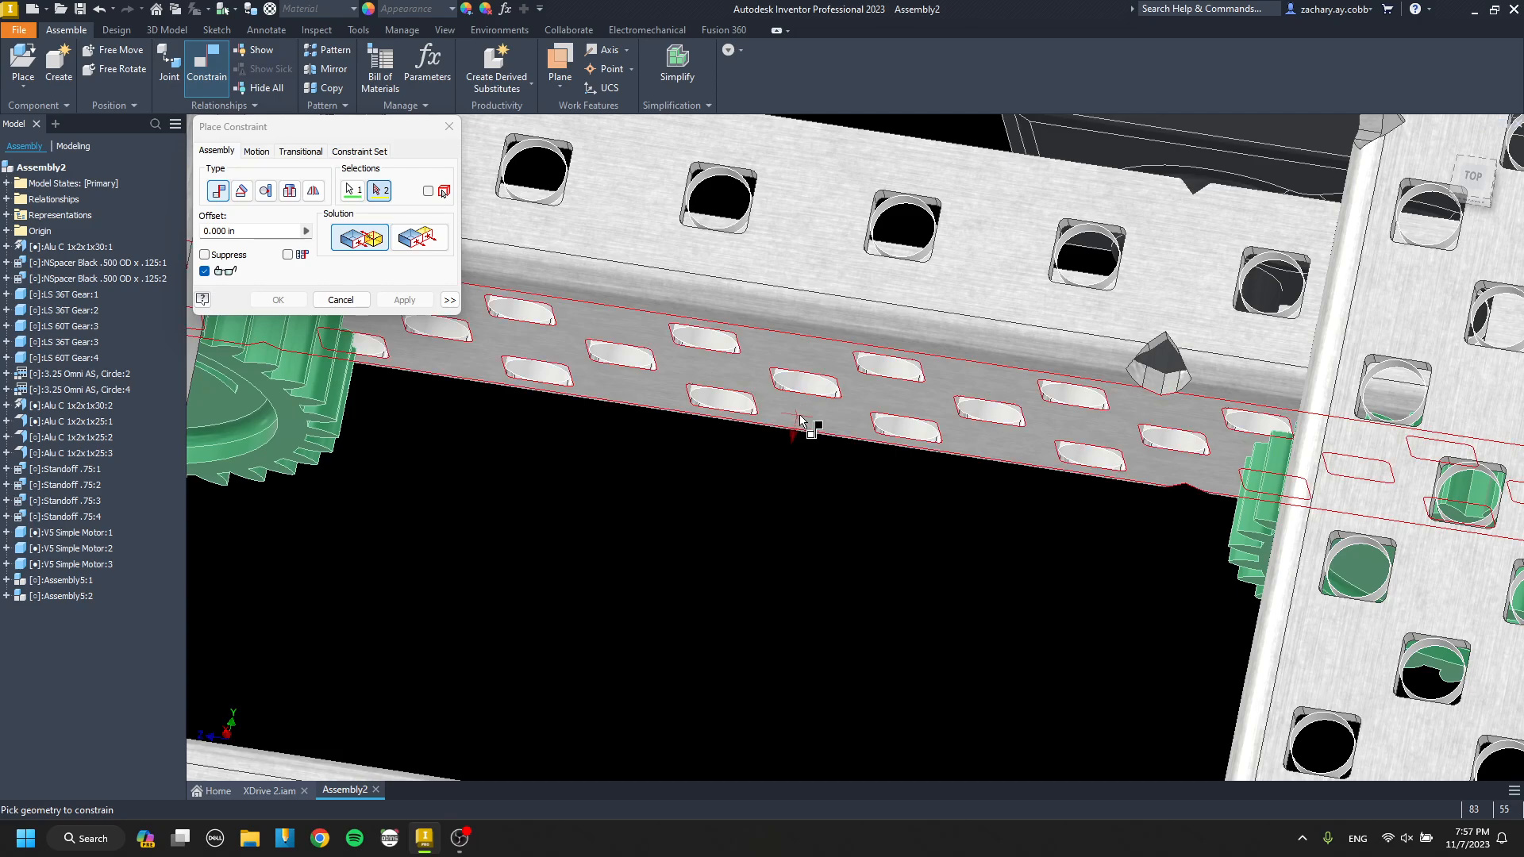
left_click(800, 421)
left_click(412, 300)
scroll(696, 481, "down", 6)
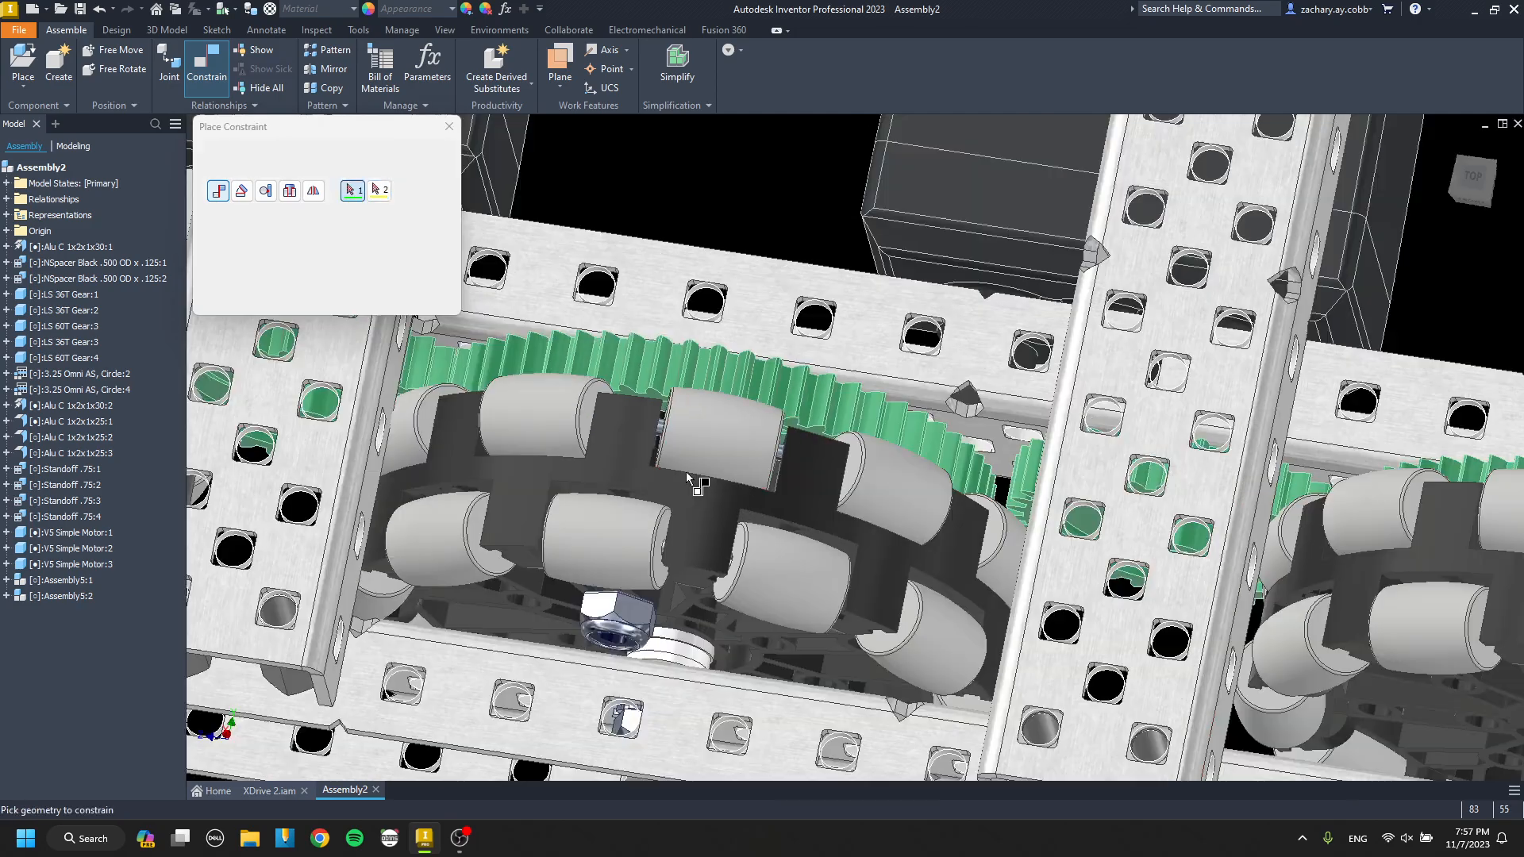
Align the copied wheel subassembly's axle screw with a hole in the outer channel.
middle_click_drag(679, 587, 703, 447)
scroll(703, 433, "up", 8)
key("c")
left_click(802, 397)
scroll(789, 421, "down", 6)
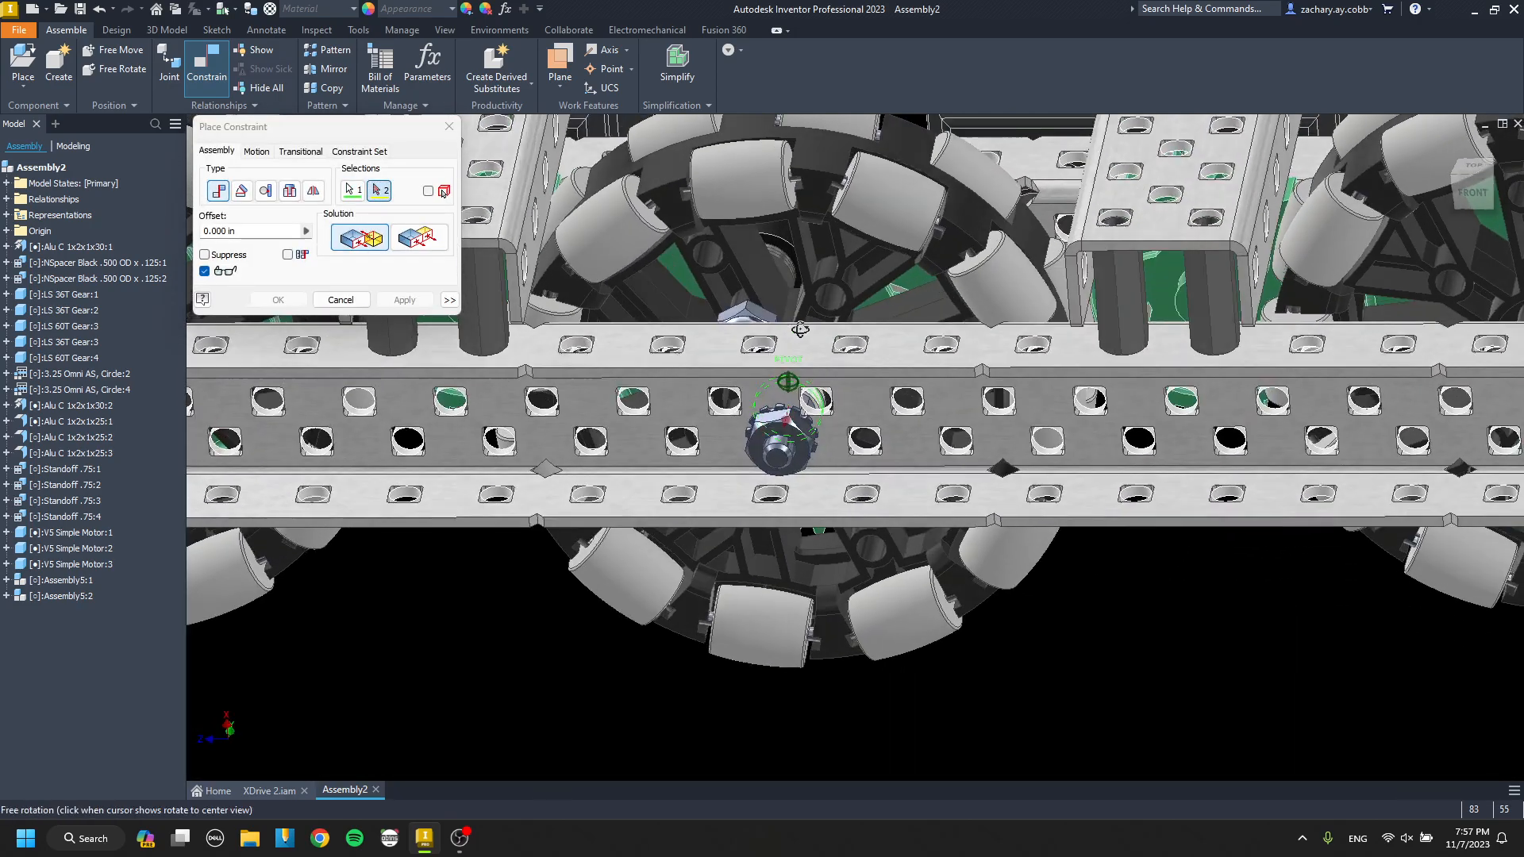
scroll(831, 422, "up", 6)
scroll(831, 421, "down", 6)
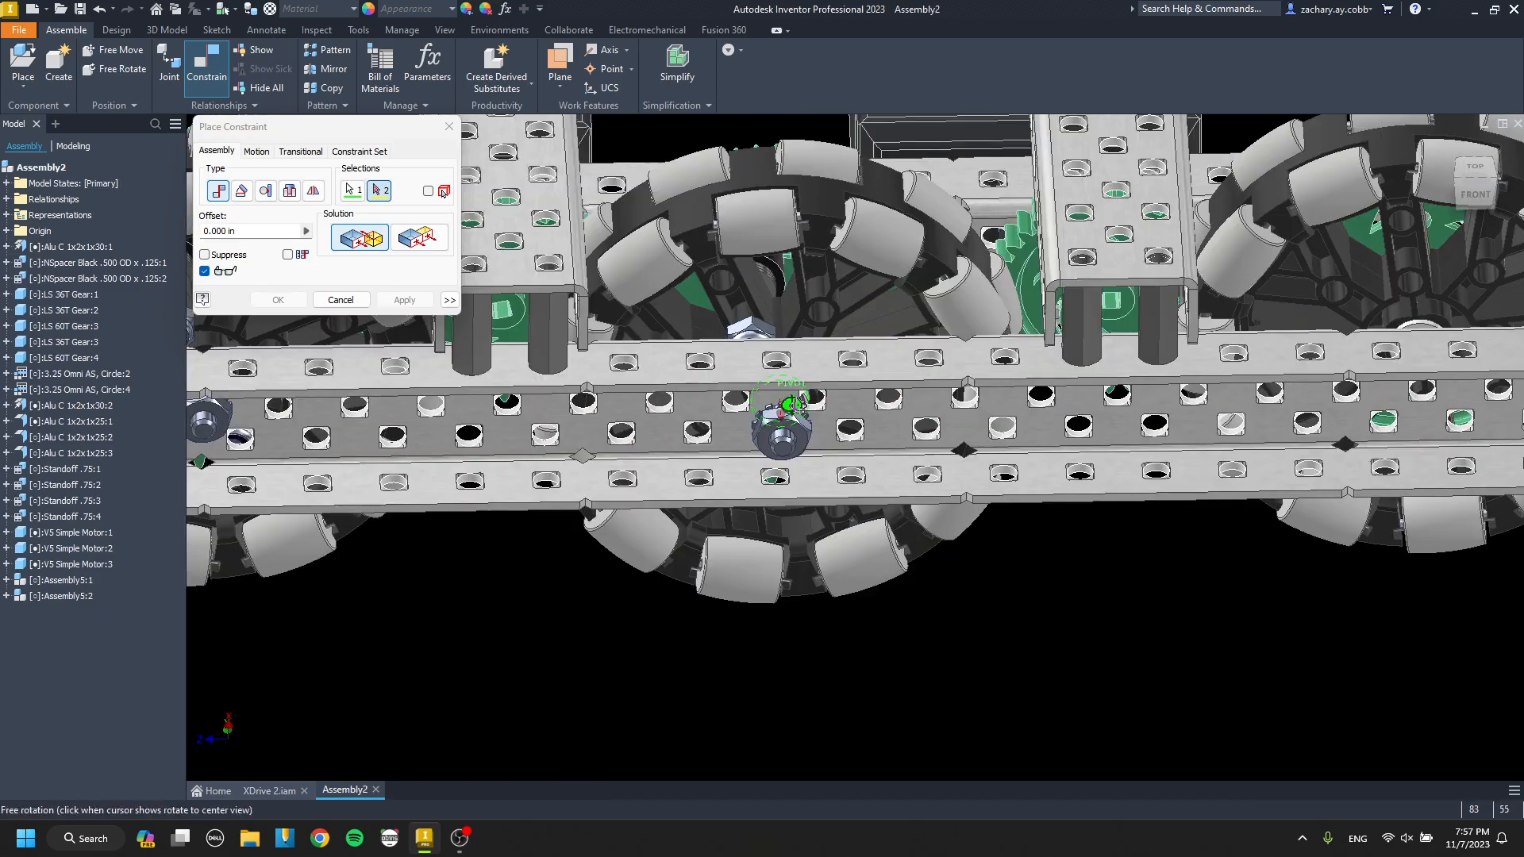
scroll(810, 418, "up", 4)
scroll(810, 412, "up", 3)
left_click(810, 400)
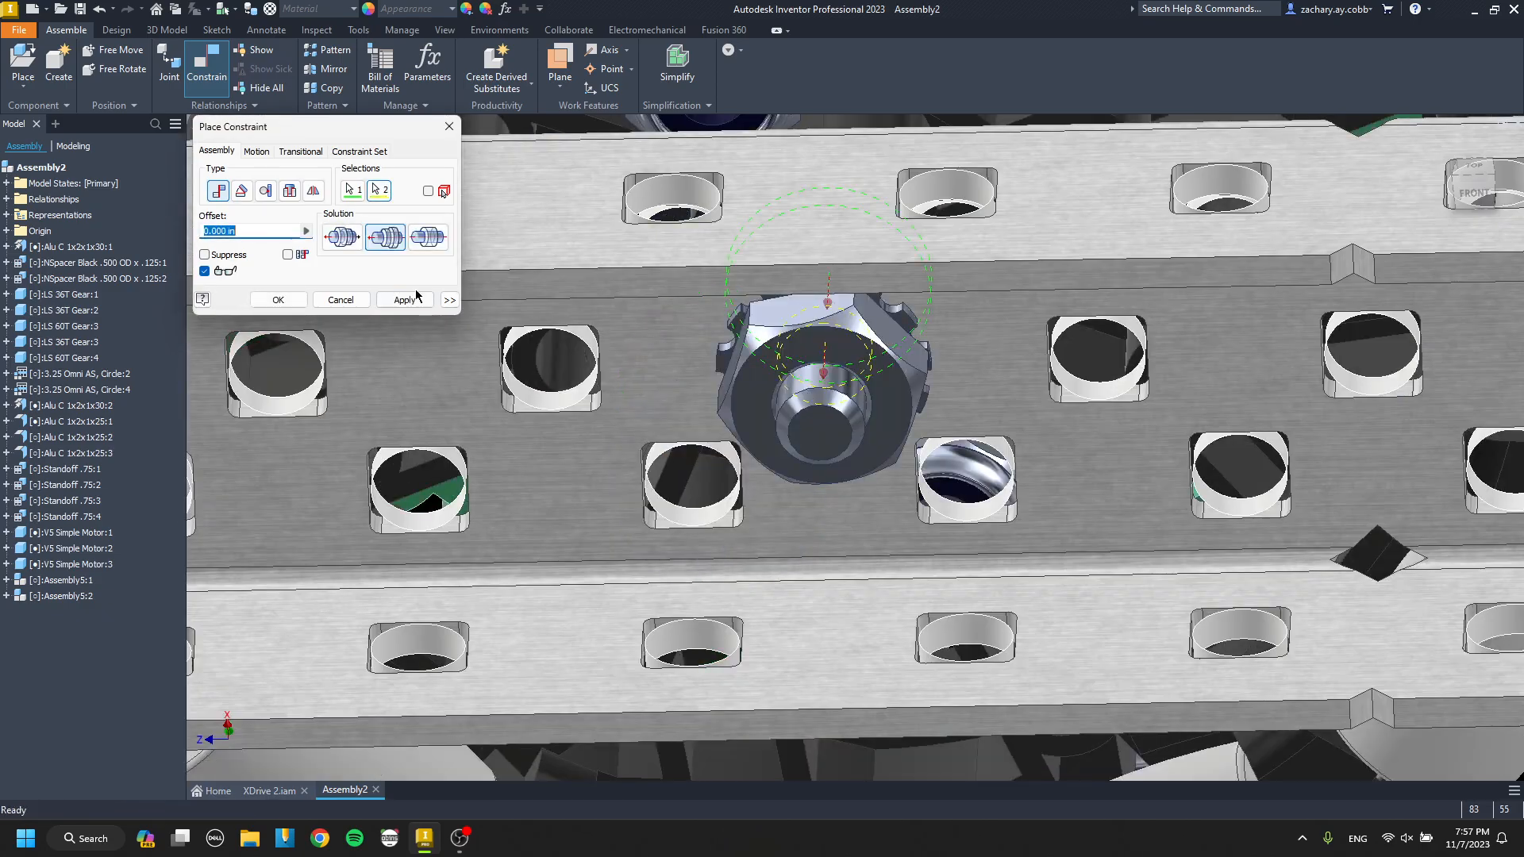
left_click(413, 298)
key("Escape")
Delete the two remaining standalone omni wheels and their 60T gears.
left_click(794, 369)
scroll(794, 368, "down", 6)
middle_click_drag(793, 368, 762, 405, "shift")
middle_click_drag(762, 405, 305, 417)
left_click(781, 334)
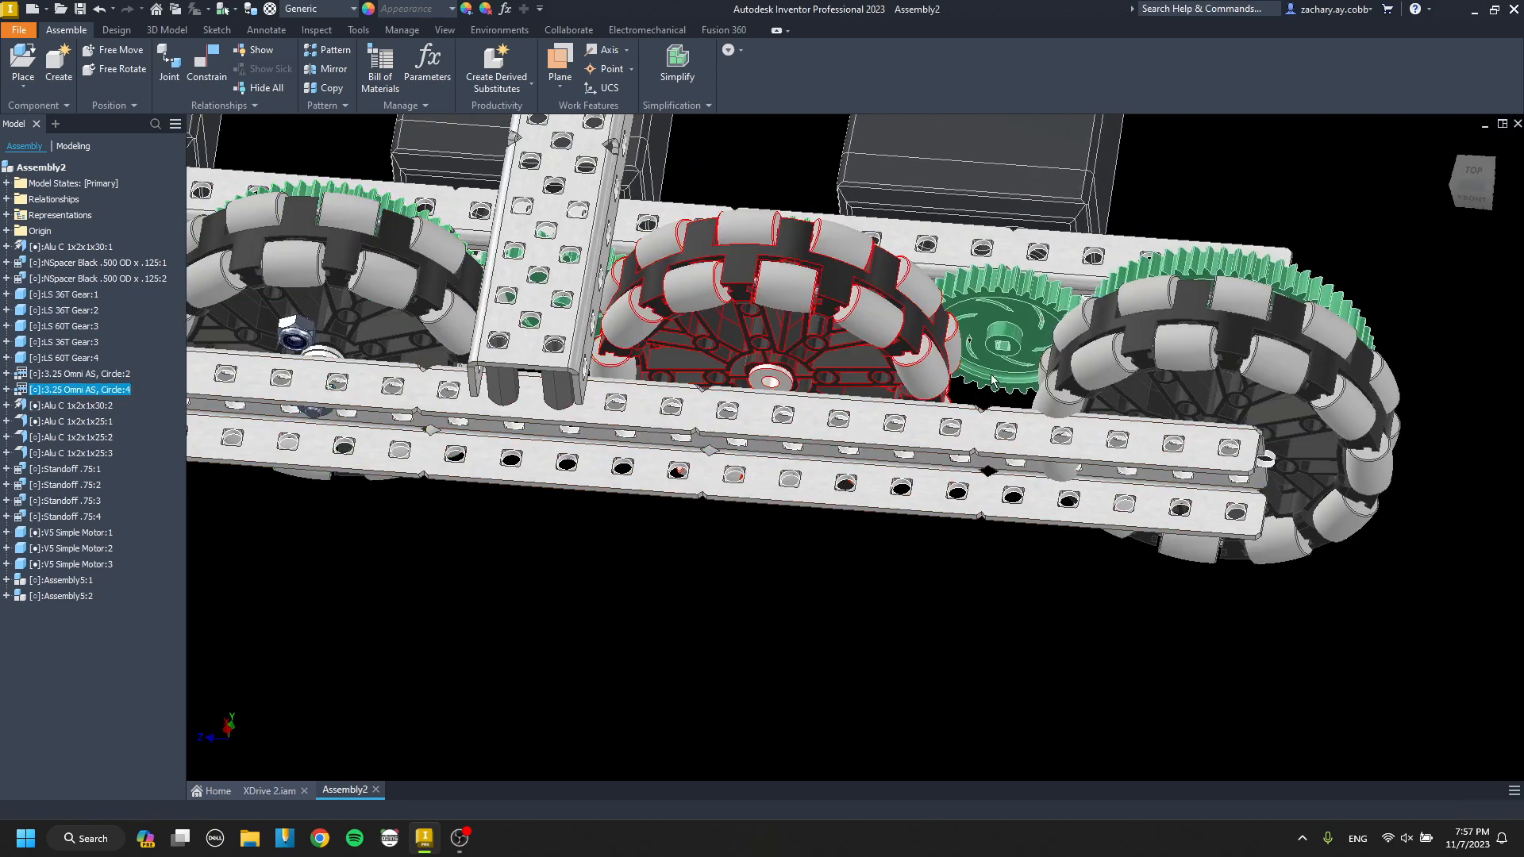
key("Delete")
left_click(1222, 337)
key("Delete")
left_click(794, 337)
key("Delete")
left_click(1207, 328)
key("Delete")
Copy the wheel subassembly and paste two more instances outside the channels.
left_click(381, 270)
key("ctrl+c")
middle_click_drag(725, 598, 670, 479)
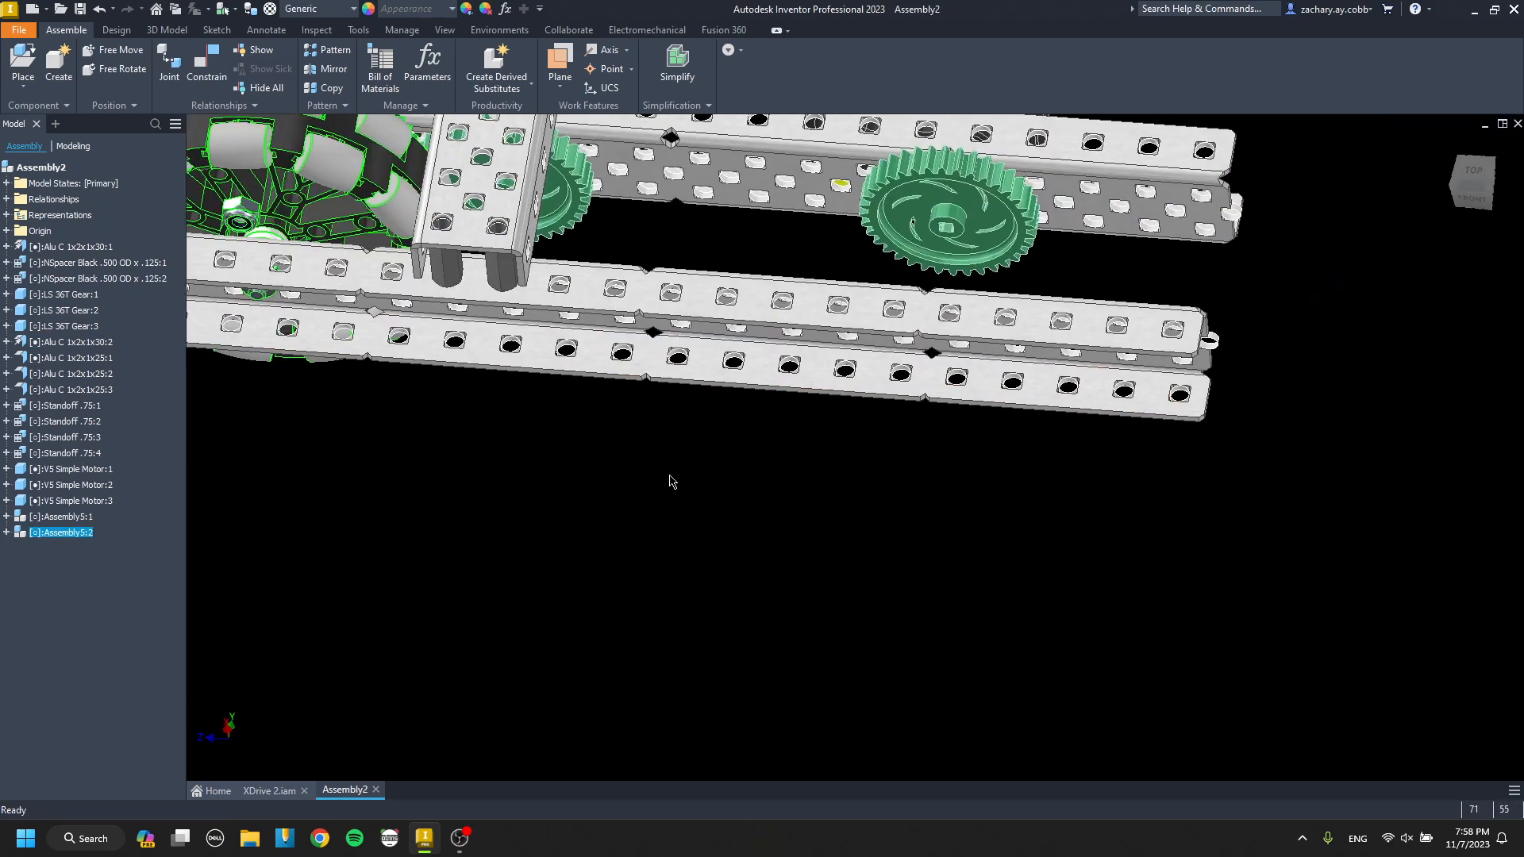
key("ctrl+v")
key("ctrl+v")
left_click(784, 459)
Mate the first pasted wheel subassembly's gear-side keps nut to the motor-side channel's inner face.
scroll(784, 444, "up", 6)
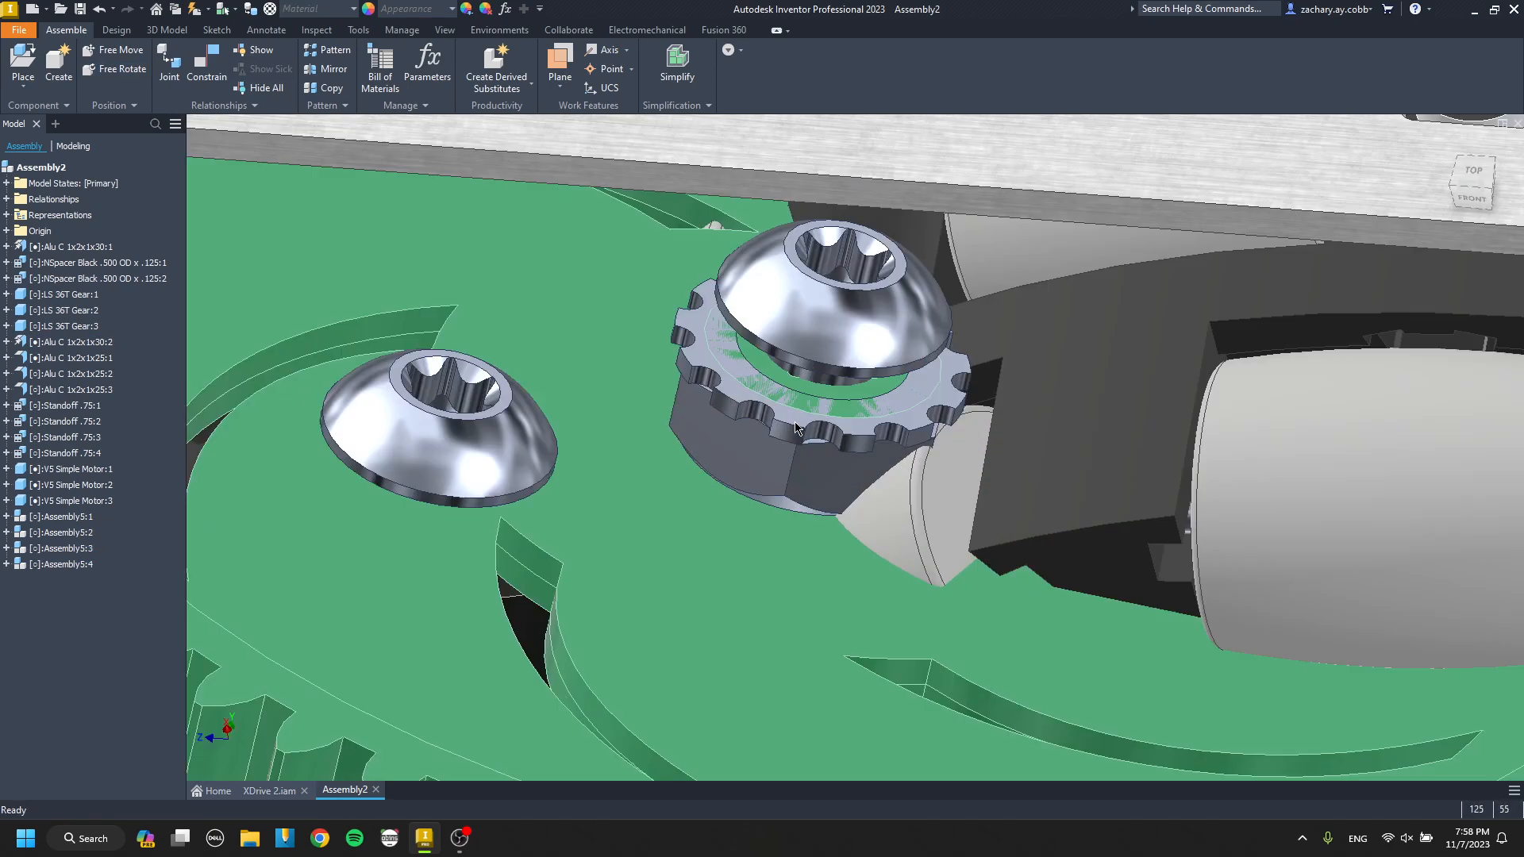
key("c")
left_click(777, 396)
scroll(803, 413, "down", 8)
middle_click_drag(797, 404, 758, 555)
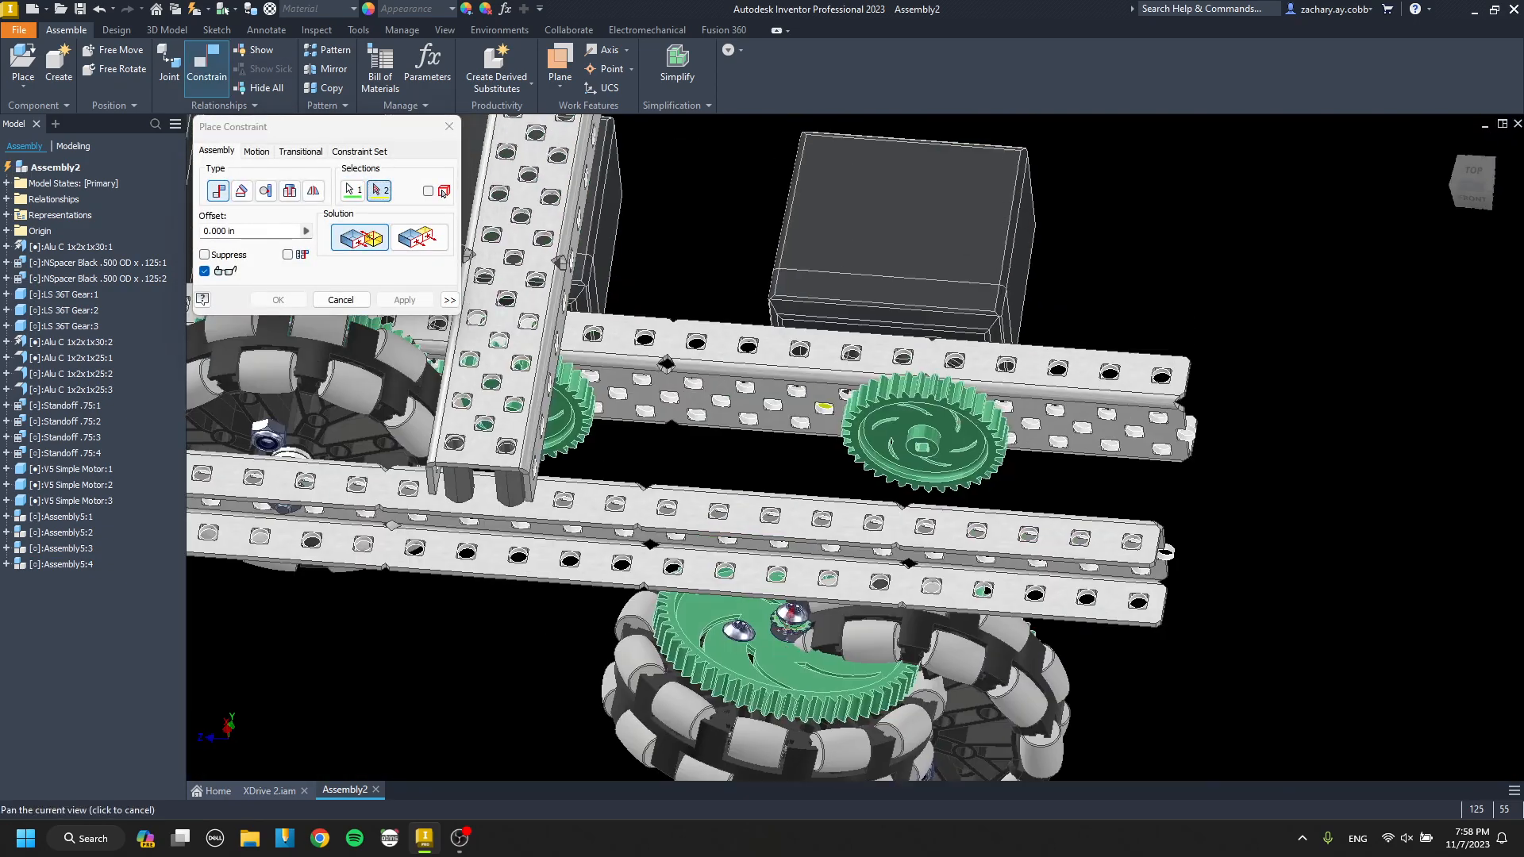
scroll(742, 397, "up", 3)
left_click(743, 429)
key("Return")
key("Escape")
Turn the second pasted wheel subassembly gear side up and mate its keps nut to the motor-side channel's inner face.
scroll(824, 476, "down", 5)
middle_click_drag(889, 671, 687, 435)
scroll(694, 429, "up", 3)
key("g")
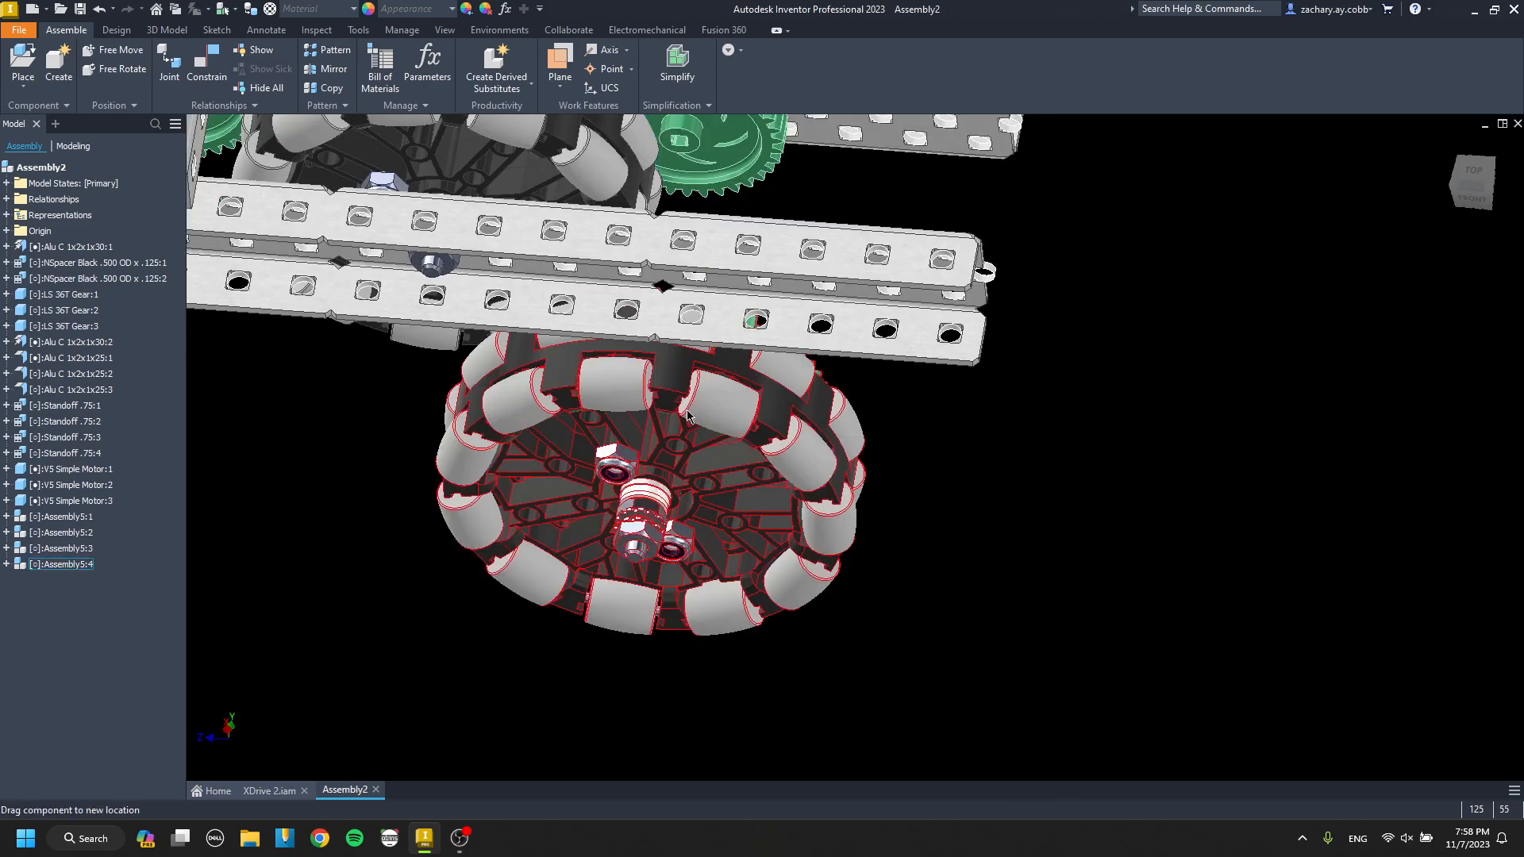
left_click_drag(675, 539, 662, 409)
scroll(661, 393, "up", 3)
key("c")
scroll(662, 407, "up", 4)
left_click(694, 450)
scroll(694, 456, "down", 5)
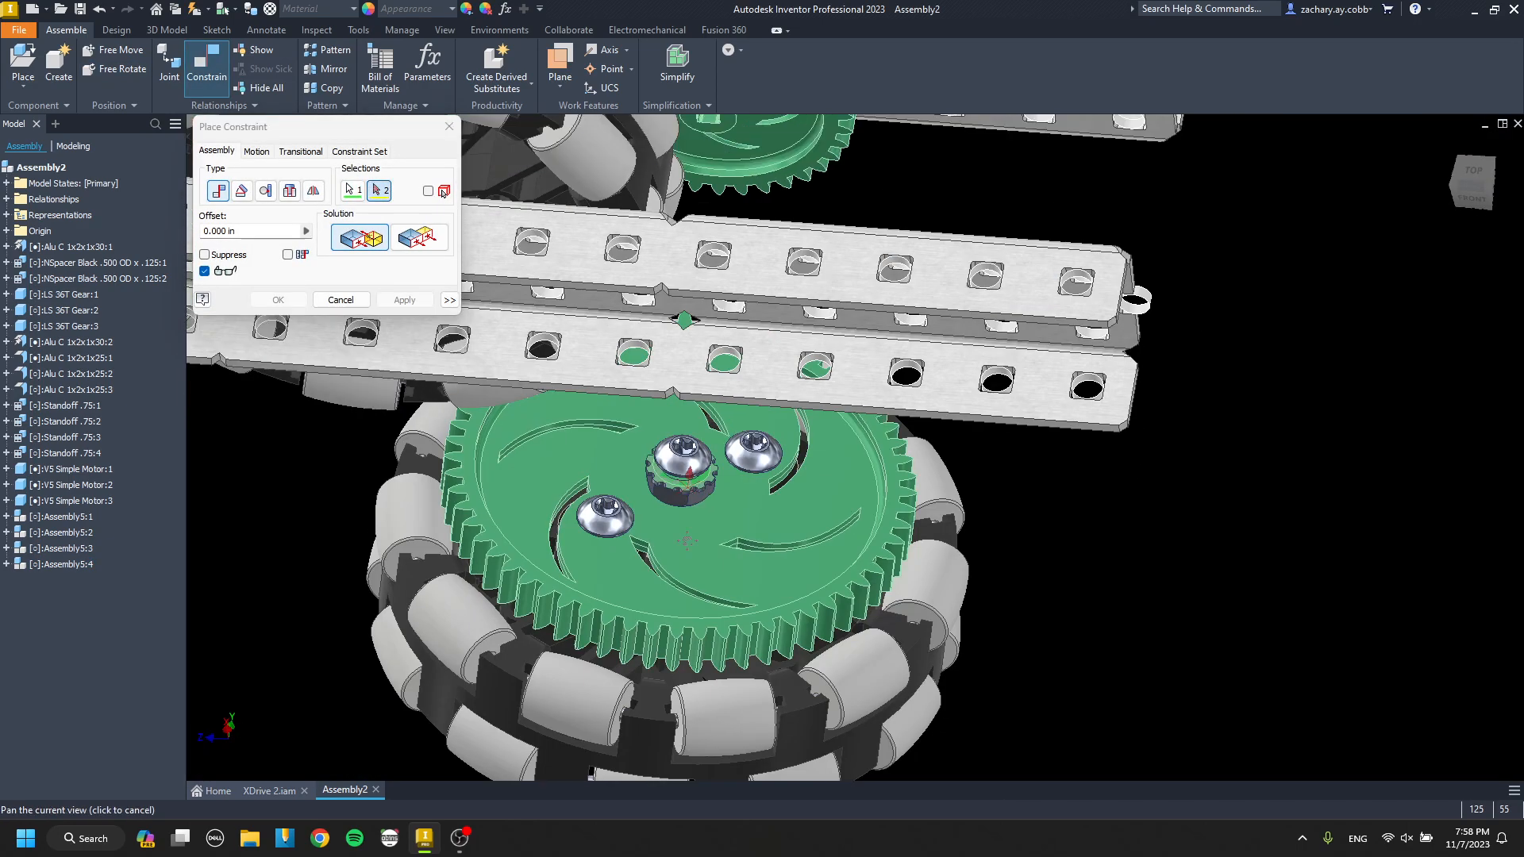
middle_click_drag(693, 464, 670, 678)
key("Return")
key("Escape")
Align the axle screw of the third wheel subassembly with a hole in the outer channel.
scroll(1005, 312, "down", 3)
middle_click_drag(609, 448, 744, 438)
key("c")
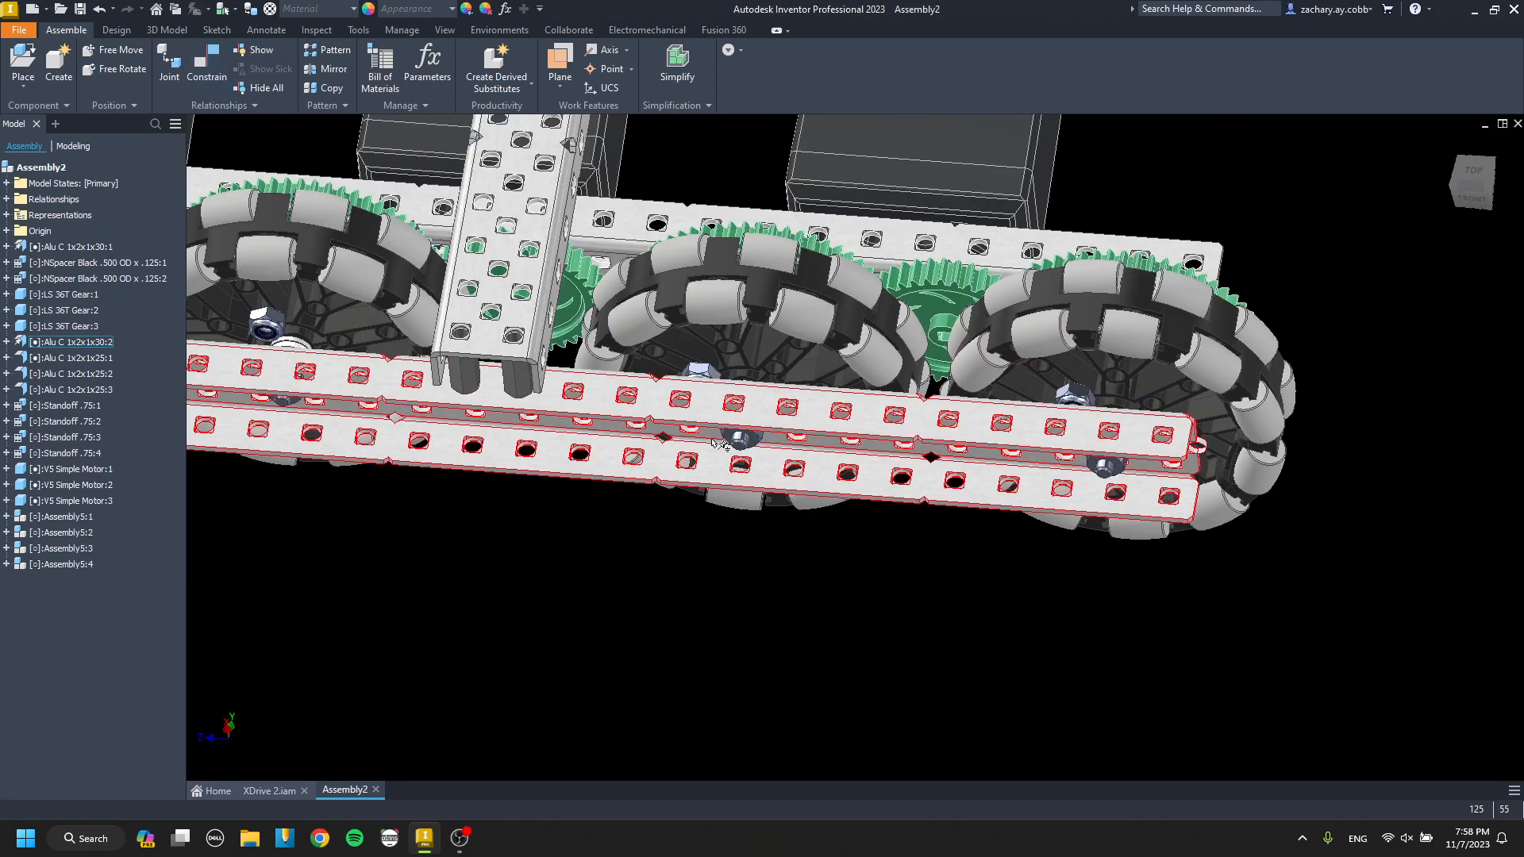
scroll(745, 438, "up", 7)
left_click(730, 394)
scroll(728, 378, "down", 6)
scroll(728, 376, "down", 3)
middle_click_drag(726, 369, 735, 305, "shift")
scroll(726, 370, "up", 5)
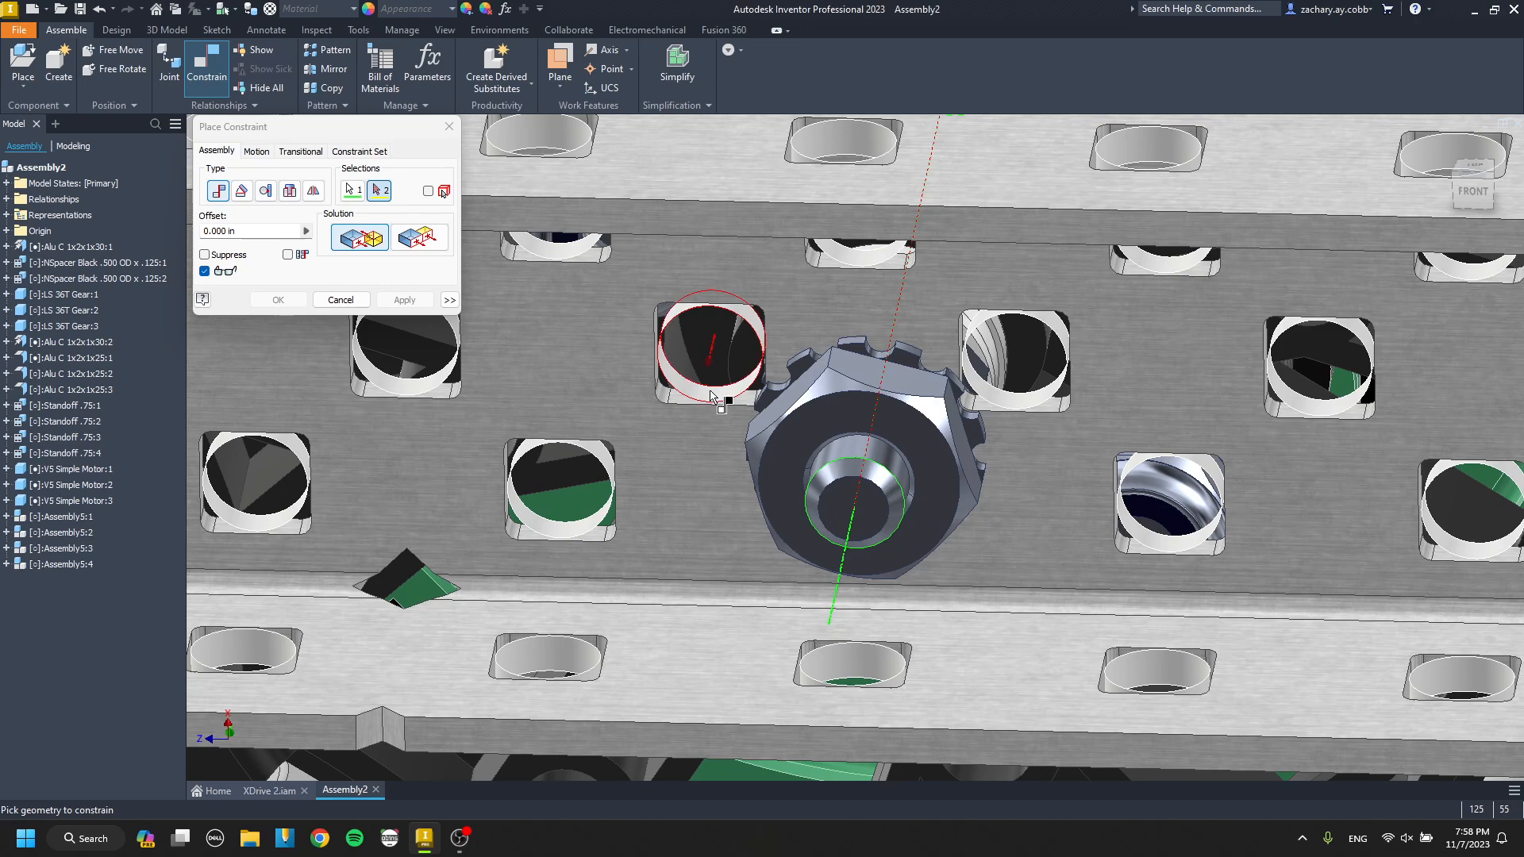
left_click(710, 394)
scroll(663, 464, "down", 5)
left_click(405, 300)
Align the axle screw of the wheel subassembly at the channel's end with a hole in the outer channel.
scroll(1230, 449, "up", 5)
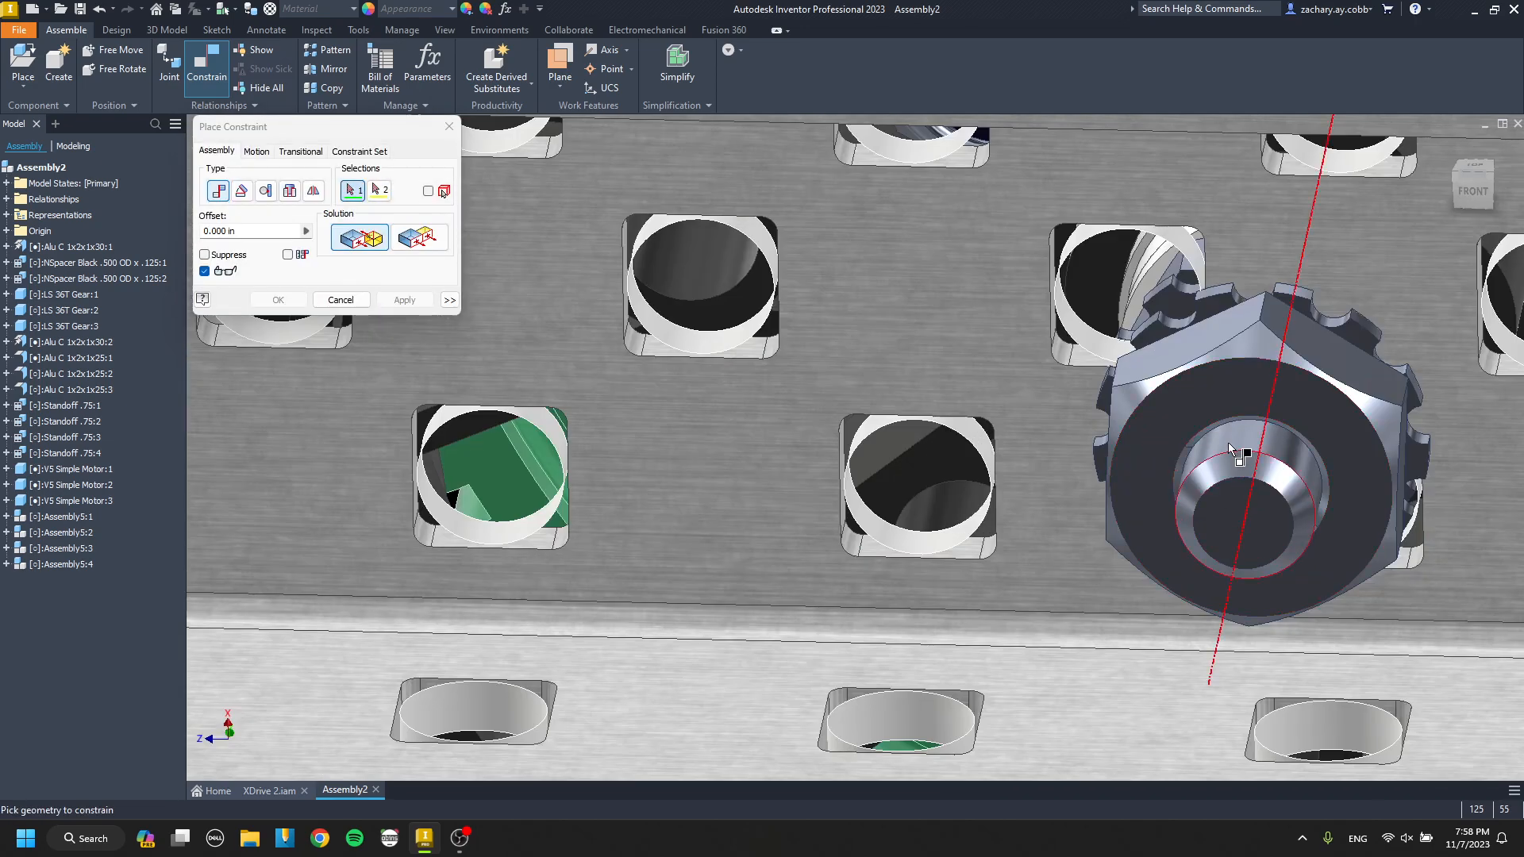
left_click(1099, 348)
scroll(1099, 347, "down", 5)
middle_click_drag(1099, 348, 1113, 405, "shift")
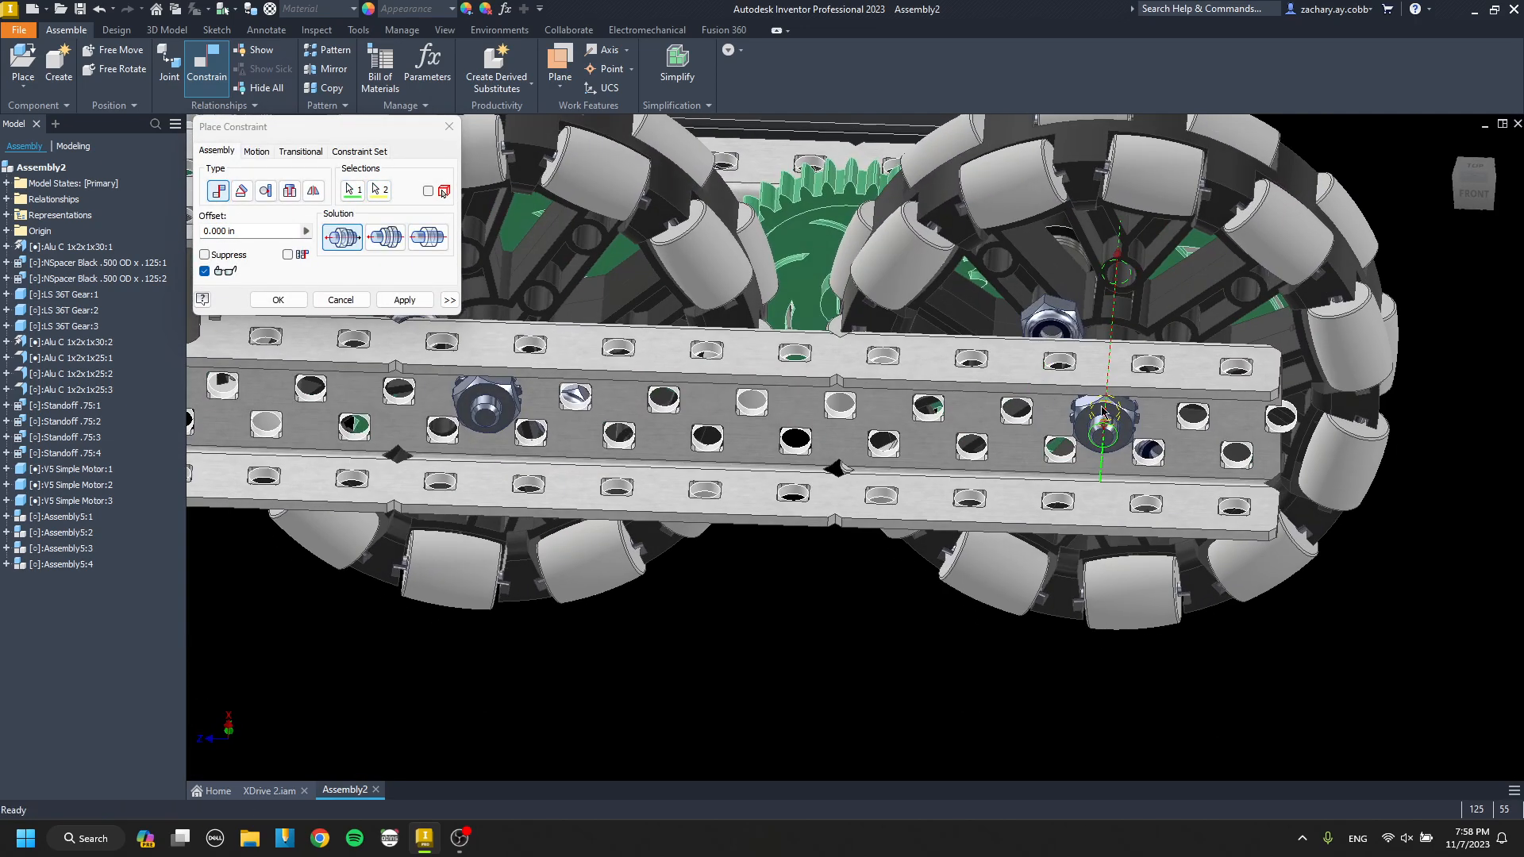
left_click(405, 300)
scroll(1123, 446, "up", 3)
scroll(1122, 447, "up", 4)
left_click(1048, 473)
scroll(1049, 471, "down", 3)
scroll(1129, 419, "up", 2)
left_click(1126, 370)
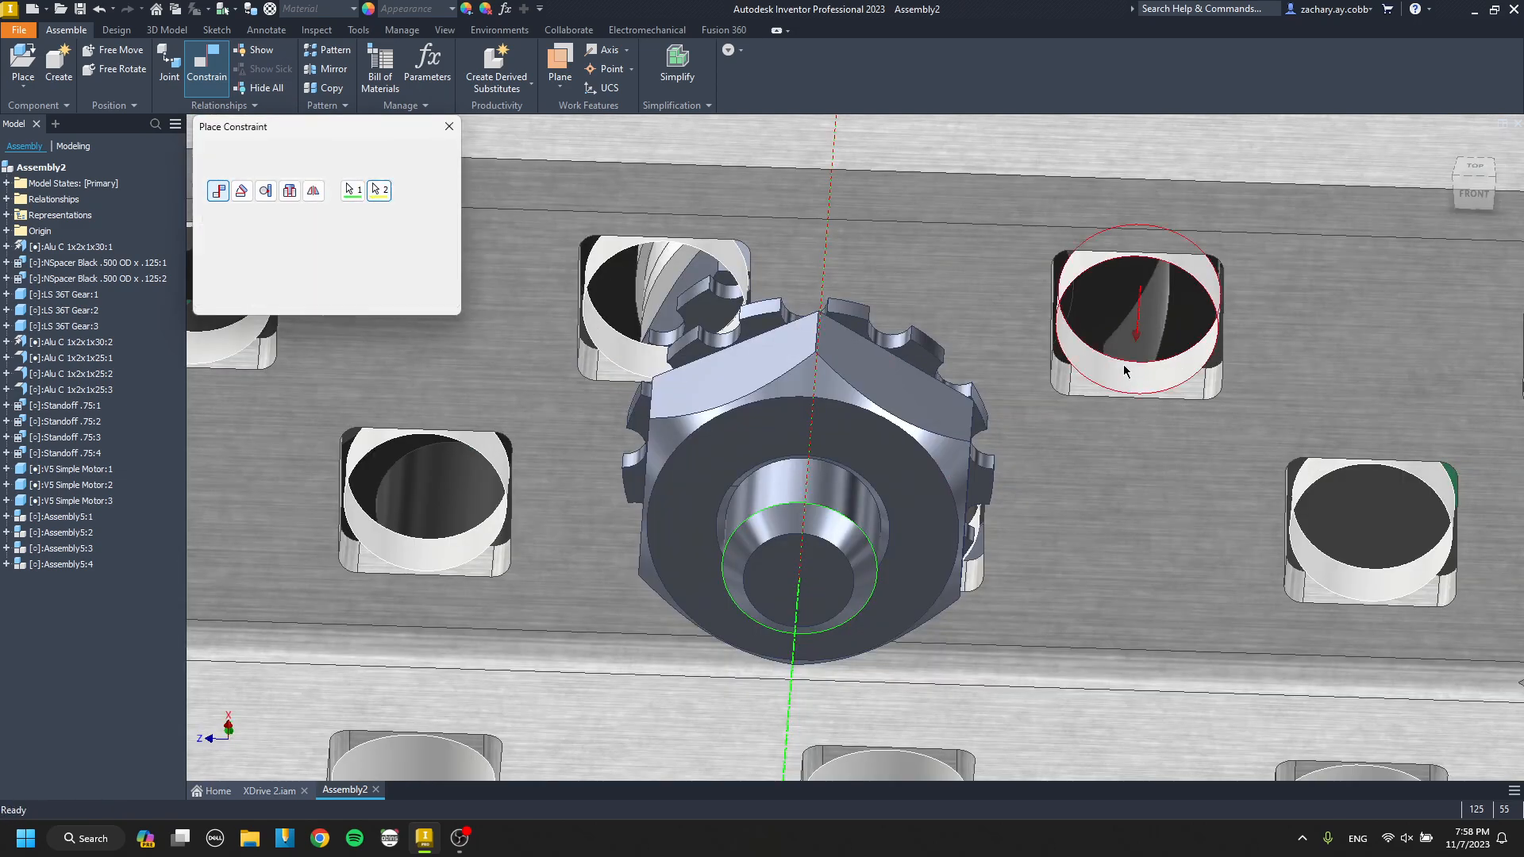
scroll(1125, 370, "down", 5)
left_click(405, 306)
key("Escape")
Place one Bearing Flat beside the outer channel.
scroll(764, 297, "down", 7)
middle_click_drag(730, 310, 1087, 428)
middle_click_drag(1087, 428, 1031, 516, "shift")
scroll(924, 490, "up", 5)
middle_click_drag(911, 495, 947, 432)
scroll(947, 431, "down", 4)
middle_click_drag(947, 431, 937, 400, "shift")
middle_click_drag(1104, 350, 823, 690, "shift")
key("p")
key("Escape")
key("p")
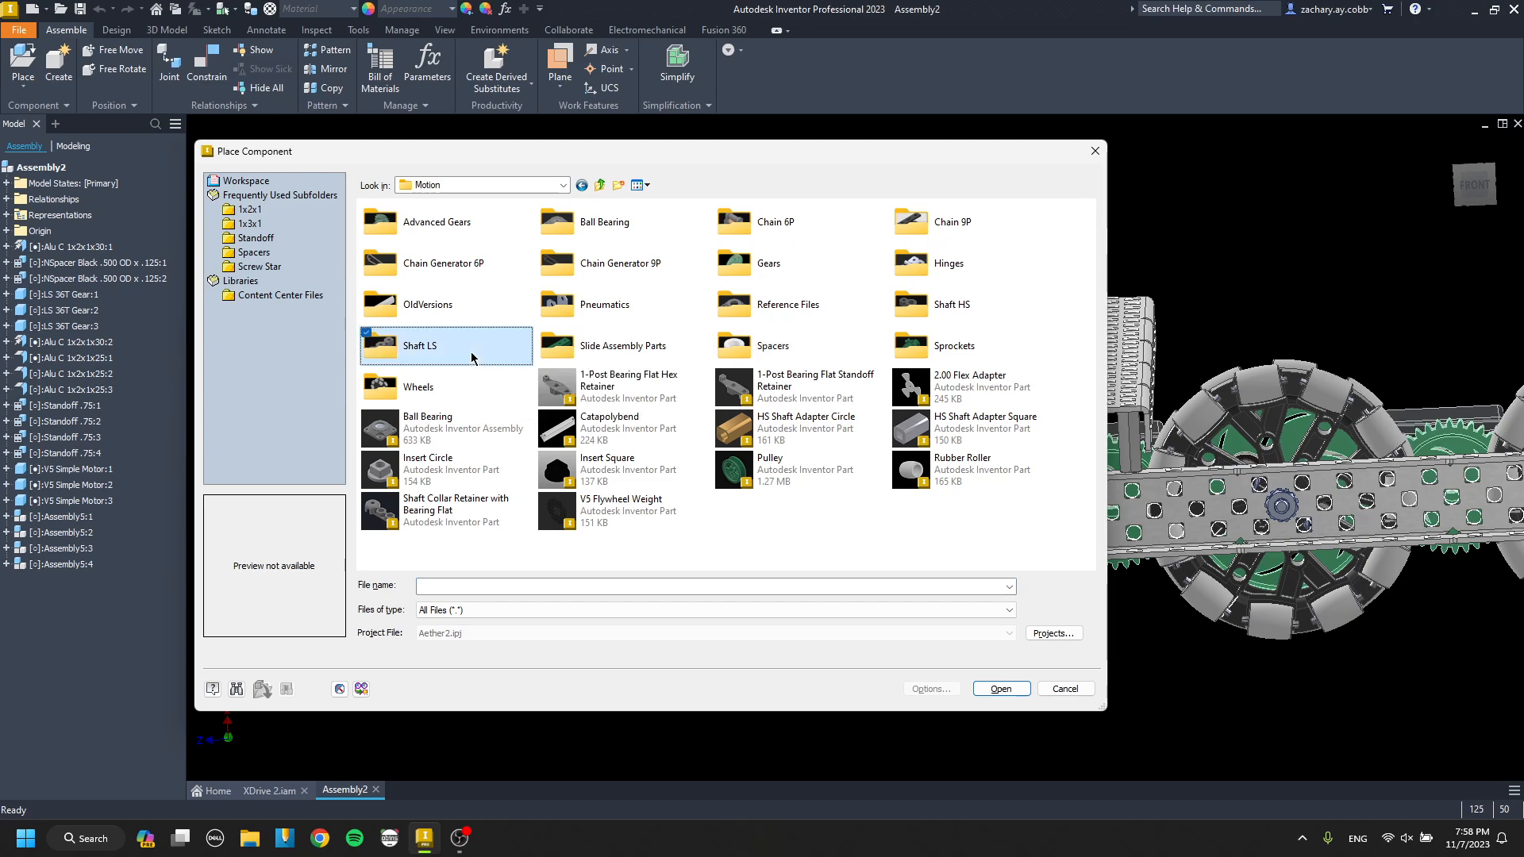
double_click(815, 260)
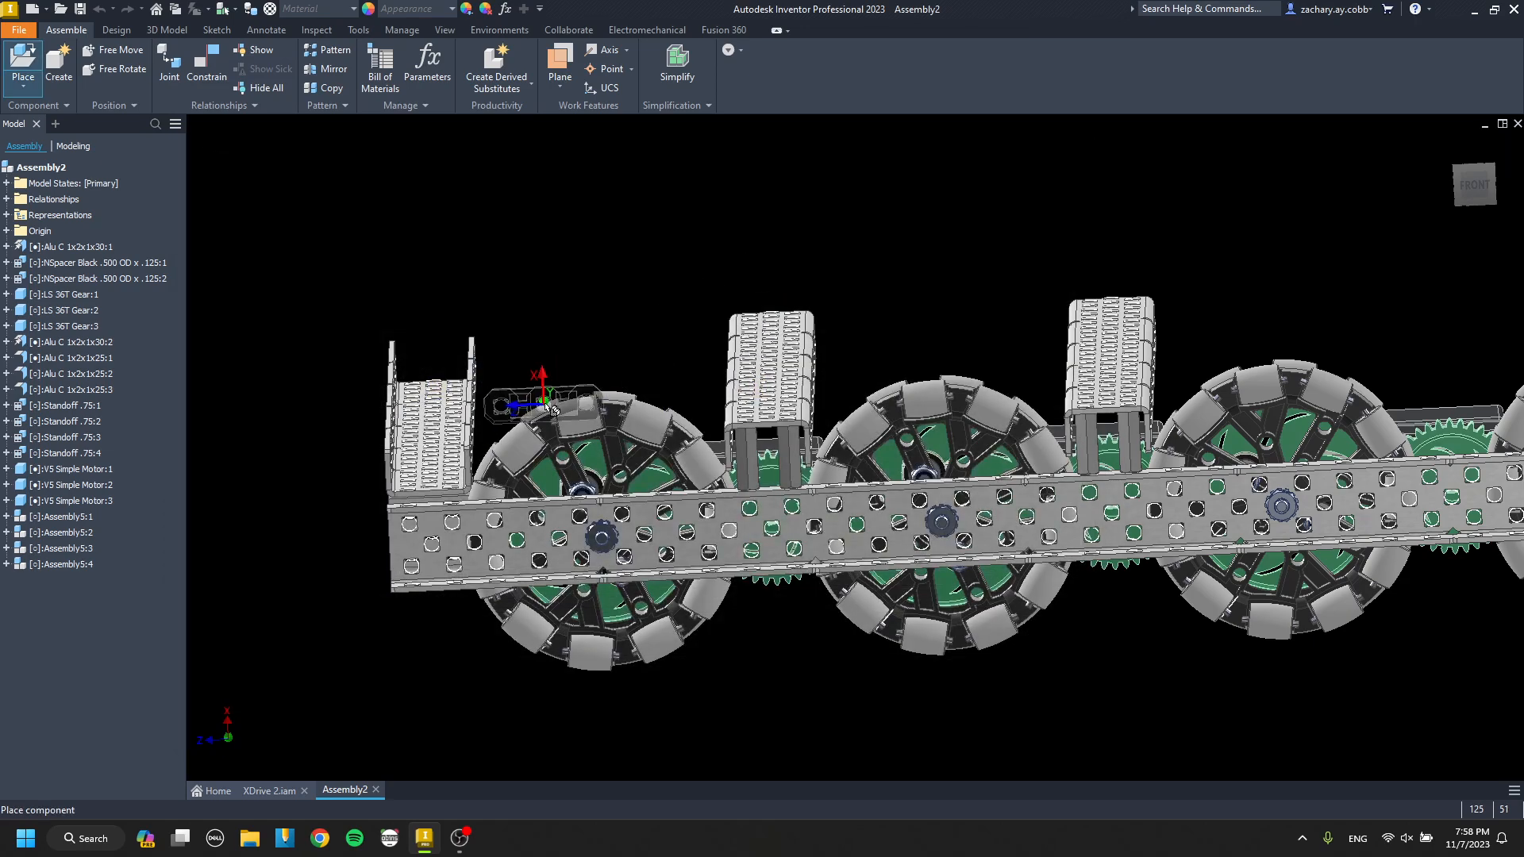
Mate the bearing flat's back face to the outer face of the outer channel between two omni wheels.
key("c")
scroll(643, 348, "up", 6)
left_click(716, 364)
scroll(718, 364, "down", 5)
scroll(770, 498, "up", 3)
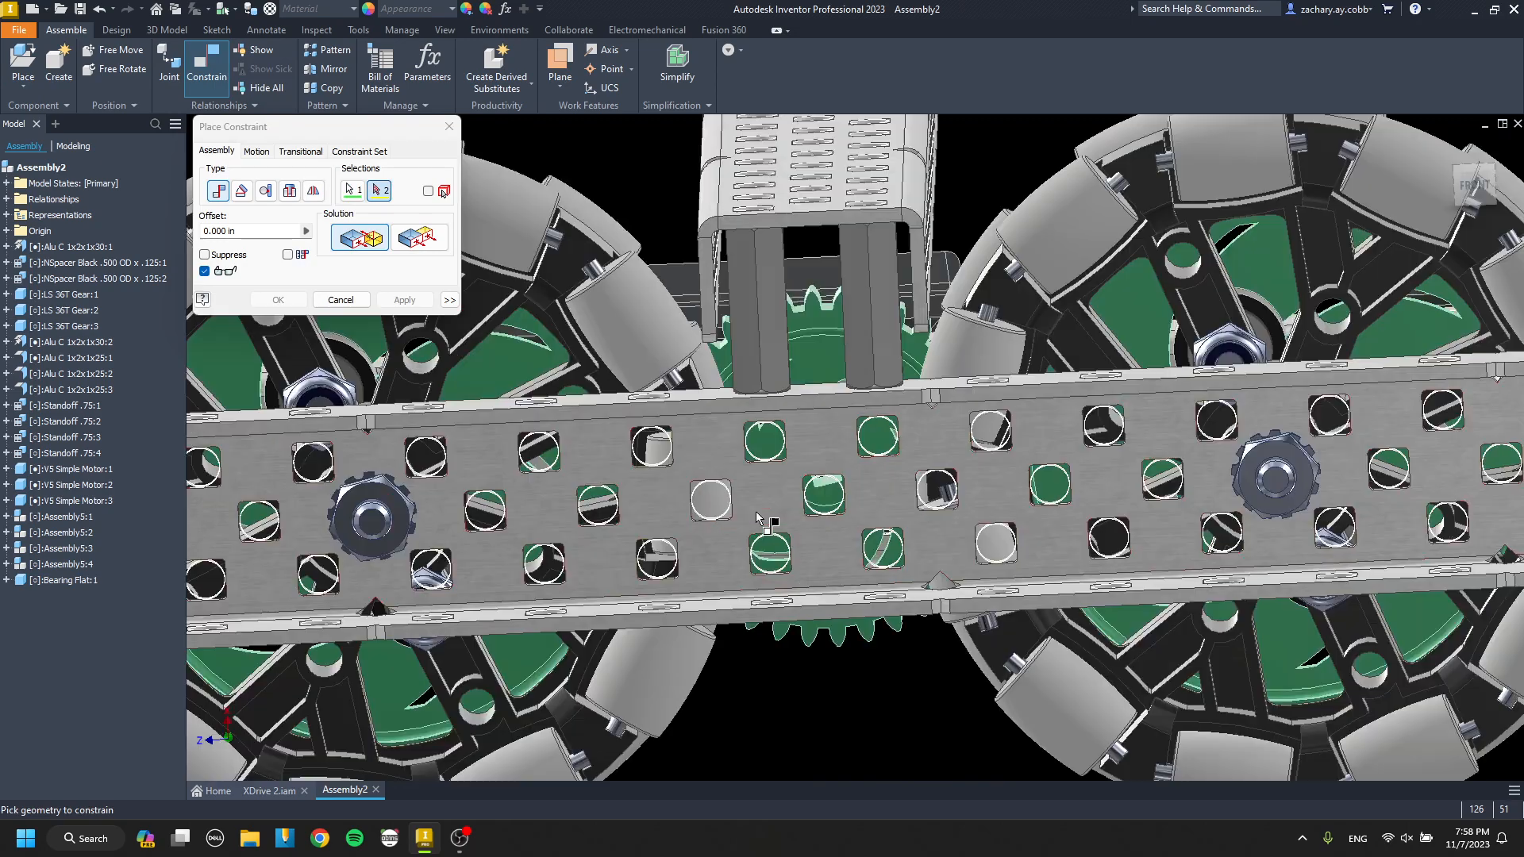
left_click(770, 497)
key("Return")
Align the bearing flat's centre hole and one end hole with the channel holes in front of the 36T gear.
scroll(794, 555, "up", 5)
left_click(760, 535)
scroll(782, 536, "down", 4)
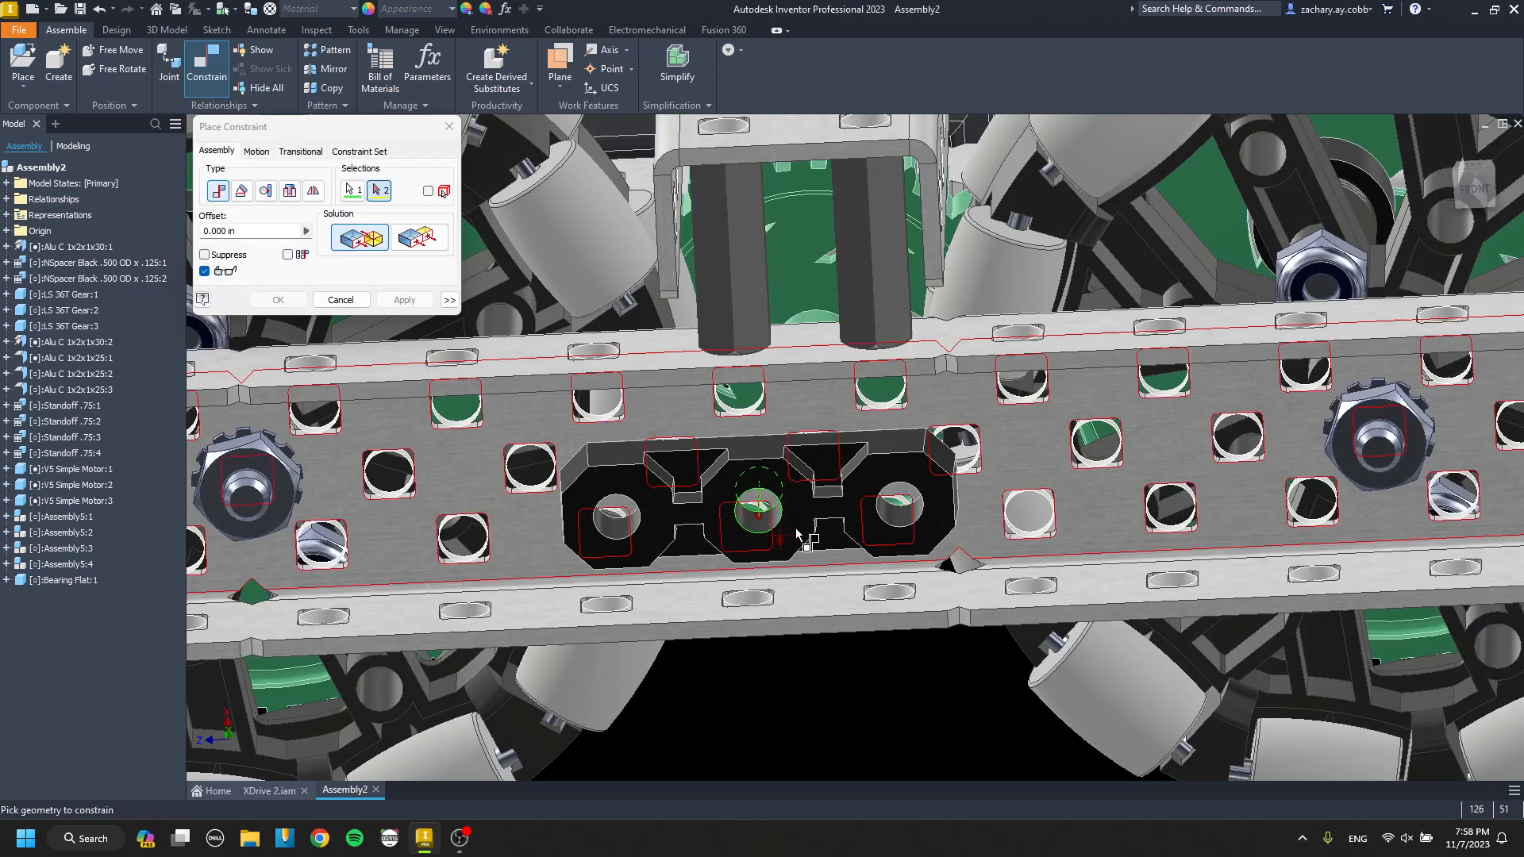
scroll(806, 535, "up", 5)
left_click(873, 500)
key("Return")
scroll(873, 503, "down", 4)
scroll(980, 514, "up", 5)
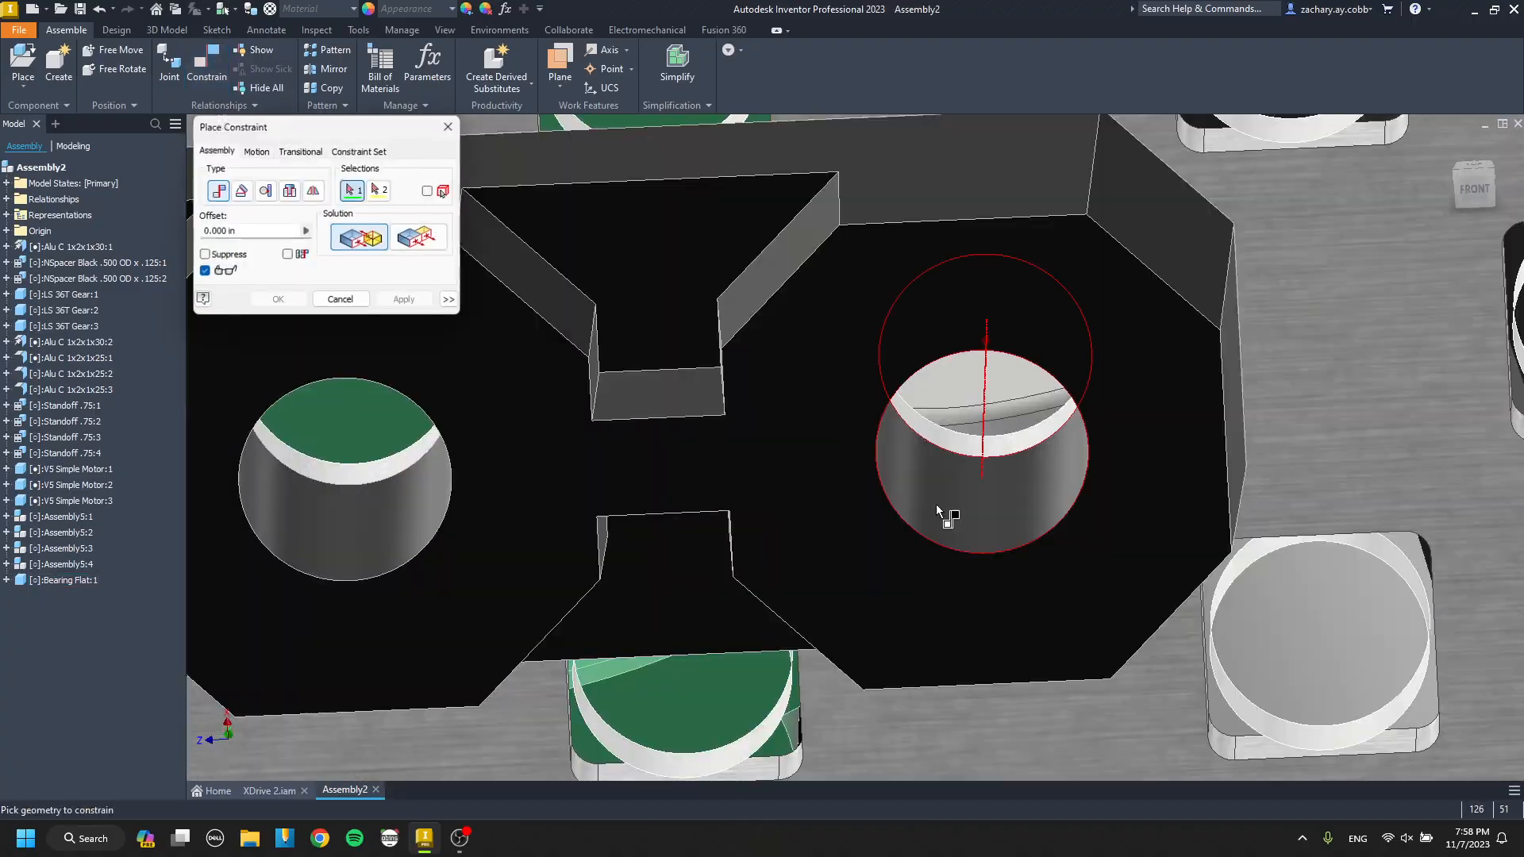
key("Return")
key("Escape")
scroll(798, 419, "down", 5)
mouse_move(797, 415)
middle_mouse_down("shift")
mouse_move(800, 391)
mouse_move(853, 392)
mouse_move(860, 500)
mouse_move(797, 406)
mouse_move(729, 406)
mouse_move(822, 403)
middle_mouse_up("shift")
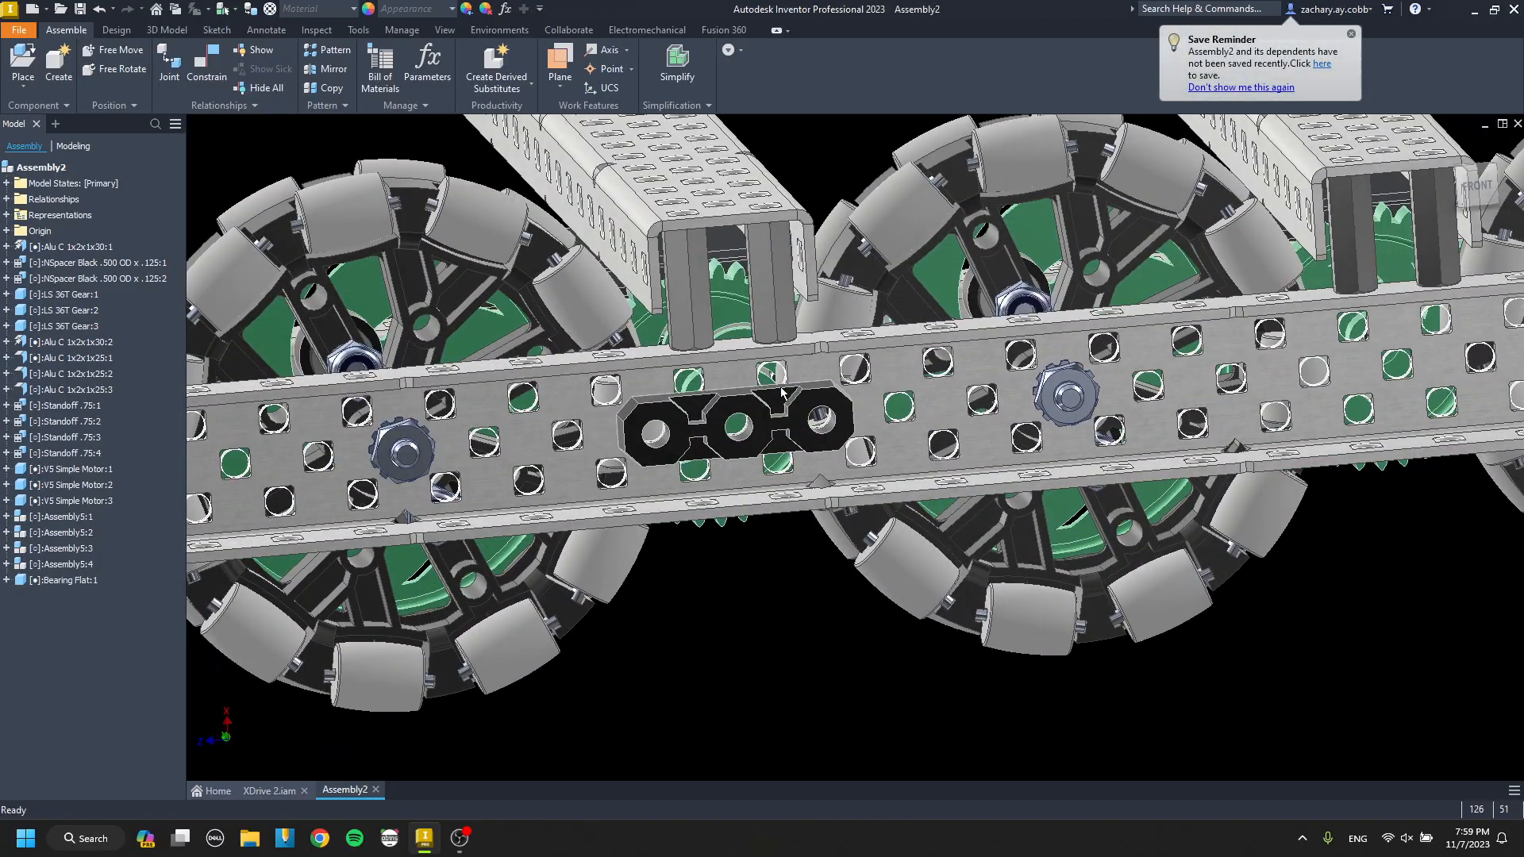
scroll(780, 381, "up", 5)
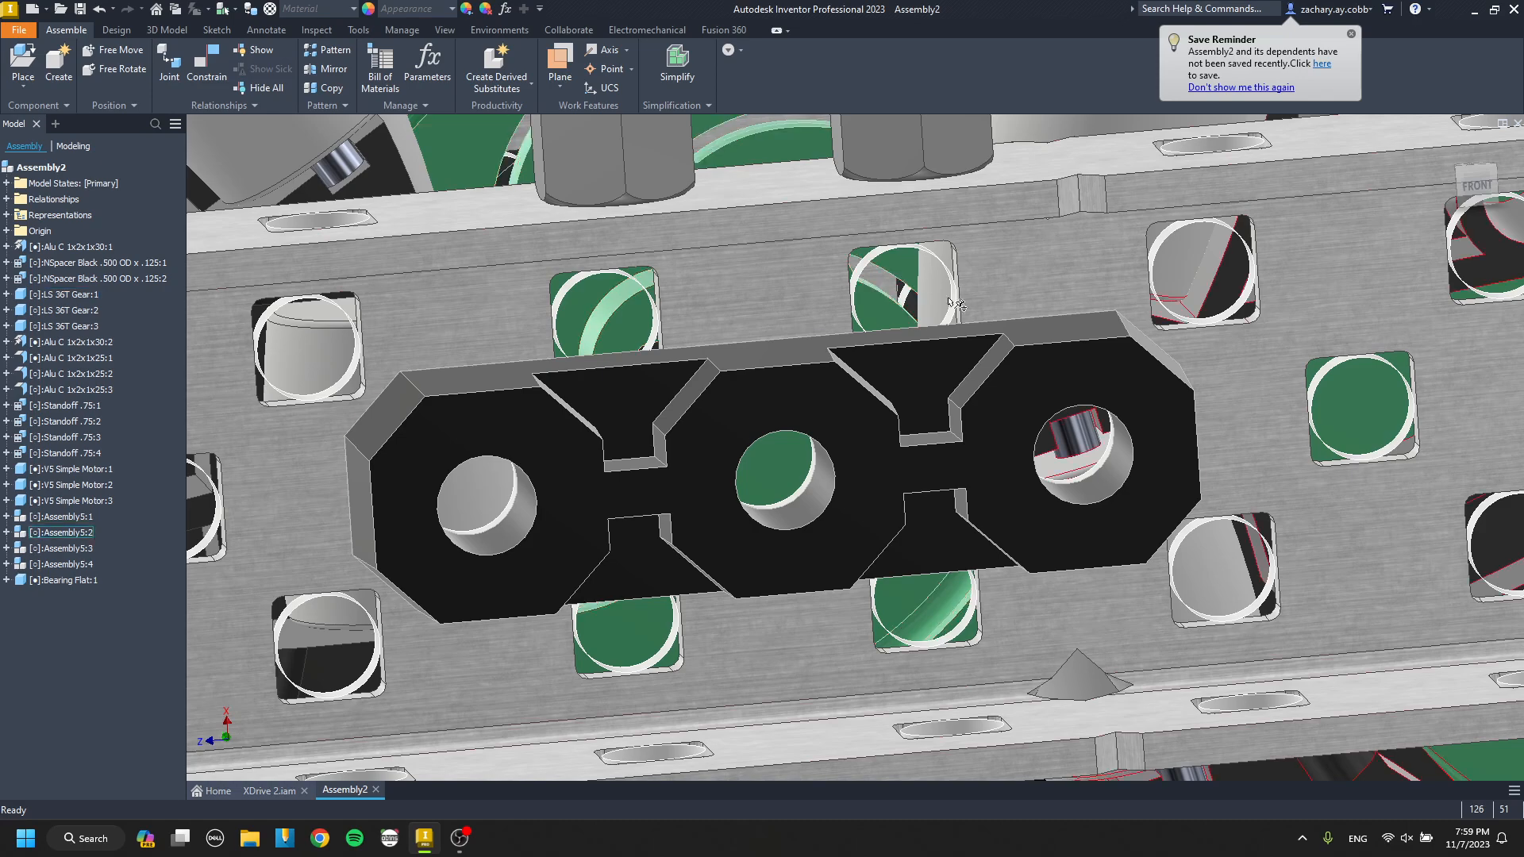
scroll(674, 309, "down", 3)
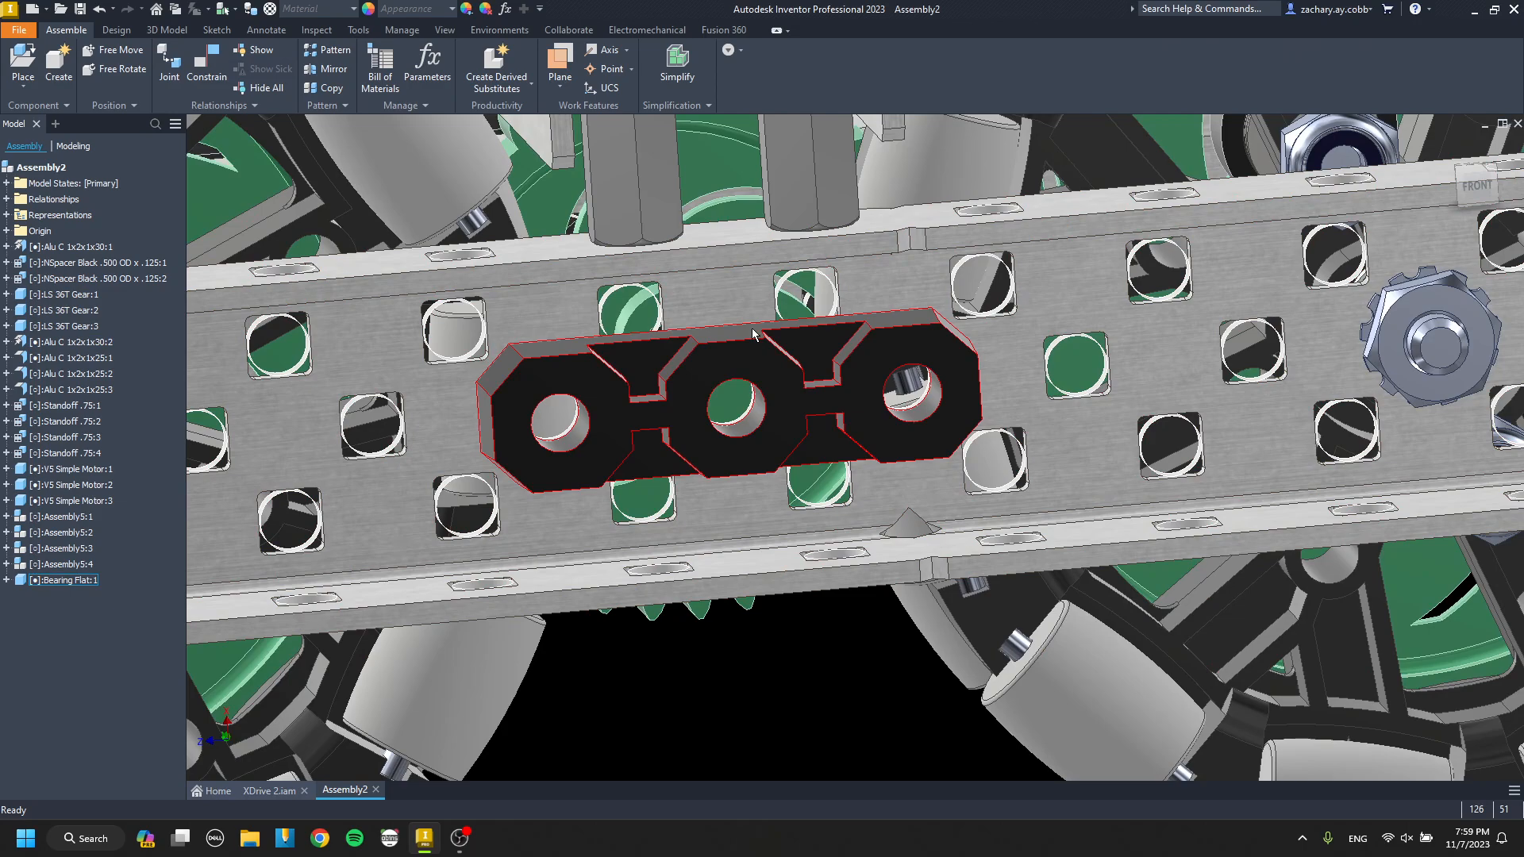
Place one Shaft LS 3.0 from the Shaft LS parts folder below the outer channel.
scroll(735, 340, "down", 3)
mouse_move(734, 340)
middle_mouse_down("shift")
mouse_move(486, 401)
mouse_move(516, 664)
mouse_move(822, 349)
mouse_move(844, 352)
mouse_move(856, 391)
mouse_move(805, 446)
middle_mouse_up("shift")
scroll(823, 349, "down", 3)
scroll(855, 375, "up", 5)
scroll(827, 407, "down", 4)
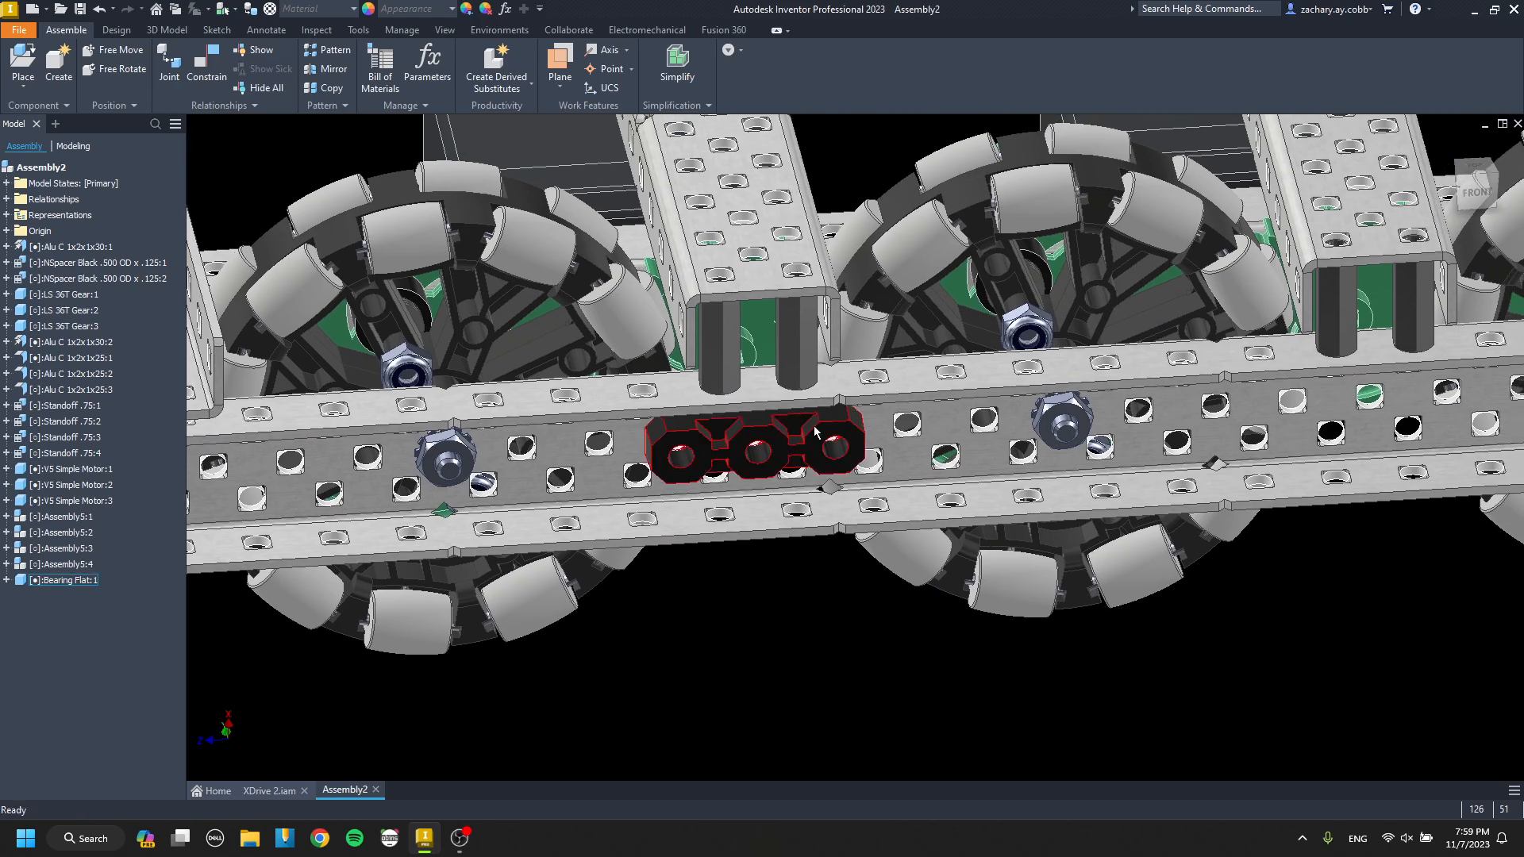
key("p")
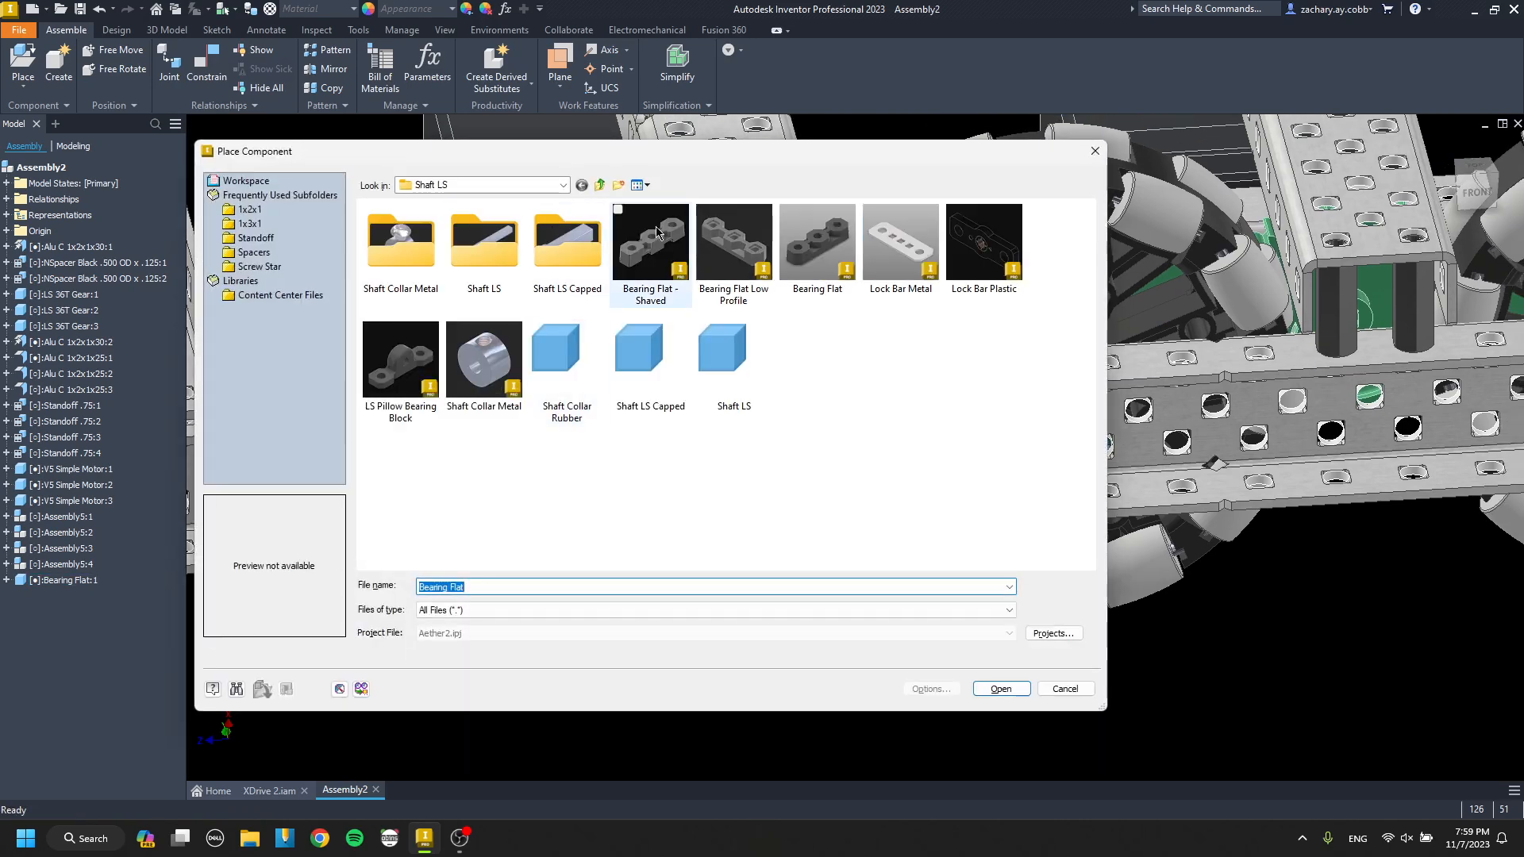
double_click(504, 267)
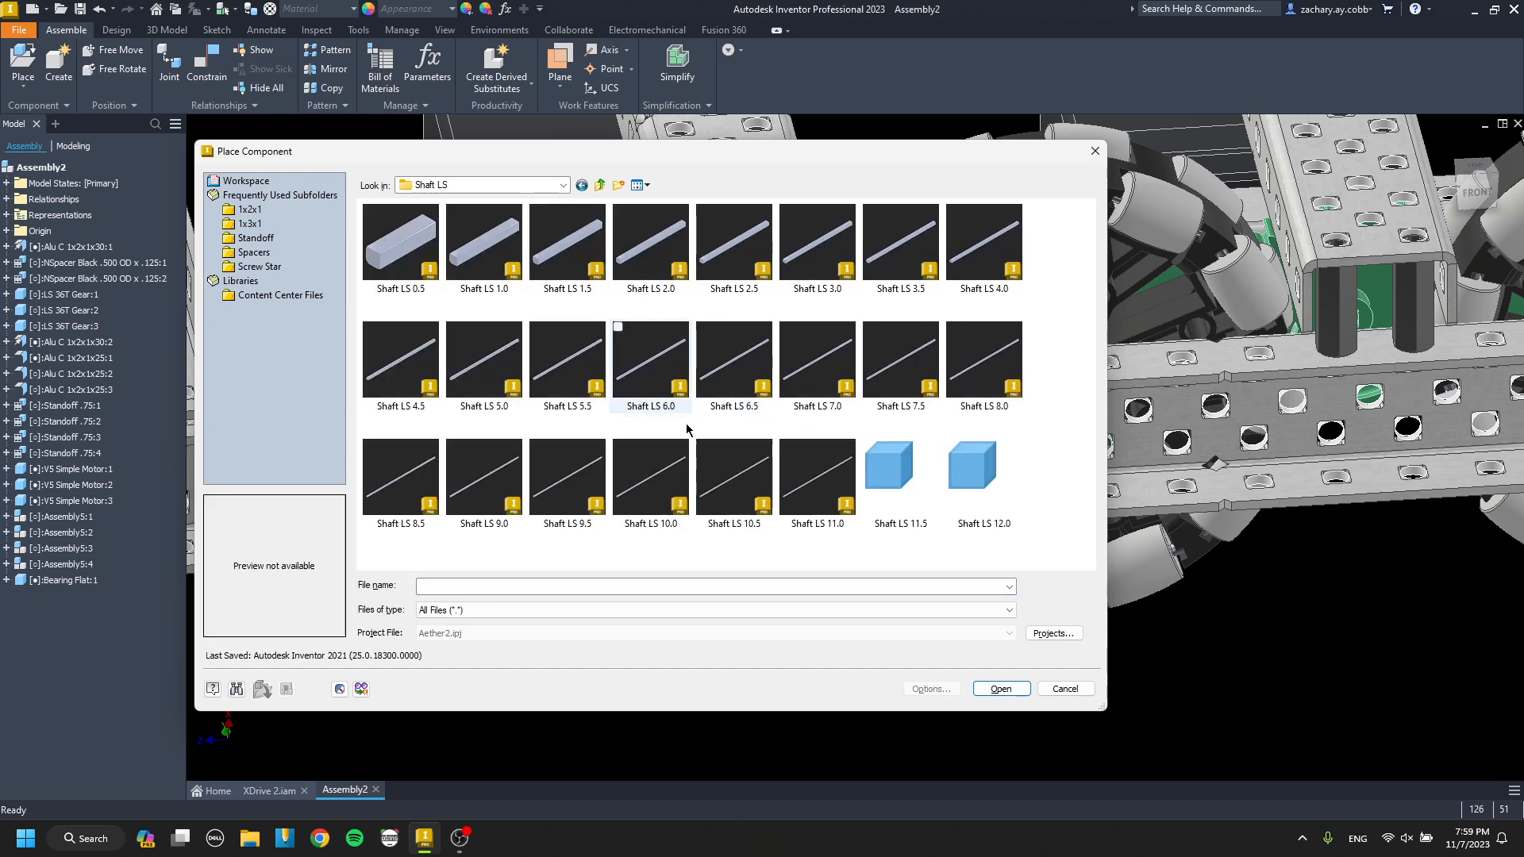
double_click(808, 273)
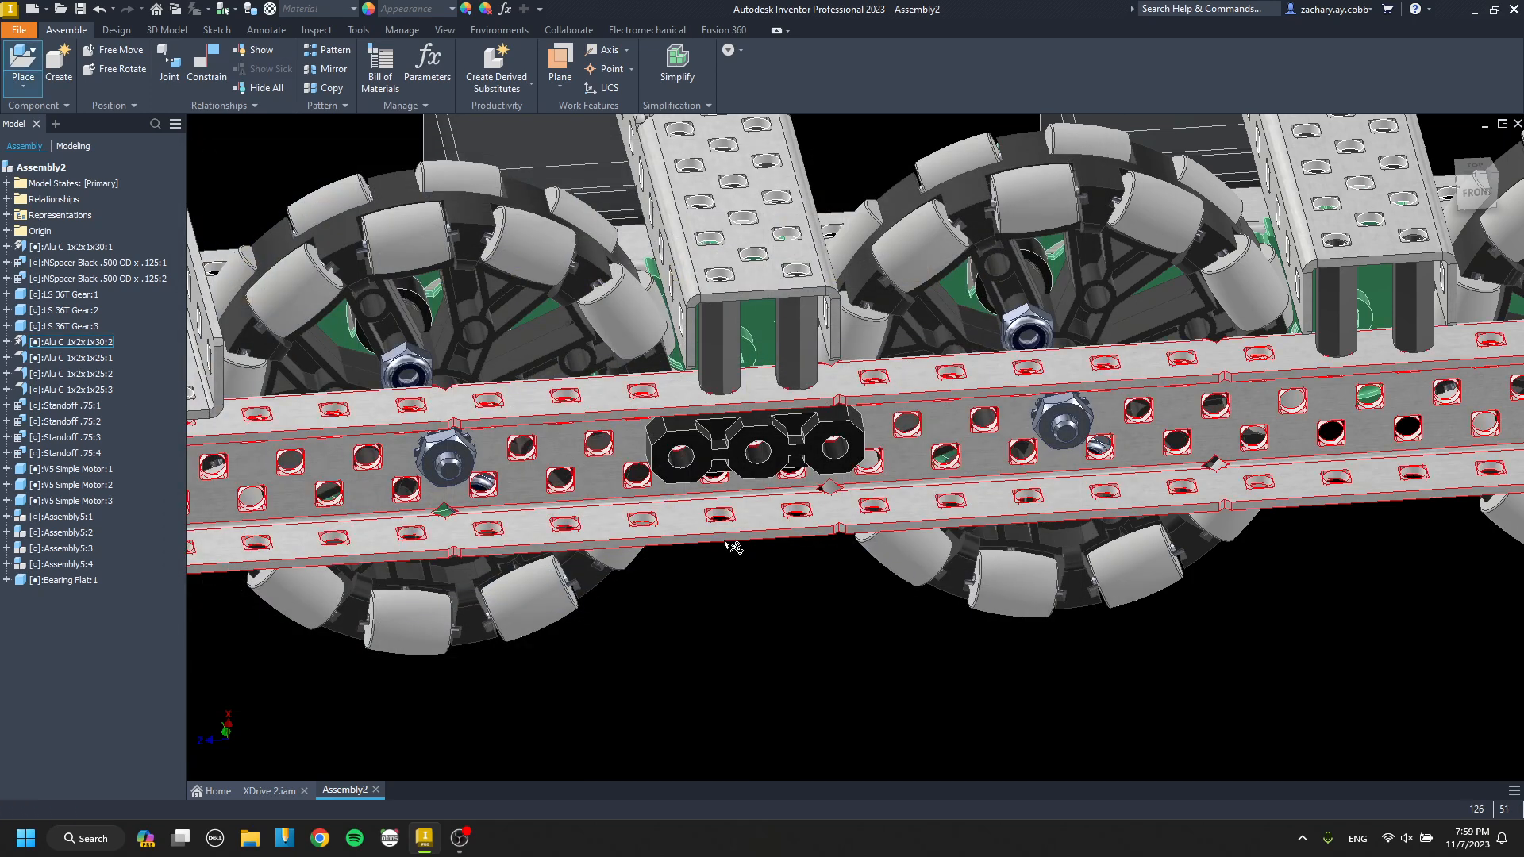
key("c")
key("Escape")
key("p")
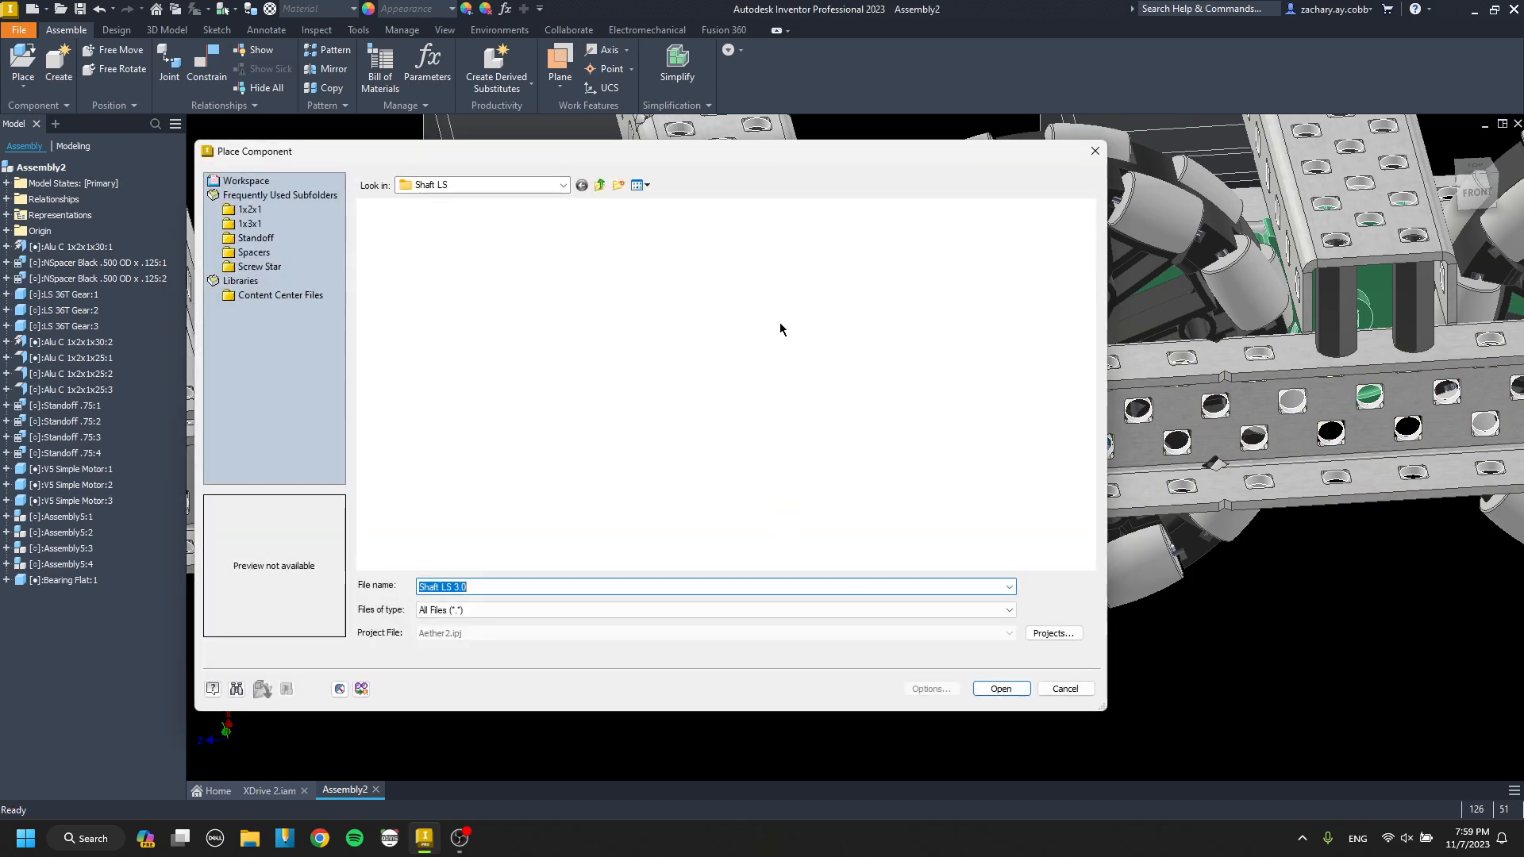
key("Return")
left_click(689, 646)
key("Escape")
scroll(650, 634, "up", 5)
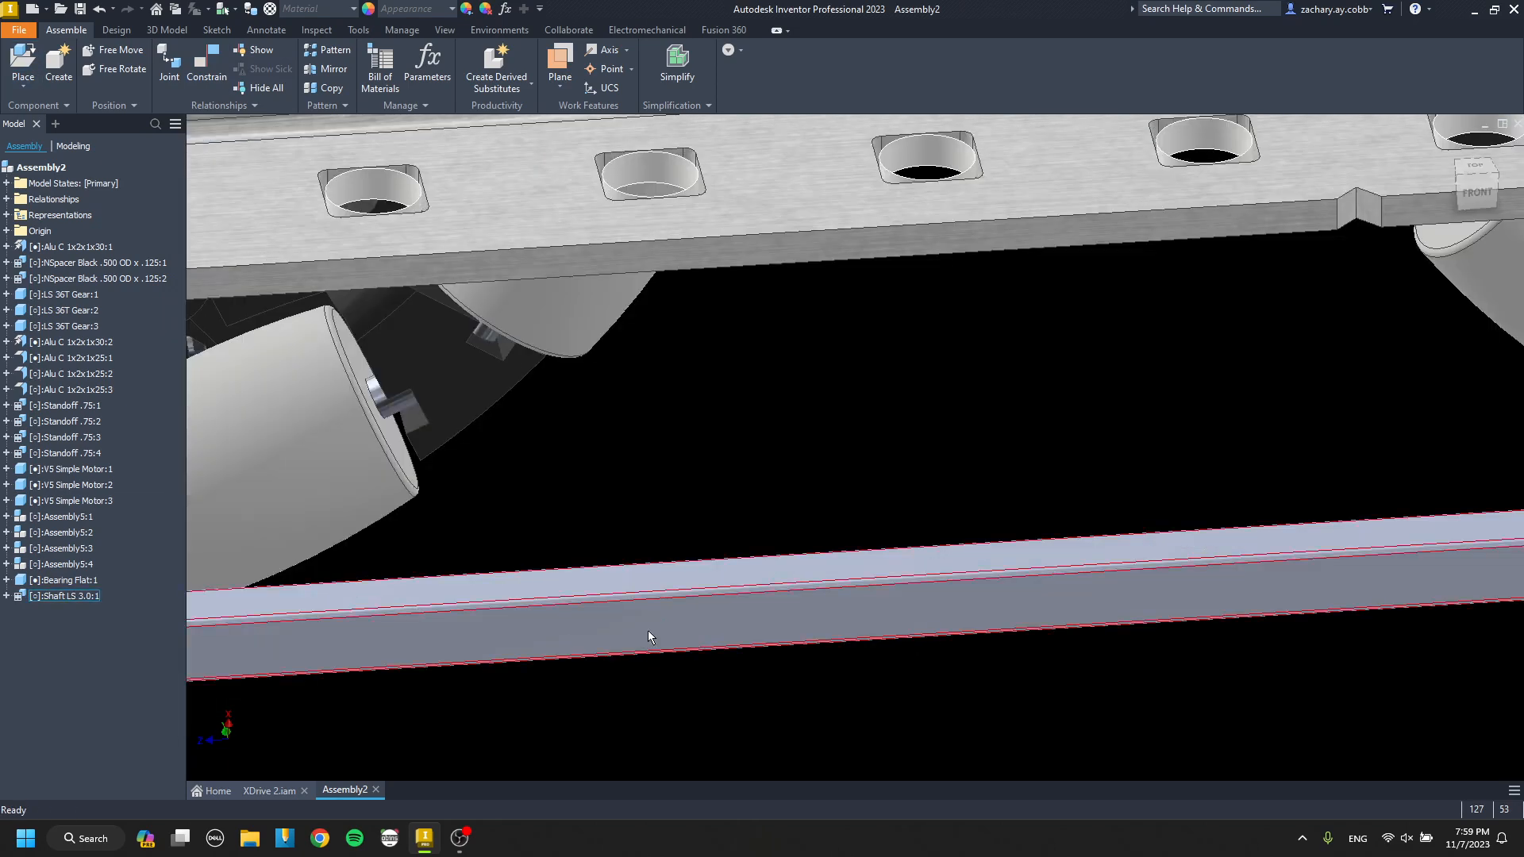
Constrain the shaft's centre axis to the centre hole of the bearing flat with a 0.000 in offset.
left_click_drag(716, 591, 986, 628)
key("c")
scroll(1010, 646, "up", 5)
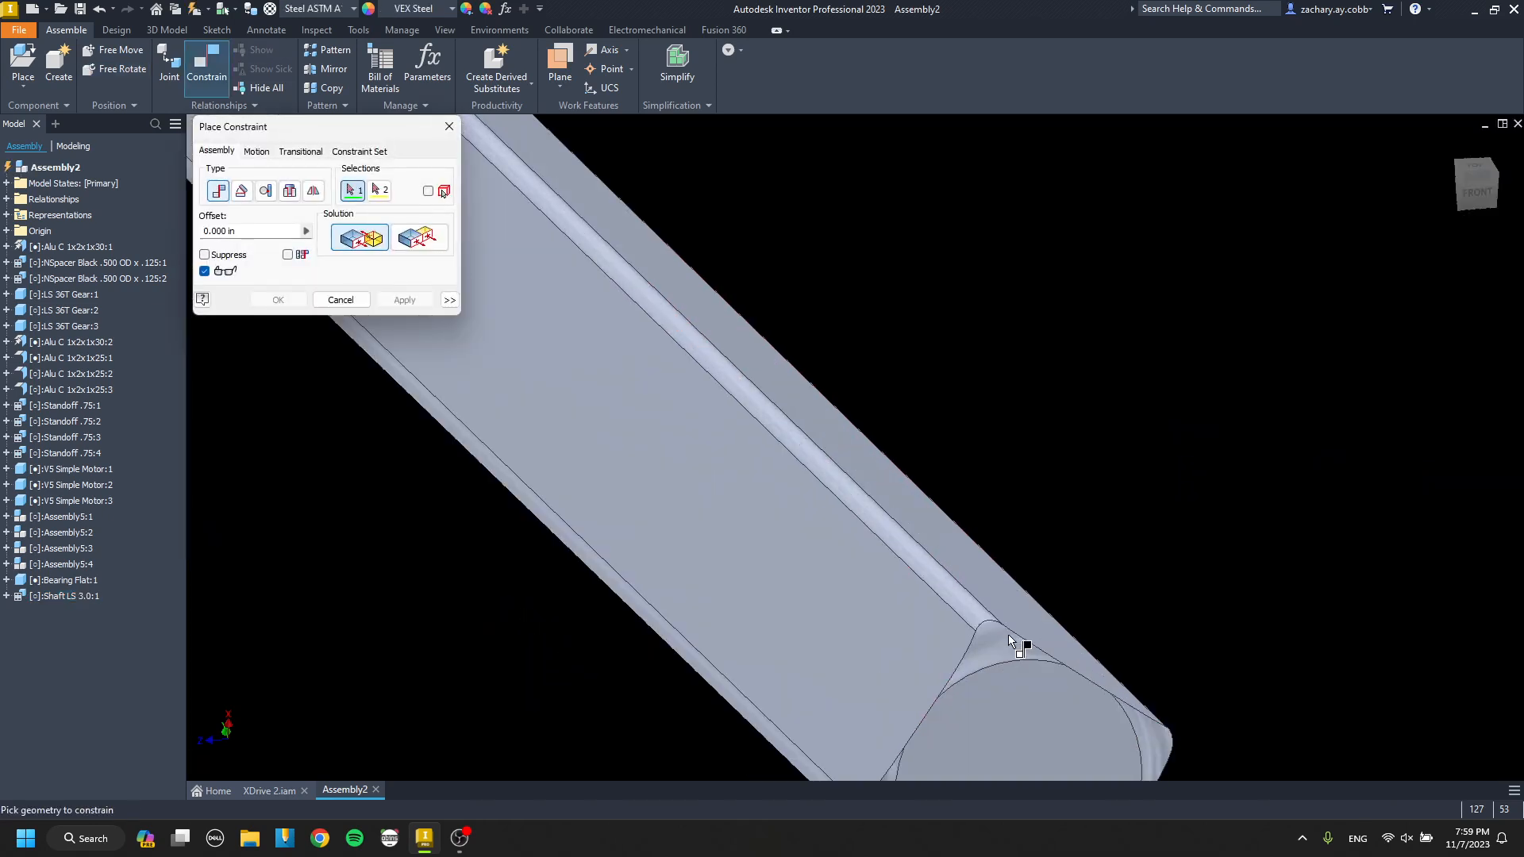
scroll(986, 663, "down", 5)
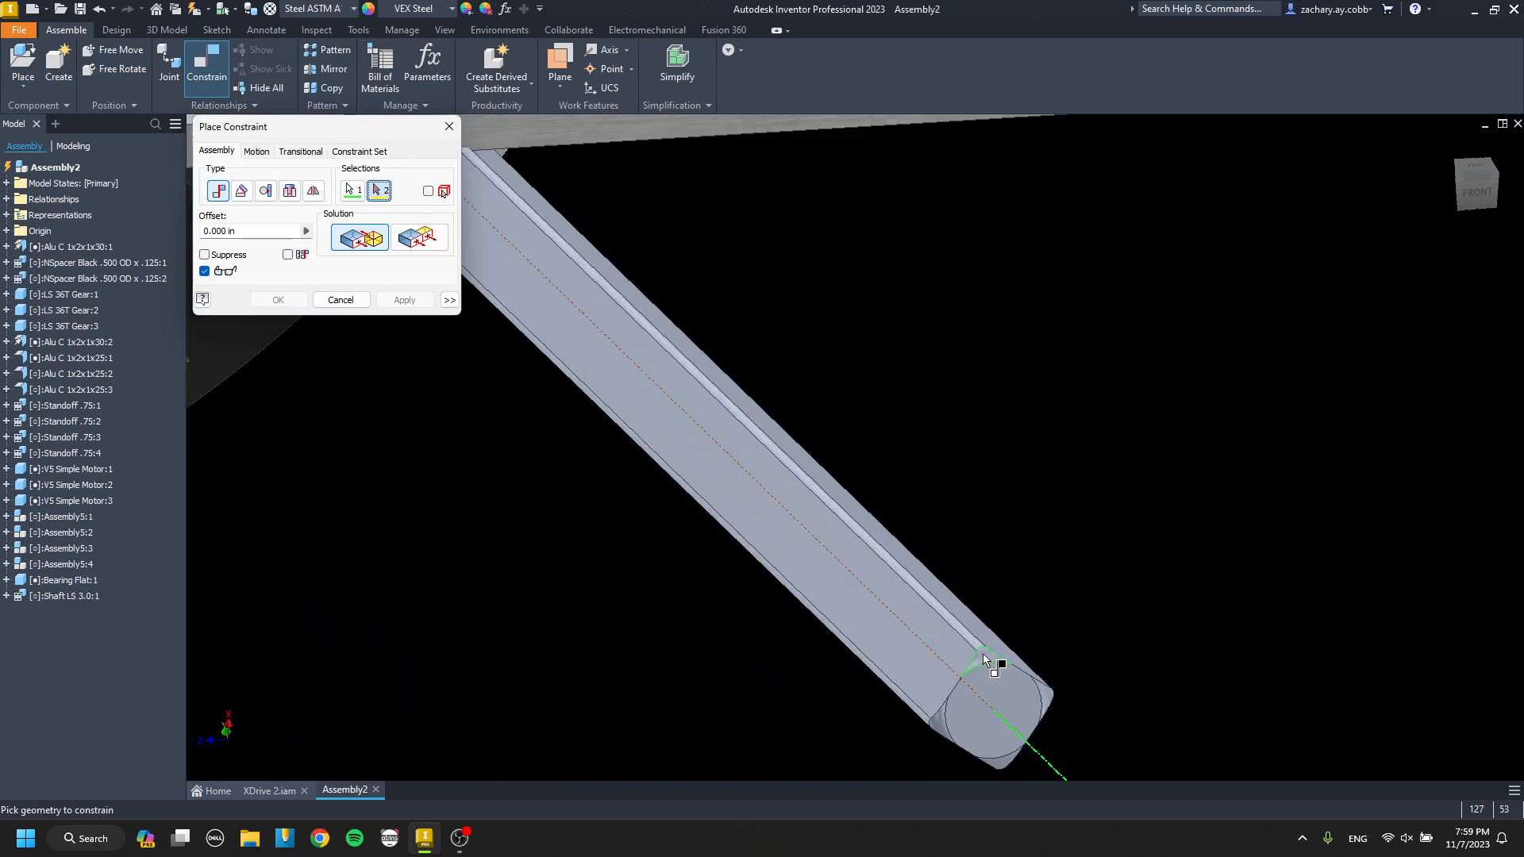
scroll(902, 554, "up", 6)
left_click(998, 441)
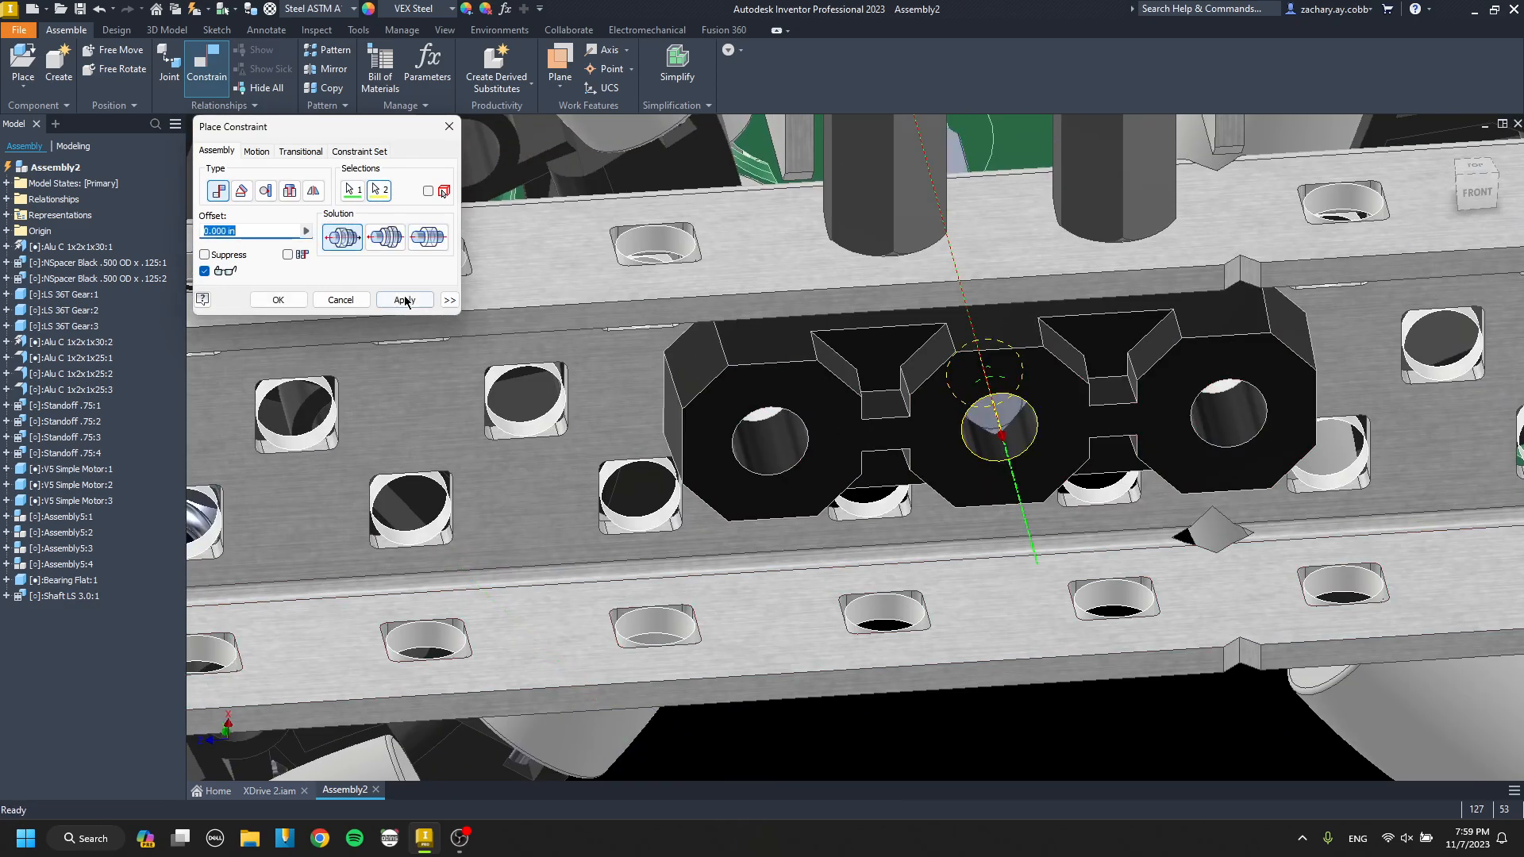
key("Escape")
Try to place Shaft Collar Metal from the Shaft LS folder, skipping all of its unresolved references.
scroll(689, 405, "down", 5)
middle_click_drag(703, 401, 794, 326, "shift")
scroll(811, 417, "up", 5)
scroll(765, 403, "down", 5)
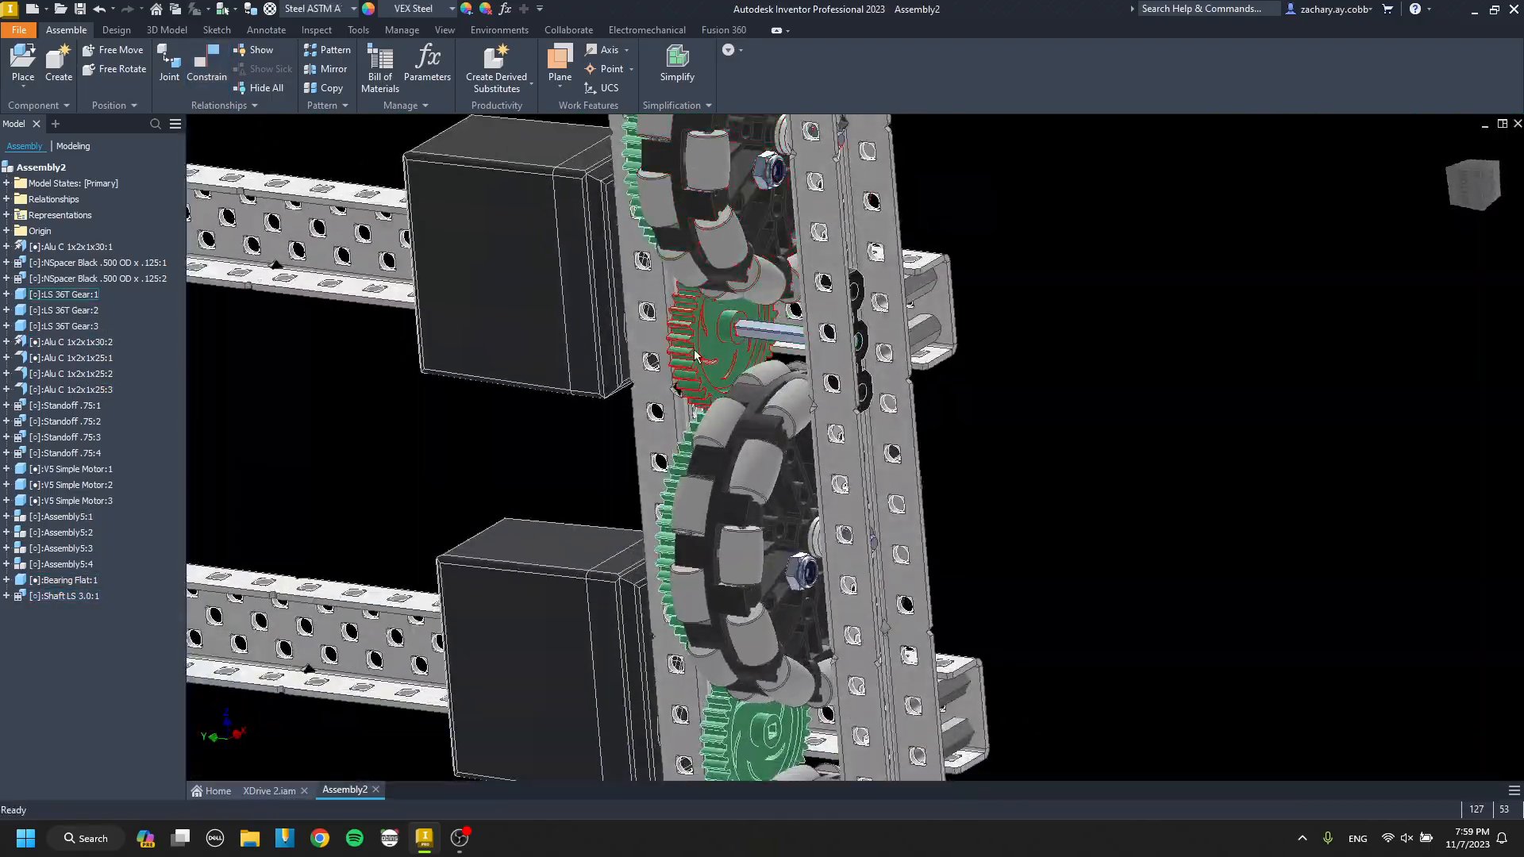
key("p")
left_click(599, 185)
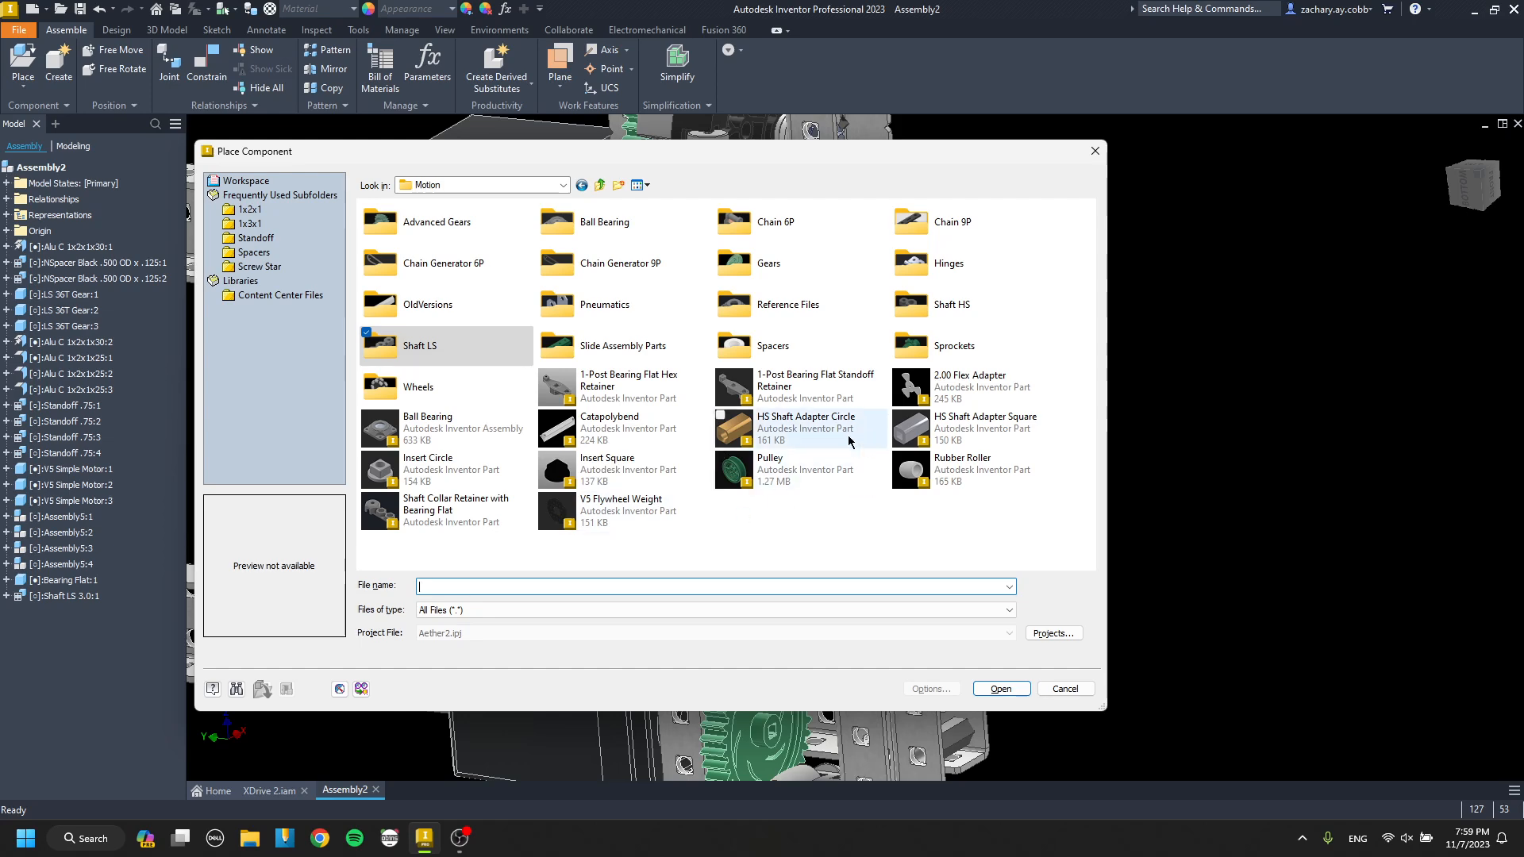
double_click(499, 352)
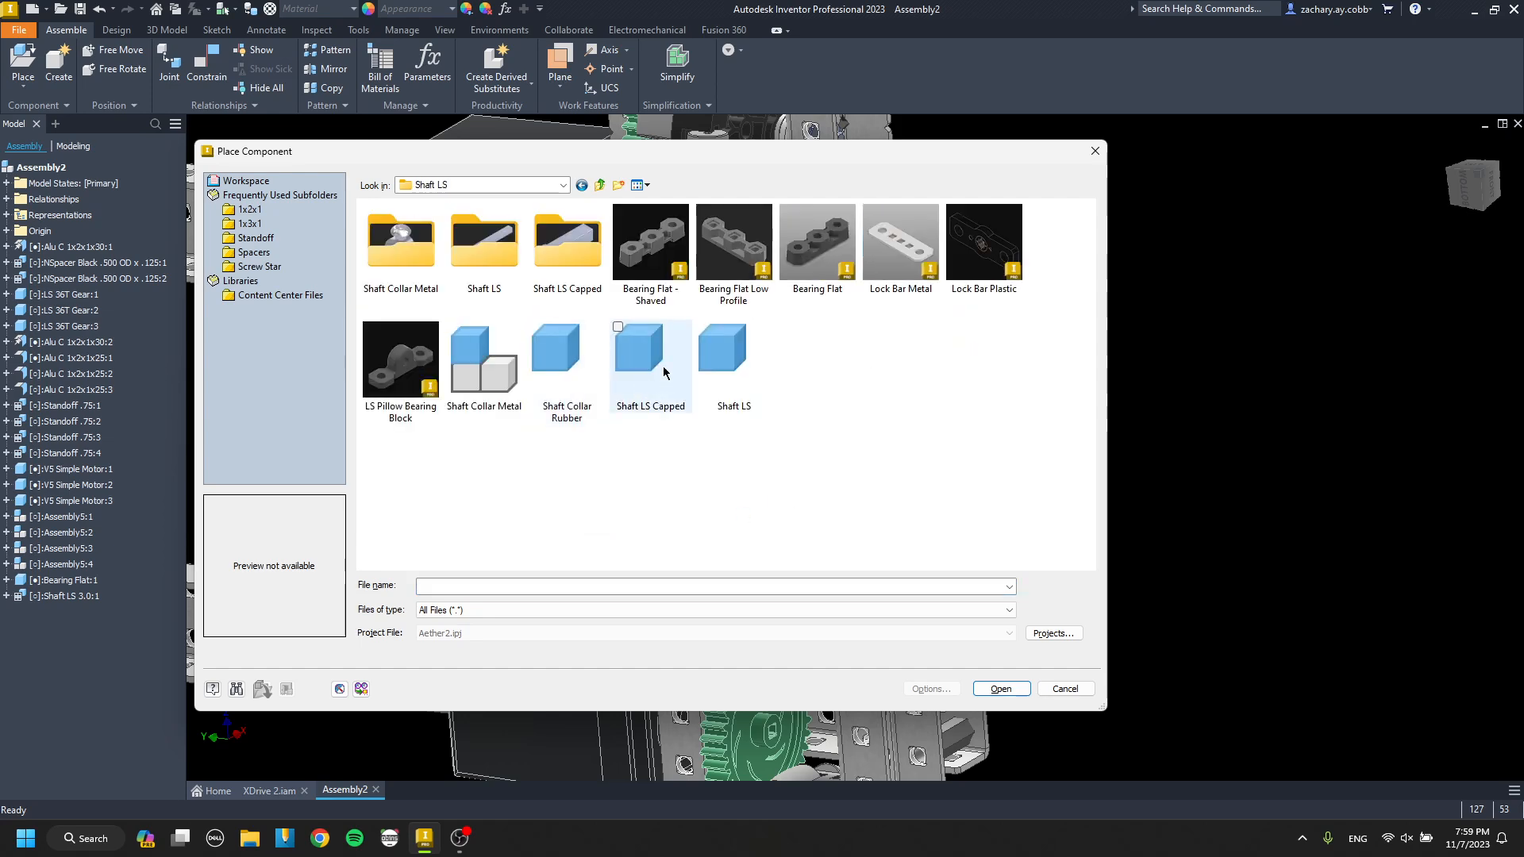
double_click(484, 360)
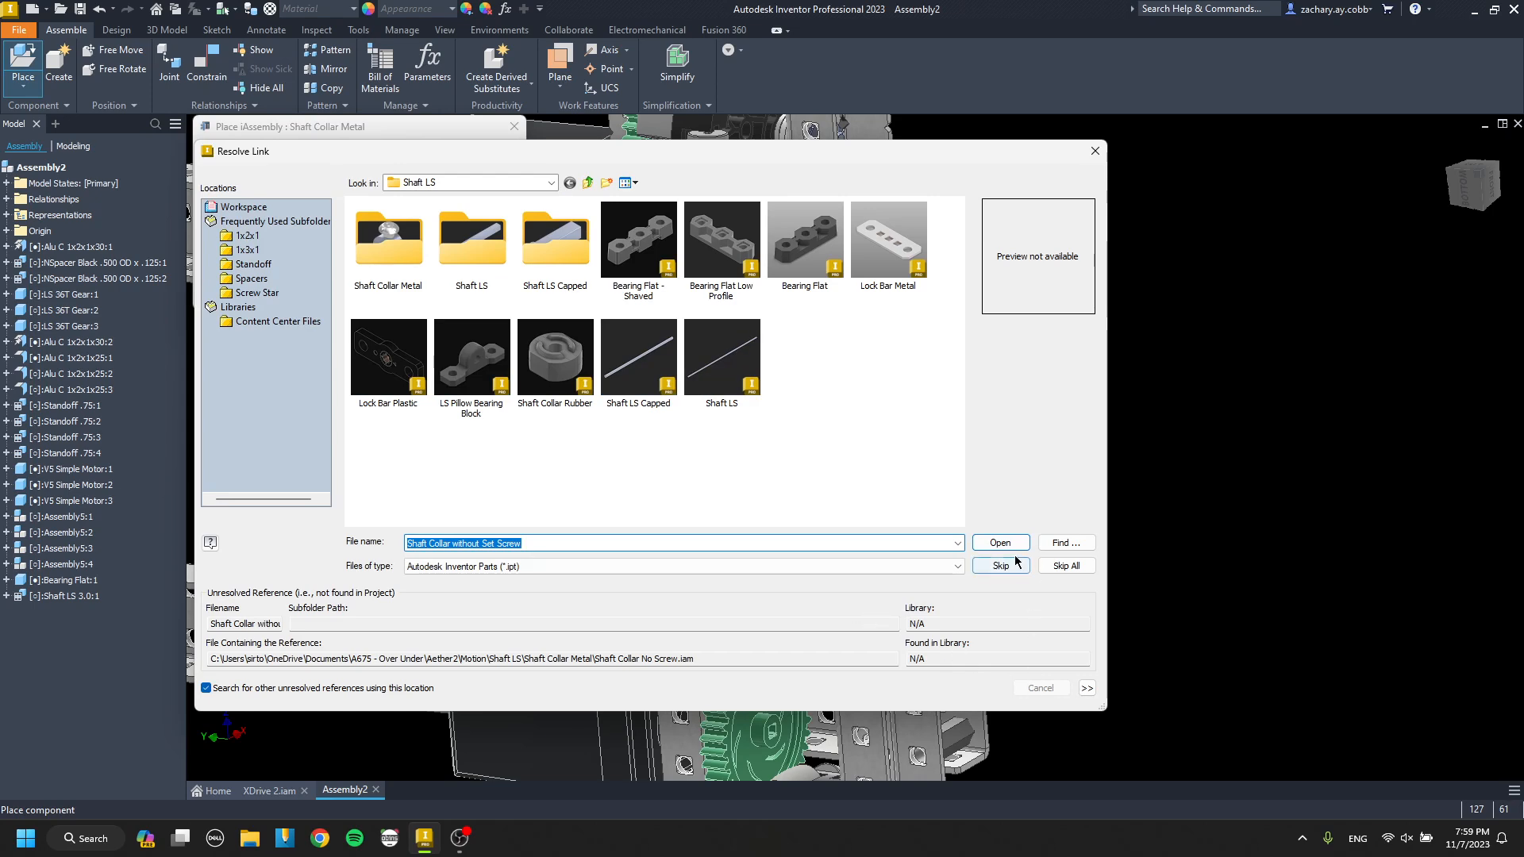
left_click(1055, 566)
left_click(352, 149)
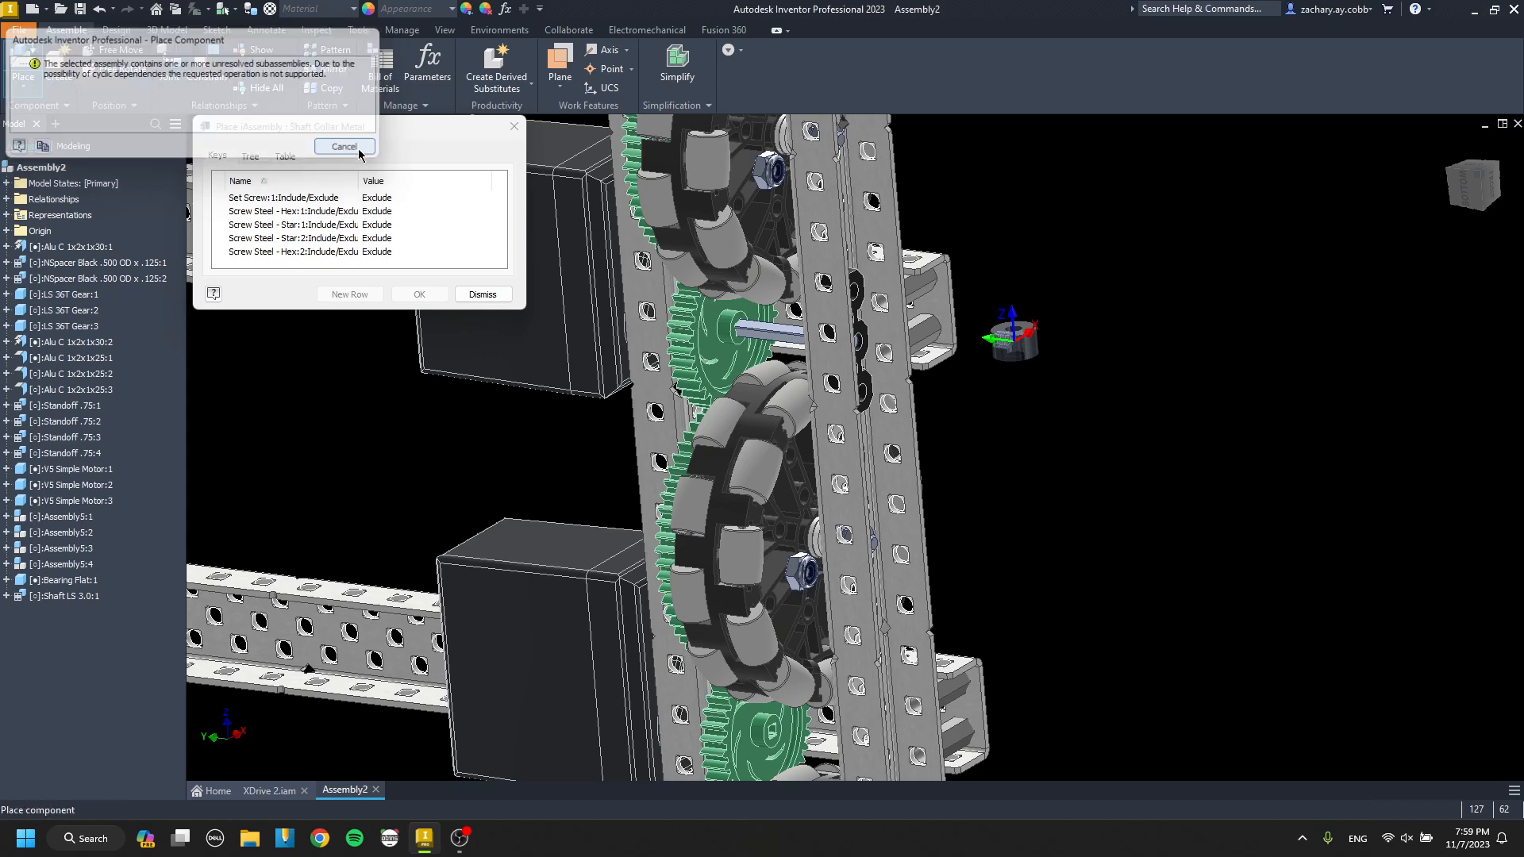
key("Escape")
Search the 675A Daedalus Over Under and Daedalus project folders for a replacement shaft collar part.
key("p")
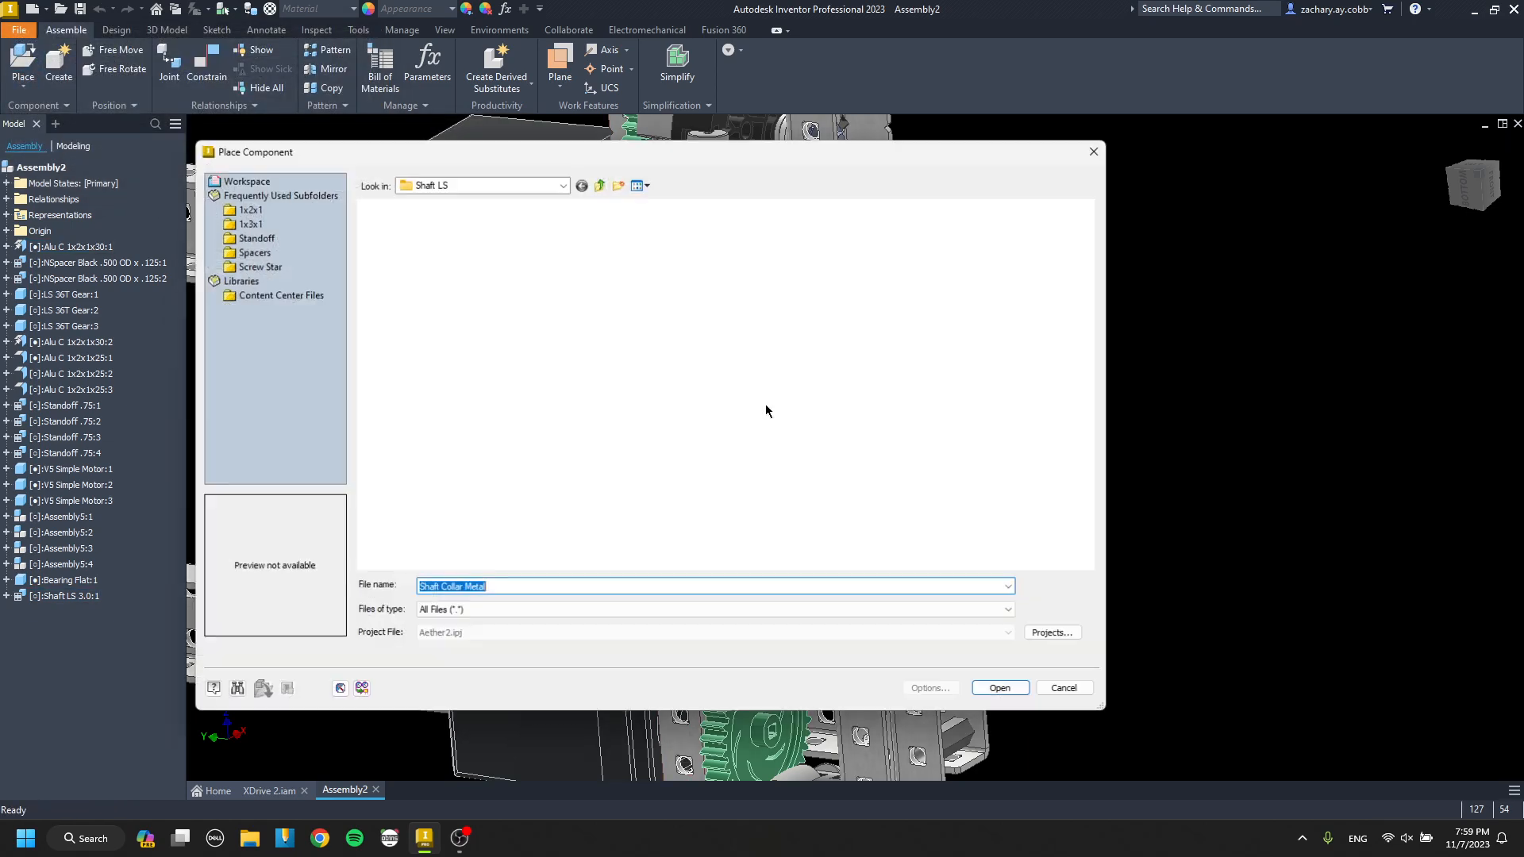
left_click(601, 185)
left_click(601, 185)
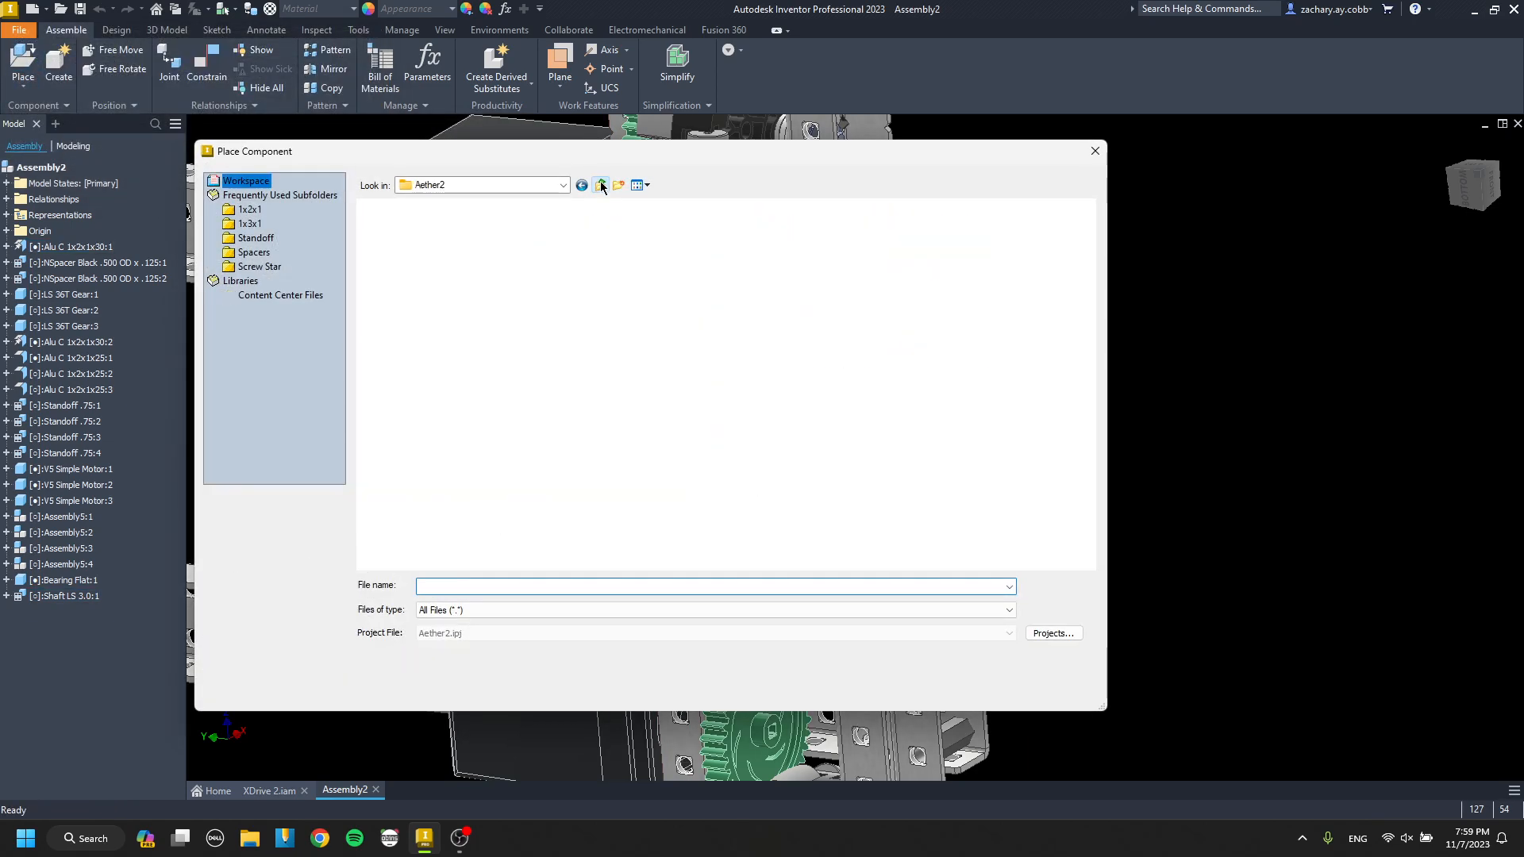
left_click(601, 185)
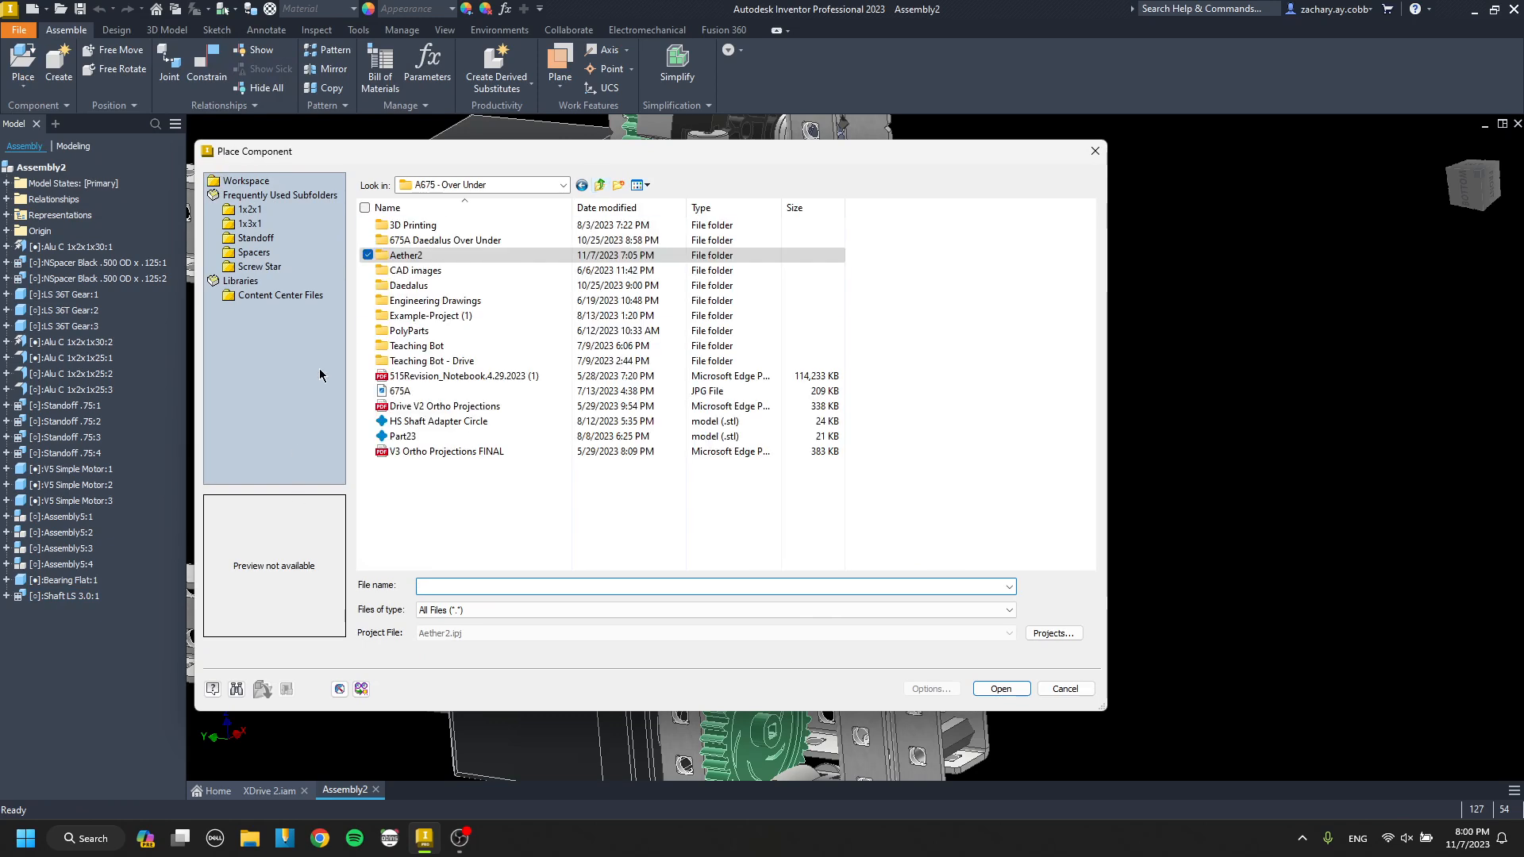
double_click(456, 240)
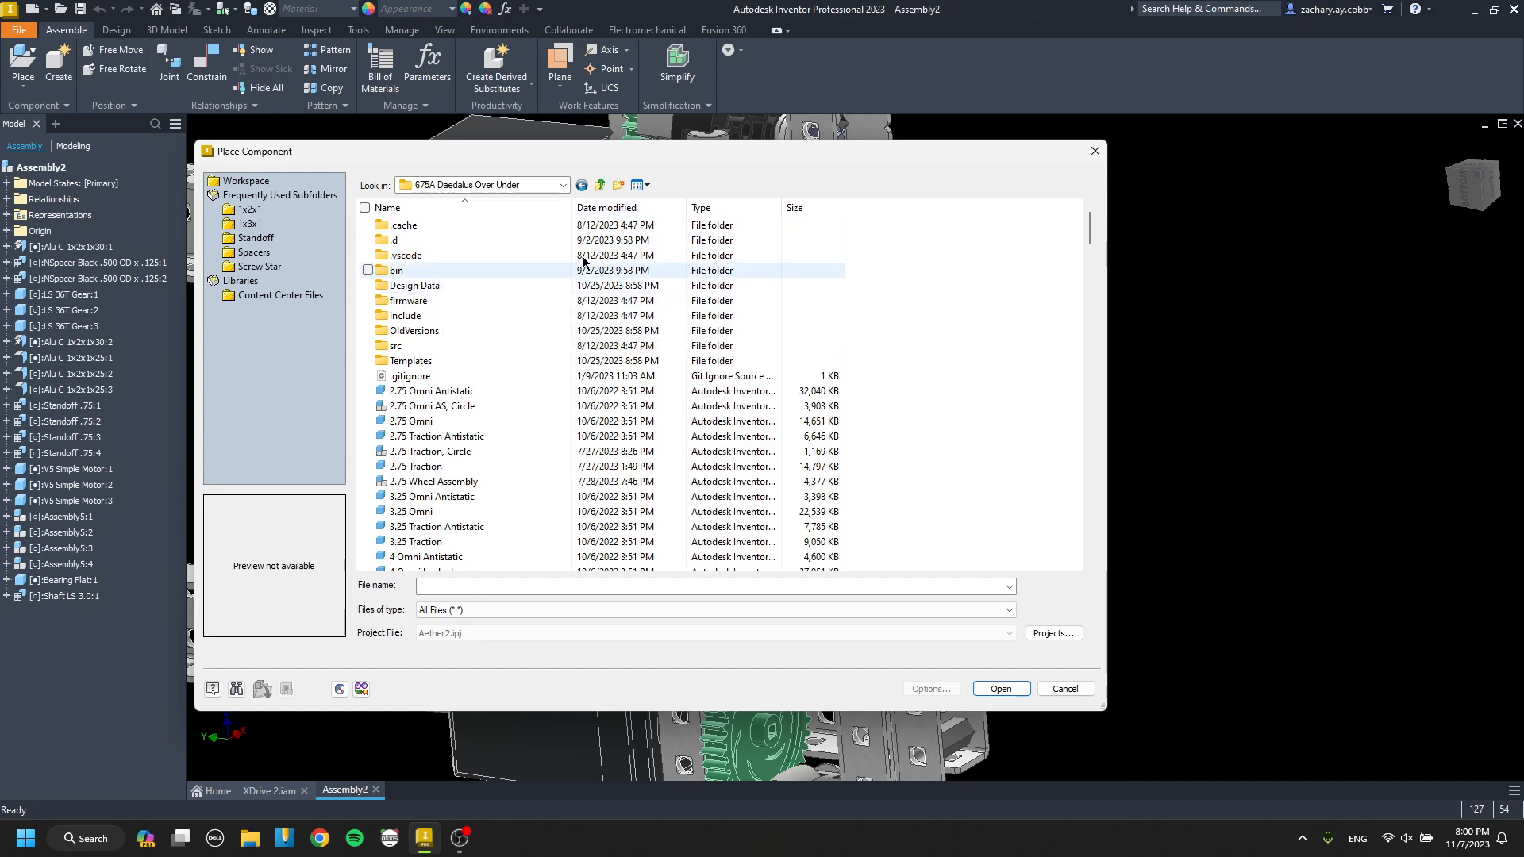
left_click(601, 185)
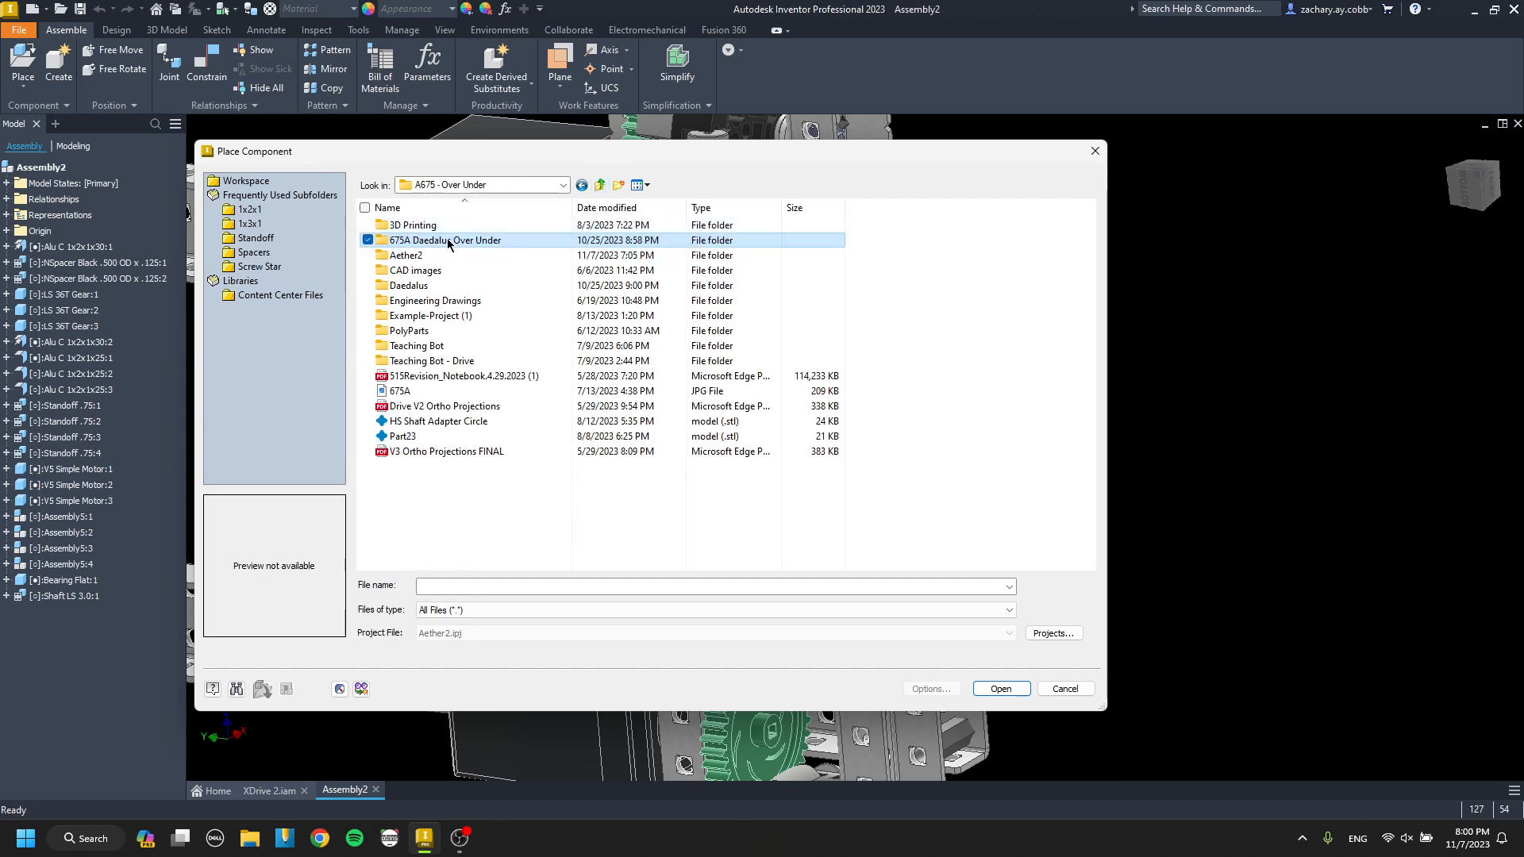
double_click(448, 287)
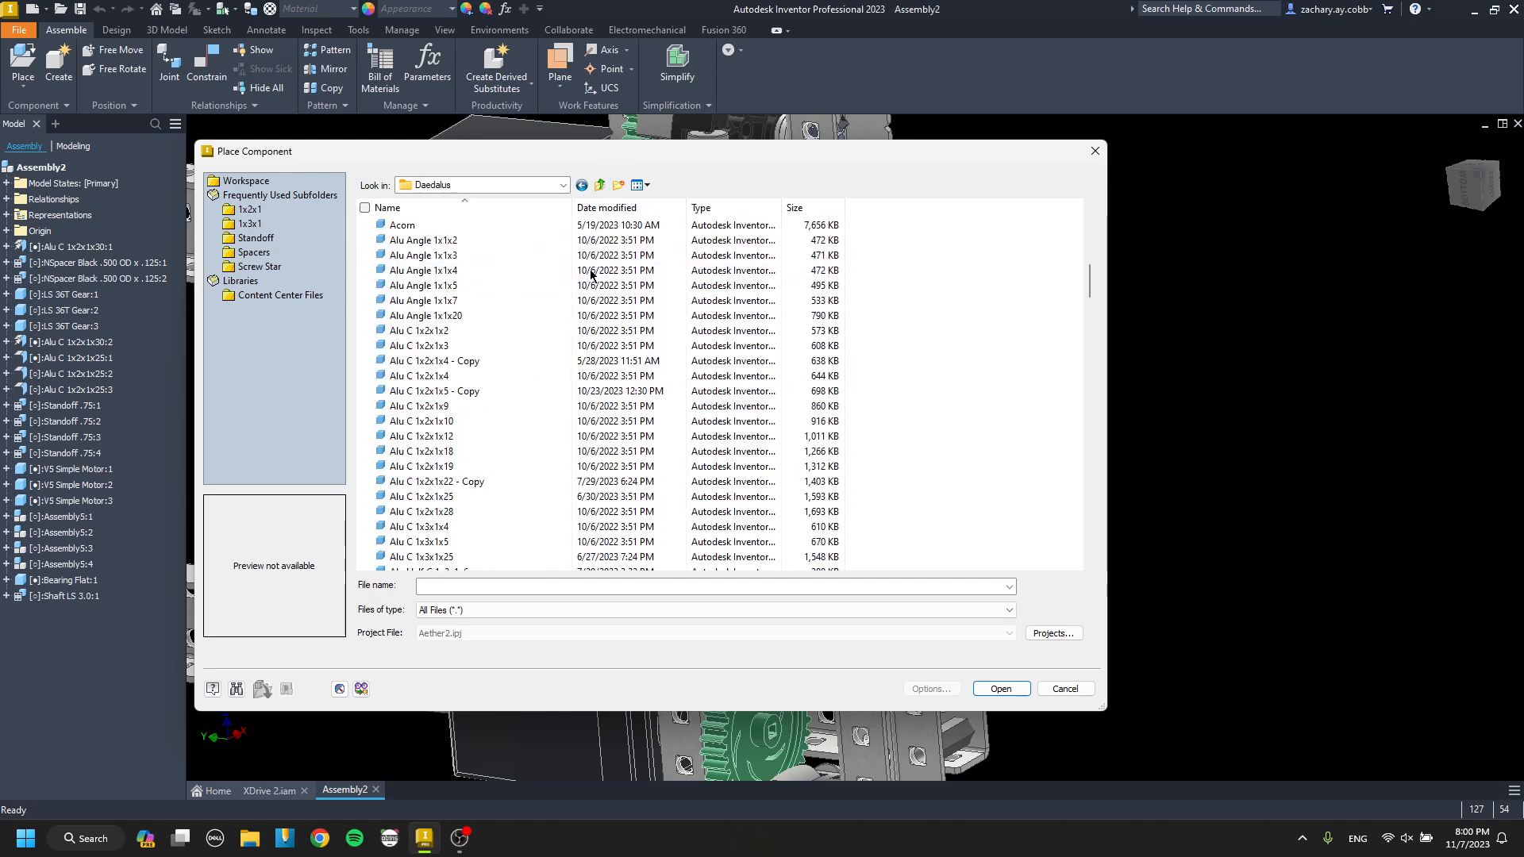
scroll(589, 246, "down", 10)
left_click(601, 185)
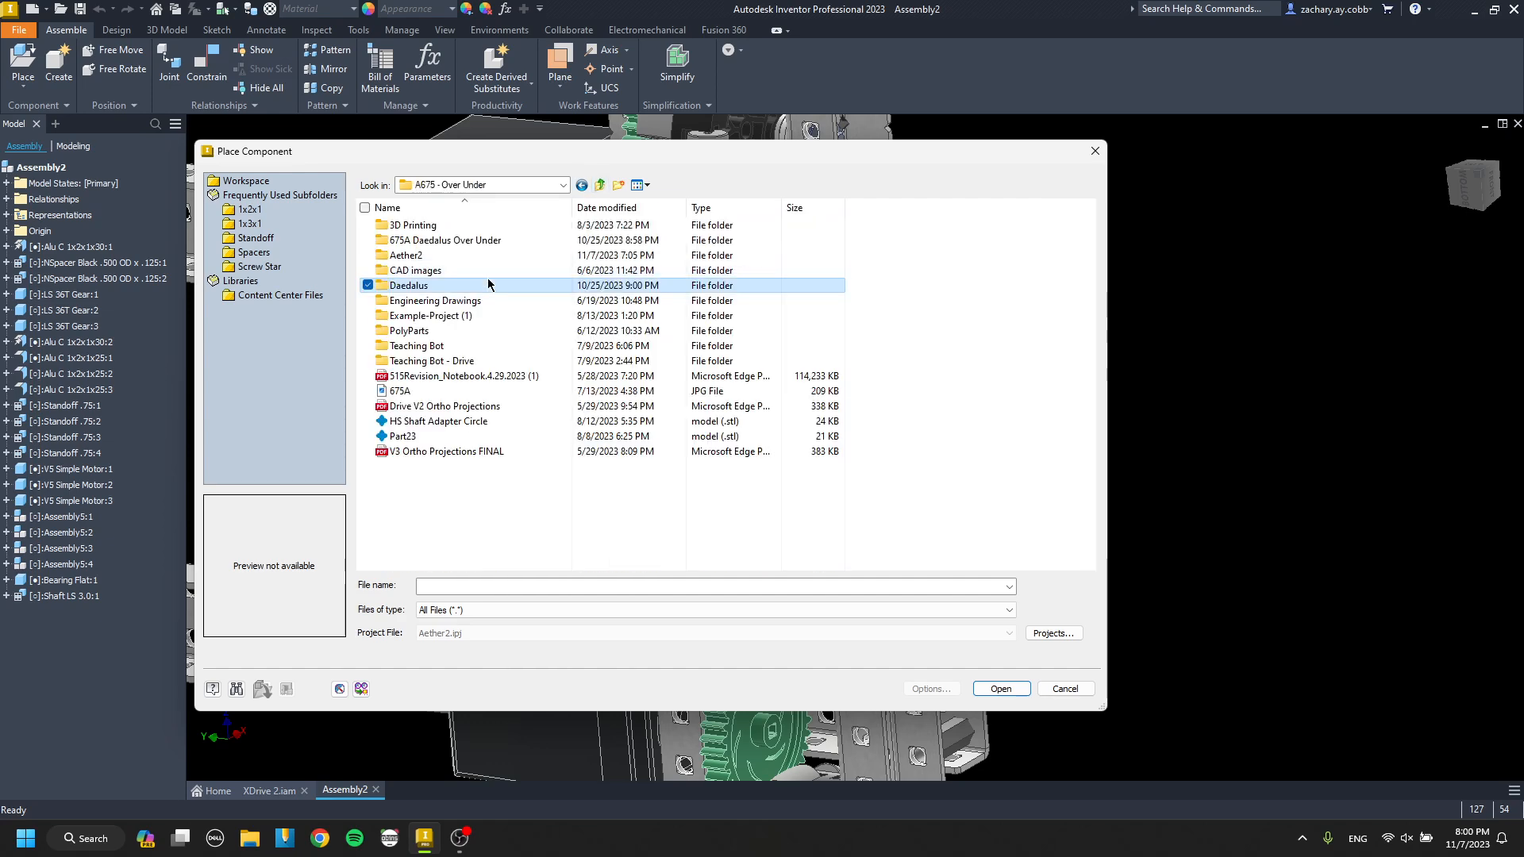
left_click(459, 240)
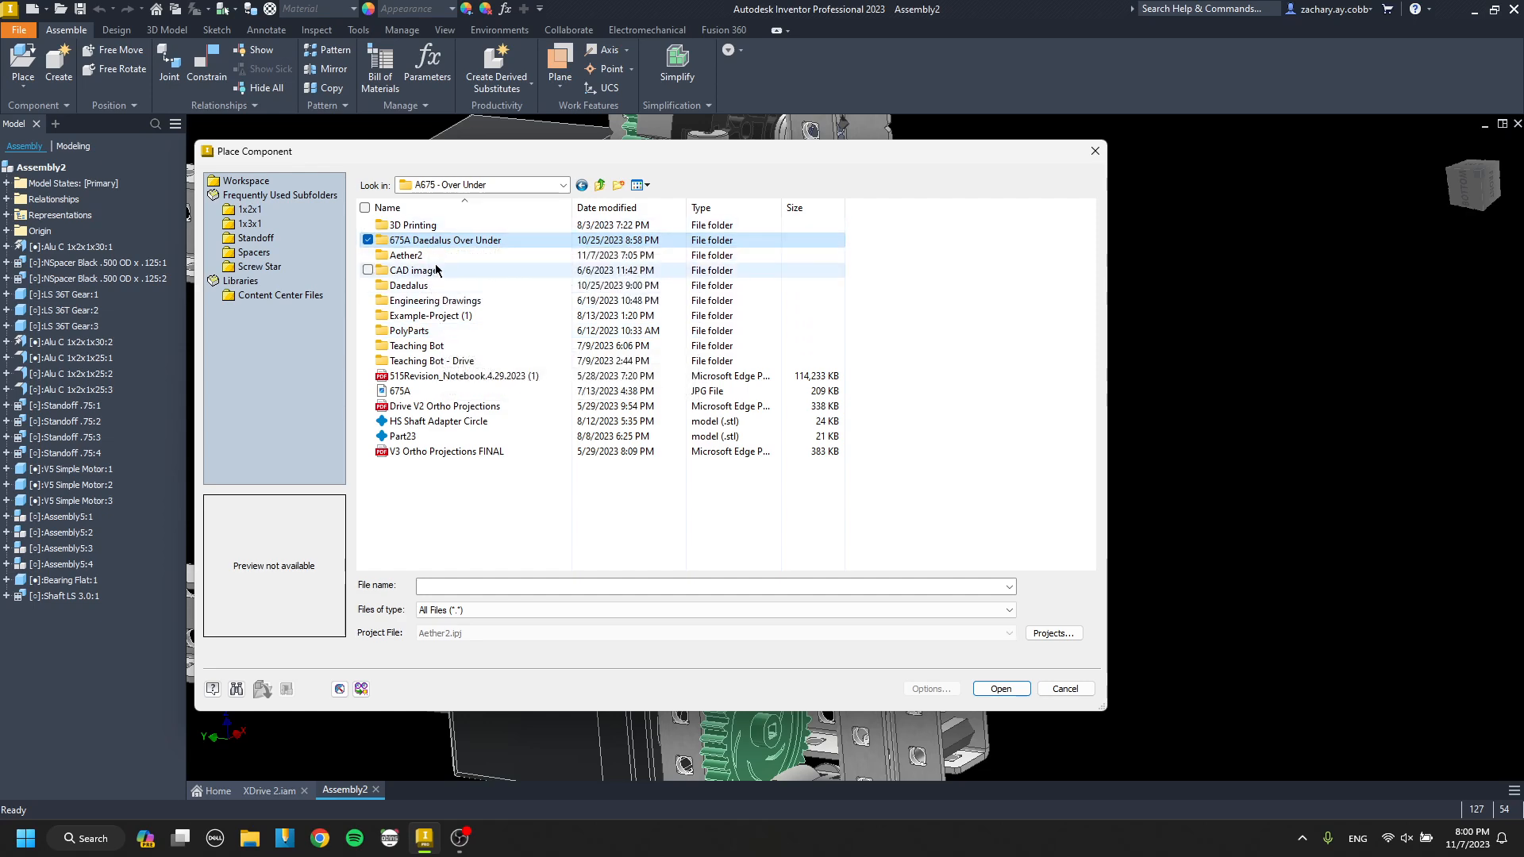
double_click(436, 240)
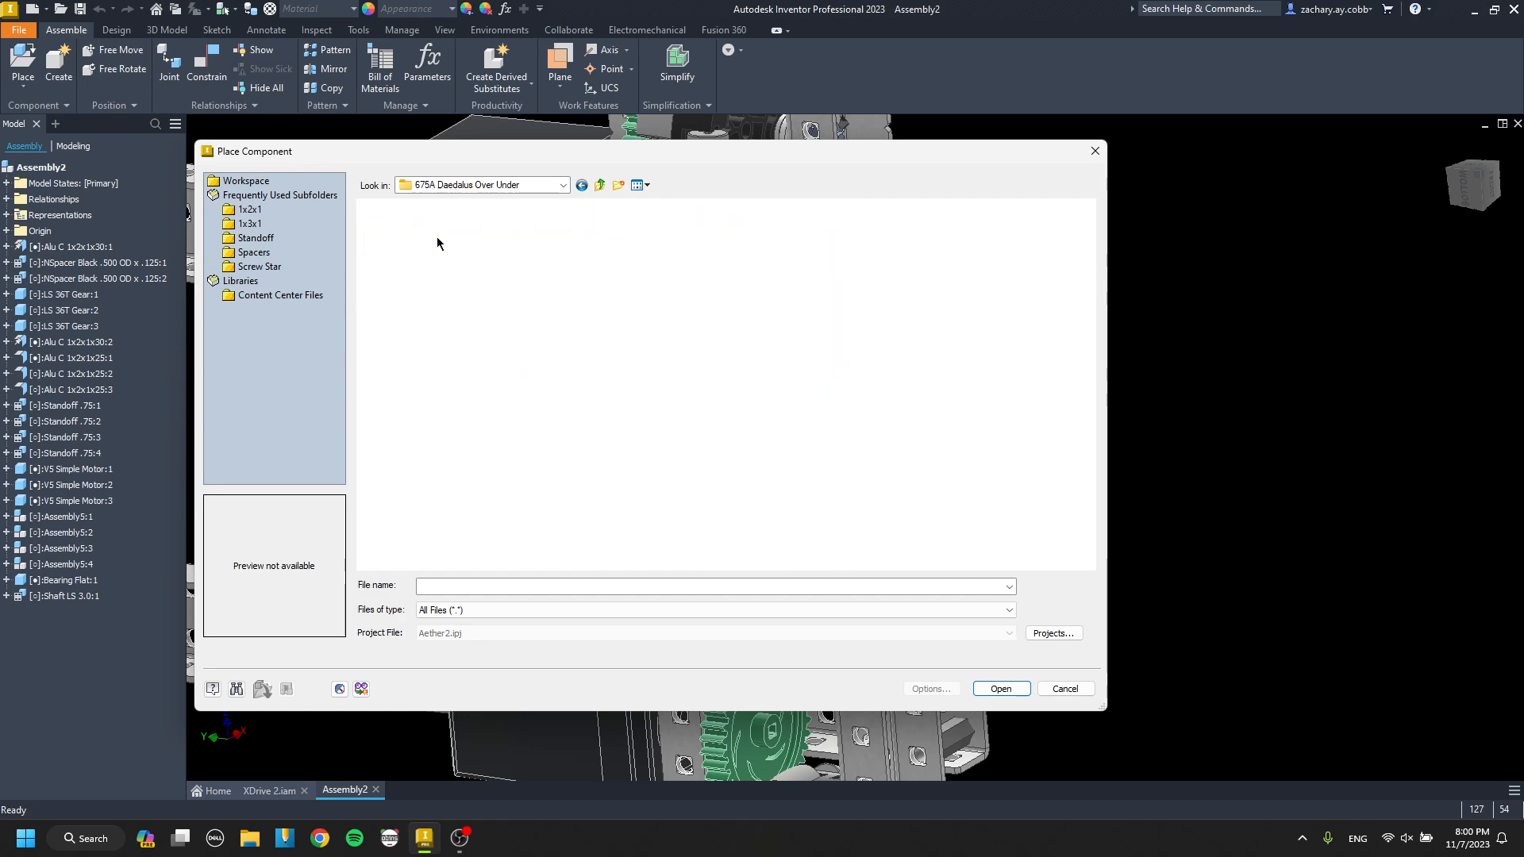
left_click(600, 186)
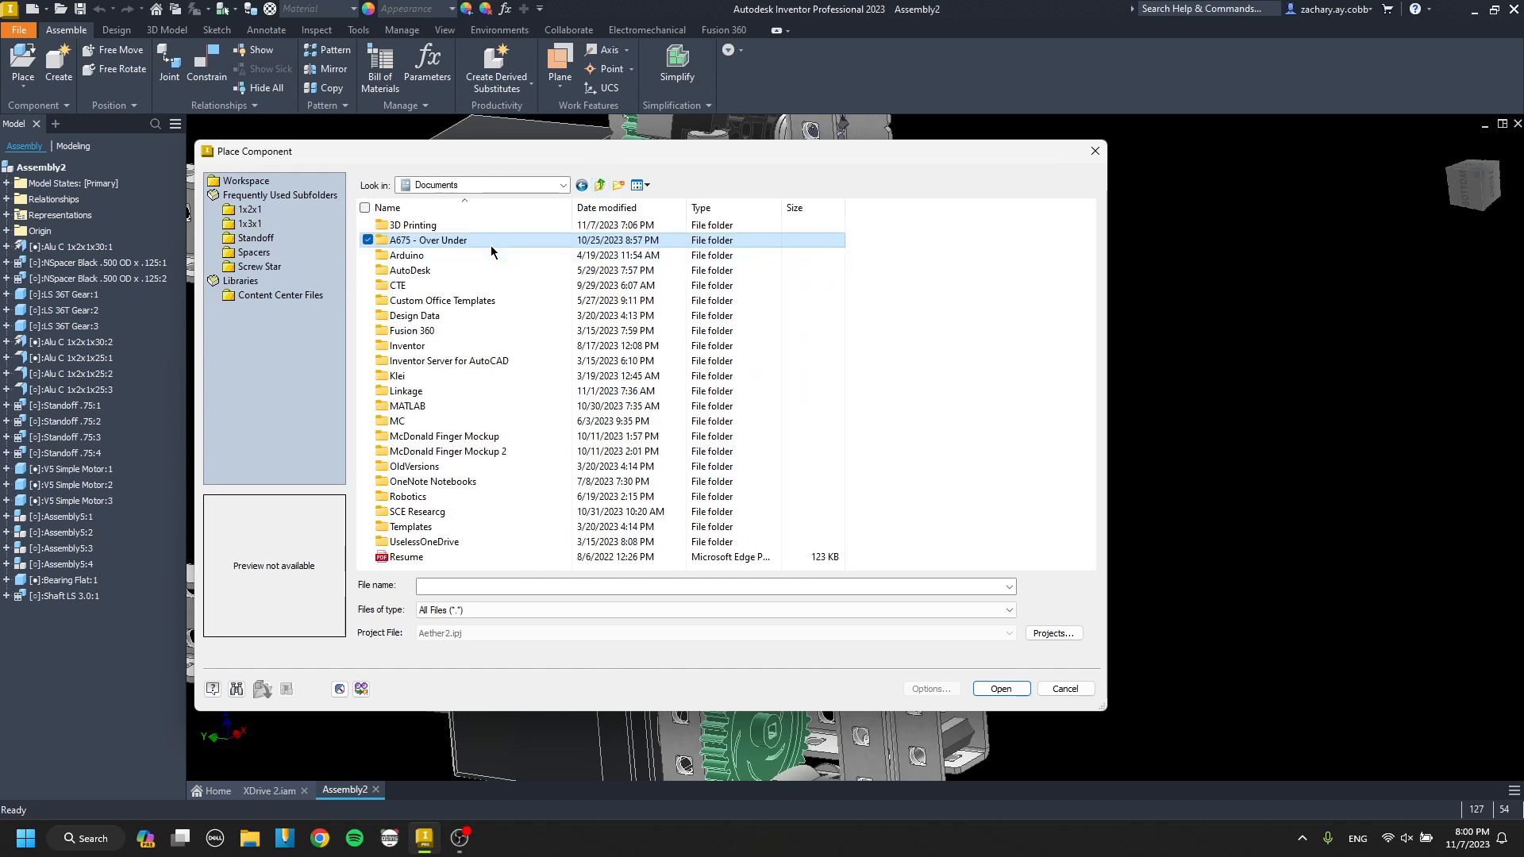
Copy the Shaft Collar with Set Screw part file from the Daedalus folder in A675 - Over Under.
double_click(490, 246)
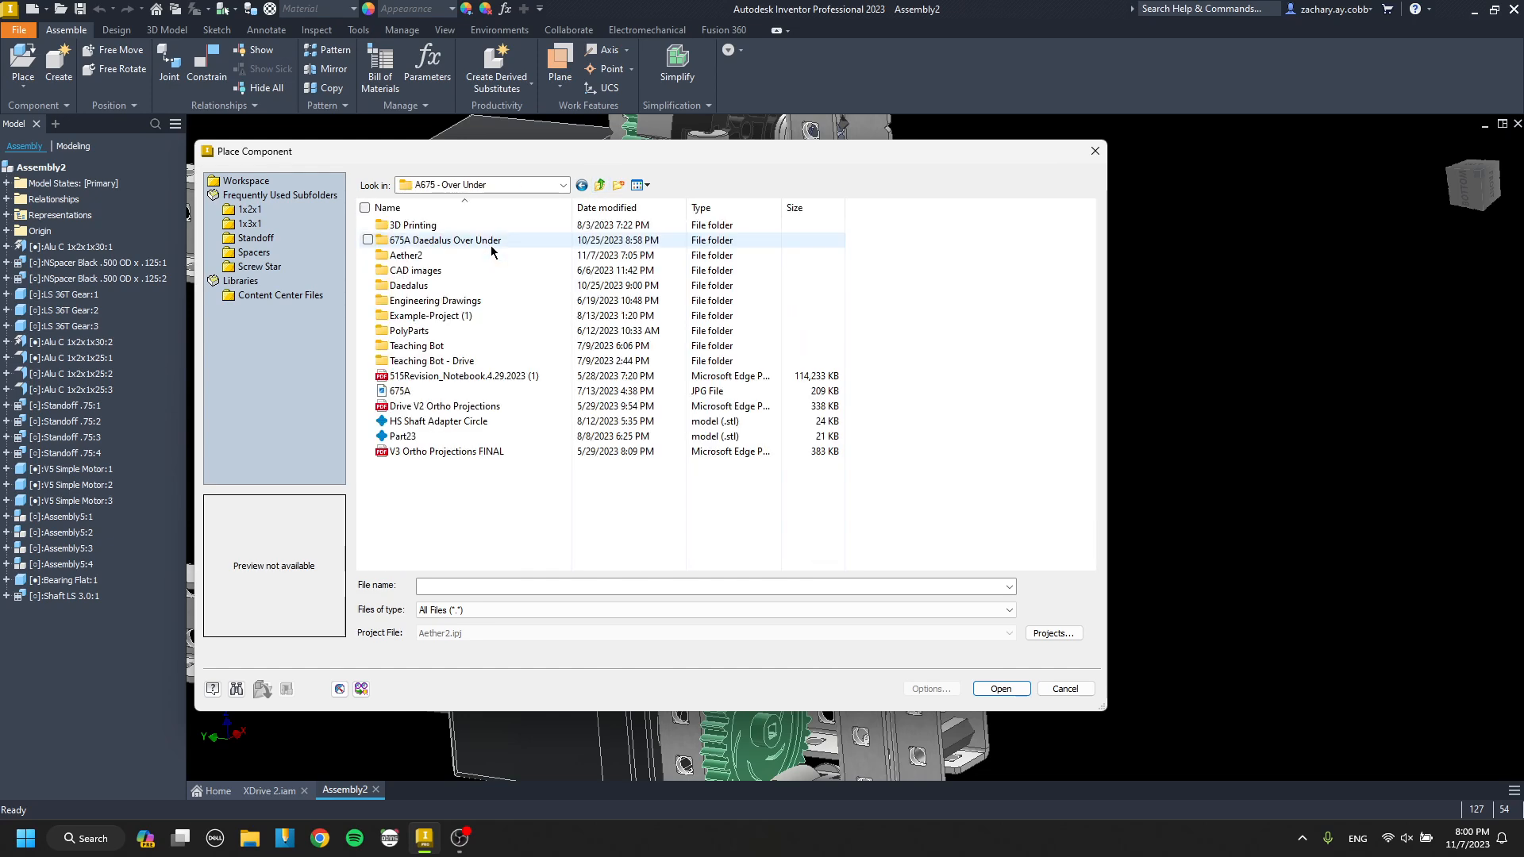
double_click(427, 286)
scroll(468, 273, "down", 12)
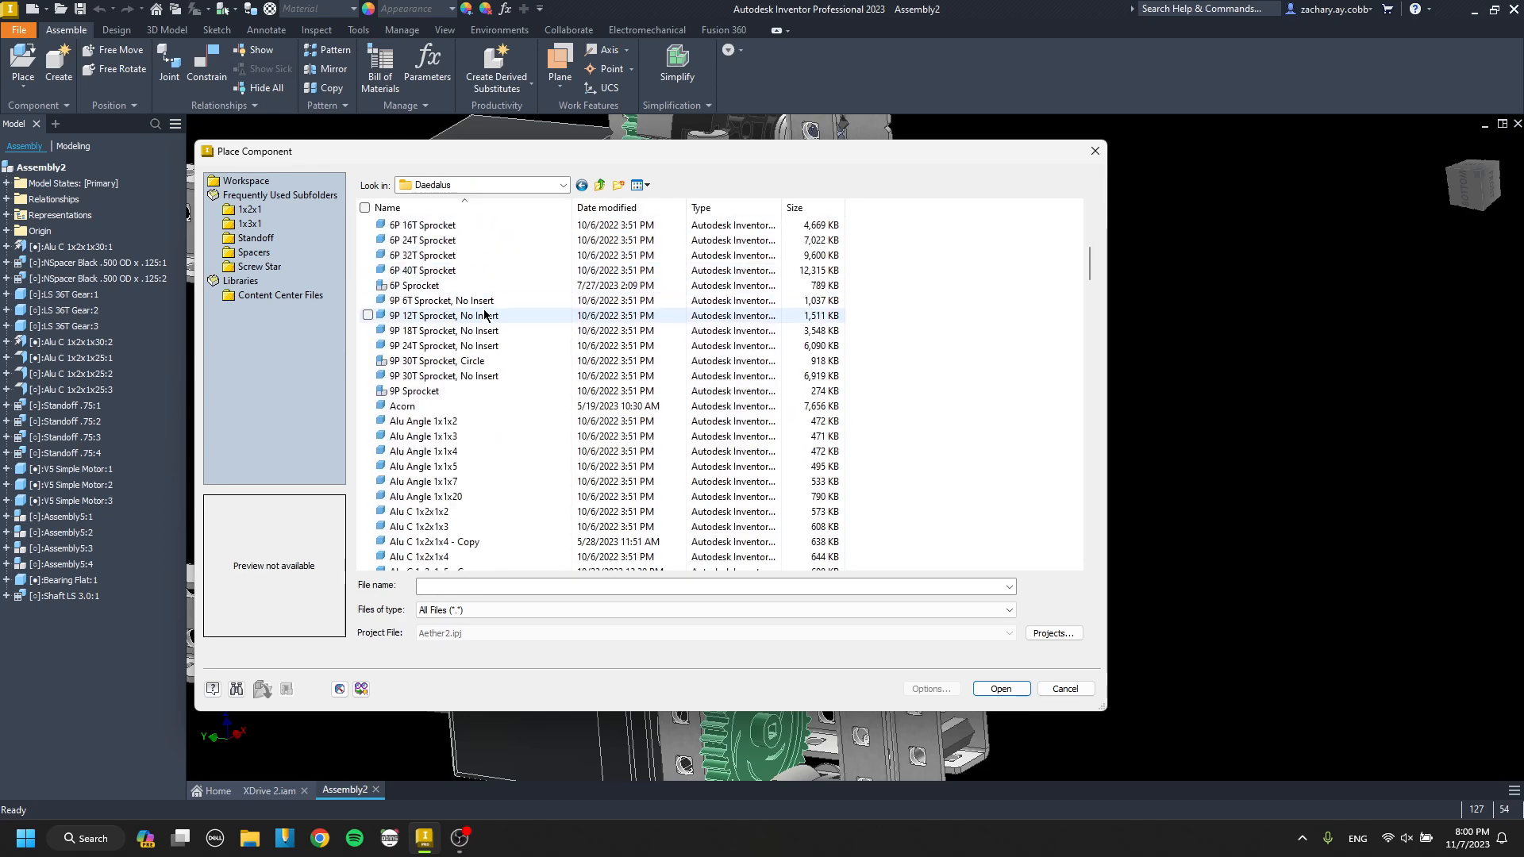
scroll(483, 335, "down", 20)
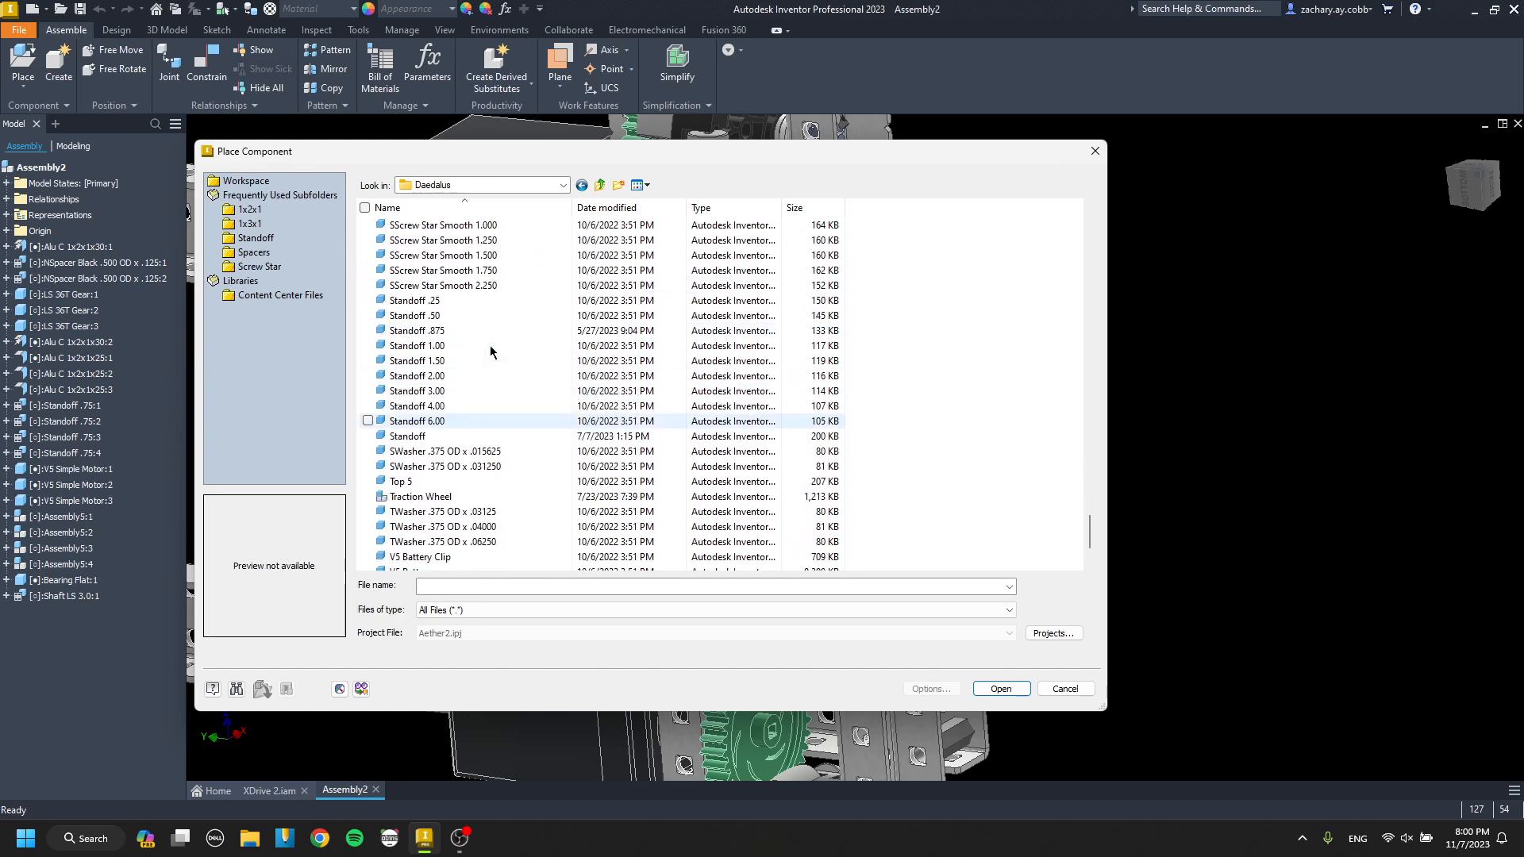
scroll(486, 350, "up", 3)
scroll(461, 394, "up", 6)
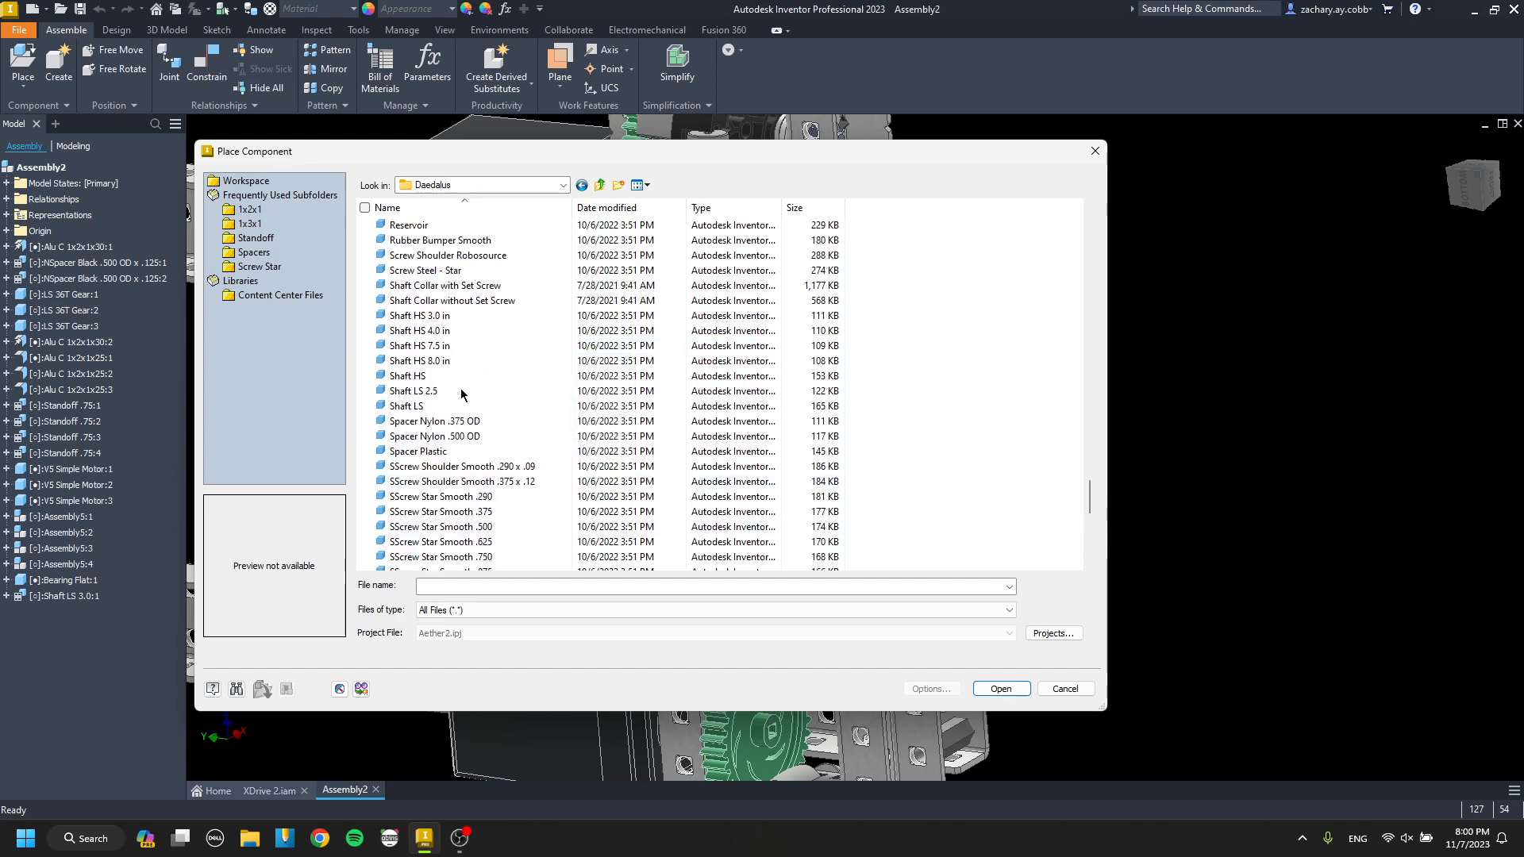
scroll(454, 383, "up", 1)
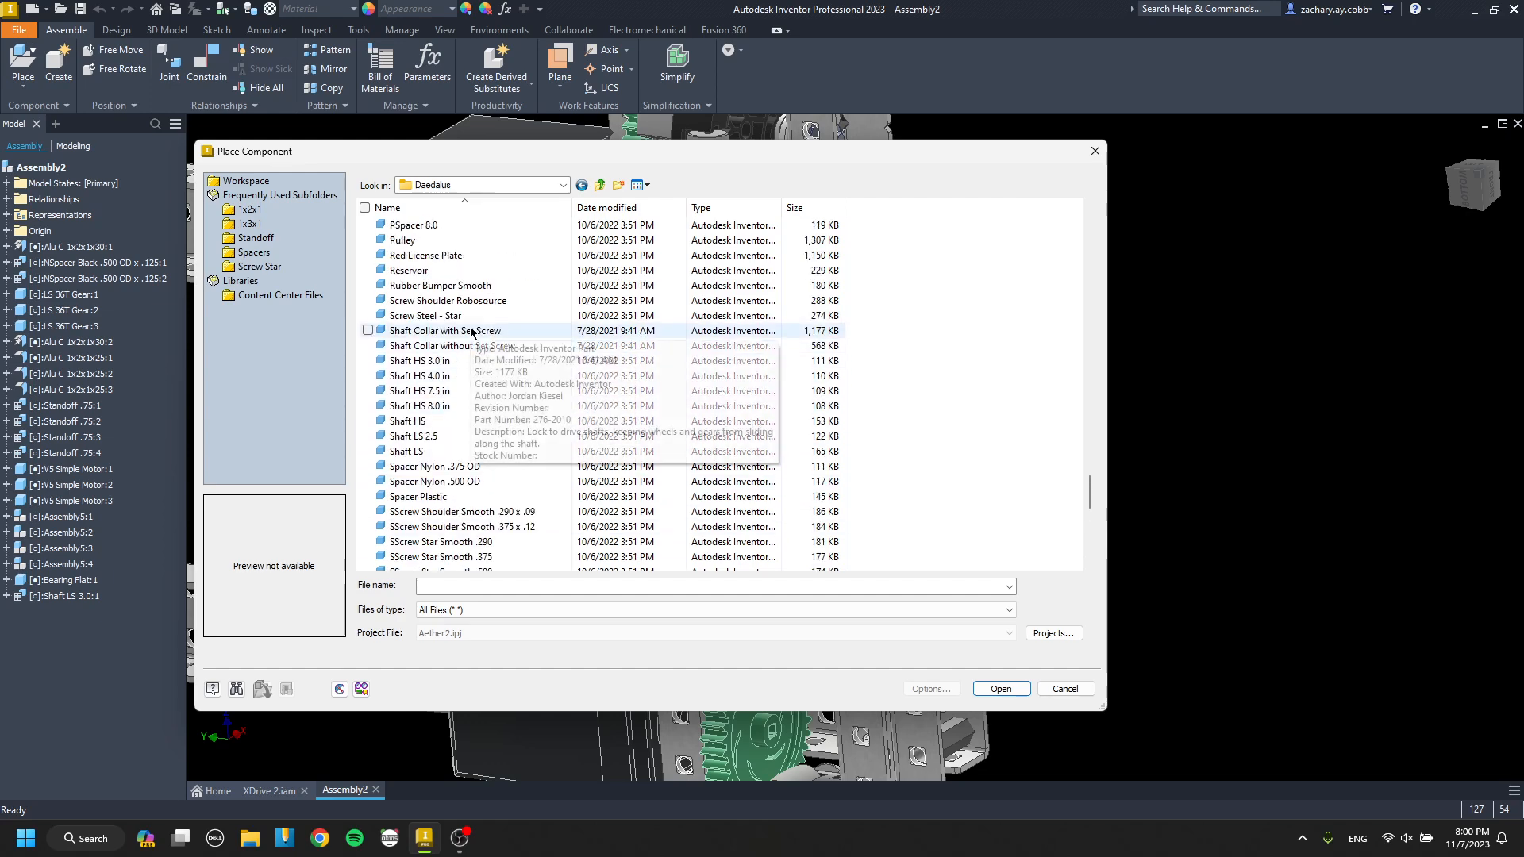
left_click(467, 331)
right_click(473, 336)
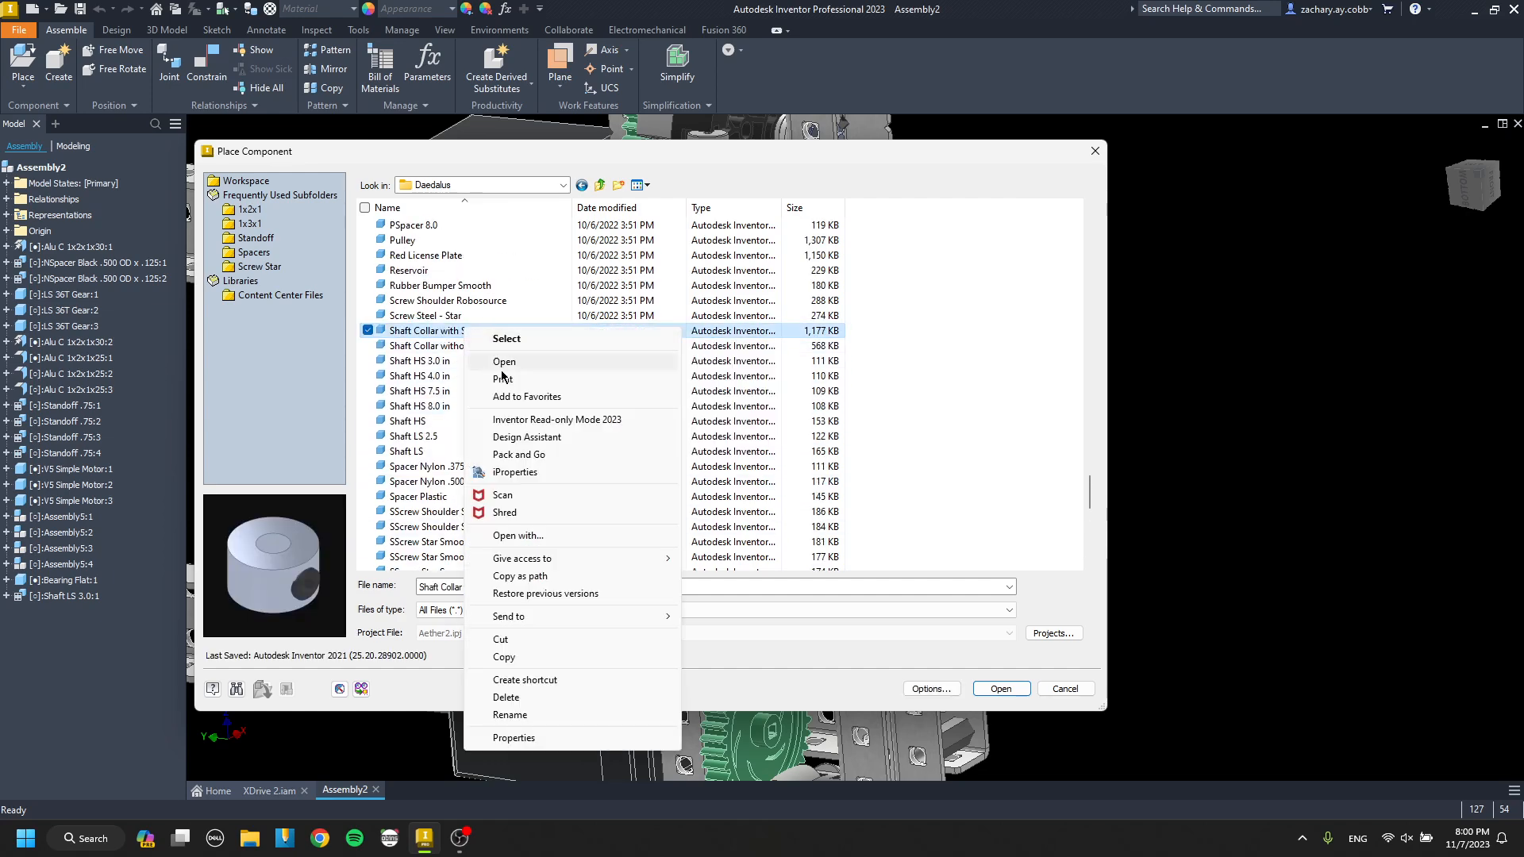
left_click(505, 657)
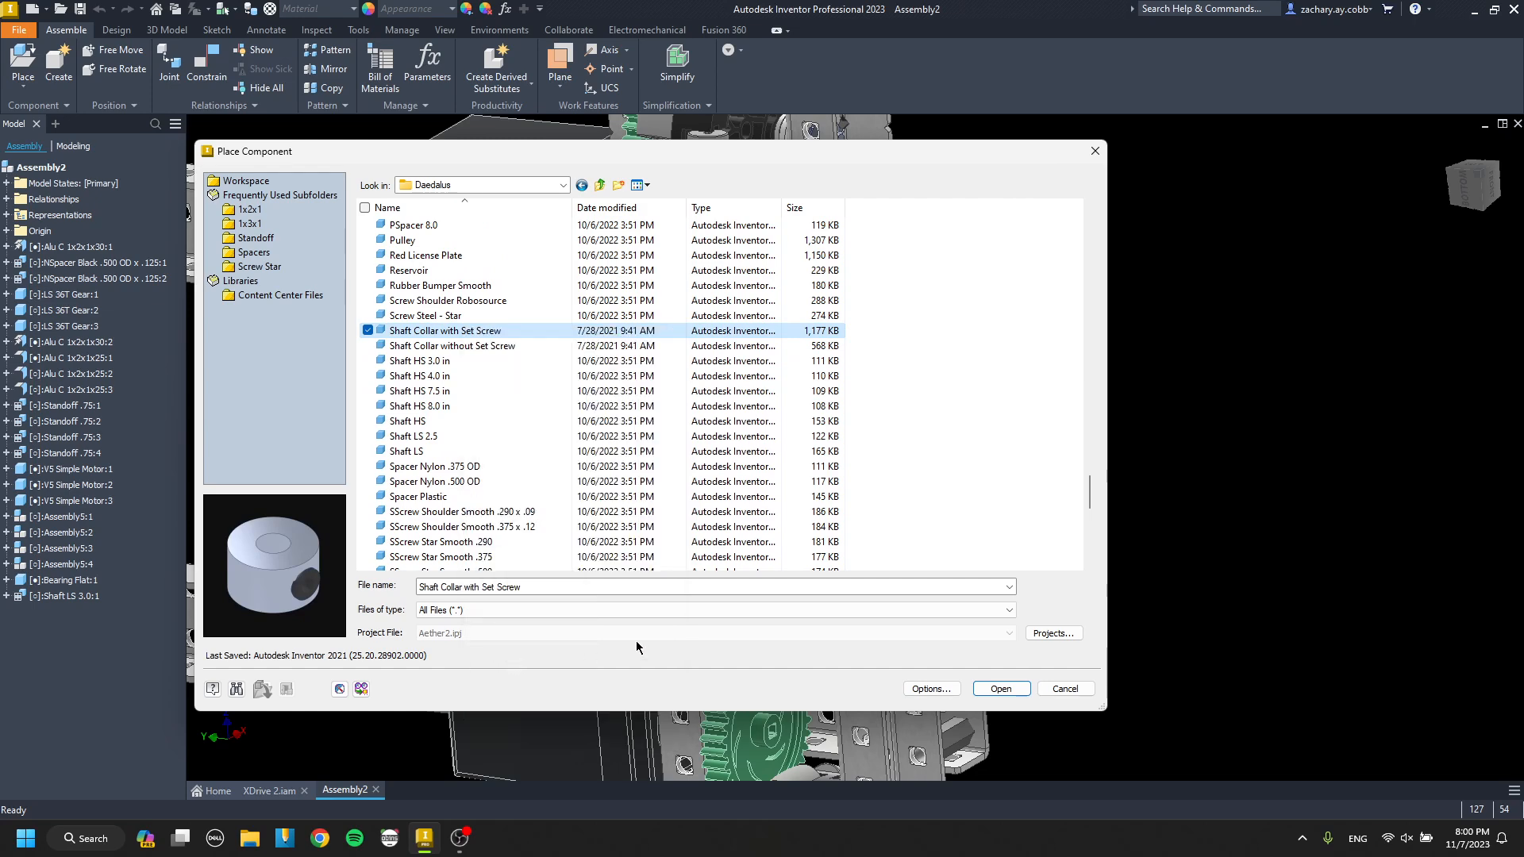
Paste the copied Shaft Collar with Set Screw file into the Motion folder of the parts library.
left_click(599, 186)
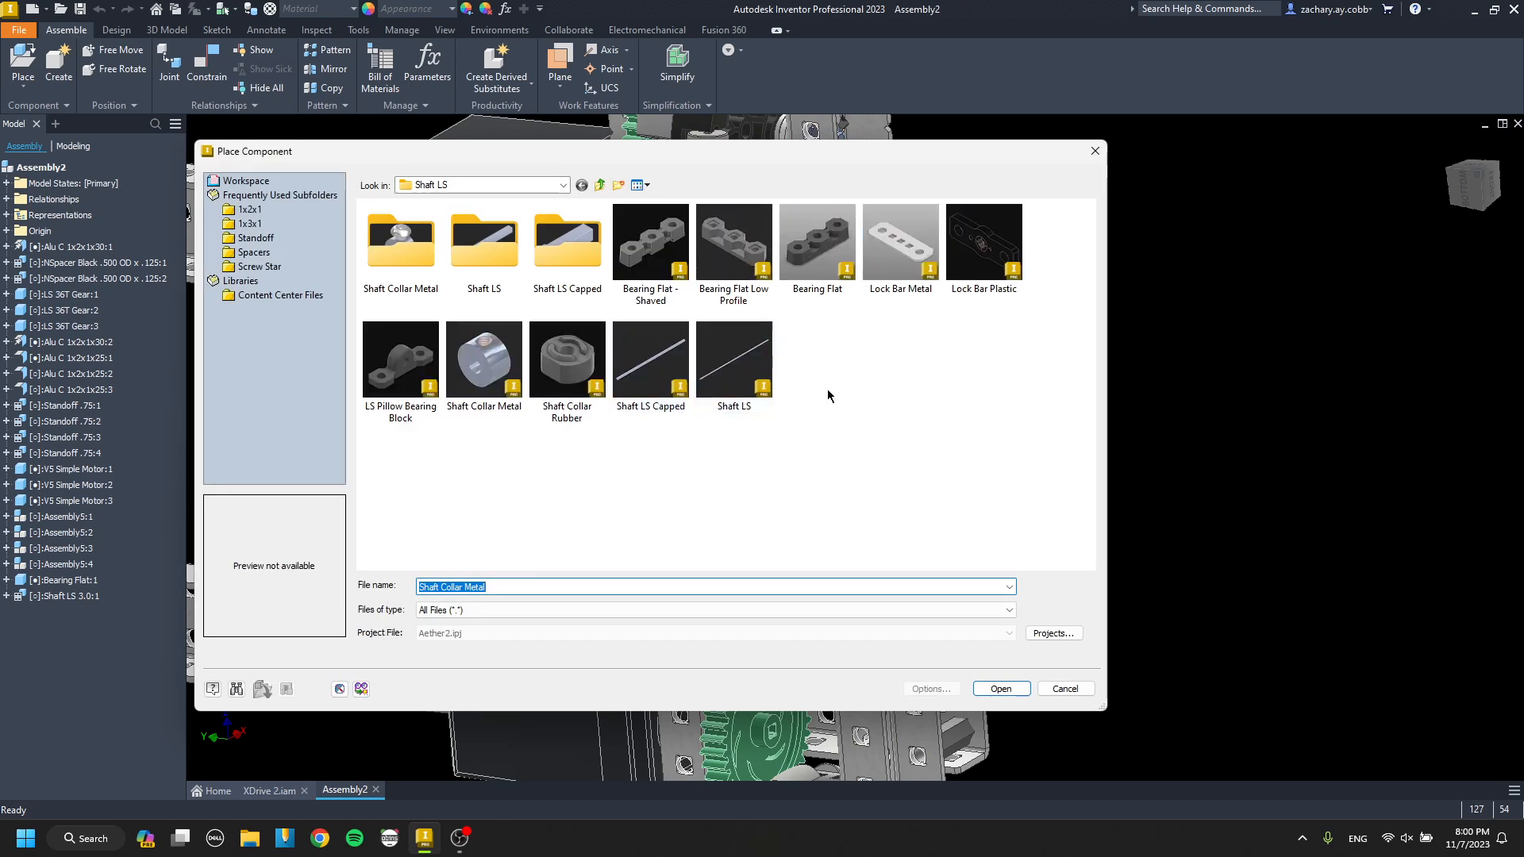
right_click(818, 387)
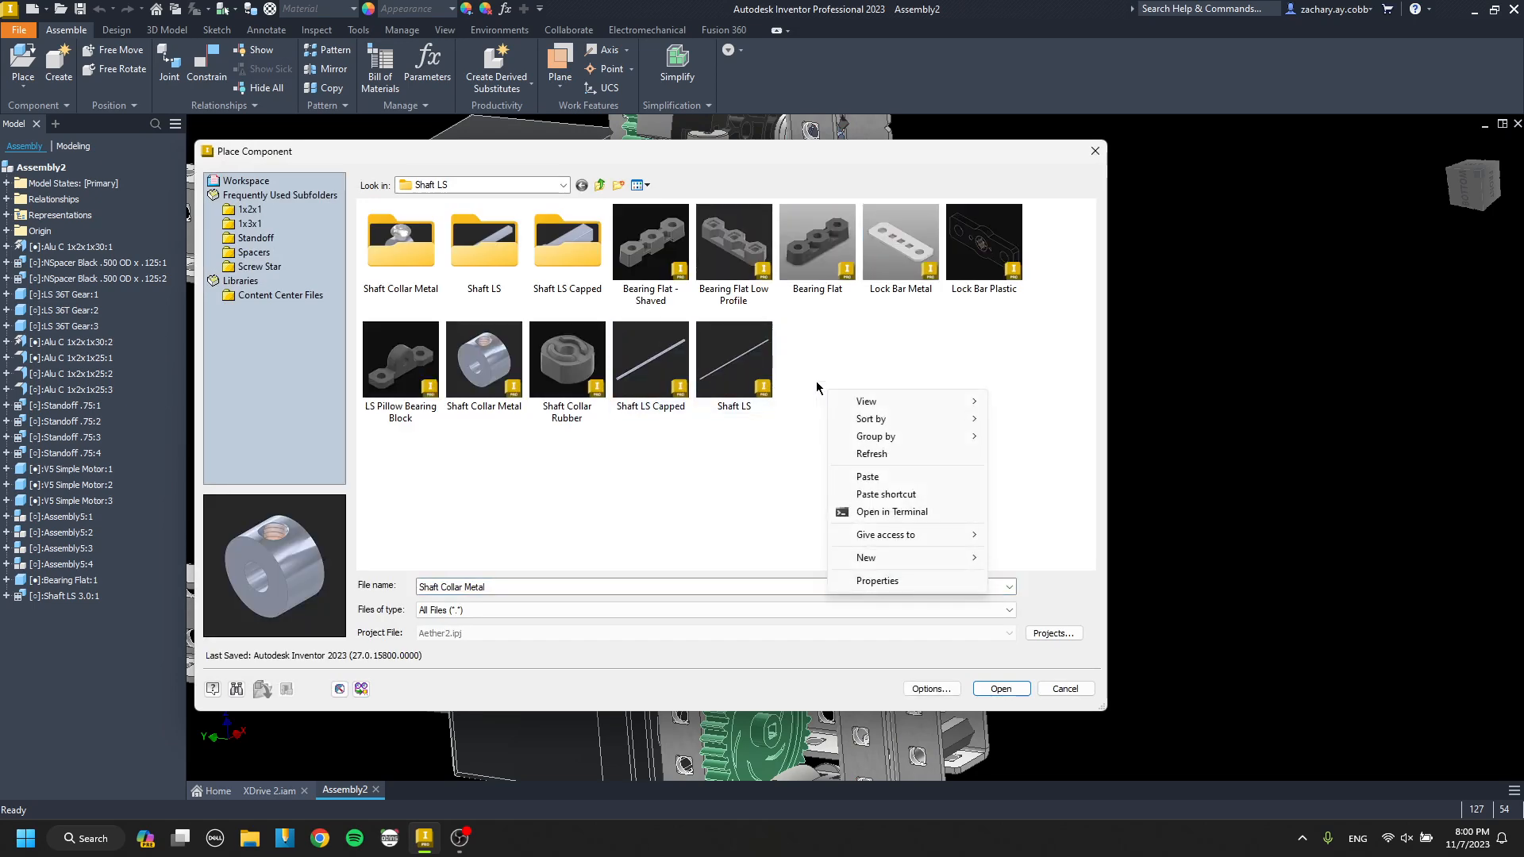
left_click(600, 186)
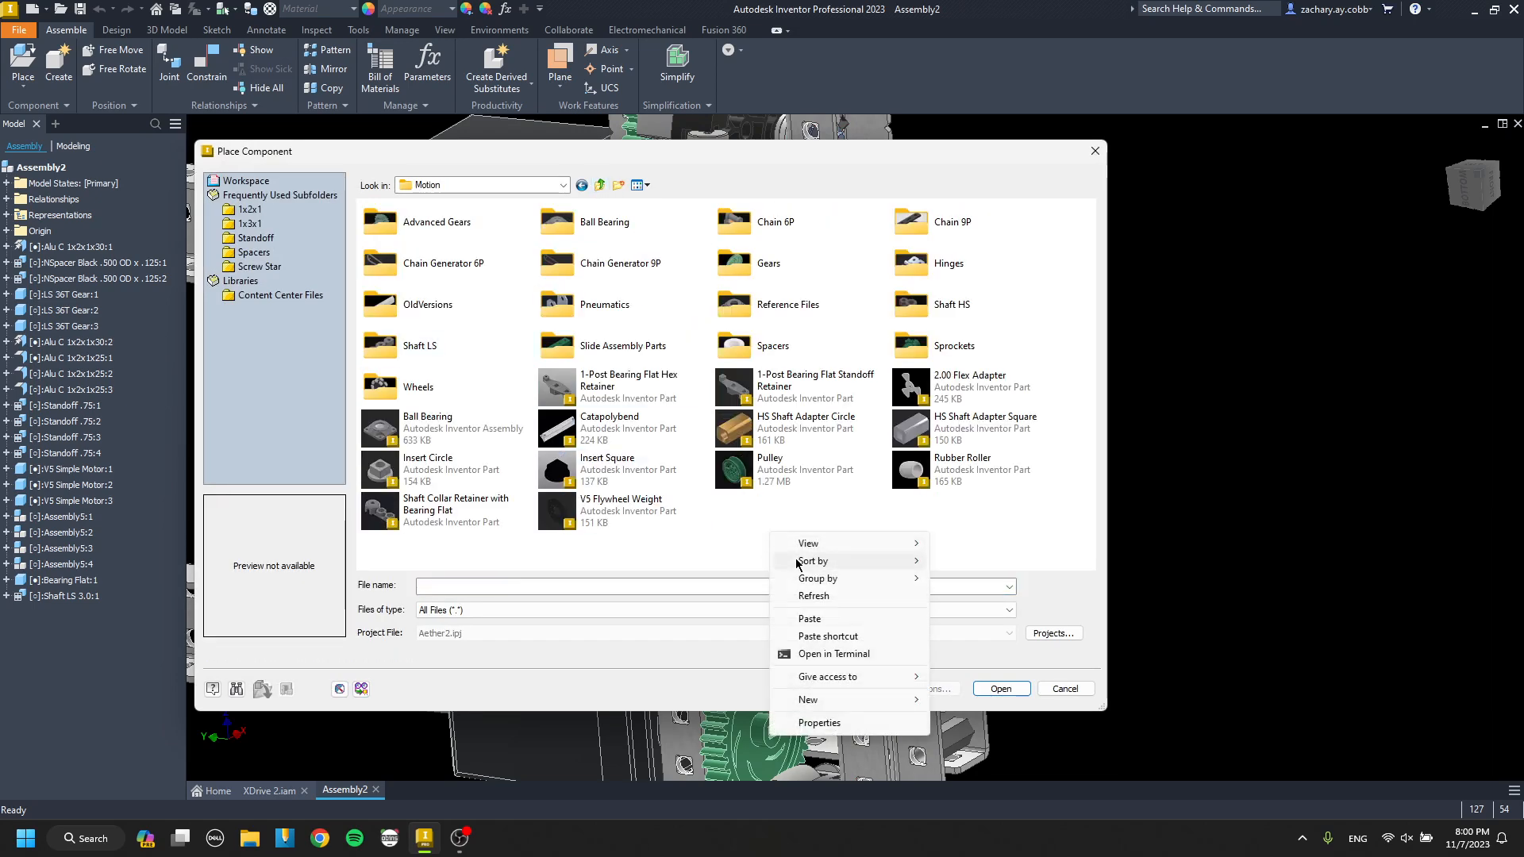
left_click(823, 611)
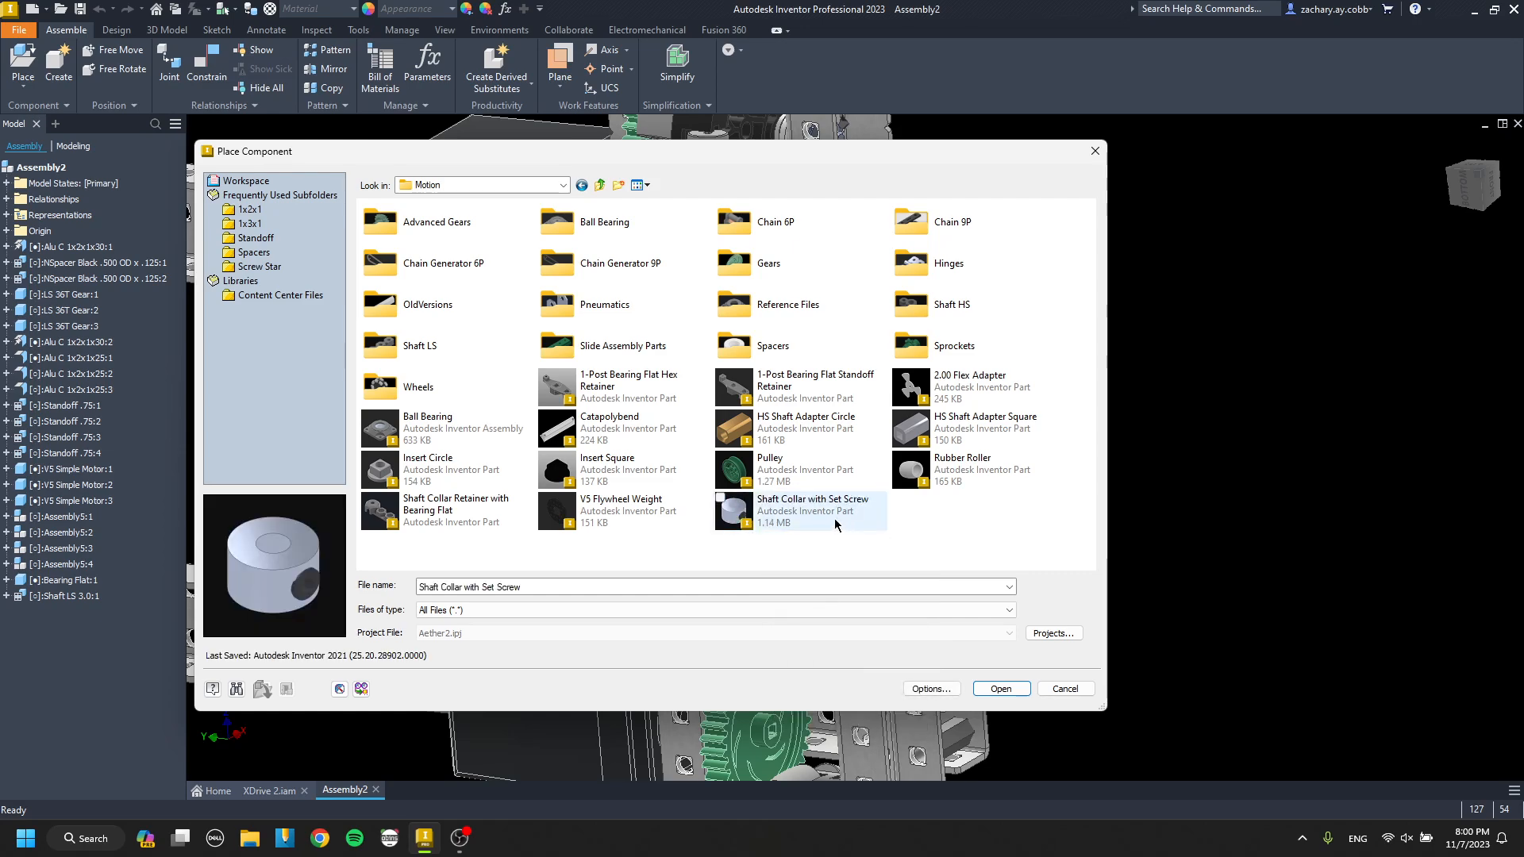
Place one Shaft Collar with Set Screw from the Motion folder and constrain it onto the gear's shaft.
double_click(835, 524)
key("Escape")
key("c")
scroll(1002, 405, "down", 8)
left_click(1006, 430)
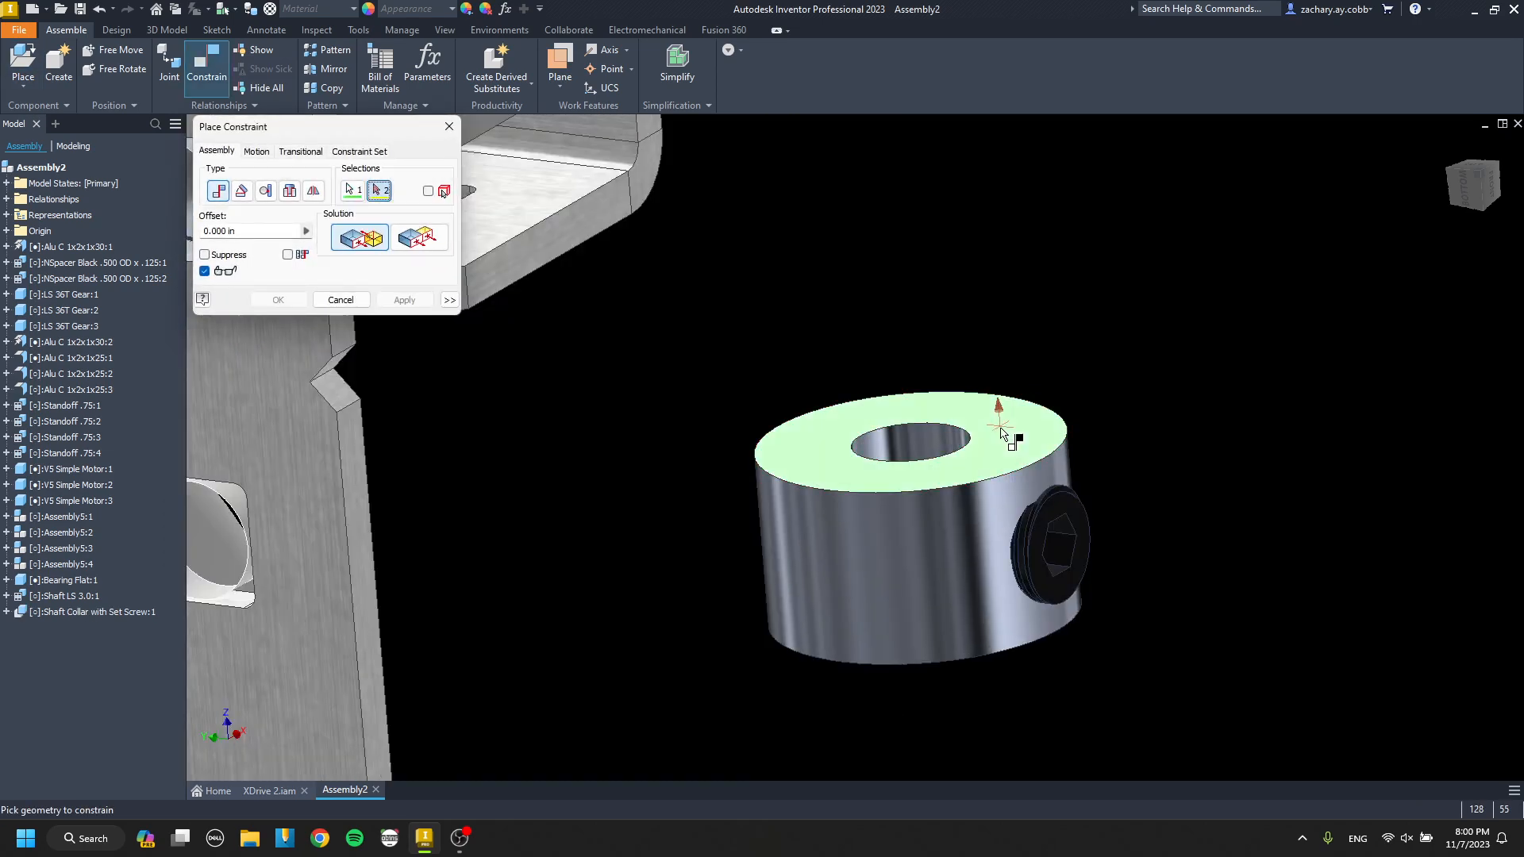
scroll(1006, 430, "up", 7)
scroll(848, 484, "down", 7)
left_click(850, 486)
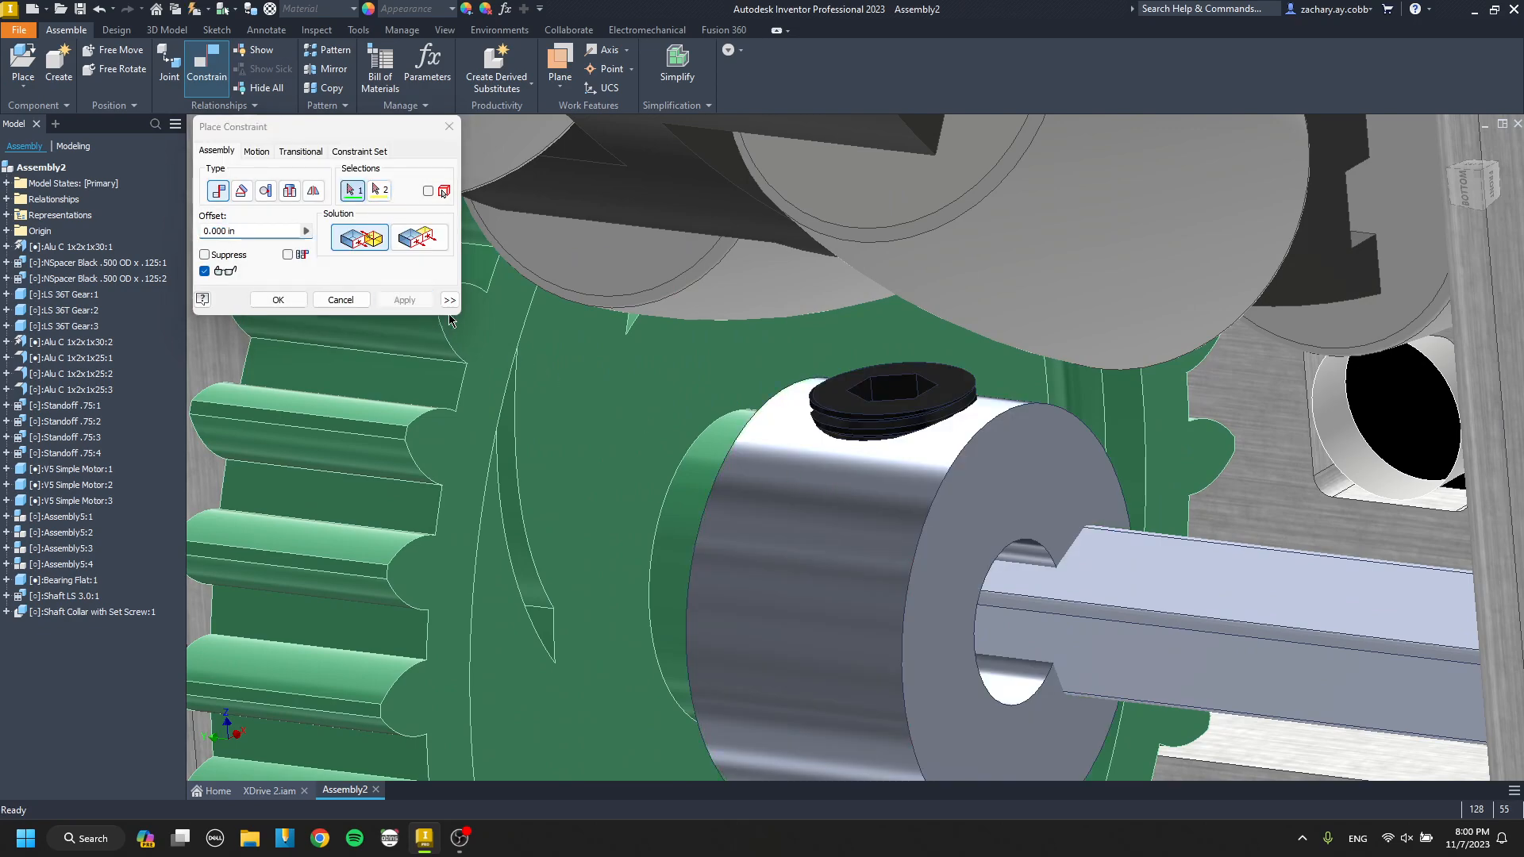
key("Return")
Add a second copy of the shaft collar and constrain it concentric with the collar already on the shaft.
scroll(619, 397, "up", 6)
scroll(787, 468, "down", 5)
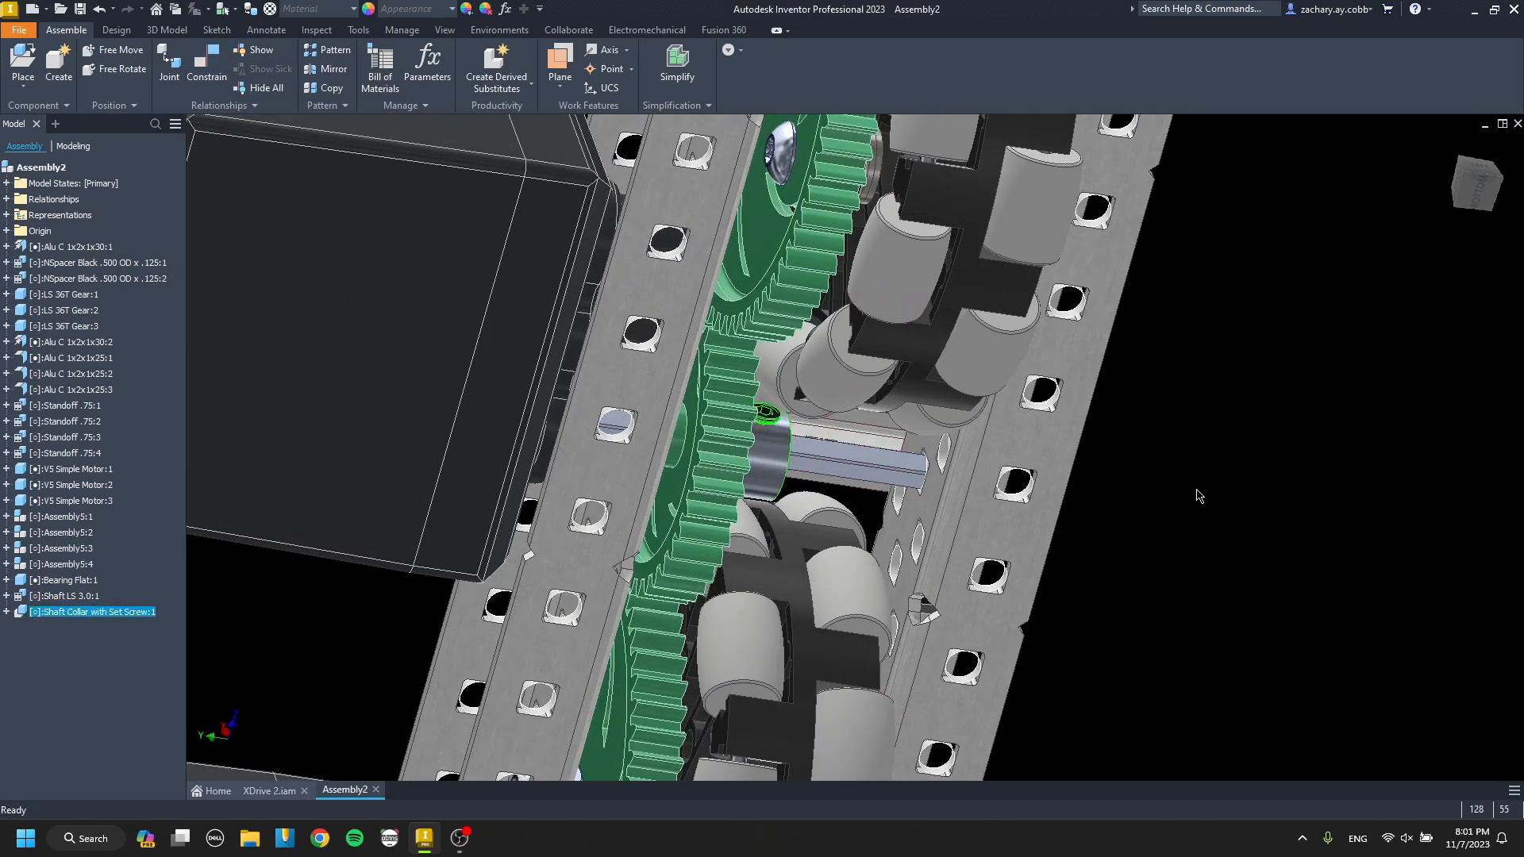
key("c")
left_click(1158, 486)
scroll(765, 459, "down", 4)
left_click(770, 460)
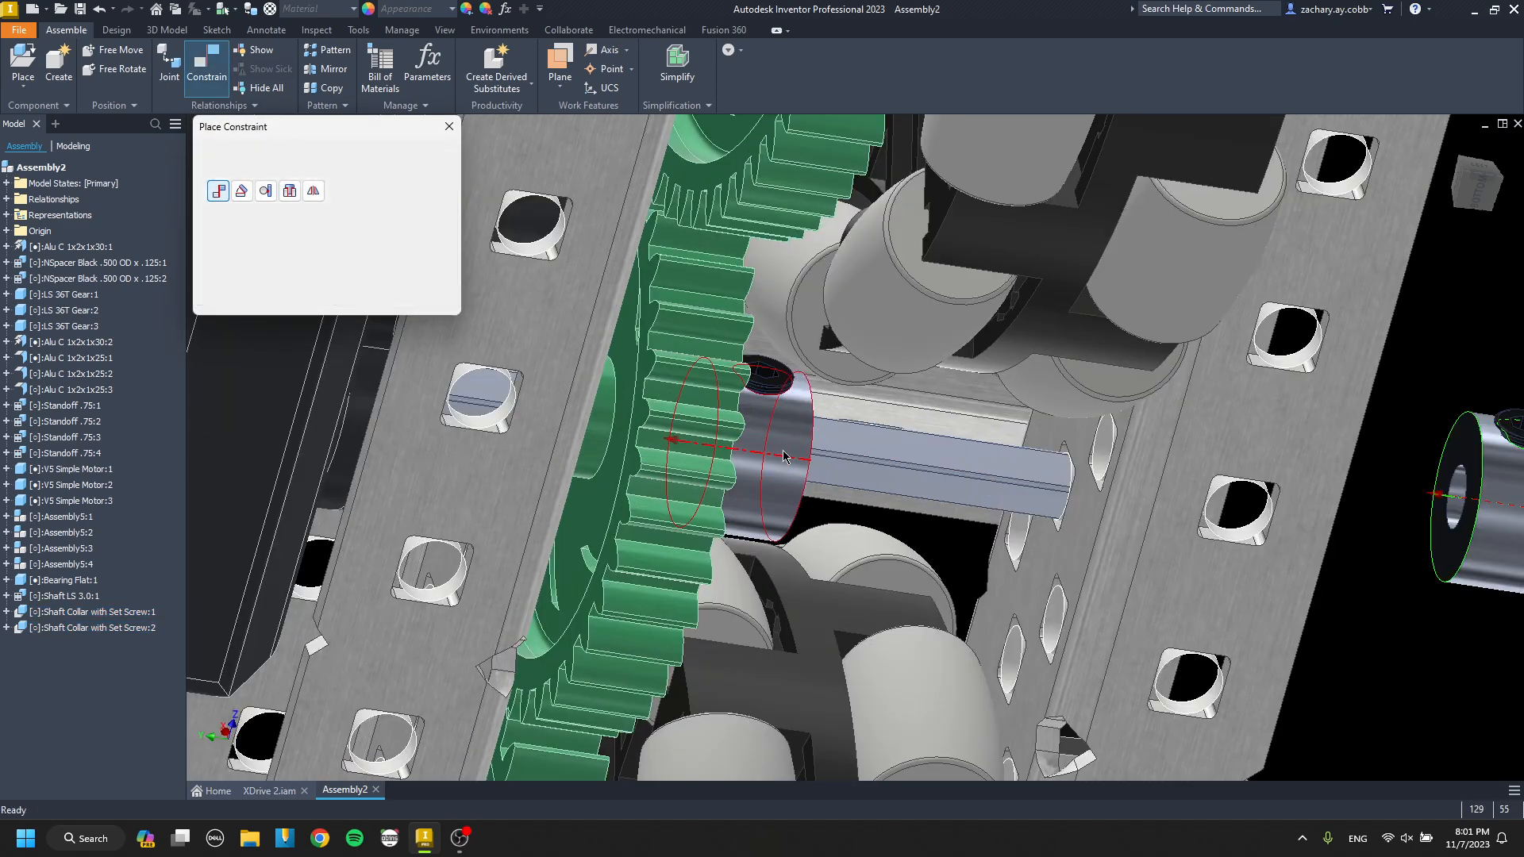
left_click(426, 302)
key("Escape")
Constrain the inner shaft collar's end face against the gear's hub.
left_click_drag(778, 458, 849, 470)
key("c")
left_click(826, 471)
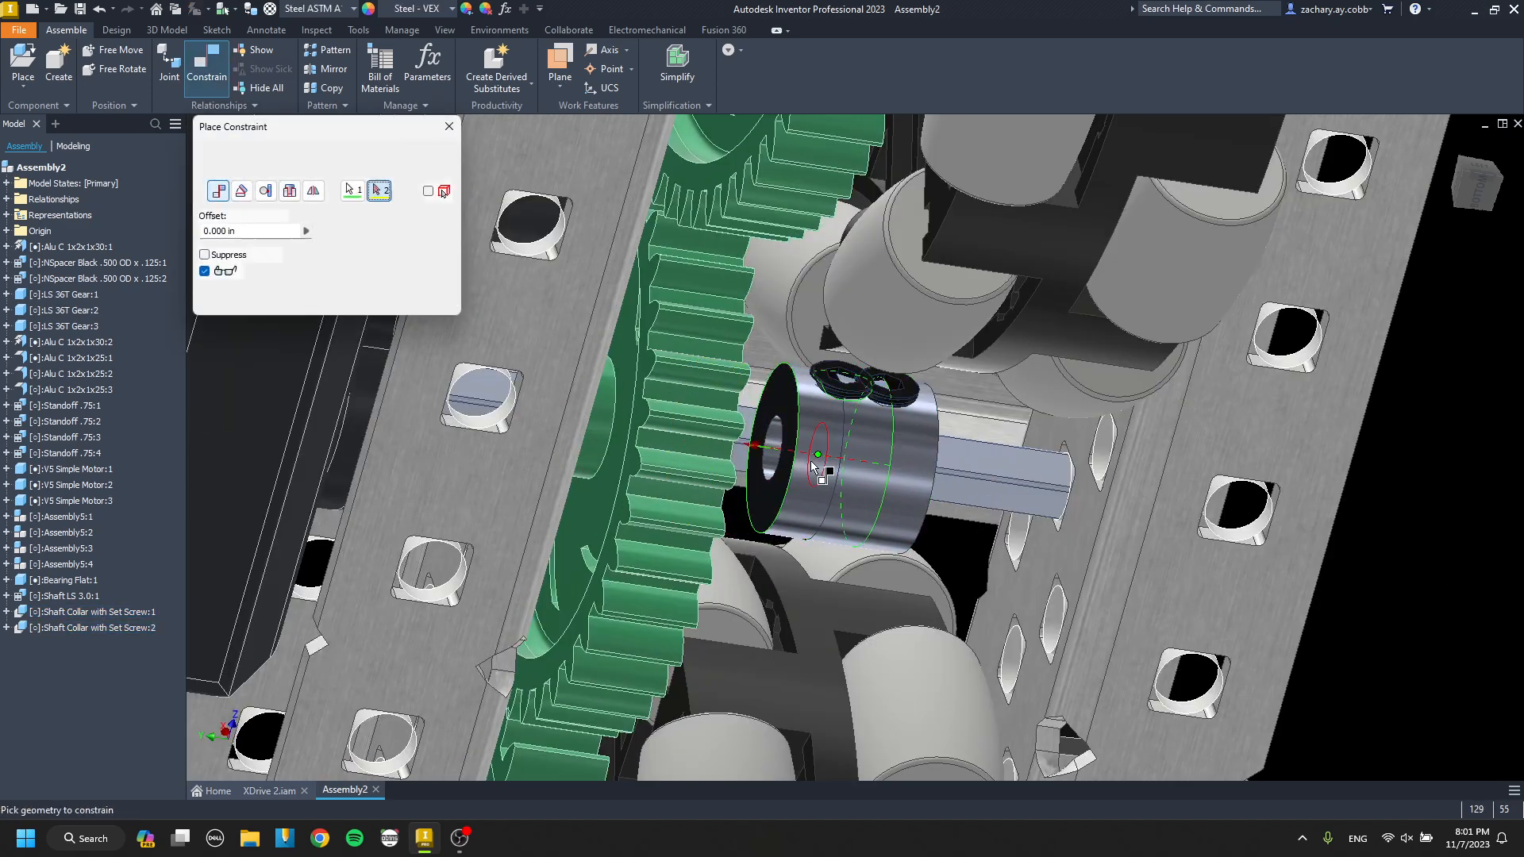
middle_click_drag(825, 471, 714, 453, "shift")
left_click(606, 430)
left_click(403, 300)
key("Escape")
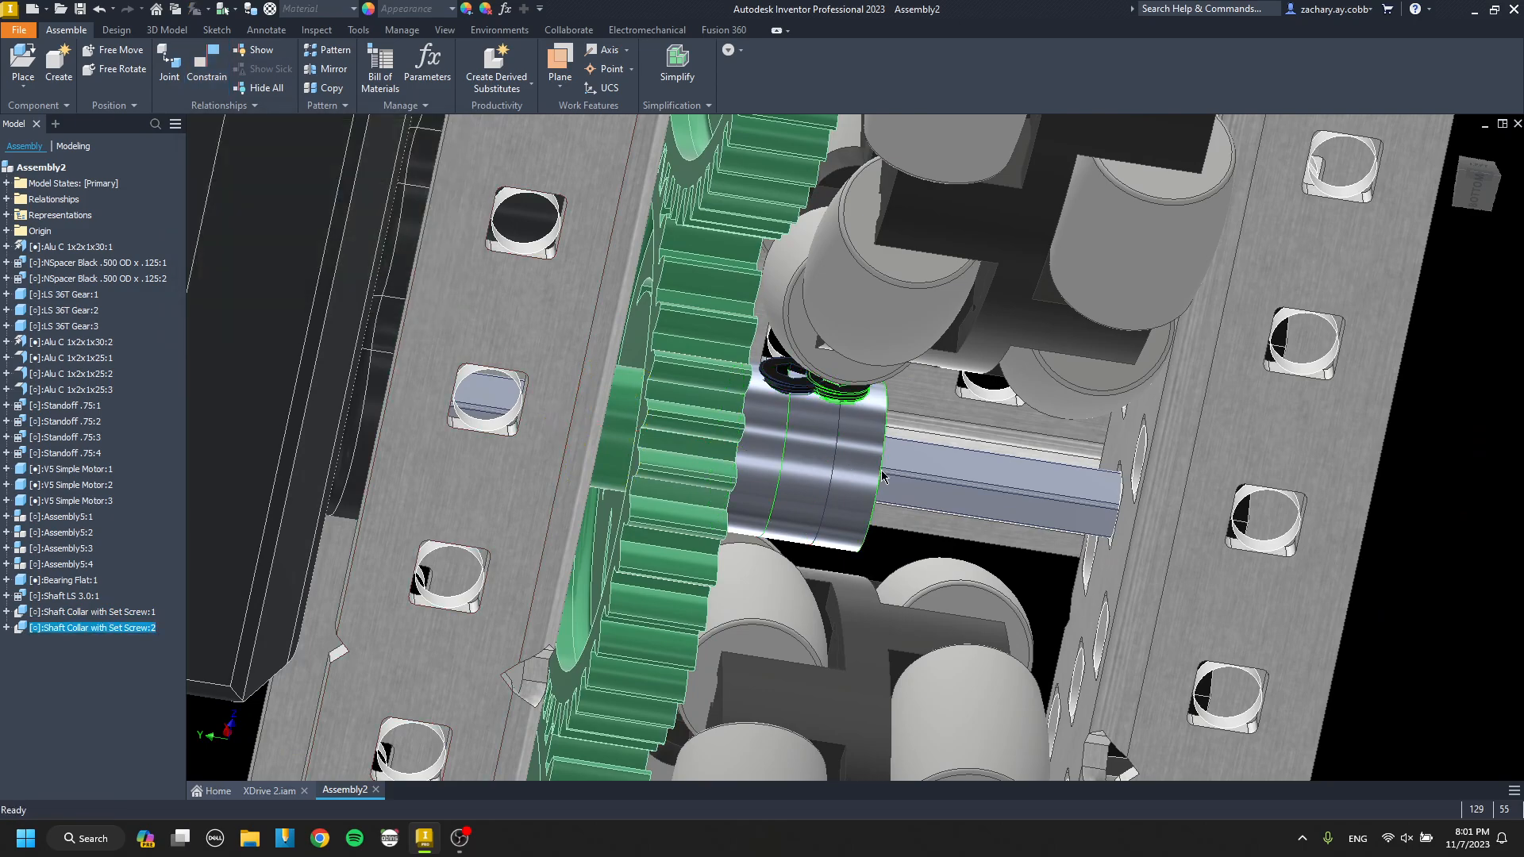
Slide the second shaft collar along the shaft to the end near the opposite channel.
left_click_drag(881, 470, 1087, 497)
middle_click_drag(1088, 497, 937, 470, "shift")
scroll(1071, 478, "up", 3)
middle_click_drag(937, 470, 936, 450, "shift")
mouse_move(936, 449)
left_mouse_down()
mouse_move(970, 450)
mouse_move(913, 440)
mouse_move(951, 448)
mouse_move(925, 444)
left_mouse_up()
scroll(926, 445, "down", 3)
middle_click_drag(925, 445, 841, 431, "shift")
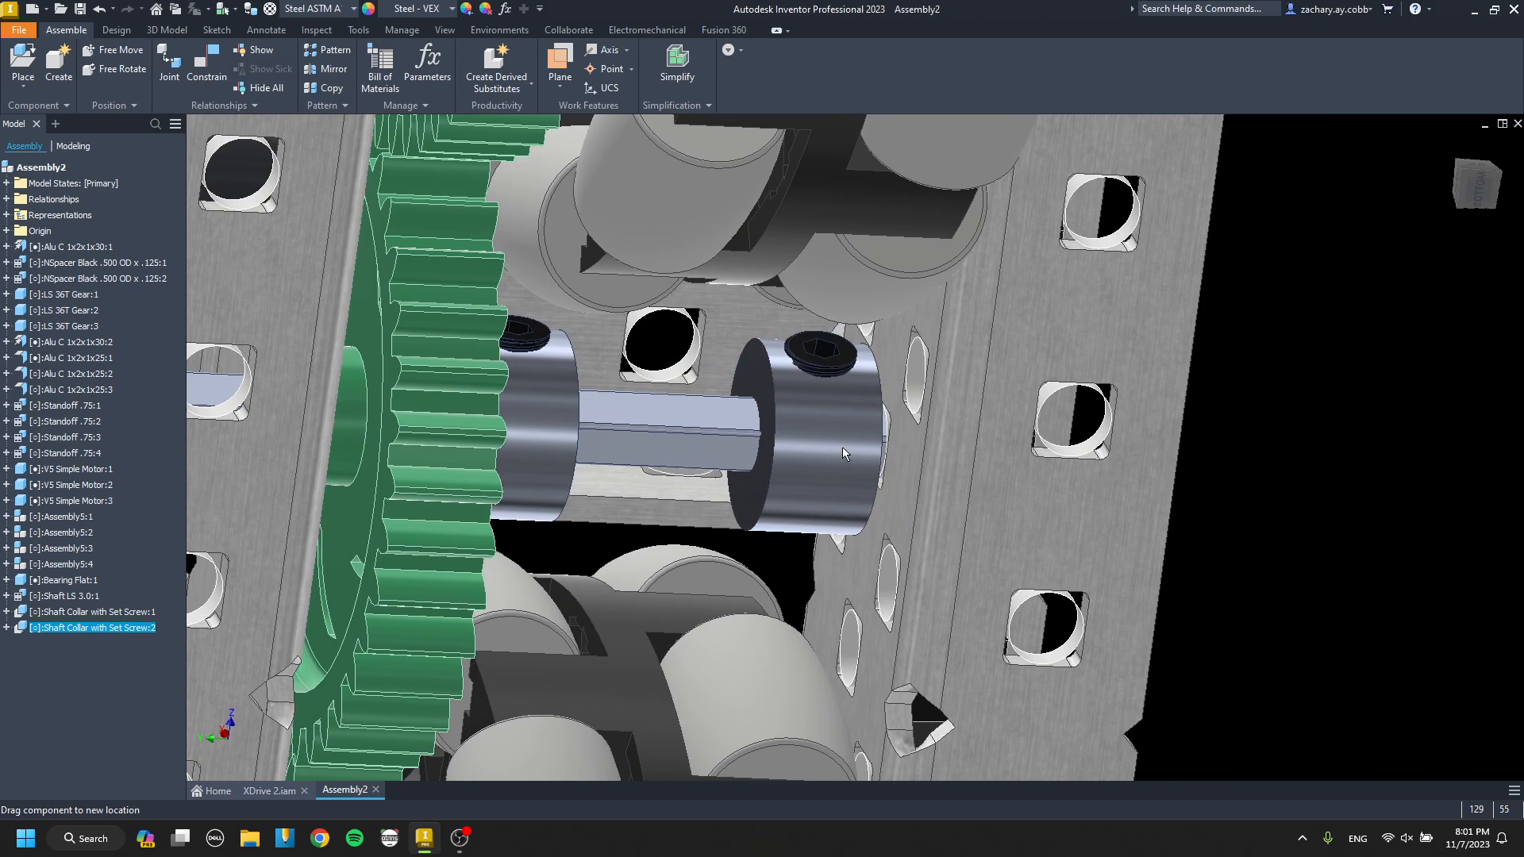
Place one TWasher .375 OD x .03125 from the Washer Teflon spacers folder beside the drive assembly.
key("p")
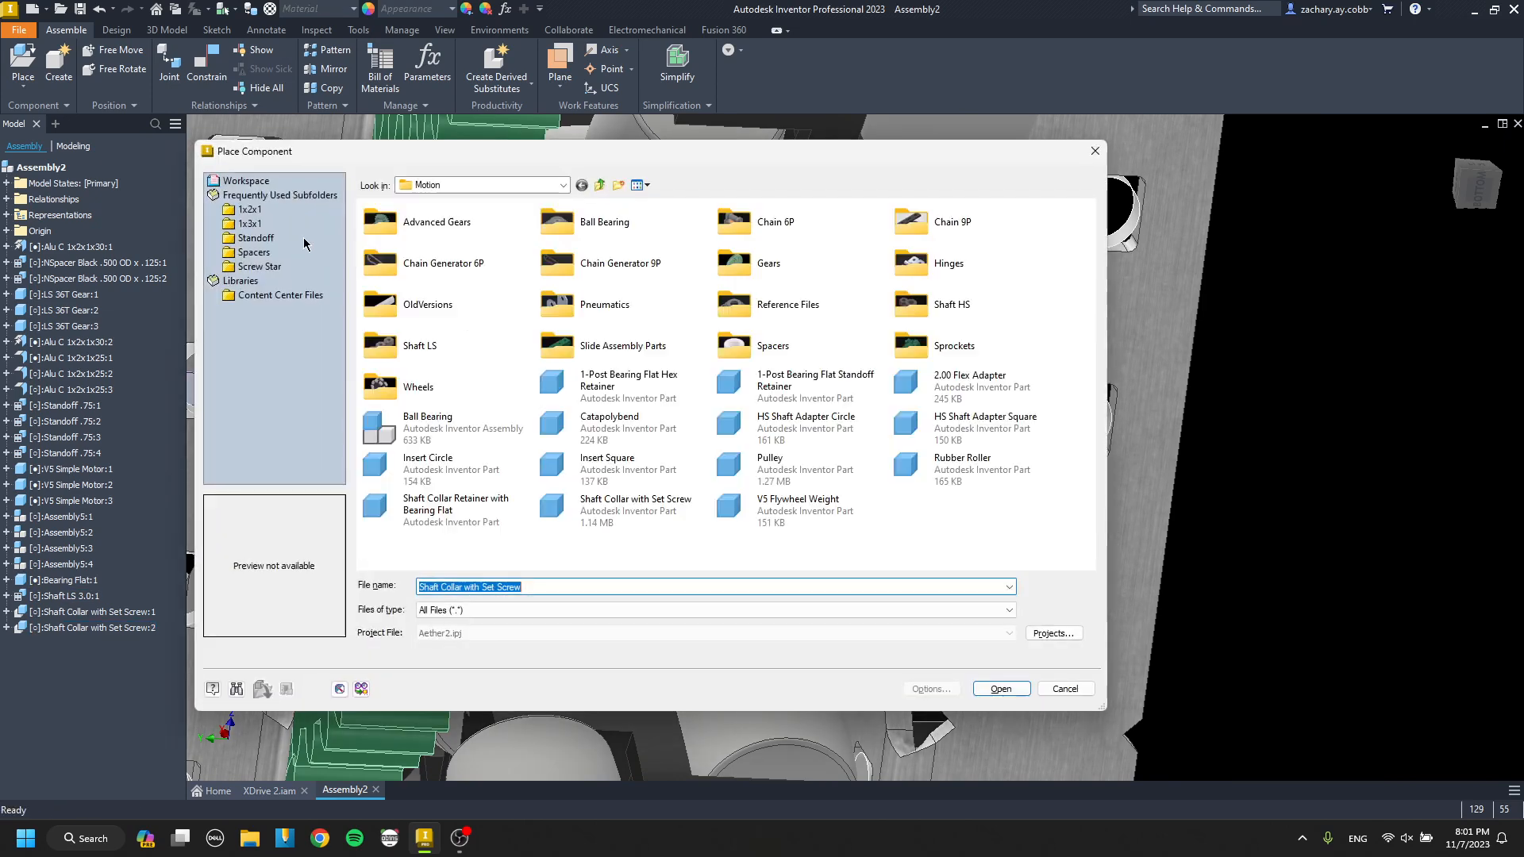
left_click(254, 252)
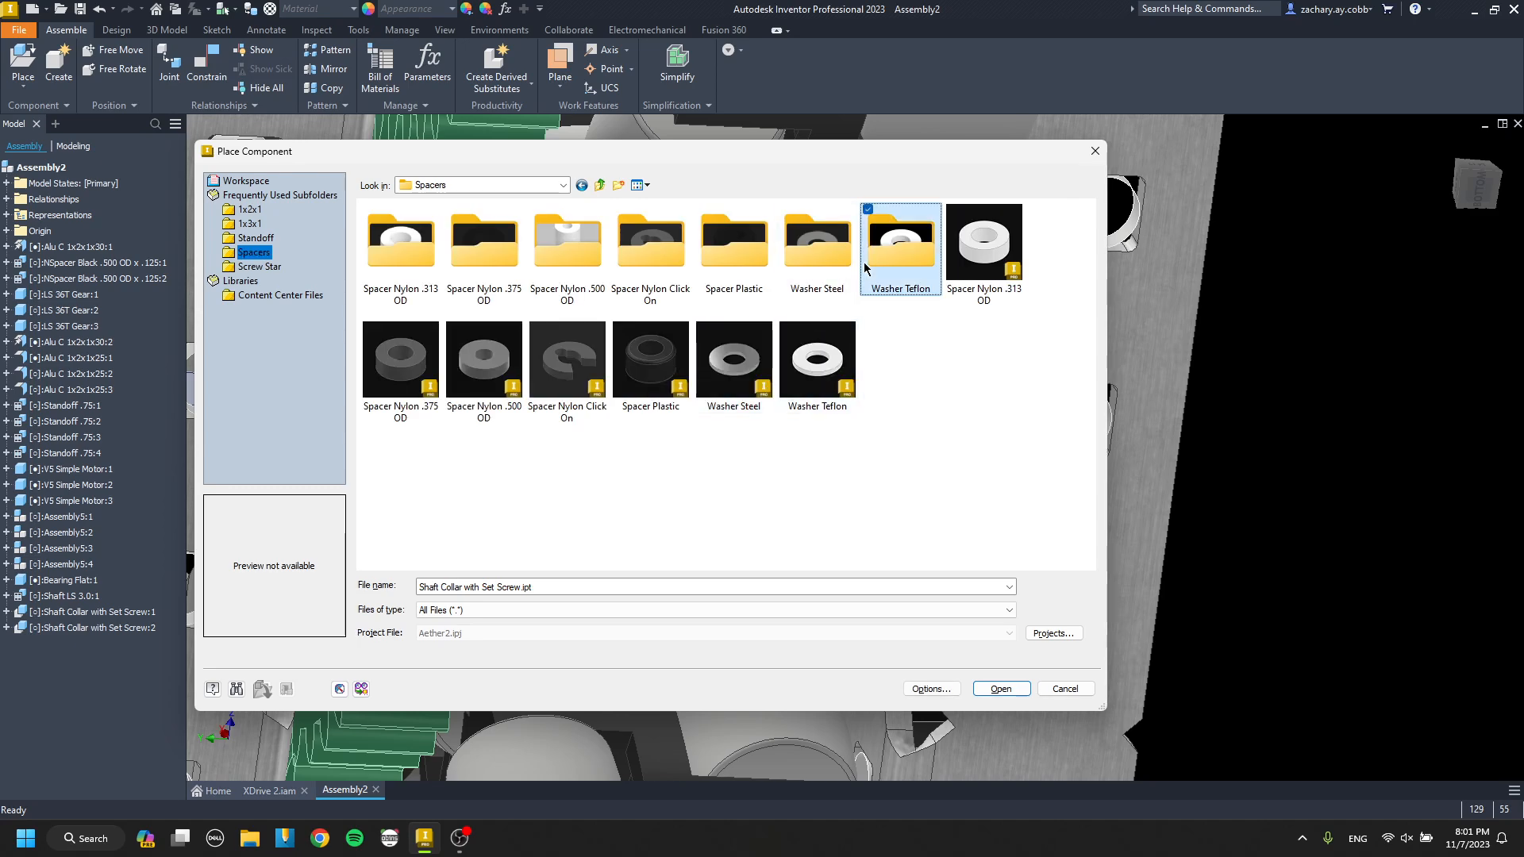
double_click(864, 263)
double_click(455, 263)
middle_click_drag(715, 341, 475, 329)
left_click(1138, 414)
key("Escape")
key("c")
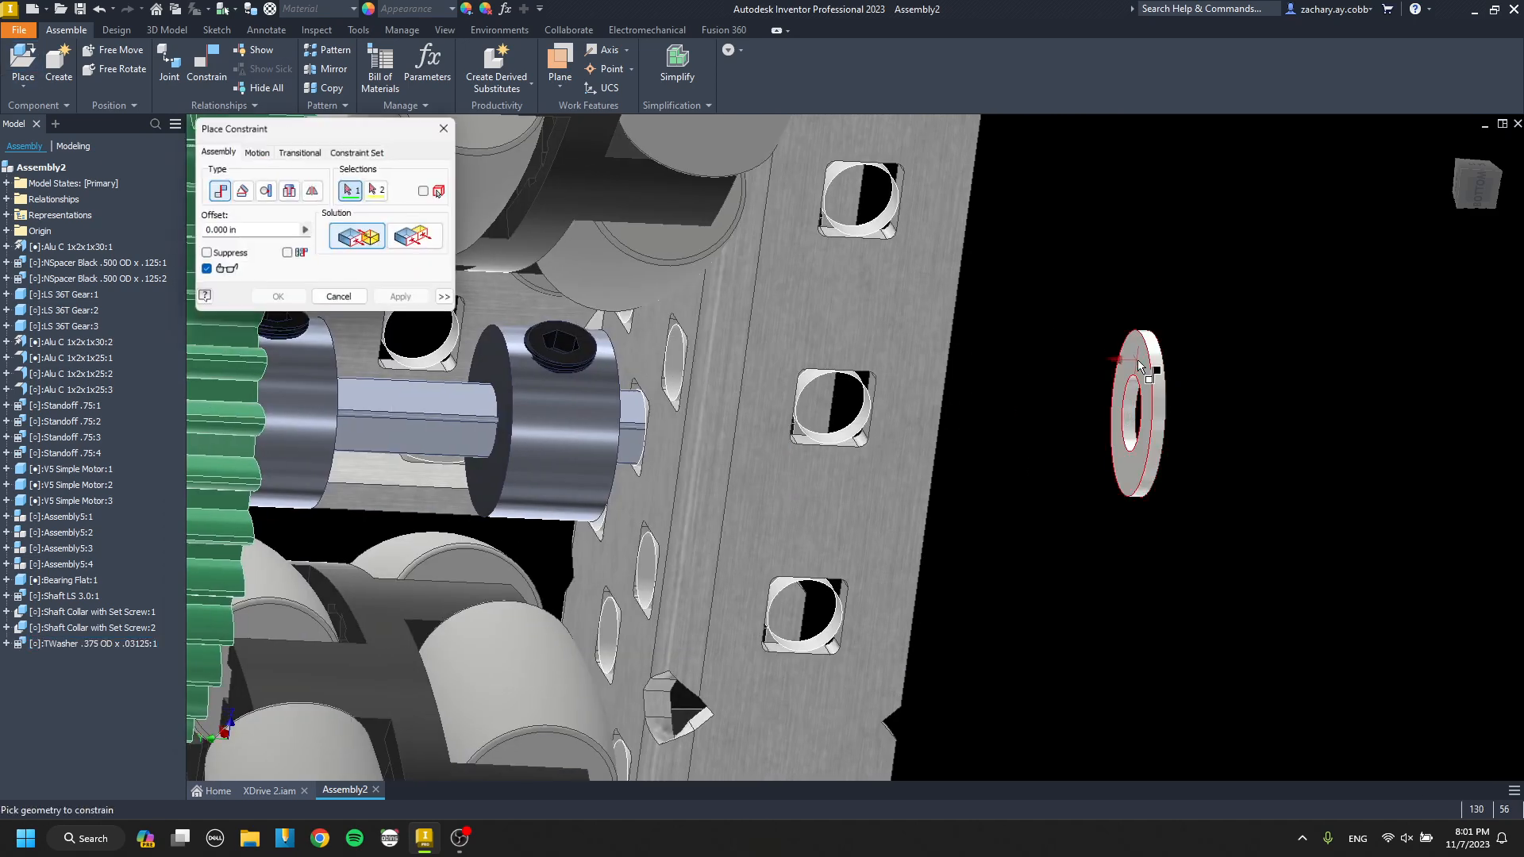
Constrain the Teflon washer onto the gear shaft, concentric with the outer shaft collar.
left_click(1139, 367)
scroll(616, 429, "up", 3)
left_click(404, 300)
scroll(674, 414, "up", 3)
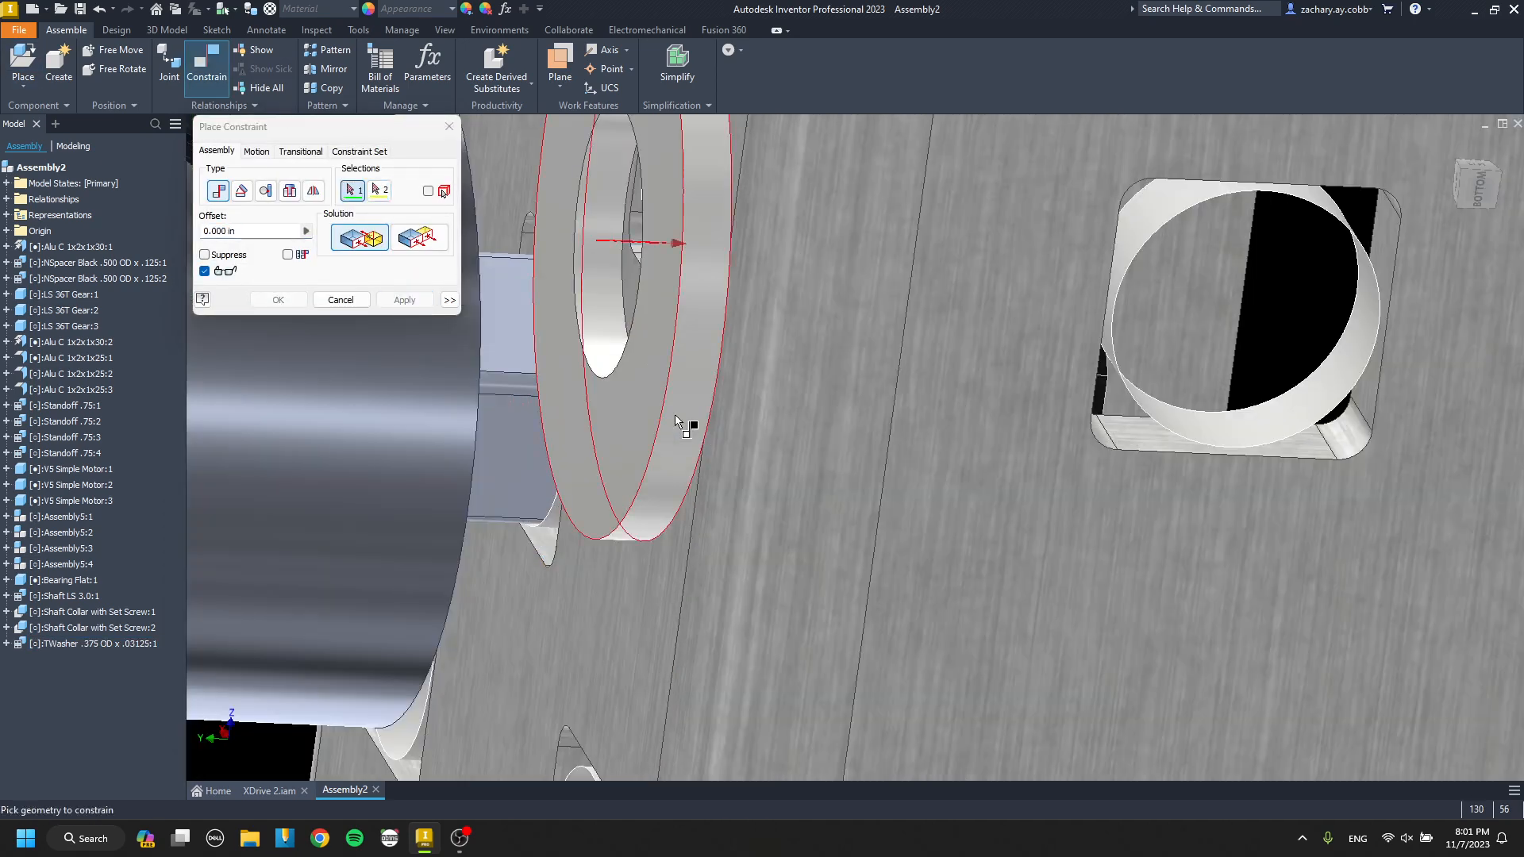
scroll(525, 387, "down", 3)
middle_click_drag(525, 387, 535, 397, "shift")
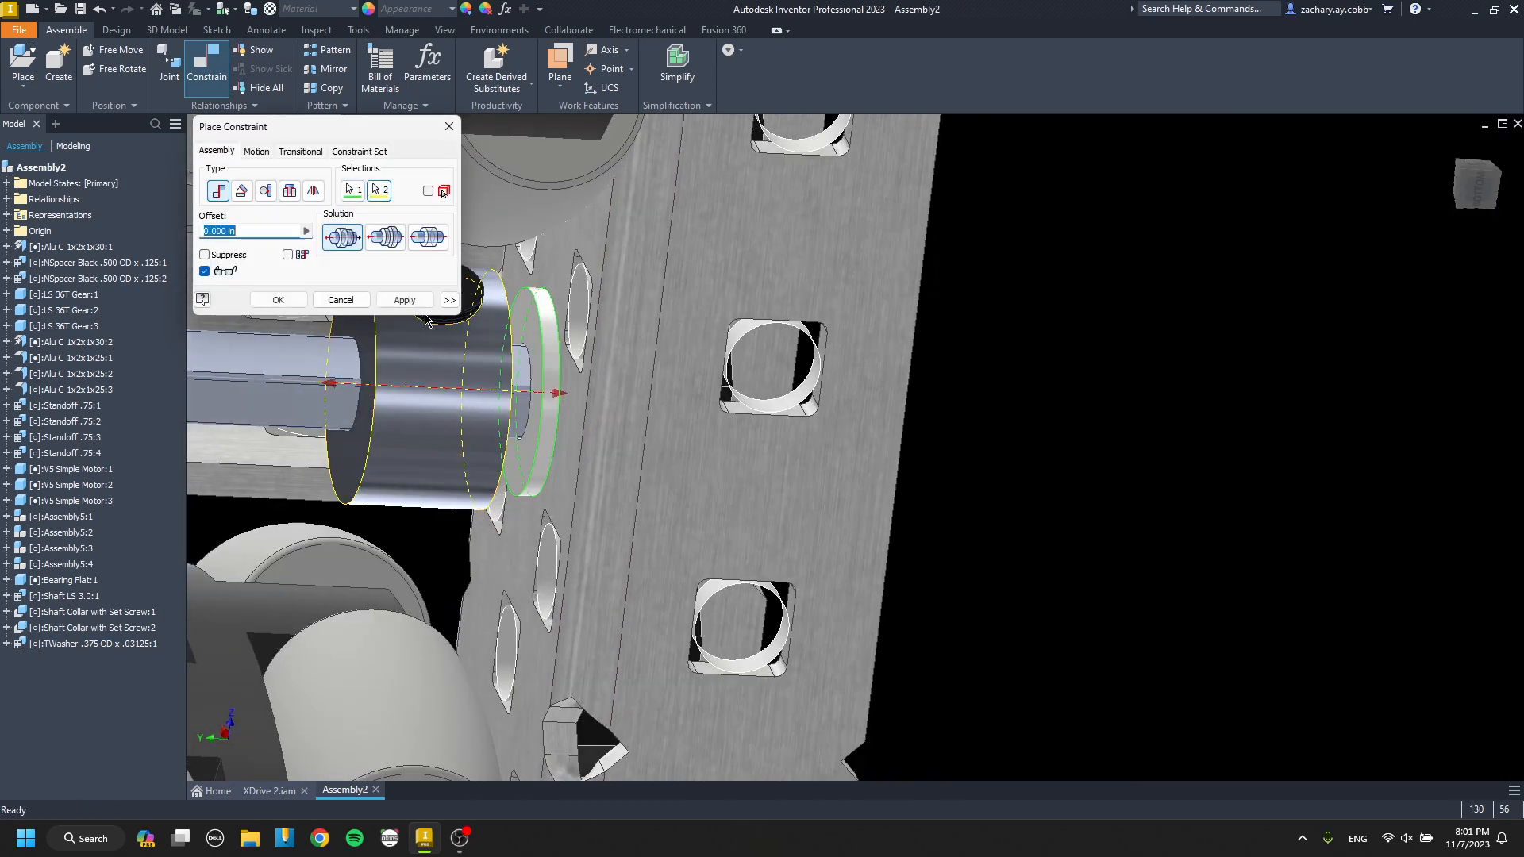
left_click(417, 303)
Constrain the washer at the outer collar against the inner face of the adjacent channel.
left_click(545, 339)
middle_click_drag(545, 339, 500, 317, "shift")
scroll(498, 317, "up", 3)
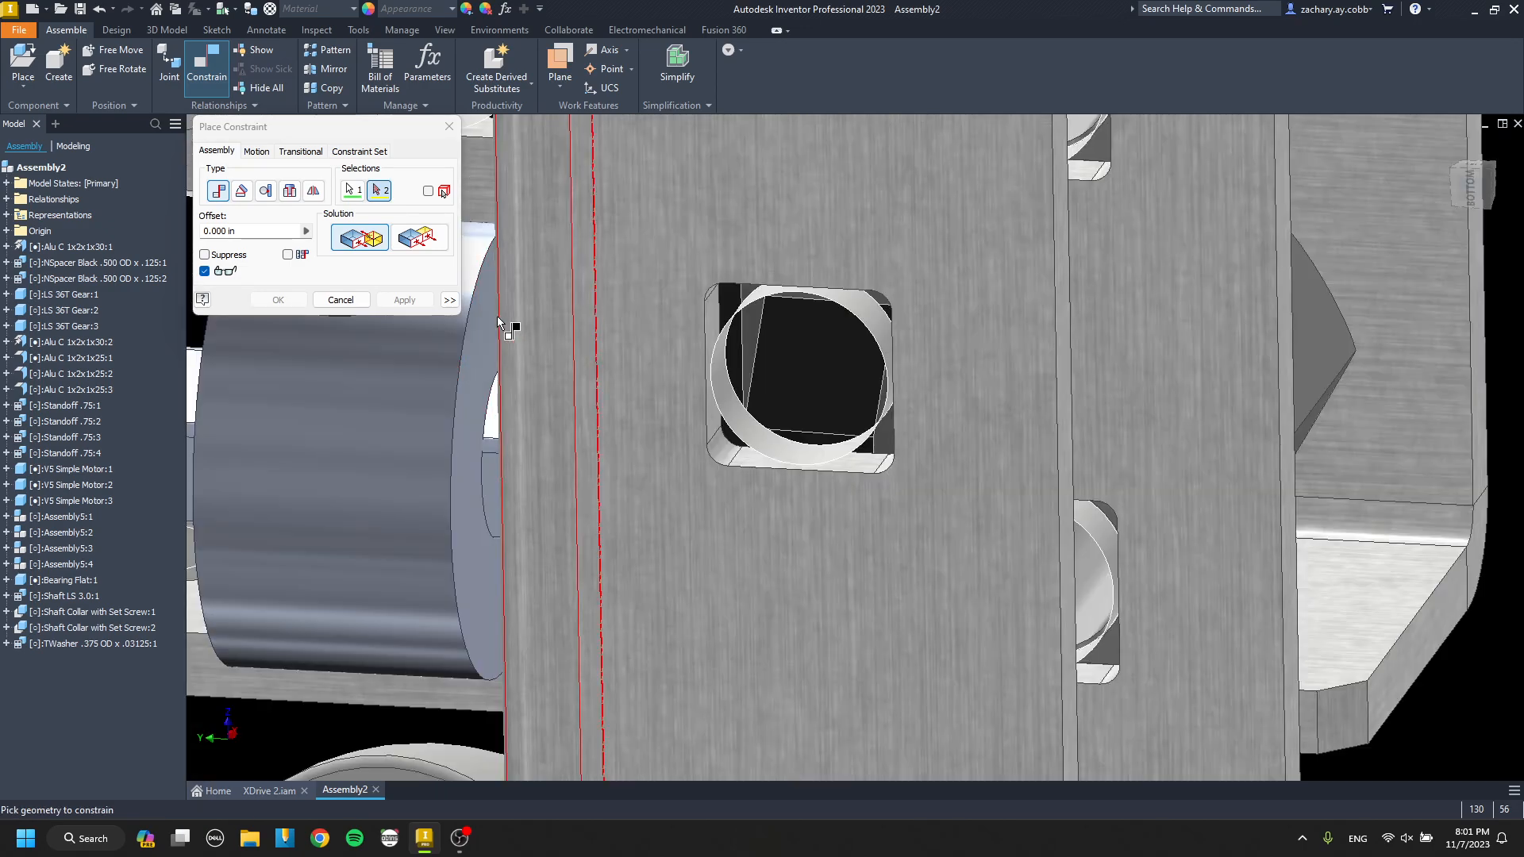
left_click(497, 317)
left_click(423, 301)
key("Escape")
Group the middle gear, its 3.0 shaft and both shaft collars into a new subassembly with default settings.
scroll(527, 332, "down", 5)
middle_click_drag(722, 379, 745, 382, "shift")
left_click(559, 379)
left_click(516, 376, "shift")
left_click(628, 385, "shift")
left_click(712, 382, "shift")
middle_click_drag(503, 381, 696, 388, "shift")
right_click(593, 390)
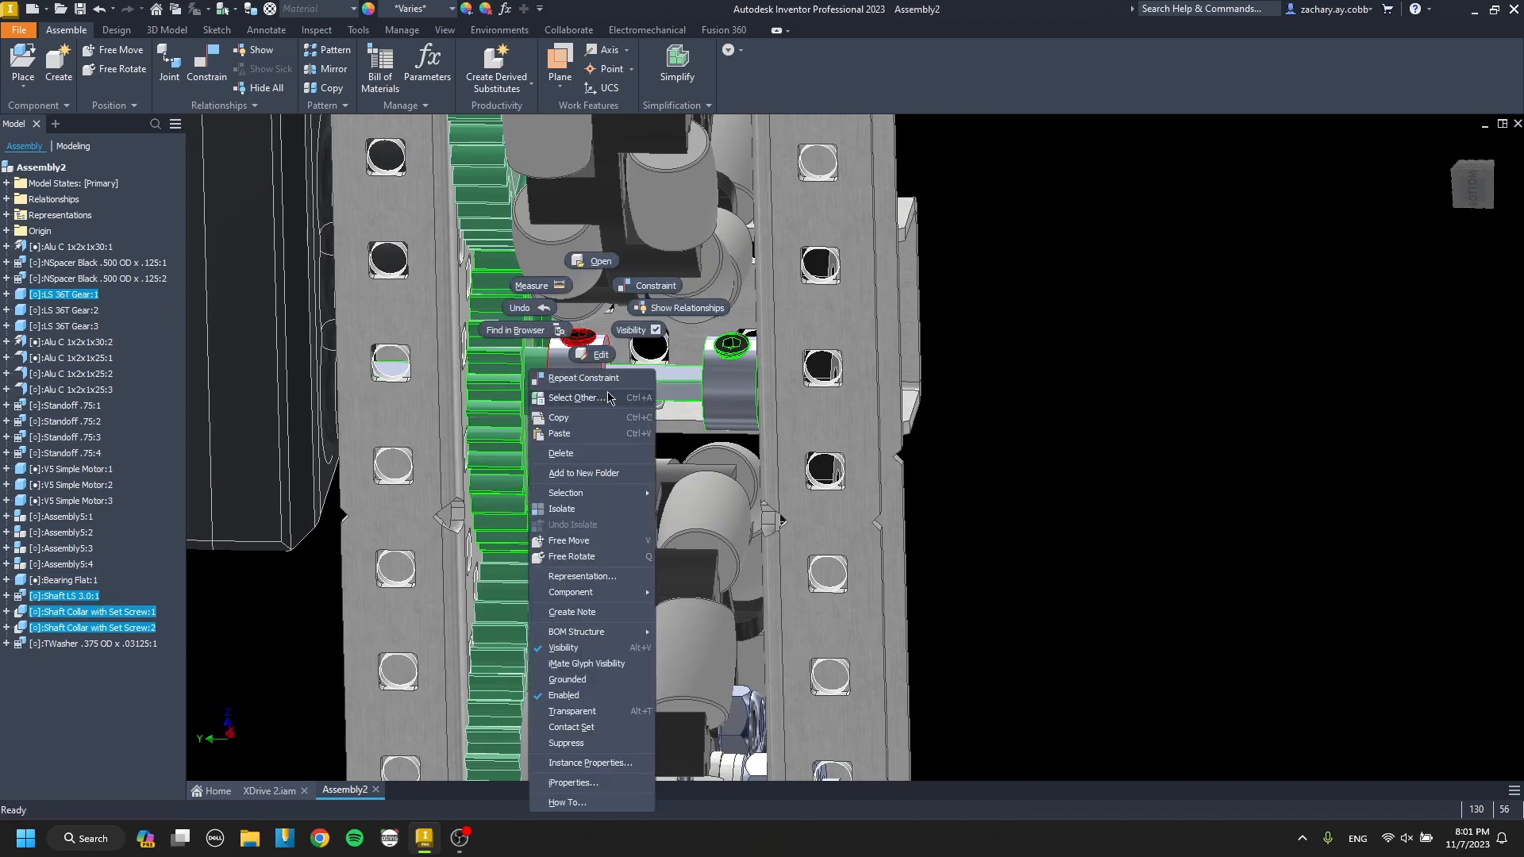
mouse_move(607, 597)
left_click(708, 712)
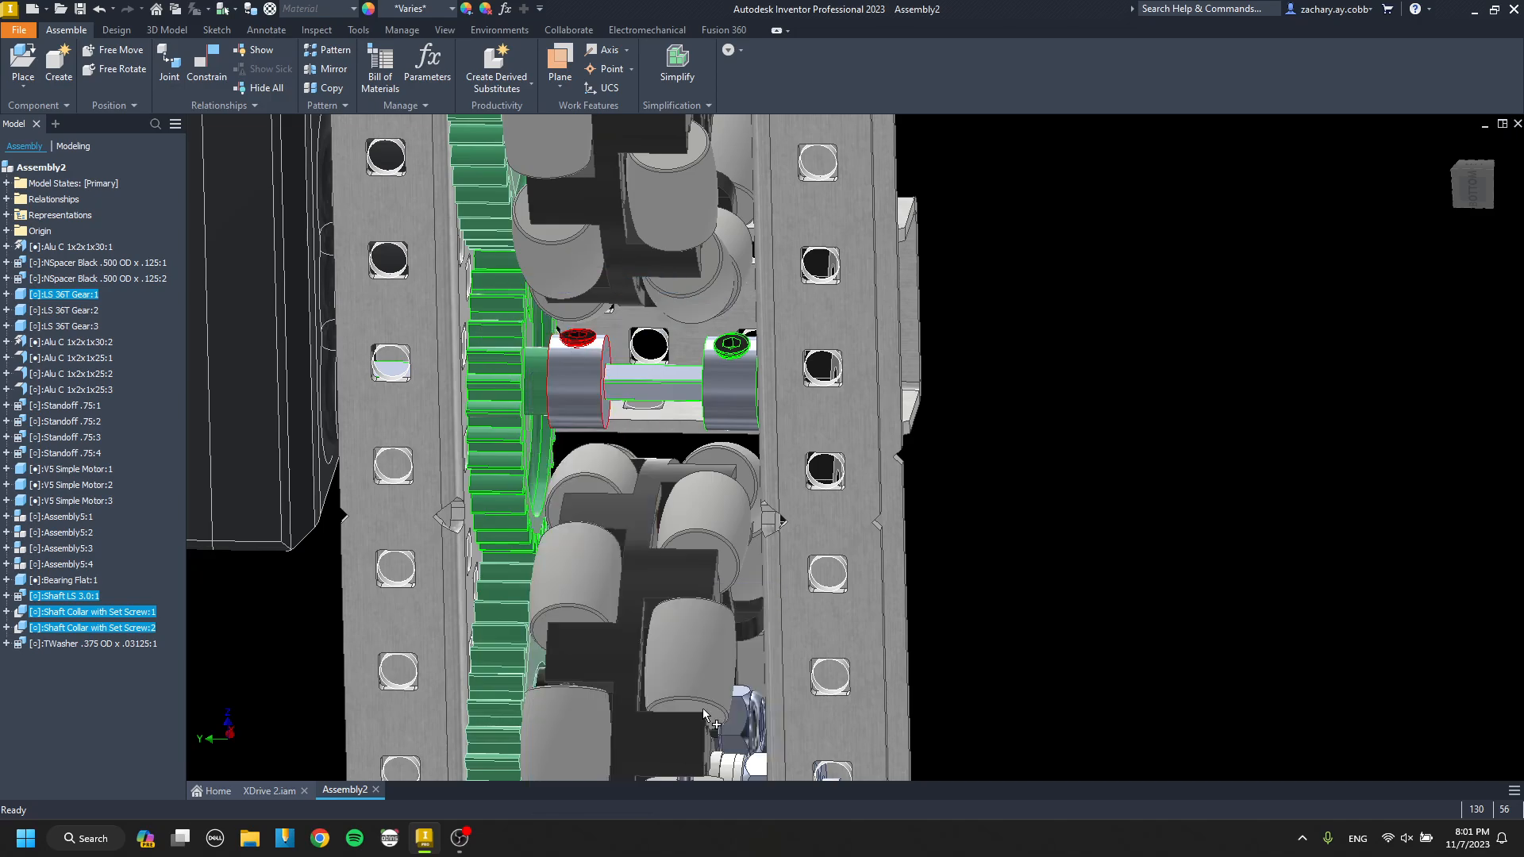
key("Return")
key("Return")
Delete the loose 36-tooth gear between the second and third wheels.
scroll(521, 350, "down", 6)
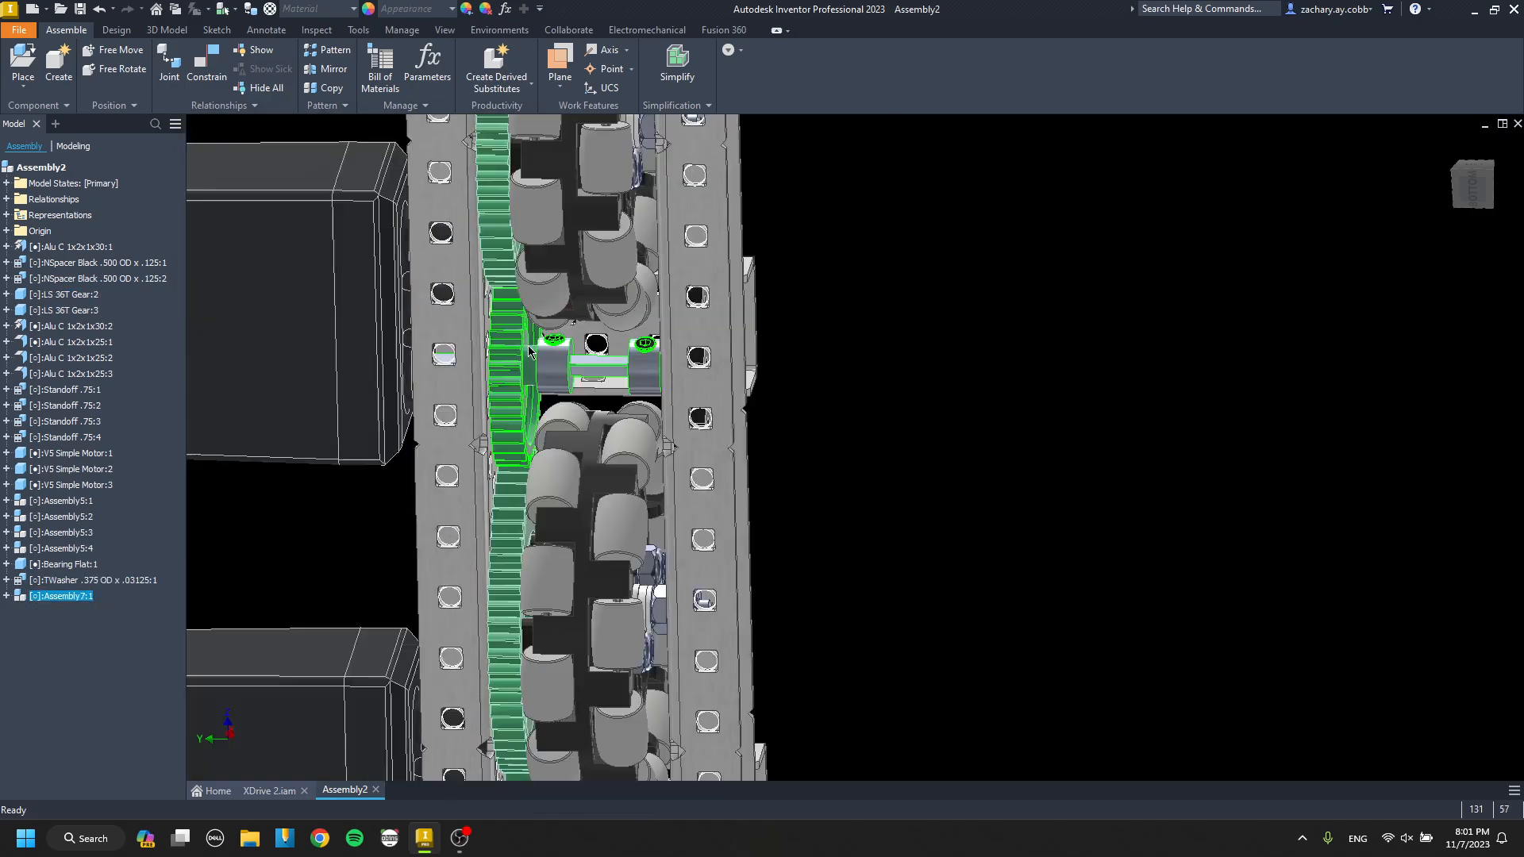
middle_click_drag(521, 352, 548, 389, "shift")
scroll(719, 321, "up", 4)
middle_click_drag(720, 320, 718, 362, "shift")
scroll(705, 368, "up", 4)
scroll(719, 362, "down", 5)
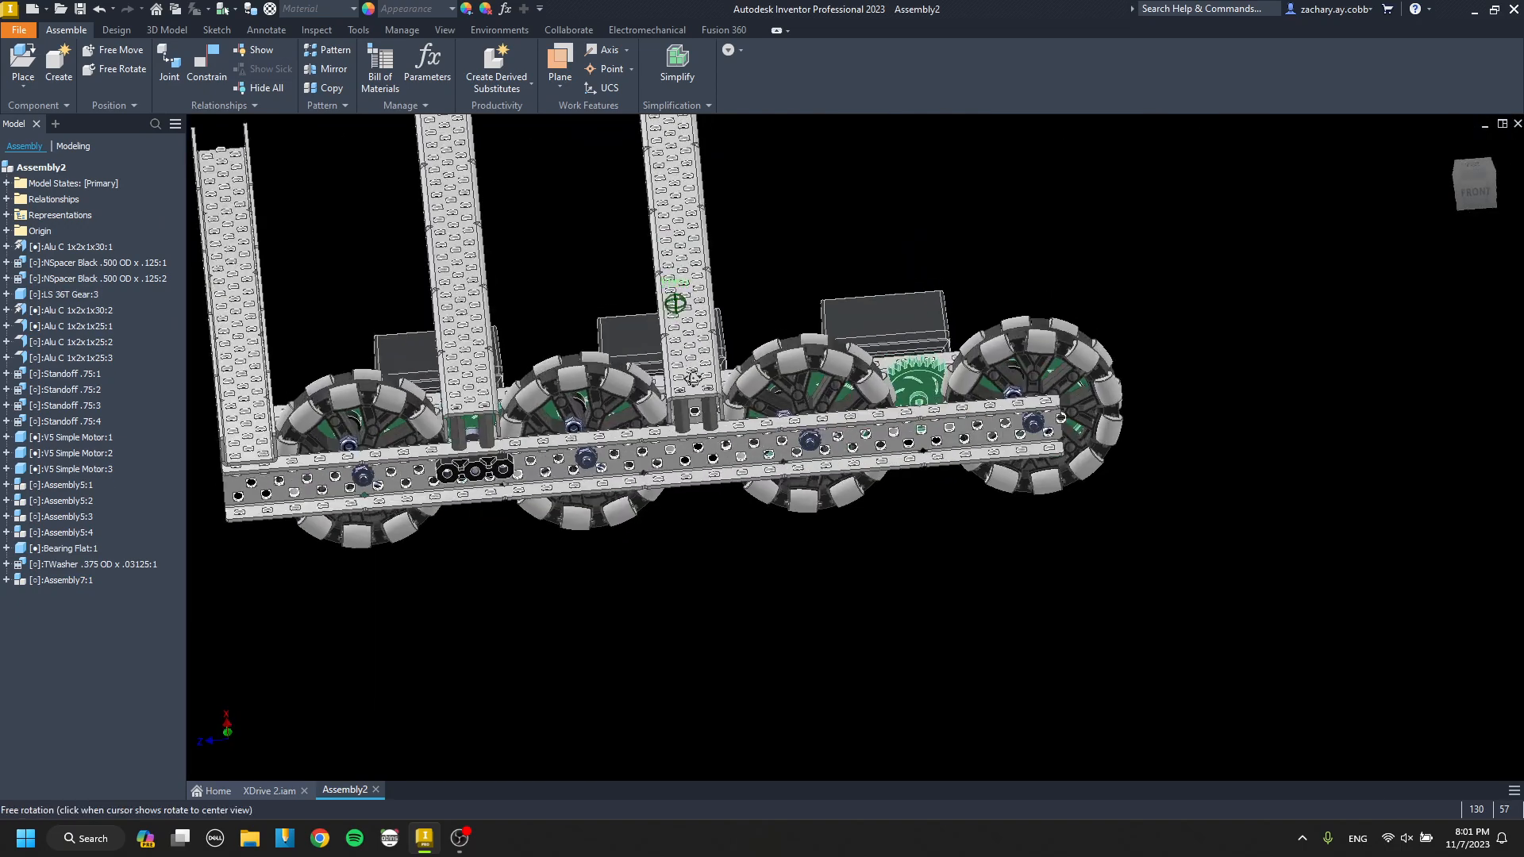
Paste a copy of the gear shaft subassembly below the channel and rotate its shaft toward the drive.
scroll(500, 468, "up", 3)
middle_click_drag(501, 468, 359, 429)
key("ctrl+v")
key("g")
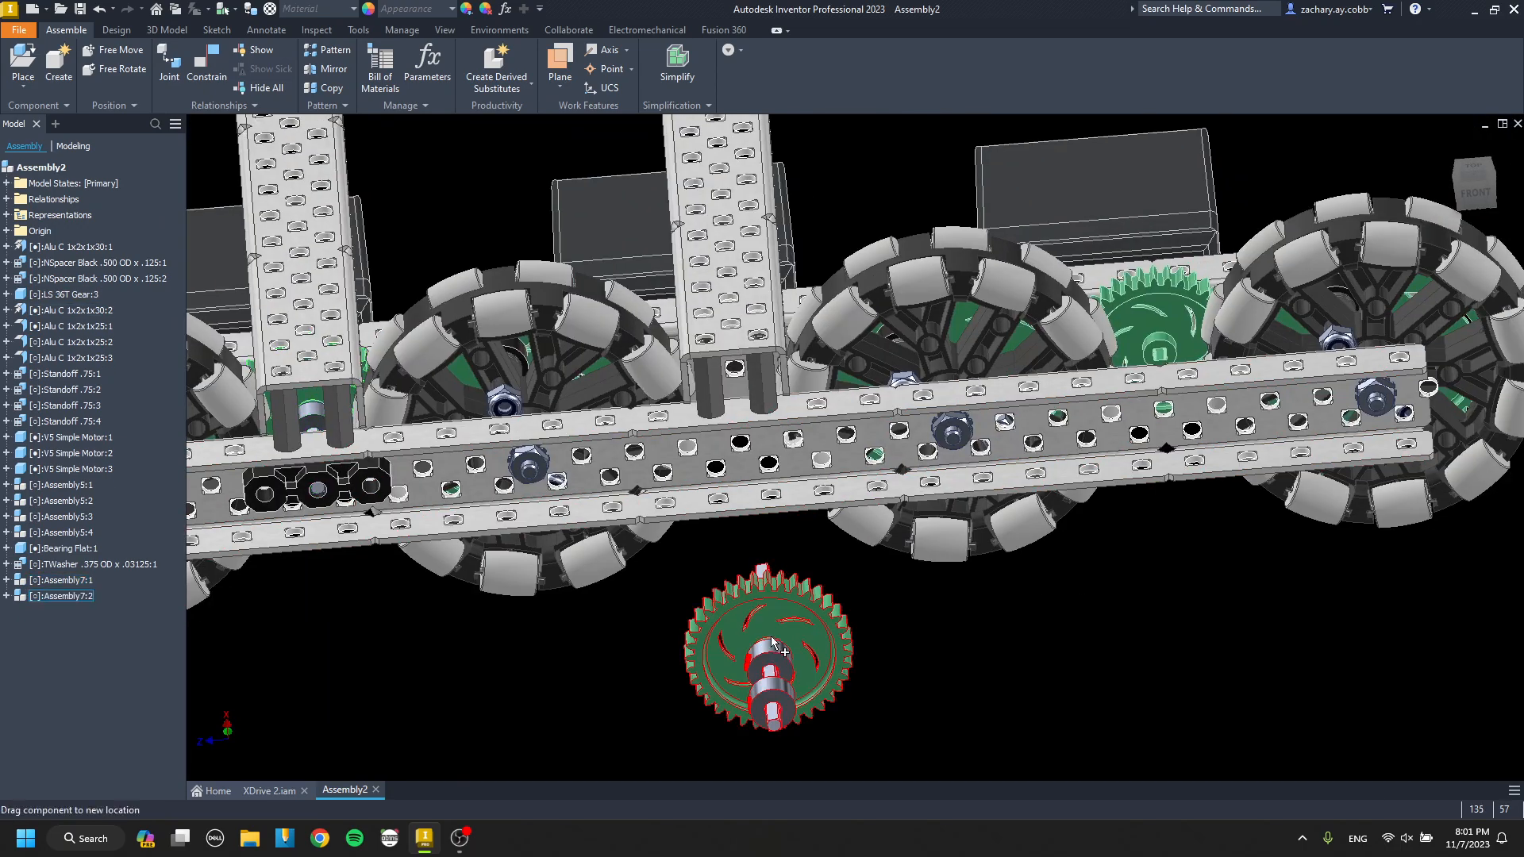
left_click(767, 635)
left_click_drag(766, 635, 773, 754)
key("Escape")
scroll(777, 637, "up", 5)
scroll(779, 635, "up", 3)
Constrain the copied subassembly's gear hub face against the inner channel between the second and third wheels.
key("c")
left_click(684, 566)
scroll(684, 567, "down", 5)
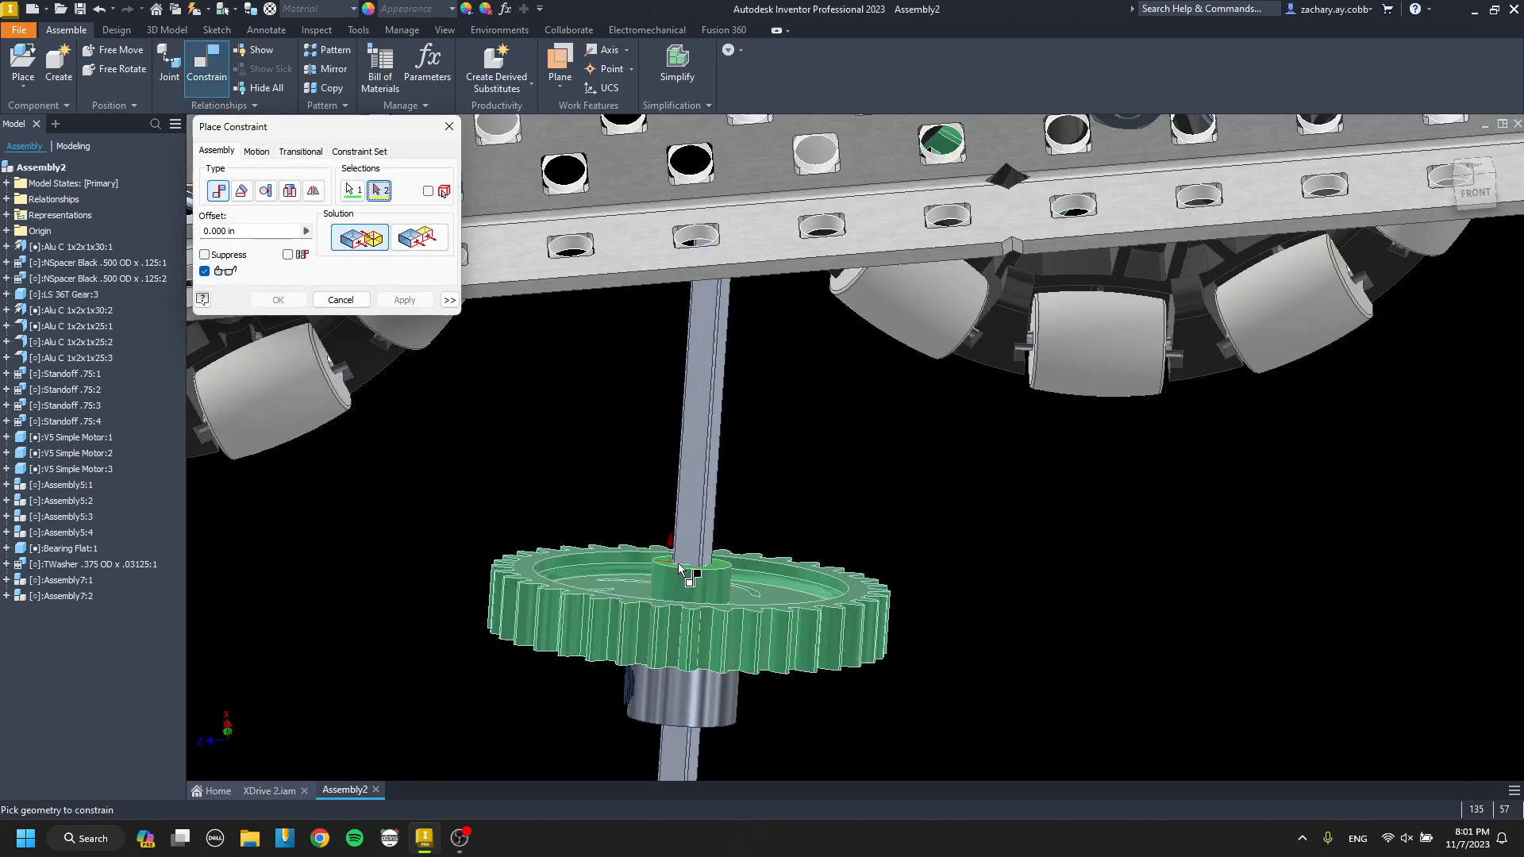
middle_click_drag(684, 566, 678, 470, "shift")
middle_click_drag(646, 151, 680, 469)
scroll(644, 377, "up", 3)
left_click(671, 457)
key("Return")
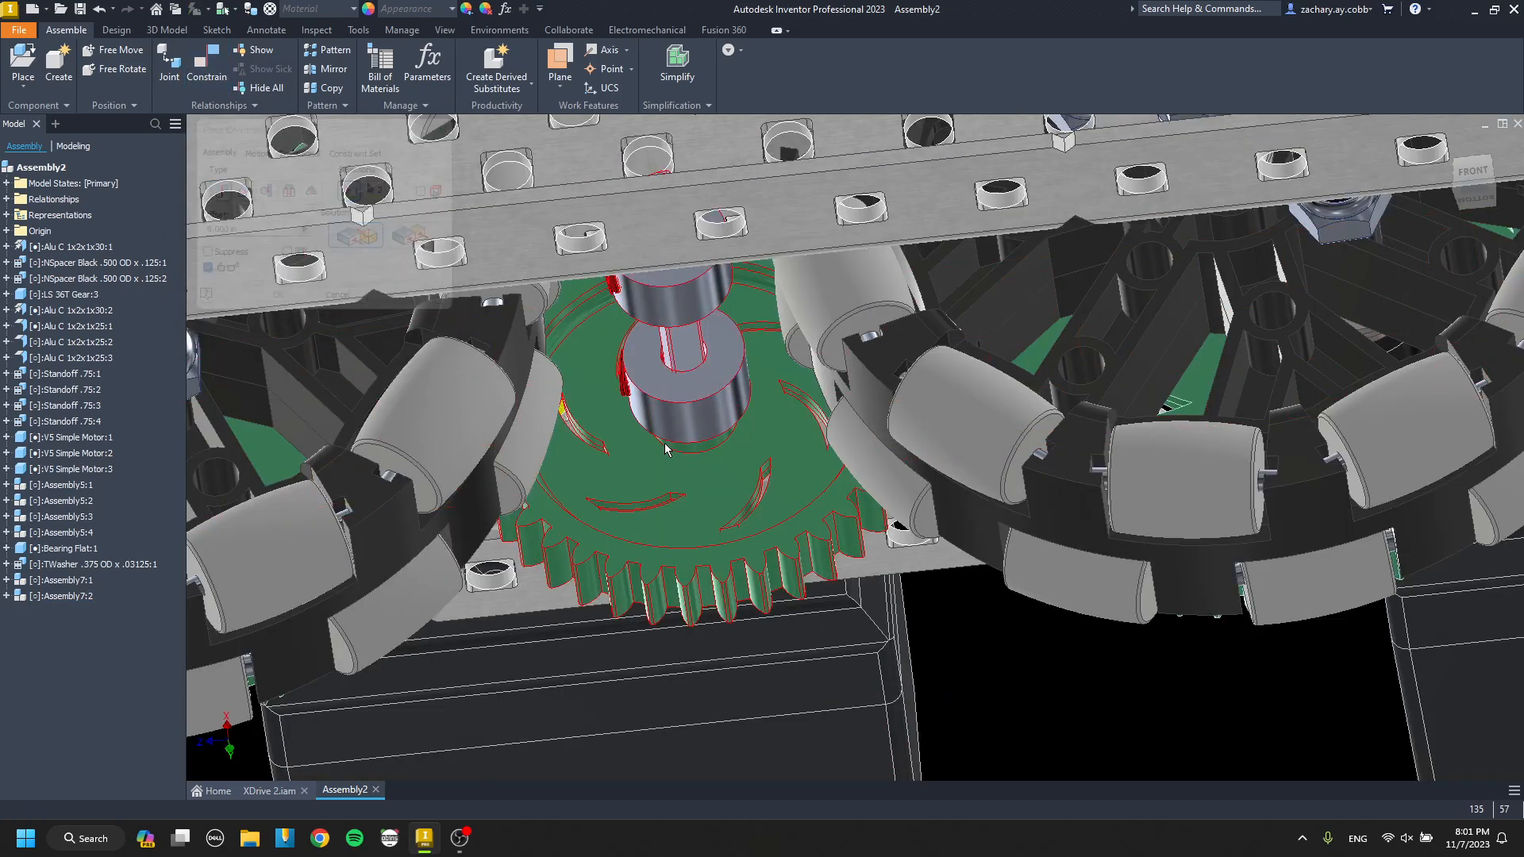
Align the copied subassembly's collar axis with the channel's shaft hole between the second and third wheels.
key("c")
left_click(689, 403)
middle_click_drag(689, 404, 691, 408, "shift")
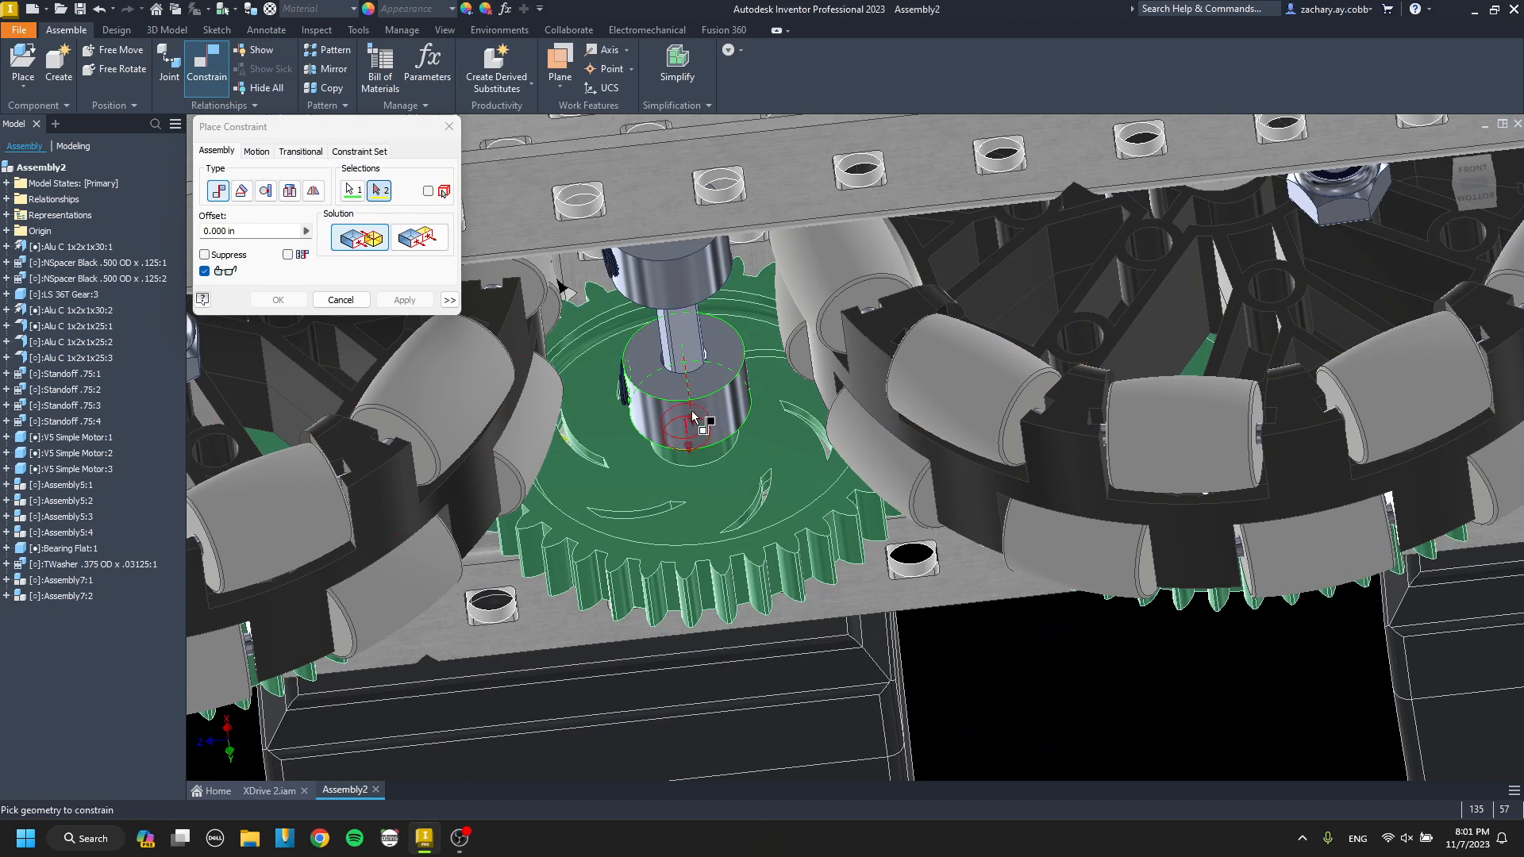
left_click(691, 416)
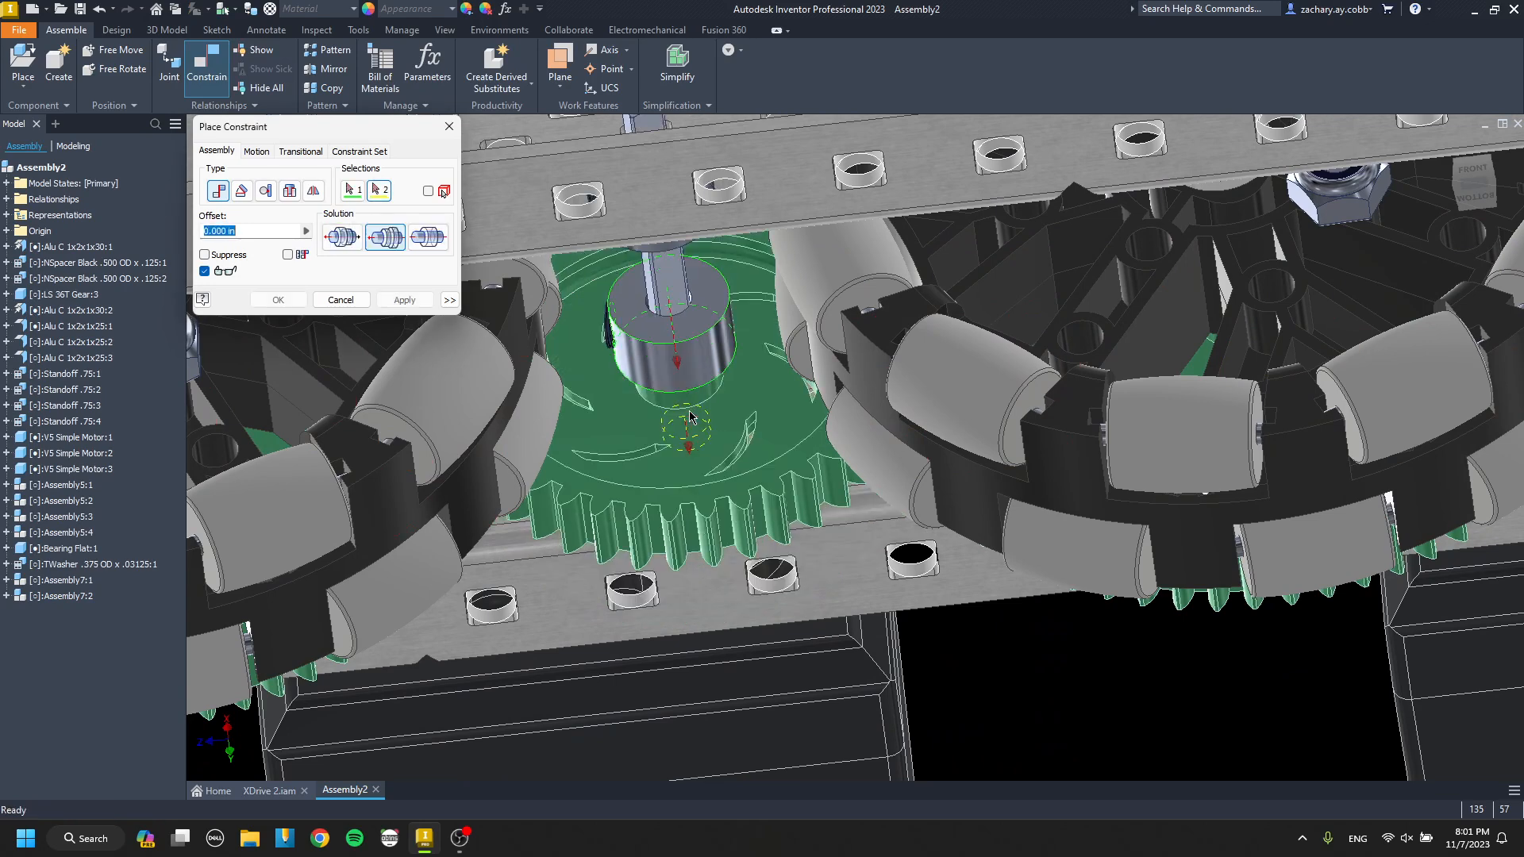
key("Return")
Delete the loose gear between the last two wheels, paste another gear shaft subassembly and rotate it into orientation.
left_click(726, 446)
scroll(727, 446, "down", 6)
middle_click_drag(727, 446, 821, 540, "shift")
middle_click_drag(821, 540, 713, 521)
left_click(817, 441)
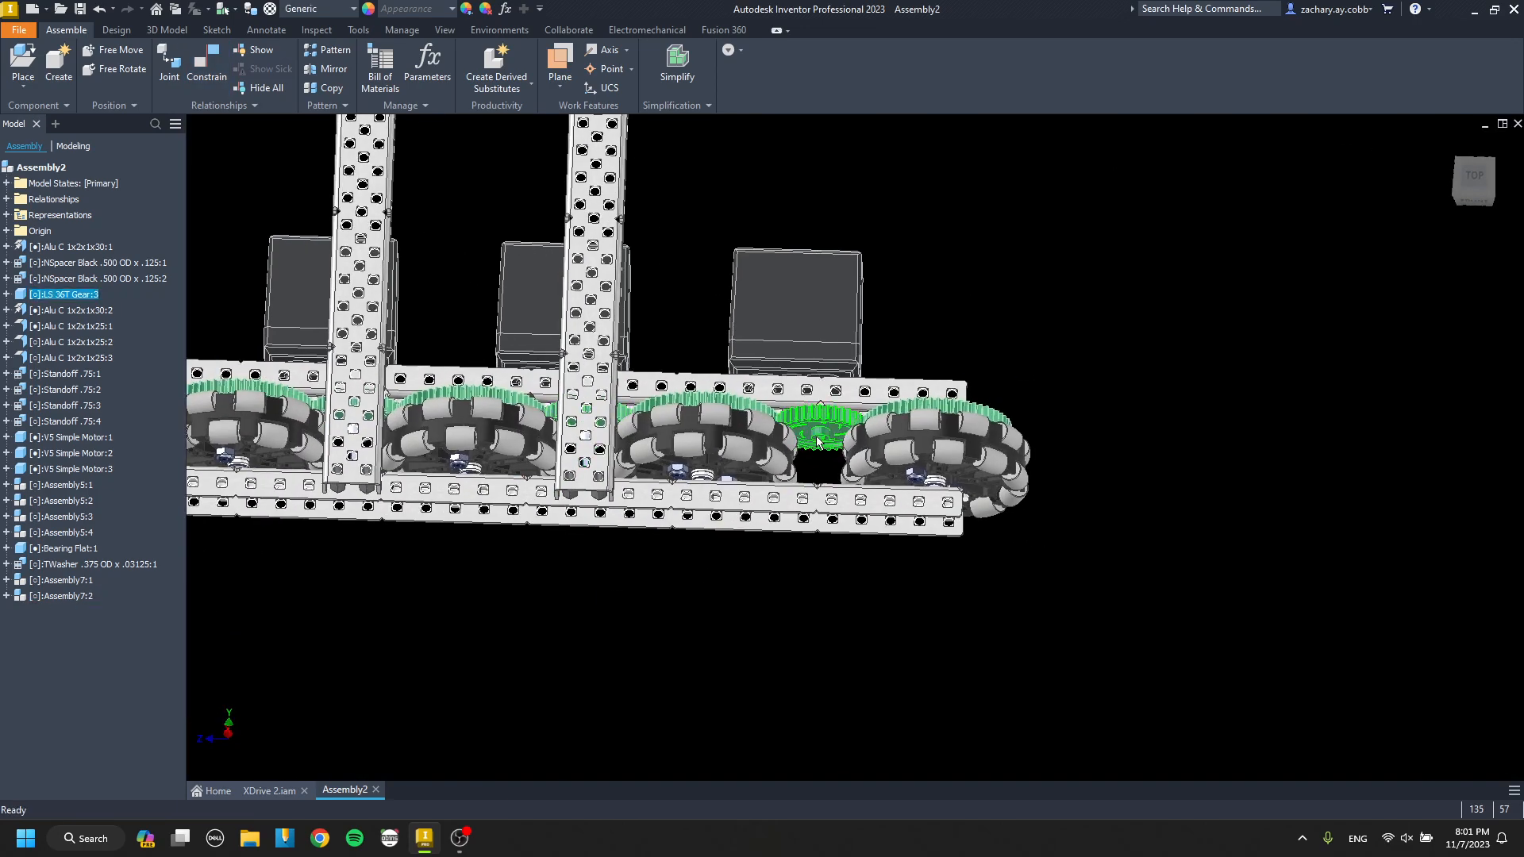
key("ctrl+v")
scroll(705, 640, "up", 4)
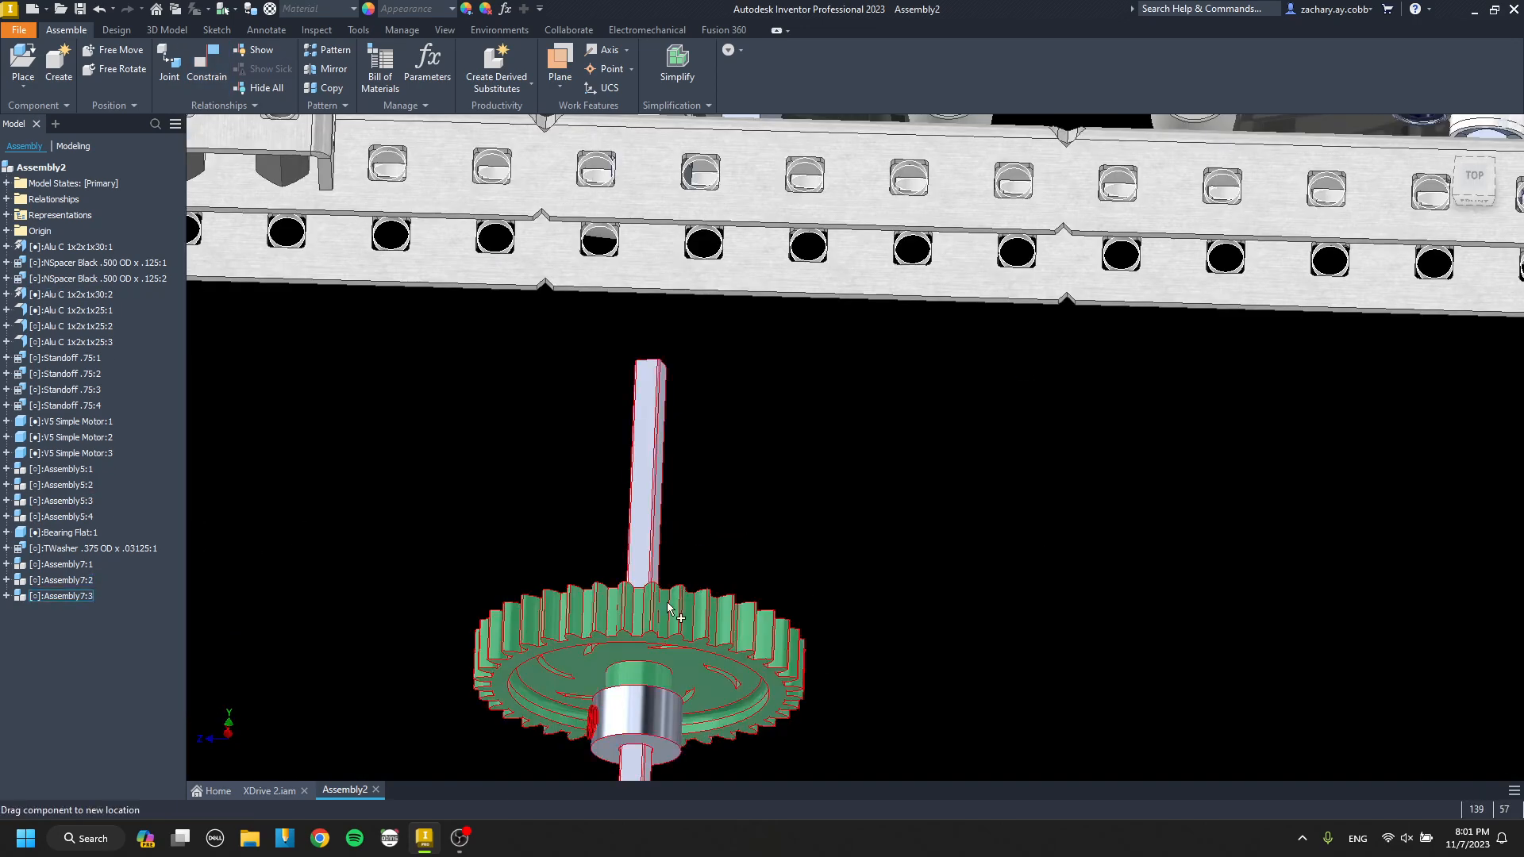
left_click(669, 617)
key("g")
left_click_drag(669, 623, 653, 699)
Constrain the third gear shaft subassembly to the inner channel's face and shaft hole between the last two wheels.
key("c")
scroll(665, 654, "up", 6)
left_click(669, 608)
scroll(687, 587, "down", 4)
scroll(893, 228, "up", 6)
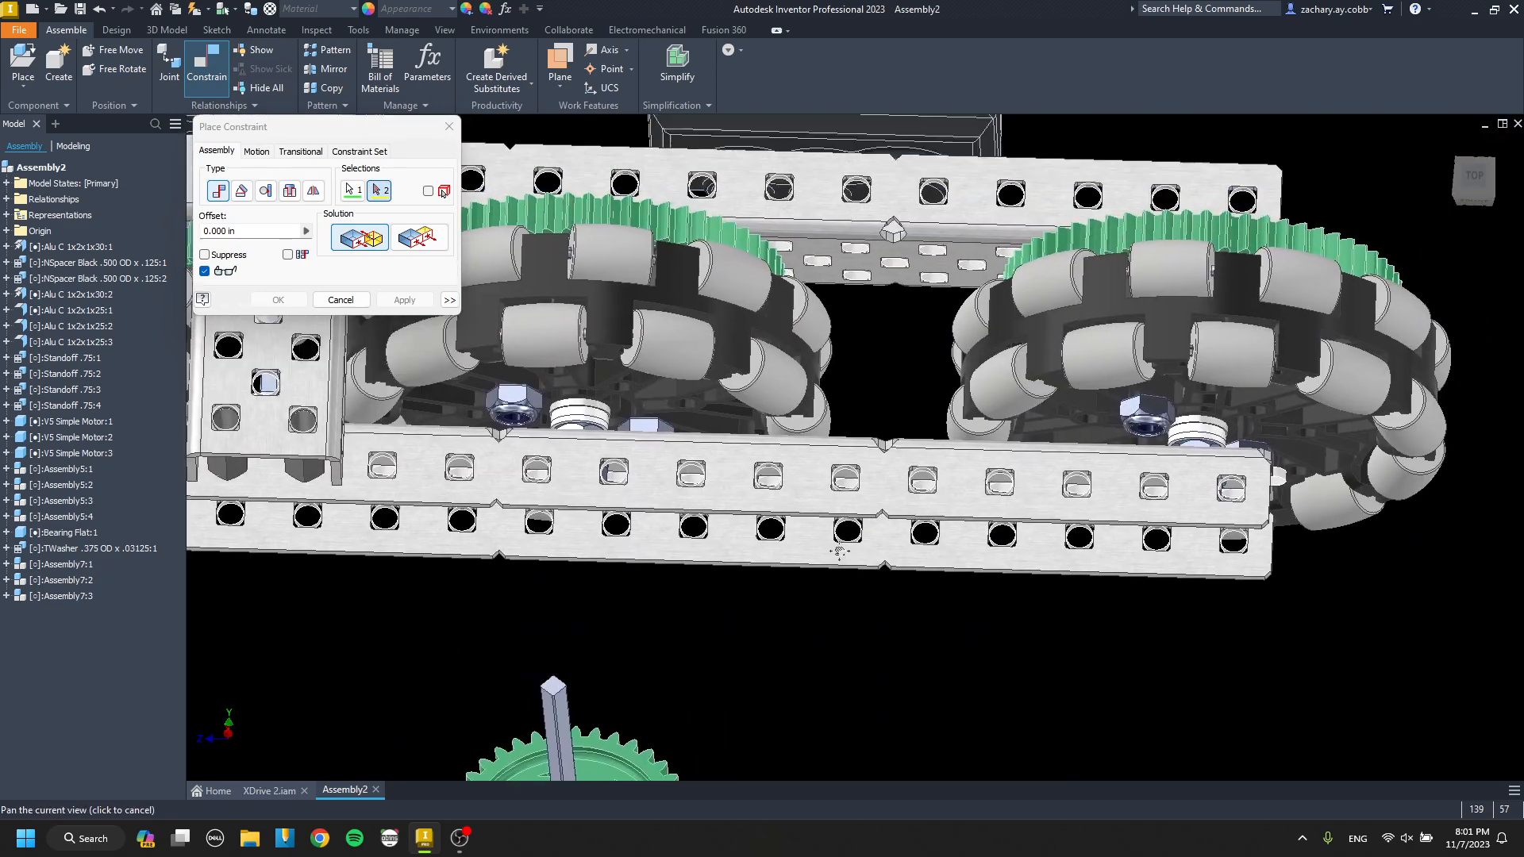
left_click(811, 331)
key("Return")
key("c")
left_click(779, 466)
scroll(786, 321, "up", 4)
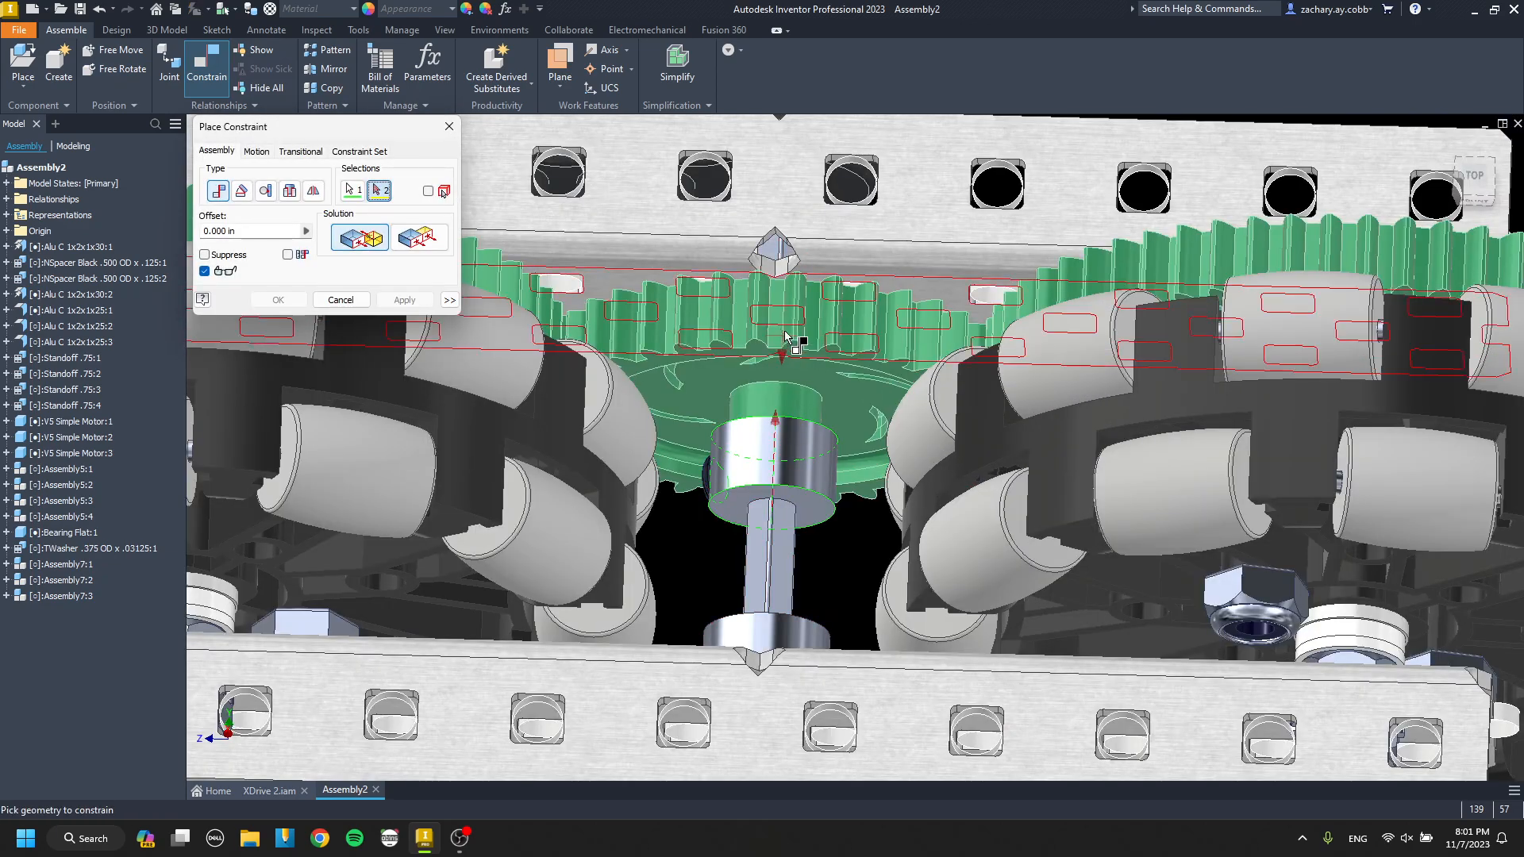
left_click(781, 326)
key("Return")
Copy the black .500 OD x .125 nylon spacer at the end of the drive and paste one duplicate.
scroll(765, 359, "down", 6)
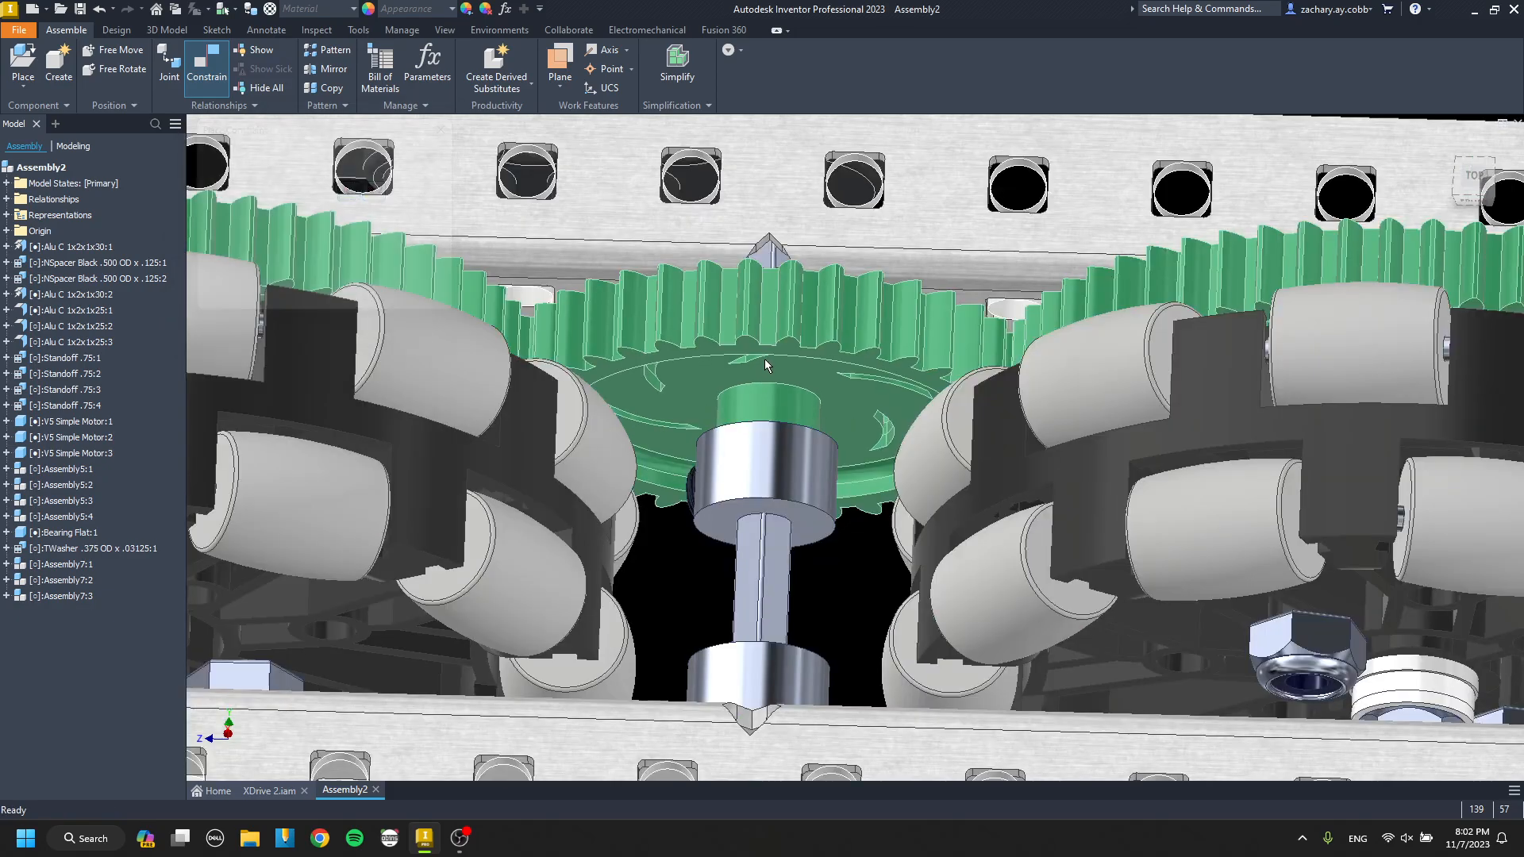
mouse_move(477, 384)
middle_mouse_down()
mouse_move(810, 404)
mouse_move(861, 391)
mouse_move(813, 404)
mouse_move(869, 389)
middle_mouse_up()
scroll(803, 425, "down", 3)
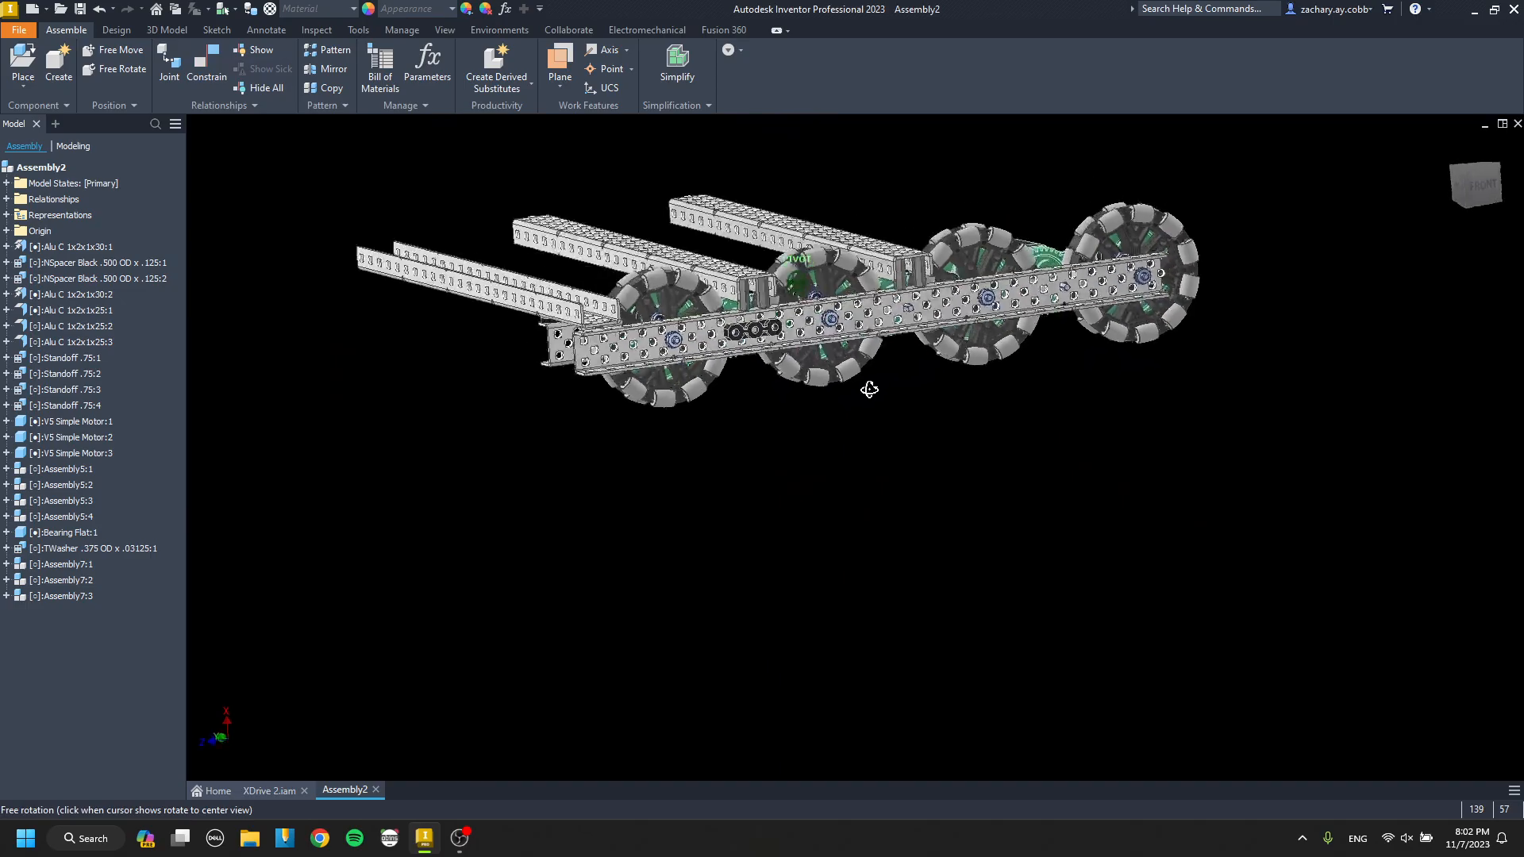
scroll(540, 298, "up", 4)
scroll(730, 353, "down", 3)
middle_click_drag(758, 353, 679, 468, "shift")
scroll(673, 475, "up", 5)
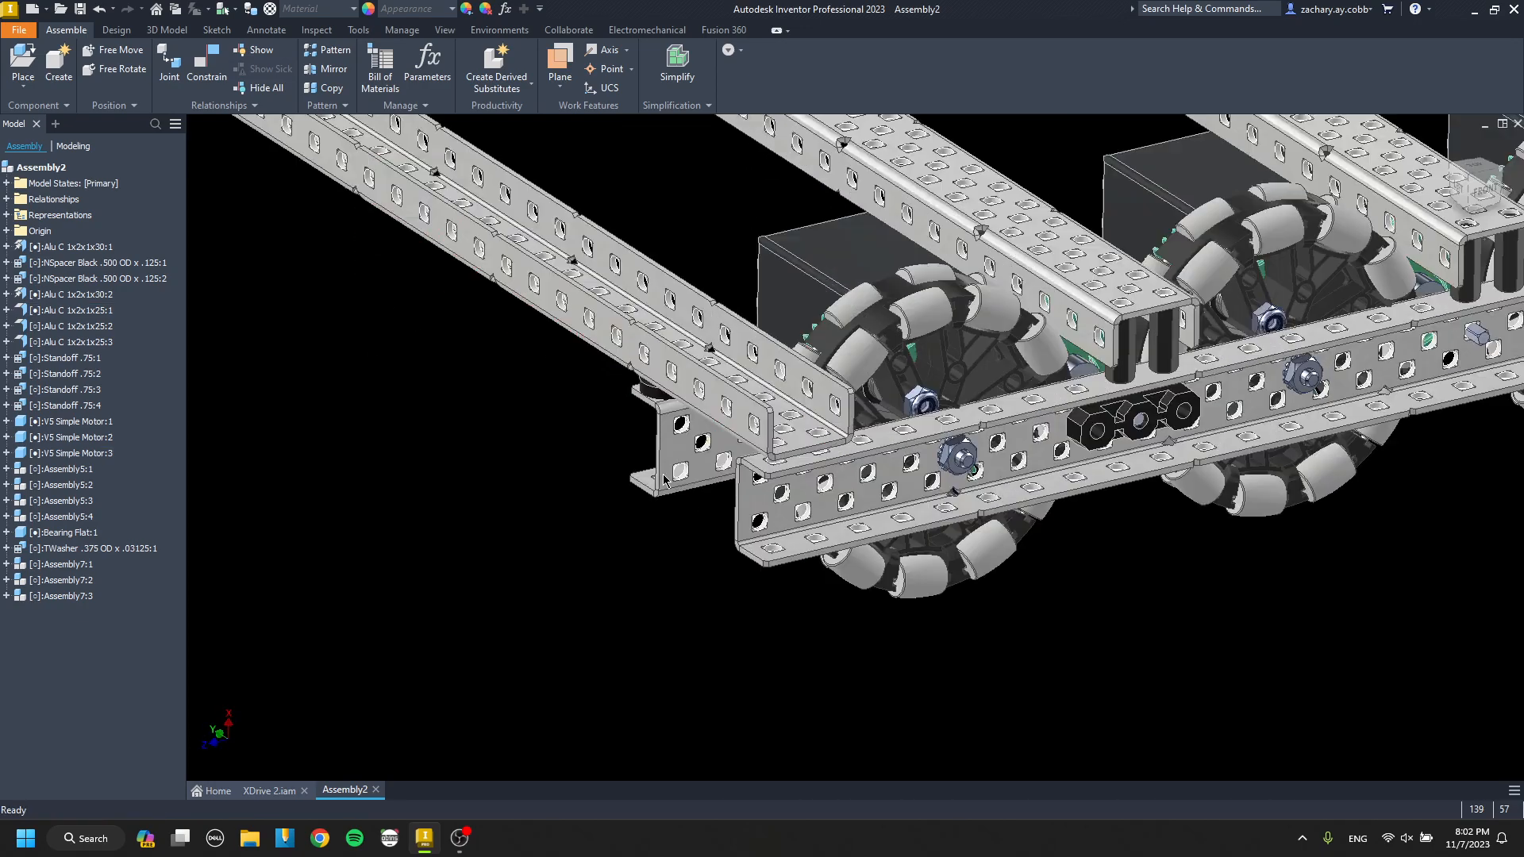
left_click(655, 334)
scroll(655, 336, "down", 3)
middle_click_drag(655, 336, 660, 371)
key("ctrl+v")
scroll(573, 548, "up", 3)
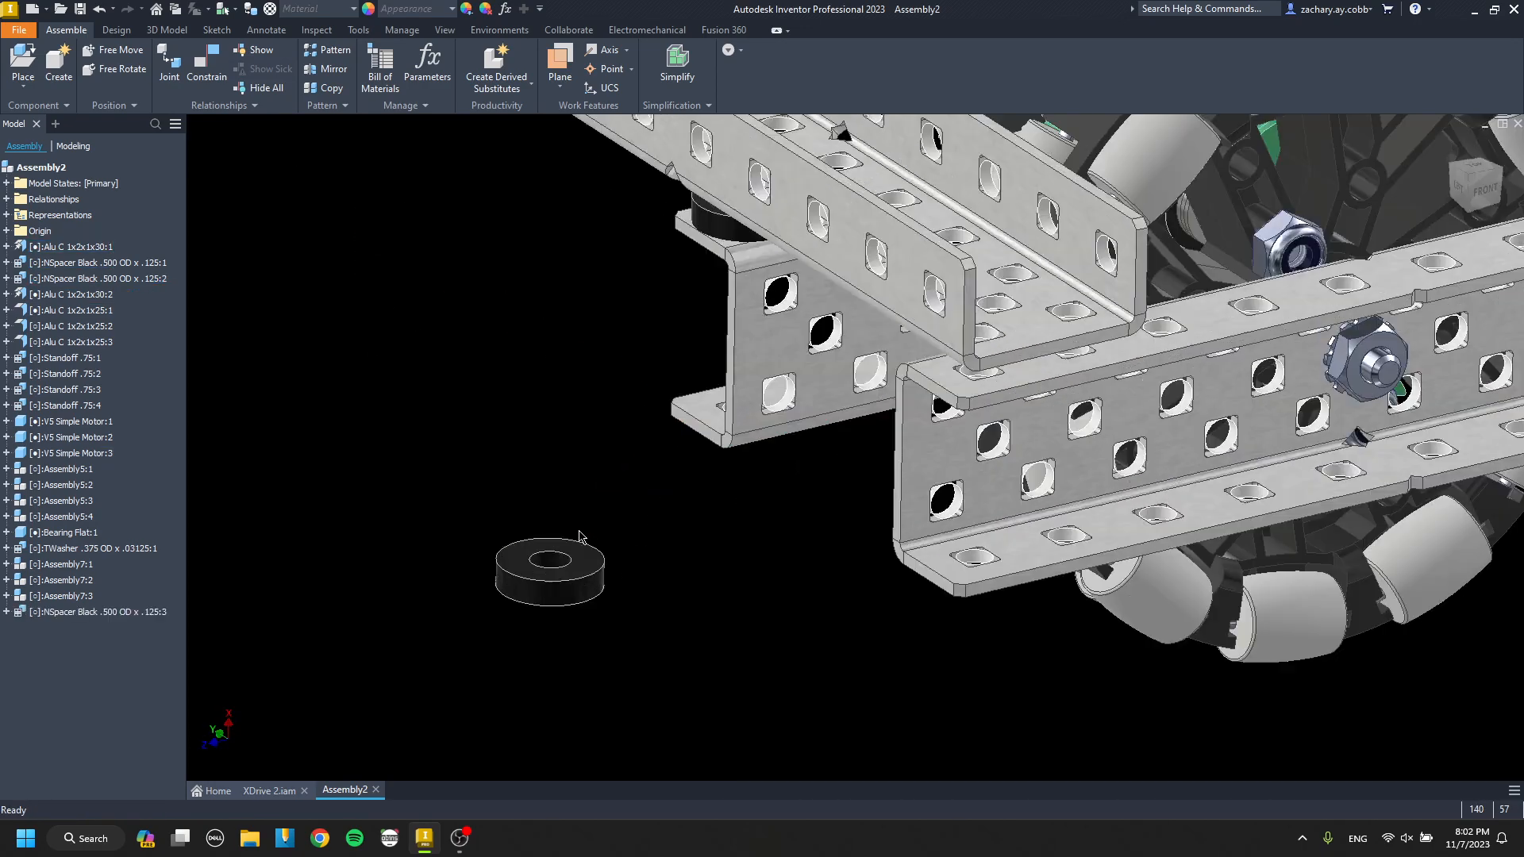
Constrain the pasted spacer between the drive channel's flange and the crossing channel, in line with the end hole.
key("c")
left_click(599, 573)
scroll(972, 383, "up", 5)
left_click(937, 346)
left_click(959, 373)
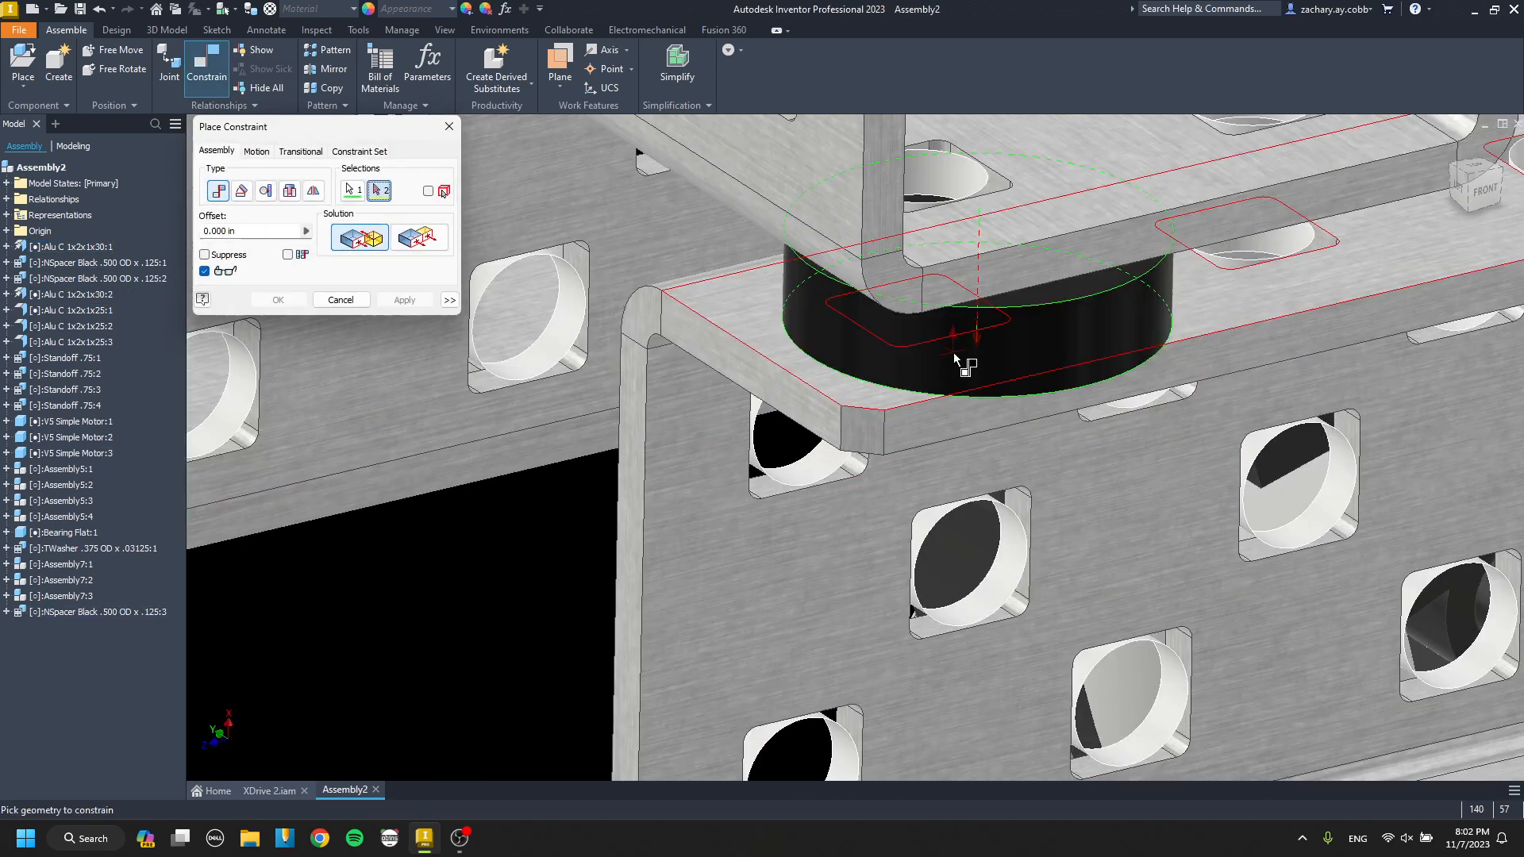
left_click(943, 189)
key("Return")
Paste another black nylon spacer and constrain its face to the drive channel's flange under the crossing channel.
key("ctrl+v")
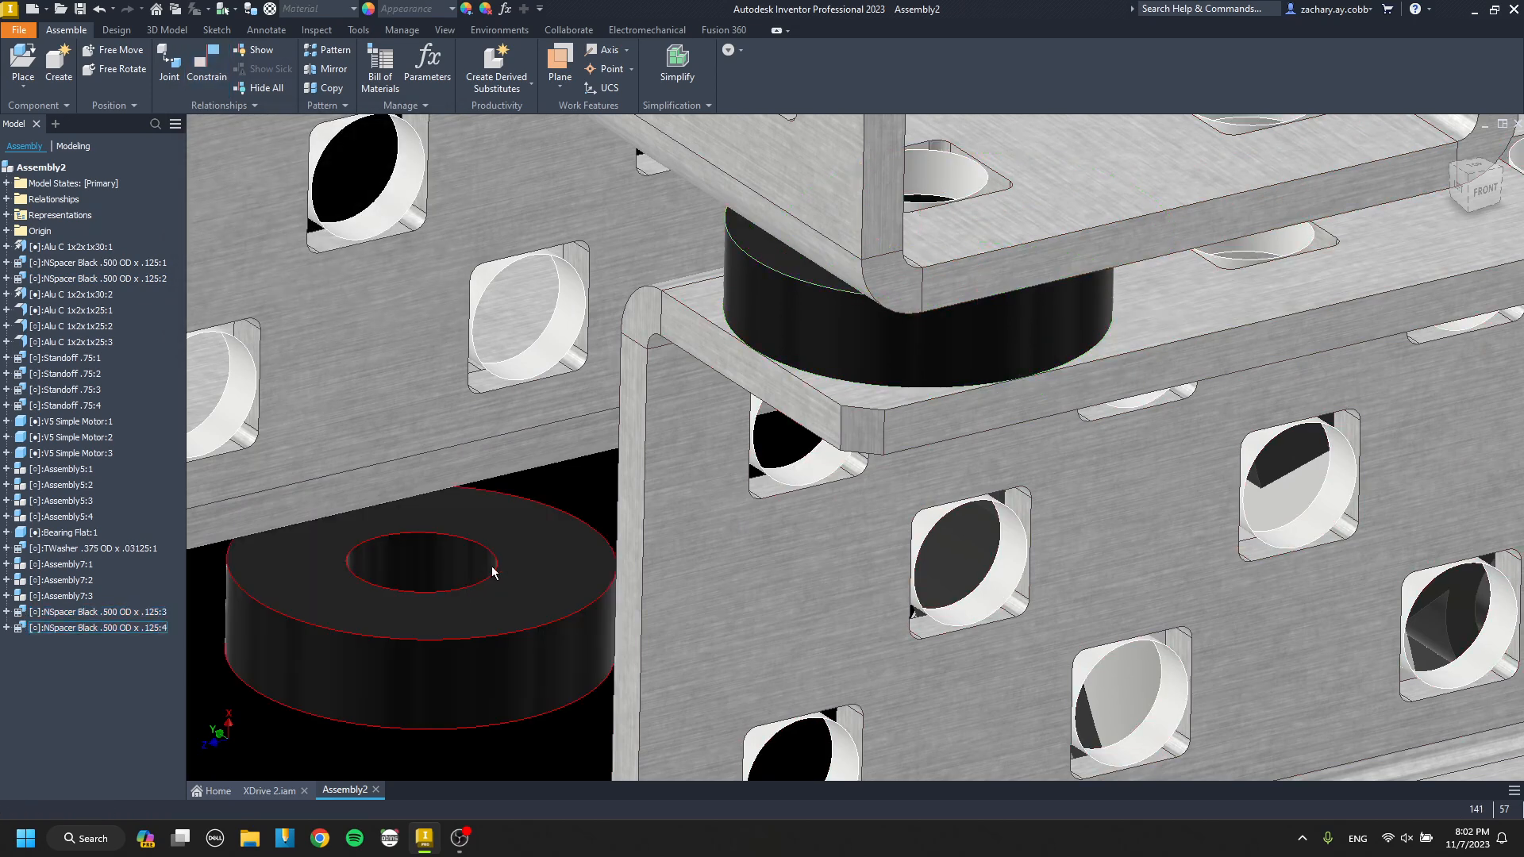
key("c")
left_click(540, 558)
scroll(551, 557, "down", 3)
middle_click_drag(554, 557, 348, 594)
left_click(832, 422)
key("Return")
Align the newest spacer's axis with the next hole at the end of the crossing channel.
key("c")
left_click(838, 416)
scroll(745, 341, "up", 5)
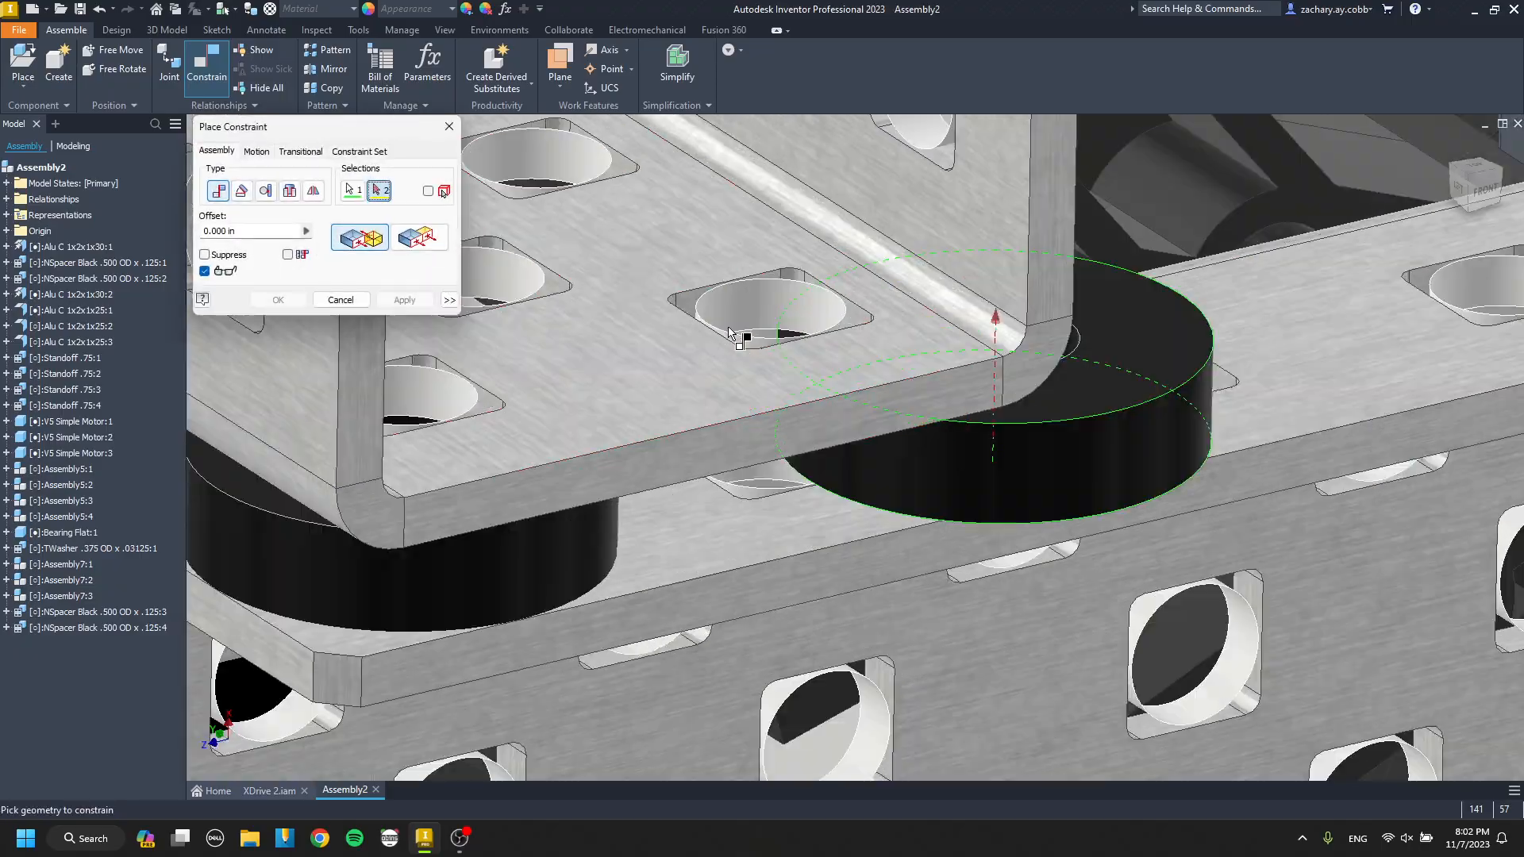
left_click(784, 331)
key("Return")
Start placing another component from the parts library.
scroll(785, 330, "down", 8)
middle_click_drag(751, 405, 786, 361)
scroll(774, 353, "up", 4)
middle_click_drag(765, 350, 692, 393, "shift")
key("p")
key("Escape")
scroll(753, 389, "down", 4)
key("p")
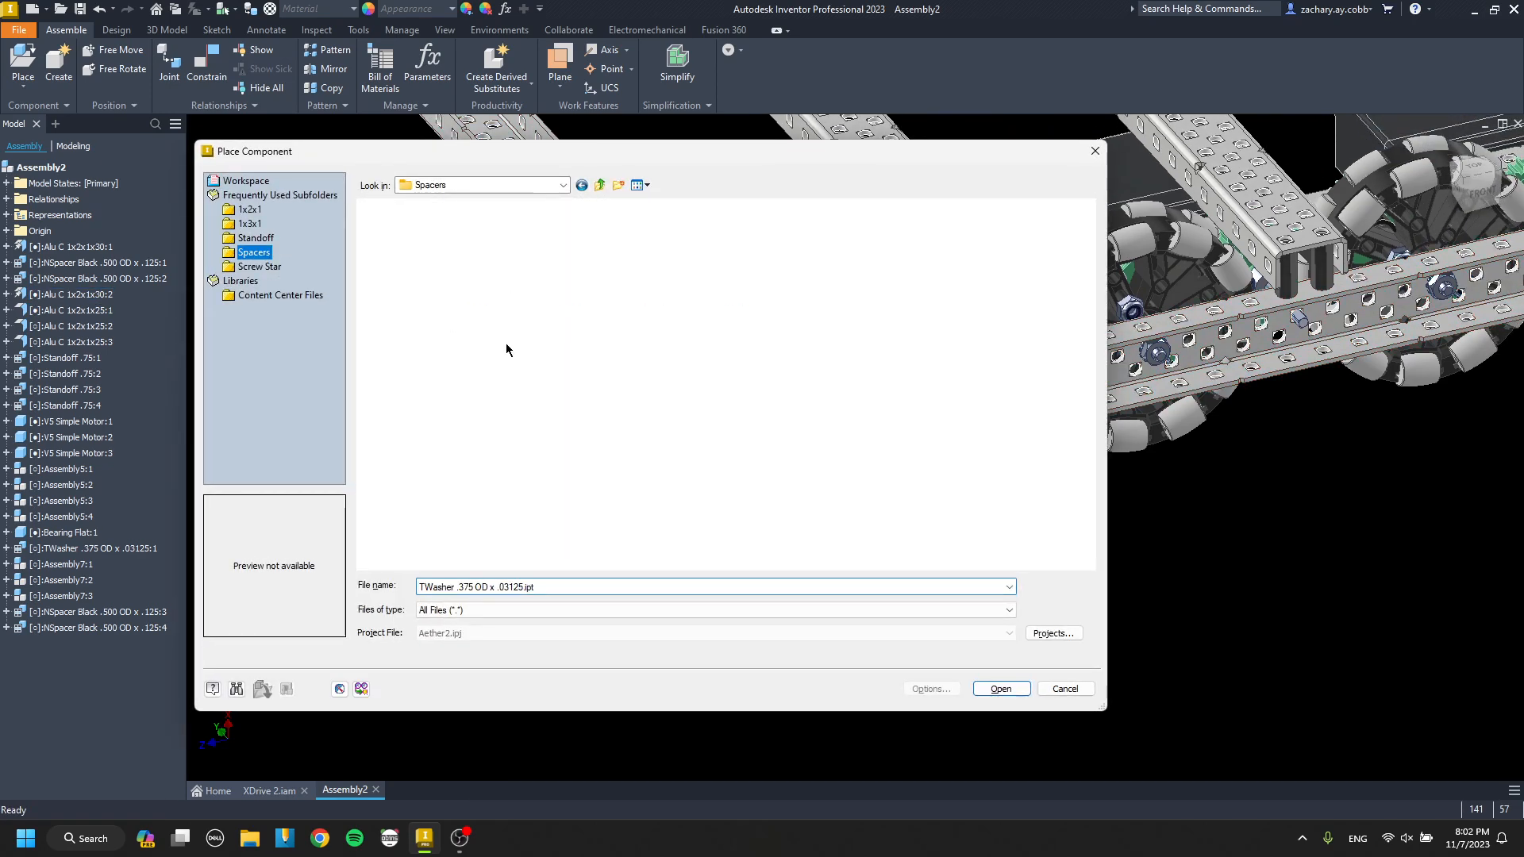
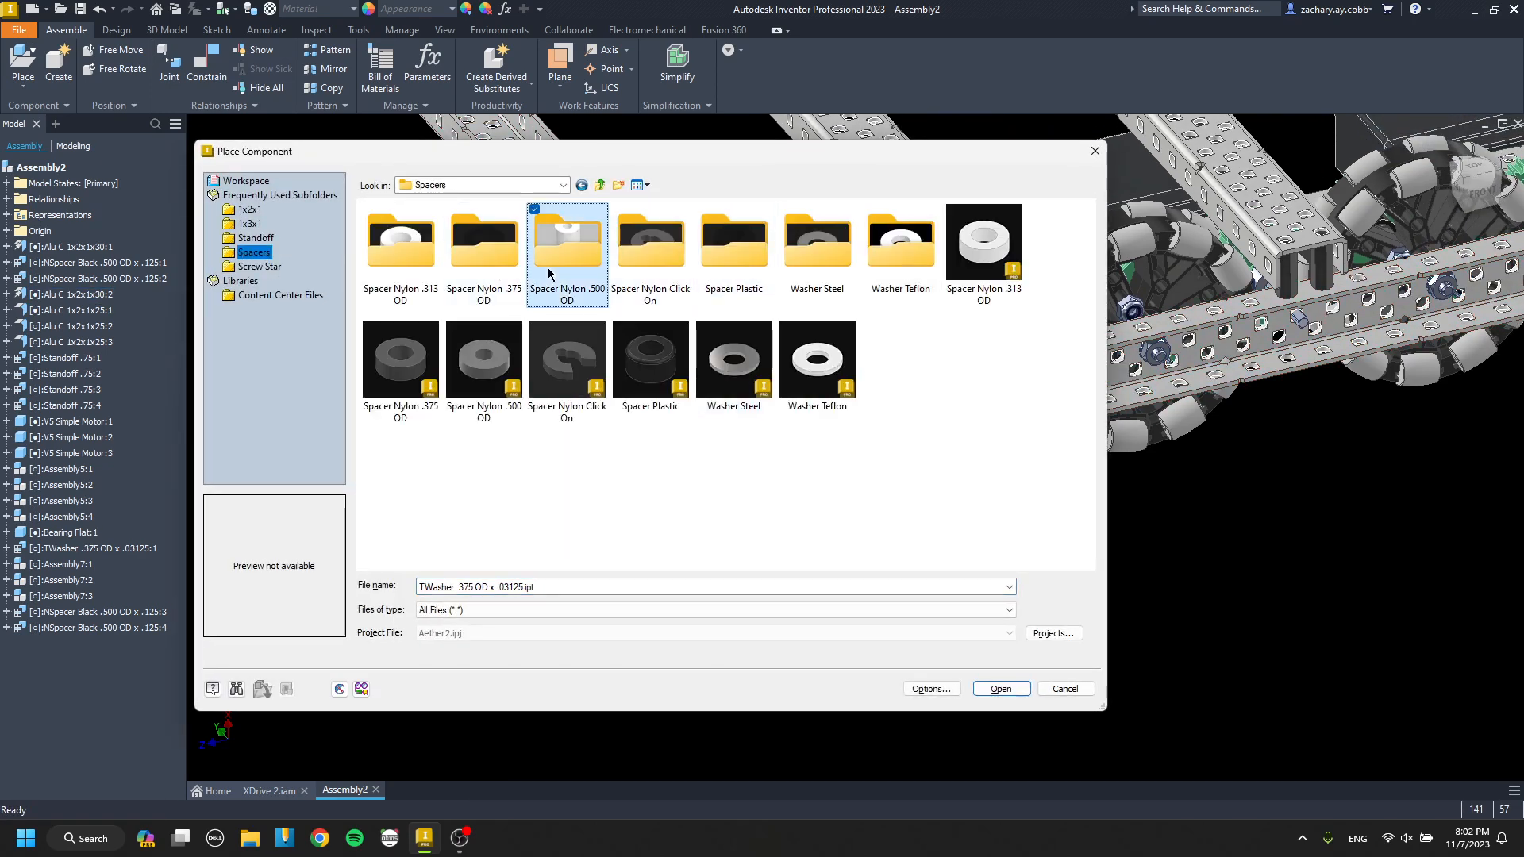
Place an NSpacer Black .500 OD x .500 from the .500 OD nylon spacers and seat it inside the outer drive channel's end.
double_click(550, 273)
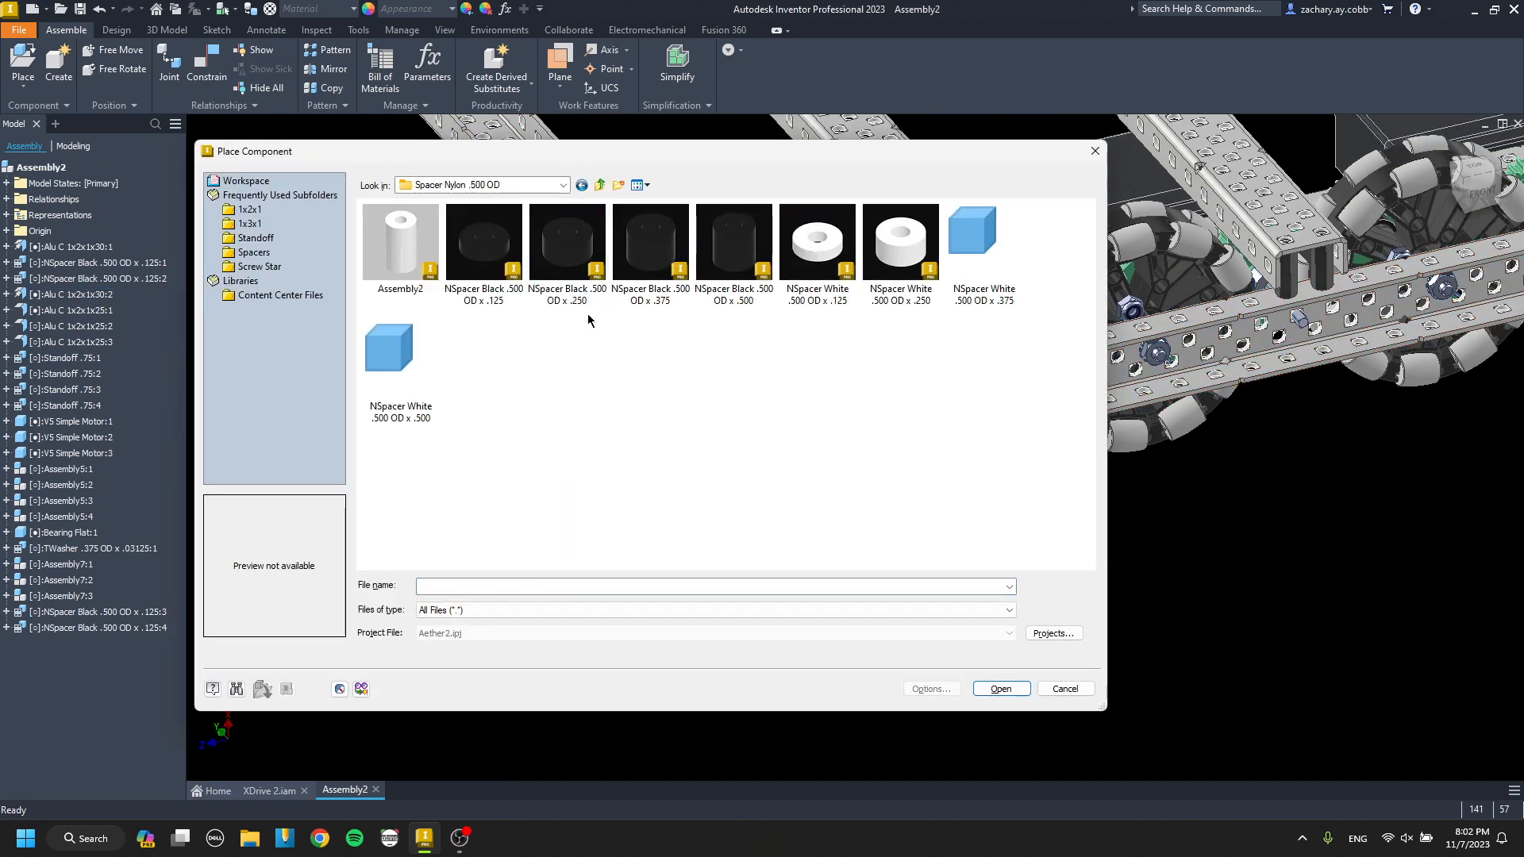
double_click(727, 283)
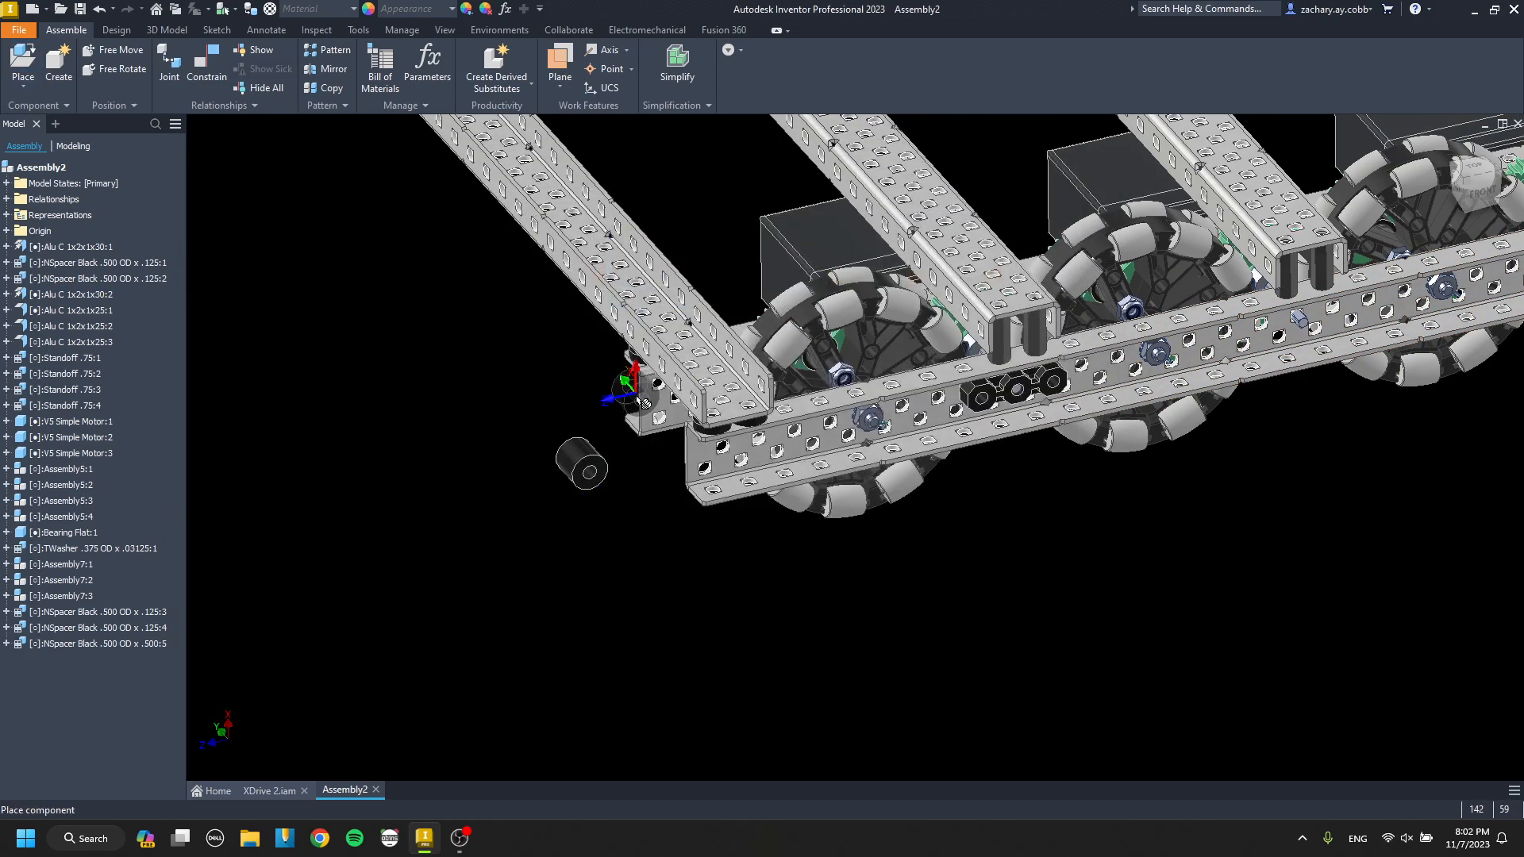
key("c")
scroll(615, 476, "up", 4)
left_click(1067, 564)
key("Return")
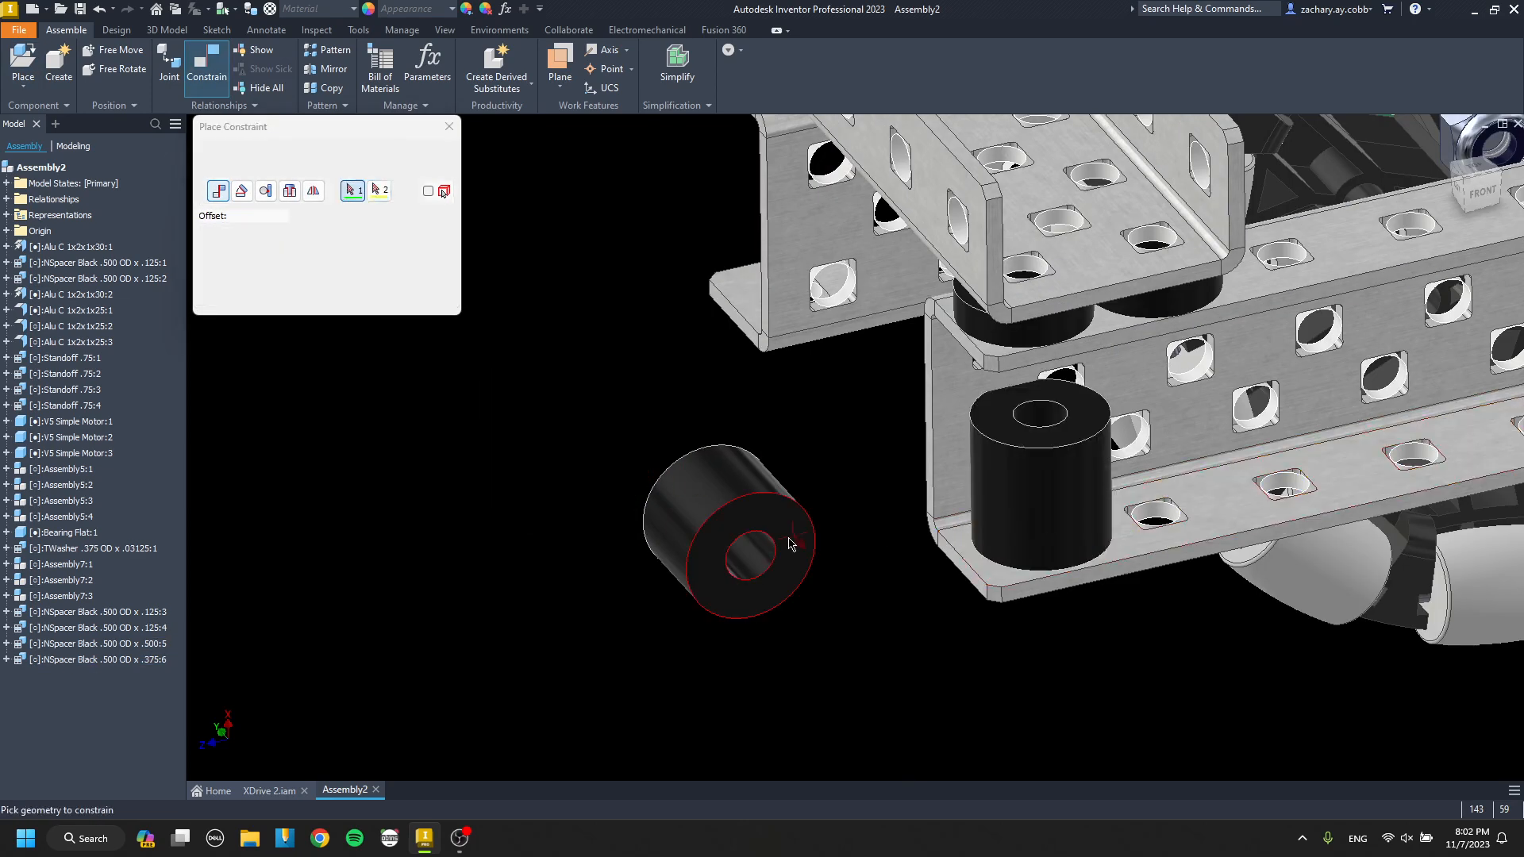
Stack an NSpacer Black .500 OD x .375 face to face on the .500 spacer and align the two spacers' axes.
key("c")
left_click(789, 542)
left_click(1073, 419)
key("Return")
key("c")
left_click(1069, 394)
left_click(1070, 451)
key("Return")
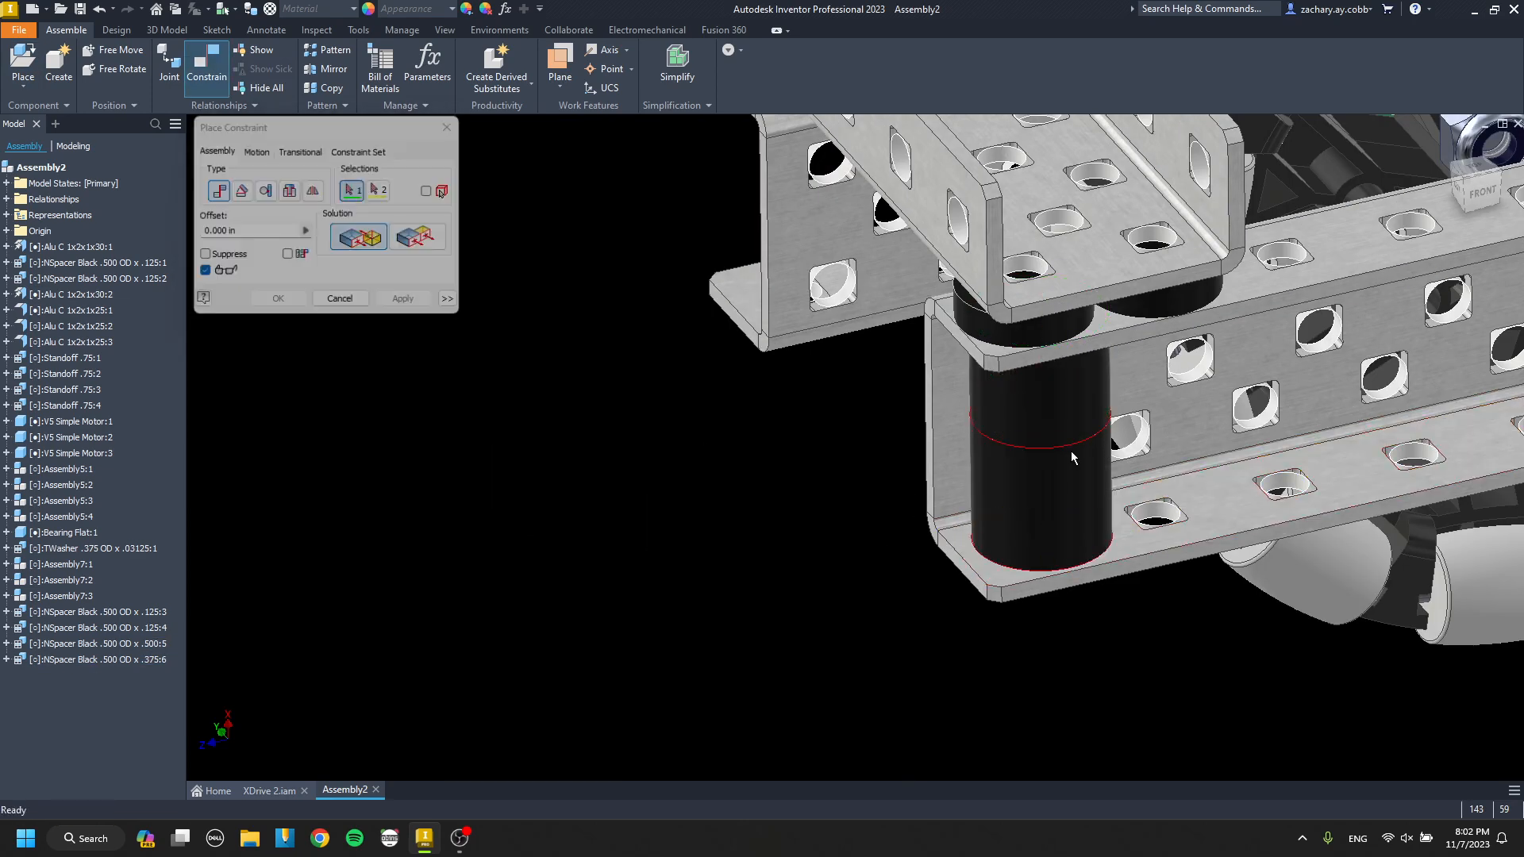
Align the two-spacer stack with the end hole in the outer drive channel's lower flange.
key("c")
left_click(1068, 459)
scroll(1046, 521, "up", 3)
left_click(1035, 533)
key("Return")
scroll(1036, 518, "down", 3)
middle_click_drag(1035, 518, 772, 579)
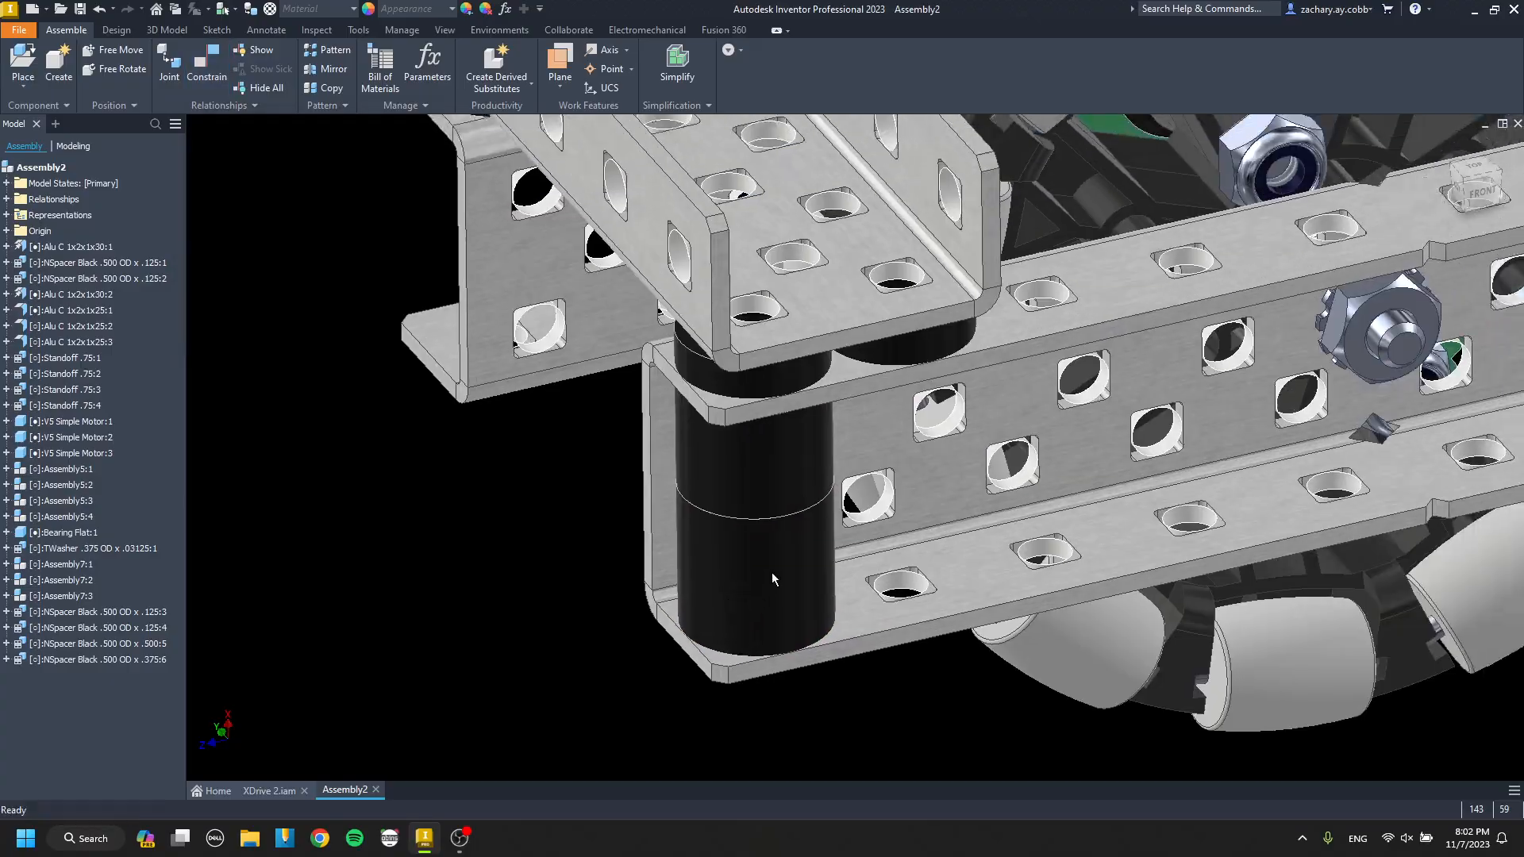
Paste a copy of the .500 and .375 spacer stack and constrain its end face to the outer drive channel's lower flange.
scroll(795, 456, "down", 2)
middle_click_drag(796, 444, 765, 450, "shift")
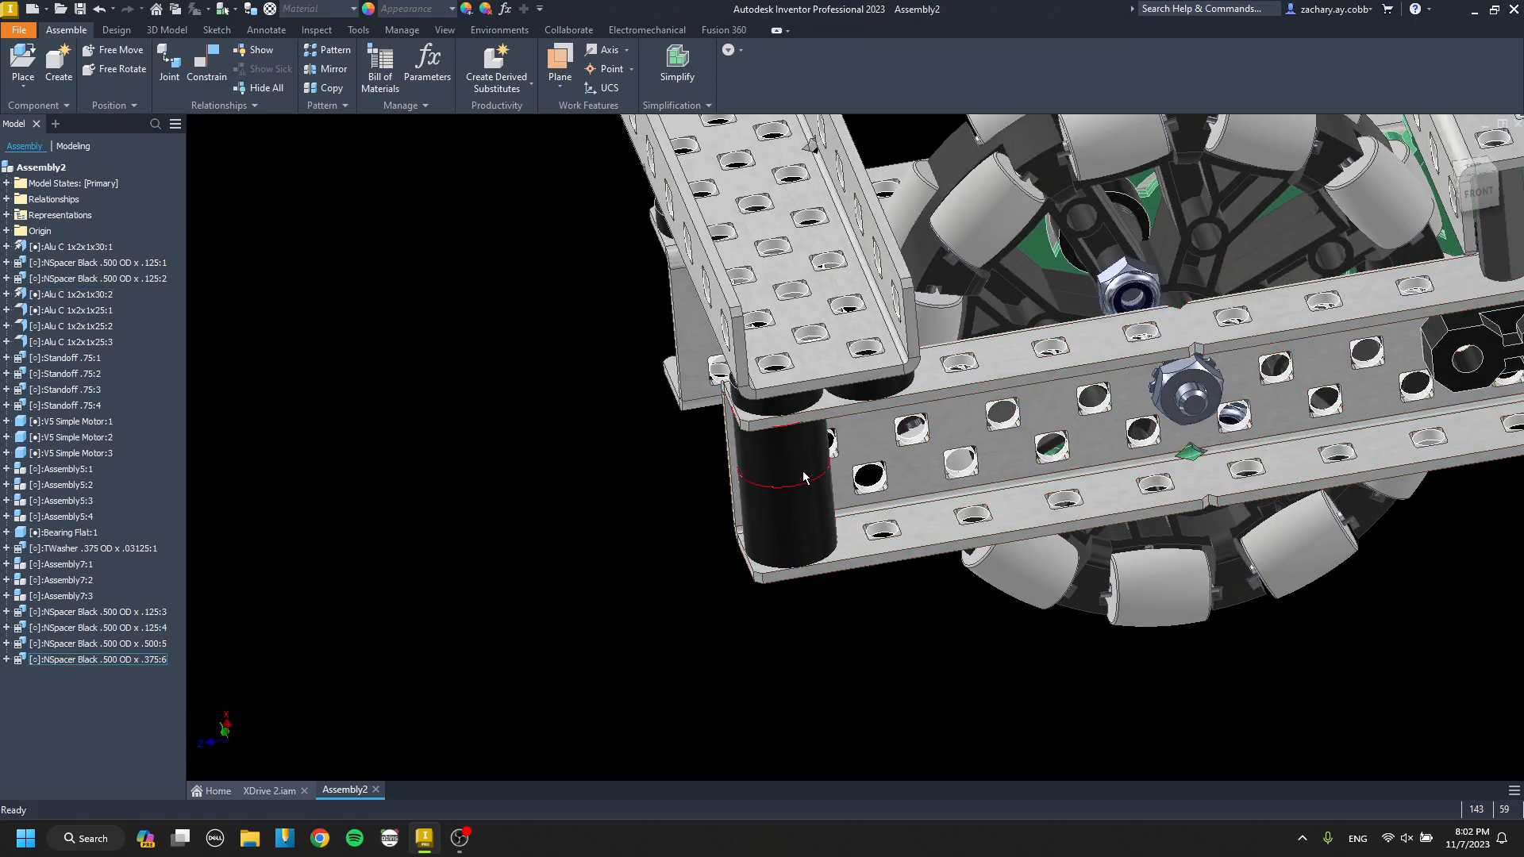
middle_click_drag(878, 451, 872, 563)
scroll(818, 483, "up", 5)
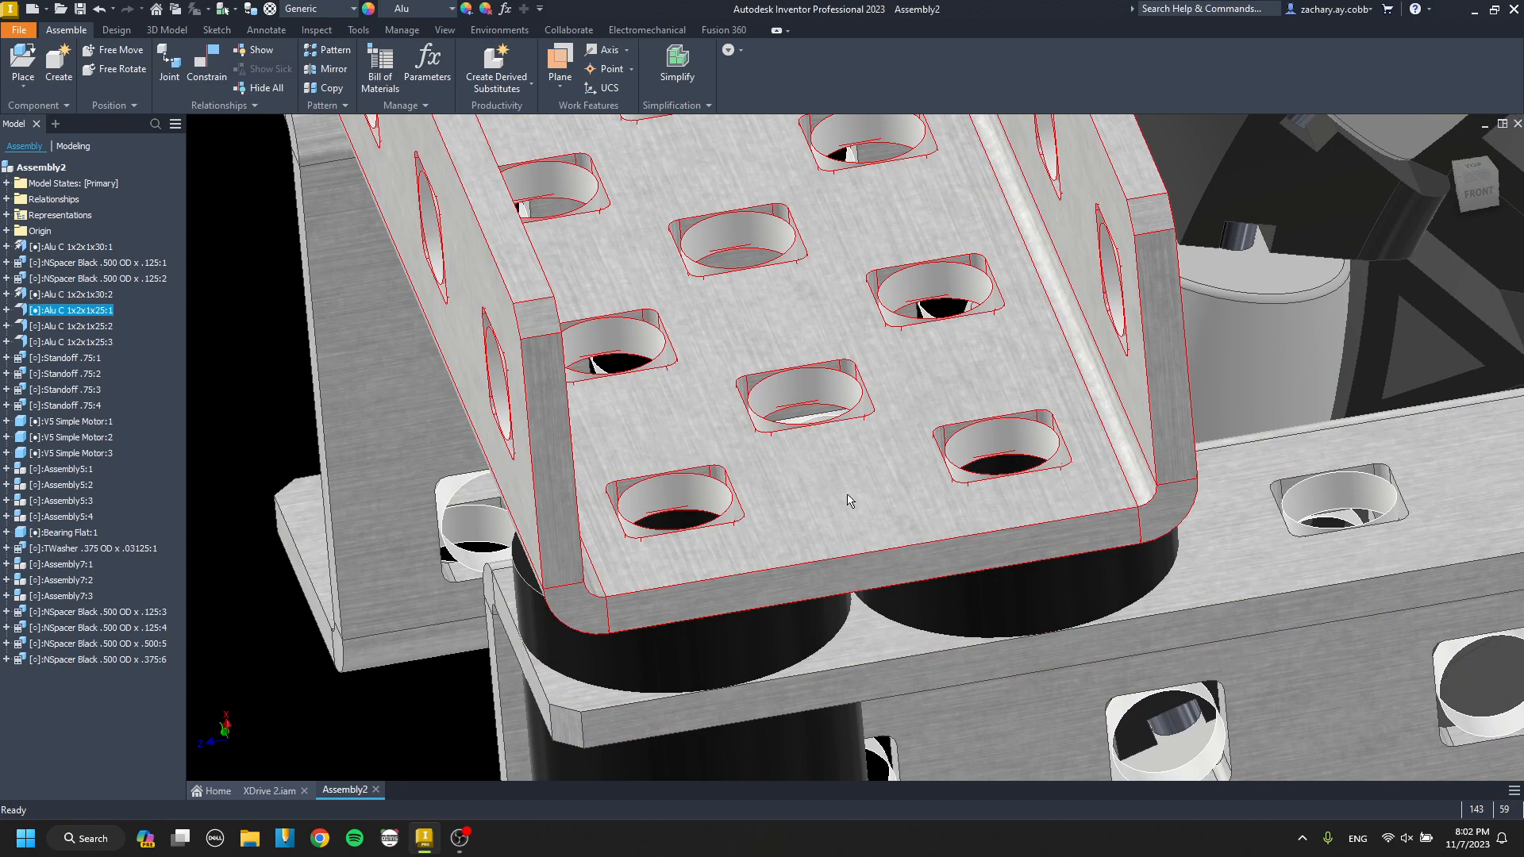
scroll(864, 554, "down", 5)
scroll(785, 512, "up", 3)
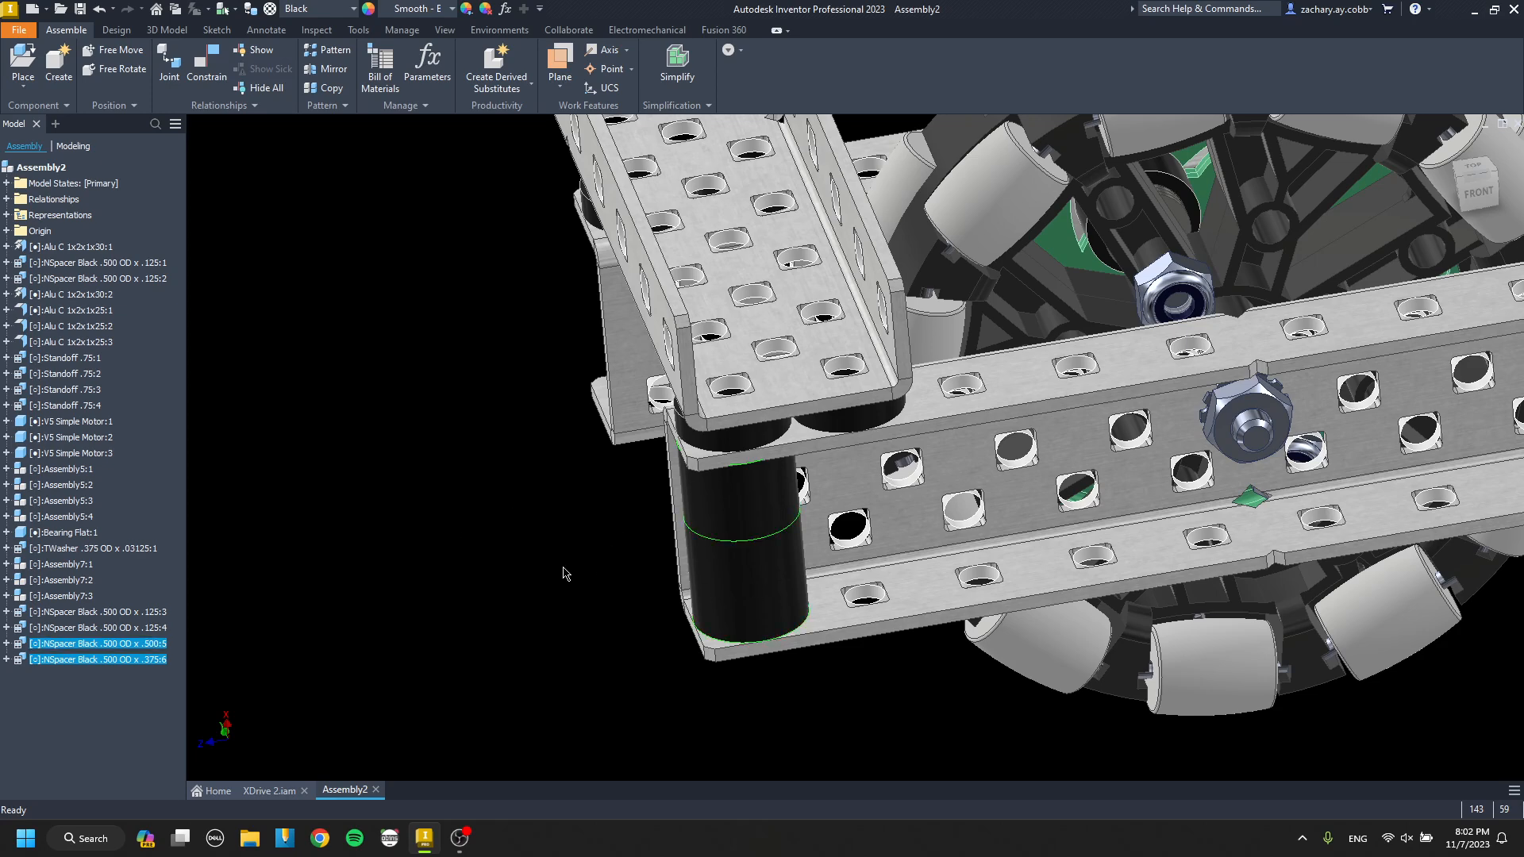
key("ctrl+v")
key("c")
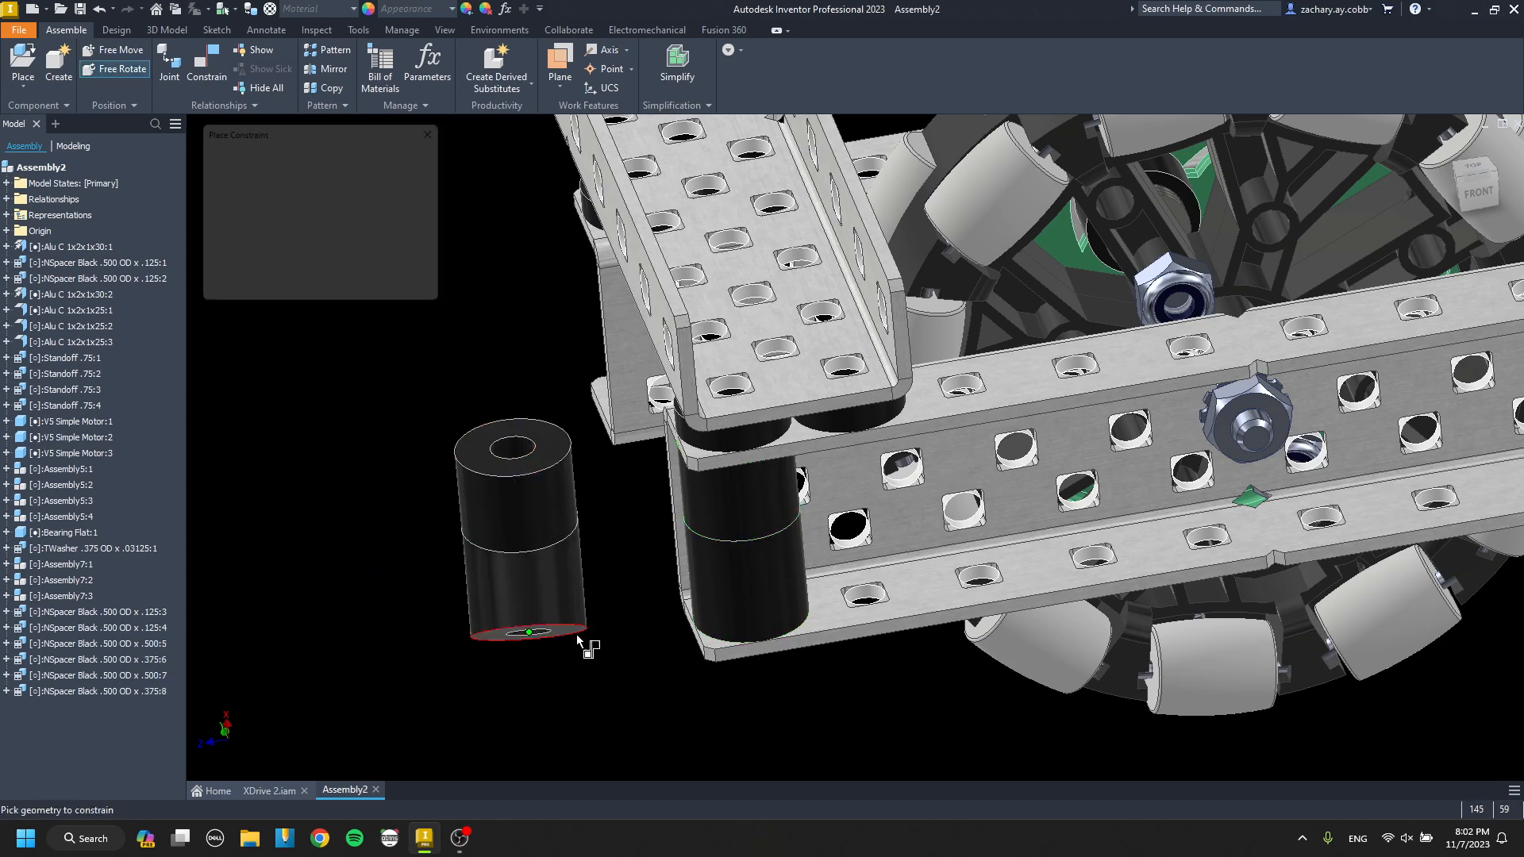
scroll(575, 627, "up", 5)
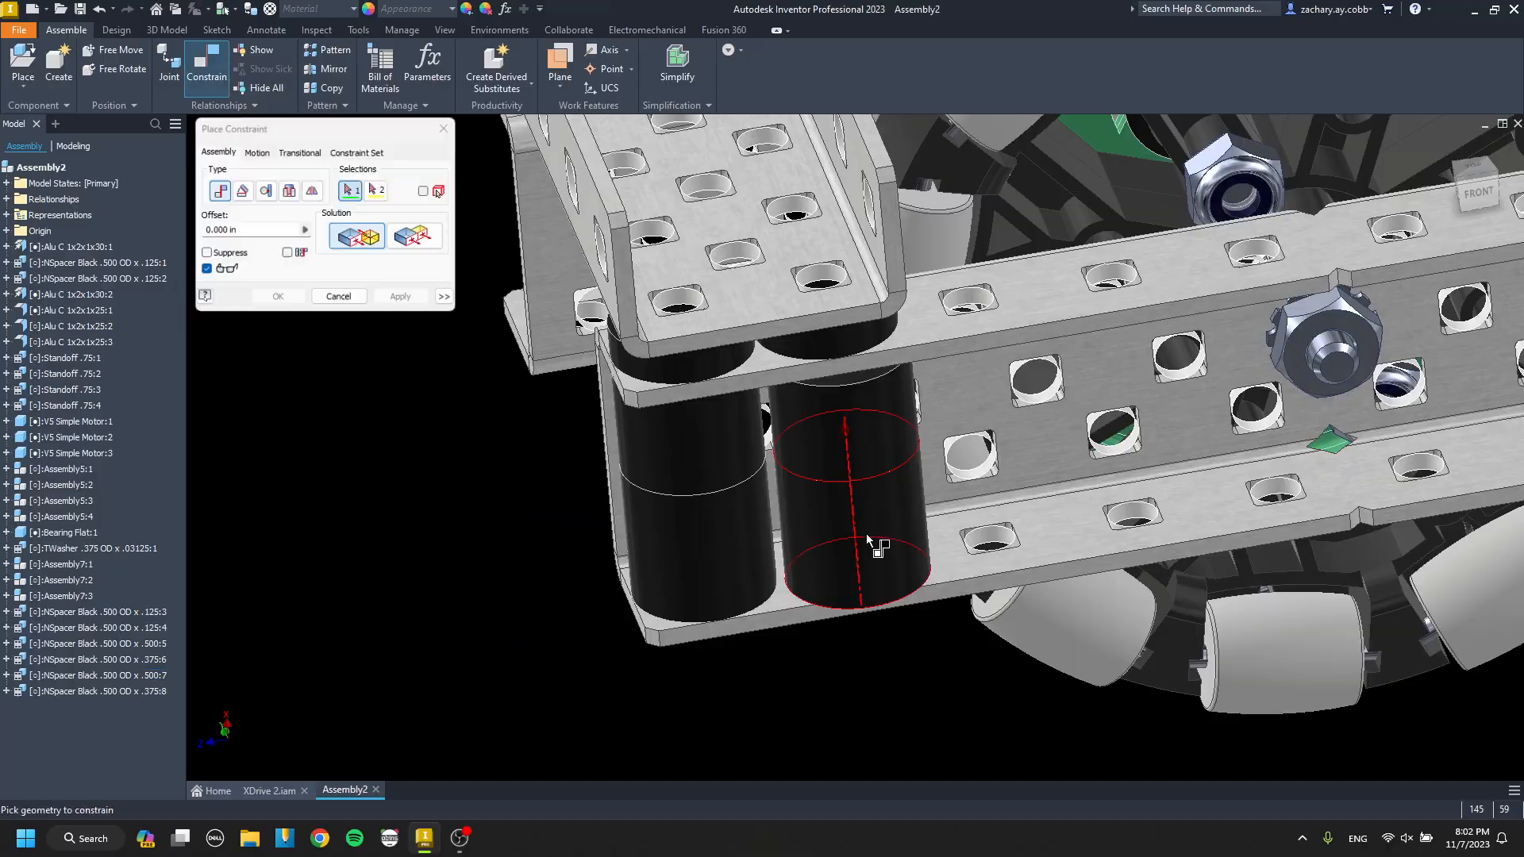
Align the copied spacer stack's axis with the second hole of the outer drive channel's lower flange.
left_click(864, 540)
scroll(858, 548, "up", 5)
left_click(838, 569)
key("Return")
scroll(796, 533, "down", 7)
mouse_move(775, 513)
middle_mouse_down("shift")
mouse_move(787, 479)
mouse_move(1033, 470)
mouse_move(744, 493)
mouse_move(751, 526)
middle_mouse_up("shift")
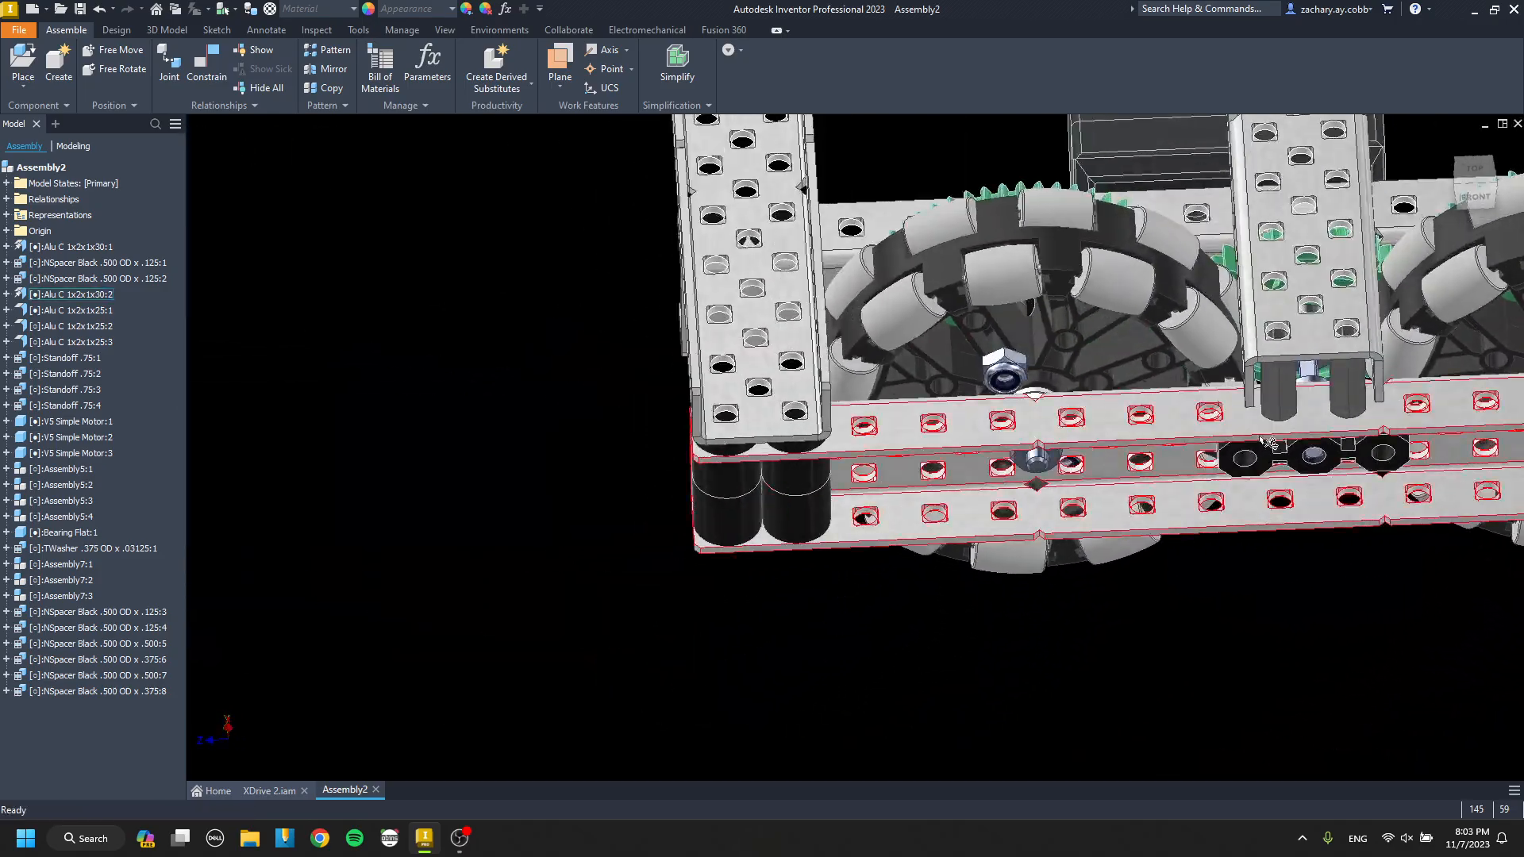
Examine the standoffs under the middle crossing channel and the spacer stacks at the drive channel's end.
middle_click_drag(1310, 476, 889, 532)
scroll(984, 516, "up", 4)
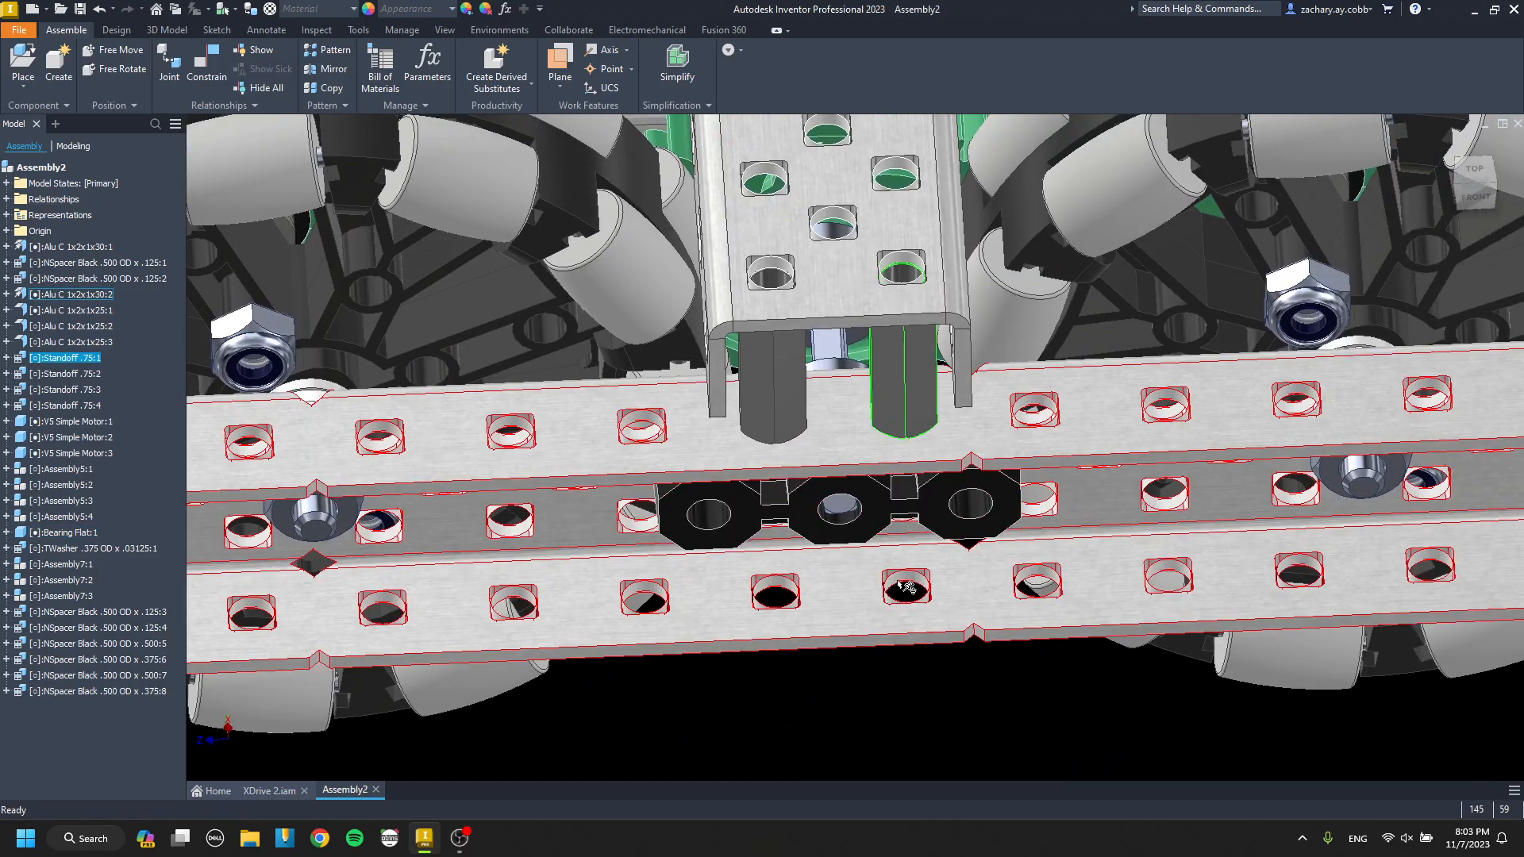
middle_click_drag(905, 587, 1114, 531)
key("Escape")
scroll(855, 504, "down", 3)
scroll(829, 500, "down", 3)
scroll(750, 500, "up", 5)
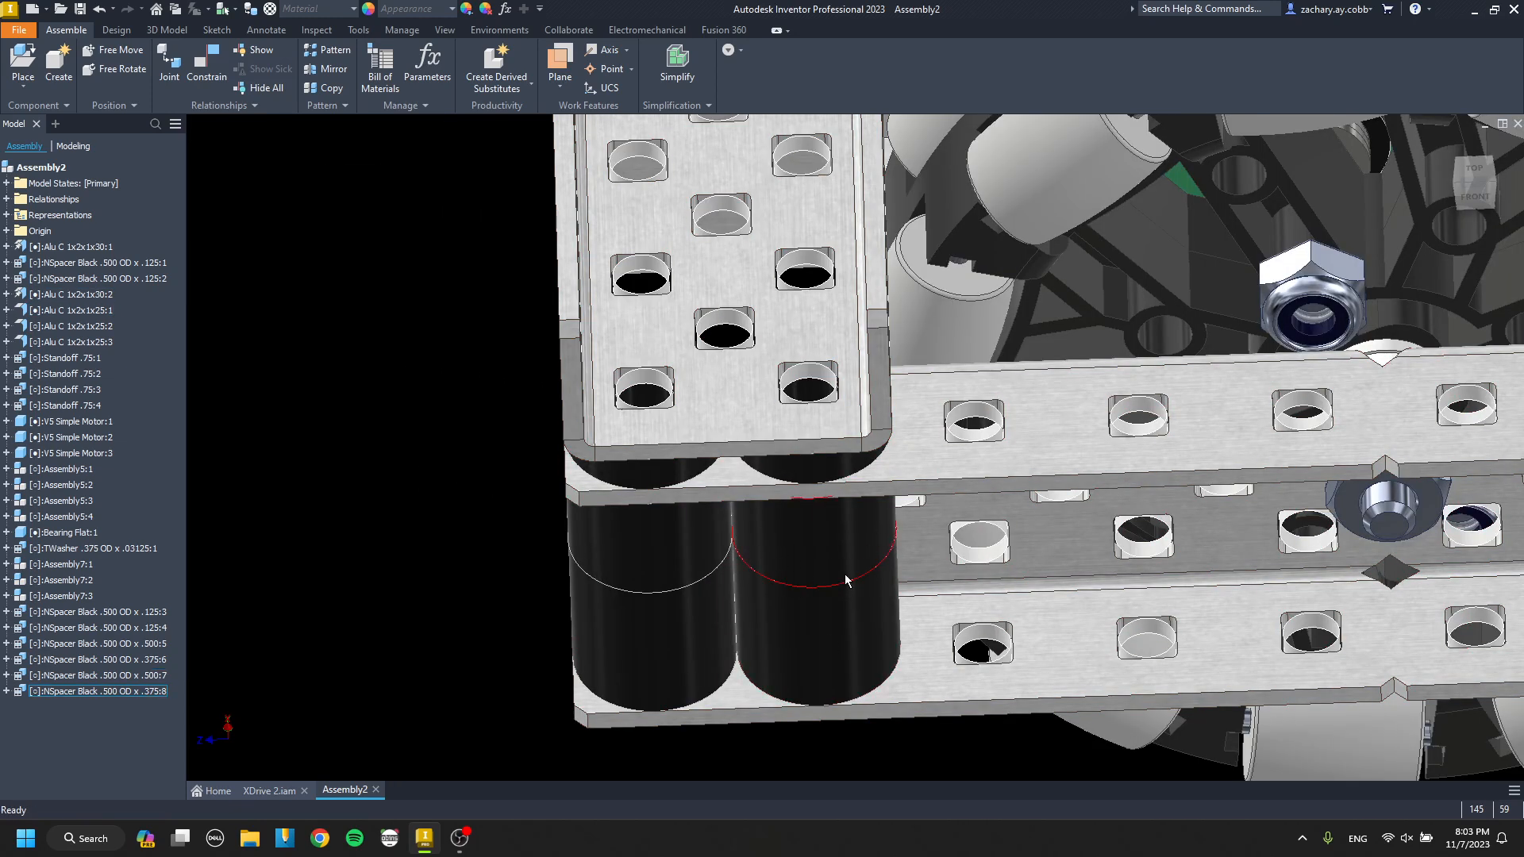
Paste another two-spacer stack near the inner drive channel's end and rotate it to expose its end face.
scroll(740, 529, "down", 5)
middle_click_drag(740, 529, 1086, 425, "shift")
scroll(907, 571, "up", 4)
scroll(1062, 573, "up", 4)
key("g")
left_click(1064, 608)
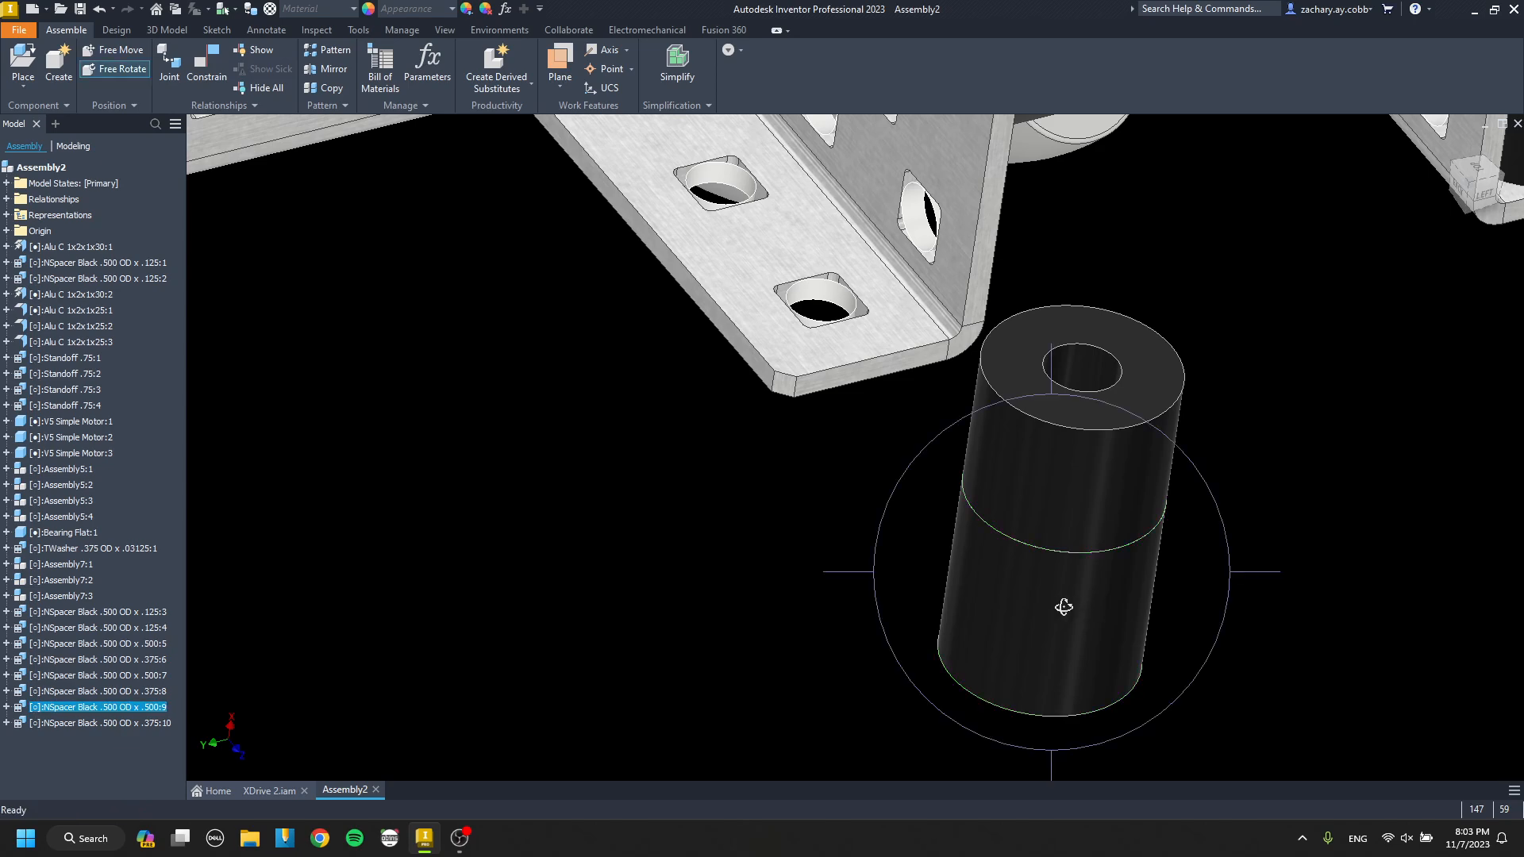
left_click_drag(1065, 608, 1085, 512)
Seat the pasted spacer stack on the inner drive channel's lower flange, in line with the end hole.
key("c")
left_click(1104, 668)
scroll(1060, 566, "down", 6)
scroll(997, 460, "up", 4)
left_click(997, 553)
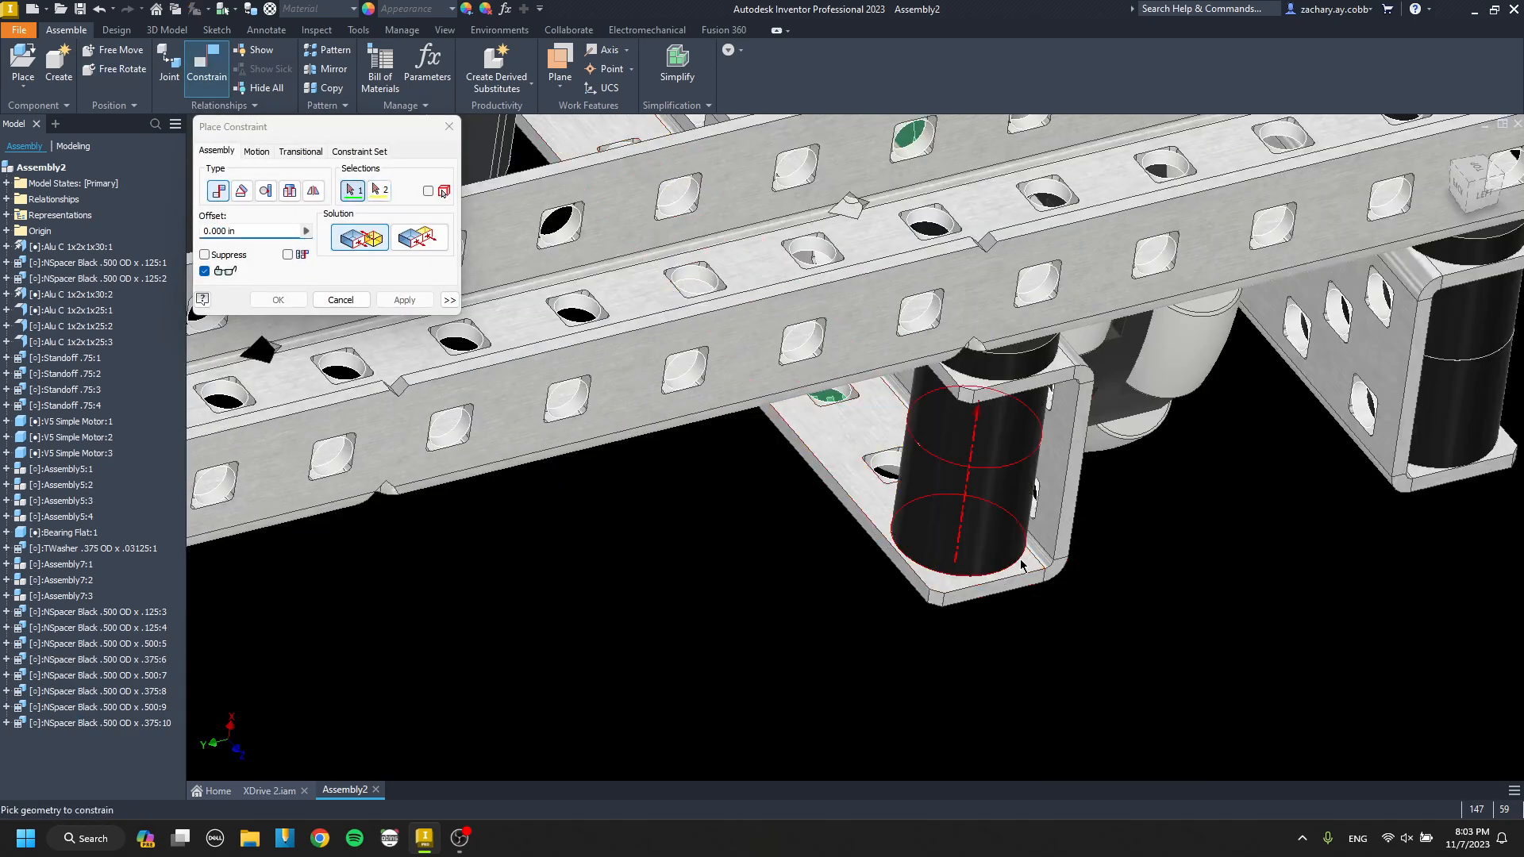
key("Return")
key("ctrl+v")
key("g")
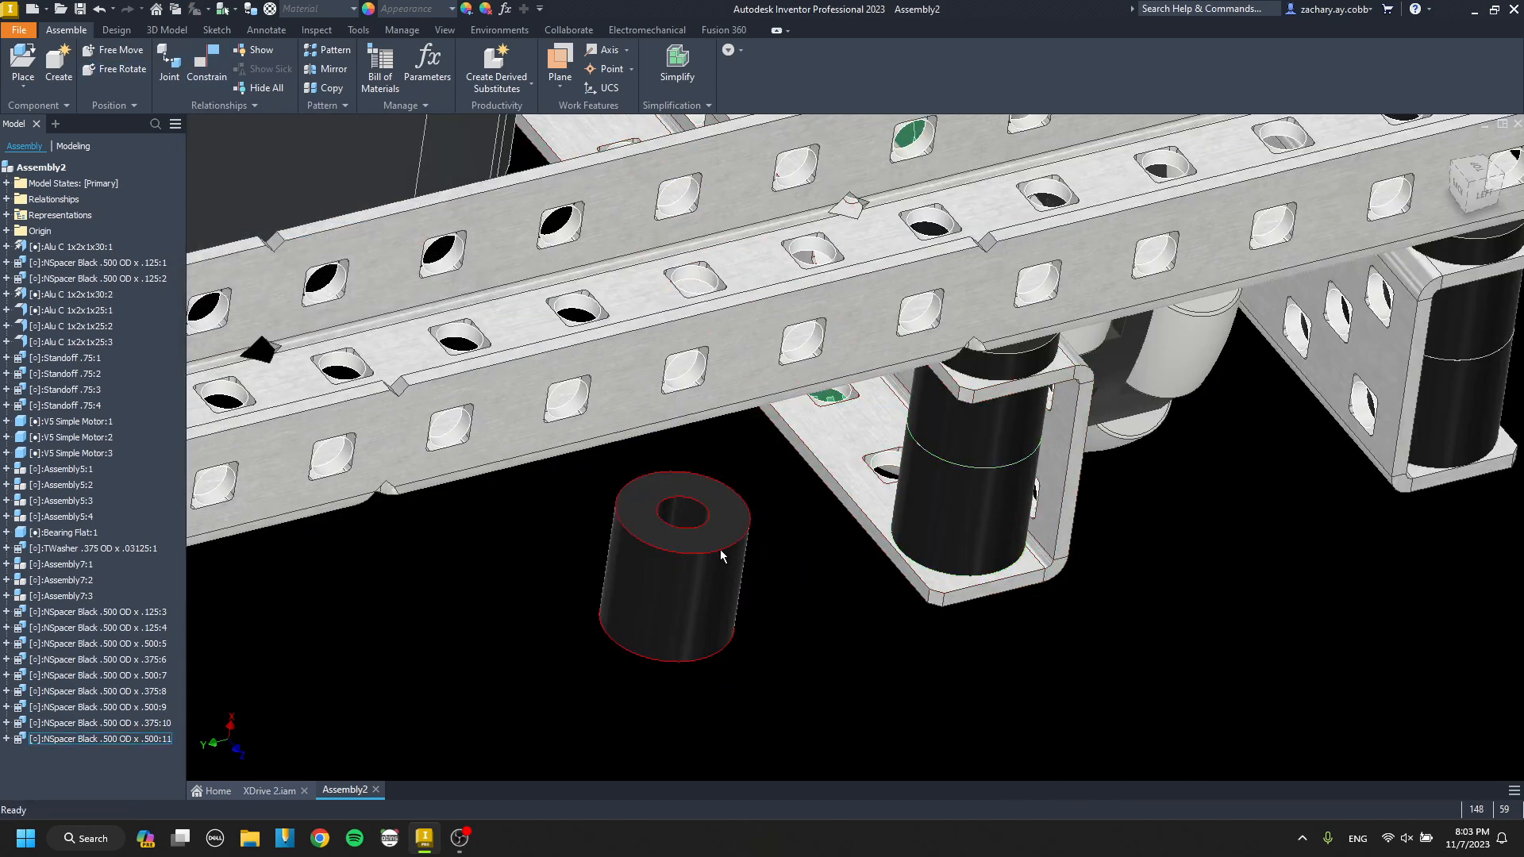
left_click(721, 556)
key("Delete")
Paste one more two-spacer stack and seat it over the neighbouring hole of the inner drive channel's lower flange.
key("ctrl+v")
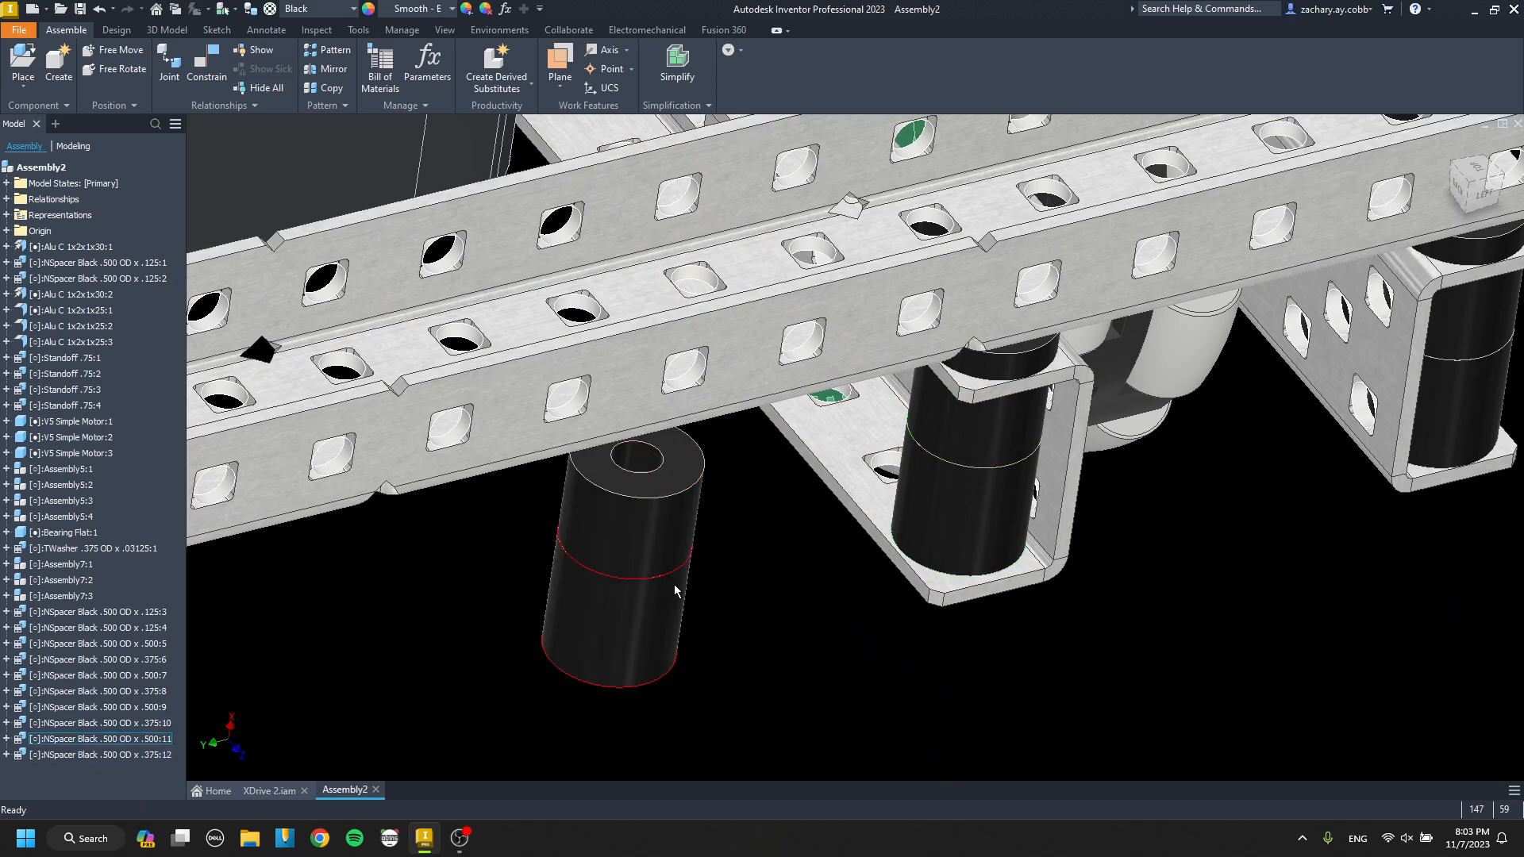
left_click(651, 667)
scroll(846, 540, "down", 5)
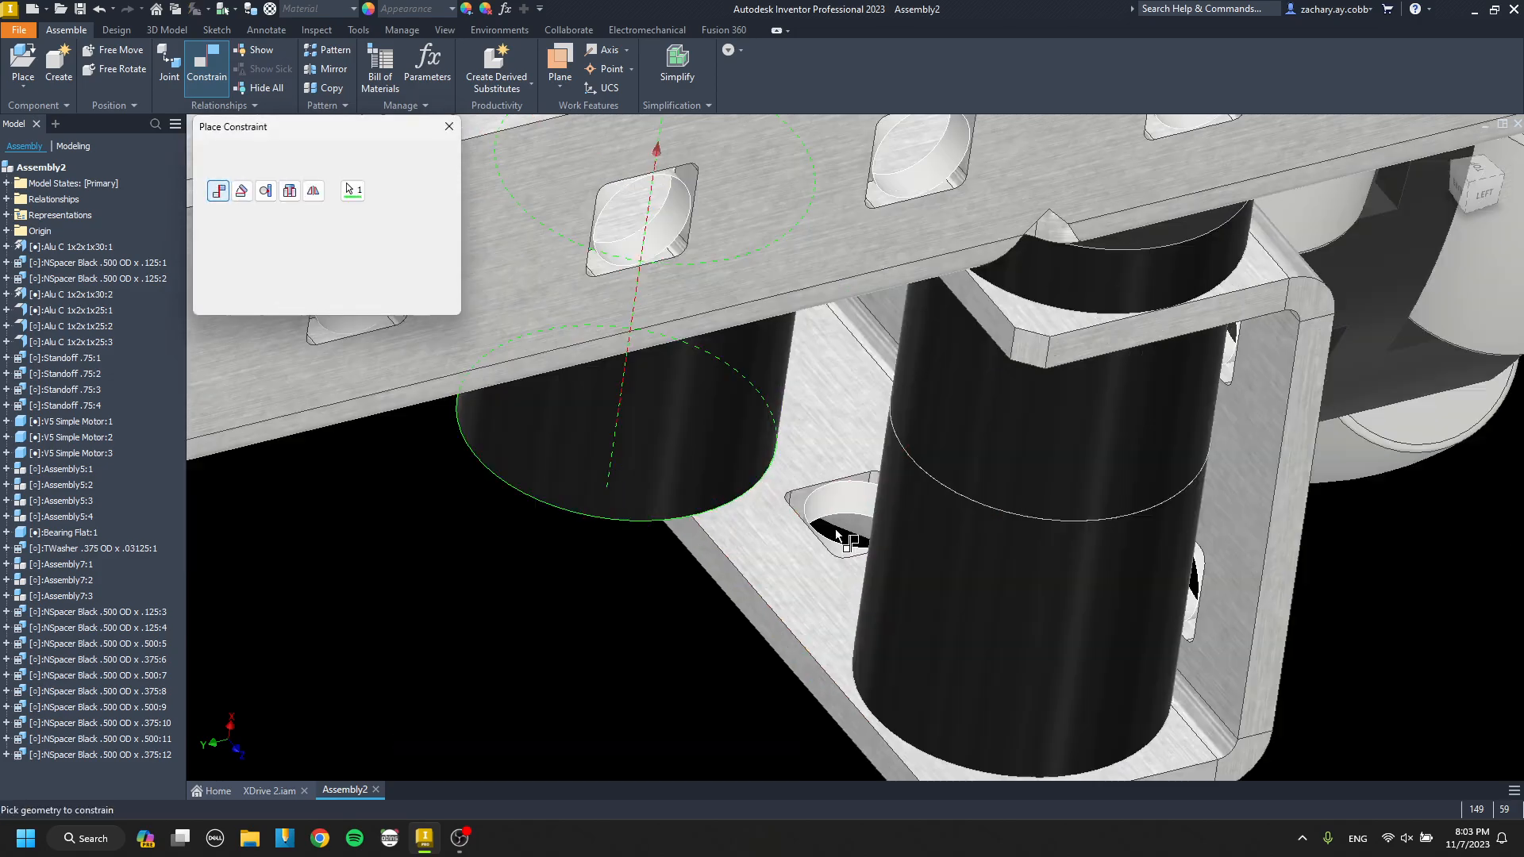
left_click(844, 540)
scroll(844, 540, "up", 5)
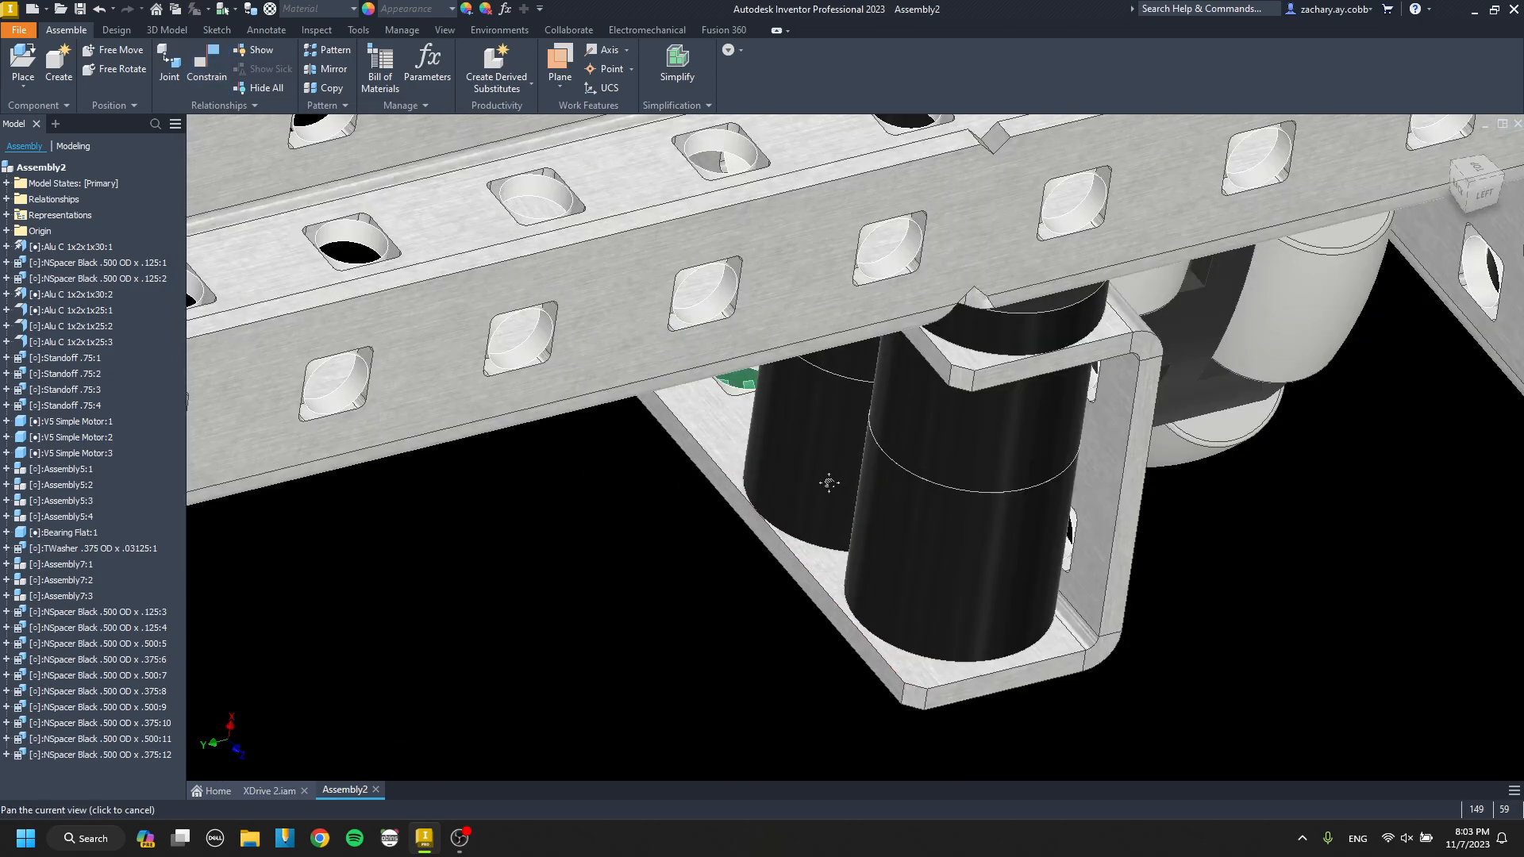
scroll(846, 578, "down", 8)
key("Escape")
Copy a .75 standoff from under the middle crossing channel and paste two copies near the inner drive channel.
scroll(836, 522, "up", 10)
mouse_move(837, 523)
middle_mouse_down("shift")
mouse_move(664, 477)
mouse_move(672, 495)
mouse_move(842, 531)
mouse_move(789, 486)
mouse_move(988, 619)
middle_mouse_up("shift")
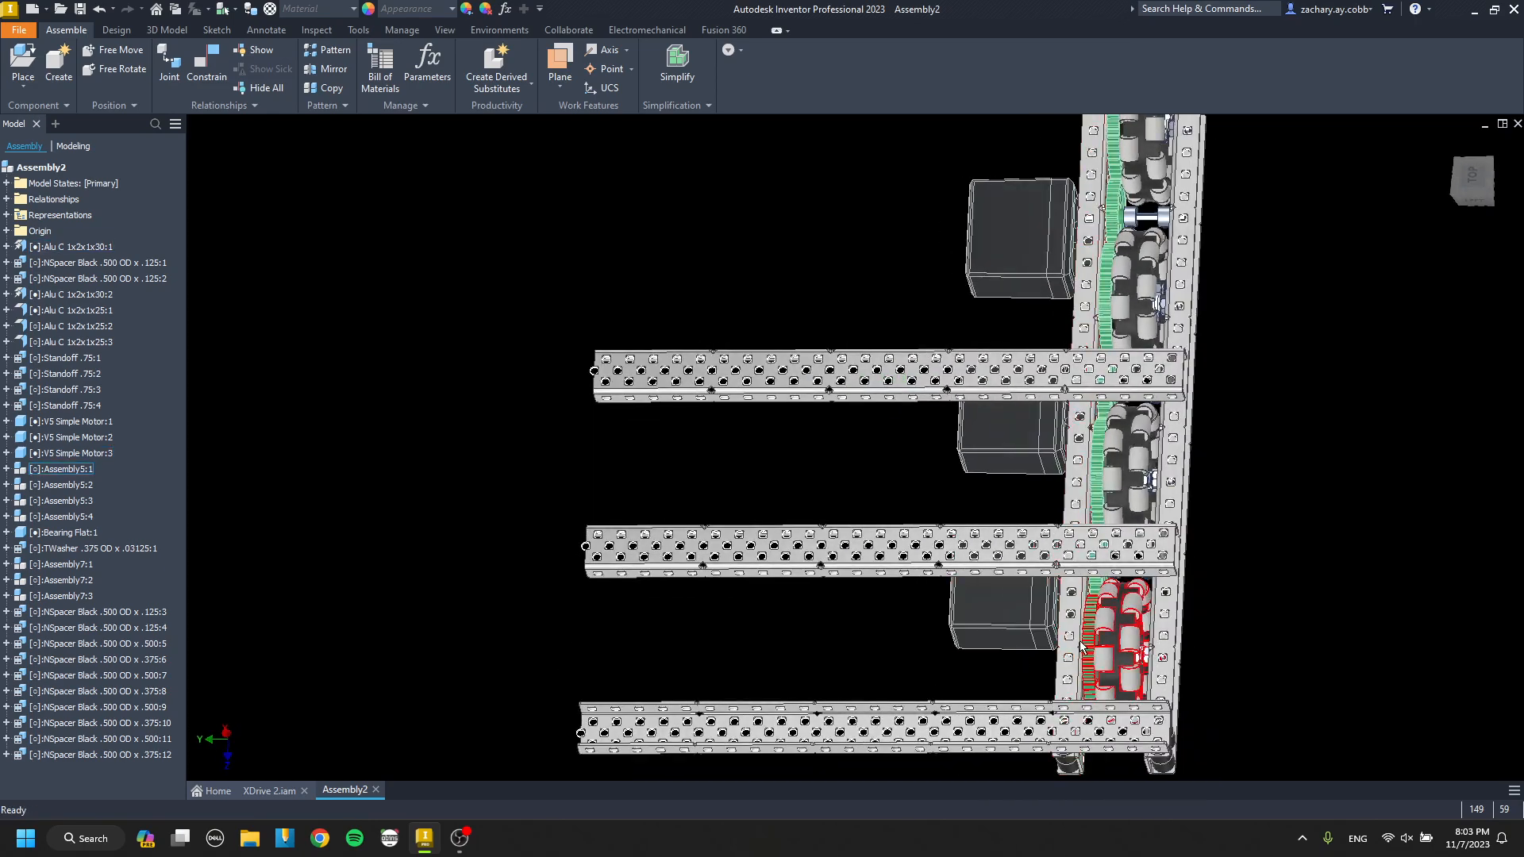
middle_click_drag(1079, 647, 801, 506)
scroll(651, 433, "down", 4)
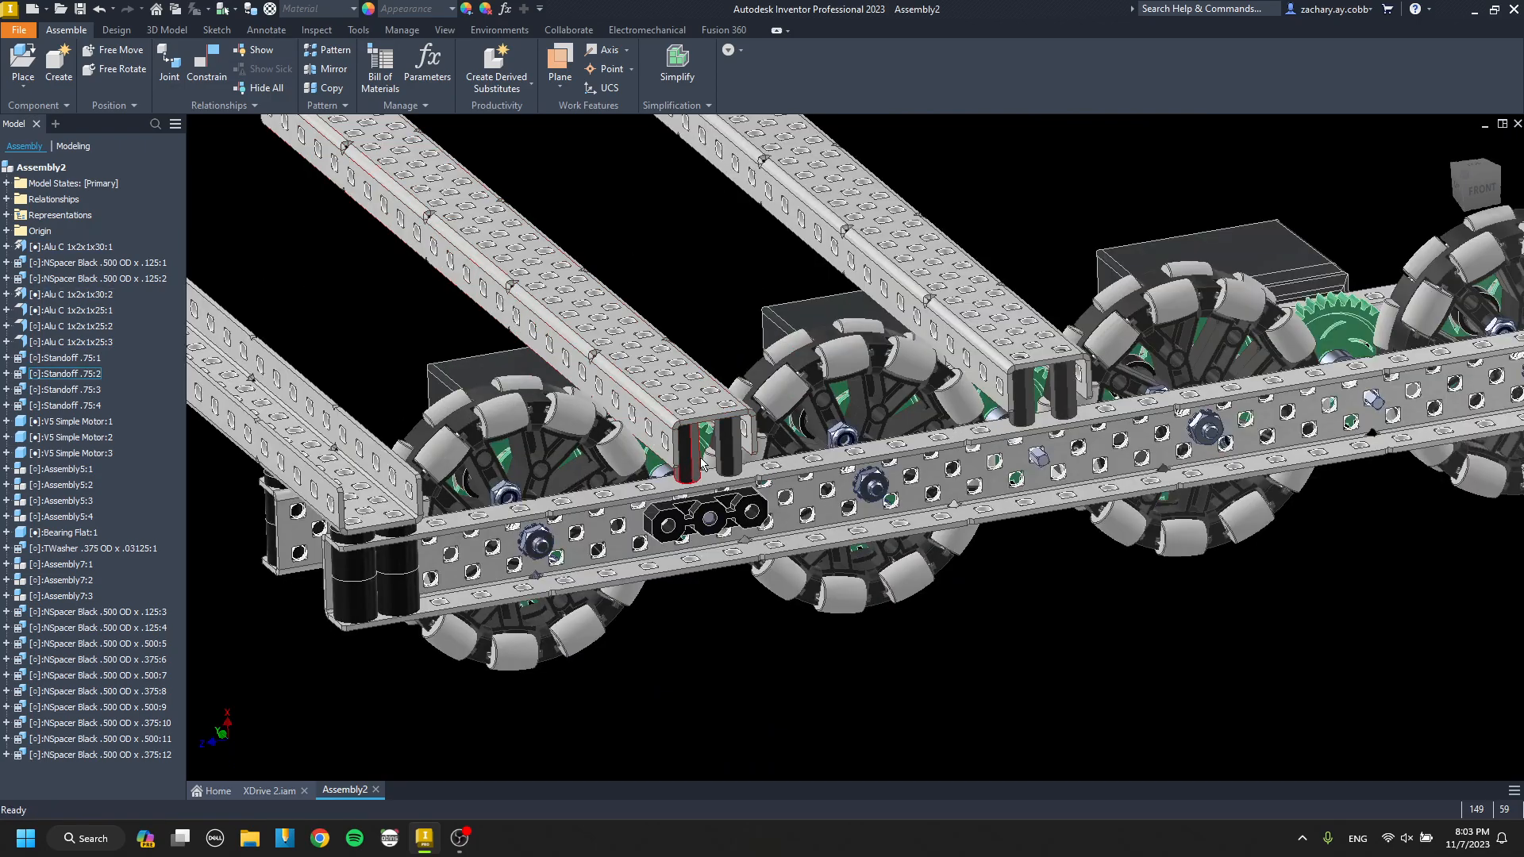
middle_click_drag(689, 464, 896, 441, "shift")
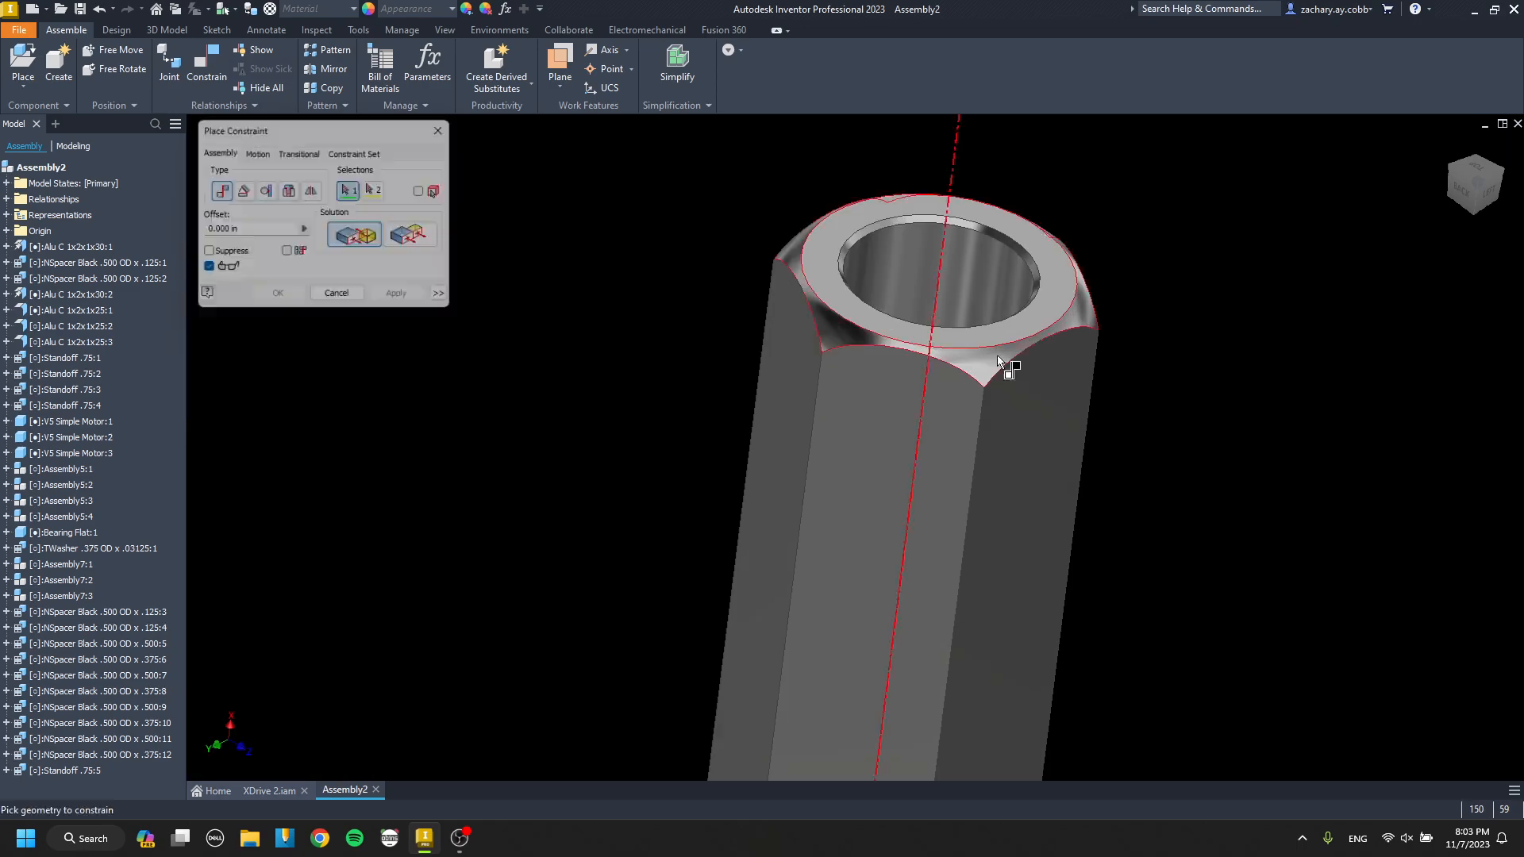
left_click(1000, 358)
scroll(905, 506, "up", 5)
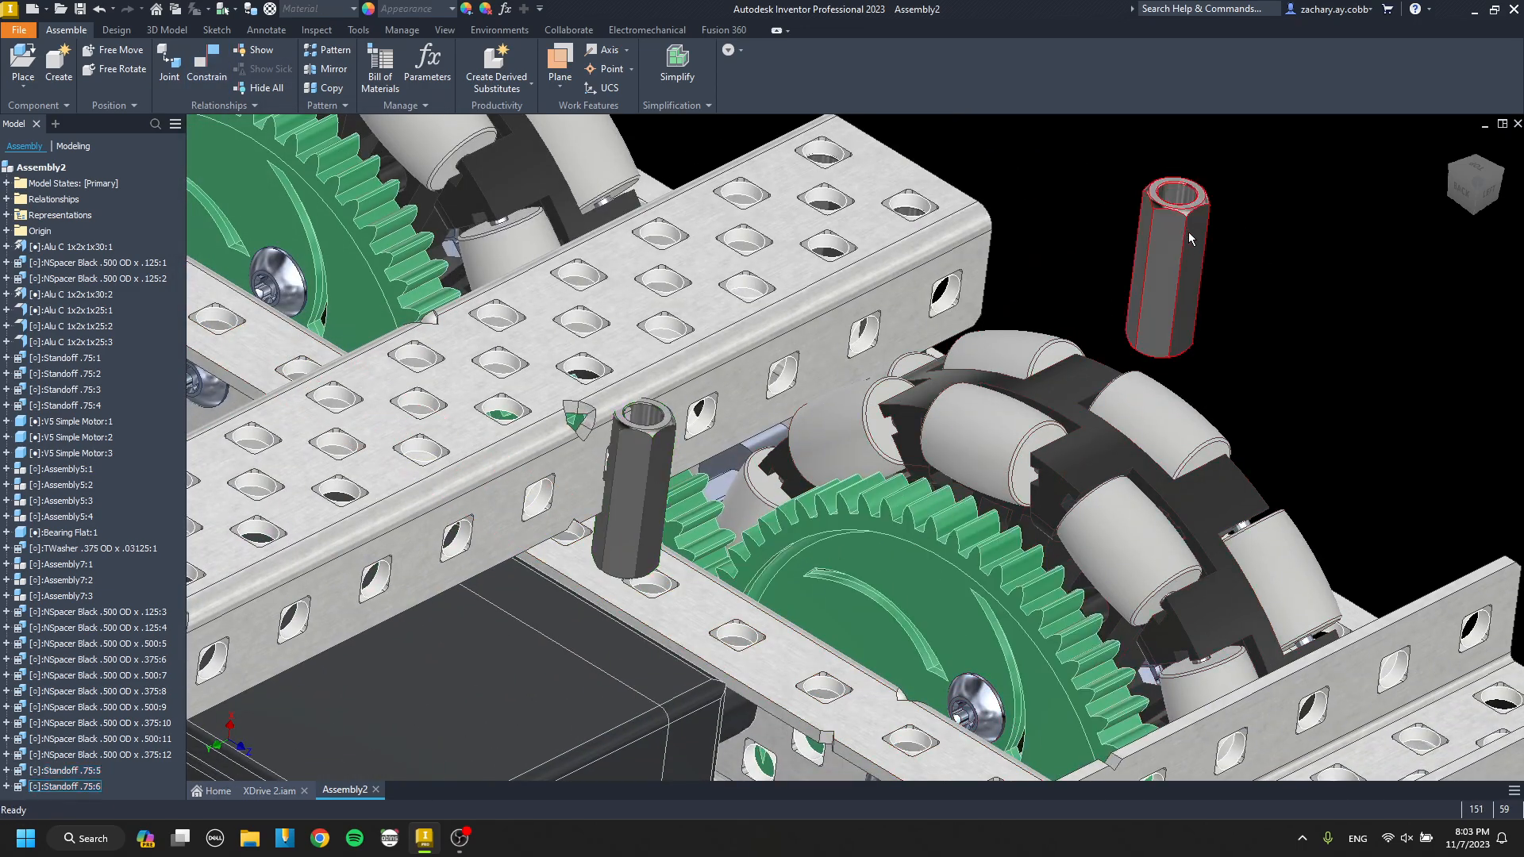
Constrain one of the pasted .75 standoffs to the middle crossing channel above the inner drive channel.
scroll(1188, 231, "down", 6)
key("c")
left_click(1133, 332)
scroll(1133, 332, "up", 7)
middle_click_drag(766, 482, 889, 381, "shift")
scroll(587, 321, "down", 8)
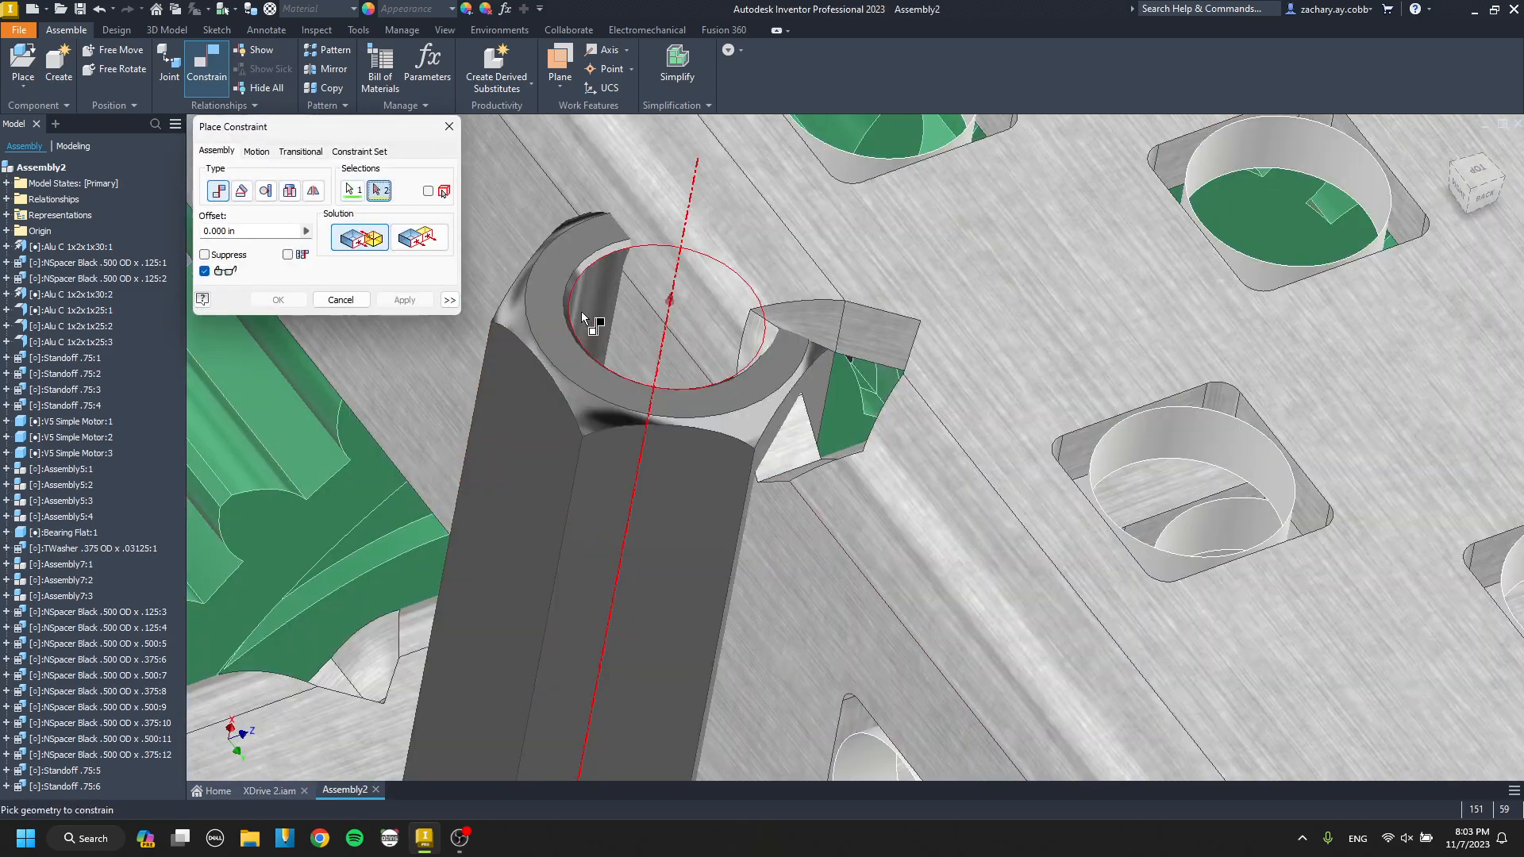
scroll(581, 318, "up", 4)
scroll(665, 207, "down", 4)
left_click(734, 268)
key("Return")
scroll(734, 269, "up", 6)
Align the pasted standoff's bore with a hole in the middle crossing channel above the inner drive channel.
key("c")
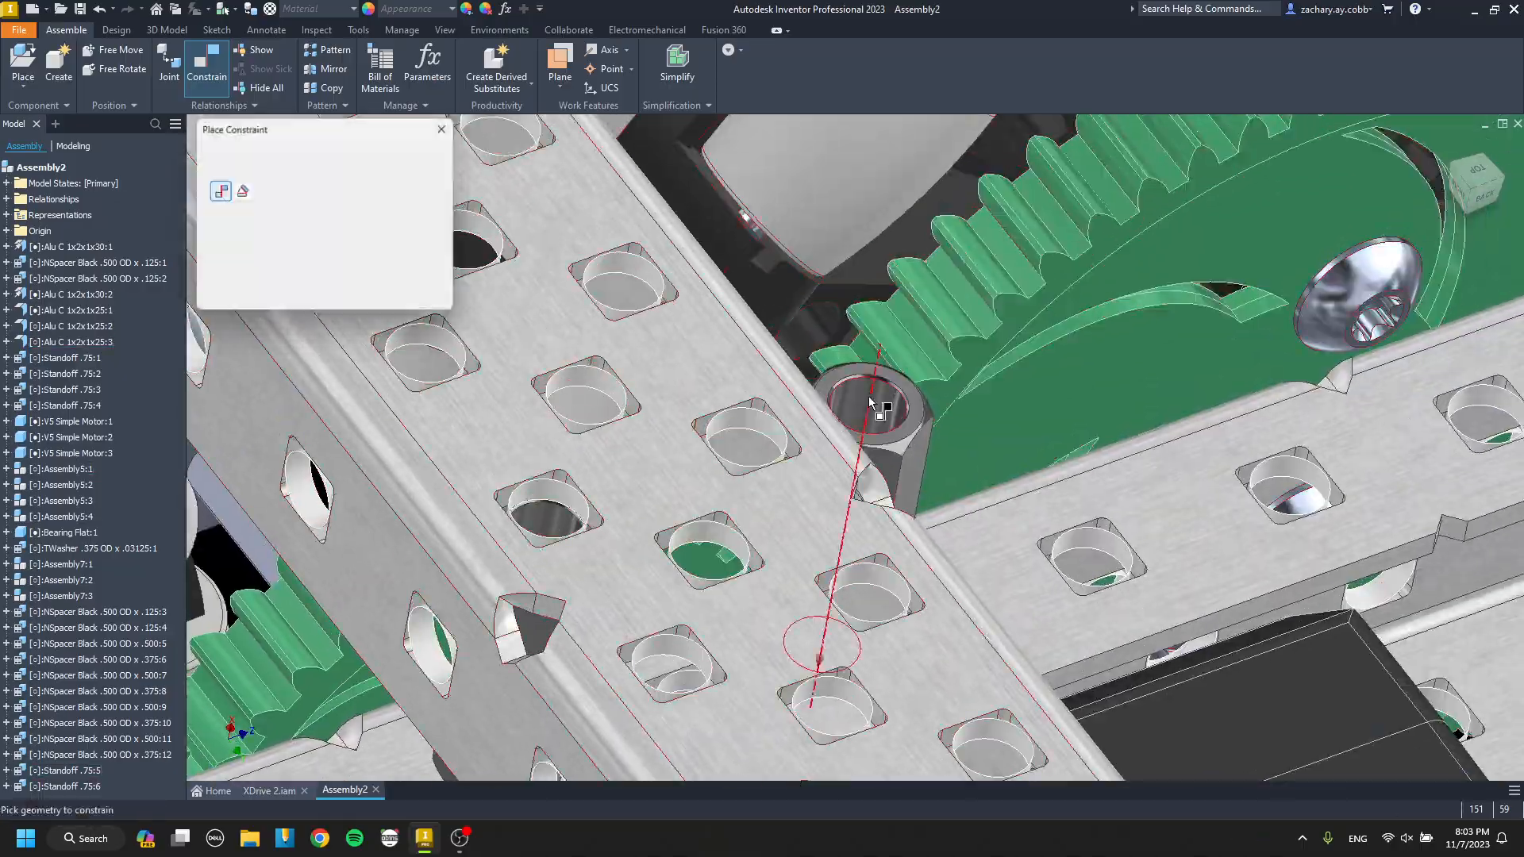
left_click(880, 405)
scroll(758, 433, "down", 4)
left_click(765, 432)
key("Return")
scroll(700, 487, "up", 5)
middle_click_drag(682, 412, 891, 365, "shift")
mouse_move(895, 451)
middle_mouse_down("shift")
mouse_move(963, 463)
mouse_move(834, 453)
mouse_move(829, 438)
mouse_move(915, 470)
mouse_move(890, 443)
middle_mouse_up("shift")
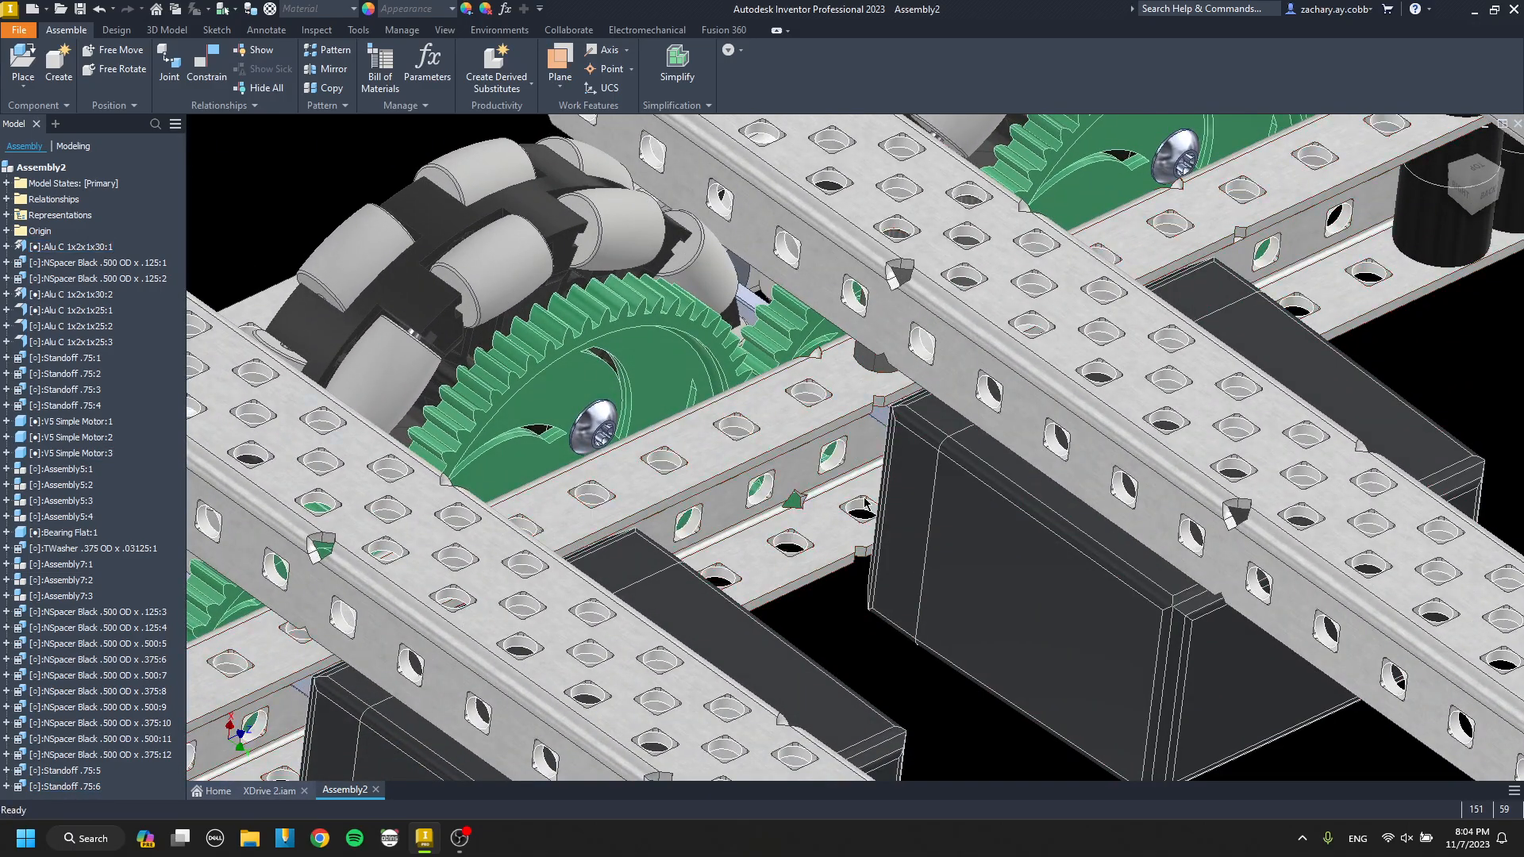
Place a Standoff .875 and constrain its end face to the inner drive channel's flange so it stands upright.
key("p")
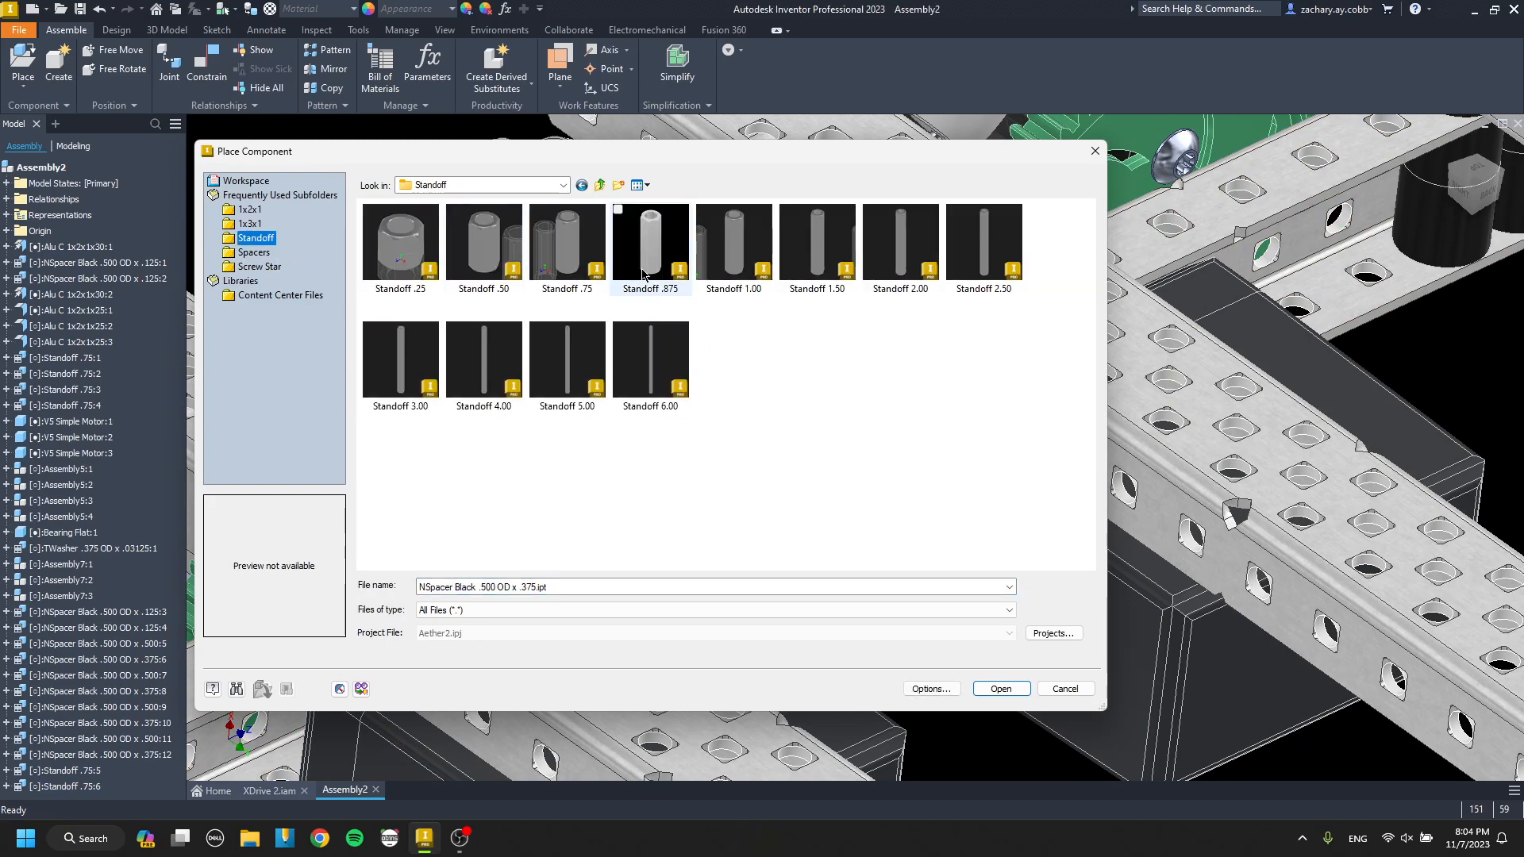
double_click(642, 273)
left_click(806, 591)
key("Escape")
key("c")
scroll(867, 624, "down", 5)
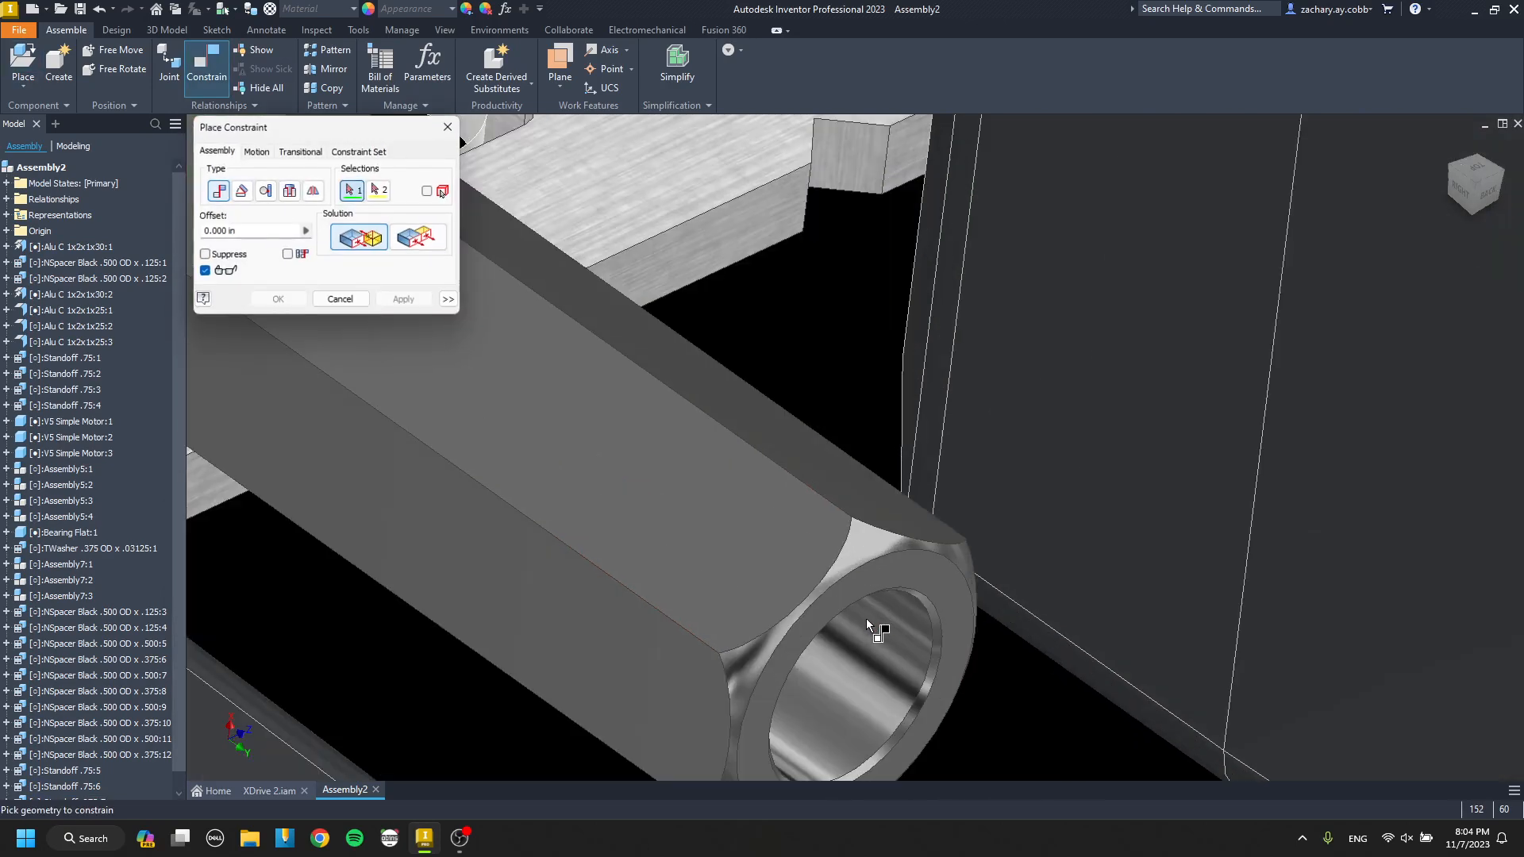
left_click(899, 586)
scroll(899, 586, "up", 5)
left_click(762, 518)
Constrain the lower end of the .875 standoff at the inner drive channel's lower flange beside the motor.
key("c")
middle_click_drag(762, 393, 724, 456)
scroll(675, 723, "down", 4)
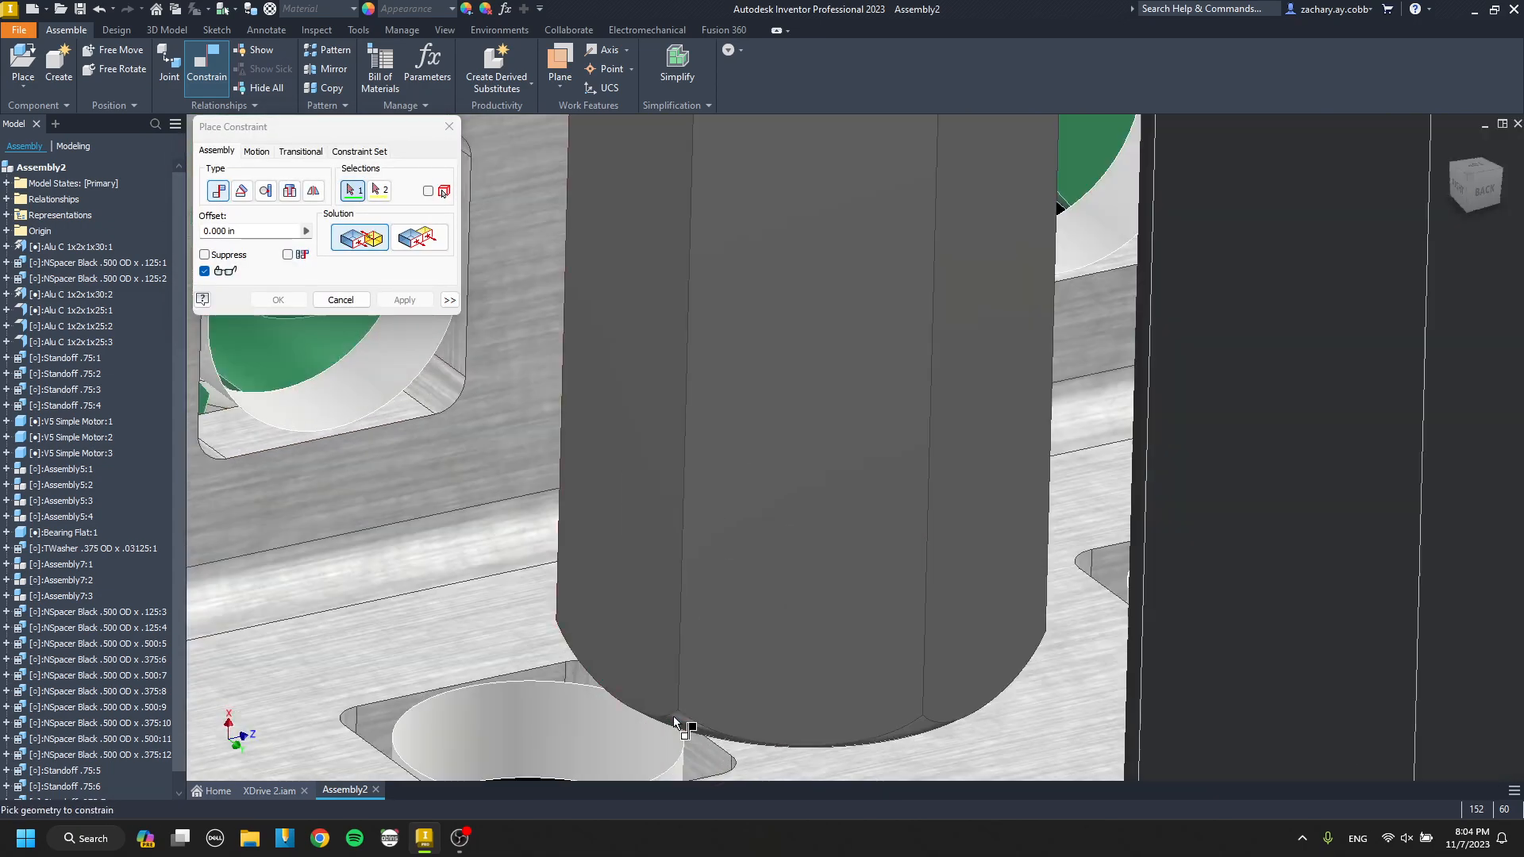
left_click(681, 730)
scroll(681, 730, "up", 4)
left_click(706, 637)
key("Escape")
Constrain the .875 standoff to the hole in the inner drive channel's upper flange near the middle crossing channel.
key("c")
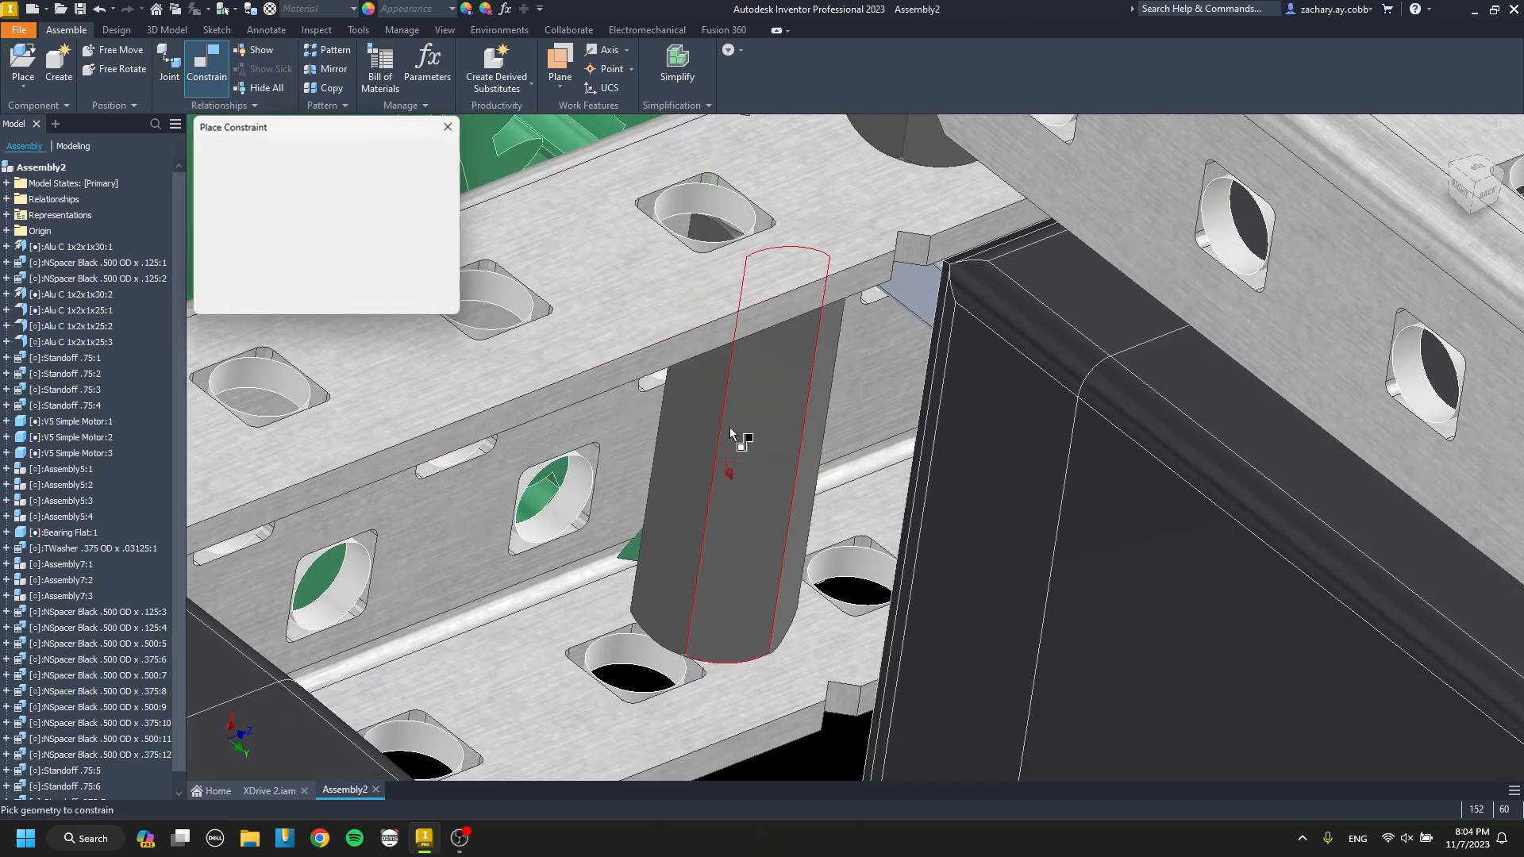
scroll(742, 240, "down", 5)
middle_click_drag(742, 247, 865, 488)
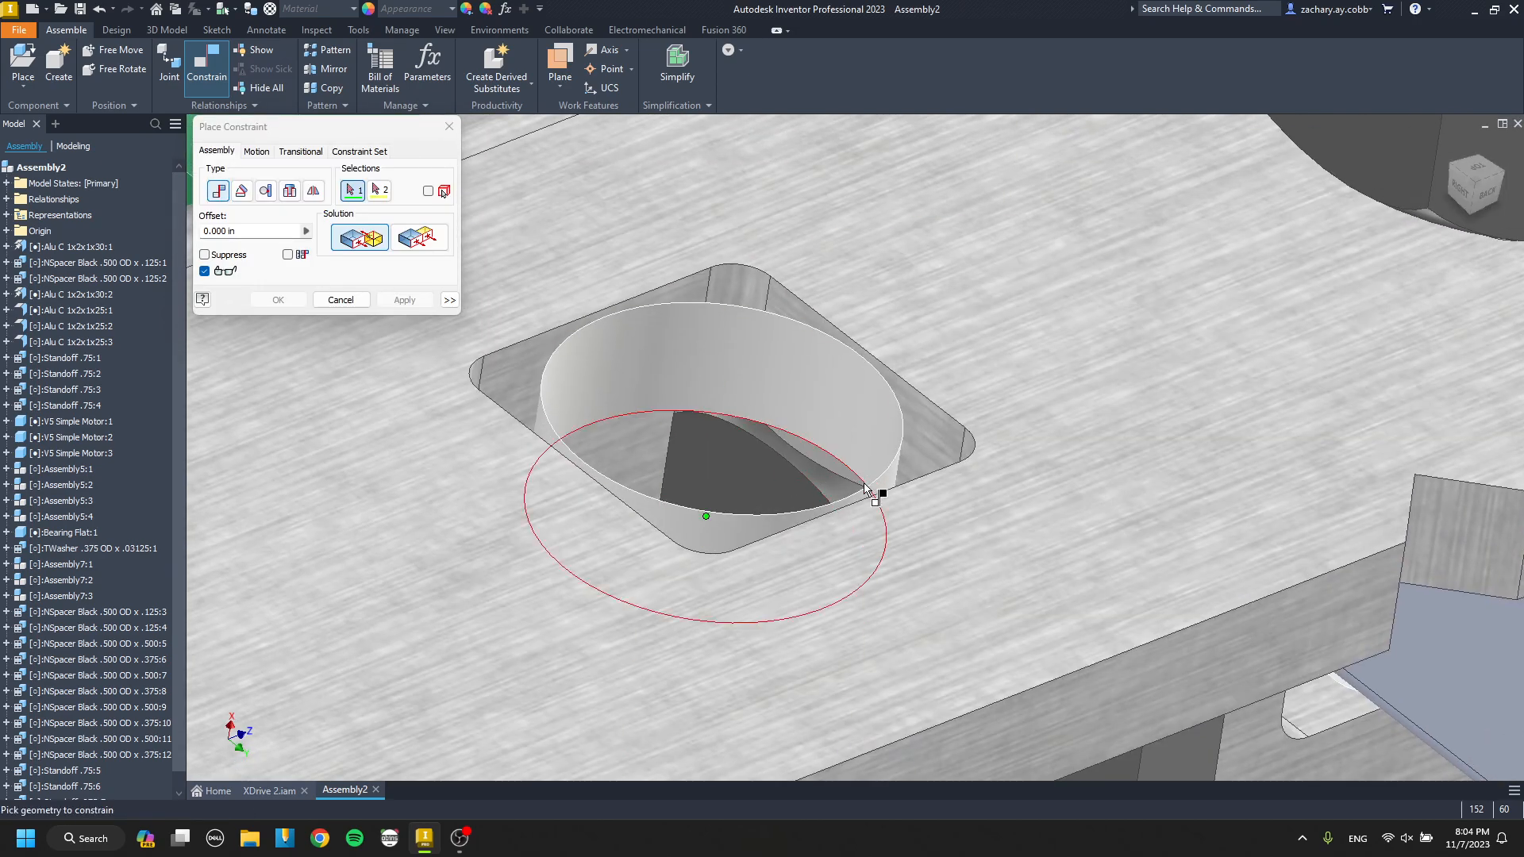
left_click(838, 499)
scroll(839, 499, "up", 4)
left_click(876, 767)
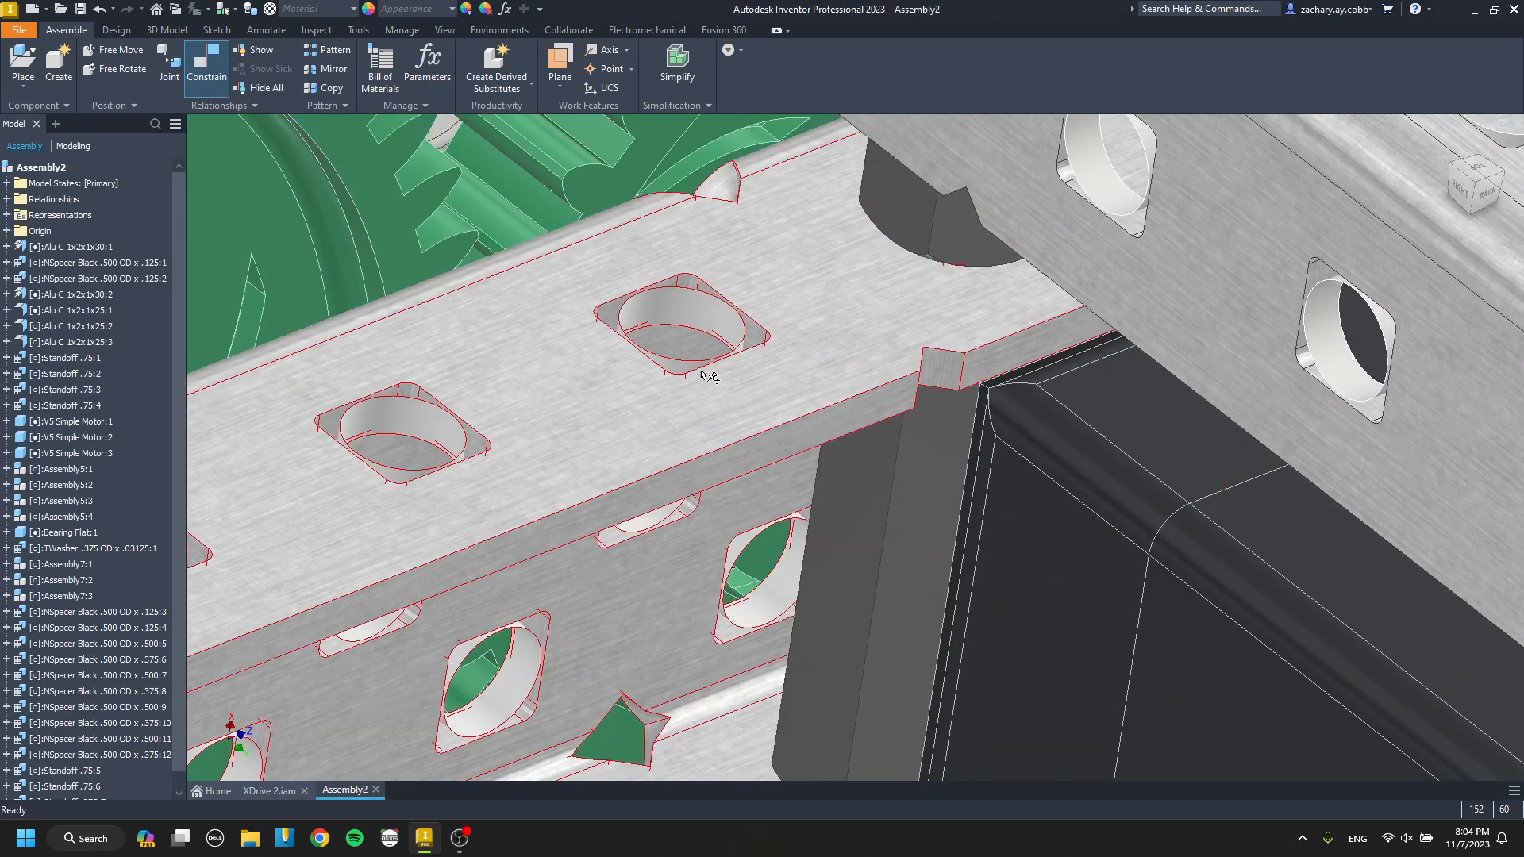
Place another copy of the .875 standoff and constrain its end face upright against the inner drive channel's flange near the front crossing channel.
scroll(703, 375, "up", 4)
middle_click_drag(758, 381, 692, 388, "shift")
scroll(803, 411, "up", 5)
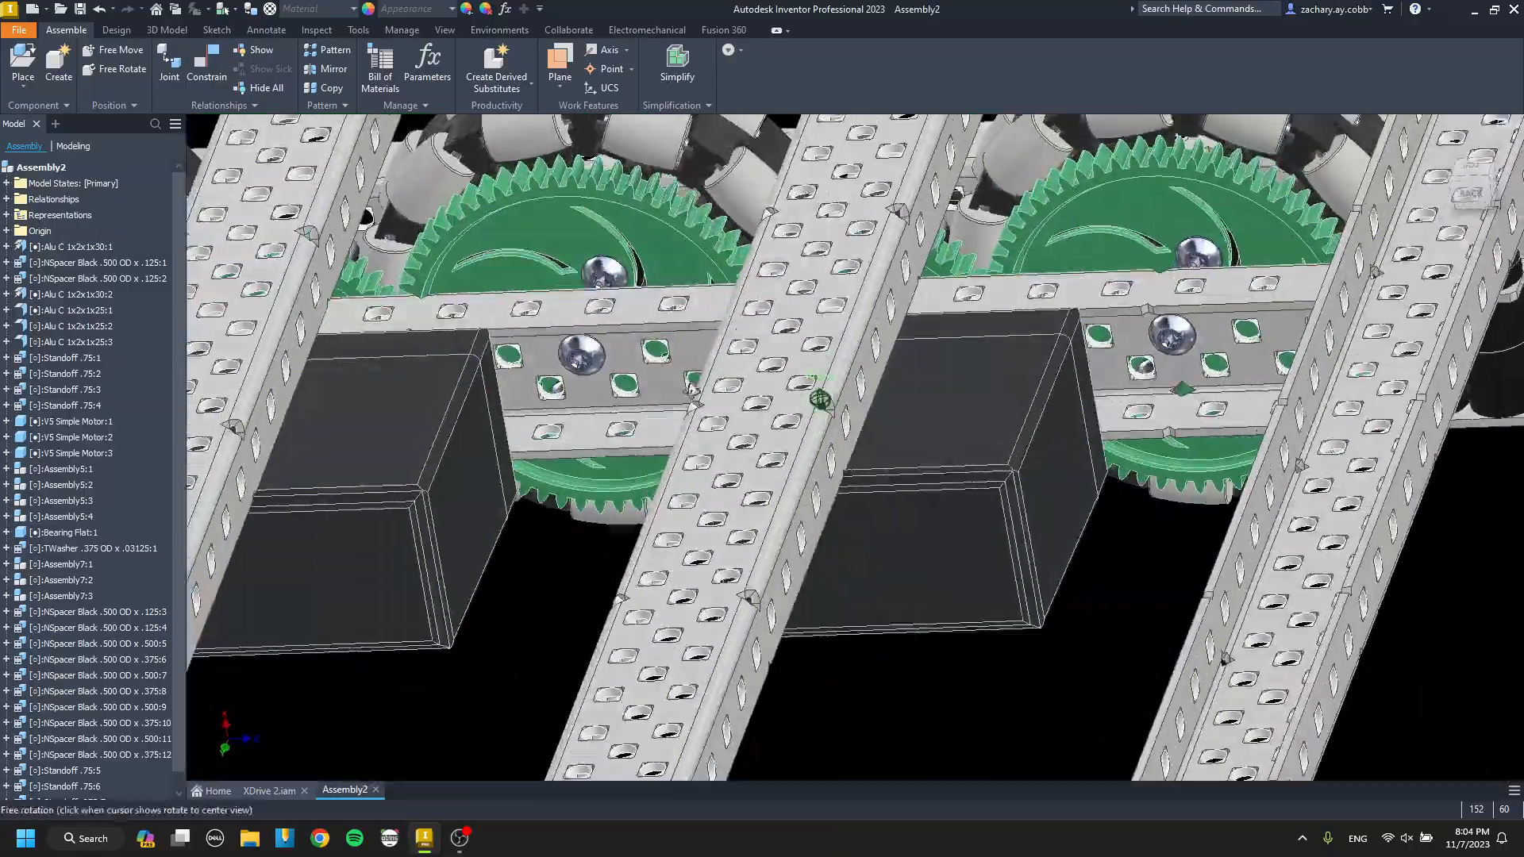
middle_click_drag(820, 399, 798, 580, "shift")
scroll(889, 564, "down", 8)
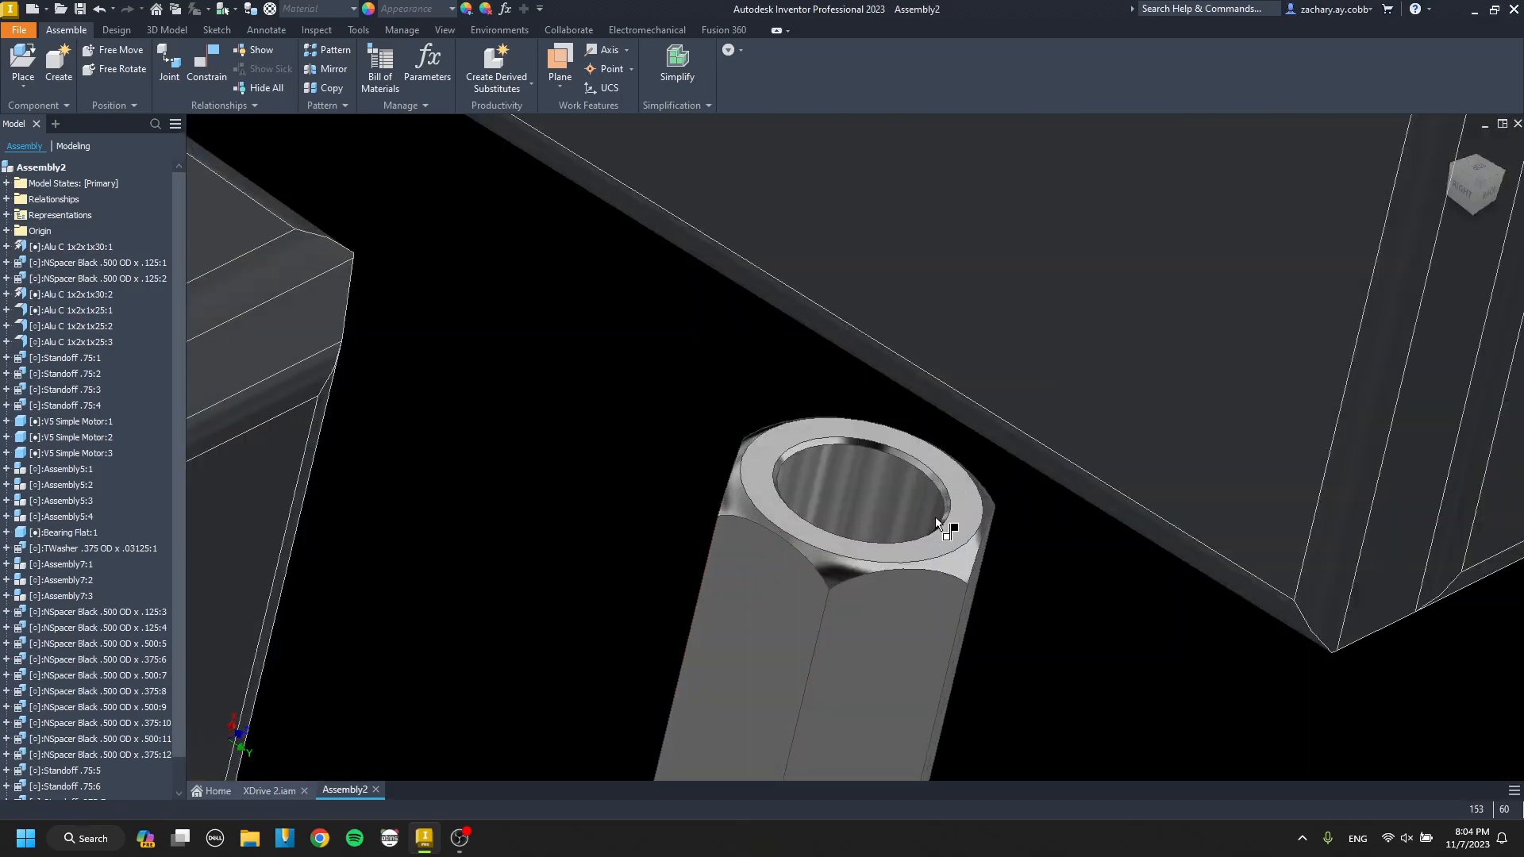
scroll(782, 599, "up", 10)
scroll(612, 494, "down", 5)
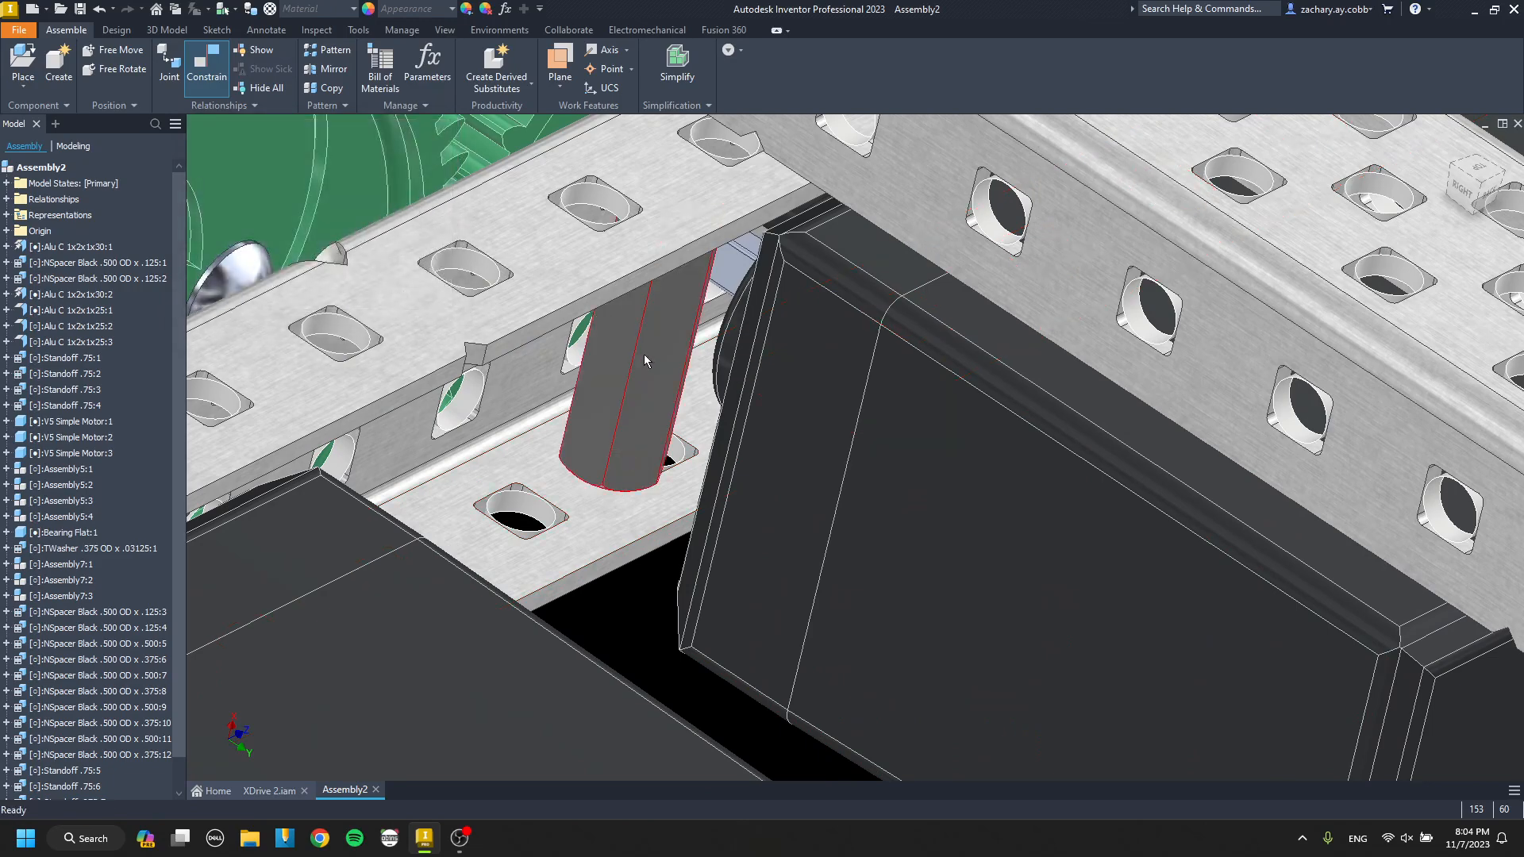
Align the copied .875 standoff's bore with the hole in the inner drive channel beside the middle motor, near the front crossing channel.
middle_click_drag(665, 348, 646, 449)
key("Escape")
left_click_drag(646, 421, 626, 449)
key("c")
scroll(641, 416, "down", 6)
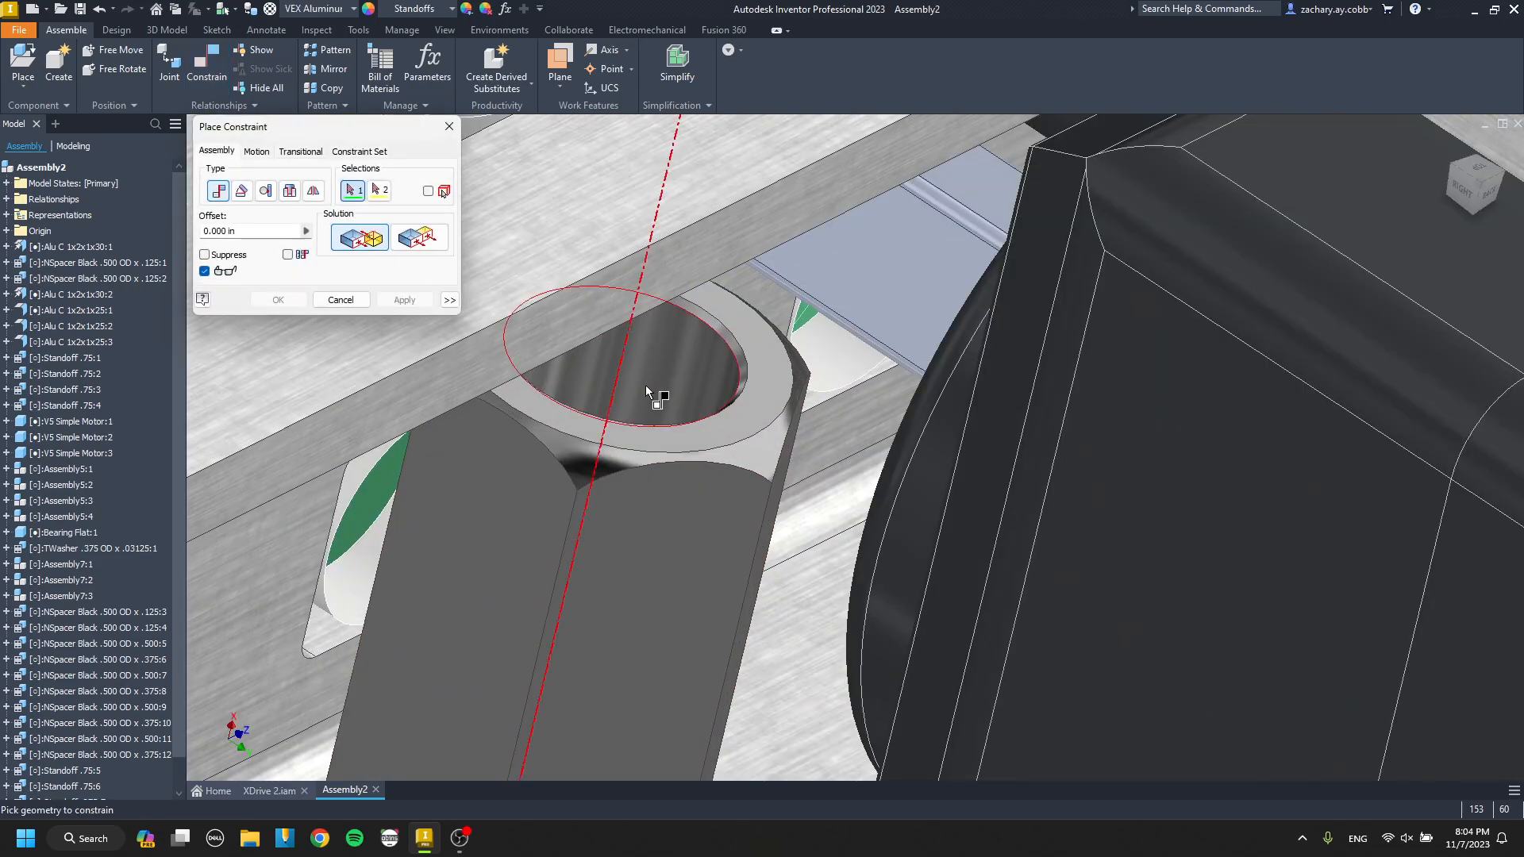
left_click(651, 395)
scroll(649, 401, "up", 5)
scroll(645, 574, "down", 3)
left_click(658, 575)
key("Return")
Paste a copy of the short standoff from the middle crossing channel into the open space beside the front crossing channel.
scroll(670, 519, "up", 7)
middle_click_drag(670, 520, 734, 556, "shift")
scroll(615, 561, "up", 3)
middle_click_drag(616, 561, 650, 635, "shift")
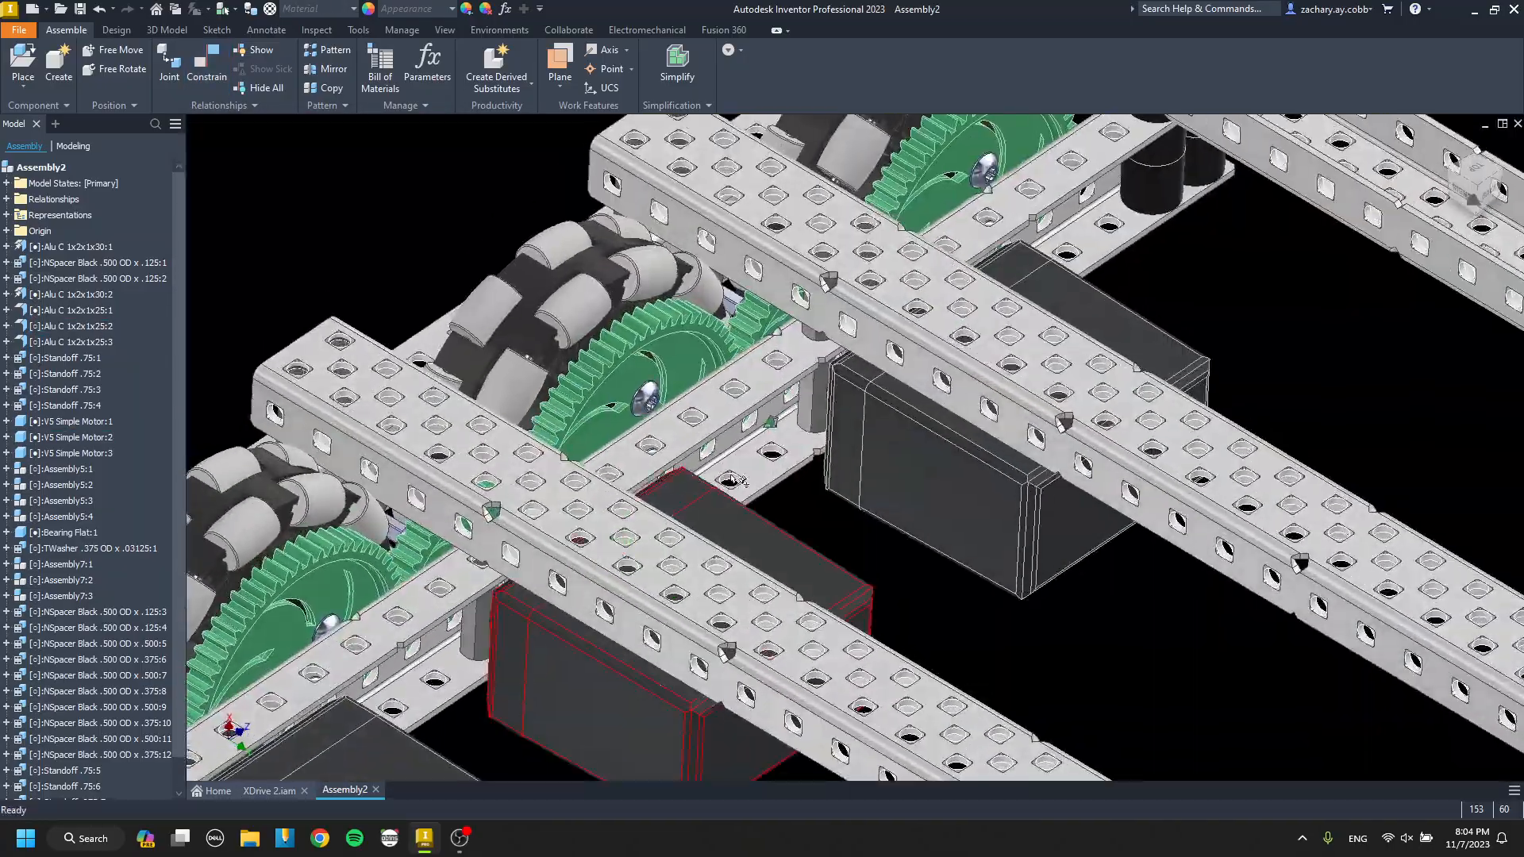
scroll(823, 333, "down", 4)
left_click(820, 335)
scroll(820, 335, "up", 3)
mouse_move(651, 534)
middle_mouse_down("shift")
mouse_move(664, 500)
mouse_move(646, 522)
middle_mouse_up("shift")
middle_click_drag(595, 598, 669, 493)
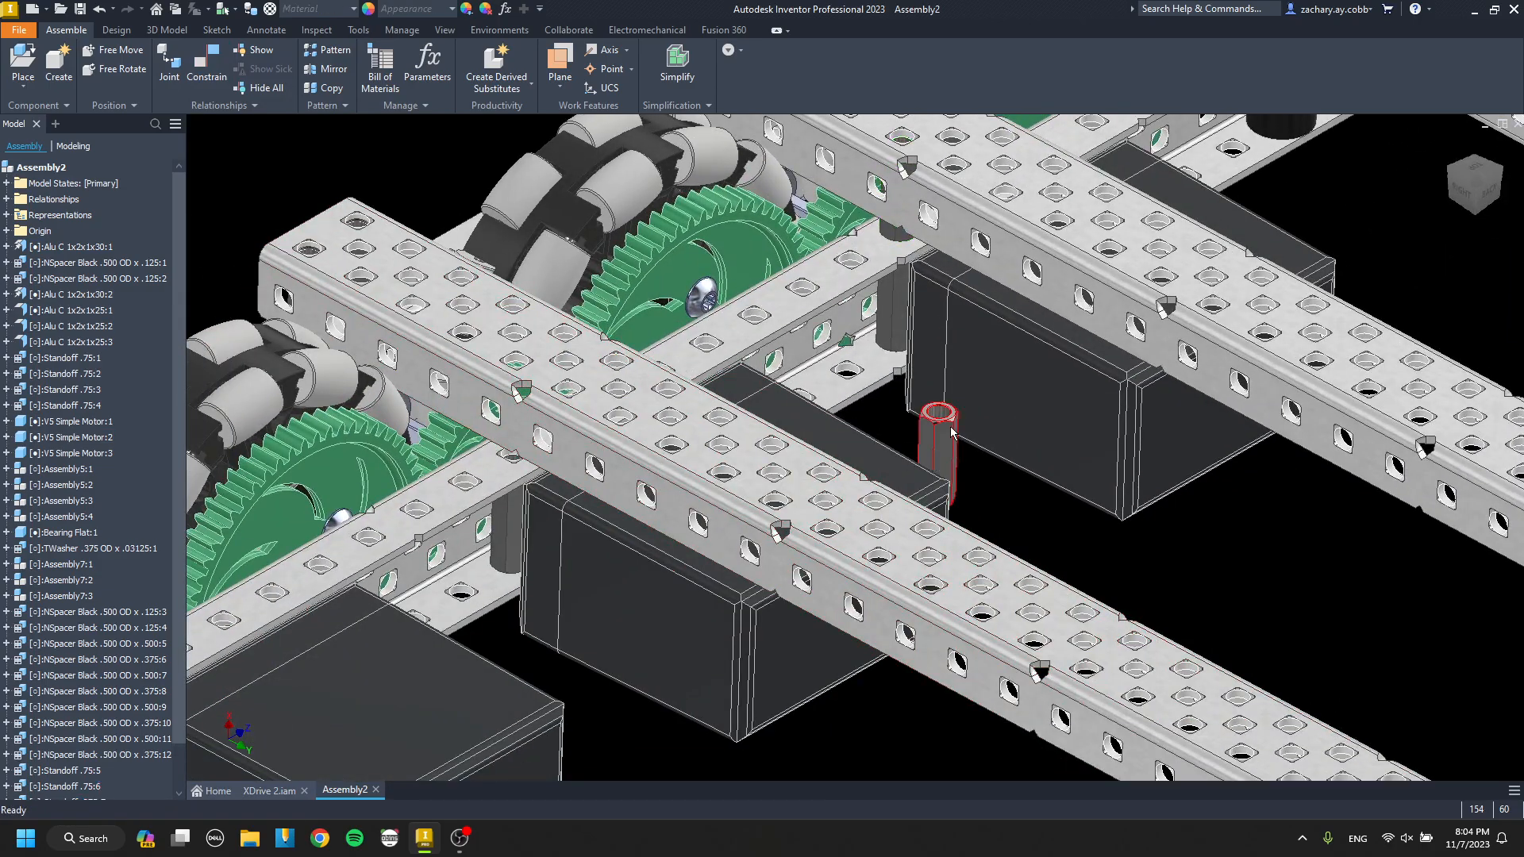
Constrain the pasted short standoff's end face to the inner drive channel's upper flange with 0.000 in offset.
scroll(949, 426, "down", 5)
key("c")
left_click(973, 351)
scroll(950, 363, "up", 5)
middle_click_drag(833, 442, 1028, 534)
scroll(1028, 534, "up", 2)
scroll(740, 528, "down", 4)
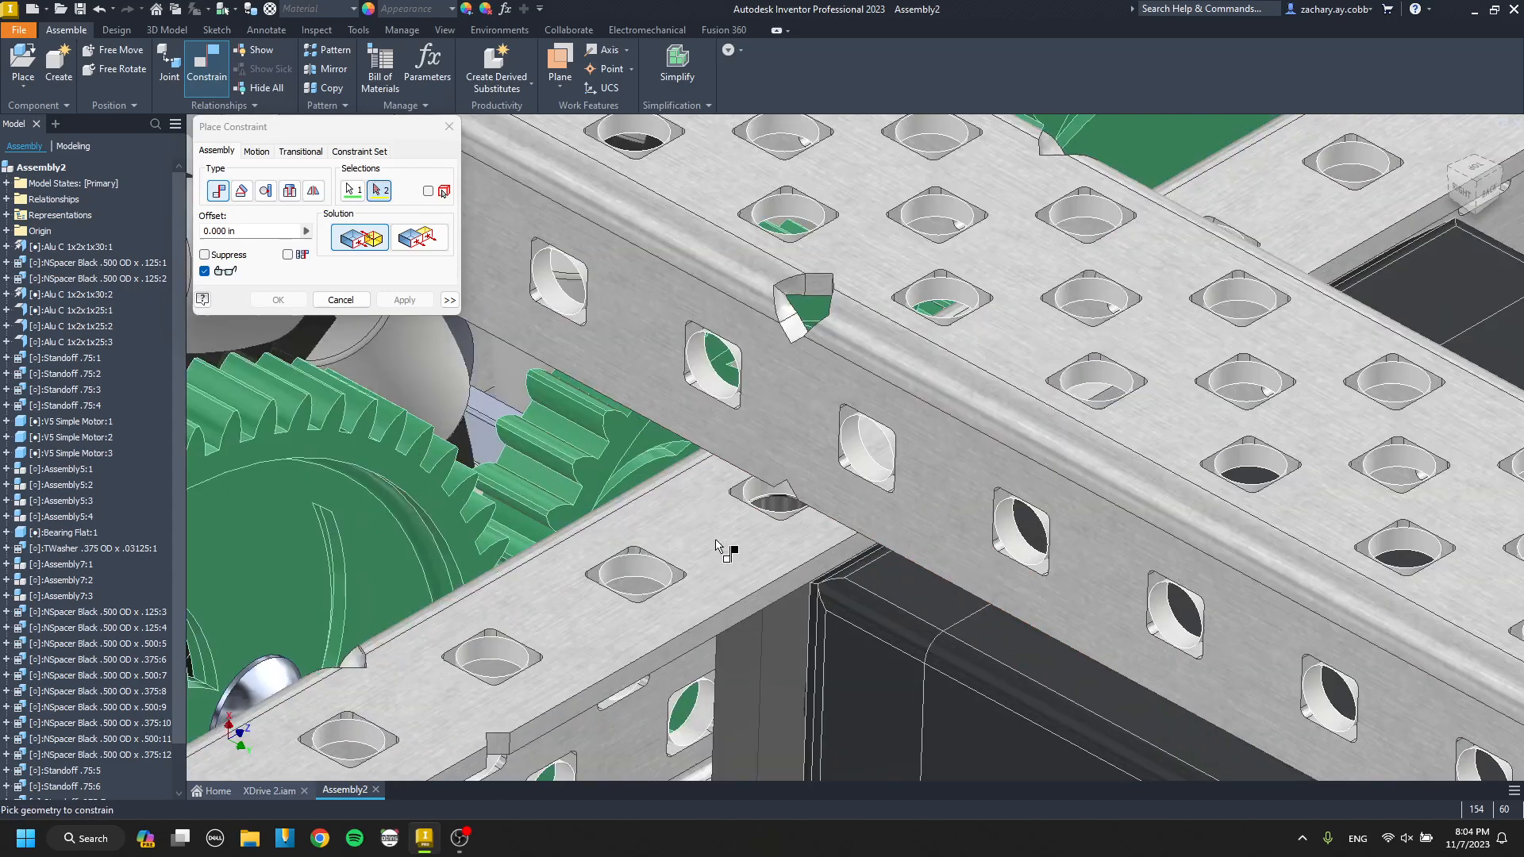
Align the short standoff's axis with a hole in the front crossing channel above the inner drive channel.
scroll(697, 298, "down", 5)
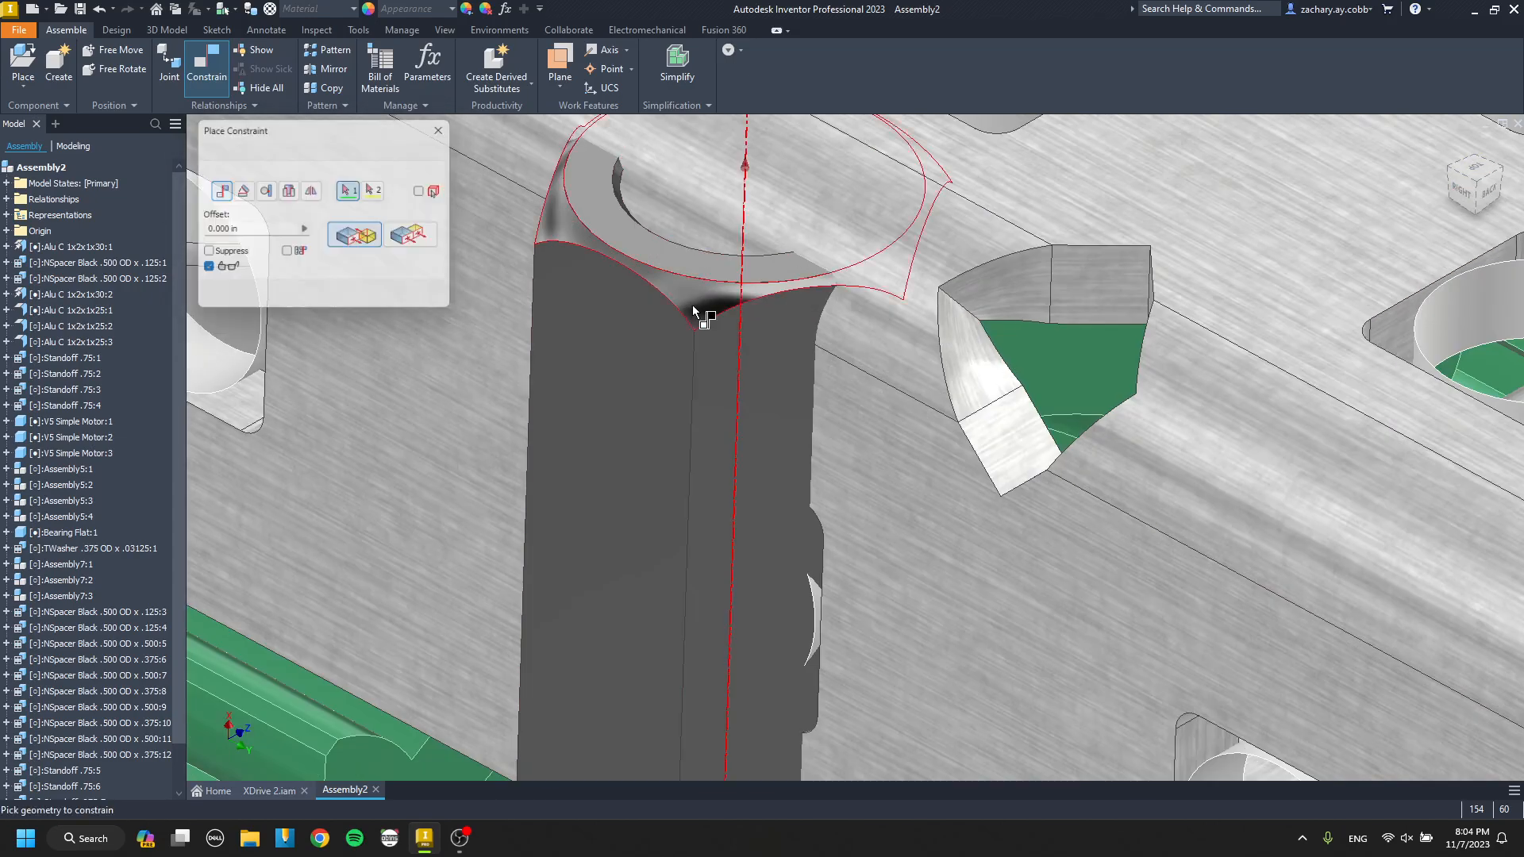
left_click(693, 310)
scroll(693, 309, "up", 5)
scroll(693, 435, "down", 3)
left_click(717, 393)
key("Return")
Paste another copy of the front crossing channel's short standoff and constrain its end face to the inner drive channel's upper flange.
scroll(724, 444, "up", 5)
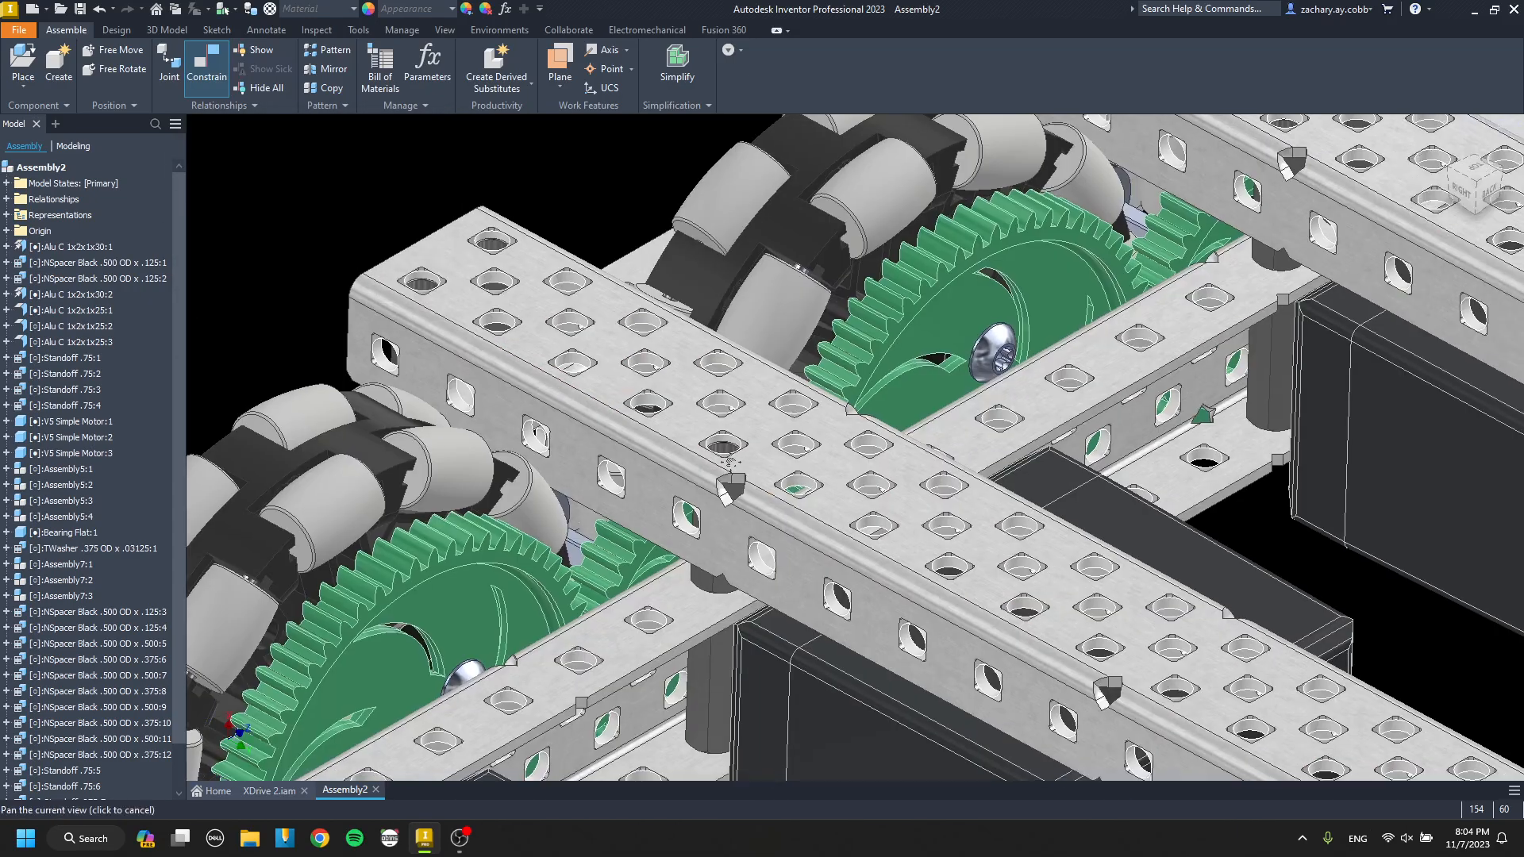
scroll(739, 438, "down", 4)
left_click(635, 426)
scroll(631, 429, "up", 5)
middle_click_drag(782, 461, 630, 468)
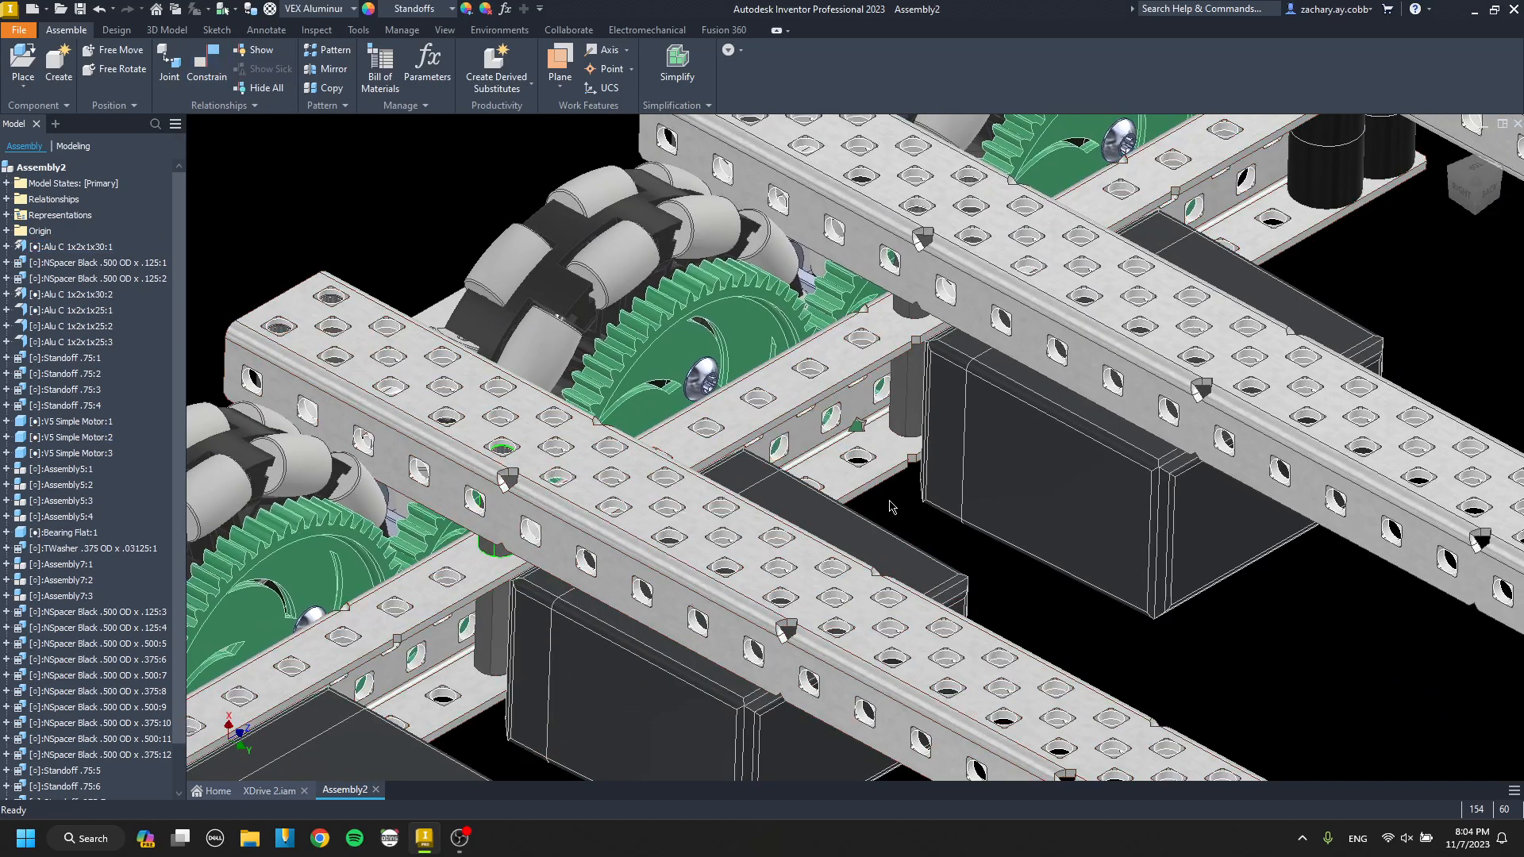
key("c")
scroll(905, 476, "down", 5)
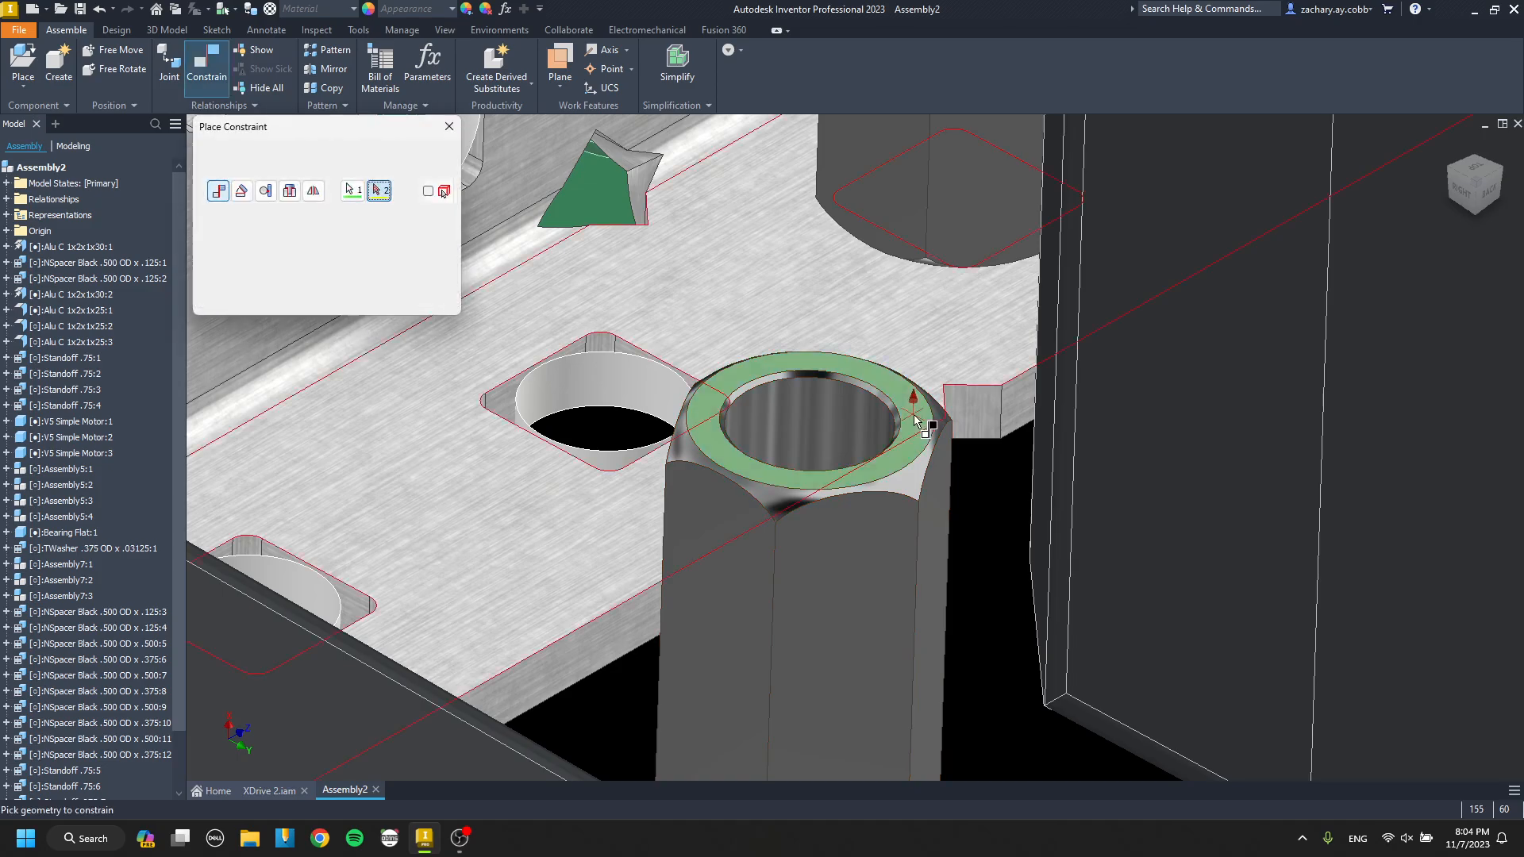
scroll(914, 419, "up", 5)
middle_click_drag(857, 420, 1012, 560)
middle_click_drag(752, 568, 681, 531, "shift")
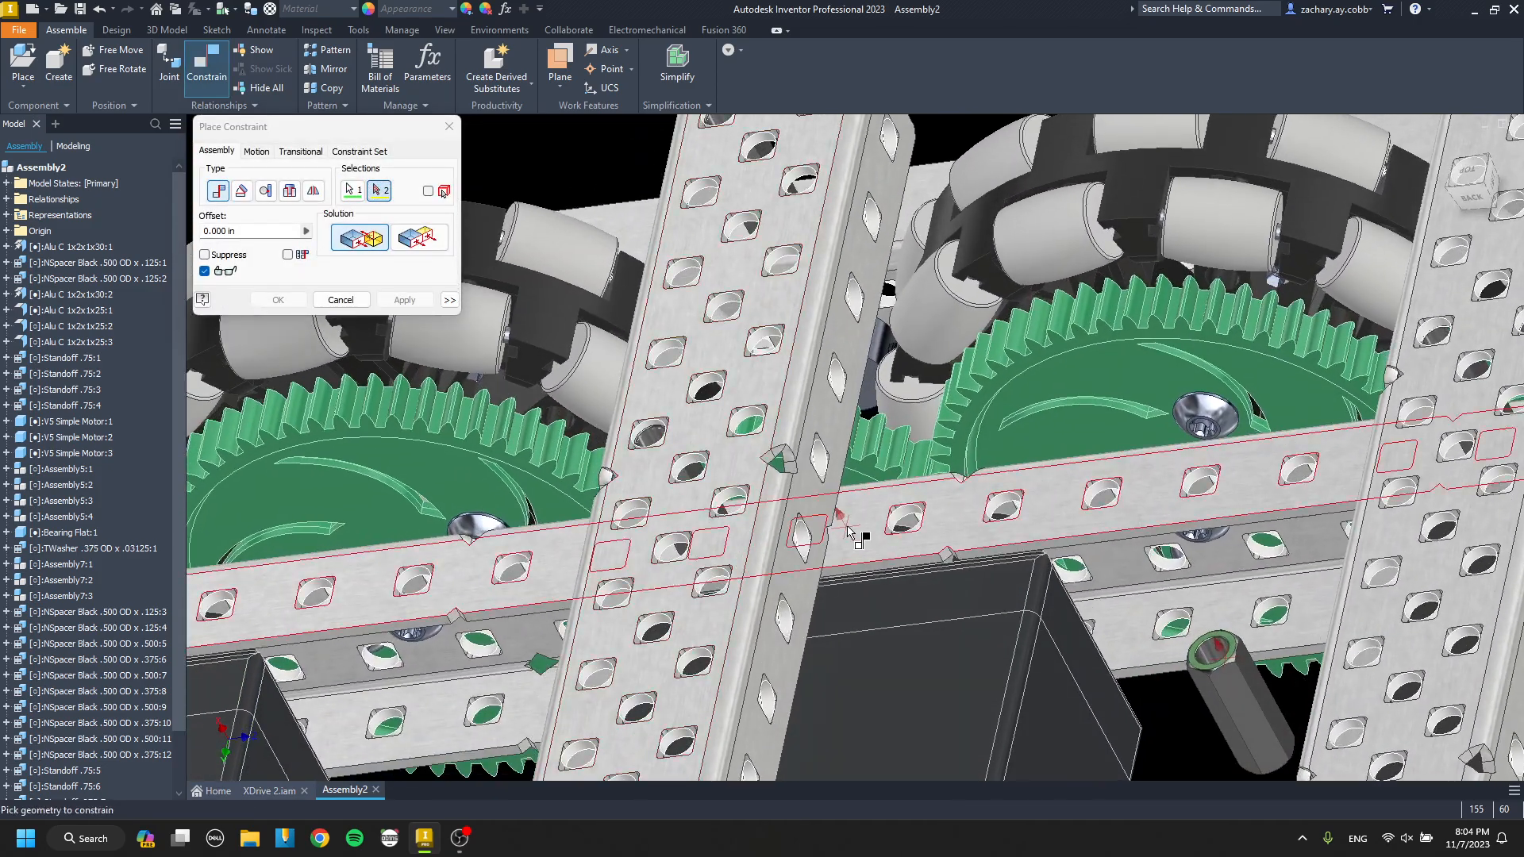
scroll(857, 535, "down", 3)
left_click(856, 533)
left_click(404, 300)
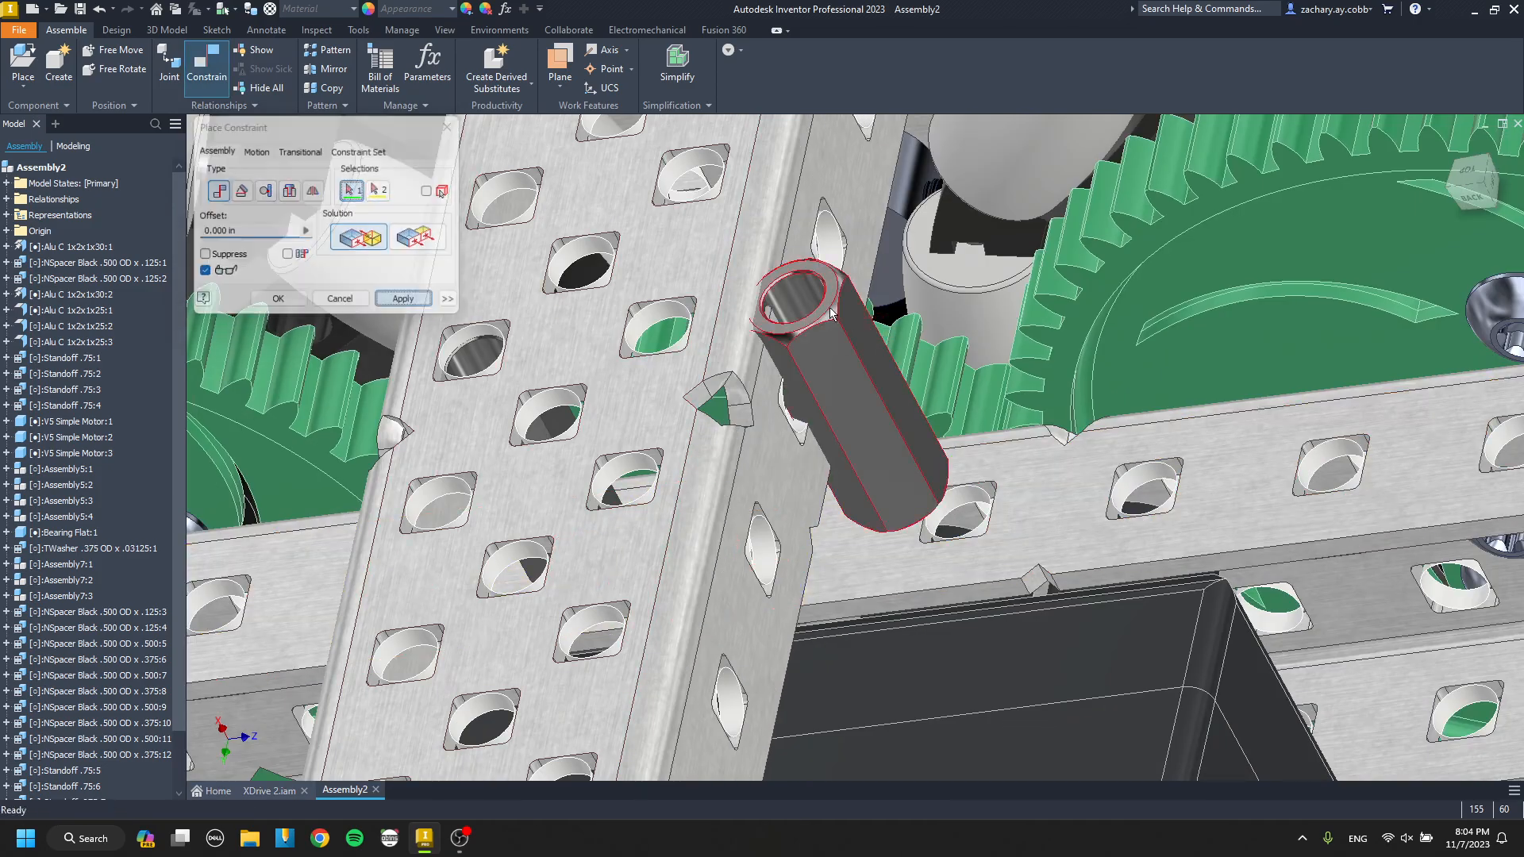
Align the second short standoff's axis with another hole in the front crossing channel above the inner drive channel.
scroll(692, 328, "down", 3)
left_click(690, 323)
left_click(422, 300)
key("Escape")
Paste a copy of the inner Alu C 1x2x1x30 drive channel and rotate it beneath the crossing channels' free ends.
scroll(631, 385, "up", 7)
middle_click_drag(627, 385, 879, 139, "shift")
scroll(759, 468, "up", 3)
middle_click_drag(811, 646, 945, 254, "shift")
scroll(573, 186, "up", 3)
middle_click_drag(573, 318, 540, 436, "shift")
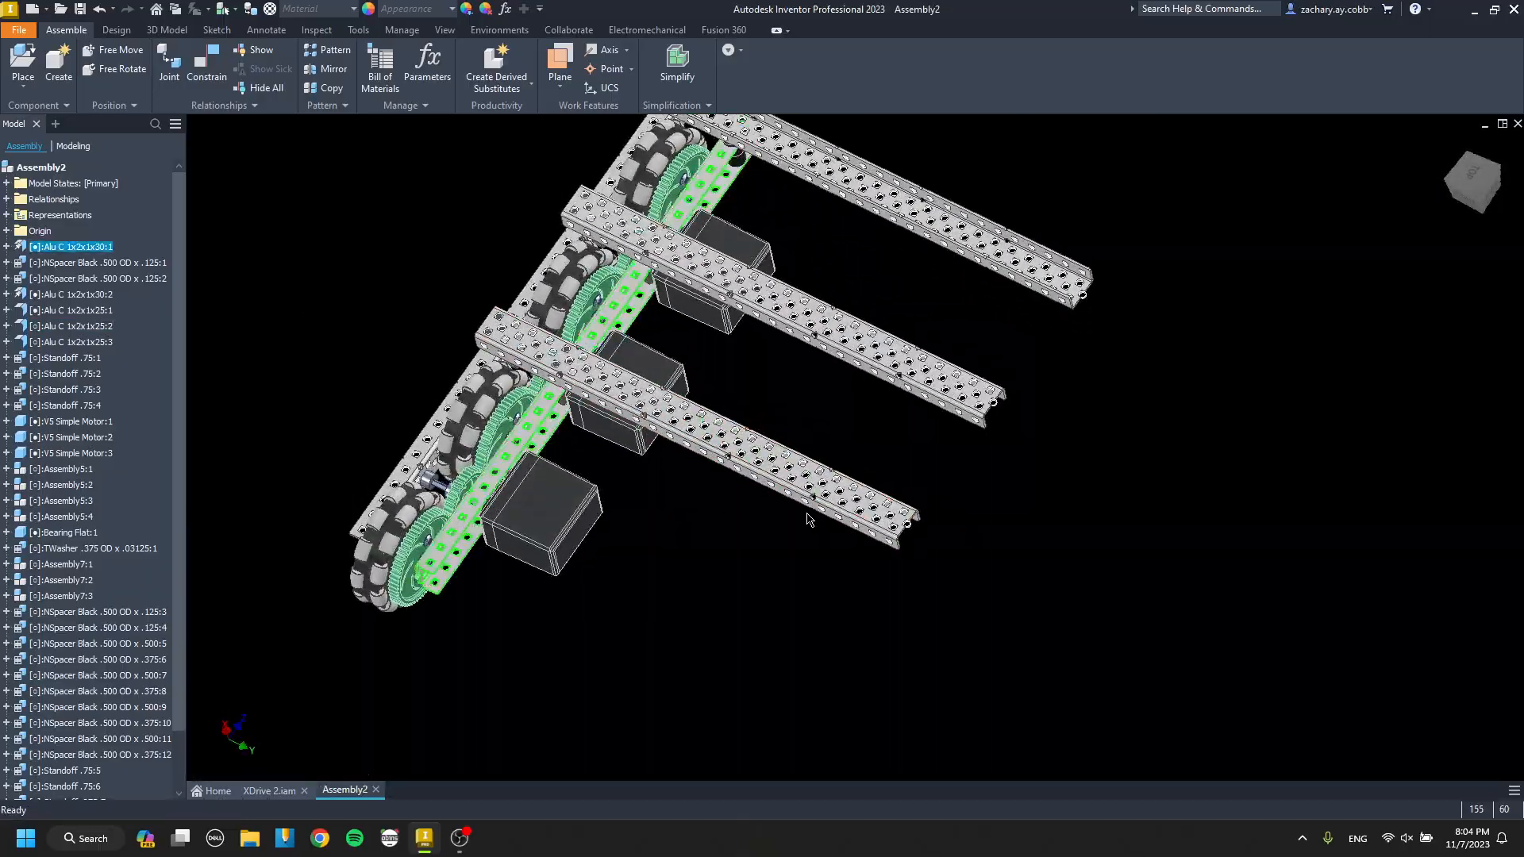
middle_click_drag(806, 520, 703, 445)
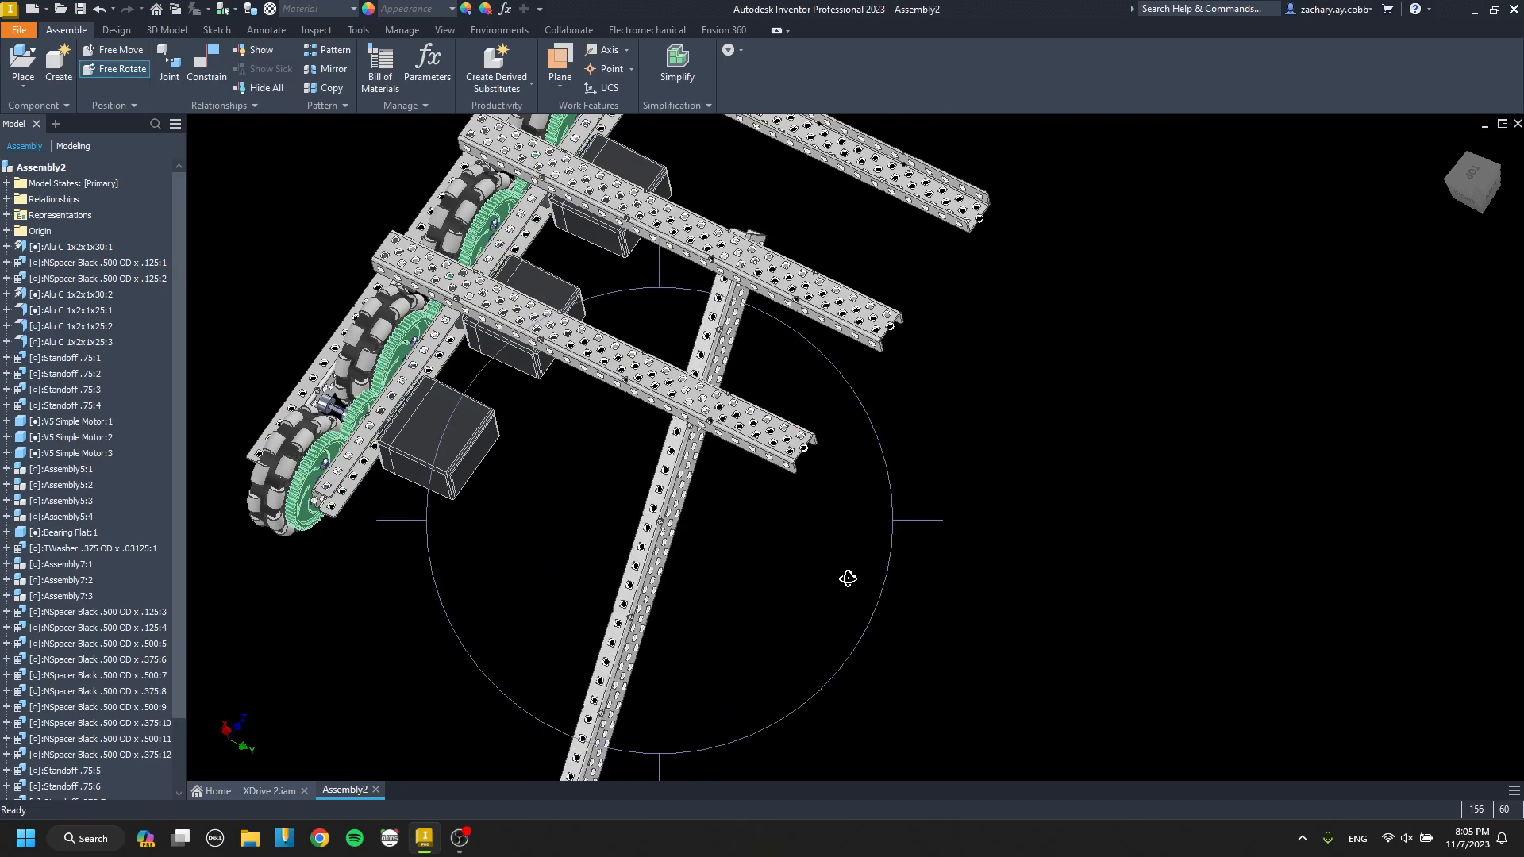
scroll(671, 530, "down", 5)
key("c")
left_click(645, 516)
scroll(640, 508, "up", 4)
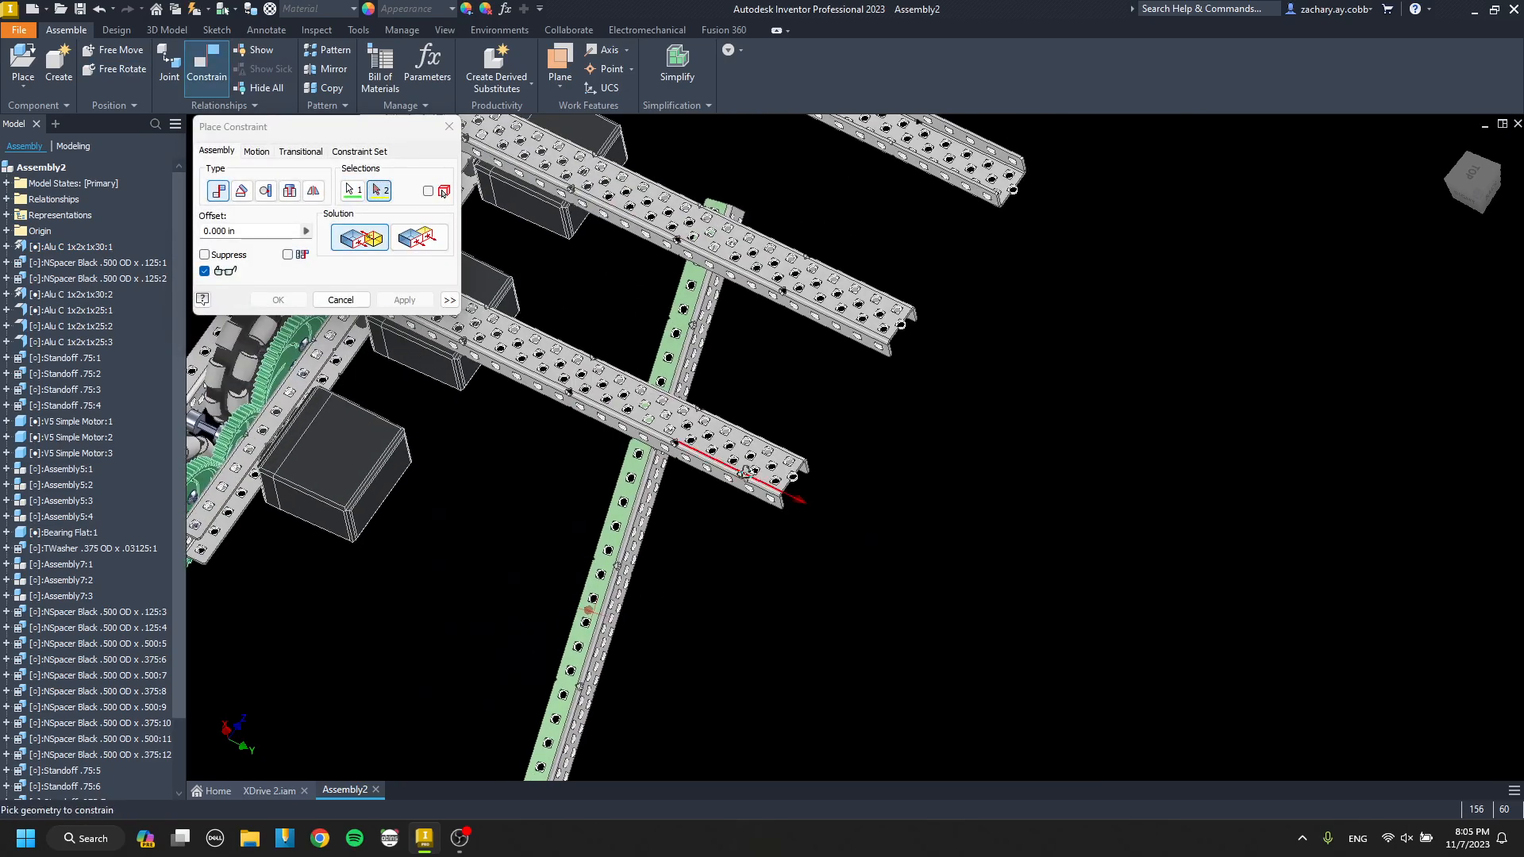
middle_click_drag(675, 504, 584, 486, "shift")
key("Escape")
Constrain the copied channel's upper flange flush with the inner drive channel's upper flange at 0.000 in offset.
key("c")
scroll(595, 528, "down", 3)
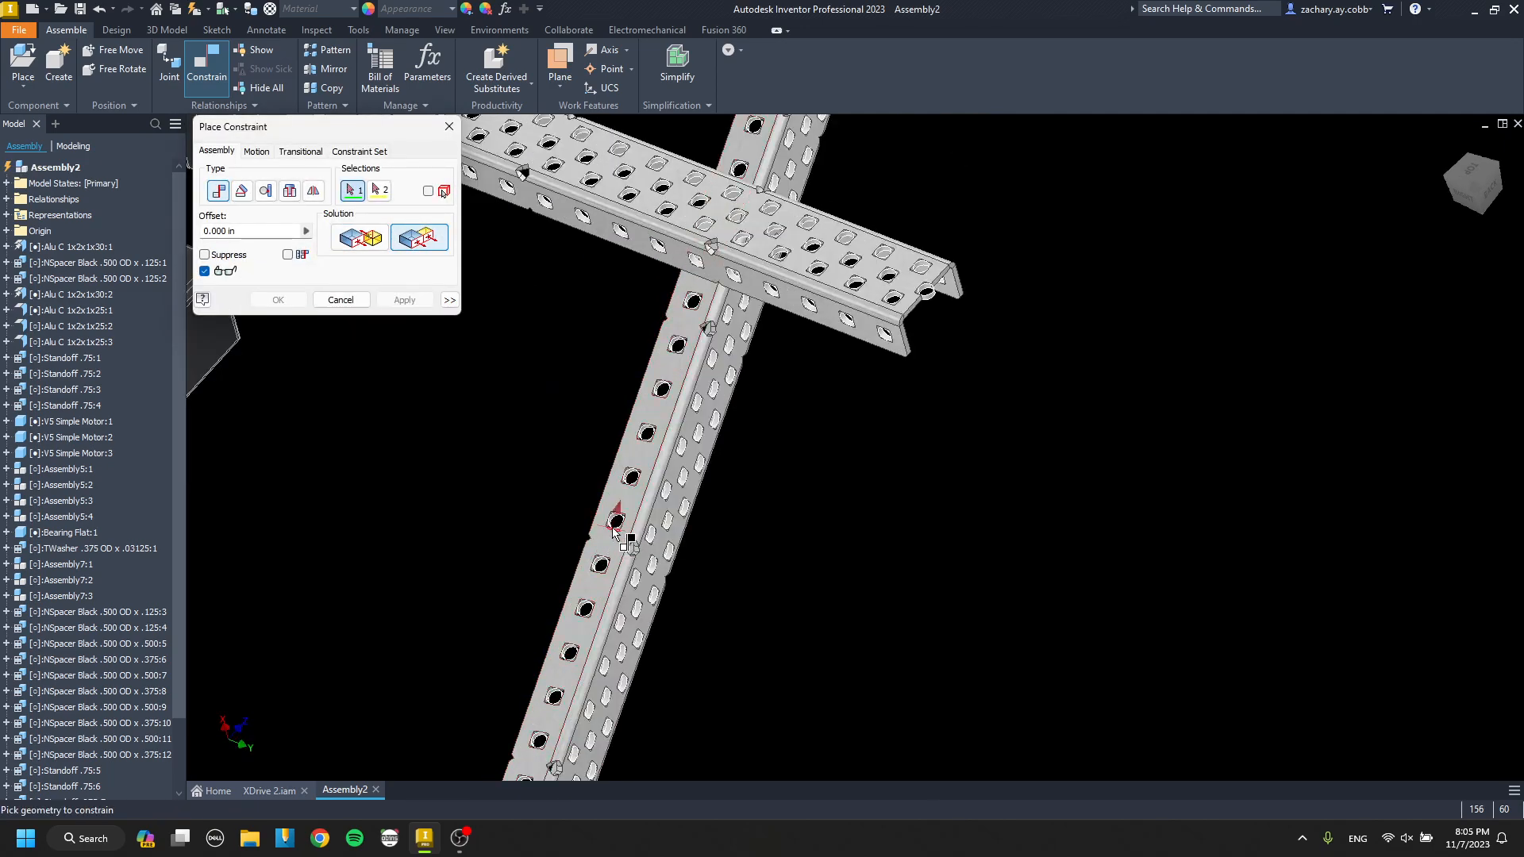
left_click(625, 532)
scroll(629, 543, "up", 5)
scroll(479, 454, "down", 6)
left_click(490, 462)
key("Return")
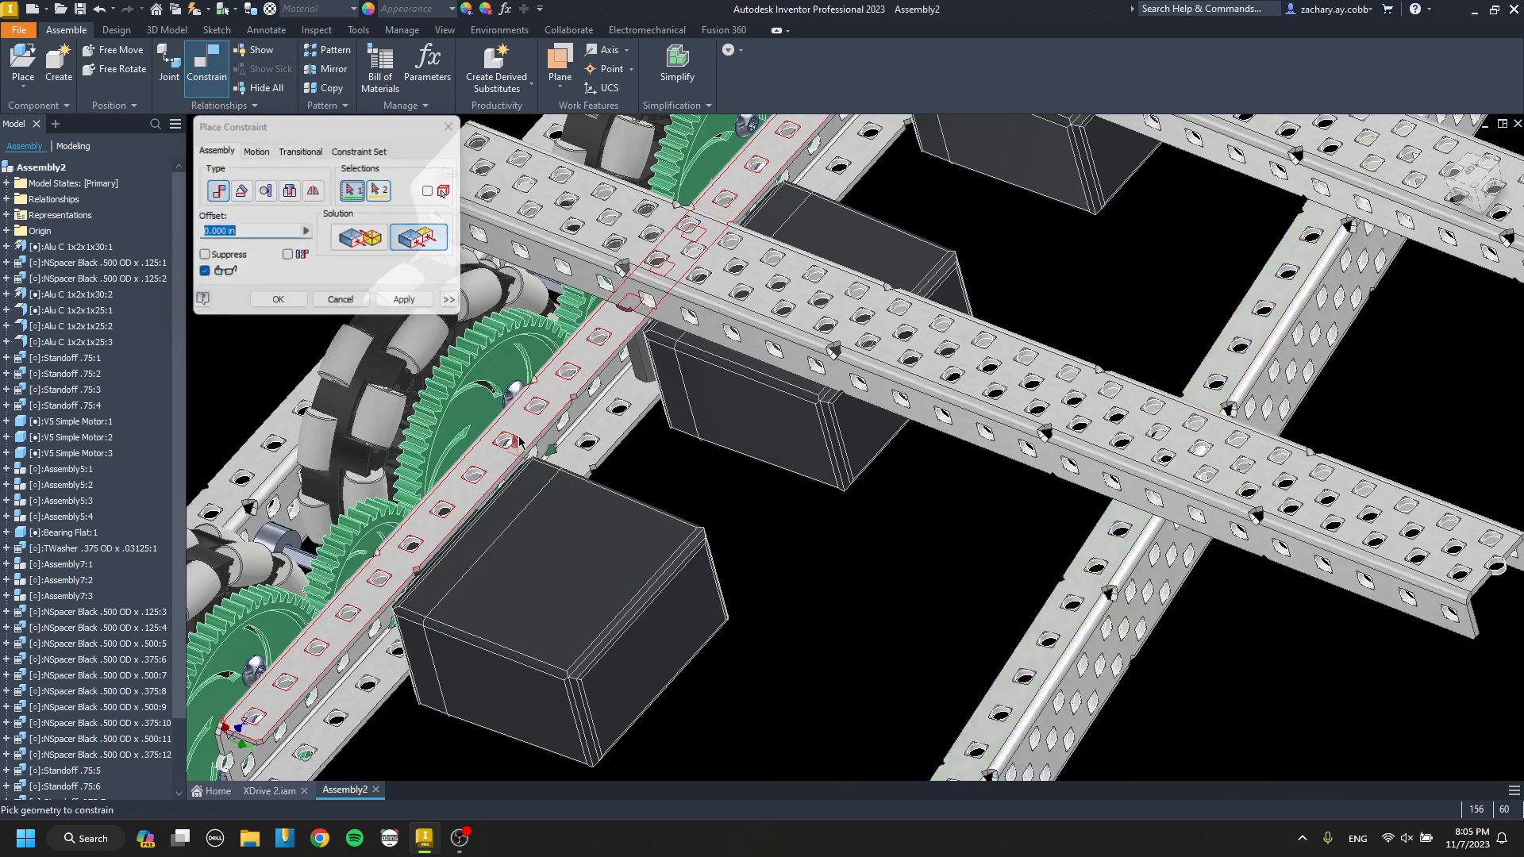
Move the copied channel along so it reaches beneath the free ends of all three crossing channels.
scroll(801, 465, "up", 4)
middle_click_drag(994, 578, 807, 516)
key("c")
key("c")
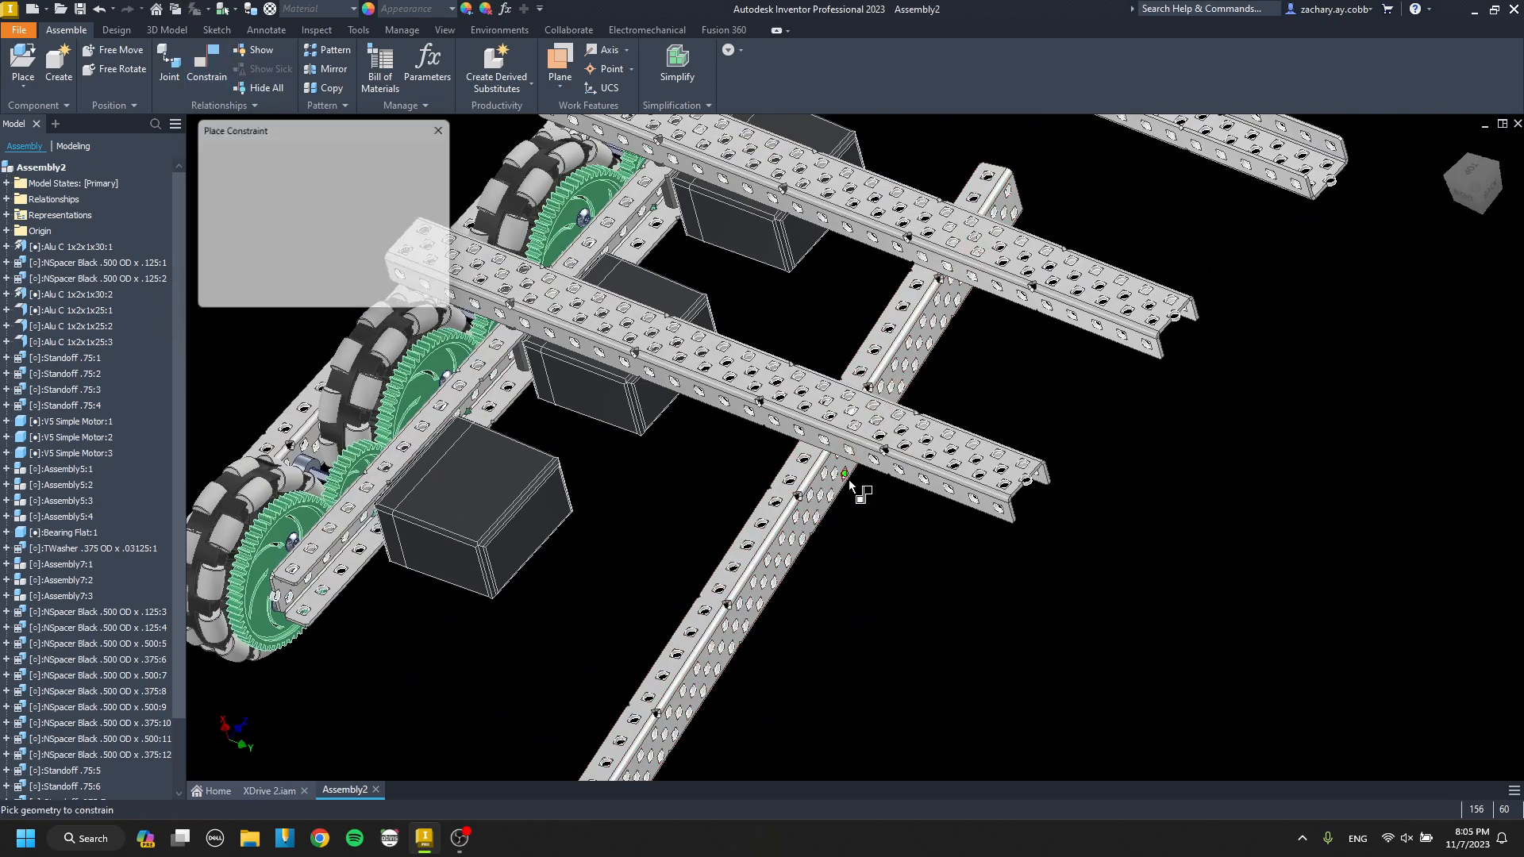
middle_click_drag(874, 429, 778, 564)
key("Escape")
left_click_drag(836, 467, 1026, 419)
scroll(952, 476, "down", 6)
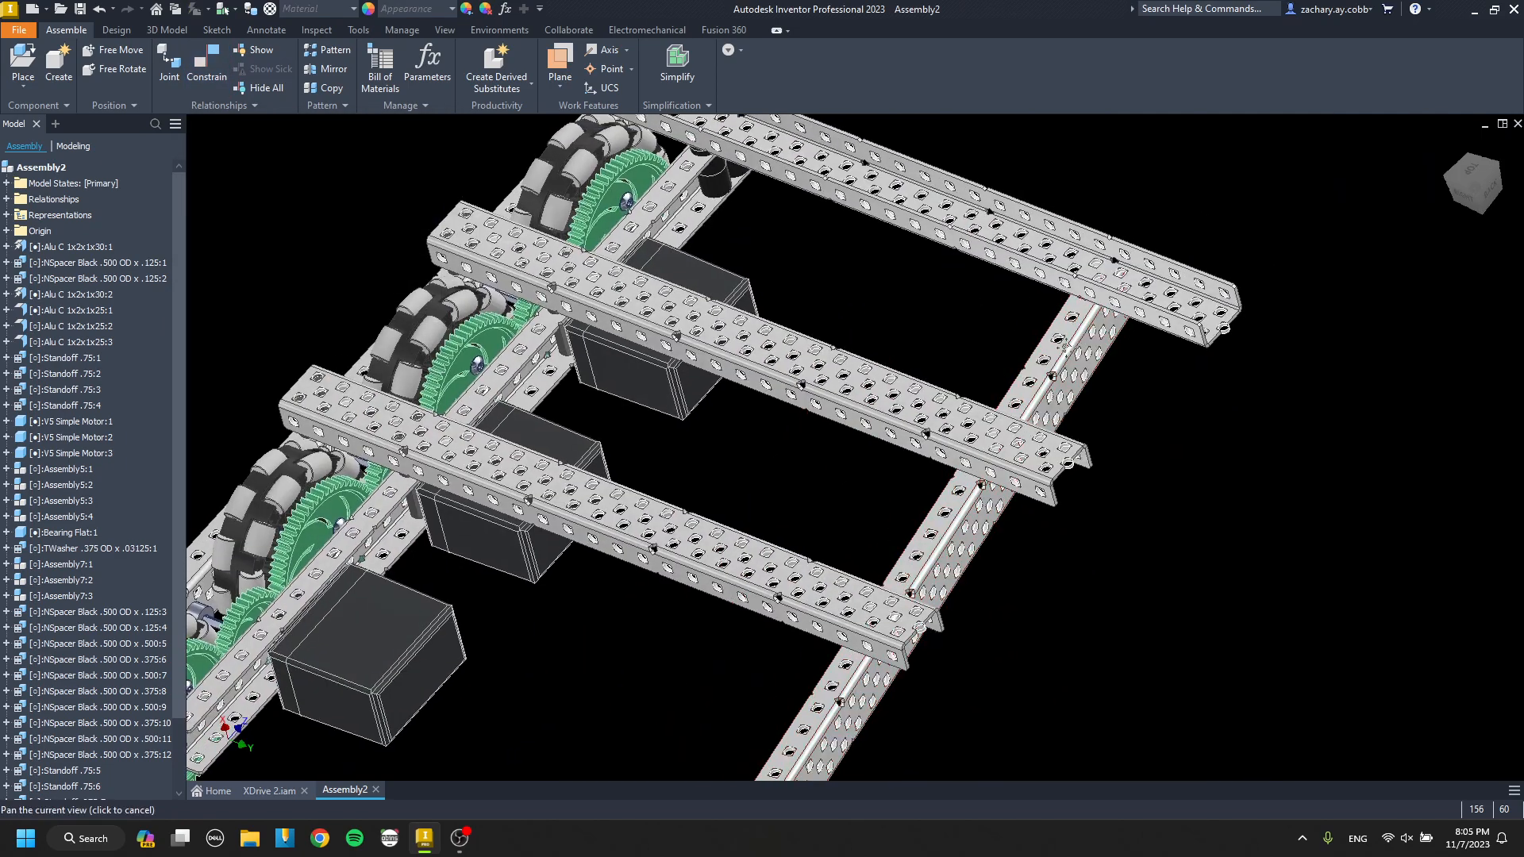
key("c")
key("Escape")
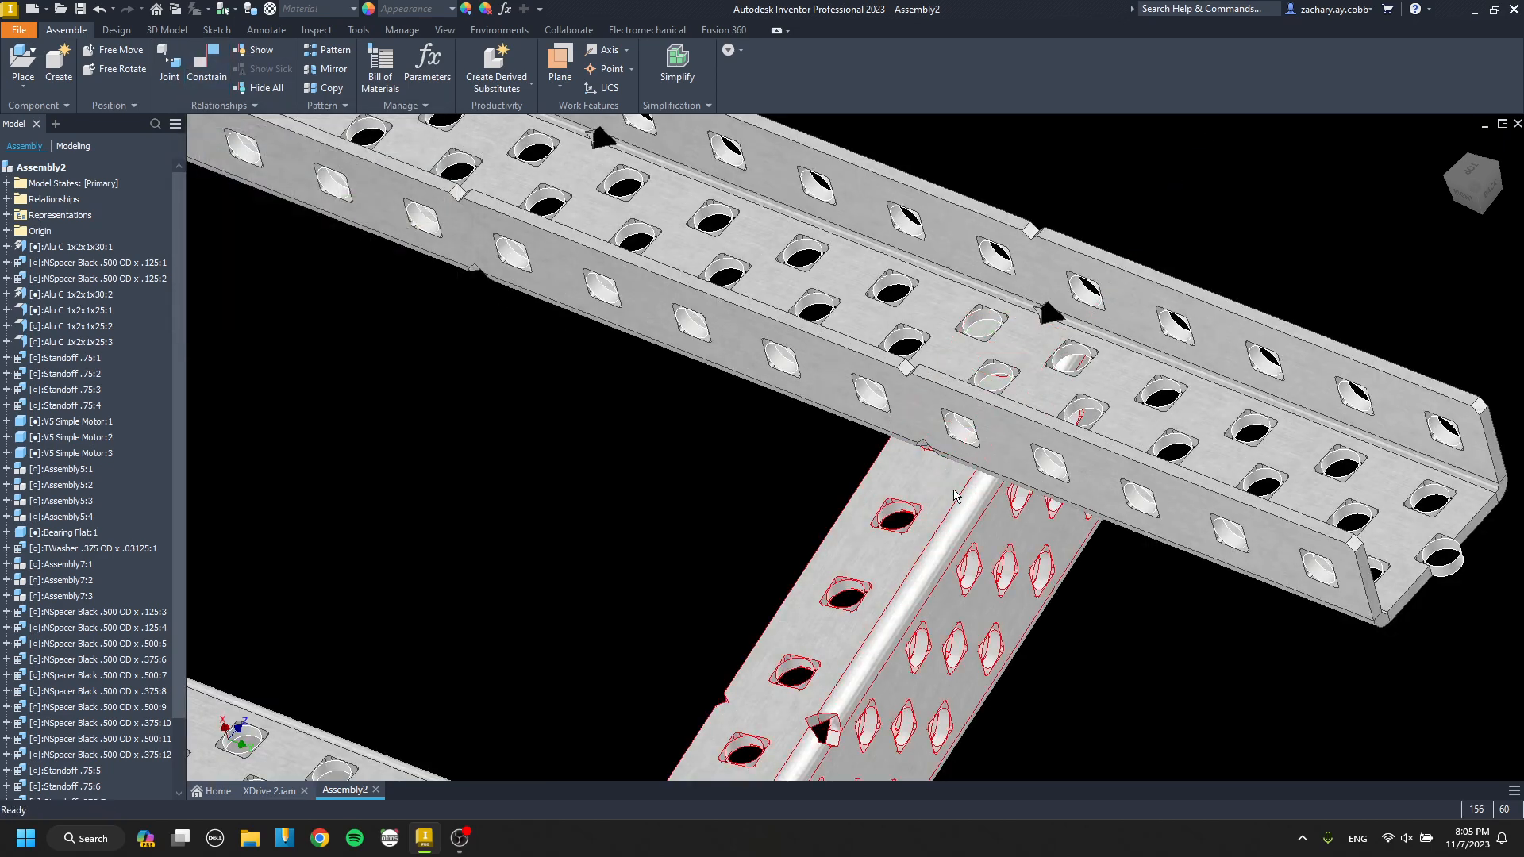
Align a hole in the copied channel's upper flange with a web hole near the far crossing channel's free end.
key("c")
scroll(927, 540, "down", 5)
left_click(934, 516)
scroll(933, 517, "up", 4)
middle_click_drag(932, 517, 897, 584)
scroll(960, 508, "up", 3)
scroll(967, 498, "down", 8)
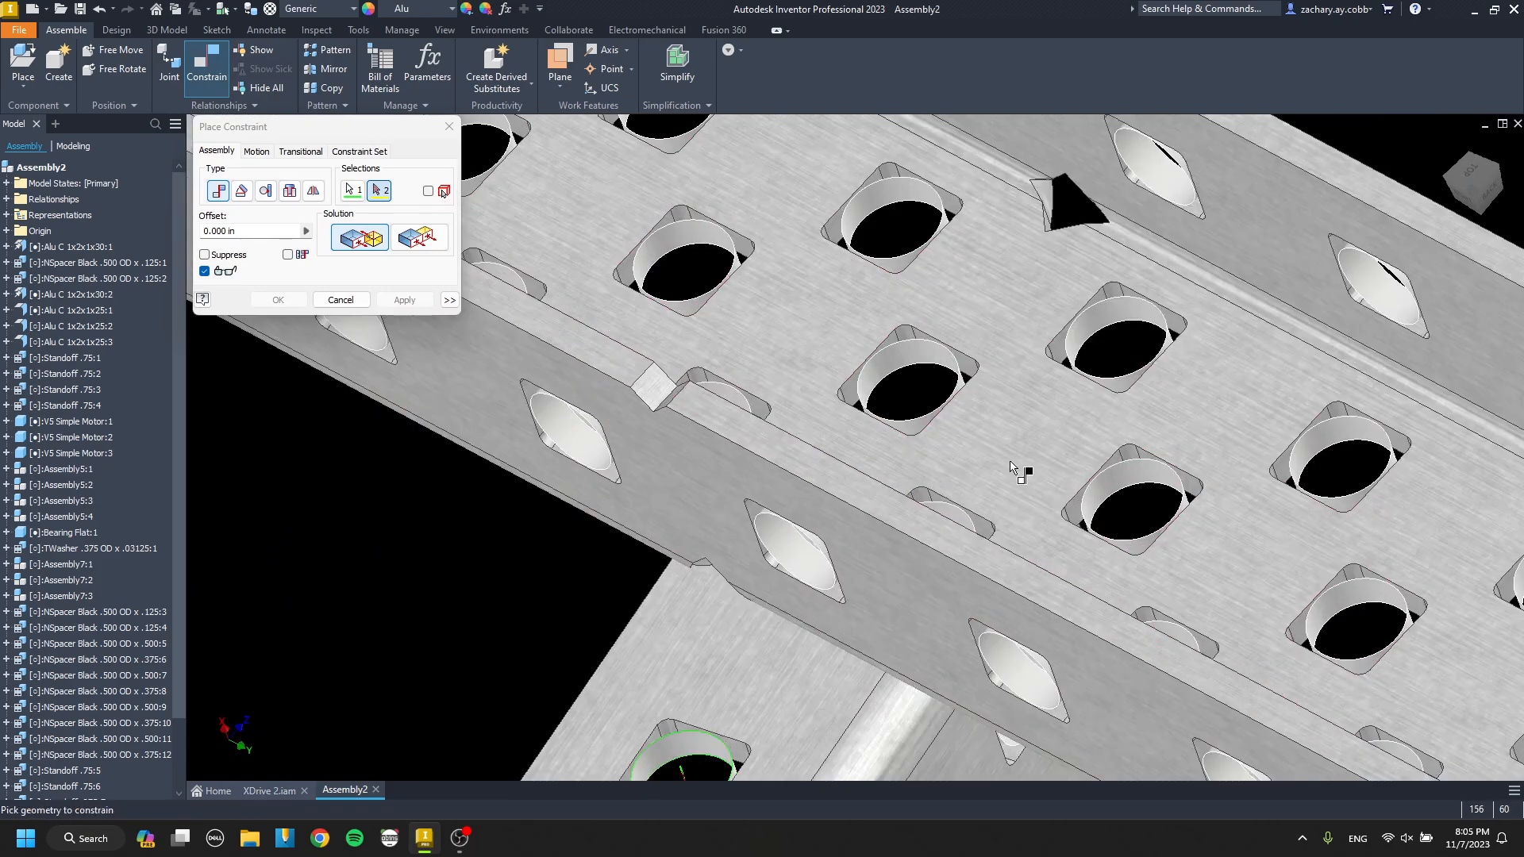
scroll(840, 638, "up", 8)
key("Escape")
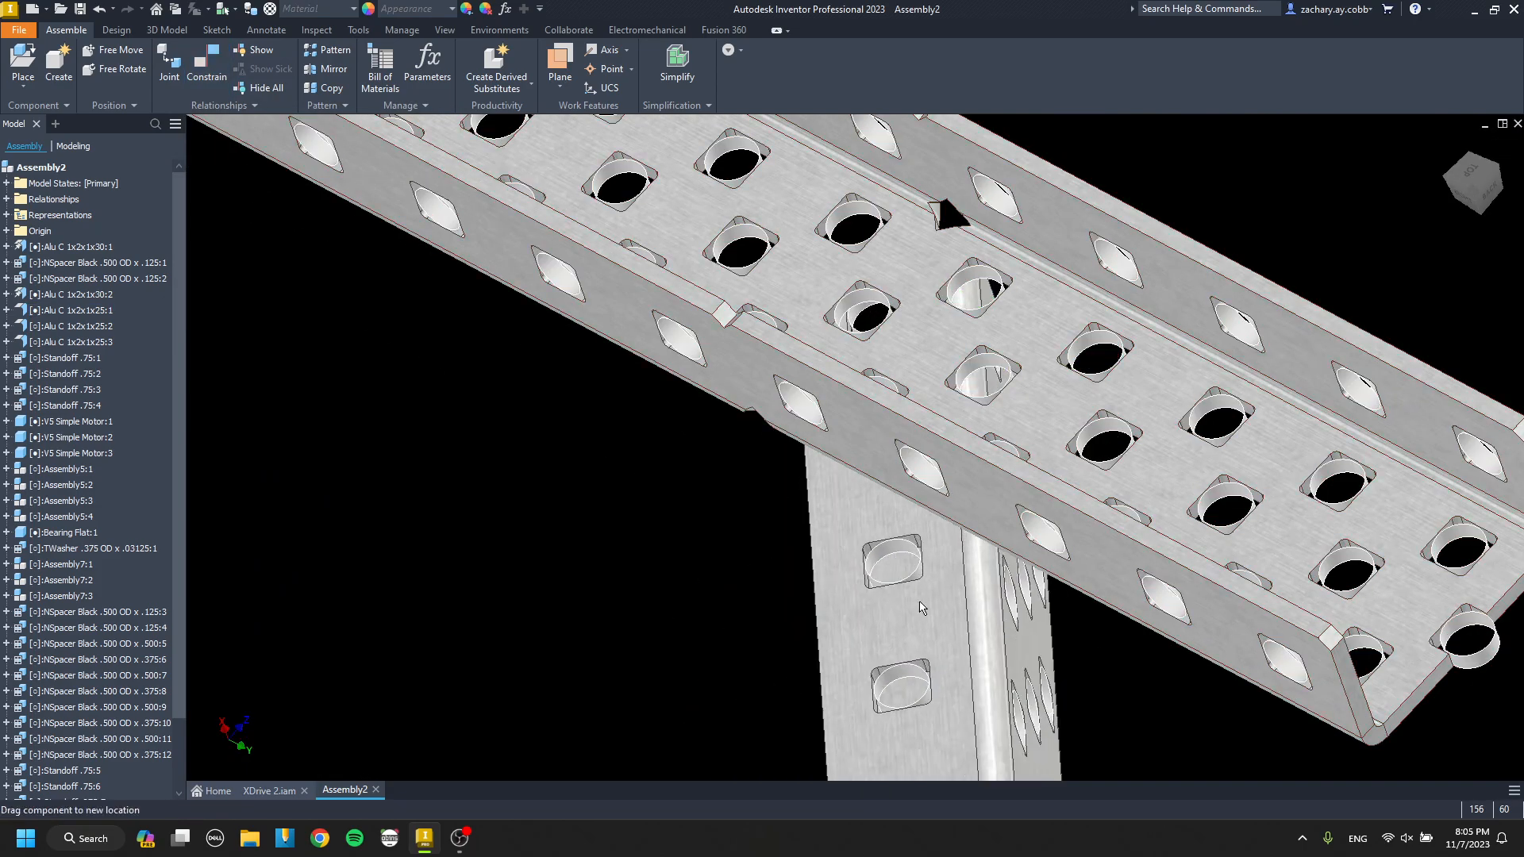
Swing the copied channel aside and align a second flange hole with another web hole in the far crossing channel.
left_click_drag(718, 492, 726, 566)
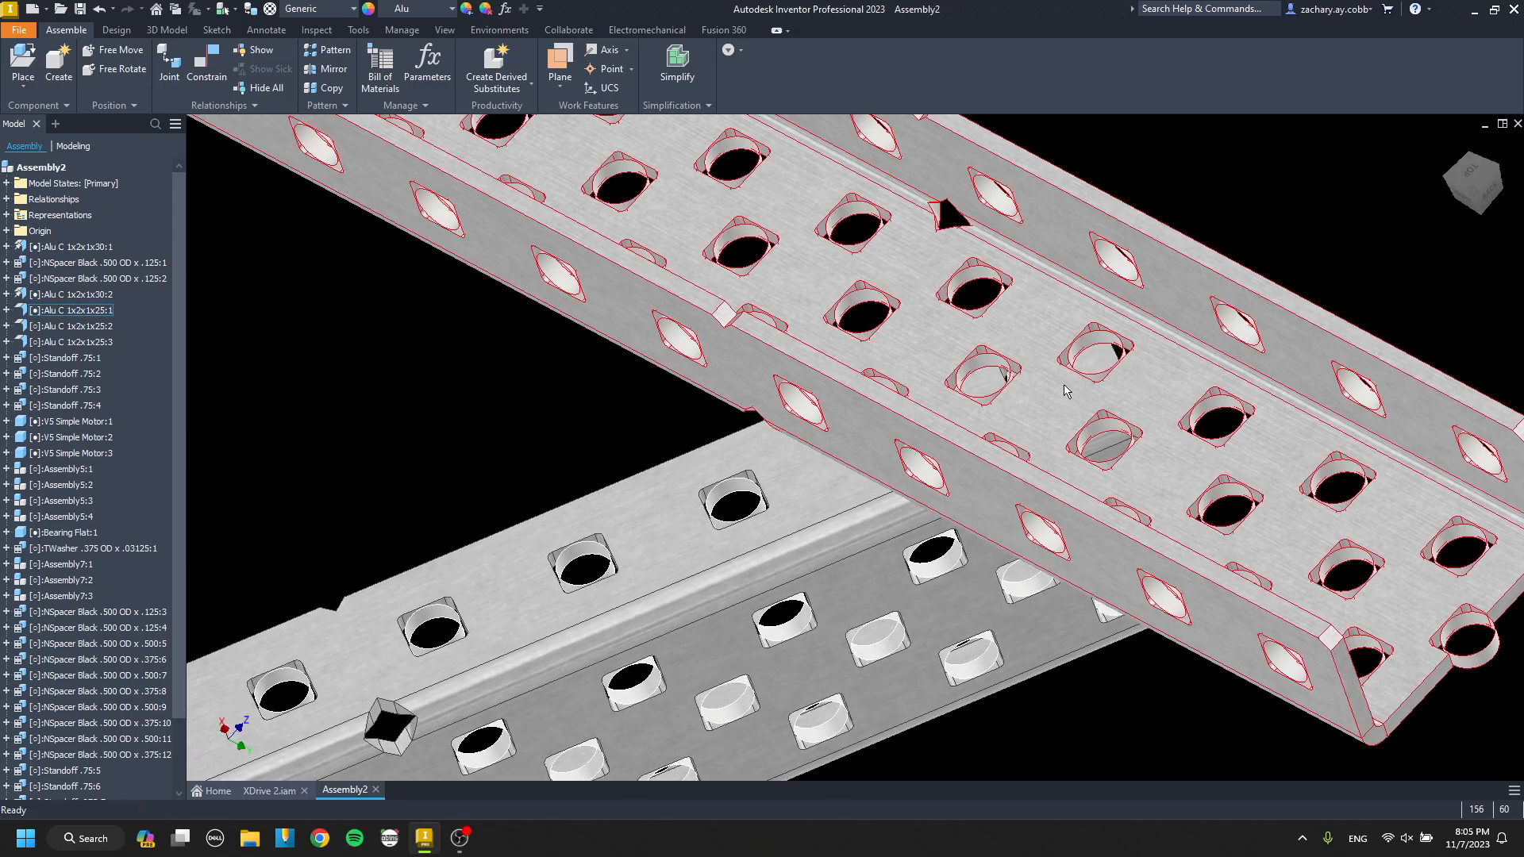
scroll(1024, 411, "down", 7)
left_click(1092, 378)
scroll(1018, 503, "up", 5)
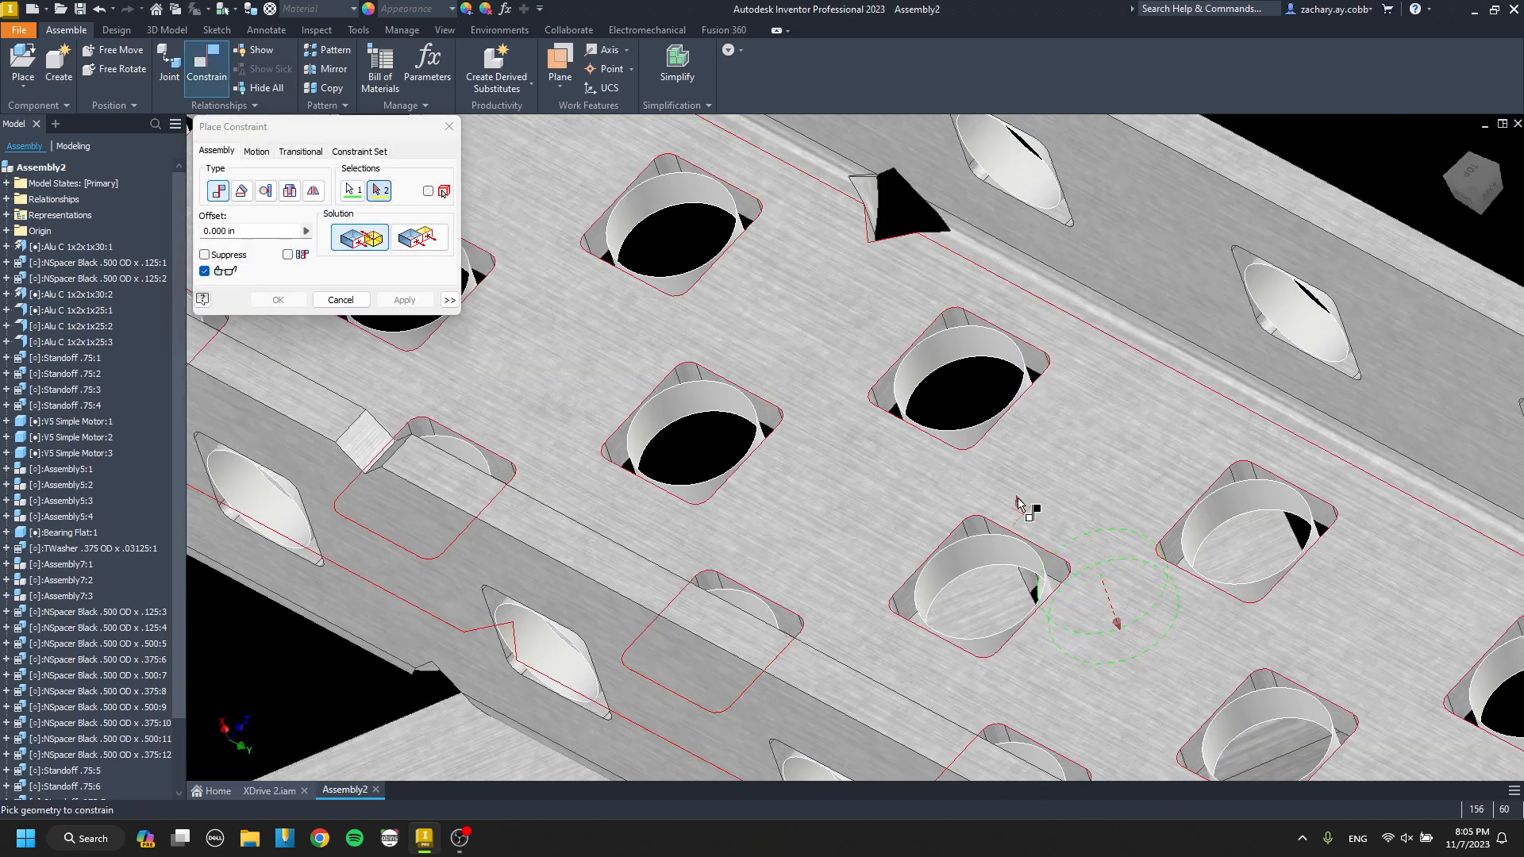
left_click(974, 347)
key("Return")
Paste another copy of the channel, turn it to face the opposite way and move it outside the first copy.
scroll(870, 515, "up", 10)
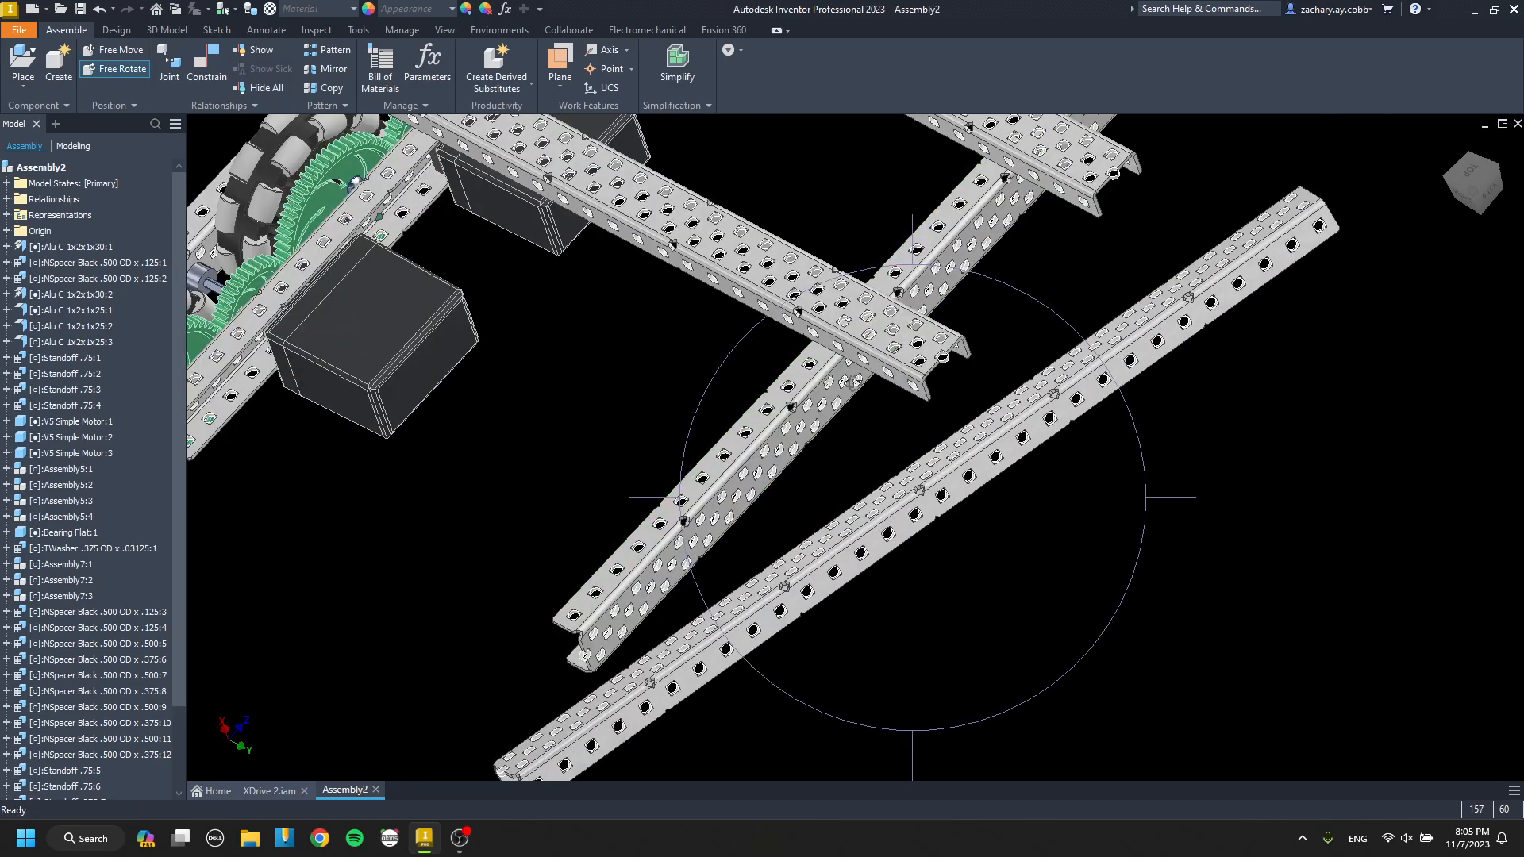
scroll(658, 494, "down", 10)
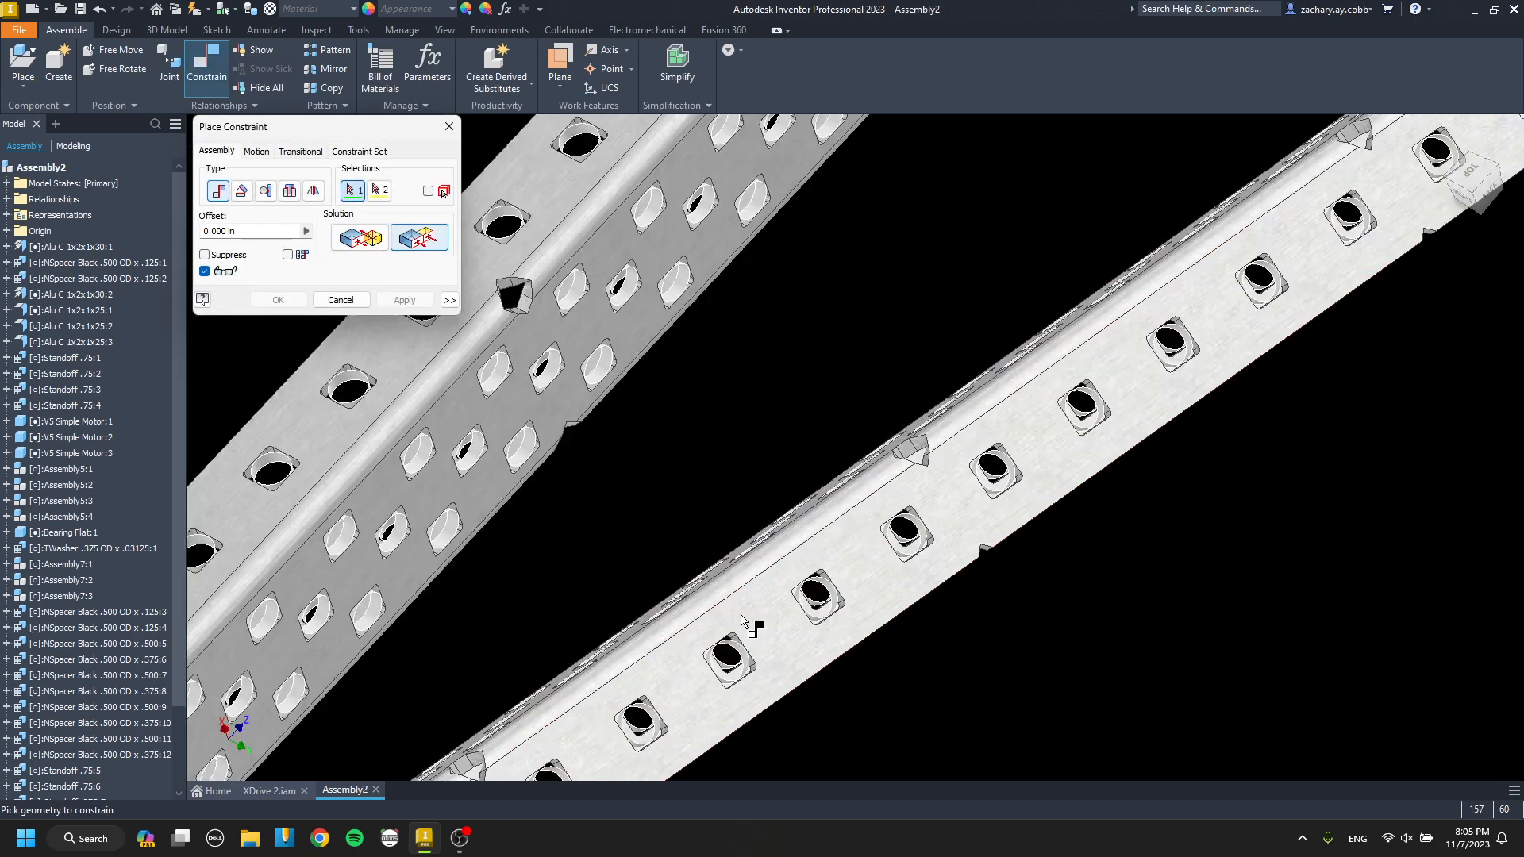
key("Escape")
scroll(604, 498, "up", 5)
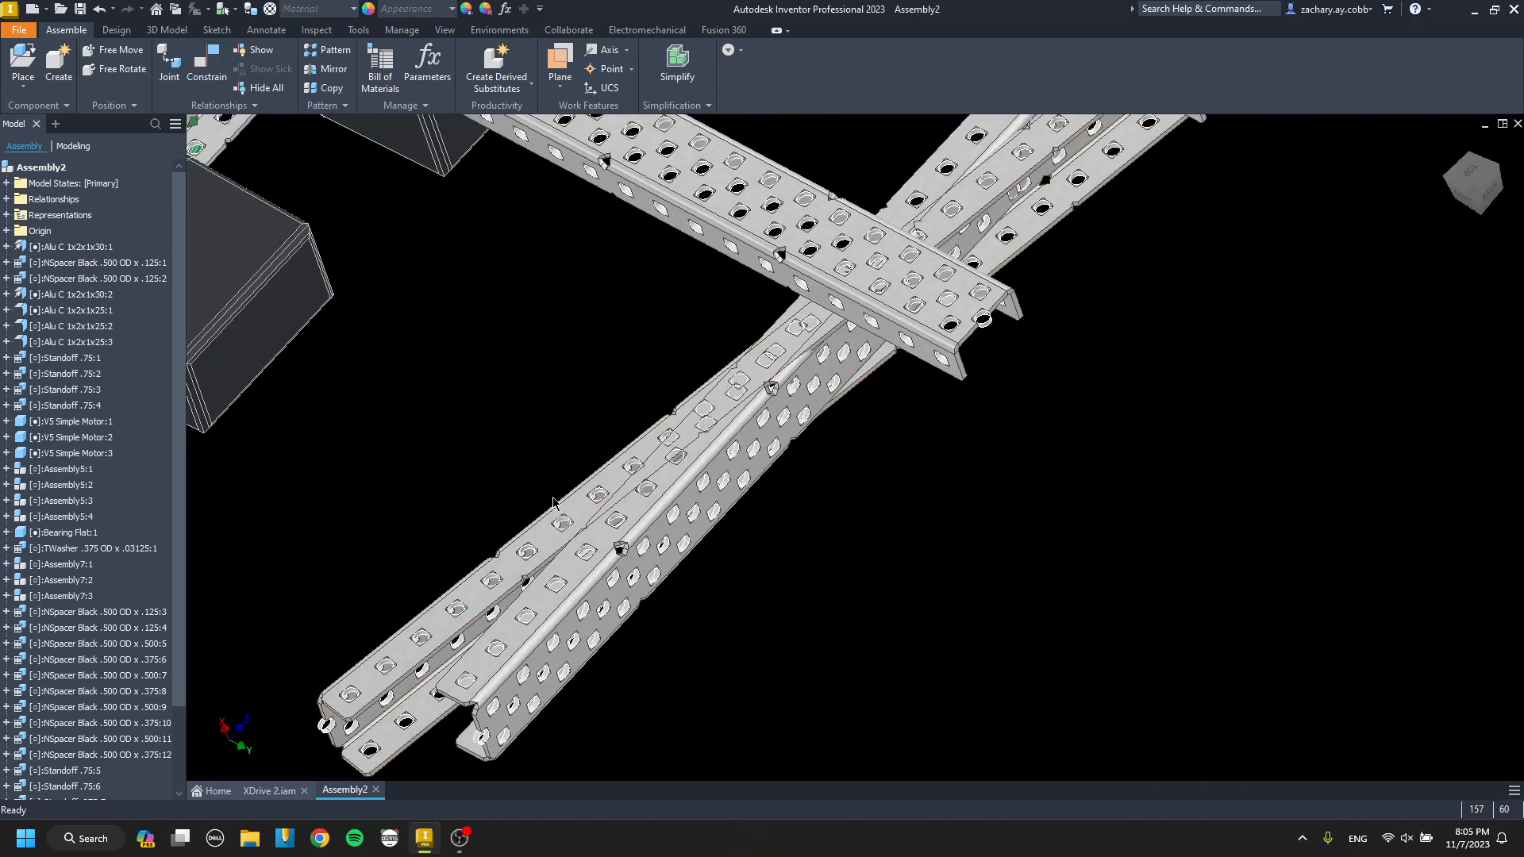
left_click_drag(609, 512, 946, 489)
middle_click_drag(1024, 262, 639, 561)
left_click_drag(1237, 322, 1027, 442)
scroll(1027, 442, "down", 8)
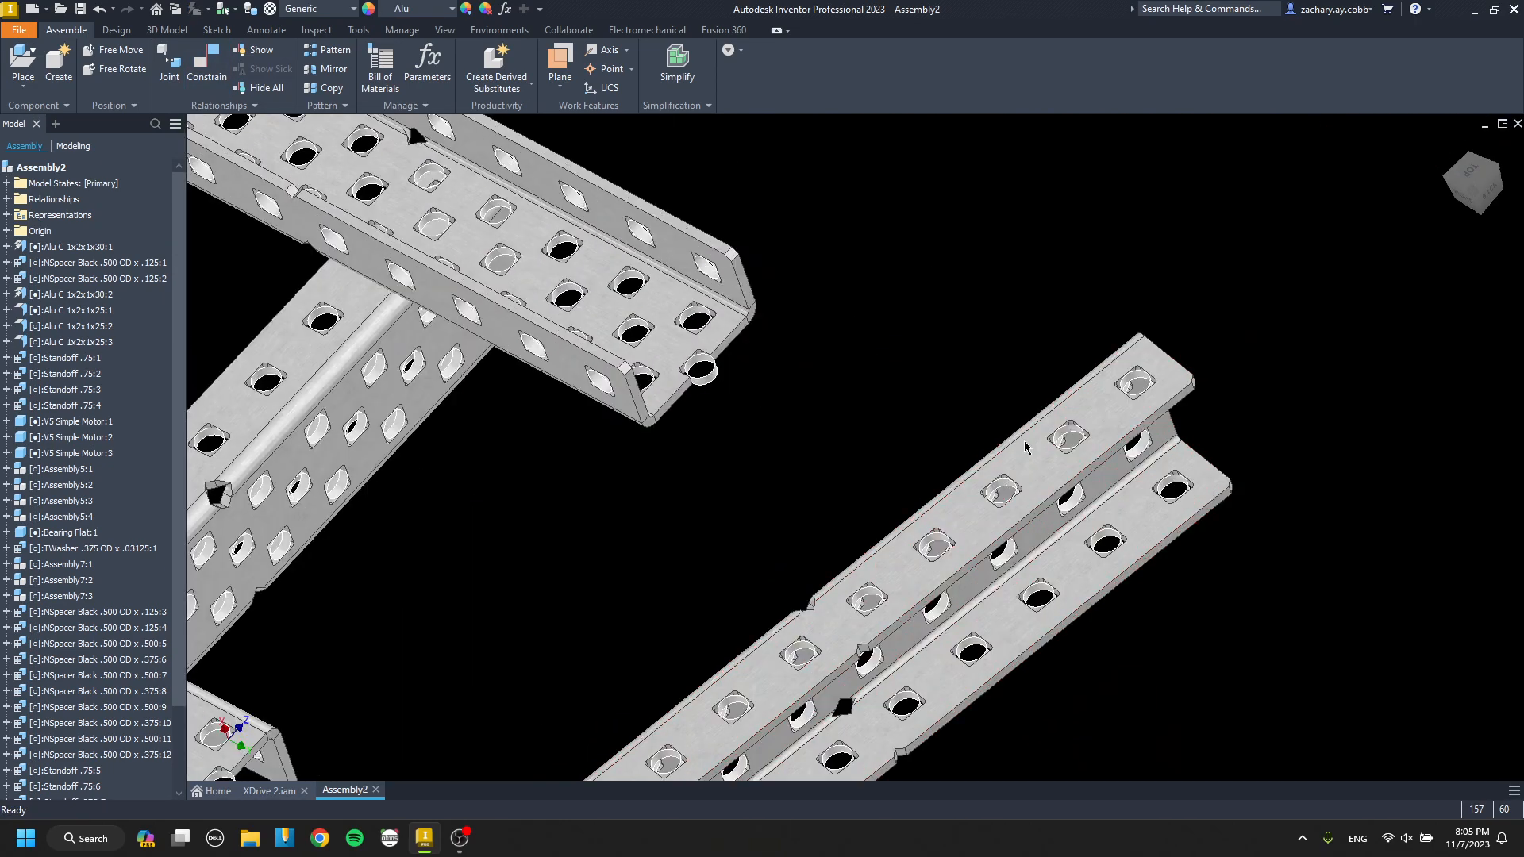
key("c")
left_click(1355, 248)
scroll(1270, 269, "up", 5)
scroll(725, 316, "down", 7)
left_click(742, 316)
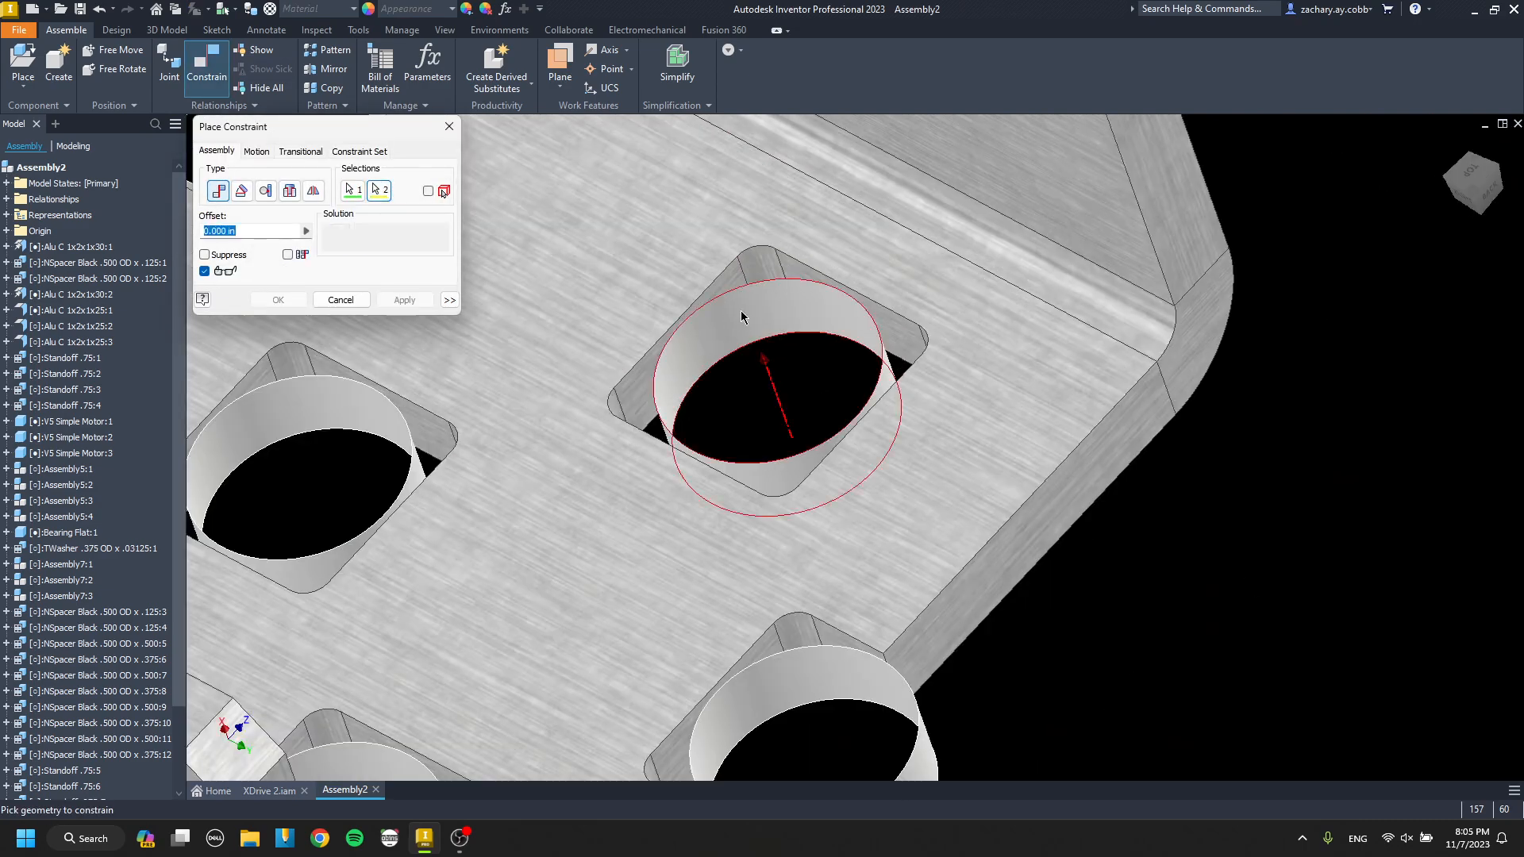
key("Escape")
Align the end hole of the outer channel's upper flange with the end hole in the far crossing channel.
scroll(794, 306, "up", 5)
key("c")
scroll(1213, 430, "down", 6)
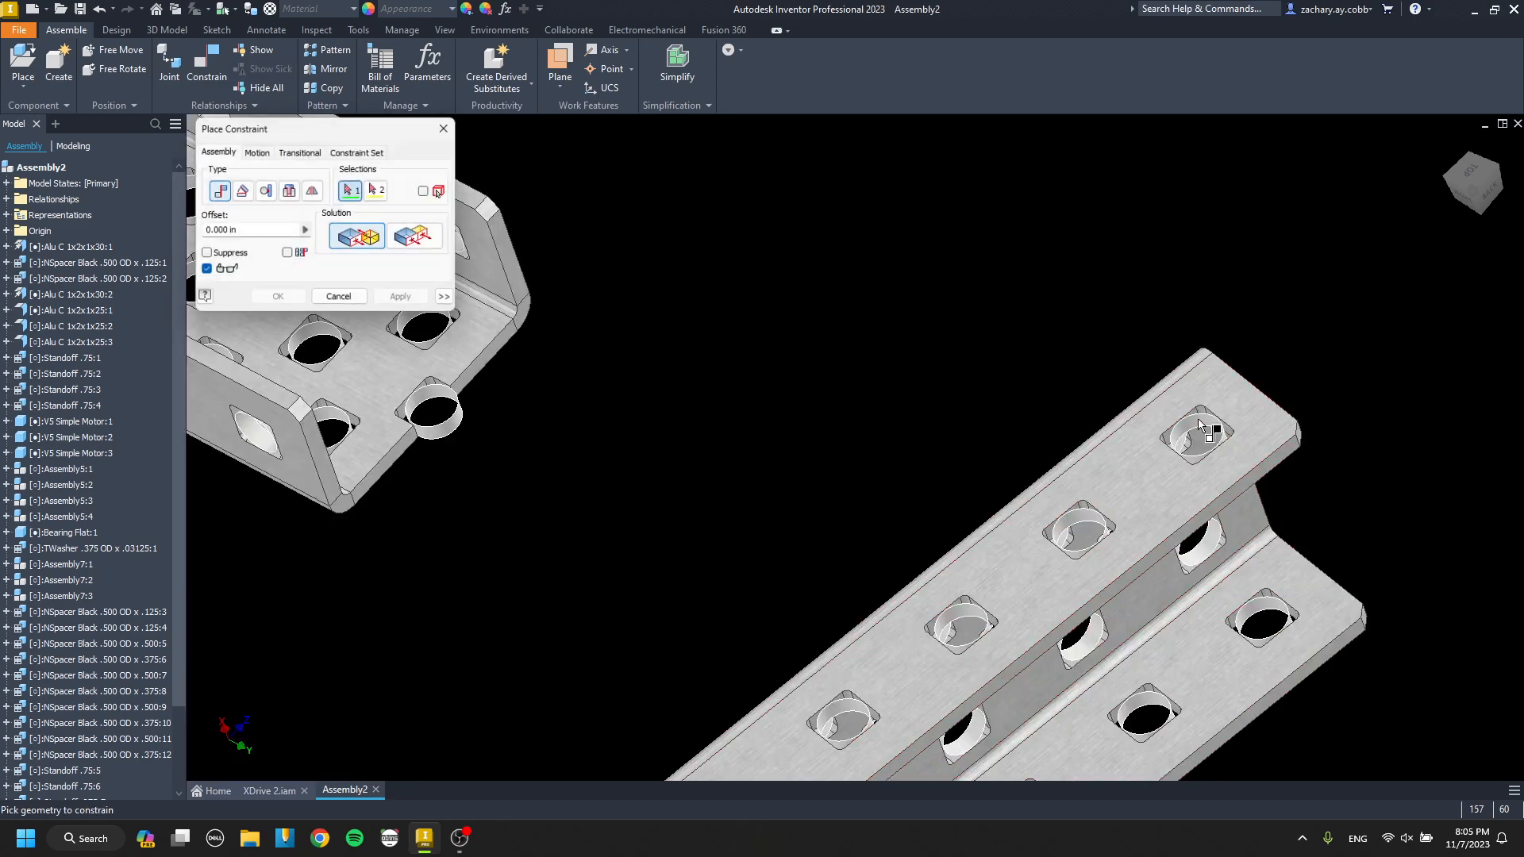
left_click(1208, 429)
scroll(1209, 428, "up", 5)
scroll(706, 363, "down", 5)
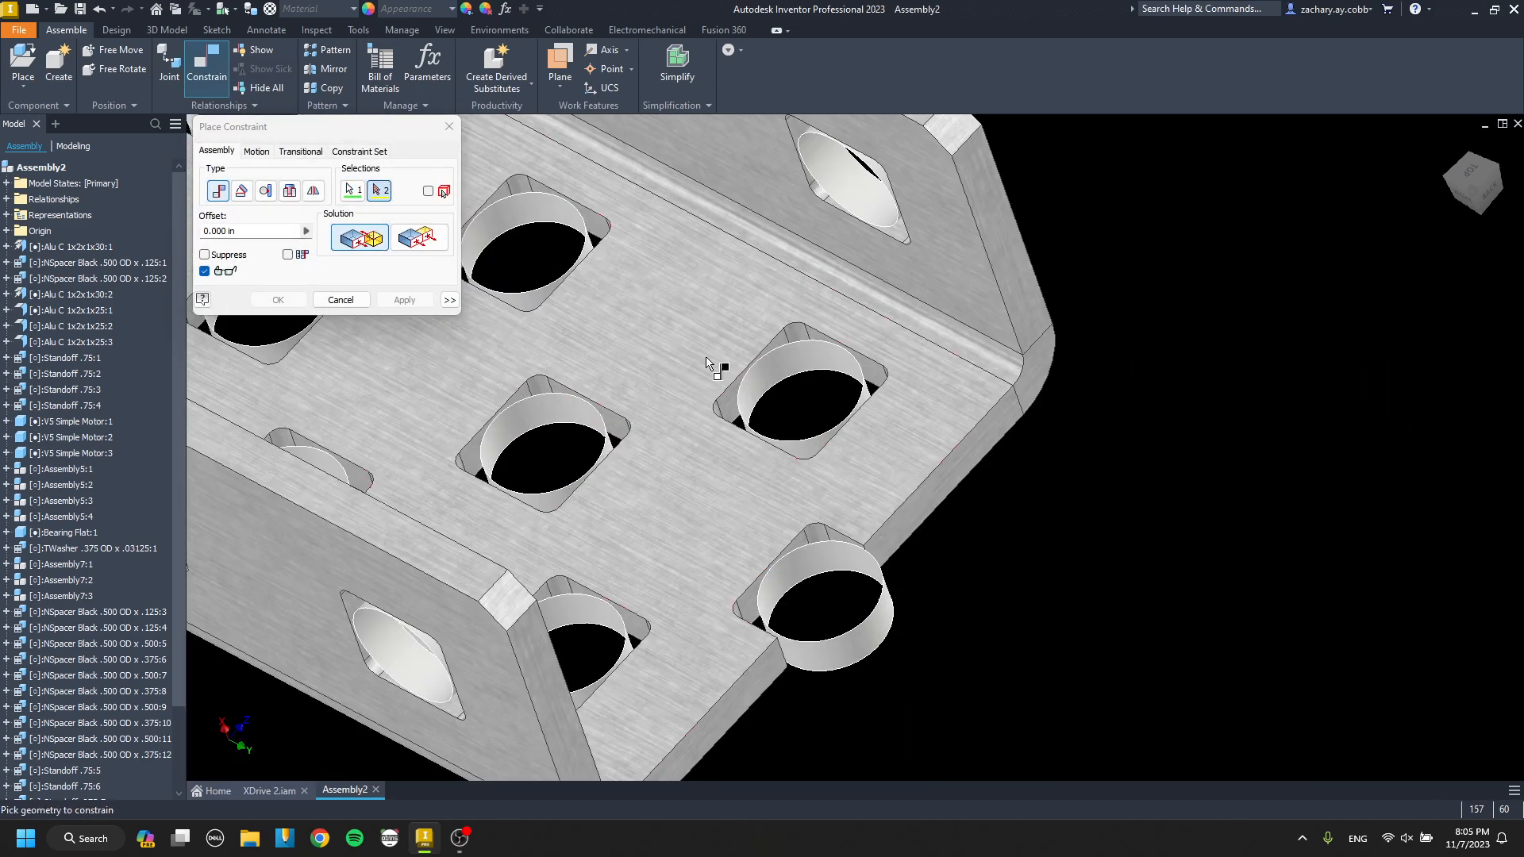
left_click(798, 364)
key("Return")
Align a second flange hole in the outer channel with a crossing channel hole so it runs parallel to the first copy.
scroll(794, 373, "up", 5)
left_click_drag(699, 508, 799, 533)
key("c")
scroll(749, 423, "down", 6)
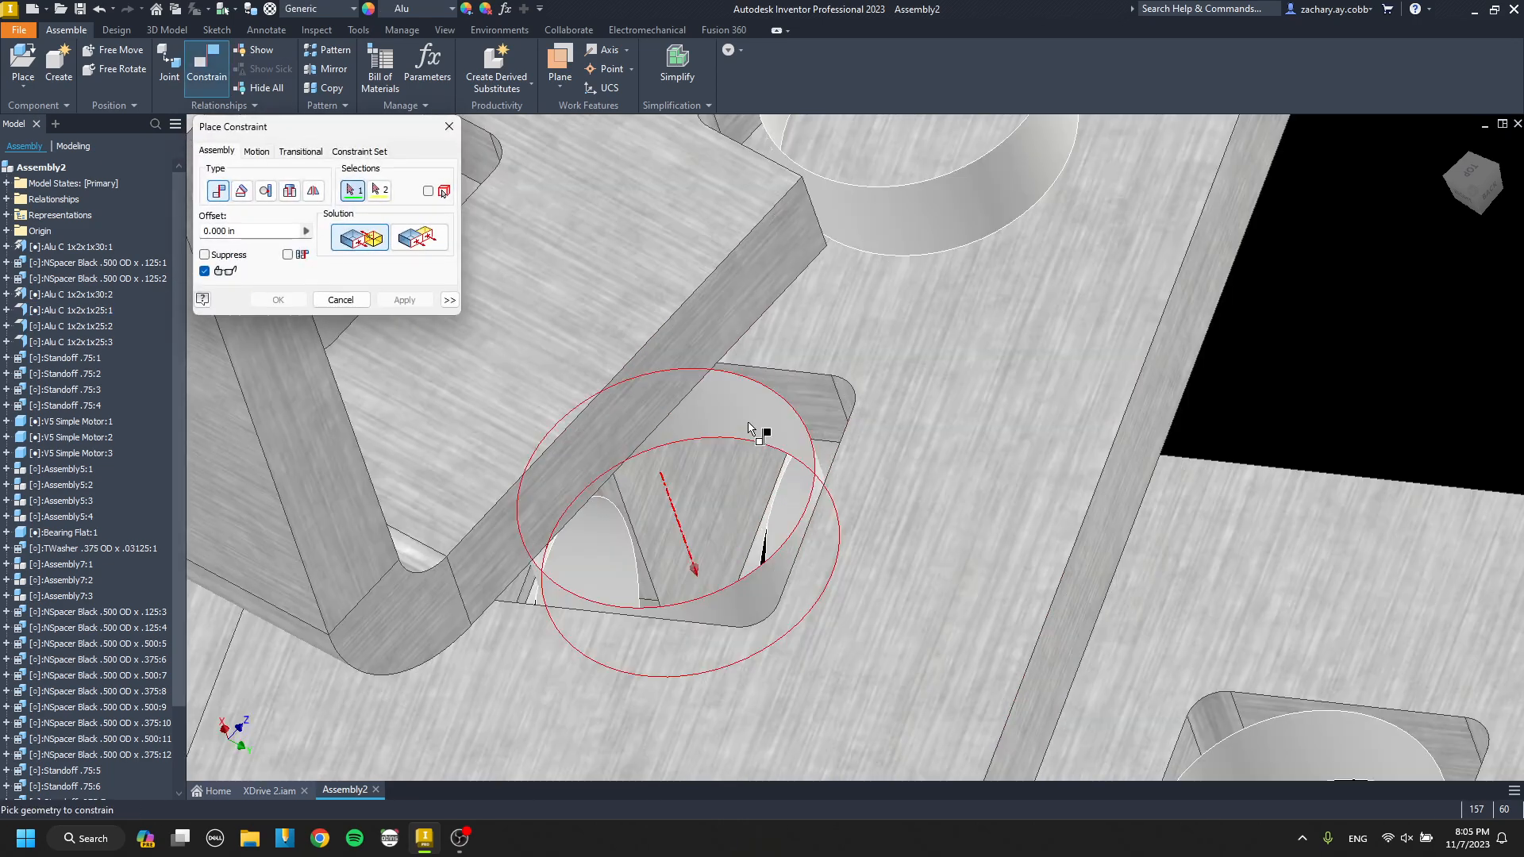
left_click(749, 423)
scroll(749, 423, "up", 5)
scroll(704, 431, "down", 4)
left_click(704, 430)
key("Return")
scroll(708, 484, "up", 6)
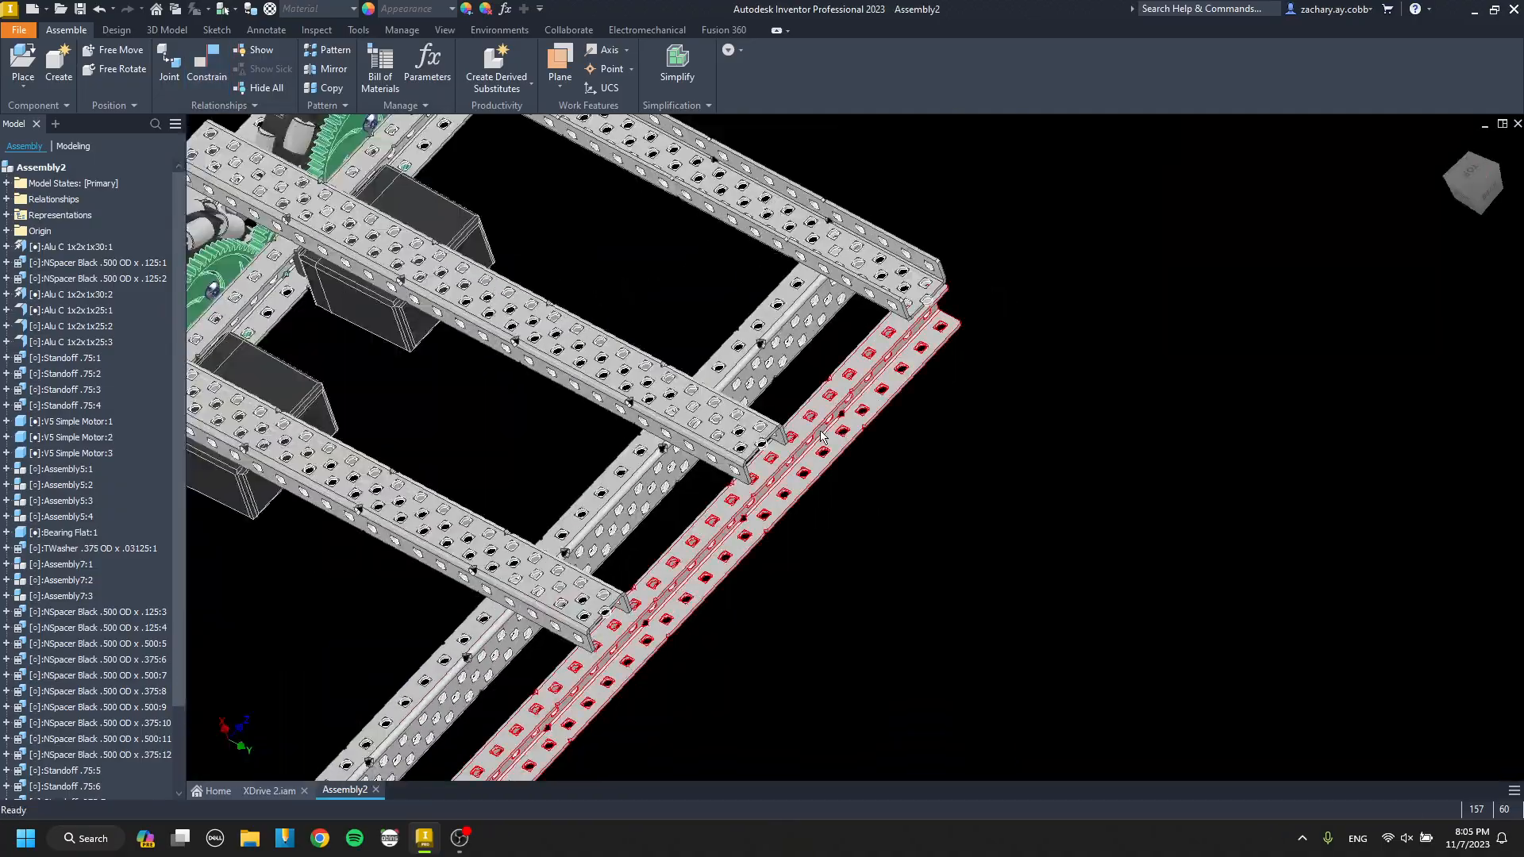
middle_click_drag(821, 437, 794, 349, "shift")
middle_click_drag(397, 477, 632, 350)
middle_click_drag(508, 353, 302, 355, "shift")
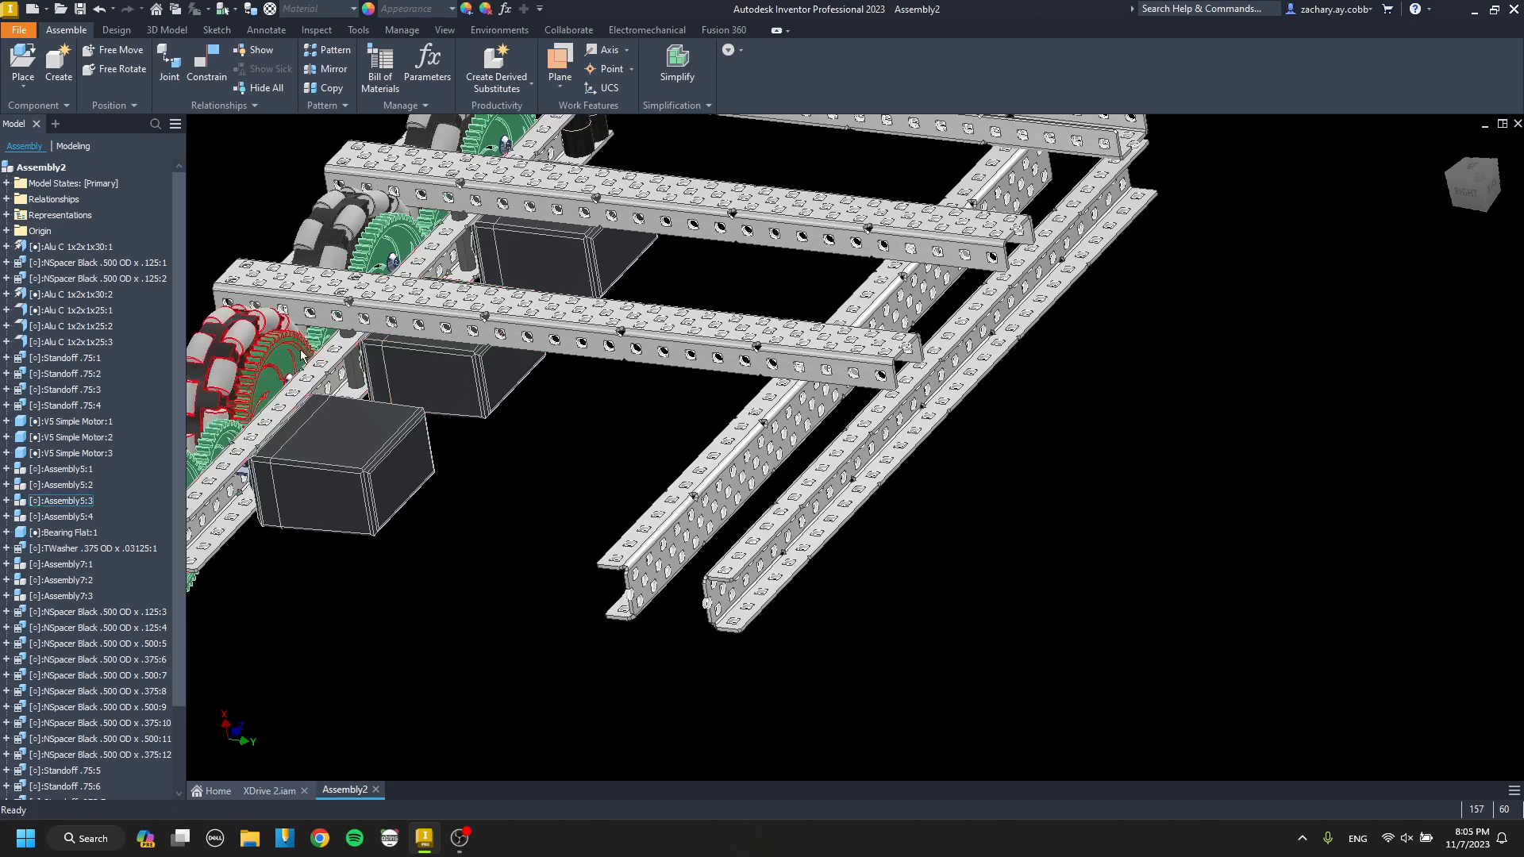
Paste a copy of the wheel assembly into the open area beside the far drive channels.
middle_click_drag(380, 388, 594, 369)
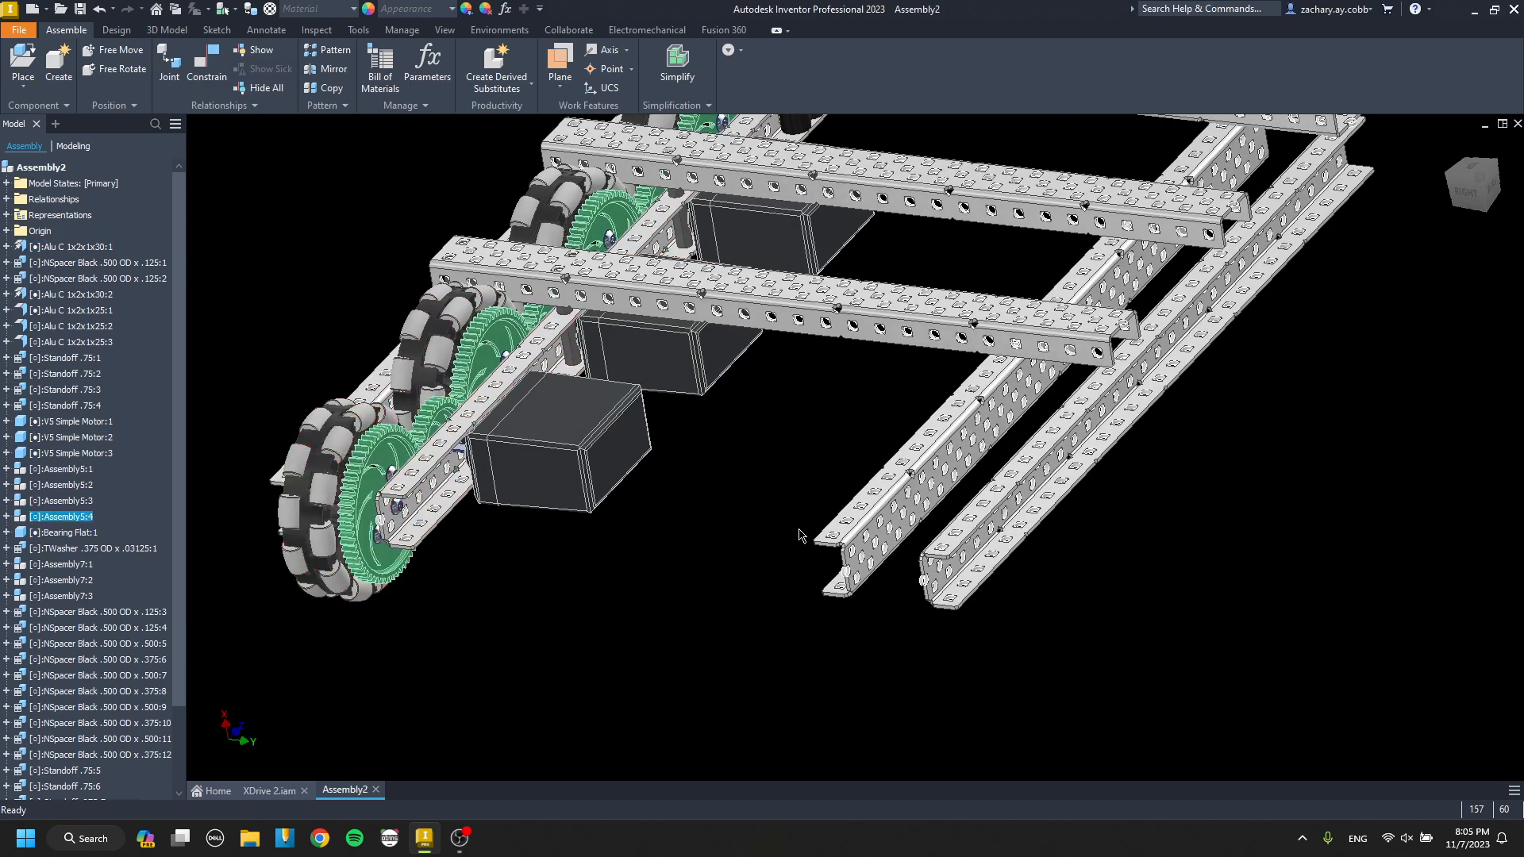
left_click_drag(341, 515, 644, 625)
scroll(645, 625, "down", 3)
Try to mate the copied wheel's nut face and screw axis to the far channel at its open end.
key("c")
scroll(719, 610, "down", 8)
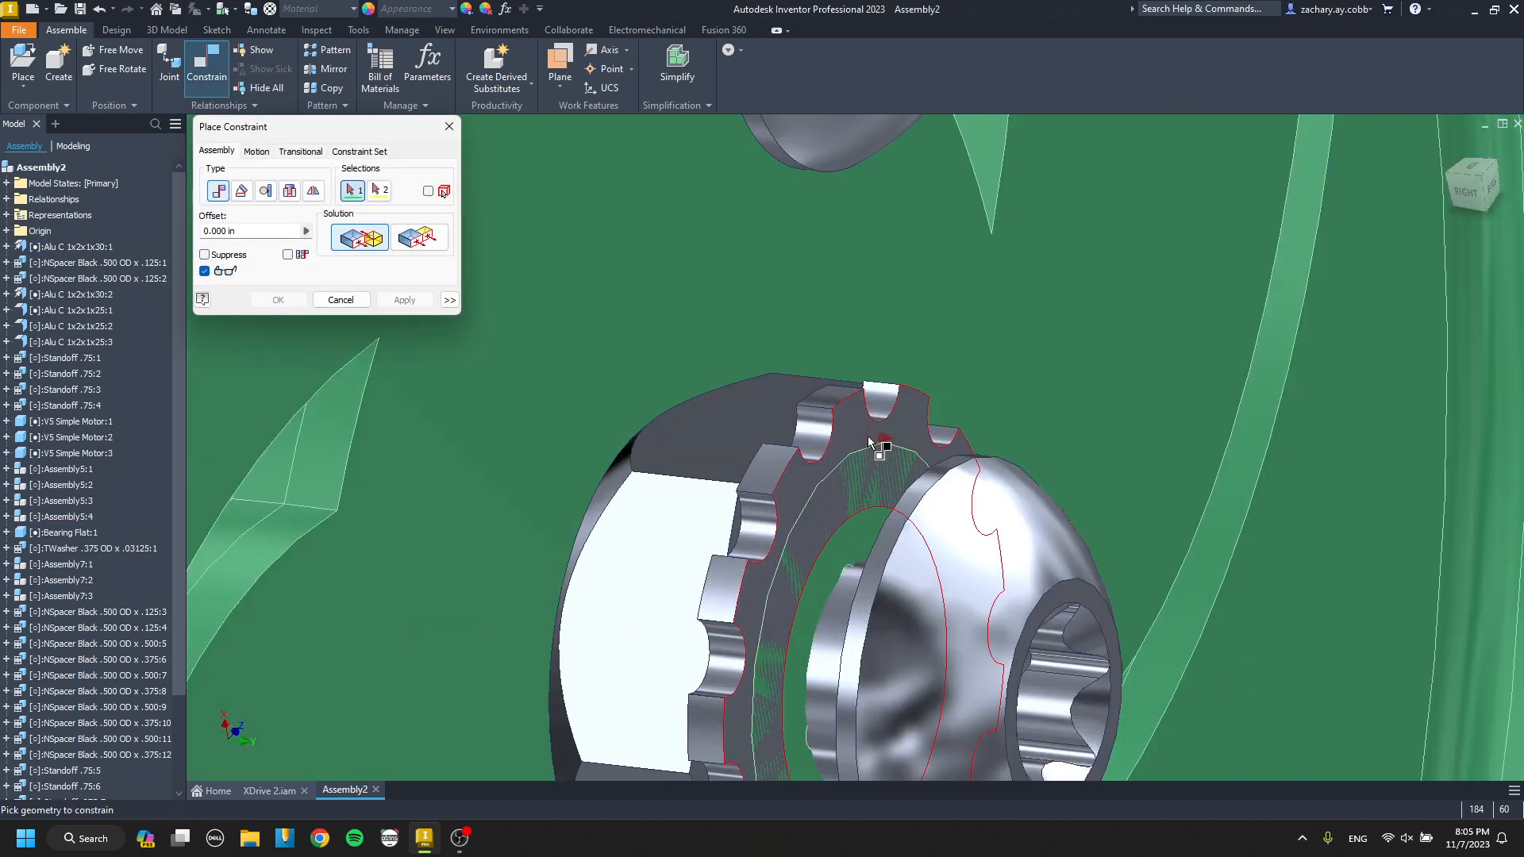
left_click(867, 436)
scroll(861, 438, "up", 10)
scroll(774, 477, "down", 3)
left_click(792, 508)
key("Return")
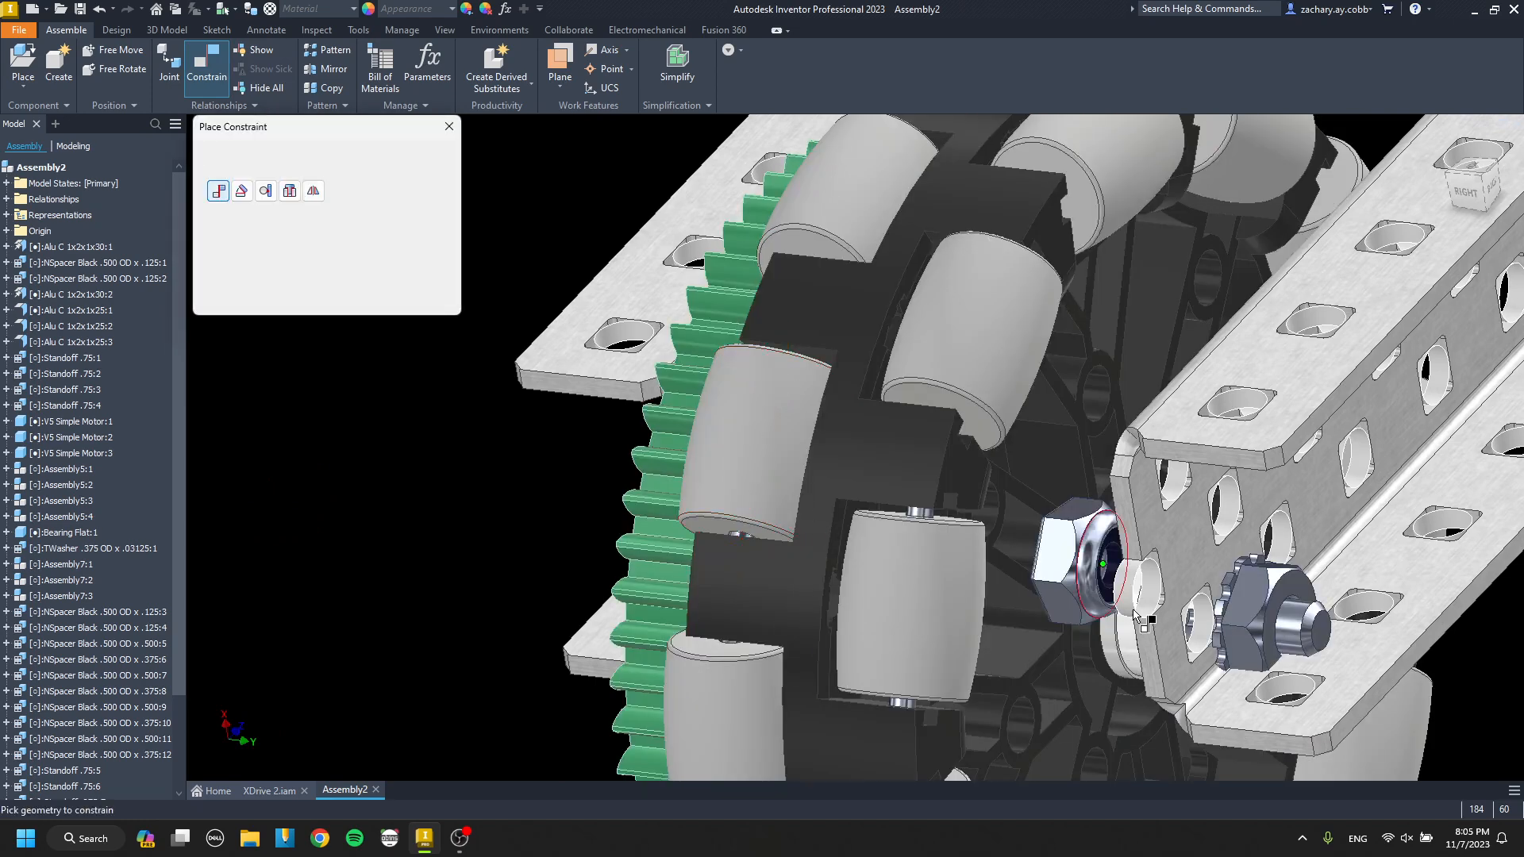
scroll(1147, 615, "down", 3)
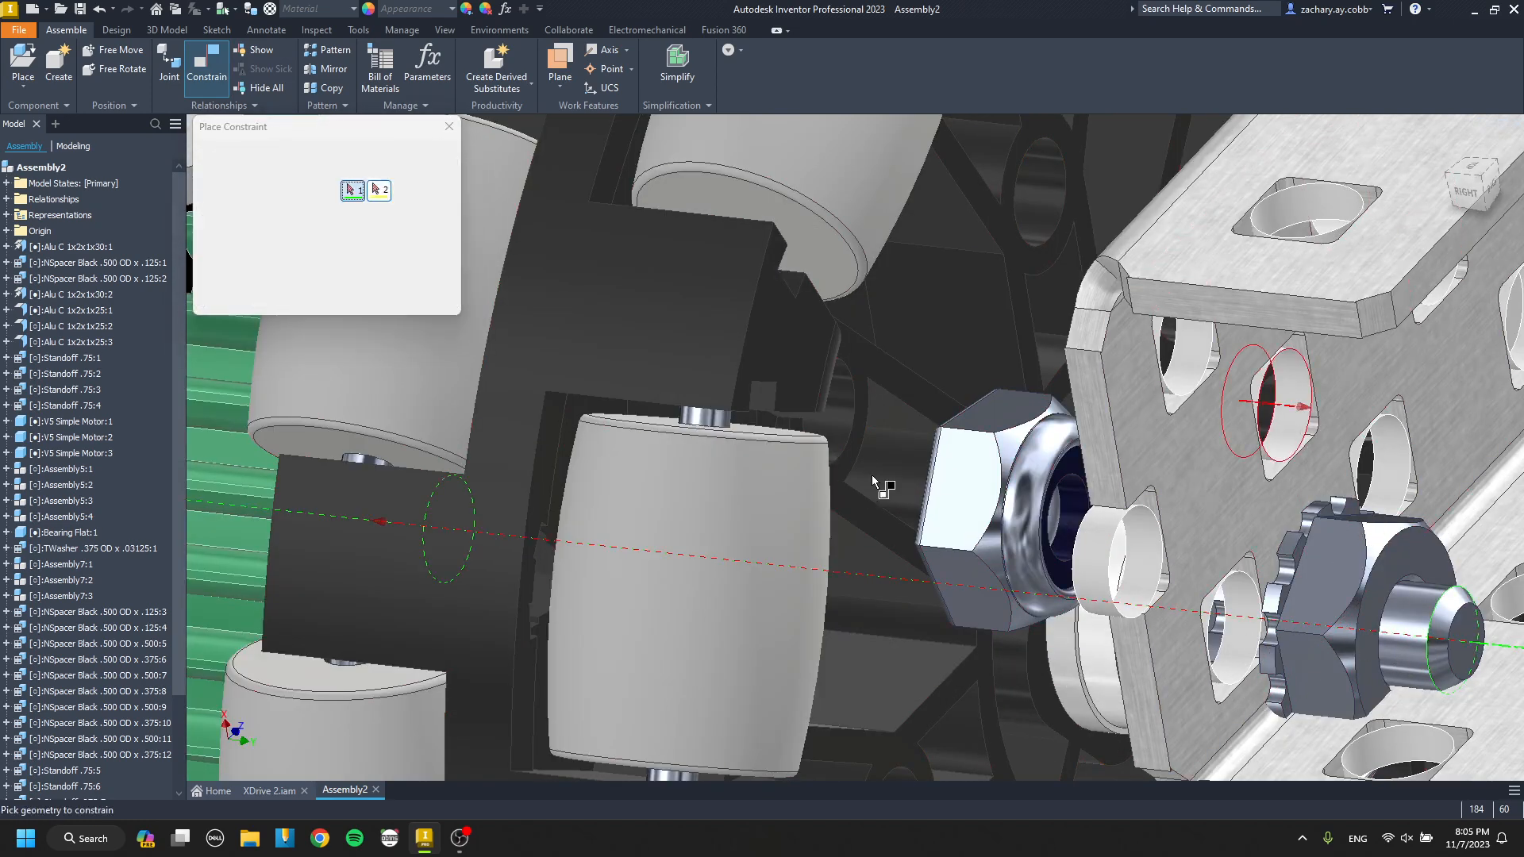
key("Escape")
Move the copied wheel assembly away from the open channel end and try to constrain it near the last crossing channel.
scroll(718, 486, "up", 12)
middle_click_drag(706, 506, 624, 500, "shift")
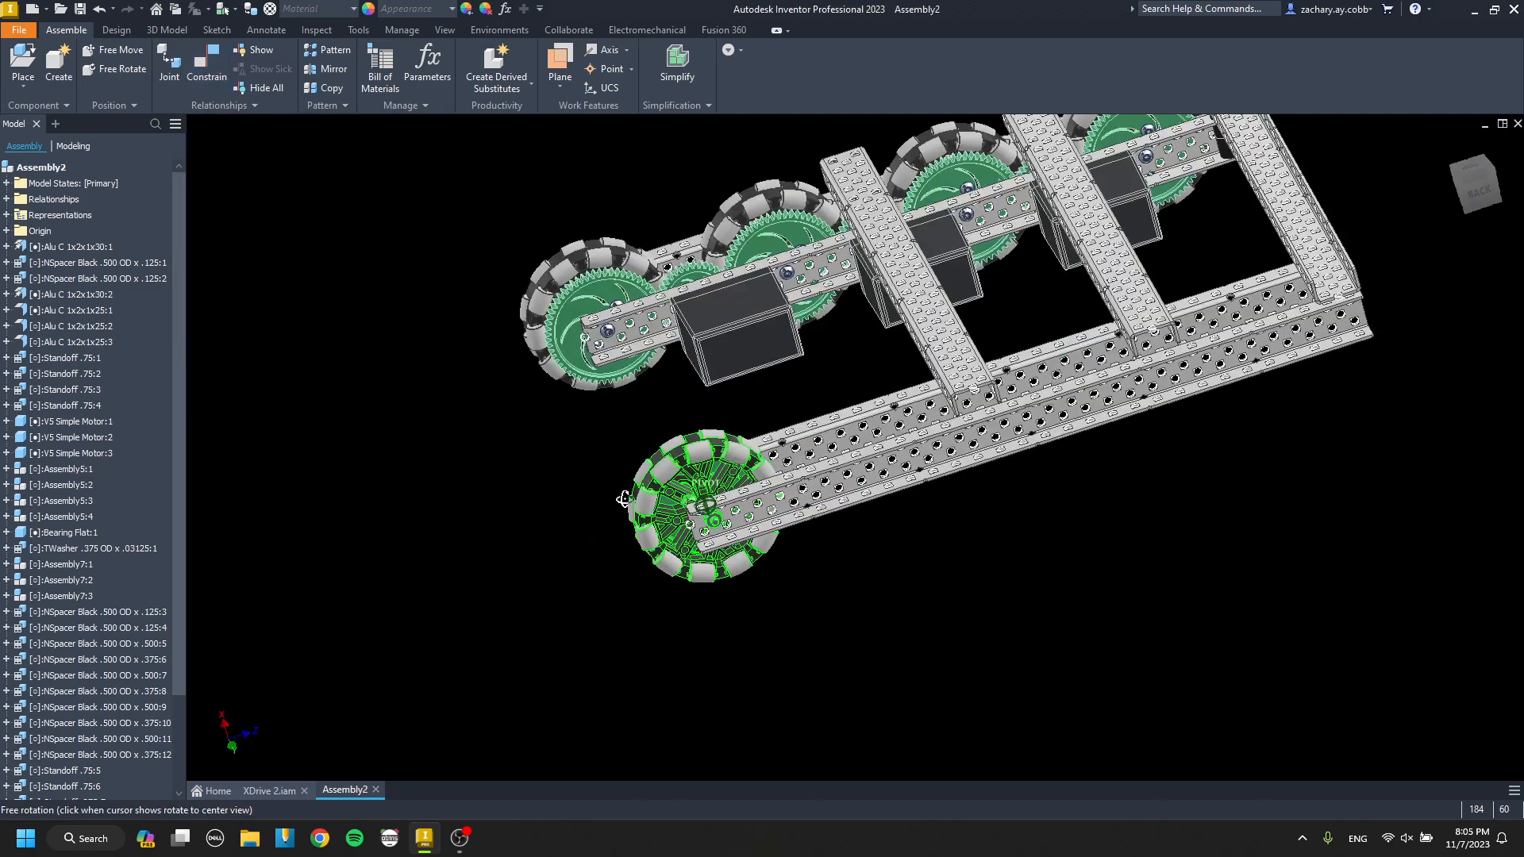
scroll(997, 511, "down", 5)
scroll(867, 639, "down", 6)
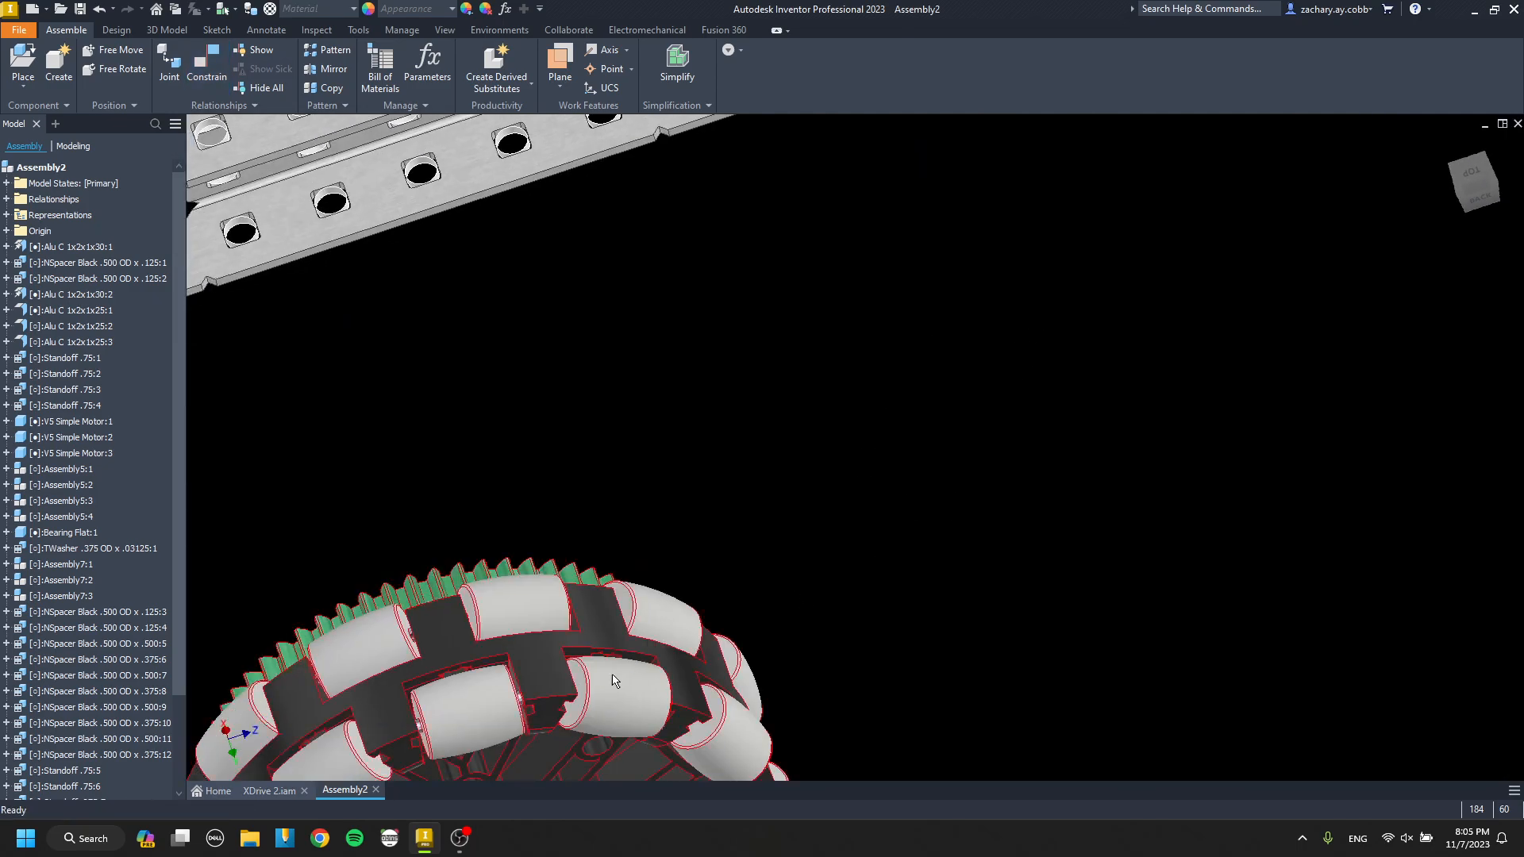
middle_click_drag(611, 674, 898, 526)
scroll(813, 647, "down", 6)
scroll(926, 548, "up", 10)
scroll(871, 516, "down", 3)
scroll(788, 502, "down", 5)
left_click(838, 516)
key("Return")
key("Escape")
scroll(842, 518, "up", 8)
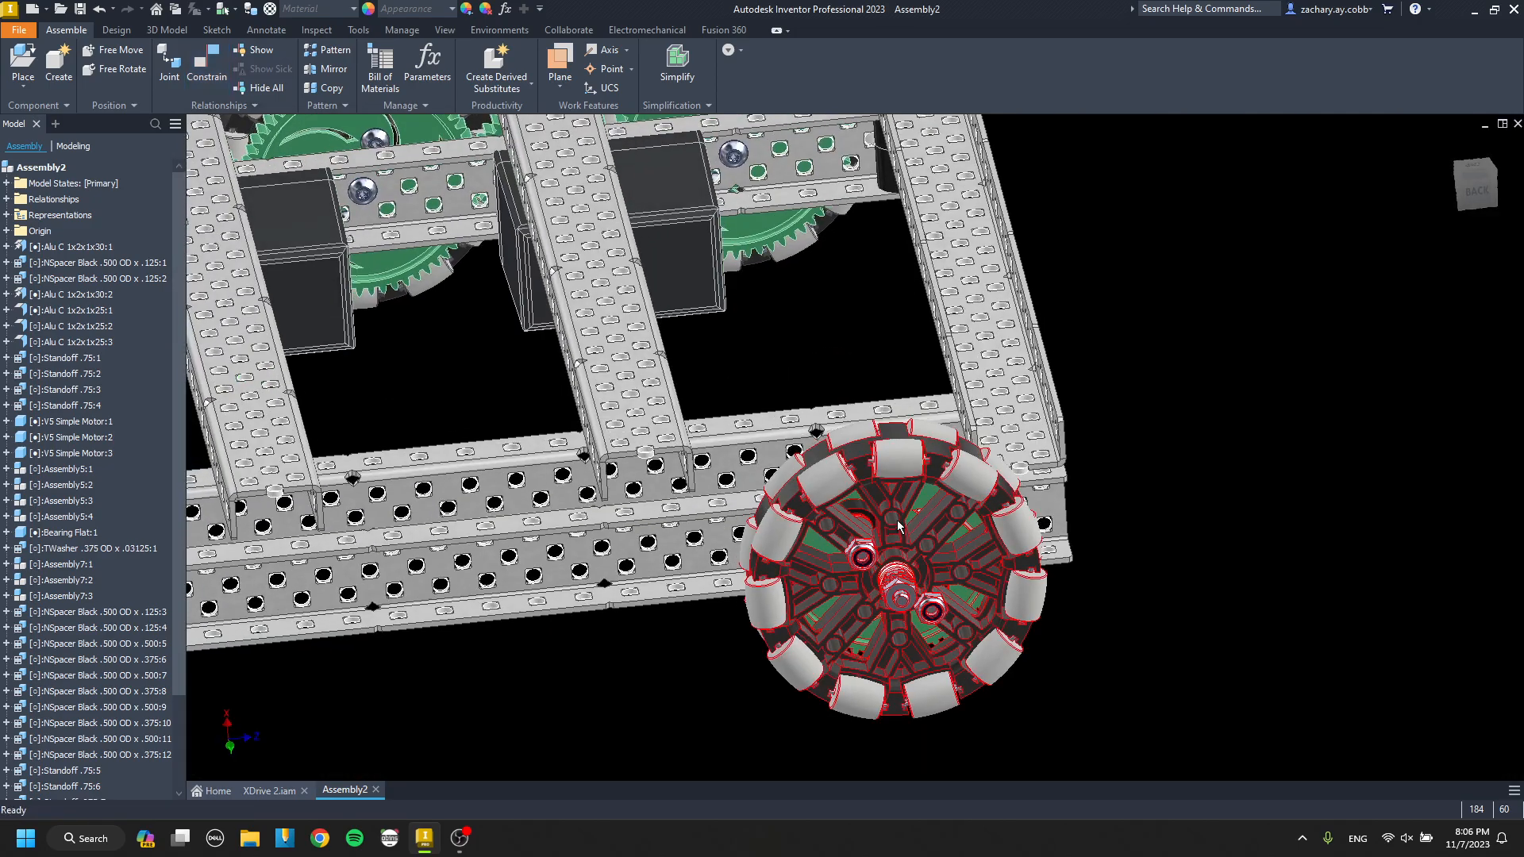
Move the wheel assembly clear of the outer channel and try to mate its gear-side Keps nut face.
middle_click_drag(903, 599, 925, 645, "shift")
left_click_drag(860, 469, 914, 521)
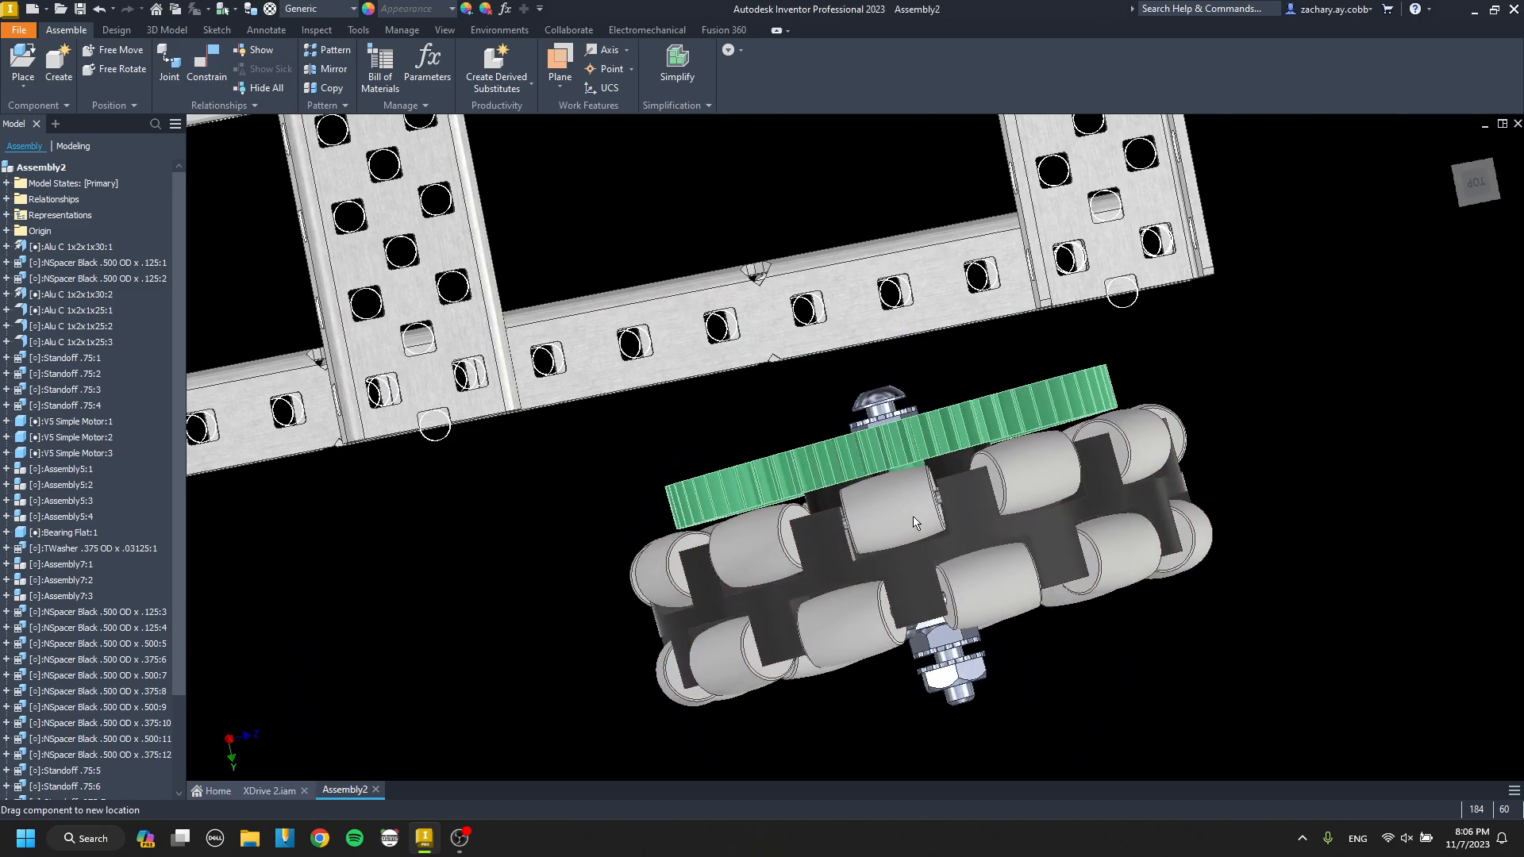
key("c")
scroll(900, 444, "down", 5)
middle_click_drag(893, 413, 886, 454, "shift")
scroll(885, 444, "up", 3)
scroll(873, 310, "down", 7)
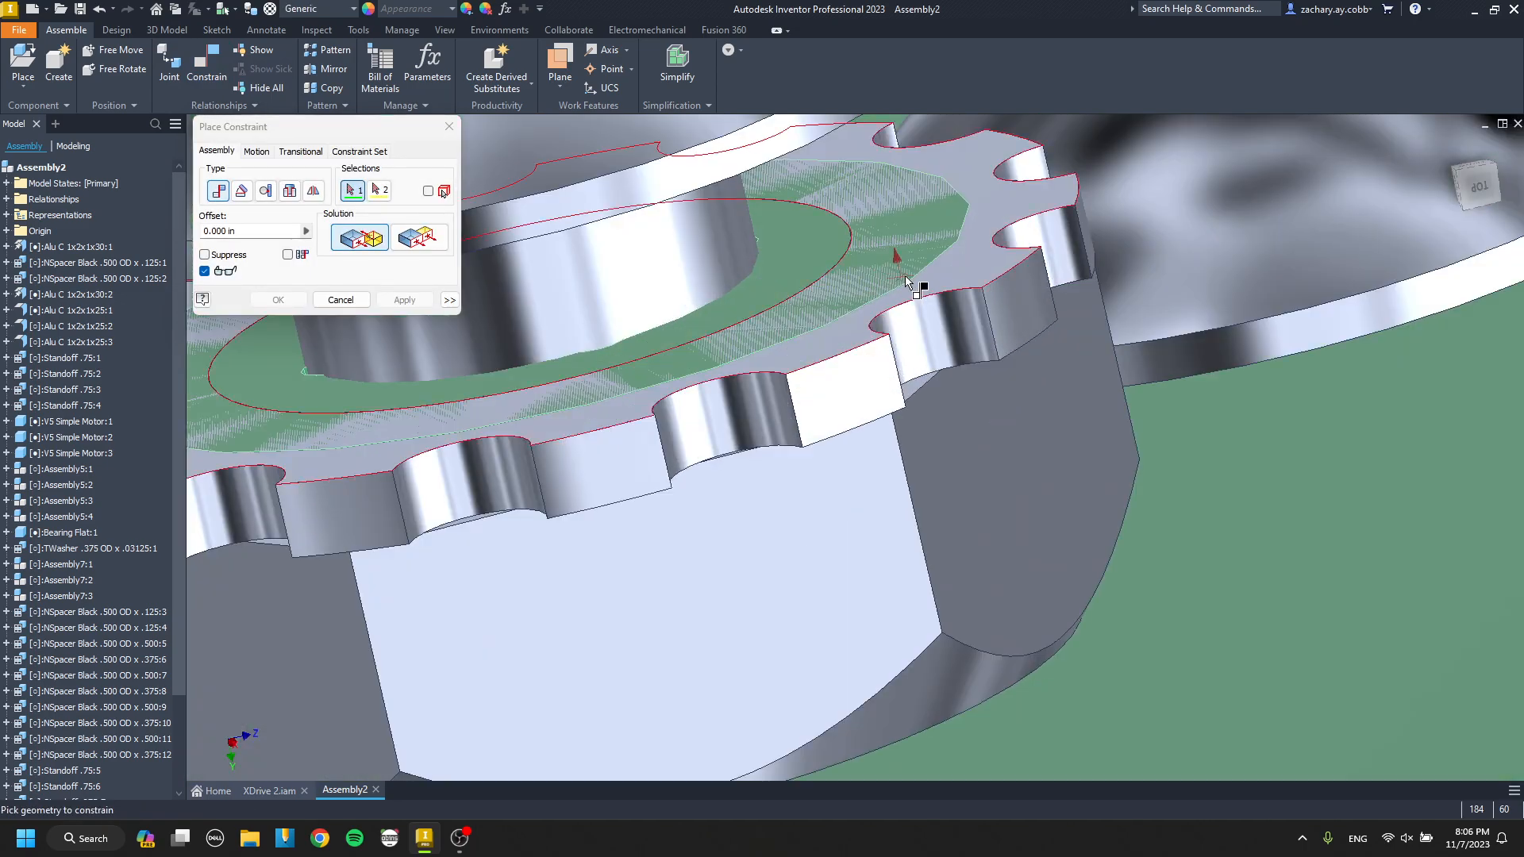
left_click(903, 276)
scroll(889, 286, "up", 9)
mouse_move(865, 347)
middle_mouse_down("shift")
mouse_move(894, 333)
mouse_move(837, 378)
mouse_move(839, 399)
middle_mouse_up("shift")
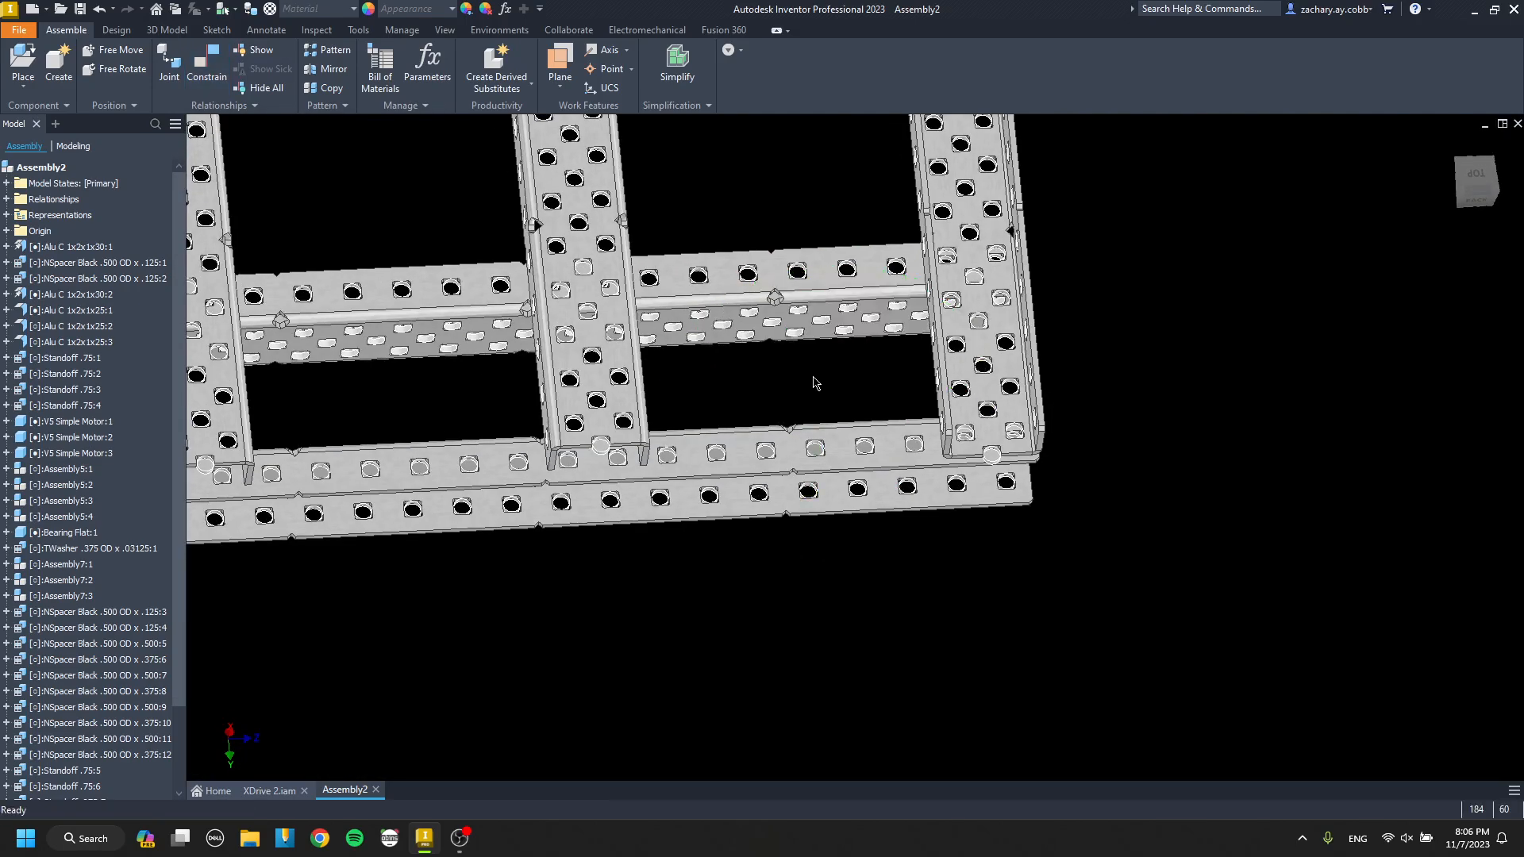
Align the wheel assembly's screw with an off-centre web hole in the inner channel.
scroll(551, 627, "down", 7)
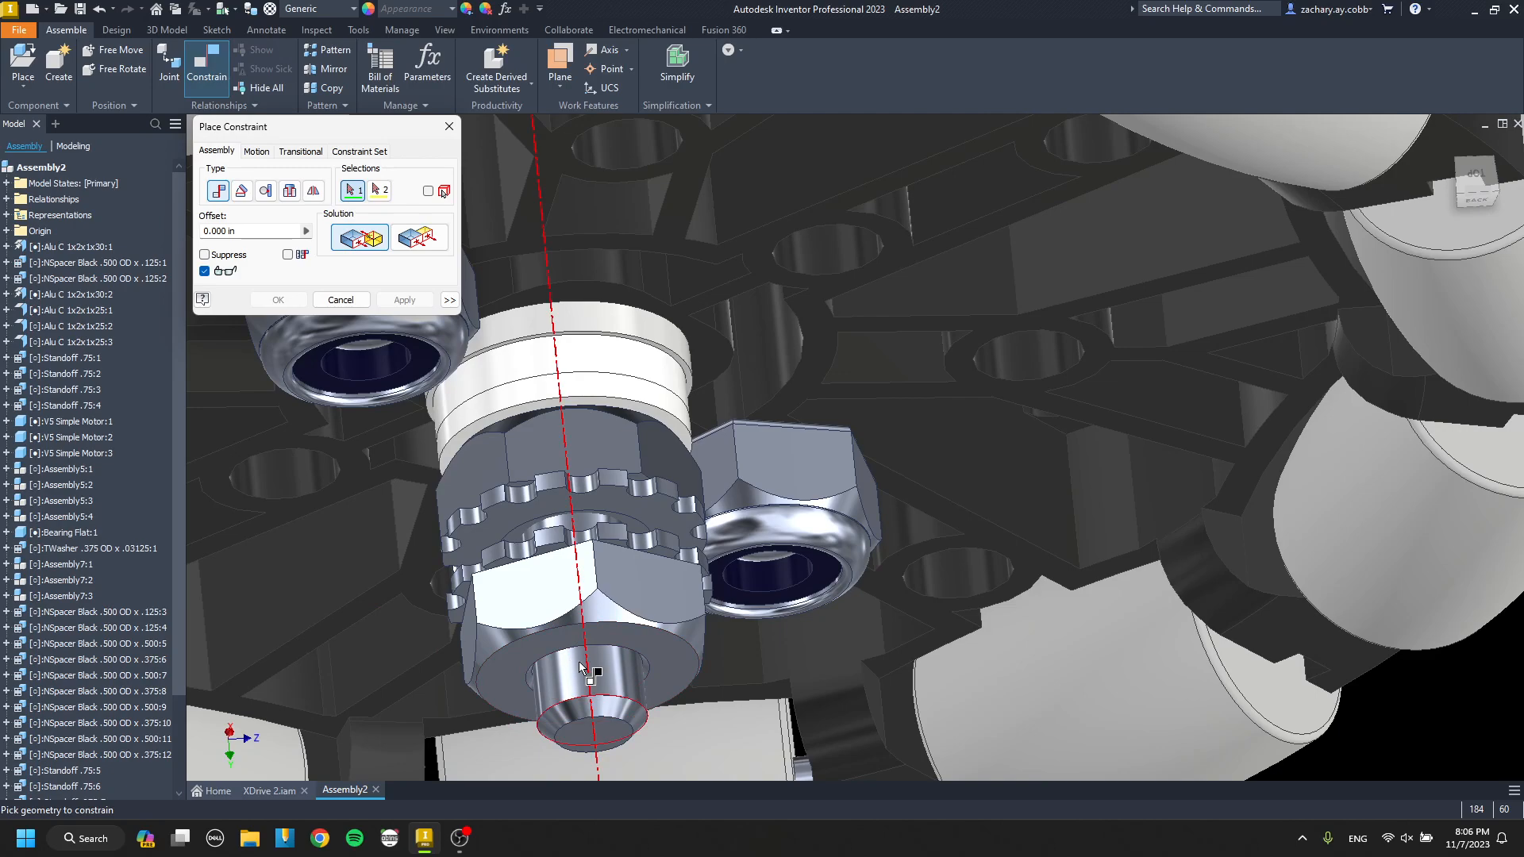
left_click(586, 669)
scroll(588, 669, "up", 8)
middle_click_drag(727, 548, 680, 582)
scroll(689, 451, "down", 8)
left_click(689, 446)
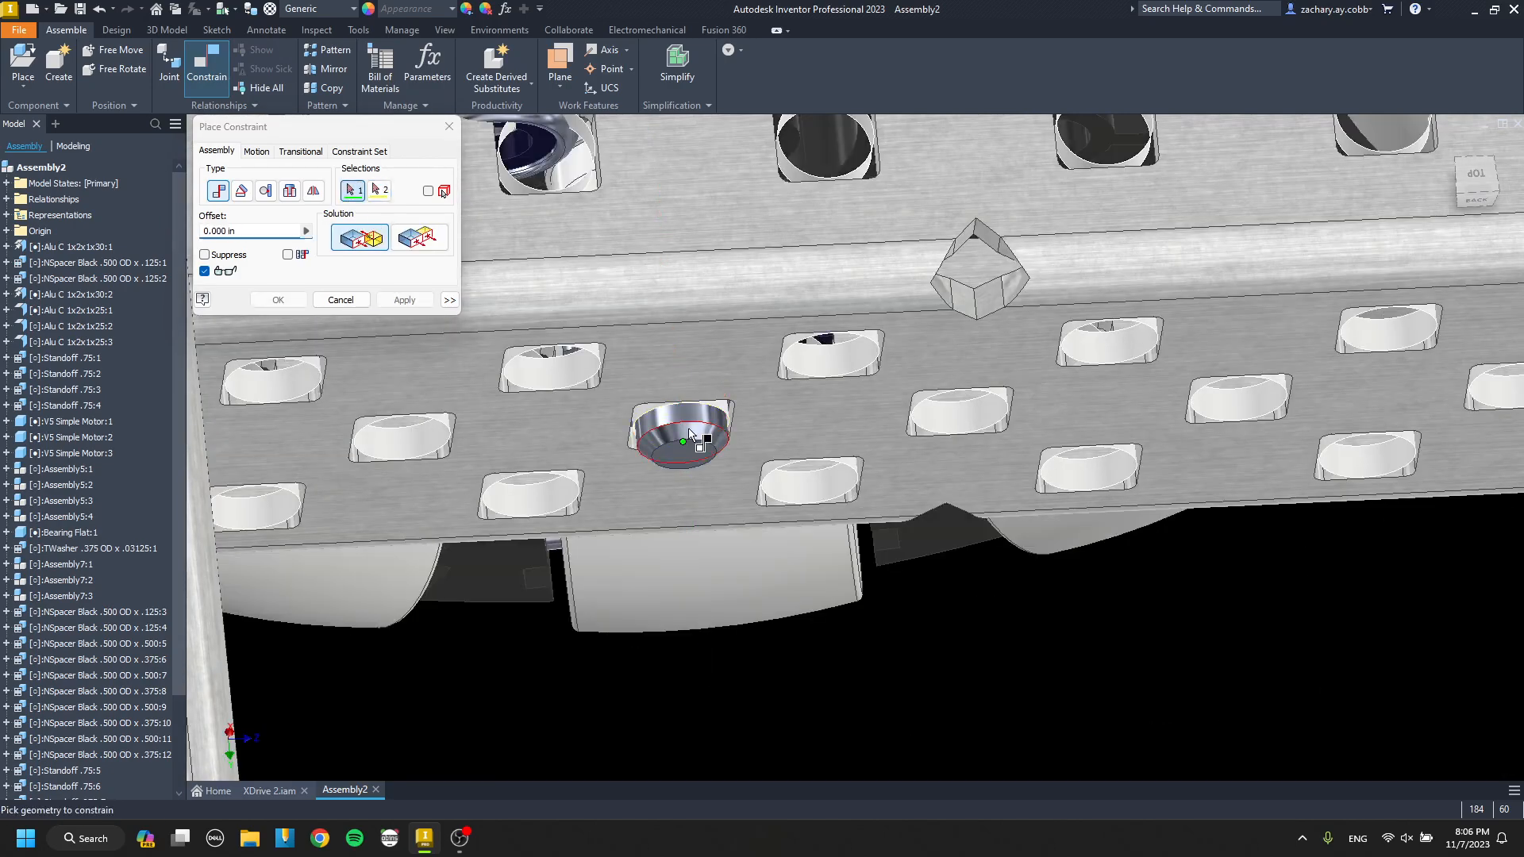
key("Return")
Undo the last wheel move and delete the mate between its screw and the inner channel hole.
scroll(684, 441, "up", 8)
left_click(681, 466)
mouse_move(681, 466)
middle_mouse_down("shift")
mouse_move(672, 487)
mouse_move(641, 481)
mouse_move(718, 445)
middle_mouse_up("shift")
key("ctrl+z")
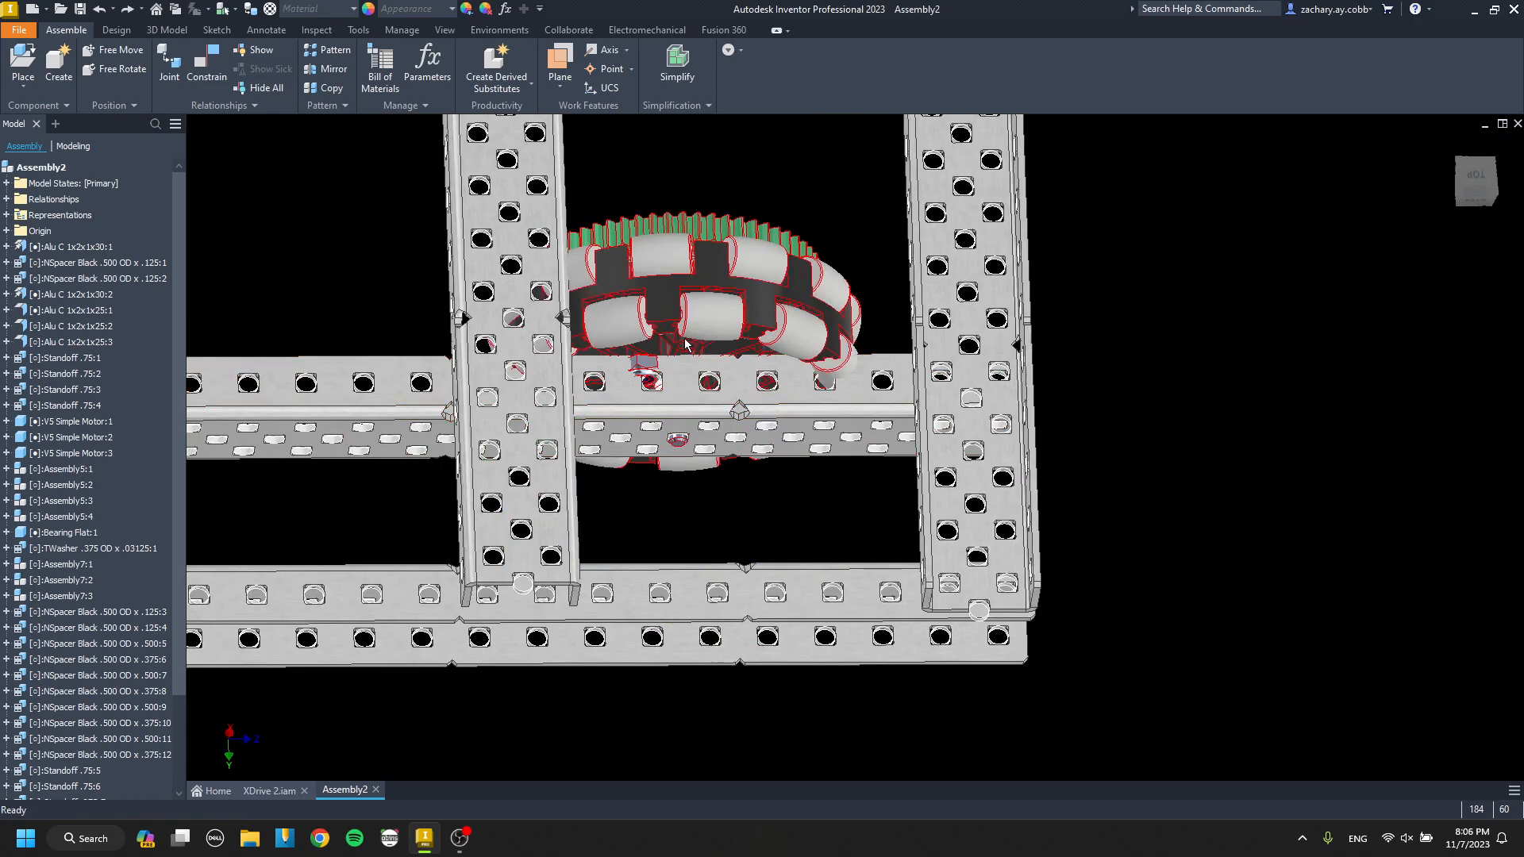
right_click(704, 324)
left_click(590, 294)
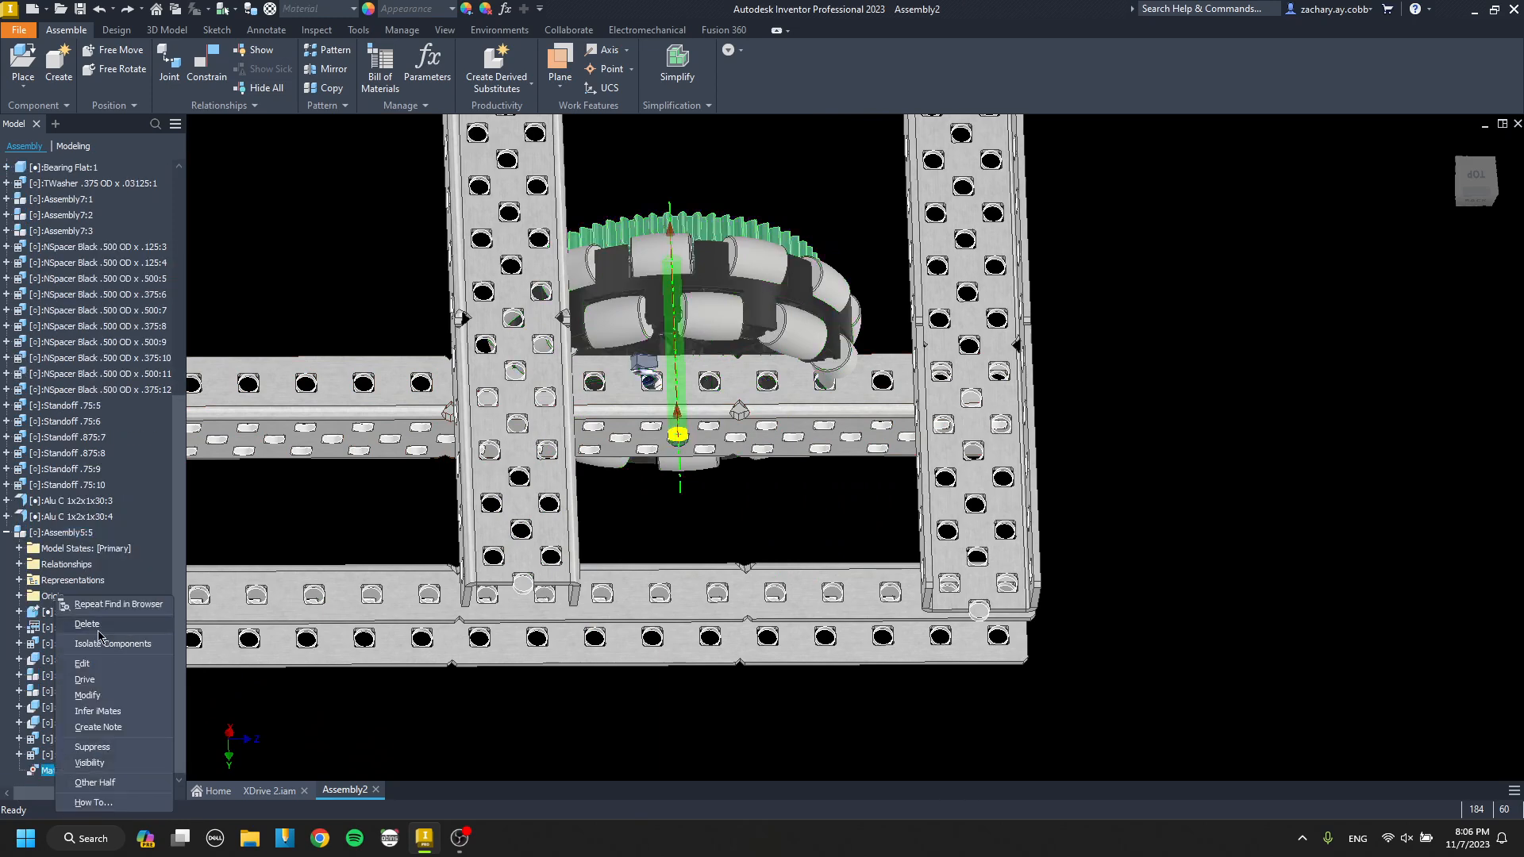
Align the wheel's screw with the middle-row web hole midway between the last two crossing channels in the inner channel.
key("c")
scroll(643, 476, "up", 5)
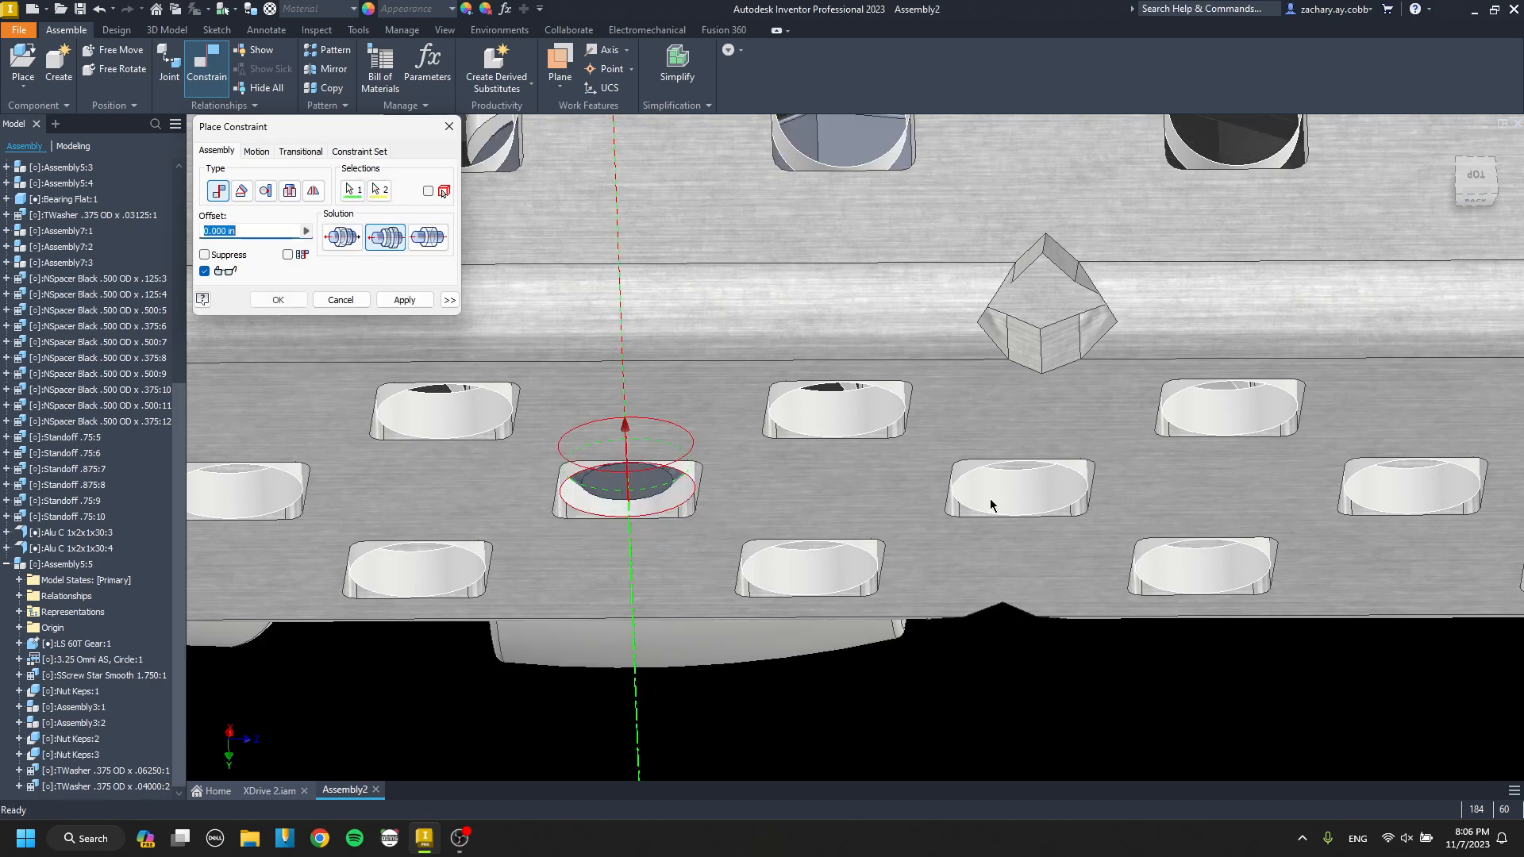
left_click(990, 497)
scroll(990, 497, "down", 5)
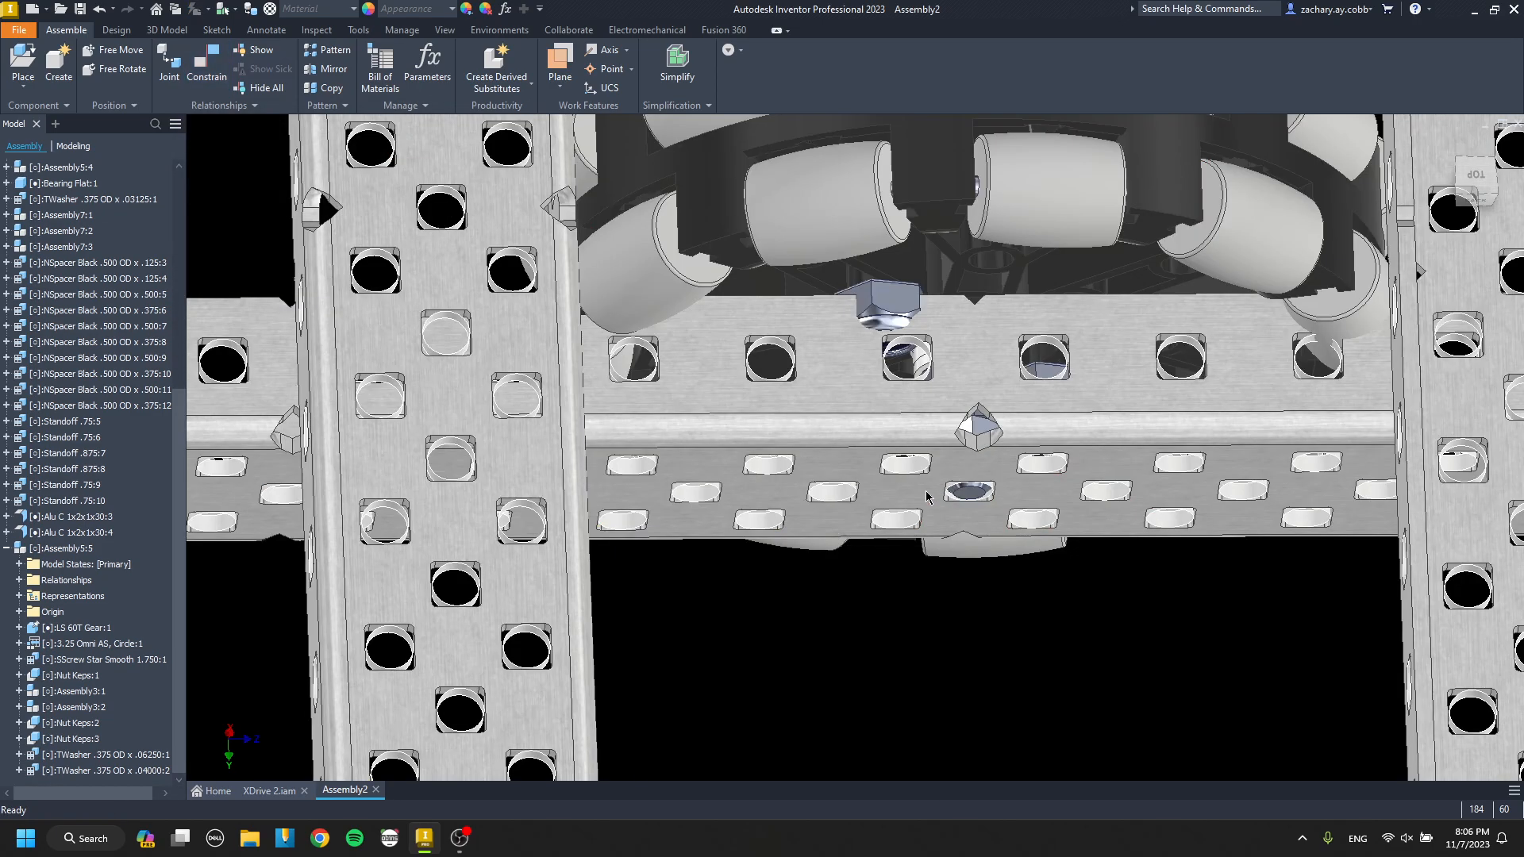
key("Return")
Pull the wheel out between the two channels and mate its gear-side Keps nut face to the inner channel's web.
left_click_drag(829, 290, 835, 566)
middle_click_drag(826, 561, 837, 600, "shift")
scroll(825, 413, "up", 5)
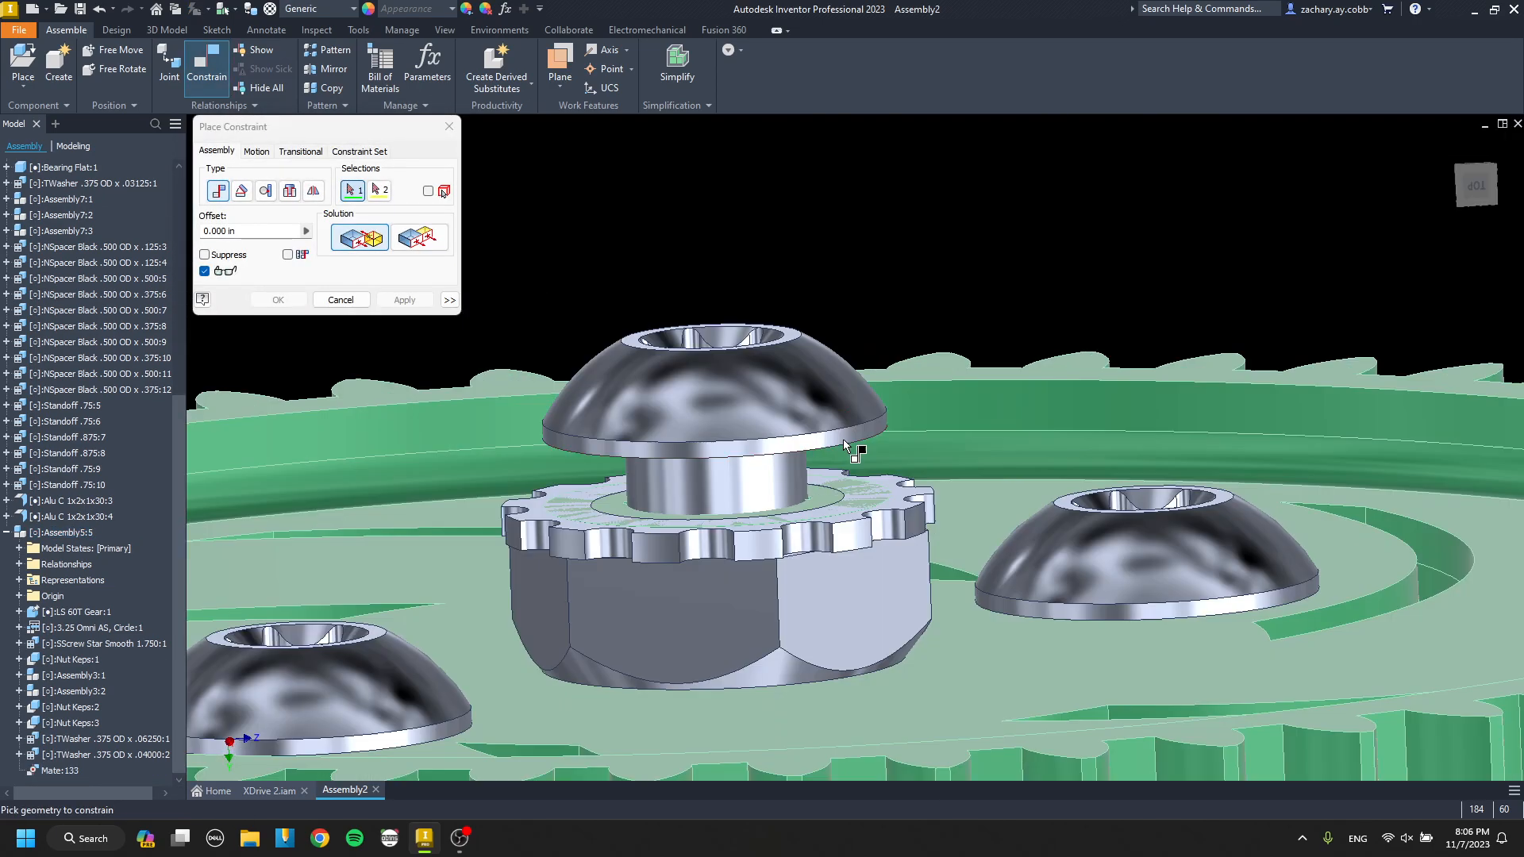
scroll(880, 500, "down", 5)
middle_click_drag(878, 508, 846, 698, "shift")
left_click(855, 385)
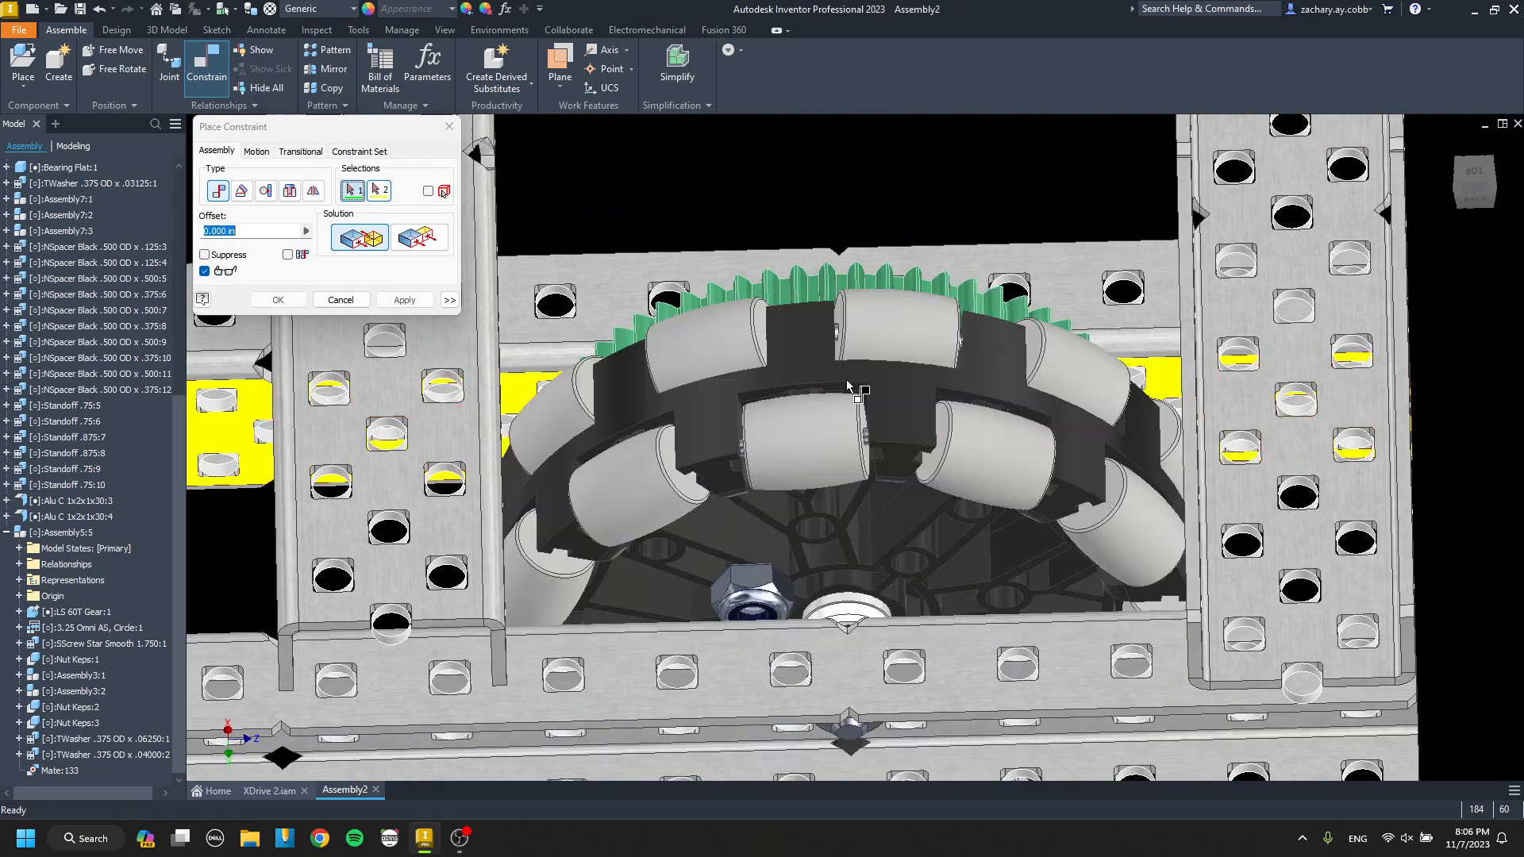
key("Return")
Place a second wheel assembly copy beside the first and mate its gear-side Keps nut face to the inner channel's web.
scroll(811, 444, "down", 4)
middle_click_drag(785, 449, 897, 489)
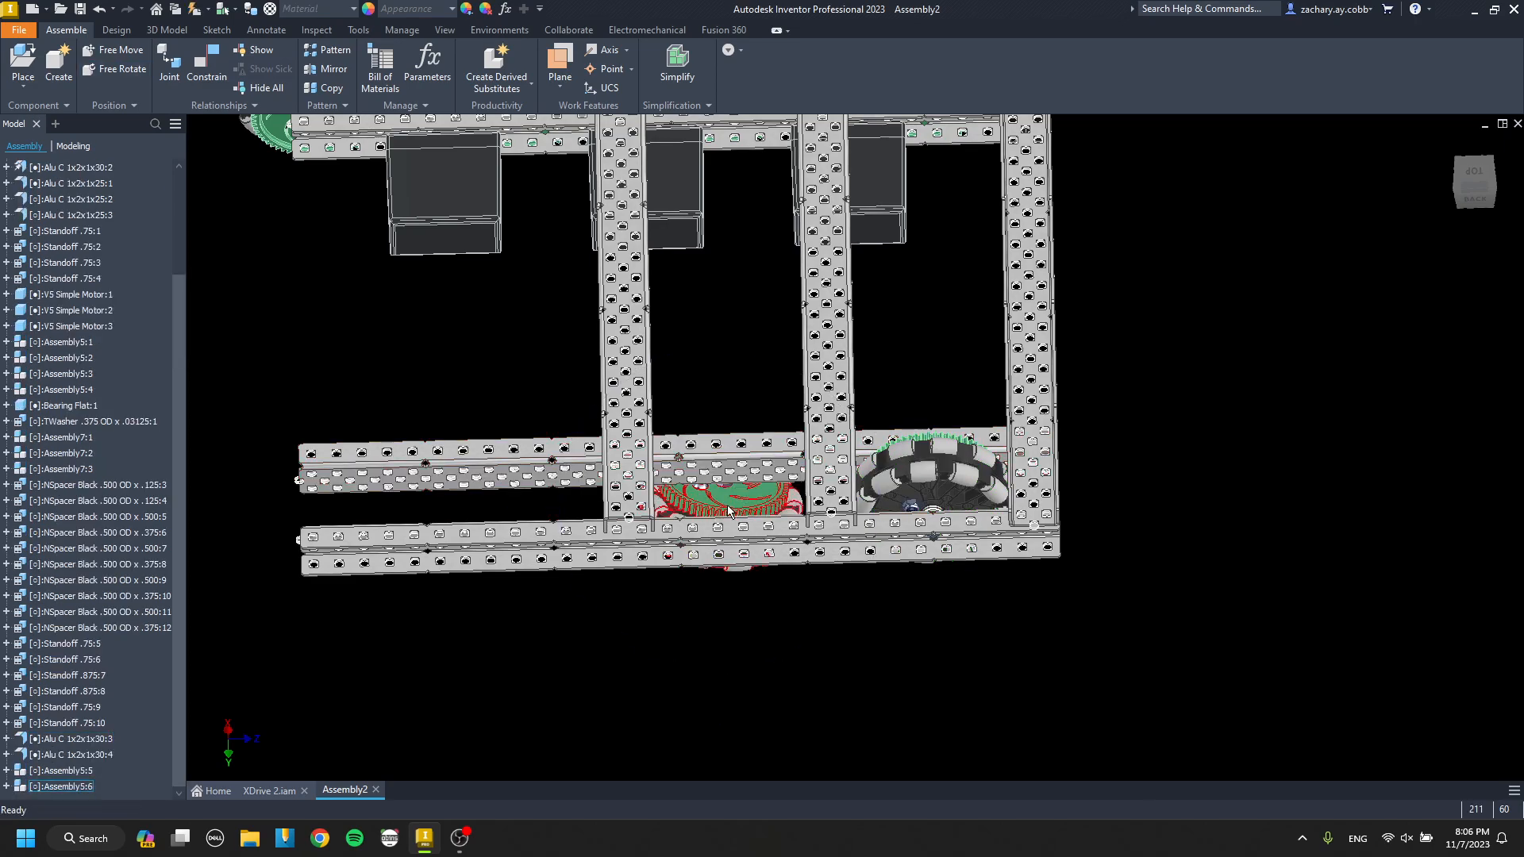
key("c")
scroll(735, 512, "up", 6)
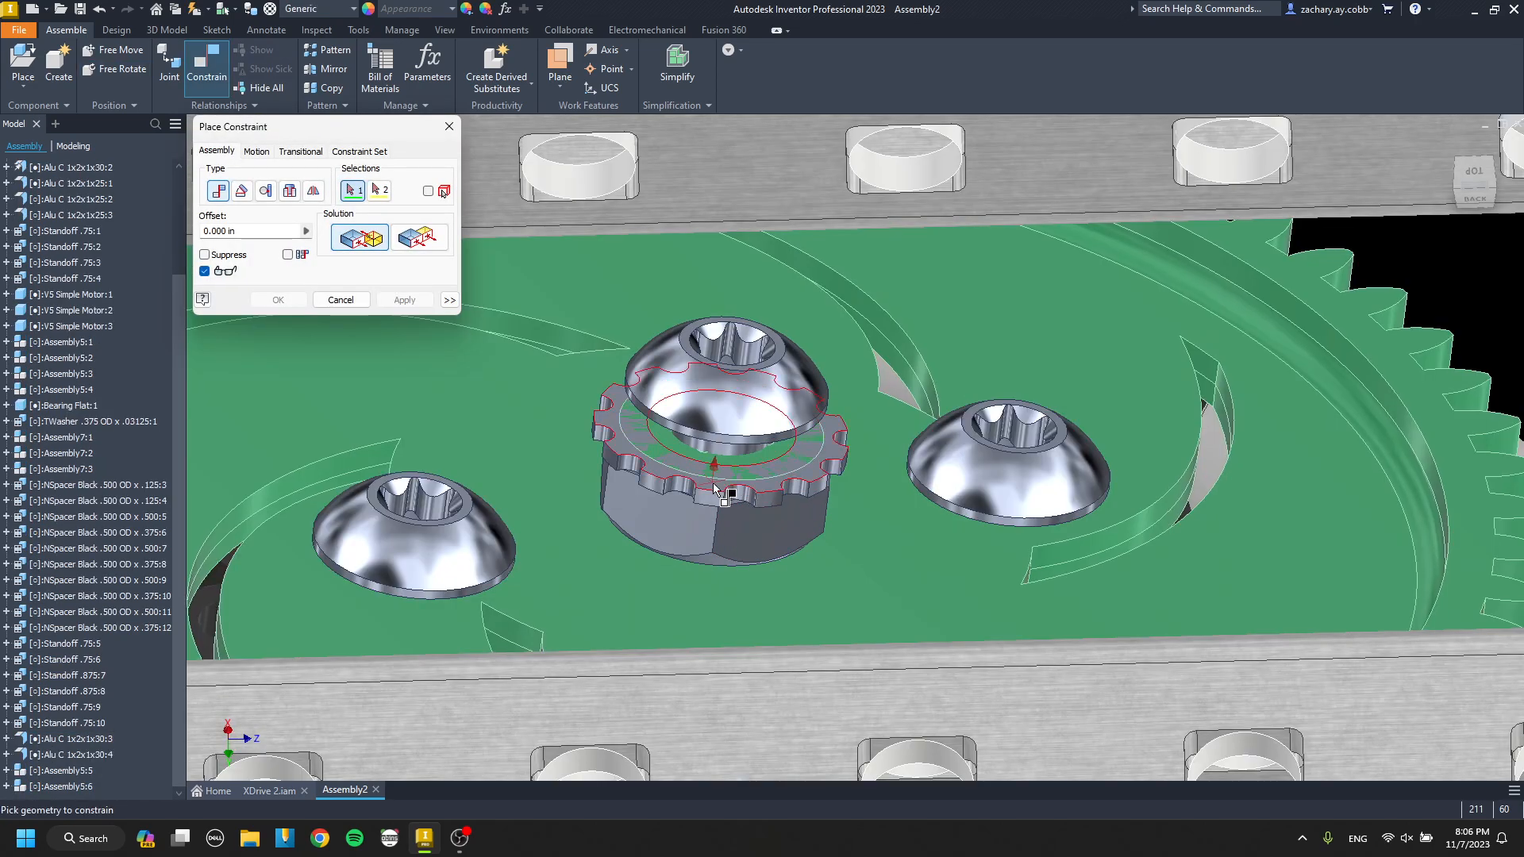
left_click(713, 485)
scroll(714, 489, "down", 6)
scroll(739, 496, "up", 3)
left_click(746, 521)
key("Return")
Align the second wheel's screw with an outer channel web hole between the next pair of crossing channels.
key("c")
scroll(747, 524, "down", 2)
middle_click_drag(754, 476, 732, 401)
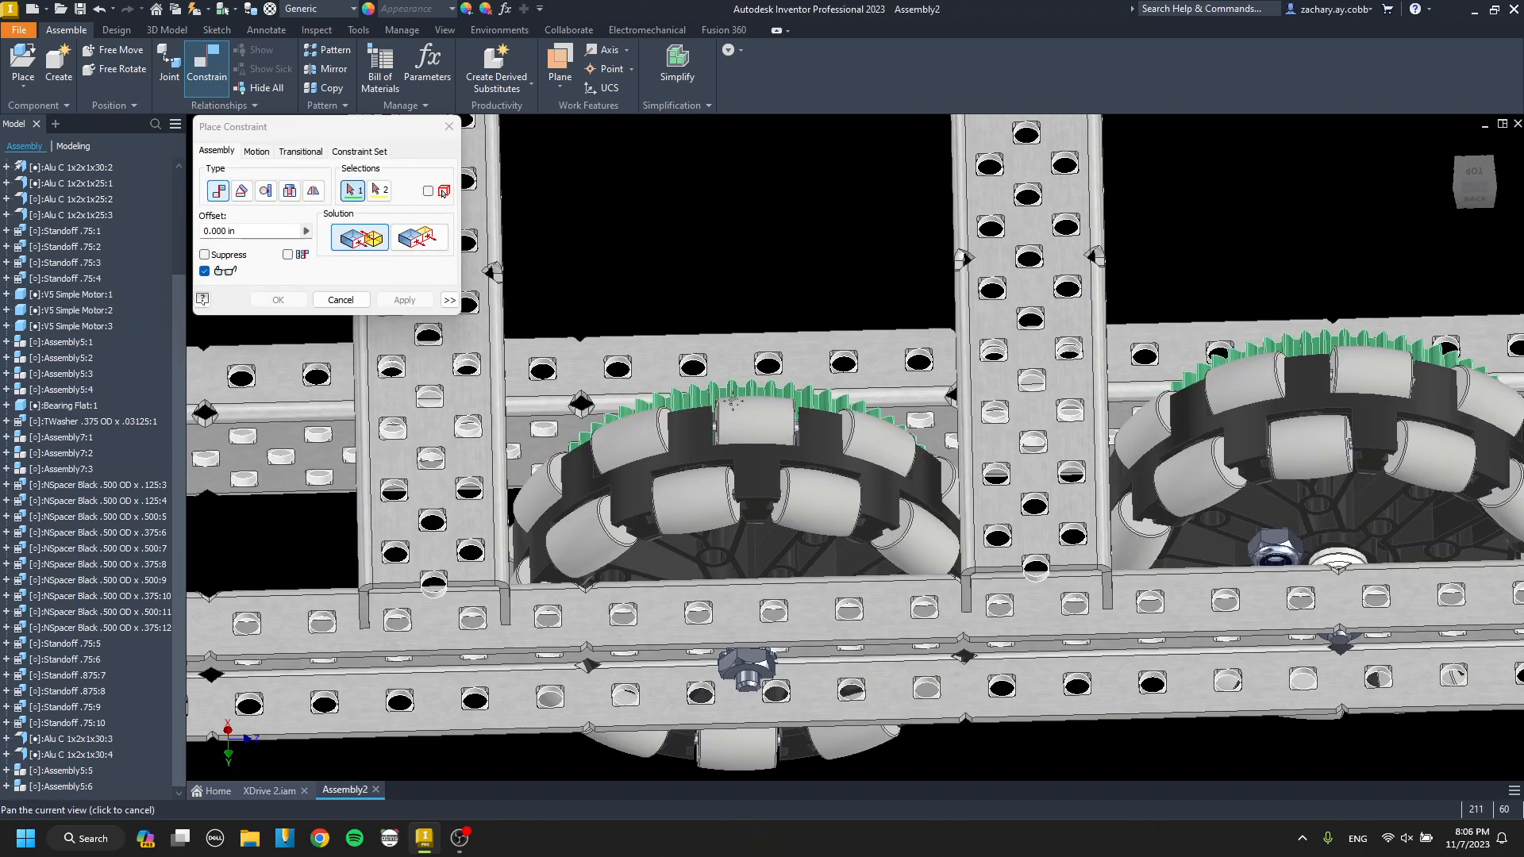
scroll(743, 668, "up", 5)
left_click(764, 688)
scroll(762, 689, "down", 5)
middle_click_drag(762, 689, 758, 628, "shift")
scroll(756, 622, "up", 6)
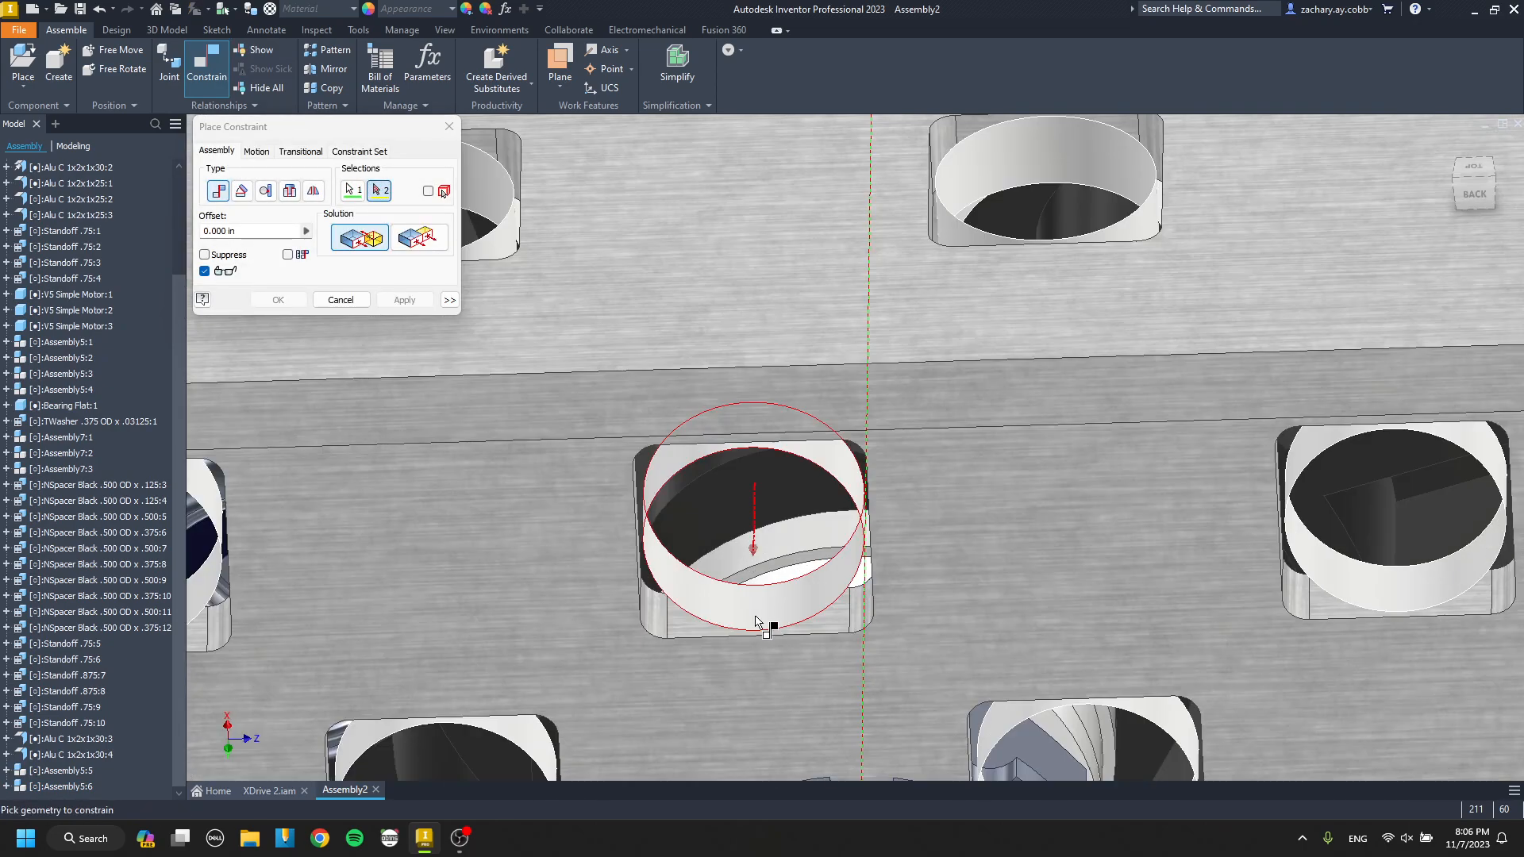
left_click(756, 622)
key("Return")
scroll(750, 619, "down", 8)
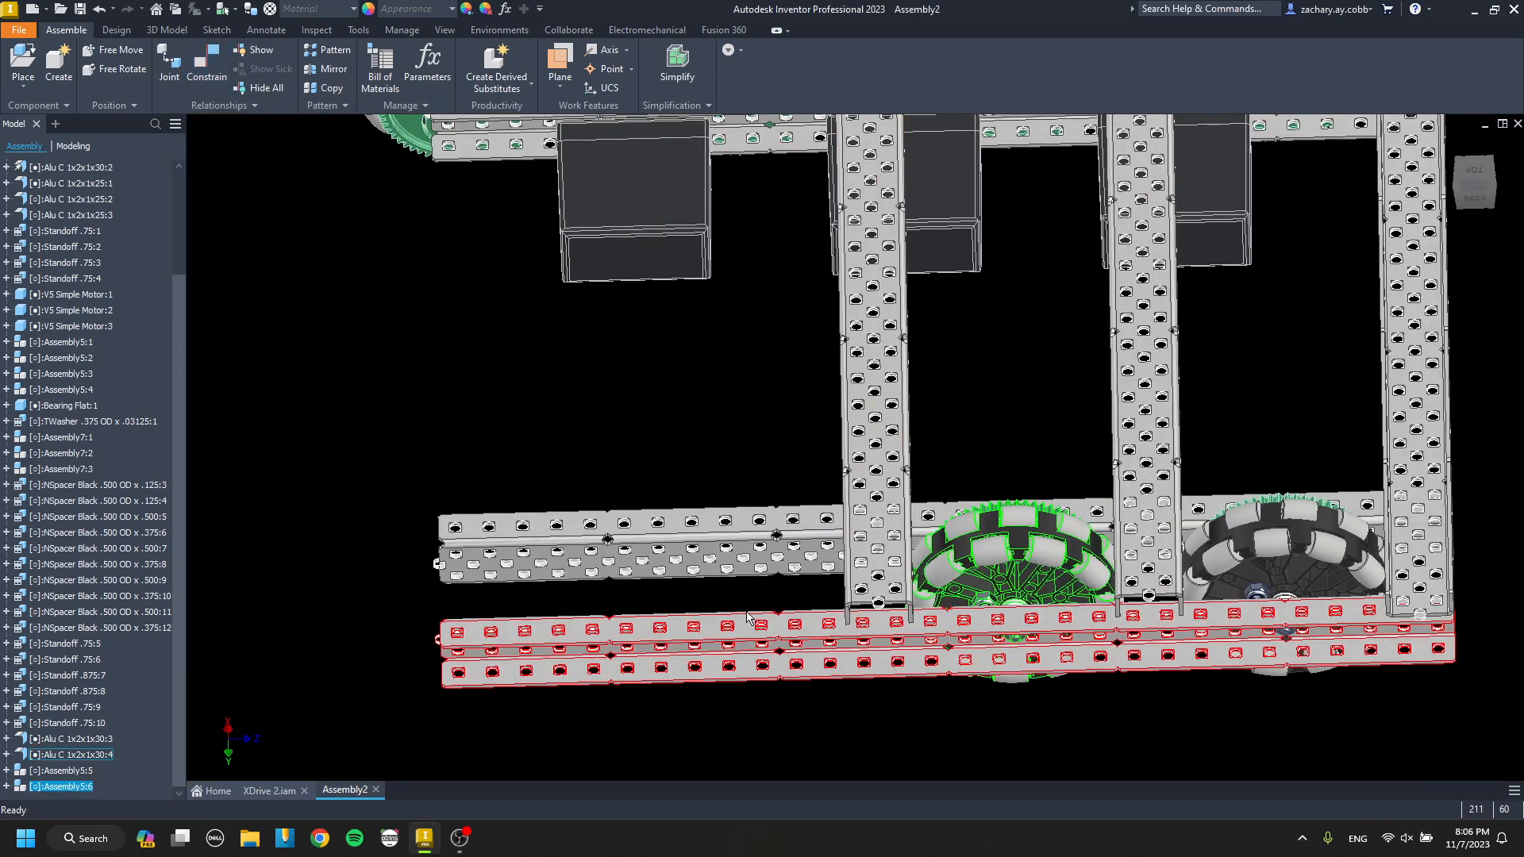
Place a third wheel assembly copy beyond the crossing channels and mate its gear-side Keps nut face to the inner channel's web.
scroll(748, 605, "up", 5)
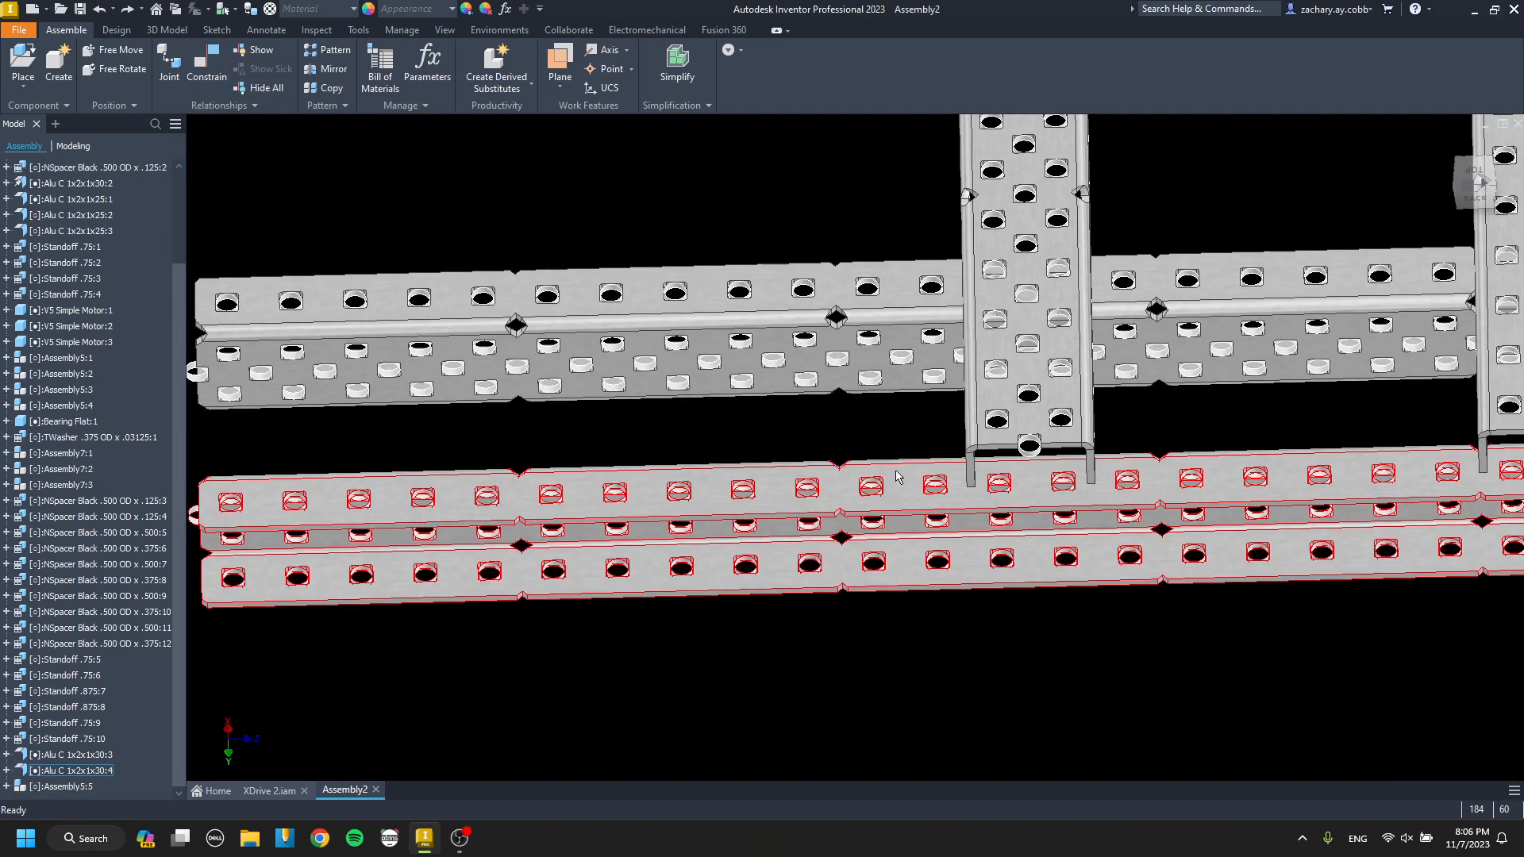
scroll(897, 476, "down", 3)
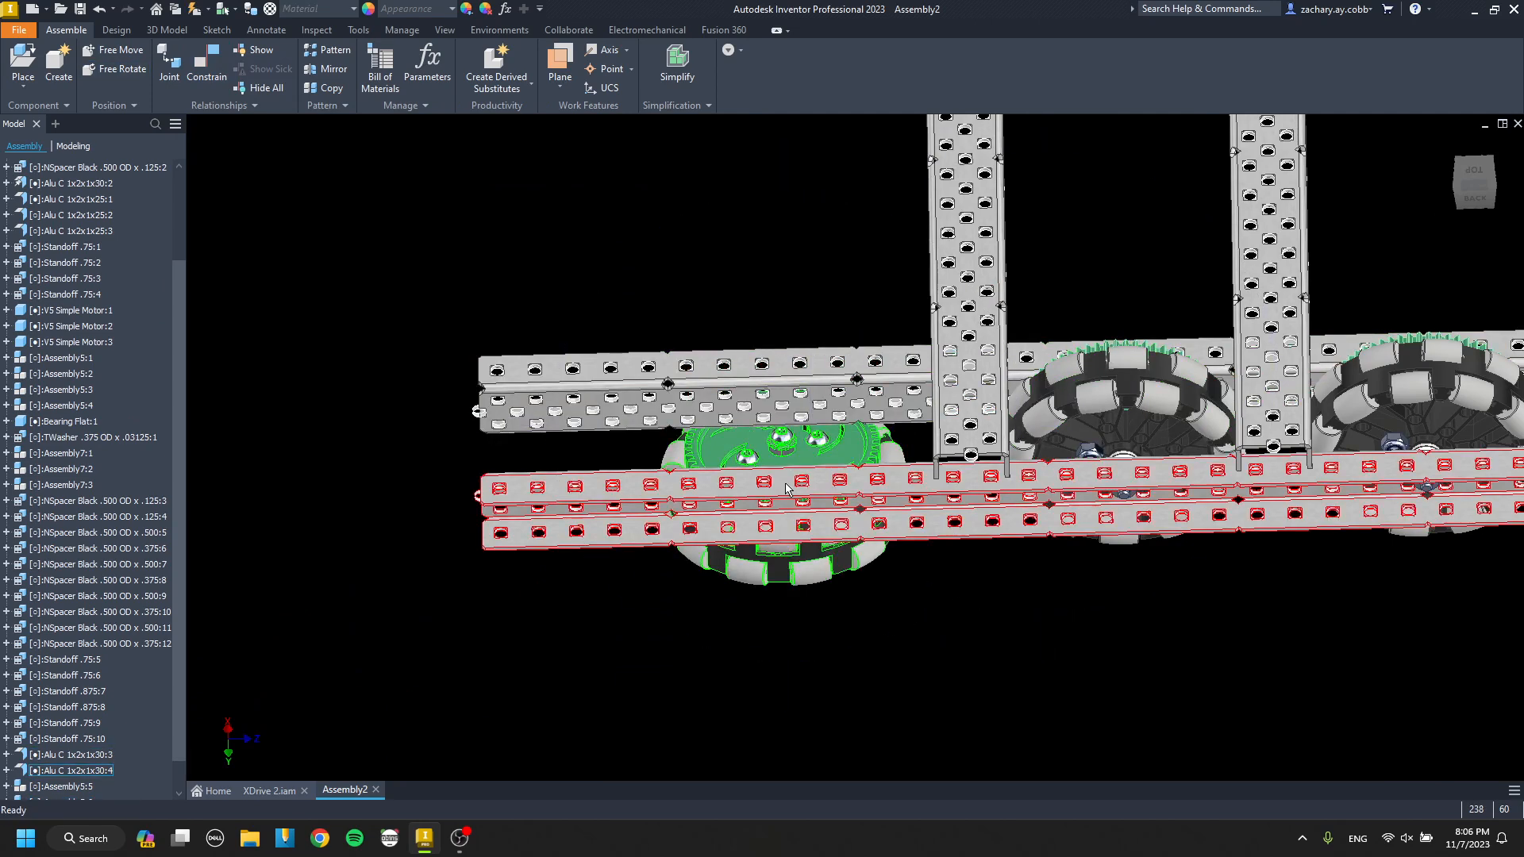
key("c")
scroll(812, 451, "up", 10)
left_click(825, 459)
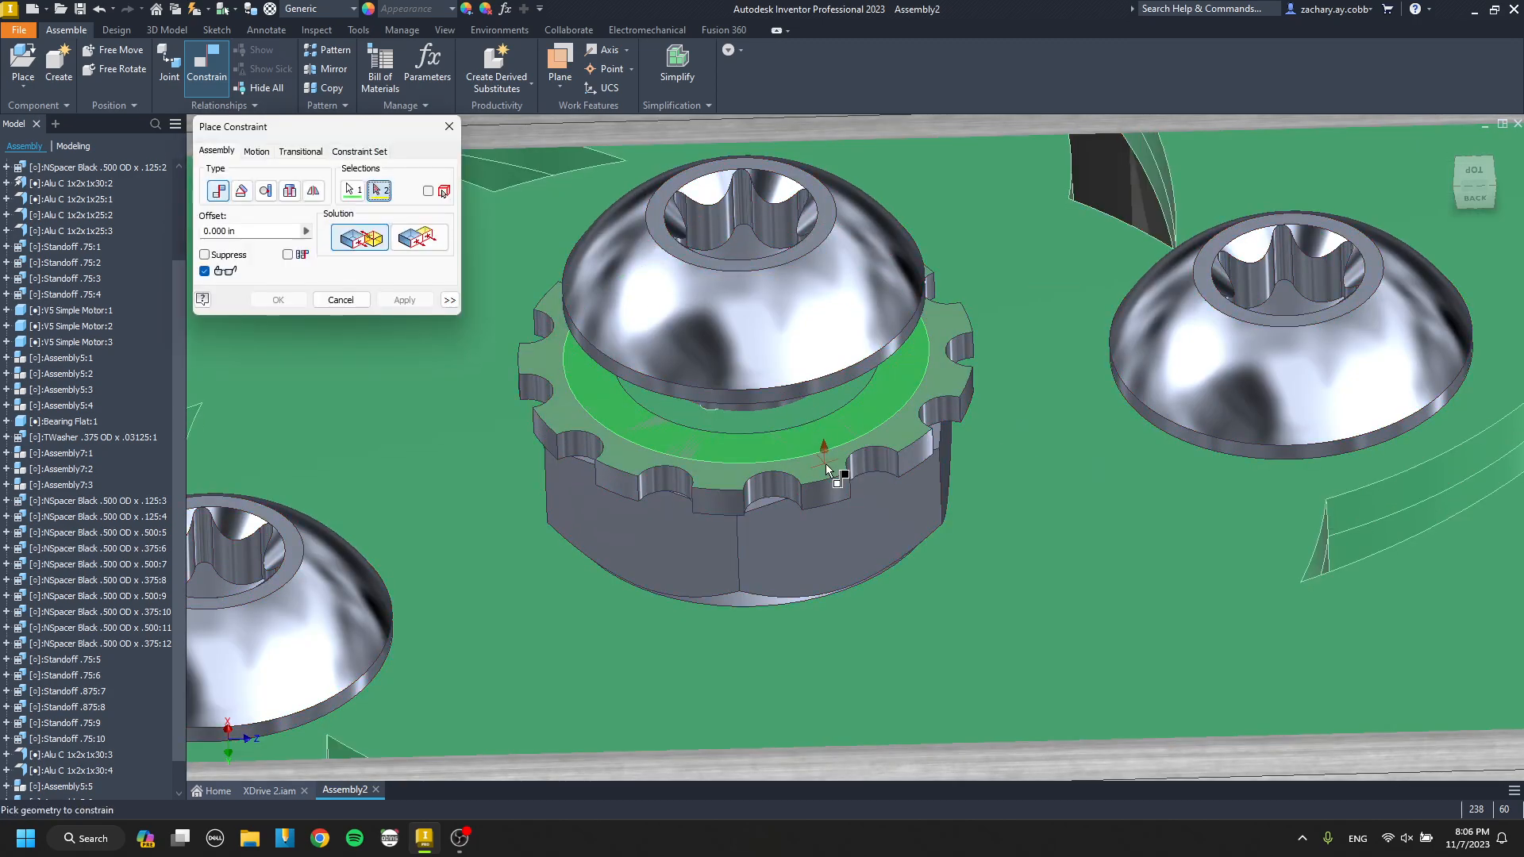
scroll(889, 454, "down", 6)
Align the third wheel's screw with an outer channel web hole just beyond the crossing channels.
key("c")
scroll(854, 688, "up", 5)
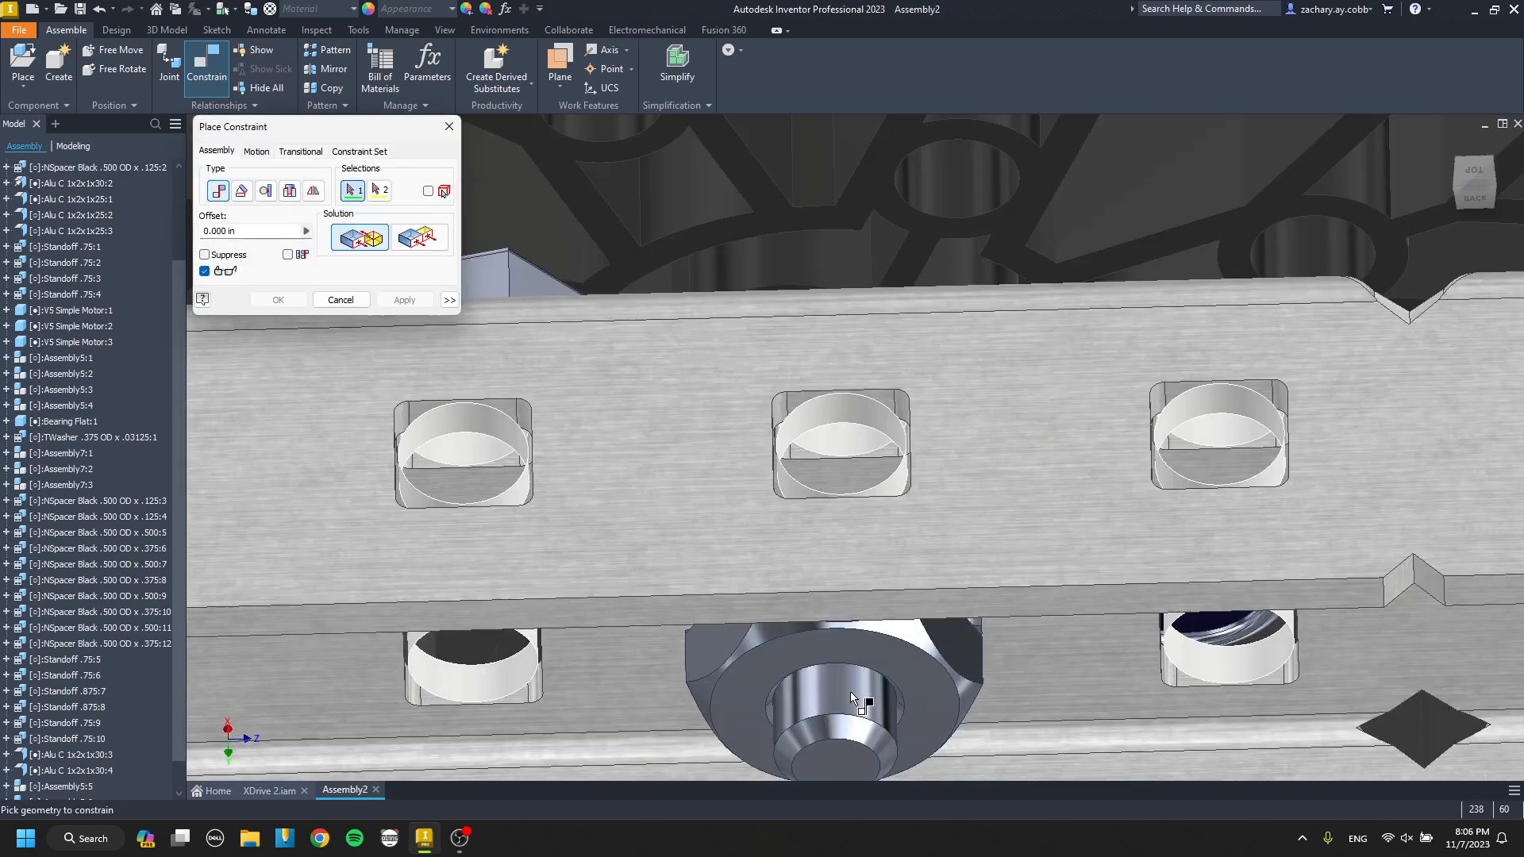
left_click(850, 692)
scroll(850, 687, "down", 6)
middle_click_drag(850, 509, 1081, 560, "shift")
scroll(871, 609, "up", 8)
left_click(869, 611)
key("Return")
Copy the third wheel assembly, paste it near the channels' open end and rotate it to expose its gear side.
scroll(879, 577, "down", 10)
left_click(851, 574)
key("ctrl+c")
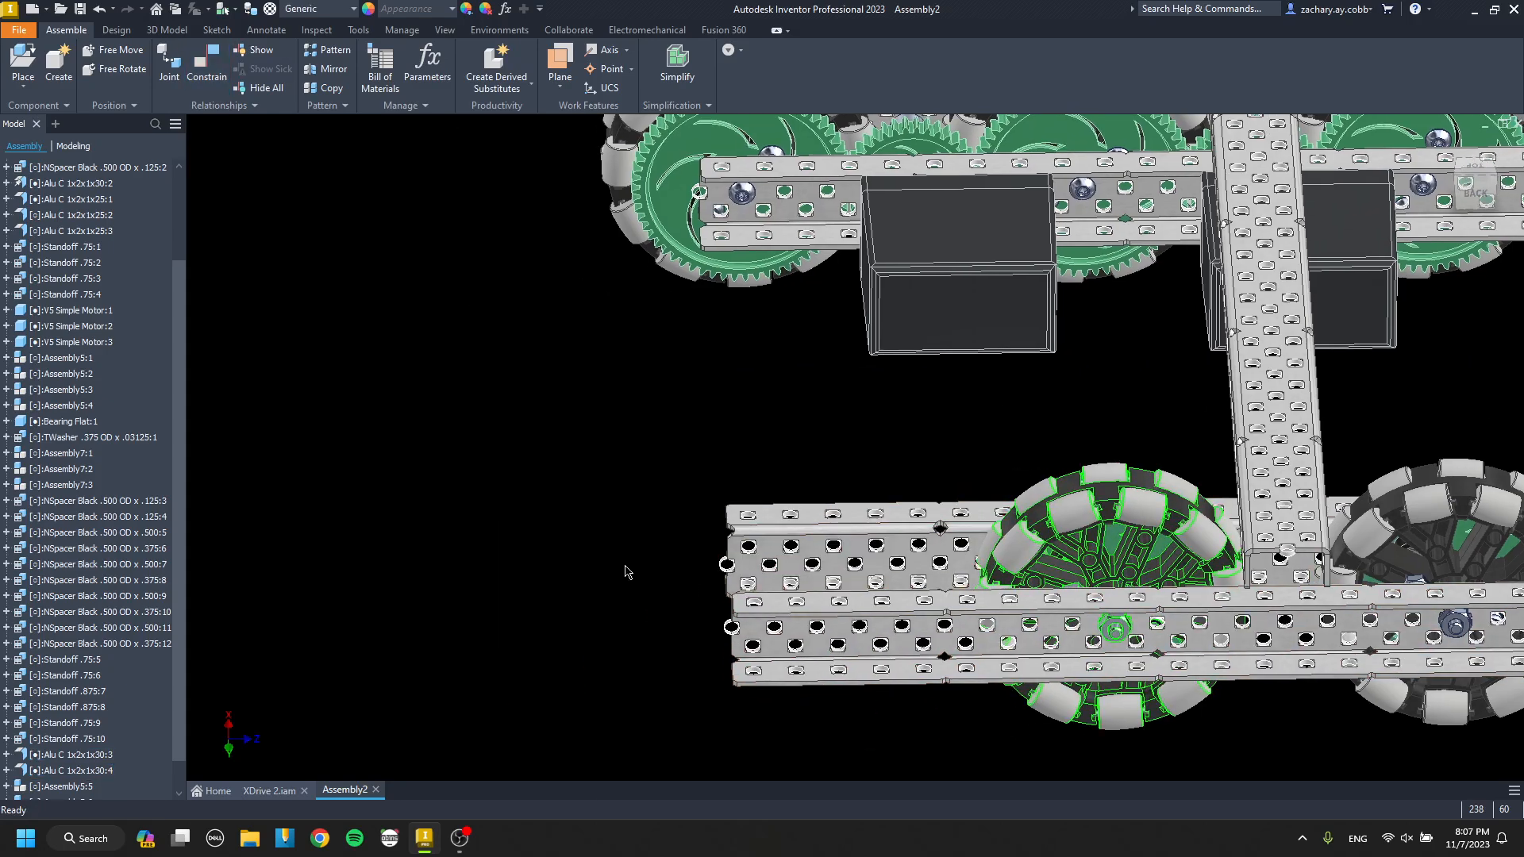
key("ctrl+v")
key("g")
left_click_drag(647, 538, 633, 667)
Mate the fourth wheel's gear-side Keps nut face to the inner channel's web.
key("c")
scroll(632, 508, "up", 4)
scroll(632, 506, "up", 6)
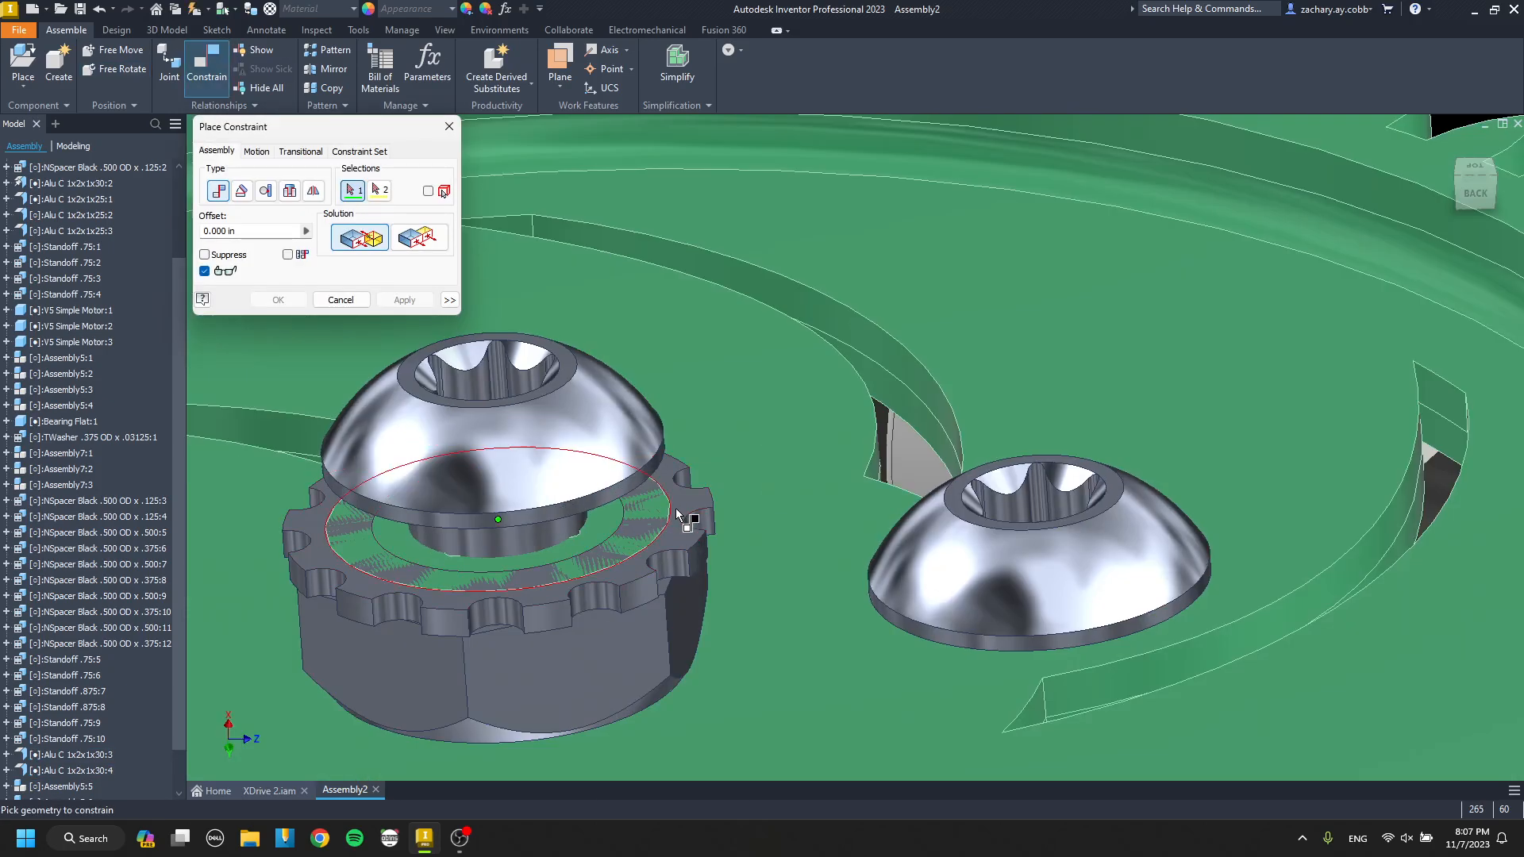
left_click(683, 513)
scroll(683, 506, "down", 6)
scroll(945, 622, "up", 2)
left_click(955, 619)
key("Return")
Align the fourth wheel's screw with a web hole near the open end of the outer channel.
key("c")
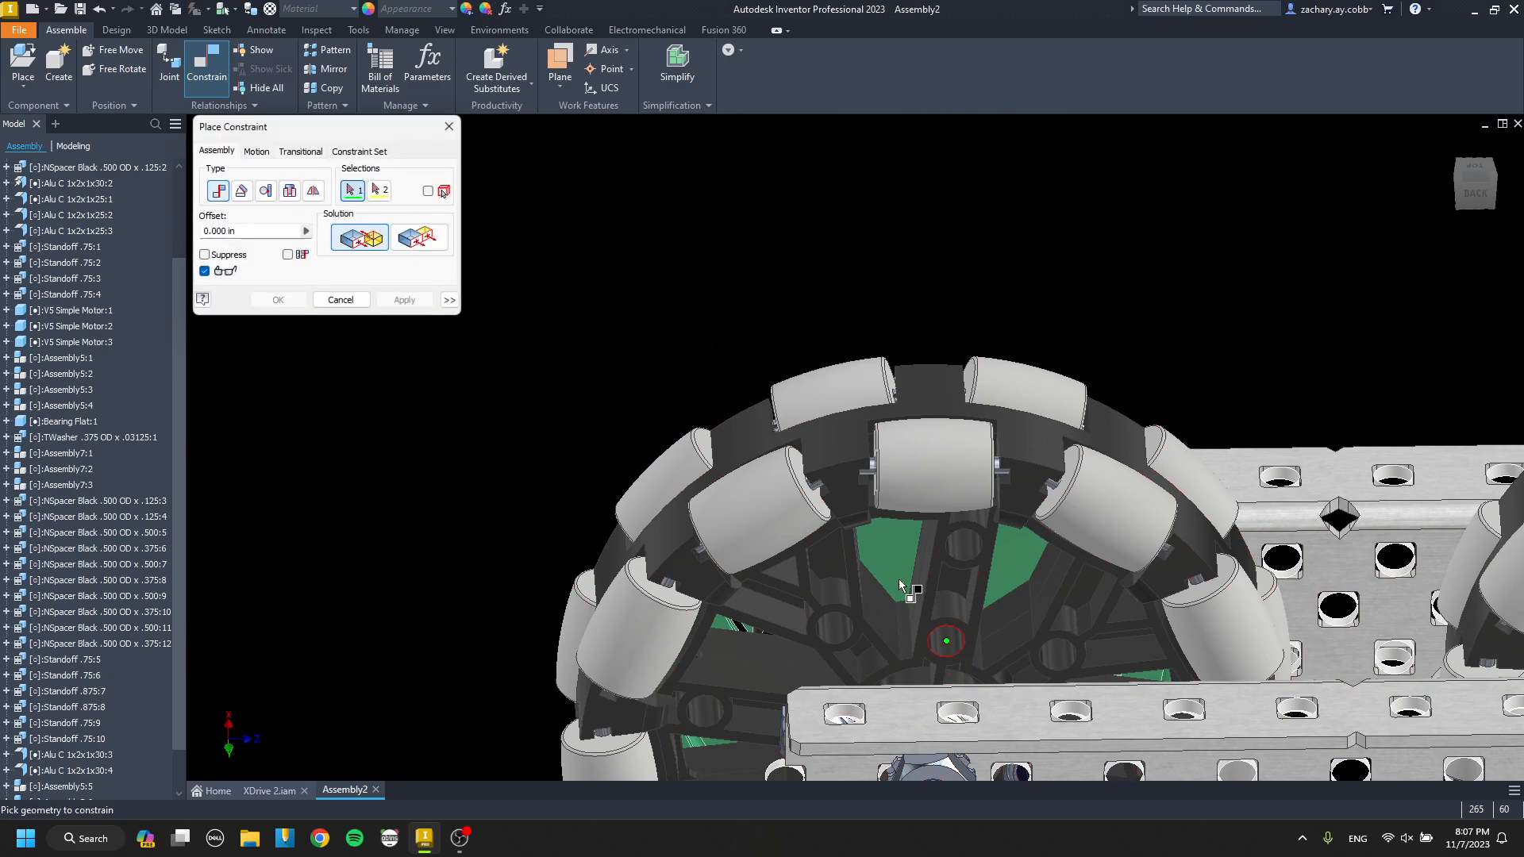
middle_click_drag(904, 586, 762, 382)
scroll(809, 577, "up", 6)
left_click(727, 603)
left_click(423, 658)
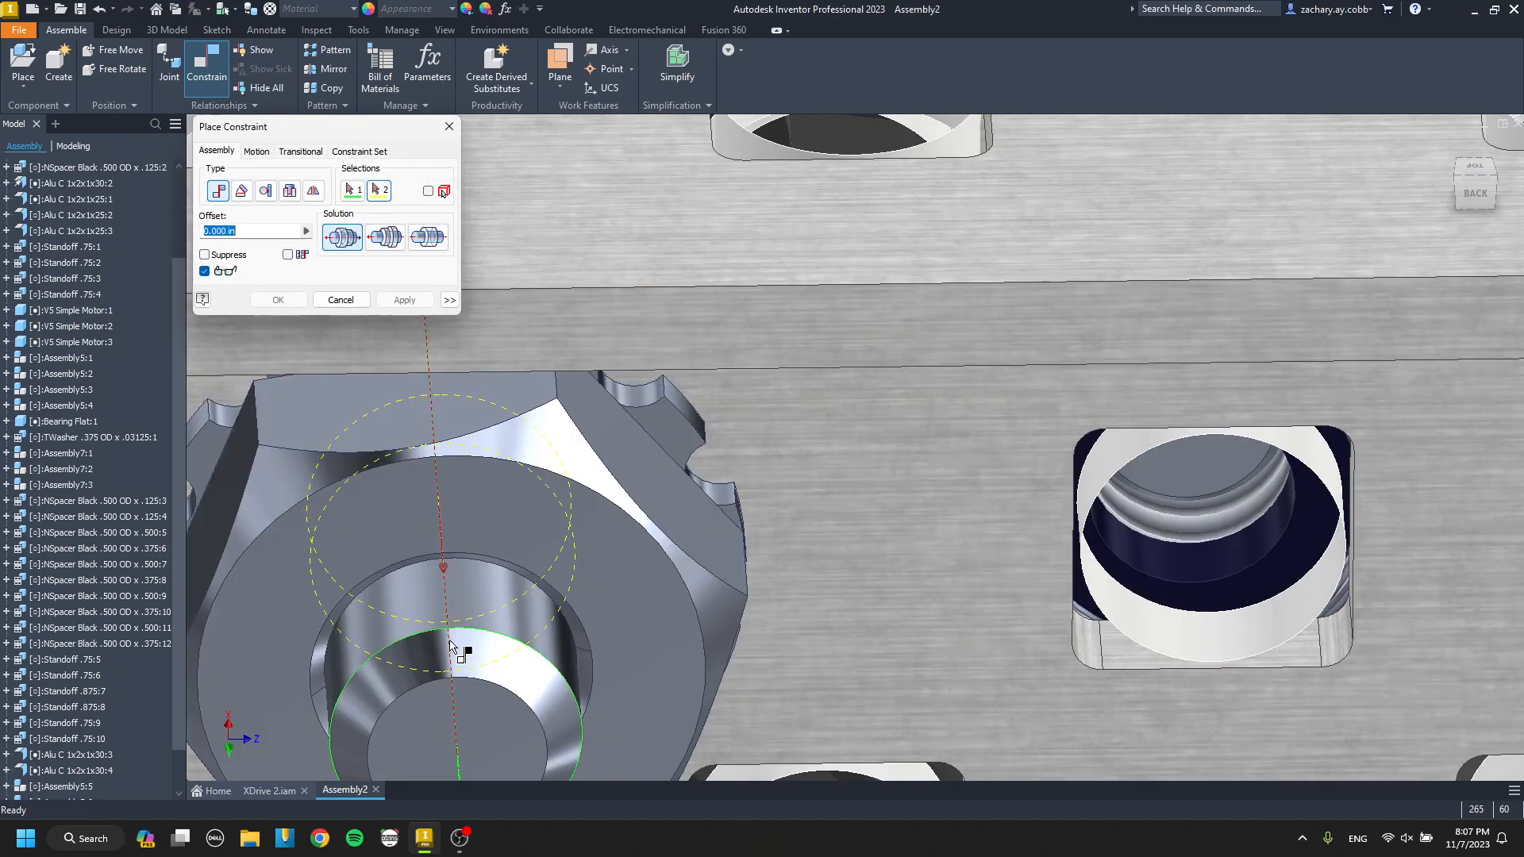
key("Return")
Place a rotated copy of the gear-and-shaft assembly by the two end wheels and align its shaft with the inner channel's hole.
scroll(560, 615, "down", 8)
middle_click_drag(536, 635, 713, 215, "shift")
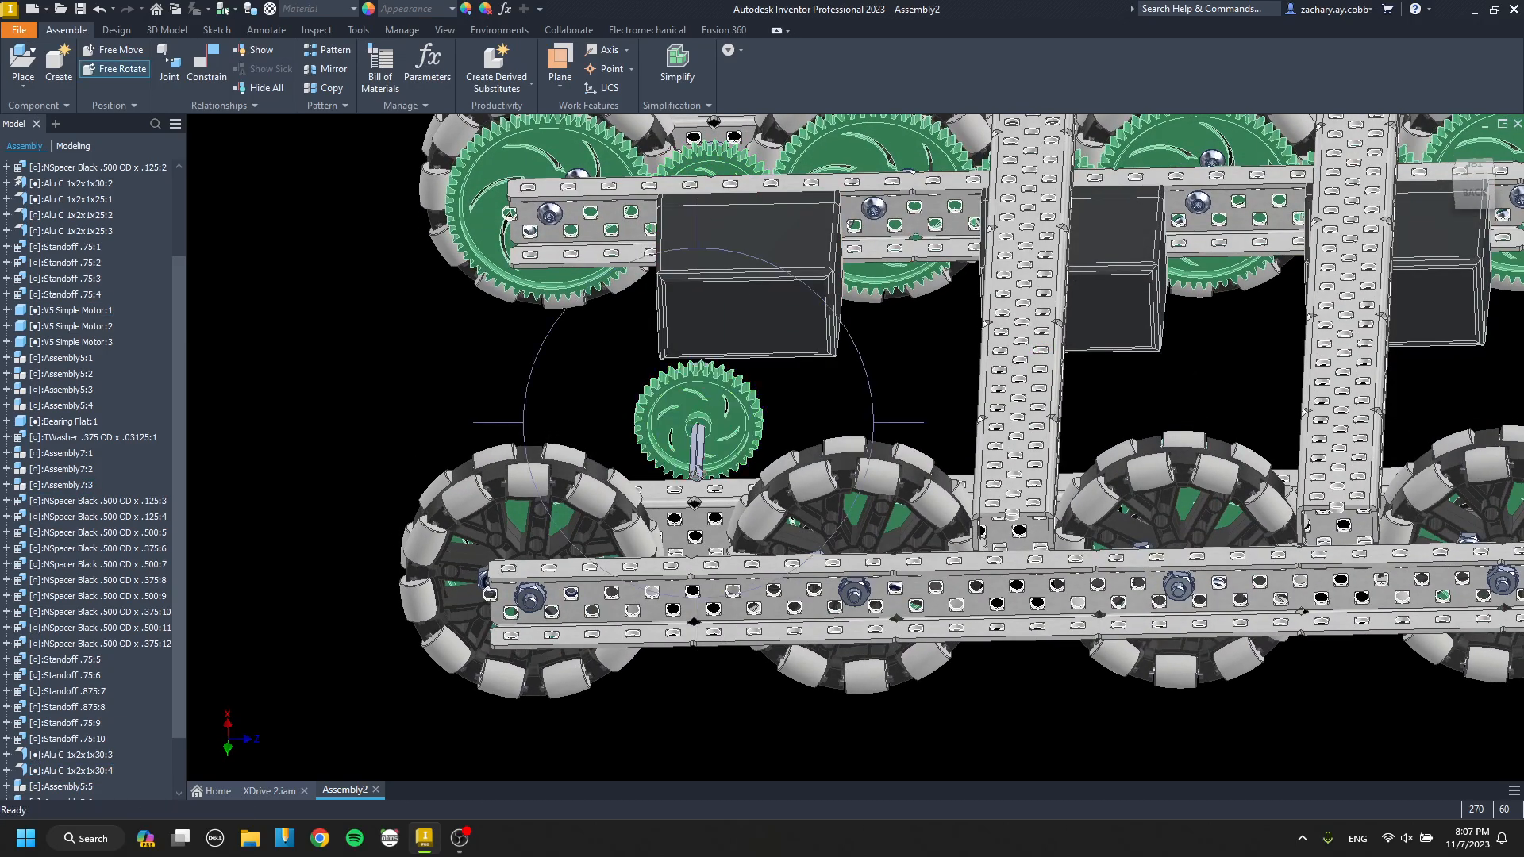
key("c")
scroll(705, 432, "up", 7)
left_click(710, 431)
scroll(712, 431, "down", 8)
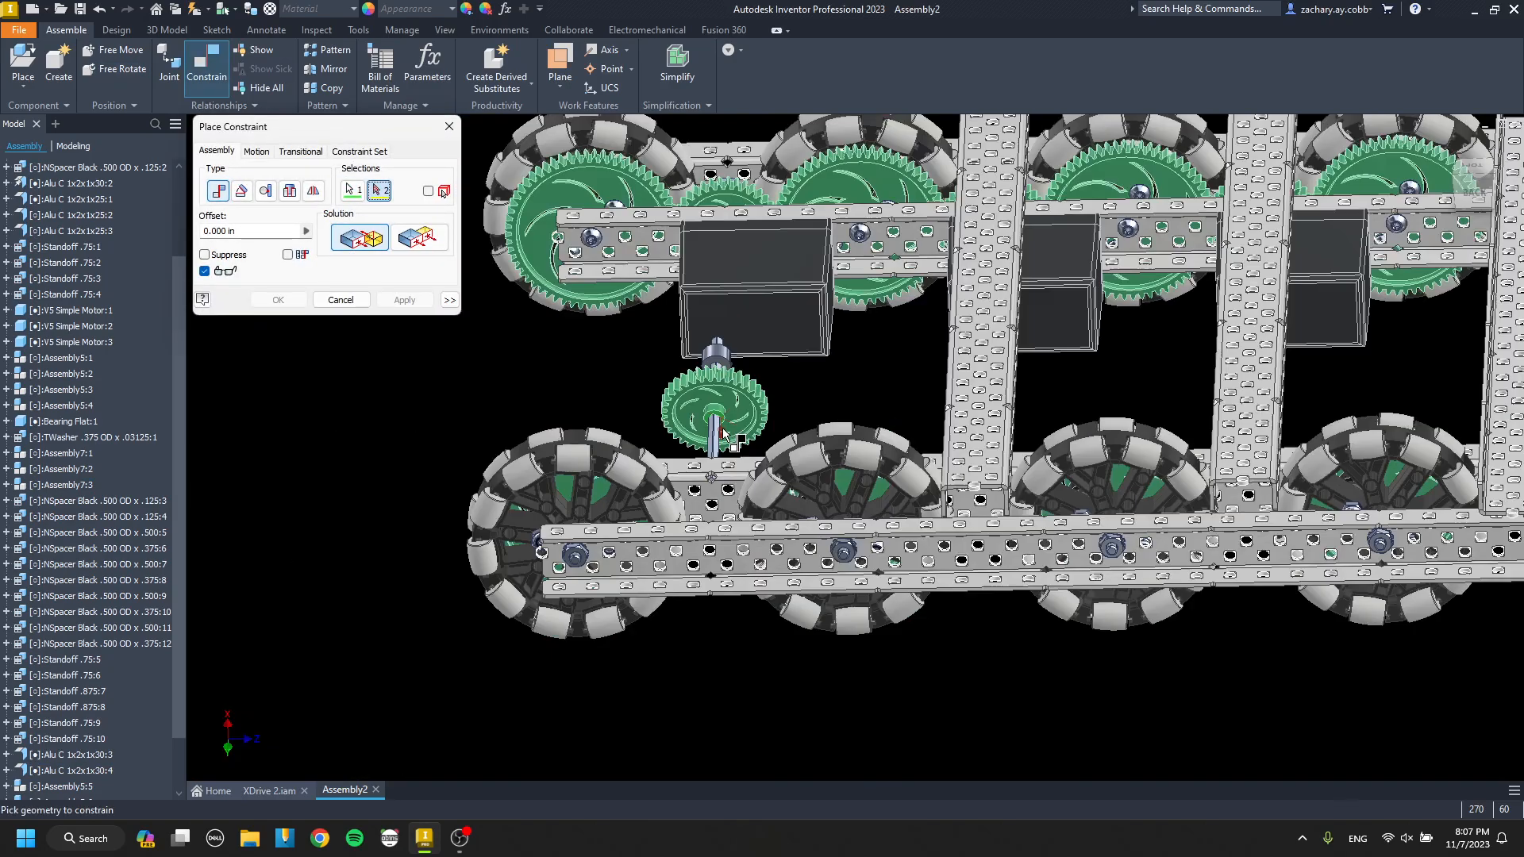
middle_click_drag(725, 516, 704, 440)
scroll(704, 440, "up", 5)
key("Escape")
Mate the gear assembly's hub face to the inner channel's web, seating the gear between the two end wheels.
key("c")
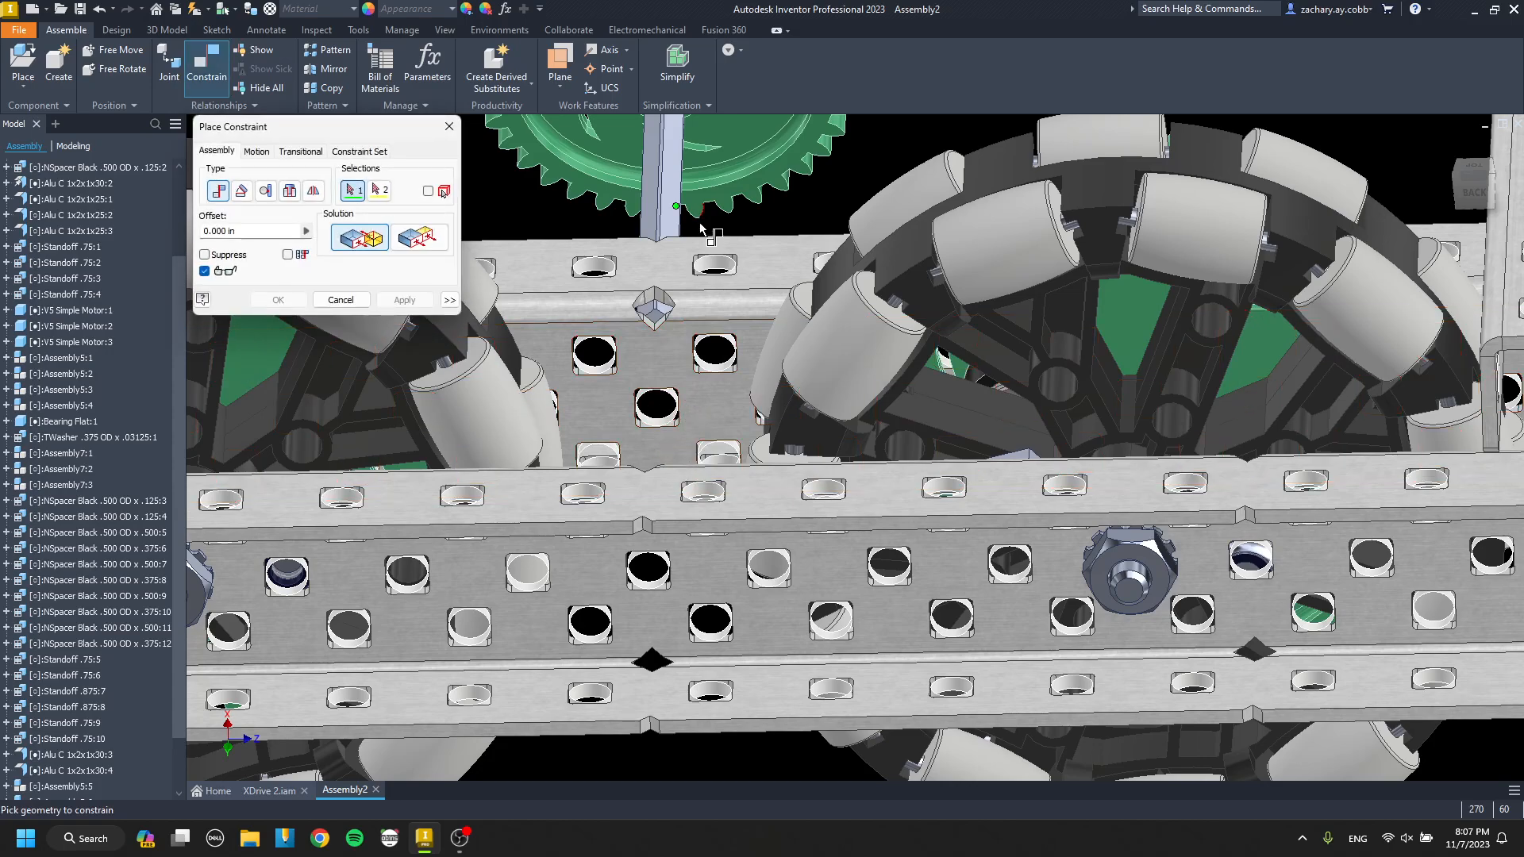
middle_click_drag(705, 228, 727, 458)
scroll(721, 291, "up", 4)
scroll(711, 356, "down", 6)
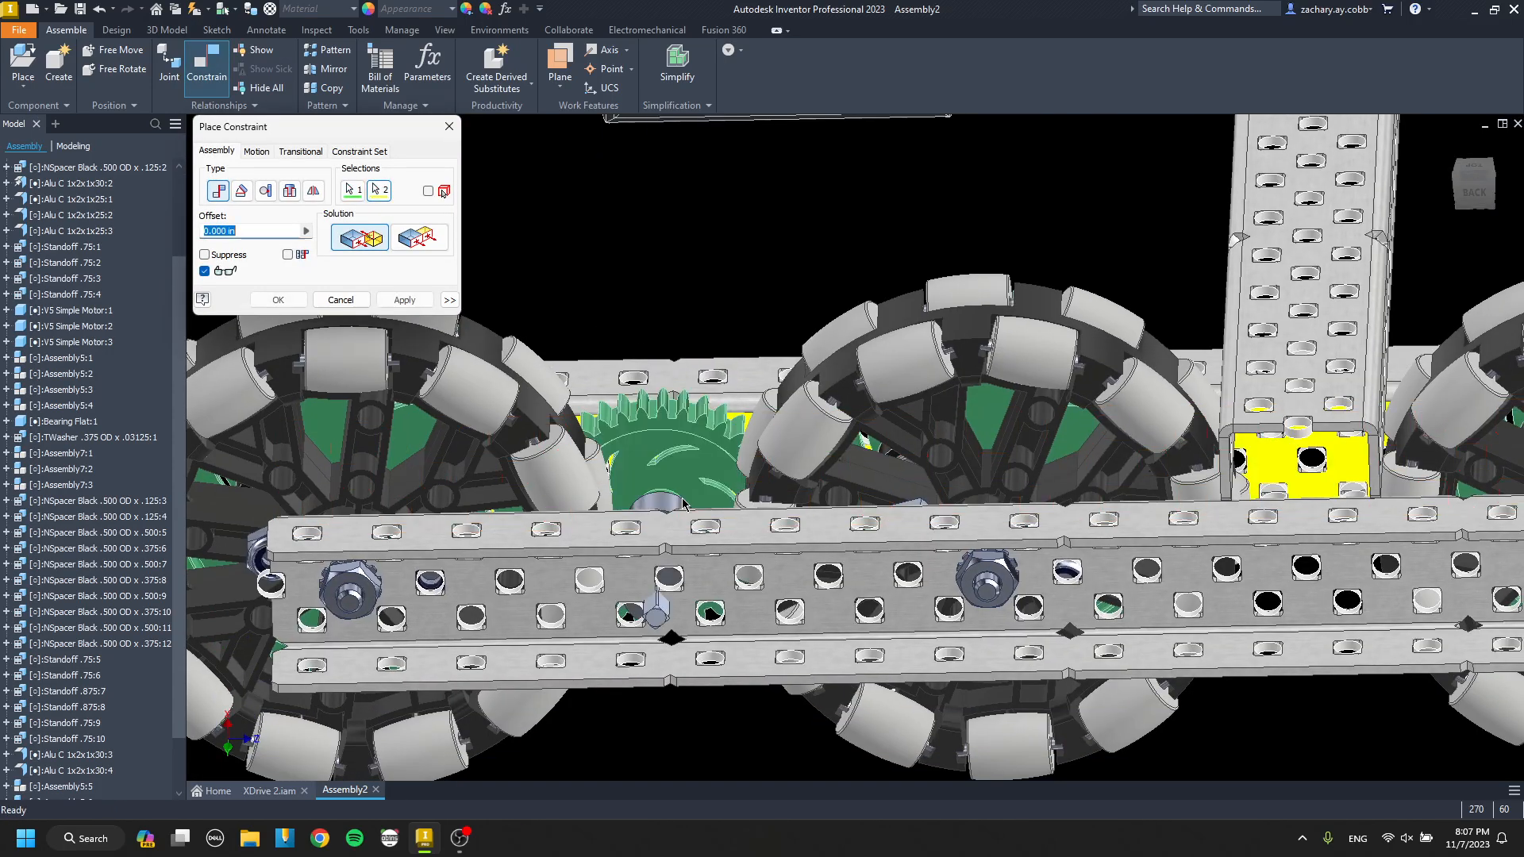
scroll(673, 508, "up", 4)
mouse_move(671, 503)
middle_mouse_down("shift")
mouse_move(672, 739)
mouse_move(672, 532)
middle_mouse_up("shift")
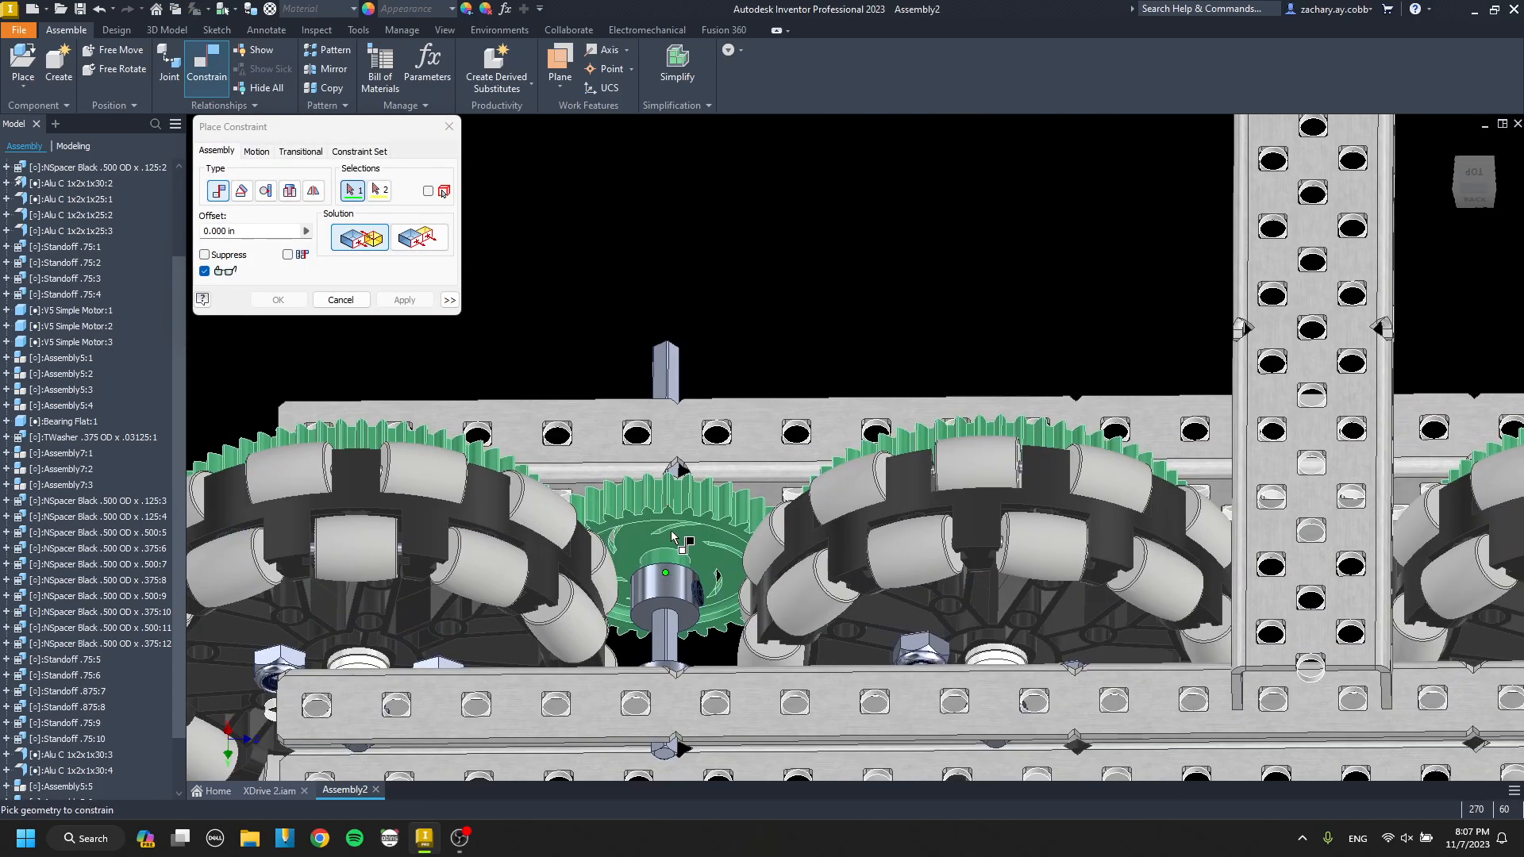
scroll(671, 589, "up", 5)
key("Escape")
scroll(699, 520, "down", 8)
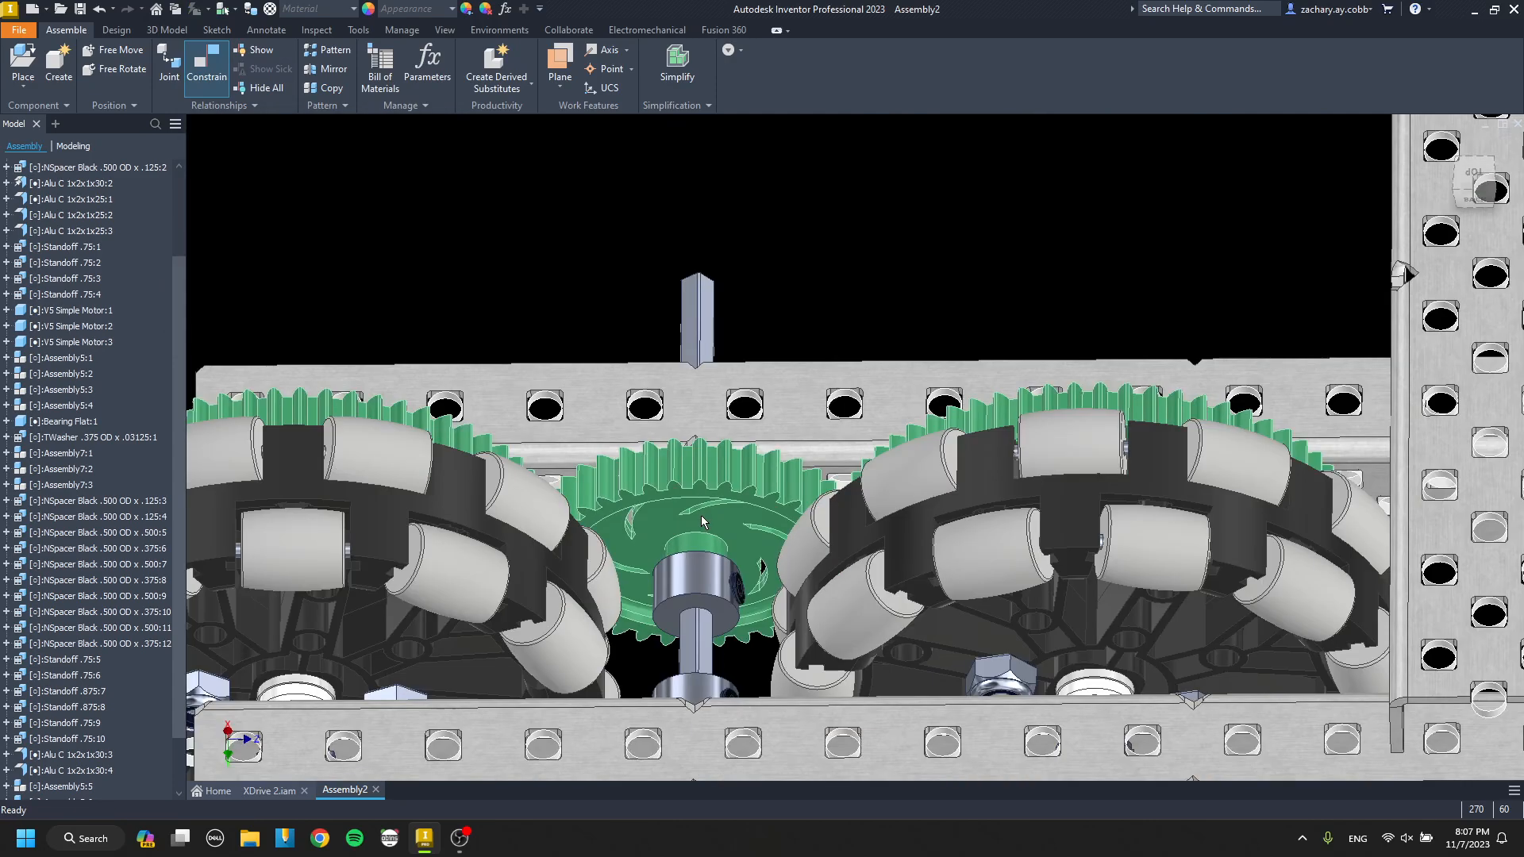
Place a copy of the gear-and-shaft assembly above the third wheel and mate its hub face to the inner channel's web.
scroll(738, 540, "up", 2)
left_click(635, 480)
scroll(834, 488, "down", 2)
middle_click_drag(1184, 377, 936, 438)
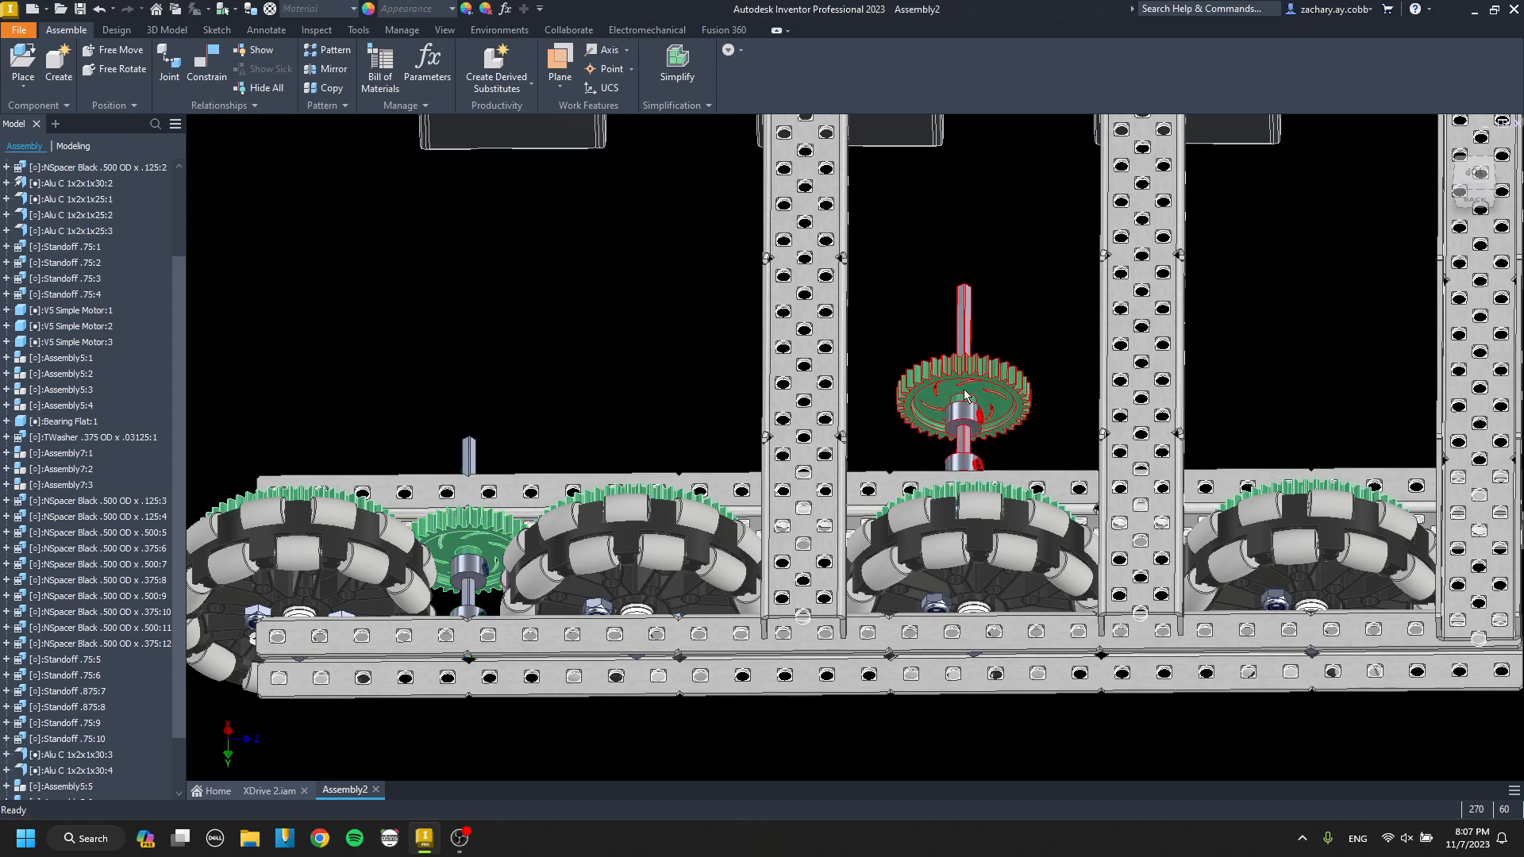
key("c")
scroll(974, 415, "up", 5)
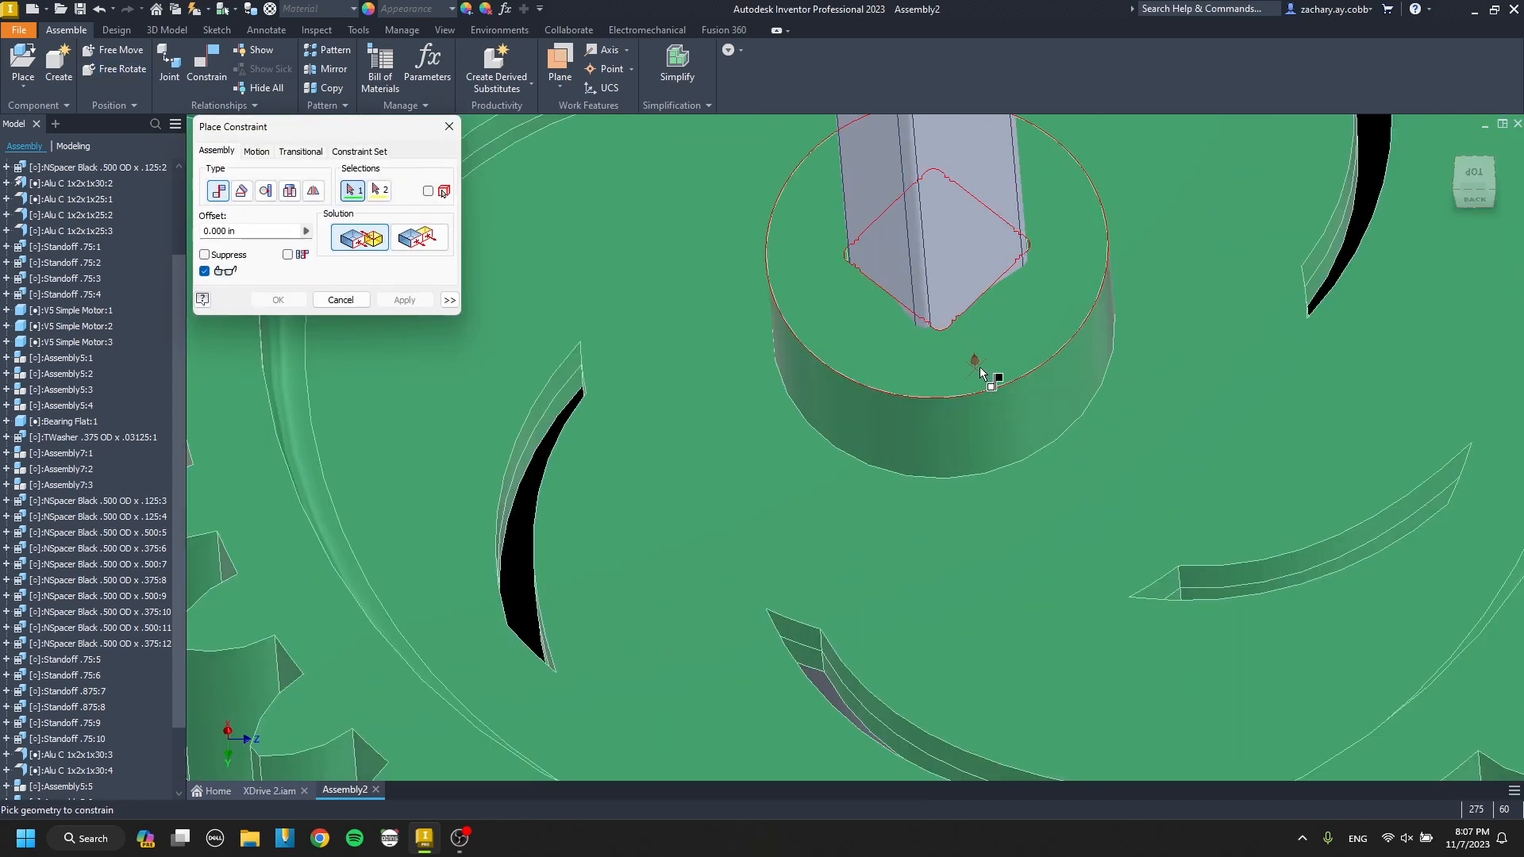
scroll(977, 397, "down", 5)
scroll(796, 469, "up", 4)
scroll(742, 460, "down", 4)
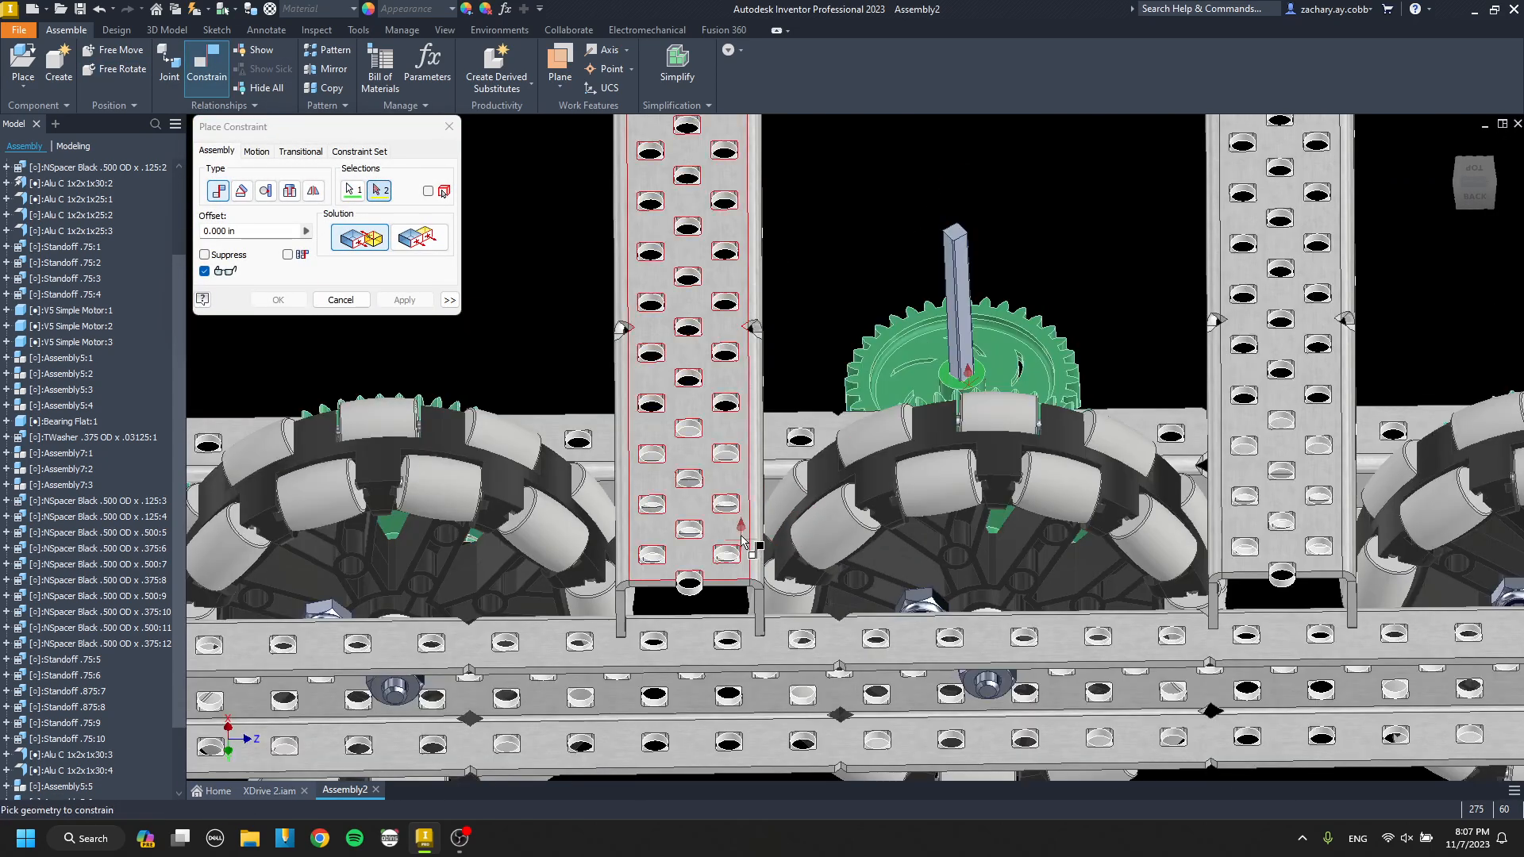
middle_click_drag(735, 591, 723, 459, "shift")
middle_click_drag(719, 298, 700, 425)
scroll(699, 425, "up", 4)
Align the second gear assembly's shaft with the channel hole under the first cross channel.
key("Escape")
key("c")
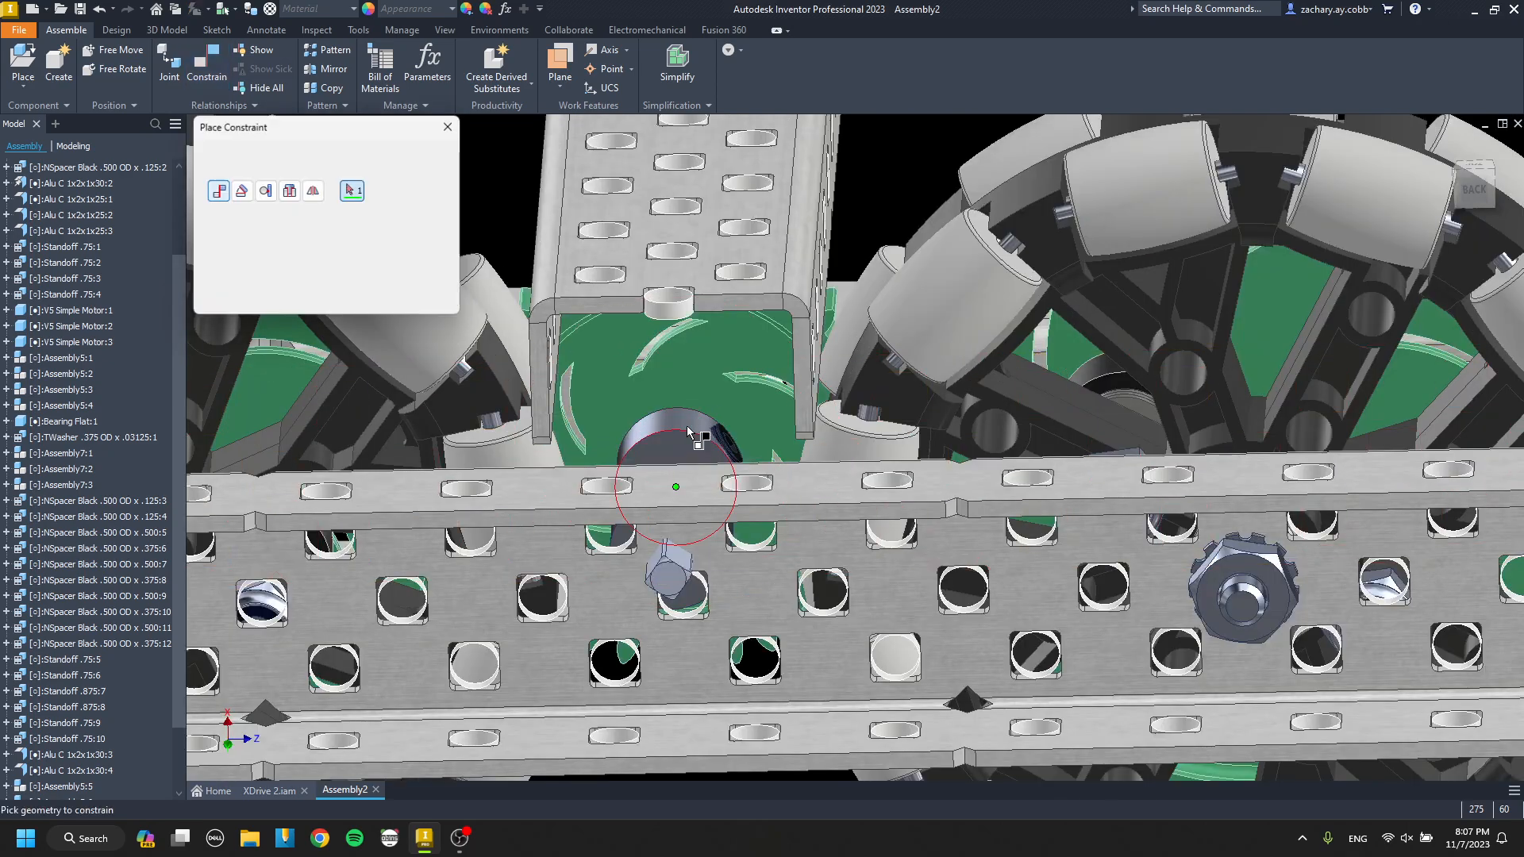
scroll(696, 605, "up", 4)
left_click(662, 637)
key("Return")
scroll(697, 599, "down", 7)
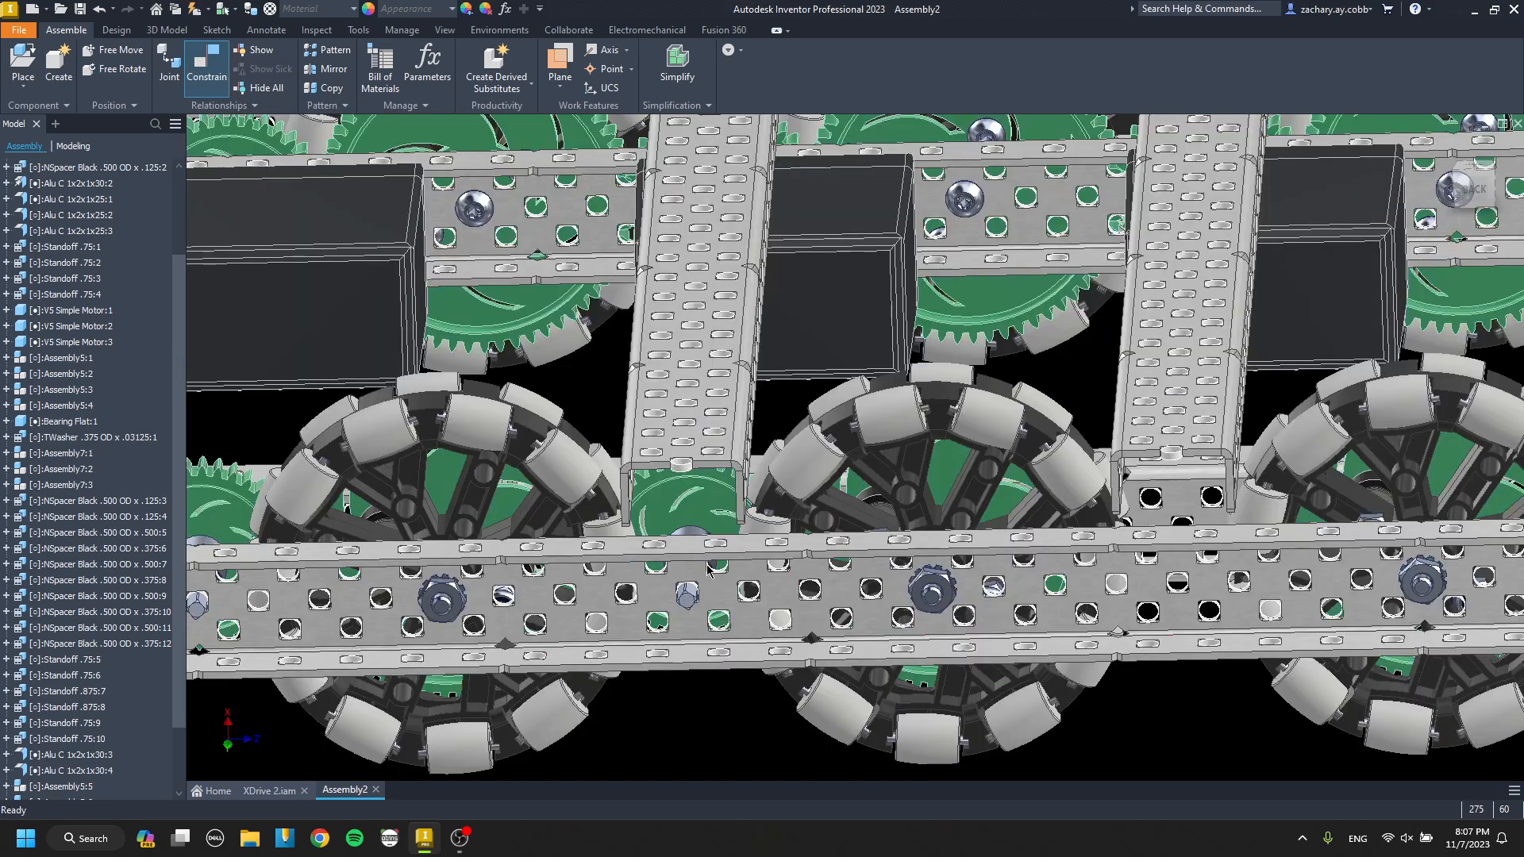
Place a third copy of the gear-and-shaft assembly near the next cross channel and mate its hub face to the inner channel's web.
scroll(754, 516, "down", 2)
scroll(739, 461, "up", 4)
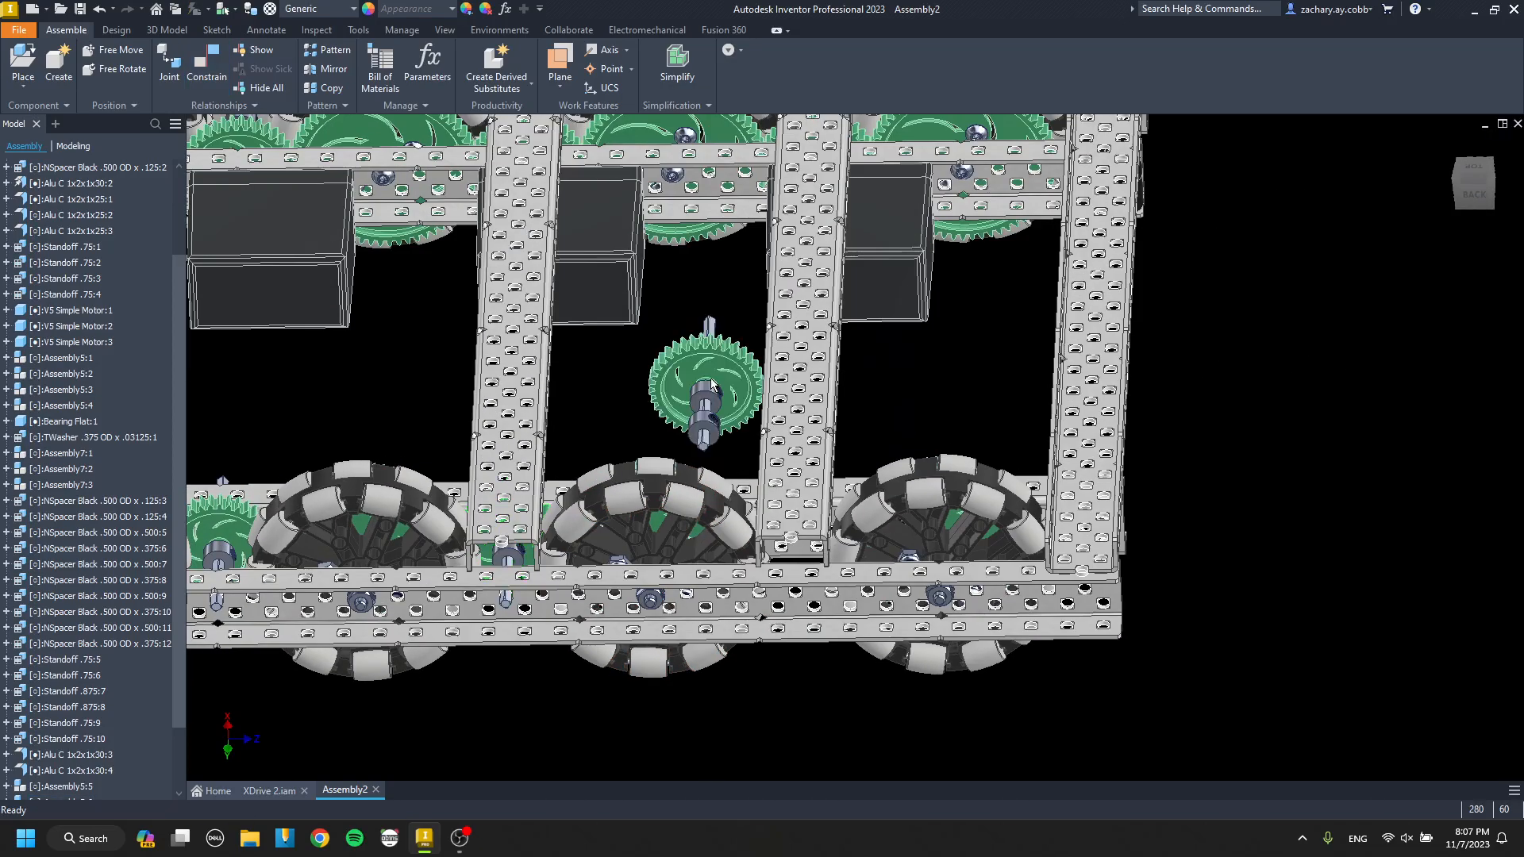
key("c")
scroll(721, 399, "up", 4)
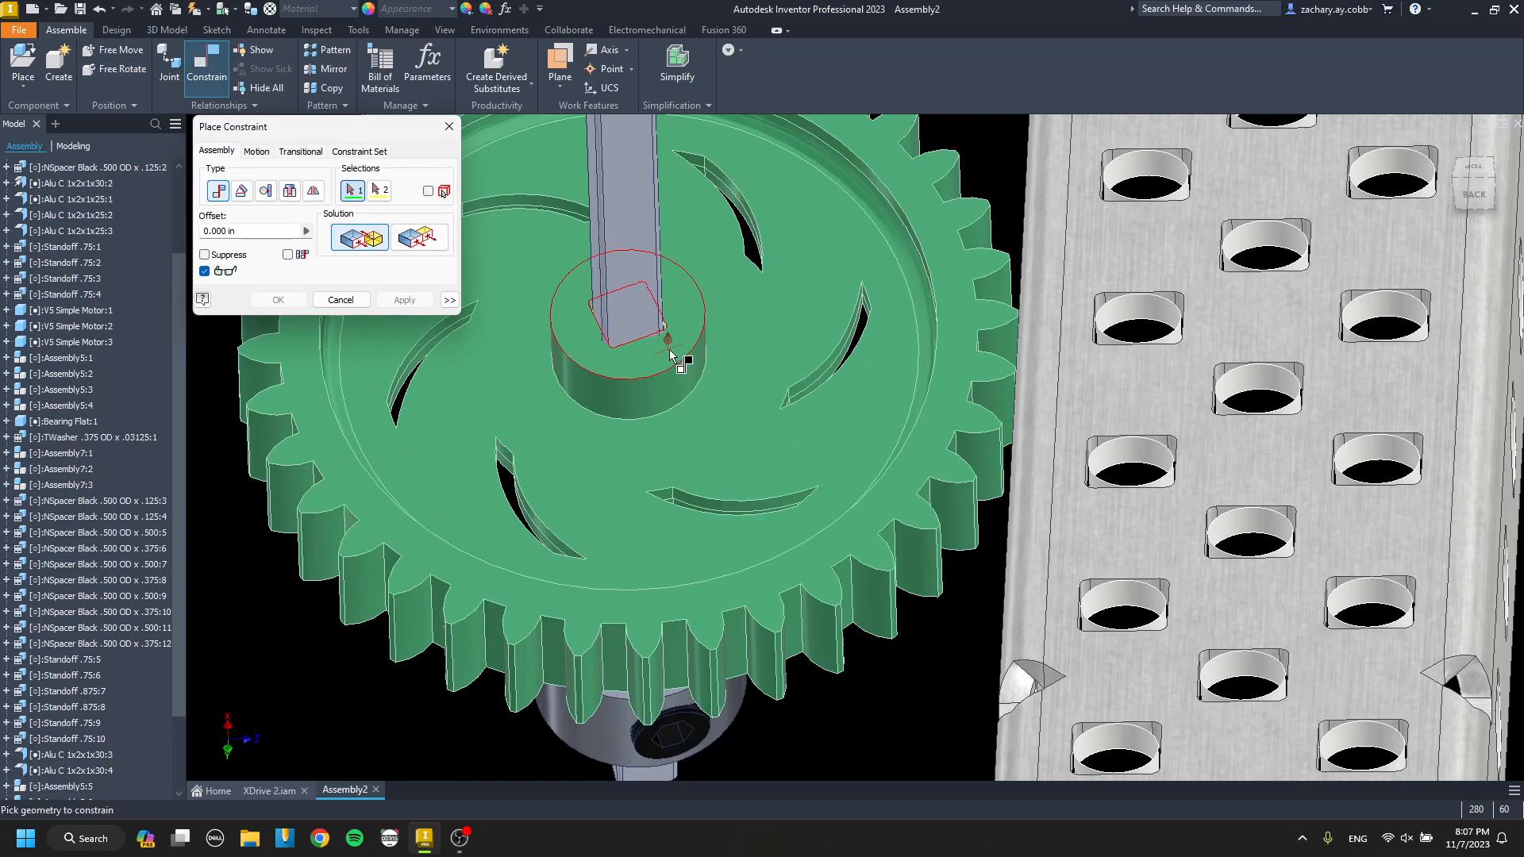
scroll(707, 373, "down", 5)
scroll(754, 413, "up", 7)
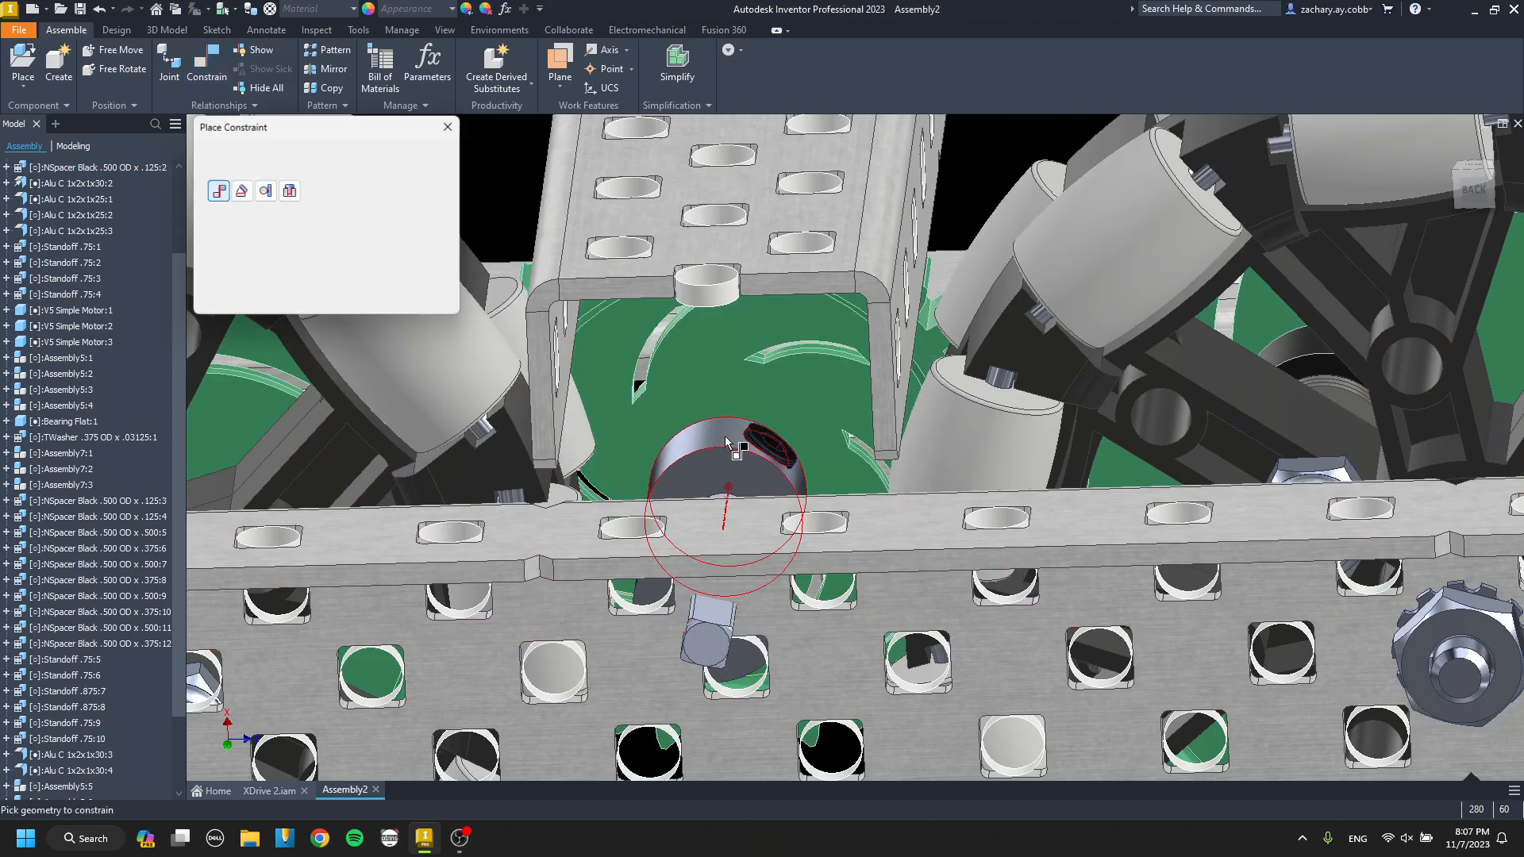
Align the third gear assembly's shaft with the channel hole under the second cross channel.
left_click(735, 447)
middle_click_drag(729, 419, 448, 509, "shift")
left_click(746, 440)
key("Return")
scroll(743, 454, "down", 8)
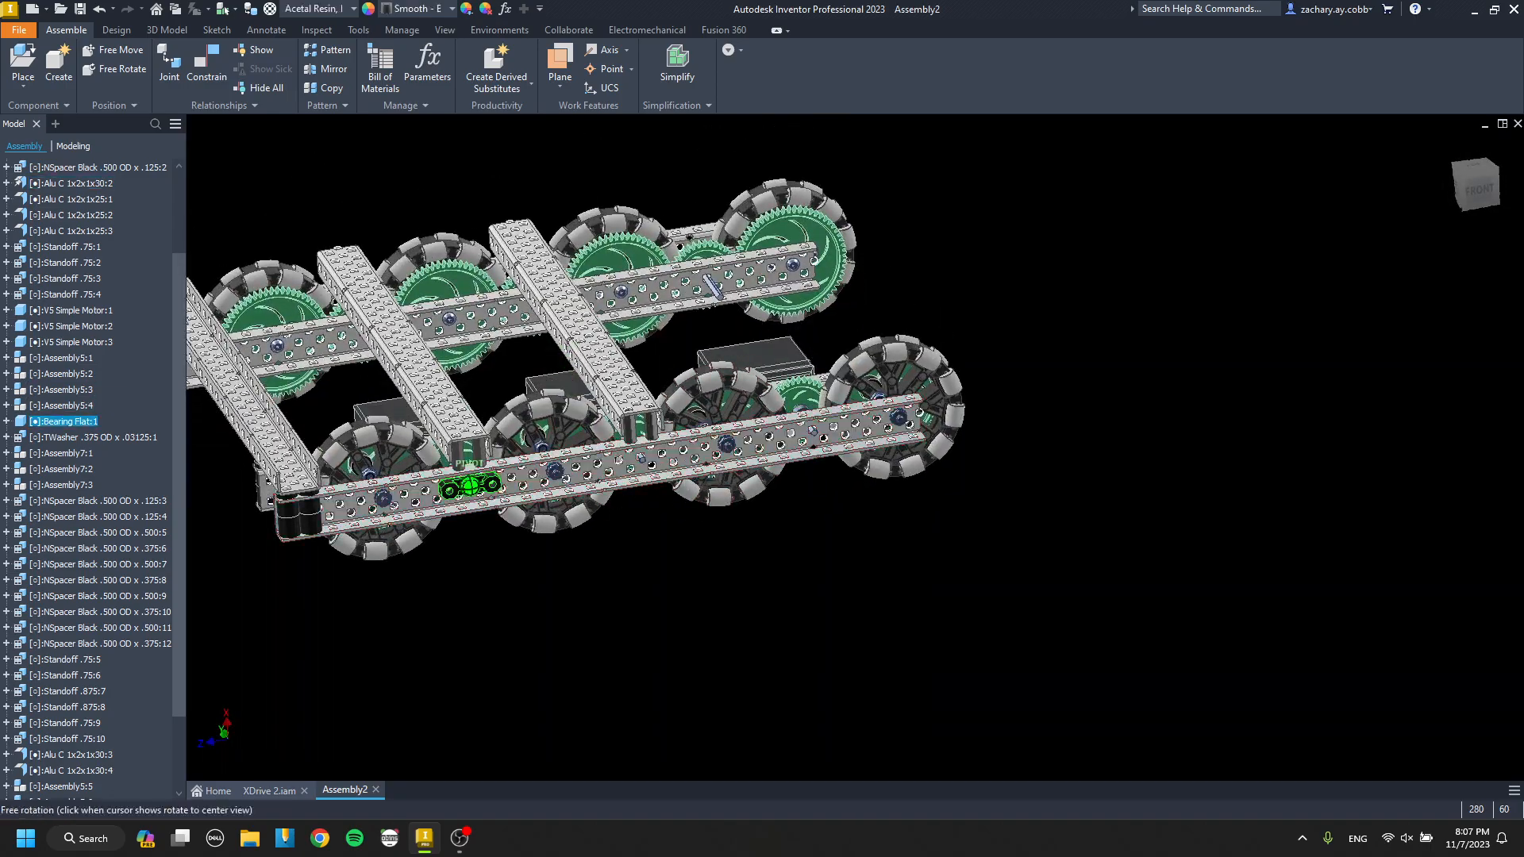
Place a rotated copy of the bearing flat by the motor side's outer channel and mate its pegged face to the web.
middle_click_drag(692, 469, 633, 523, "shift")
scroll(633, 522, "up", 3)
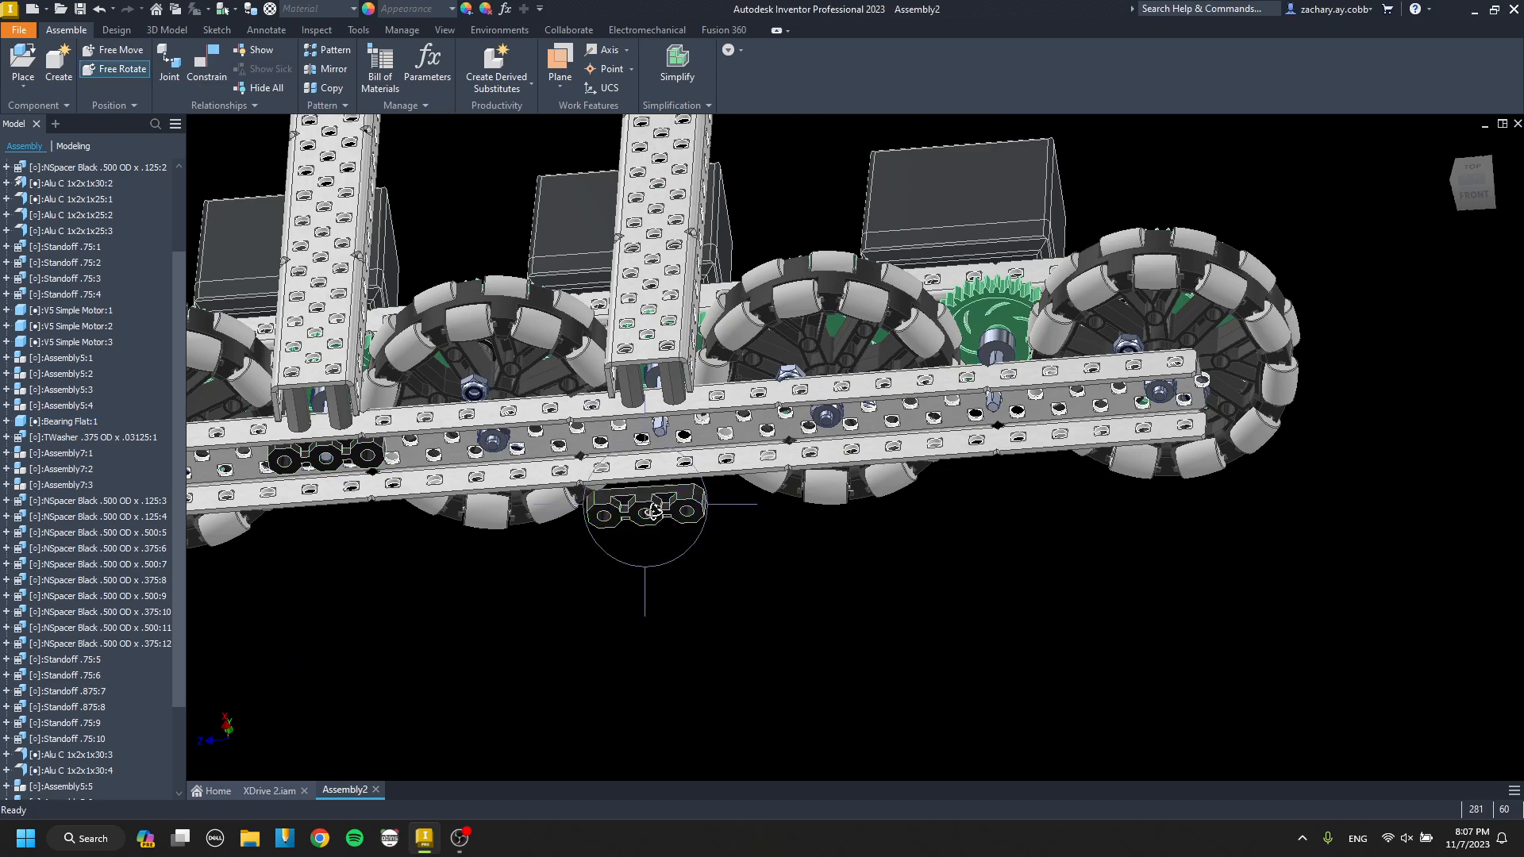
key("c")
scroll(642, 503, "up", 5)
scroll(632, 520, "down", 3)
scroll(633, 435, "up", 5)
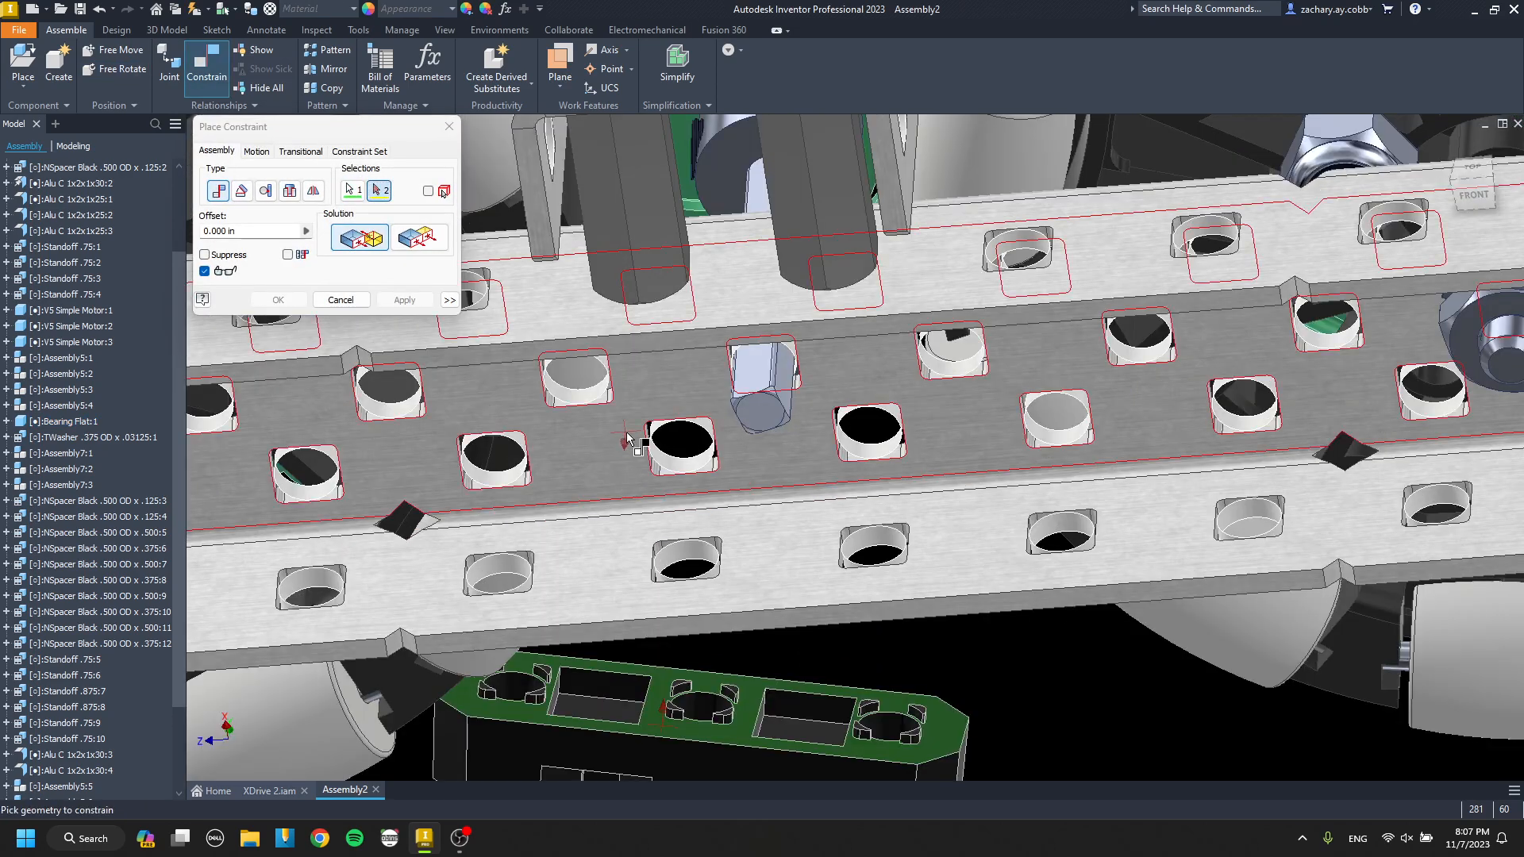
key("Escape")
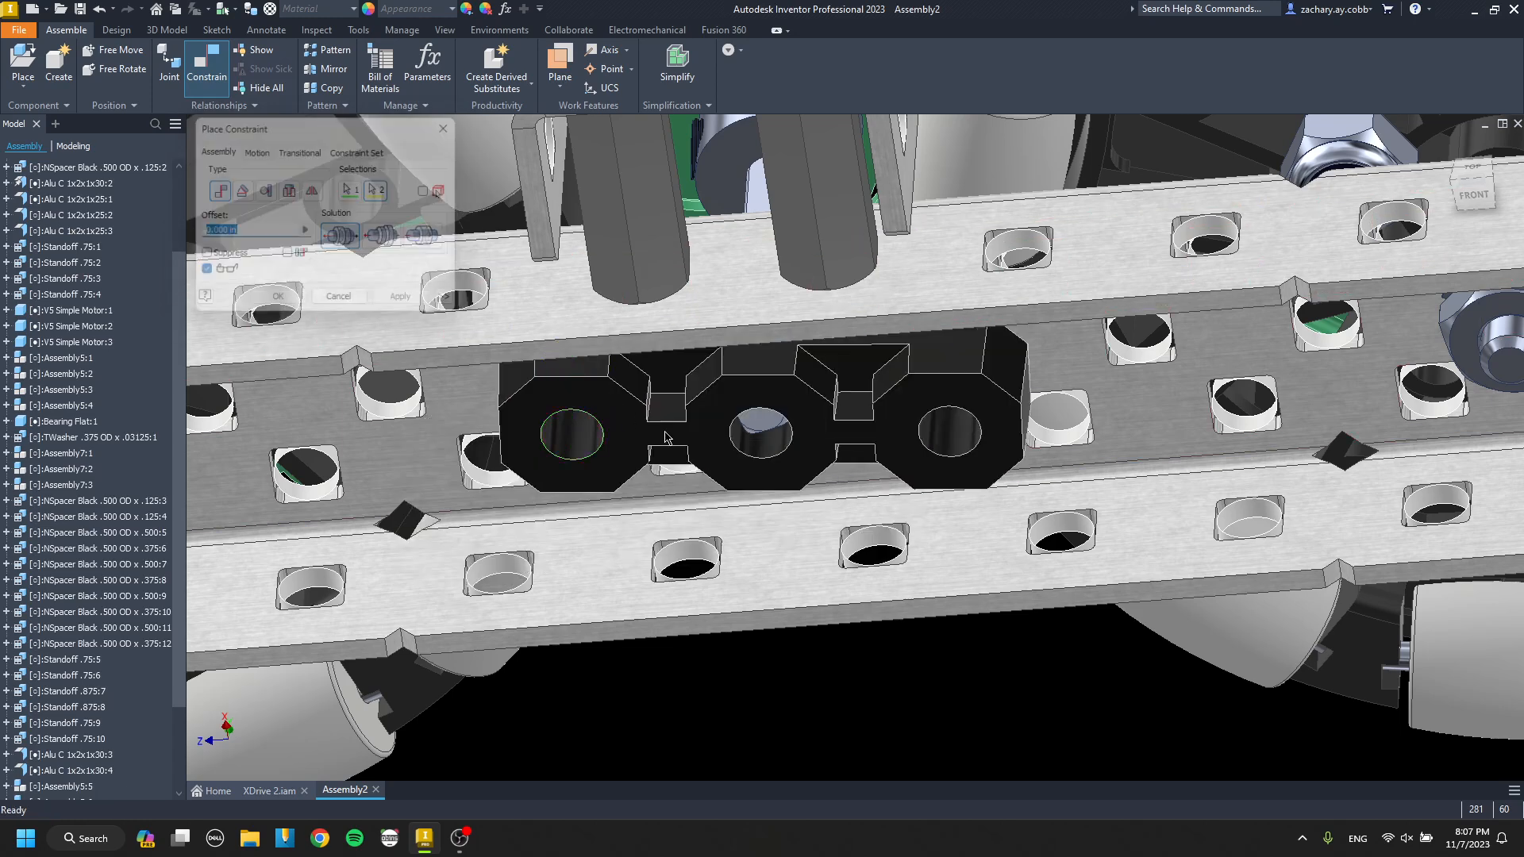
Align the bearing flat's holes with the shaft and the neighbouring web hole beneath the middle cross channel.
left_click(578, 397)
key("Return")
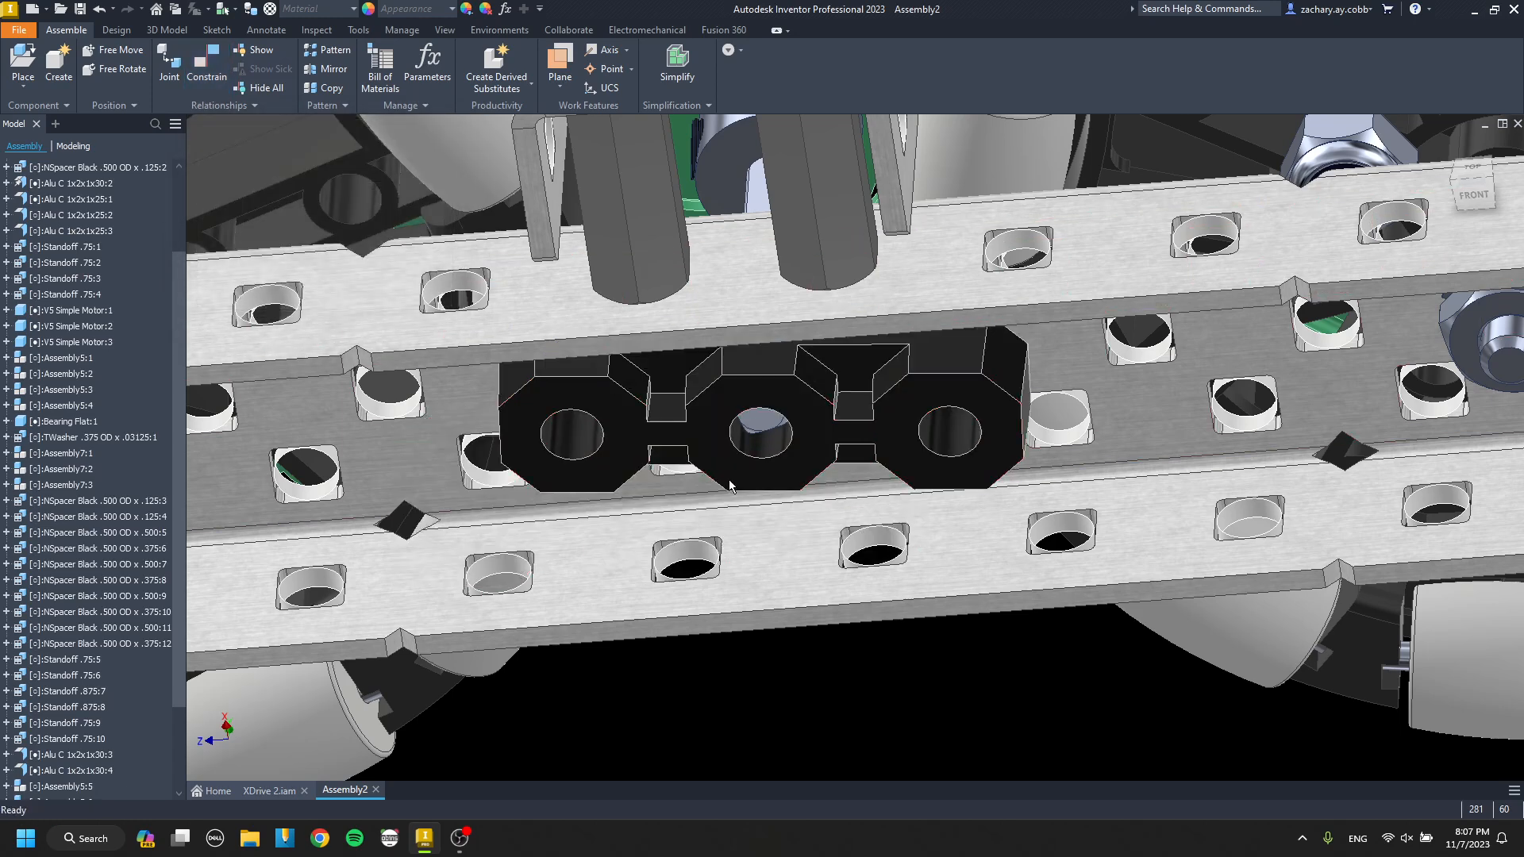
scroll(800, 418, "up", 3)
left_click(805, 443)
key("Return")
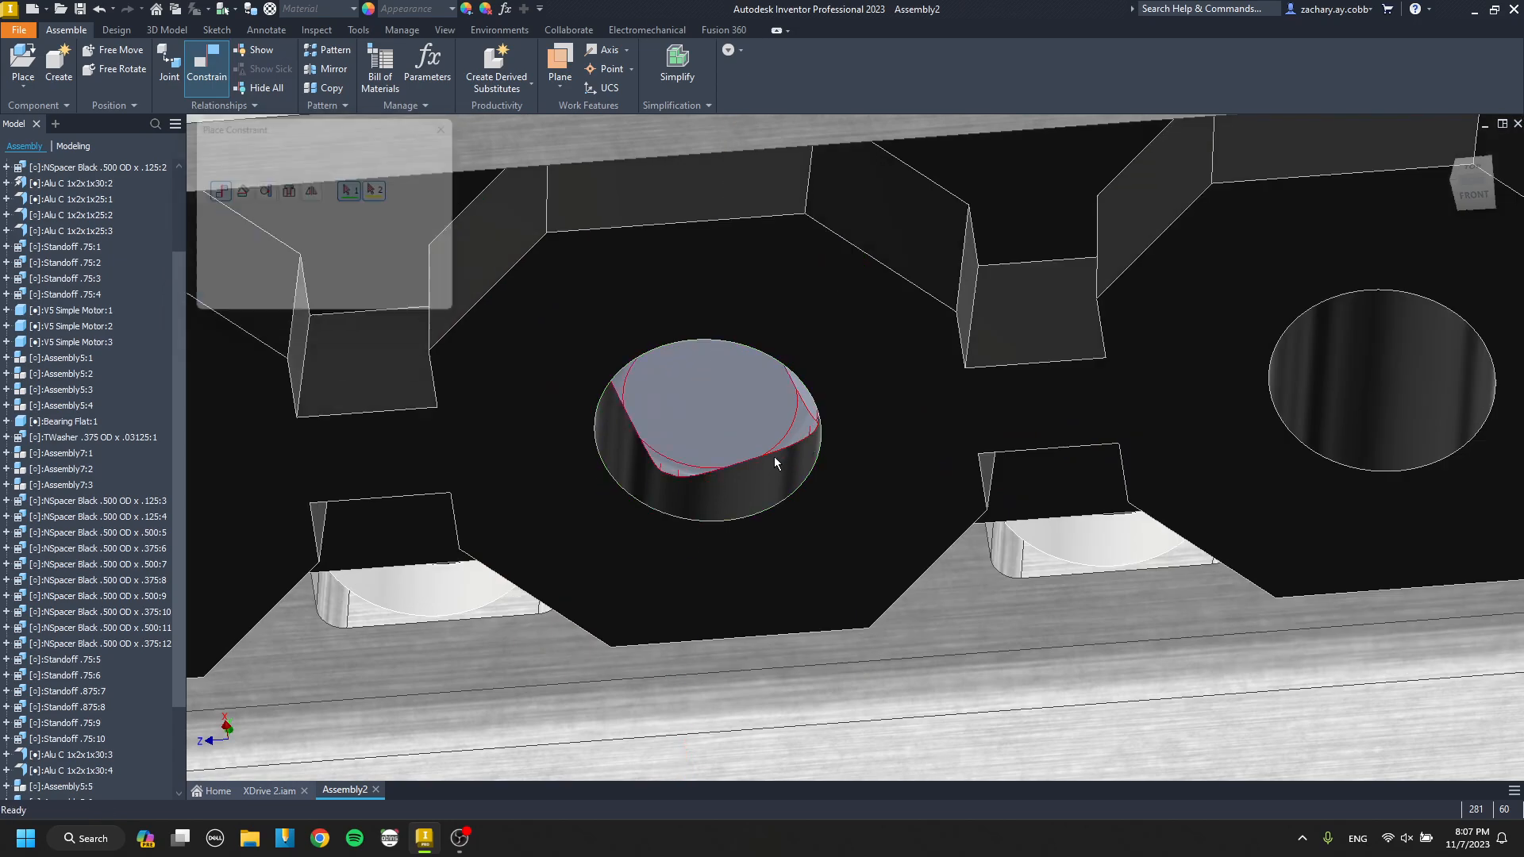
Place another bearing flat copy near the end wheels' gear and mate its pegged face to the outer channel's web.
scroll(774, 455, "down", 8)
middle_click_drag(728, 476, 509, 503)
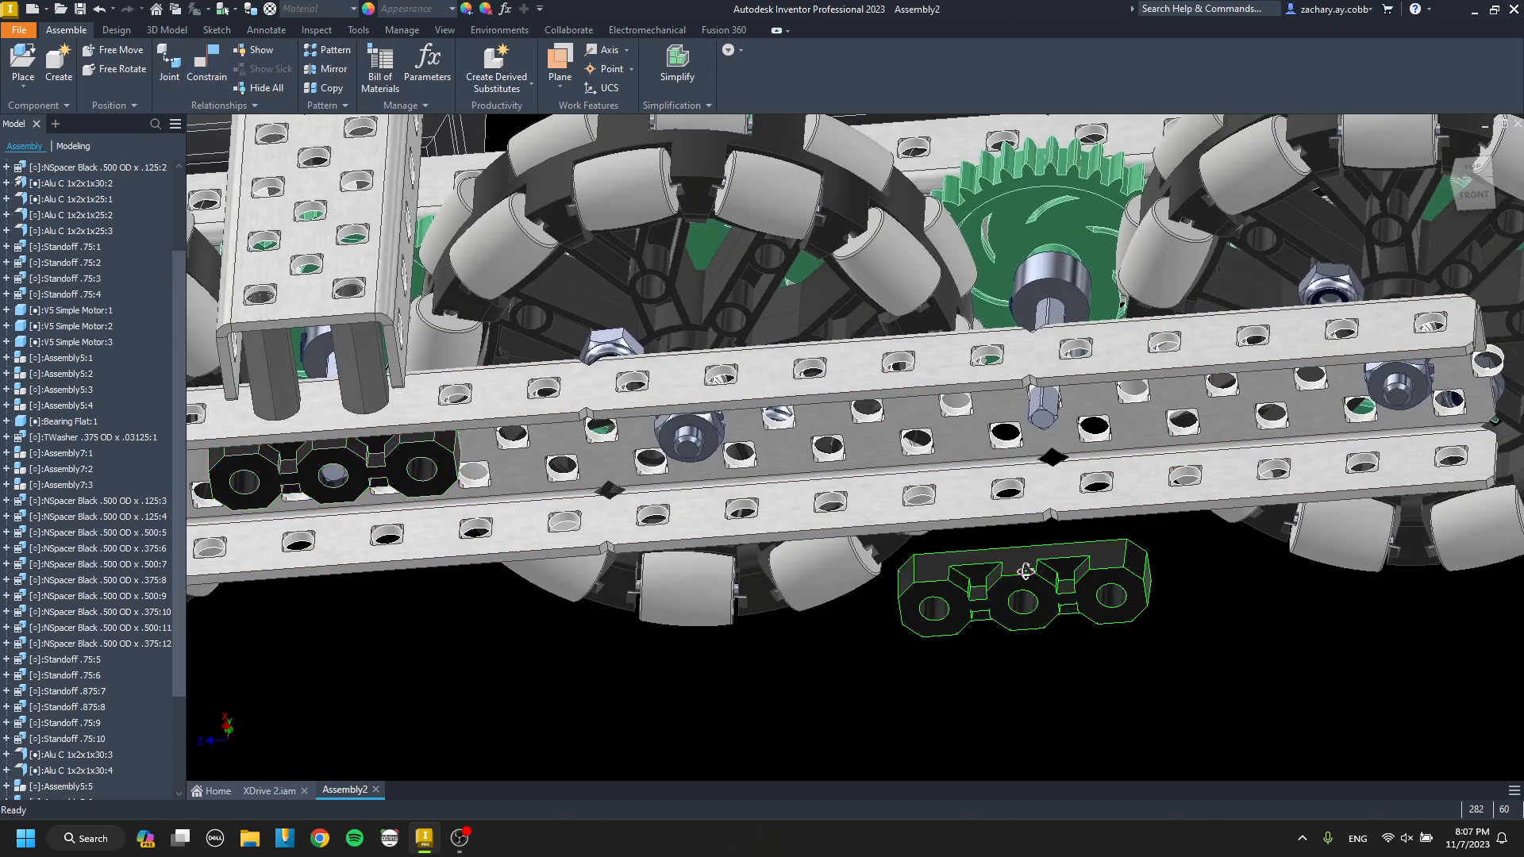
key("c")
scroll(1003, 585, "up", 4)
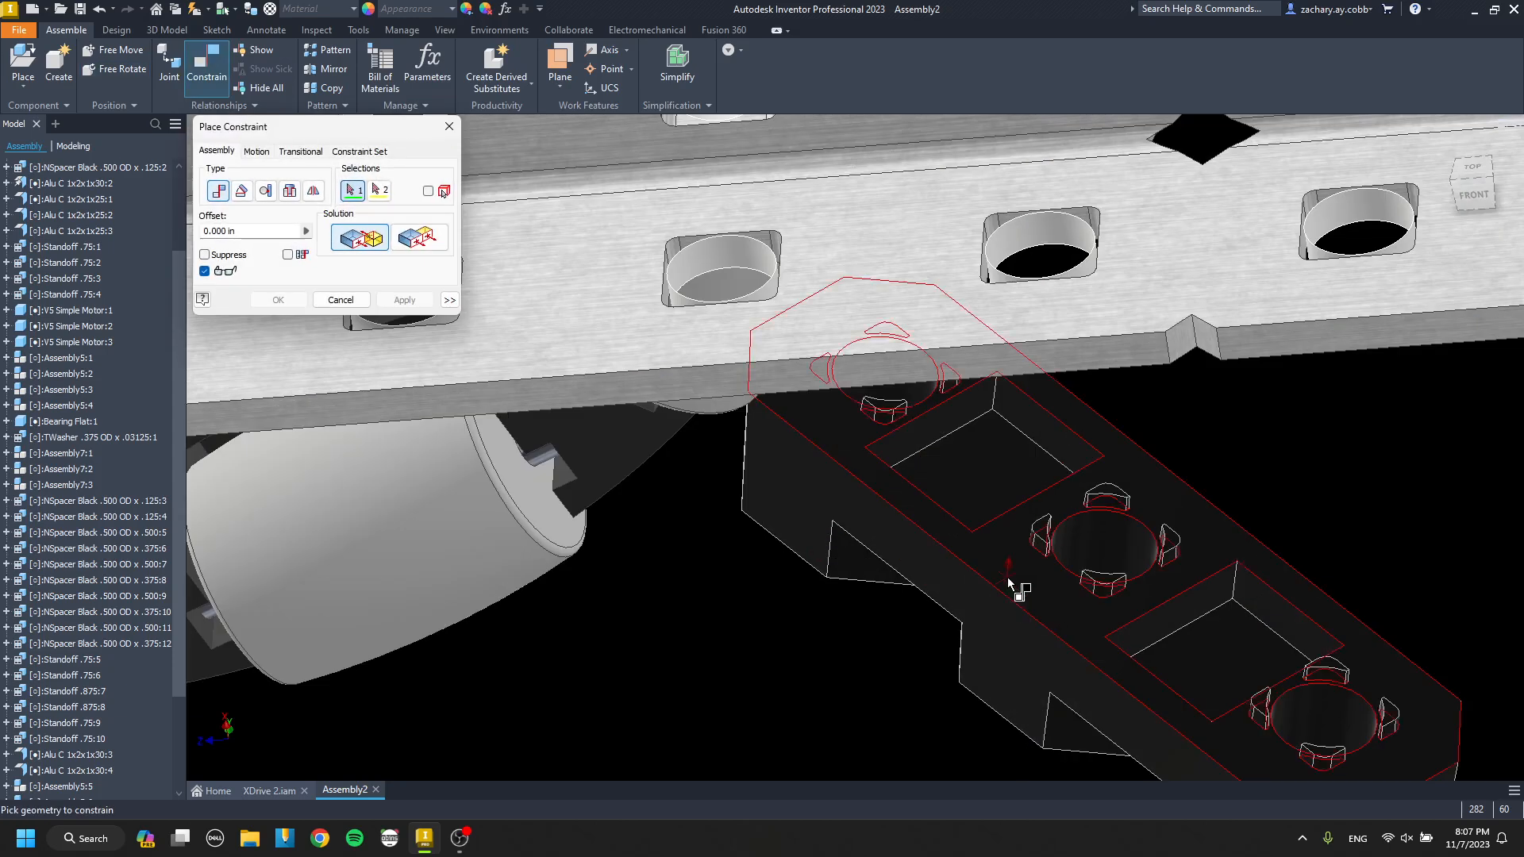
left_click(1011, 589)
scroll(984, 599, "down", 4)
middle_click_drag(909, 642, 796, 715)
scroll(981, 428, "up", 3)
left_click(974, 405)
key("Return")
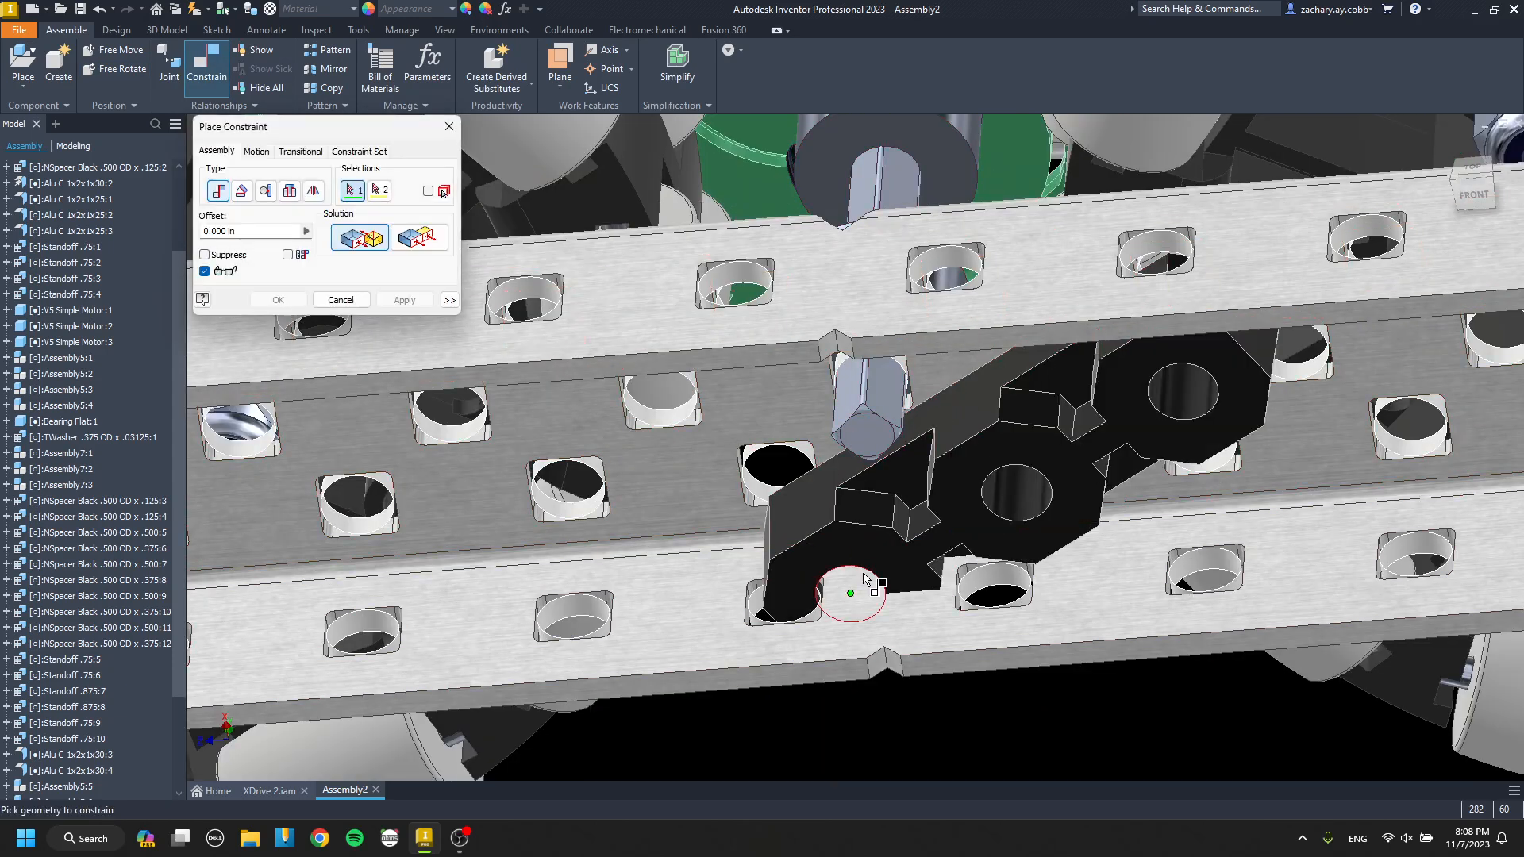
Align the bearing flat's center hole with the end gear's shaft and its side hole with a web hole.
left_click(1012, 494)
scroll(865, 403, "up", 3)
left_click(845, 418)
key("Return")
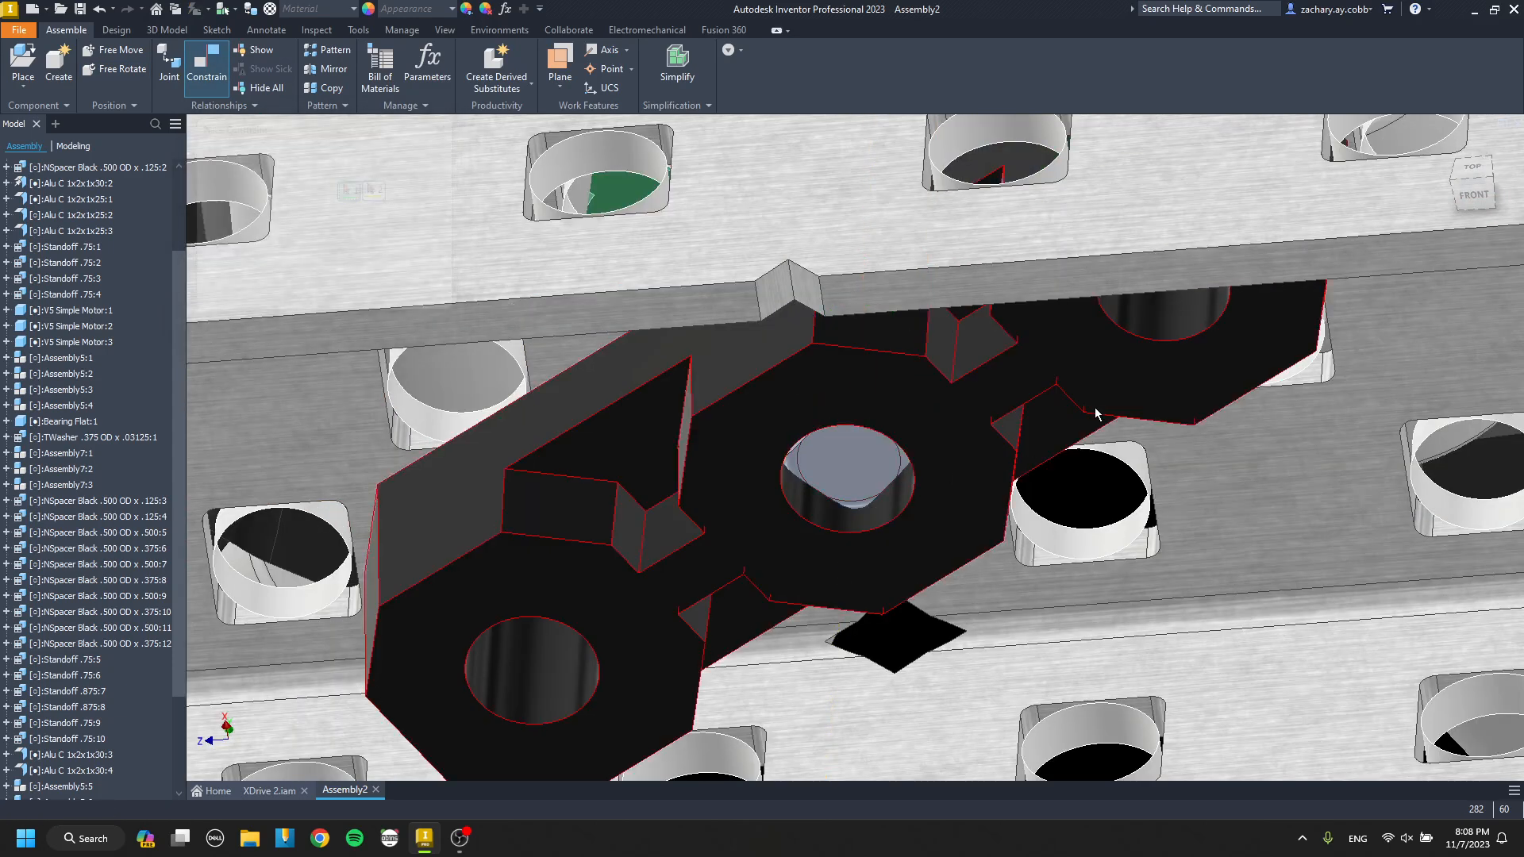
left_click(1298, 370)
key("Return")
scroll(1003, 475, "down", 8)
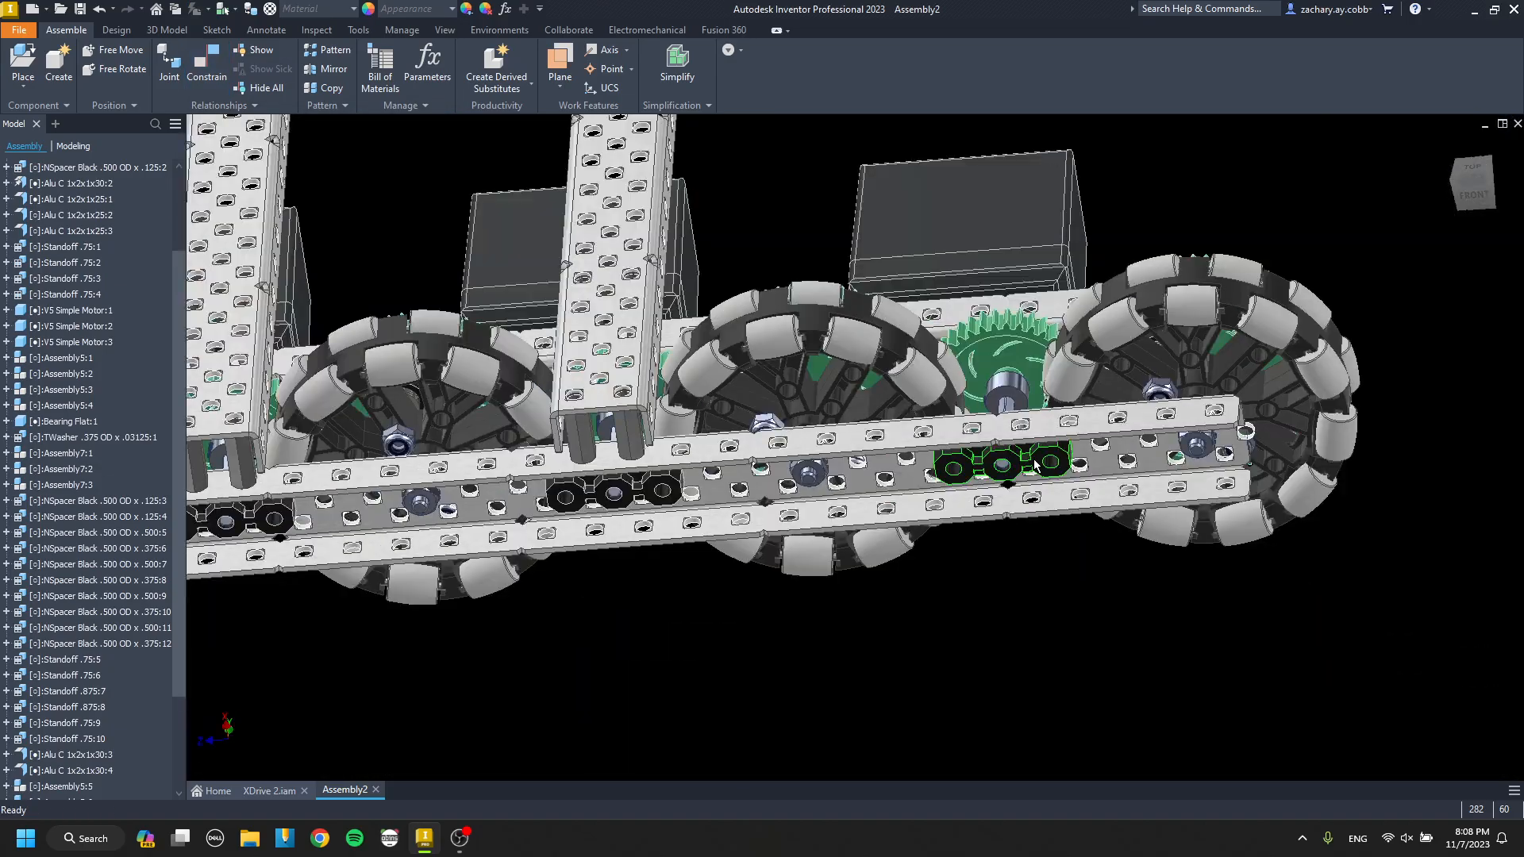
Place a bearing flat copy by the opposite drive's outer channel and mate its pegged face to the web near the end wheel.
middle_click_drag(1036, 467, 691, 490, "shift")
scroll(691, 491, "down", 3)
middle_click_drag(803, 533, 532, 429)
middle_click_drag(960, 575, 754, 433)
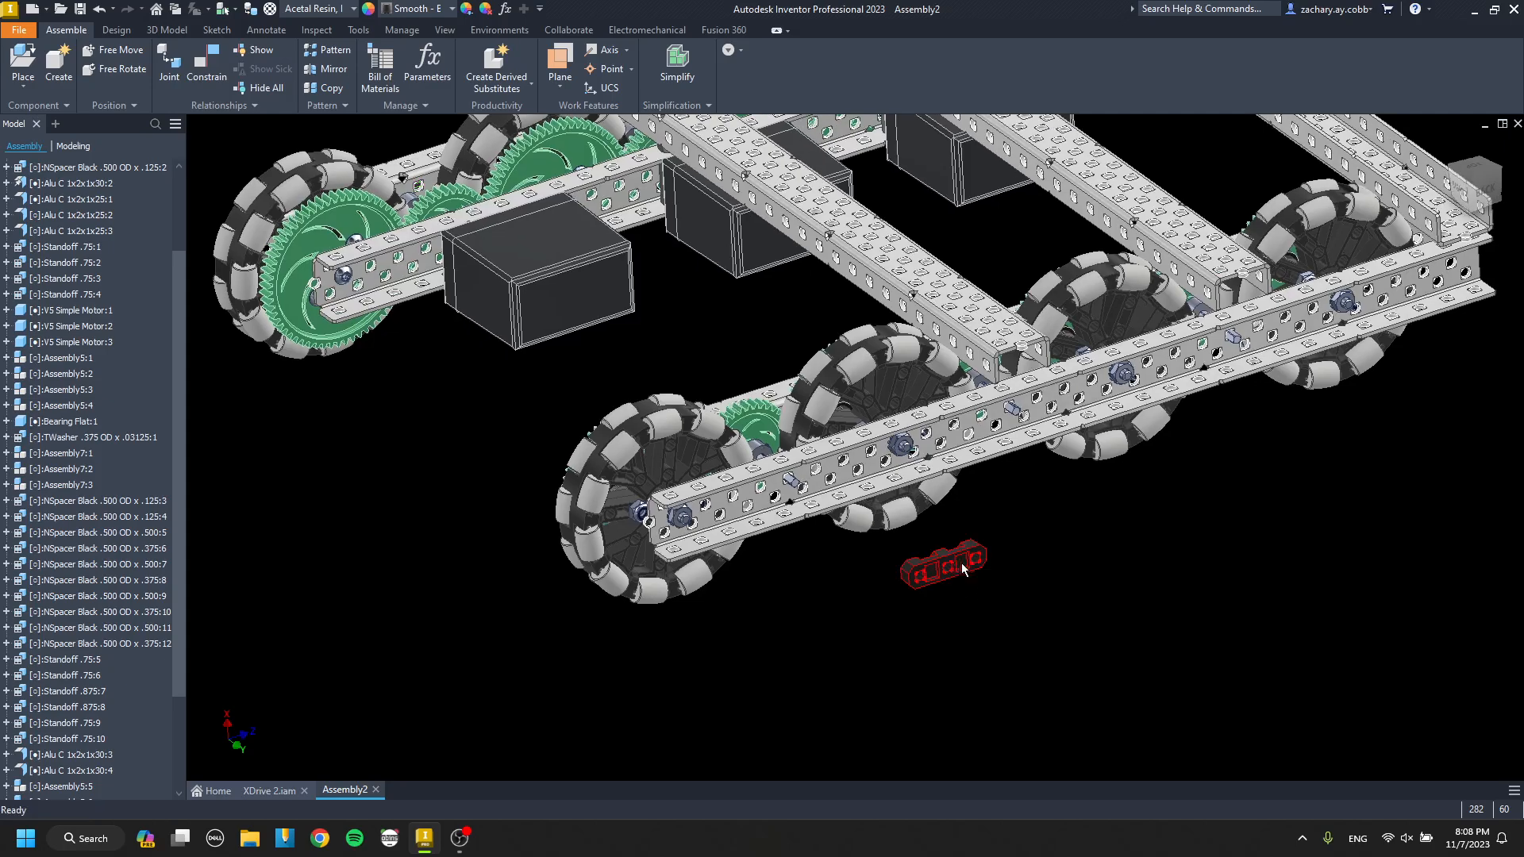
scroll(945, 566, "up", 3)
scroll(901, 568, "up", 6)
key("c")
scroll(879, 562, "down", 2)
left_click(881, 564)
scroll(881, 564, "down", 5)
scroll(627, 466, "up", 4)
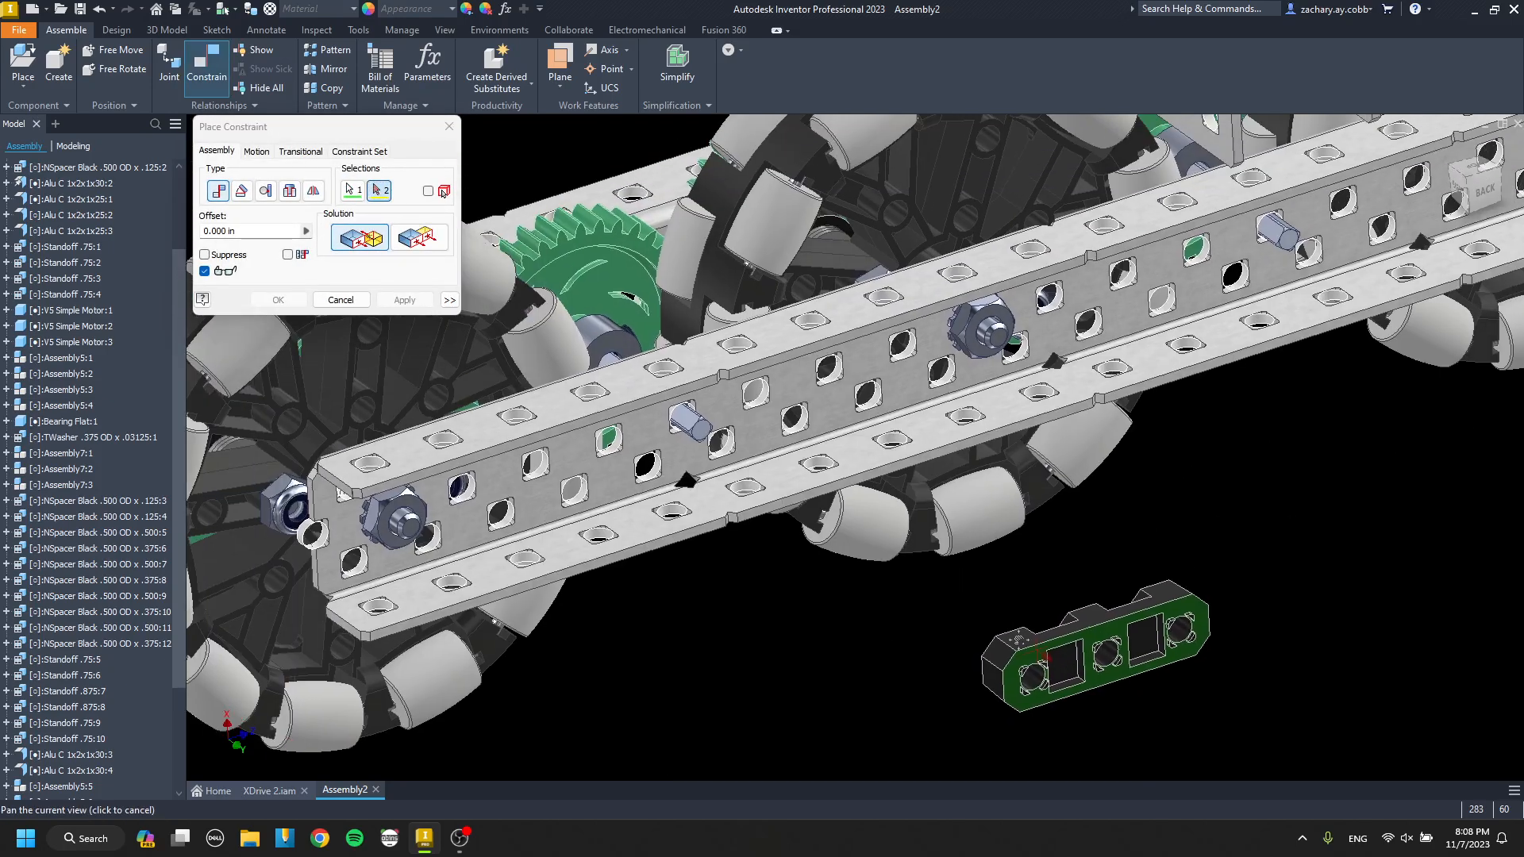
left_click(646, 462)
Align this bearing flat's center hole with the shaft by the end wheel and its side hole with a web hole.
left_click(557, 581)
scroll(766, 365, "up", 7)
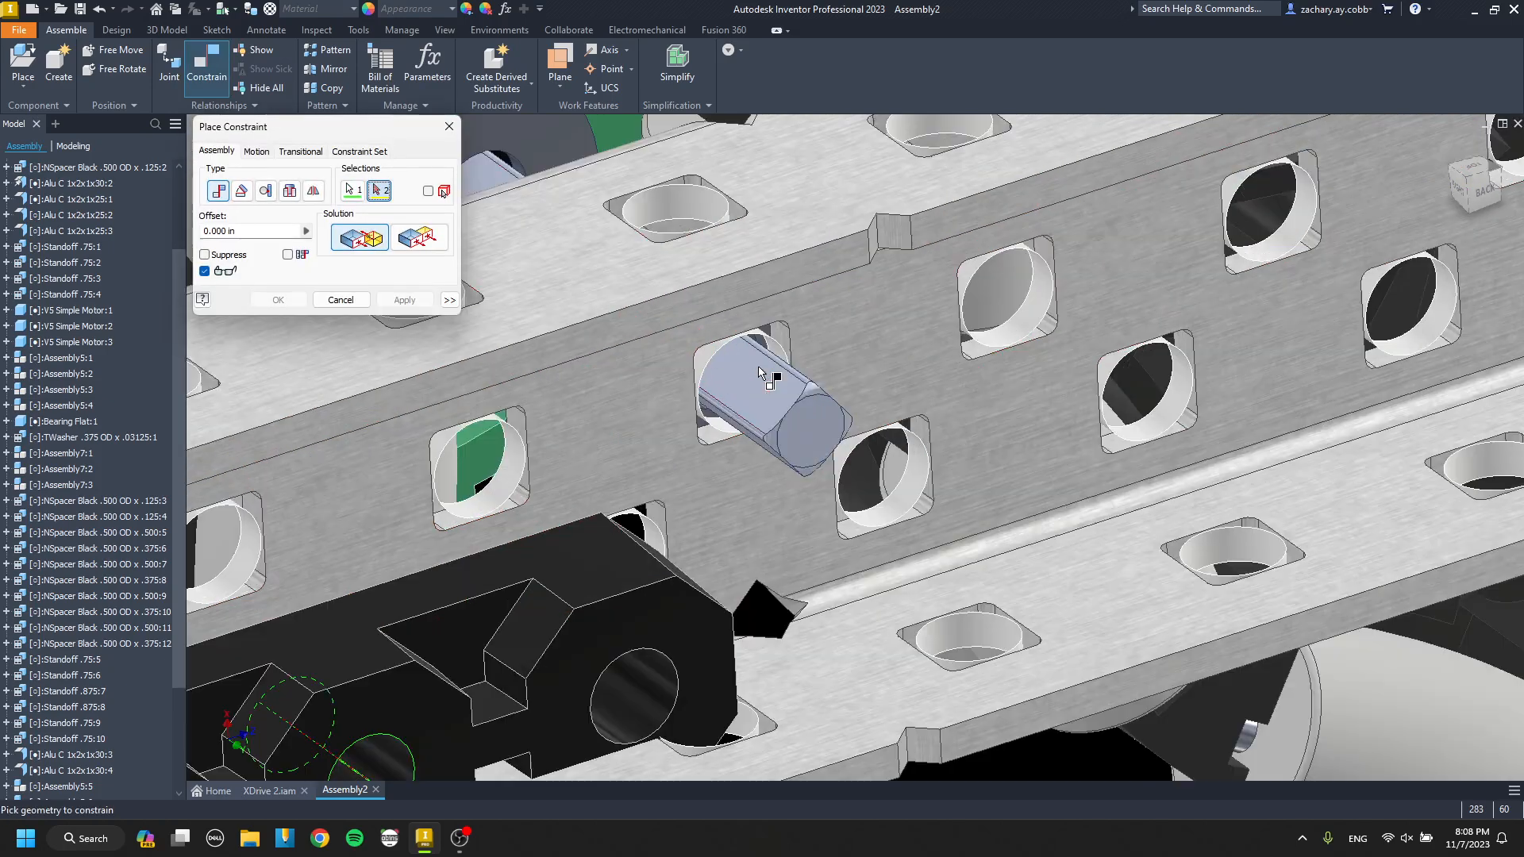
left_click(815, 312)
key("Return")
key("Escape")
scroll(731, 429, "down", 4)
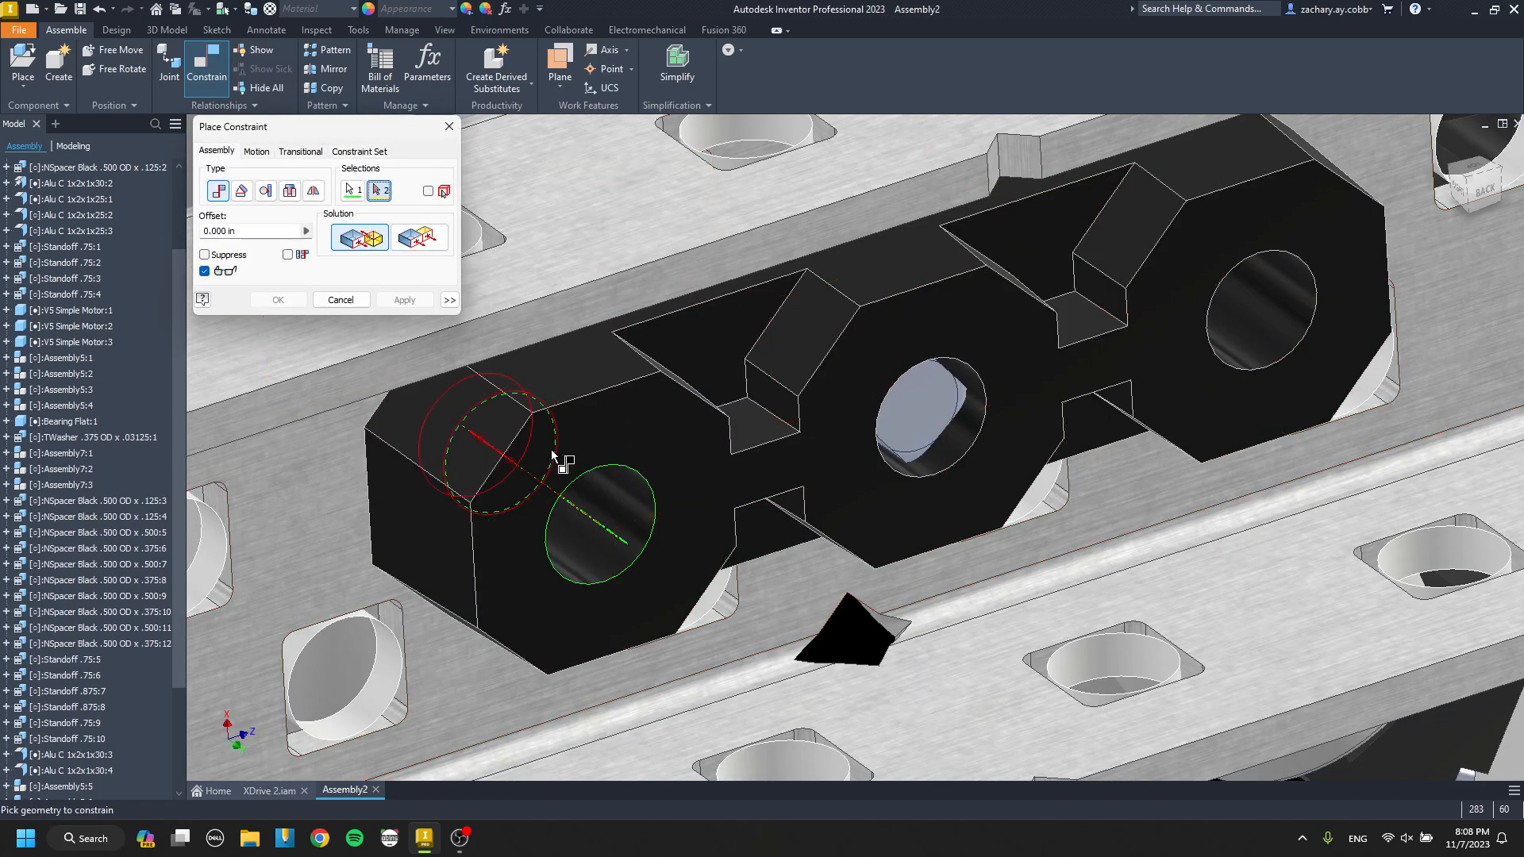
left_click(557, 461)
key("Return")
scroll(558, 460, "down", 5)
Copy the bearing flat to the next shaft along the channel, rotate it and mate its pegged face to the web.
middle_click_drag(557, 460, 500, 467)
left_click(770, 429)
key("ctrl+c")
middle_click_drag(1495, 416, 970, 547)
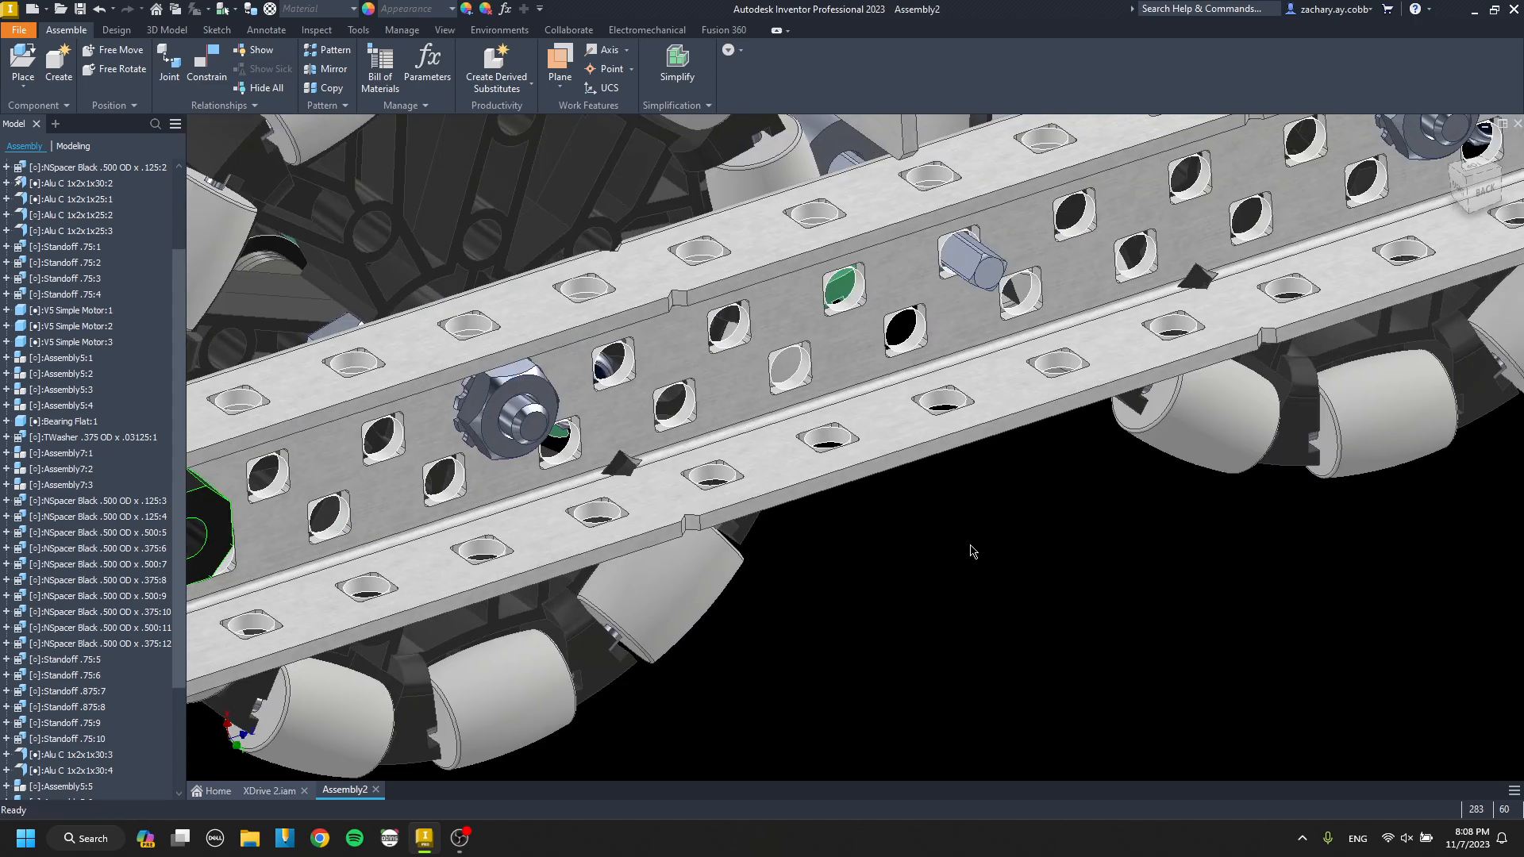
key("ctrl+v")
key("g")
left_click_drag(978, 543, 1068, 544)
key("c")
scroll(1038, 489, "up", 5)
left_click(1038, 488)
scroll(1032, 476, "down", 4)
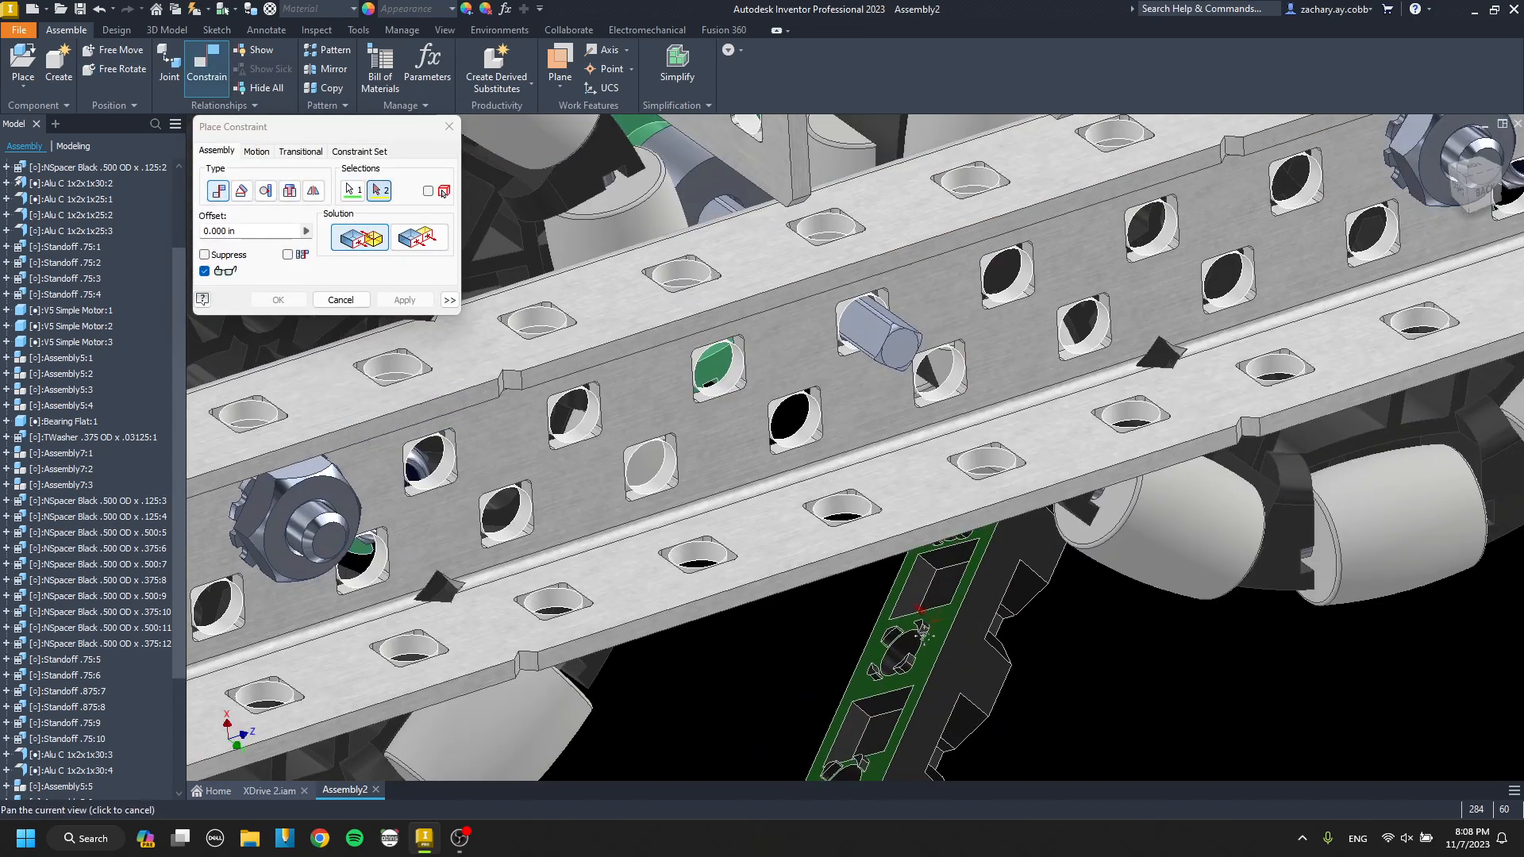
scroll(731, 389, "up", 4)
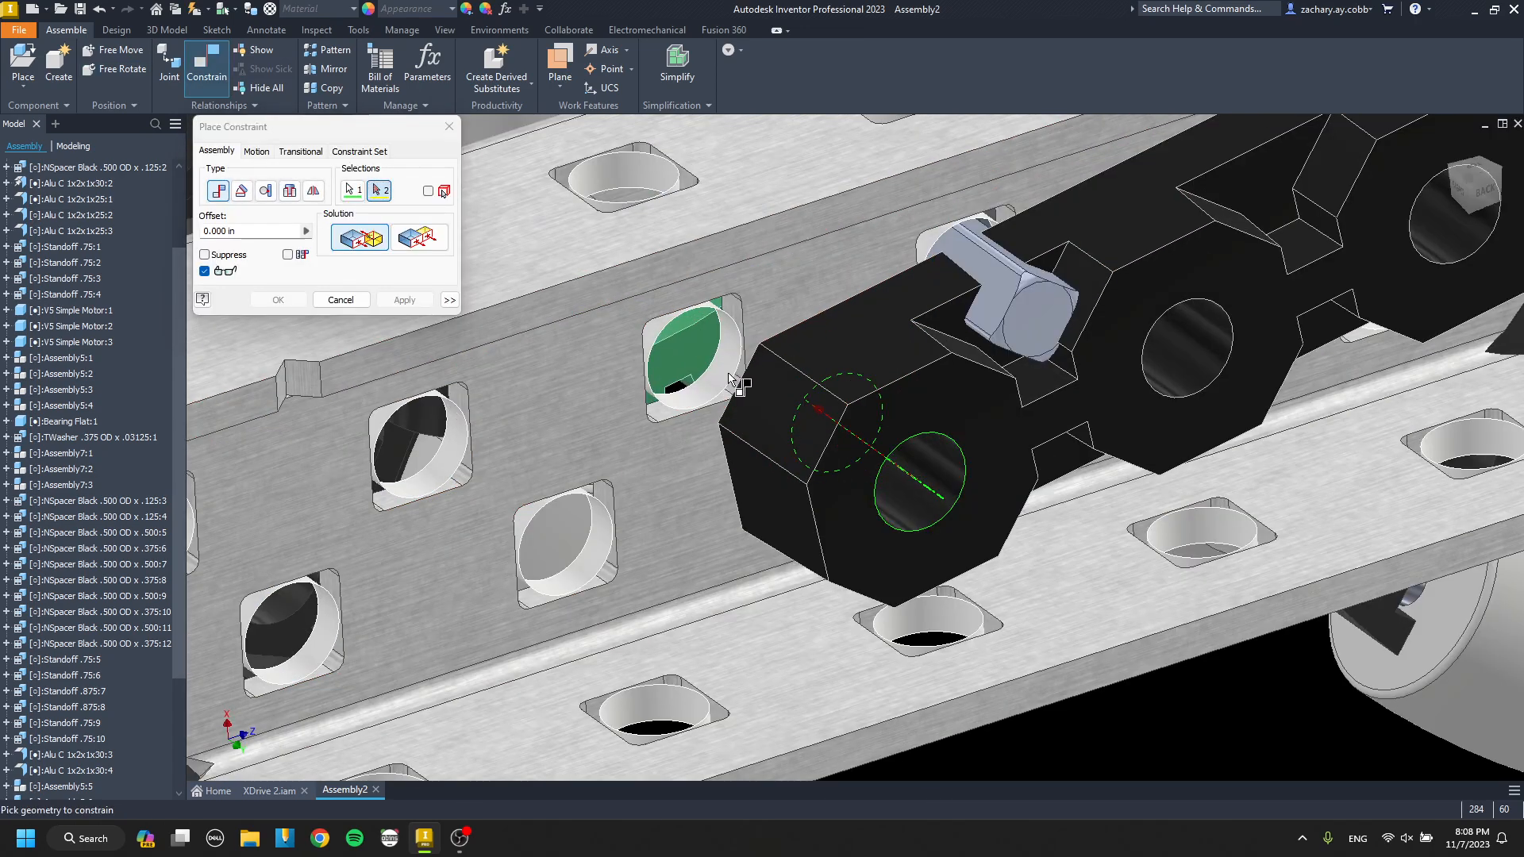
Align the second bearing flat's center hole with its shaft and its end hole with the adjacent web hole.
scroll(731, 381, "up", 3)
scroll(729, 364, "down", 4)
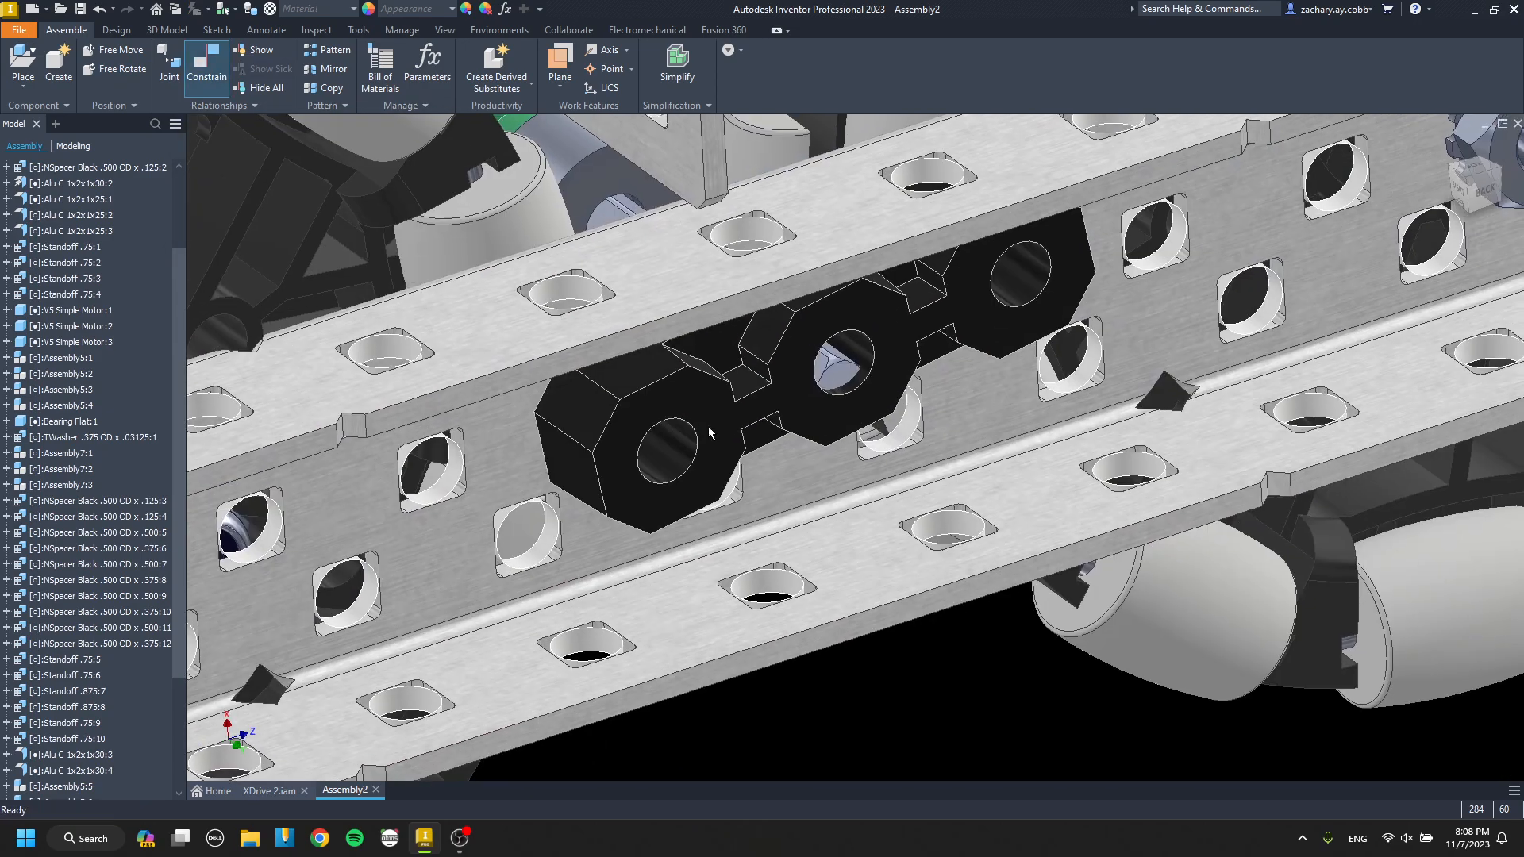
key("c")
scroll(869, 347, "up", 4)
left_click(687, 385)
key("Return")
scroll(715, 391, "down", 5)
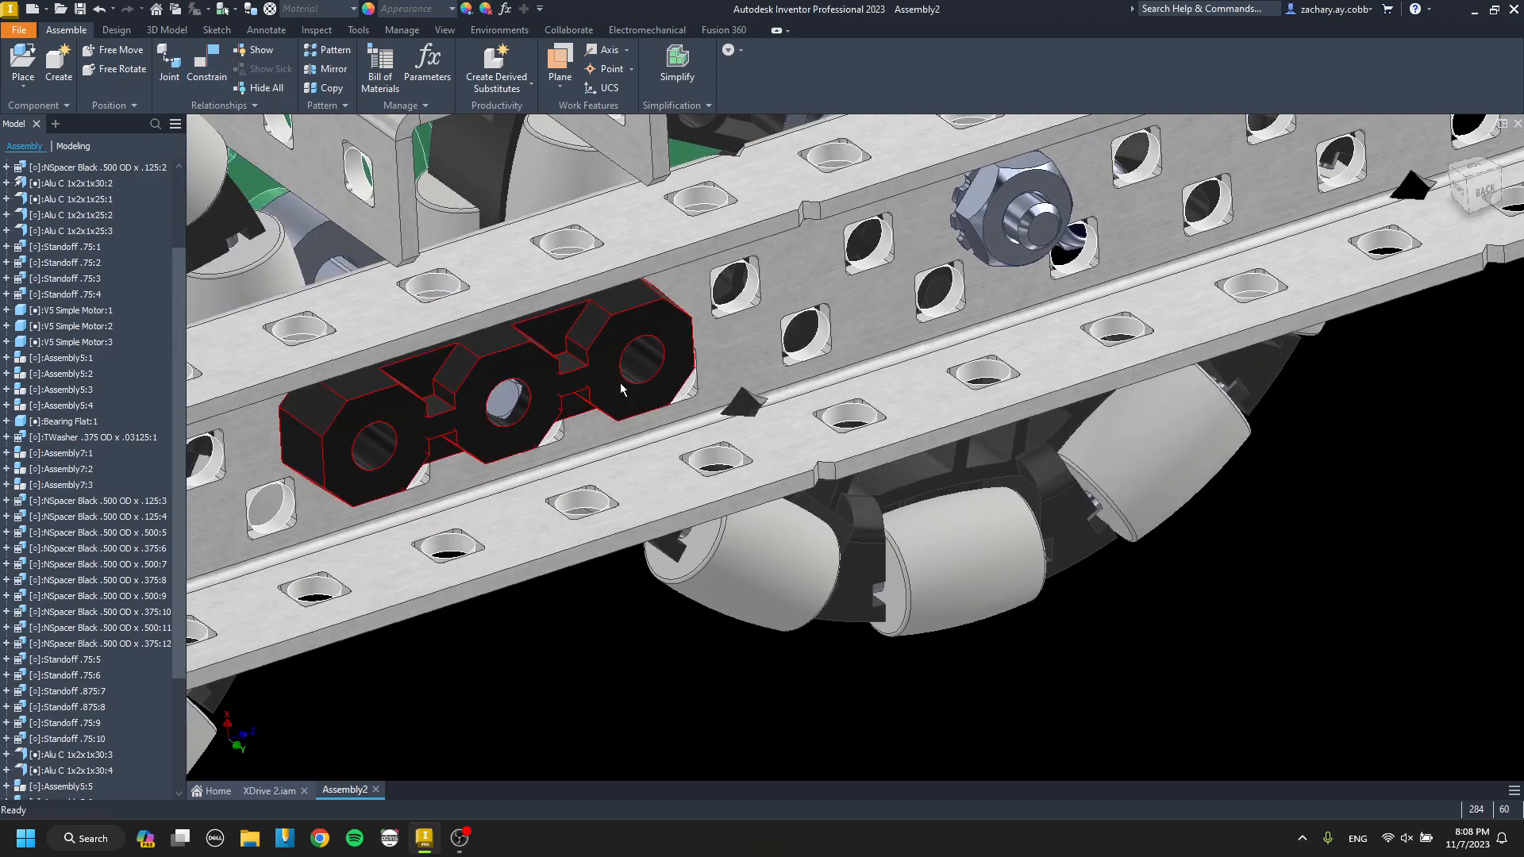
Paste and rotate a third bearing flat by the last shaft and mate its pegged face to the outer channel's web.
left_click(620, 383)
scroll(621, 382, "down", 2)
middle_click_drag(1192, 356, 1016, 458)
key("ctrl+v")
scroll(1017, 457, "up", 3)
key("g")
left_click_drag(1005, 432, 1008, 416)
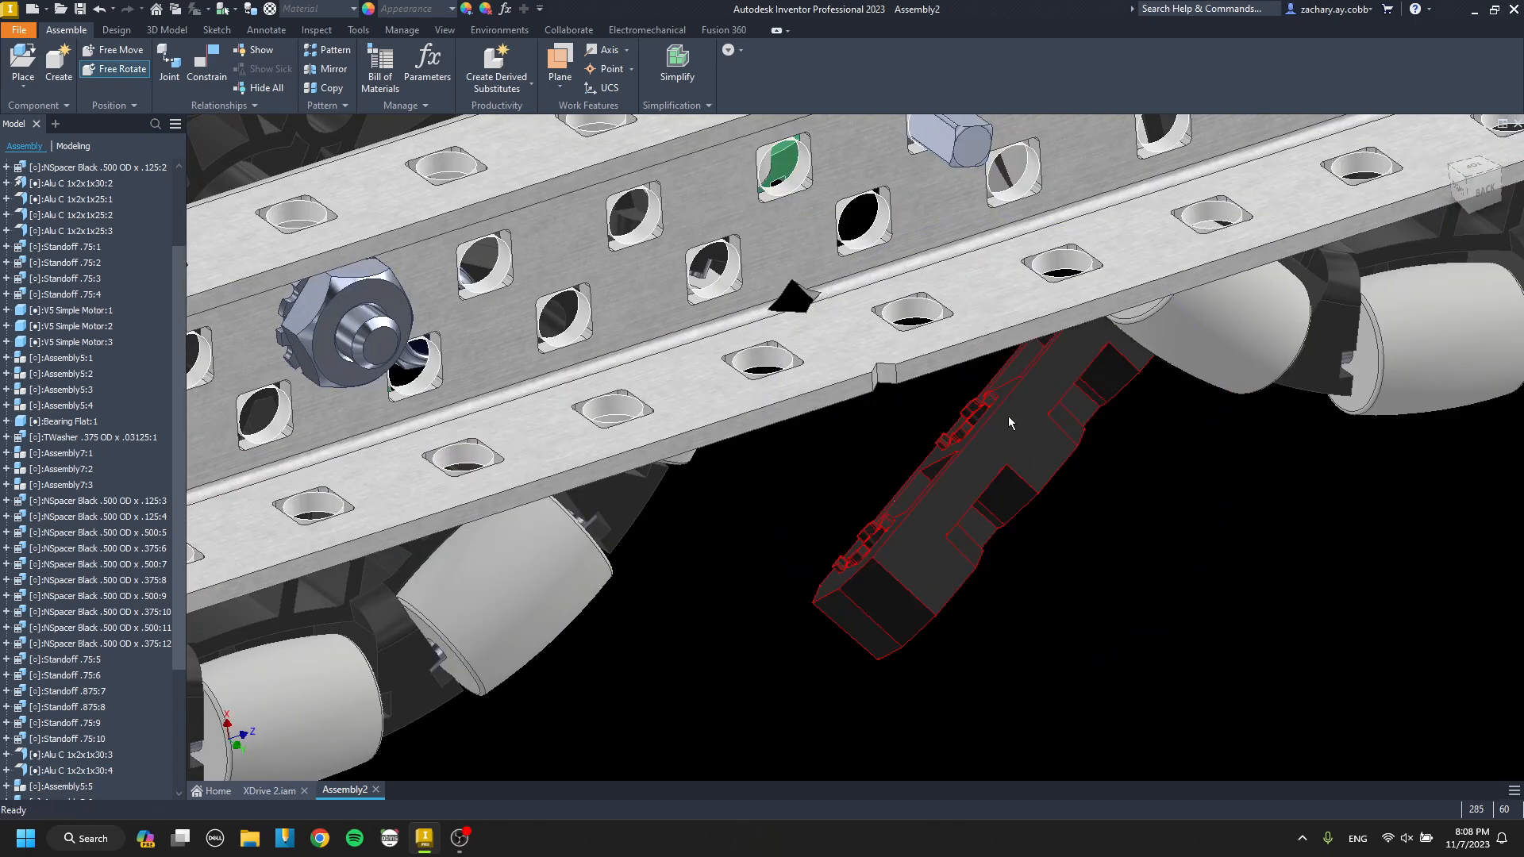
scroll(1008, 415, "up", 5)
key("c")
left_click(993, 370)
scroll(988, 381, "down", 4)
left_click(919, 454)
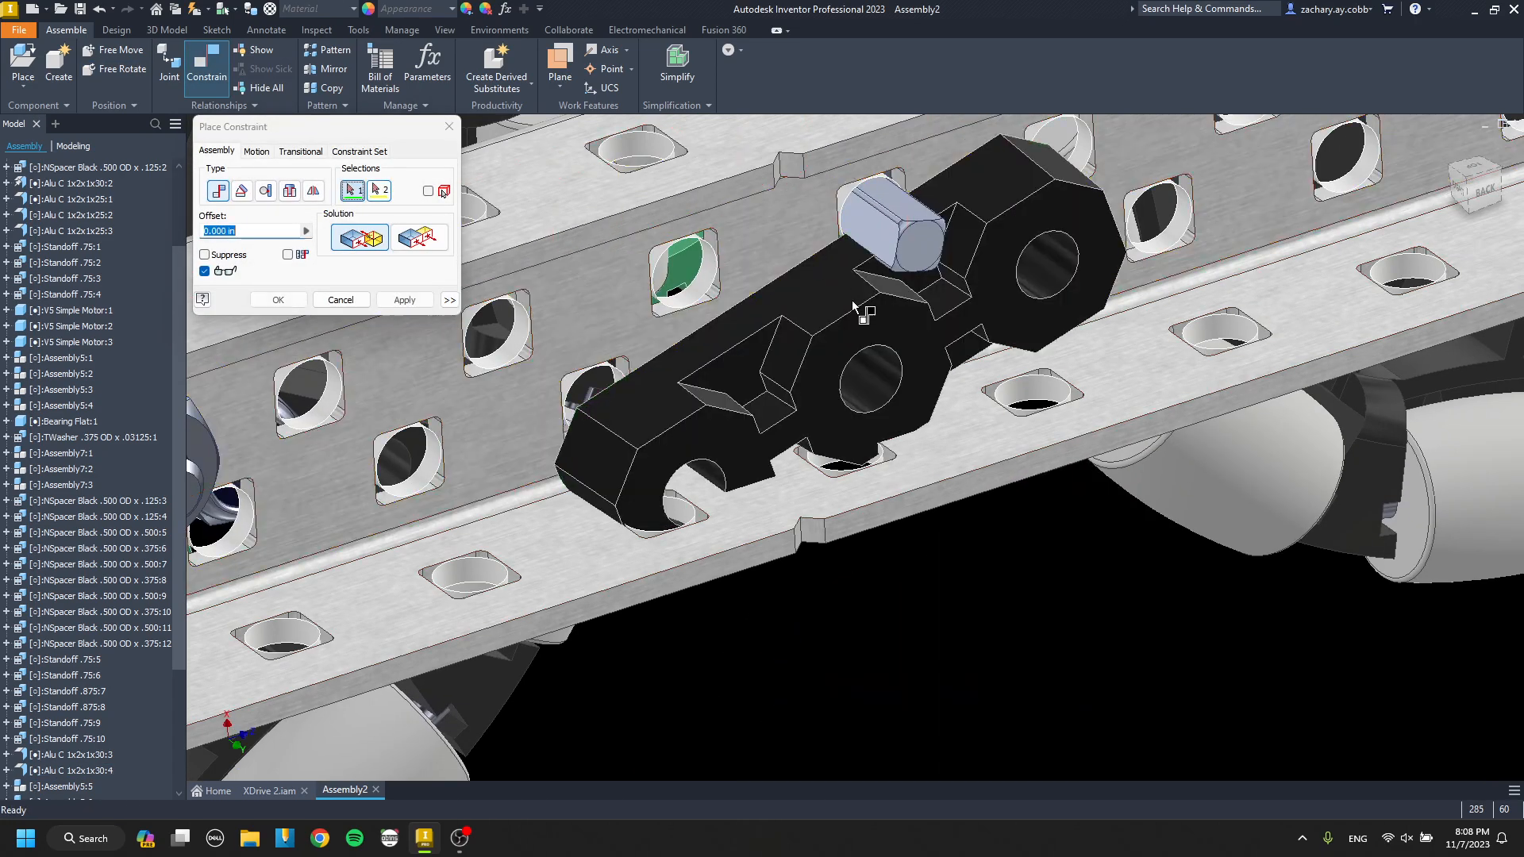
Align the third bearing flat's center hole with the shaft and its end hole with the adjacent web hole.
left_click(859, 381)
scroll(897, 215, "up", 5)
left_click(912, 401)
key("Return")
scroll(821, 494, "down", 5)
middle_click_drag(817, 493, 881, 411)
key("c")
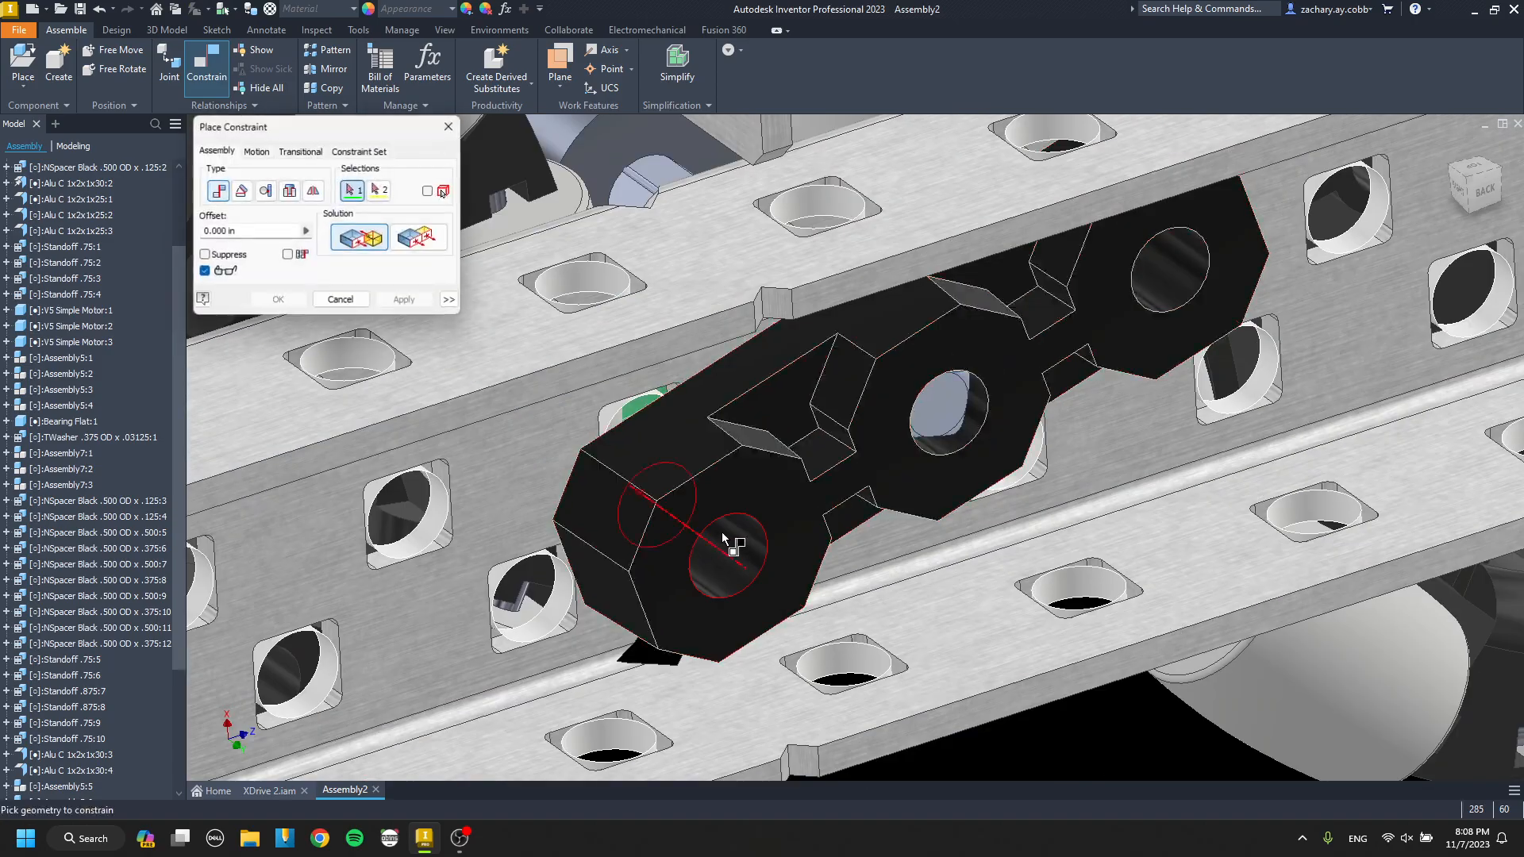
left_click(676, 446)
key("Return")
Demote the two .75 standoffs under the end of the first cross channel into their own subassembly.
scroll(676, 446, "down", 8)
middle_click_drag(679, 446, 498, 454, "shift")
middle_click_drag(499, 454, 949, 456)
scroll(516, 454, "up", 5)
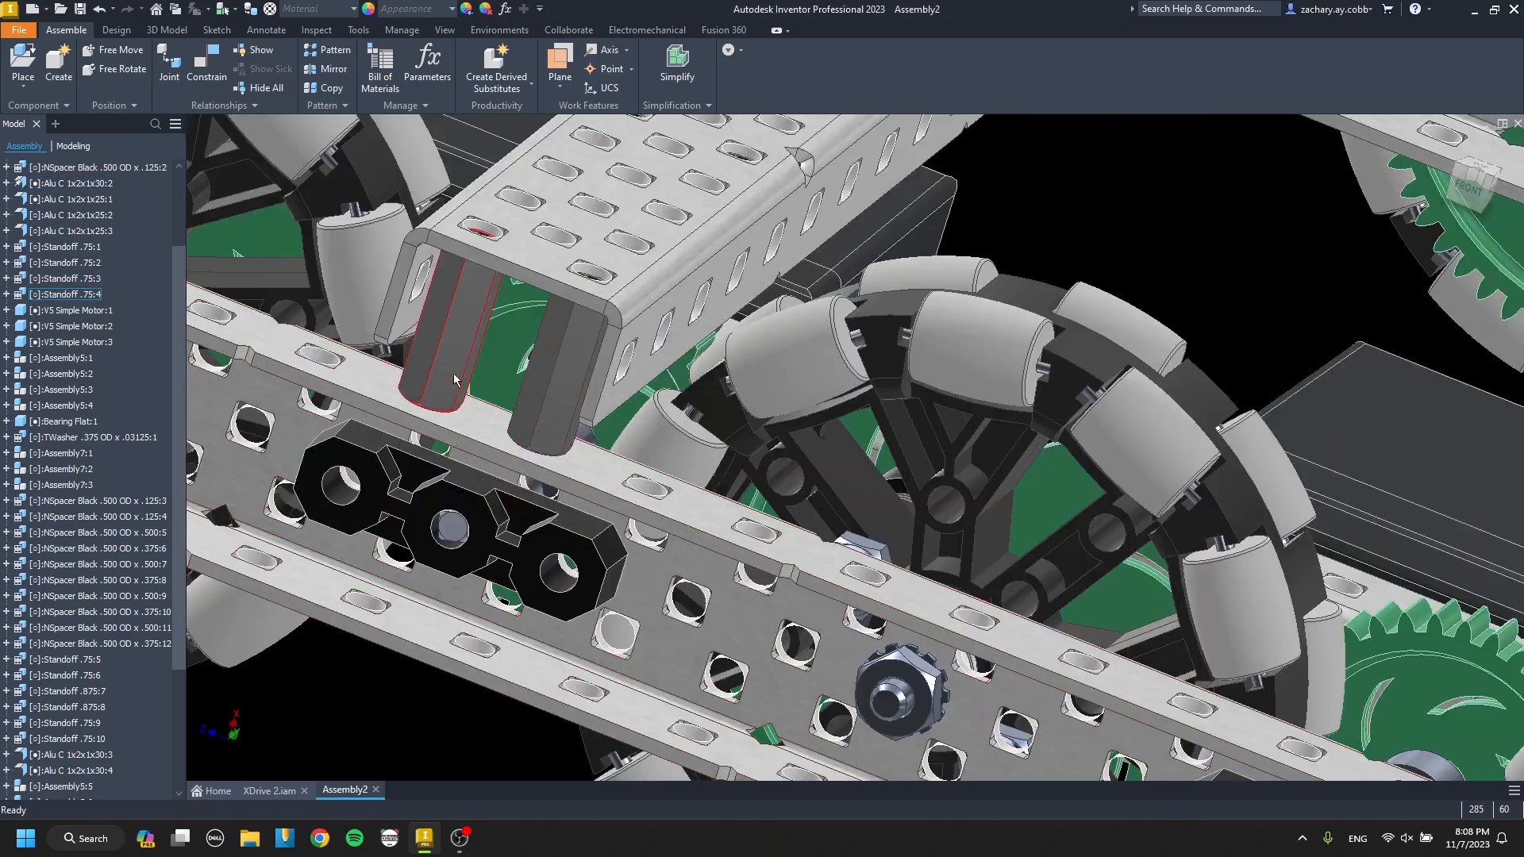
right_click(566, 401)
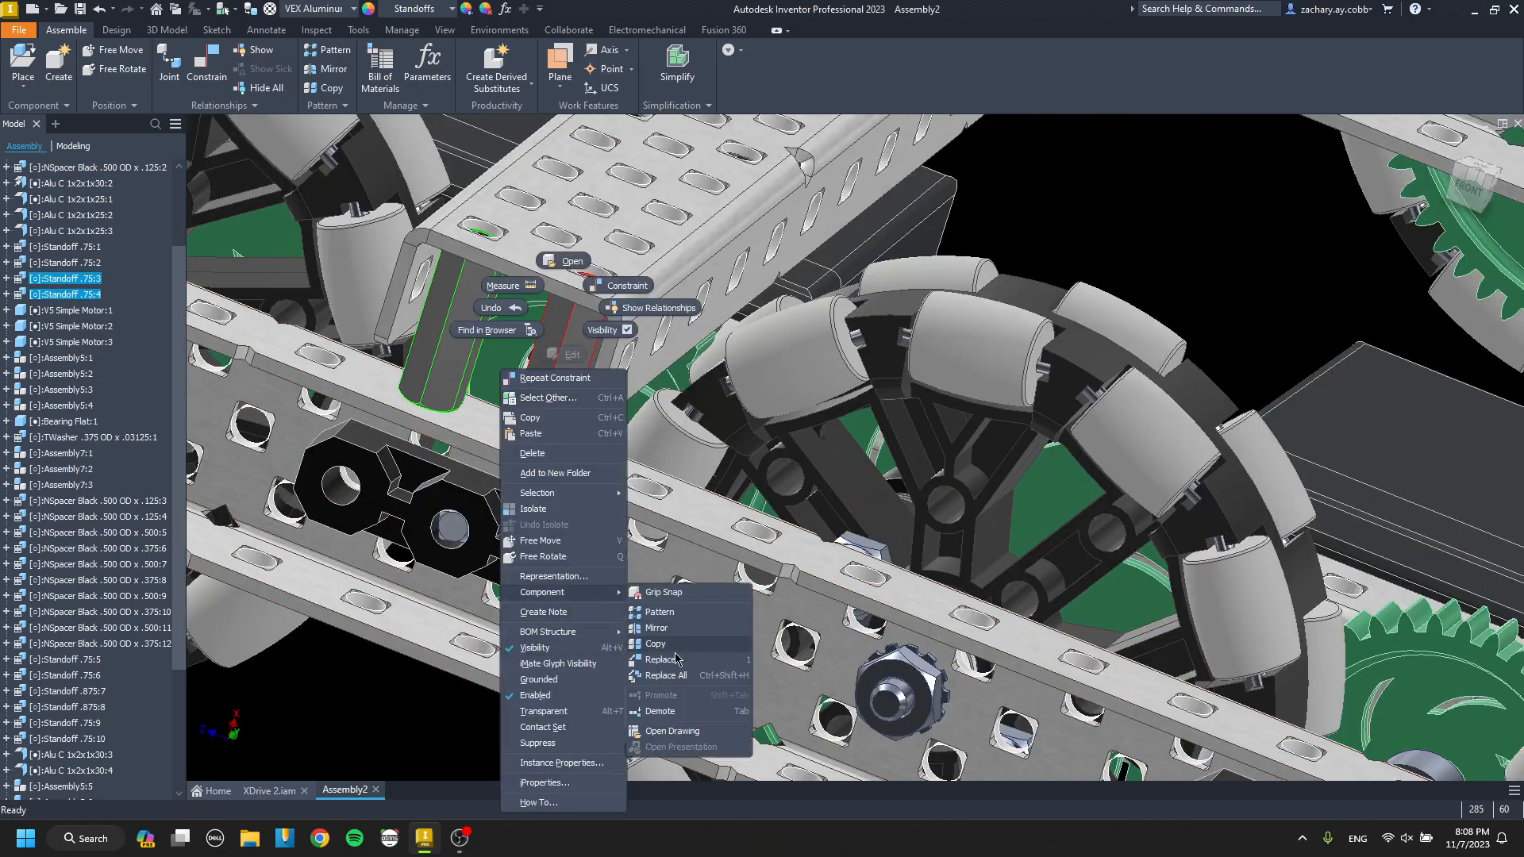
left_click(659, 711)
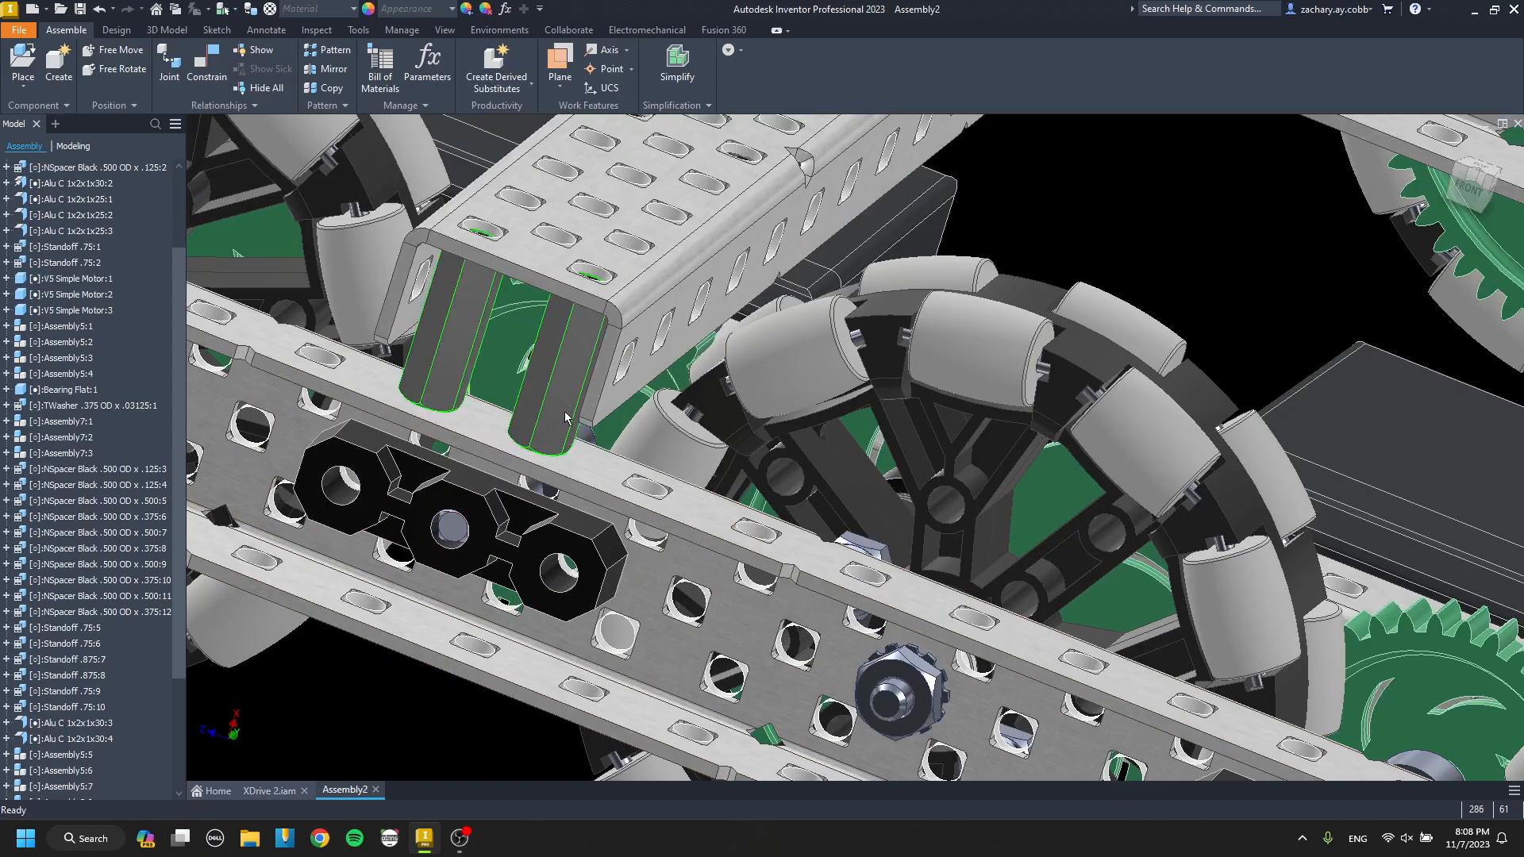
Paste a copy of the standoff pair by the next cross channel and mate its end face to the drive channel's upper flange.
scroll(566, 419, "down", 6)
middle_click_drag(278, 355, 706, 460, "shift")
middle_click_drag(707, 460, 698, 496)
scroll(842, 699, "up", 4)
middle_click_drag(842, 698, 728, 621, "shift")
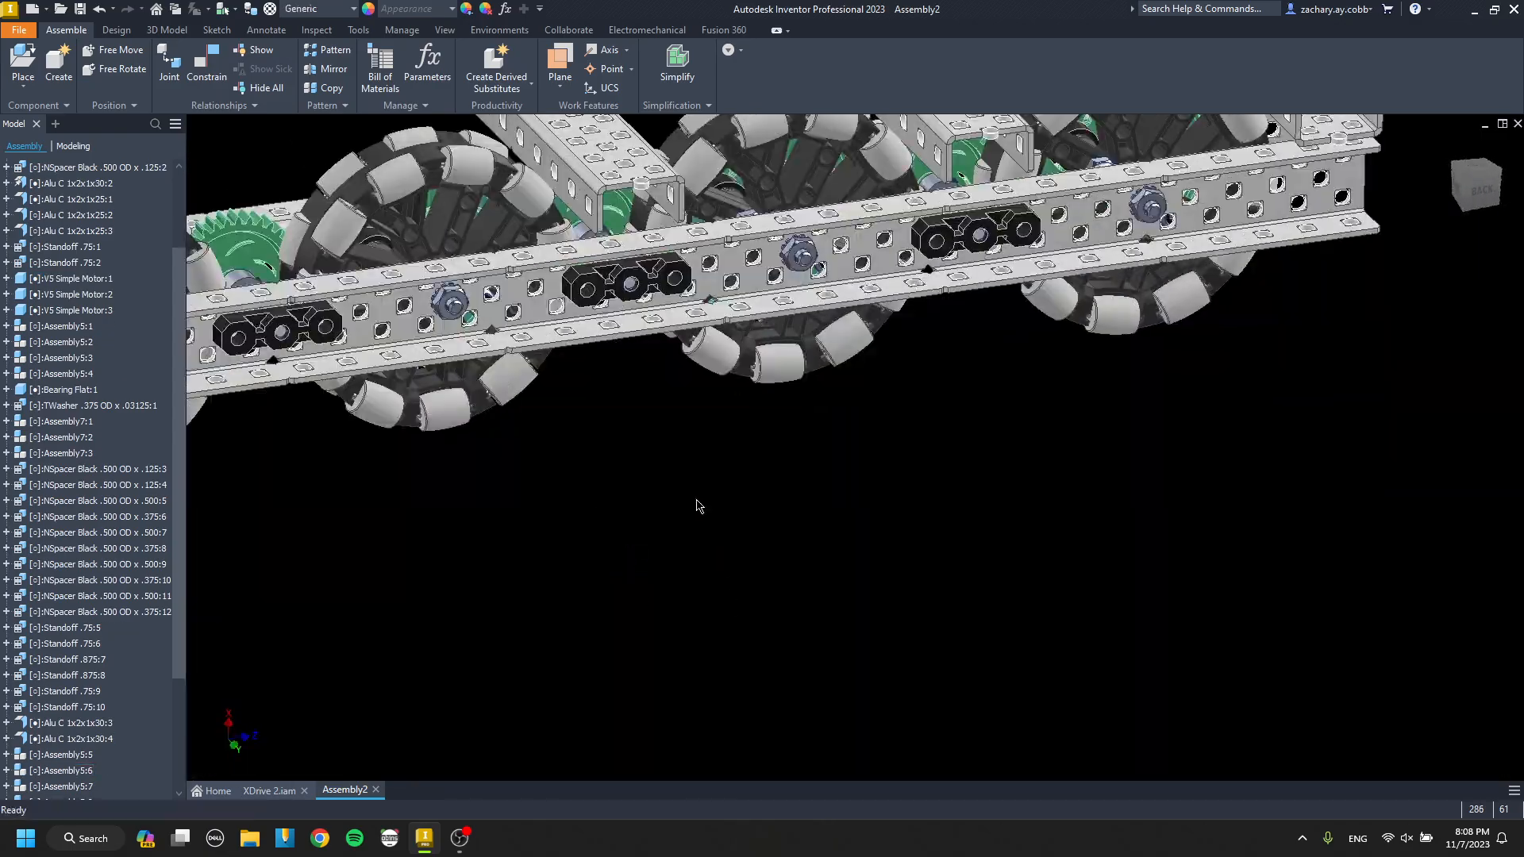
scroll(654, 443, "up", 8)
key("c")
left_click(651, 400)
scroll(651, 401, "down", 6)
middle_click_drag(603, 214, 658, 477)
scroll(659, 477, "up", 3)
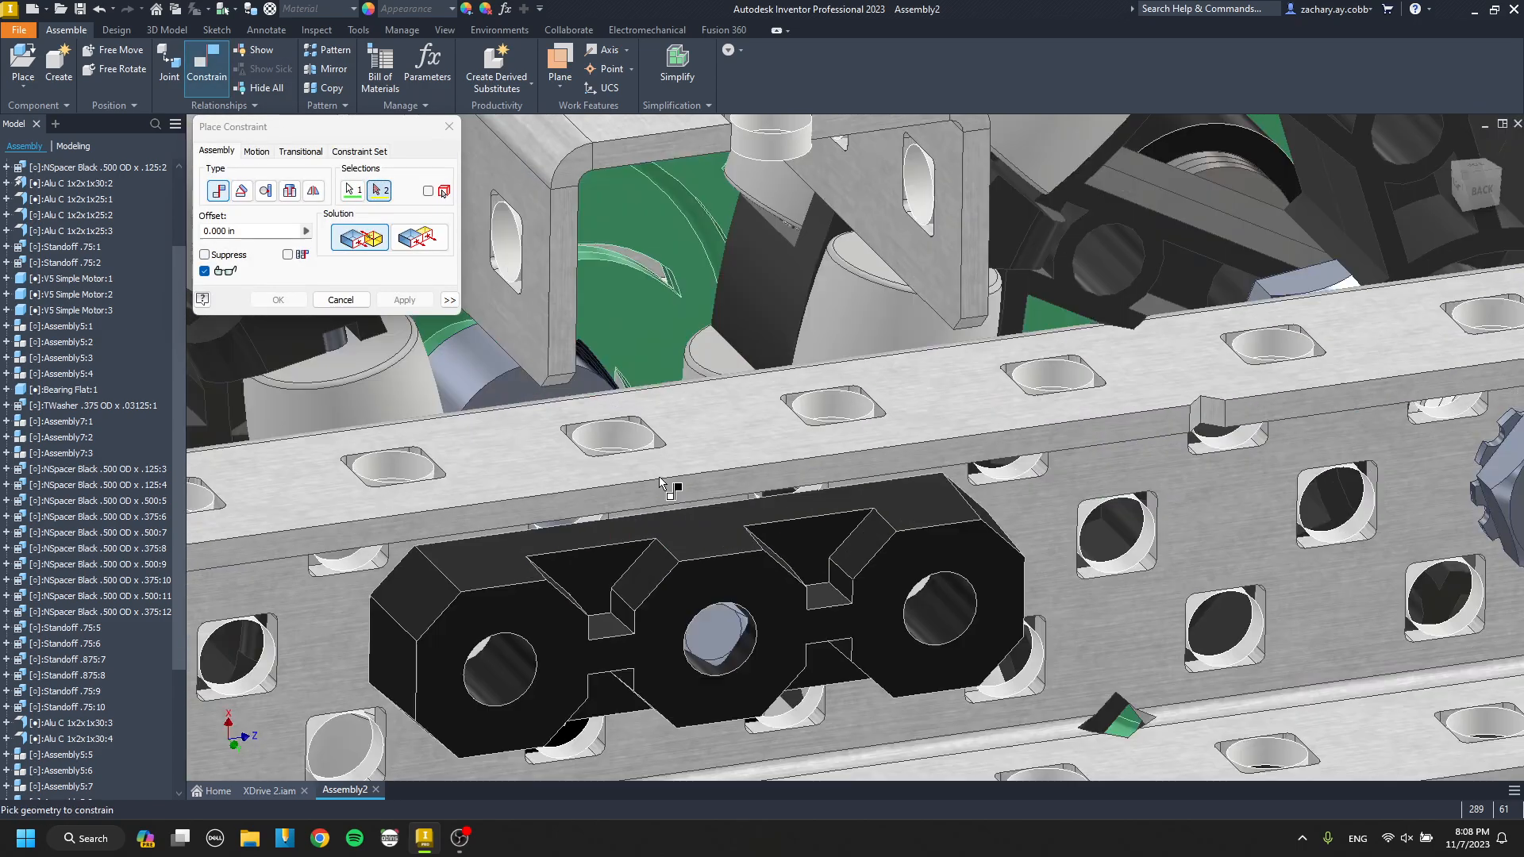
scroll(692, 426, "up", 6)
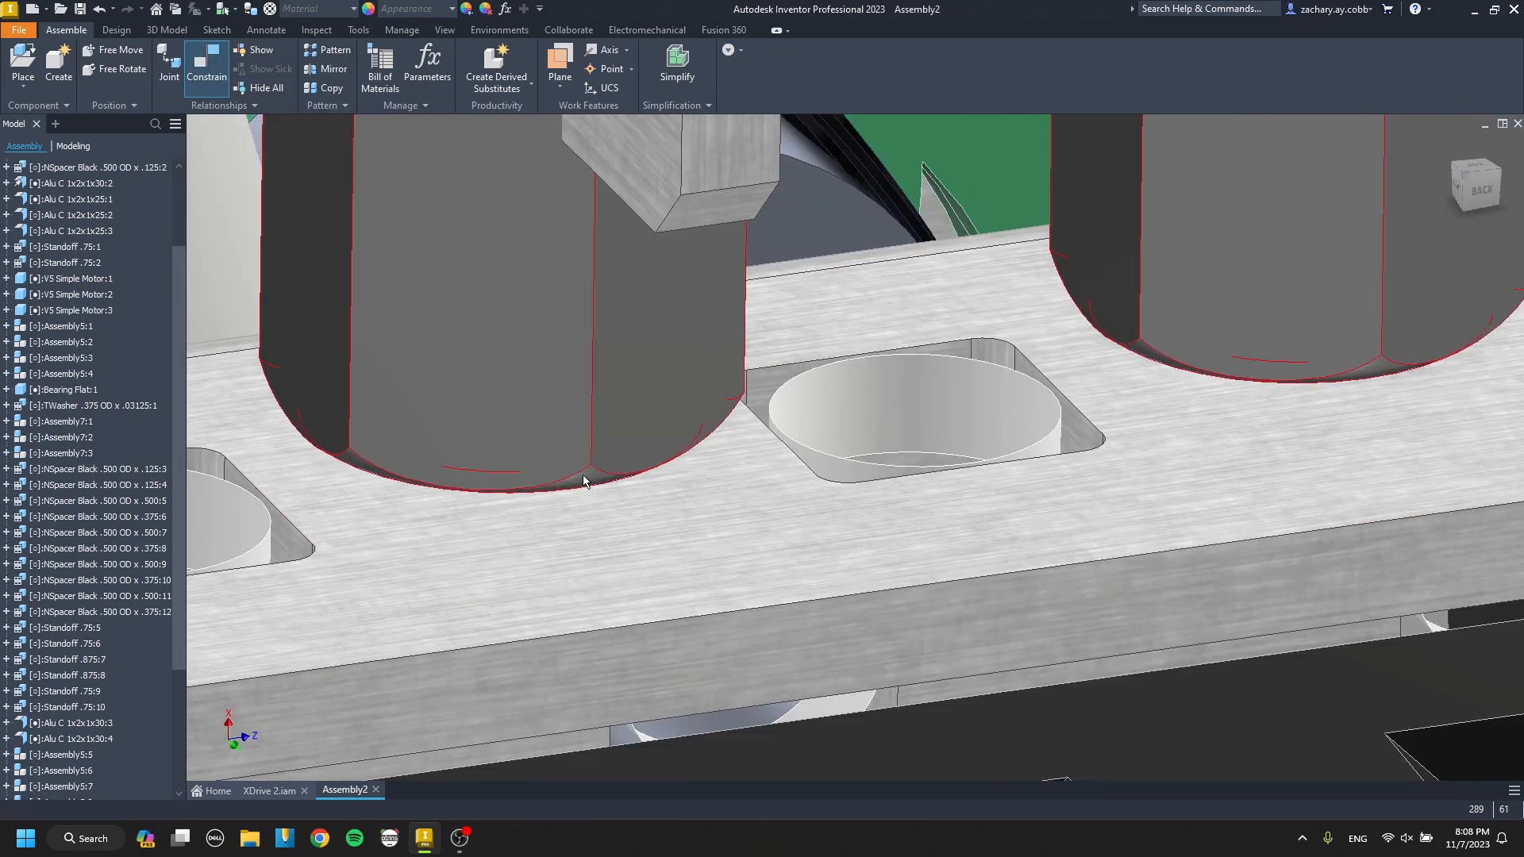
Align the pasted pair's standoffs with the holes in the drive channel's upper flange beneath the cross channel.
left_click(866, 419)
key("Return")
key("Escape")
scroll(778, 438, "down", 6)
scroll(684, 428, "down", 4)
middle_click_drag(711, 426, 531, 415)
scroll(532, 414, "up", 10)
key("c")
scroll(568, 459, "up", 3)
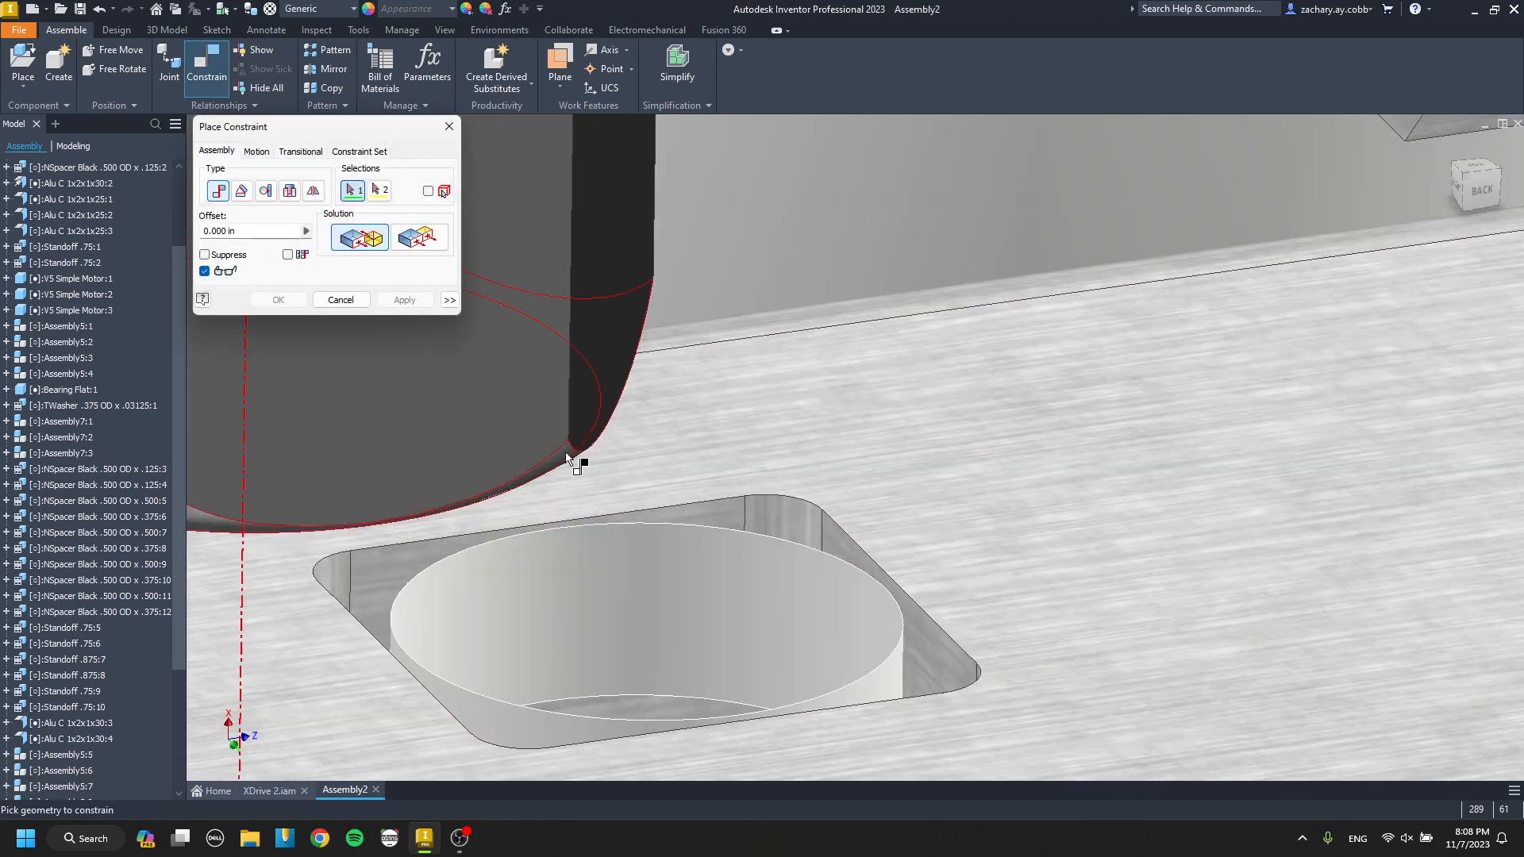
left_click(635, 583)
key("Return")
key("Escape")
Paste another standoff pair by the remaining cross channel and mate its end face to the drive channel's upper flange.
scroll(659, 589, "down", 10)
middle_click_drag(1001, 623, 562, 550)
scroll(960, 671, "up", 10)
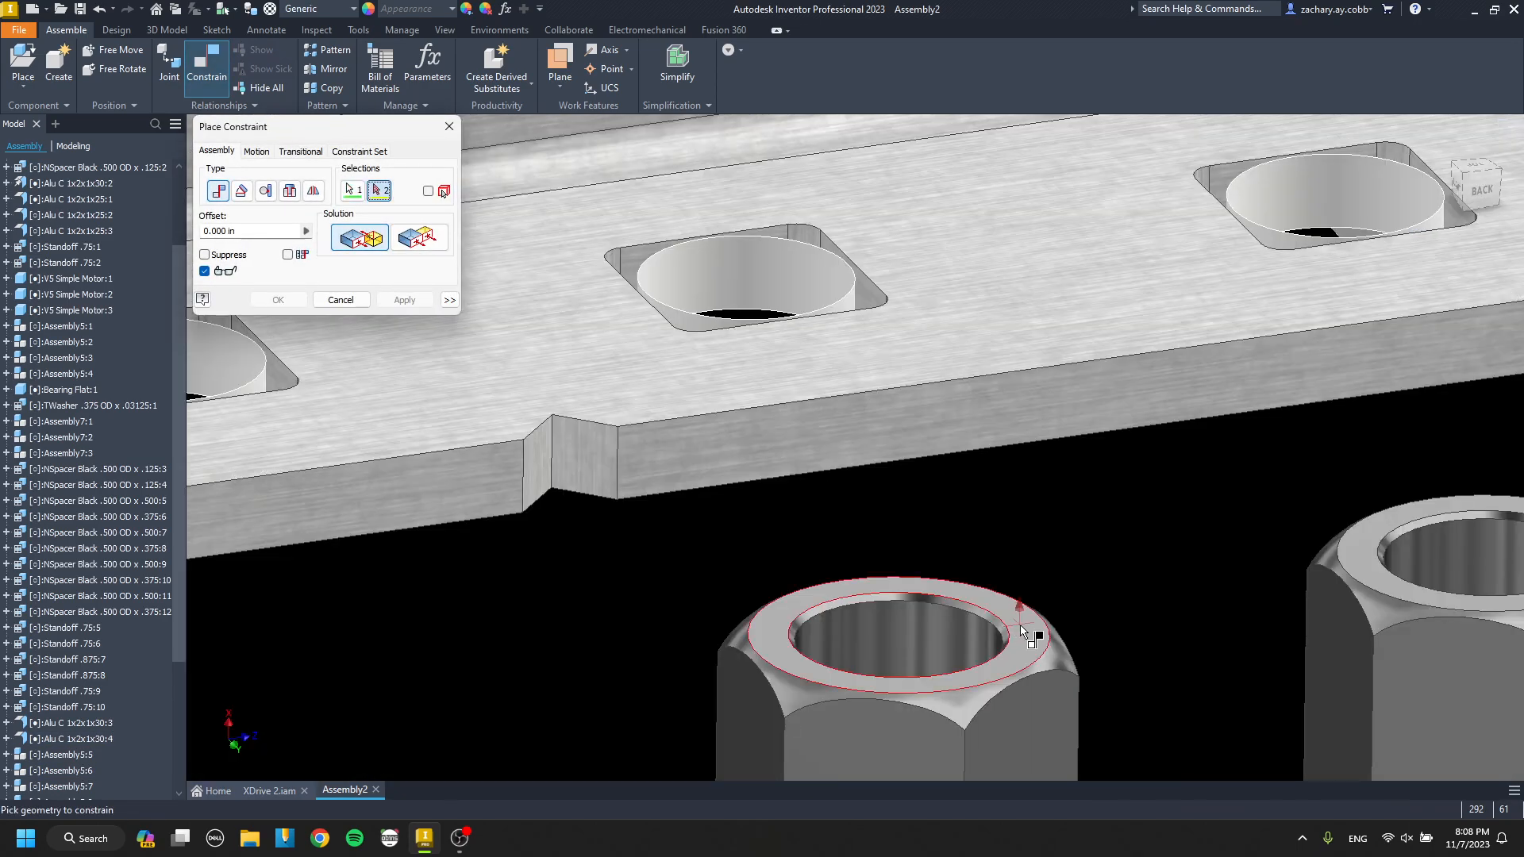
left_click(1023, 631)
scroll(992, 603, "down", 10)
left_click_drag(983, 538, 940, 758)
key("c")
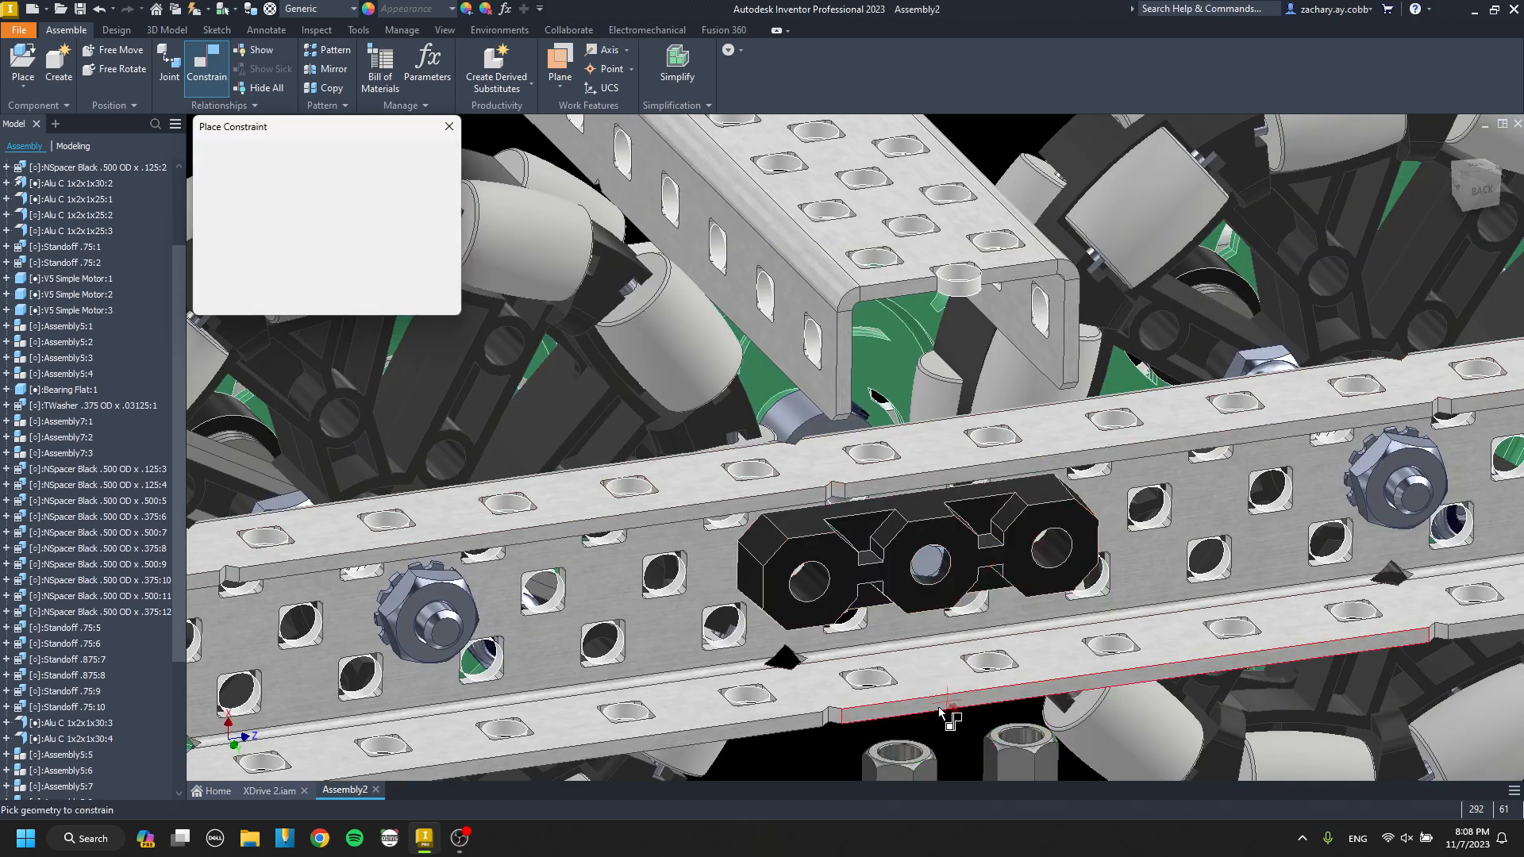
scroll(937, 750, "up", 5)
scroll(940, 754, "up", 3)
left_click(952, 766)
scroll(915, 704, "down", 8)
scroll(916, 701, "up", 5)
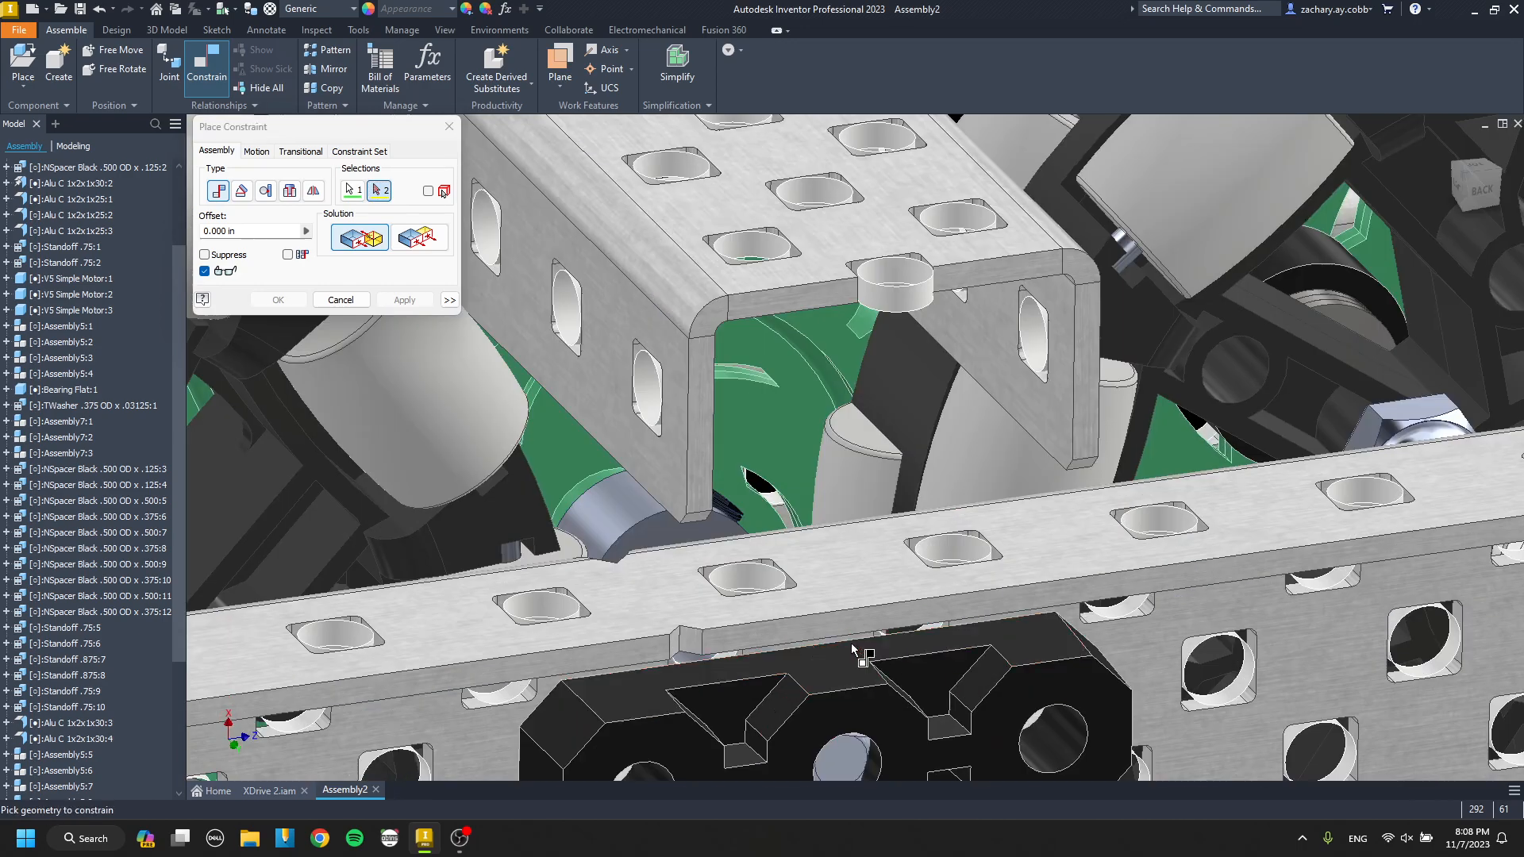
Align this pair's standoffs with holes in the drive channel's upper flange and in the cross channel above.
left_click(774, 582)
scroll(645, 334, "up", 5)
left_click(602, 282)
key("Return")
scroll(796, 483, "down", 6)
middle_click_drag(796, 483, 520, 463)
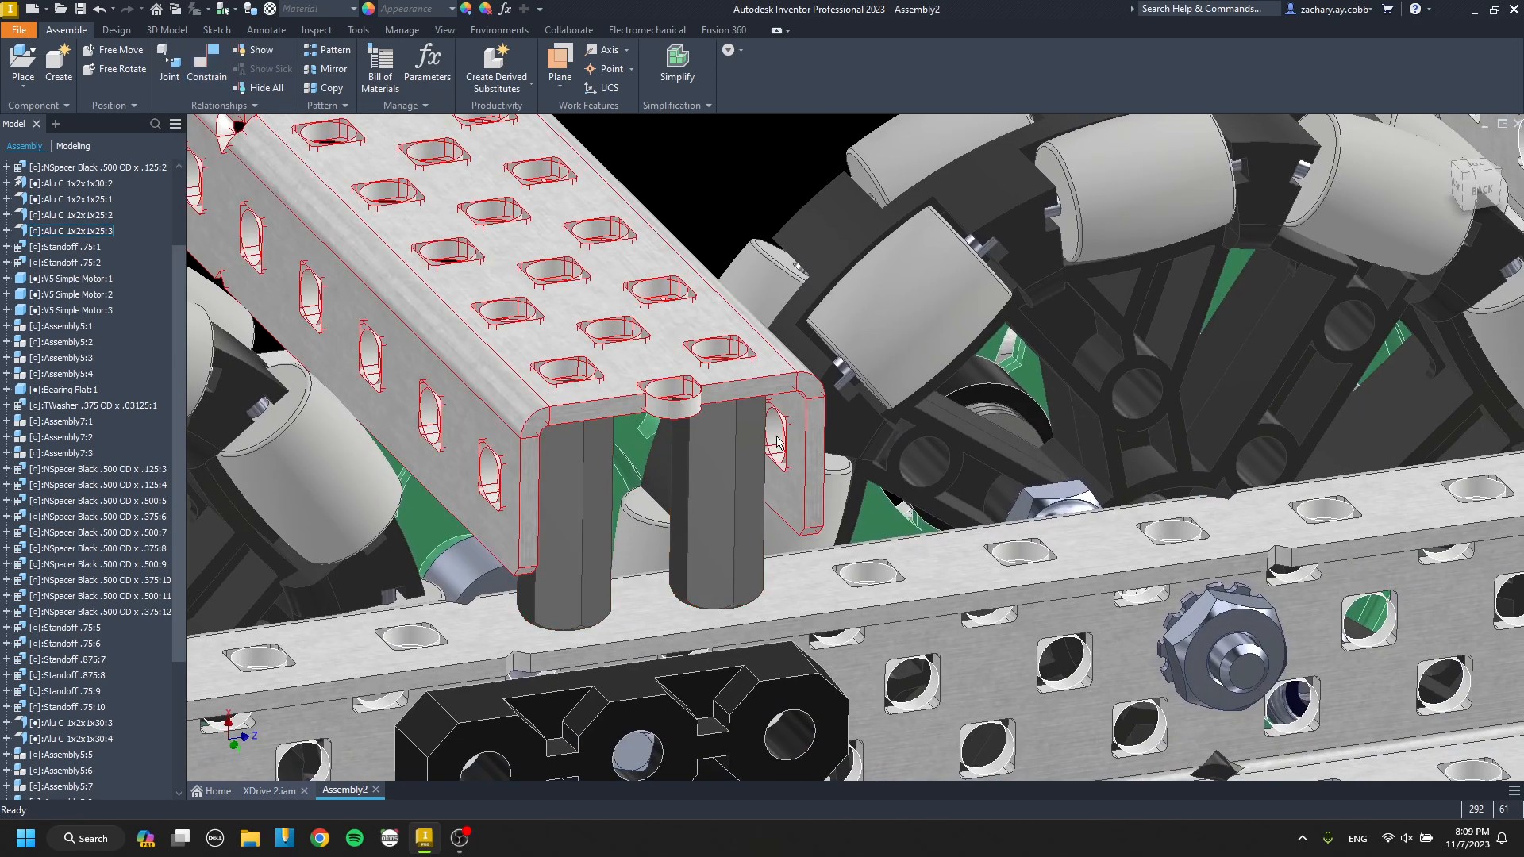
left_click_drag(720, 512, 652, 568)
key("c")
scroll(639, 446, "up", 4)
left_click(782, 271)
key("Return")
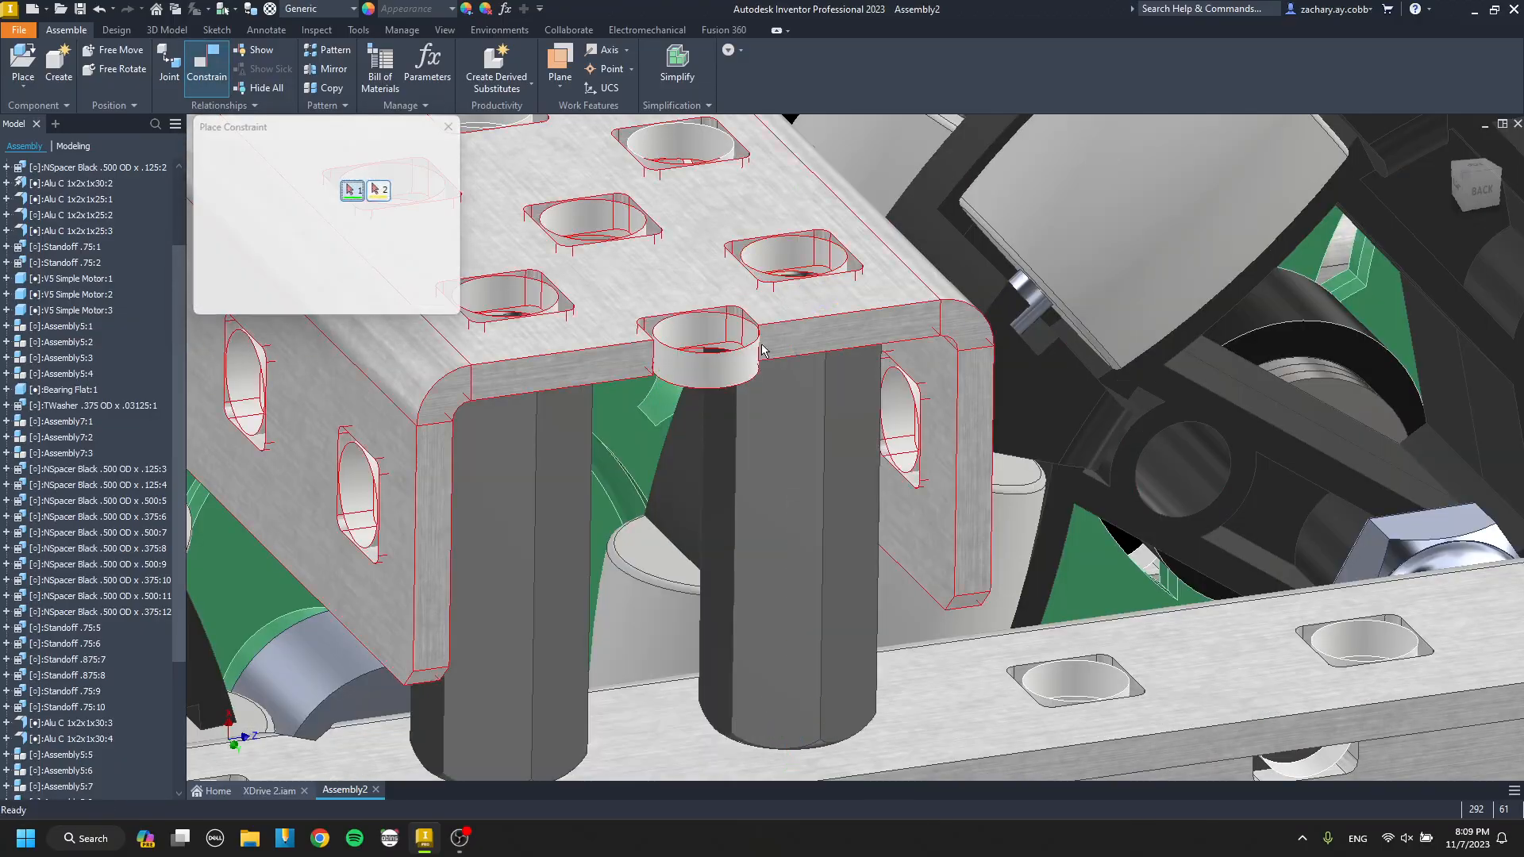
Paste a standoff pair by the inner drive channel on the opposite side and mate its end face to the cross channel.
scroll(731, 386, "down", 6)
middle_click_drag(731, 385, 411, 435, "shift")
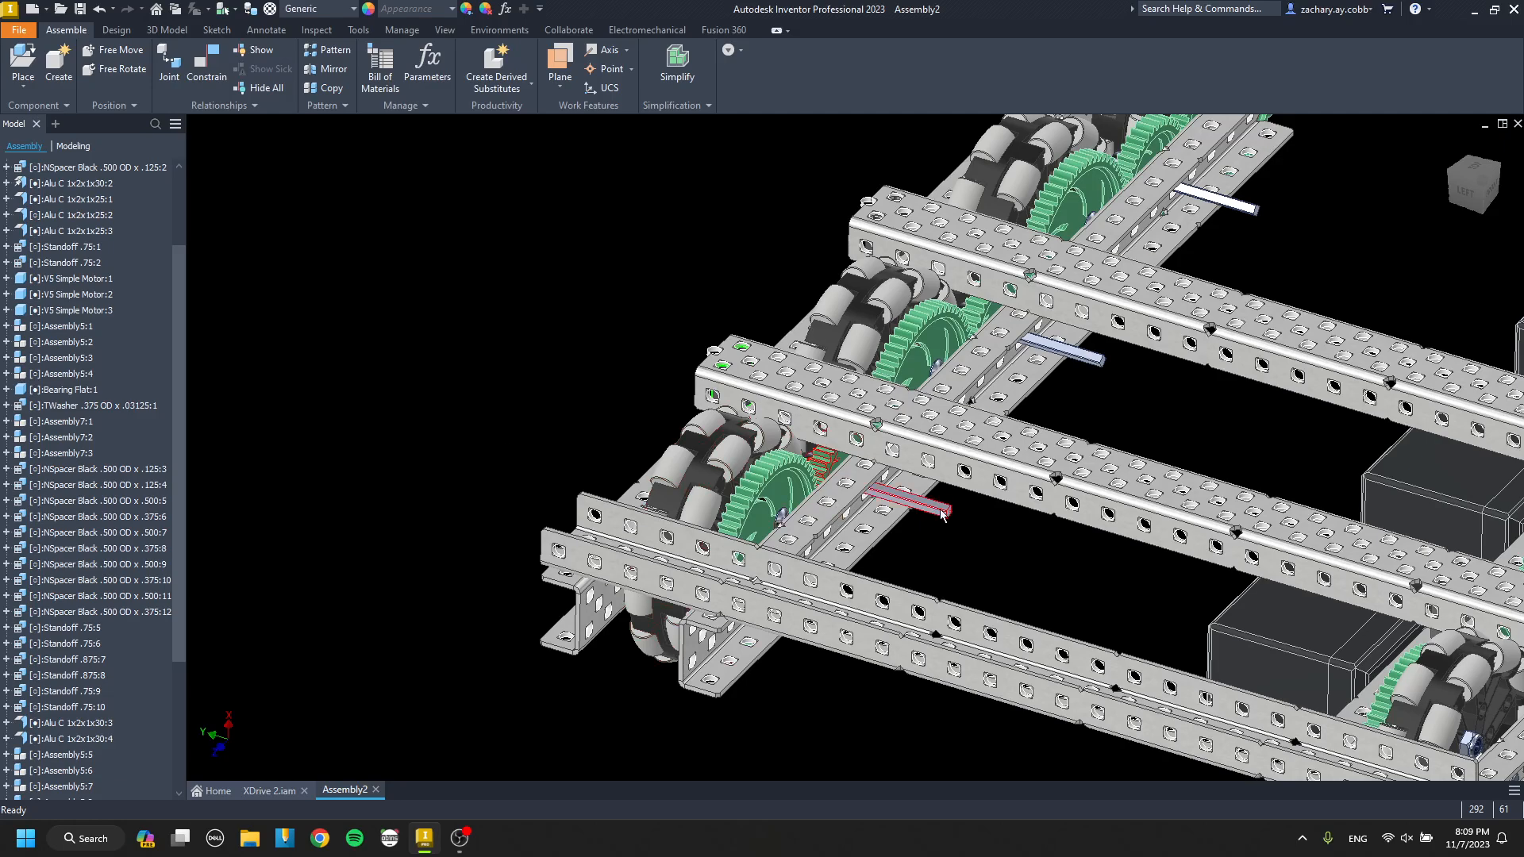
key("c")
scroll(968, 520, "up", 5)
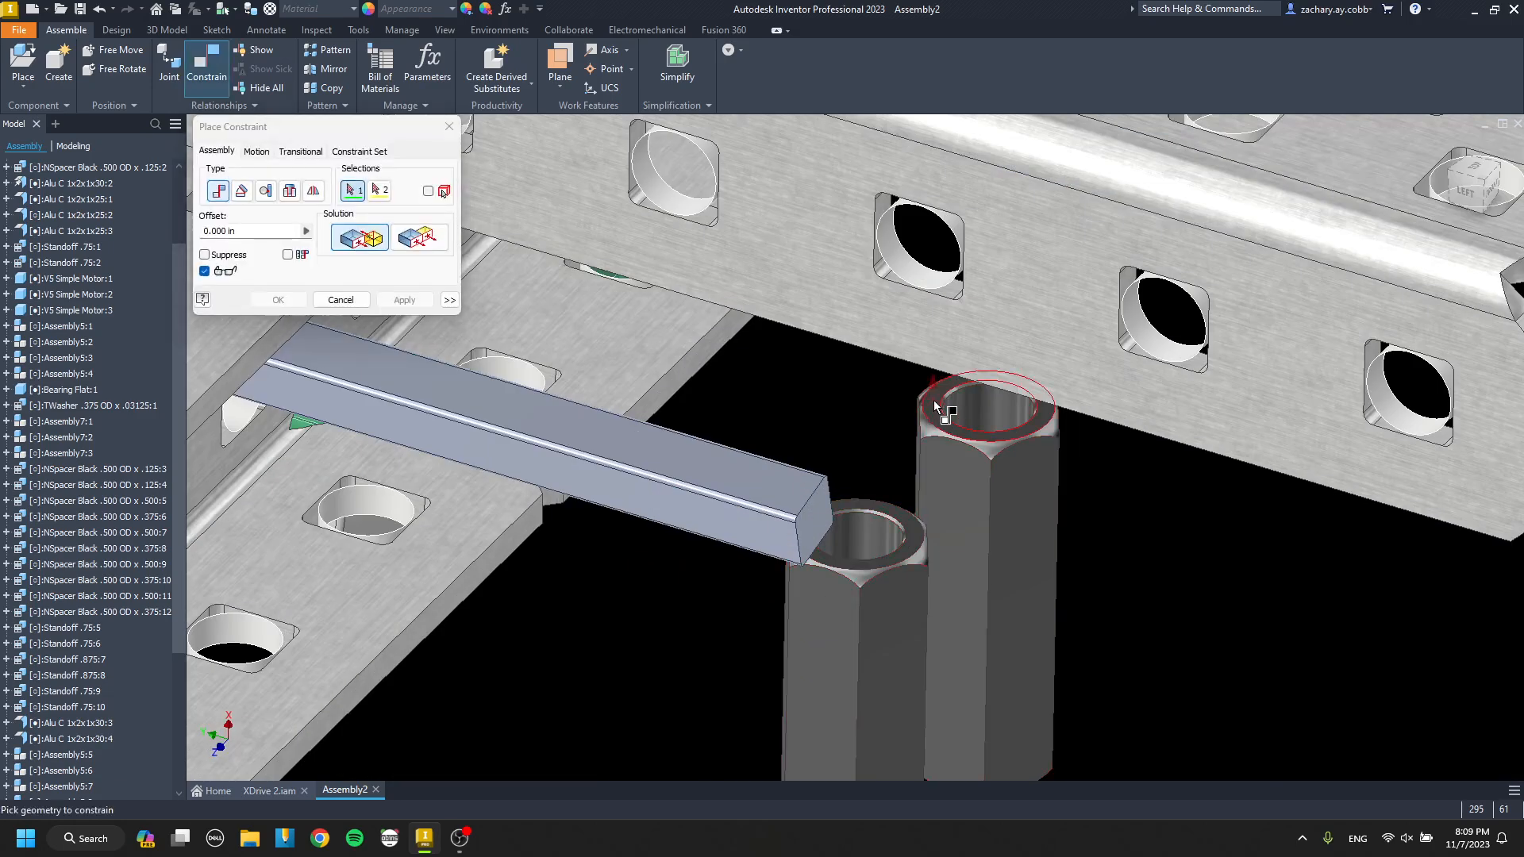
left_click(937, 409)
scroll(937, 409, "down", 5)
scroll(779, 516, "up", 3)
Constrain this standoff pair into position beneath the cross channel's holes, above the inner drive channel.
scroll(785, 425, "up", 5)
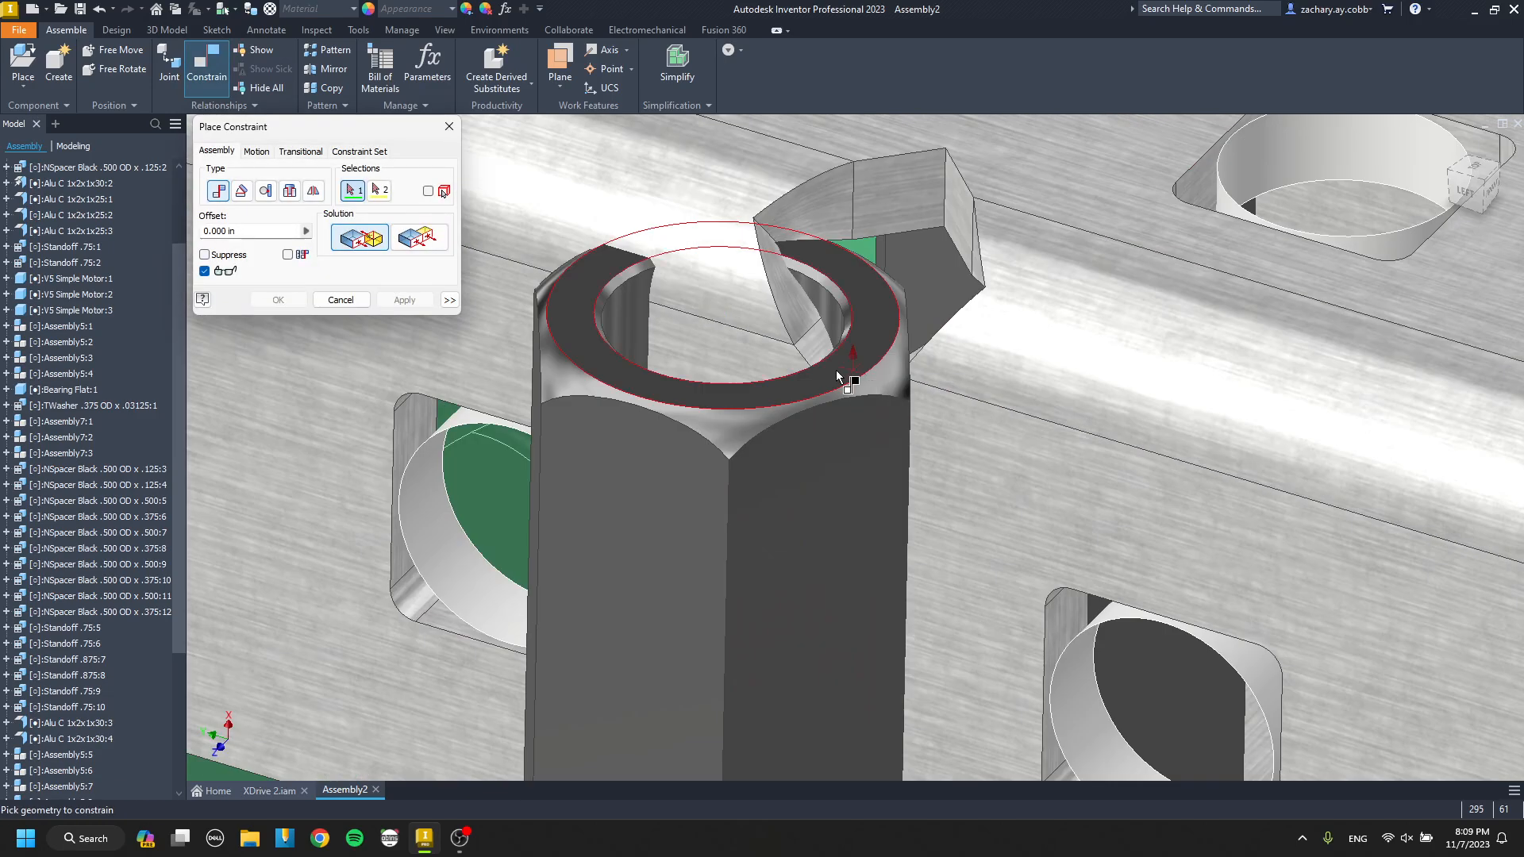
left_click(737, 429)
scroll(737, 428, "down", 4)
scroll(711, 396, "down", 3)
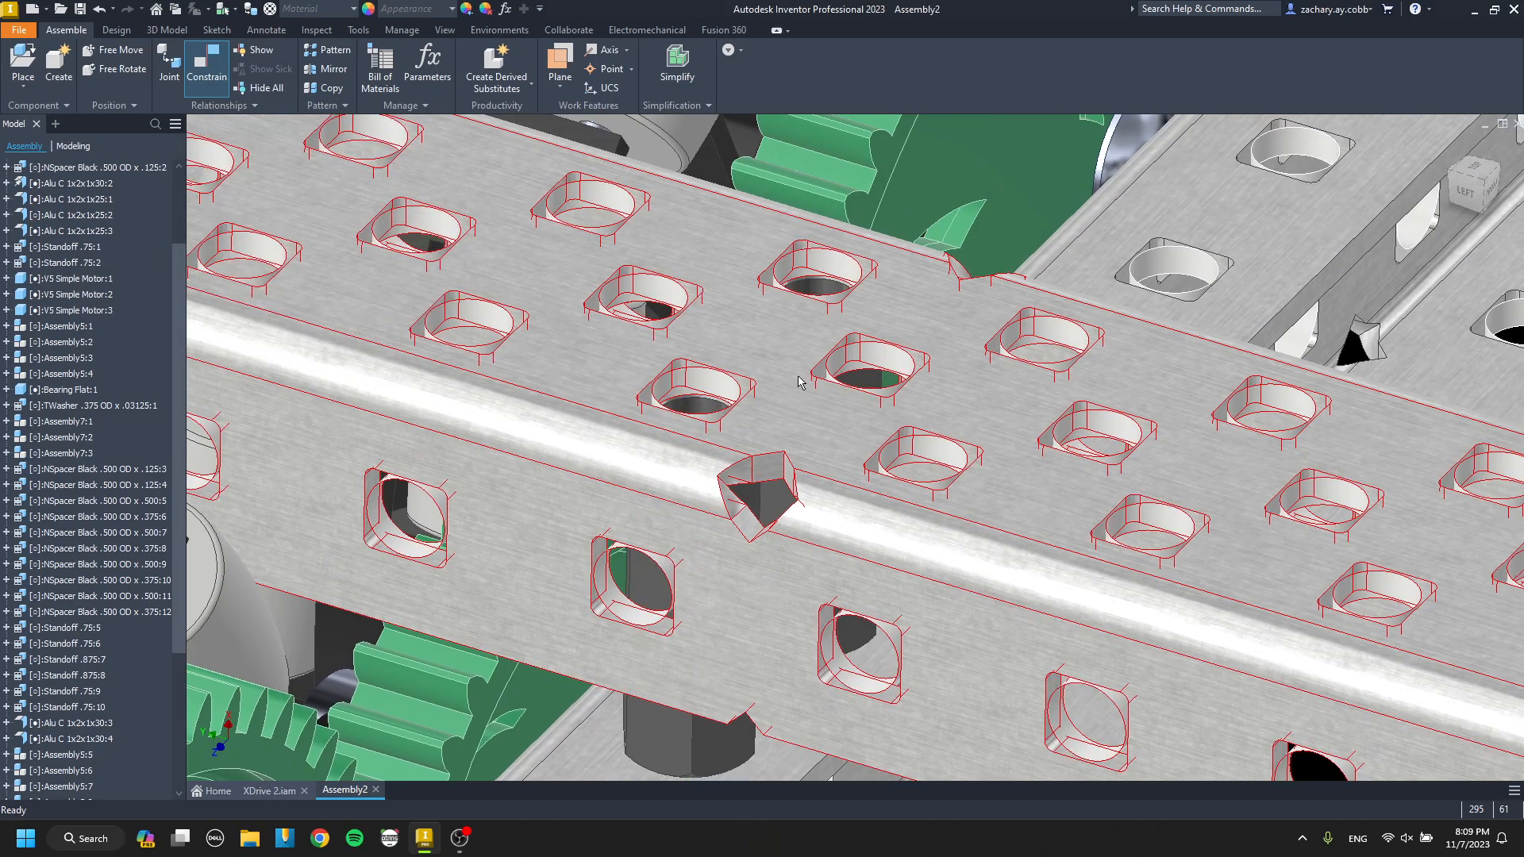
scroll(834, 315, "up", 6)
scroll(744, 623, "down", 5)
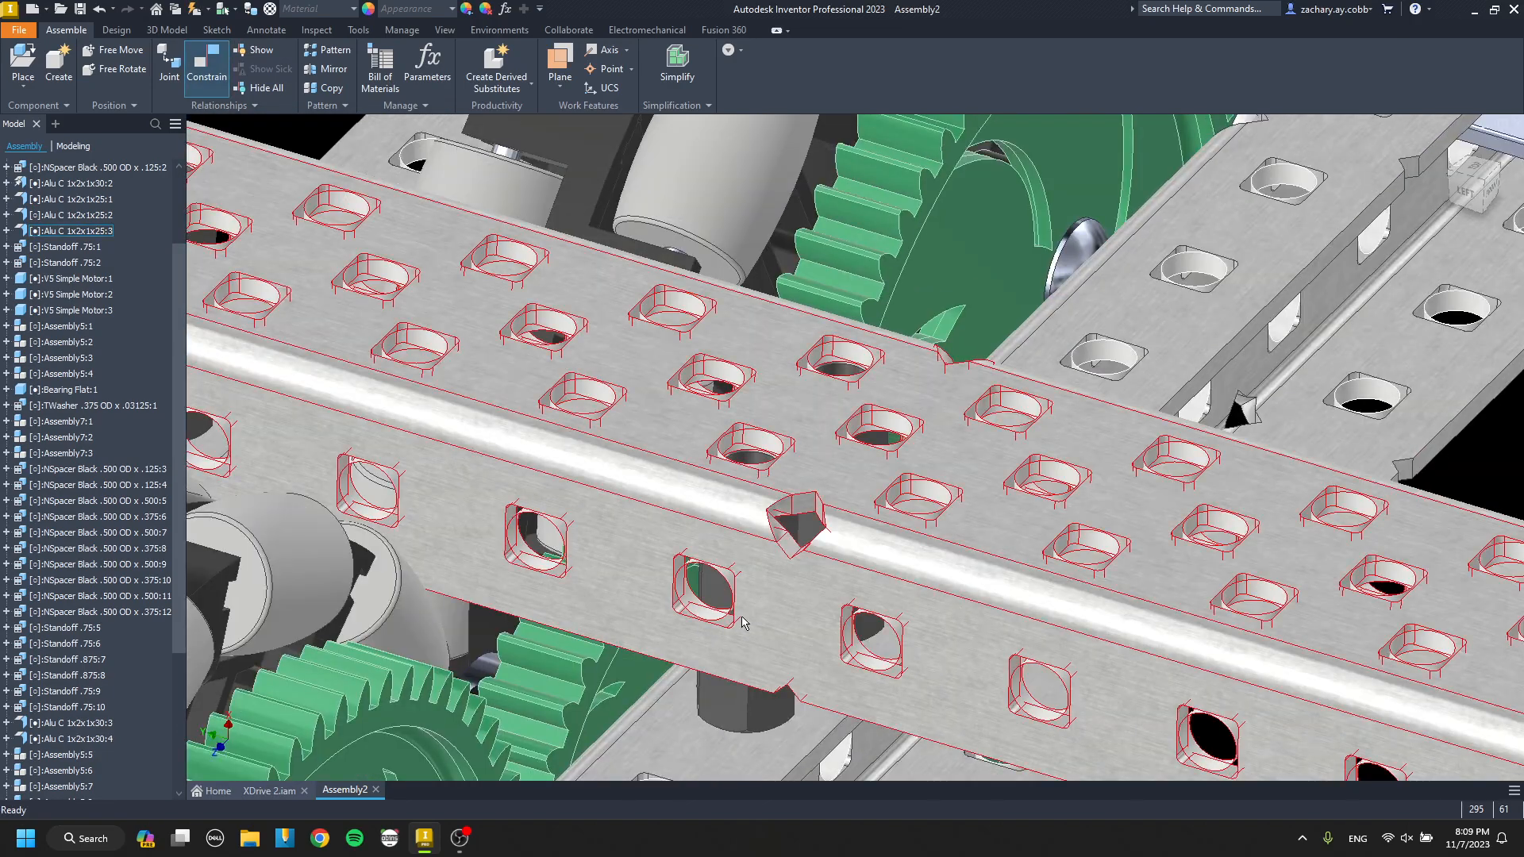
Paste another standoff pair beside the other cross channel on this side and mate its end face to the channel.
scroll(777, 700, "down", 5)
scroll(987, 625, "up", 8)
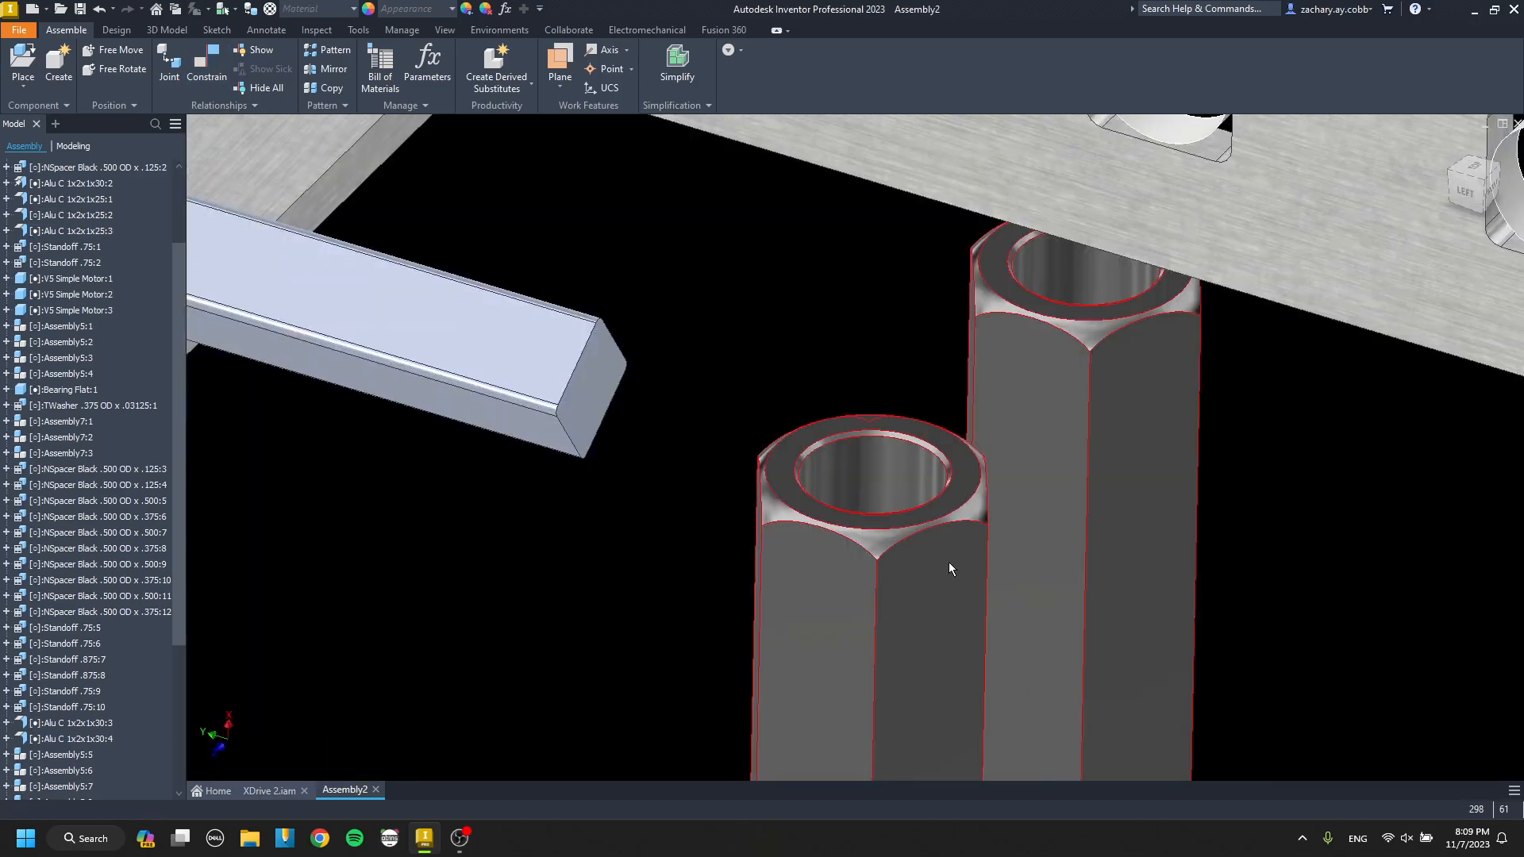
left_click(968, 456)
scroll(952, 645, "down", 5)
middle_click_drag(949, 647, 846, 520, "shift")
key("Escape")
scroll(903, 644, "down", 5)
middle_click_drag(904, 644, 1111, 627, "shift")
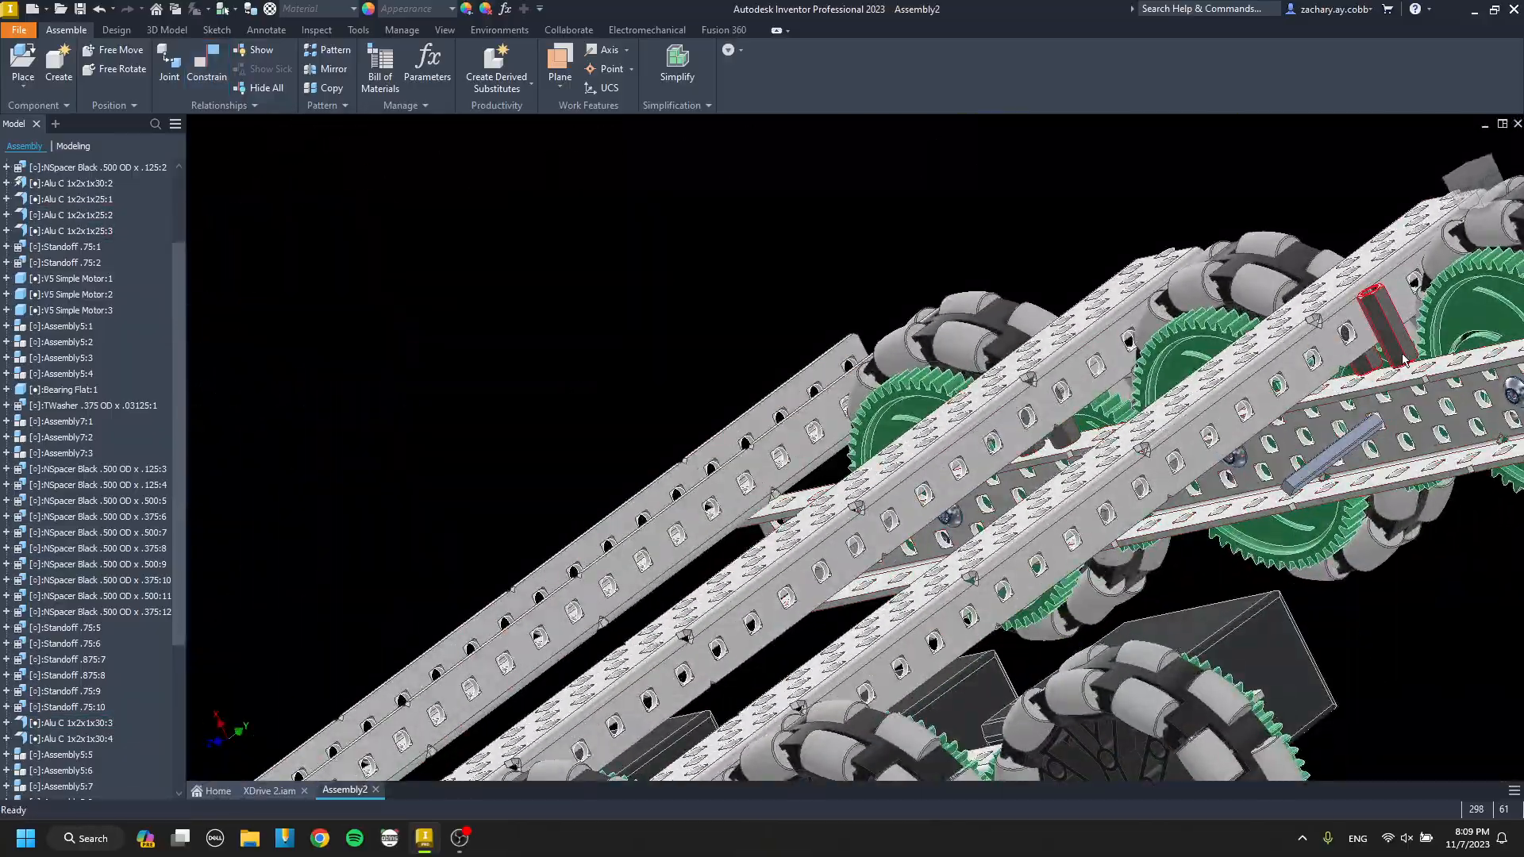
Move this standoff pair beside the cross channel and align one of its standoffs with a cross channel hole.
left_click_drag(1380, 324, 1397, 389)
key("c")
scroll(1367, 379, "up", 4)
scroll(1369, 379, "up", 5)
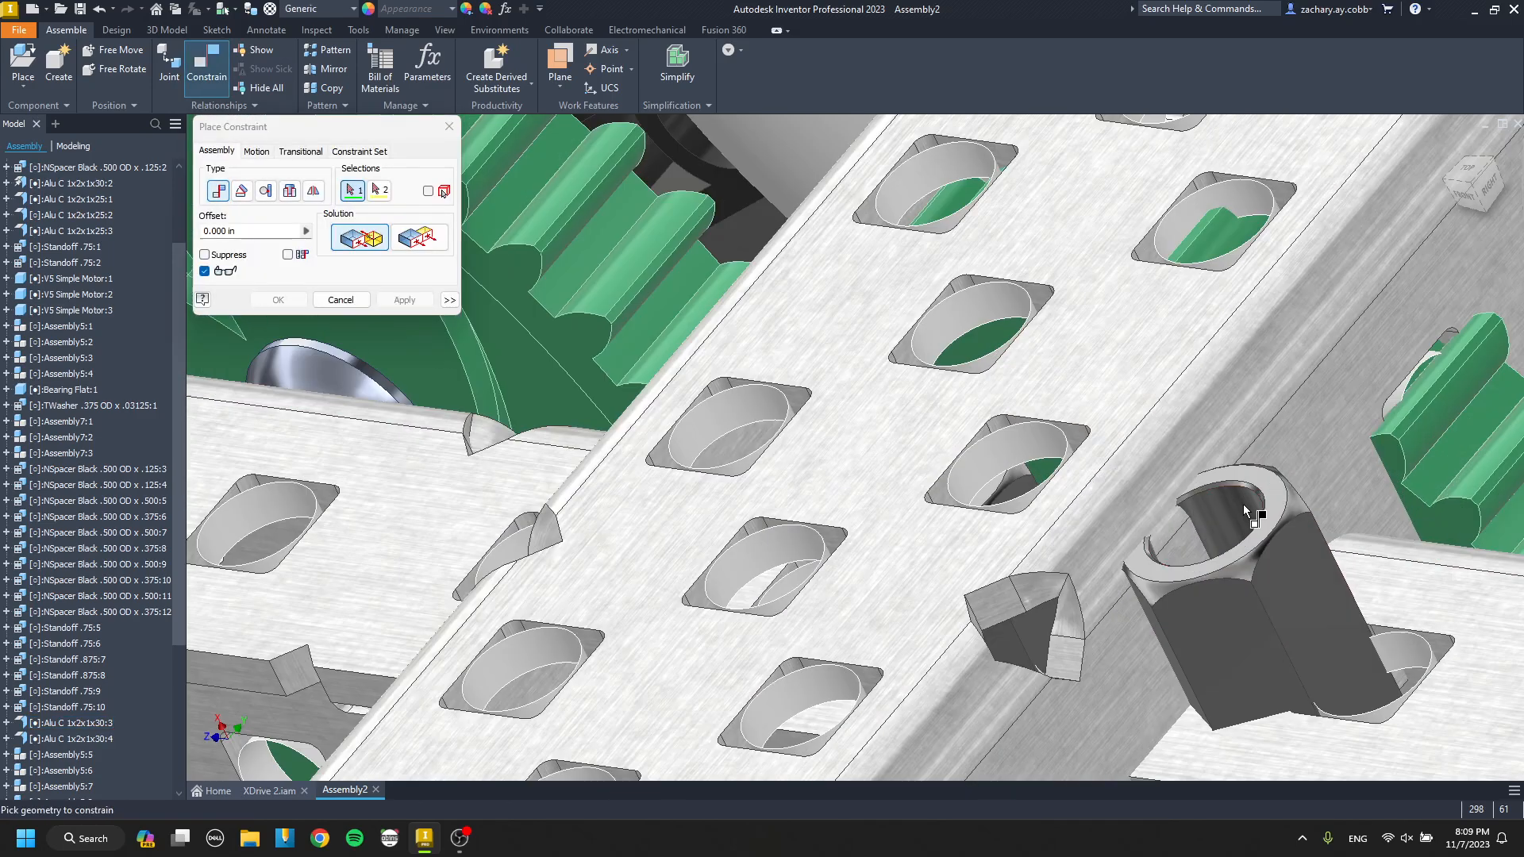
left_click(1025, 430)
key("Return")
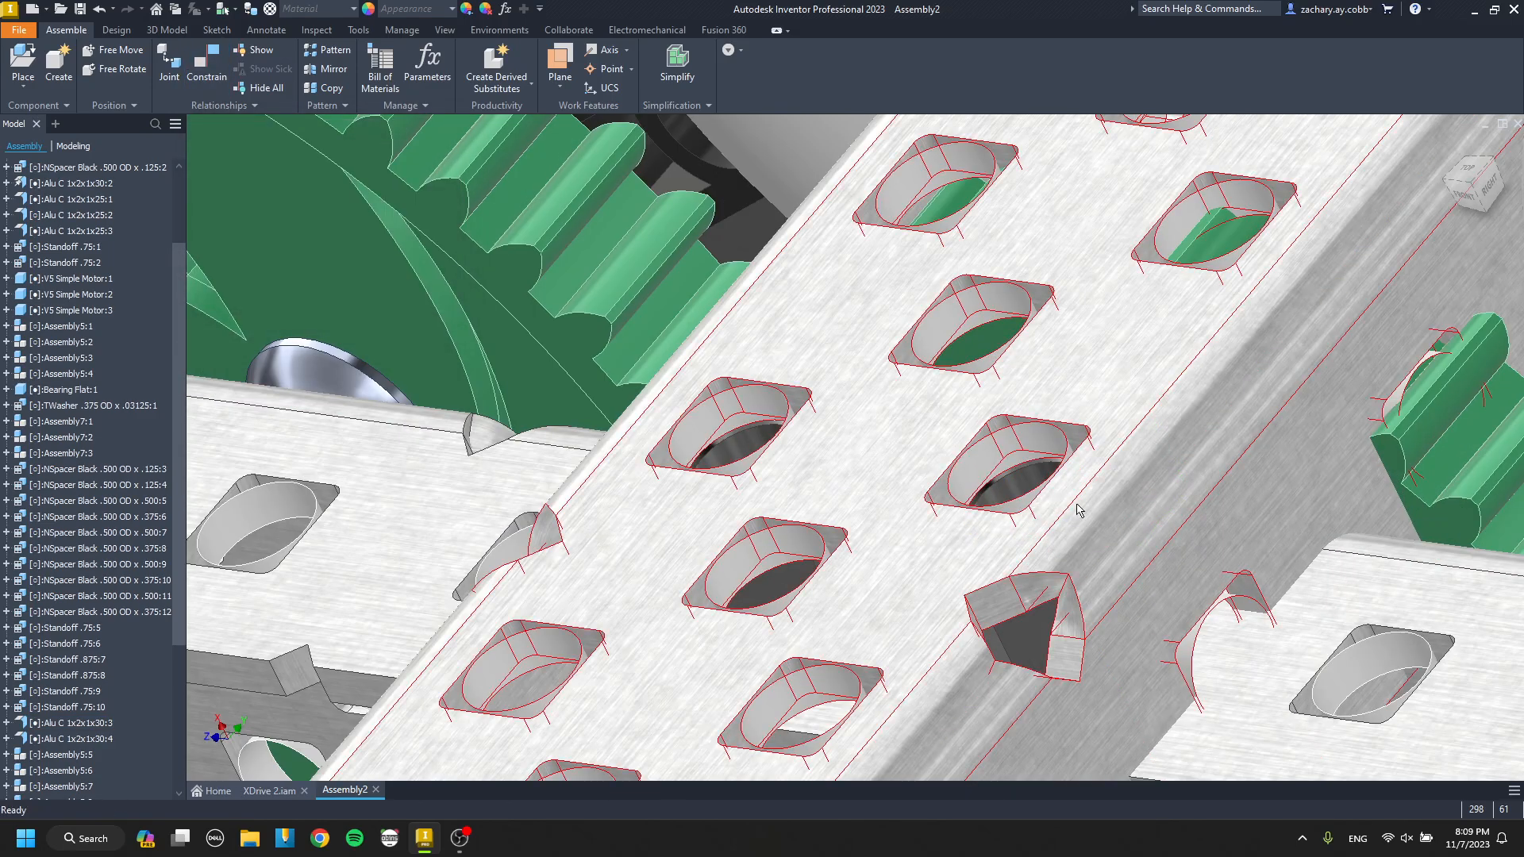
Mate the standoff pair's lower end to the upper flange of the inner drive channel.
left_click_drag(1077, 517, 943, 434)
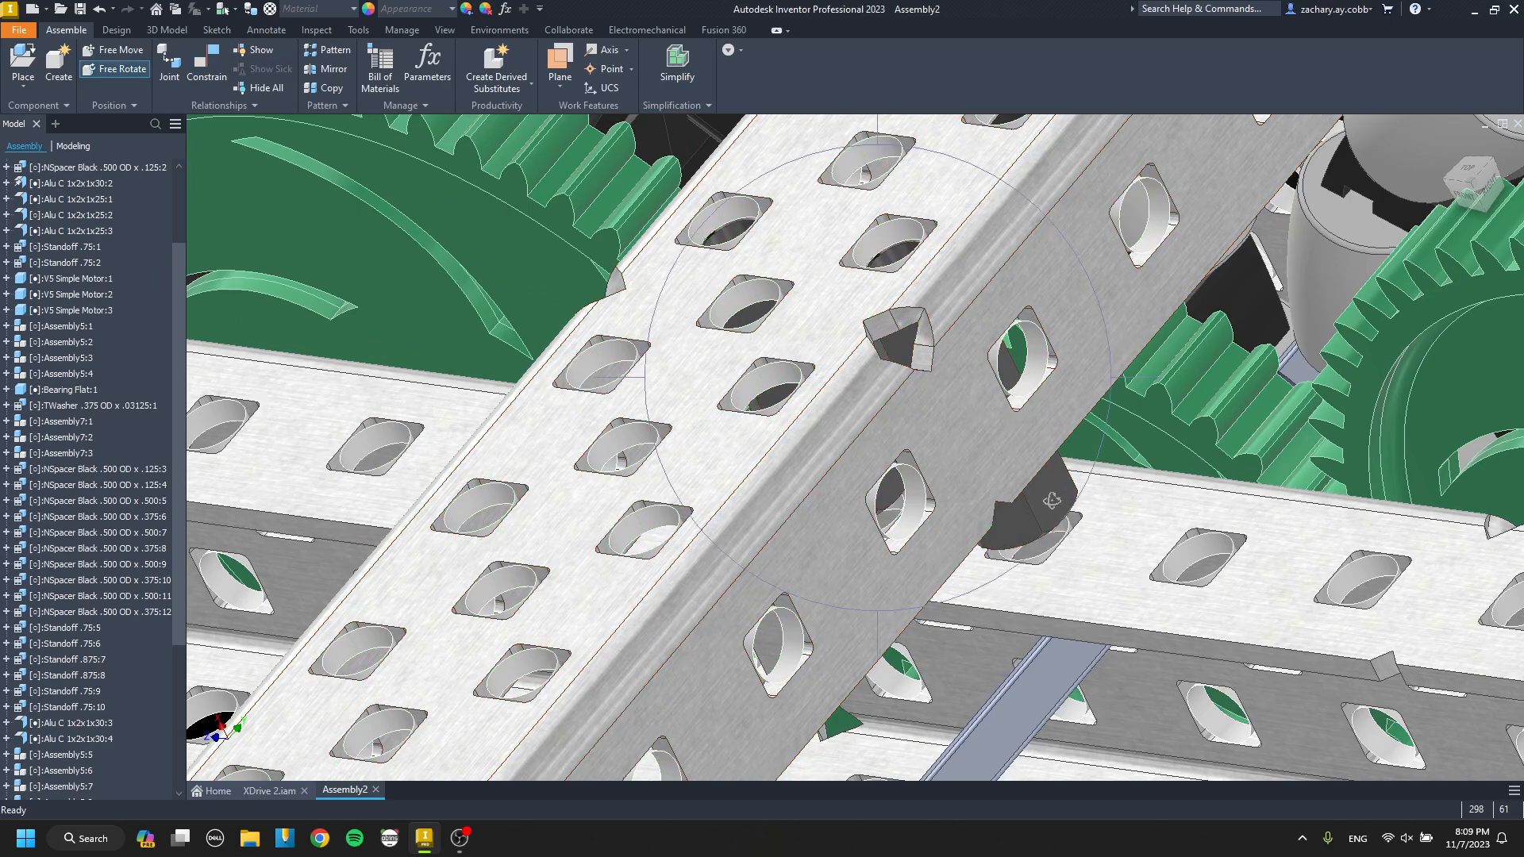
key("c")
scroll(1056, 484, "up", 5)
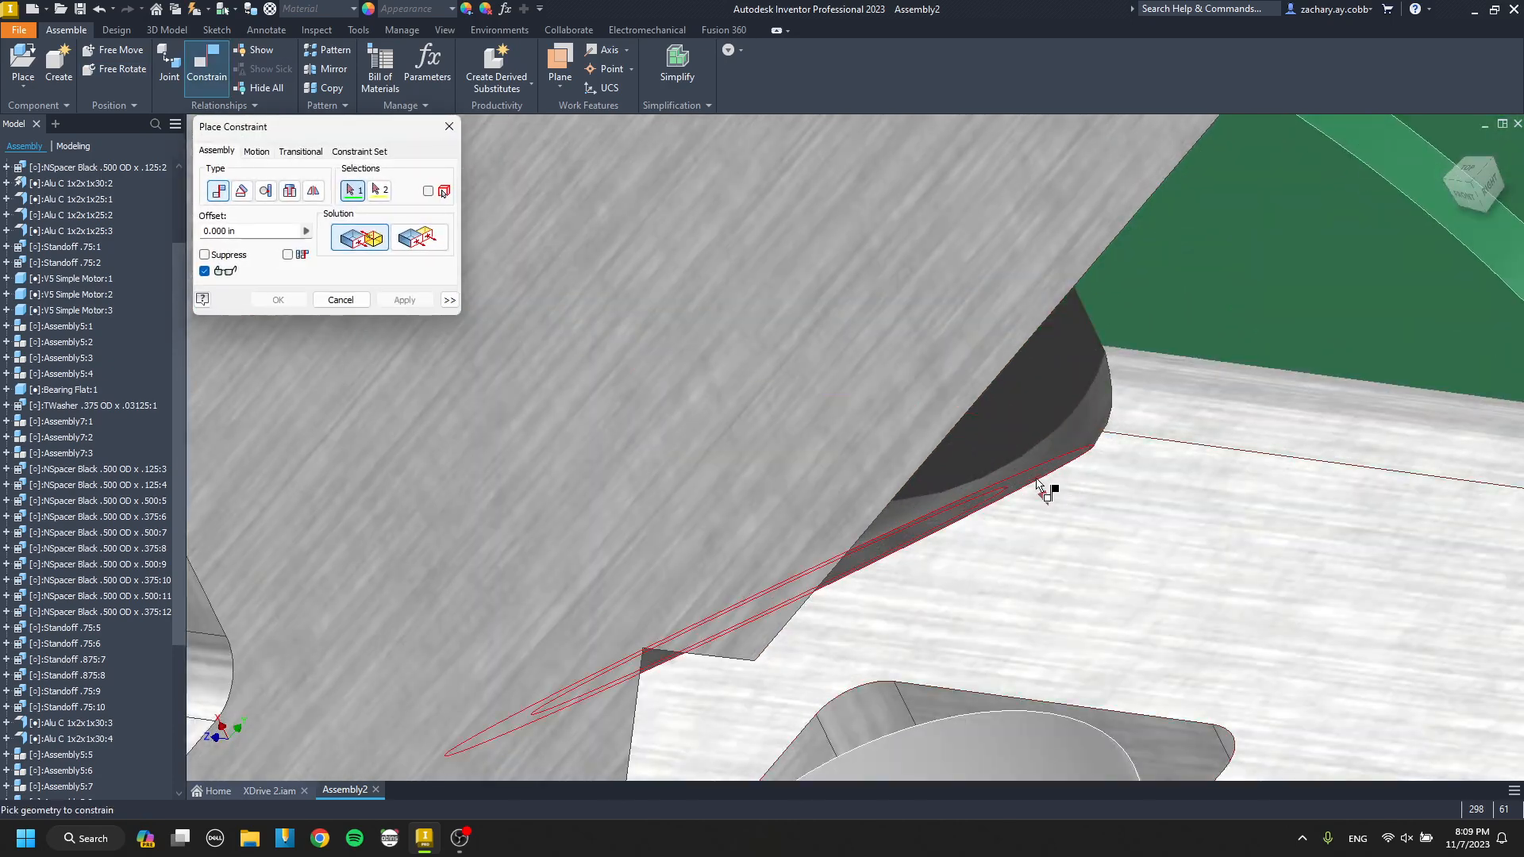
left_click(1038, 484)
left_click(1127, 519)
key("Return")
scroll(1017, 514, "down", 8)
middle_click_drag(1016, 513, 993, 503, "shift")
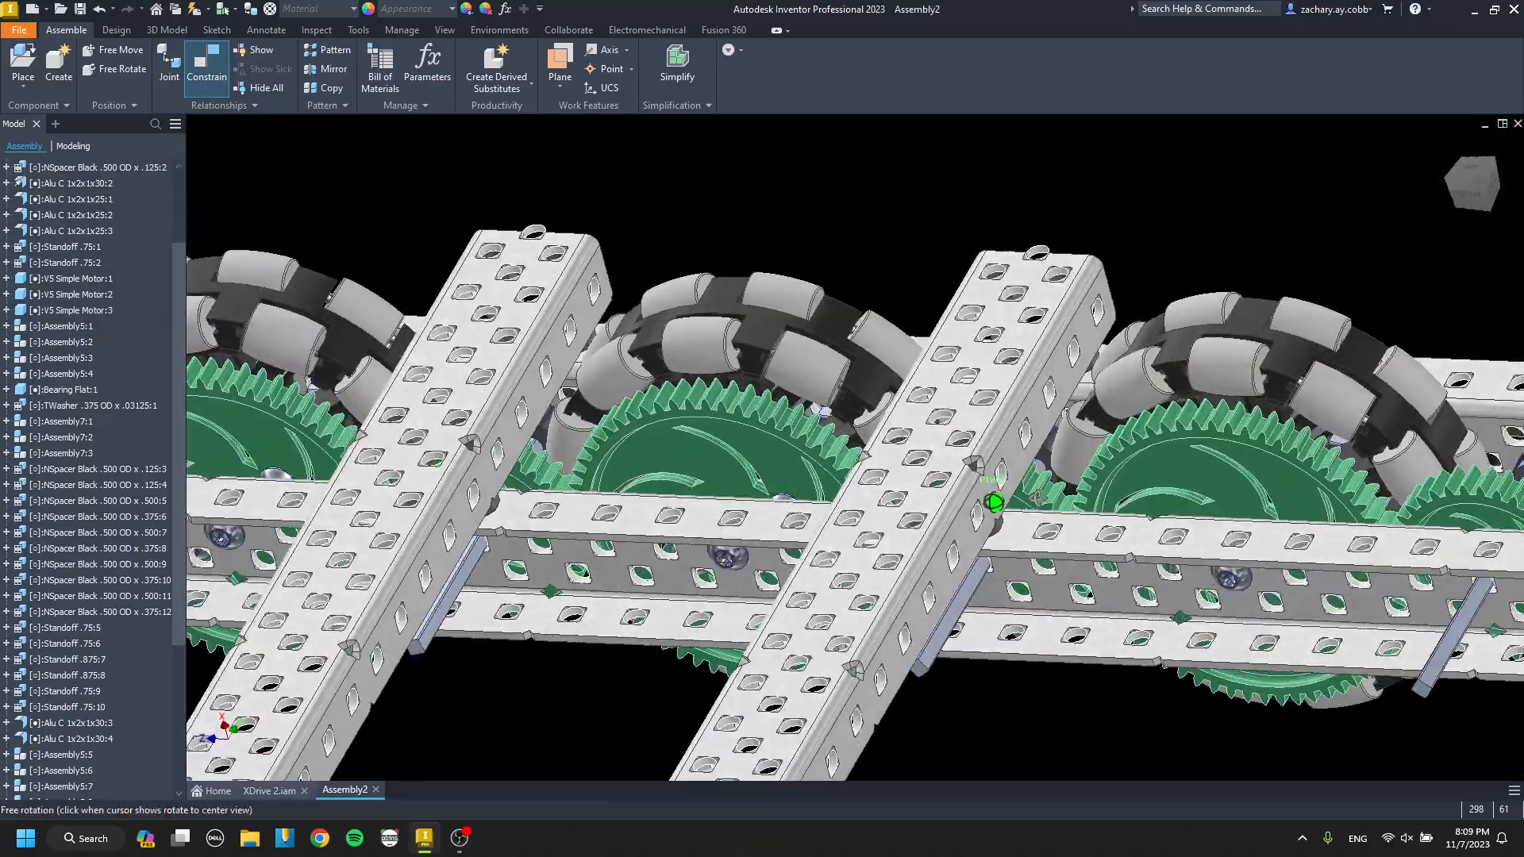
Copy one of the .875 standoffs that brace the drive channel's flanges.
mouse_move(993, 502)
left_mouse_down()
mouse_move(1017, 475)
mouse_move(1010, 492)
left_mouse_up()
scroll(996, 520, "down", 5)
middle_click_drag(904, 601, 921, 670, "shift")
left_click(985, 572)
scroll(726, 610, "up", 5)
left_click(727, 609)
key("ctrl+c")
scroll(729, 608, "down", 5)
scroll(905, 598, "up", 3)
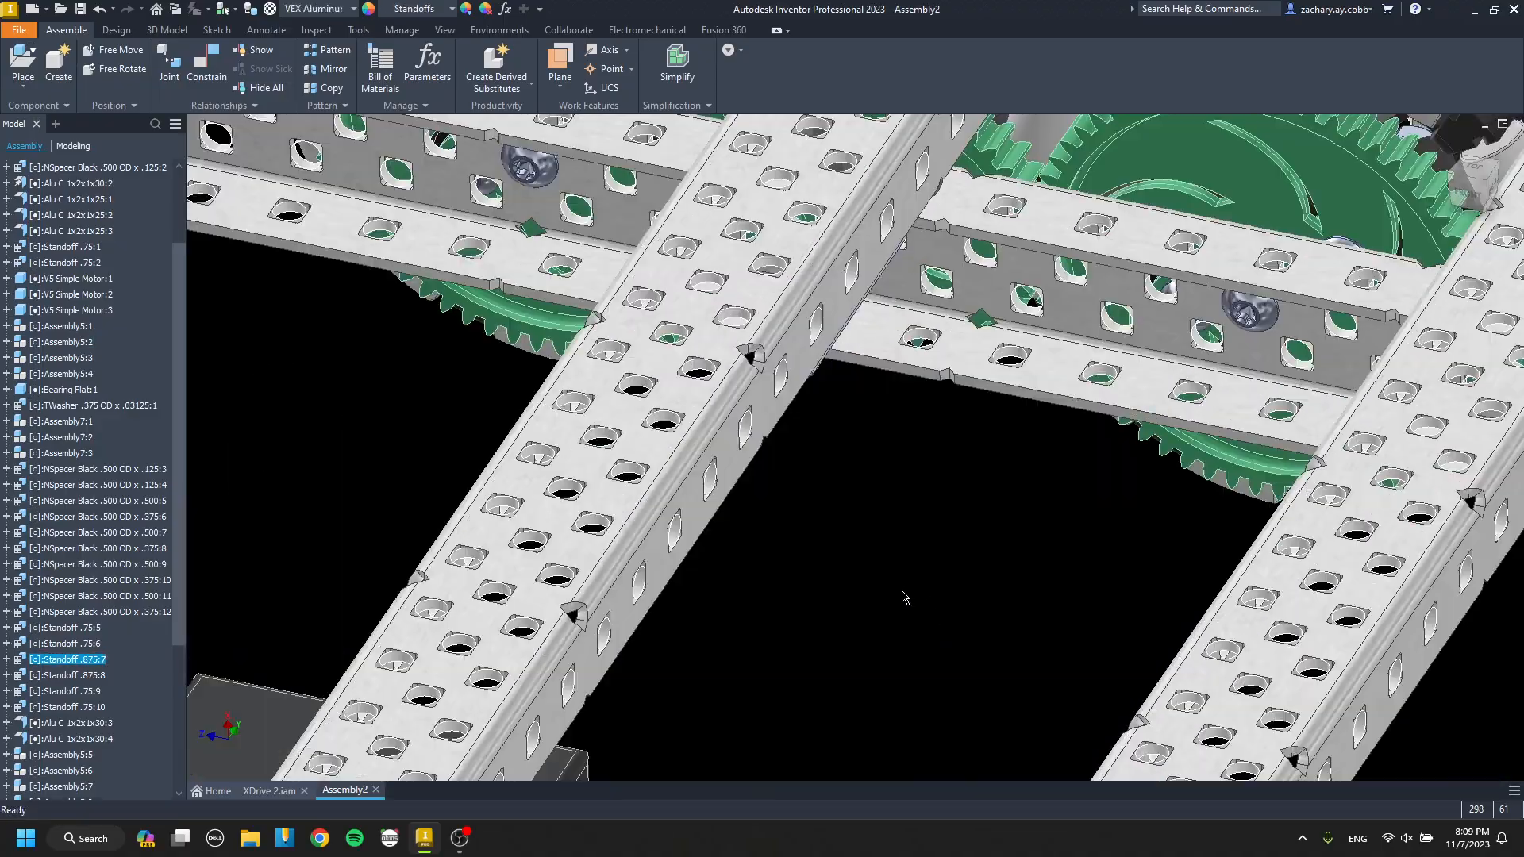
Paste the .875 standoff near the opposite inner drive channel and mate its end face to the lower flange.
key("ctrl+v")
scroll(910, 534, "up", 5)
key("c")
left_click(1044, 444)
scroll(906, 635, "down", 5)
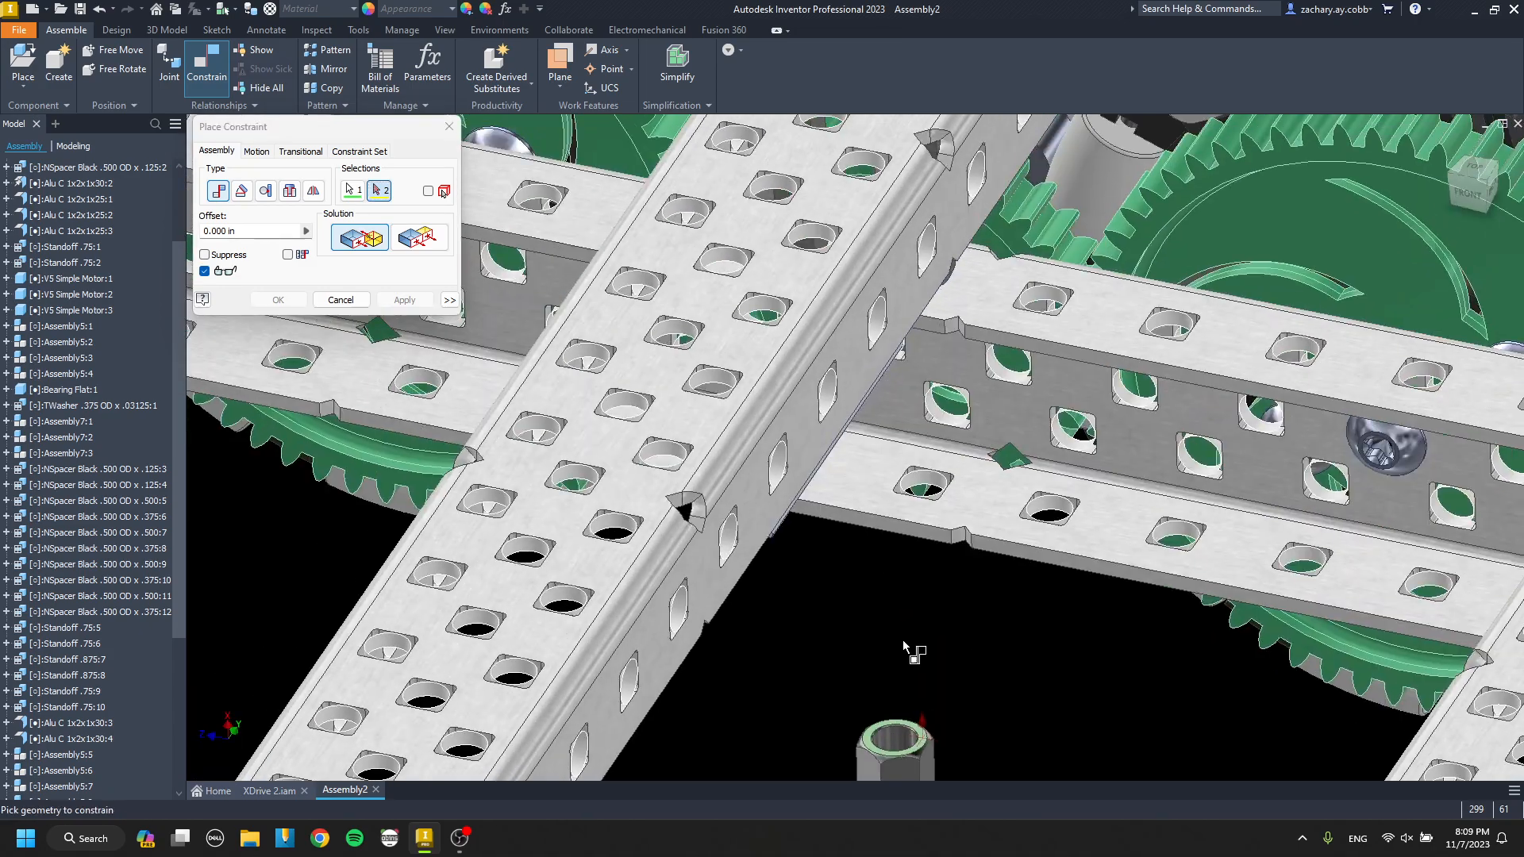
left_click(871, 493)
key("Return")
Align the .875 standoff's axis with the drive channel's flange hole beneath the cross channel.
middle_click_drag(911, 454, 829, 465, "shift")
key("c")
scroll(823, 462, "up", 5)
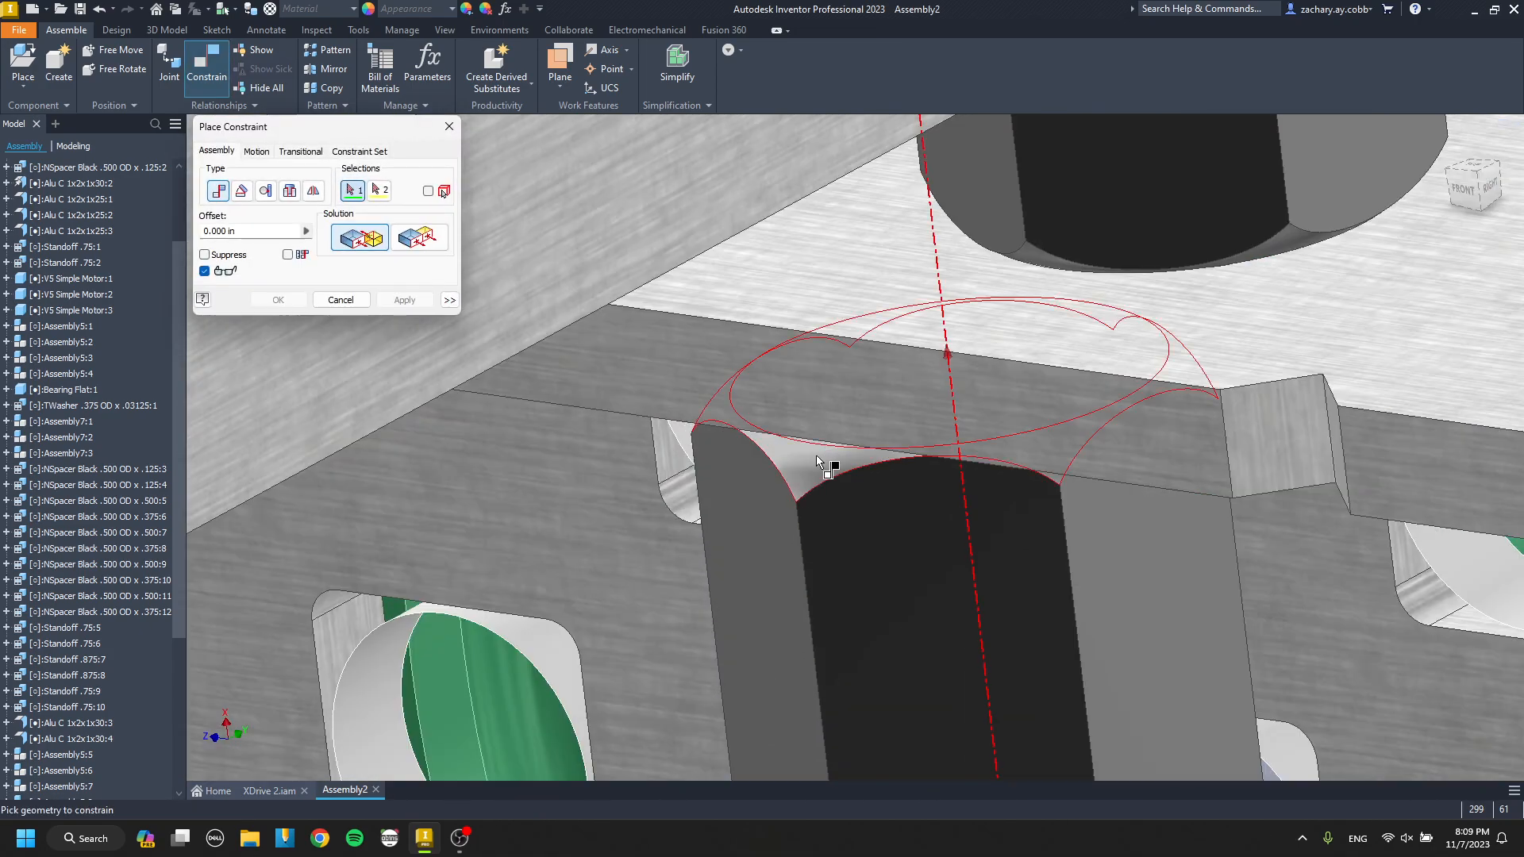
left_click(822, 460)
scroll(818, 444, "down", 5)
scroll(954, 436, "up", 5)
left_click(954, 412)
key("Return")
scroll(955, 411, "down", 10)
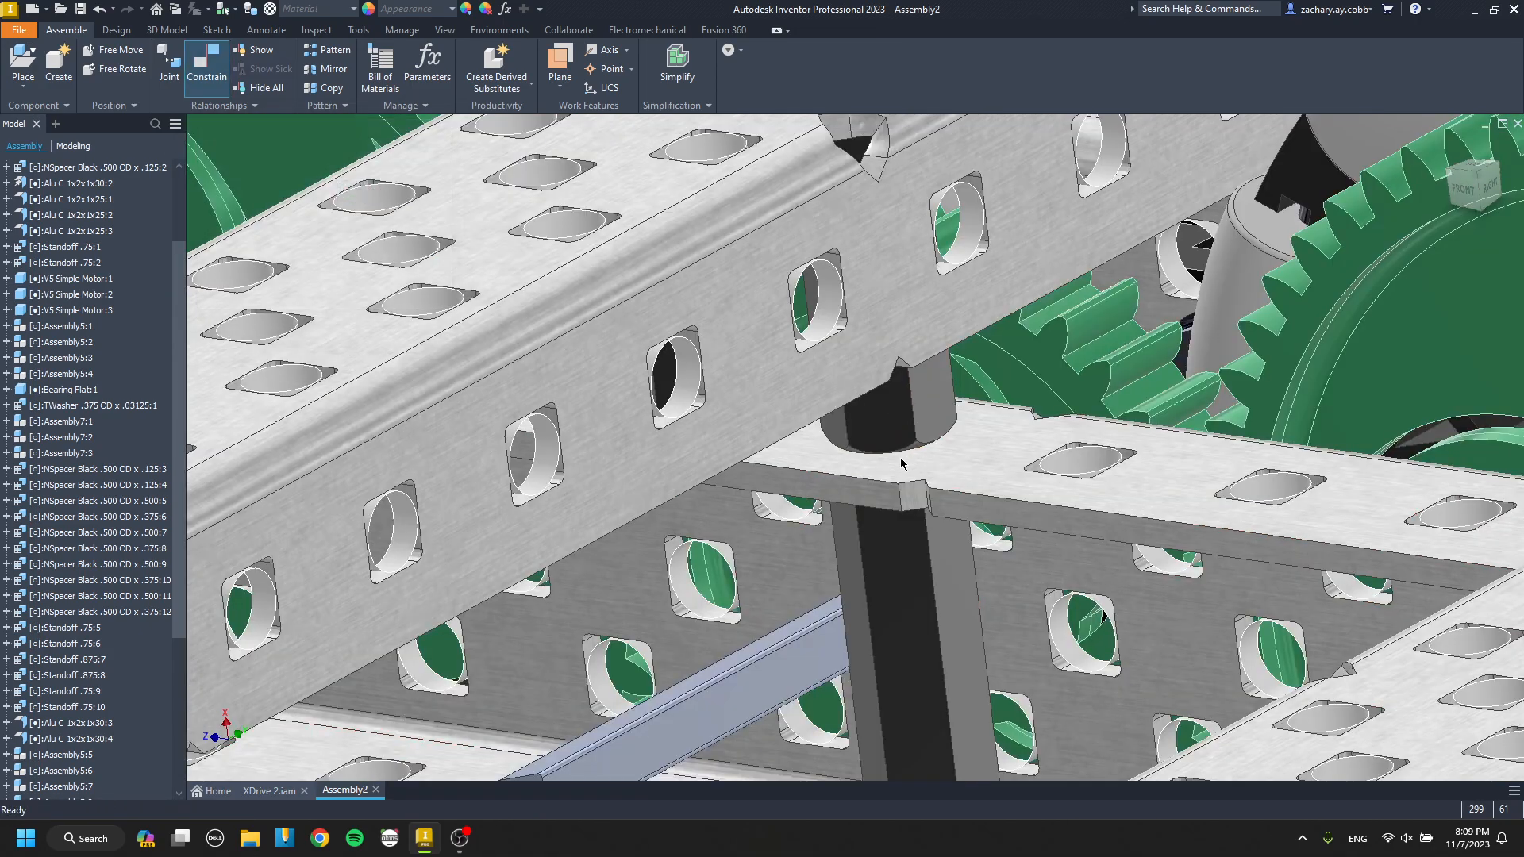
Paste a second .875 standoff by the other cross channel and mate its end face to the drive channel's lower flange.
key("ctrl+v")
scroll(833, 515, "up", 10)
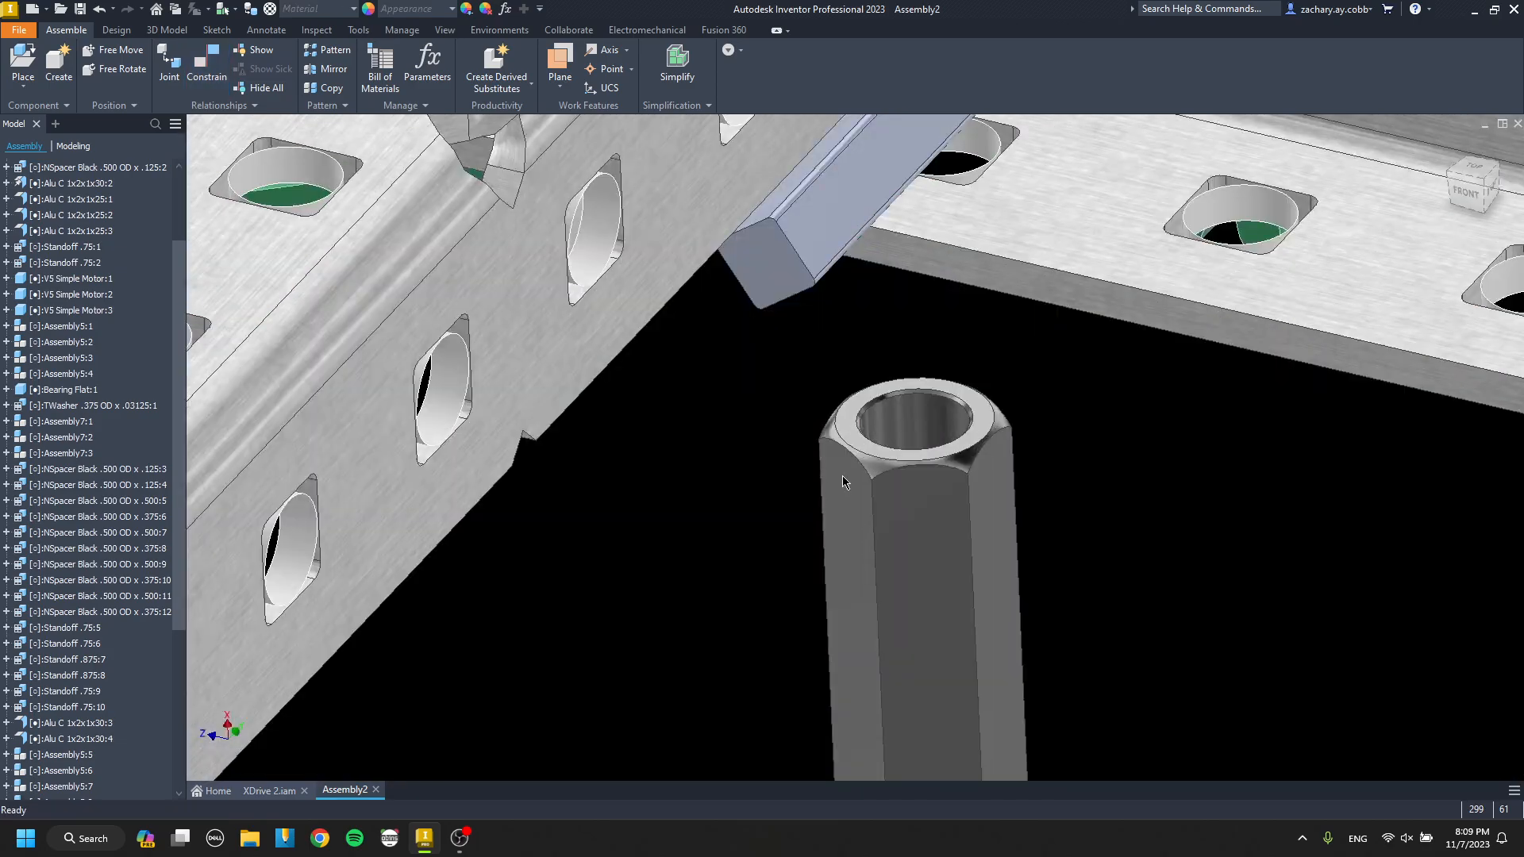
key("c")
left_click(1096, 378)
scroll(1039, 437, "down", 7)
left_click(914, 562)
key("Return")
Align the second .875 standoff with the drive channel's flange hole.
key("c")
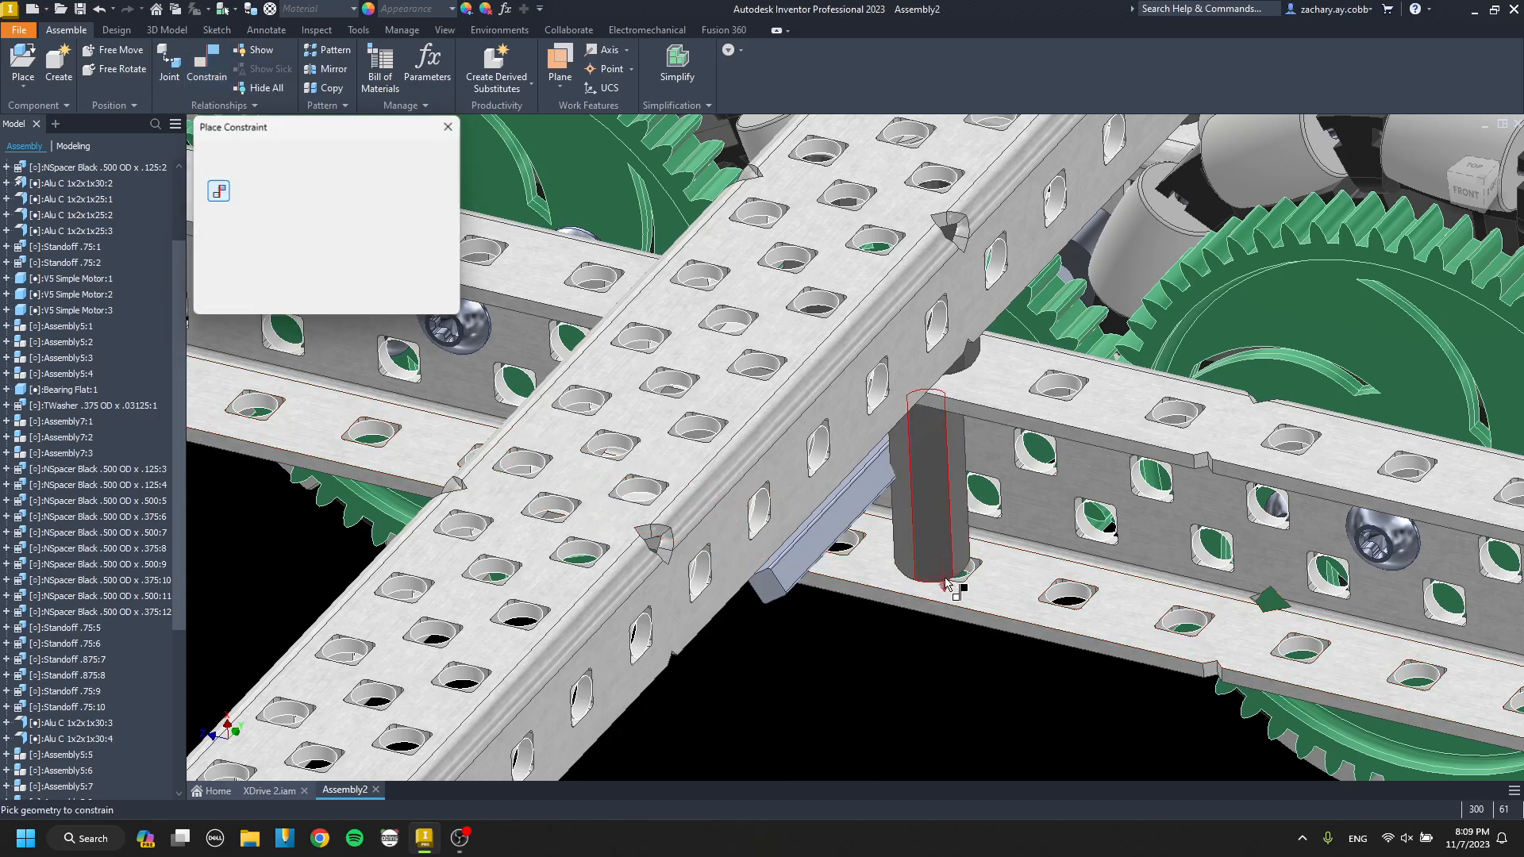
scroll(941, 589, "up", 8)
left_click(972, 559)
key("Return")
scroll(794, 515, "down", 10)
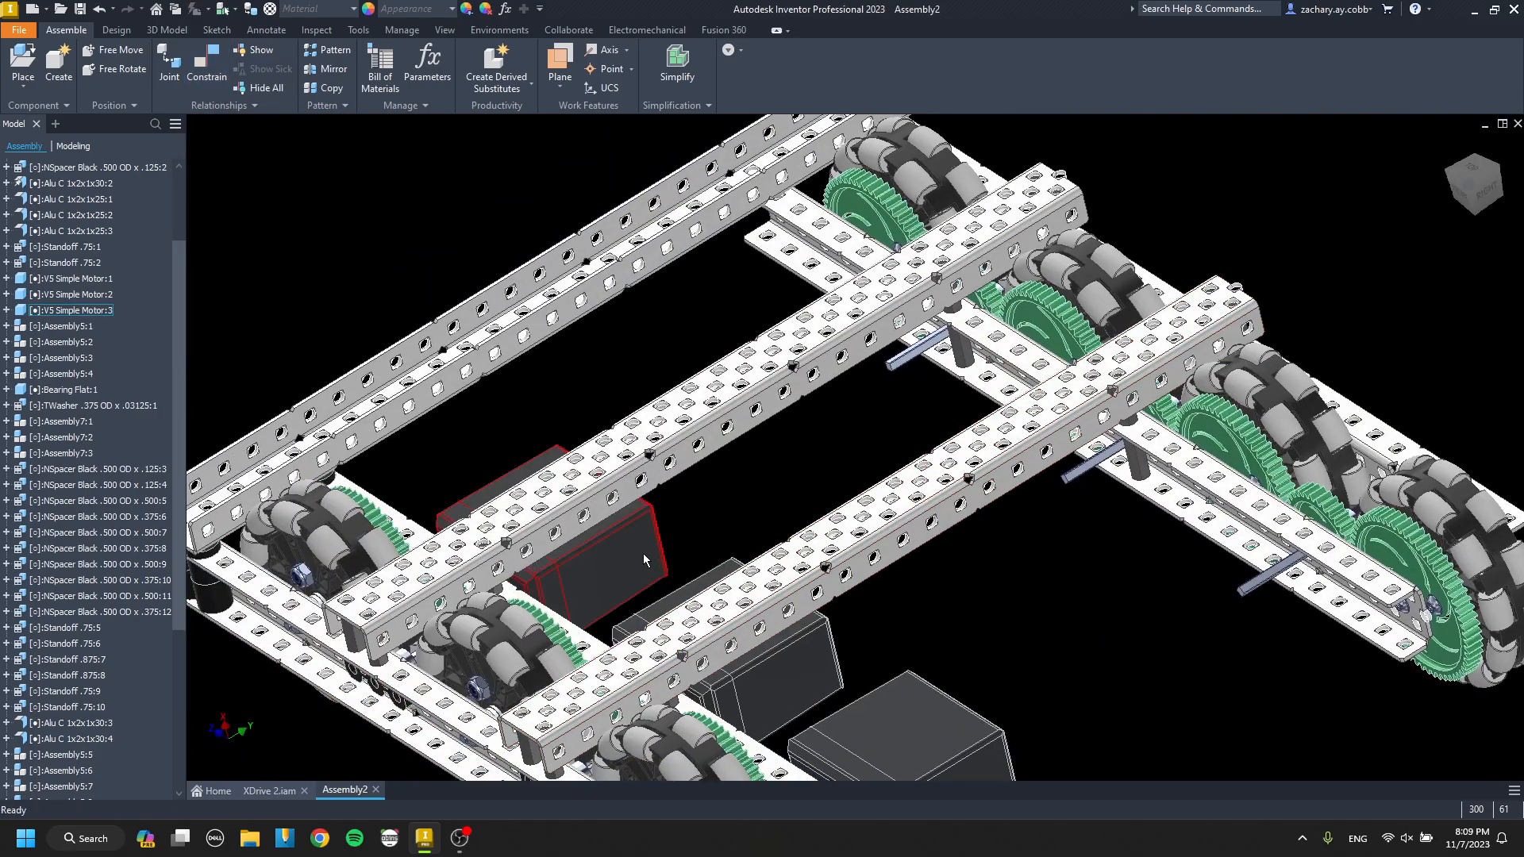
Paste a copy of a V5 motor between the cross channels and mate its front face to the opposite inner drive channel.
left_click(645, 555)
key("ctrl+x")
key("ctrl+v")
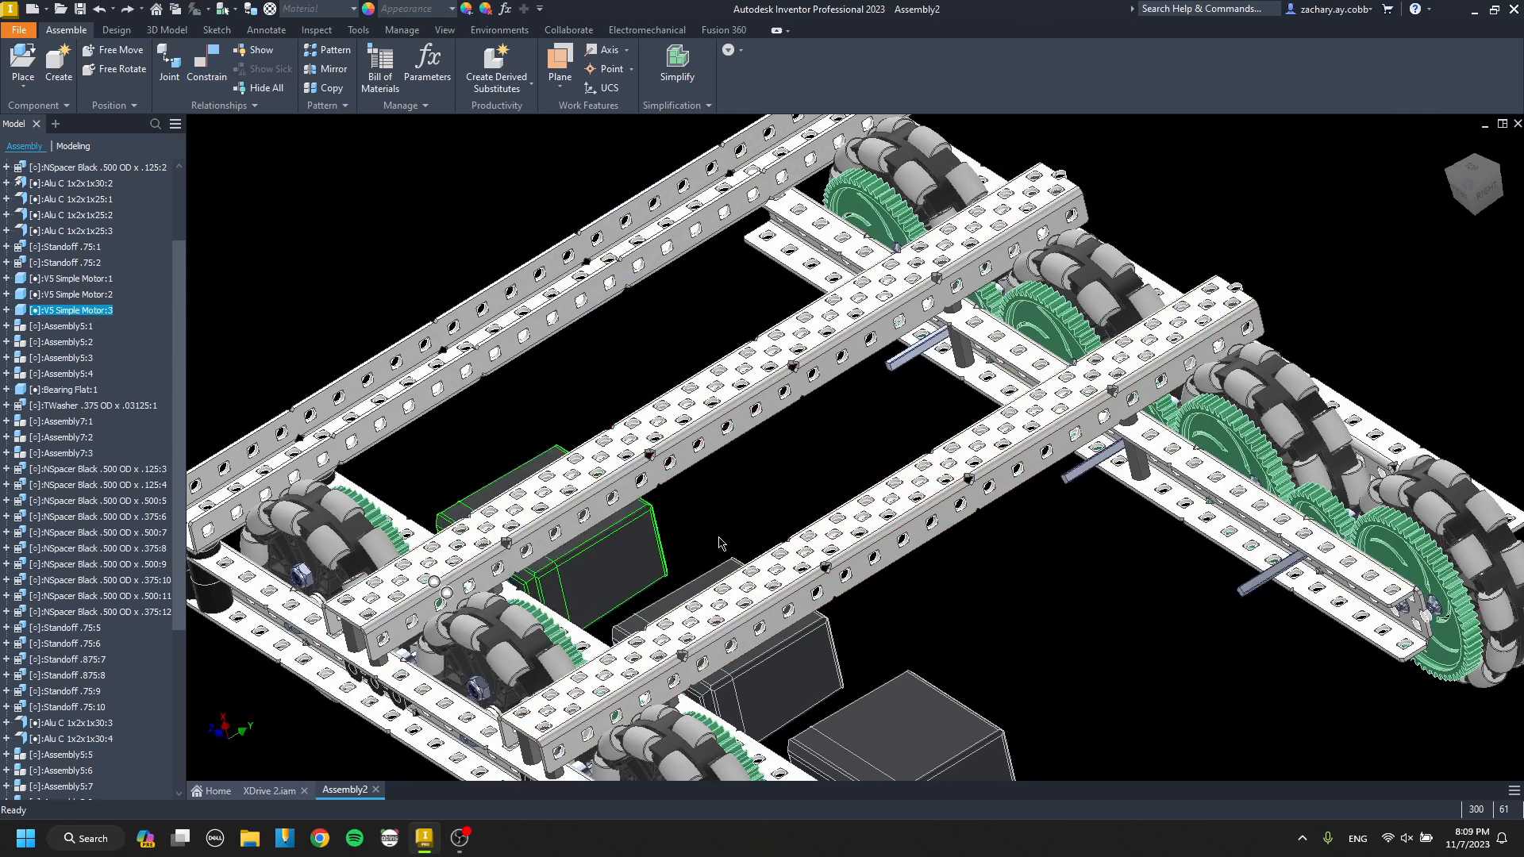
left_click(879, 435)
scroll(793, 532, "up", 6)
key("c")
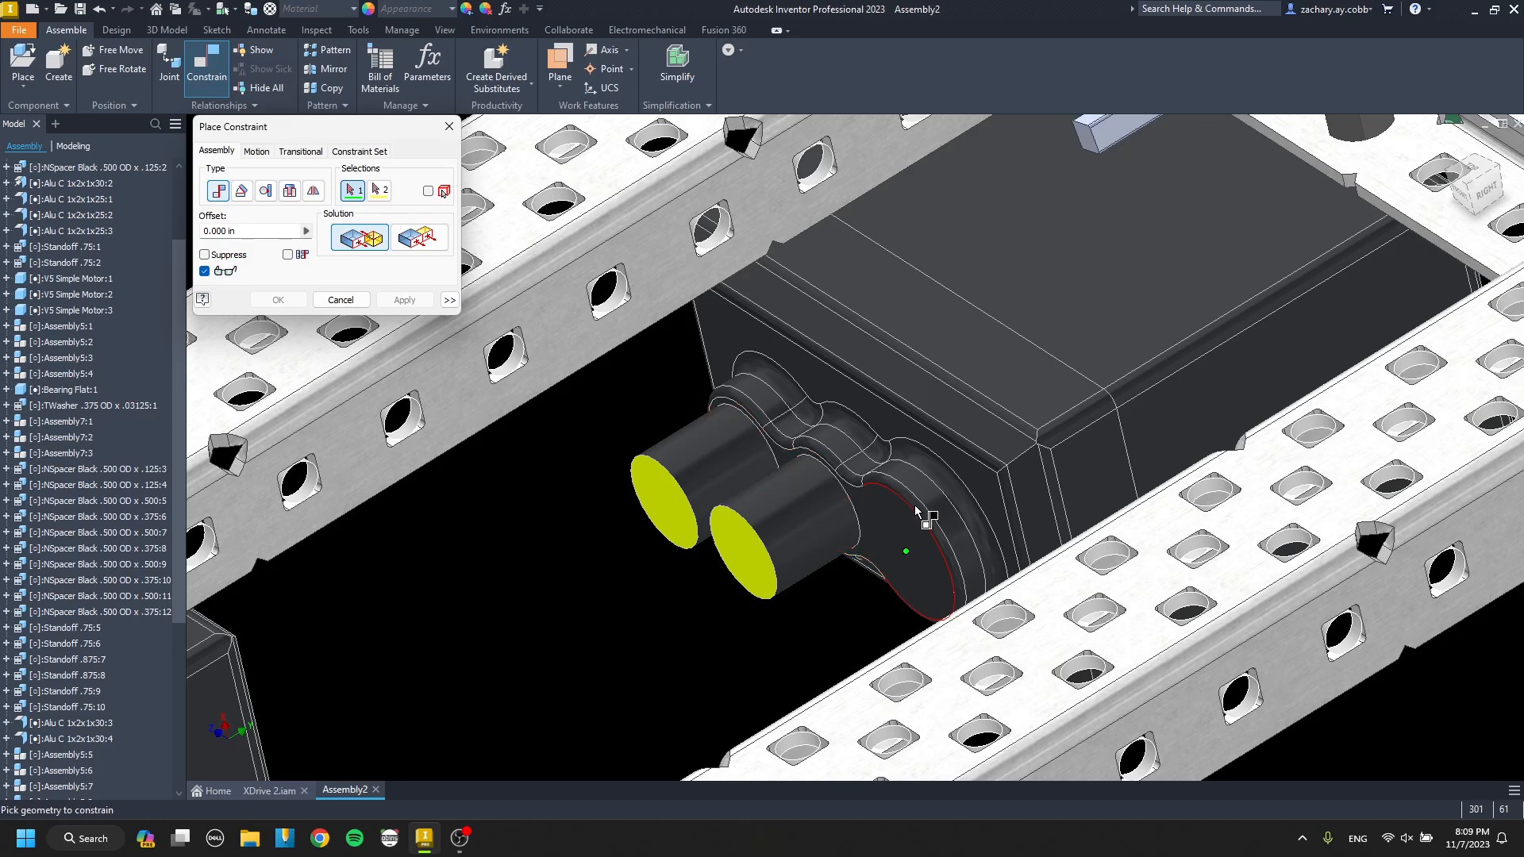
scroll(921, 492, "down", 6)
scroll(889, 468, "up", 6)
left_click(857, 472)
key("Return")
scroll(826, 516, "down", 7)
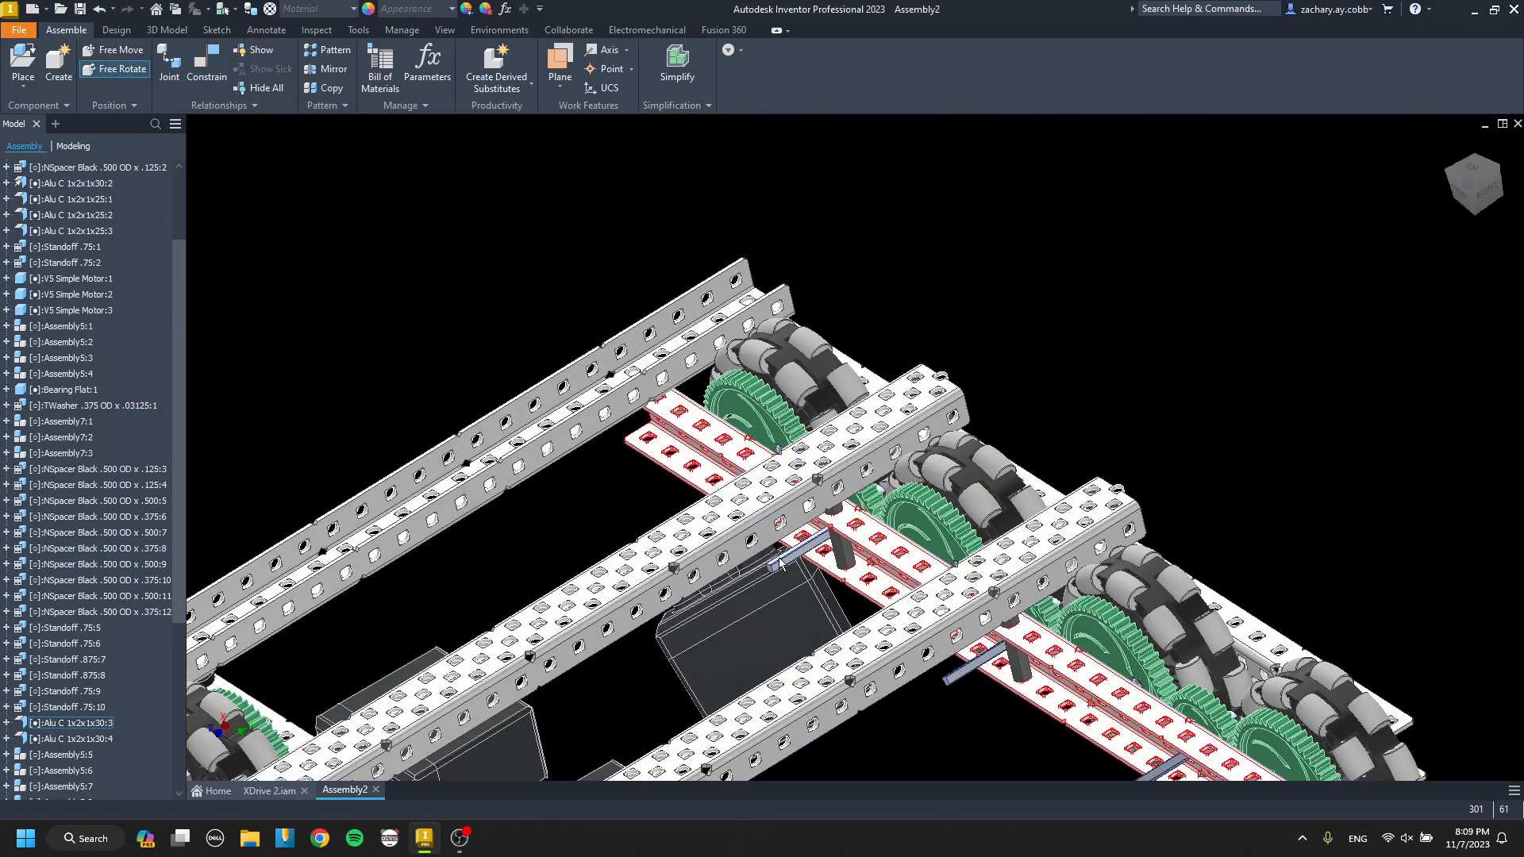
Align the V5 motor's shaft socket axis with the inner drive channel hole that the drive shaft passes through.
scroll(754, 562, "up", 6)
key("c")
key("g")
left_click_drag(789, 646, 953, 706)
key("Escape")
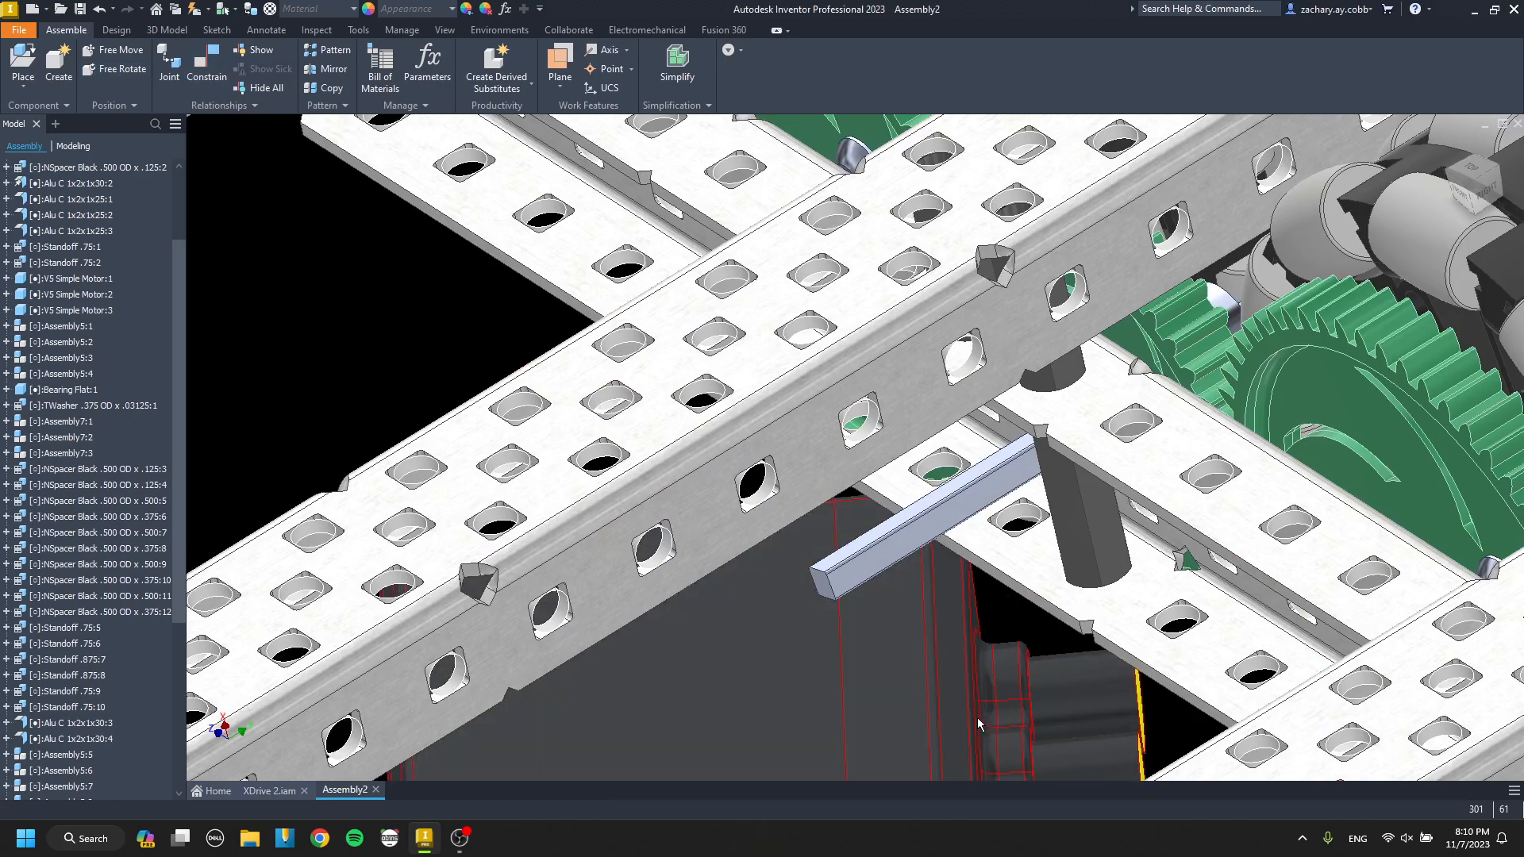
key("c")
scroll(853, 657, "up", 3)
scroll(869, 674, "down", 4)
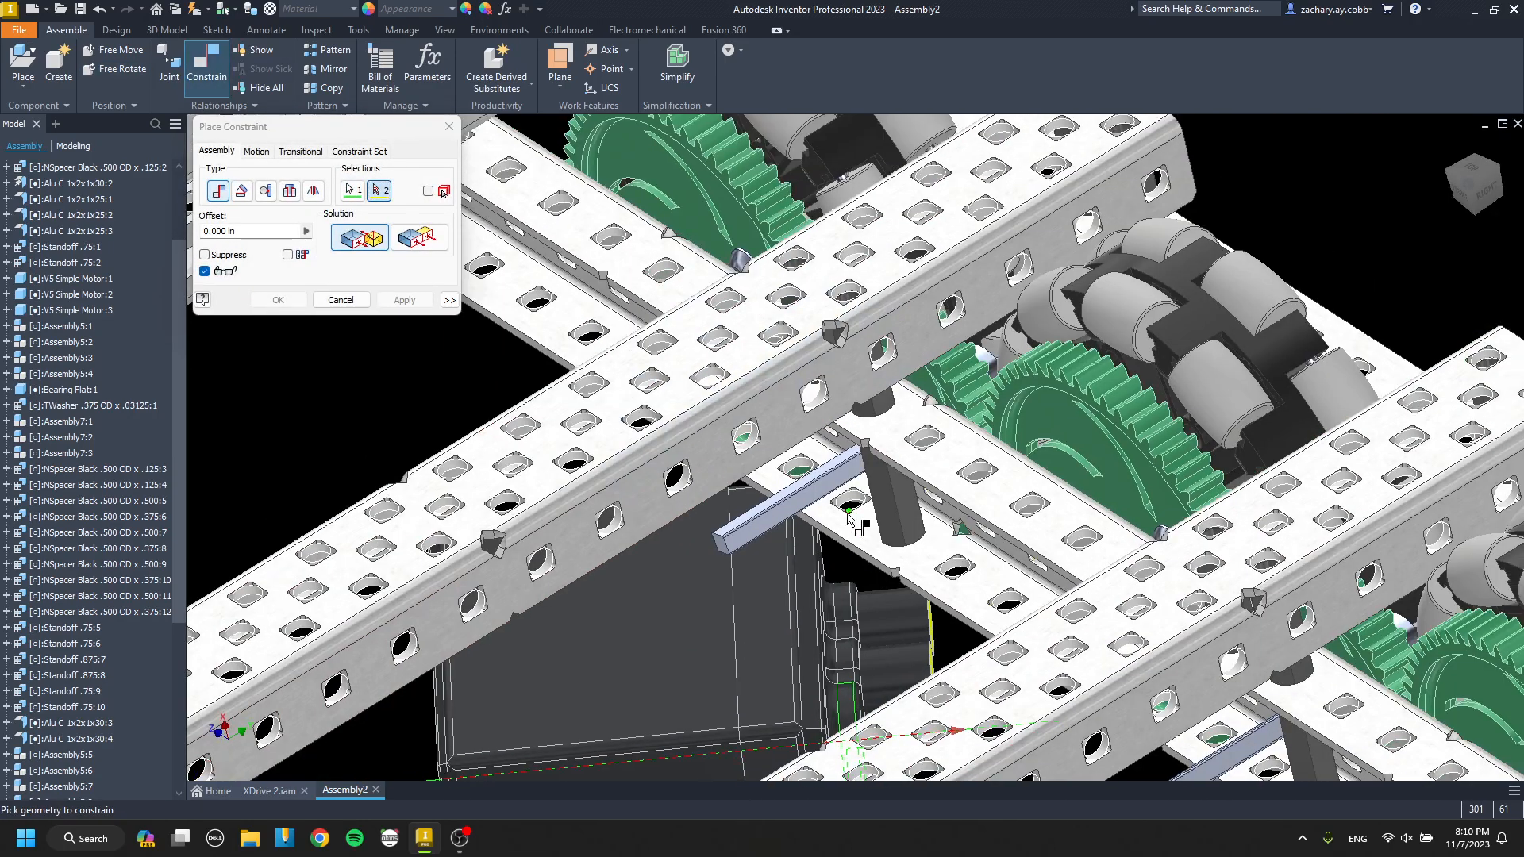
middle_click_drag(846, 502, 1029, 502, "shift")
scroll(897, 409, "up", 7)
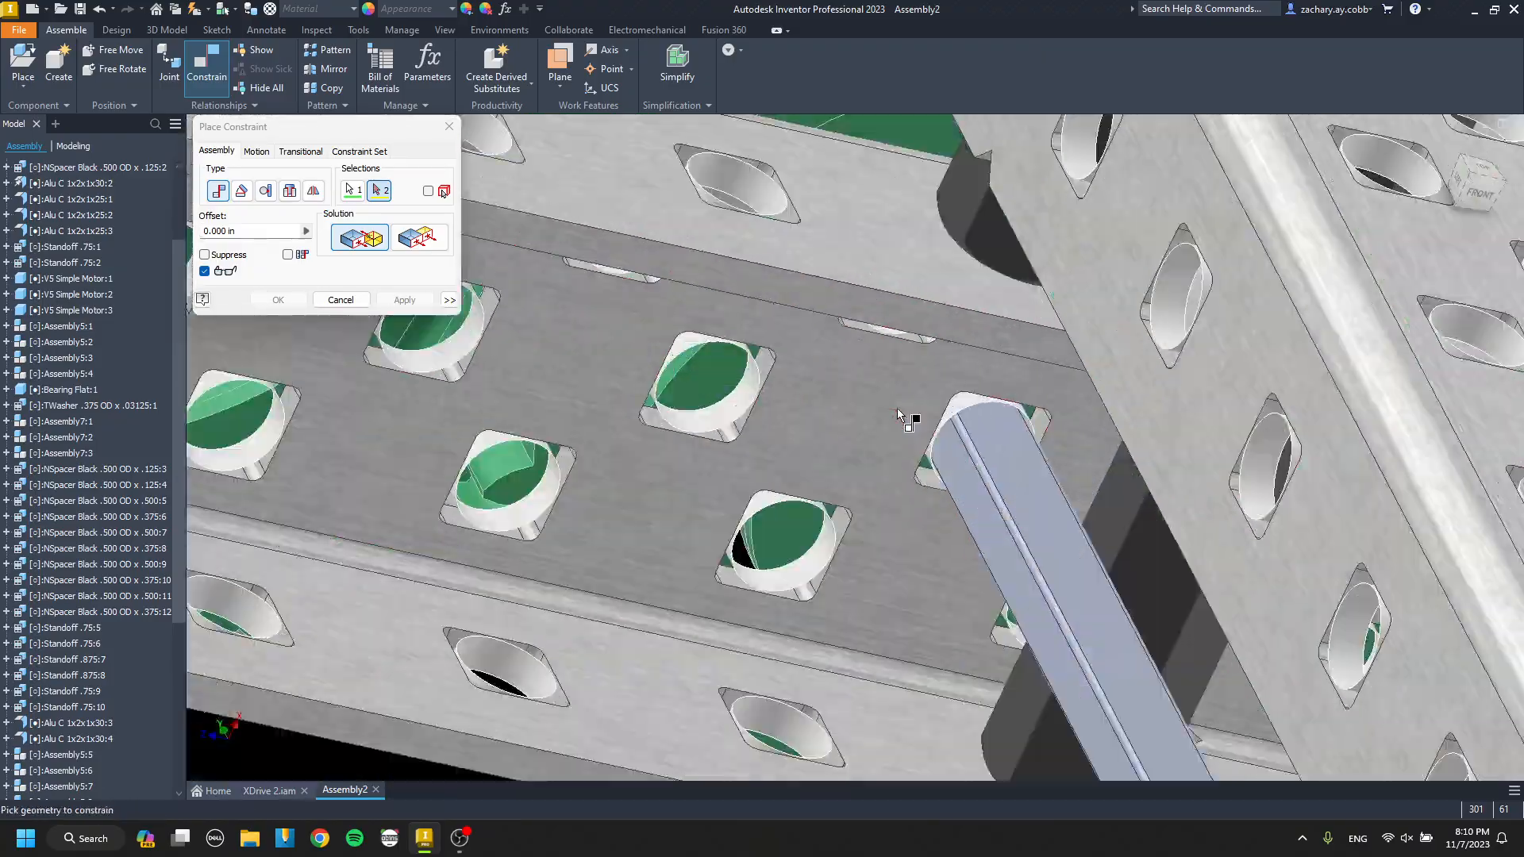
left_click(1022, 404)
key("Return")
Pull the motor clear of the cross channels and mate its mounting post's end face to the inner drive channel.
scroll(959, 436, "down", 5)
middle_click_drag(953, 439, 931, 393, "shift")
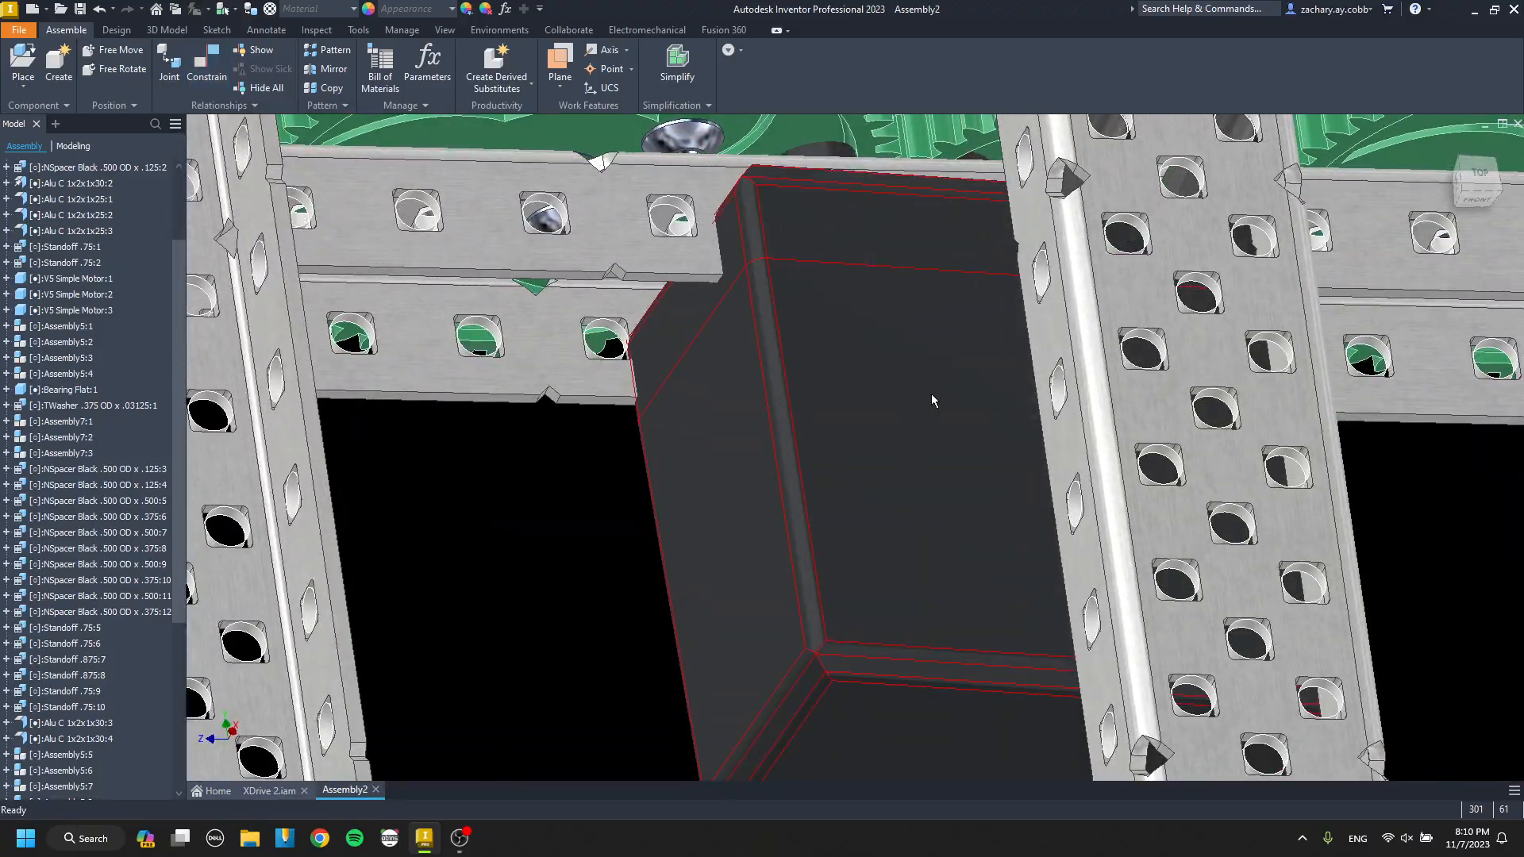
left_click_drag(965, 349, 953, 470)
key("c")
left_click(811, 158)
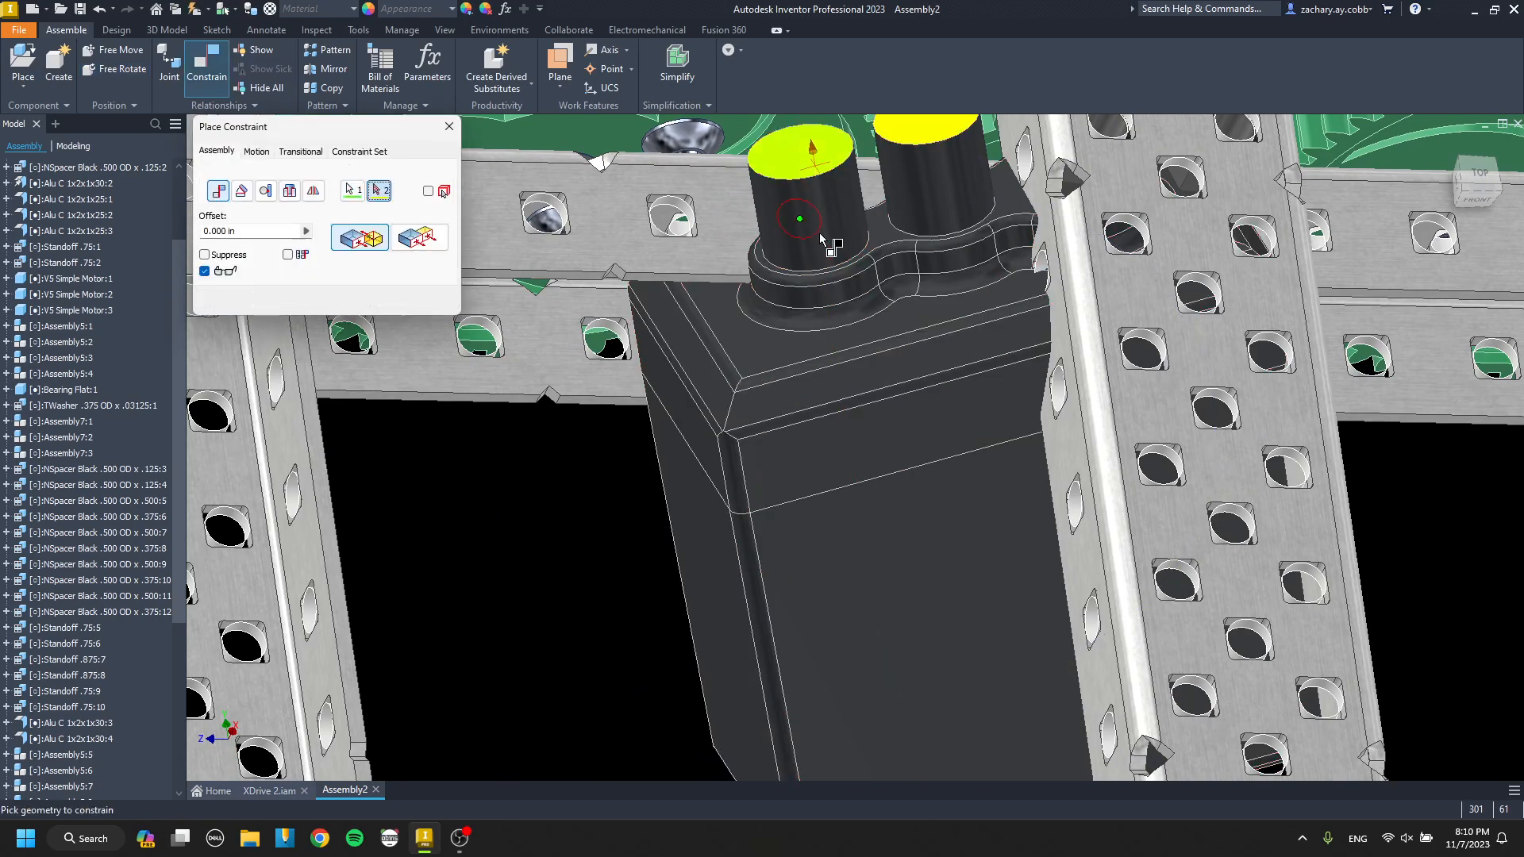
middle_click_drag(782, 432, 771, 357, "shift")
left_click(697, 379)
key("Return")
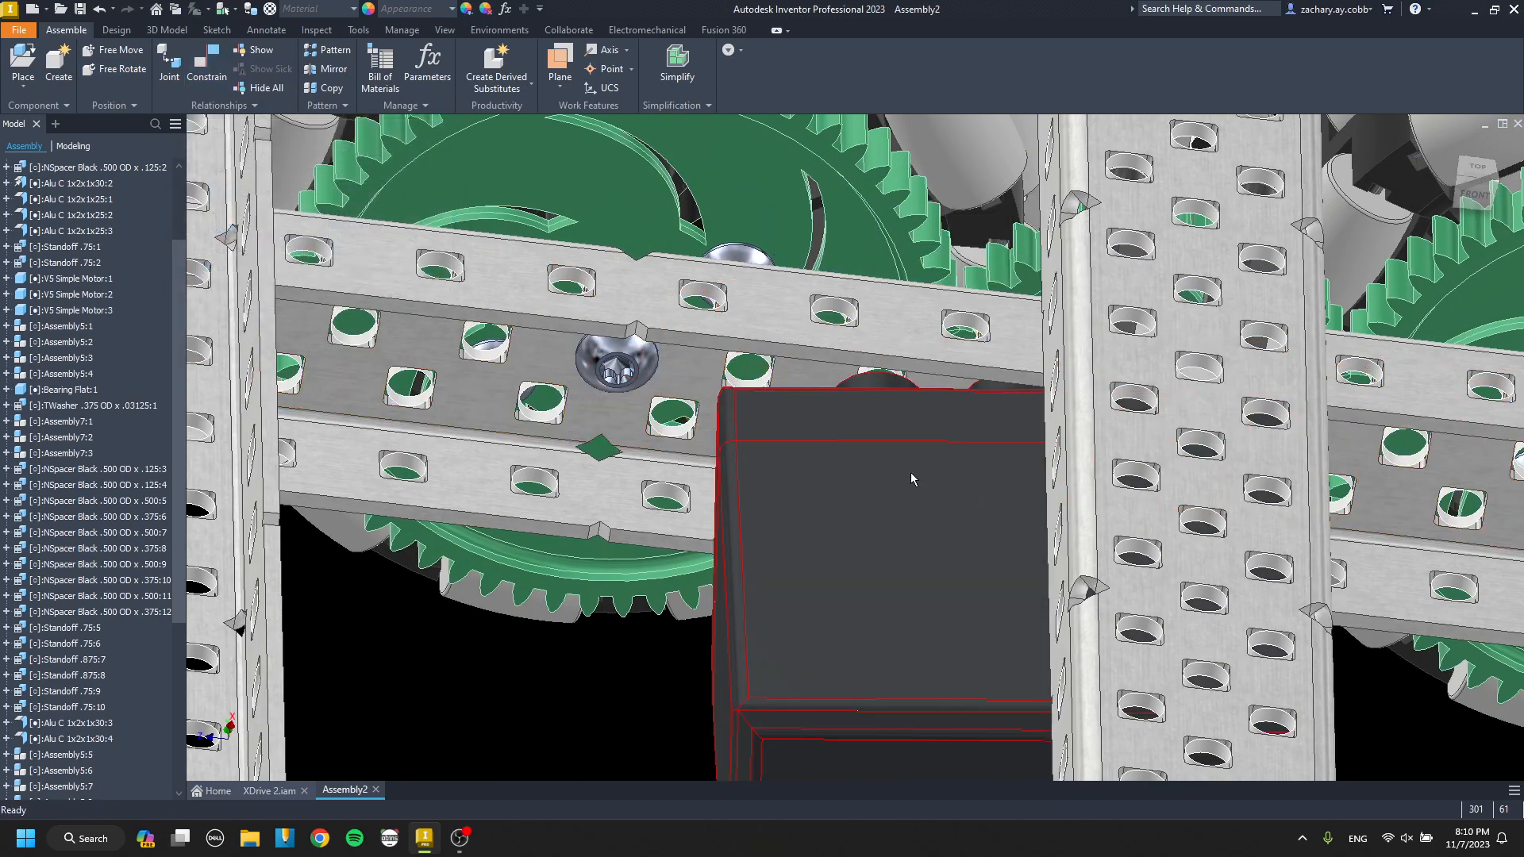
Align the motor's mounting post with the matching hole in the inner drive channel to fix its rotation.
key("c")
scroll(889, 496, "up", 6)
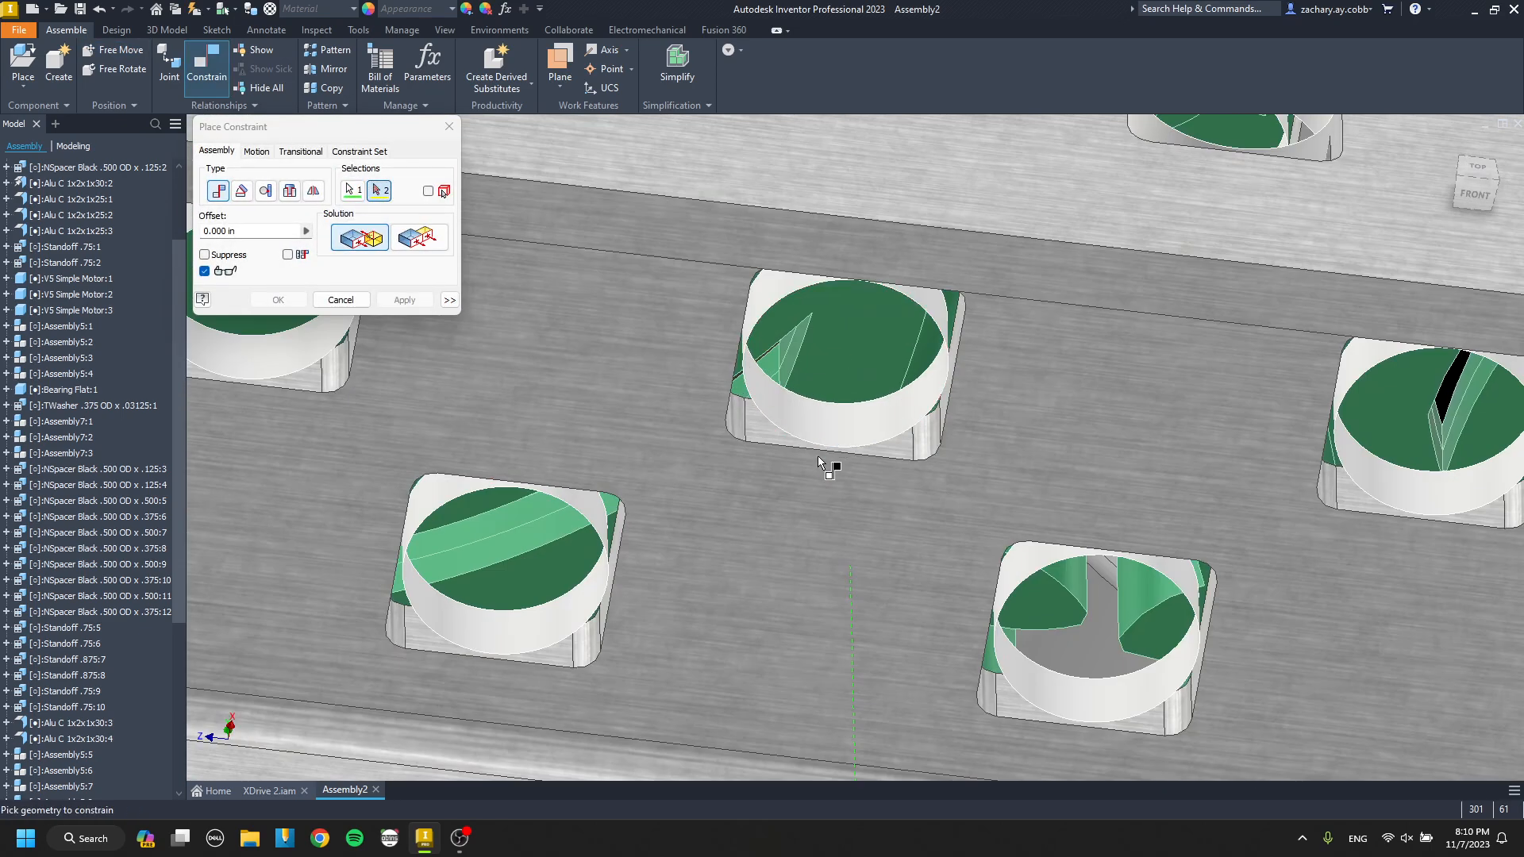
left_click(840, 435)
key("Return")
Paste another V5 motor for the next bay and mate its mounting post's end face to the inner drive channel.
scroll(913, 485, "down", 6)
middle_click_drag(915, 487, 639, 437)
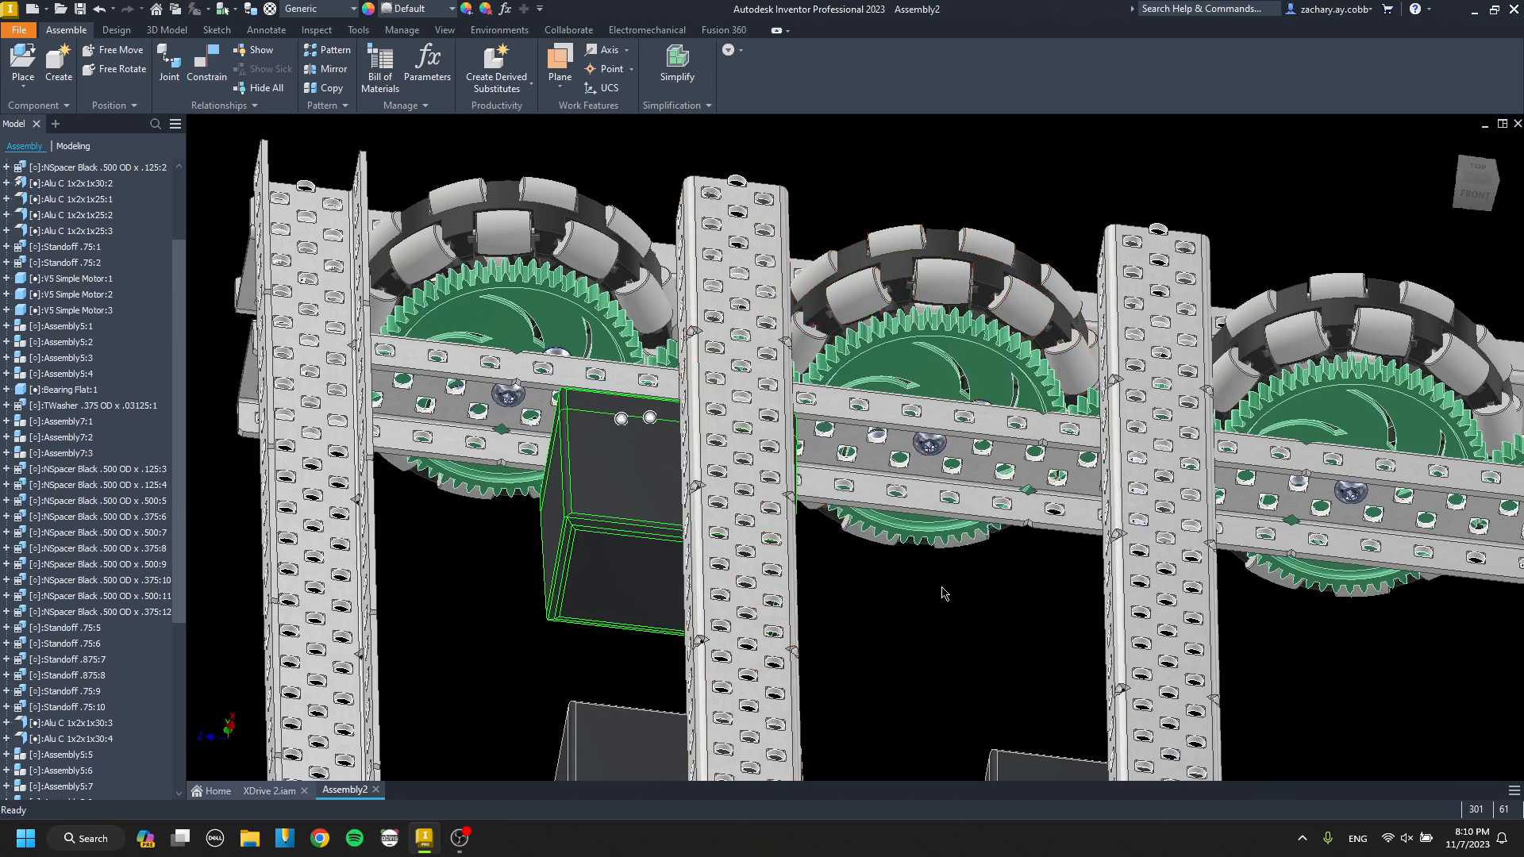
key("ctrl+v")
middle_click_drag(994, 608, 986, 644, "shift")
scroll(984, 627, "up", 3)
key("c")
middle_click_drag(968, 558, 946, 653, "shift")
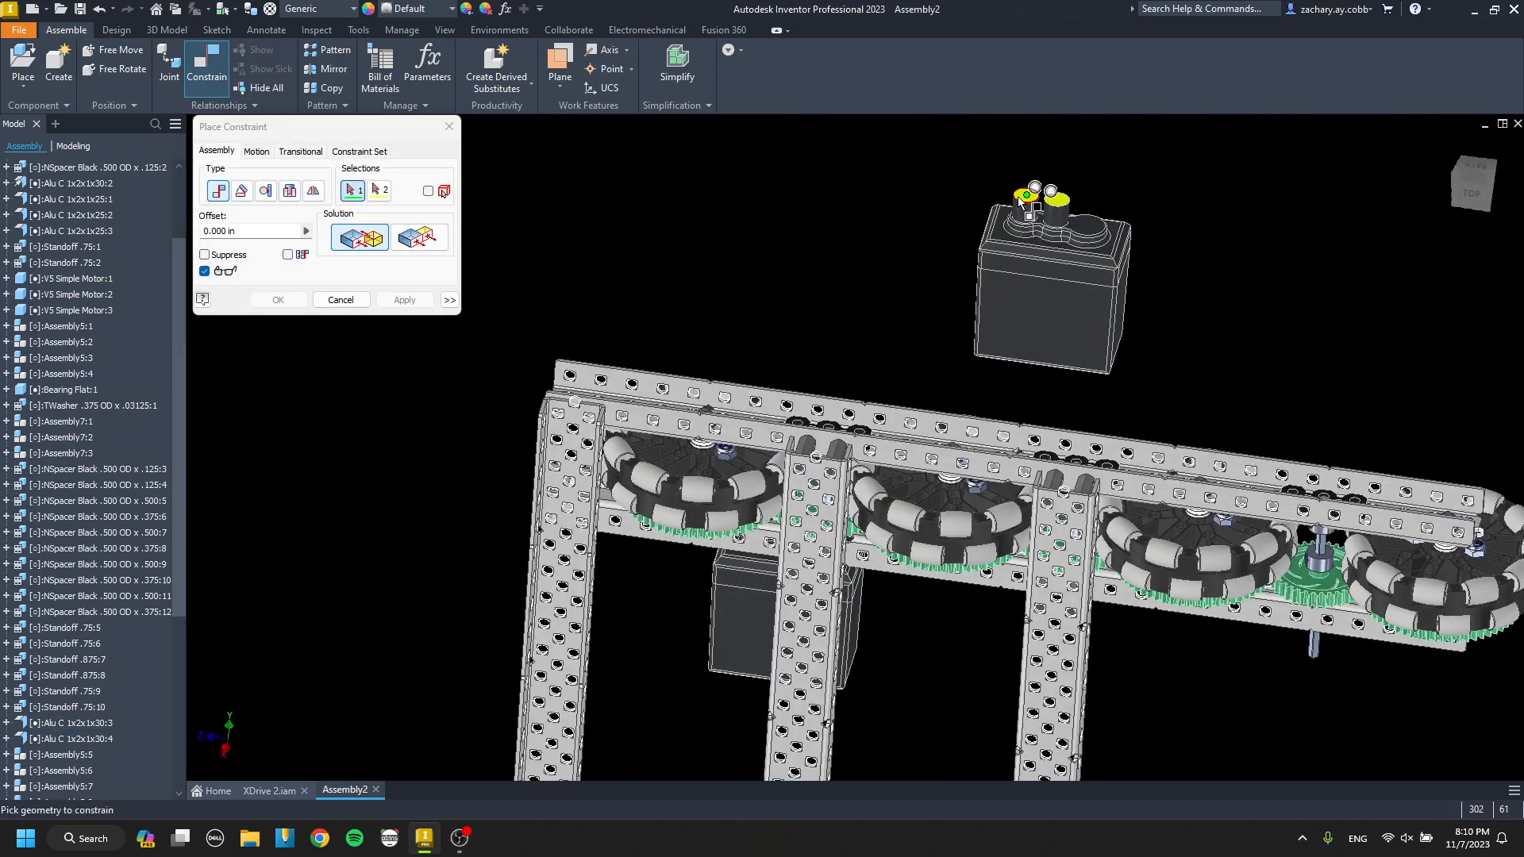
scroll(1042, 213, "down", 5)
left_click(1058, 238)
scroll(1058, 238, "up", 6)
middle_click_drag(1040, 483, 972, 524, "shift")
scroll(849, 540, "down", 5)
left_click(871, 551)
key("Return")
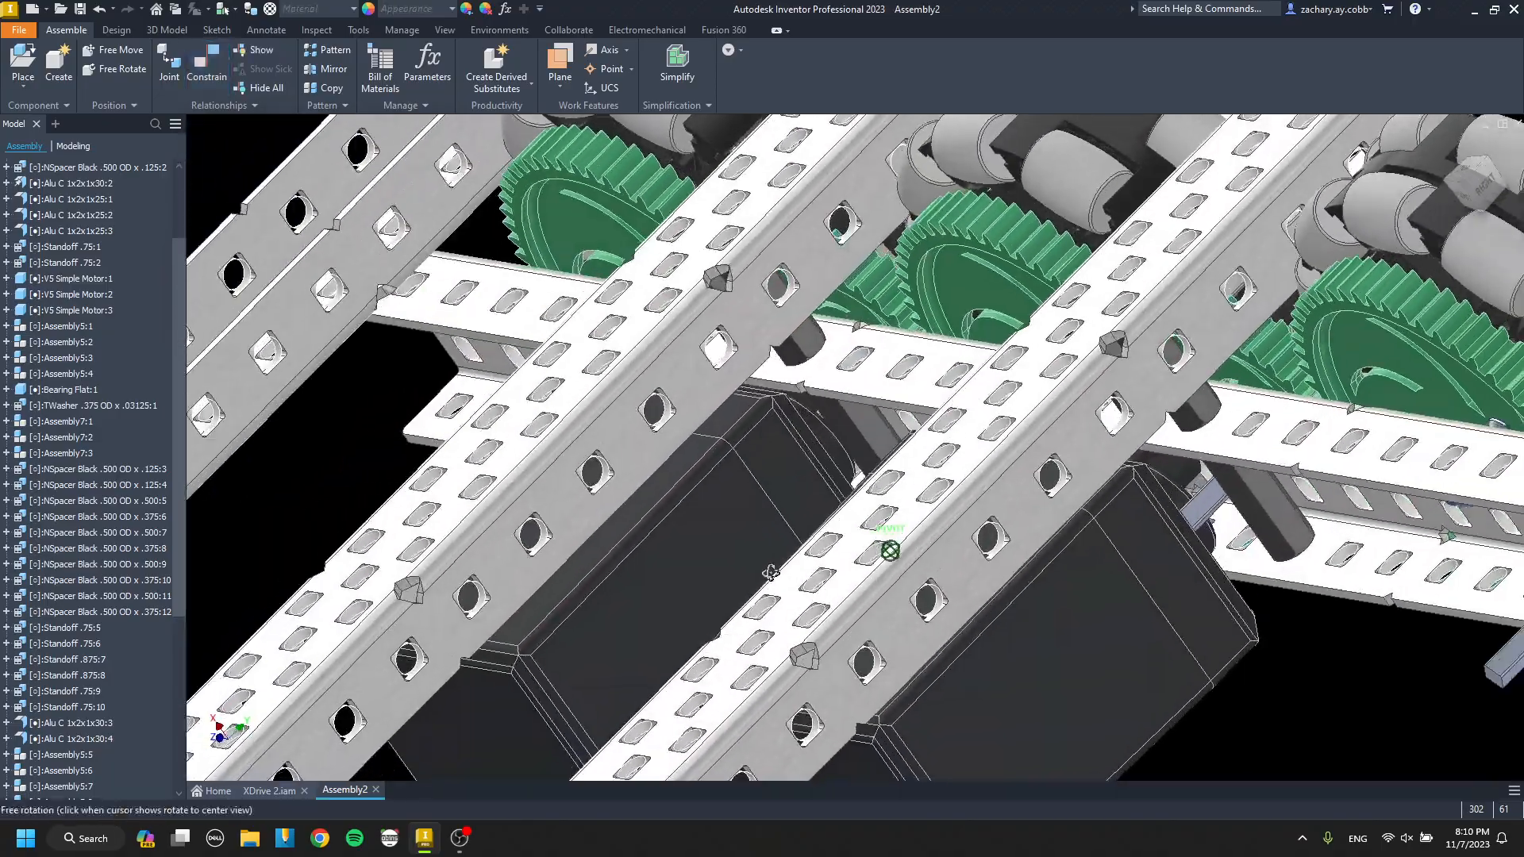
Align the second pasted motor's shaft socket with the channel hole around that bay's drive shaft.
scroll(1170, 529, "down", 6)
key("c")
left_click(1164, 421)
scroll(1154, 411, "up", 5)
middle_click_drag(1150, 406, 1202, 379, "shift")
scroll(1193, 373, "down", 6)
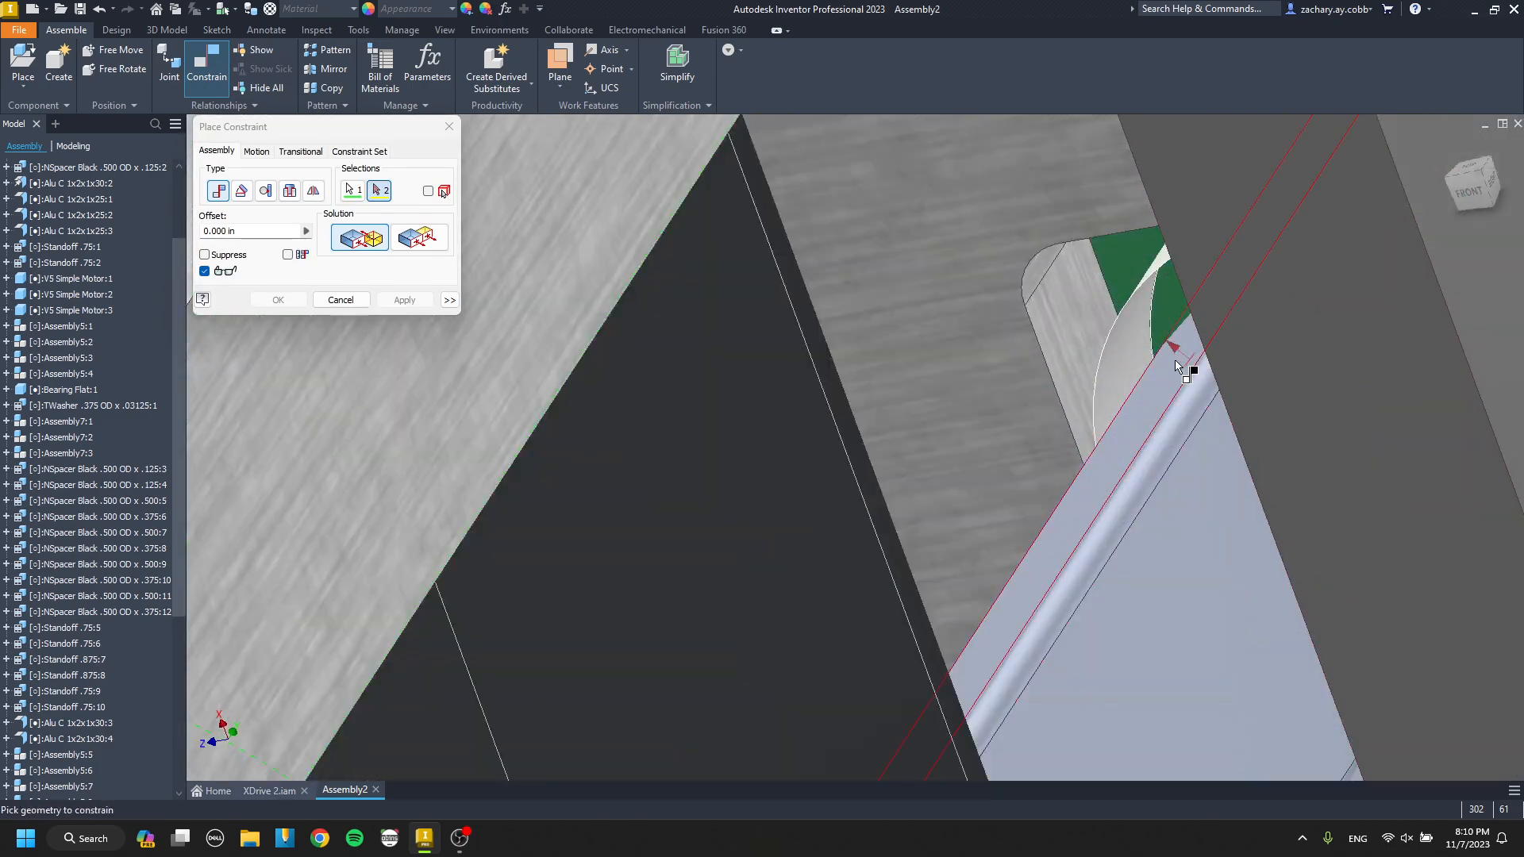
left_click(1135, 359)
key("Return")
Align the second pasted motor's mounting post with its hole in the inner drive channel.
scroll(1131, 364, "up", 6)
middle_click_drag(1107, 424, 1136, 463, "shift")
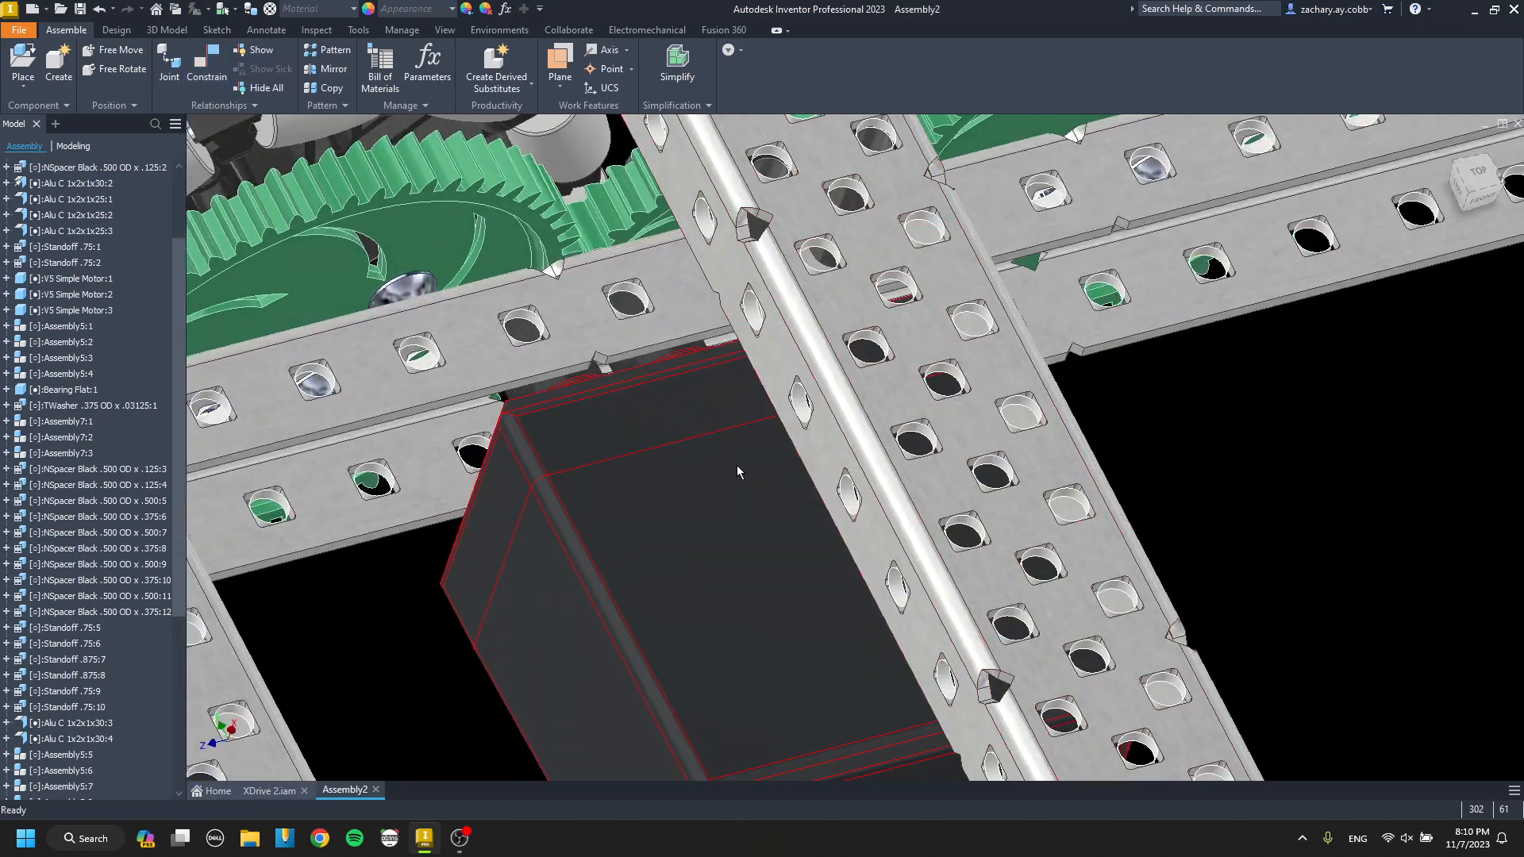
left_click(678, 473)
scroll(553, 403, "down", 5)
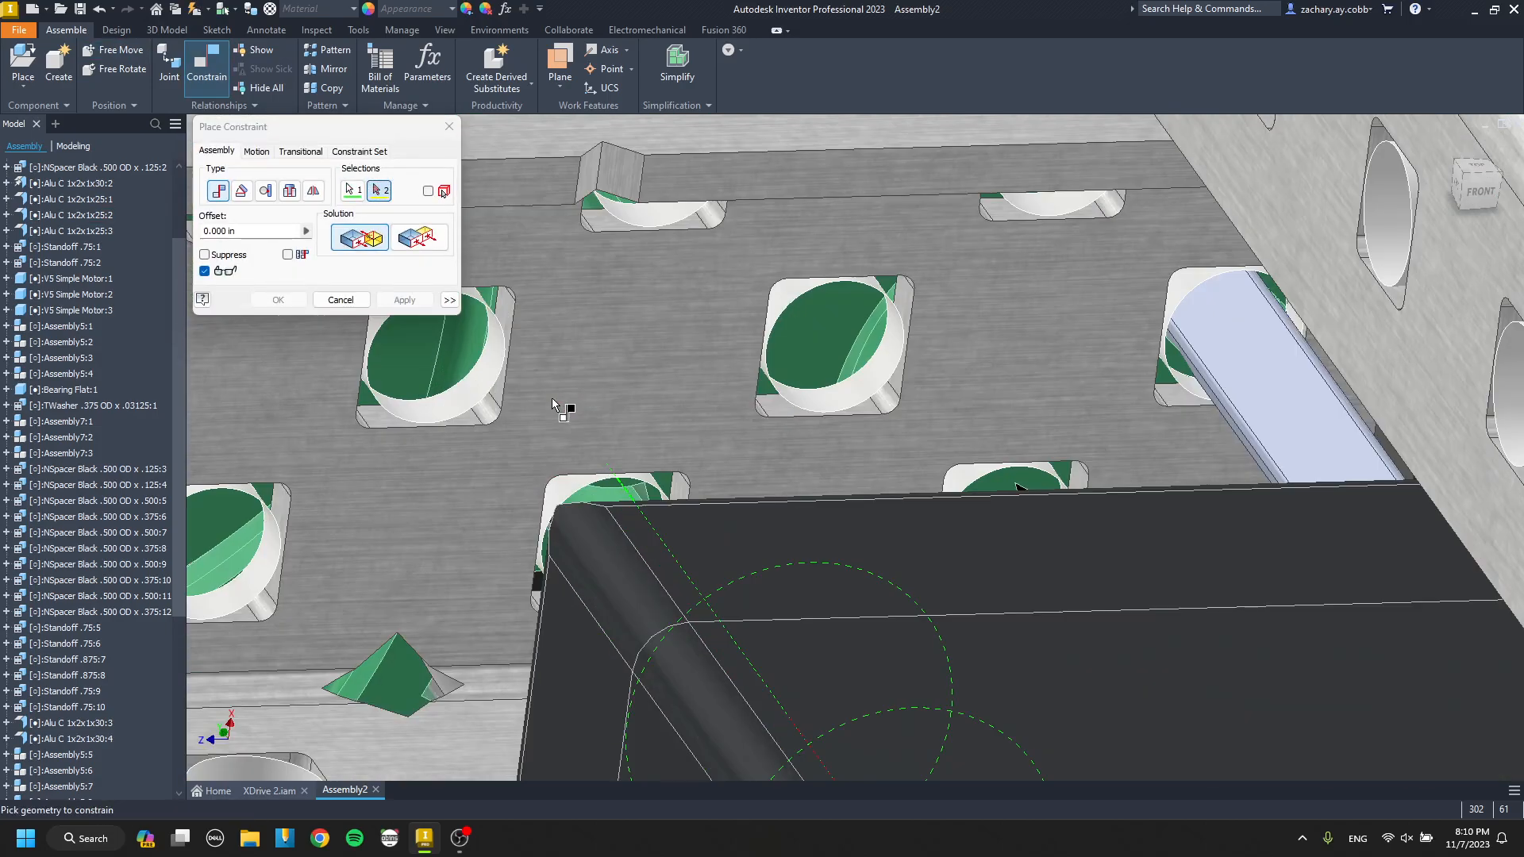
left_click(476, 399)
key("Return")
scroll(635, 437, "up", 8)
Paste a third V5 motor beyond the last cross channel and mate its post's end face to the inner drive channel.
left_click(751, 466)
scroll(751, 466, "up", 3)
middle_click_drag(751, 467, 782, 516, "shift")
scroll(901, 521, "down", 4)
key("ctrl+v")
left_click_drag(960, 435, 953, 551)
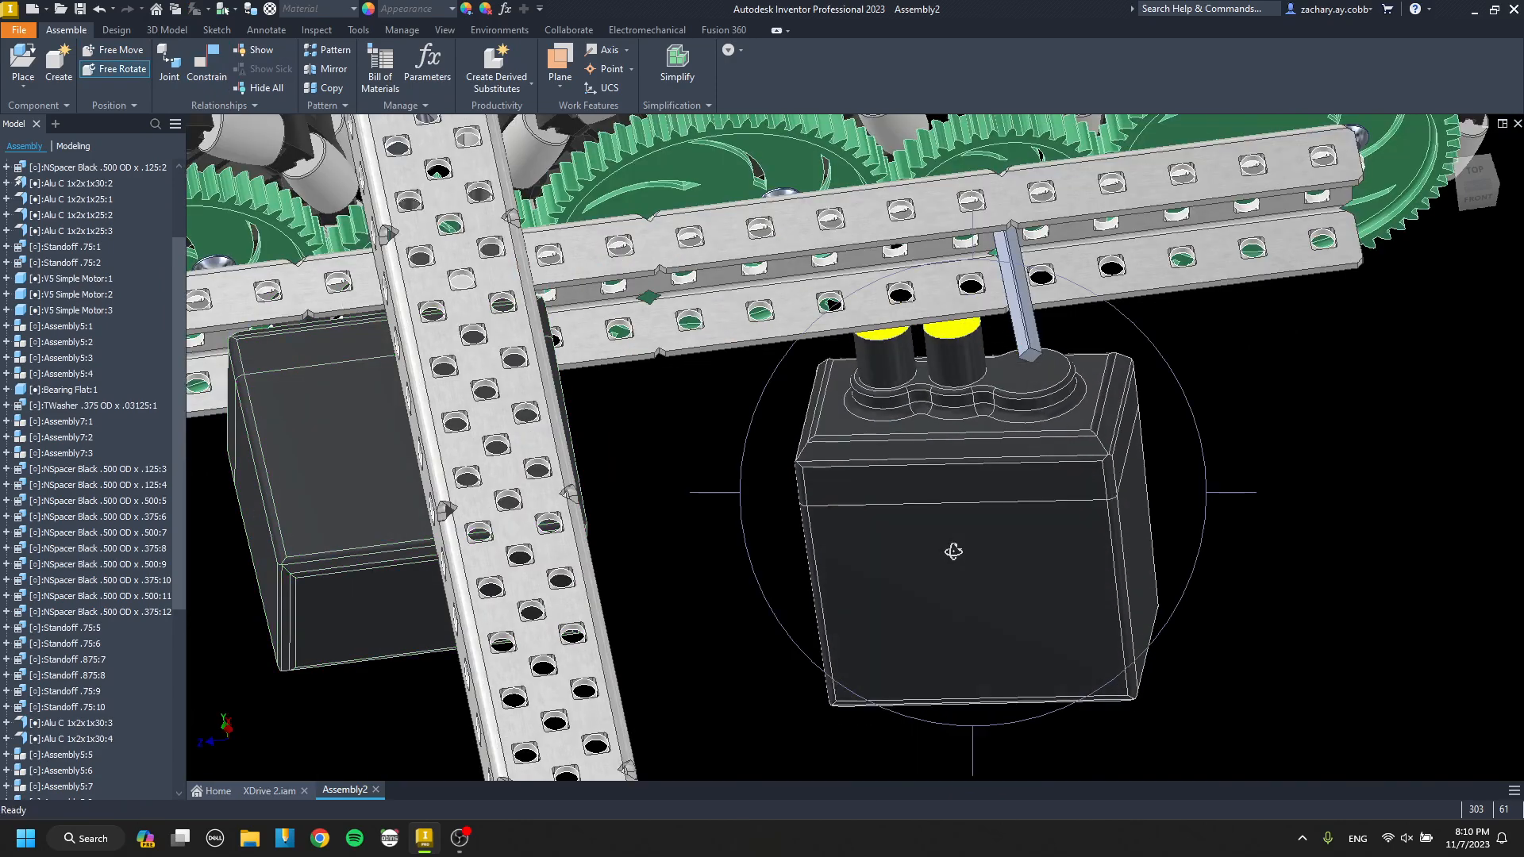
key("c")
scroll(975, 347, "down", 3)
left_click(975, 346)
scroll(974, 348, "up", 3)
middle_click_drag(975, 347, 921, 270, "shift")
middle_click_drag(920, 270, 781, 262)
middle_click_drag(782, 262, 754, 410)
left_click(718, 373)
key("Return")
Align the third motor's shaft socket with the channel hole around the last drive shaft.
scroll(711, 360, "up", 3)
middle_click_drag(754, 410, 775, 608)
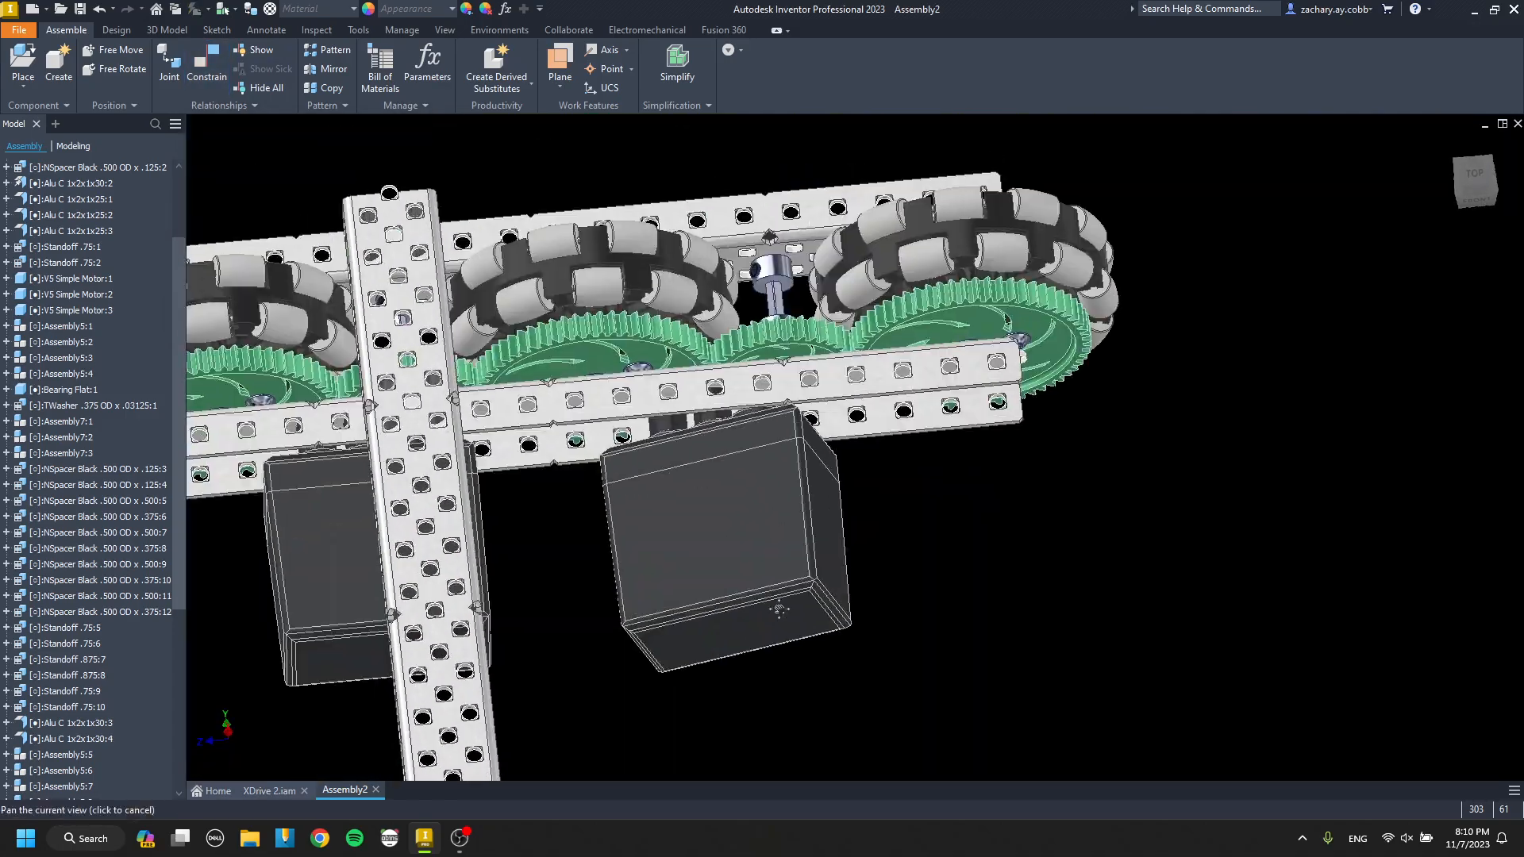
key("c")
scroll(760, 419, "down", 5)
left_click(754, 358)
scroll(754, 359, "up", 3)
middle_click_drag(755, 361, 677, 322, "shift")
scroll(984, 373, "down", 5)
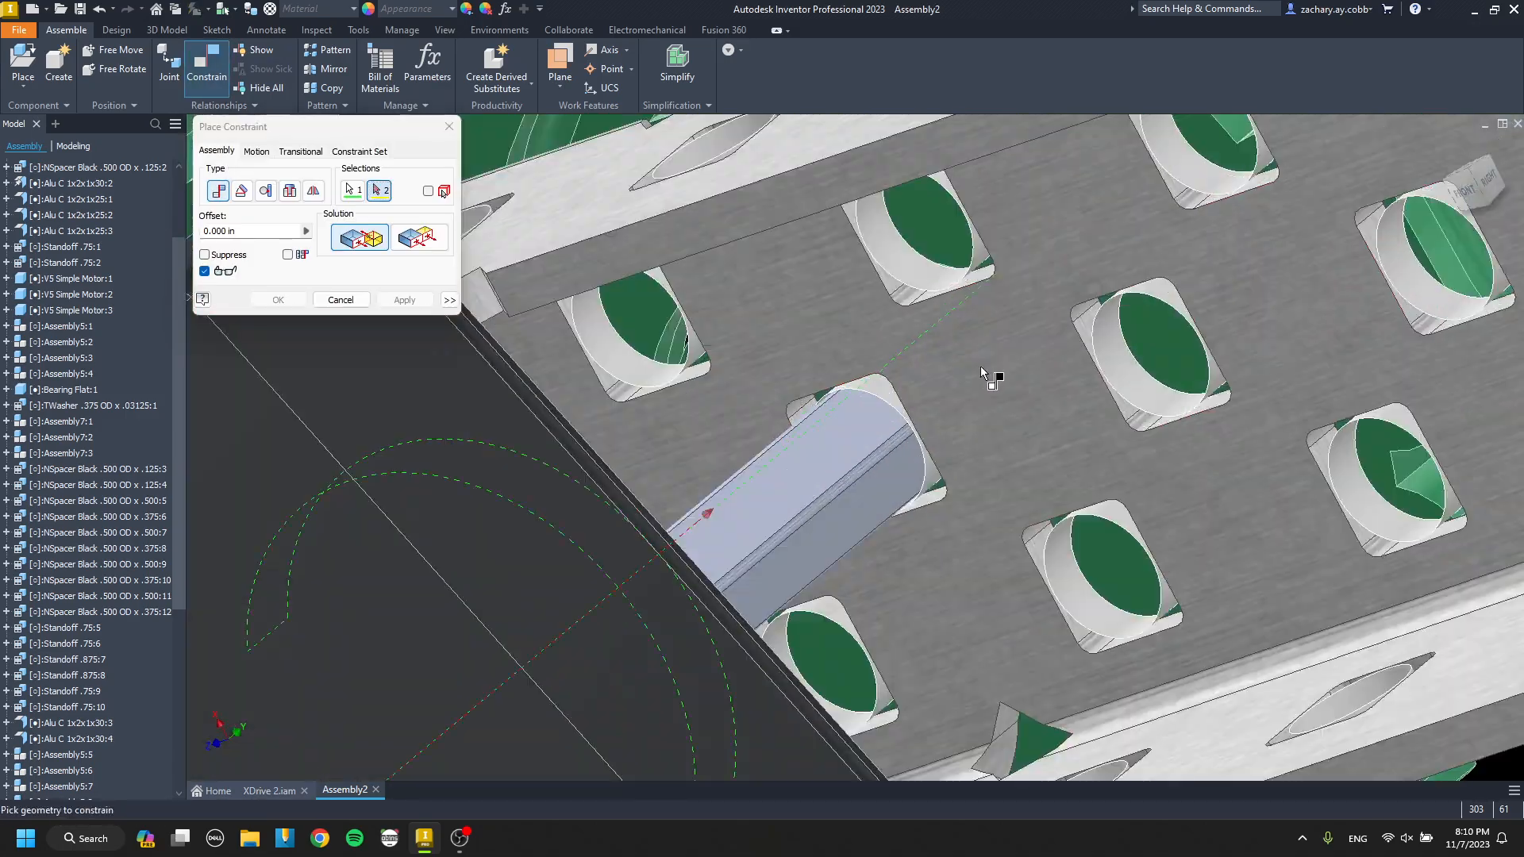
left_click(933, 479)
key("Return")
Align the third motor's mounting post with its hole in the inner drive channel.
scroll(933, 478, "up", 5)
middle_click_drag(933, 478, 730, 504, "shift")
left_click(641, 491)
scroll(640, 490, "up", 3)
middle_click_drag(640, 490, 898, 530, "shift")
scroll(637, 454, "down", 5)
left_click(711, 457)
key("Return")
Copy the stacked .500 and .375 black nylon spacers from the frame corner and paste them by the inner drive channel's open end.
scroll(717, 459, "up", 7)
scroll(1007, 570, "down", 5)
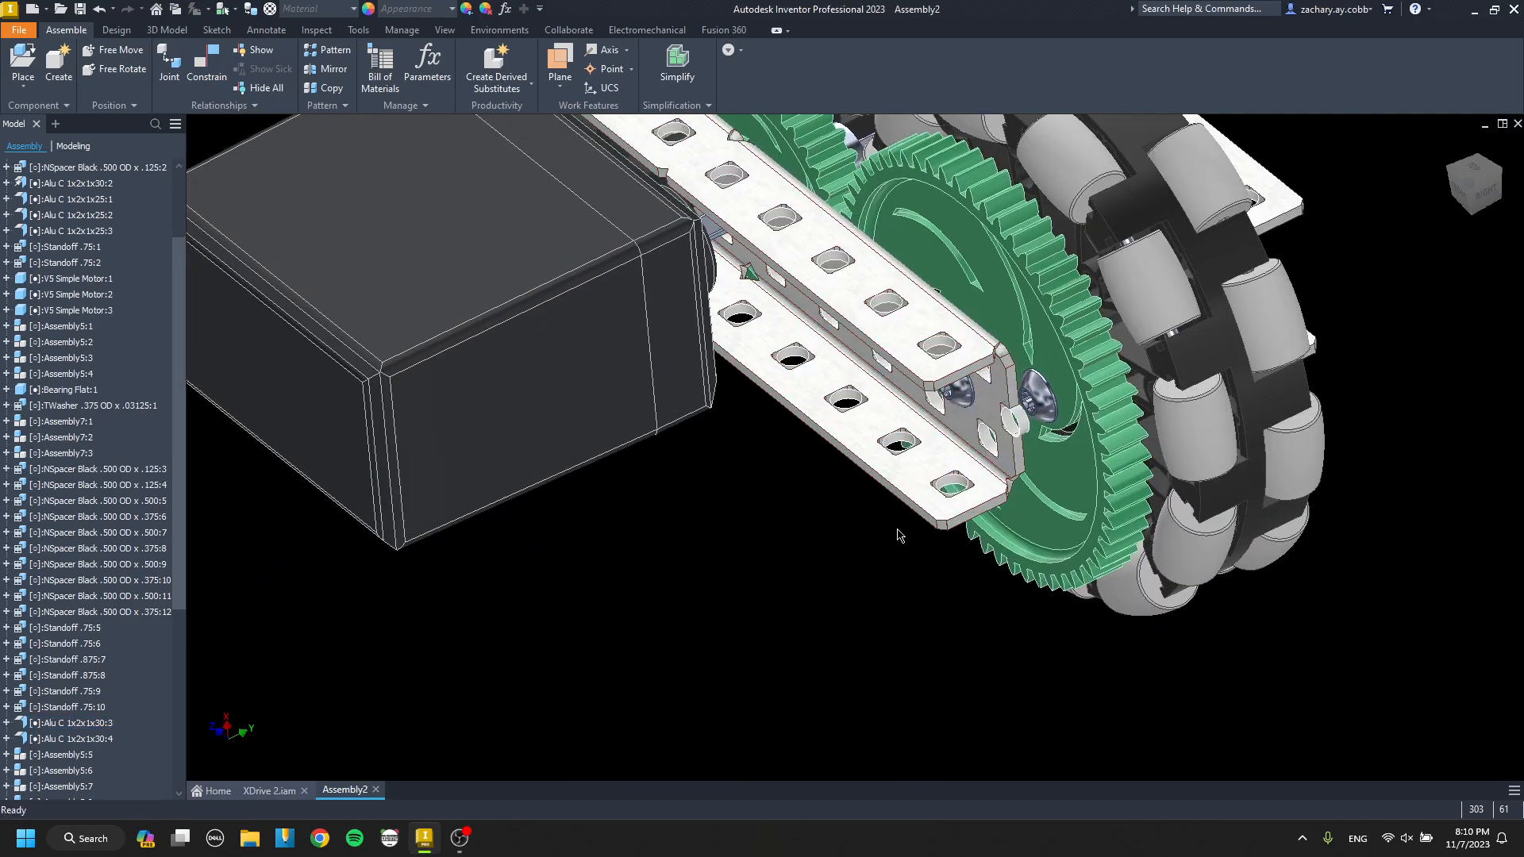
scroll(841, 512, "up", 6)
middle_click_drag(830, 476, 1231, 437)
middle_click_drag(1230, 437, 727, 409, "shift")
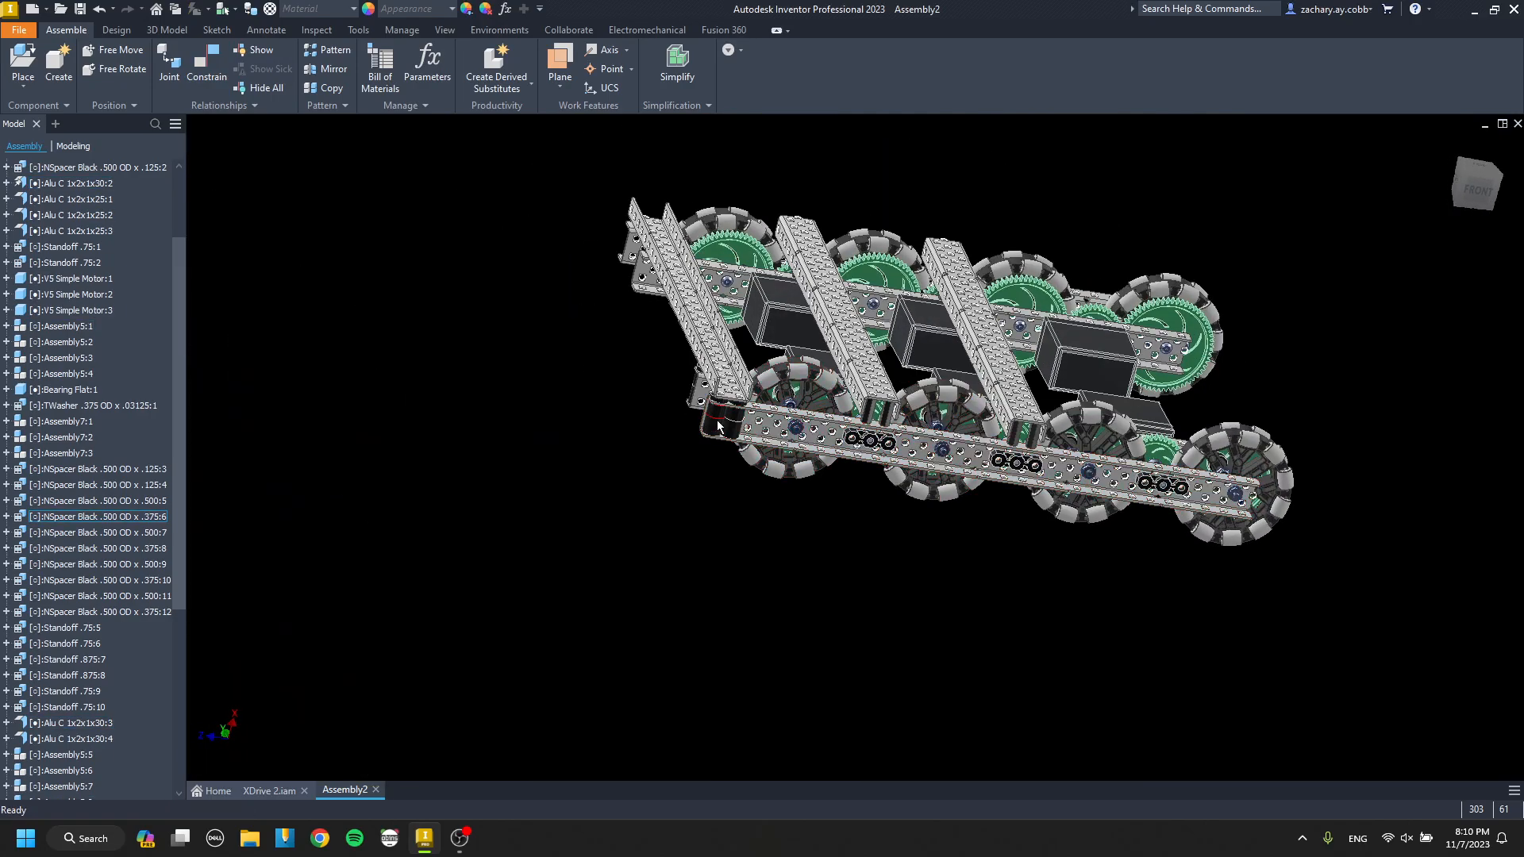
middle_click_drag(1024, 433, 754, 429, "shift")
middle_click_drag(912, 448, 1038, 502, "shift")
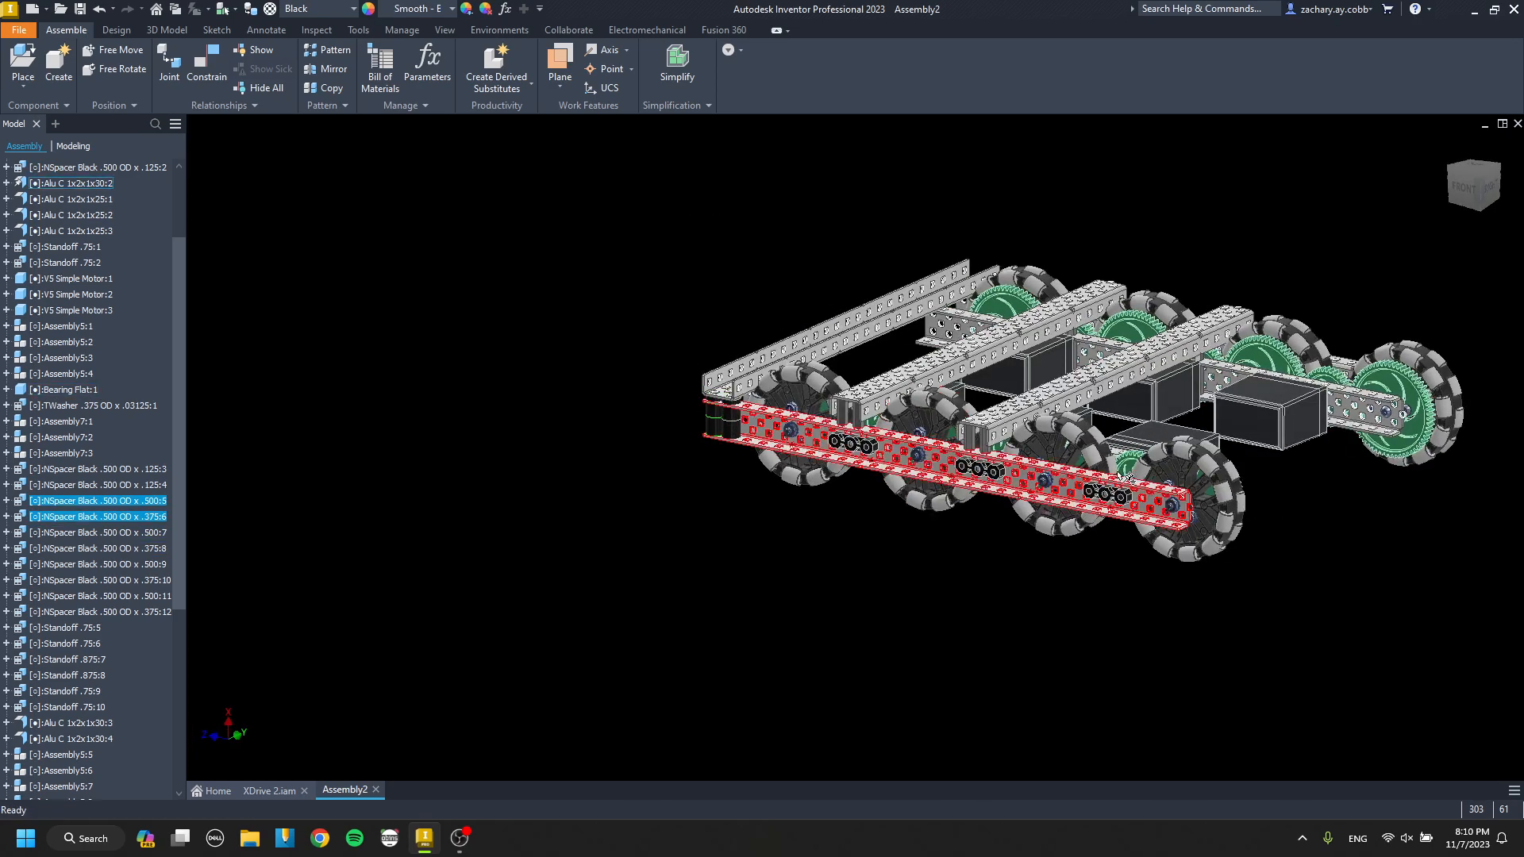
scroll(1038, 502, "down", 5)
key("ctrl+v")
scroll(1010, 487, "down", 5)
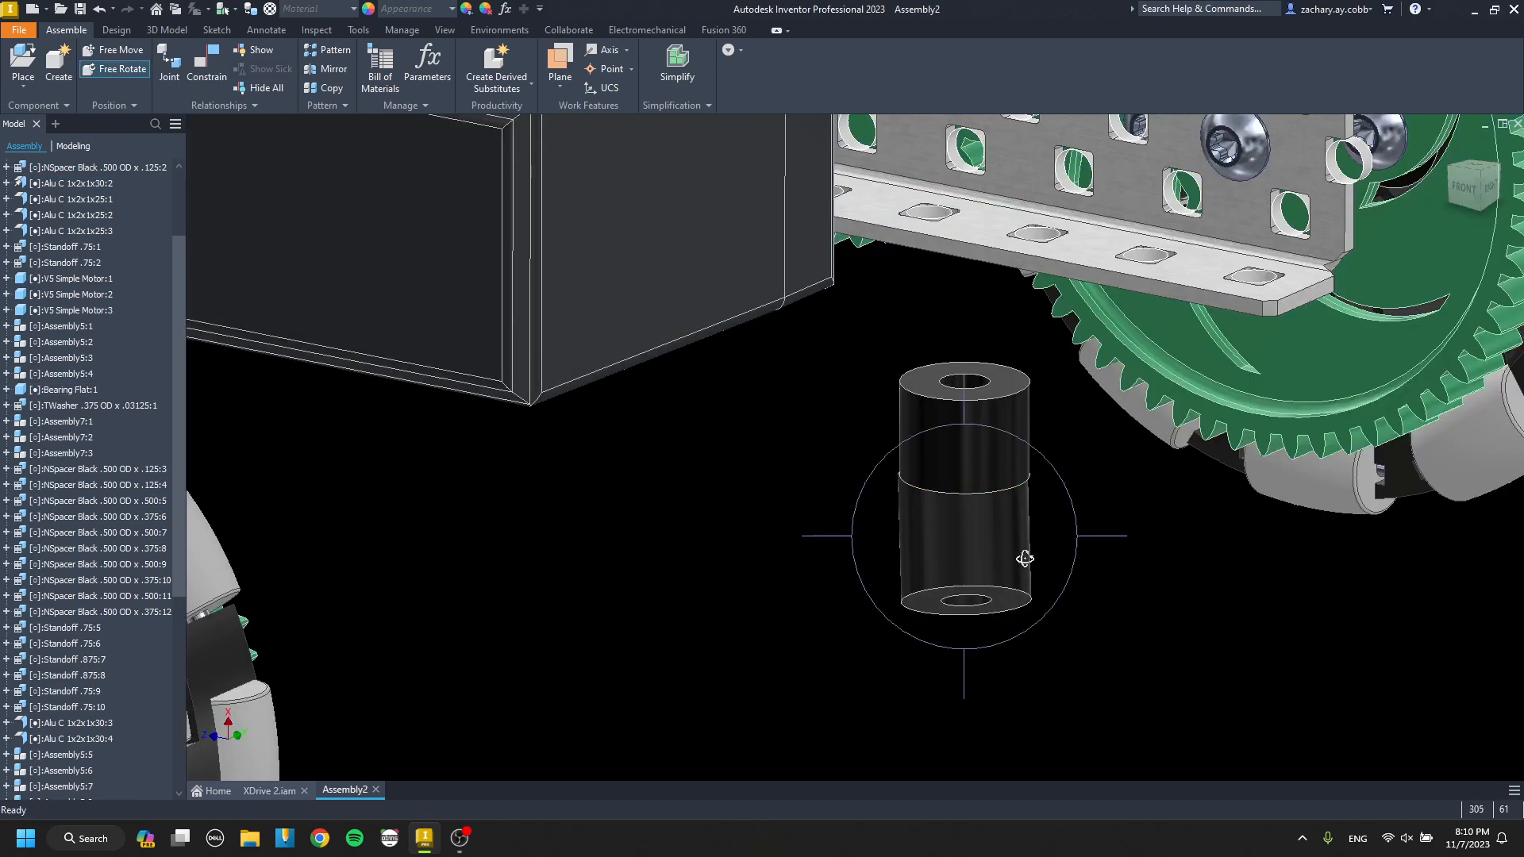
Mate the pasted spacer stack's bottom face to the inside of the inner drive channel's lower flange.
left_click(1012, 609)
scroll(1013, 610, "up", 3)
middle_click_drag(1009, 622, 919, 673)
scroll(996, 504, "down", 4)
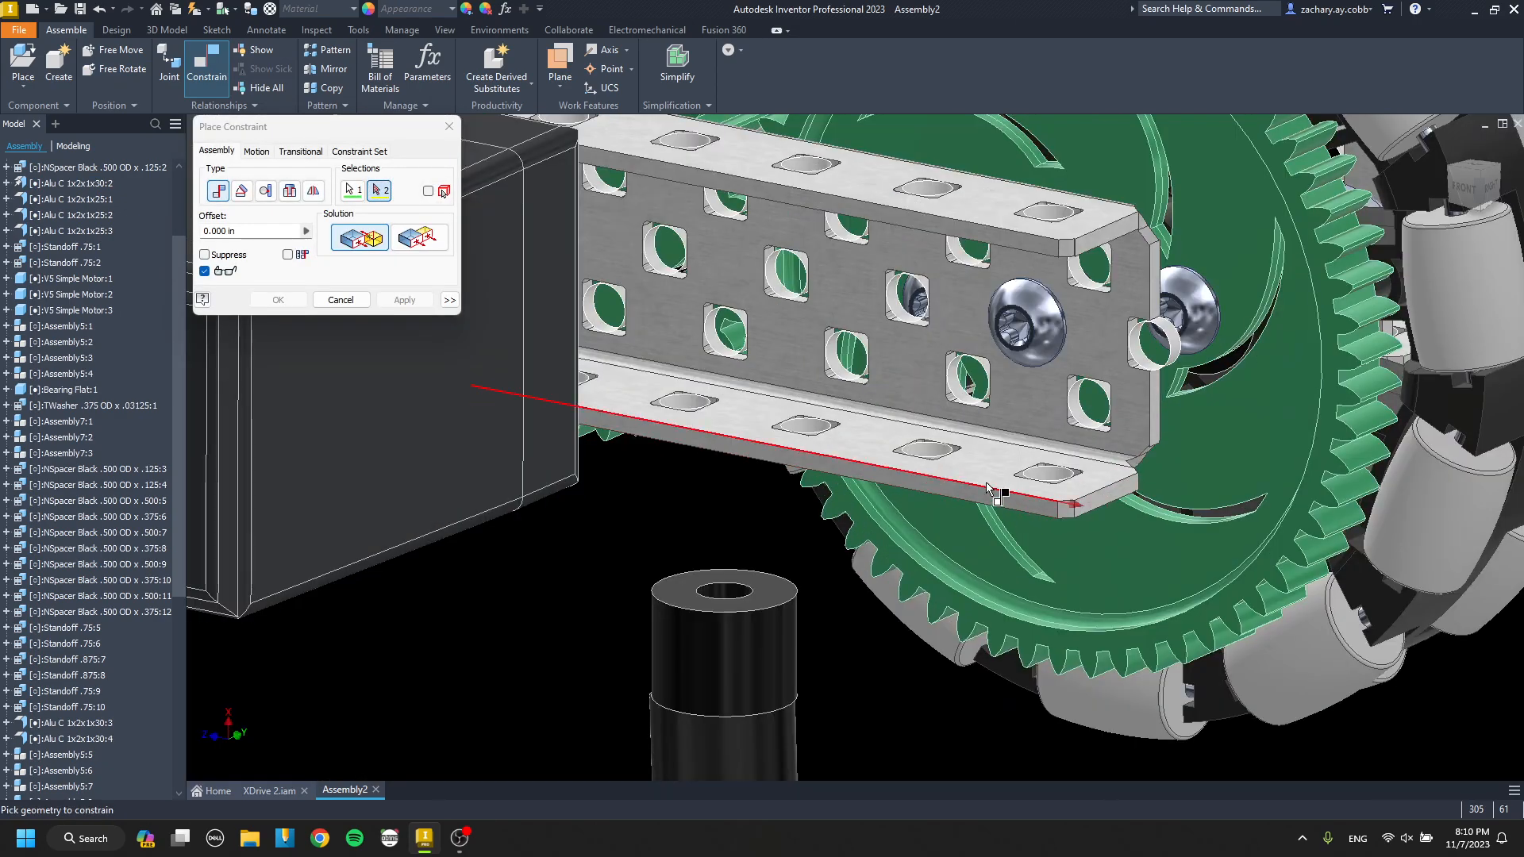
left_click(993, 493)
key("Return")
Align the spacer stack's axis with the end hole in the inner drive channel's lower flange.
left_click(1000, 455)
scroll(1054, 479, "down", 3)
left_click(1054, 479)
key("Return")
scroll(952, 476, "up", 8)
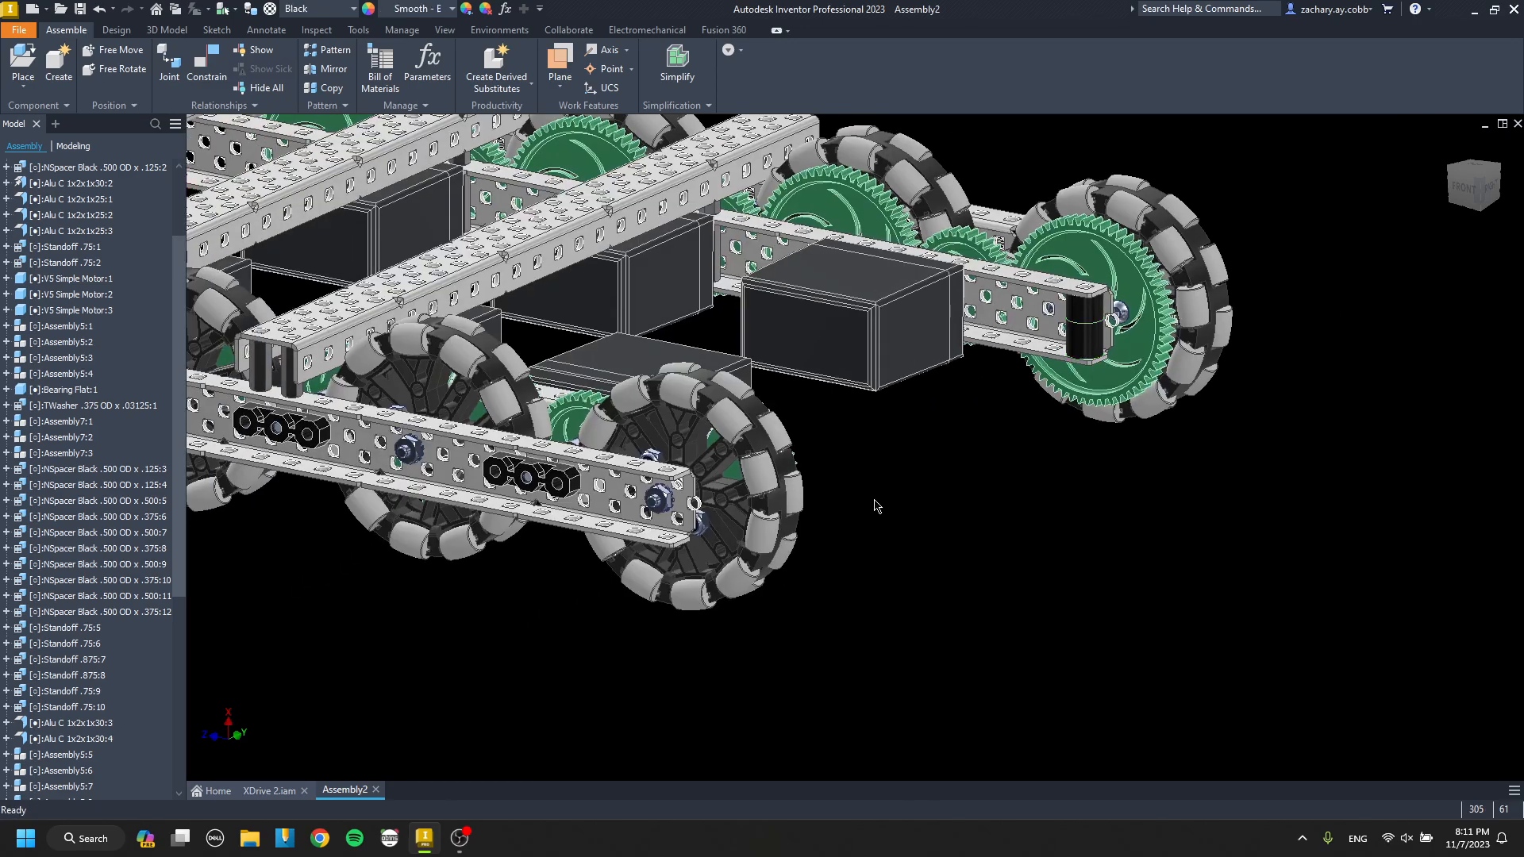
Paste another spacer stack and mount it between the flanges at the open end of the opposite side's inner drive channel.
scroll(885, 503, "down", 5)
left_click(904, 561)
key("g")
key("c")
left_click(897, 611)
scroll(890, 605, "up", 4)
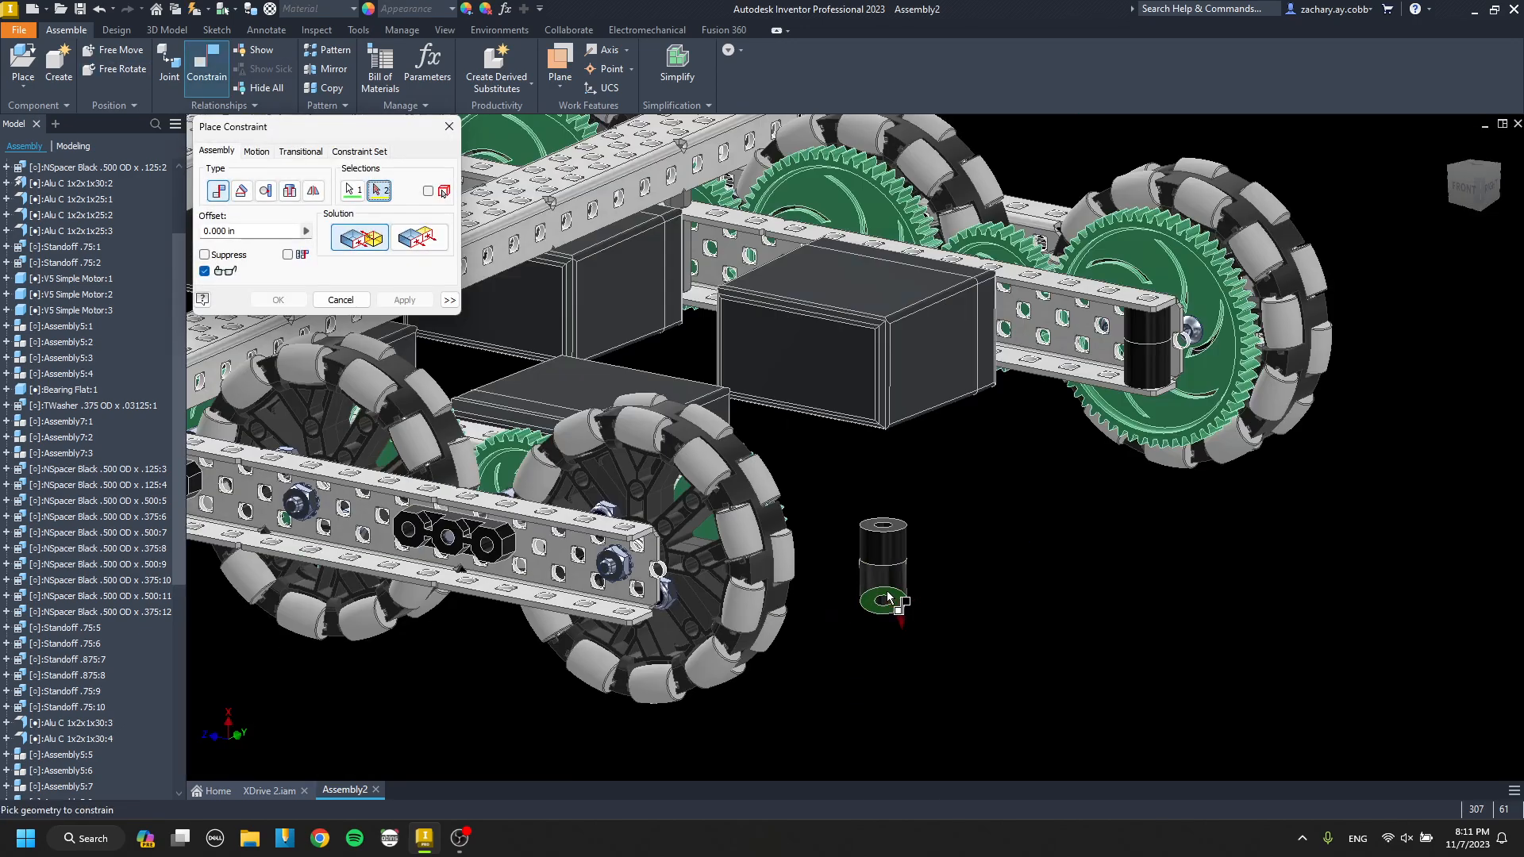
middle_click_drag(888, 600, 858, 477, "shift")
scroll(865, 486, "down", 4)
left_click(901, 502)
key("Return")
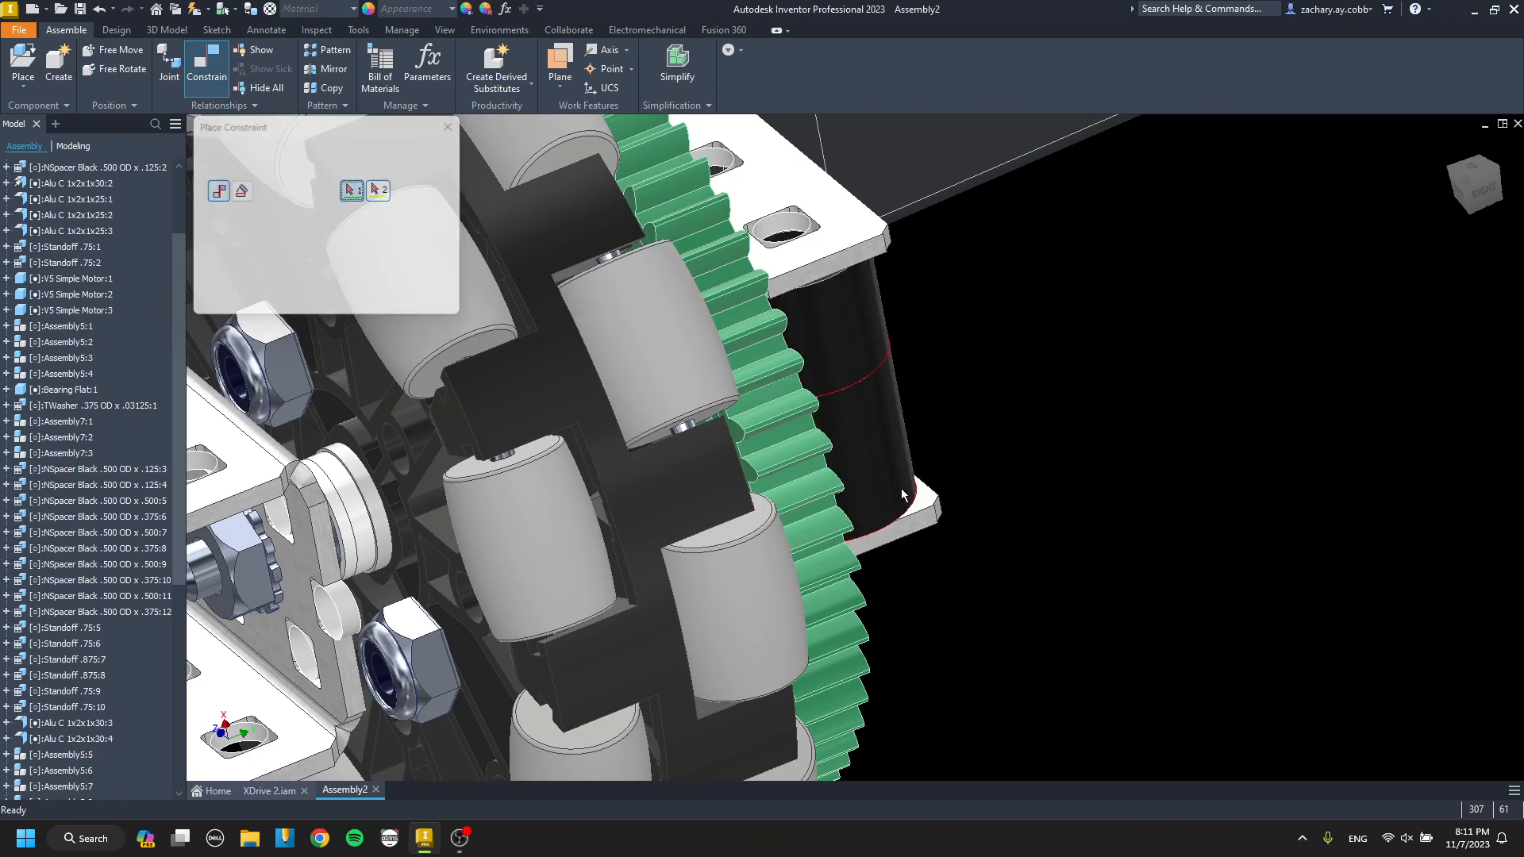
scroll(804, 222, "down", 2)
scroll(783, 296, "up", 6)
Paste a spacer stack by that side's outer drive channel, mate it to the lower flange and align it with the end hole.
middle_click_drag(779, 297, 640, 308, "shift")
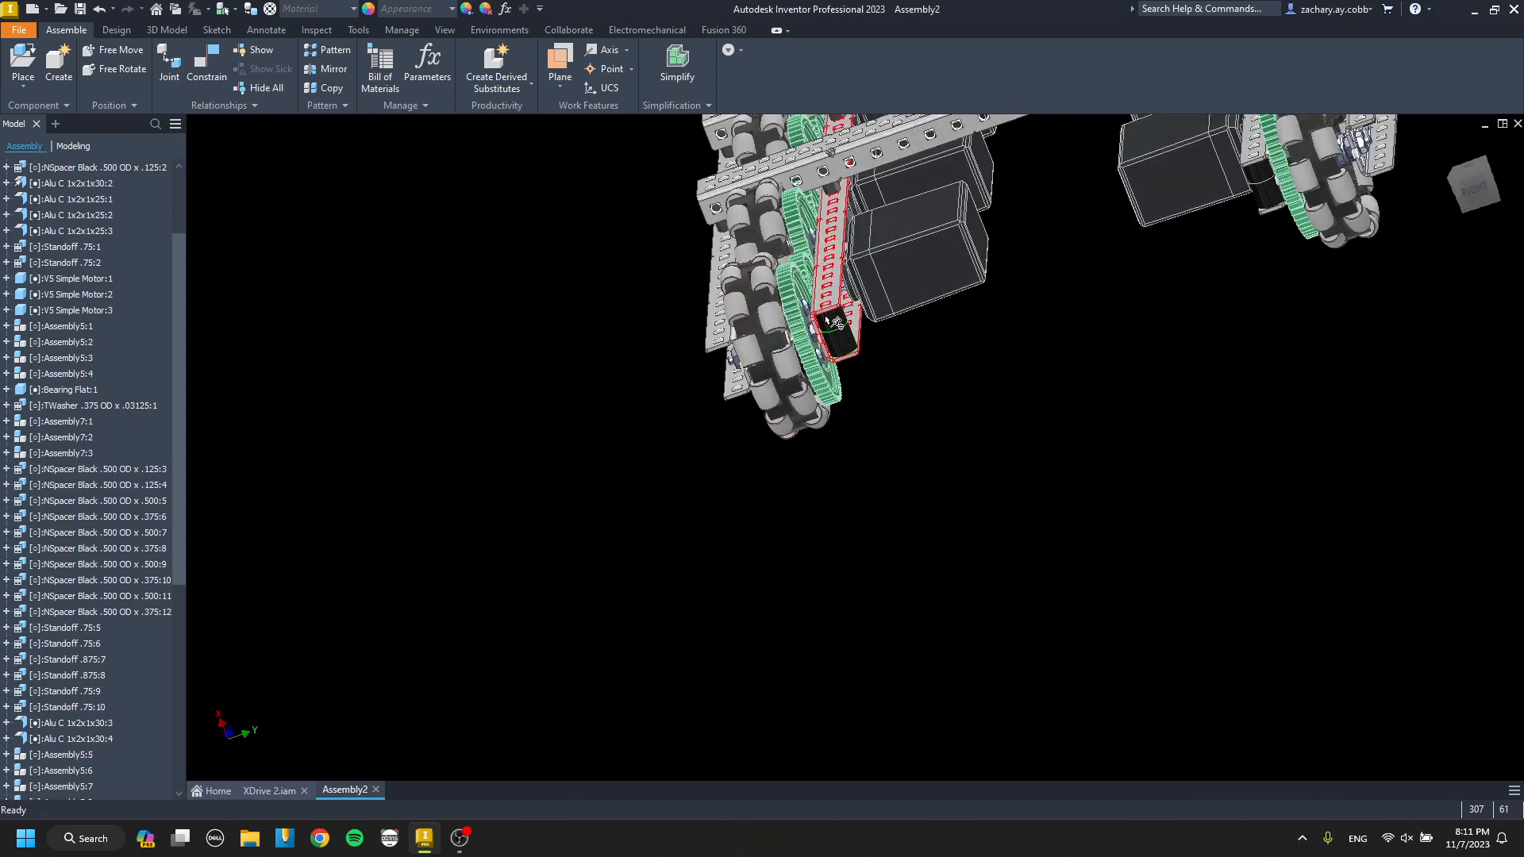
middle_click_drag(833, 326, 930, 367, "shift")
scroll(750, 362, "down", 3)
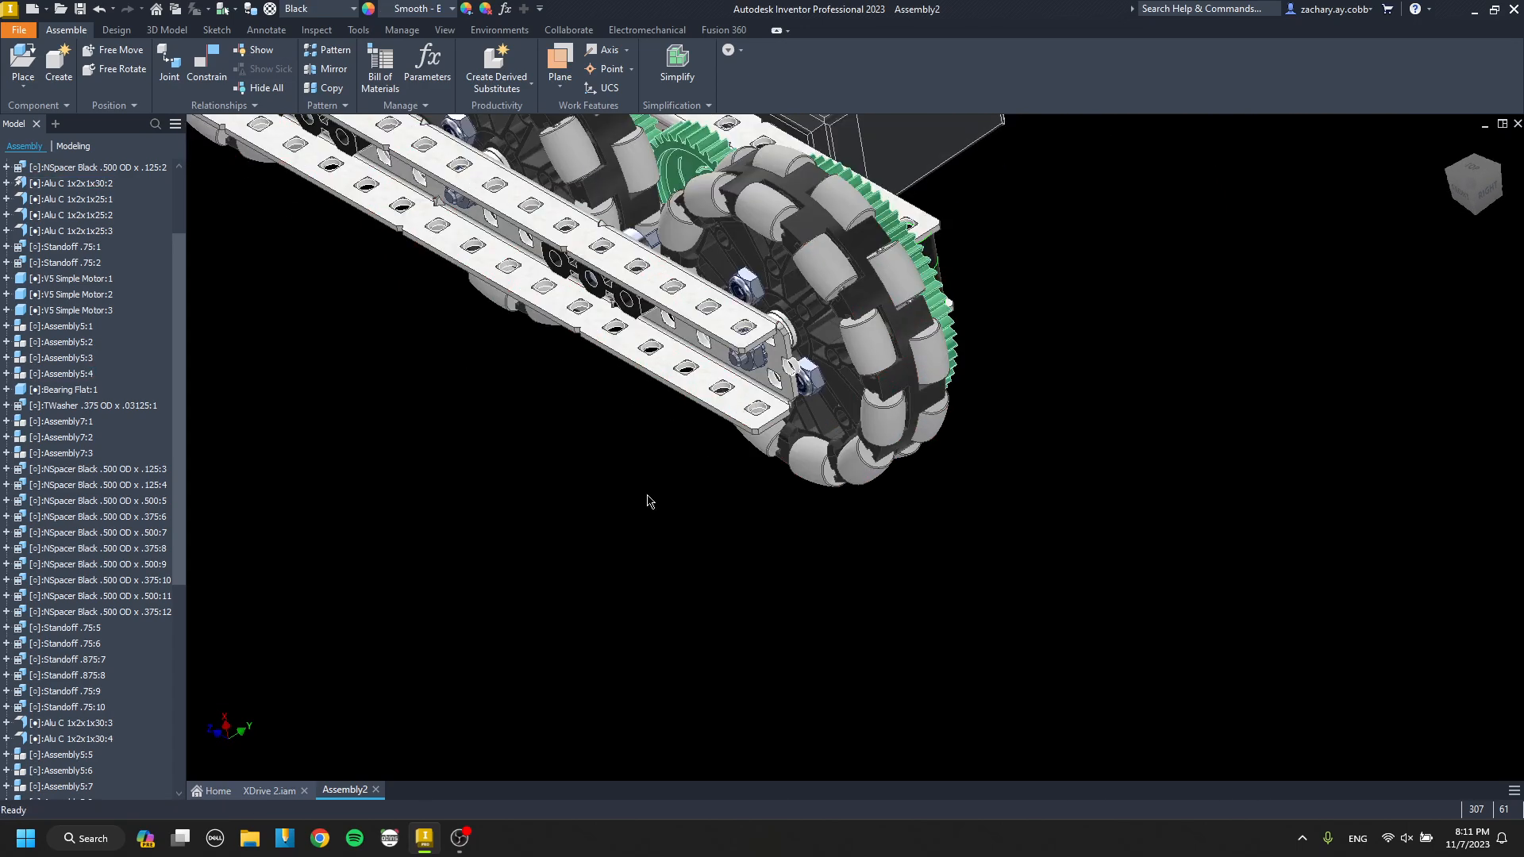
middle_click_drag(613, 488, 630, 531, "shift")
key("c")
scroll(662, 606, "down", 5)
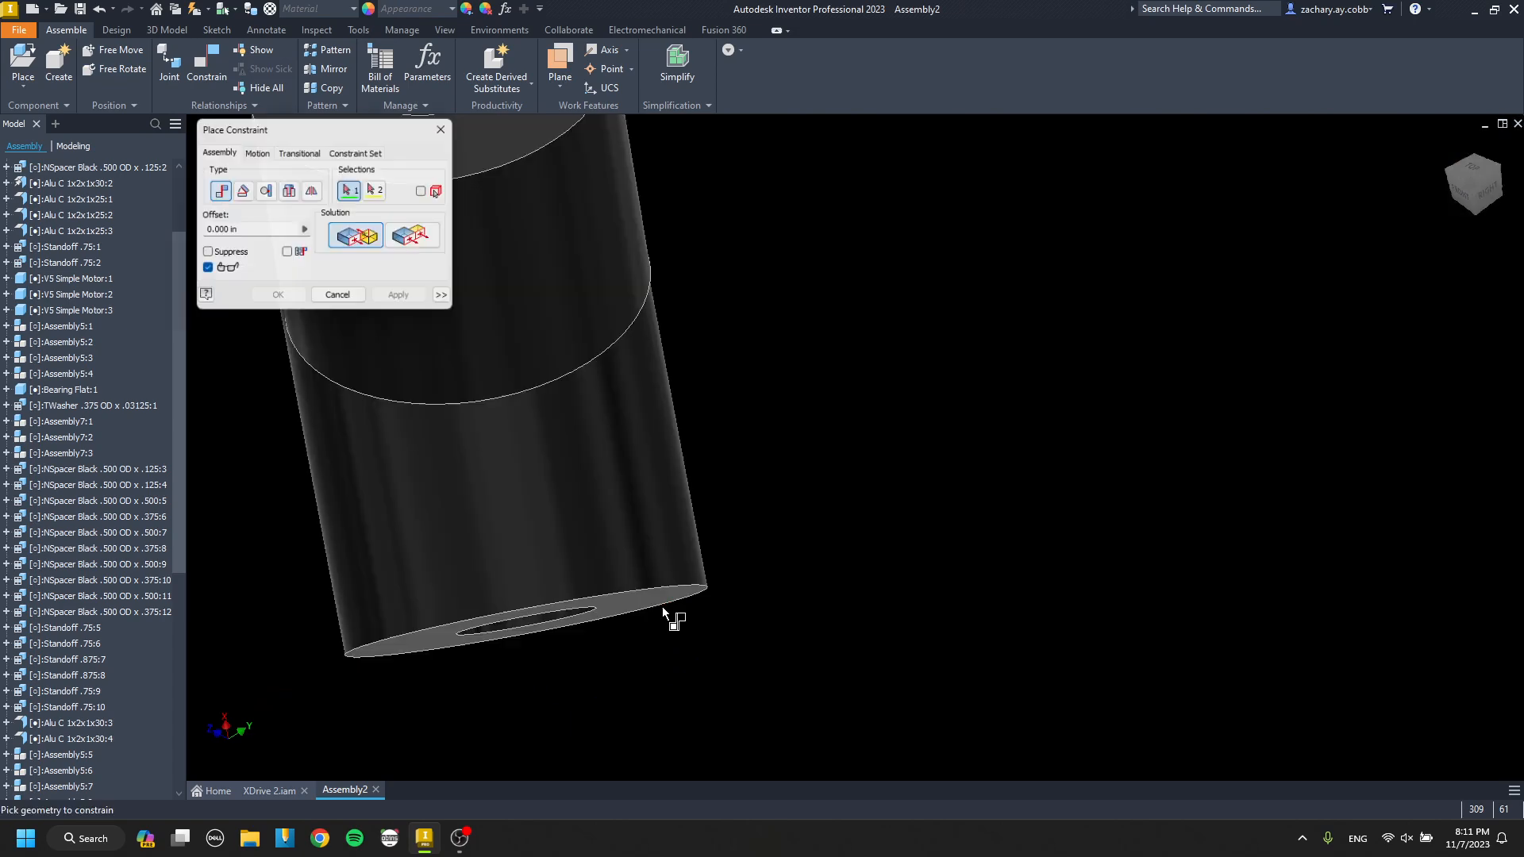
left_click(650, 598)
scroll(650, 599, "up", 6)
left_click(887, 420)
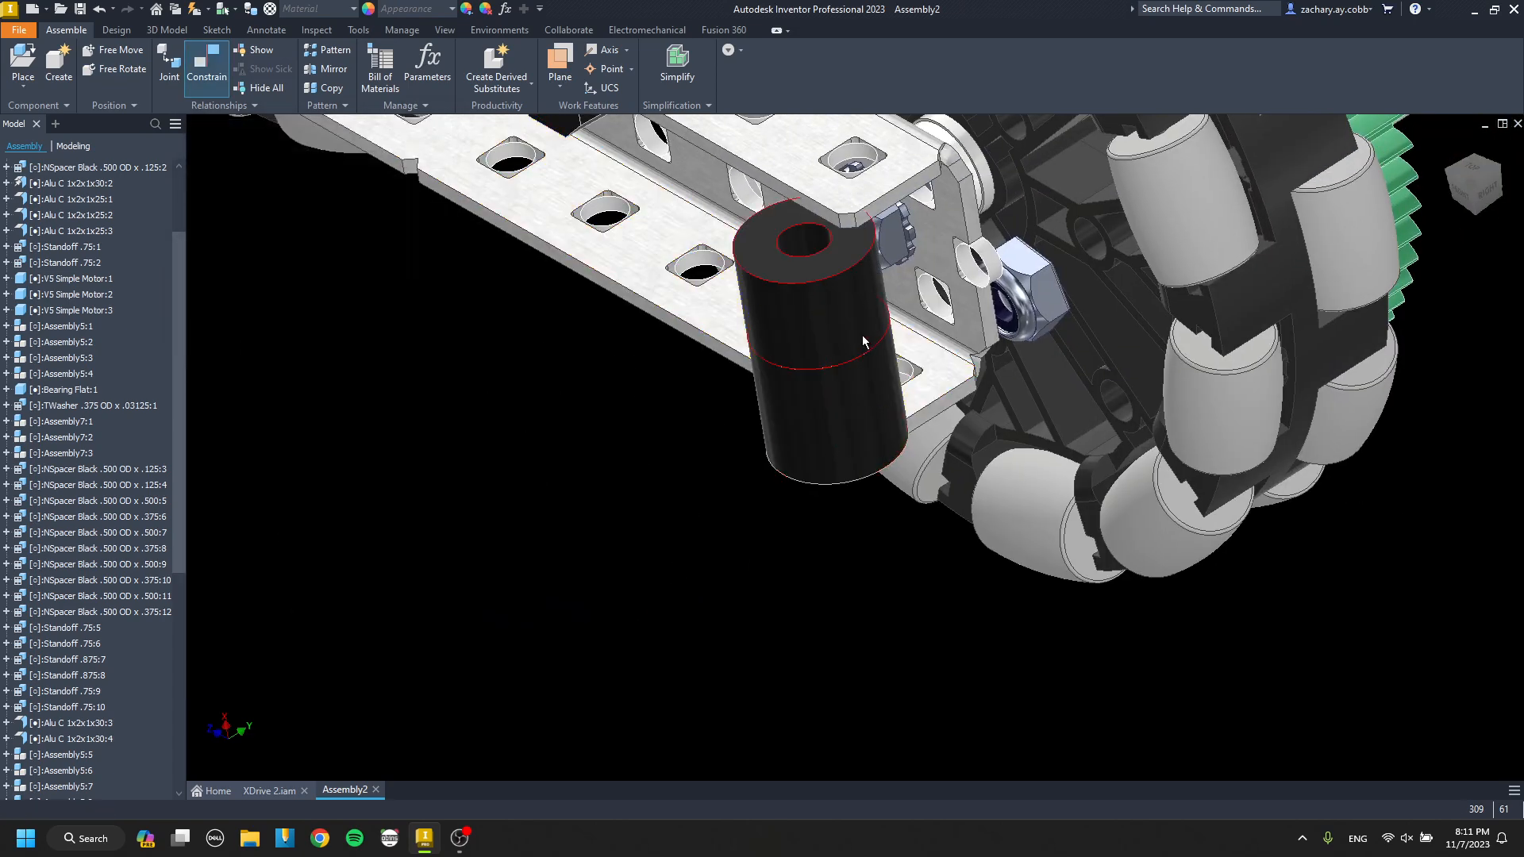
scroll(817, 213, "down", 5)
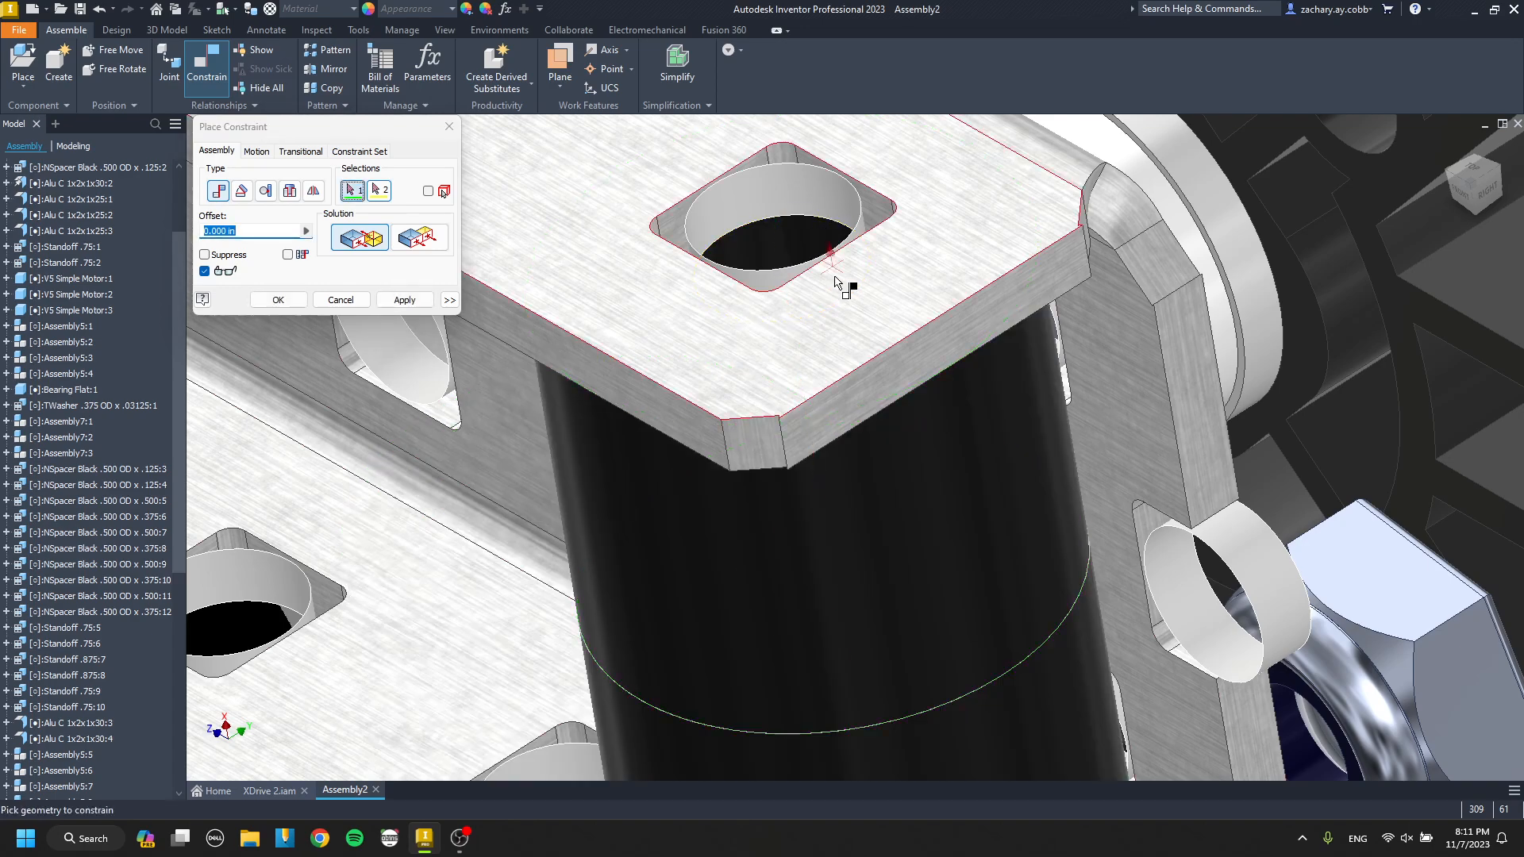
key("Return")
Paste a spacer stack by the remaining outer drive channel, mate it to the lower flange and align it with the end hole.
scroll(905, 432, "up", 6)
middle_click_drag(911, 452, 678, 395)
left_click(750, 440)
scroll(752, 420, "up", 4)
middle_click_drag(1247, 404, 854, 455)
scroll(997, 425, "down", 4)
scroll(1124, 388, "down", 3)
key("g")
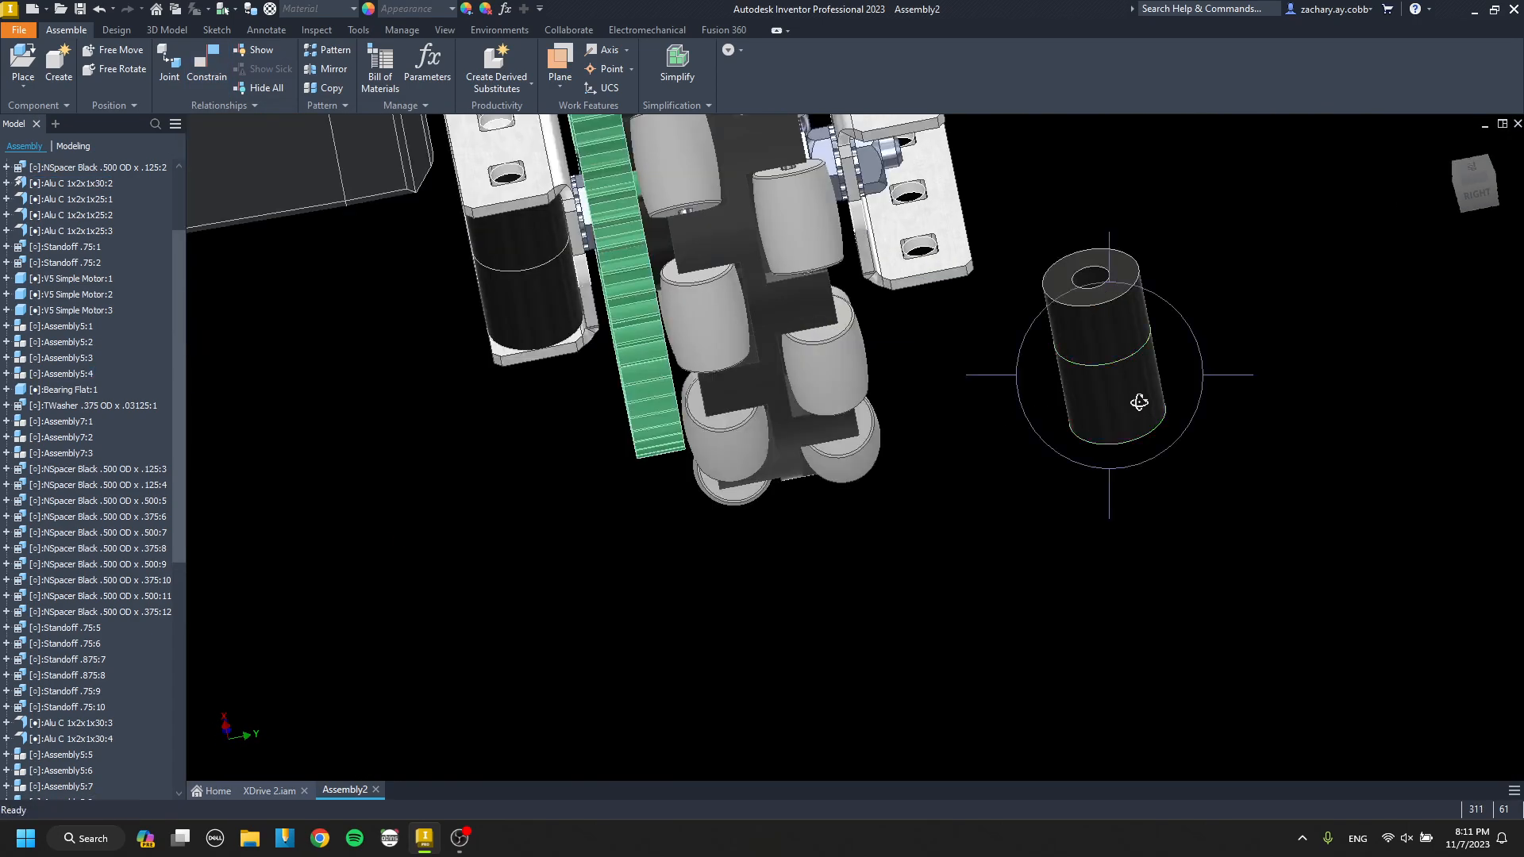
left_click(966, 262)
scroll(920, 364, "down", 5)
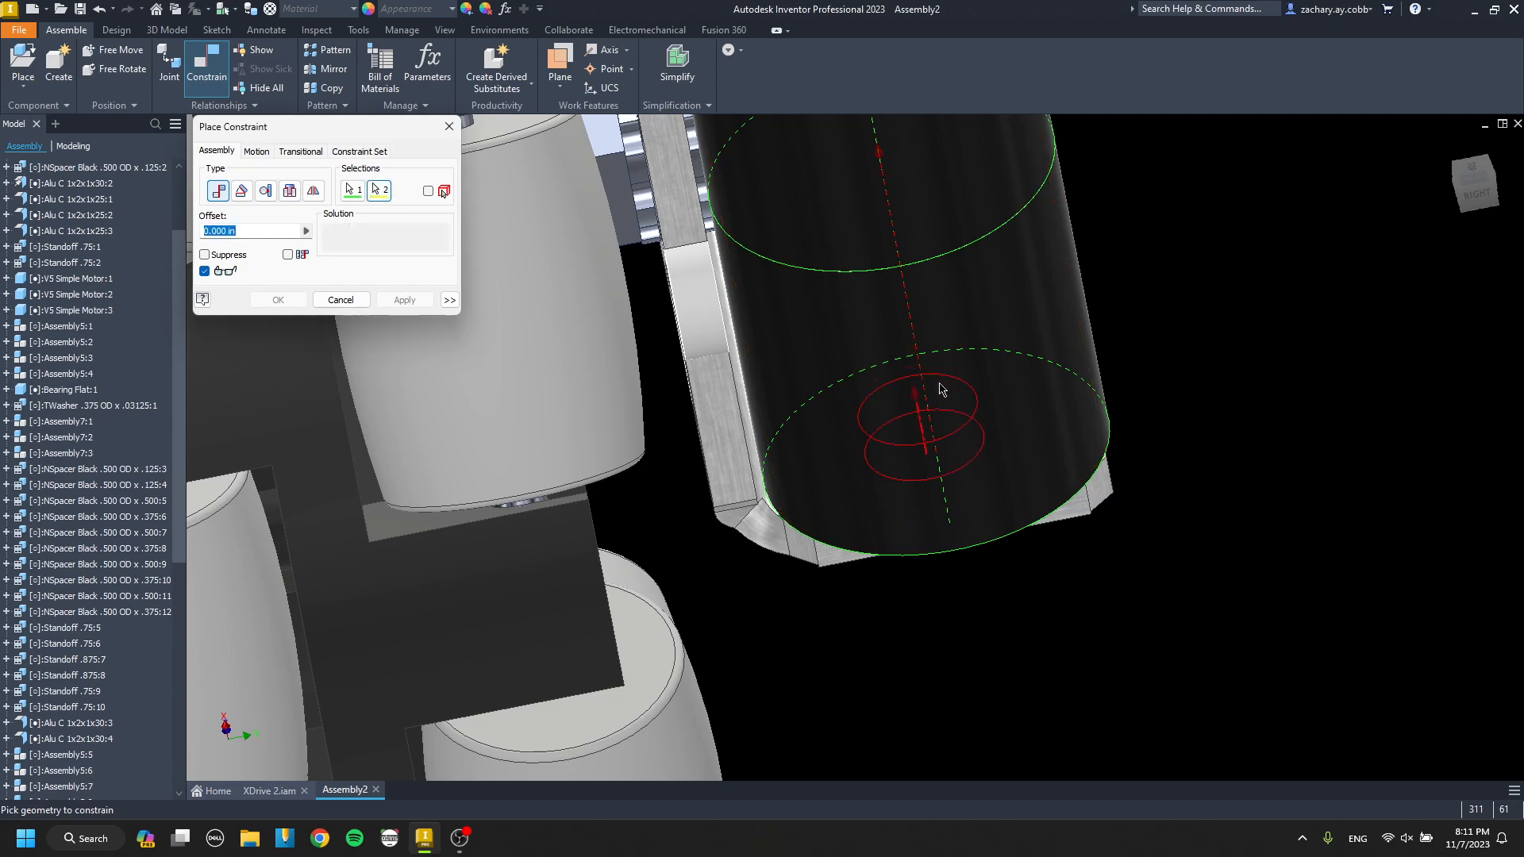
left_click(940, 389)
key("Return")
Paste two more spacer stacks beside the drive channels' ends beneath the end cross channel.
scroll(939, 354, "up", 9)
middle_click_drag(939, 354, 766, 270, "shift")
scroll(758, 403, "down", 3)
middle_click_drag(758, 403, 766, 304)
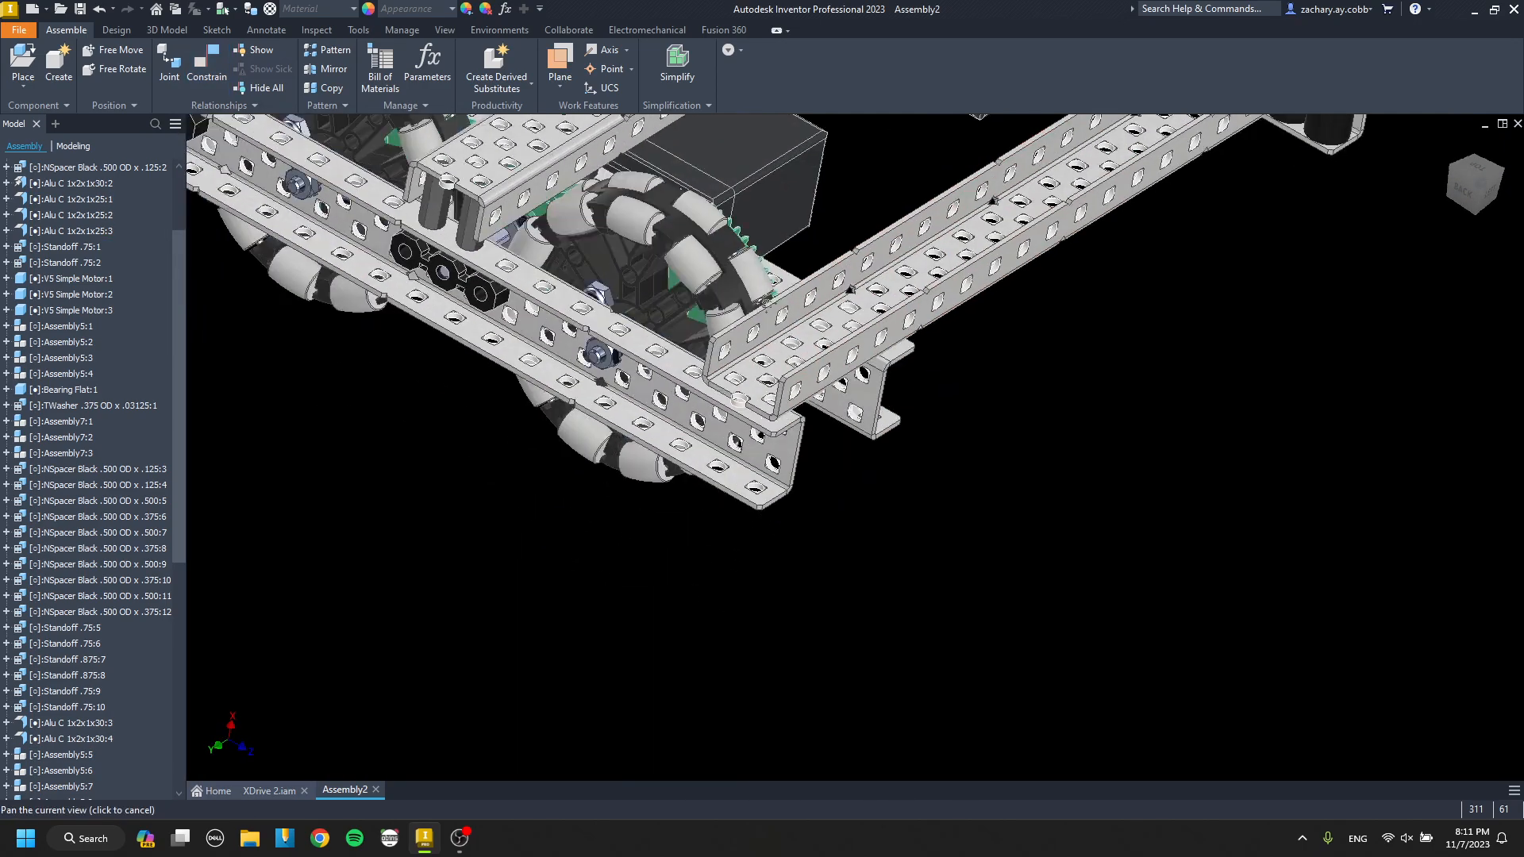
middle_click_drag(868, 525, 880, 454)
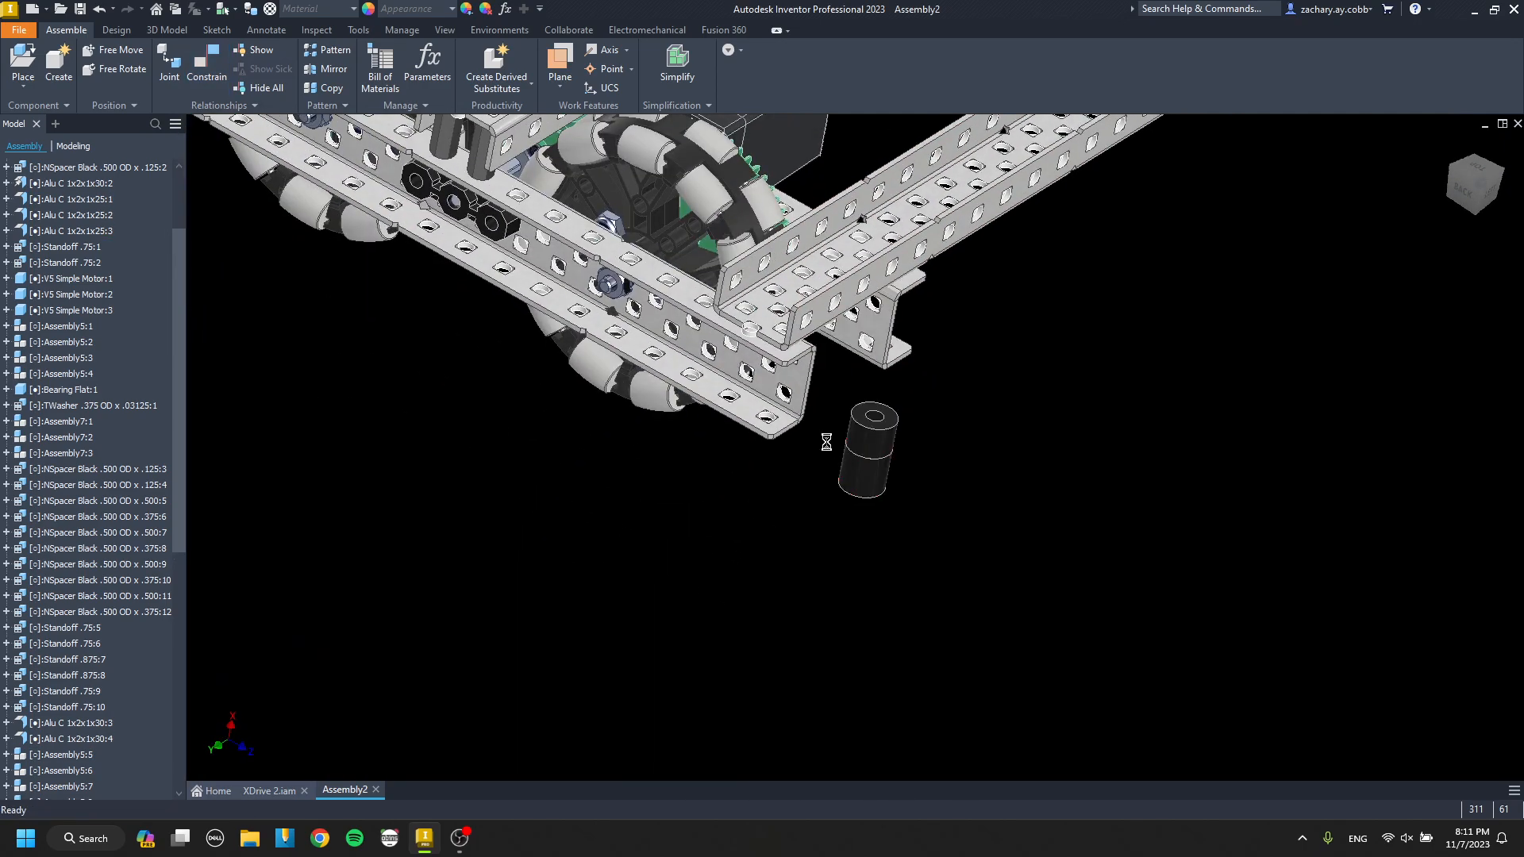
scroll(820, 466, "down", 5)
Mate the first of these stacks' bottom face to the outer drive channel's lower flange beneath the end cross channel.
key("g")
key("c")
left_click(867, 523)
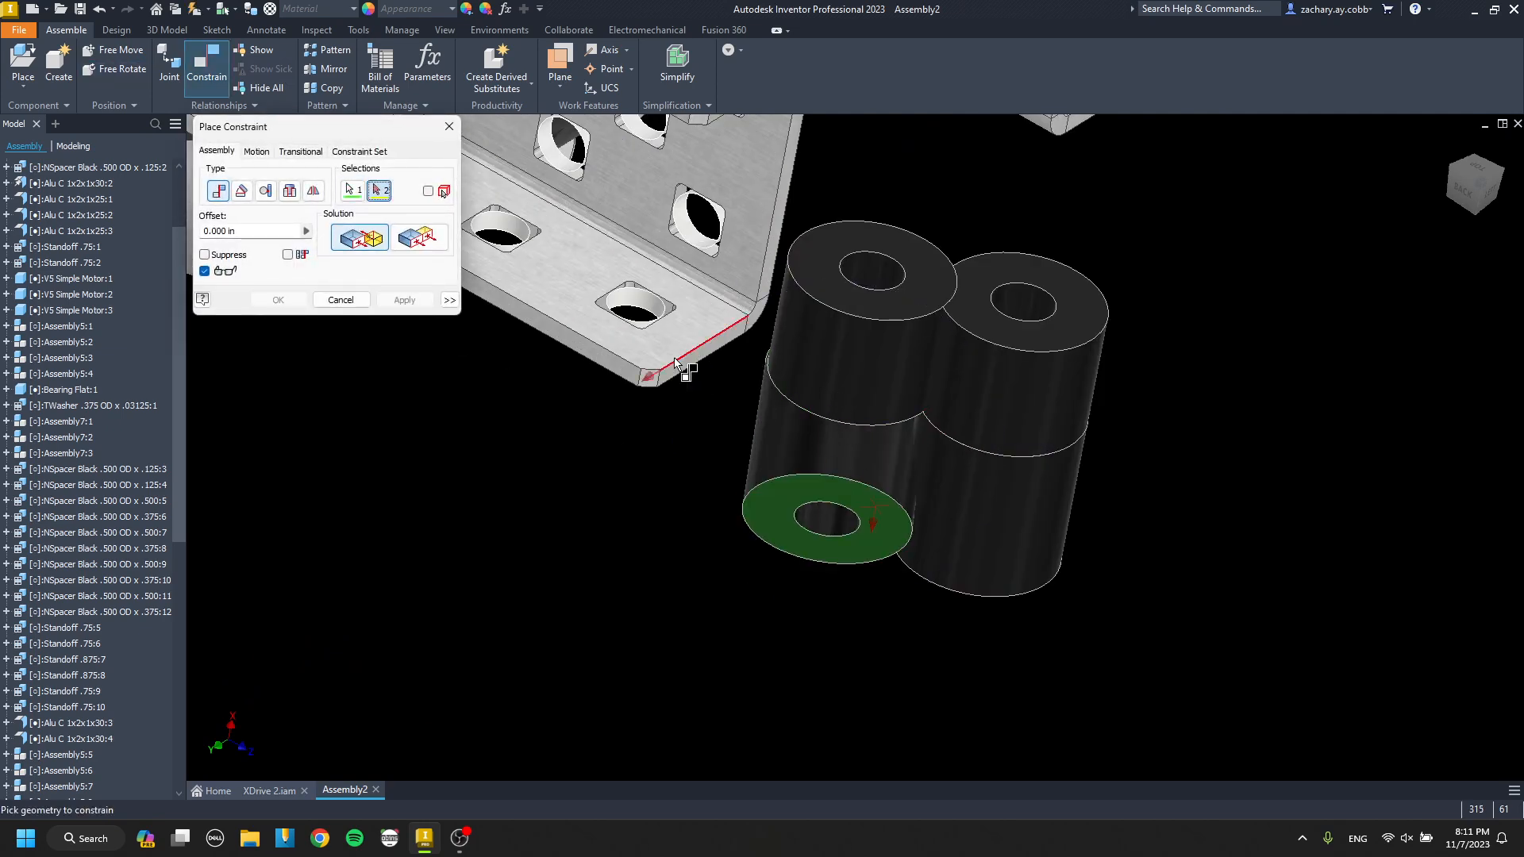
left_click(673, 341)
key("c")
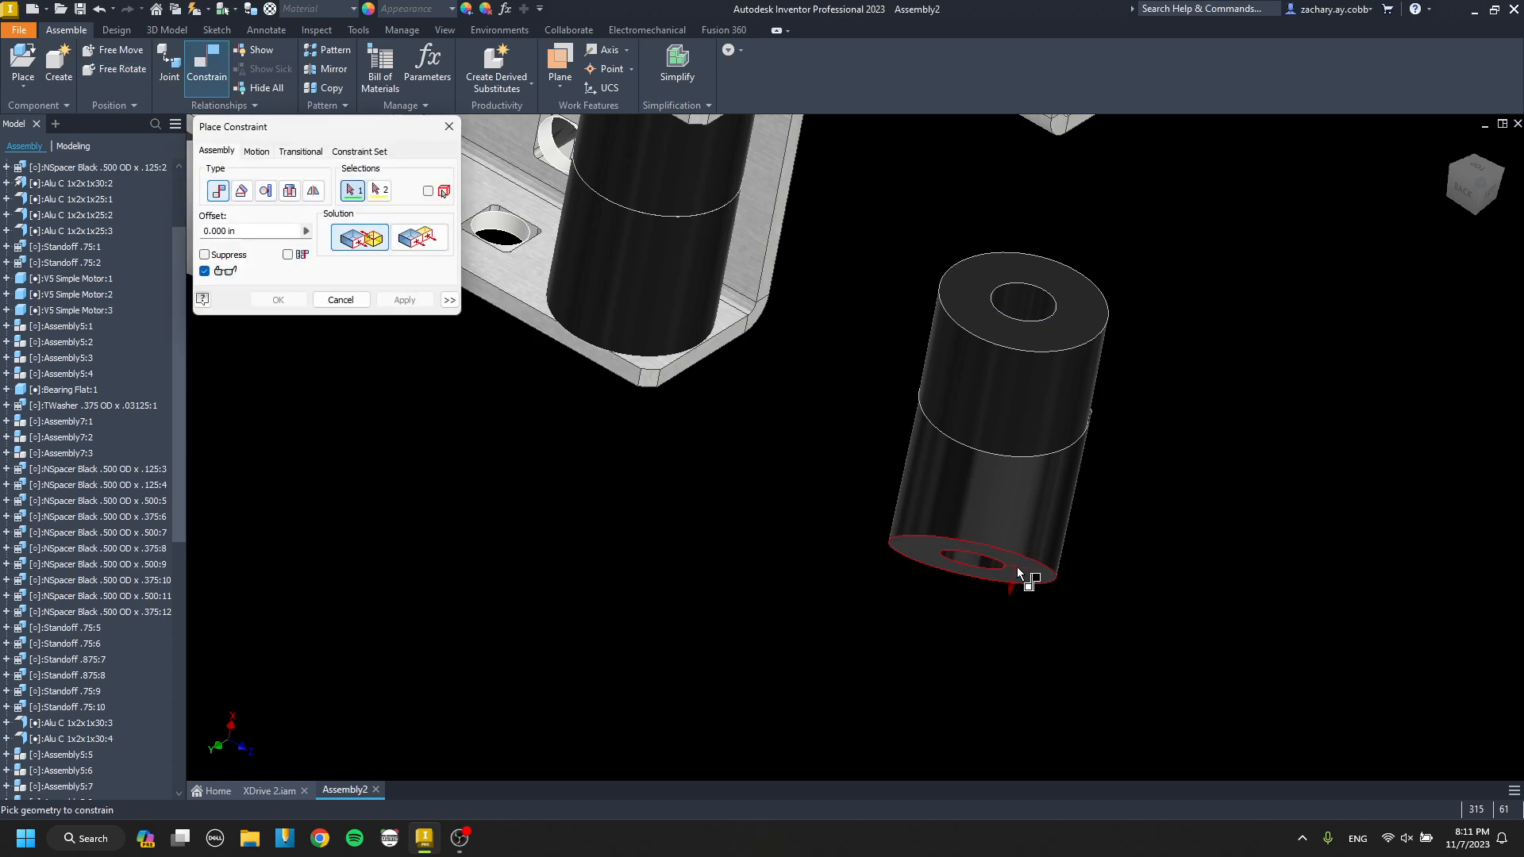
Mate the second spacer stack's bottom face to the outer drive channel's lower flange and align the inboard stack with the second hole.
left_click(1017, 568)
scroll(980, 538, "up", 3)
middle_click_drag(981, 538, 1080, 641)
left_click(737, 458)
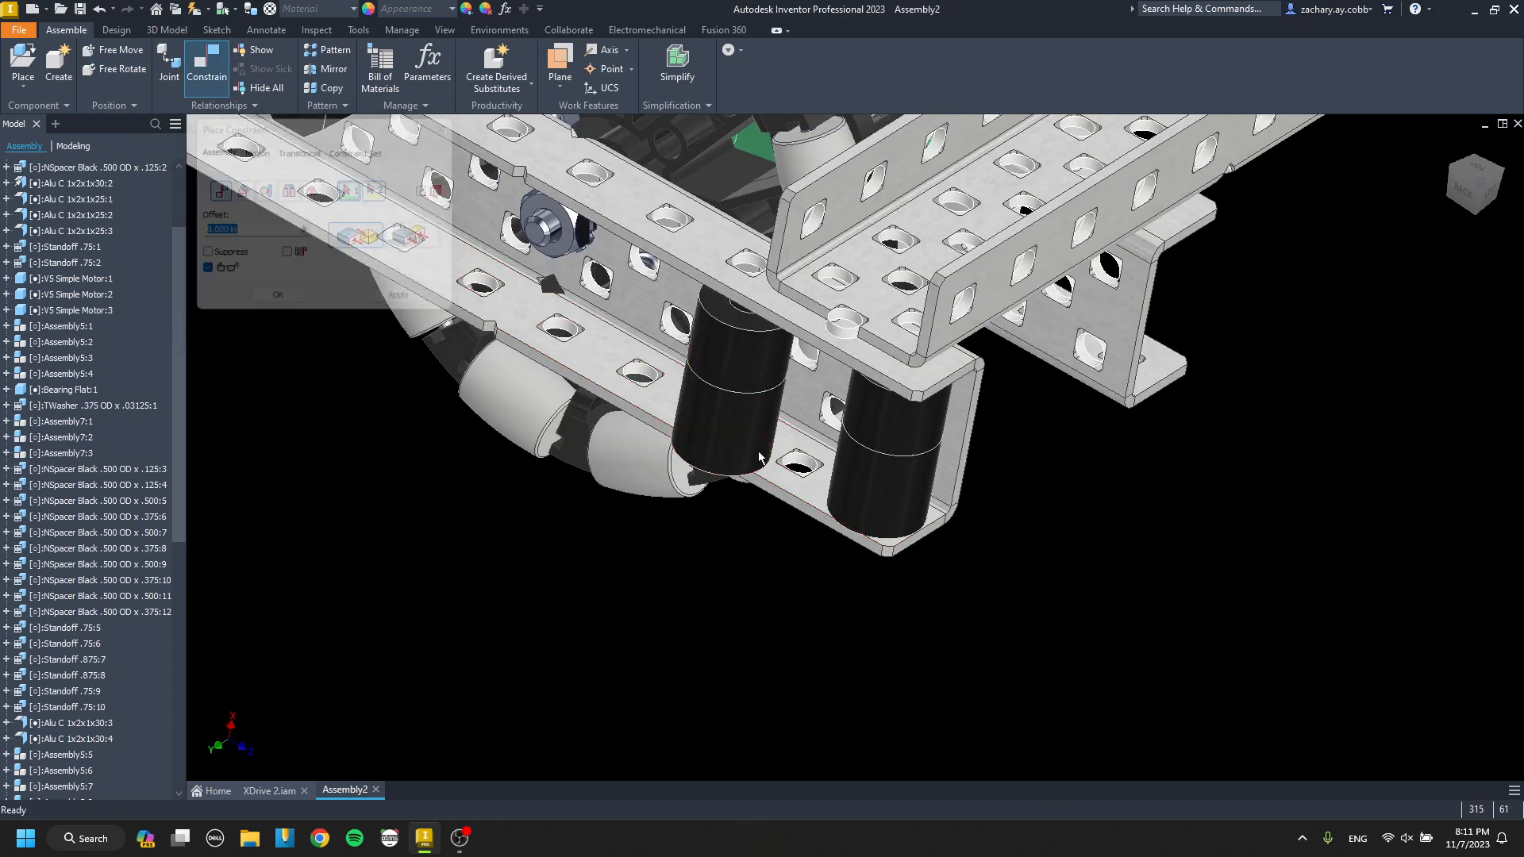
scroll(801, 464, "down", 5)
left_click(801, 459)
key("Return")
Align the other spacer stack with the outer drive channel's end hole beneath the cross channel.
key("c")
left_click(996, 530)
left_click(1082, 601)
key("Return")
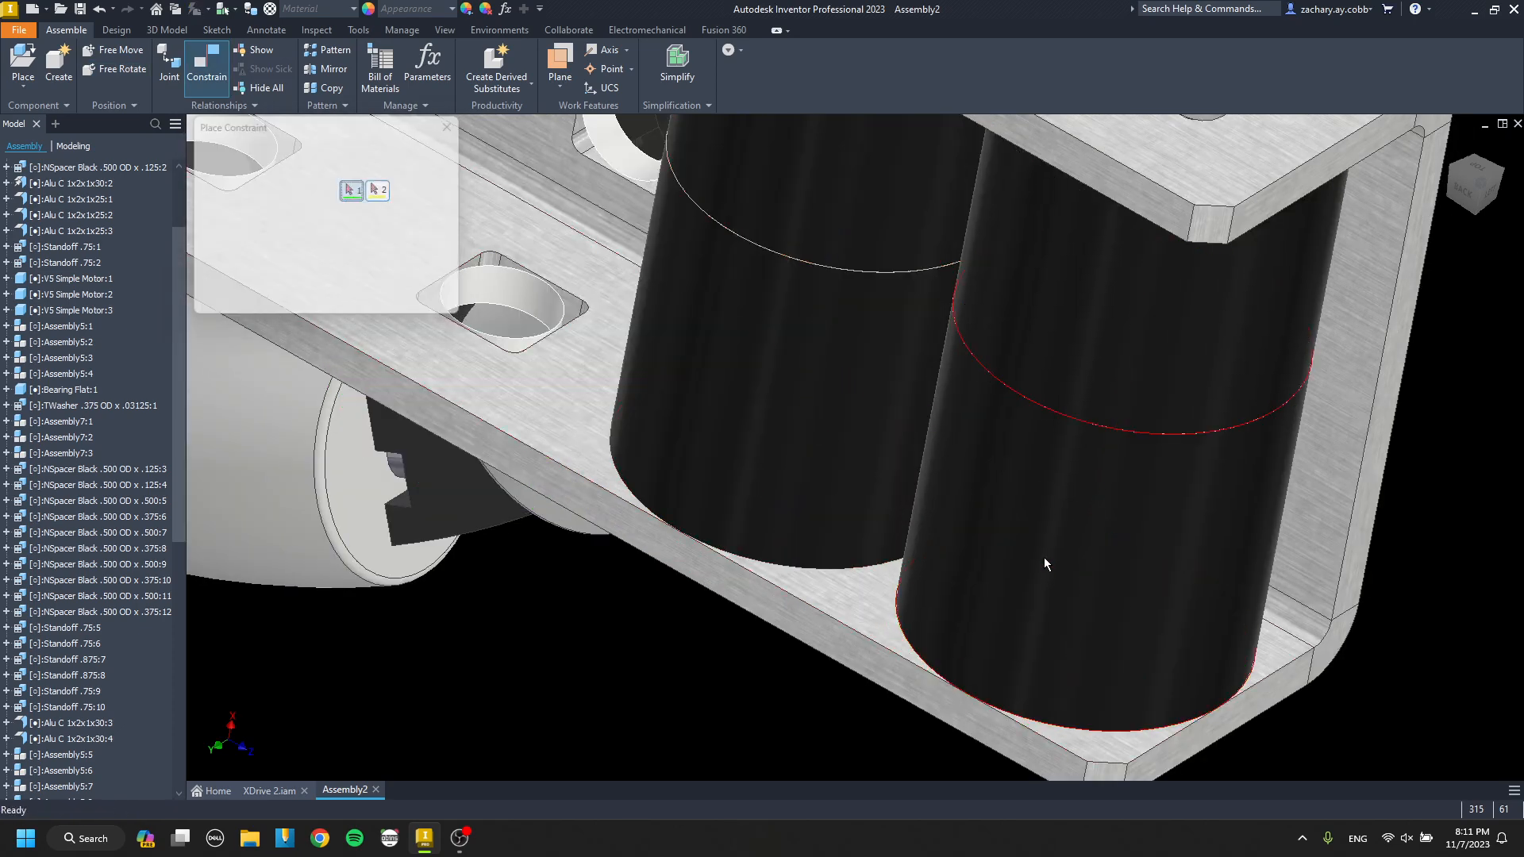
Paste a spacer stack beside the inner drive channel's end and mate its bottom face to the channel's lower flange.
scroll(1044, 557, "up", 5)
middle_click_drag(866, 511, 742, 496)
left_click(884, 512)
middle_click_drag(786, 496, 293, 361)
left_click(1135, 515)
key("c")
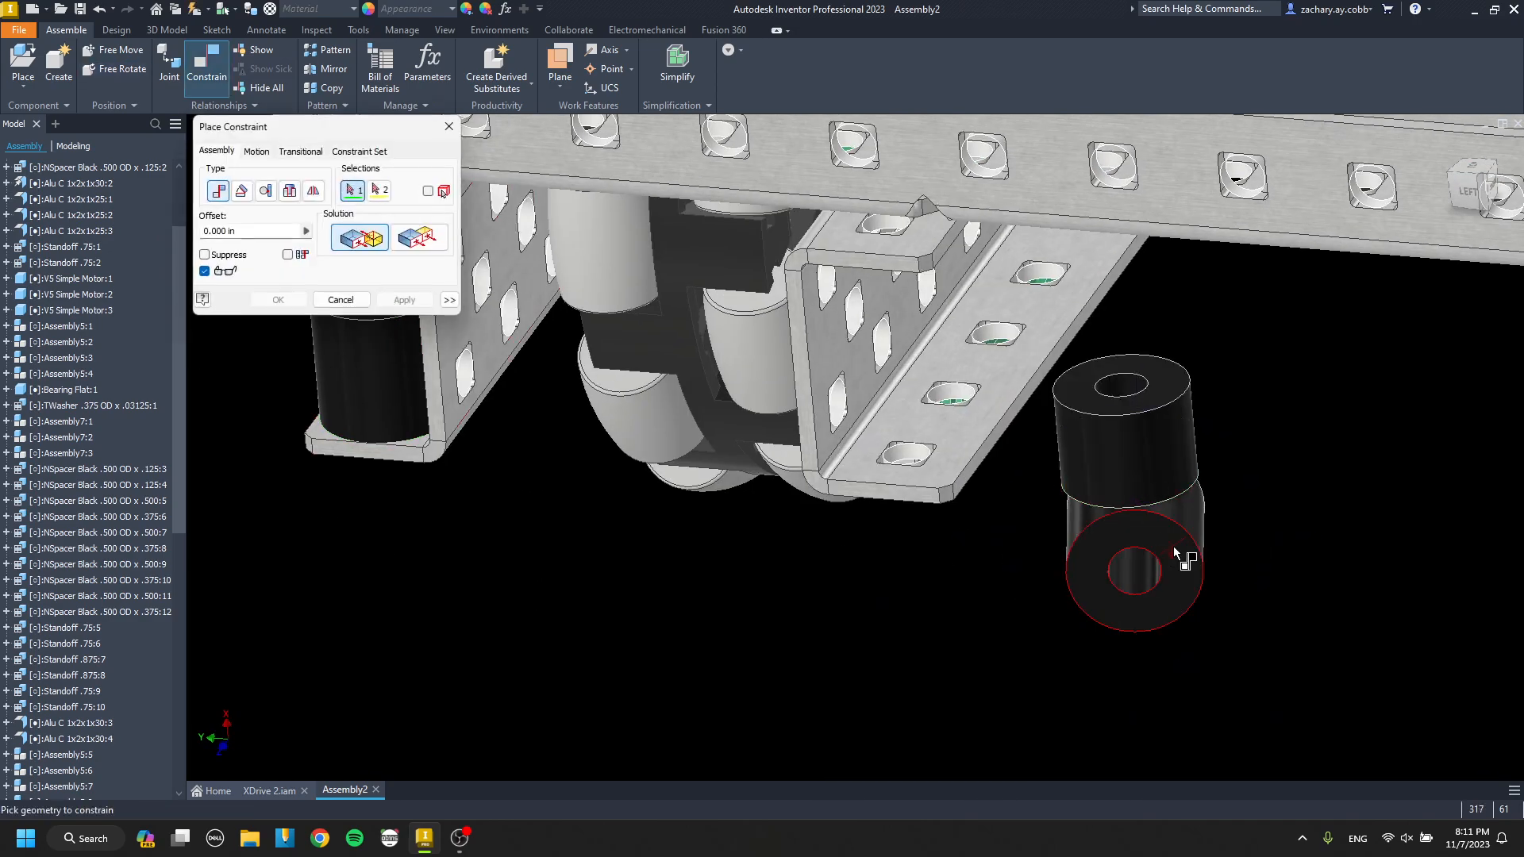
left_click(1178, 551)
left_click(940, 470)
key("Return")
Align the pasted spacer stack's axis with the inner drive channel's end hole.
key("c")
left_click(917, 451)
scroll(919, 457, "down", 2)
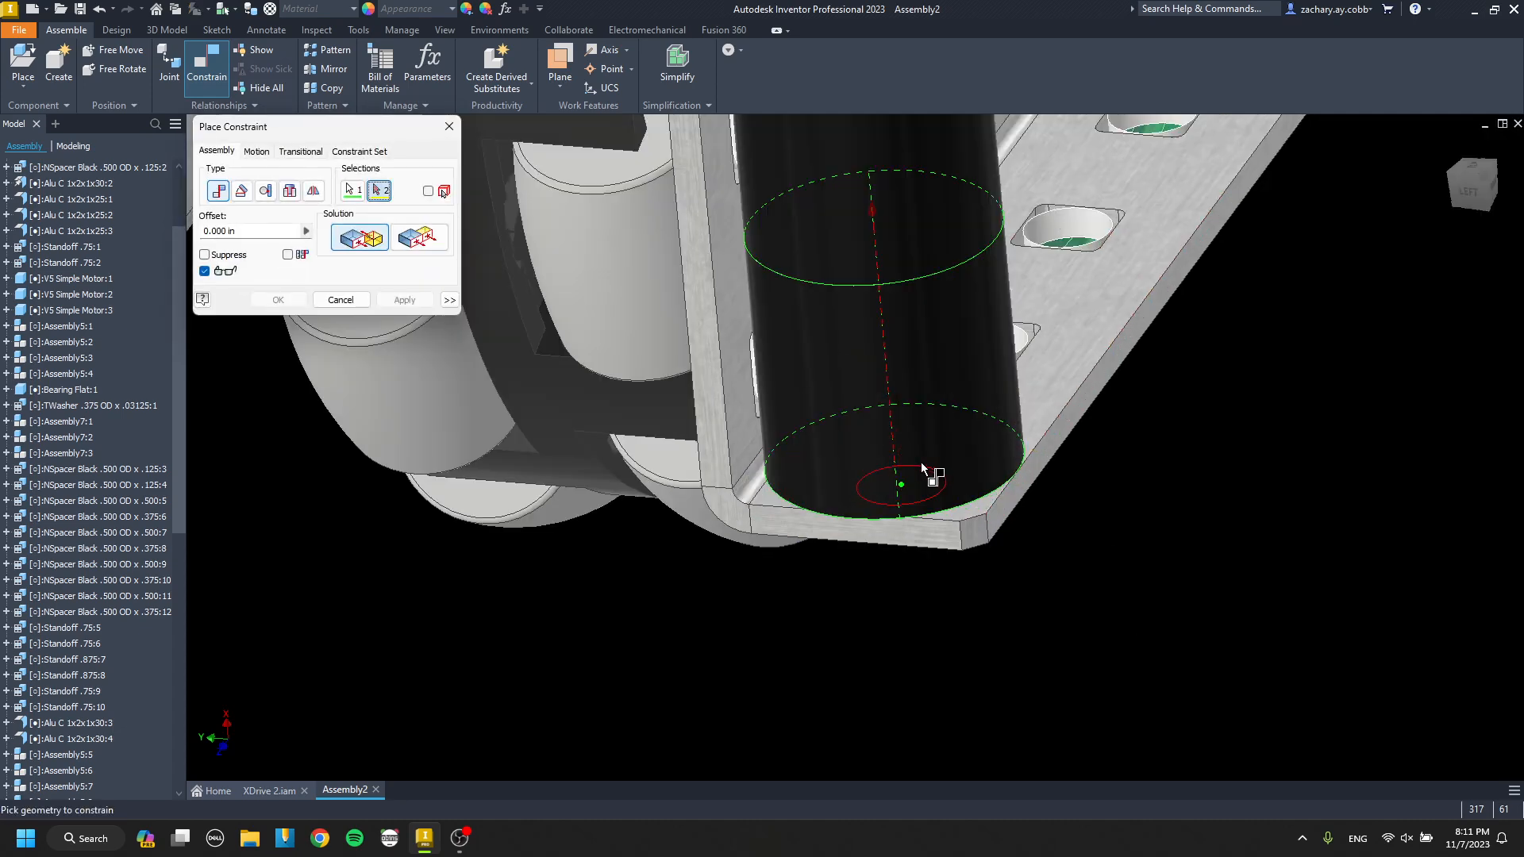
key("Escape")
Paste another spacer stack by the inner drive channel and mate its bottom face to the lower flange.
scroll(788, 486, "up", 3)
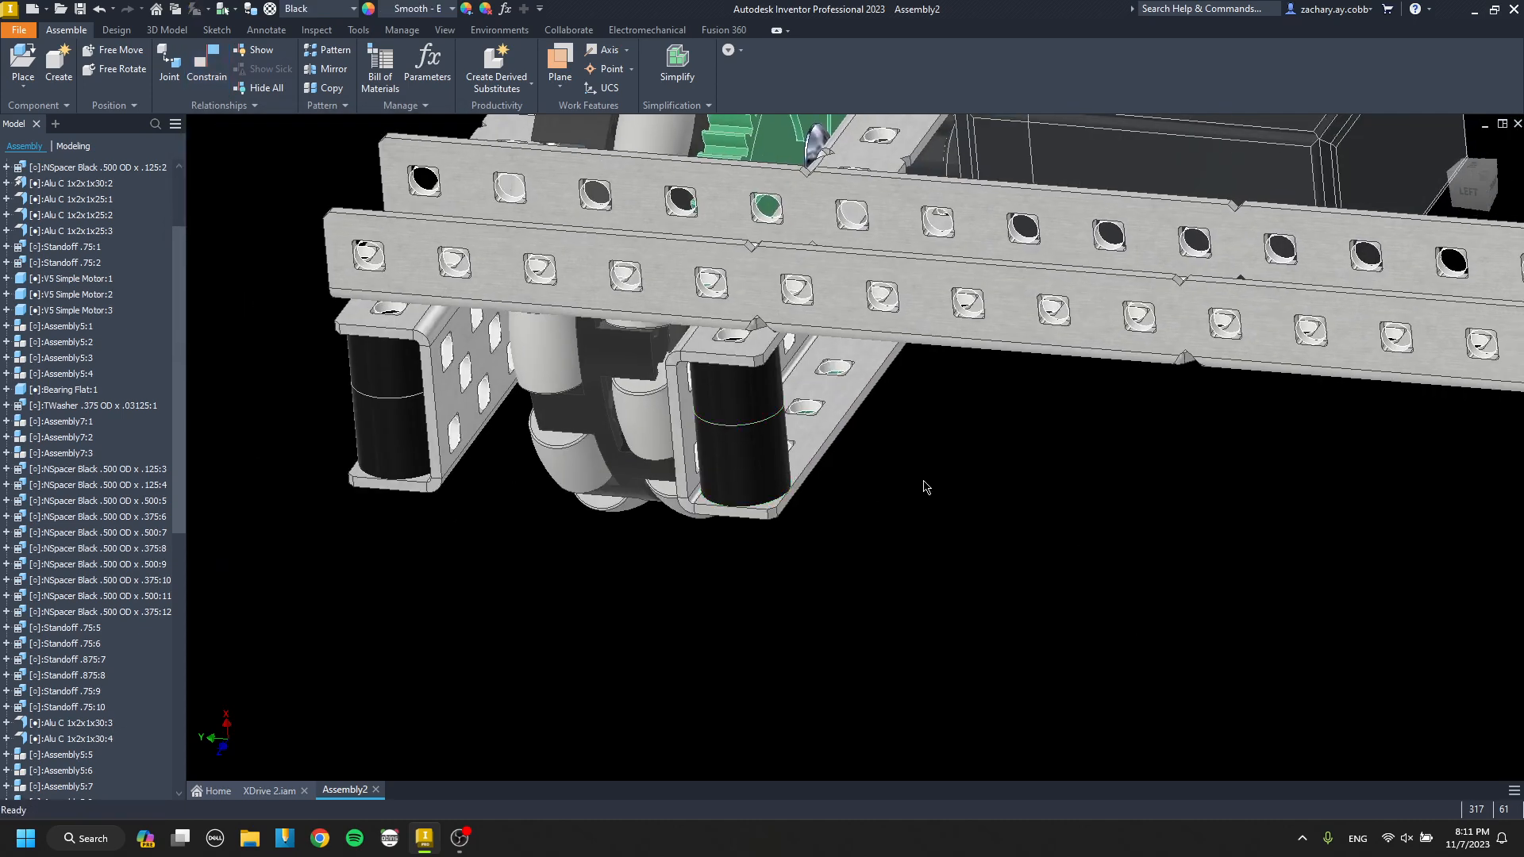
key("c")
scroll(954, 551, "down", 4)
left_click(940, 505)
scroll(921, 496, "up", 4)
scroll(782, 441, "down", 3)
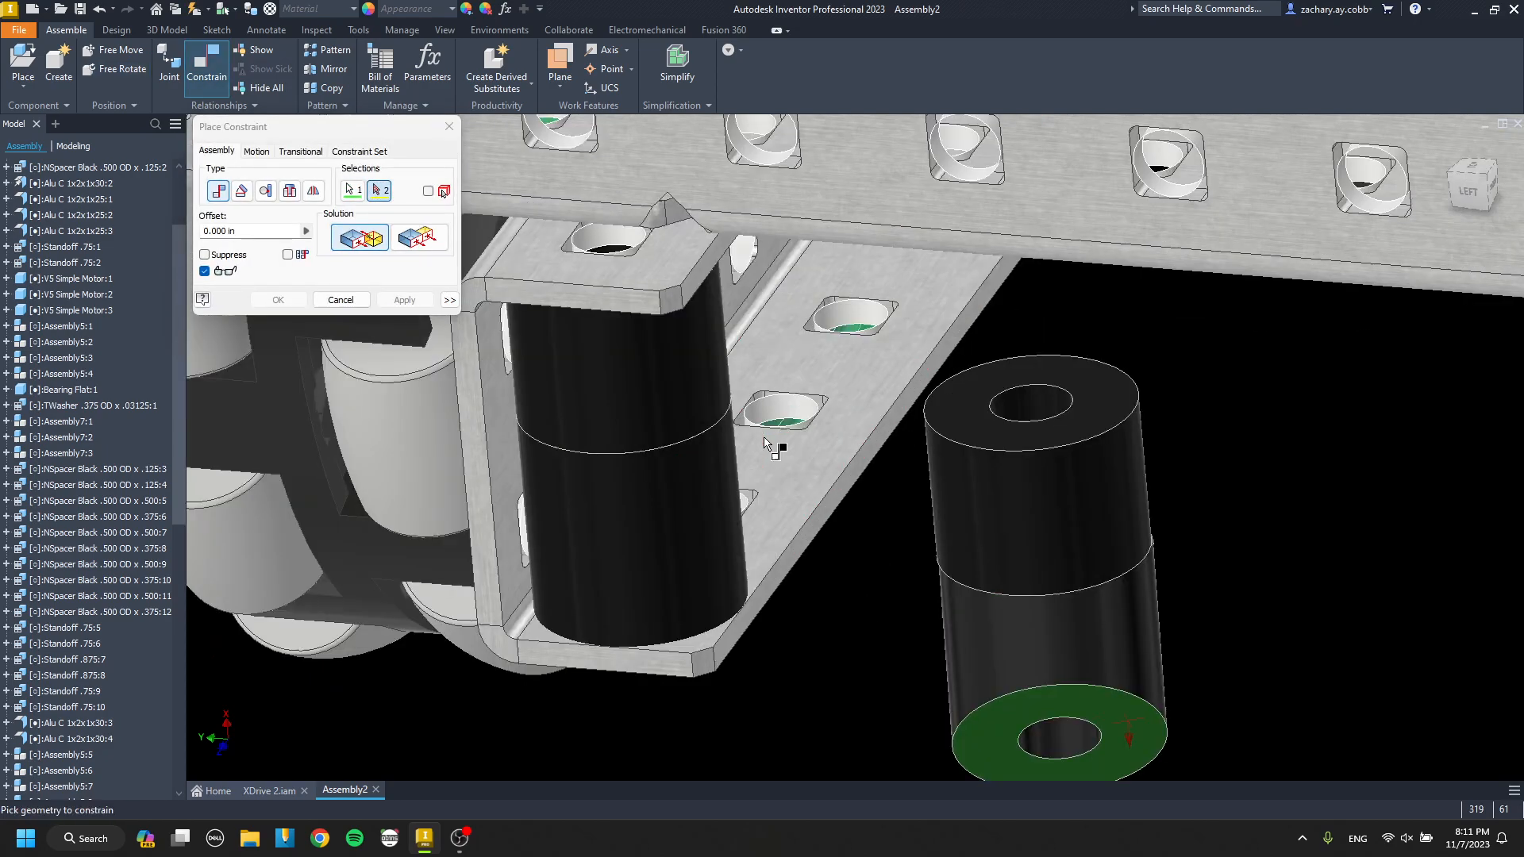
left_click(814, 452)
key("Return")
Align this spacer stack's axis with the inner drive channel's hole next to the end hole.
key("c")
scroll(781, 448, "up", 2)
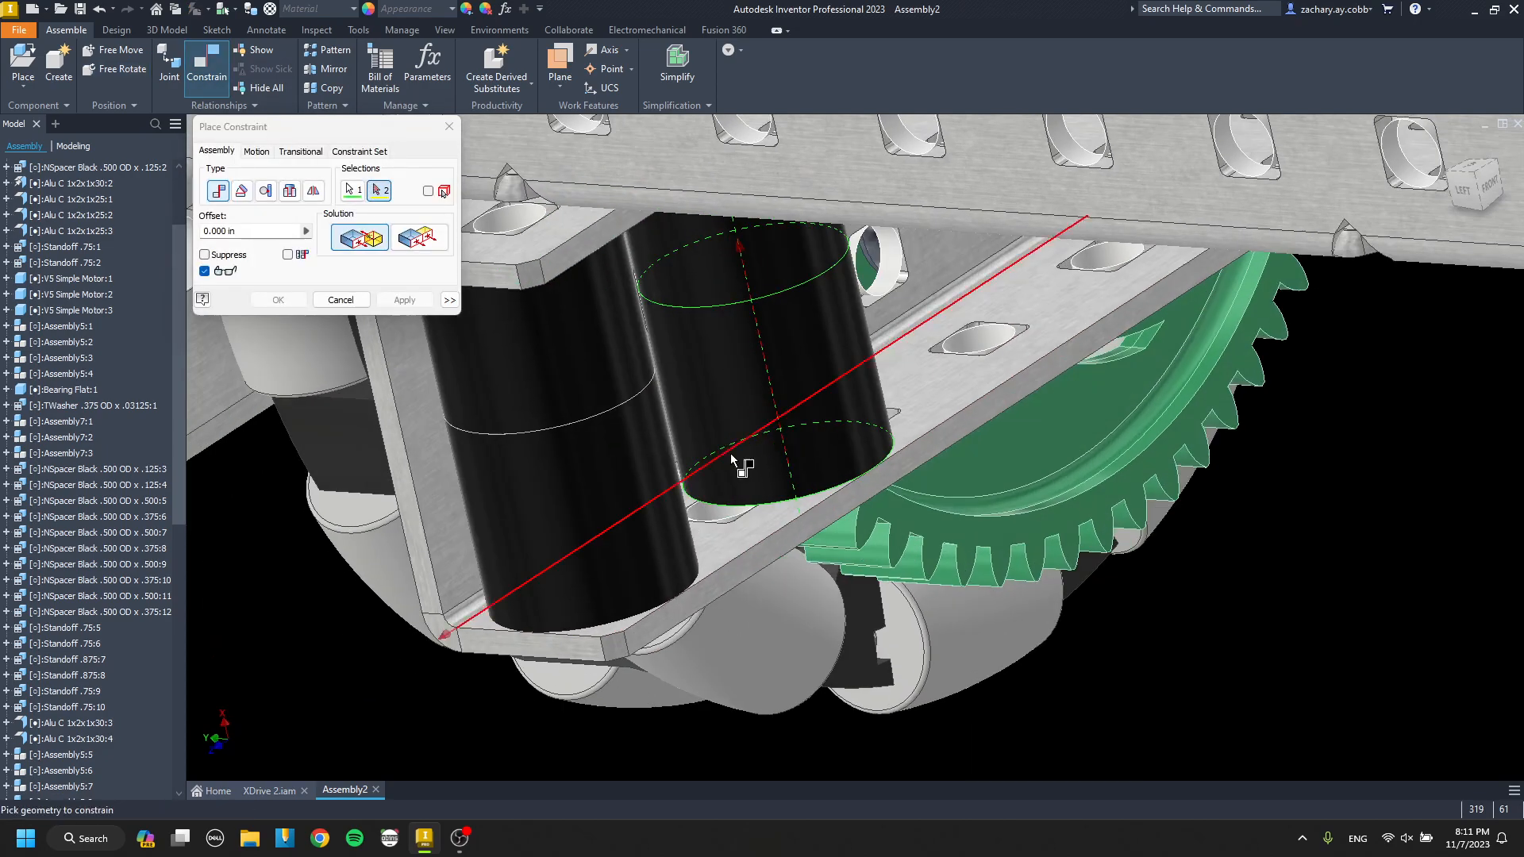
left_click(725, 508)
key("Escape")
Demote the two .500 OD x .125 spacers under the end cross channel into a subassembly and paste two copies of it.
scroll(673, 348, "up", 6)
middle_click_drag(673, 349, 768, 306, "shift")
middle_click_drag(768, 305, 549, 442)
scroll(1231, 382, "down", 2)
middle_click_drag(1232, 383, 850, 435, "shift")
scroll(850, 435, "down", 5)
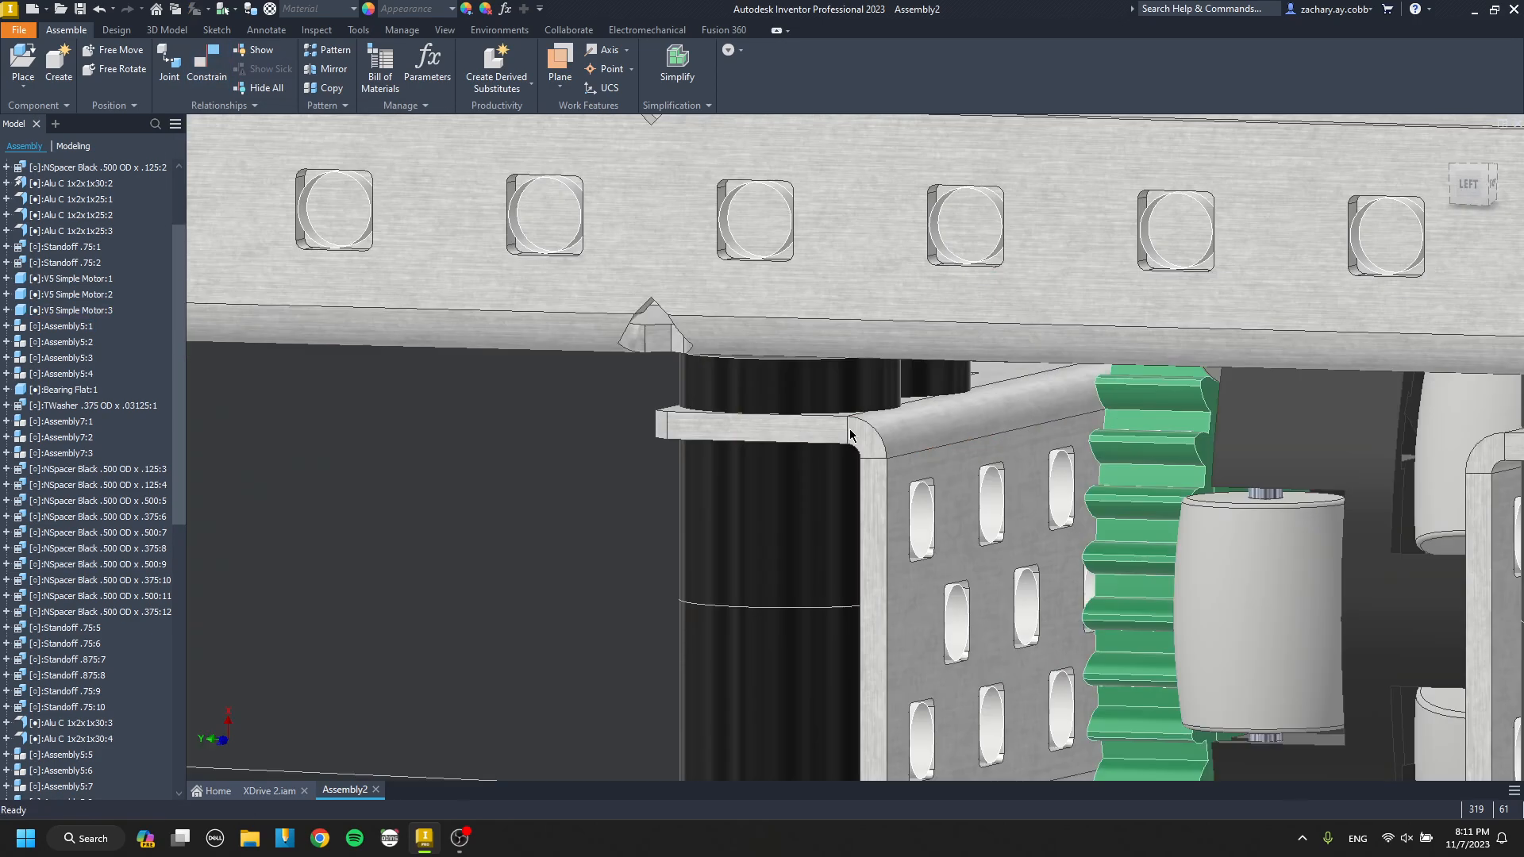
right_click(857, 373)
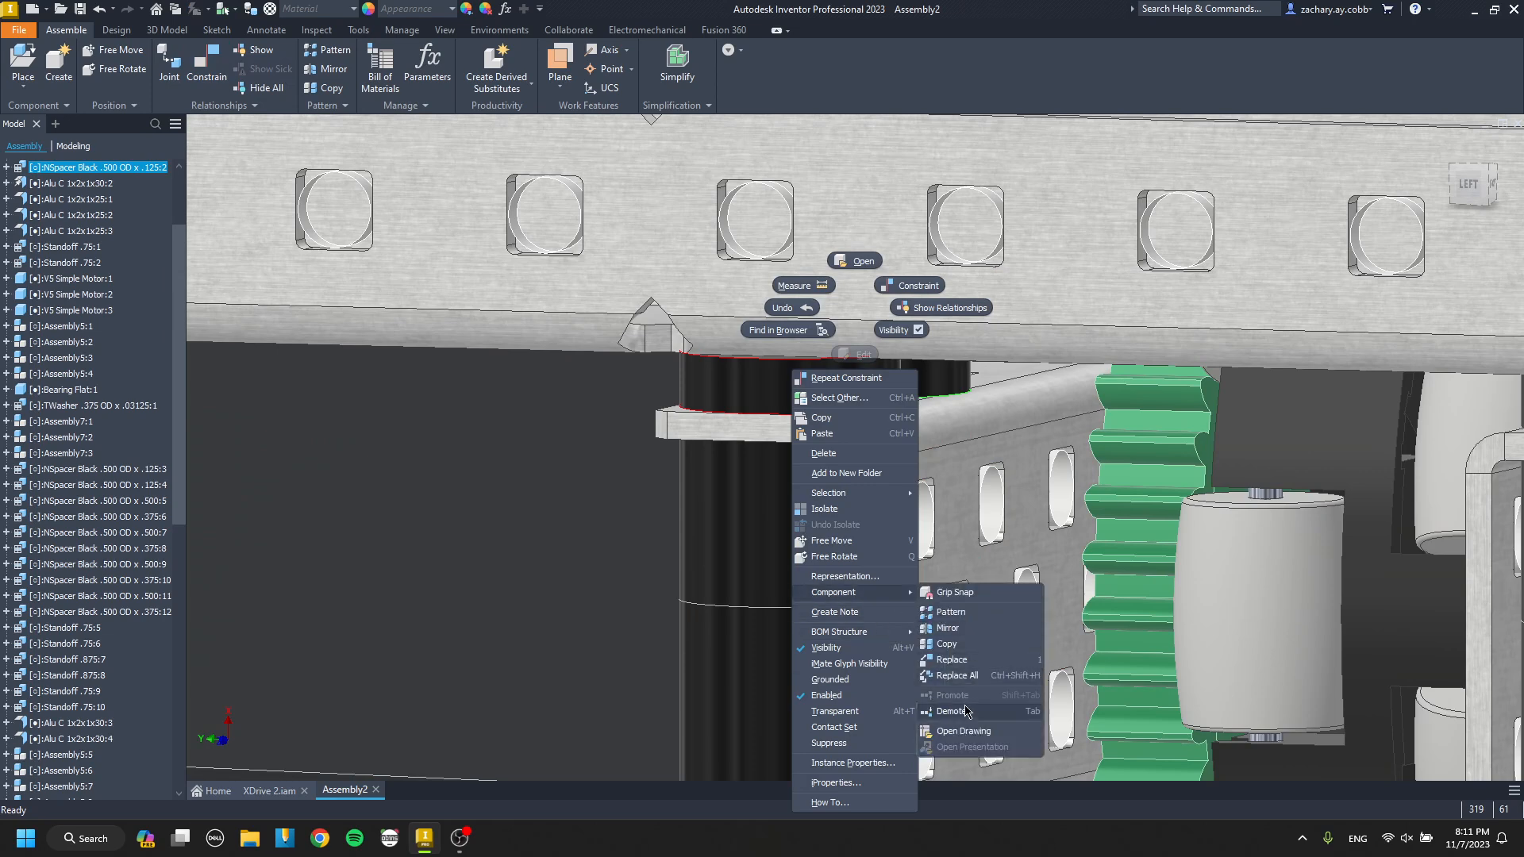
left_click(966, 712)
key("Return")
scroll(780, 375, "up", 5)
middle_click_drag(780, 375, 627, 468, "shift")
middle_click_drag(627, 468, 687, 542)
Align the first pasted .125 spacer pair with the inner drive channel's end holes.
key("c")
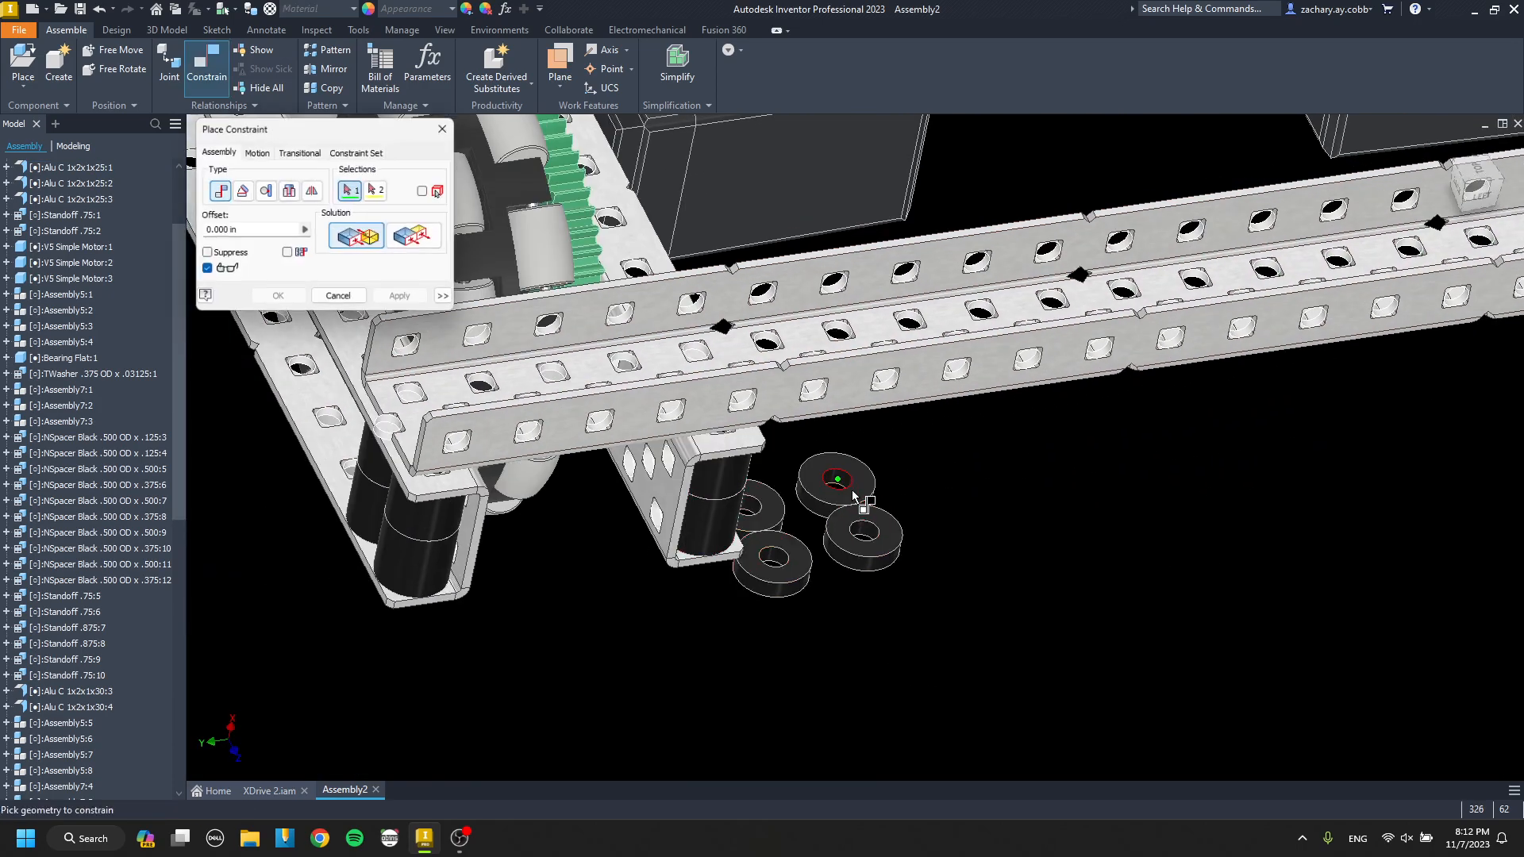
scroll(712, 459, "down", 4)
left_click(760, 427)
key("Return")
Mate the second .125 spacer pair onto the outer drive channel's upper flange and align it with the holes beneath the cross channel.
key("c")
left_click(860, 636)
scroll(687, 556, "up", 4)
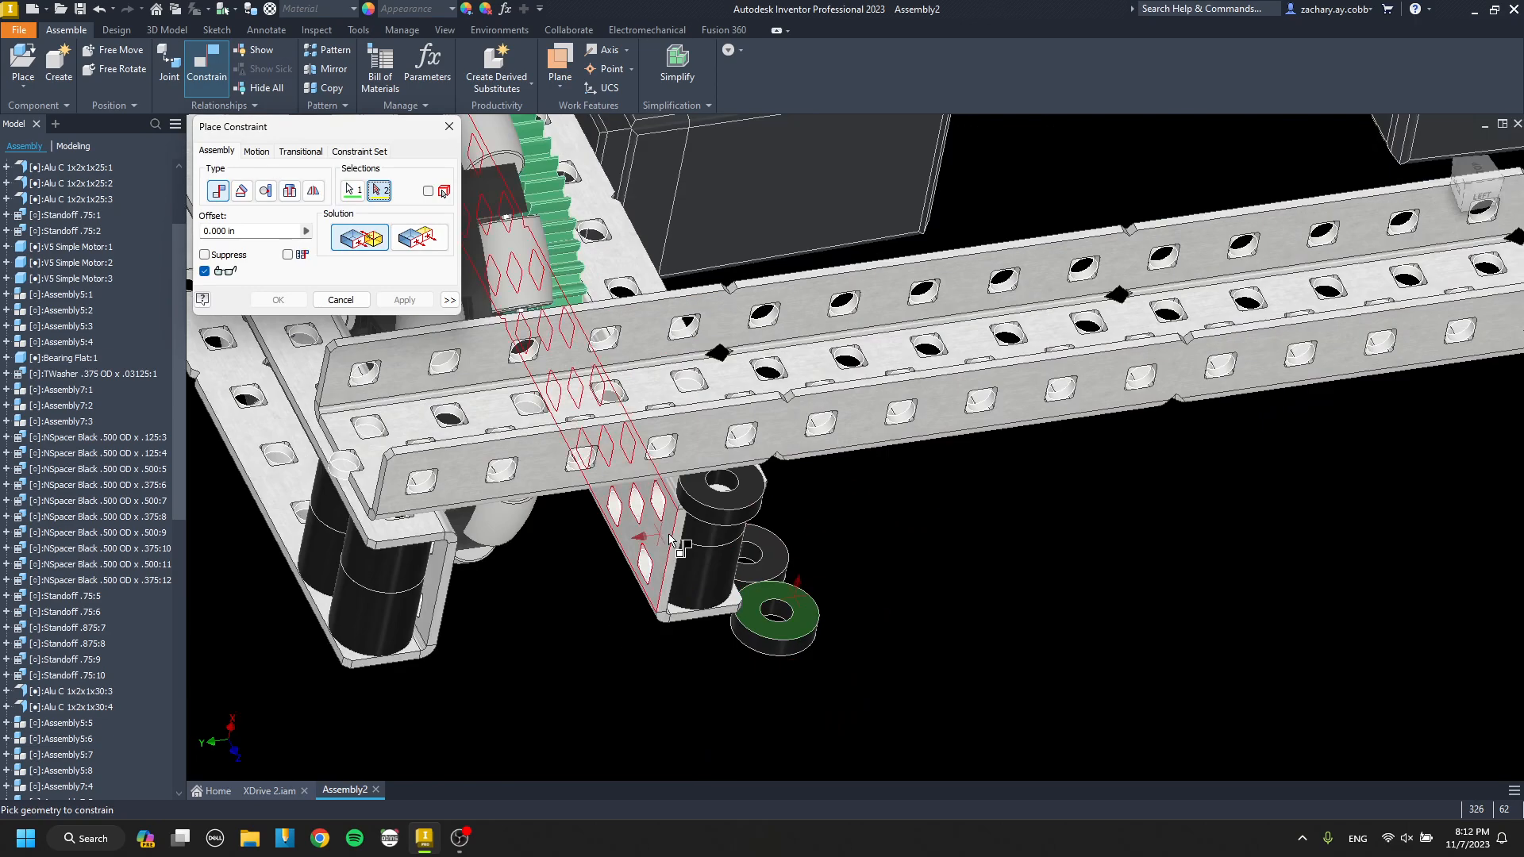
middle_click_drag(480, 539, 700, 512)
scroll(701, 512, "down", 4)
left_click(700, 515)
key("Escape")
key("c")
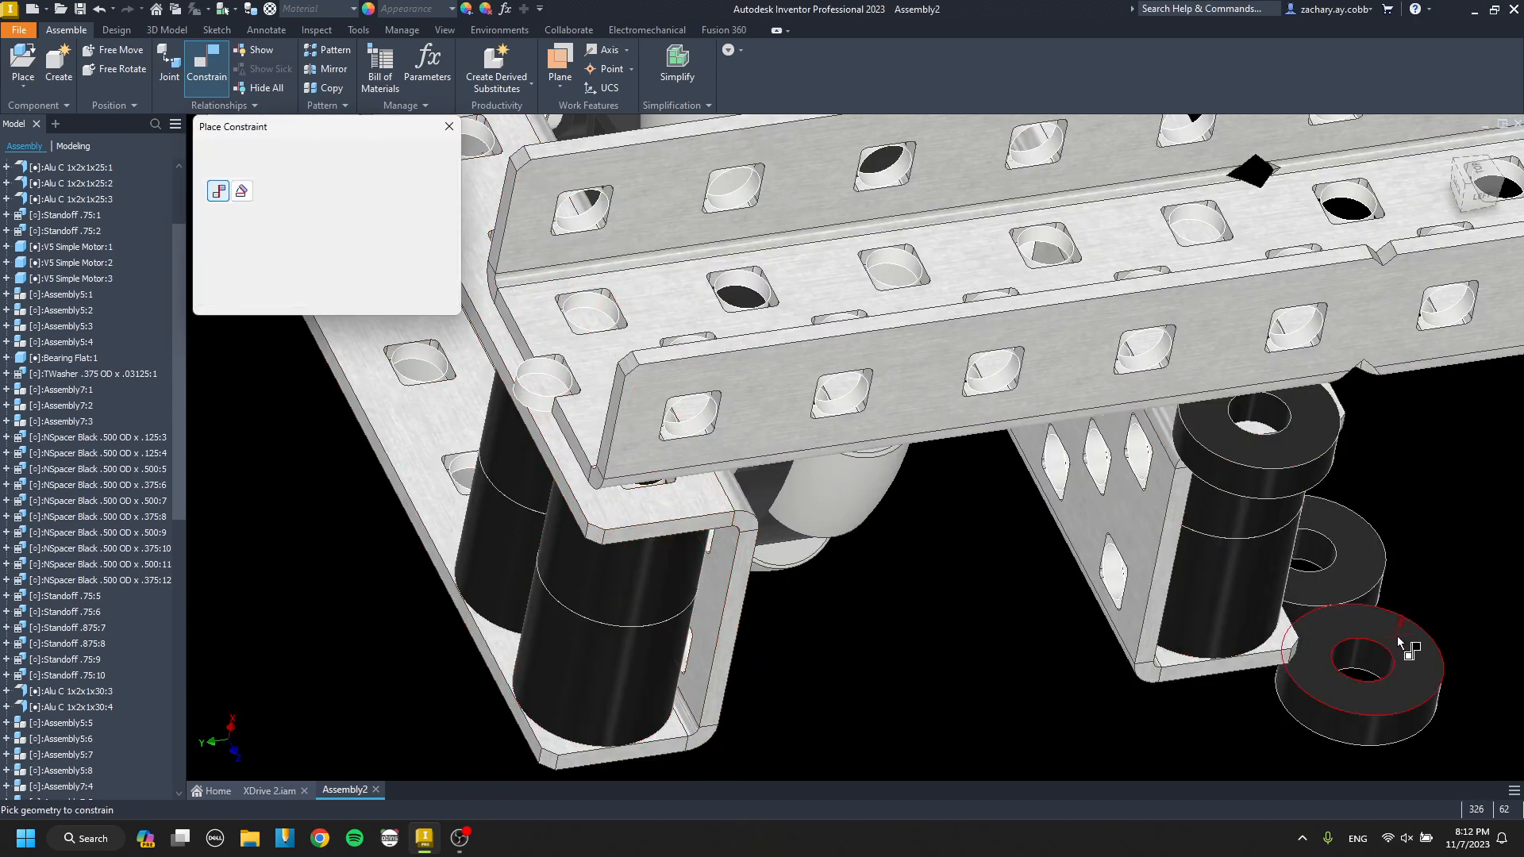
left_click(637, 518)
key("Return")
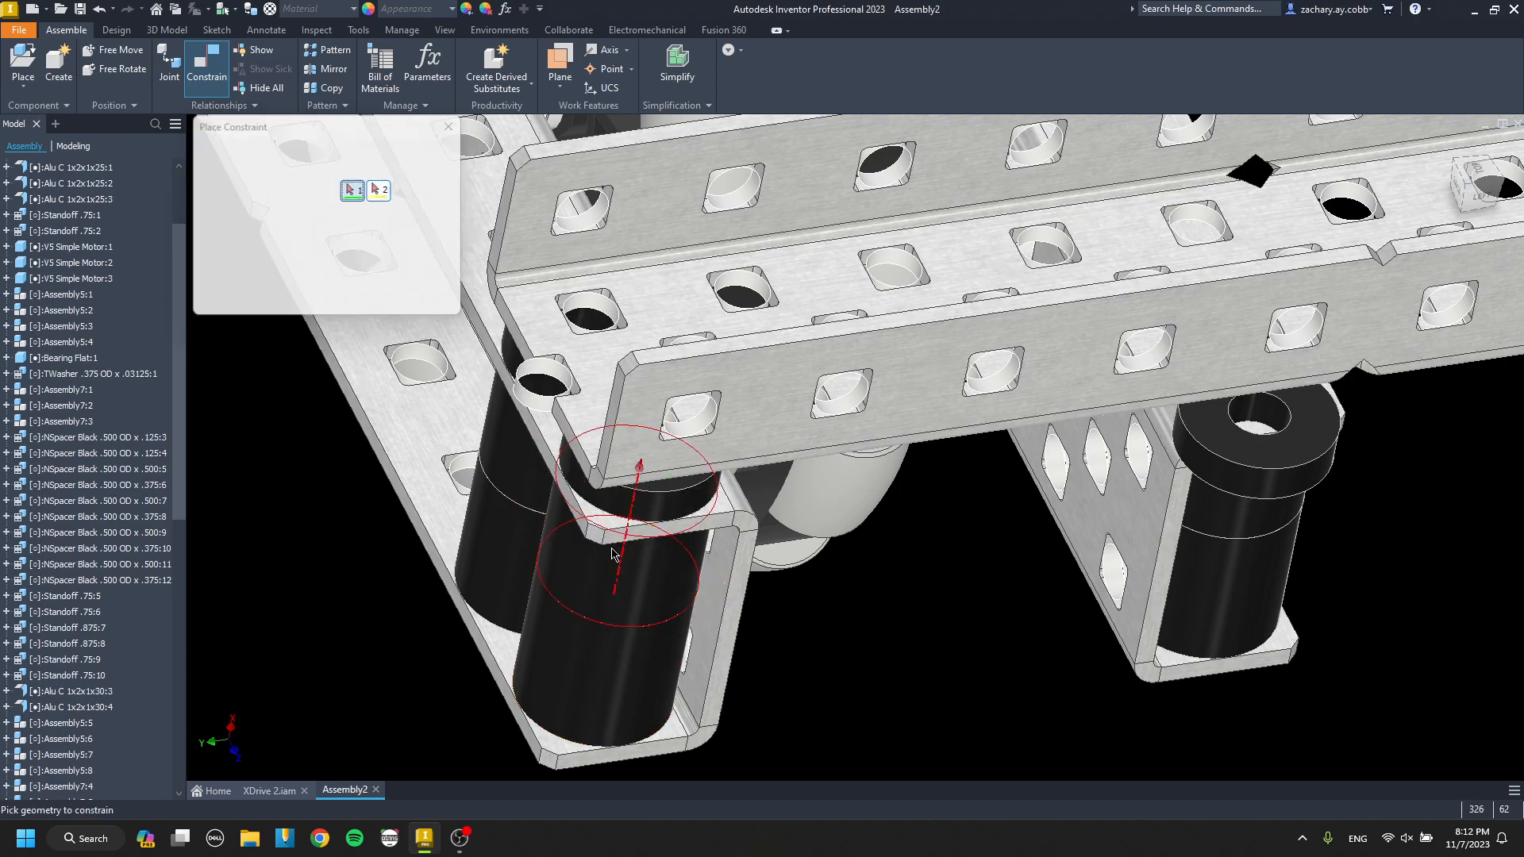
left_click(522, 376)
key("Return")
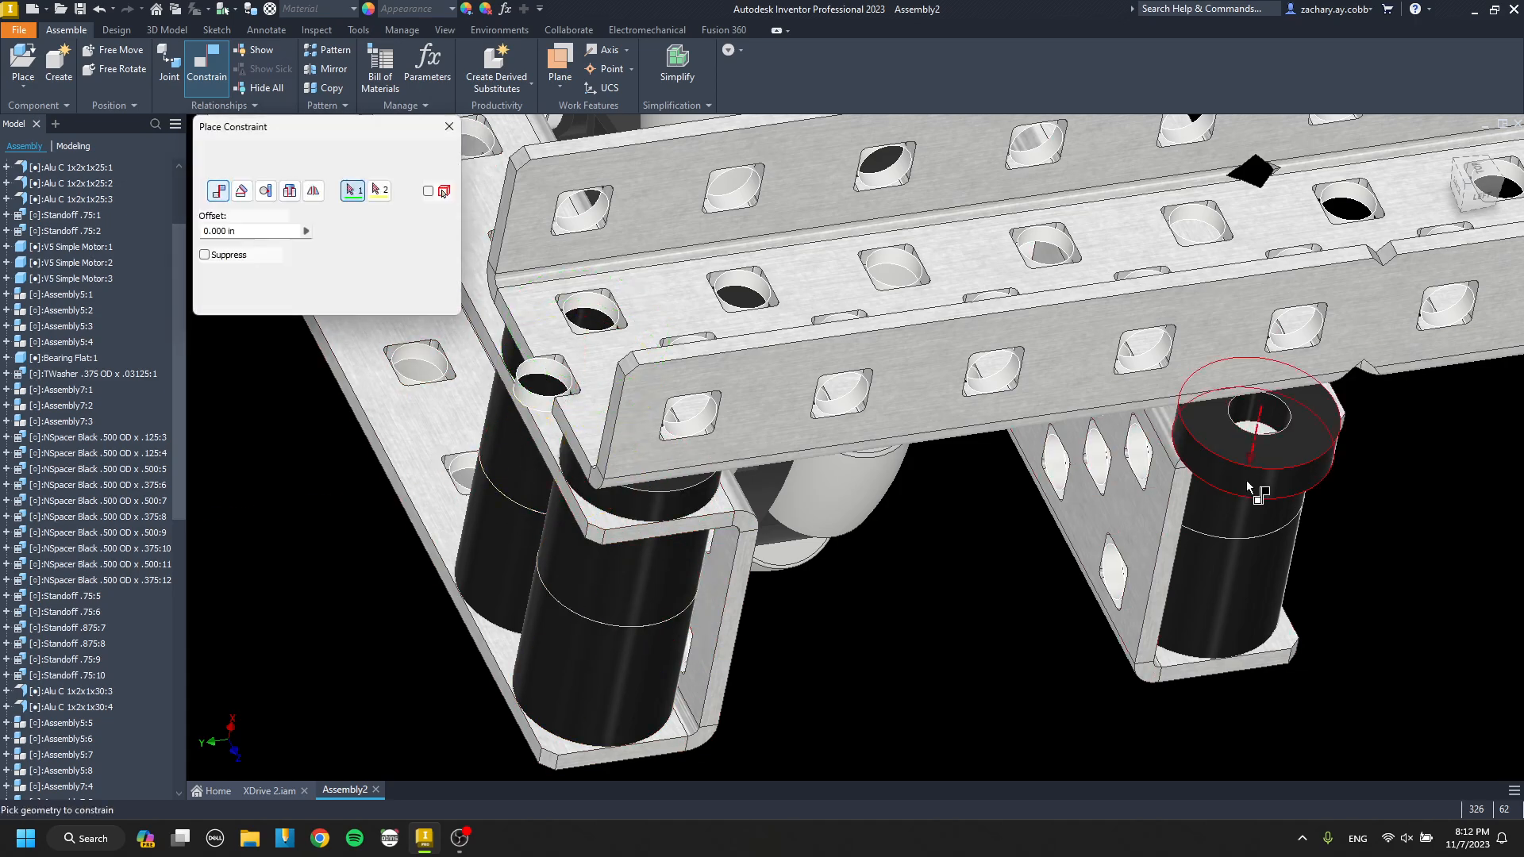
Seat the first .125 spacer pair between the inner drive channel's upper flange and the end cross channel.
key("Return")
middle_click_drag(1242, 541, 921, 476, "shift")
key("c")
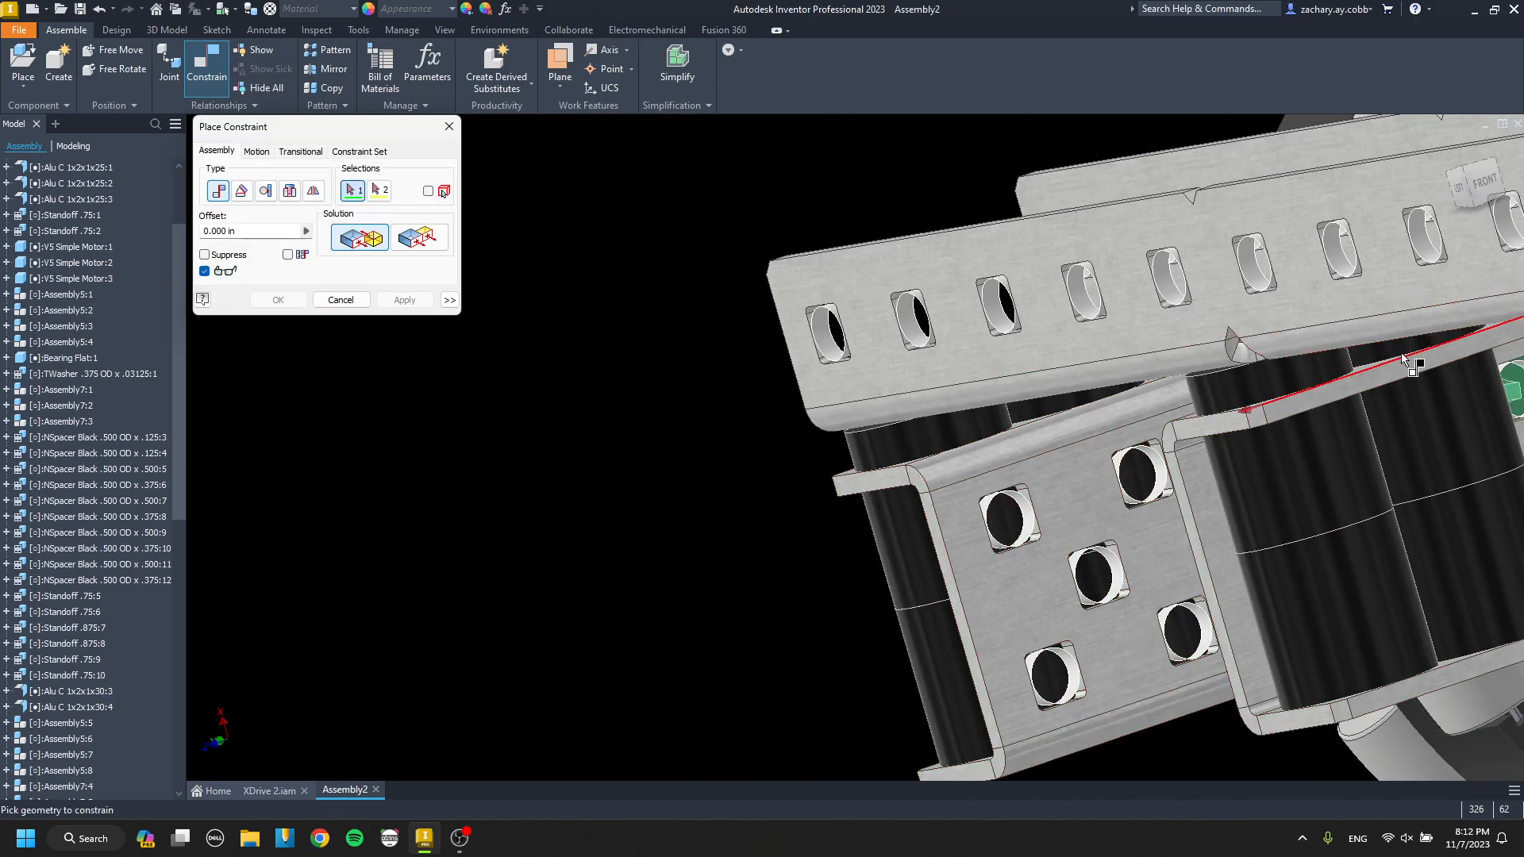
key("Escape")
Review the whole drive base from several angles and save the assembly.
scroll(1324, 432, "down", 8)
middle_click_drag(1324, 433, 802, 381)
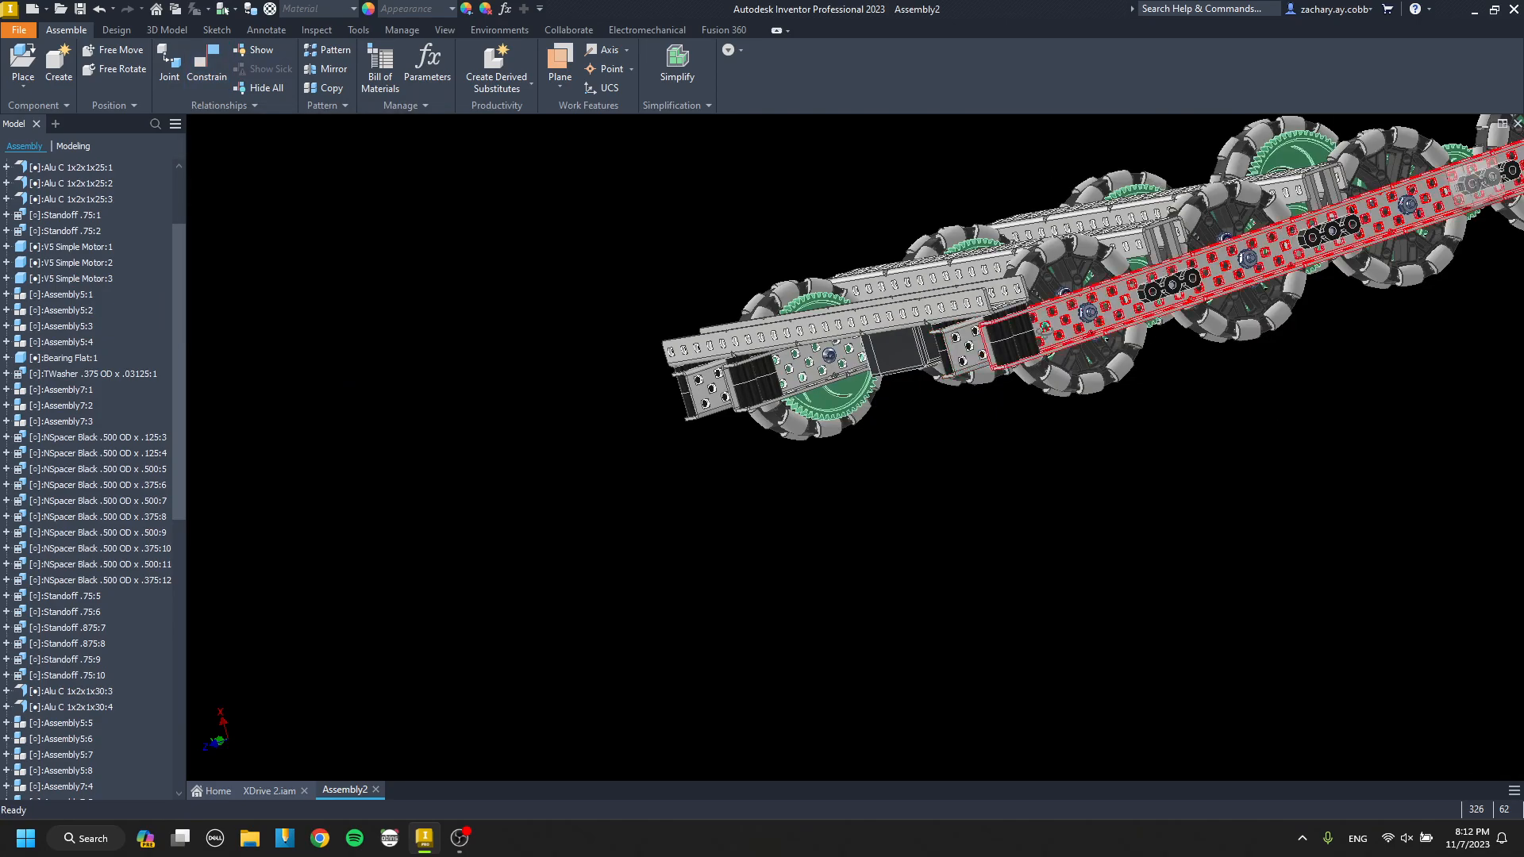
middle_click_drag(1111, 310, 794, 421, "shift")
middle_click_drag(794, 421, 904, 424)
scroll(794, 476, "down", 4)
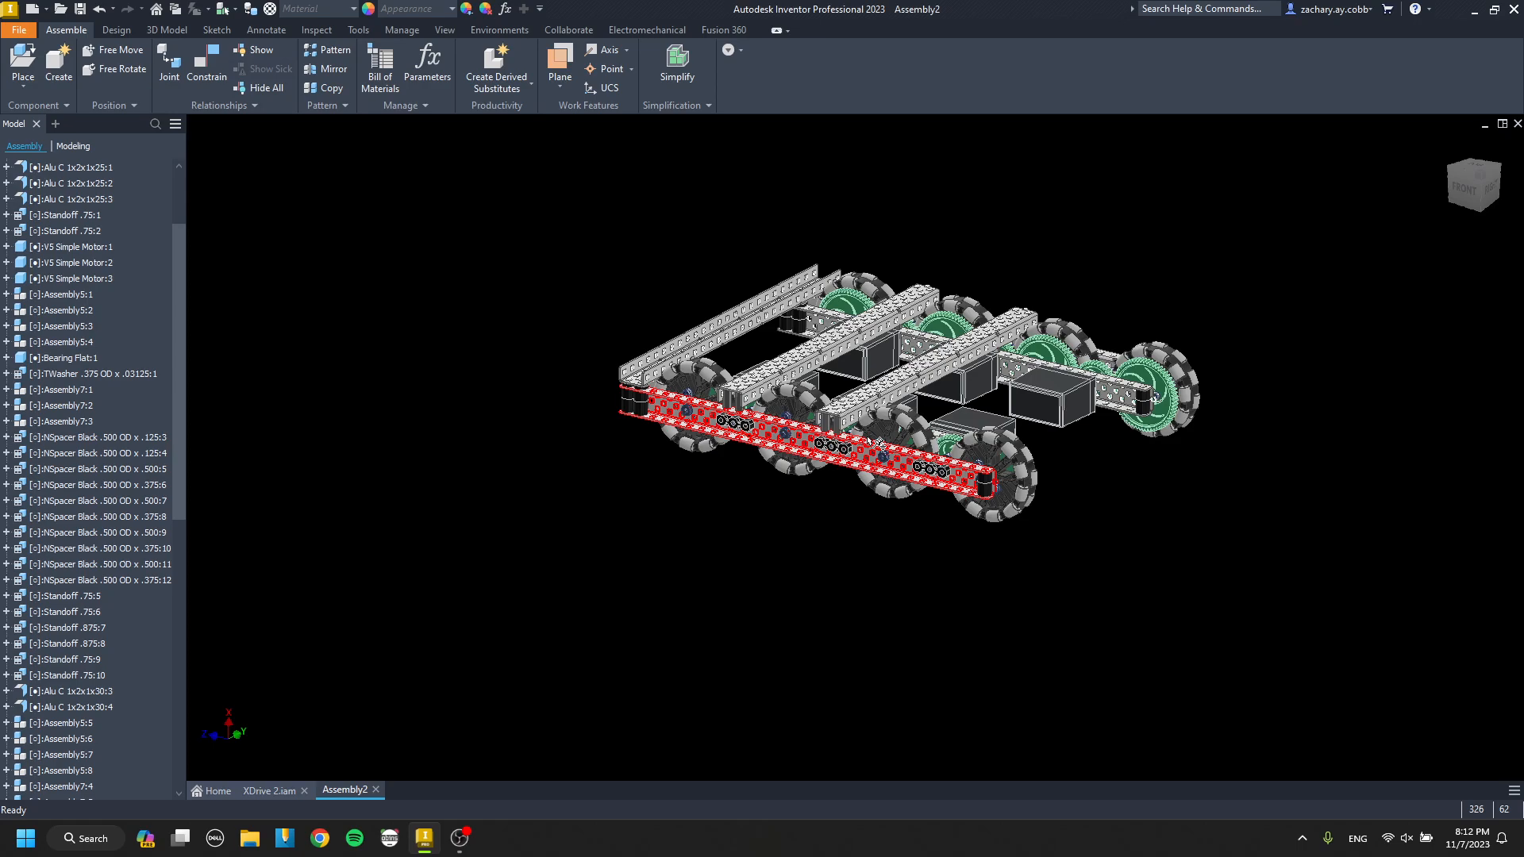
middle_click_drag(994, 482, 709, 465)
scroll(794, 468, "down", 4)
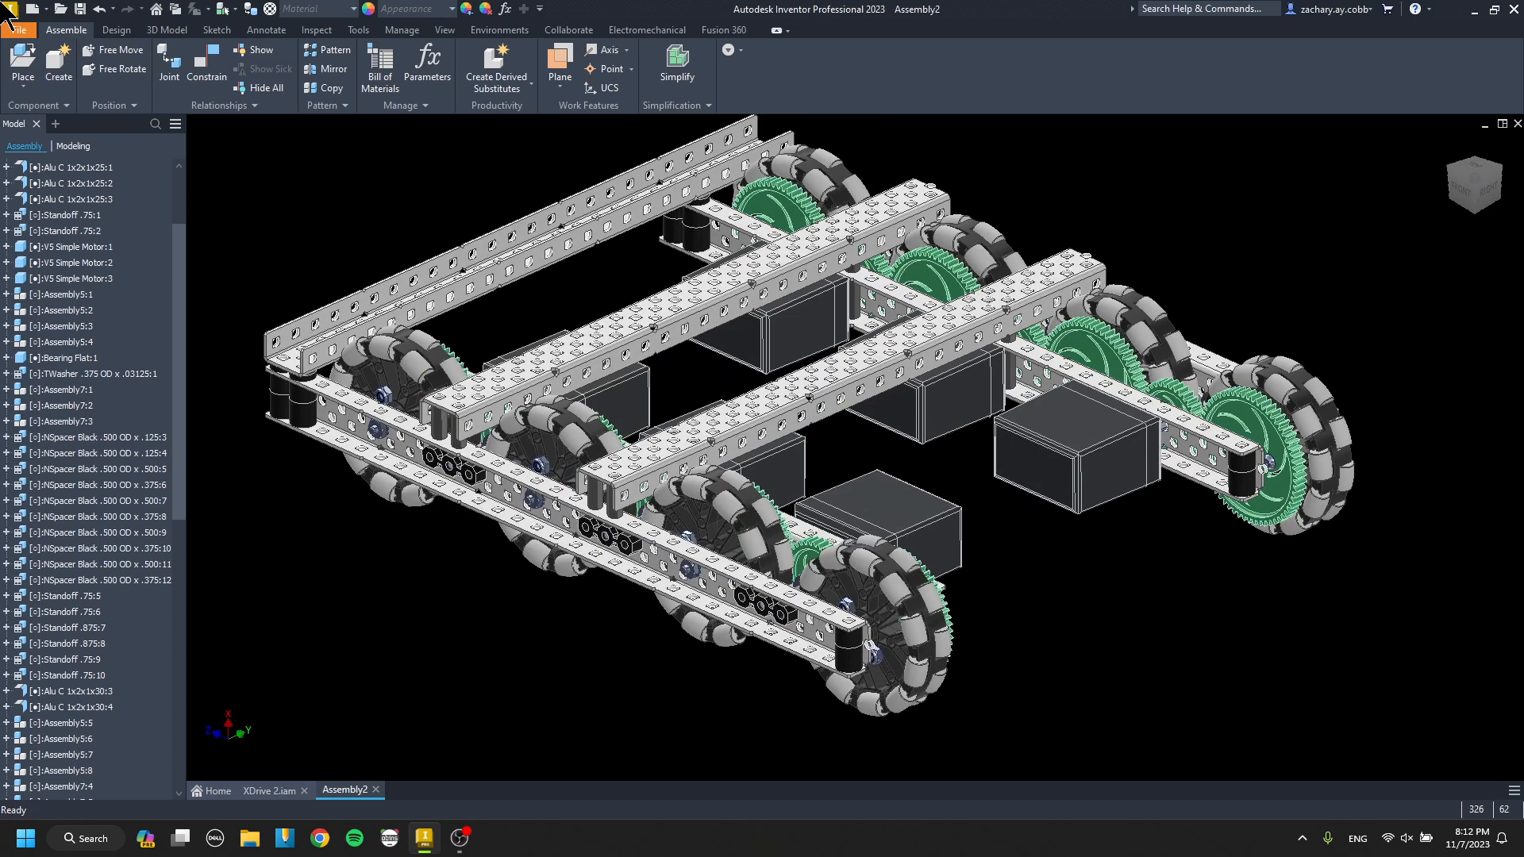
left_click(70, 9)
key("Escape")
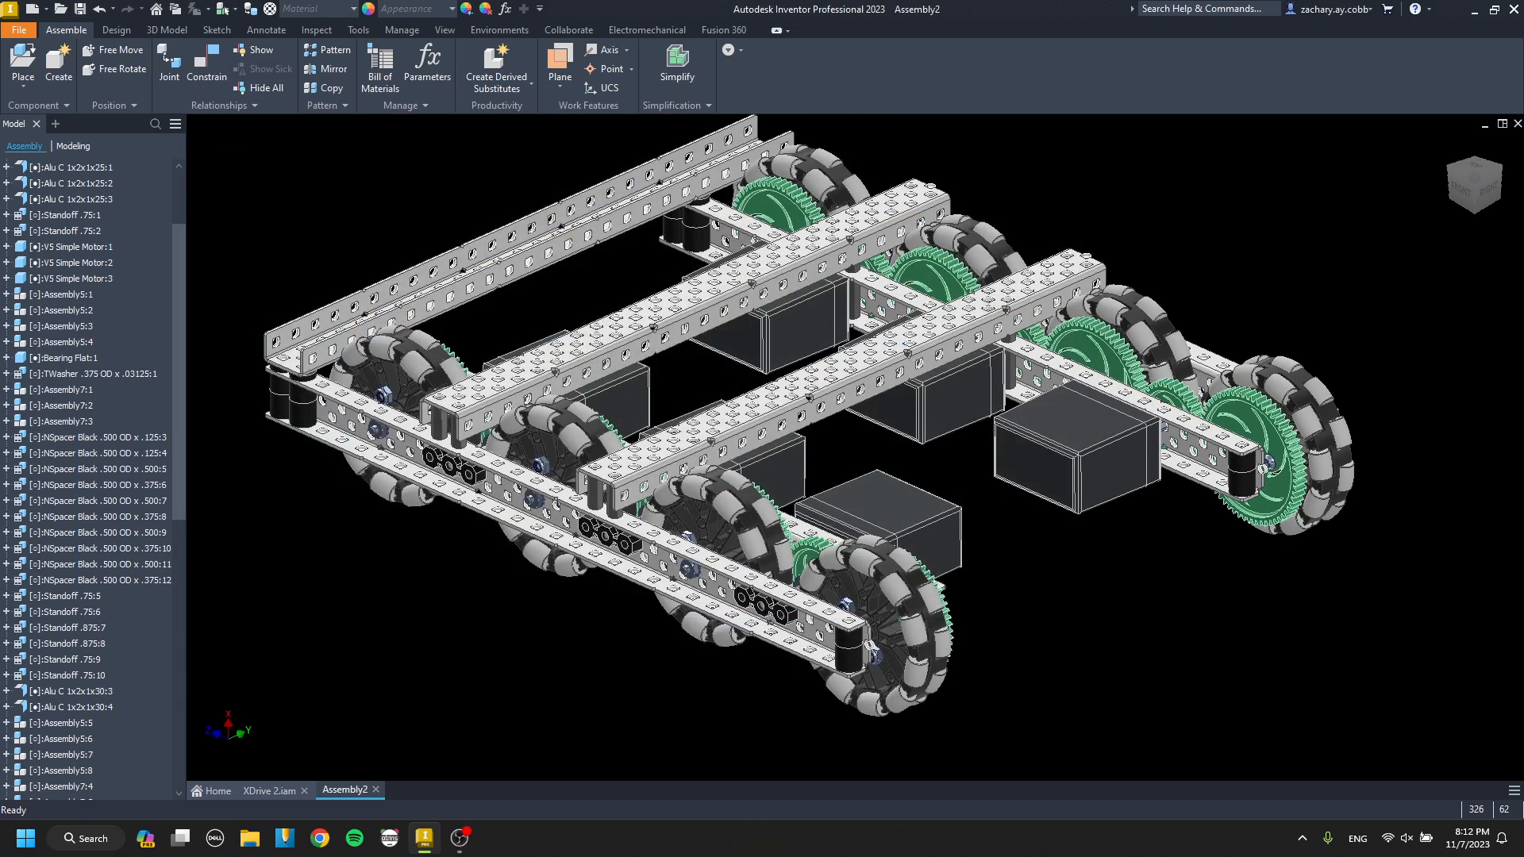